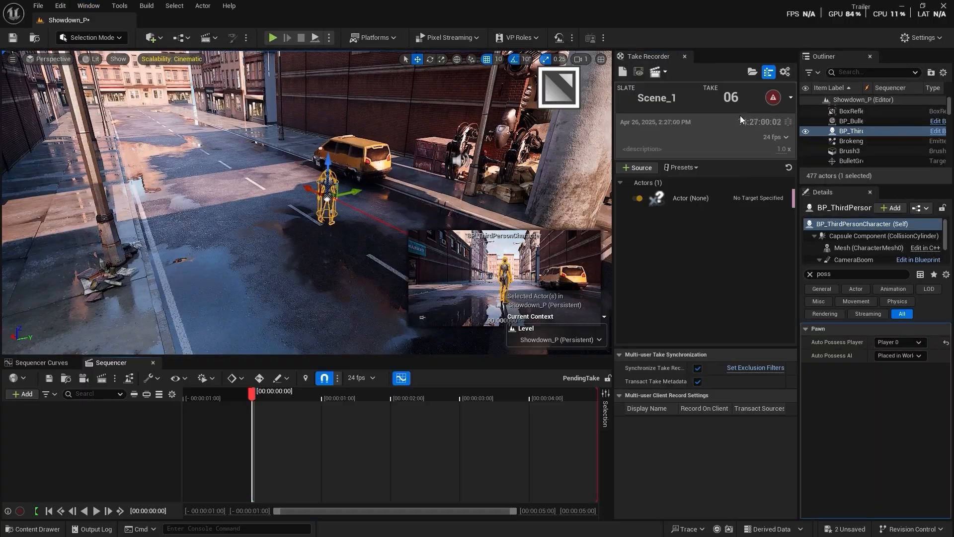
- Open the choices of source types for the Scene_1 take in Take Recorder
click(637, 168)
mouse_move(646, 194)
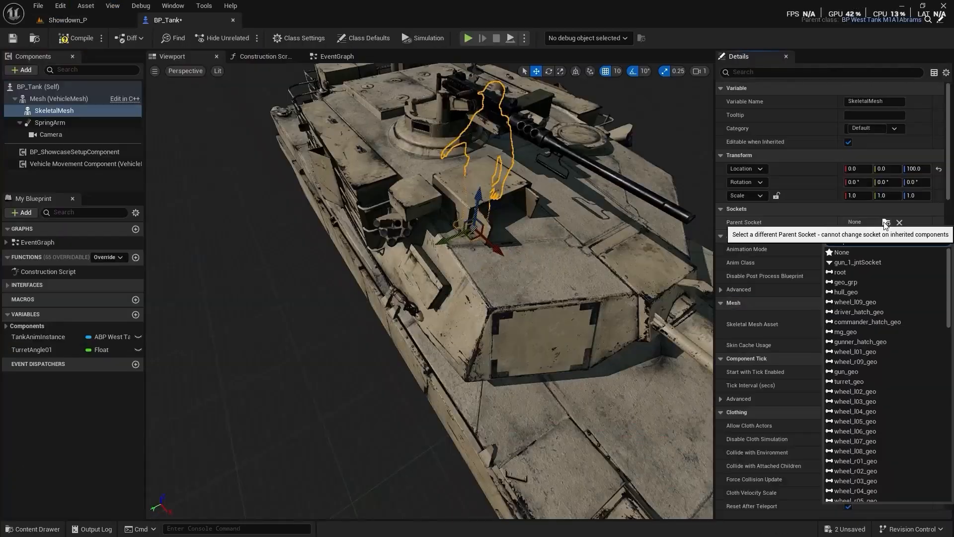
- Attach the tank's SkeletalMesh crewman to the turret_jnt bone and move him into the turret hatch
click(886, 222)
text(tur)
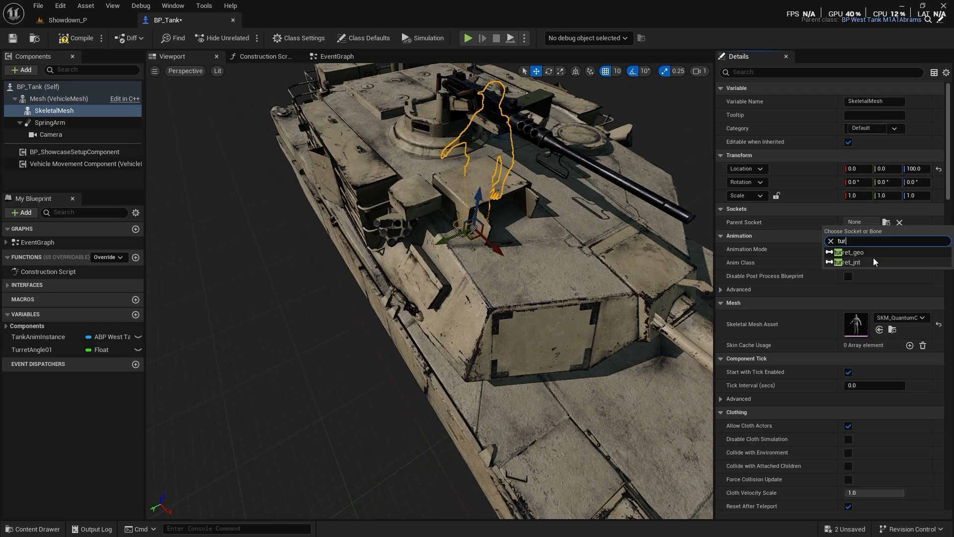
click(847, 261)
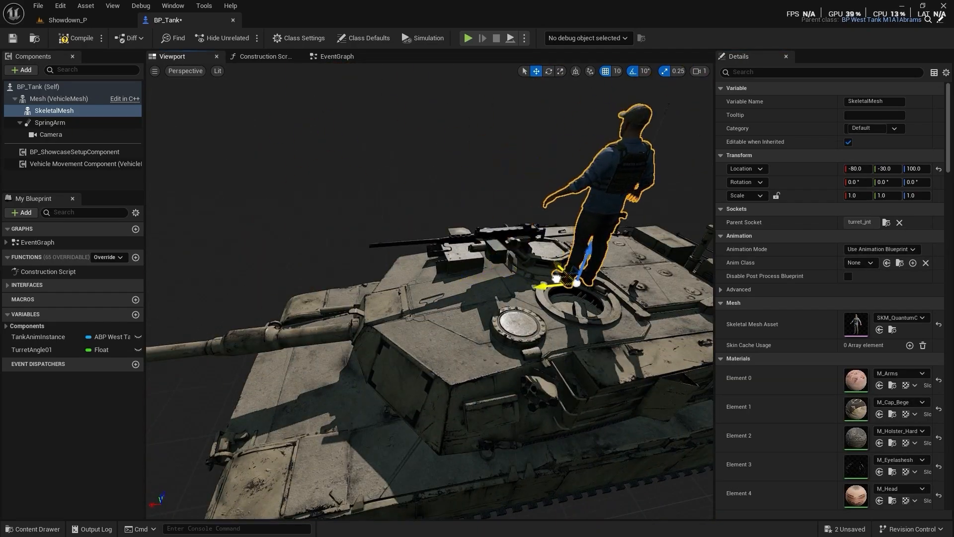
drag(557, 277, 570, 326)
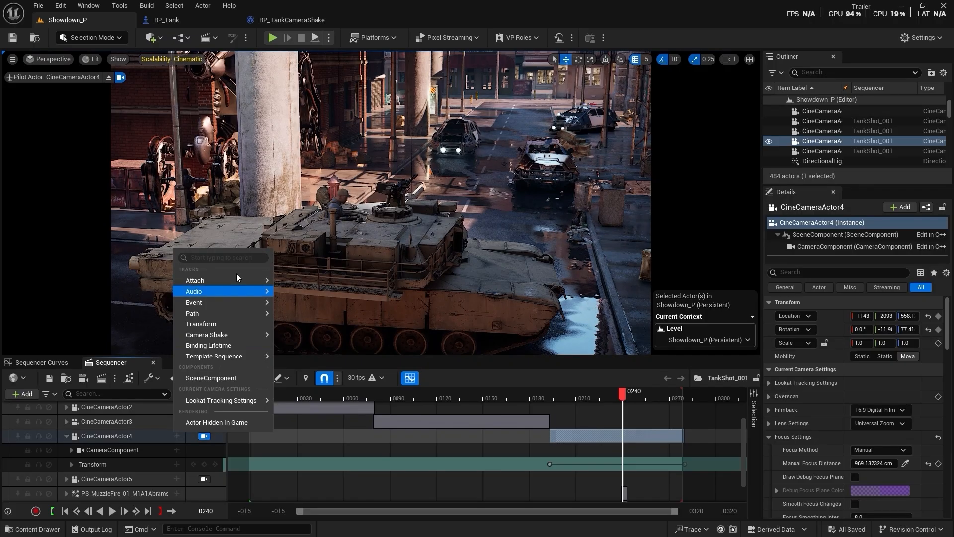
- Add the BP_TankCameraShake camera shake to CineCameraActor4 at frame 240 of the TankShot_001 sequence
mouse_move(213, 335)
click(344, 375)
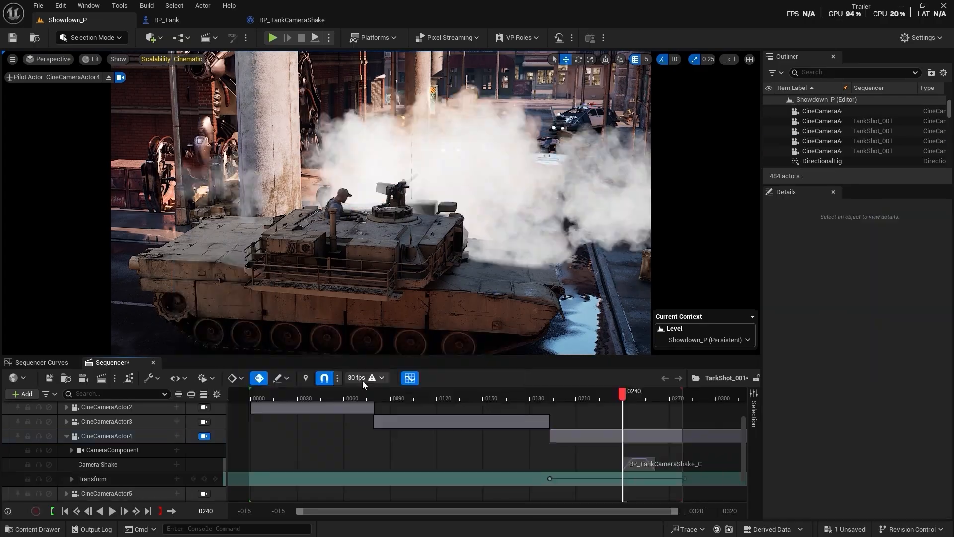
- Scrub through the TankShot_001 sequence and play it back from frame 100
drag(636, 396, 622, 410)
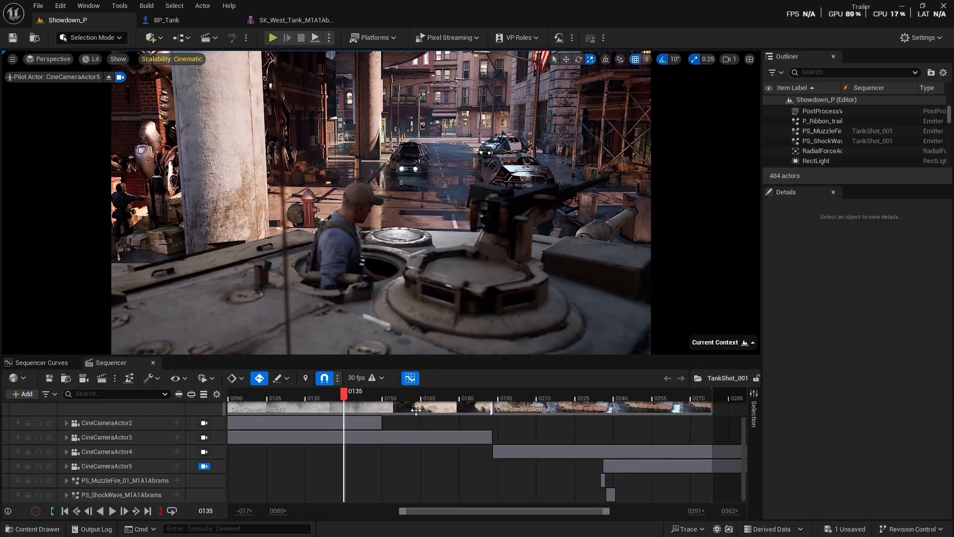
drag(303, 405, 254, 403)
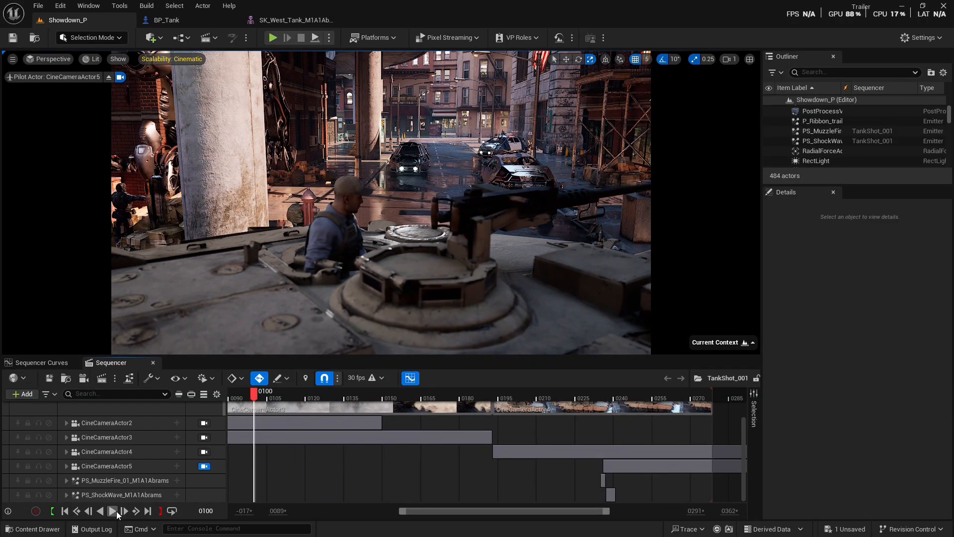
click(112, 511)
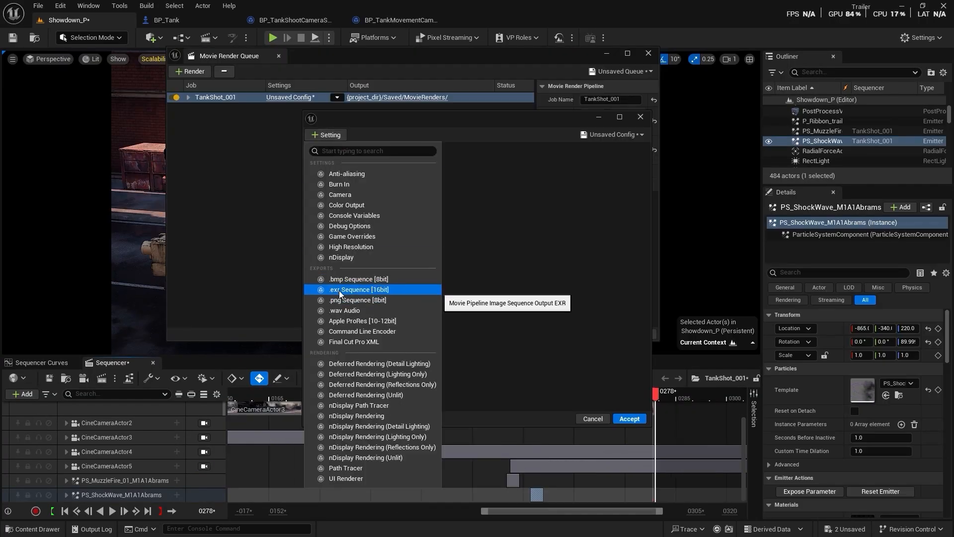
- Add a 16-bit EXR sequence export with PIZ compression to the TankShot_001 render configuration
click(343, 297)
click(571, 163)
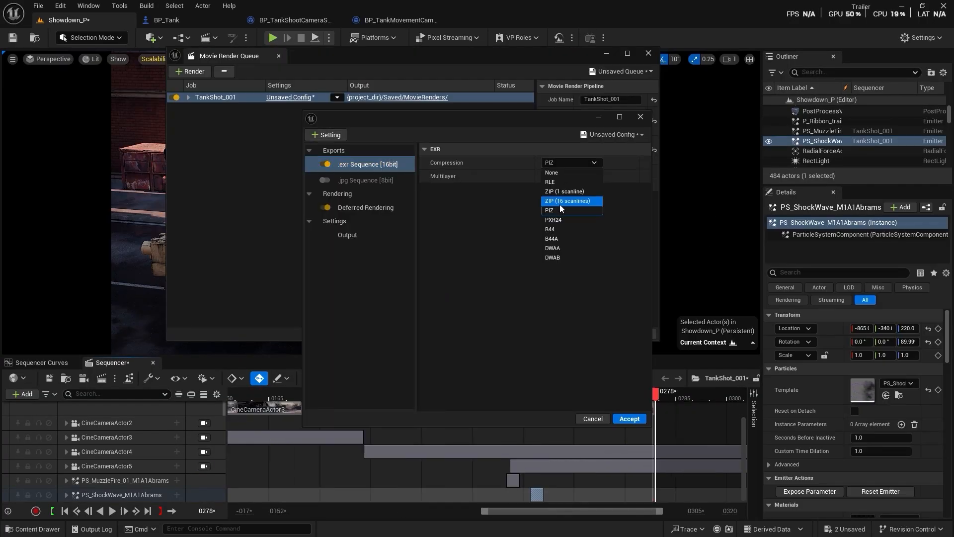
click(561, 209)
- Add the Anti-aliasing setting with a temporal sample count of 32 and override anti-aliasing enabled
click(326, 135)
click(348, 173)
click(553, 176)
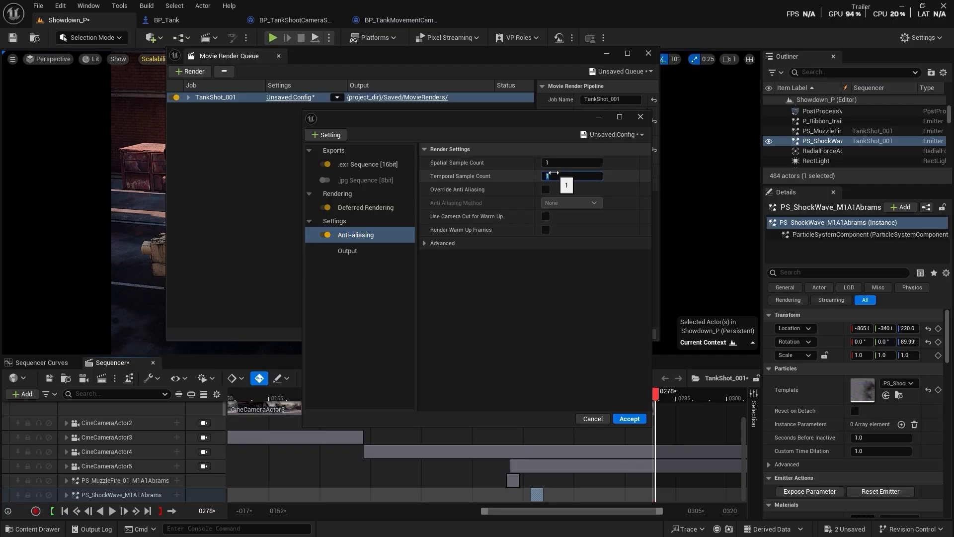
text(32)
click(545, 189)
- Add the High Resolution and Console Variables settings, entering r.ScreenPercentage as the first console variable
click(326, 134)
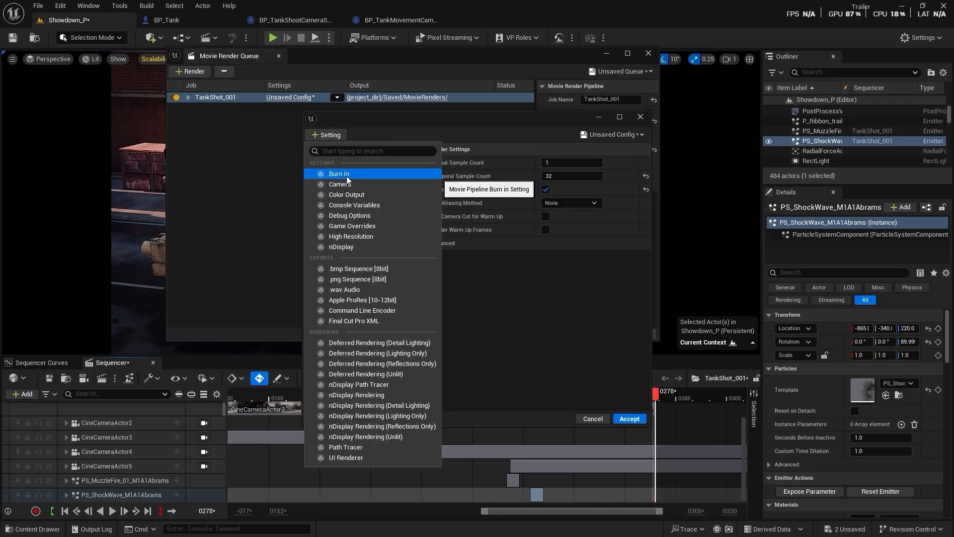
click(359, 236)
click(338, 136)
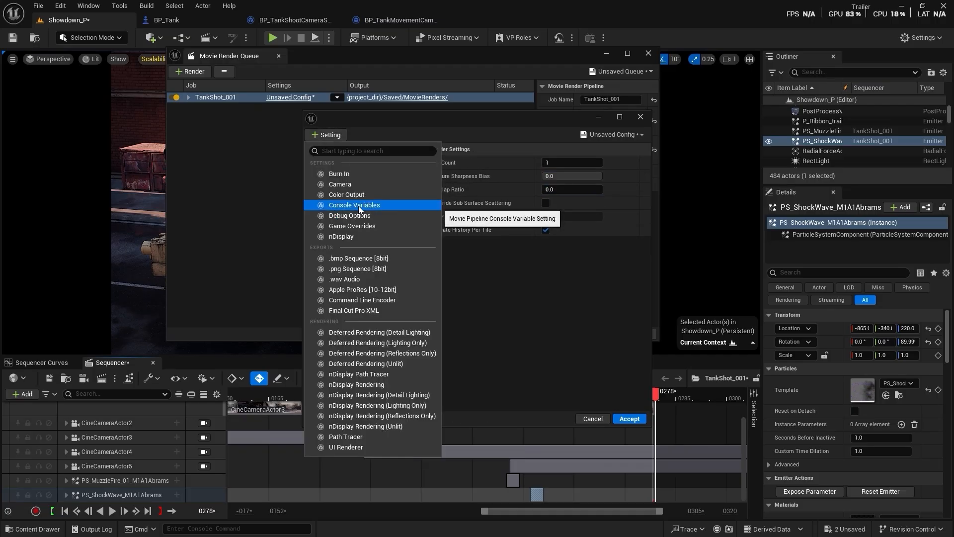
click(359, 205)
click(607, 176)
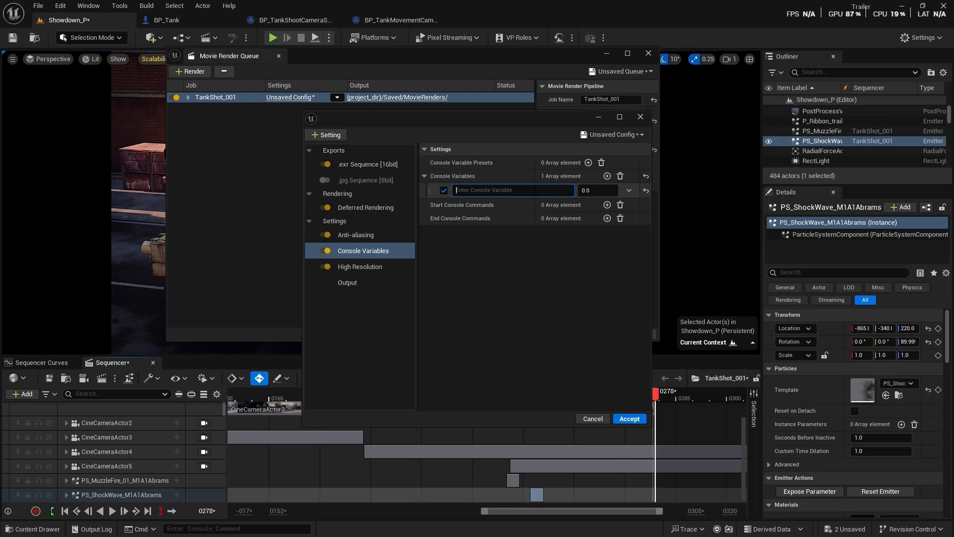
text(r.screenpe)
key(Return)
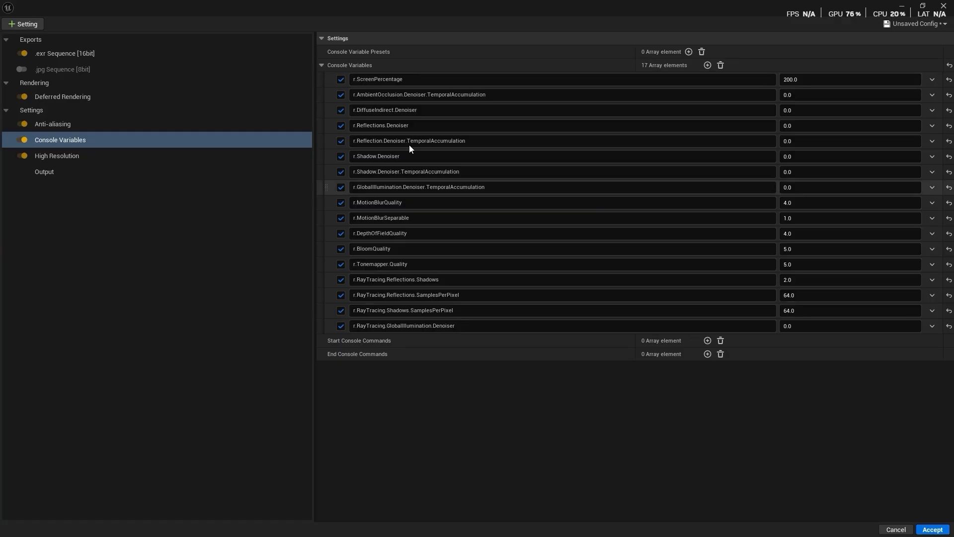
right_click(443, 67)
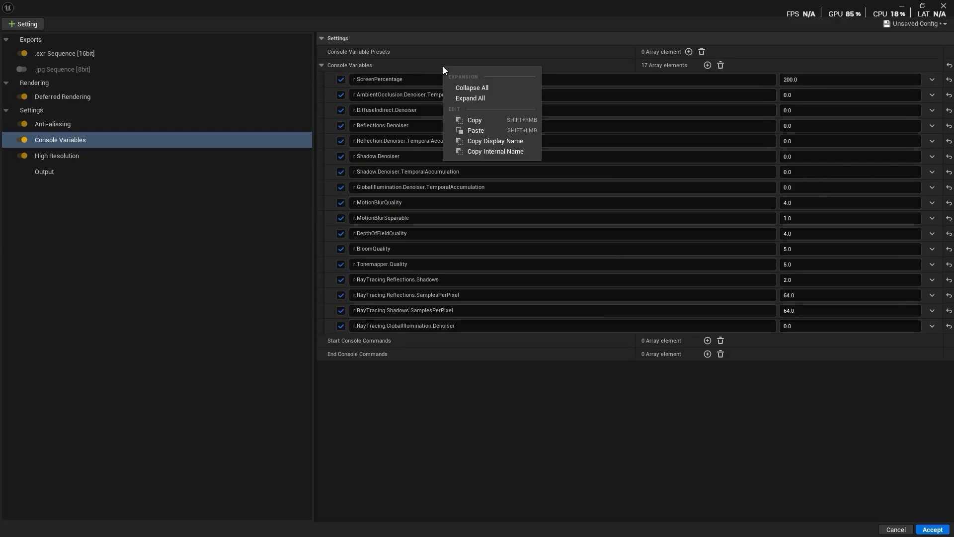
click(716, 370)
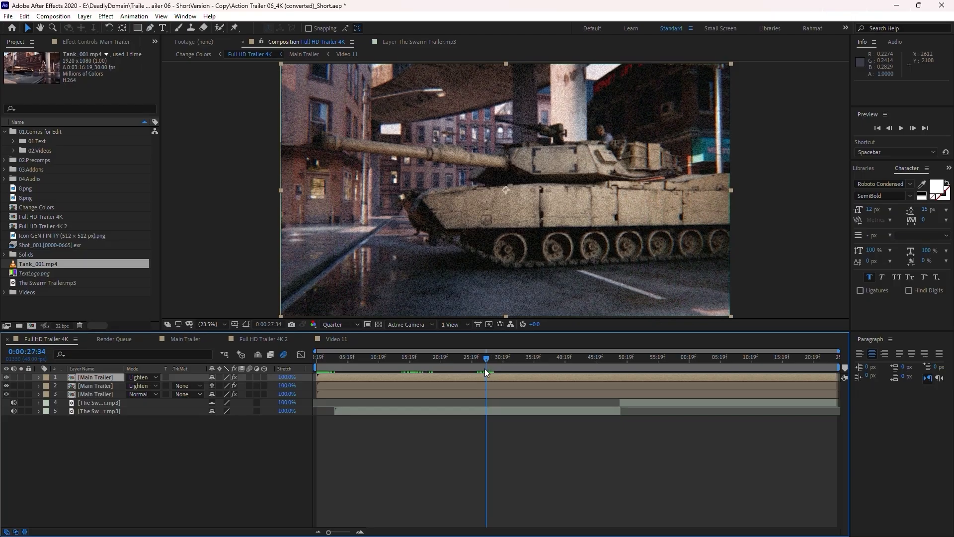
- Switch to After Effects and examine the layers and timelines of the Full HD Trailer 4K and Main Trailer compositions
click(485, 372)
click(222, 437)
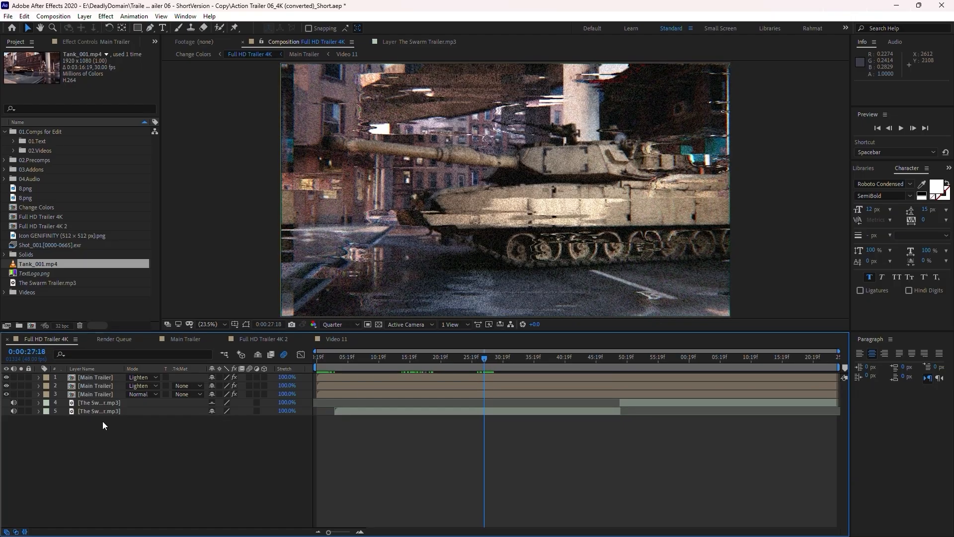
double_click(88, 376)
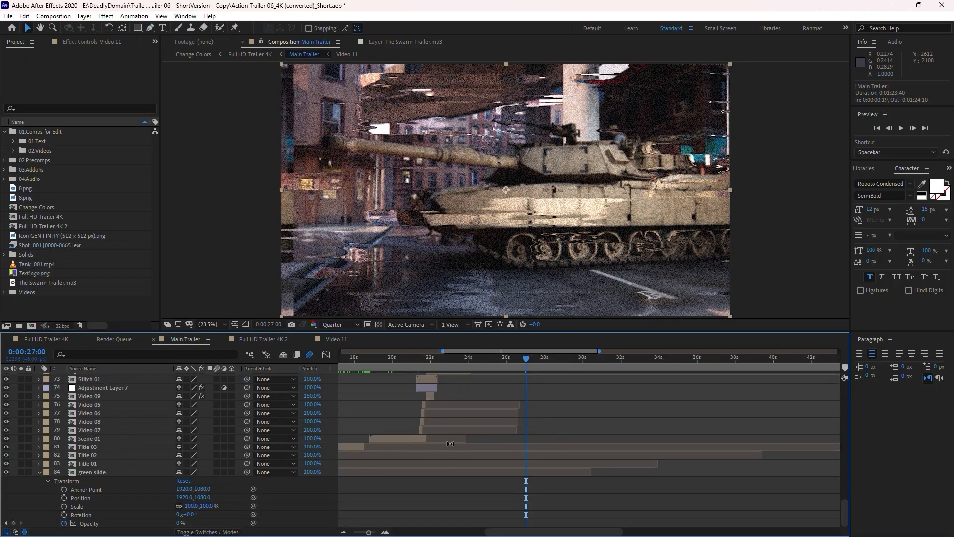
scroll(449, 415, down, 5)
click(39, 497)
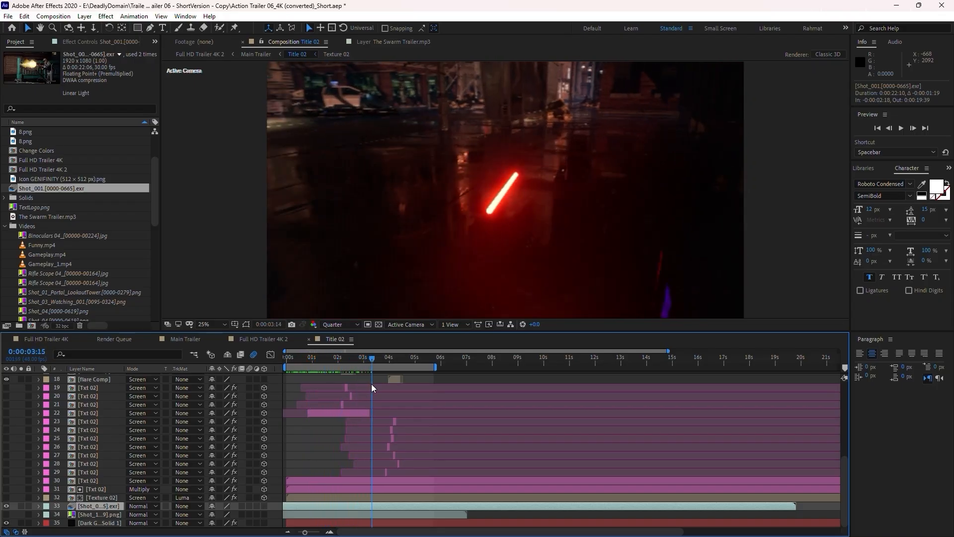
click(193, 342)
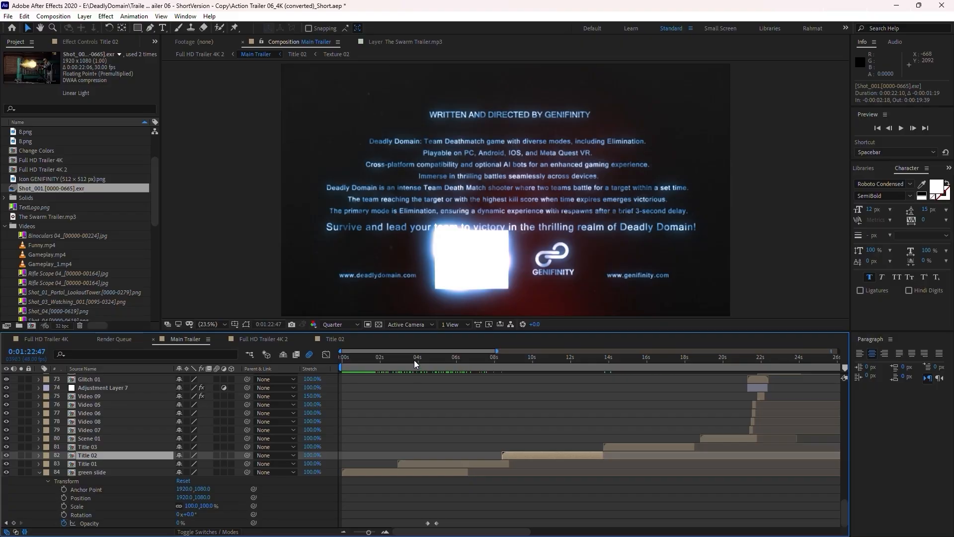
drag(417, 365, 513, 367)
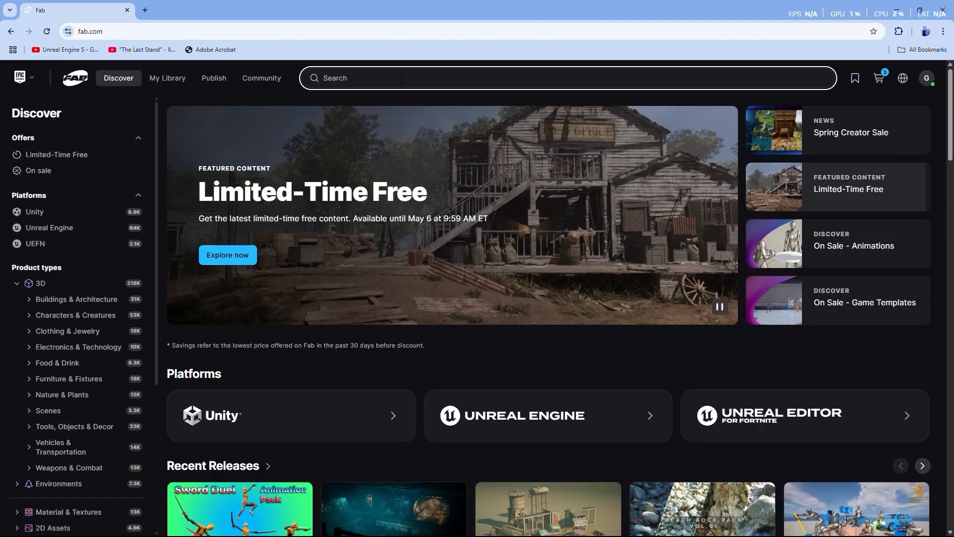
- Switch to the Fab website, search for "tank" and limit the results to the Unreal Engine format
text(tank)
key(Return)
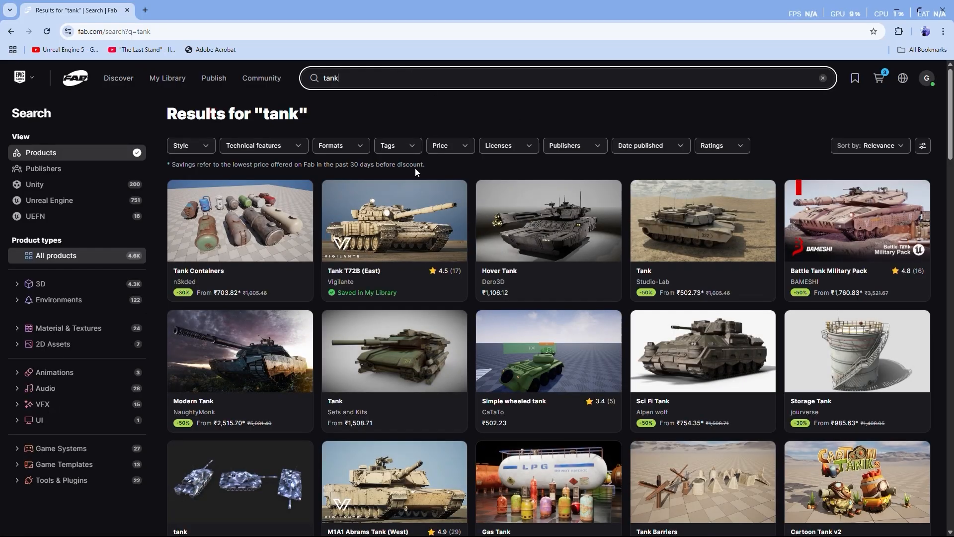
click(332, 145)
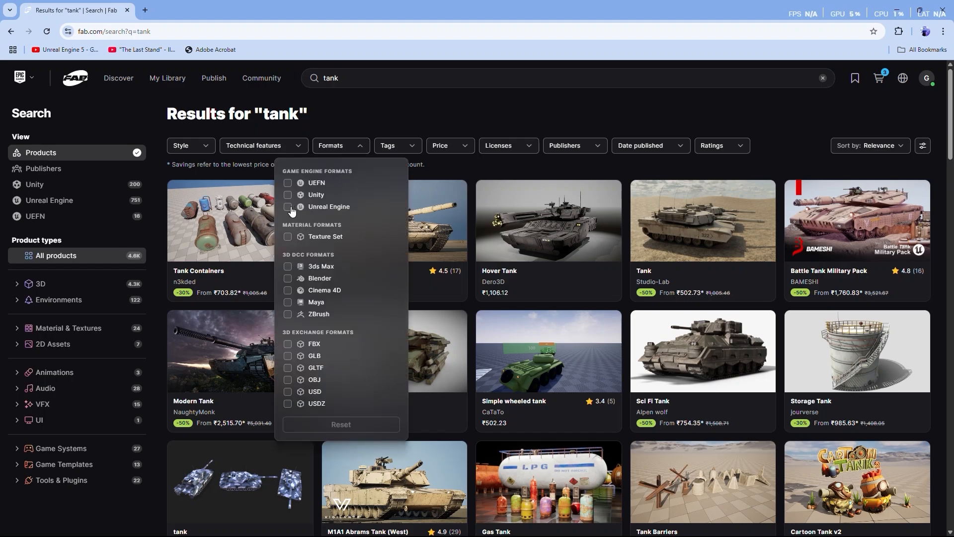
click(288, 207)
click(400, 117)
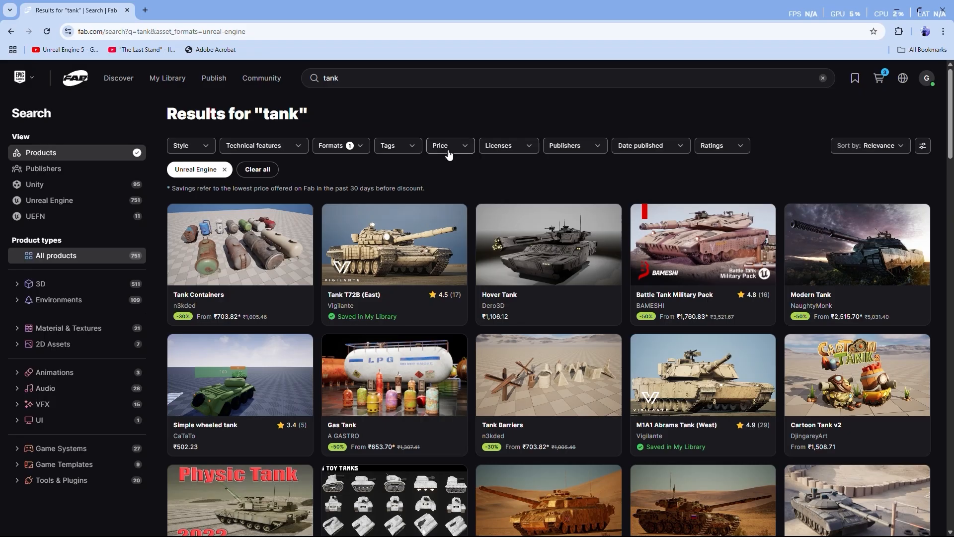
- Restrict the tank search results to free products
click(449, 154)
click(397, 205)
click(462, 118)
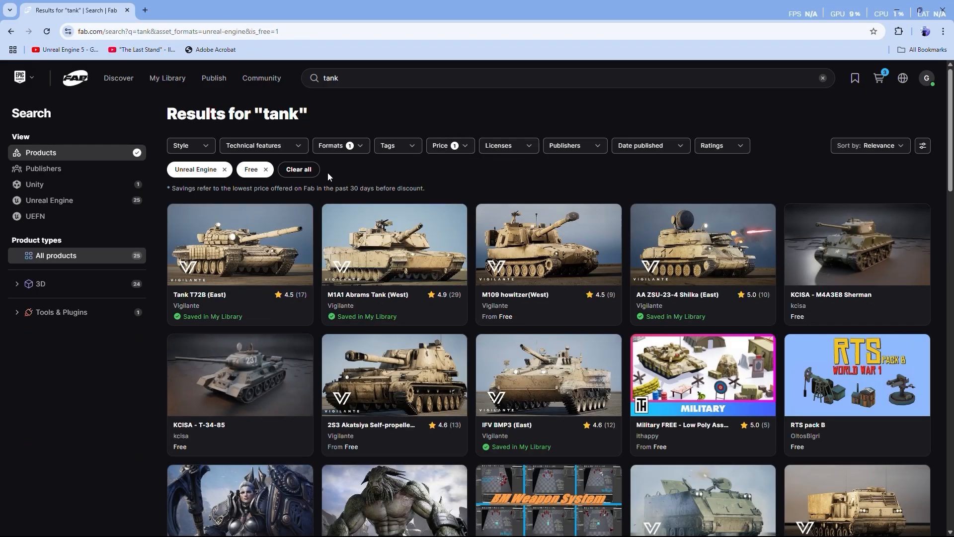
- Browse the free tank assets and open the M1A1 Abrams Tank (West) listing
scroll(710, 246, down, 10)
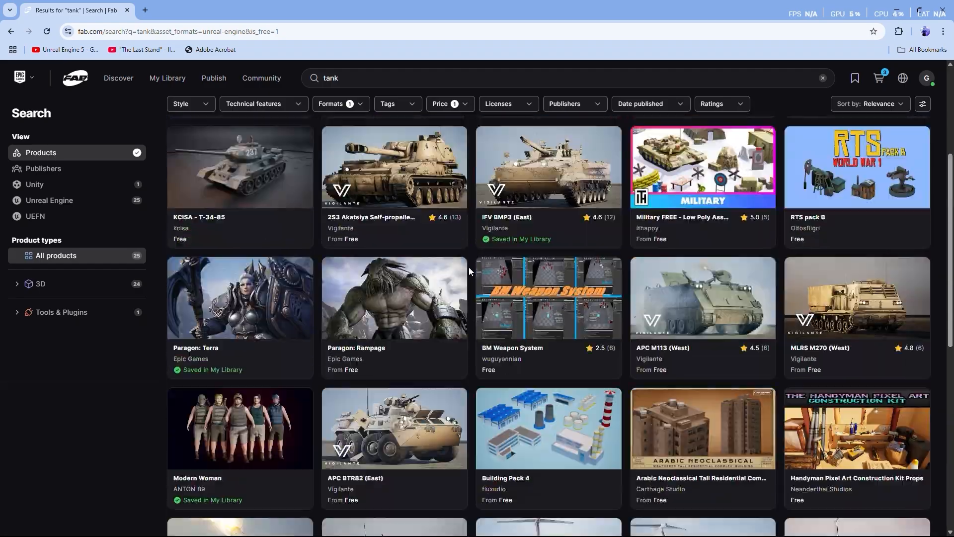
scroll(690, 354, up, 7)
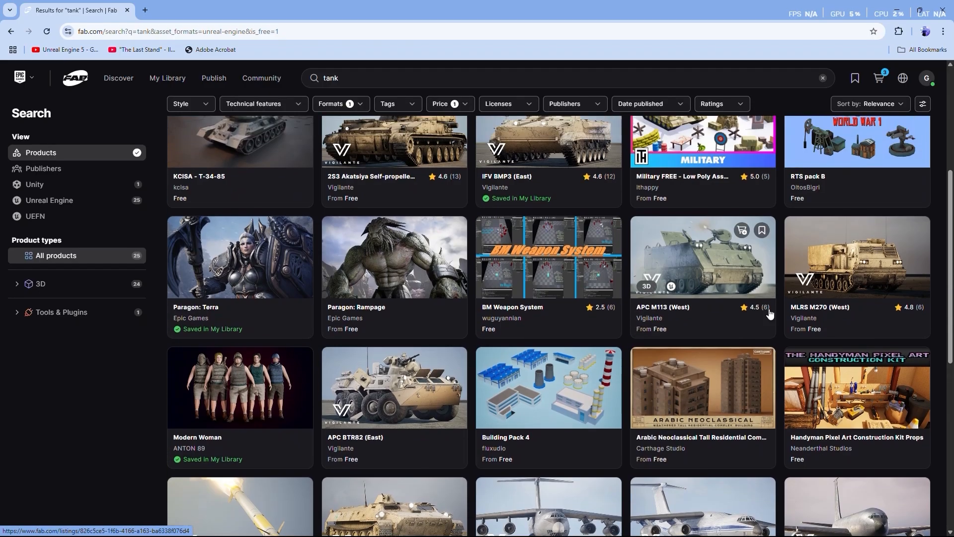
scroll(509, 242, up, 3)
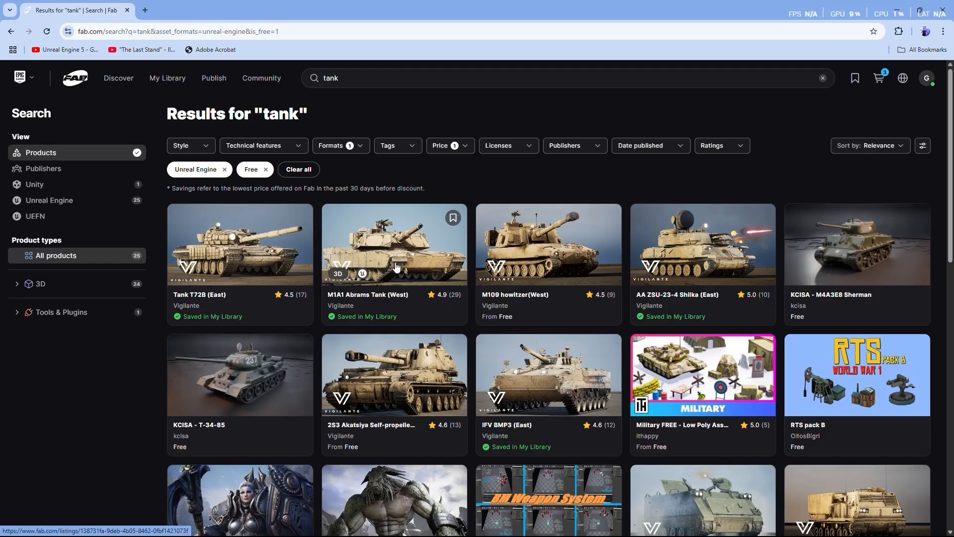
click(400, 258)
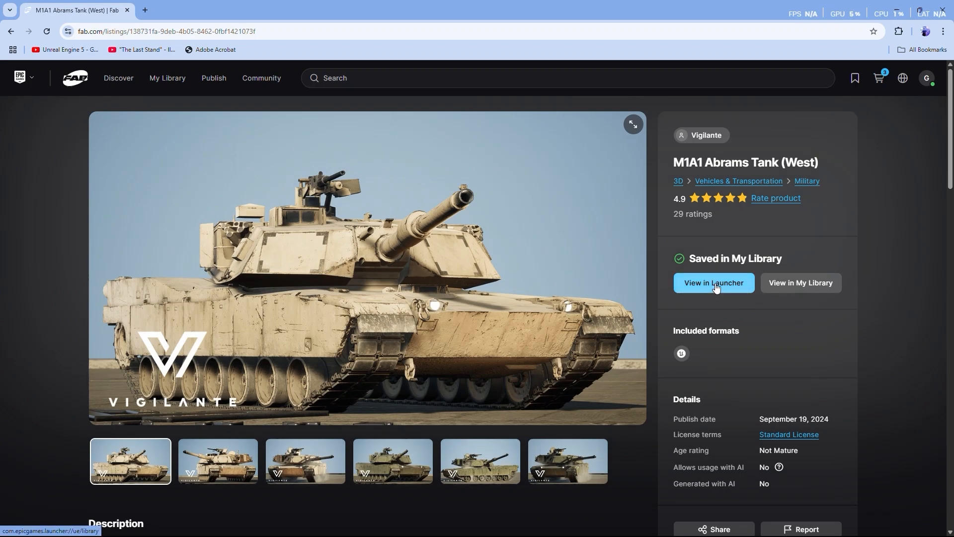
- Open the tank asset in the Epic Games Launcher and search its Fab Library for "tank"
click(718, 289)
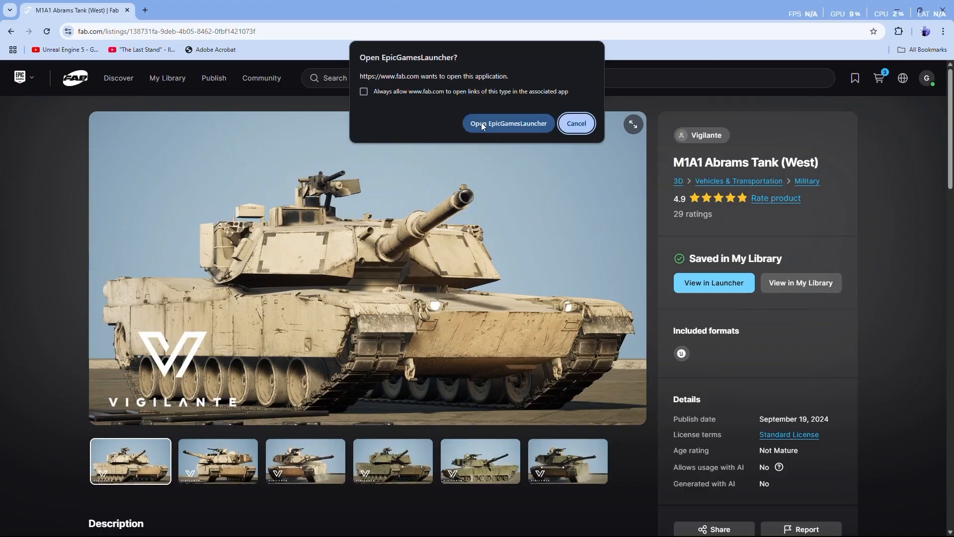
click(515, 126)
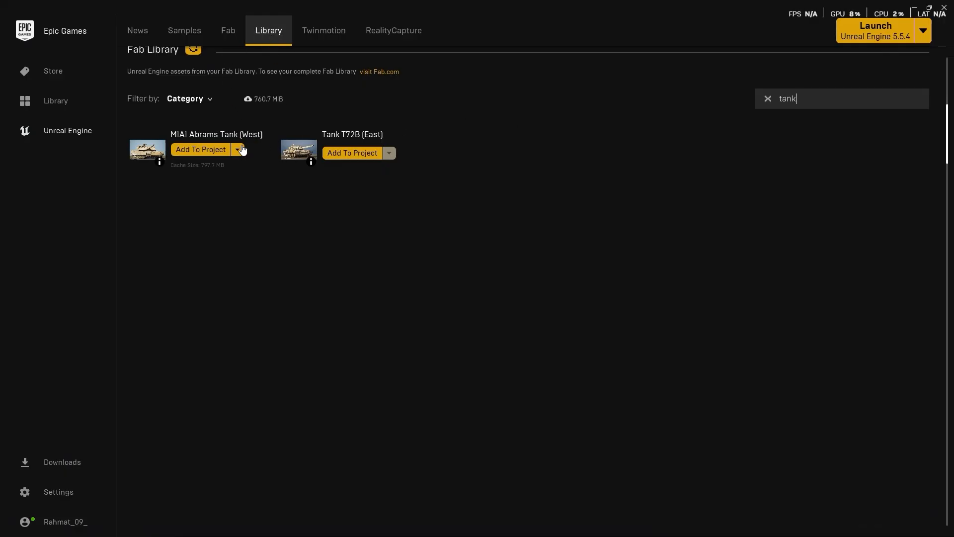
scroll(187, 128, up, 1)
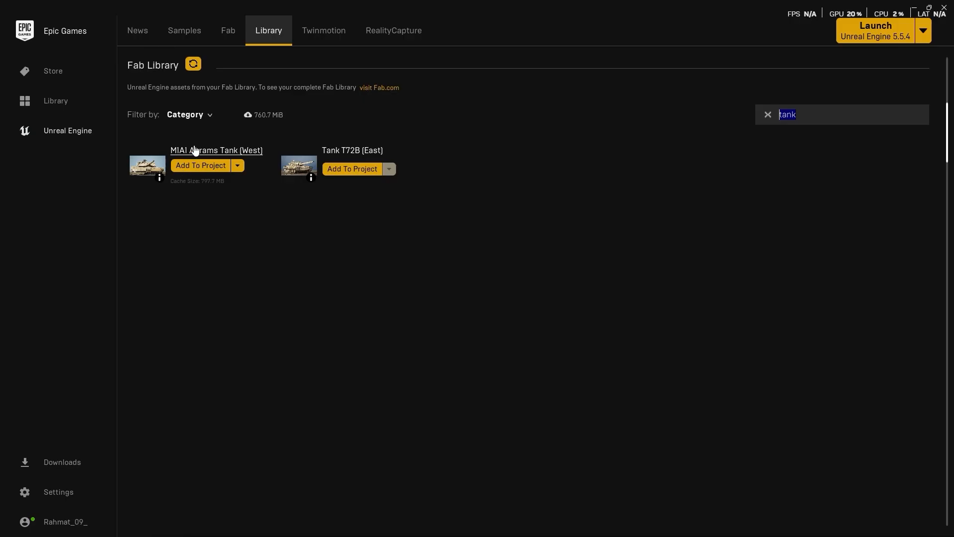
- Select the Trailer project and version 4.27 for the M1A1 Abrams Tank, and leave the project selection without adding the asset
click(214, 167)
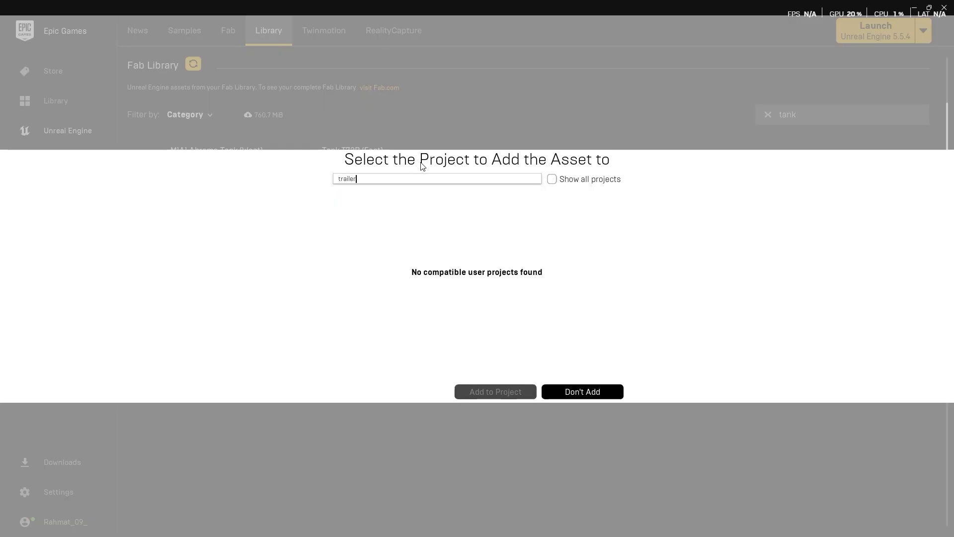
click(556, 180)
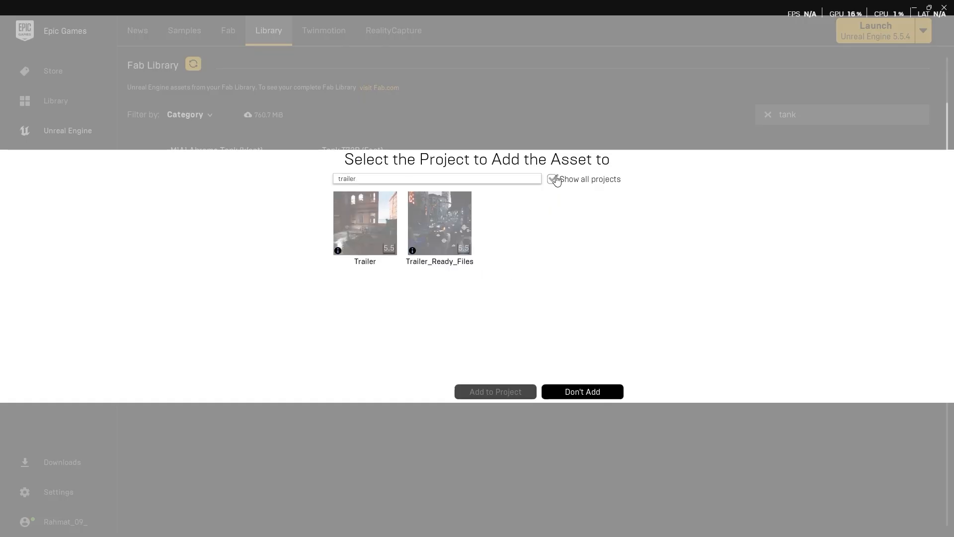
click(376, 245)
click(406, 374)
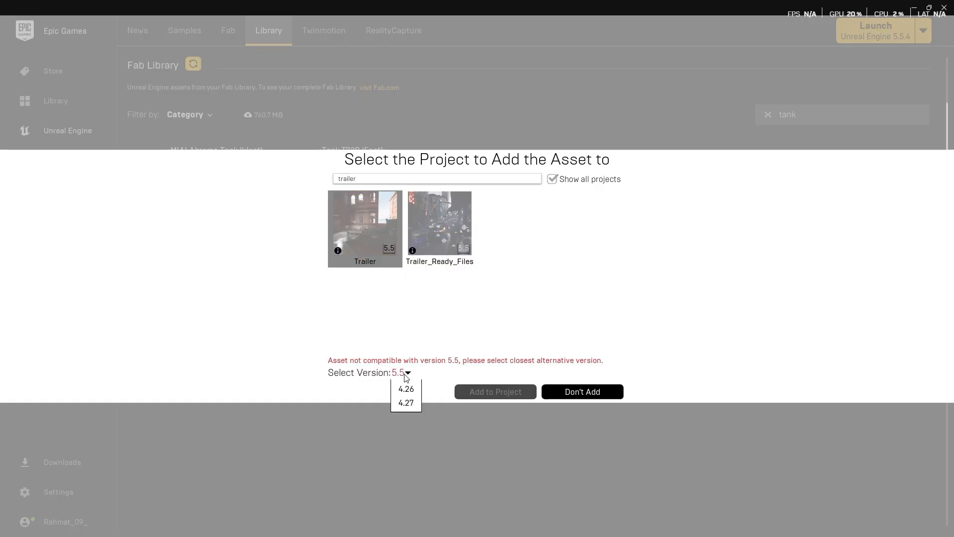
click(407, 406)
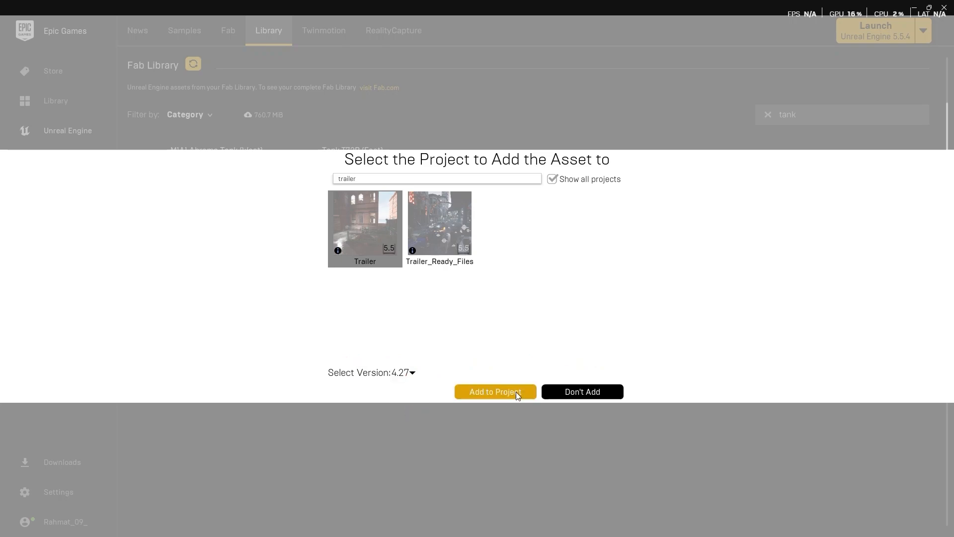
click(580, 393)
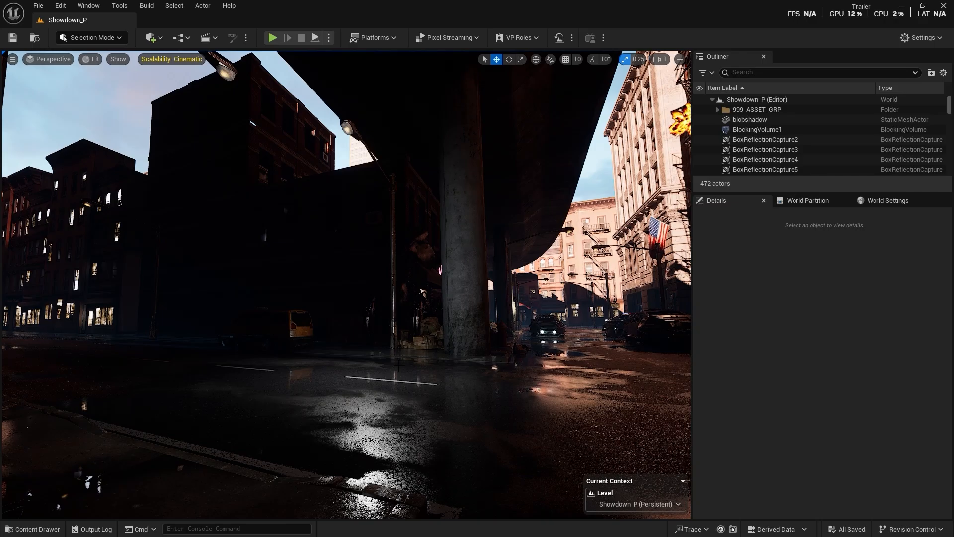
- Switch to the Unreal Editor and open the West_Tank_M1A1Abrams folder under VigilanteContent/Vehicles in the project content
click(34, 529)
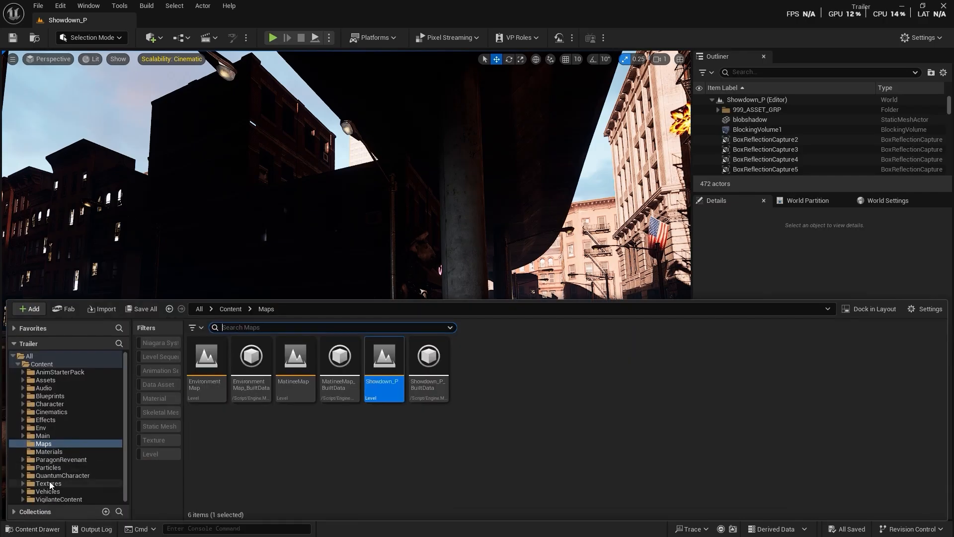
click(58, 499)
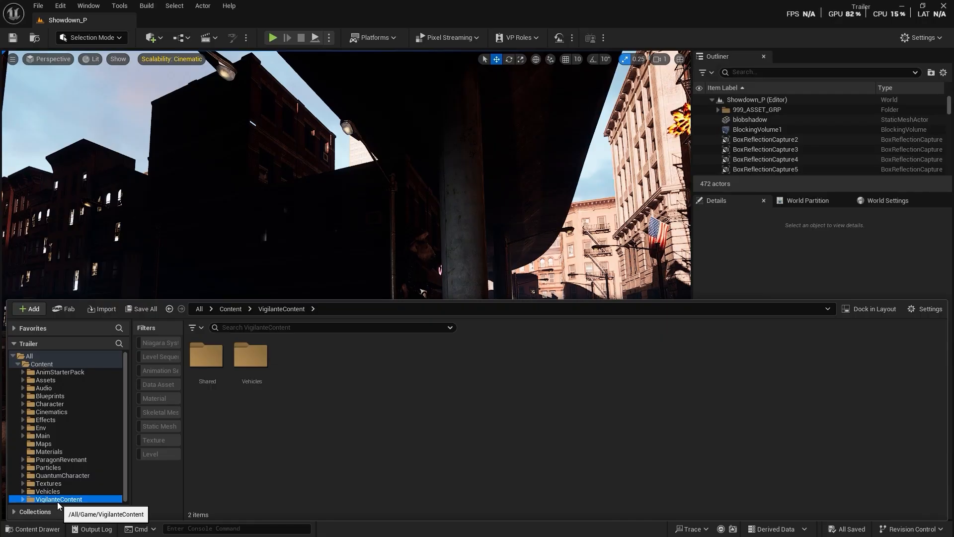
double_click(251, 356)
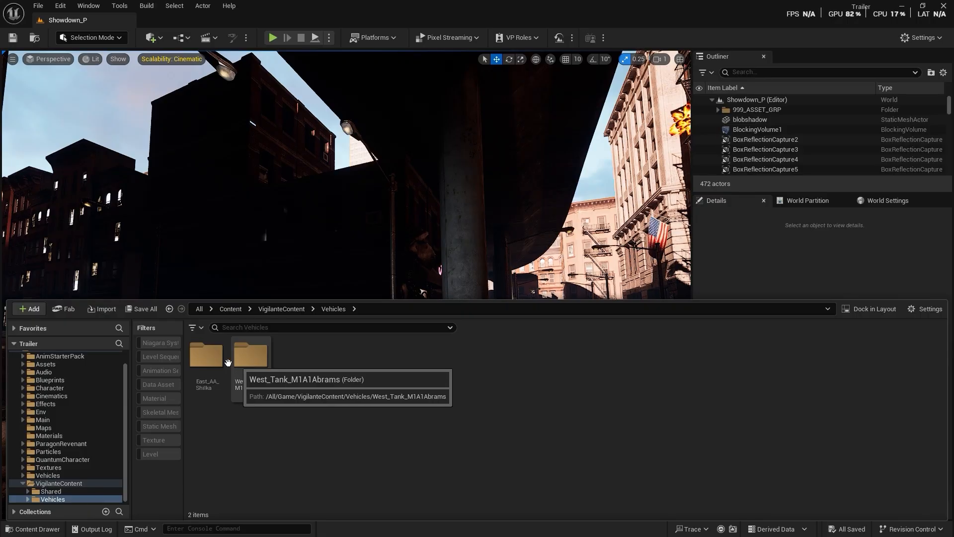
double_click(218, 360)
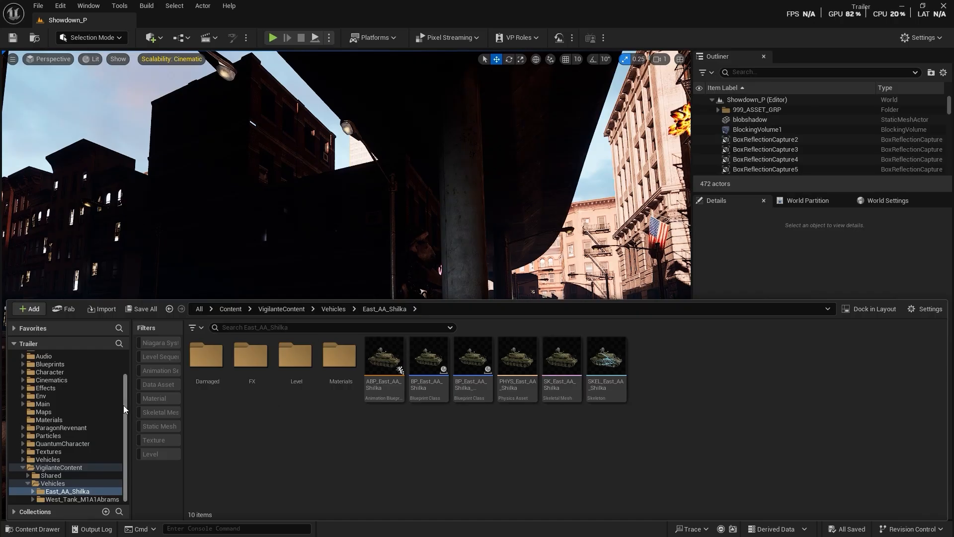
click(84, 500)
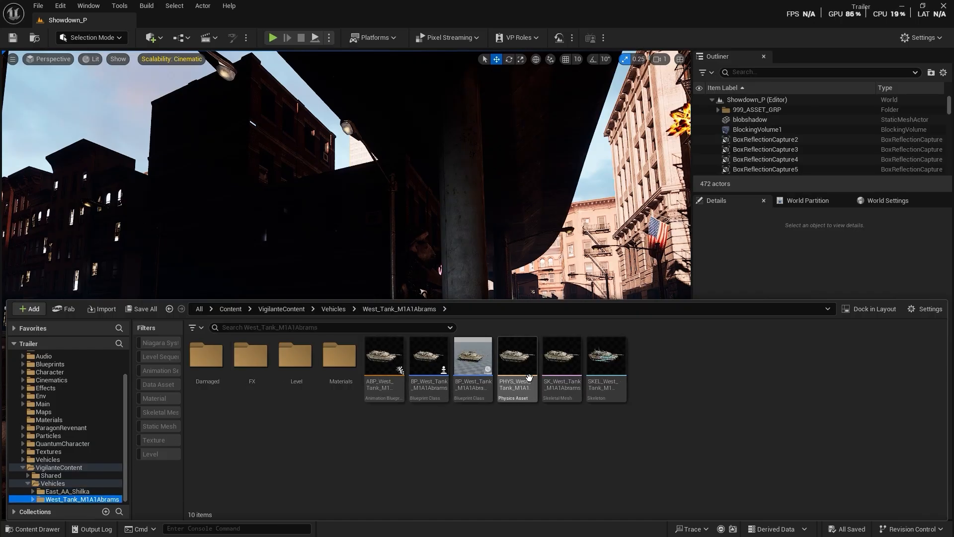
- Place BP_West_Tank_M1A1Abrams on the street and rotate it about its vertical axis to about 186°
click(429, 362)
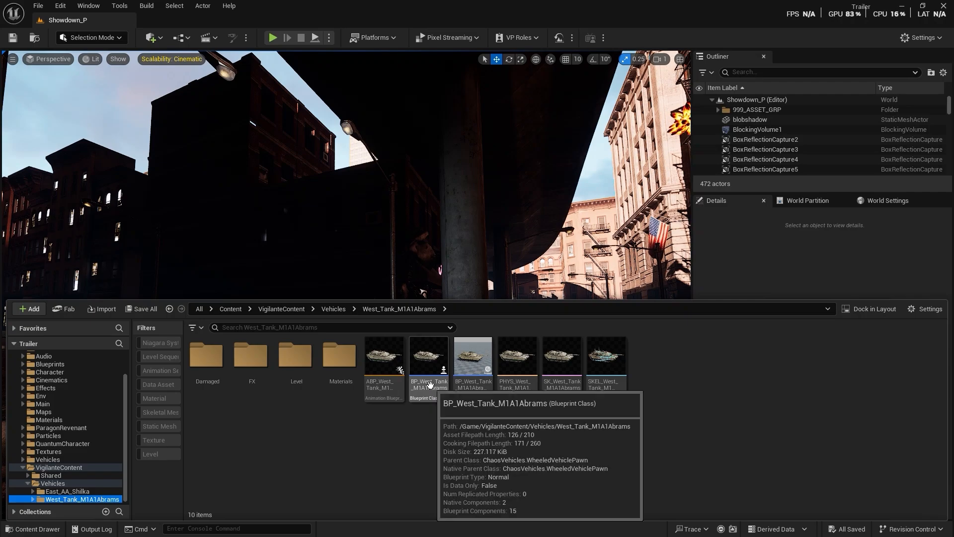
drag(393, 241, 280, 380)
right_drag(279, 380, 283, 423)
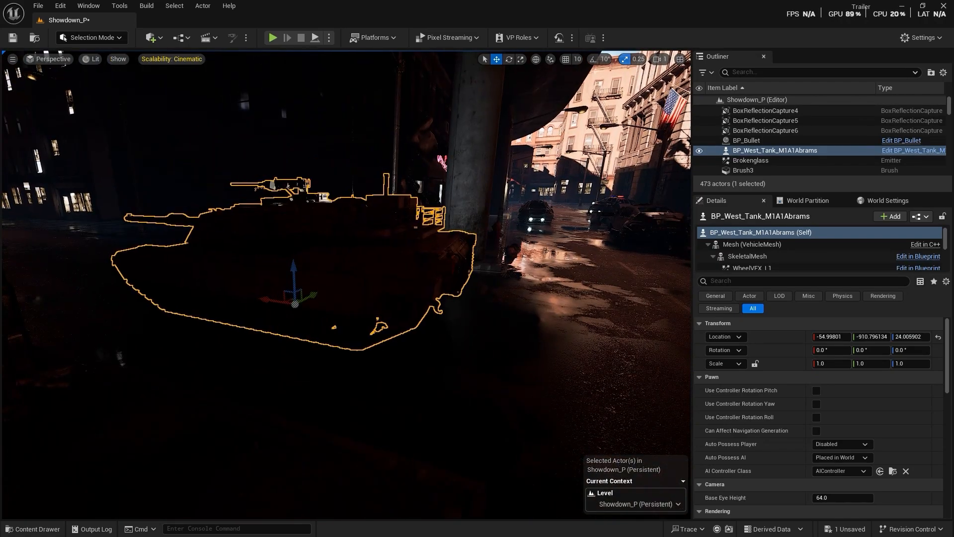
key(e)
drag(298, 323, 367, 322)
right_drag(366, 322, 179, 307)
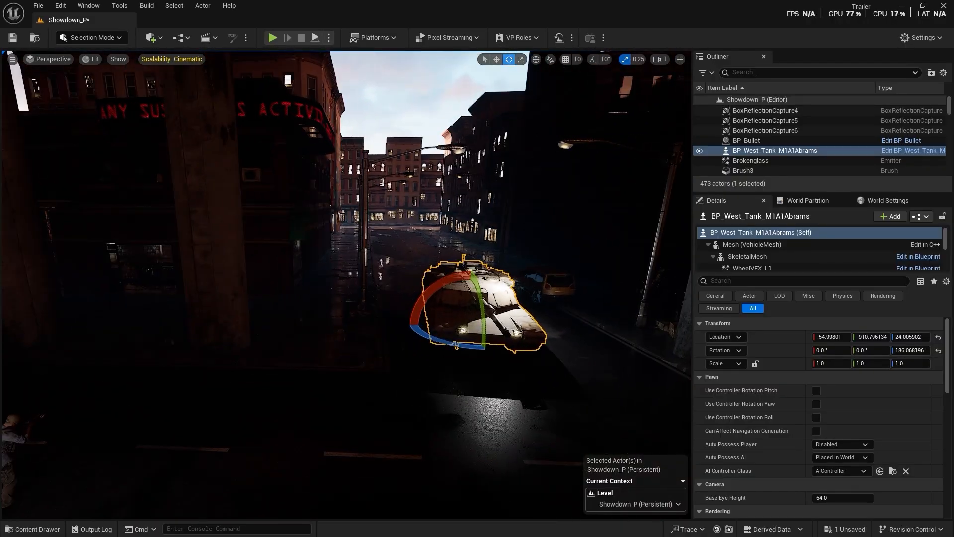
- Turn off game view to show the actor icons, and inspect the street light beside the tank
key(g)
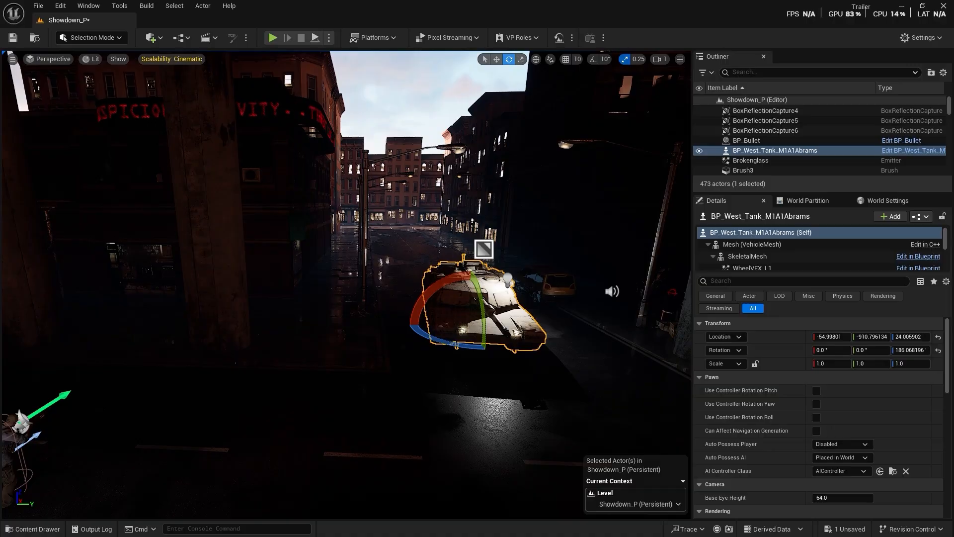
click(548, 204)
key(g)
key(g)
click(661, 224)
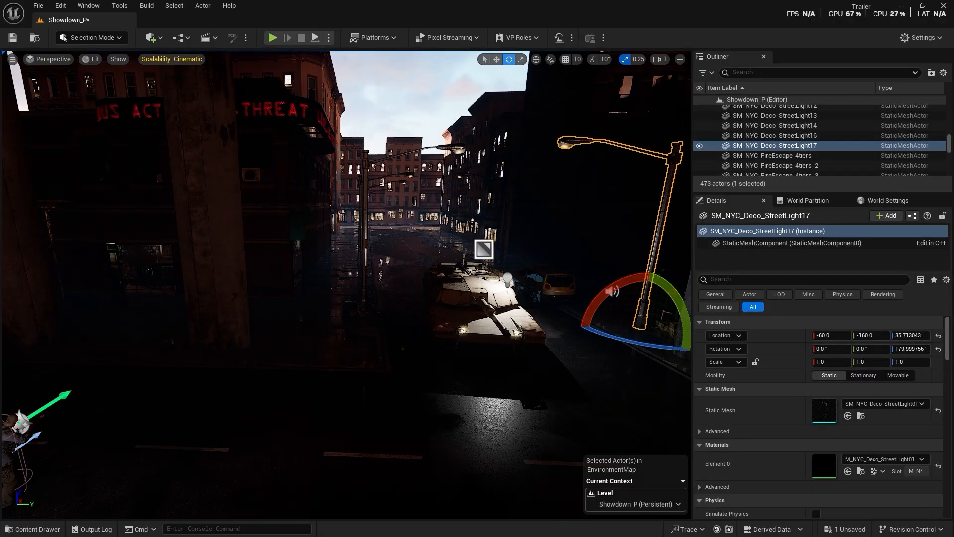
right_drag(661, 223, 681, 251)
key(w)
key(s)
- Select the point light just above the tank and raise it to a Z location of about 645
click(520, 239)
right_drag(520, 239, 511, 195)
key(e)
key(s)
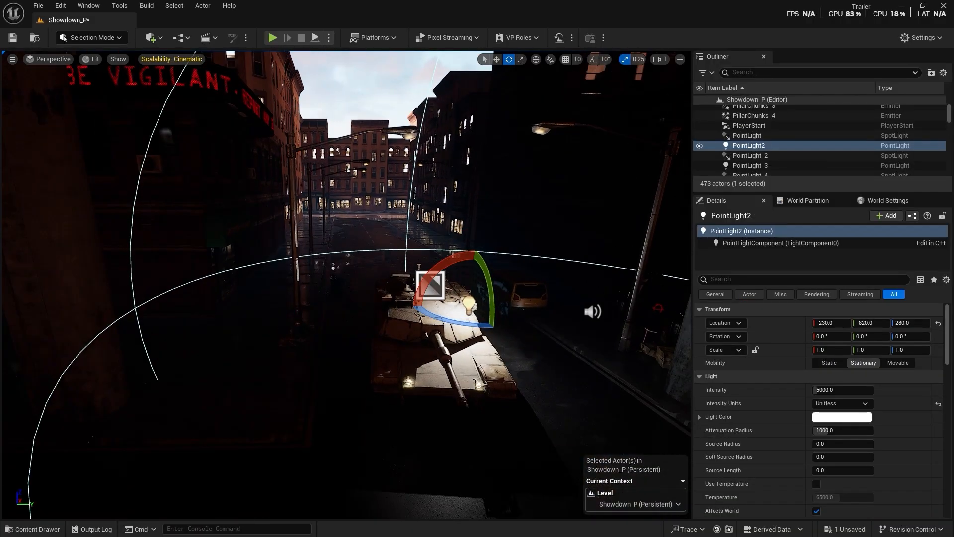
key(w)
drag(472, 269, 487, 142)
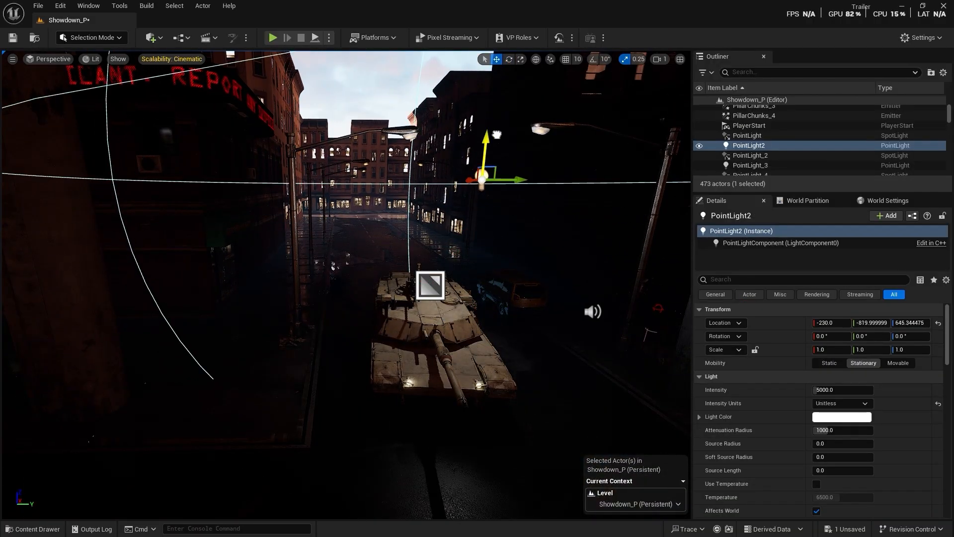
- Duplicate the raised point light to about Y -1151, and place another copy above the sidewalk at about Y -1567, Z 426
drag(515, 181, 403, 190)
right_drag(403, 190, 360, 217)
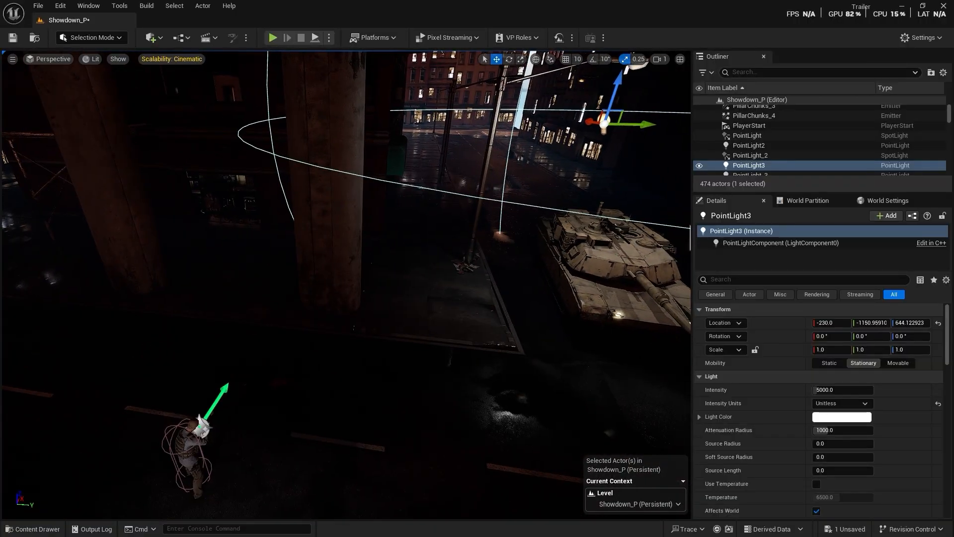
alt+drag(644, 124, 465, 129)
drag(436, 94, 428, 164)
drag(463, 196, 479, 196)
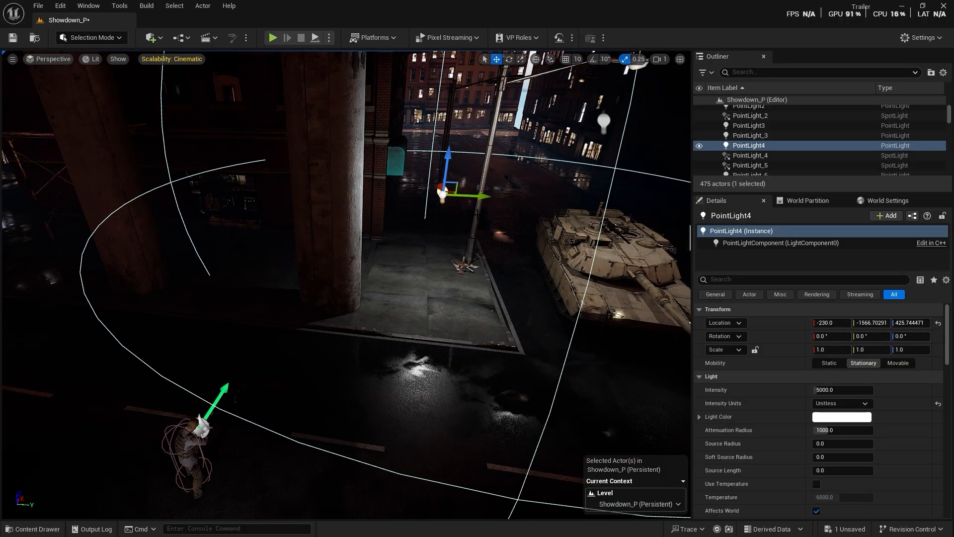
- Duplicate the point light near the tank to about X -770, Y -344, Z 272 beside the concrete pillar, and save the level
right_drag(457, 224, 490, 196)
key(d)
key(s)
click(449, 257)
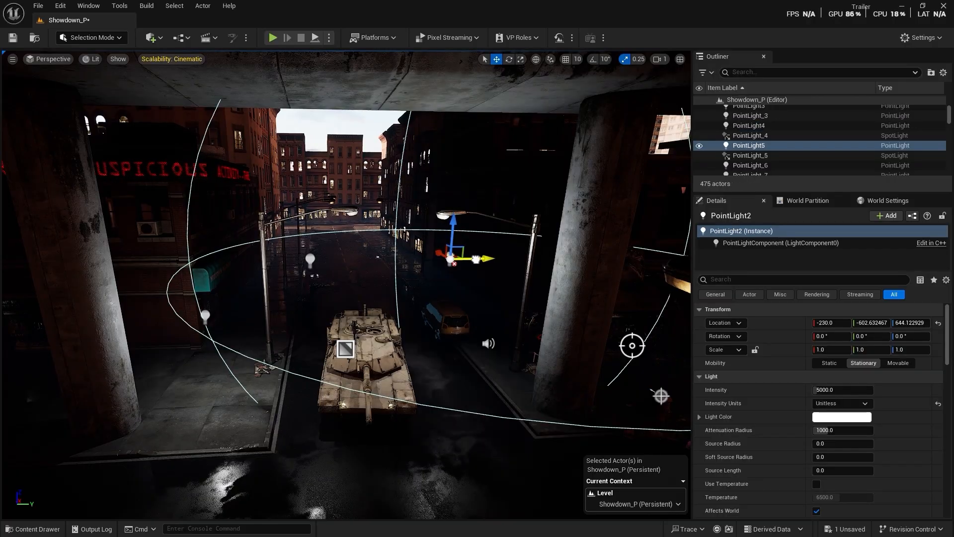
alt+drag(485, 258, 523, 259)
drag(494, 215, 482, 300)
drag(505, 344, 526, 394)
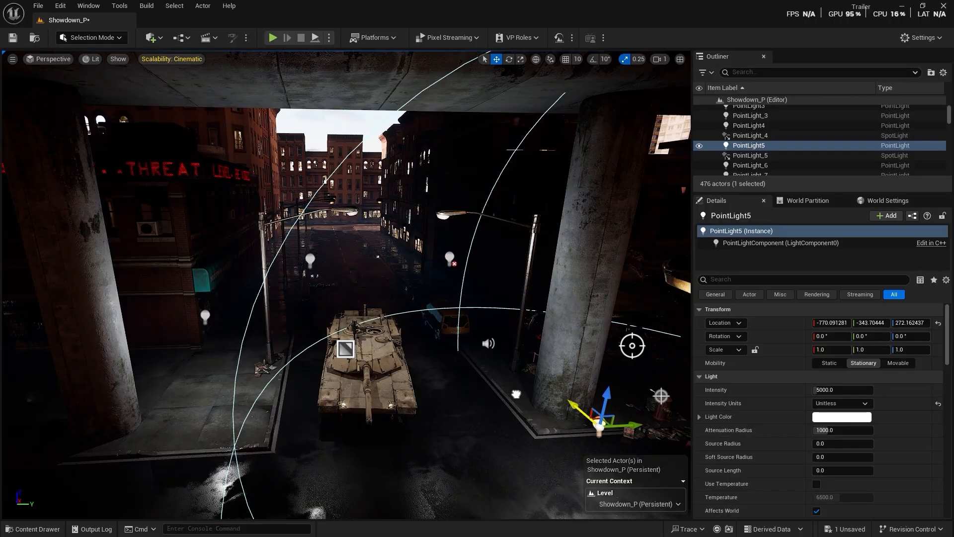
right_drag(522, 383, 577, 400)
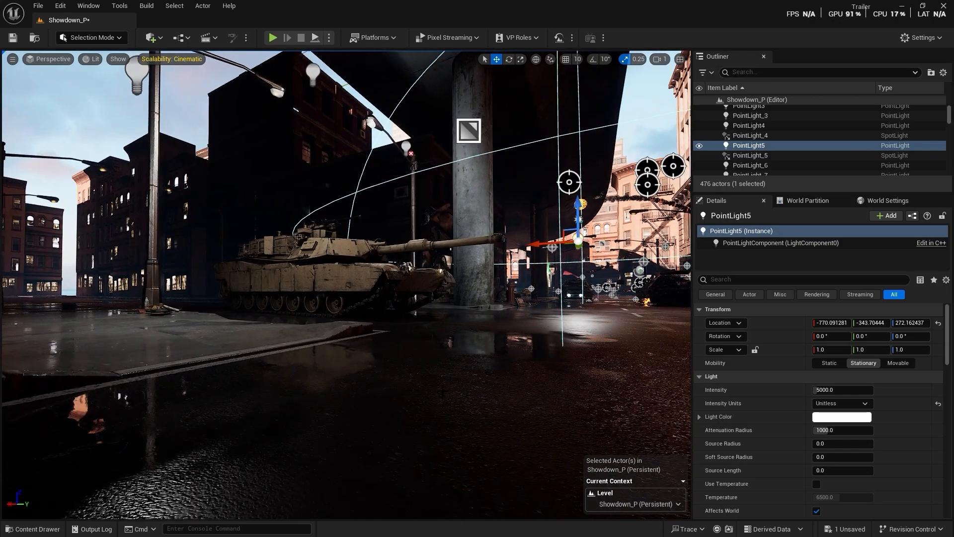
key(ctrl+s)
- Open the Abrams tank's Showcase blueprint from its asset folder and dock its editor alongside the Showdown_P level
click(338, 274)
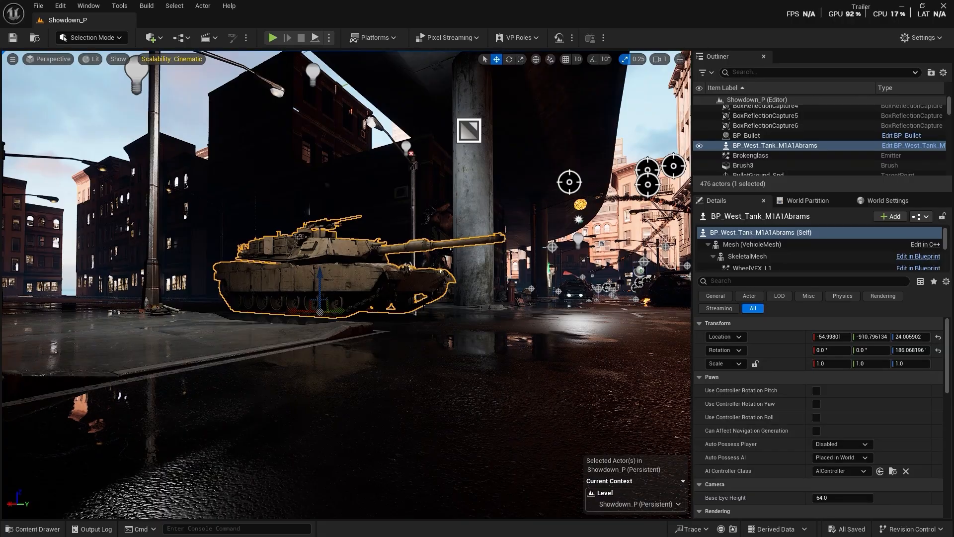
right_drag(492, 344, 508, 373)
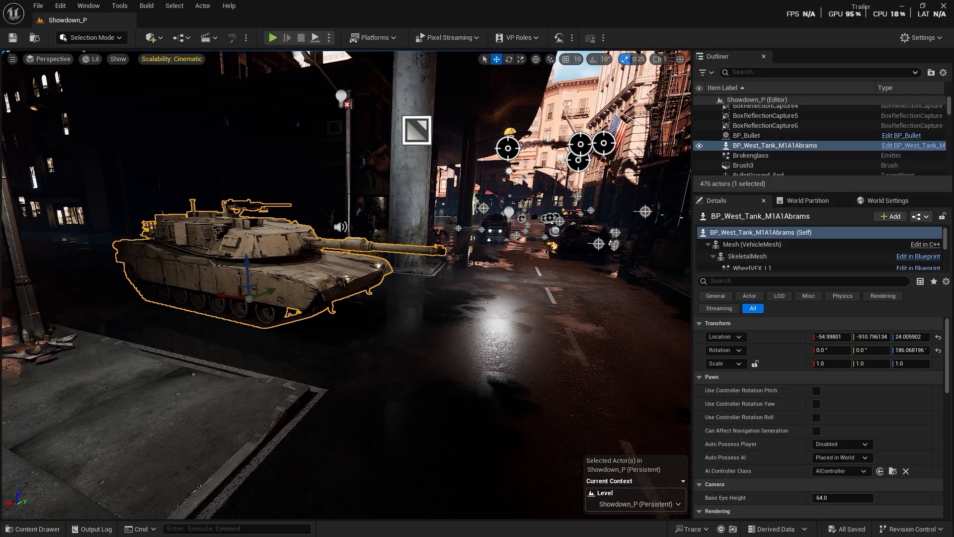
right_drag(346, 285, 318, 268)
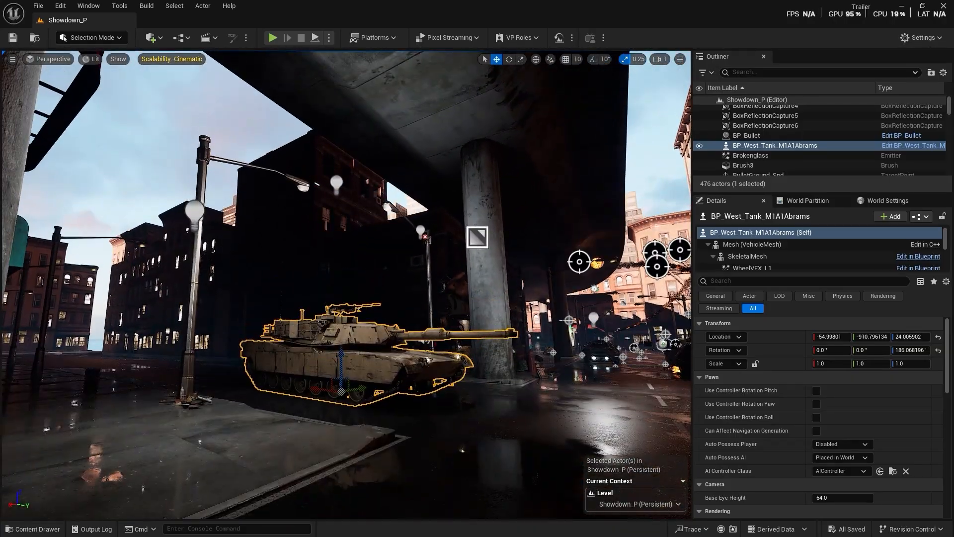
click(22, 533)
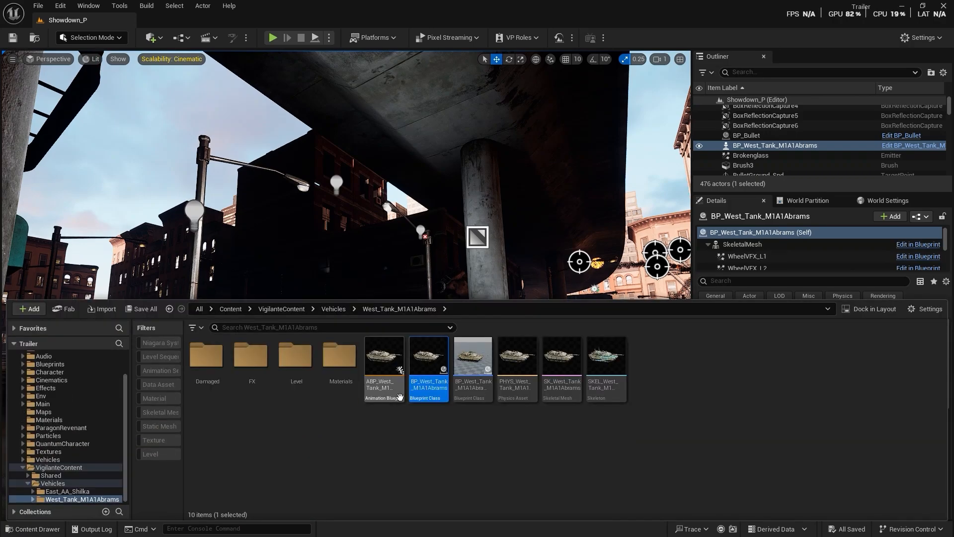
double_click(479, 384)
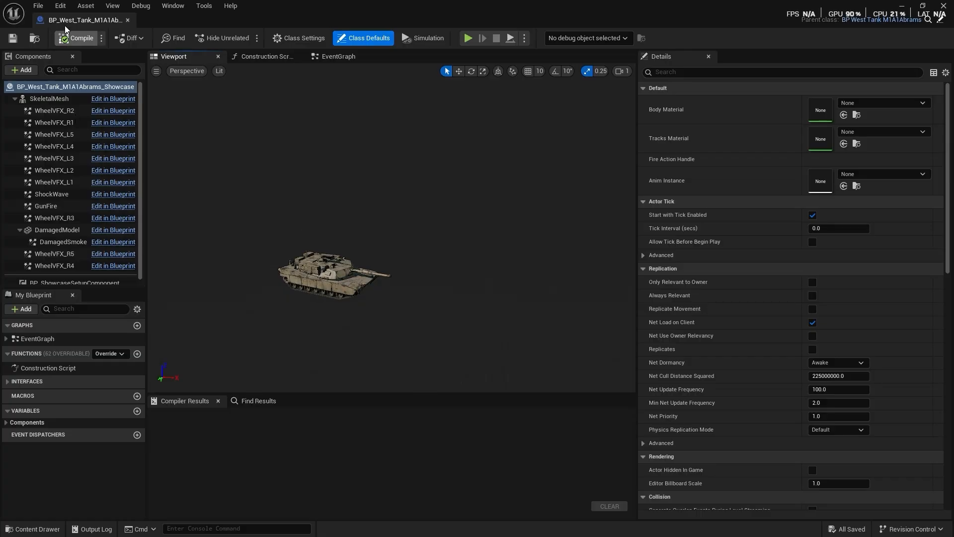
drag(78, 23, 189, 22)
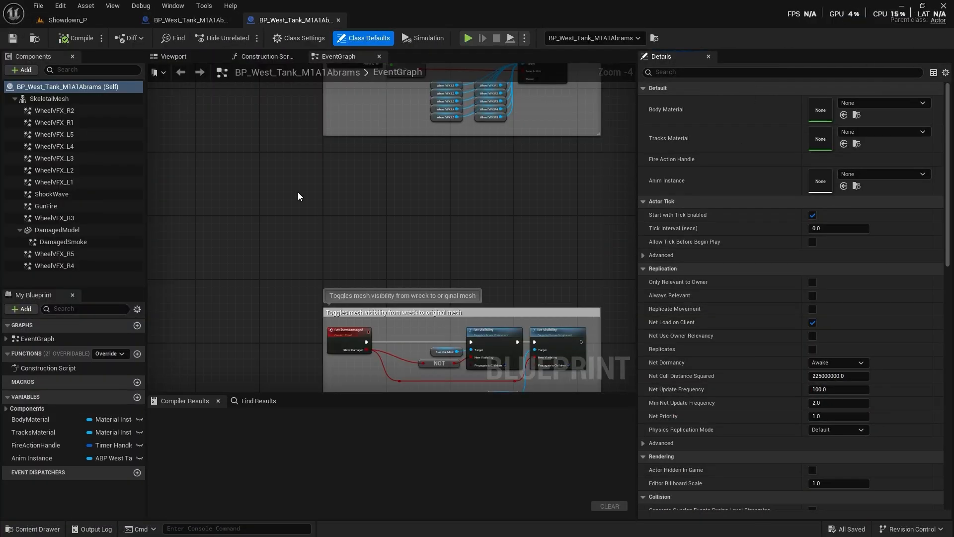
- Delete the placed Abrams tank from the Showdown_P level and locate its Showcase blueprint among the project assets
click(68, 20)
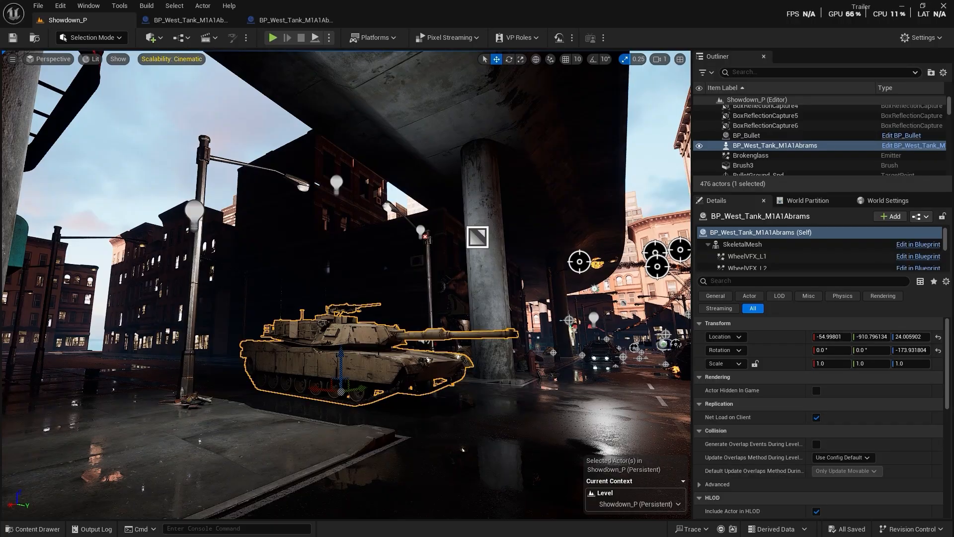
key(Delete)
click(164, 20)
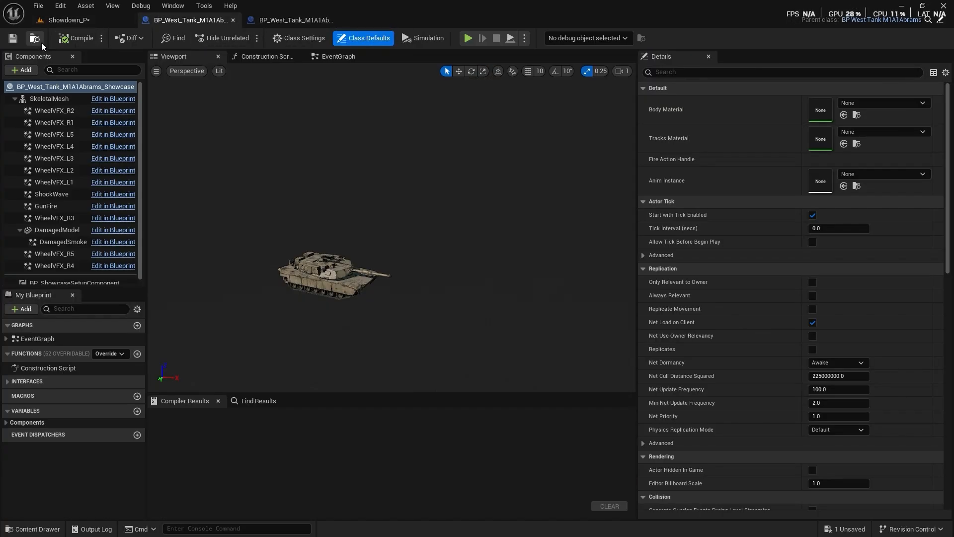
key(ctrl+space)
- Rename the Abrams tank's Showcase blueprint to BP_Tank
key(F2)
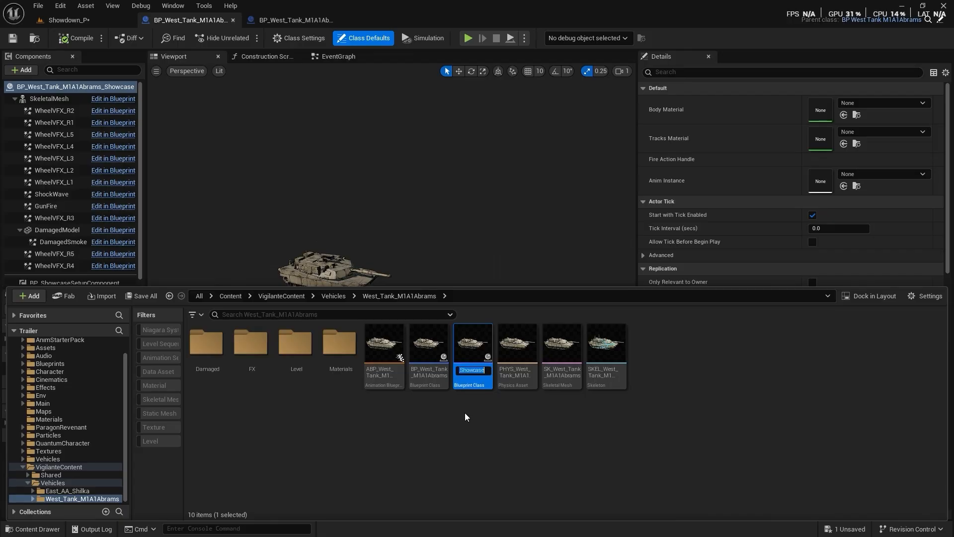
key(Right)
key(BackSpace)
key(BackSpace)
key(BackSpace)
key(BackSpace)
key(BackSpace)
key(BackSpace)
key(BackSpace)
key(BackSpace)
key(BackSpace)
key(BackSpace)
key(BackSpace)
key(BackSpace)
key(BackSpace)
key(BackSpace)
key(BackSpace)
key(BackSpace)
key(BackSpace)
key(BackSpace)
key(BackSpace)
key(BackSpace)
key(BackSpace)
key(BackSpace)
key(BackSpace)
key(BackSpace)
key(BackSpace)
key(BackSpace)
key(BackSpace)
key(BackSpace)
key(BackSpace)
text(Tank)
key(Return)
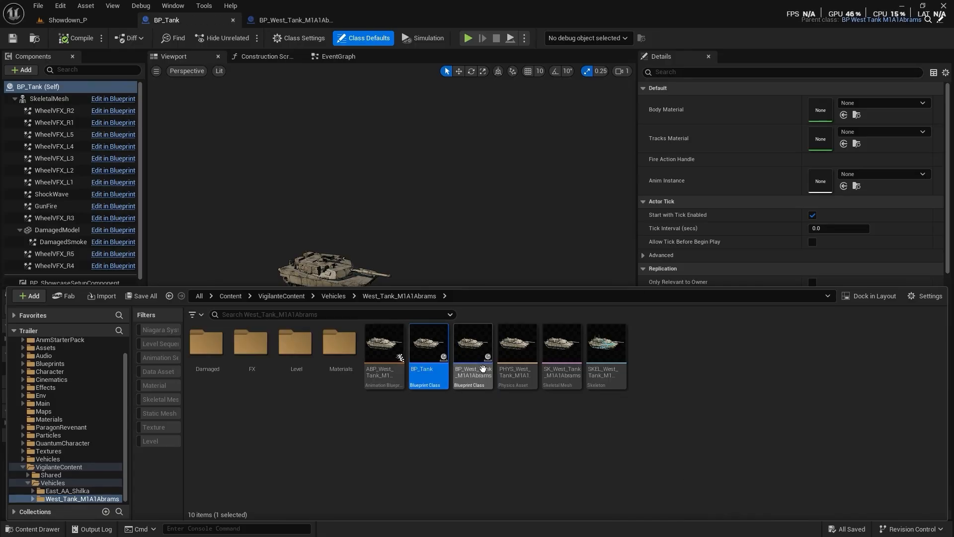
- Examine the event graph of the BP_West_Tank_M1A1Abrams blueprint and compare it with the BP_Tank blueprint
double_click(475, 354)
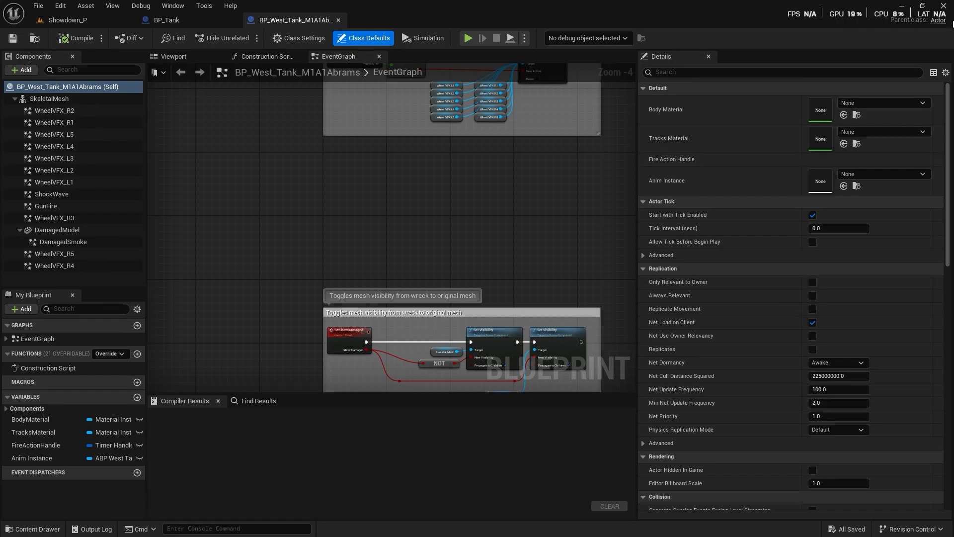
right_drag(510, 225, 454, 367)
click(164, 20)
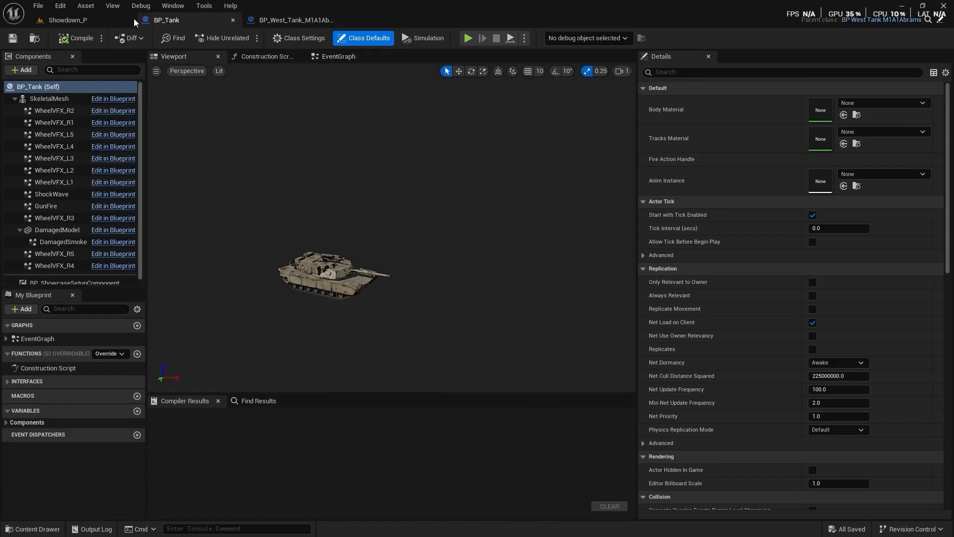
- Place BP_Tank on the Showdown_P street at about X -177, Y -956, Z 24, rotated about 175° around Z, and save the level
click(95, 19)
click(35, 529)
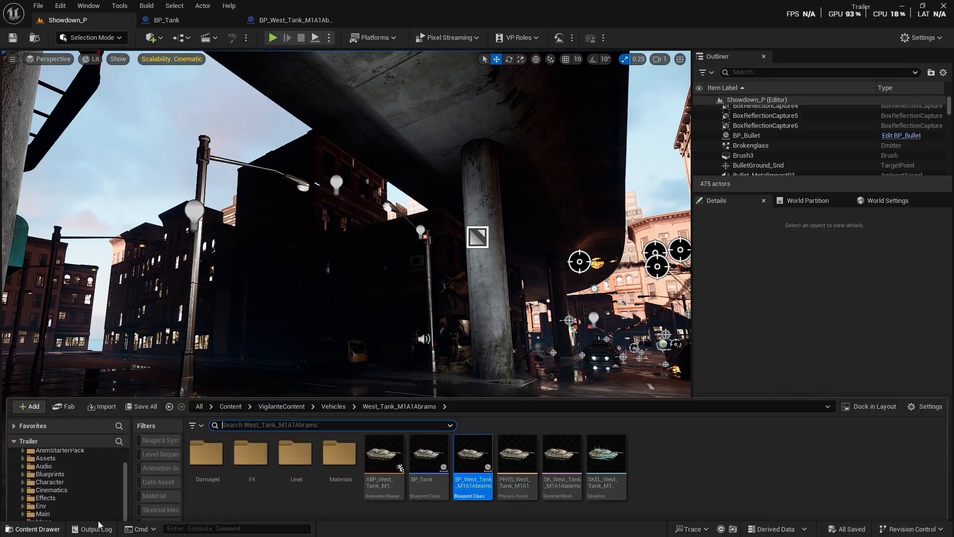
click(434, 345)
drag(435, 345, 428, 412)
key(e)
key(w)
right_drag(428, 412, 368, 422)
right_drag(441, 291, 444, 349)
drag(446, 291, 448, 275)
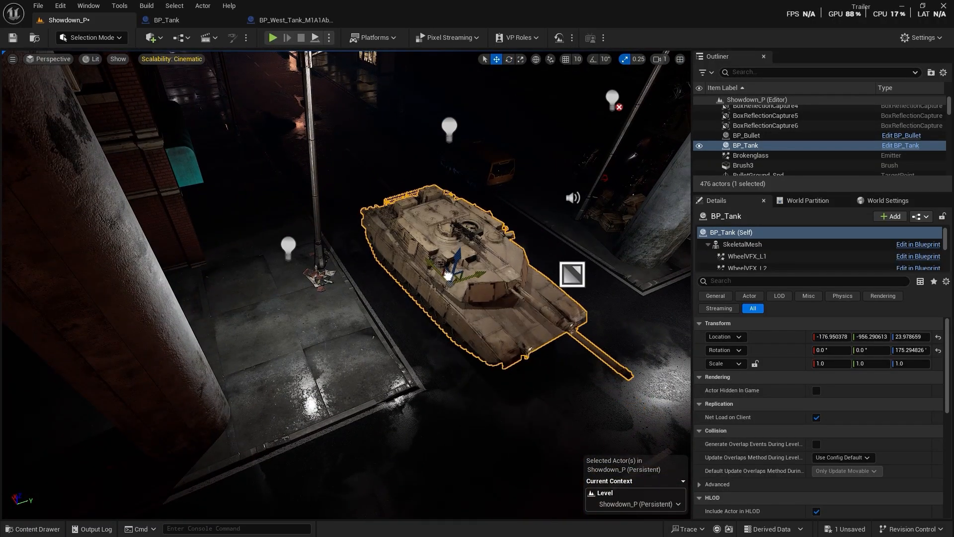
right_drag(448, 276, 462, 298)
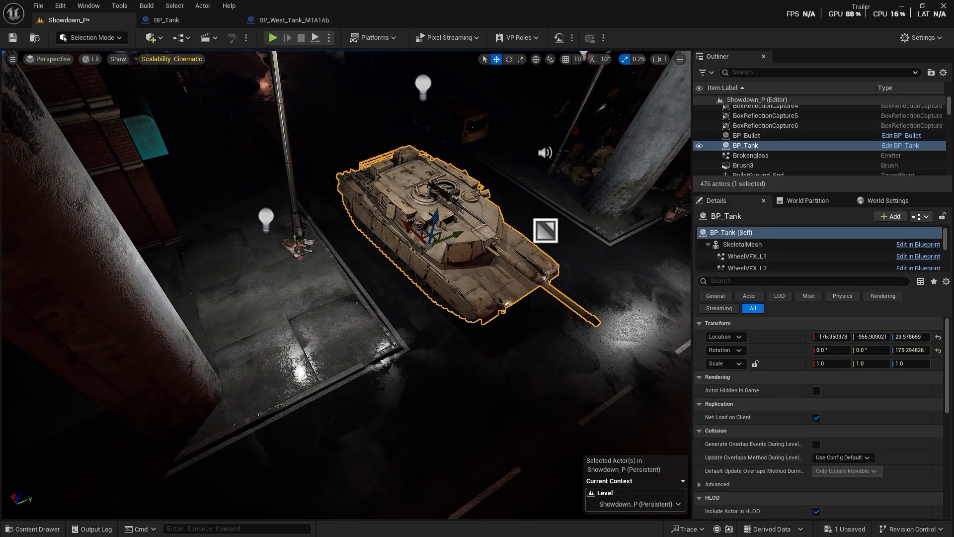
key(ctrl+s)
- Search the placed tank's details for "poss" to look for possession settings, and clear the search
click(726, 281)
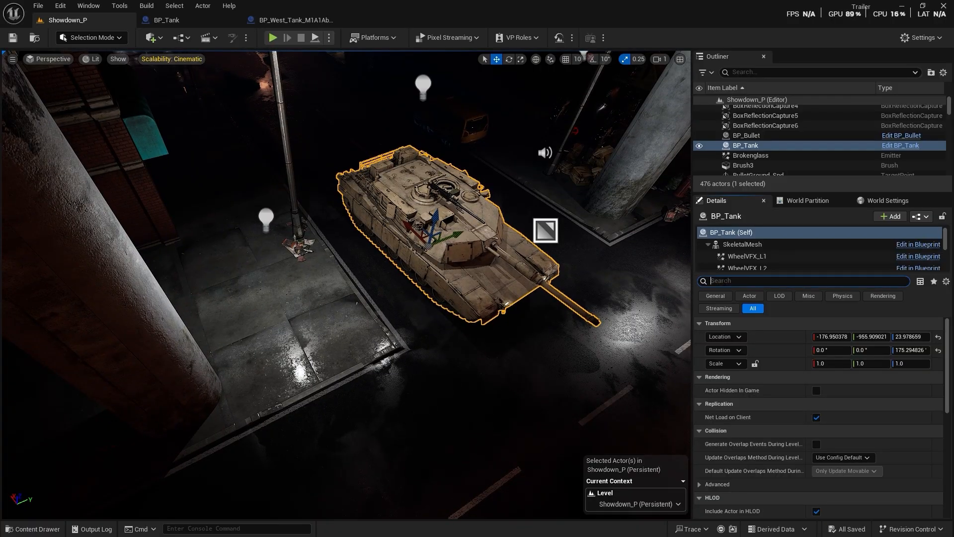
text(ss)
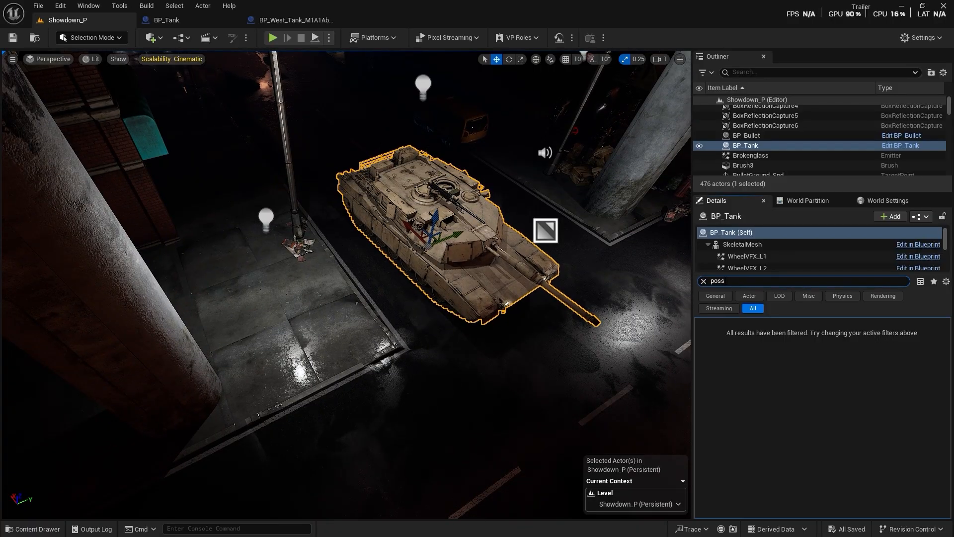
click(704, 281)
right_drag(622, 316, 626, 338)
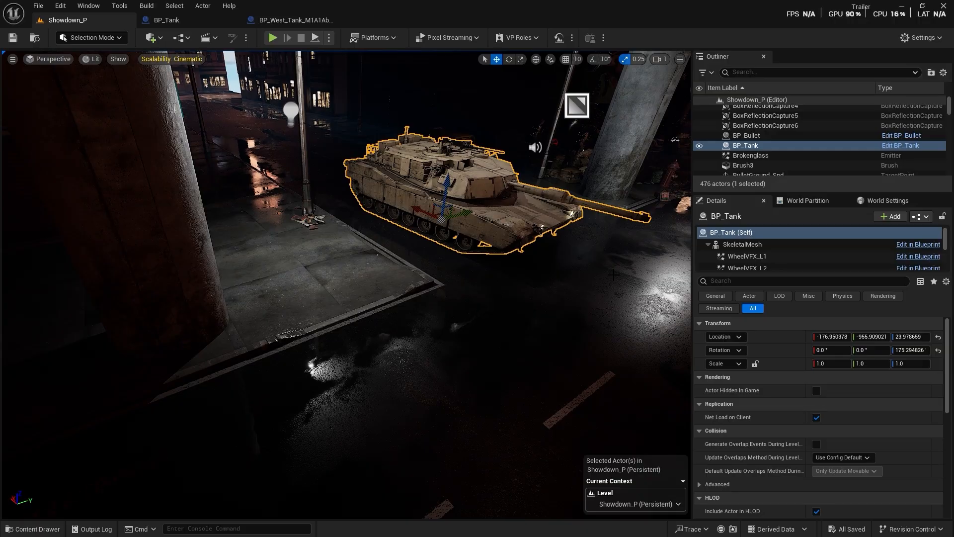
- Show the class settings of the BP_West_Tank_M1A1Abrams parent blueprint
click(300, 19)
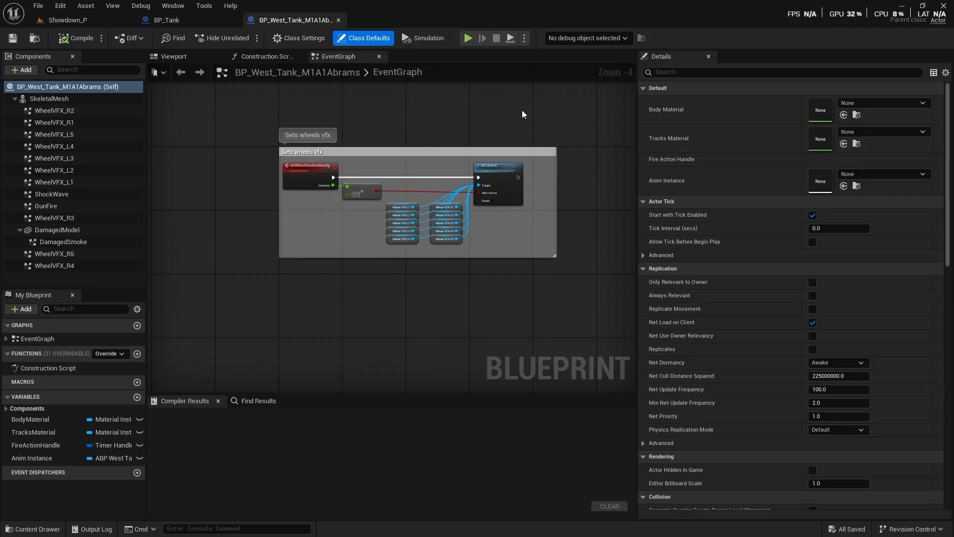
click(294, 42)
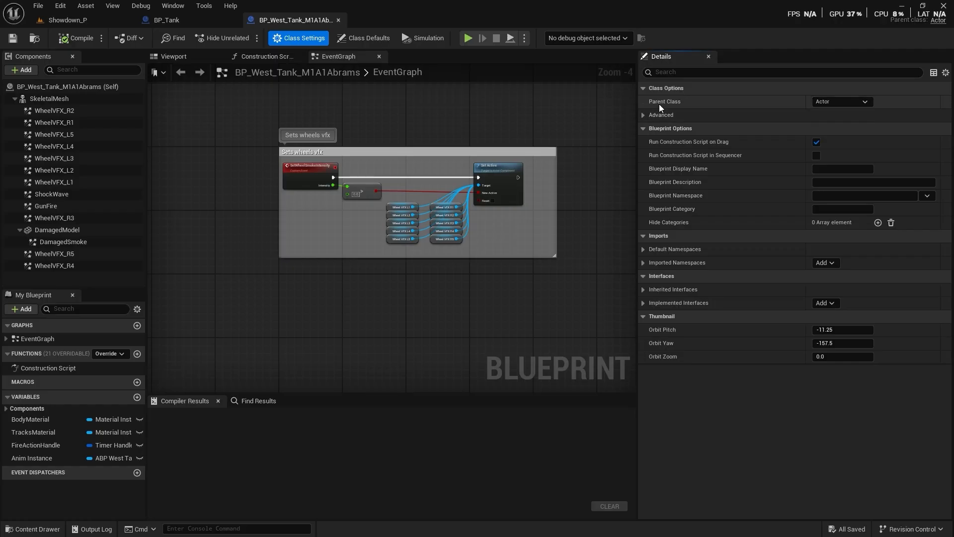
- Search the project's plugins for "chaos veh" to check that ChaosVehiclesPlugin is enabled, and close the plugin list
click(79, 25)
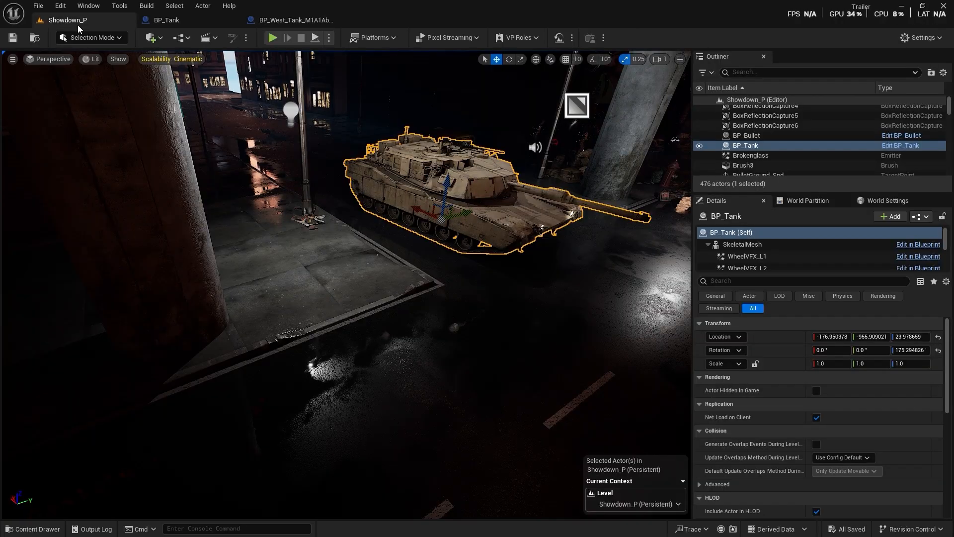
click(908, 42)
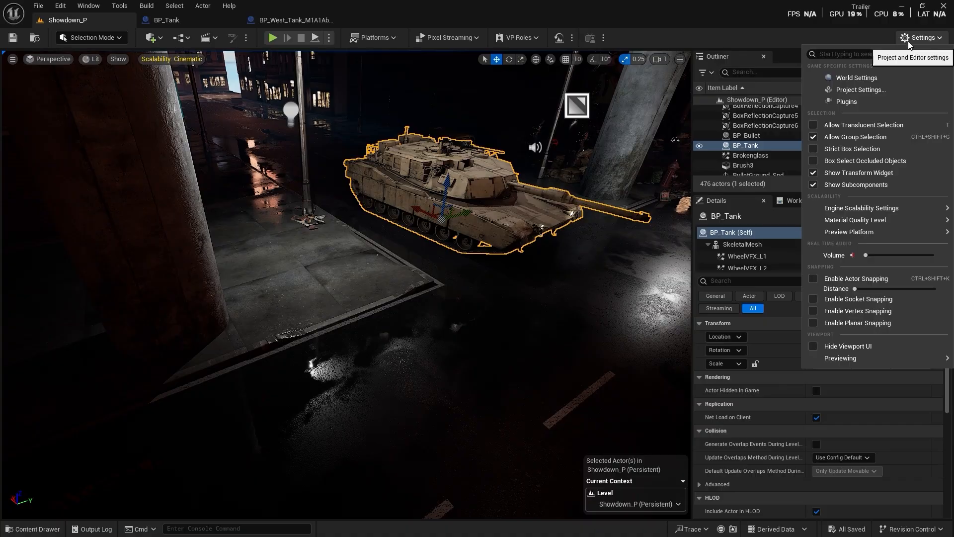
click(870, 102)
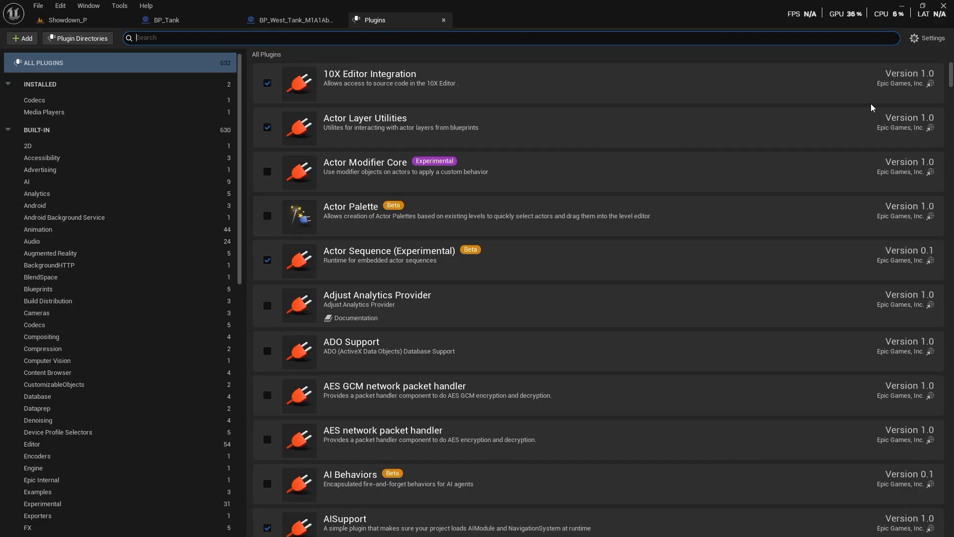
text(chaos ve)
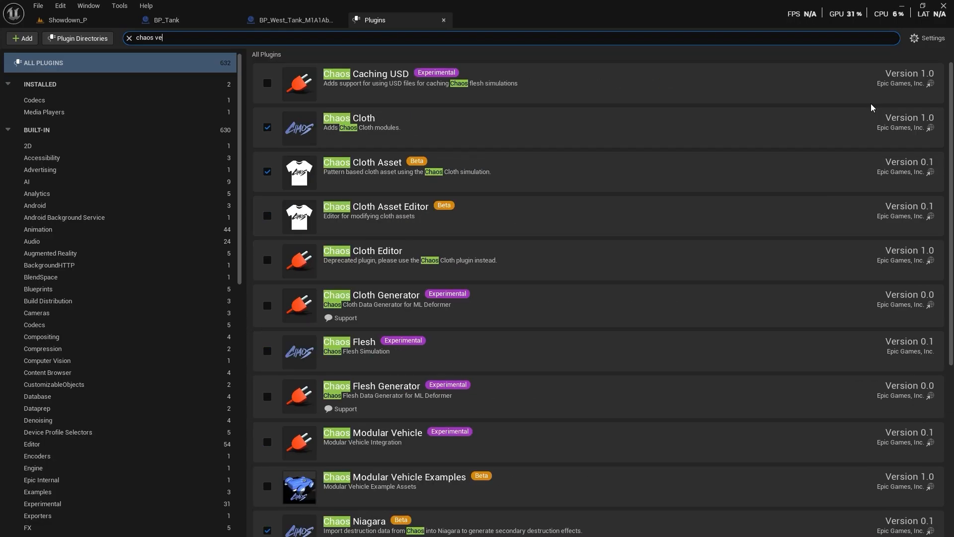
text(h)
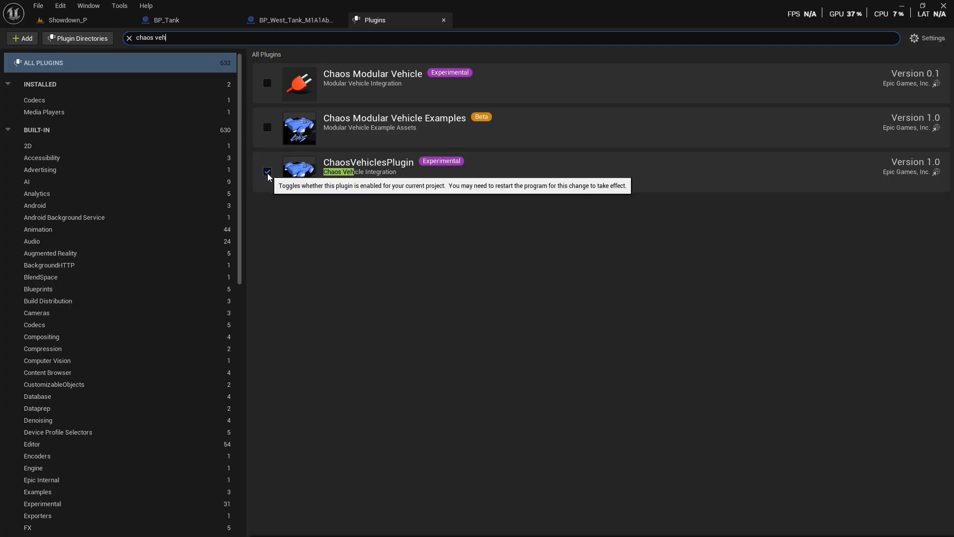
click(444, 20)
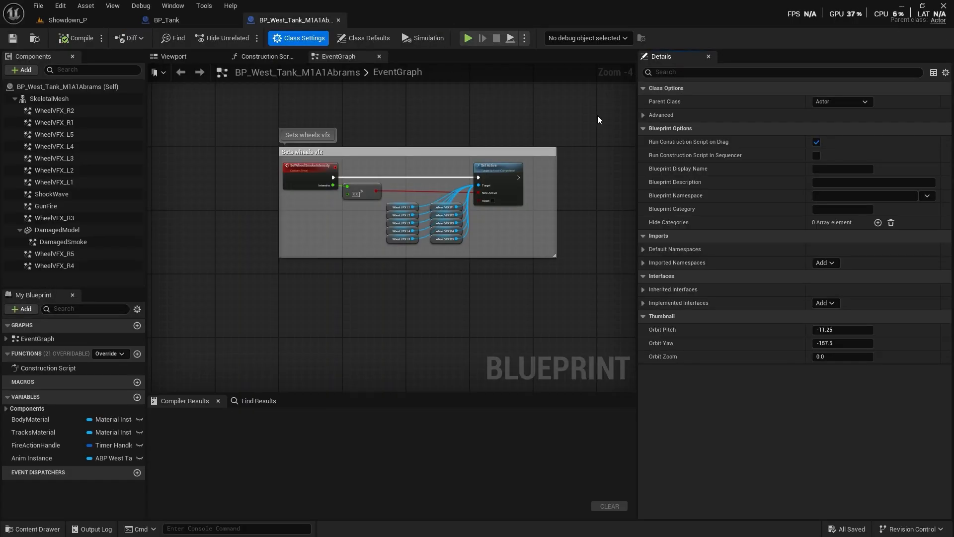
- Reparent the BP_West_Tank_M1A1Abrams blueprint to the WheeledVehiclePawn class
click(836, 101)
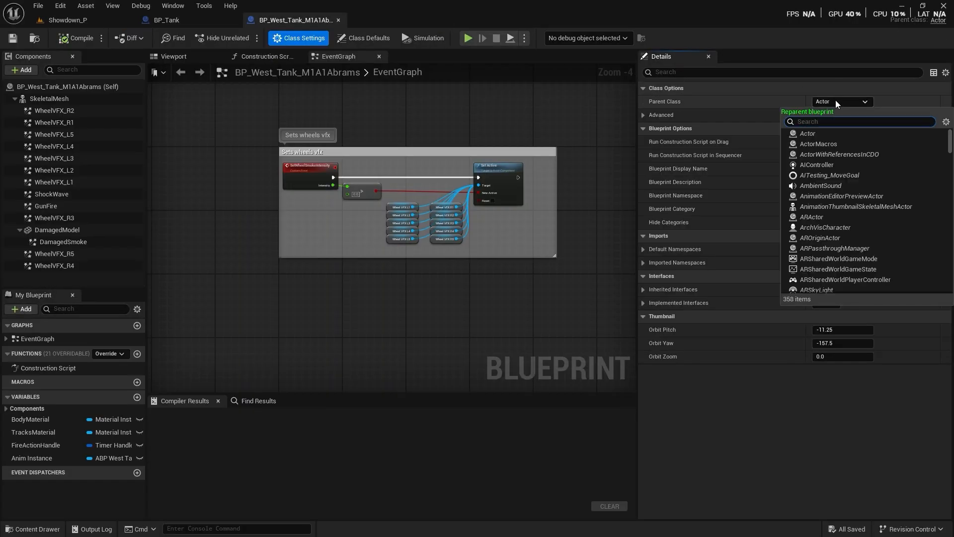
text(wheeled)
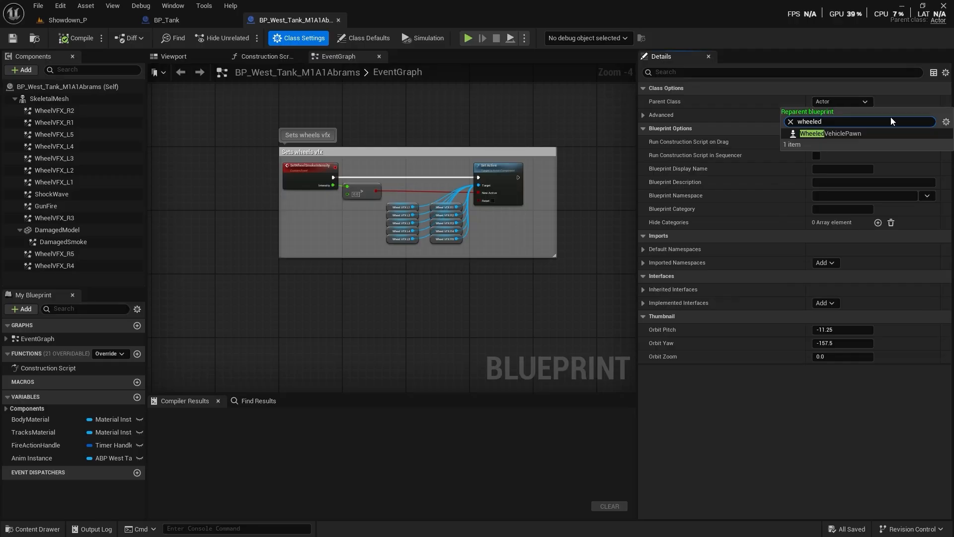
click(839, 133)
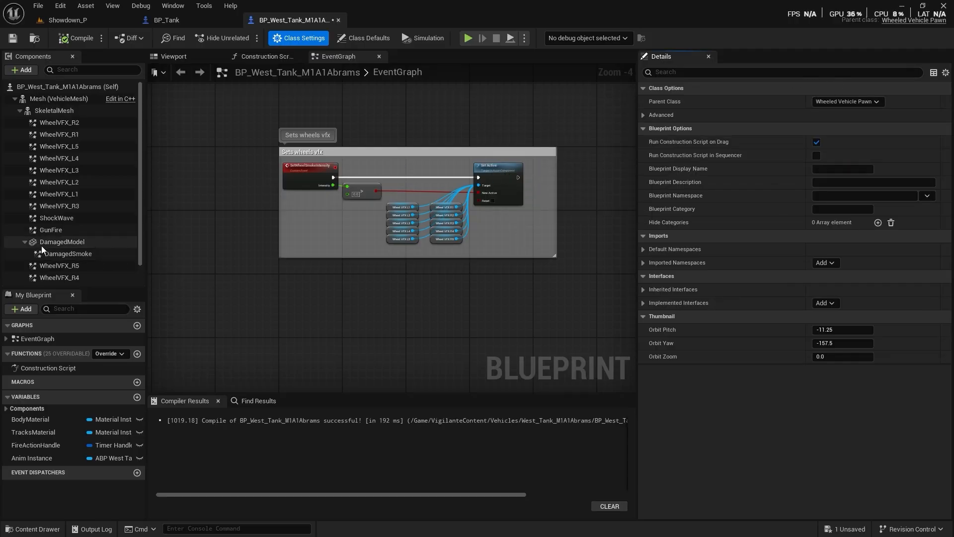
- Check the reparented BP_West_Tank_M1A1Abrams tank in its 3D preview, compile and save the blueprint, and close its editor
click(15, 98)
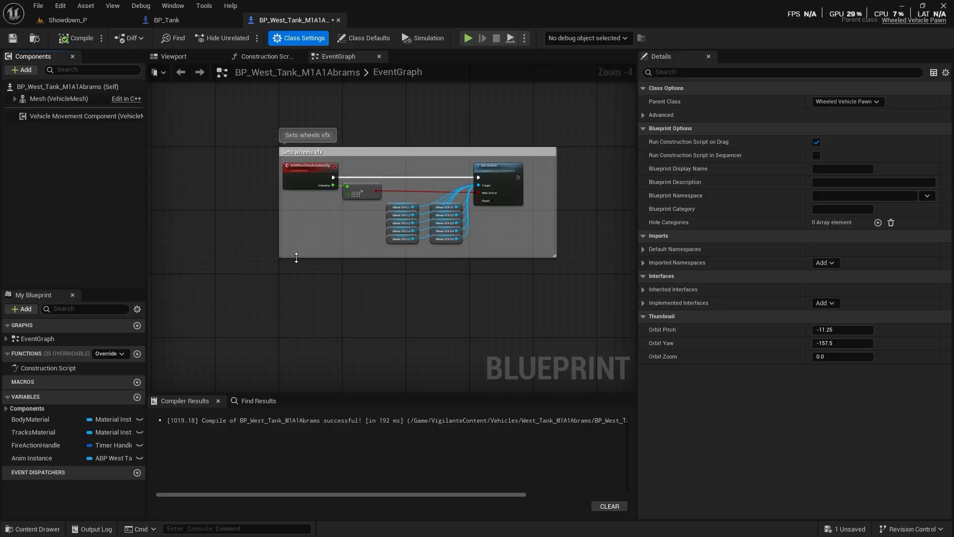
right_drag(297, 257, 329, 290)
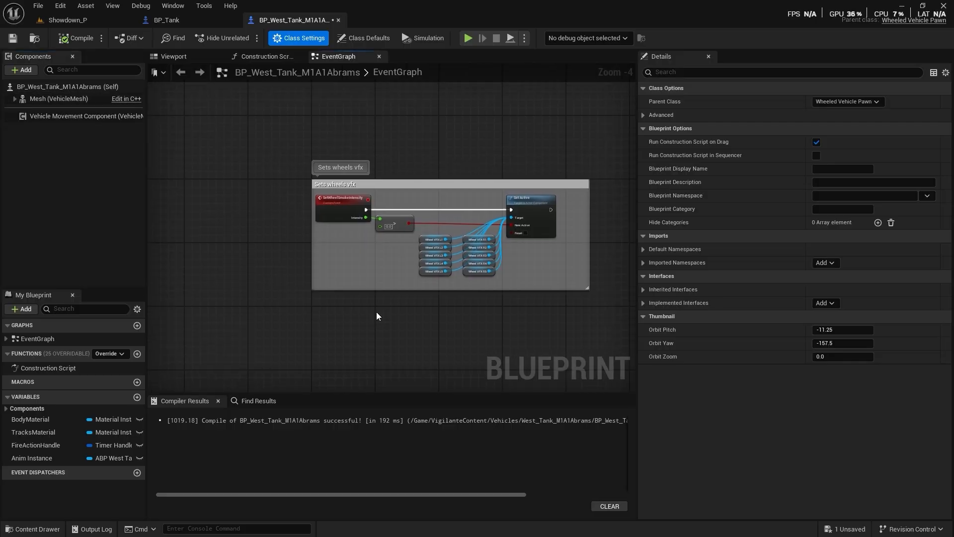
click(181, 57)
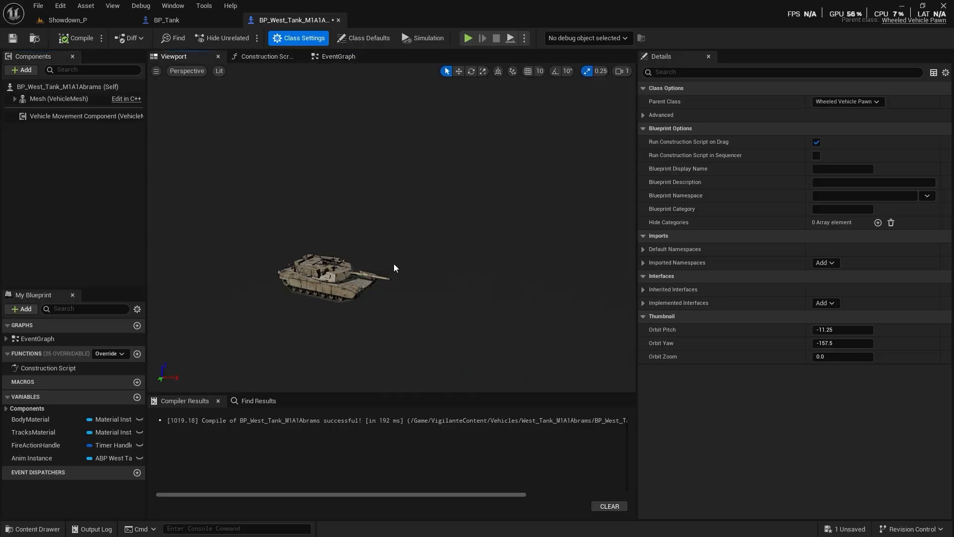
scroll(394, 268, up, 10)
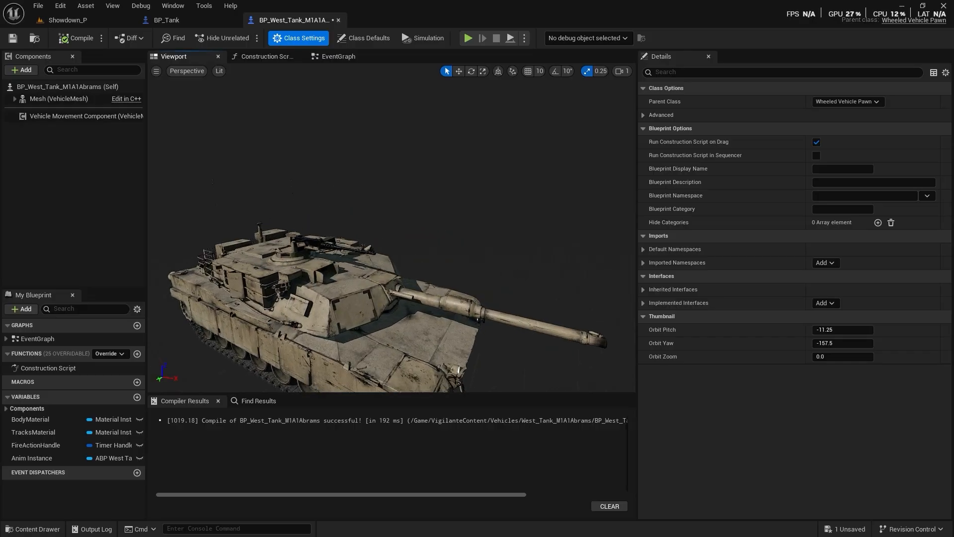
key(q)
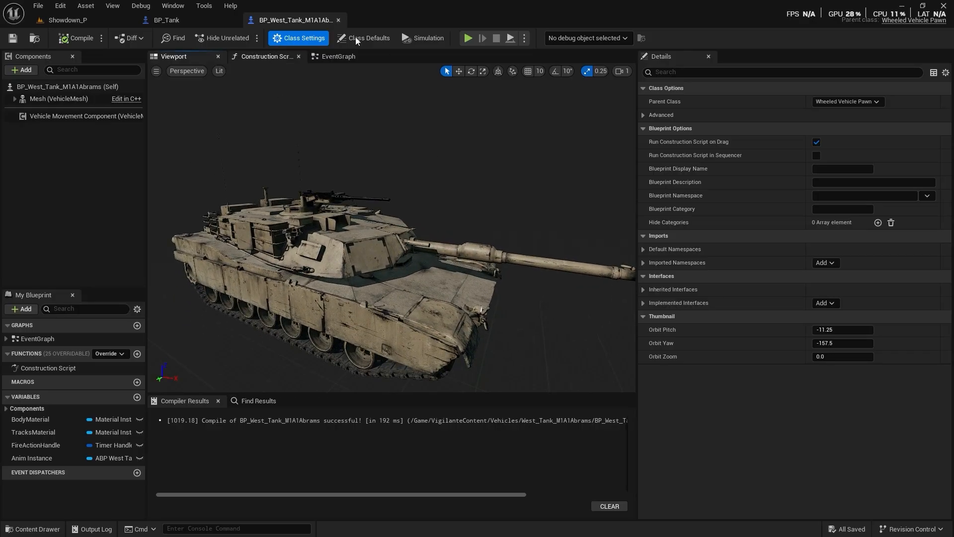
click(76, 38)
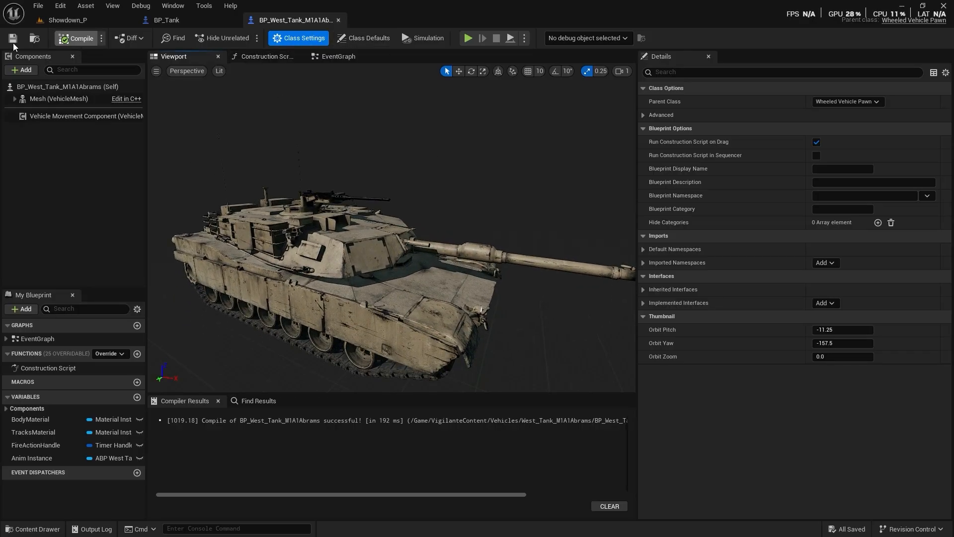
click(339, 20)
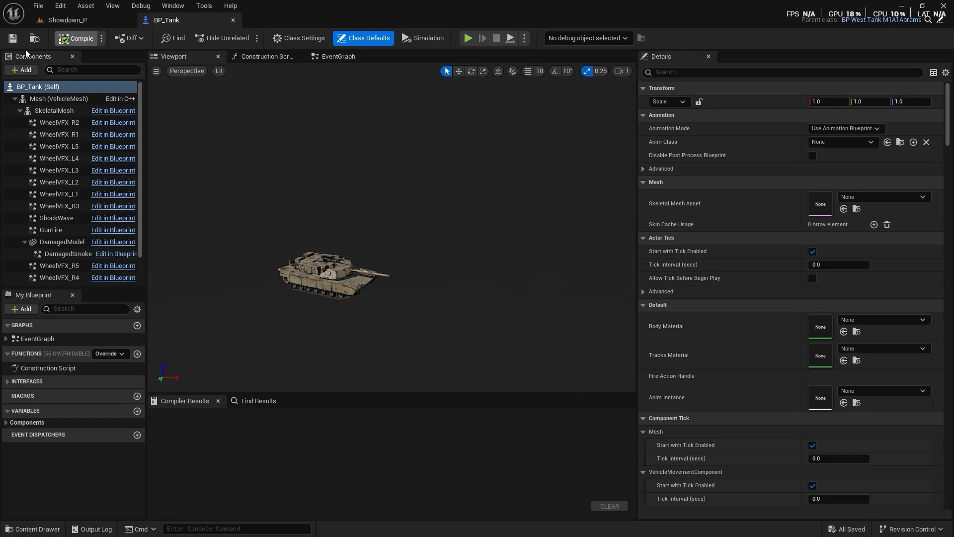
- Examine the event graph of BP_Tank and bring an empty area beside its node groups into view
click(322, 59)
scroll(357, 152, down, 9)
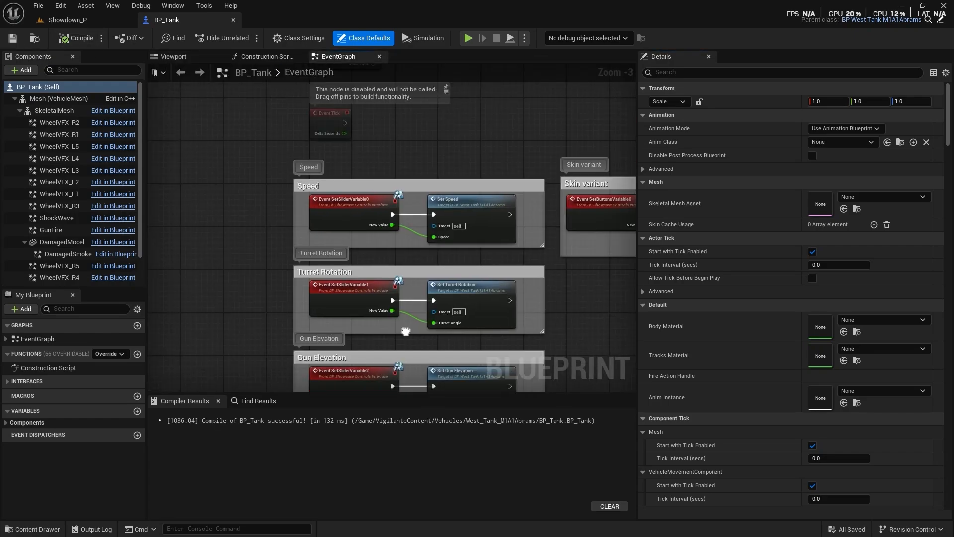
right_drag(273, 179, 304, 222)
scroll(363, 203, up, 5)
right_drag(364, 211, 389, 318)
scroll(391, 322, down, 5)
right_drag(396, 242, 397, 280)
click(474, 202)
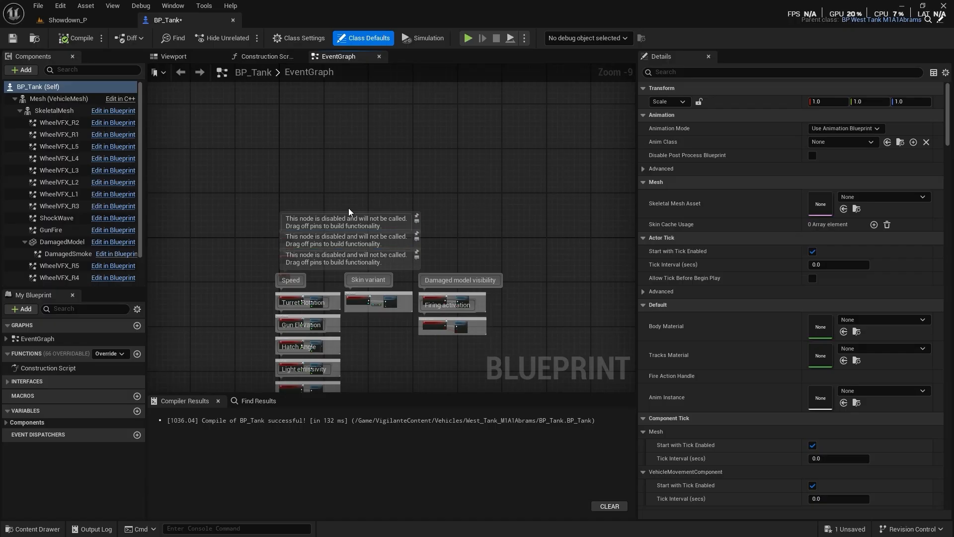
right_drag(342, 195, 363, 207)
scroll(373, 273, up, 6)
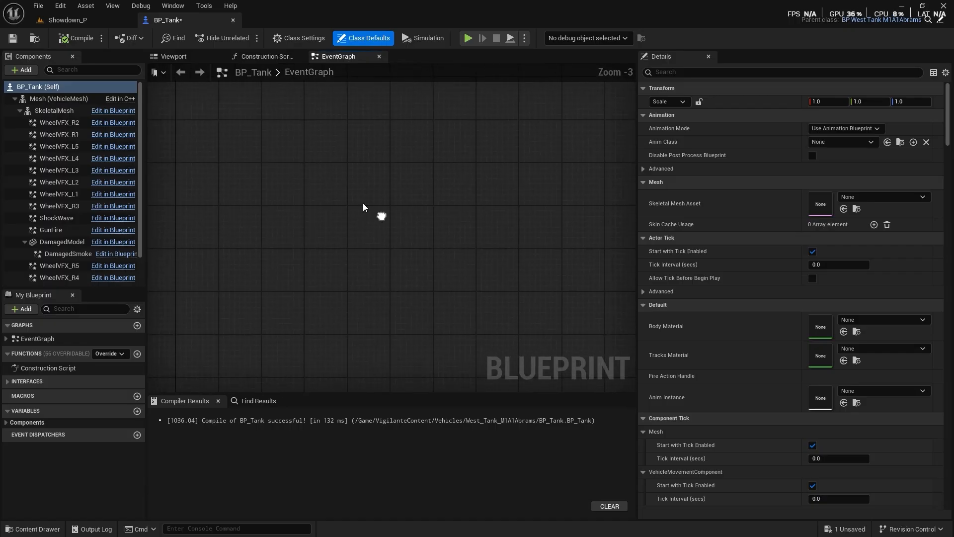
- Set Auto Possess Player to Player 0 for the BP_Tank placed in the Showdown_P level
click(74, 20)
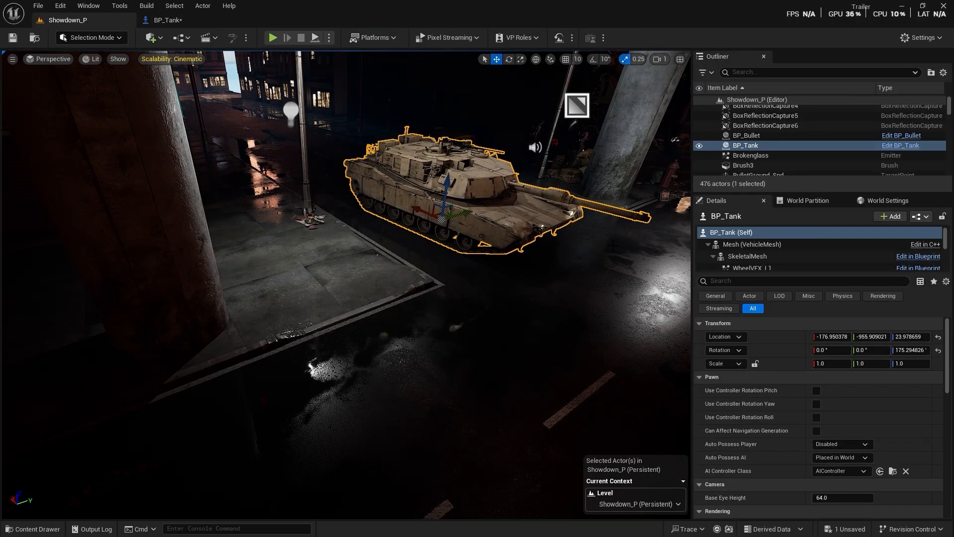
click(745, 285)
text(poss)
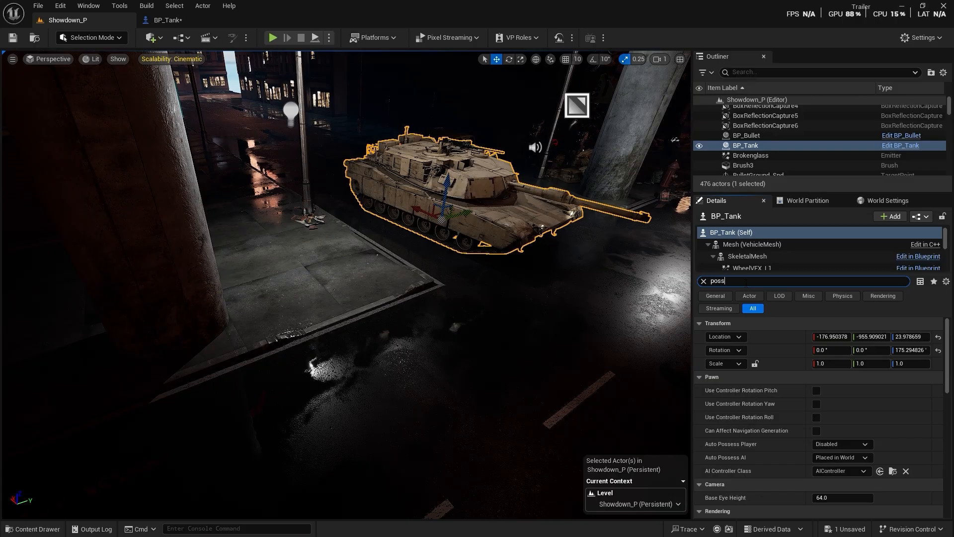
text(e)
click(859, 337)
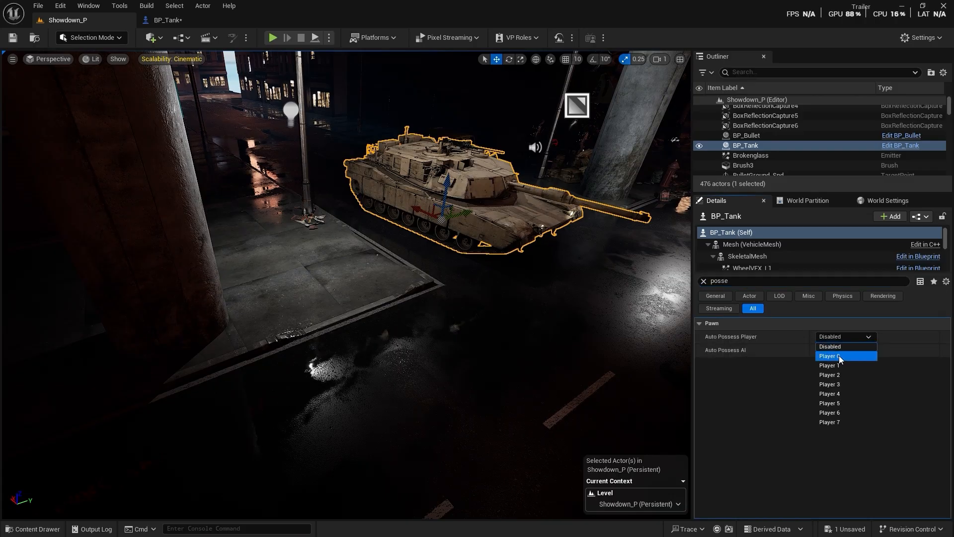
click(837, 358)
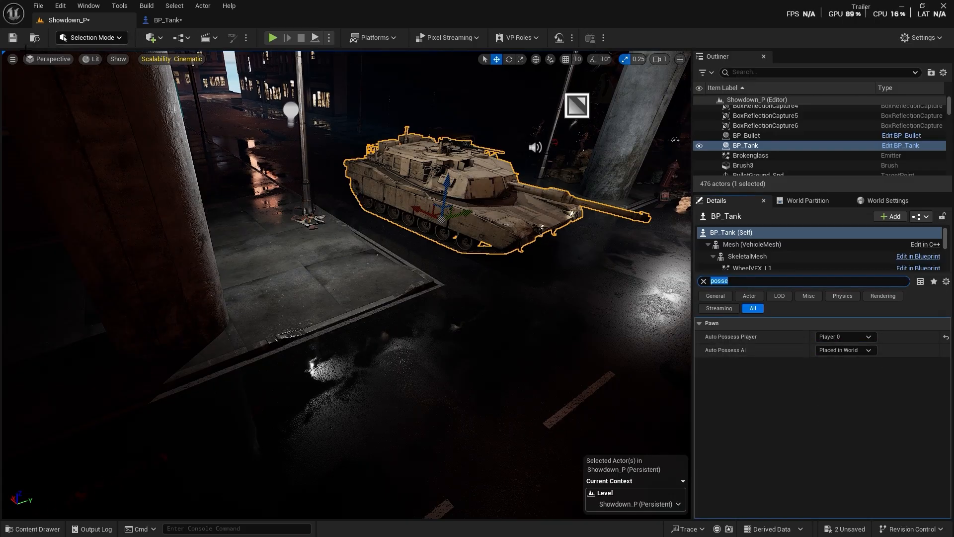
- Save the Showdown_P level and play it briefly to test possession of the tank
click(12, 38)
click(273, 38)
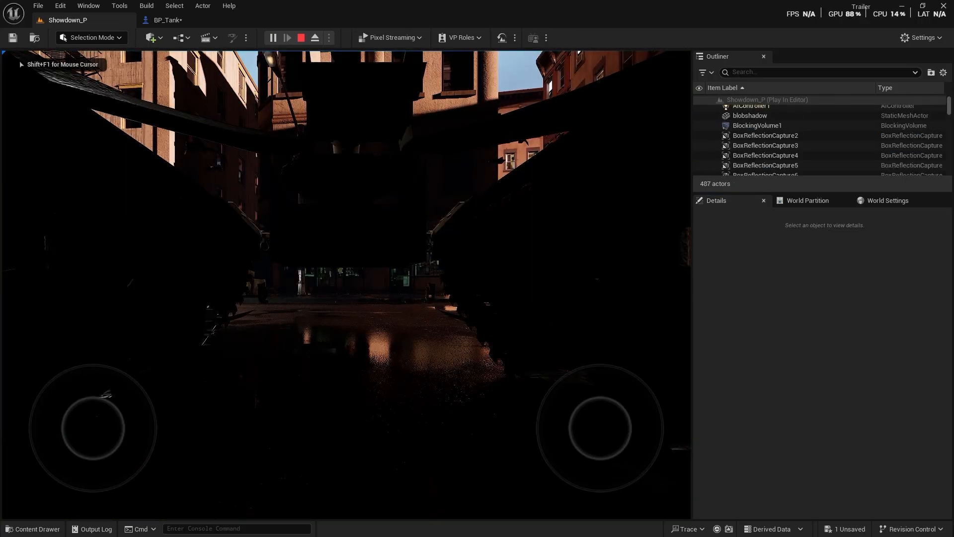
key(Escape)
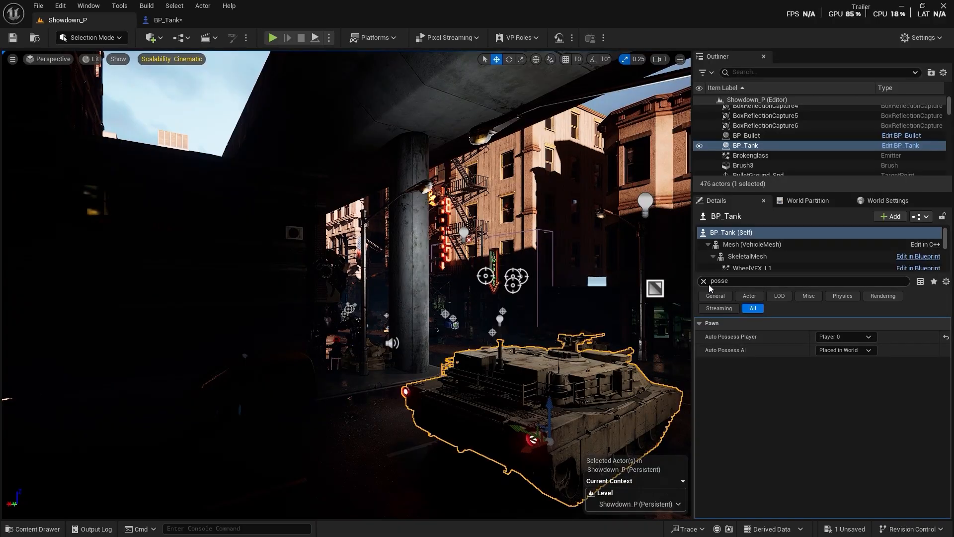
- Clear the details search and reset the GameMode Override in the world settings to None
click(704, 281)
click(887, 201)
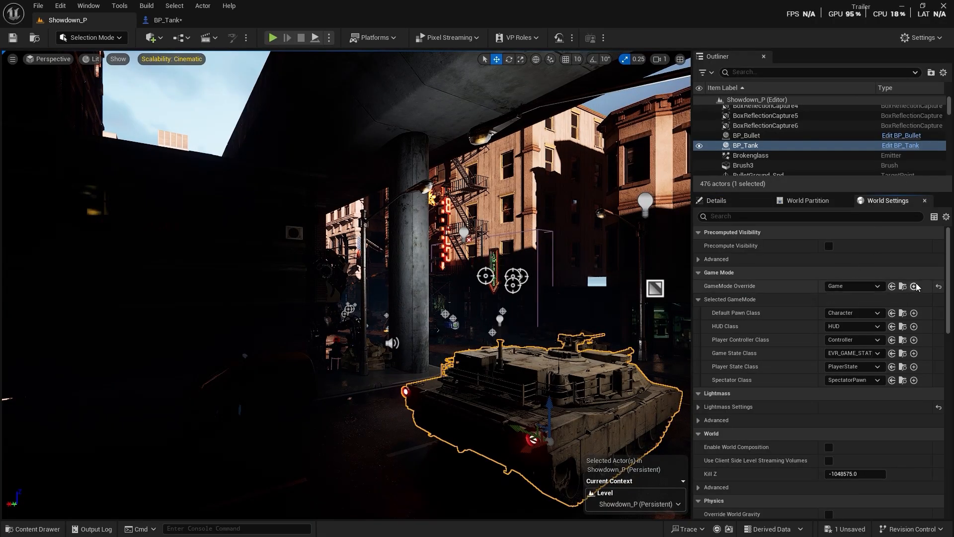
click(939, 287)
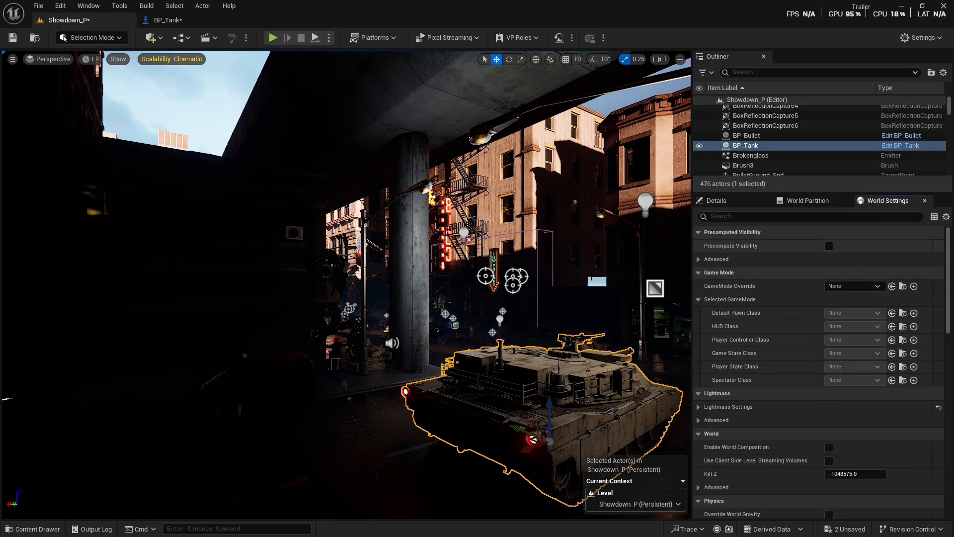
- Save all modified assets and play the Showdown_P level to test possession of the tank
right_drag(348, 283, 318, 273)
key(ctrl+shift+s)
click(273, 38)
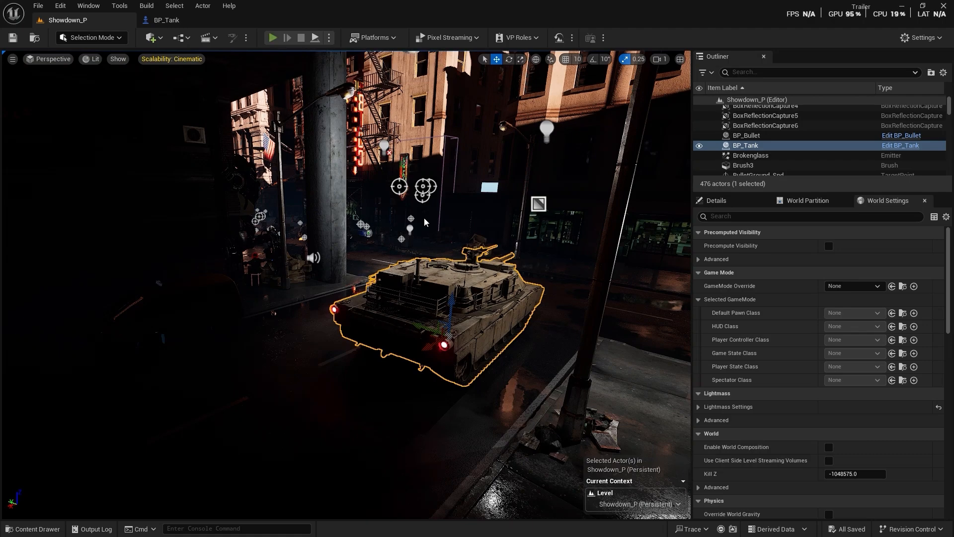
click(447, 269)
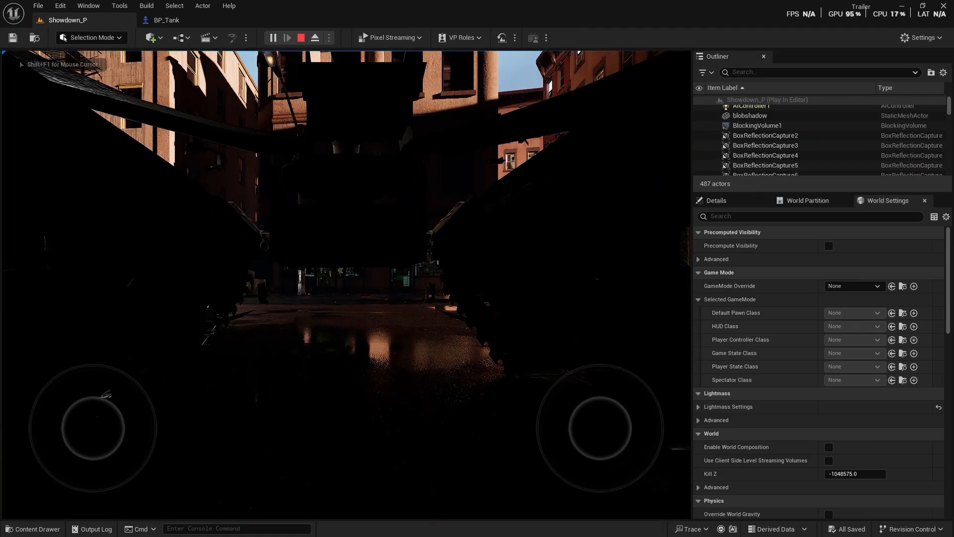
key(Escape)
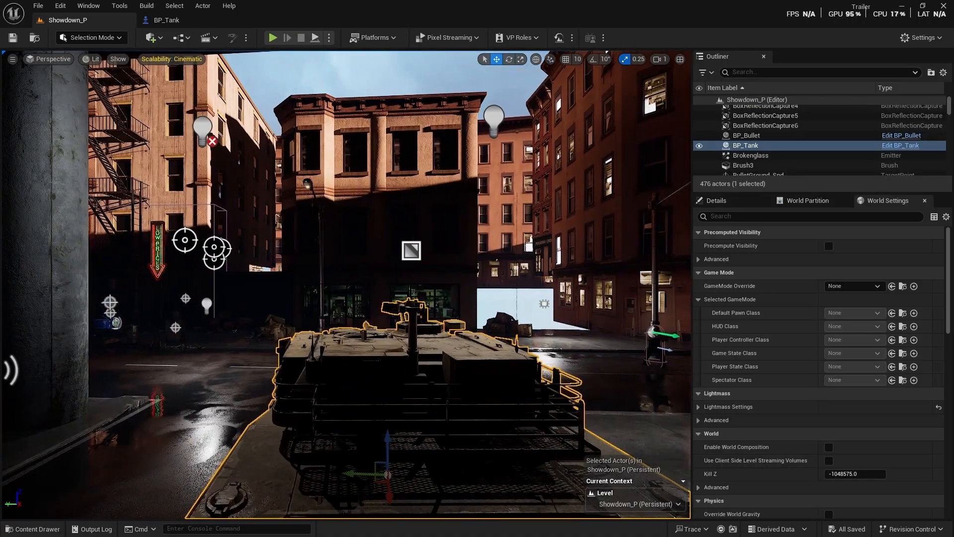
- Add a Spring Arm component under the SkeletalMesh of BP_Tank, keeping the name SpringArm
right_drag(348, 283, 347, 341)
key(w)
key(s)
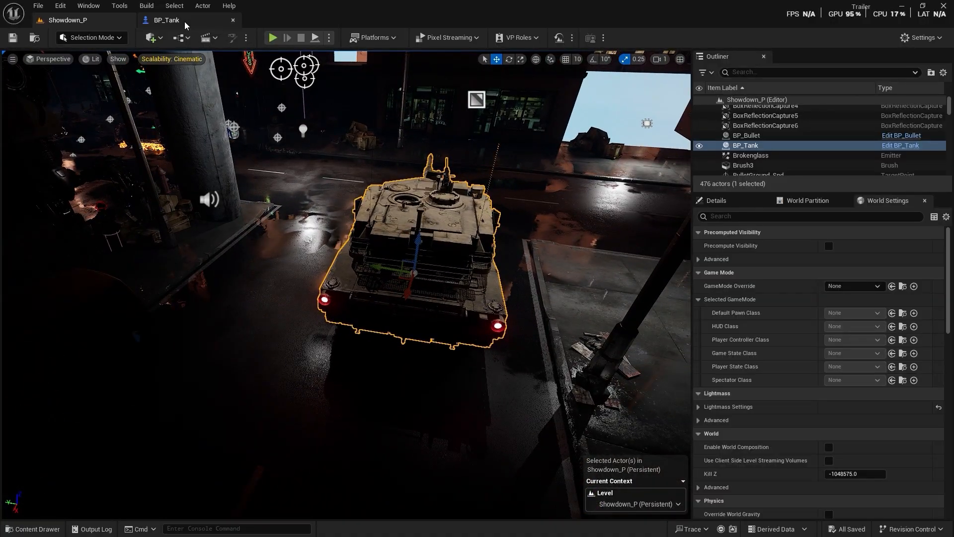
click(165, 20)
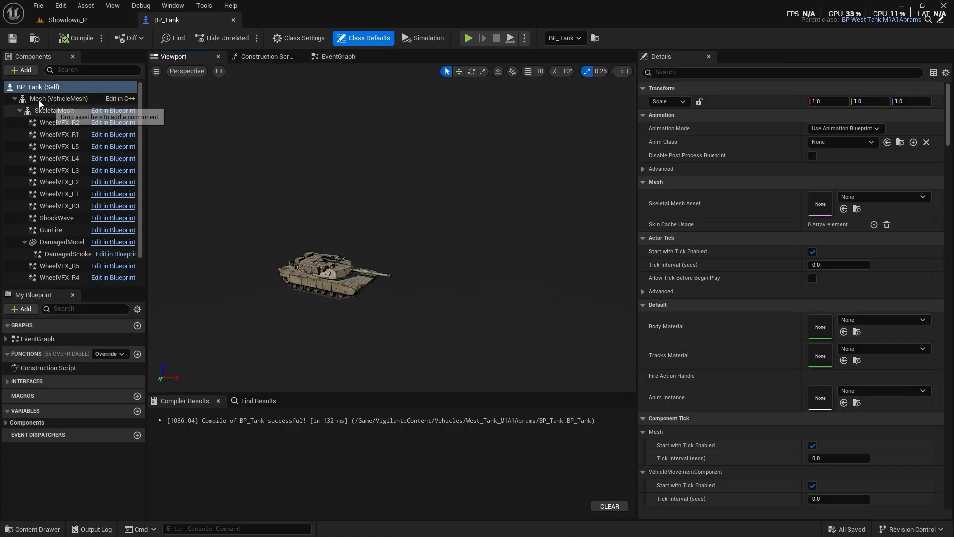
click(58, 99)
click(64, 113)
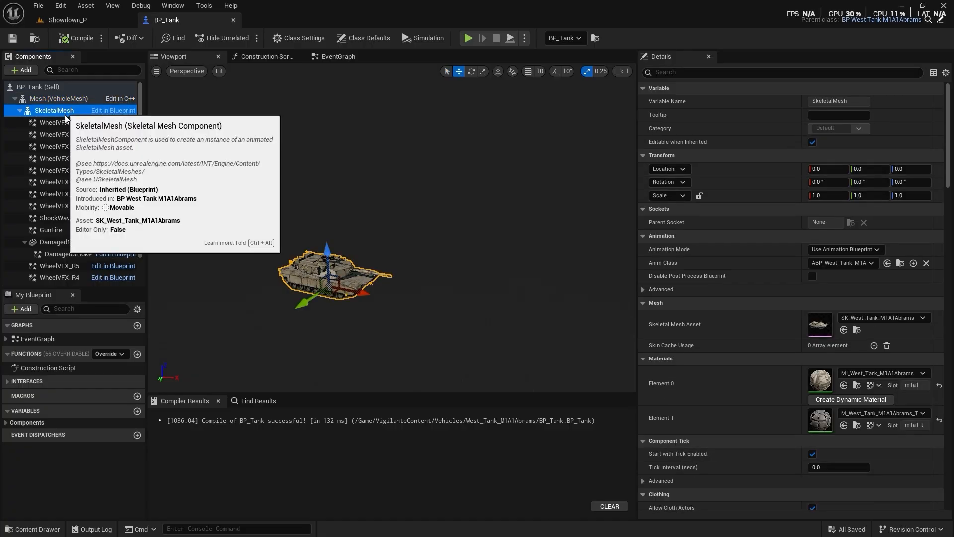
click(20, 110)
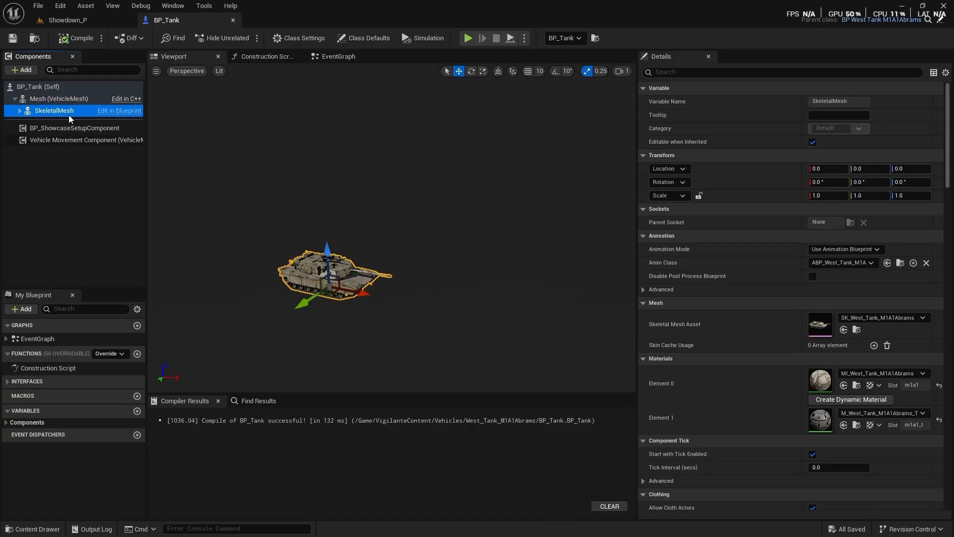
click(22, 70)
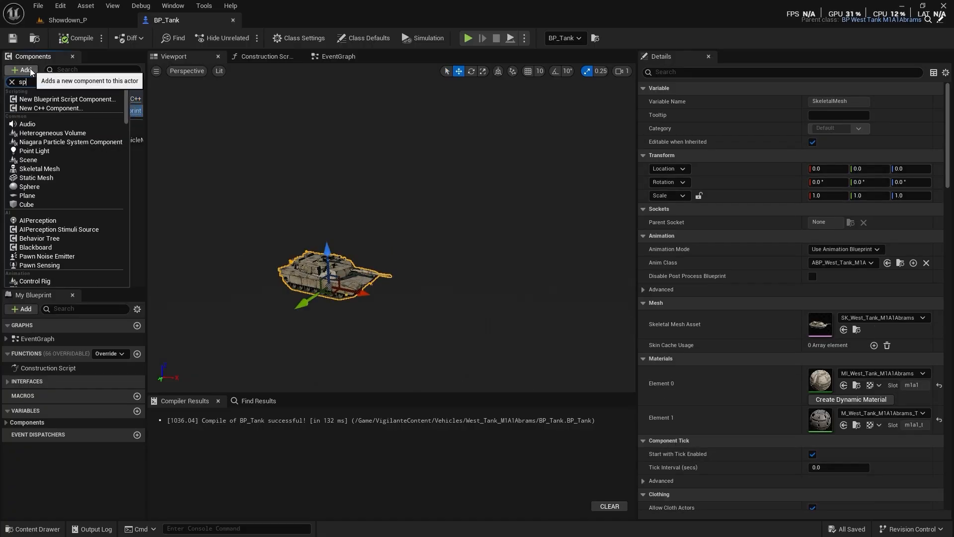
text(spring)
click(58, 99)
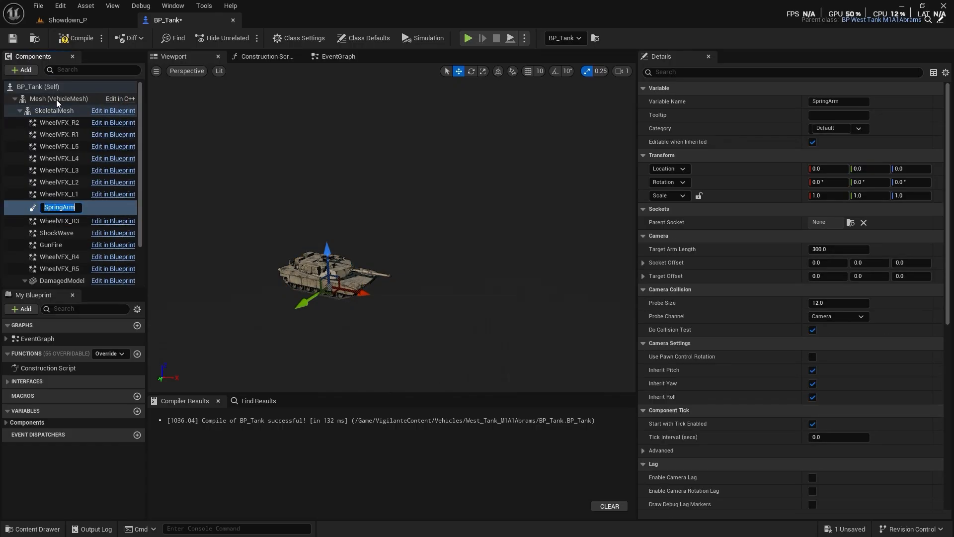
click(37, 211)
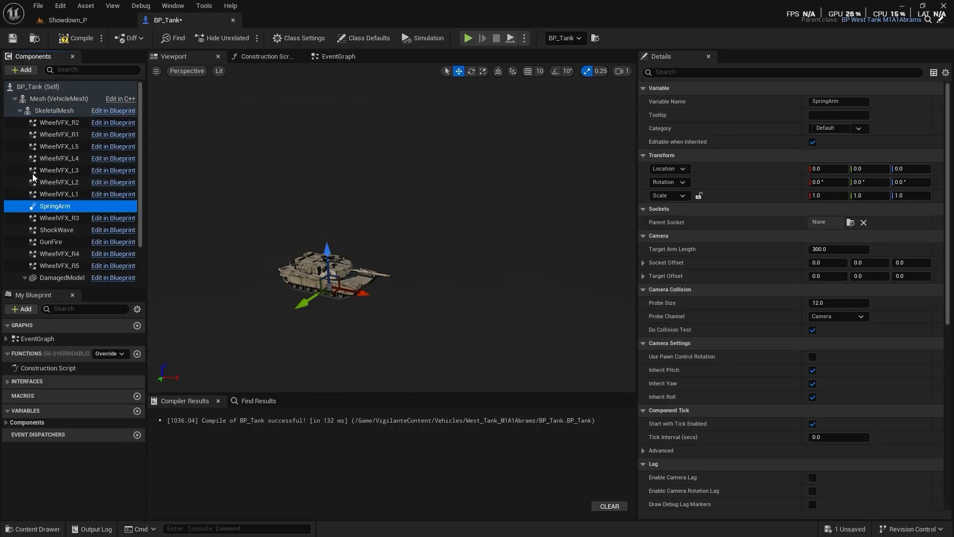
- Add a Camera component as a child of the SpringArm, keeping the name Camera
click(28, 70)
text(c)
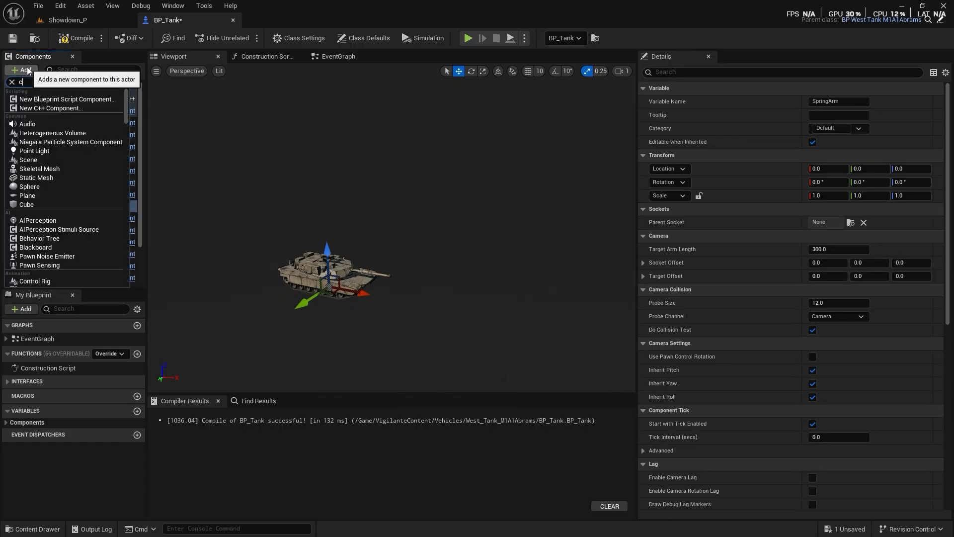
text(ame)
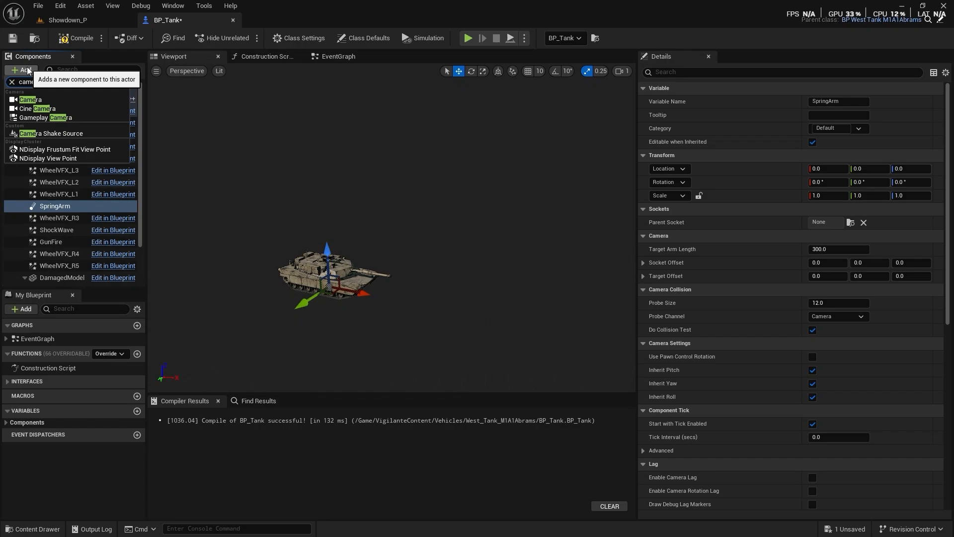
click(32, 98)
key(Return)
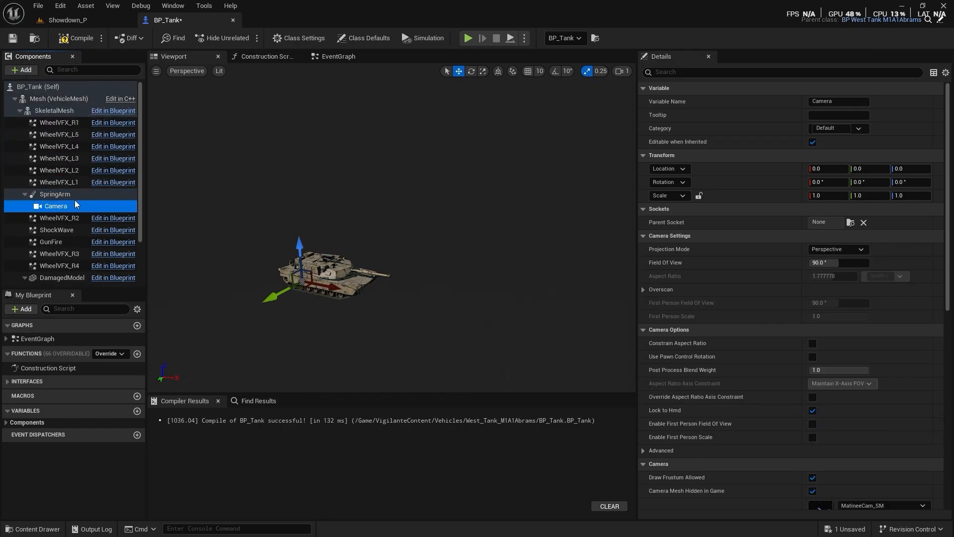
- Raise the SpringArm above the tank's turret to a Z location of about 286.5
click(67, 194)
right_drag(478, 285, 462, 245)
key(w)
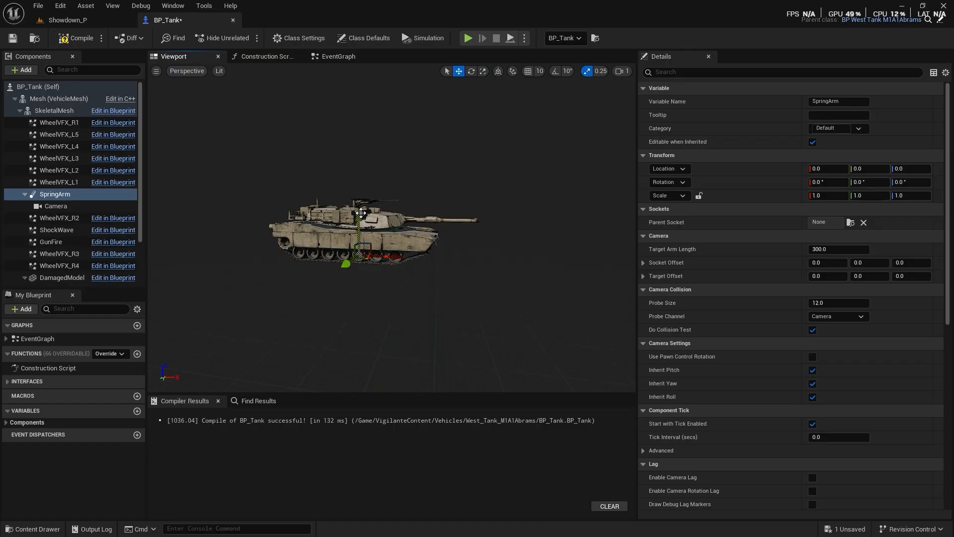
drag(361, 213, 359, 164)
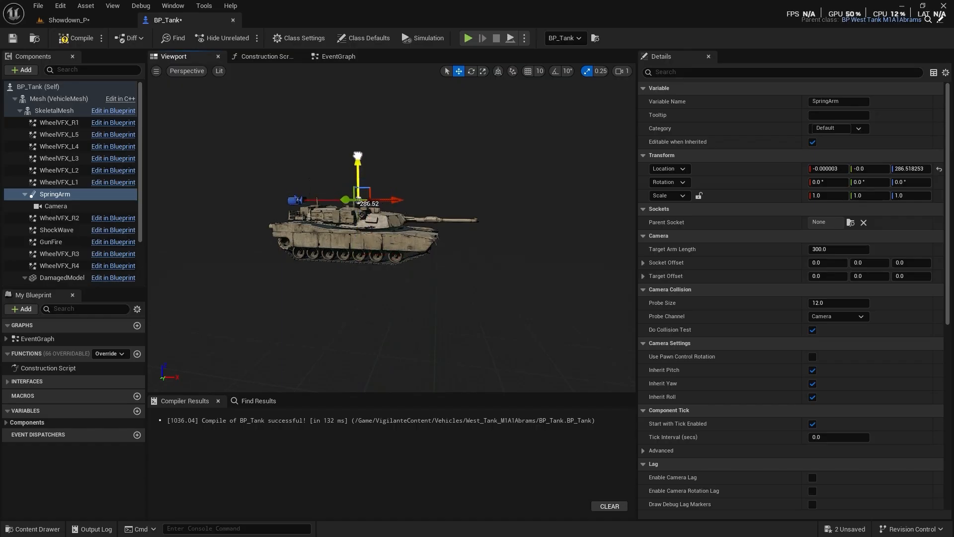
- Set the SpringArm's Target Arm Length to about 960 and its Socket Offset Z to about 269
drag(839, 249, 859, 249)
mouse_move(586, 294)
right_down()
mouse_move(588, 323)
mouse_move(582, 310)
right_up()
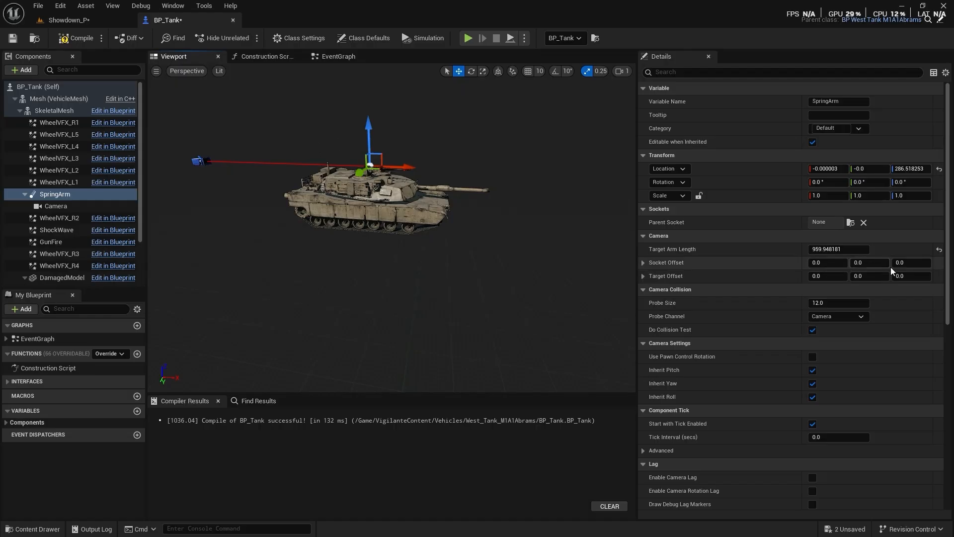
drag(912, 262, 914, 263)
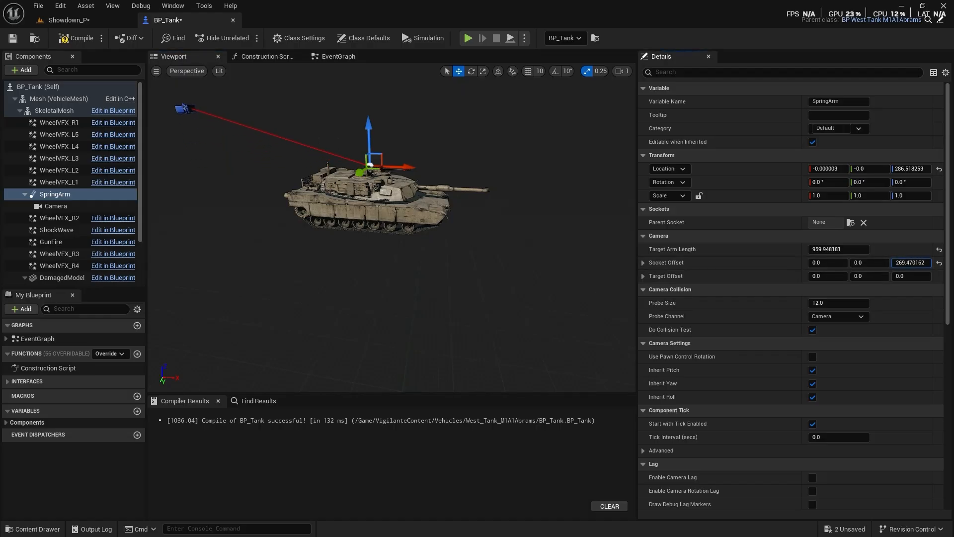
- Tilt the Camera component down to a Y rotation of about -11.4° and compile BP_Tank
click(186, 119)
key(e)
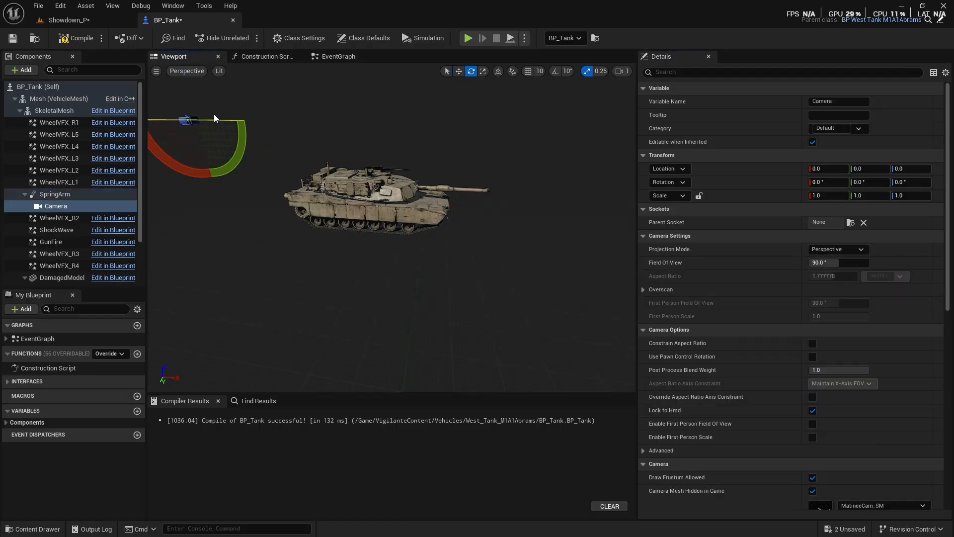
drag(243, 125, 260, 139)
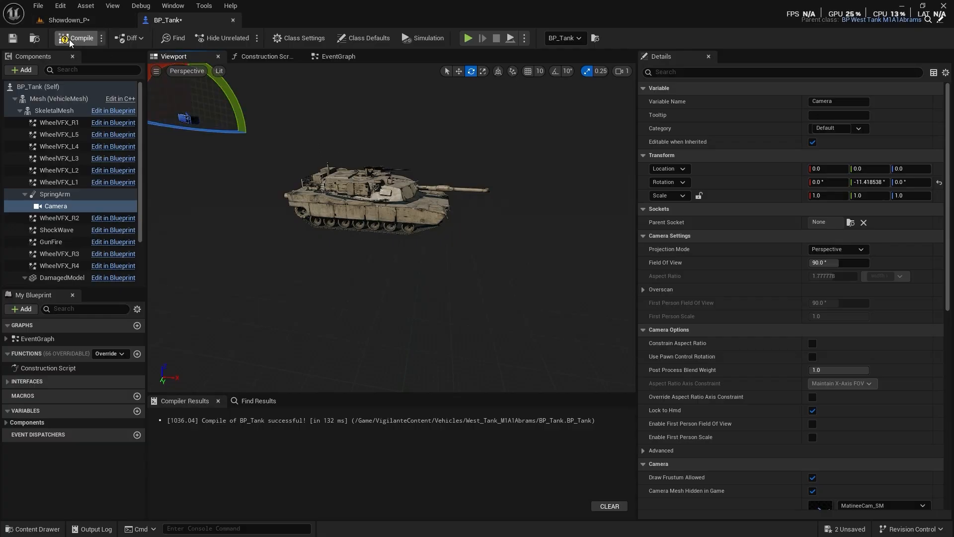
click(77, 39)
- Play the Showdown_P level to check the view from the tank's follow camera
click(68, 20)
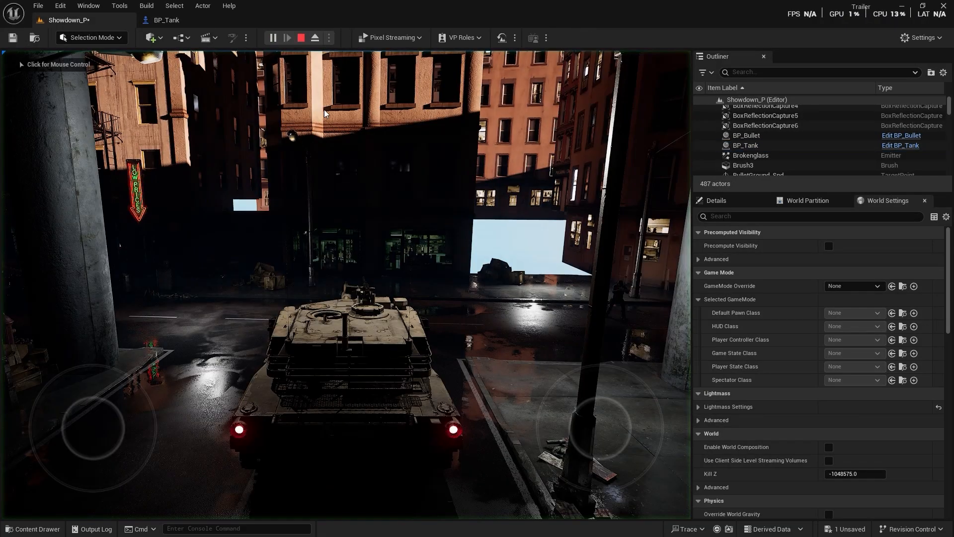
click(419, 243)
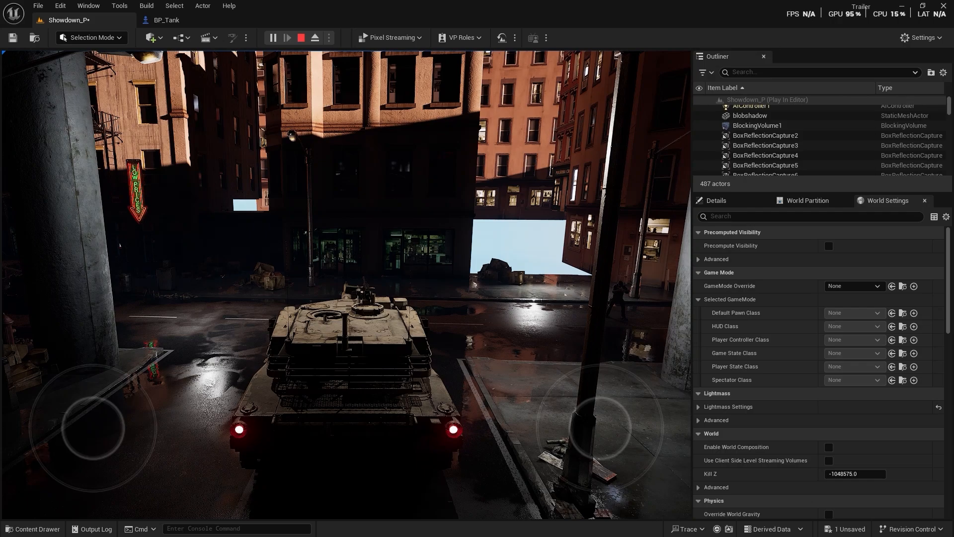
key(Escape)
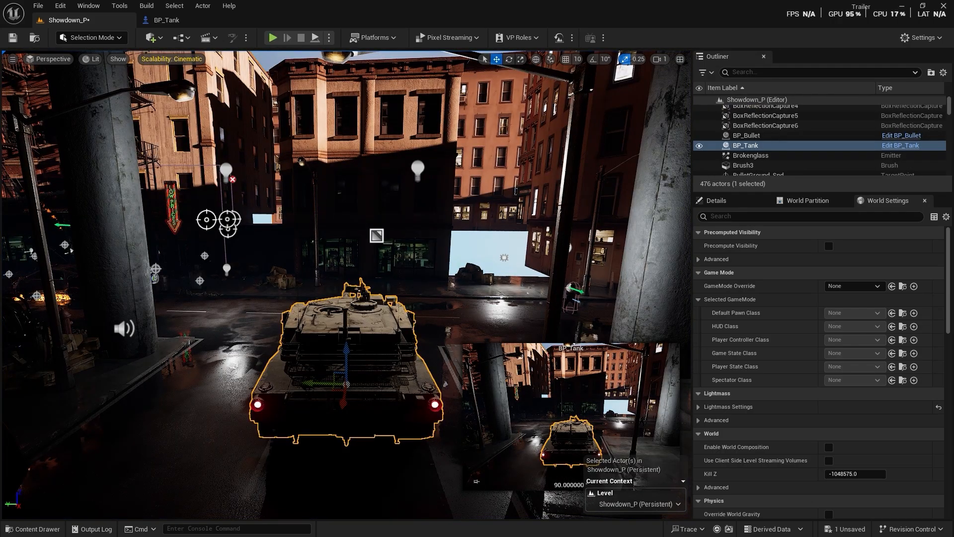
- Examine the tank and the surrounding Showdown_P street from the front and the side
right_drag(346, 285, 153, 297)
key(s)
key(w)
key(w)
key(s)
key(a)
key(s)
key(a)
key(d)
key(w)
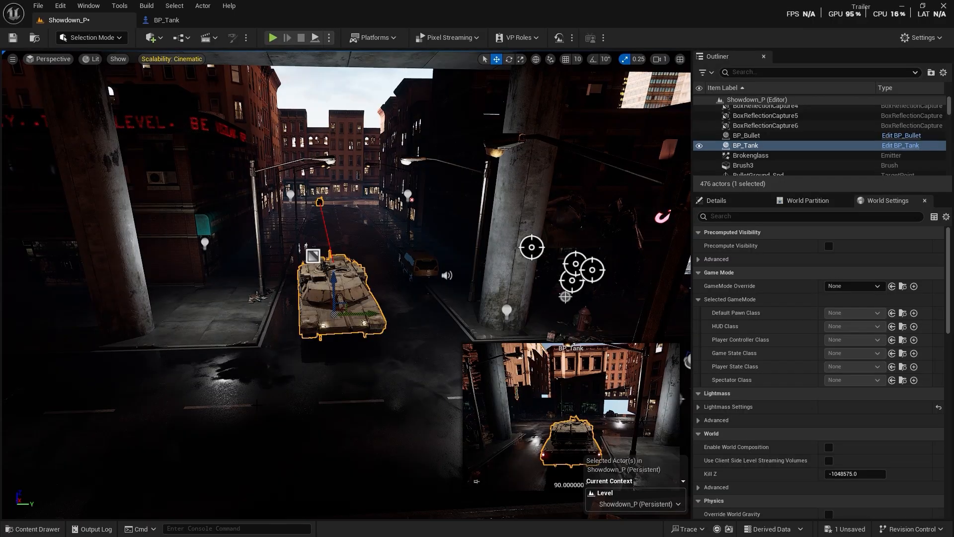
right_drag(217, 401, 298, 393)
key(s)
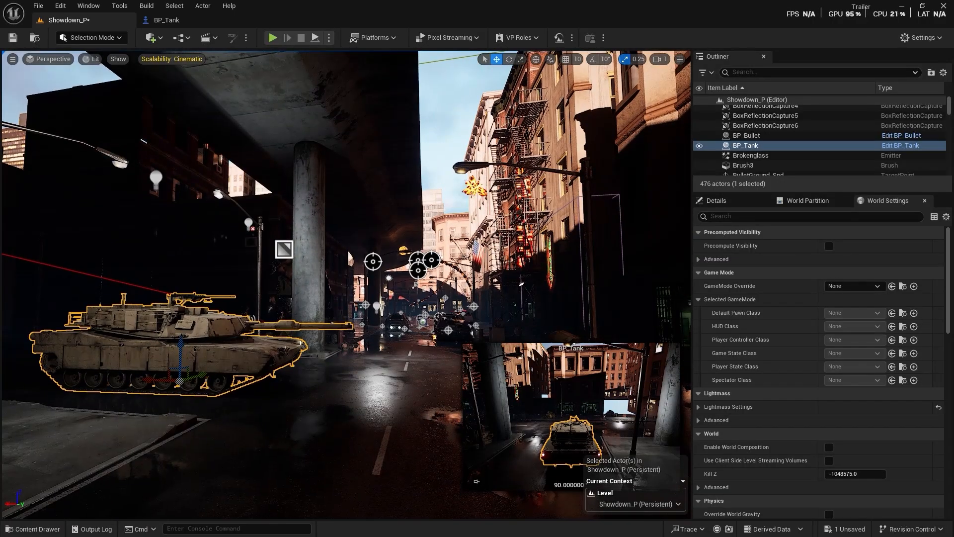
- Rotate the directional light through several sun angles so sunlight strikes the tank's side, the overpass pillar and the sidewalk
key(ctrl+l)
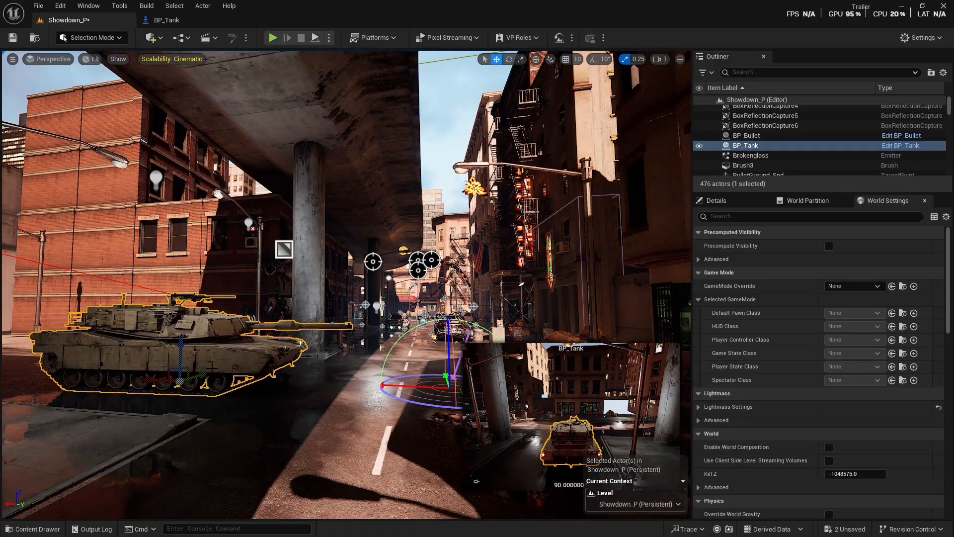
key(ctrl+l)
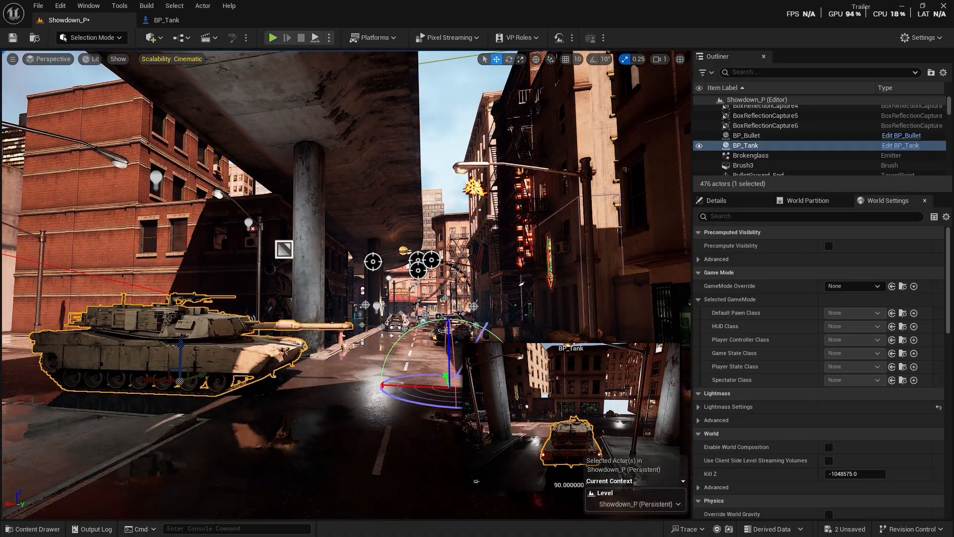
key(ctrl+l)
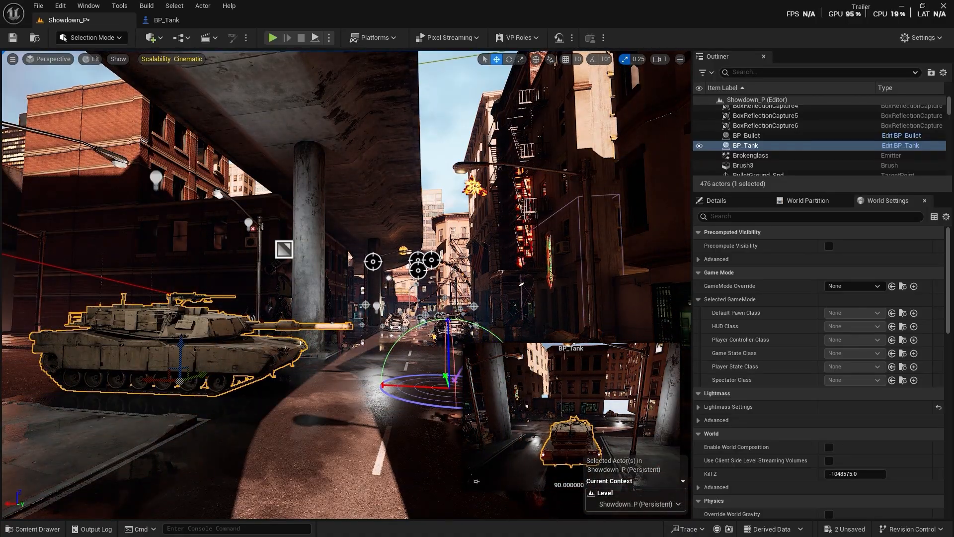
key(ctrl+l)
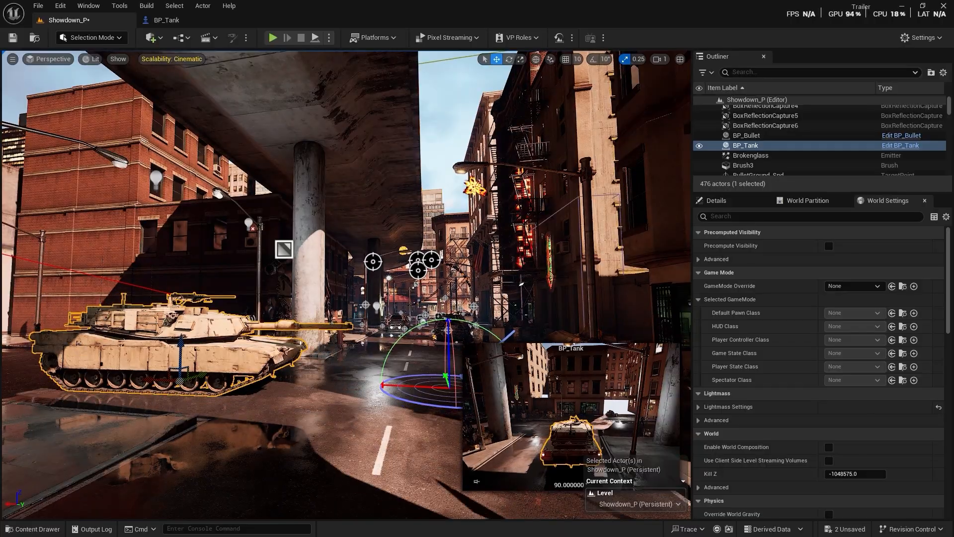
key(ctrl+l)
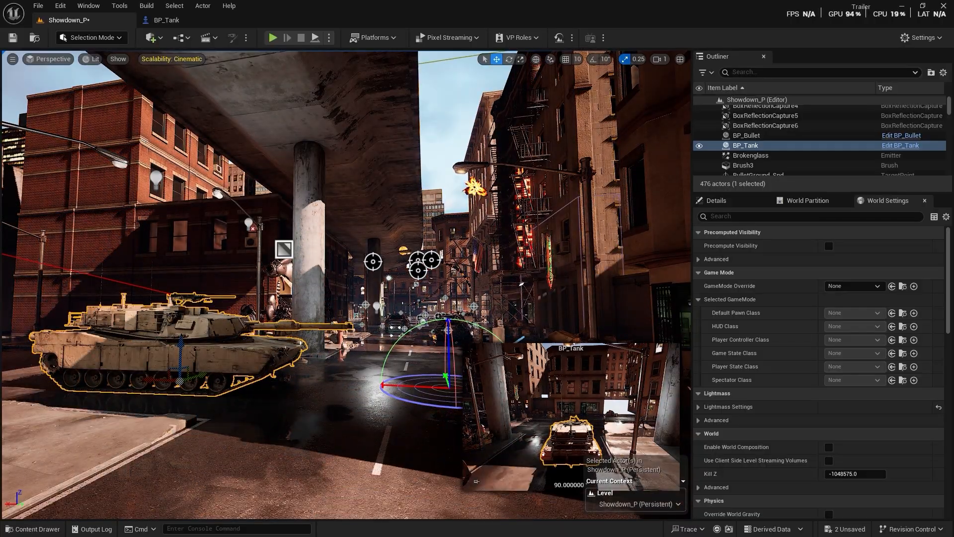
key(ctrl+l)
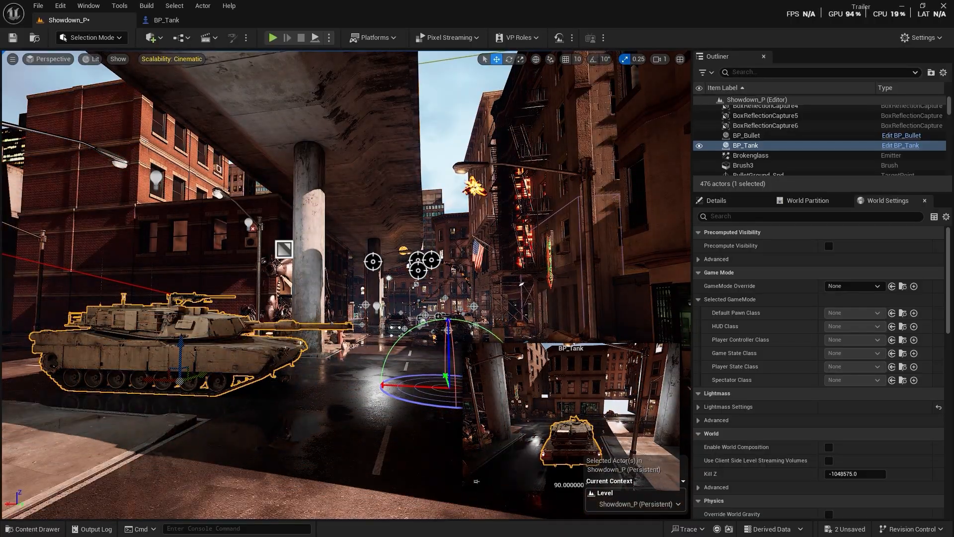
key(ctrl+l)
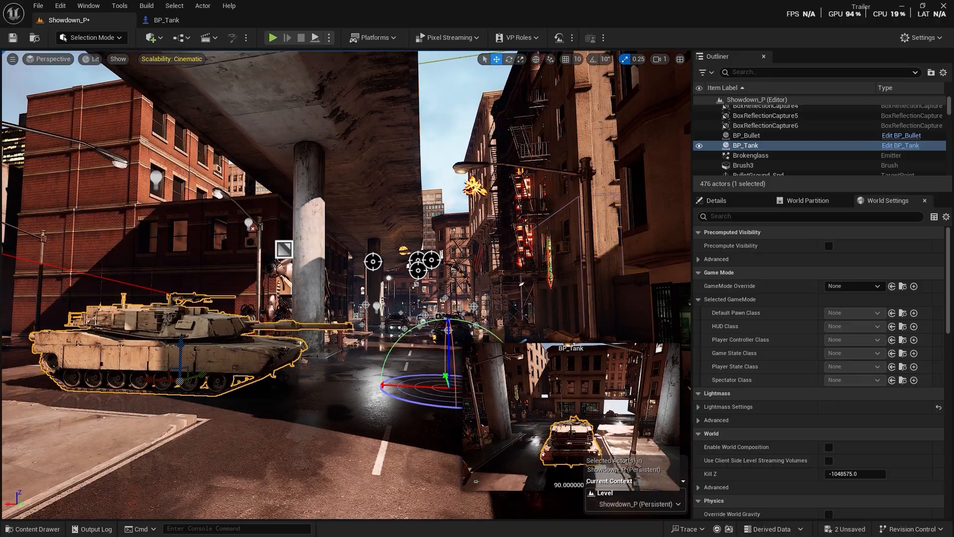
key(ctrl+l)
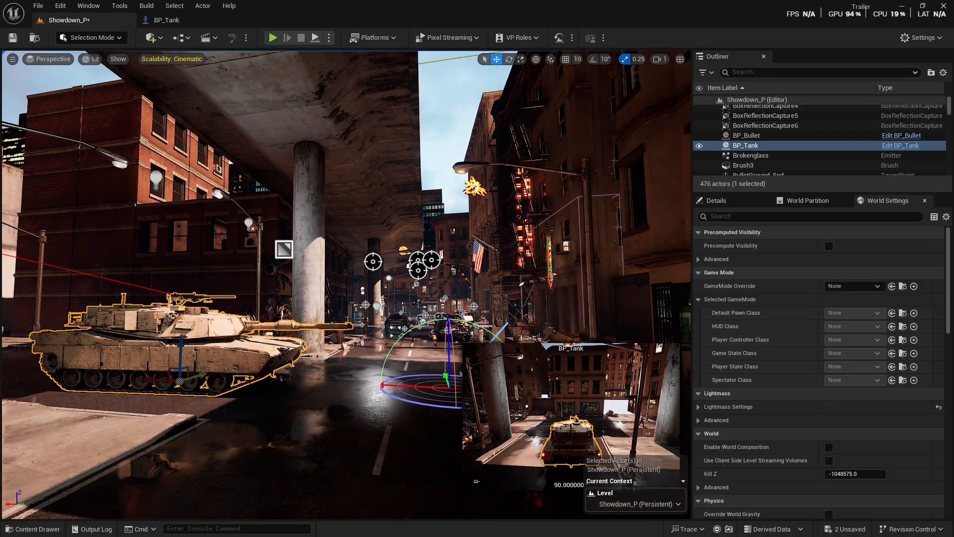
- Refine the sun direction from a street-level view facing the tank's side, and save the Showdown_P level
right_drag(346, 285, 326, 294)
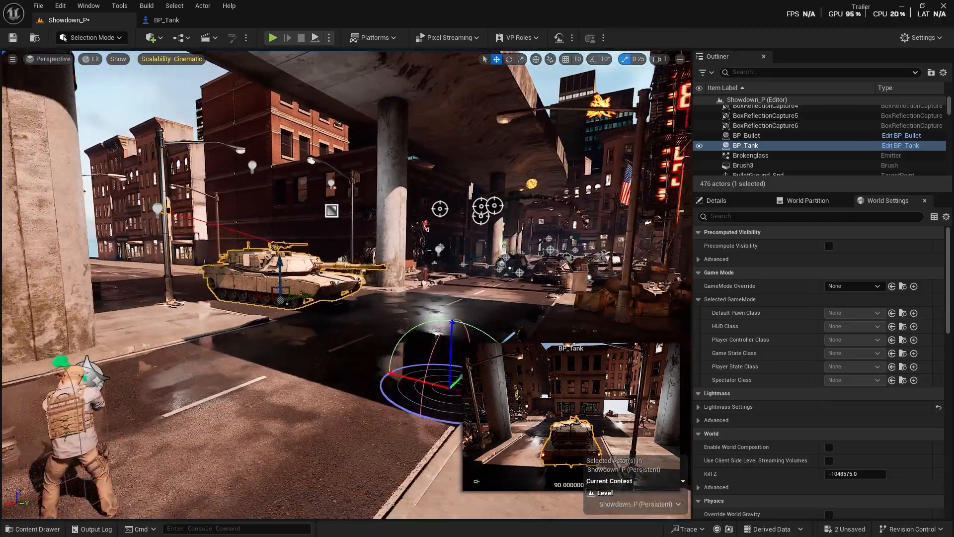
right_drag(257, 370, 276, 370)
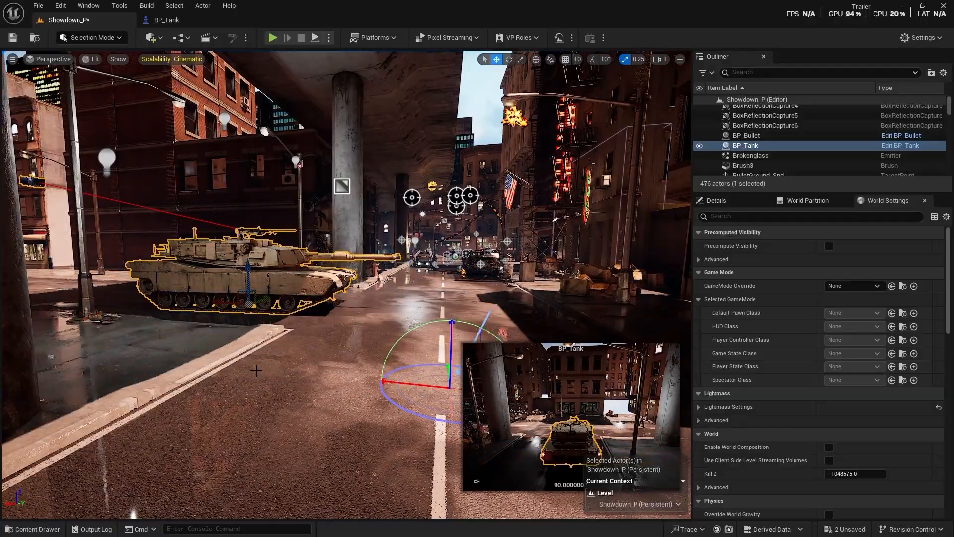
key(ctrl+l)
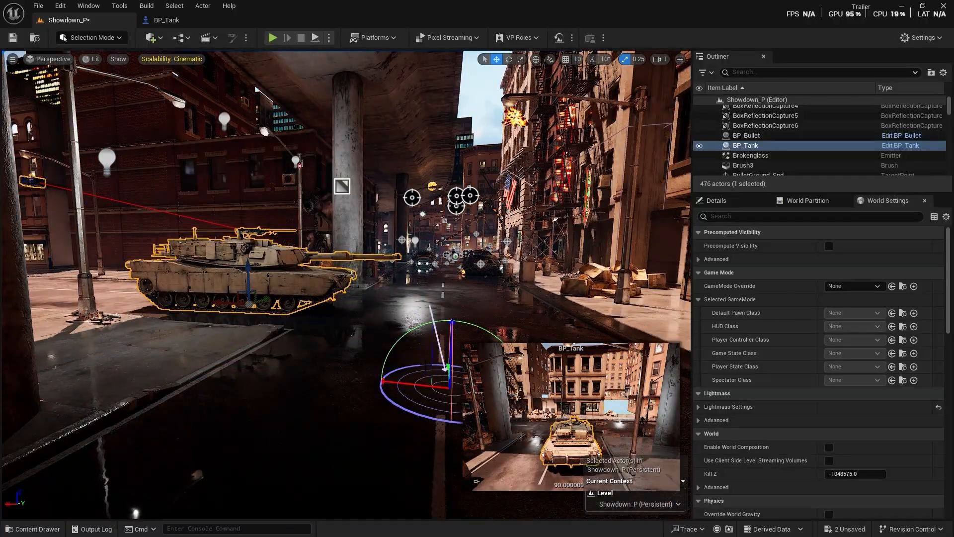
key(ctrl+l)
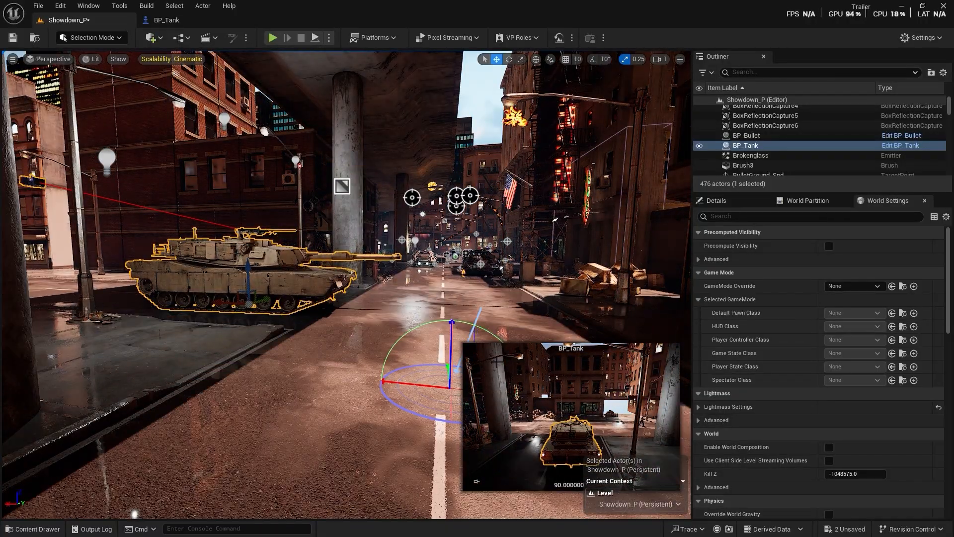
key(ctrl+l)
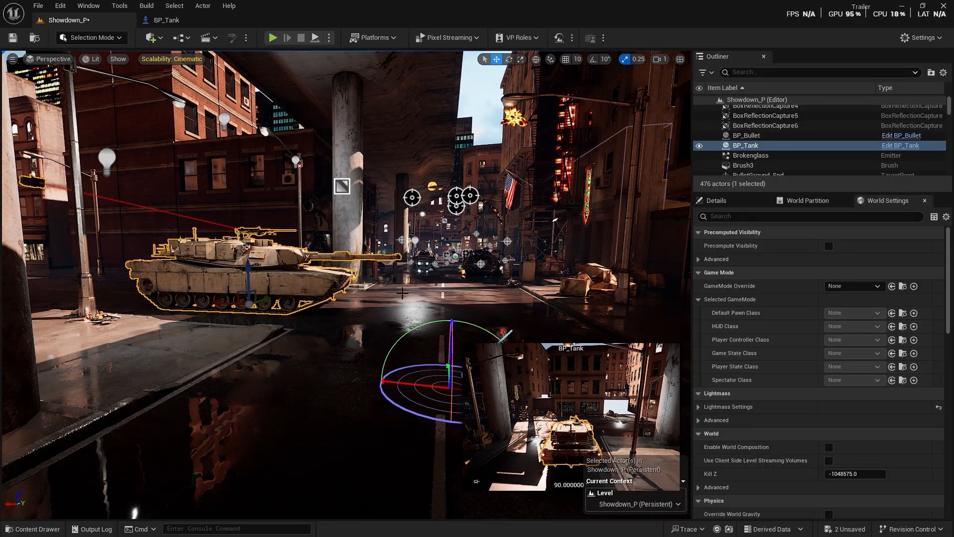
right_drag(403, 293, 372, 305)
key(ctrl+s)
- Examine the relit tank and street from closer viewpoints in Game View with the tank deselected
key(g)
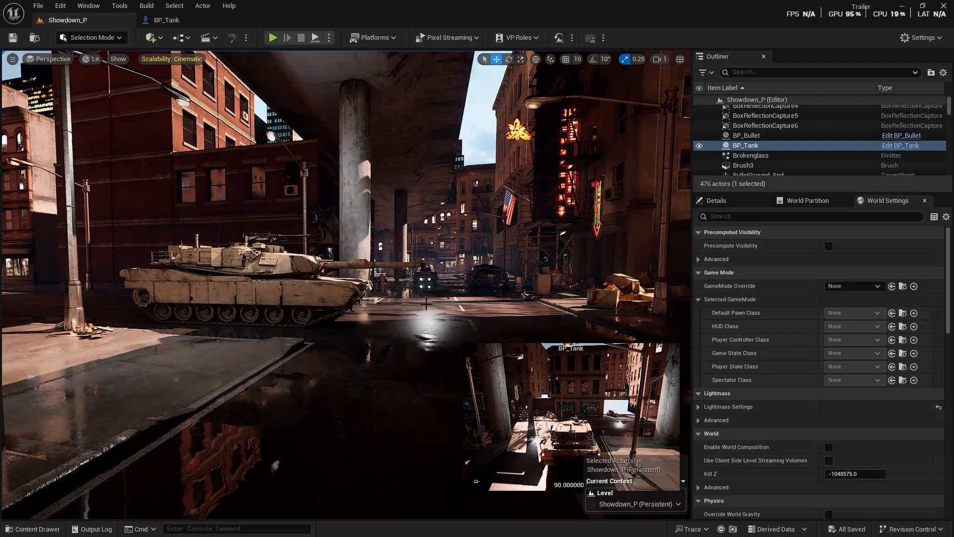
click(429, 309)
key(g)
key(g)
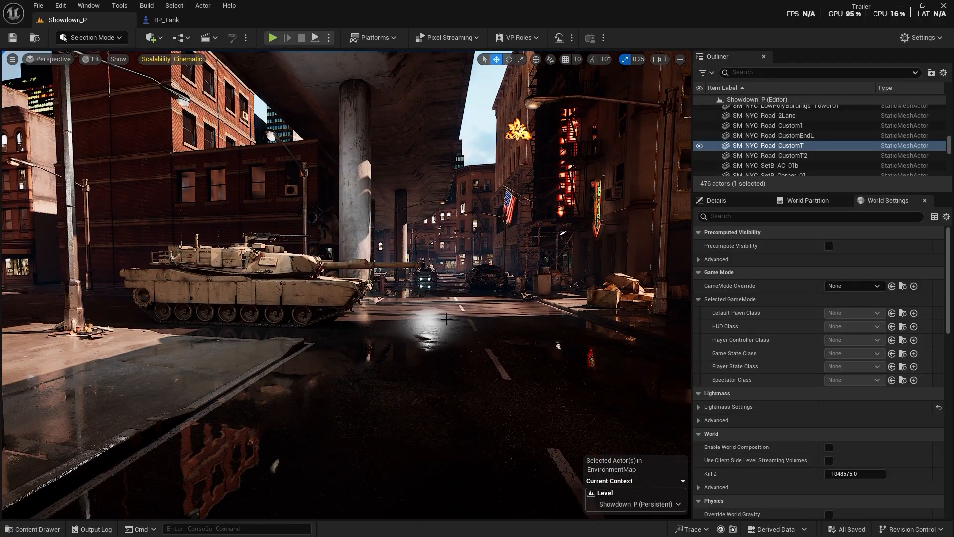
right_drag(446, 319, 460, 304)
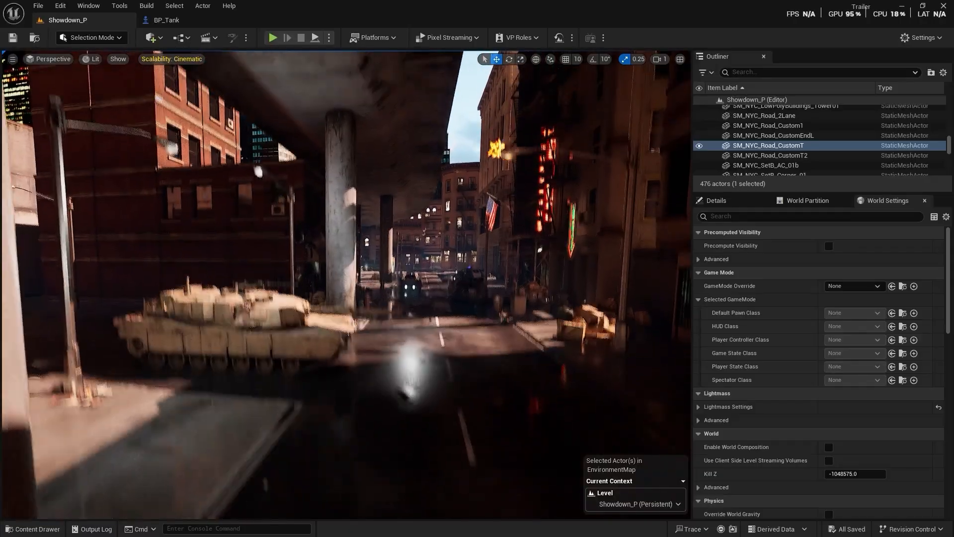
right_drag(428, 336, 381, 340)
key(w)
key(w)
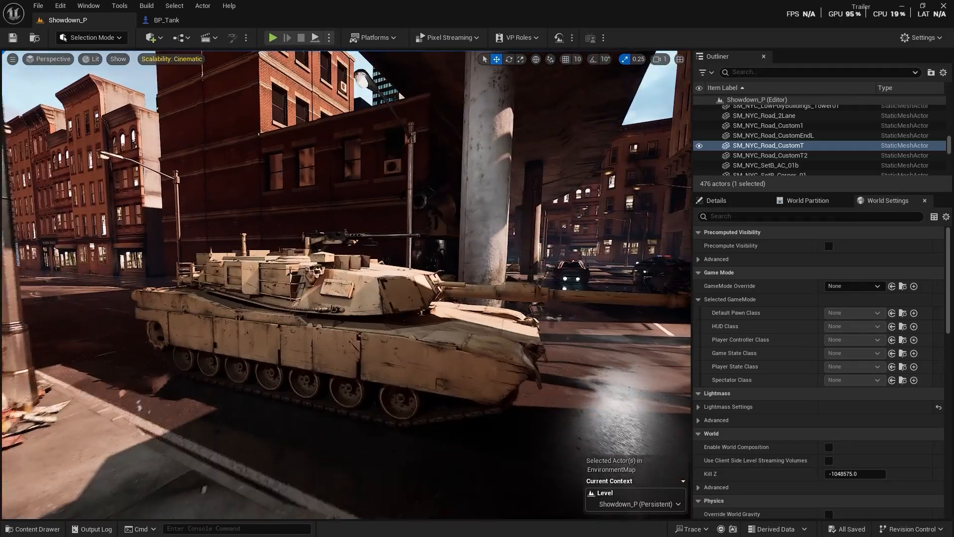
key(s)
right_drag(145, 452, 139, 451)
- Create a folder named Input inside the Content/Blueprints folder and open it
click(48, 531)
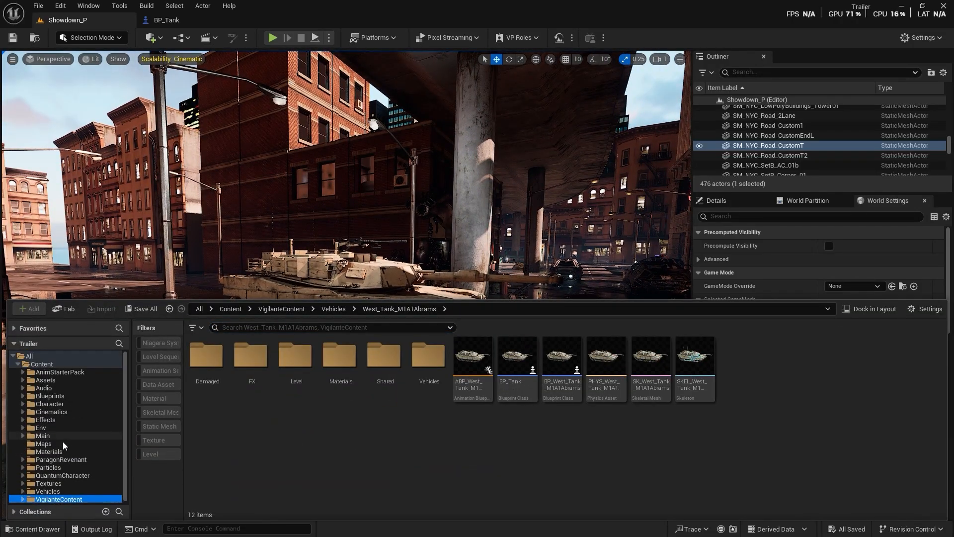
click(66, 398)
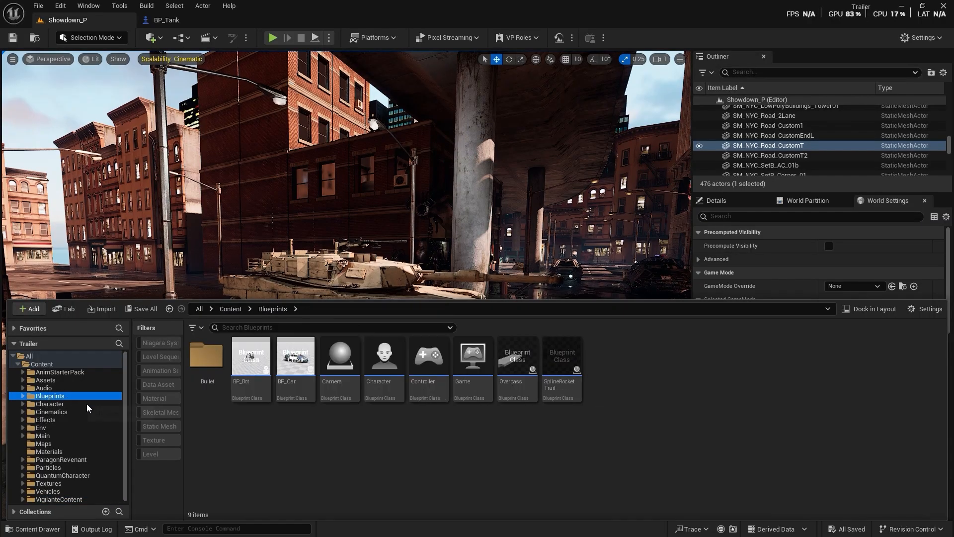
right_click(495, 449)
click(562, 102)
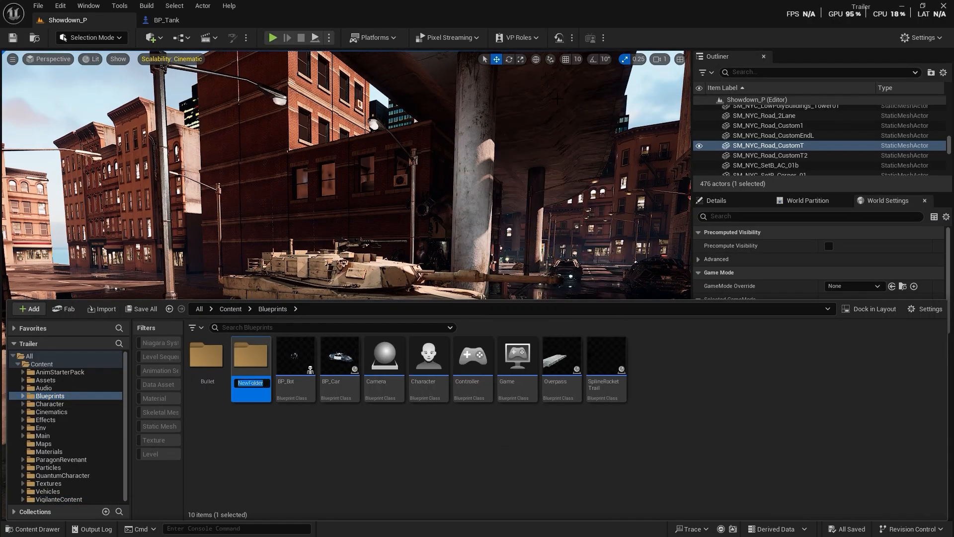
key(Return)
key(Return)
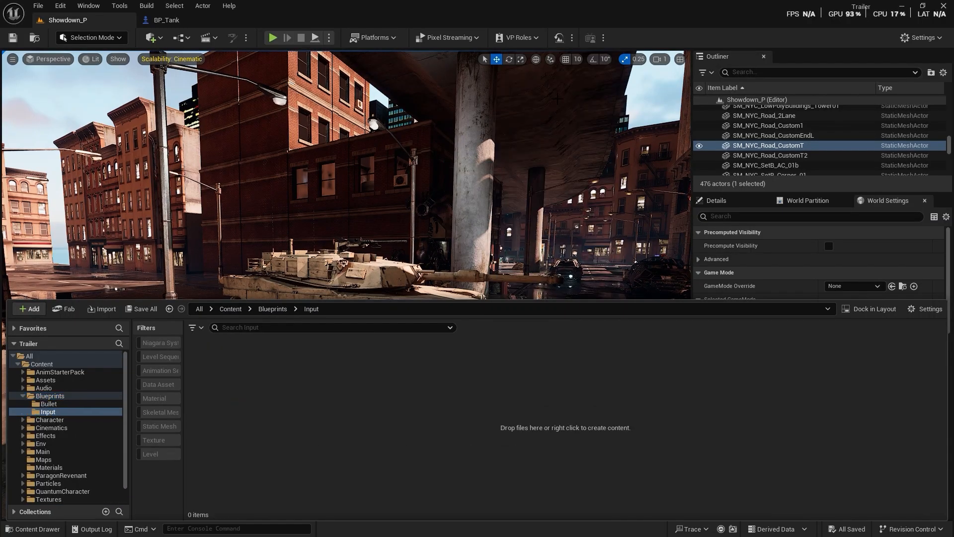
- Create an Input Mapping Context named IMC_TankInput in the Input folder
right_click(336, 429)
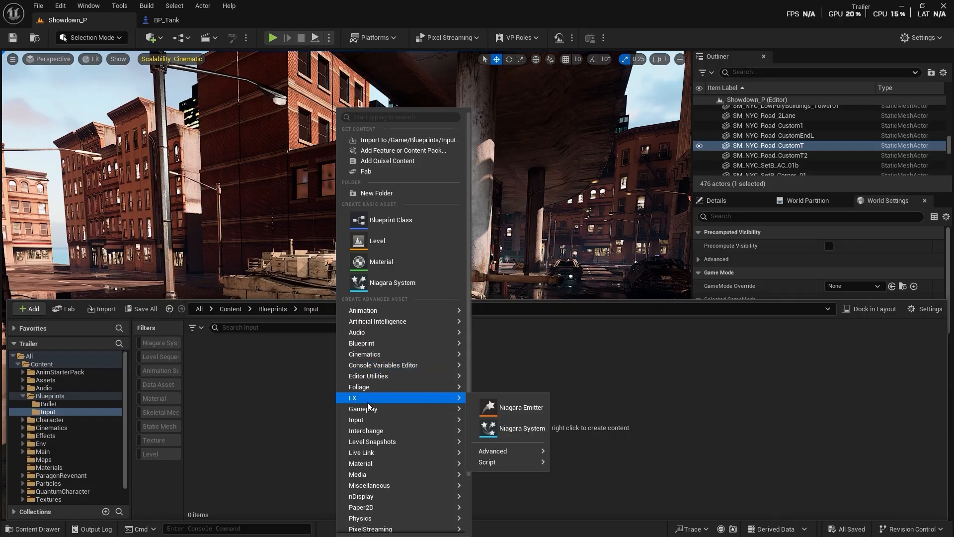
mouse_move(411, 420)
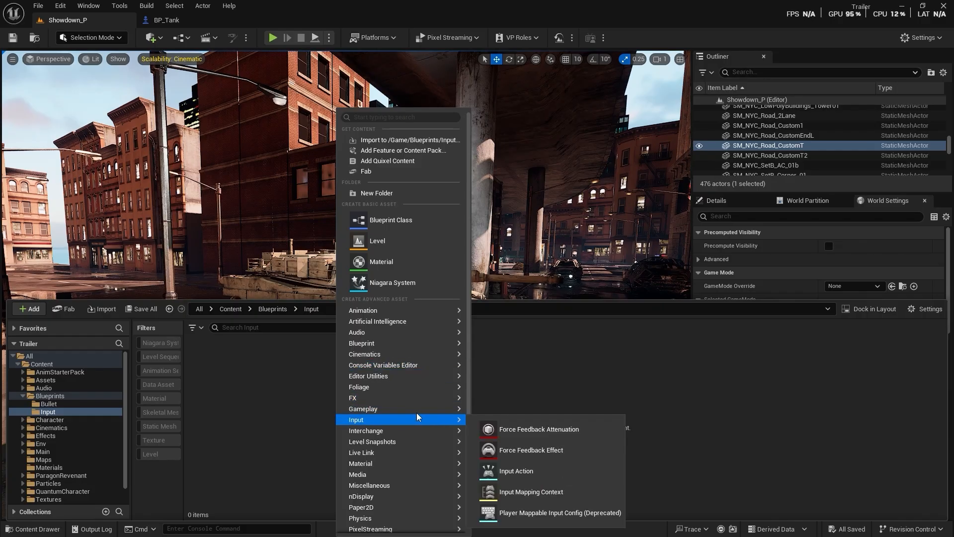
click(543, 493)
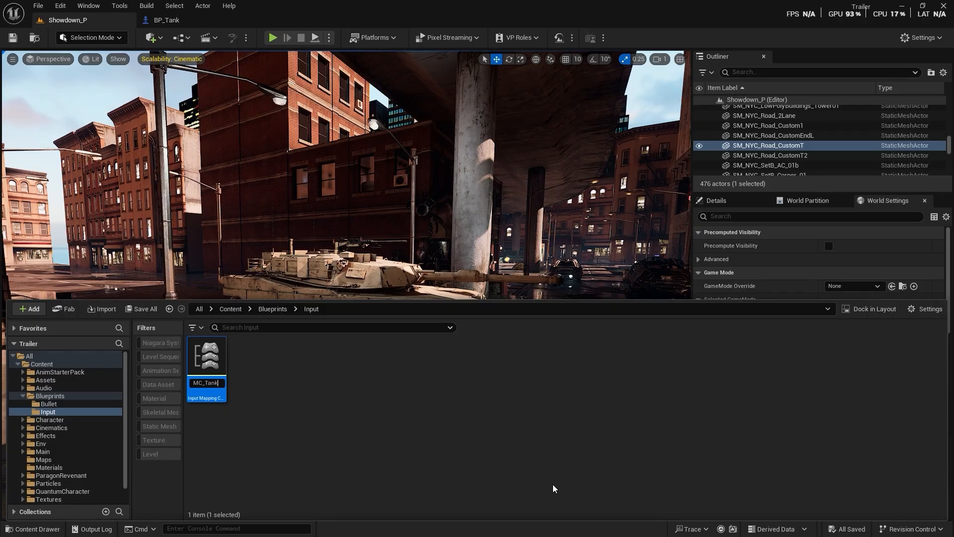
text(ut)
key(Return)
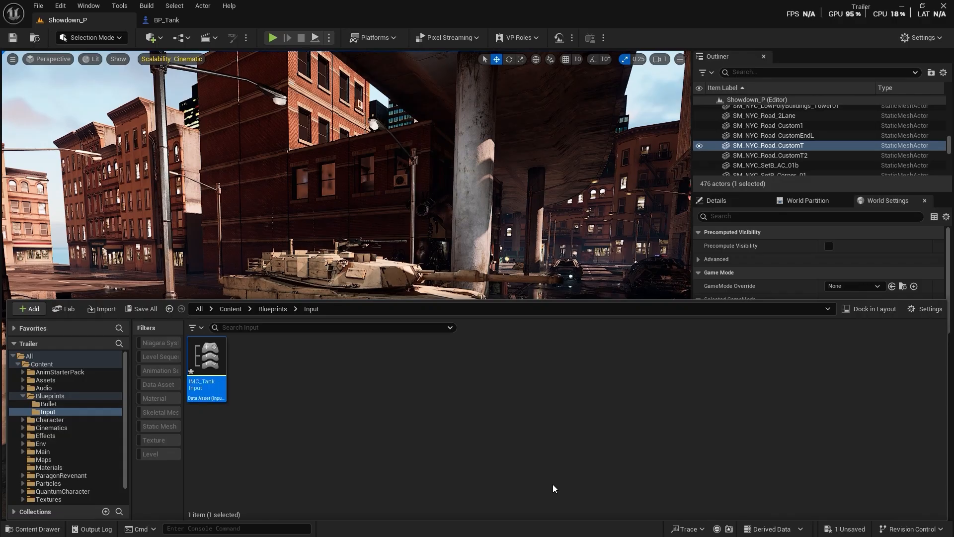
- Create an Input Action named IA_Look in the Input folder
right_click(291, 387)
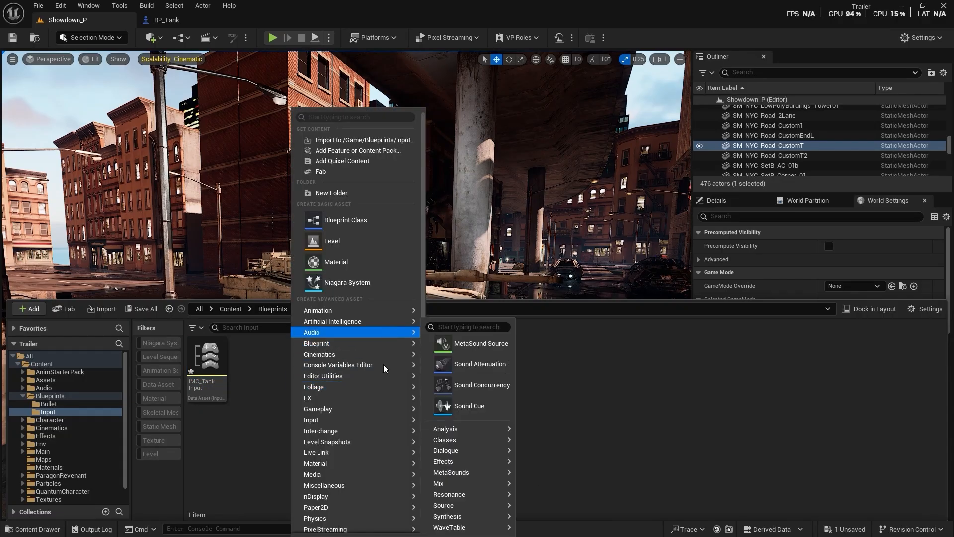
mouse_move(368, 420)
click(471, 470)
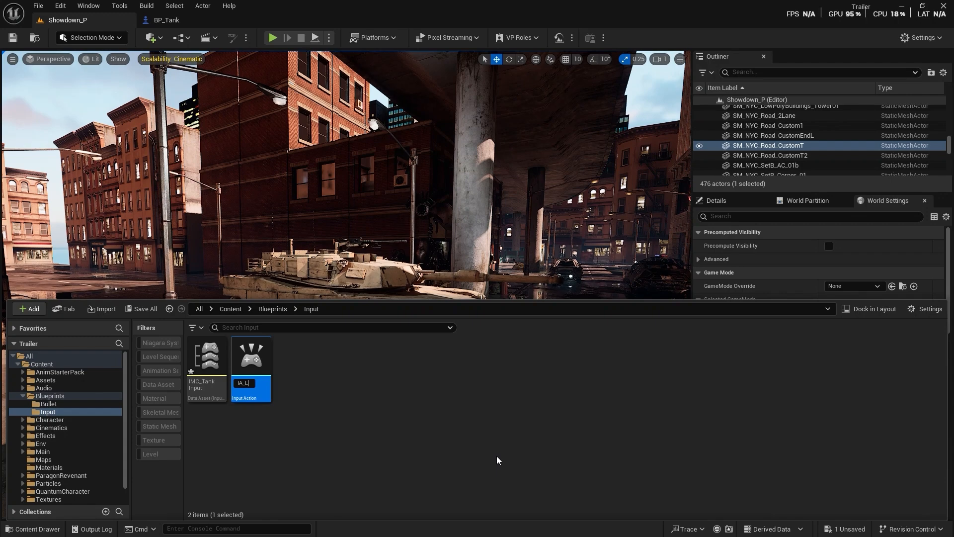
key(Return)
- Create a second Input Action named IA_Move in the Input folder and save the new assets
right_click(496, 455)
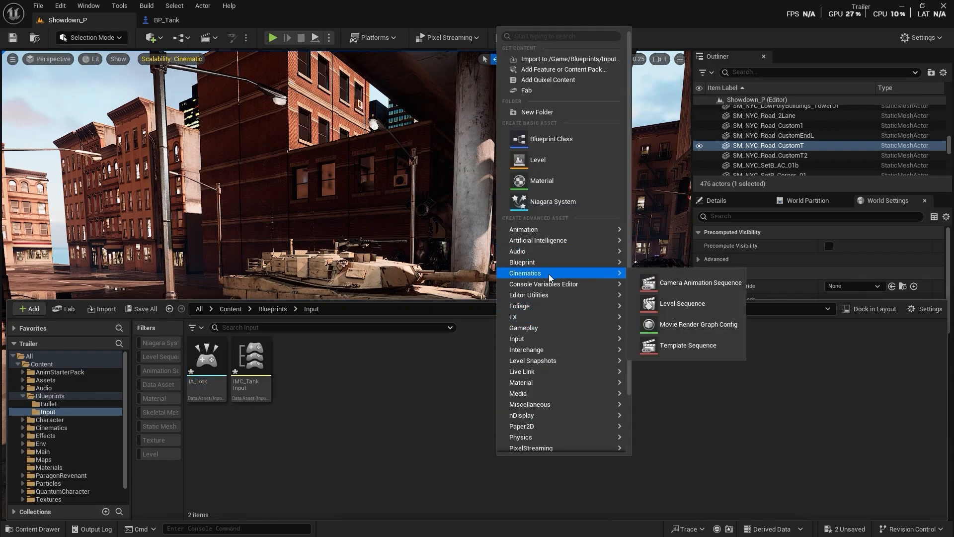
mouse_move(541, 340)
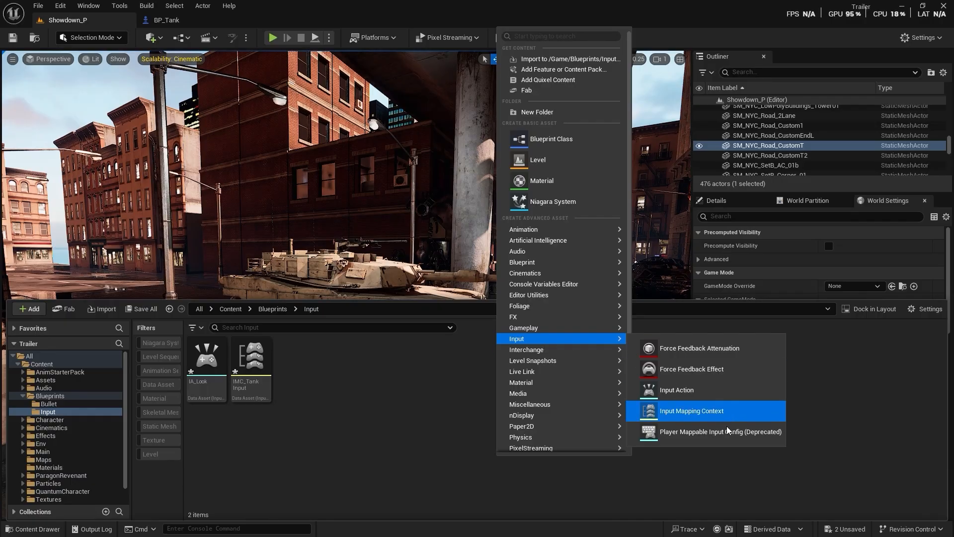
click(698, 397)
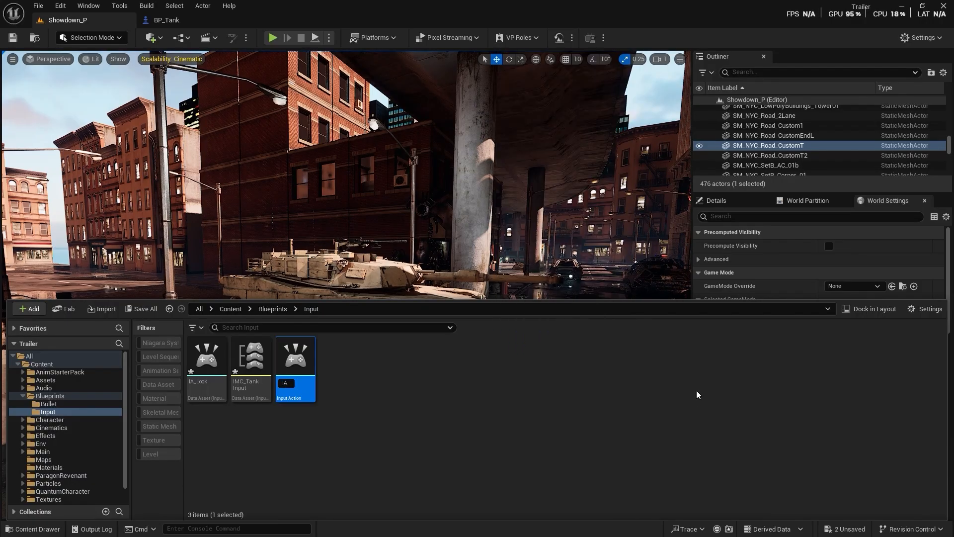
text(IA_Mmove)
key(Return)
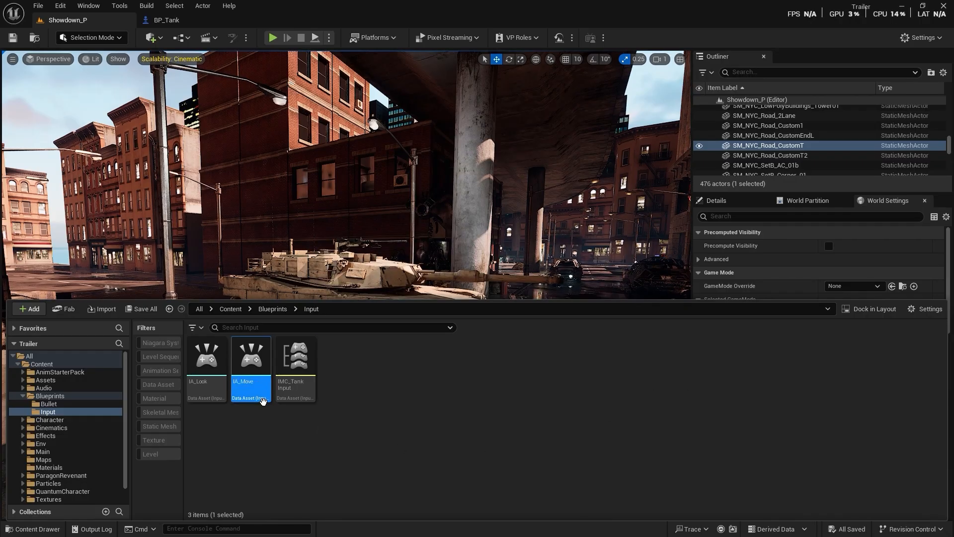
- Set the Value Type of IA_Look to Axis2D (Vector2D) and return to the Showdown_P level
double_click(204, 368)
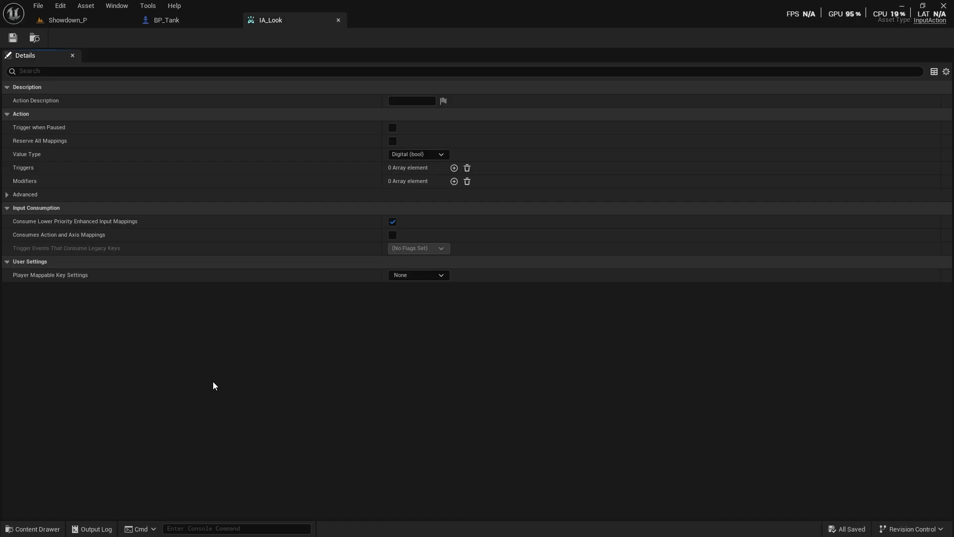
click(434, 153)
click(428, 182)
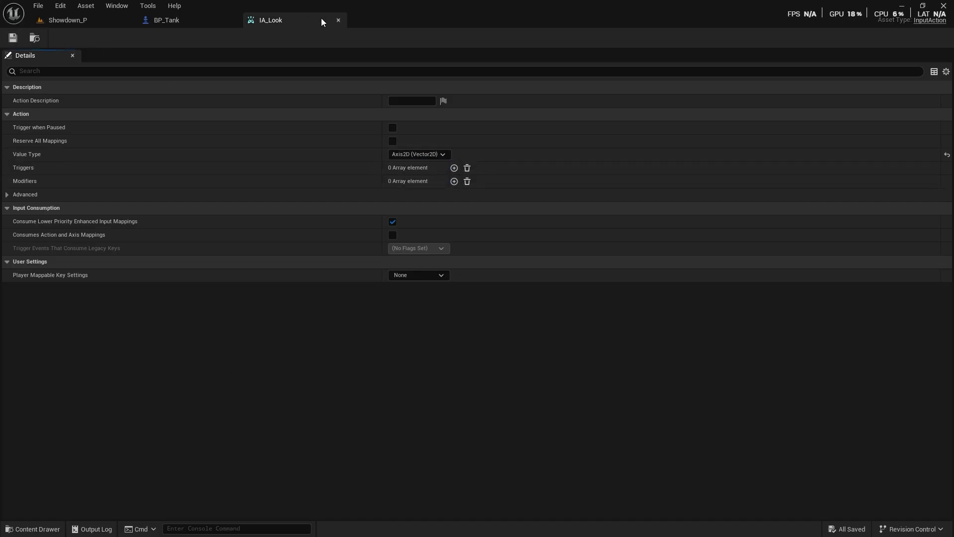
click(338, 20)
click(67, 20)
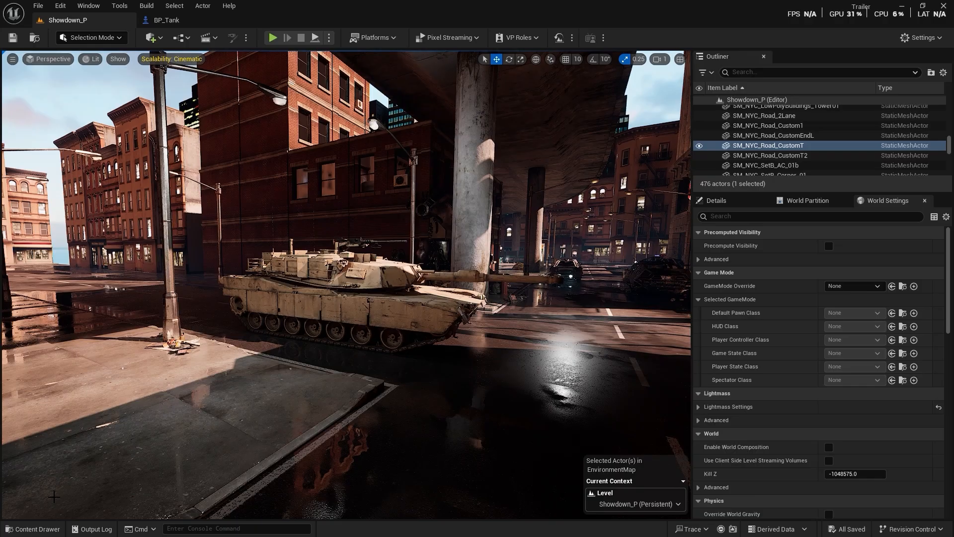
- Set the Value Type of IA_Move to Axis1D (float), then save and close the asset
click(47, 528)
click(250, 381)
double_click(250, 380)
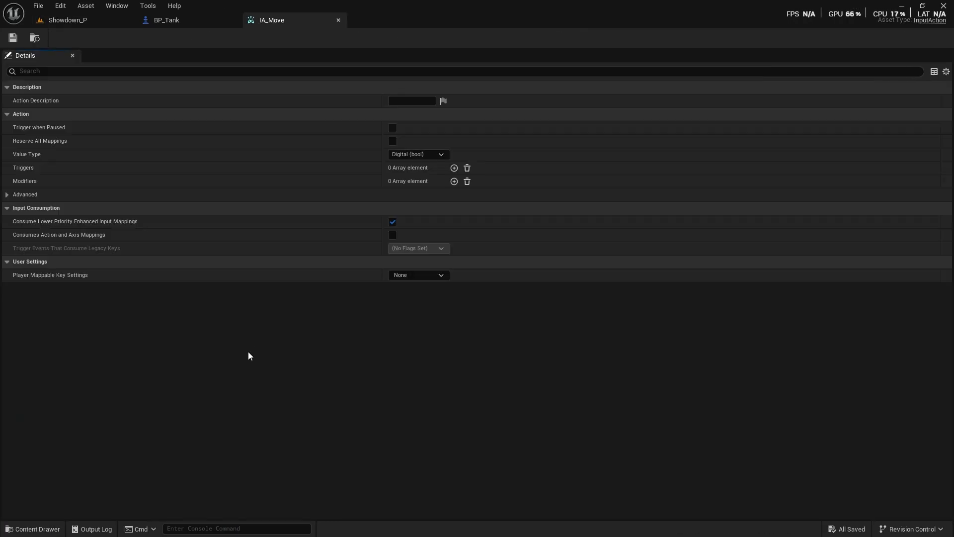
click(420, 154)
click(422, 172)
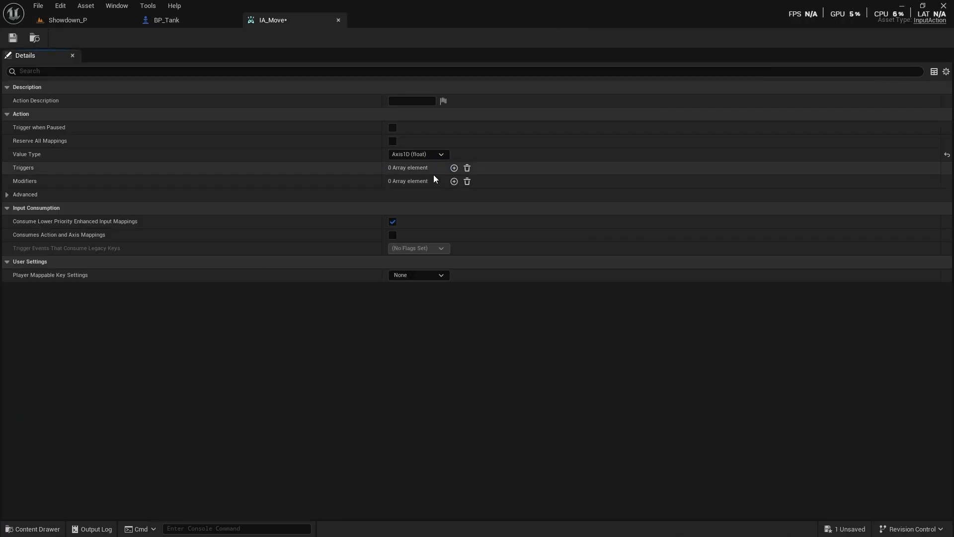
key(ctrl+s)
click(339, 20)
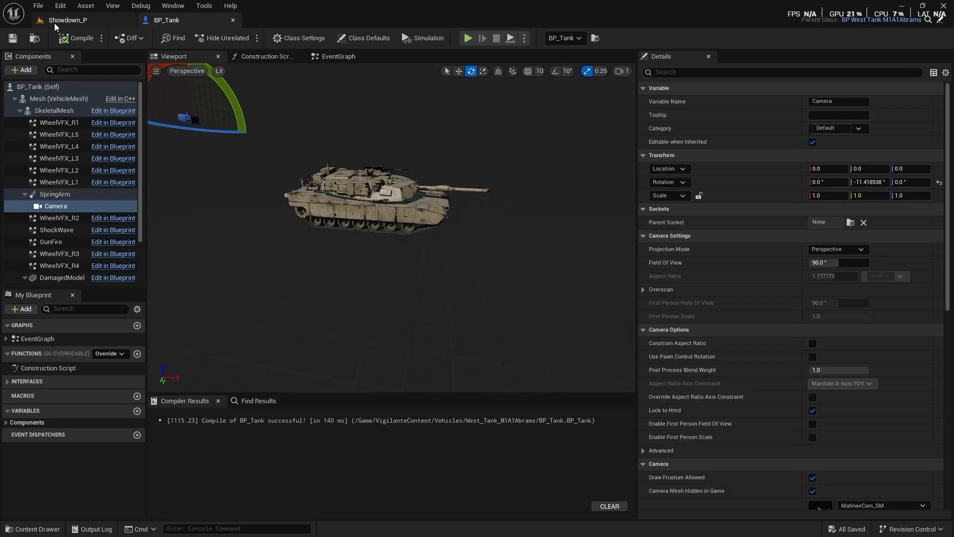
- Open IMC_TankInput from the Input folder and add a mapping for IA_Move
click(56, 21)
click(34, 528)
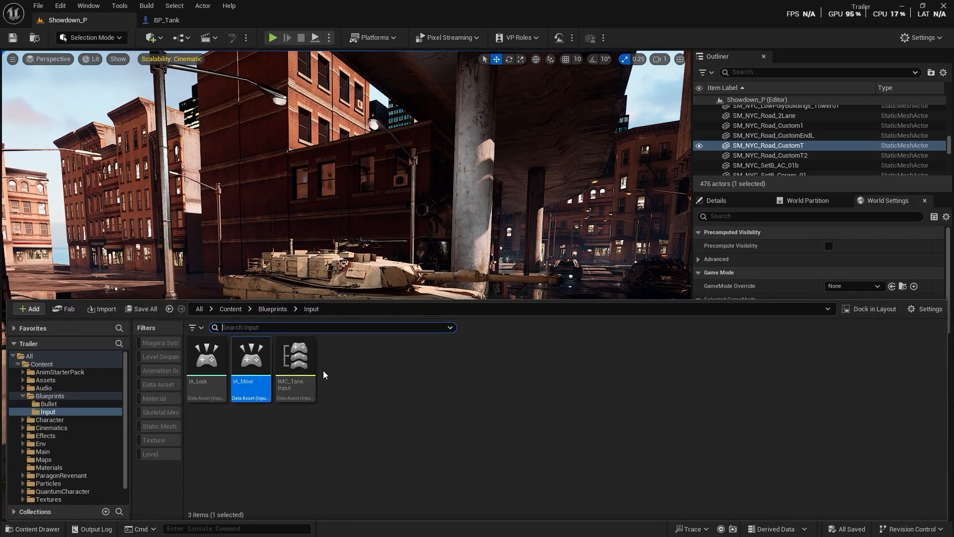
double_click(314, 359)
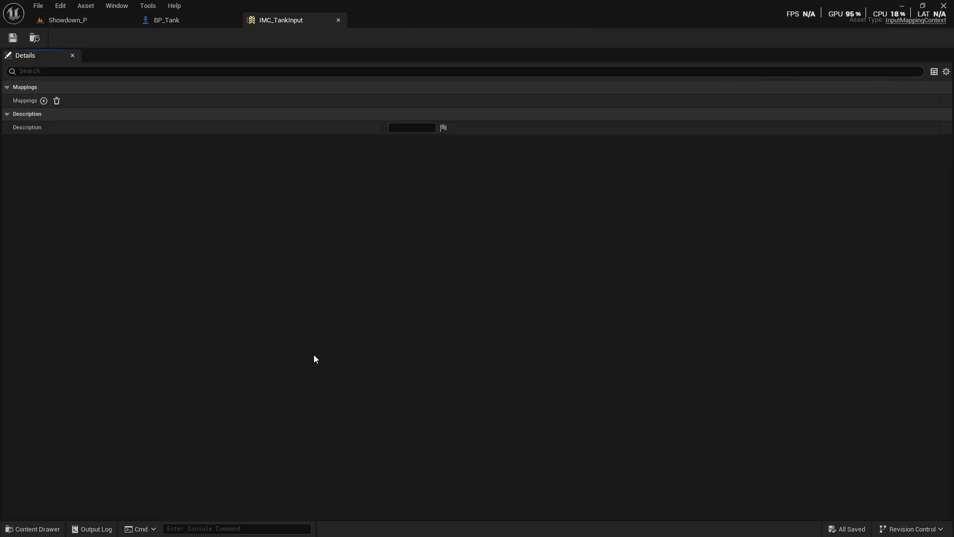
click(44, 100)
click(64, 114)
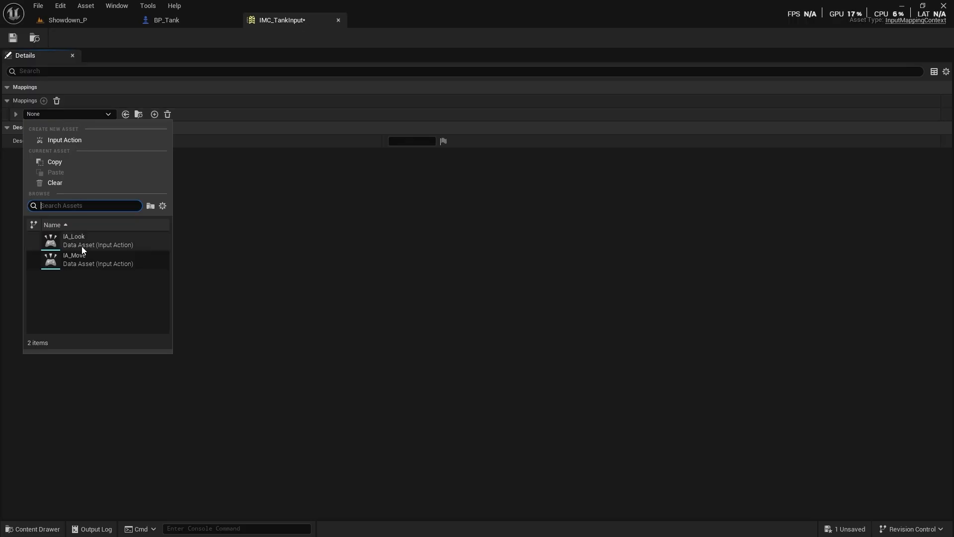
click(100, 258)
- Bind the W and S keys to the IA_Move mapping
click(16, 115)
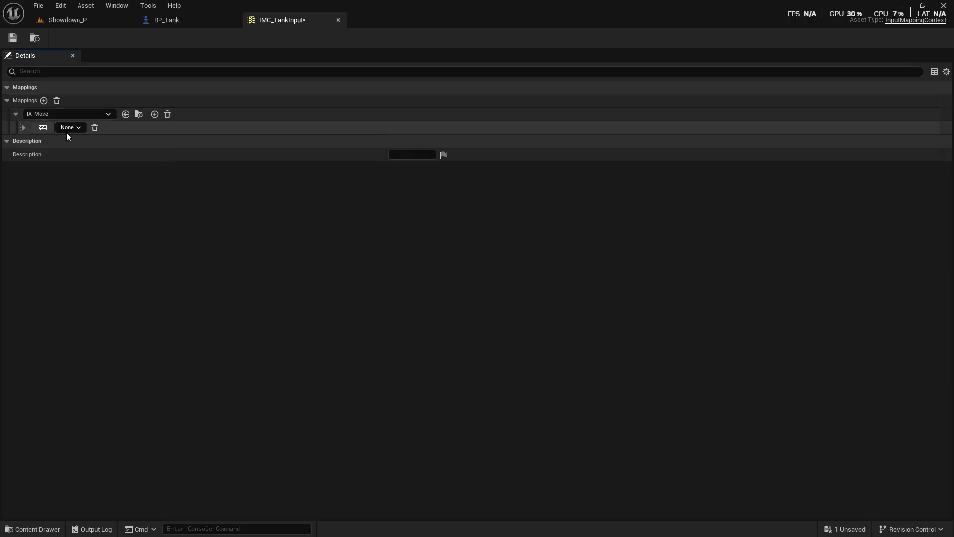
click(46, 127)
key(w)
click(154, 115)
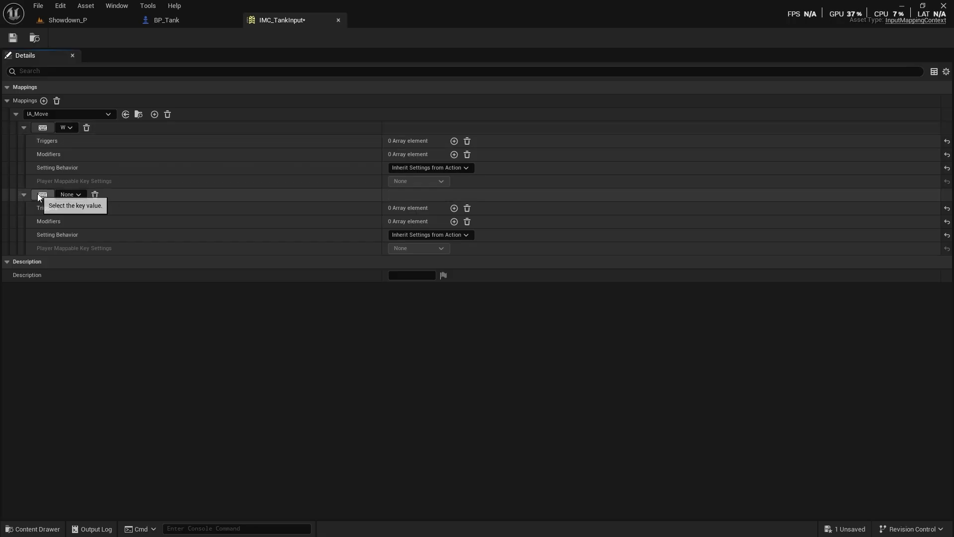
click(52, 198)
key(s)
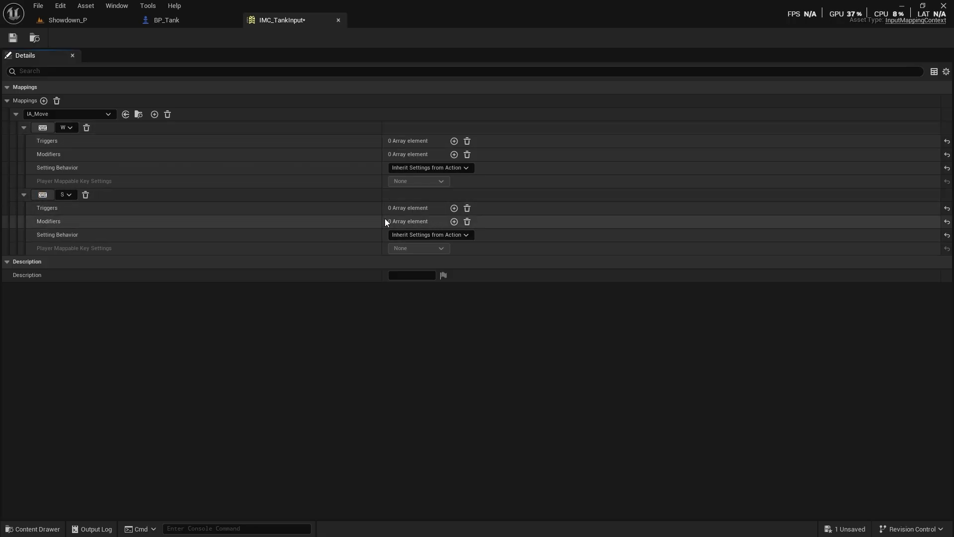
- Add a Negate modifier to the S key binding of IA_Move and collapse both key entries
click(454, 223)
click(434, 234)
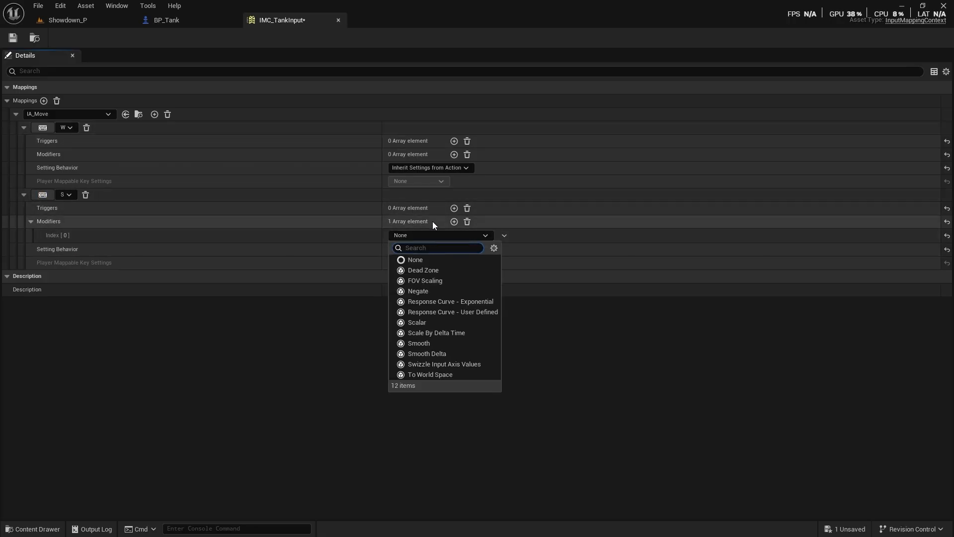
click(440, 293)
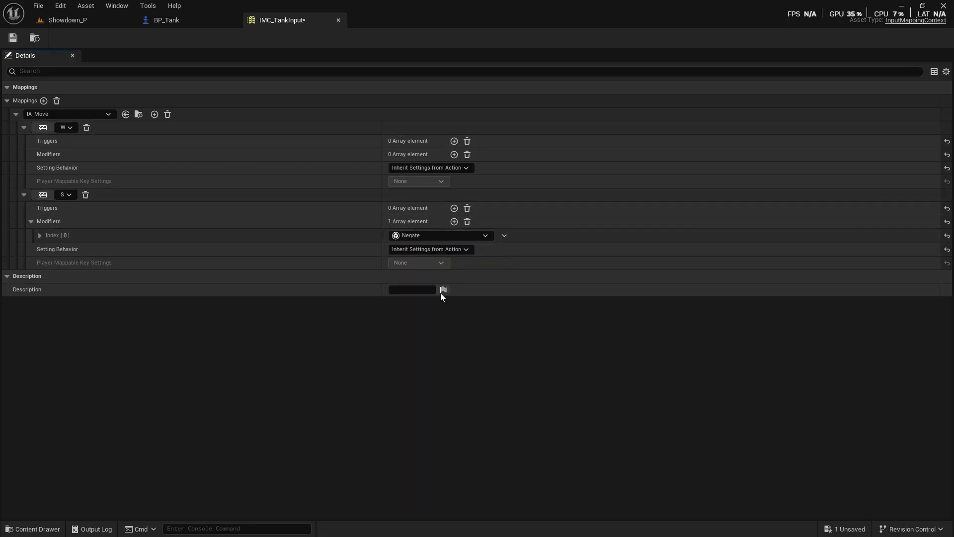
click(24, 195)
click(24, 128)
- Add an IA_Look mapping bound to Mouse XY 2D-Axis in IMC_TankInput and save the asset
click(44, 101)
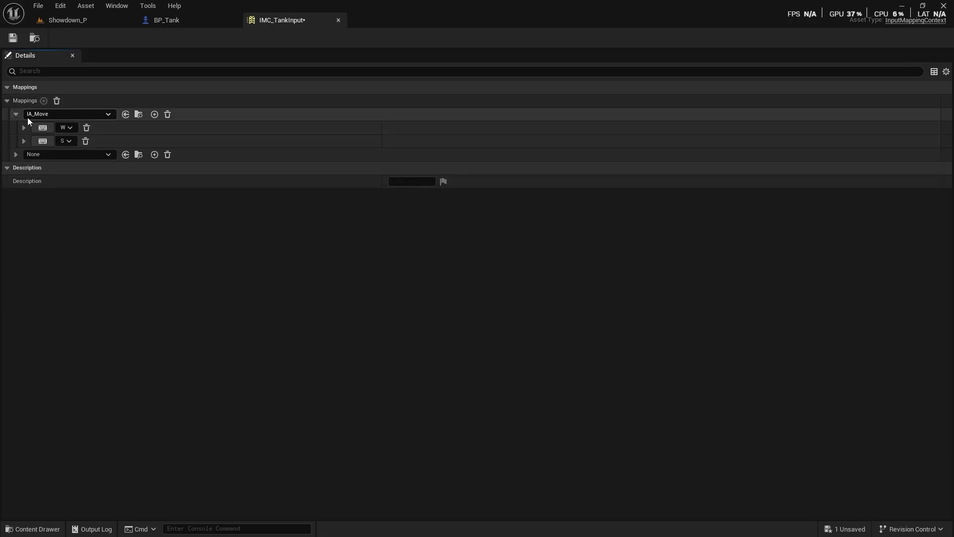
click(38, 158)
click(94, 274)
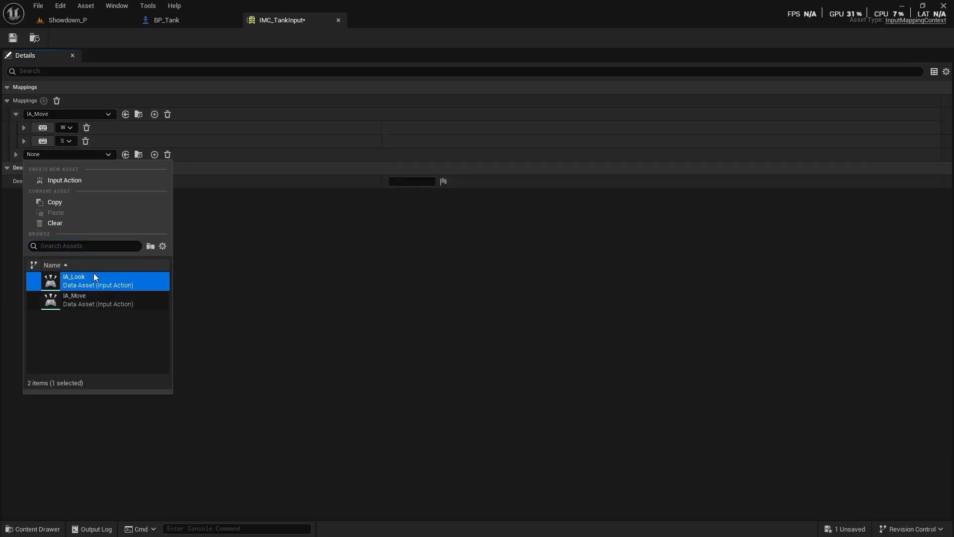
click(16, 154)
click(67, 168)
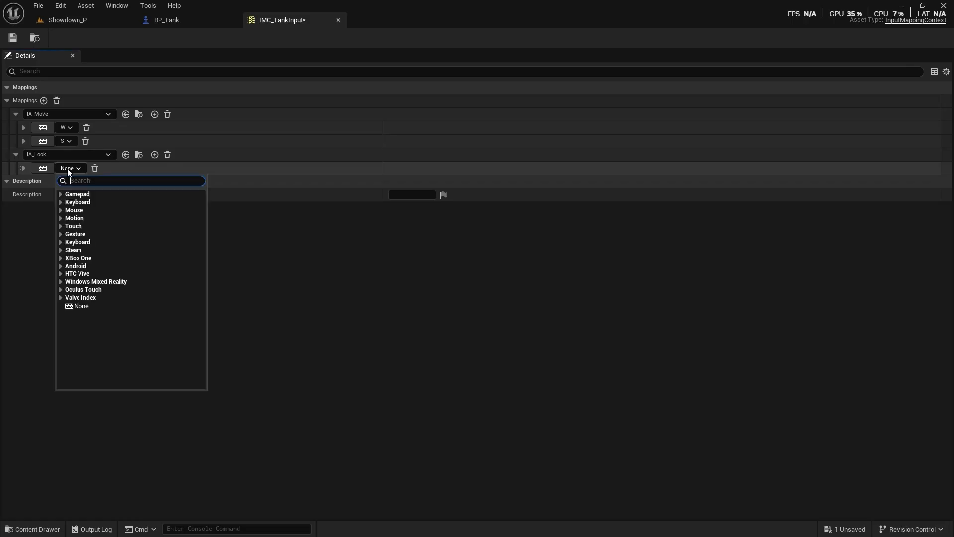
text(mouse)
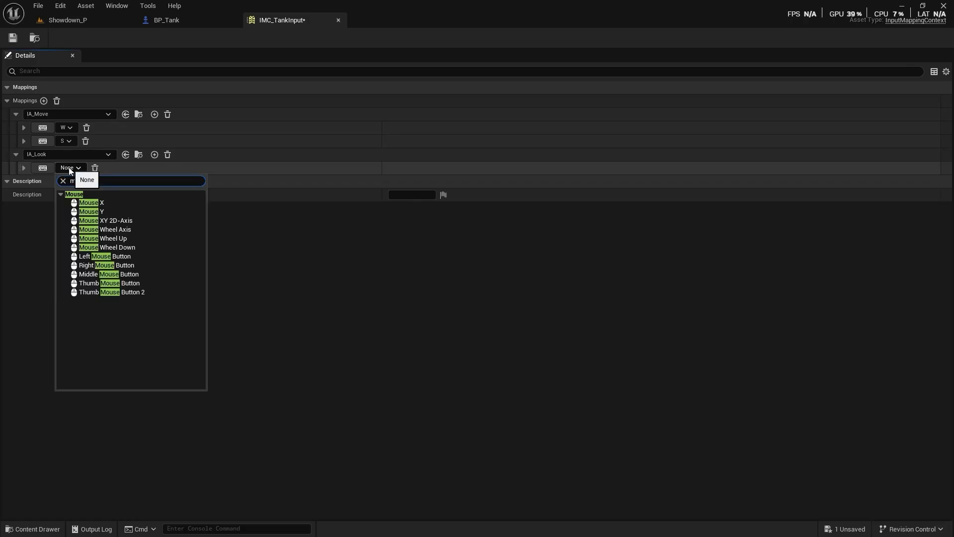
click(153, 226)
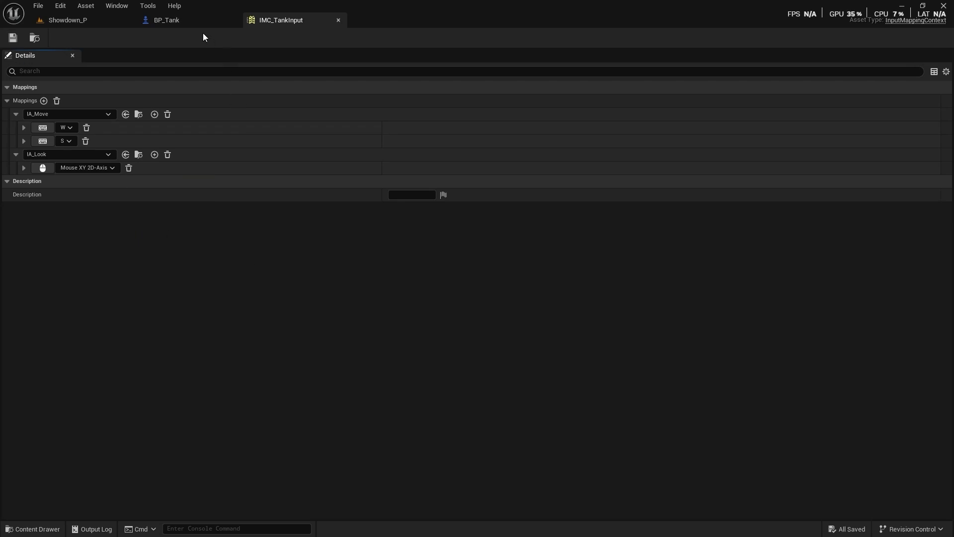
- Open the EventGraph of BP_Tank and move the Event BeginPlay node up, away from the Event ActorBeginOverlap node
click(199, 21)
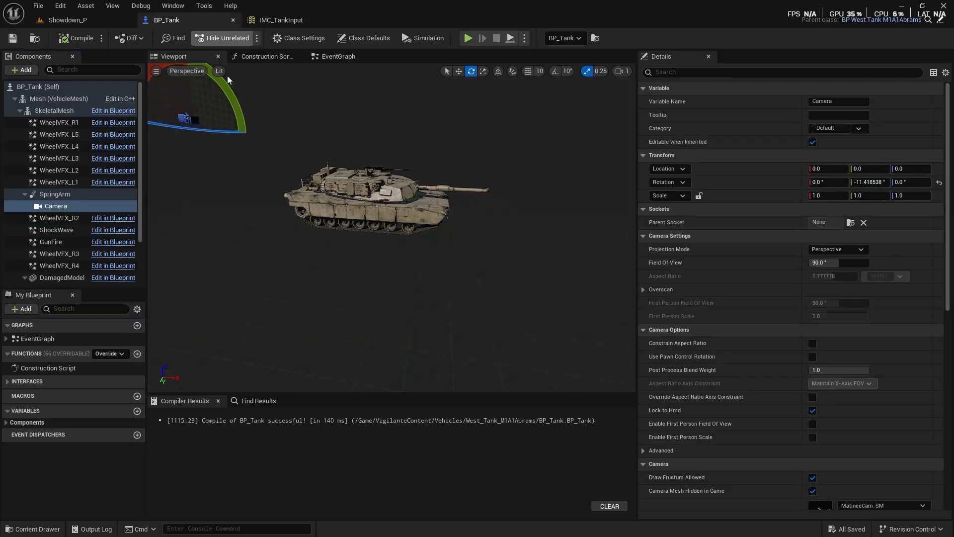
click(333, 57)
scroll(374, 255, down, 6)
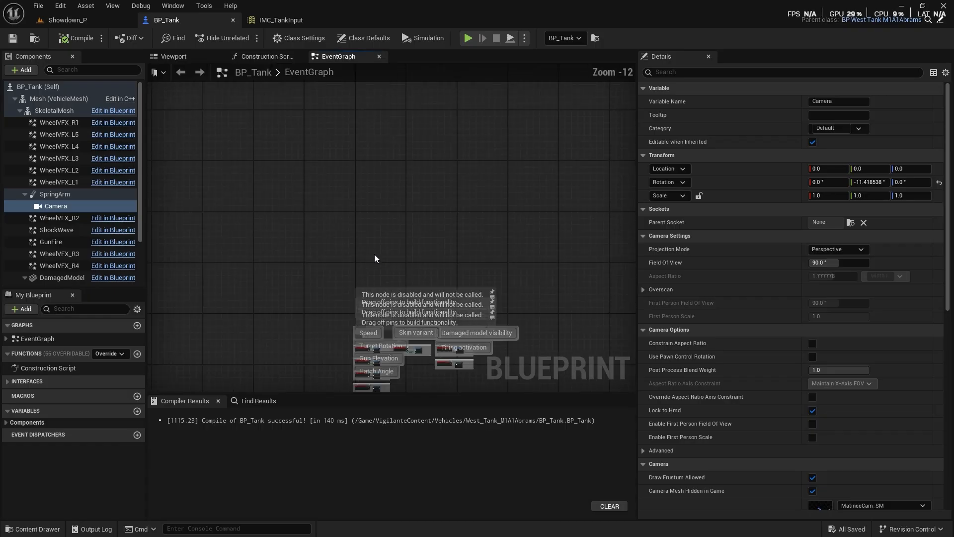
right_drag(375, 255, 320, 81)
scroll(353, 193, up, 6)
right_drag(368, 220, 550, 362)
scroll(383, 268, up, 2)
right_drag(365, 163, 443, 306)
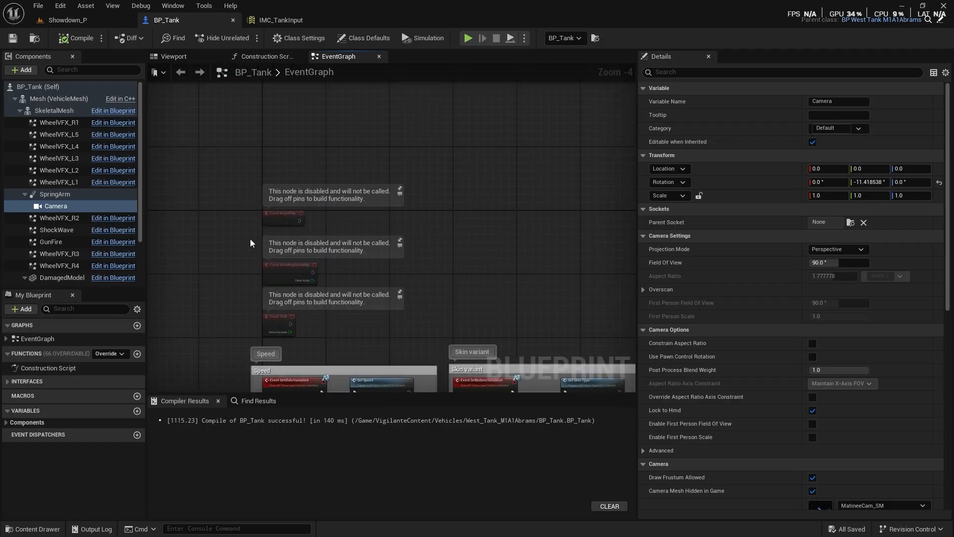
scroll(258, 239, up, 4)
right_drag(347, 244, 345, 263)
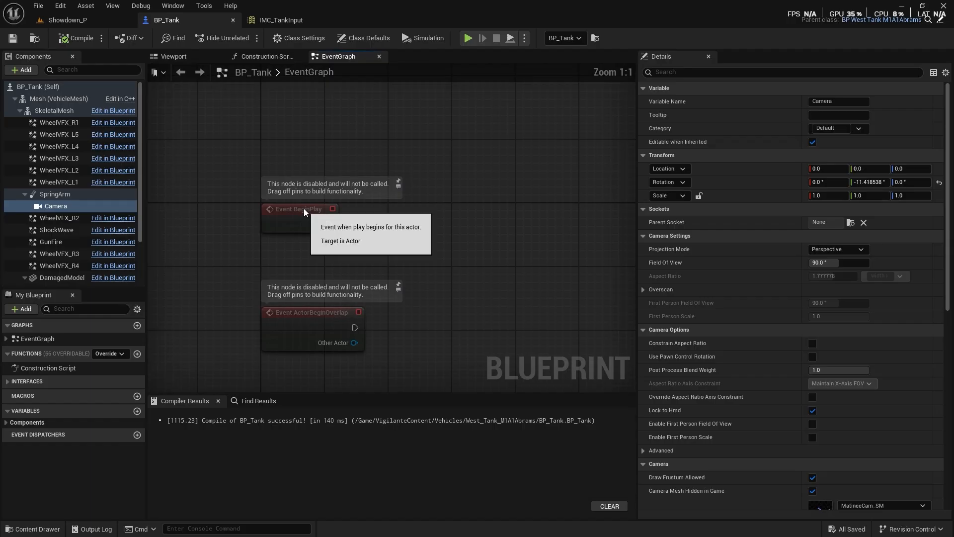
drag(304, 208, 390, 175)
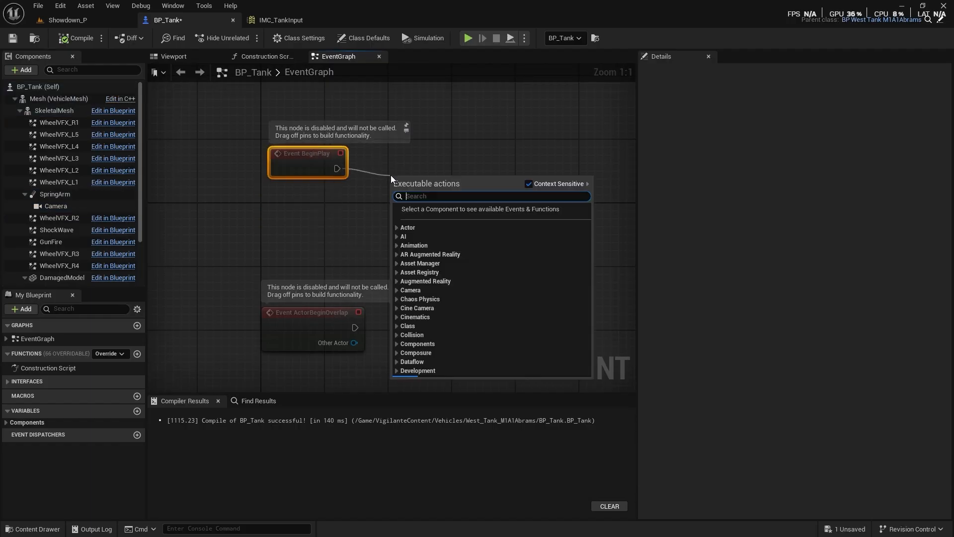
click(355, 209)
- Add a Get Controller node just below Event BeginPlay
right_click(356, 210)
text(get controller)
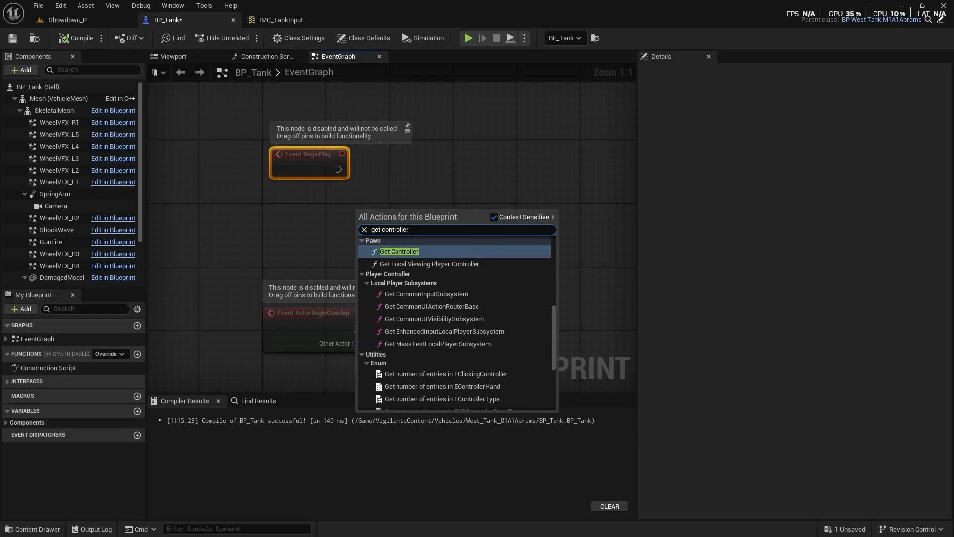
key(Return)
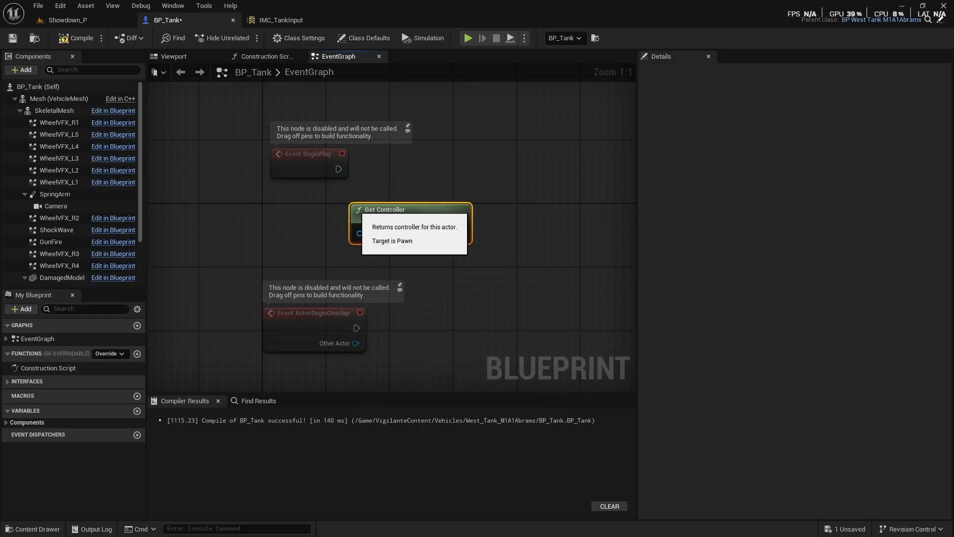
drag(399, 213, 336, 213)
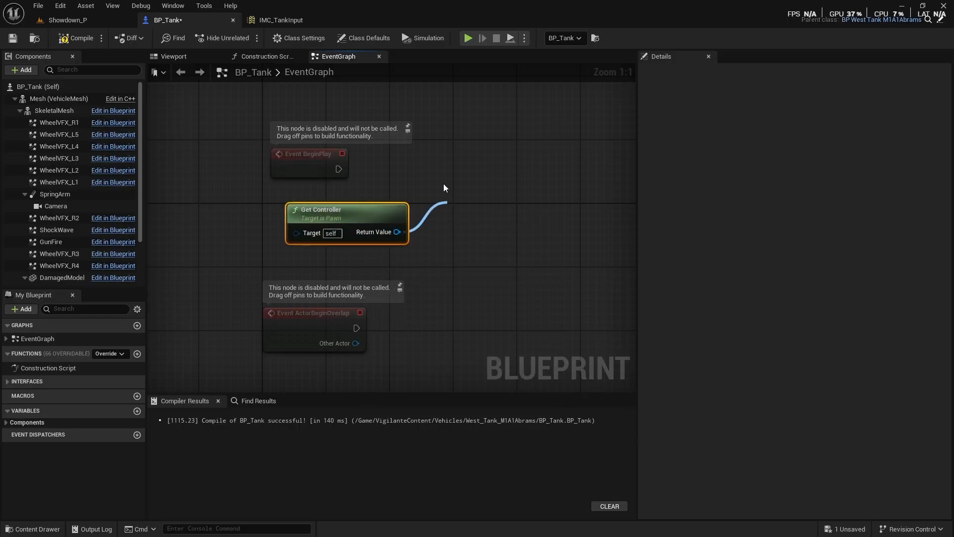
- Cast the Get Controller return value to PlayerController and run the cast from Event BeginPlay
drag(443, 185, 444, 185)
text(cast pl)
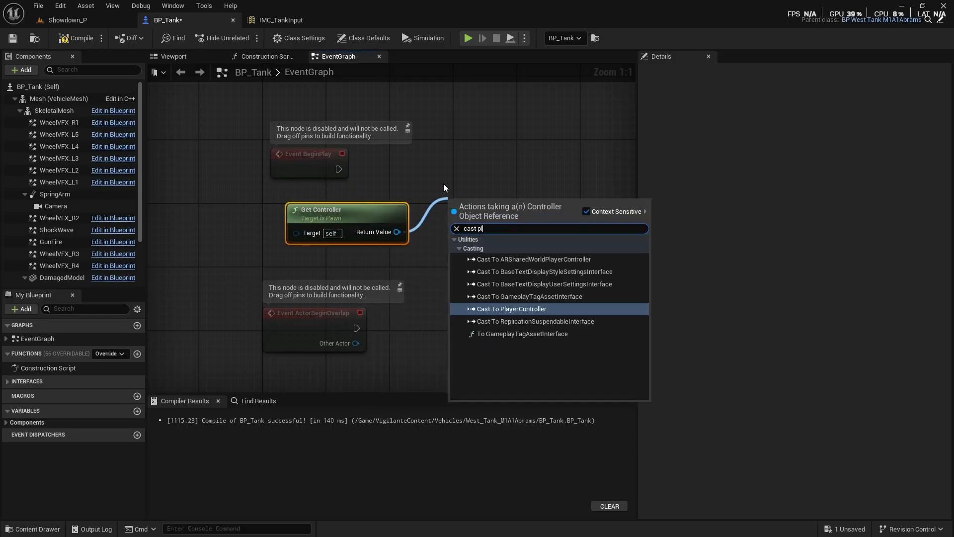
text(ayer)
key(Return)
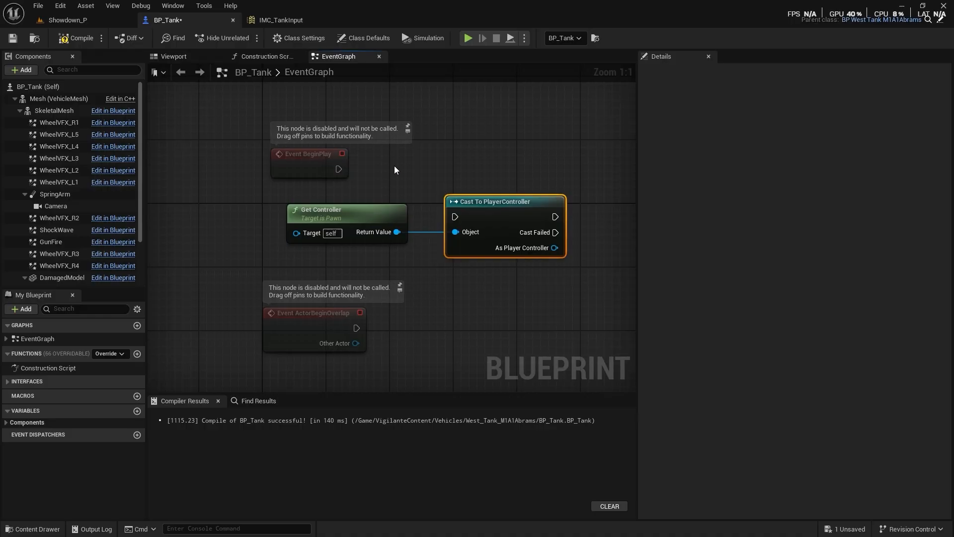
drag(338, 169, 488, 164)
- Add a Get EnhancedInputLocalPlayerSubsystem node fed by the cast's As Player Controller output
right_drag(488, 164, 367, 228)
drag(398, 207, 454, 219)
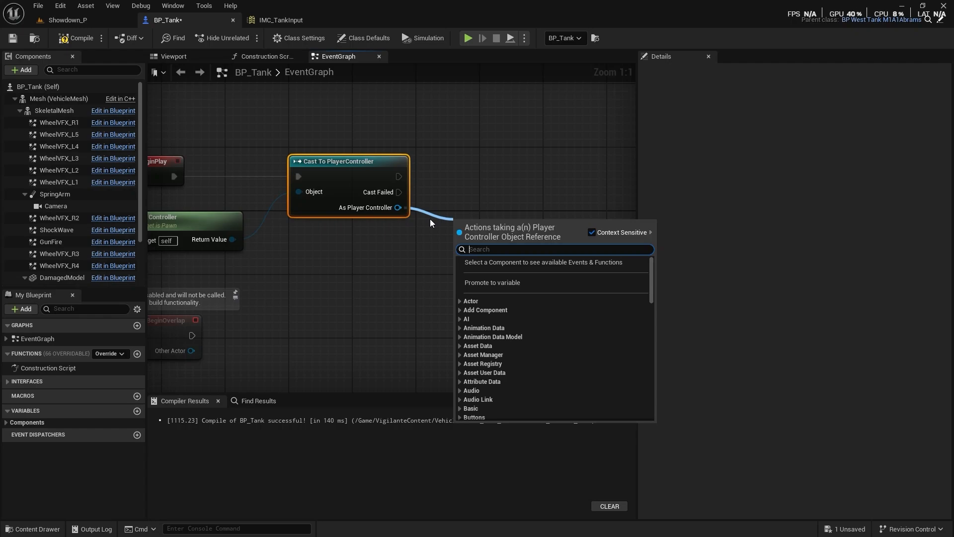
text(player local)
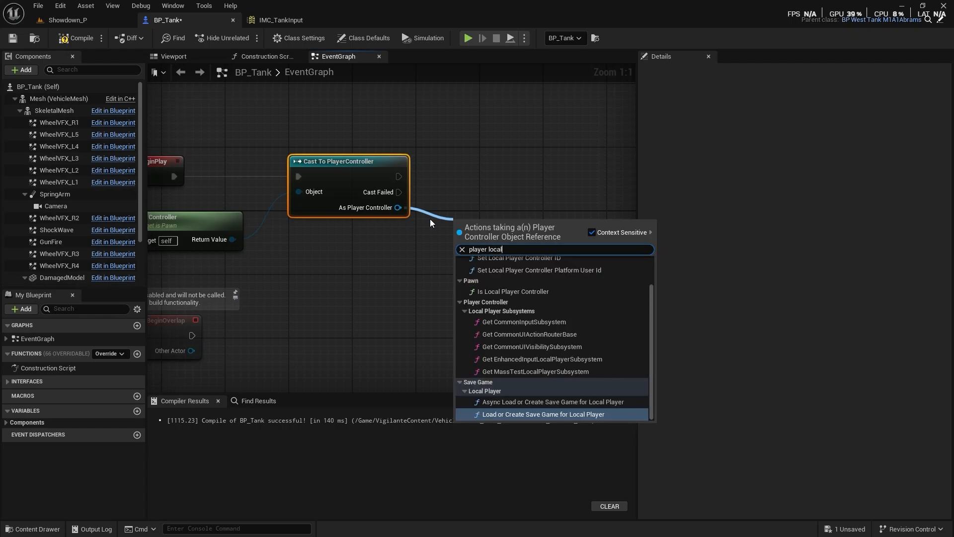
text( sub)
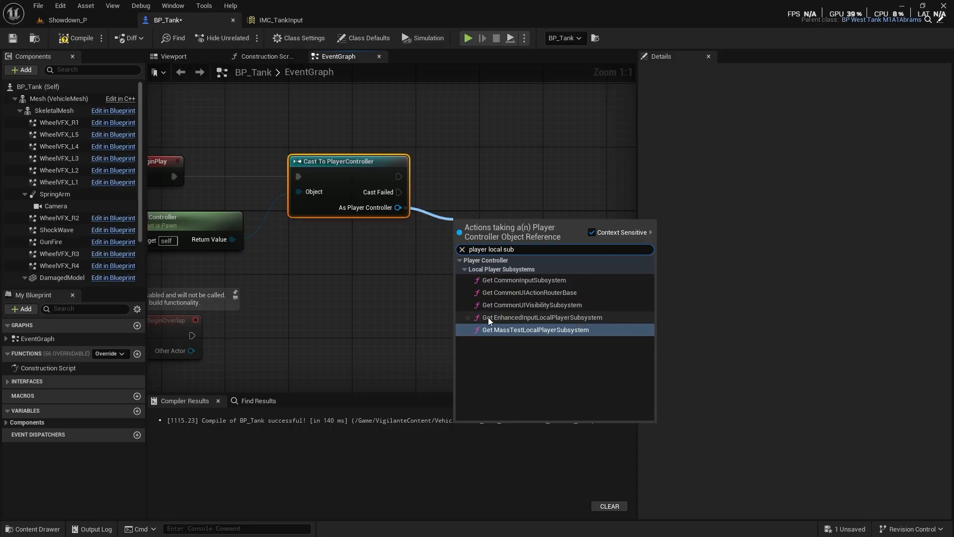
click(549, 319)
- Add an Is Valid check on the Enhanced Input subsystem, execute it from the PlayerController cast and align it with the cast
right_drag(476, 311, 376, 314)
drag(447, 245, 470, 262)
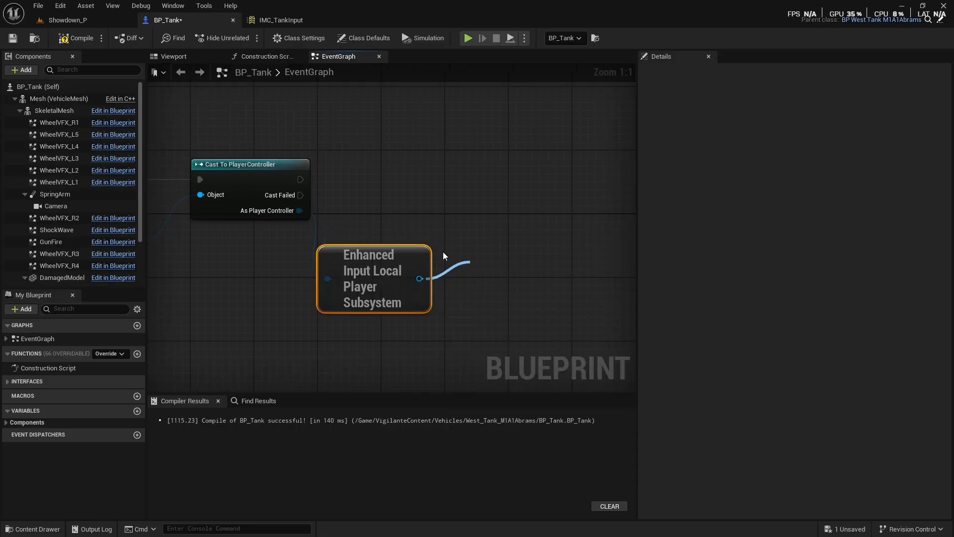
text(is val)
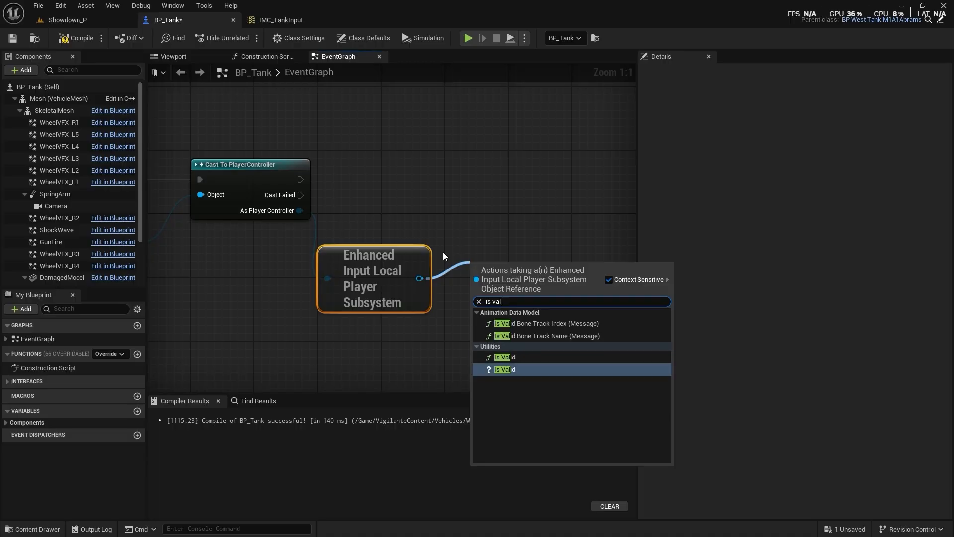
key(Return)
drag(476, 281, 479, 189)
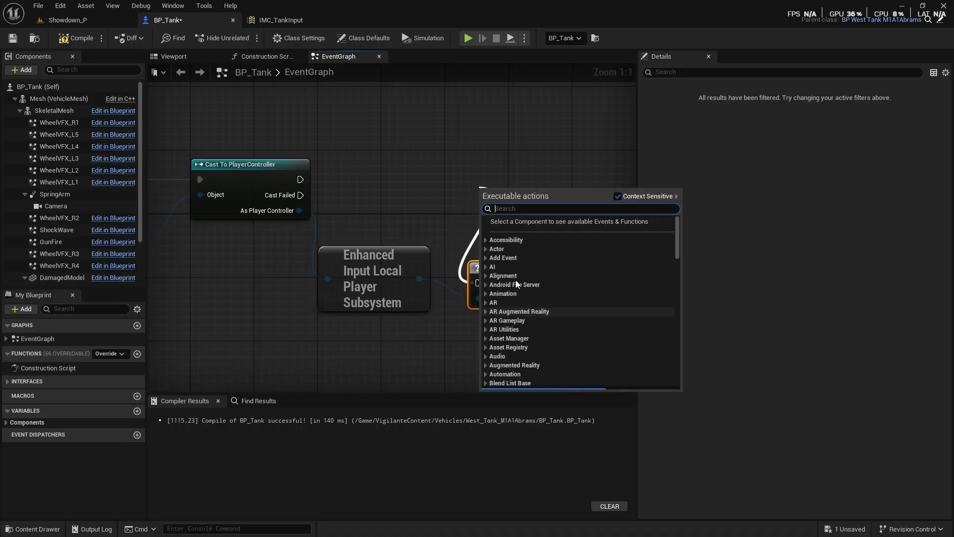
drag(476, 282, 300, 179)
drag(498, 271, 519, 165)
- Add an Add Mapping Context node targeting the Enhanced Input Local Player Subsystem
right_drag(452, 282, 306, 276)
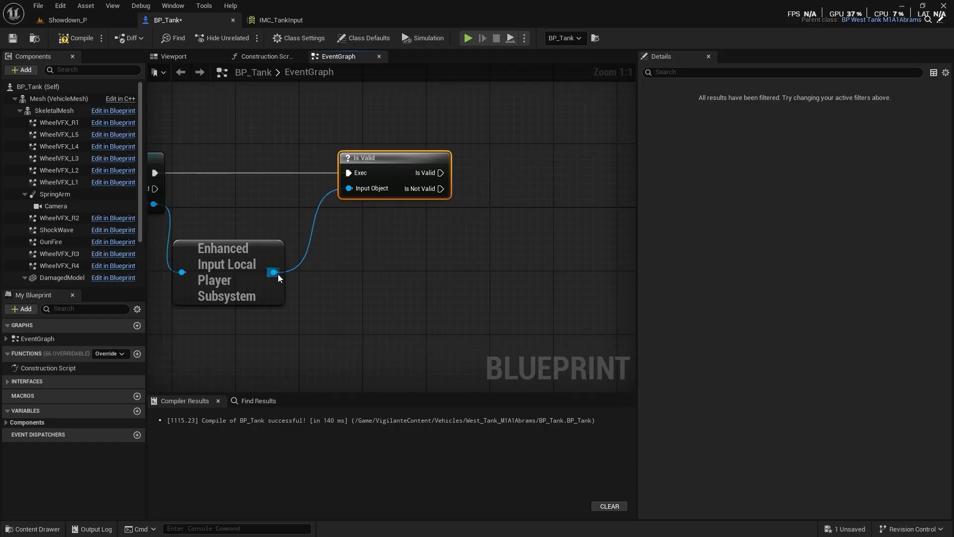
drag(274, 272, 415, 285)
text(add)
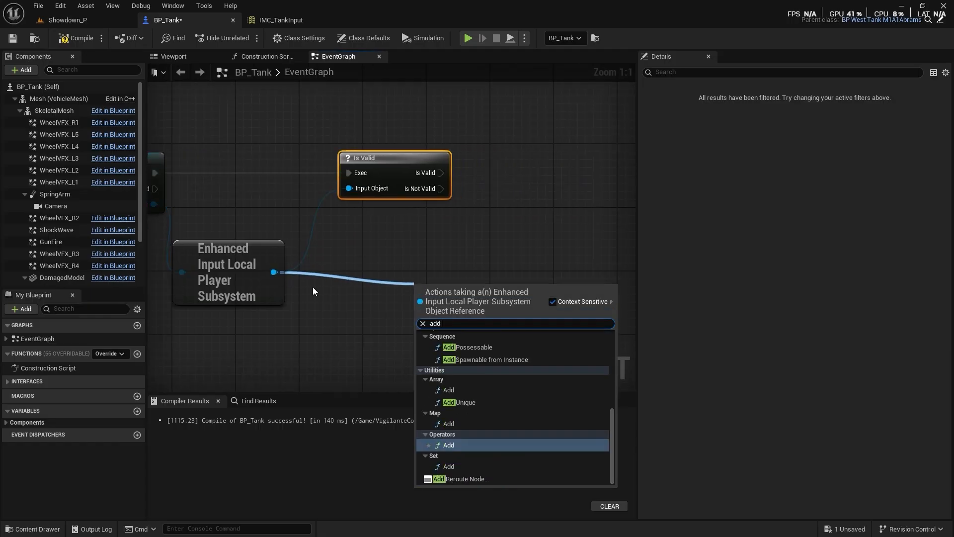
text( inp)
key(Return)
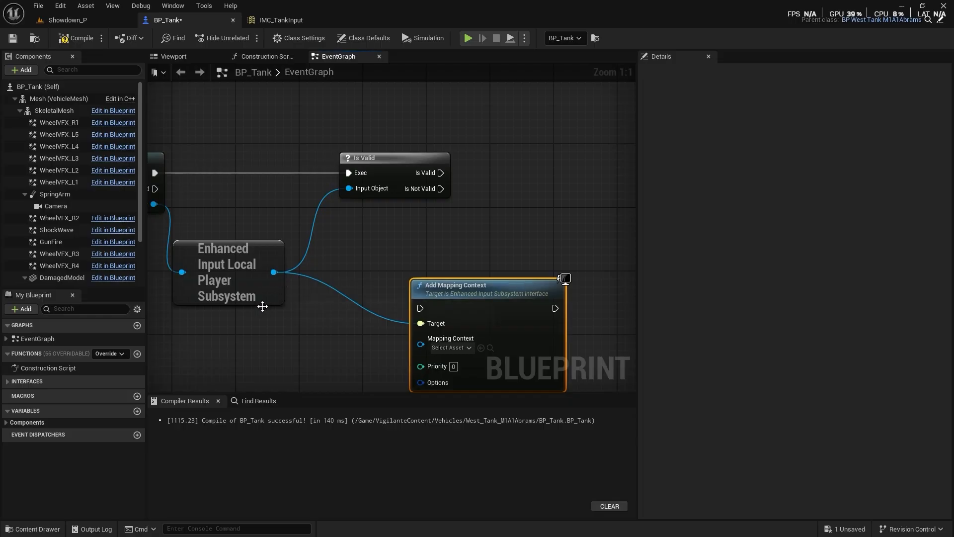
- Place the Add Mapping Context node beside Is Valid and run it from the Is Valid execution output
right_drag(262, 304, 170, 302)
drag(397, 296, 516, 217)
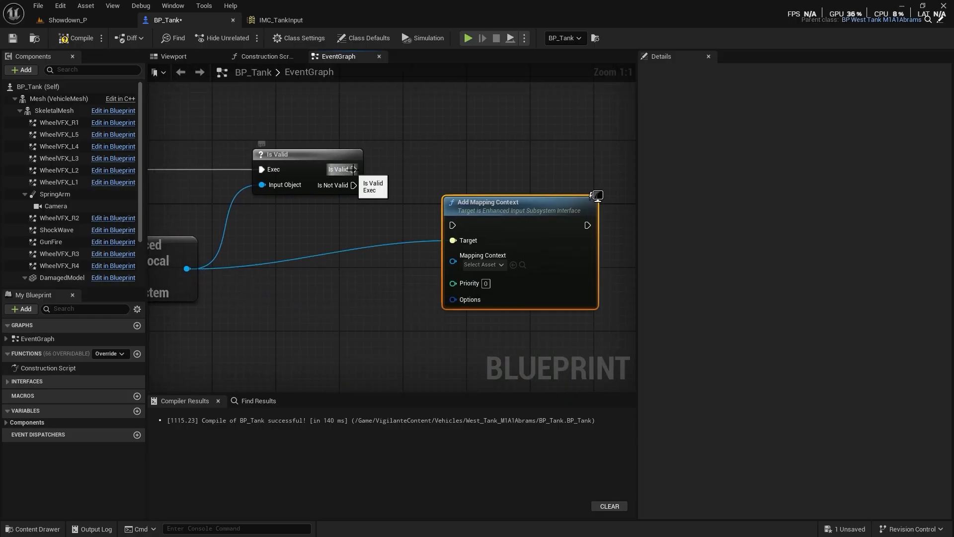
drag(353, 170, 560, 140)
- Set the Add Mapping Context node's mapping context to IMC_TankInput, and compile and save BP_Tank
click(520, 228)
click(567, 290)
click(77, 38)
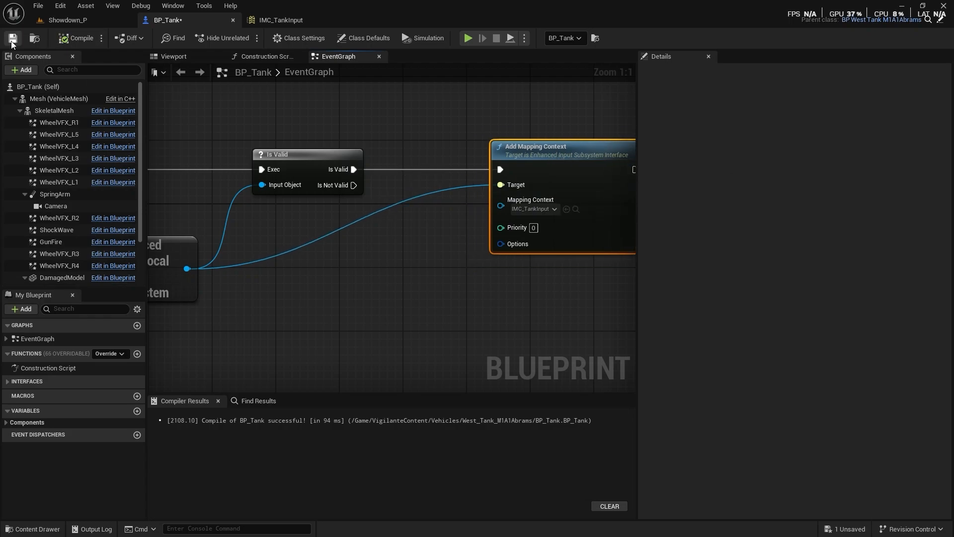
- Bring Add Mapping Context closer to Is Valid and wrap the BeginPlay chain in a comment titled "Adding Mapping Context"
scroll(298, 297, down, 4)
right_drag(422, 213, 149, 237)
right_drag(294, 215, 568, 252)
scroll(513, 241, down, 3)
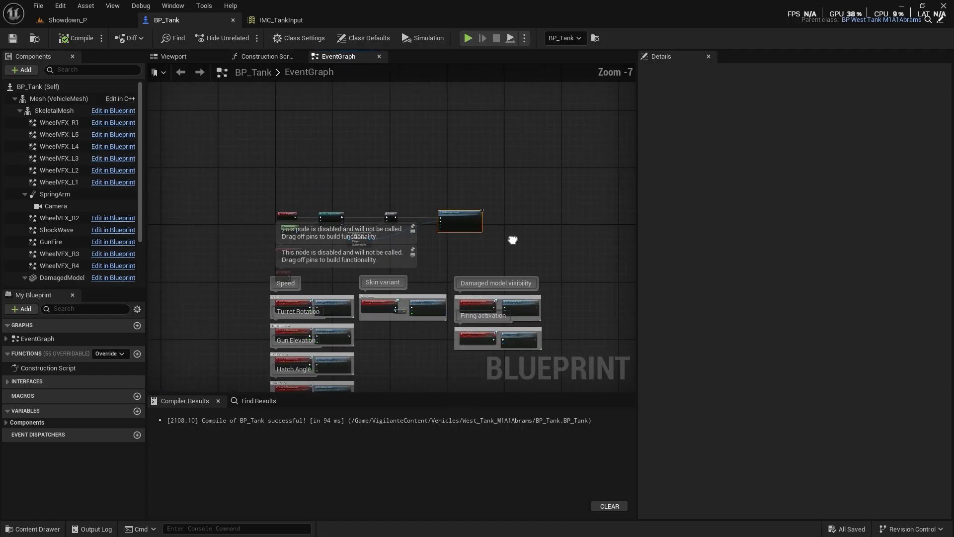
scroll(474, 229, up, 2)
scroll(476, 229, up, 1)
drag(395, 161, 363, 157)
right_drag(430, 188, 549, 212)
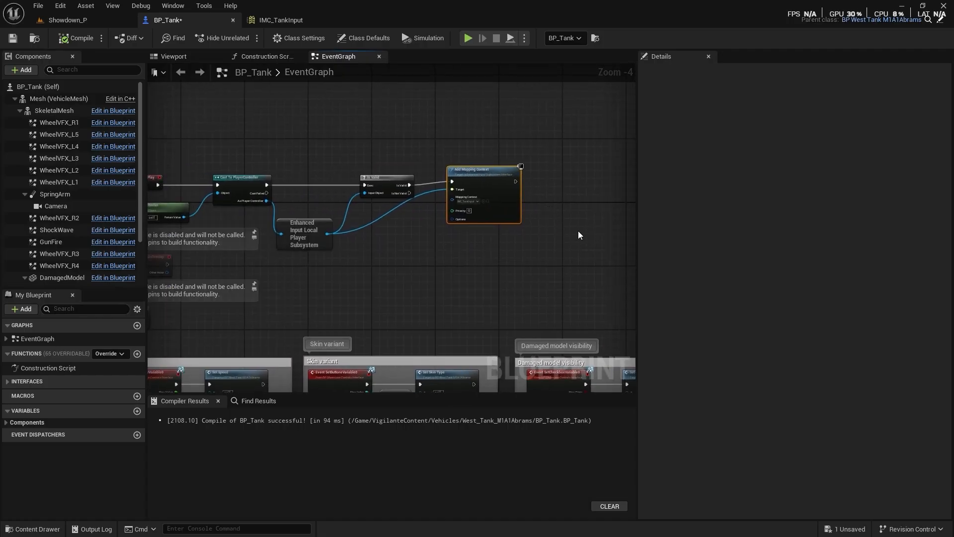
key(c)
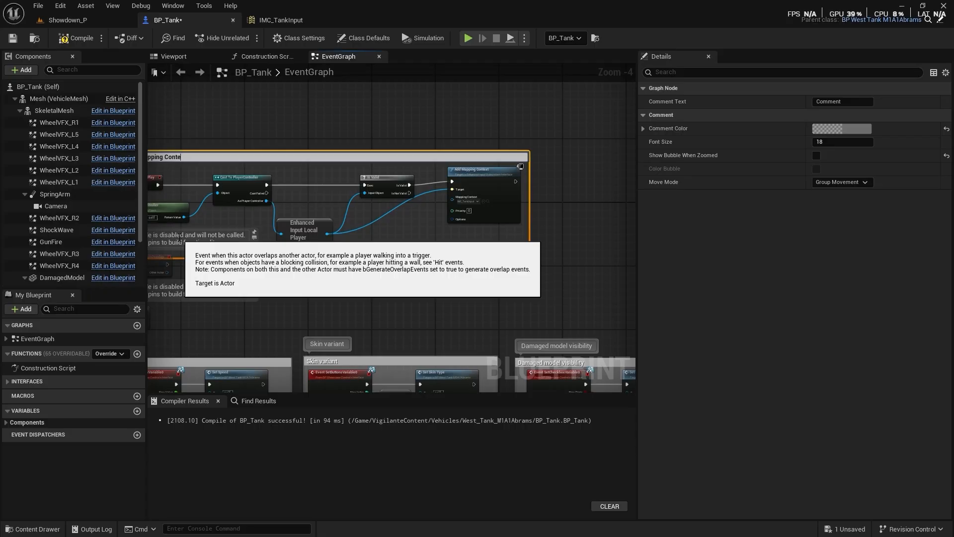
key(Return)
- Move the Adding Mapping Context comment group up, clear of the disabled event nodes, and set its comment color to black
right_drag(223, 138, 386, 157)
drag(386, 157, 388, 106)
right_drag(394, 271, 157, 299)
right_drag(432, 305, 611, 194)
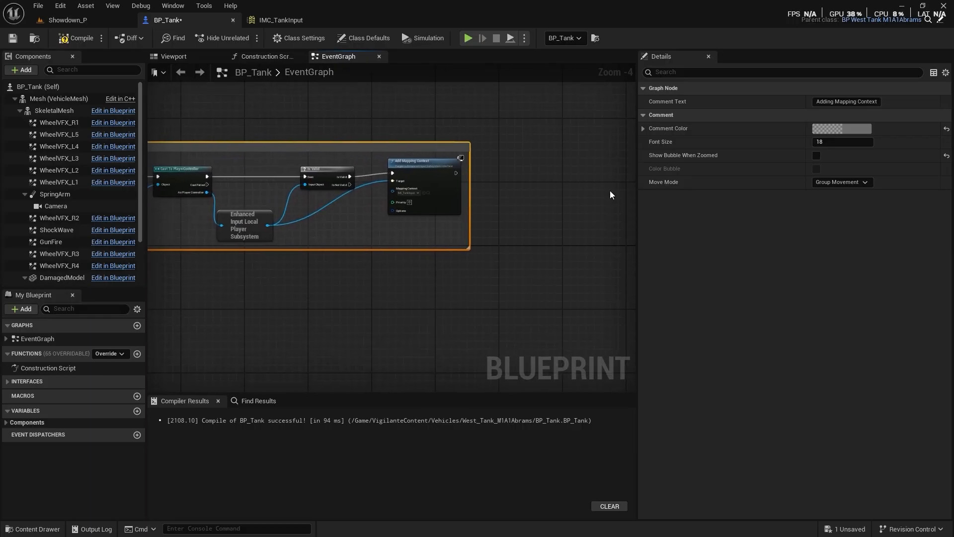
click(859, 130)
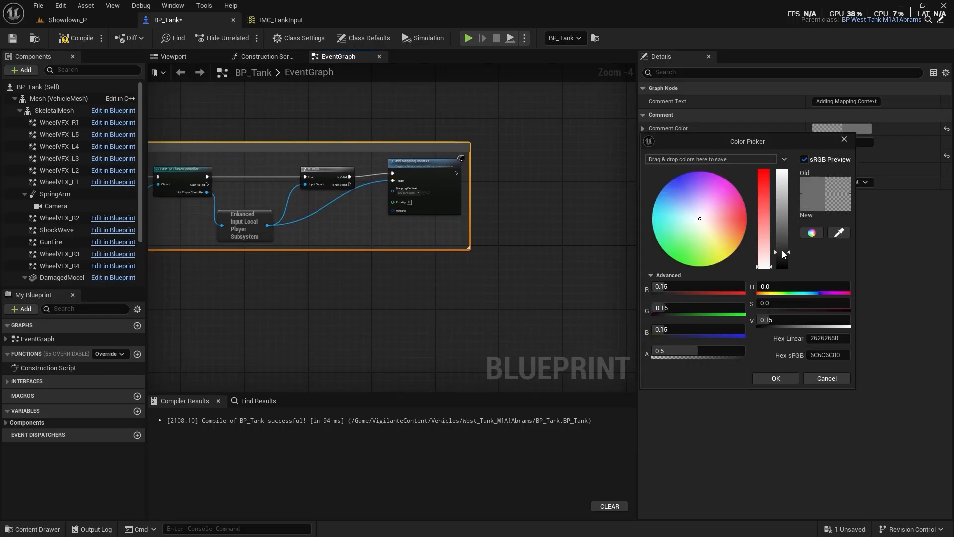
drag(783, 252, 784, 269)
click(784, 382)
- Add an IA_Look enhanced input action event in the empty graph area beyond the Adding Mapping Context comment
right_drag(467, 300, 315, 211)
right_click(317, 202)
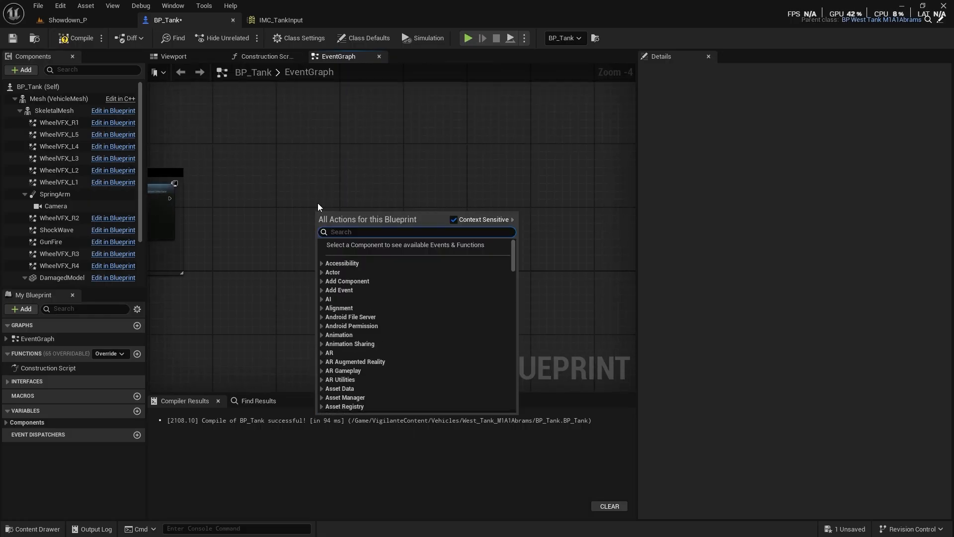
text(IA_Loo)
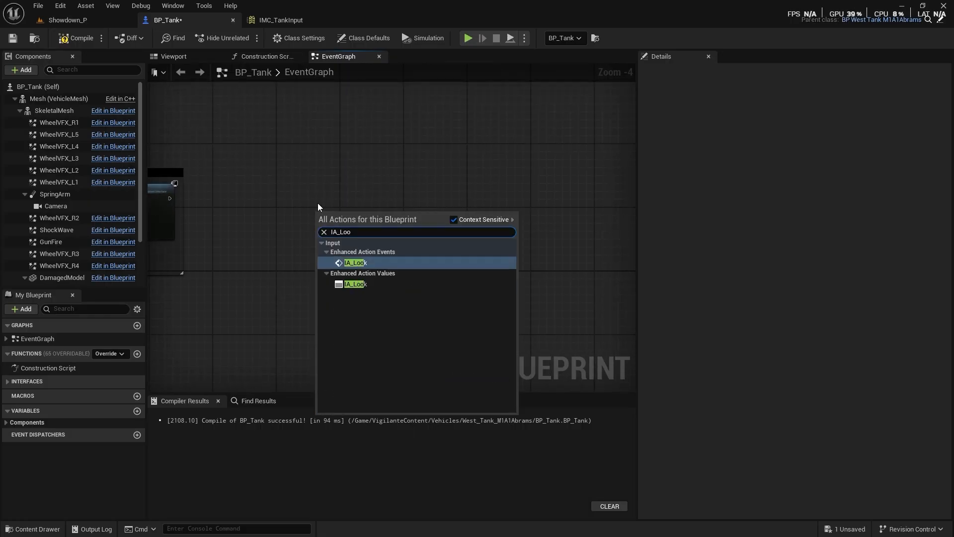
key(Return)
- Split the IA_Look event's Action Value into X and Y and expand the node to show all its outputs
scroll(427, 238, up, 4)
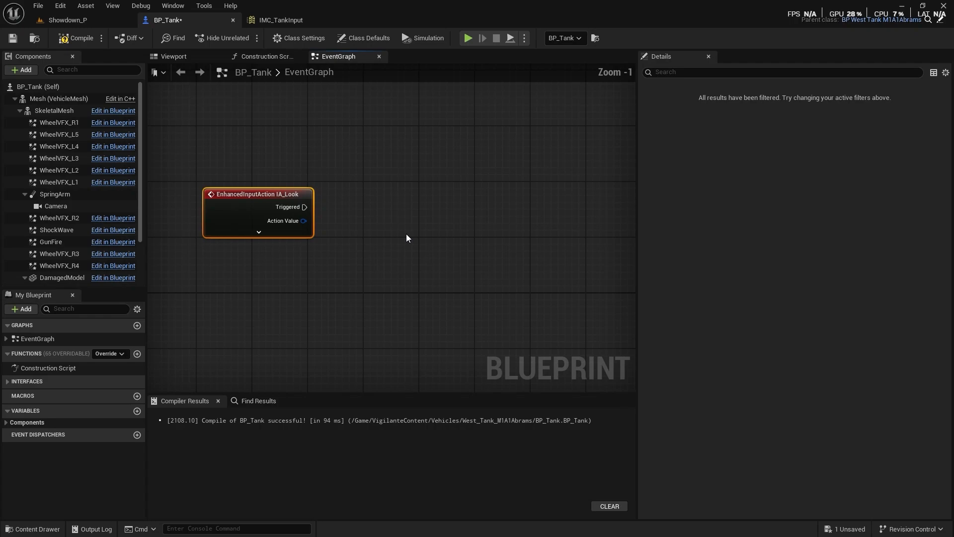
right_click(287, 219)
click(344, 262)
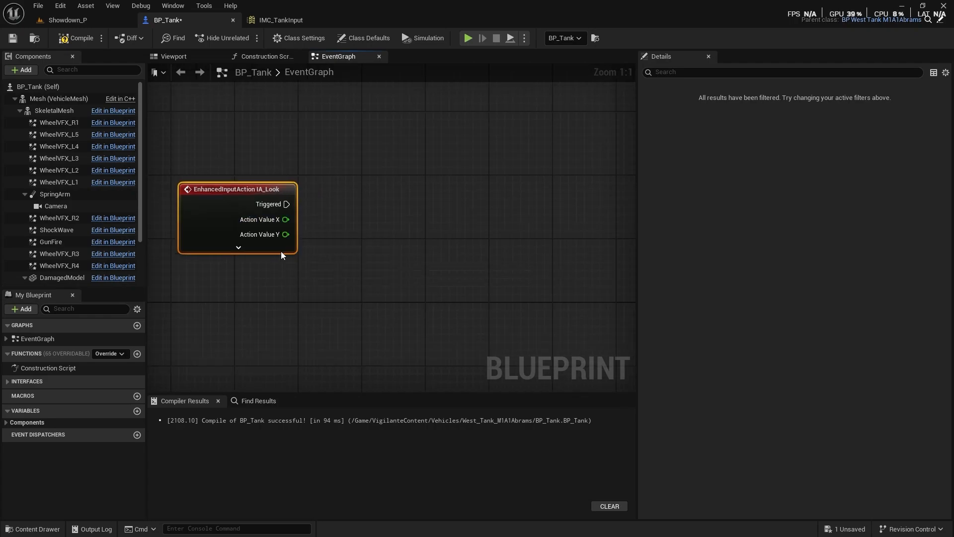
click(246, 257)
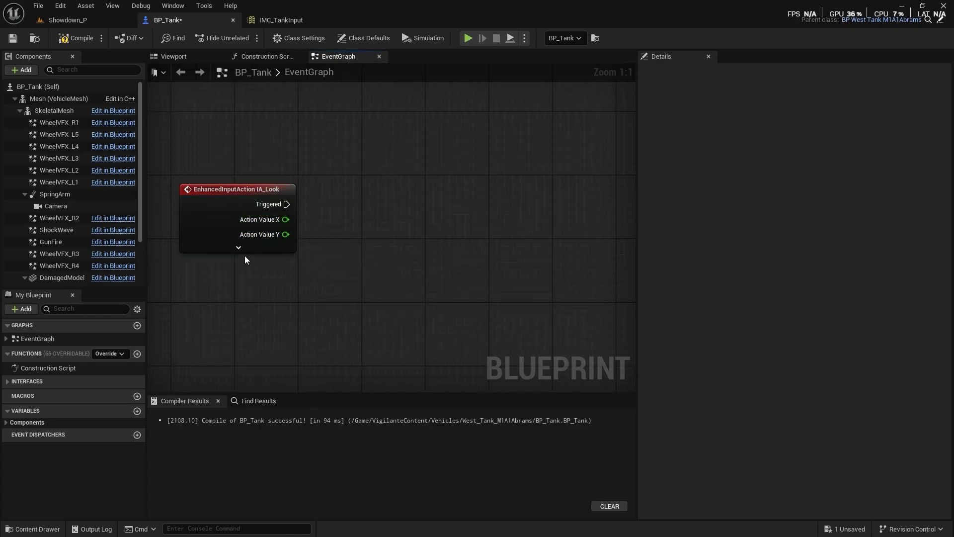
click(240, 248)
- Add an Add Controller Pitch Input node run from IA_Look's Triggered output, with Action Value Y feeding its Val, and align it
drag(287, 204, 360, 205)
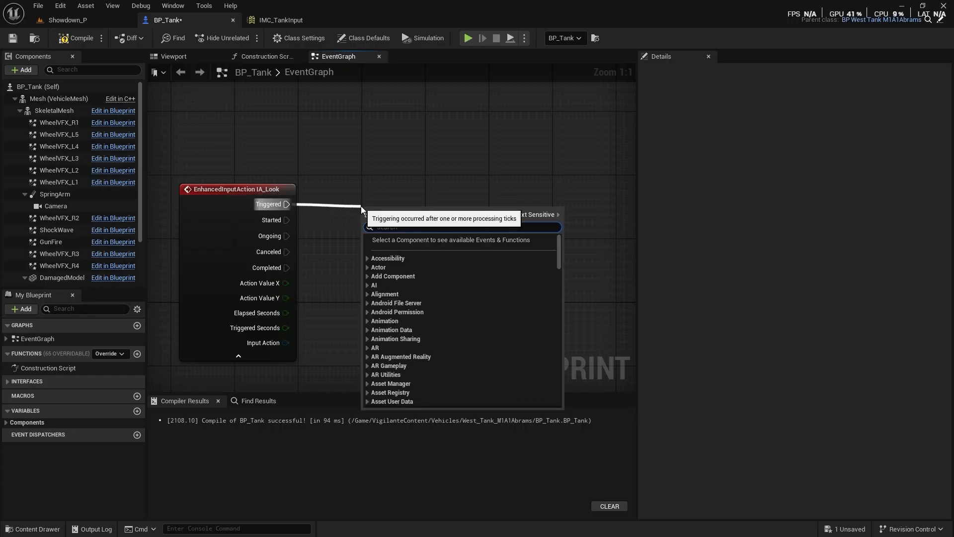
text(add controller)
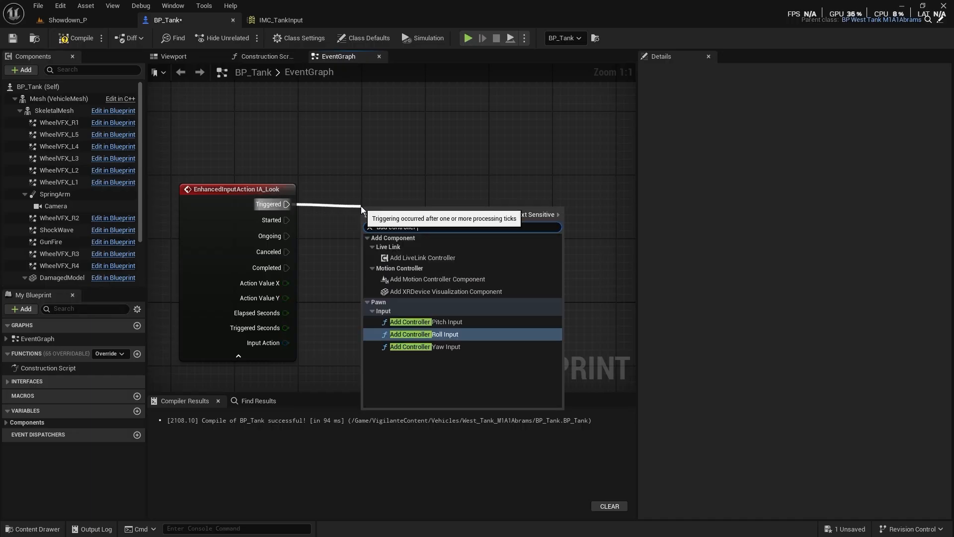
click(445, 321)
drag(408, 223, 431, 215)
drag(286, 298, 365, 274)
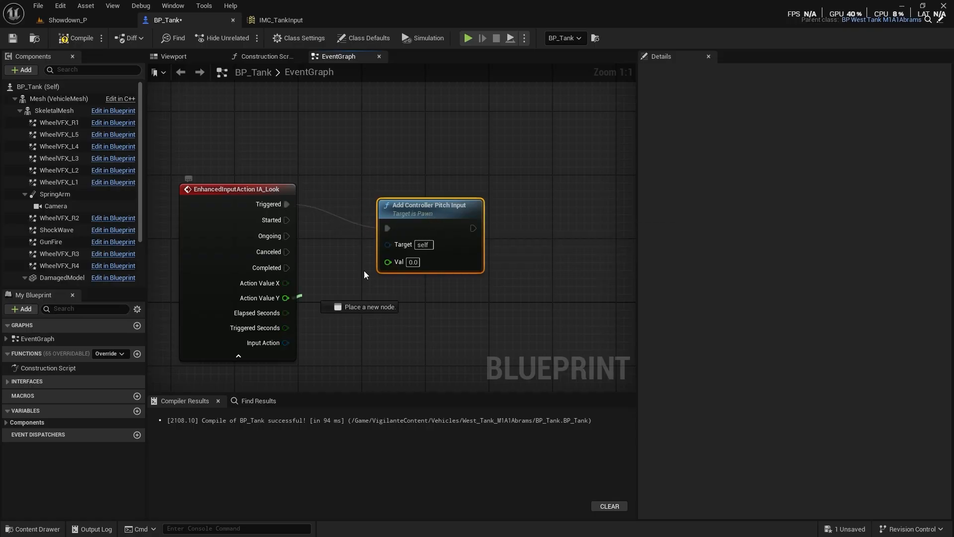
drag(412, 246, 398, 261)
drag(441, 204, 472, 180)
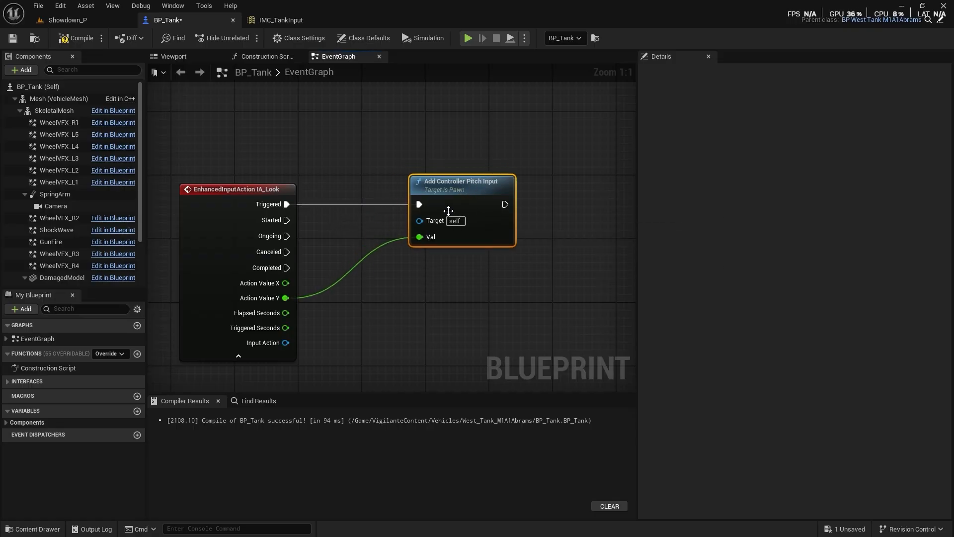
- Chain an Add Controller Yaw Input node after the pitch node with Action Value X feeding its Val, and compile and save
right_drag(484, 234, 383, 248)
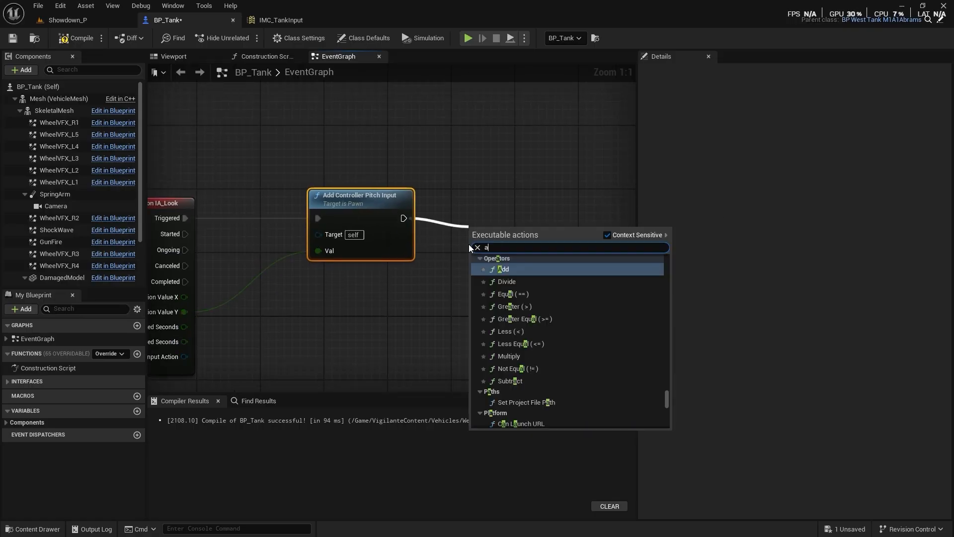
text(add controll)
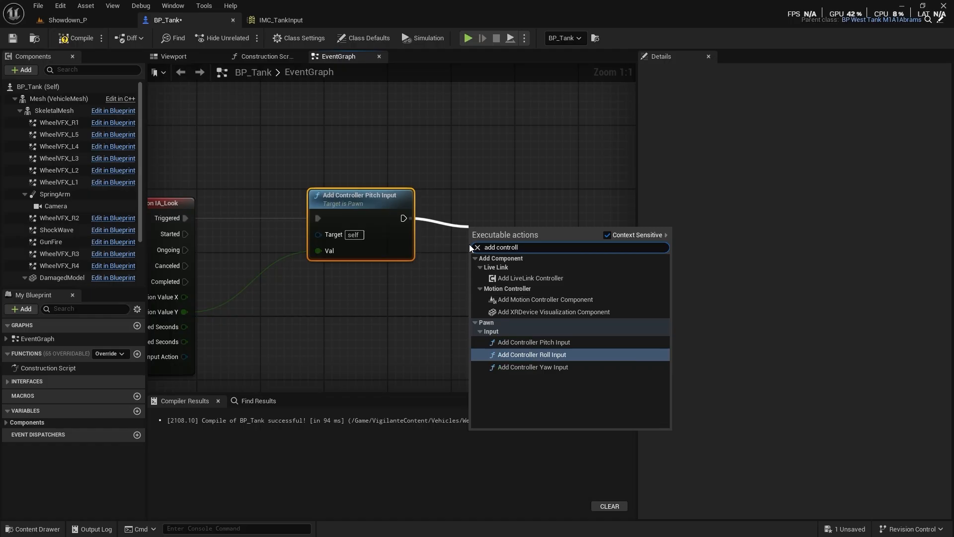
click(555, 366)
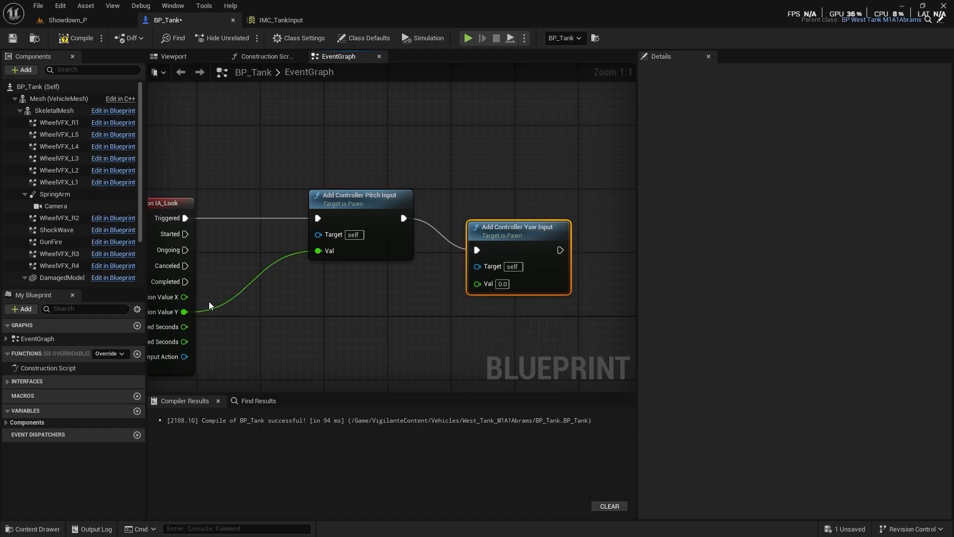
drag(184, 296, 477, 284)
drag(520, 244, 527, 213)
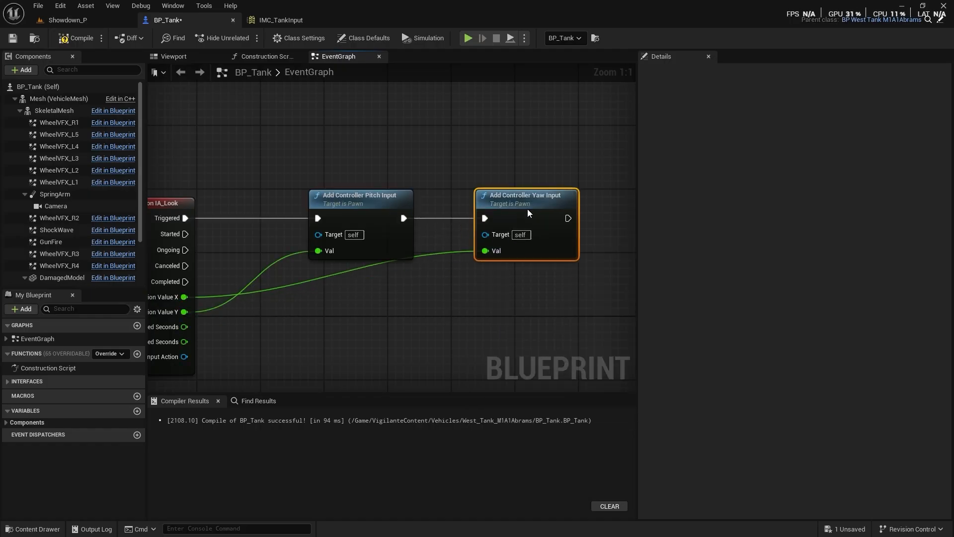
click(77, 37)
click(12, 38)
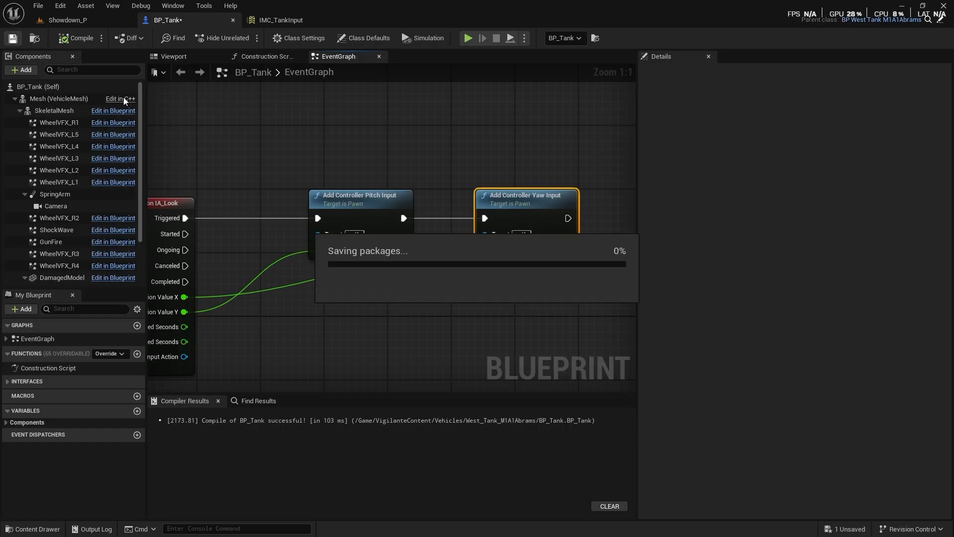
- Connect IA_Look's Started, Ongoing, Canceled and Completed outputs to the Add Controller Pitch Input node as well
right_drag(201, 209, 295, 210)
drag(279, 235, 412, 219)
drag(272, 255, 413, 220)
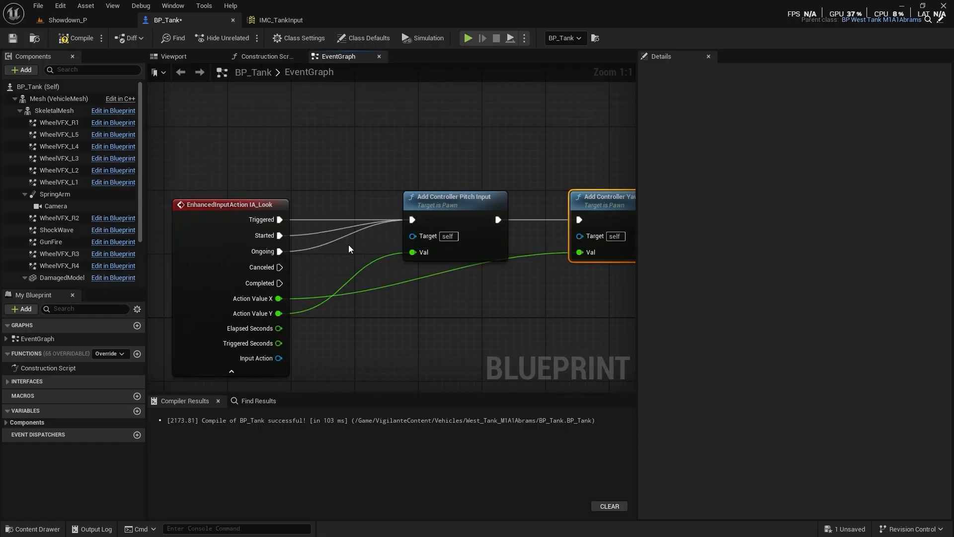
drag(279, 269, 413, 220)
drag(279, 283, 366, 257)
drag(411, 222, 412, 220)
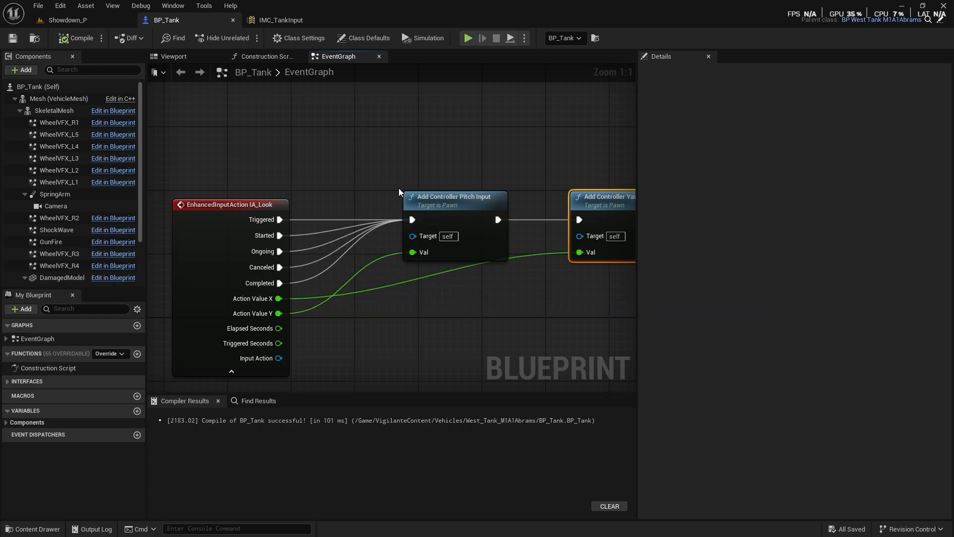
- Play the Showdown_P level to test the tank's camera look input, and stop the session
click(110, 20)
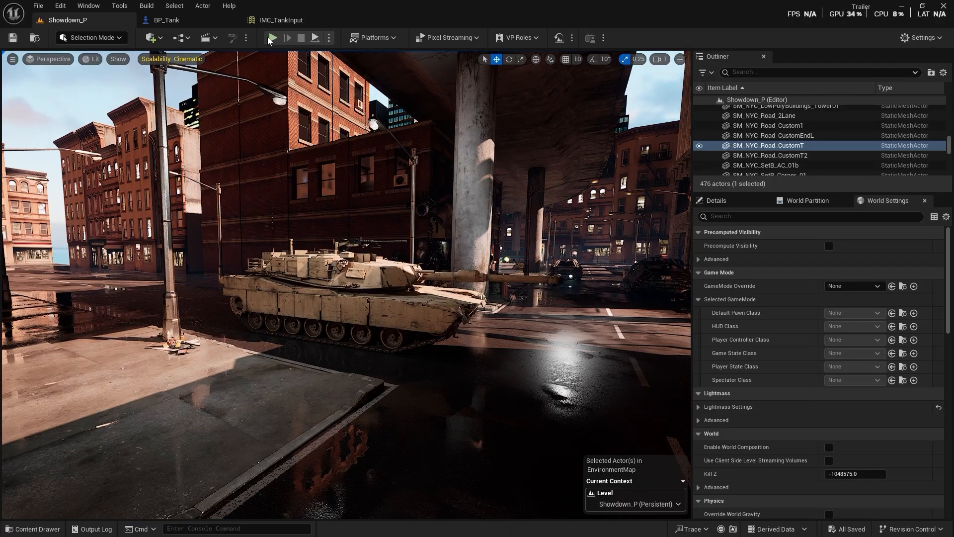
key(alt+p)
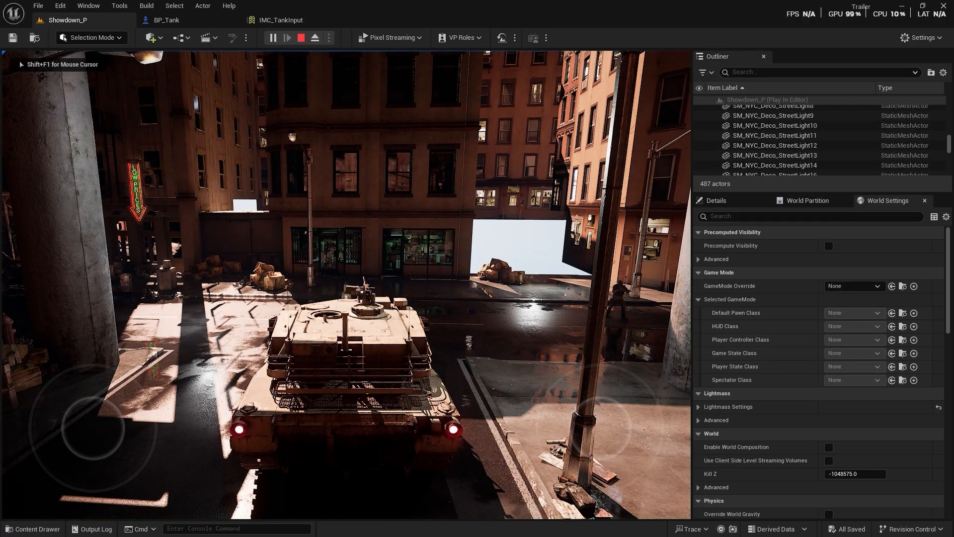
key(Escape)
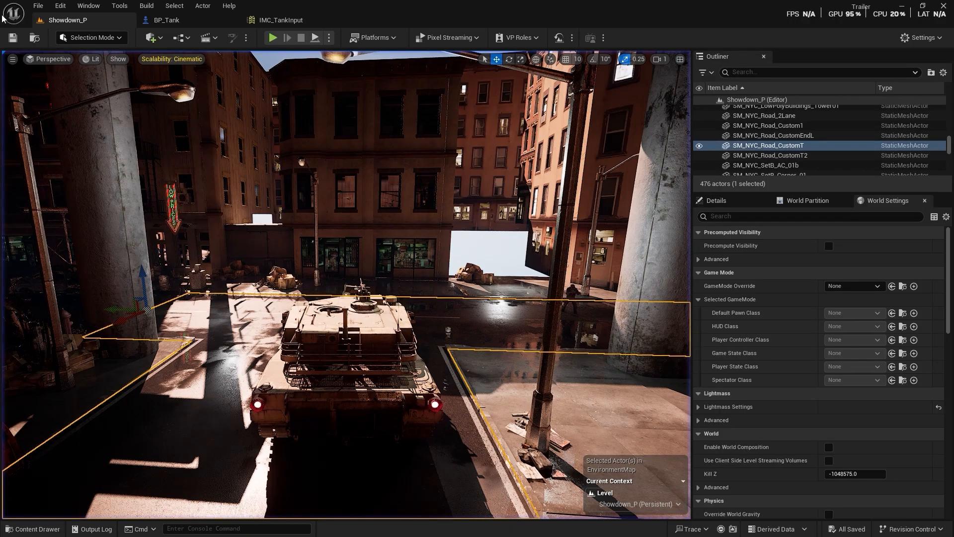
- Enable Use Pawn Control Rotation on BP_Tank's SpringArm component, and compile and save the blueprint
click(181, 19)
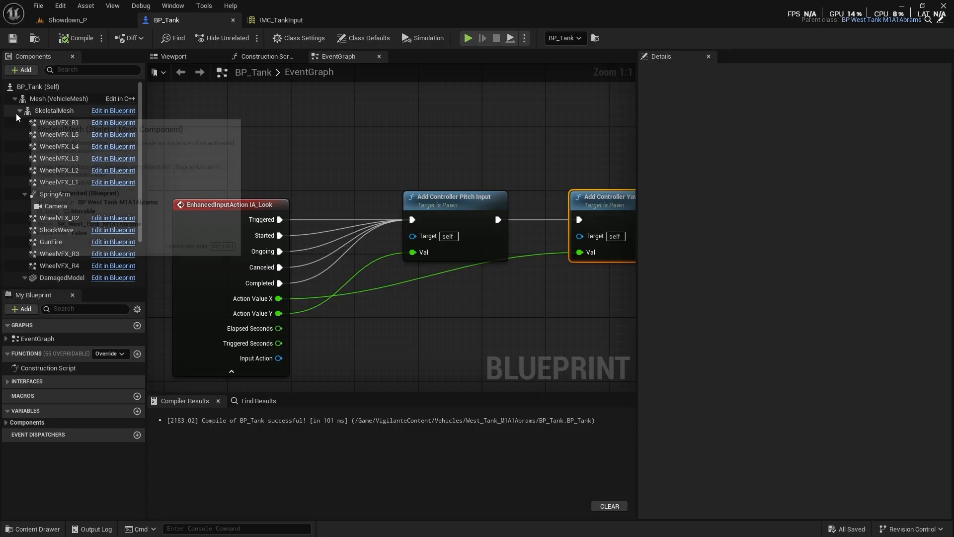
click(62, 196)
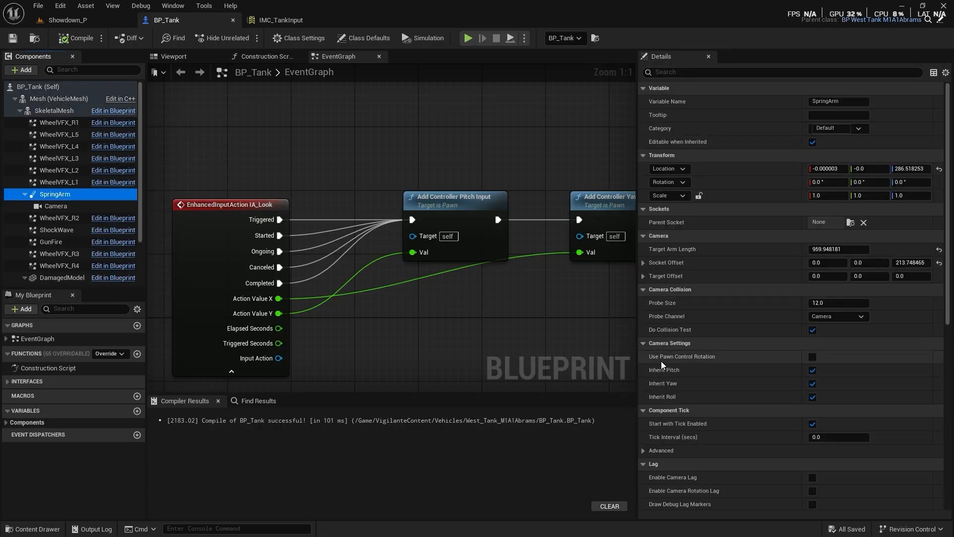
click(812, 357)
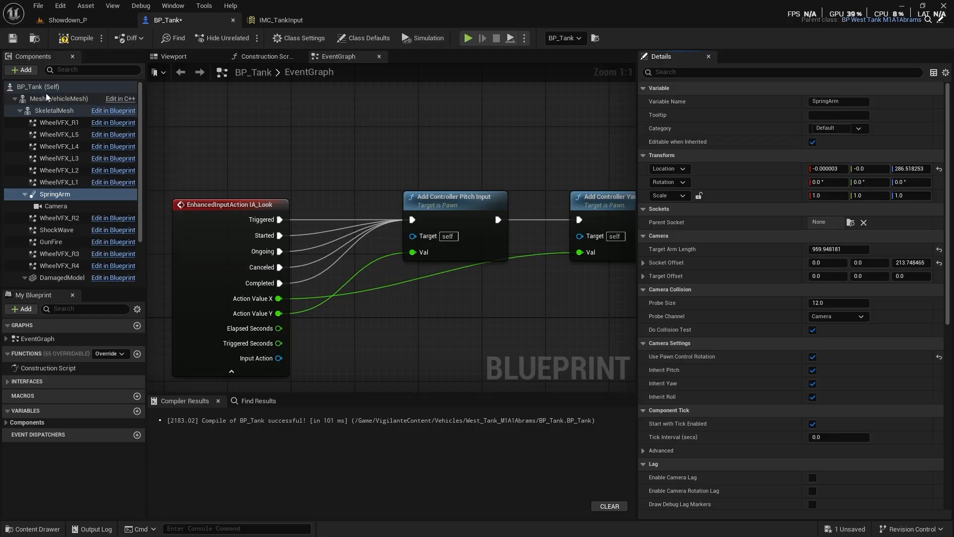
click(77, 39)
click(14, 38)
- Play the Showdown_P level again, look around the tank with the SpringArm camera, and stop the session
click(75, 20)
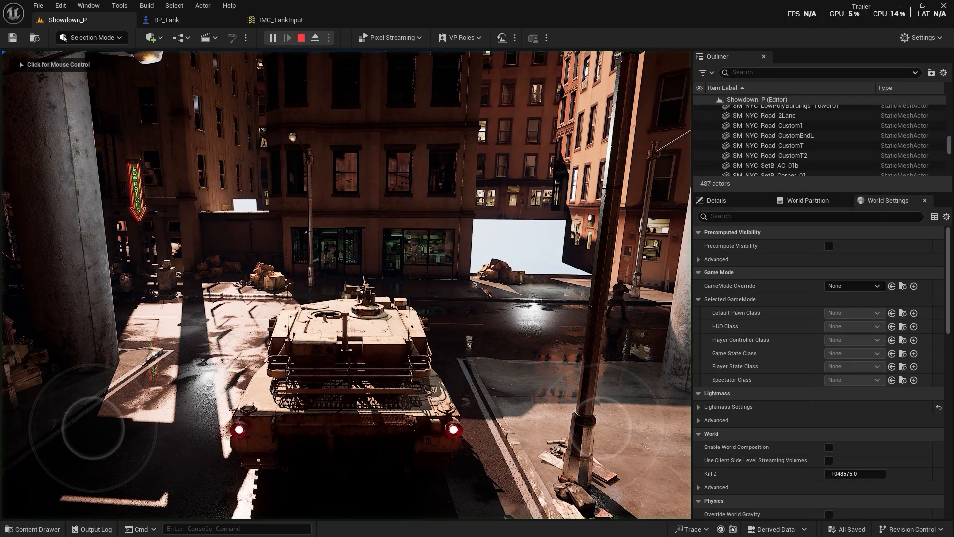
click(280, 95)
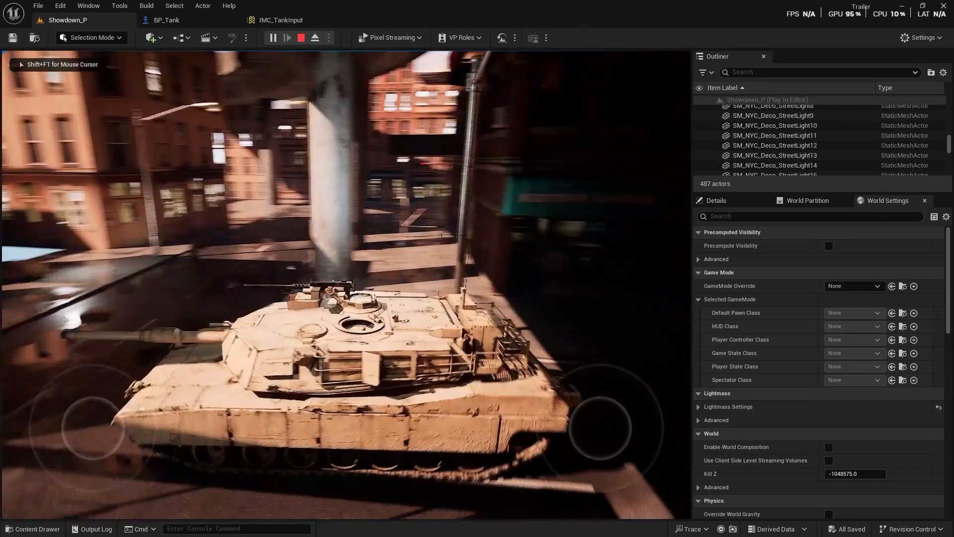
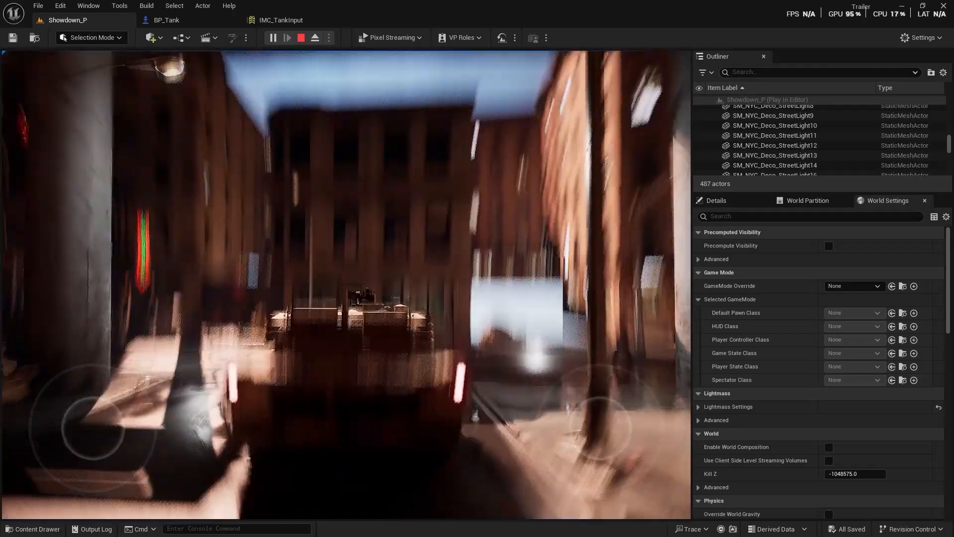
key(Escape)
- Add a Multiply node to BP_Tank's event graph that multiplies IA_Look's Action Value Y by -1.0
click(199, 19)
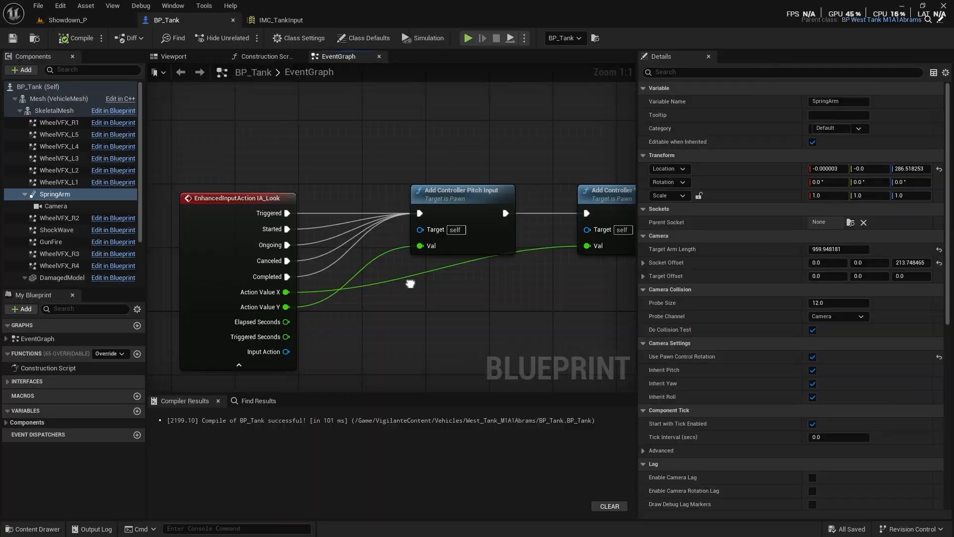
drag(318, 291, 373, 291)
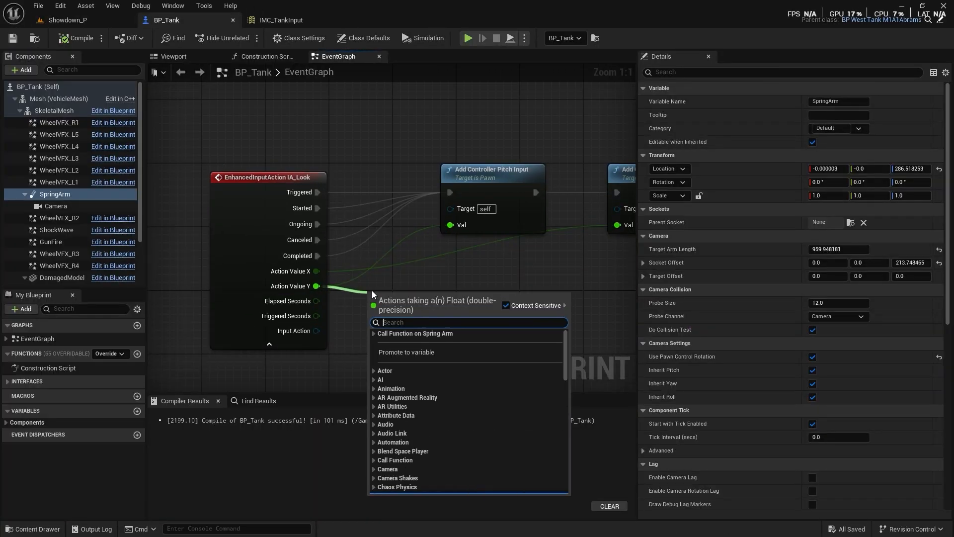
text(*)
key(Return)
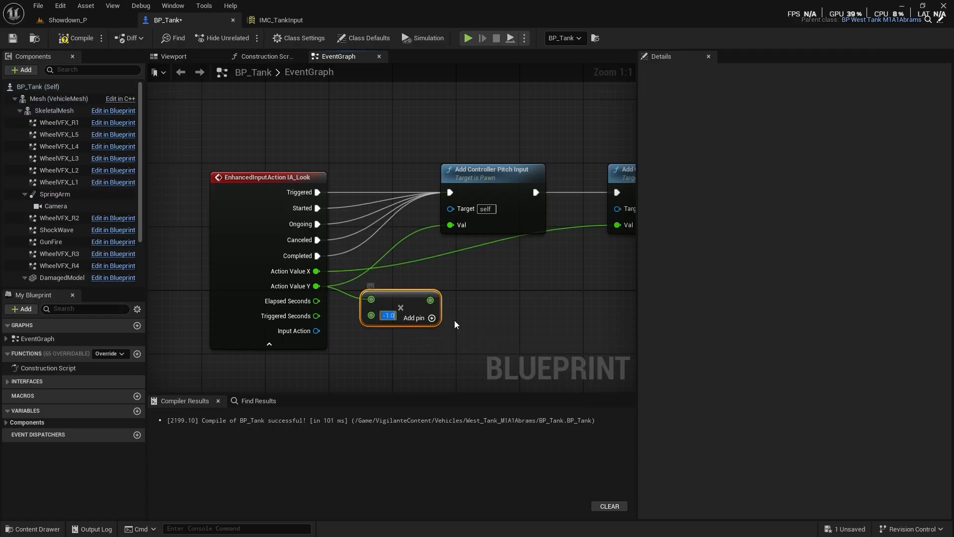
- Connect the Multiply result to Add Controller Pitch Input's Val, and compile and save BP_Tank
drag(431, 300, 450, 226)
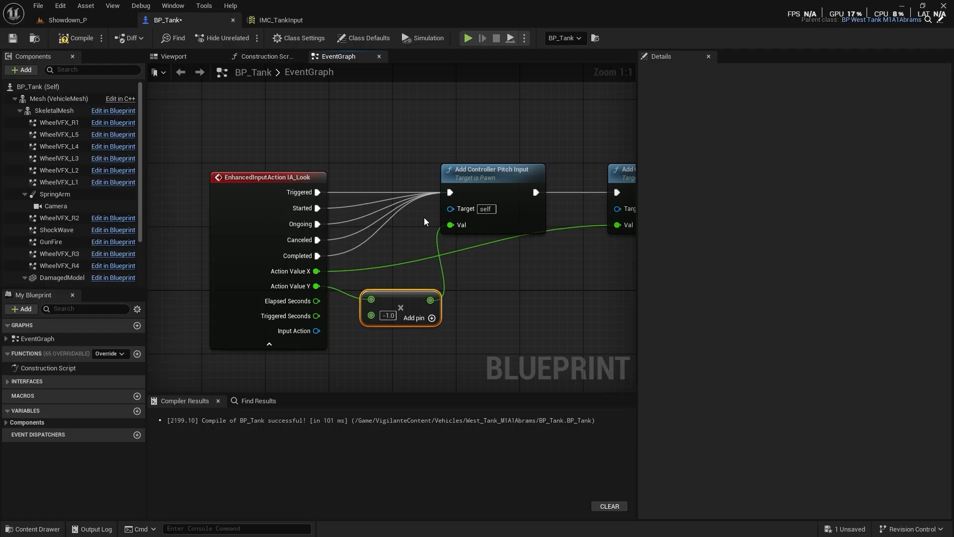
click(82, 38)
click(13, 39)
- Play the Showdown_P level to test the inverted vertical look around the tank, and stop the session
click(87, 20)
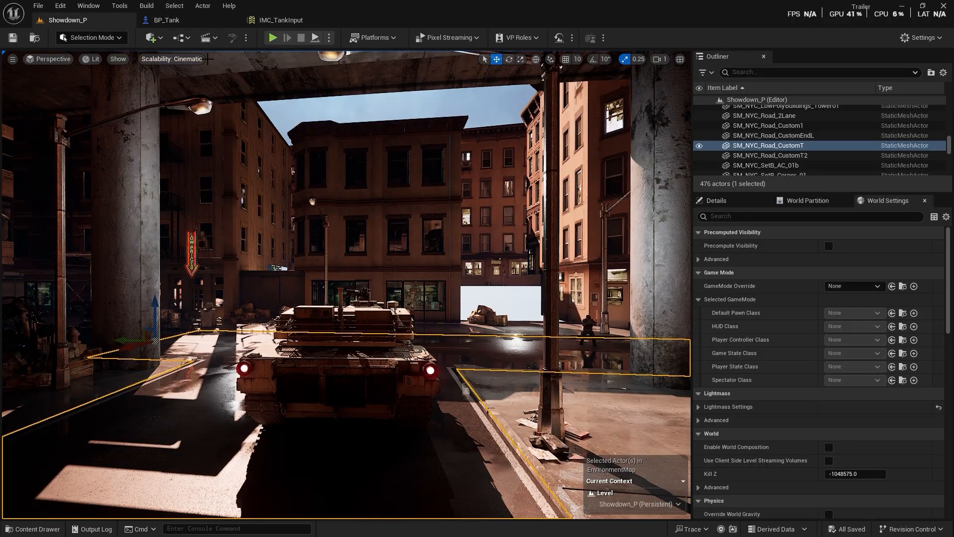
key(alt+p)
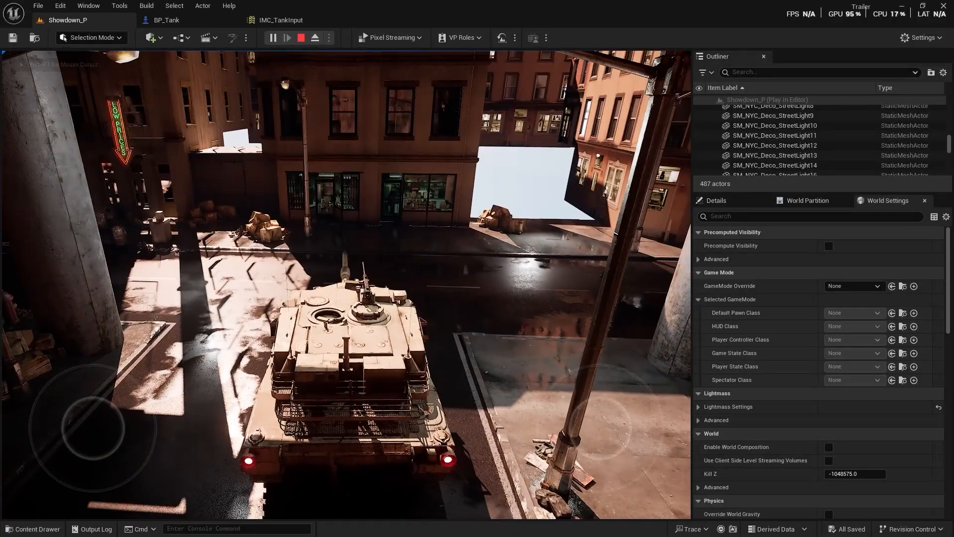
key(Escape)
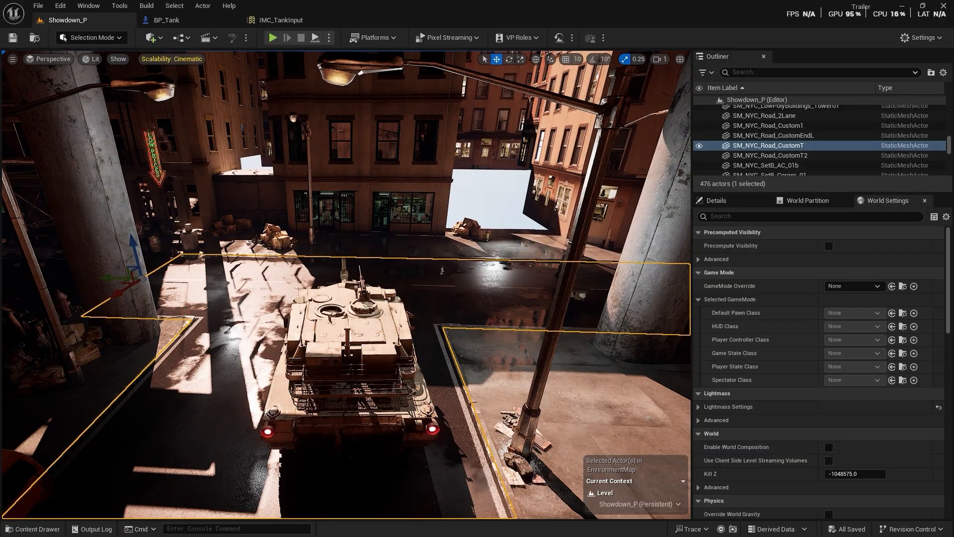
- Collapse the IA_Look event node in BP_Tank's event graph and move the Multiply node closer to the pitch input node
click(187, 22)
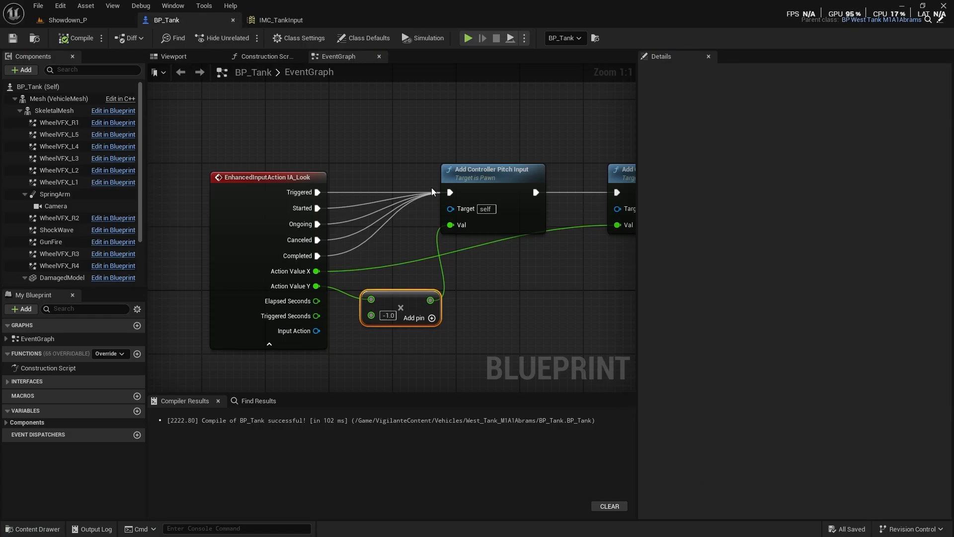
right_drag(542, 284, 539, 186)
scroll(473, 249, down, 1)
click(296, 245)
right_drag(455, 261, 402, 260)
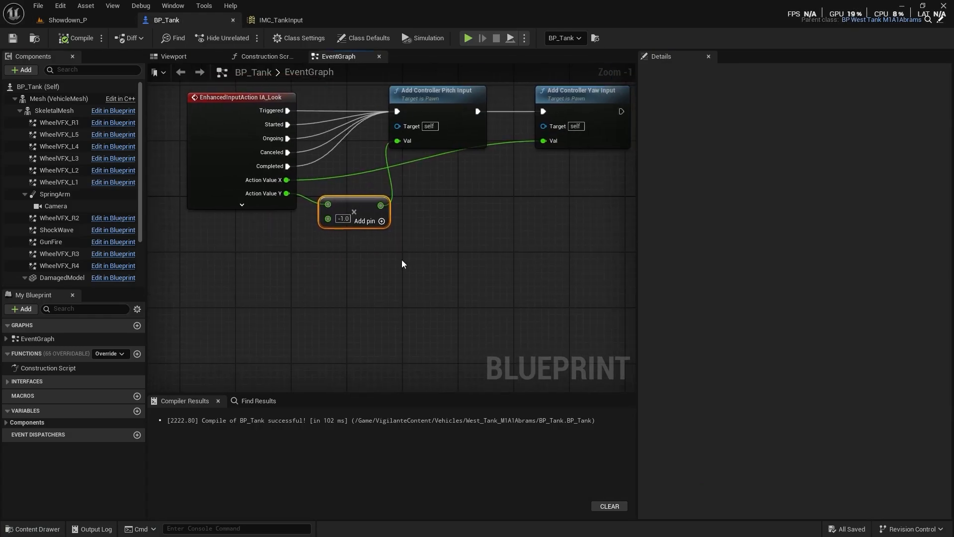
drag(367, 206, 381, 186)
- Add an EnhancedInputAction IA_Move event below the IA_Look nodes and expand it to show all its pins
right_drag(237, 270, 324, 294)
right_click(326, 299)
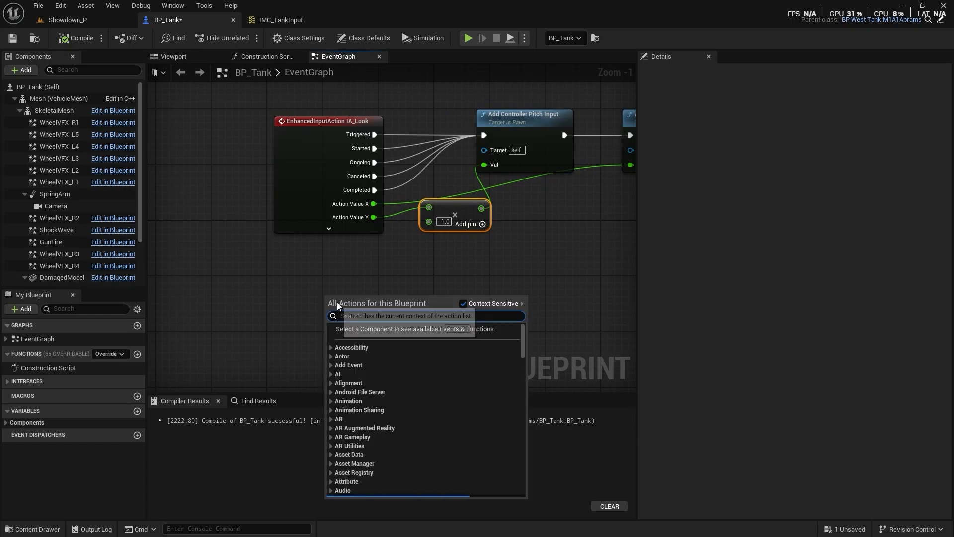
text(IA_)
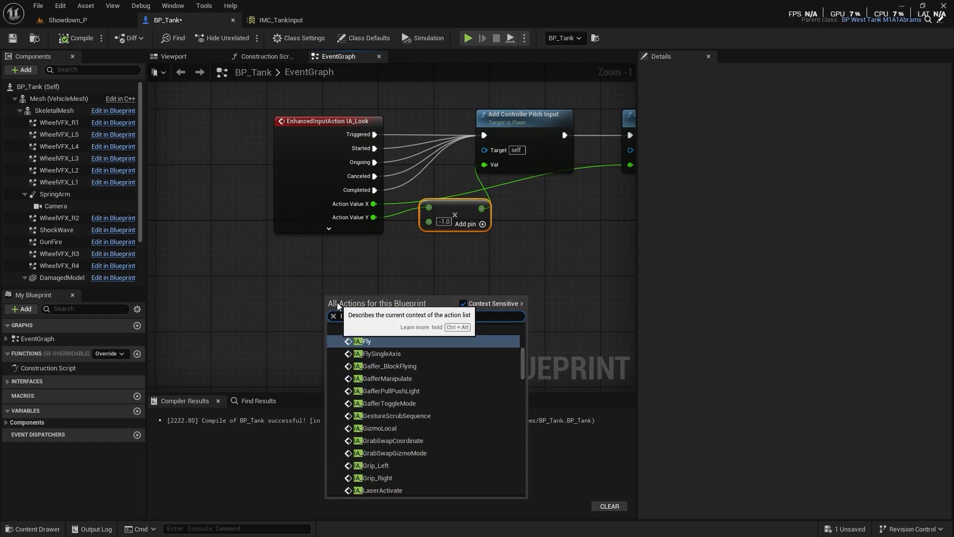
text(Move)
key(Return)
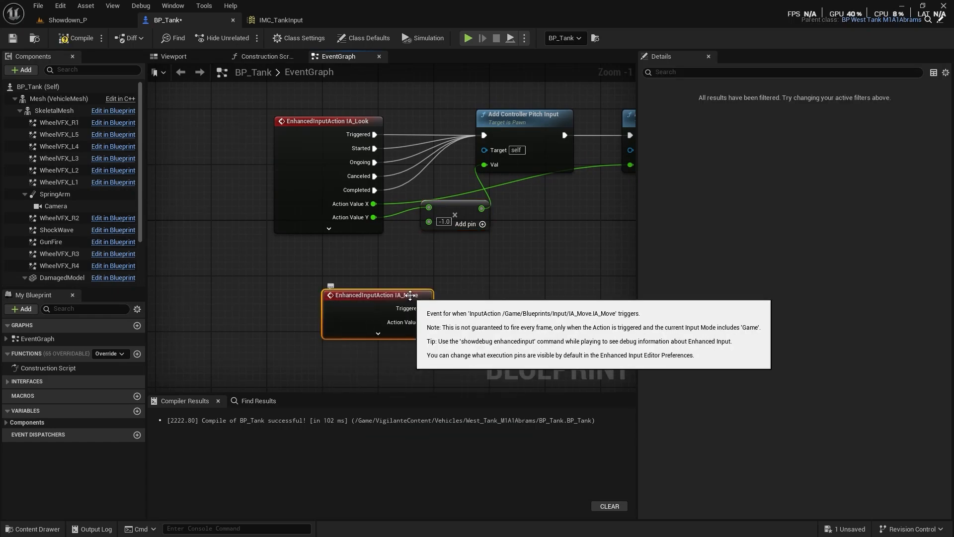
drag(411, 295, 355, 302)
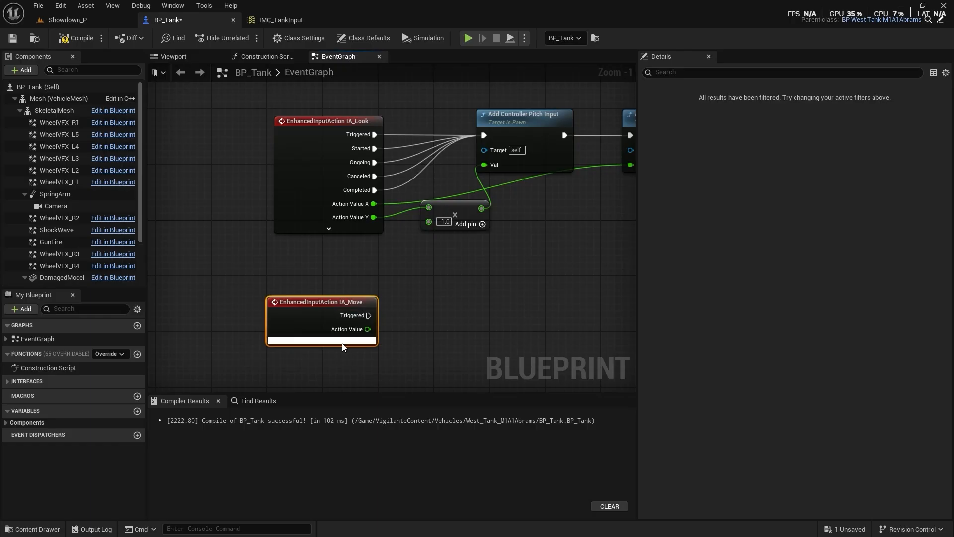
click(342, 341)
- Add a Vehicle Movement Component reference beside IA_Move and create a Set Throttle Input node from it
right_click(417, 263)
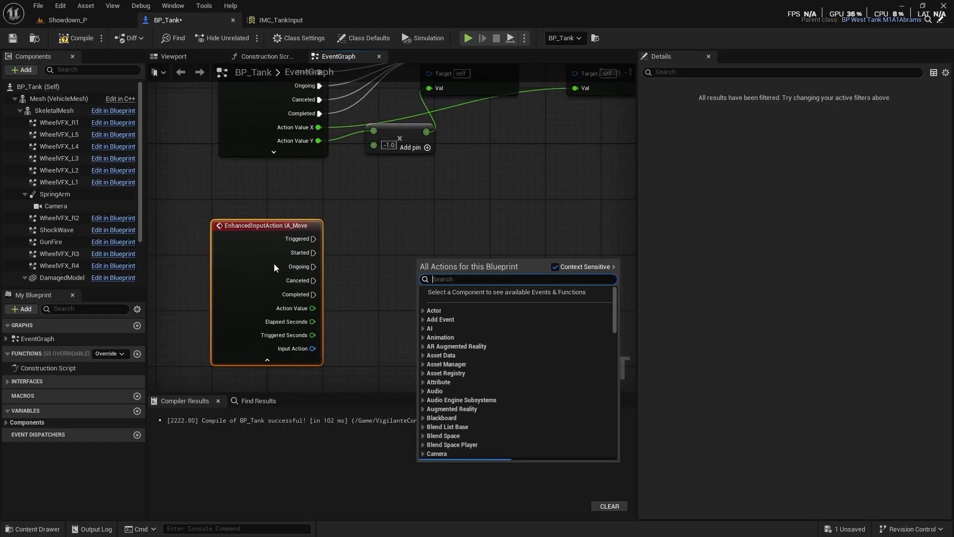
scroll(23, 247, down, 3)
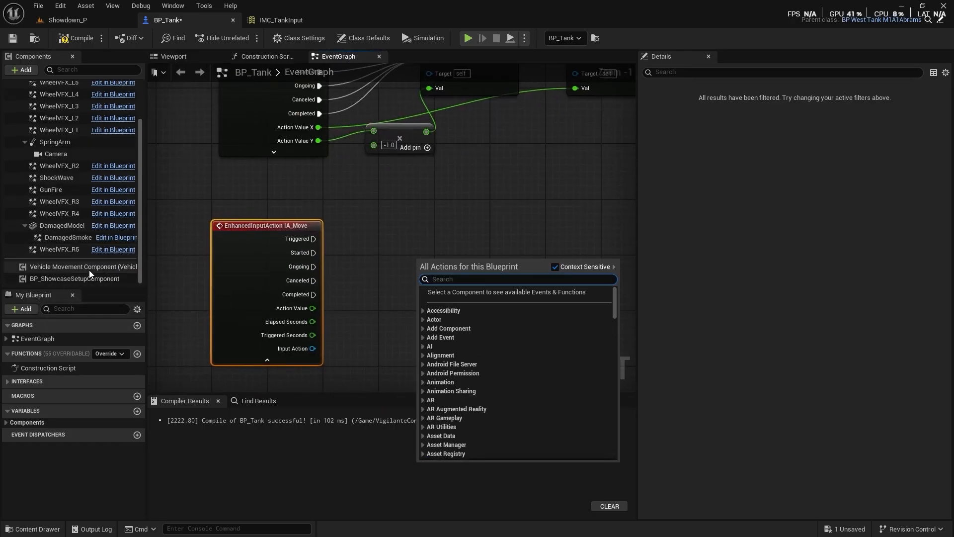
drag(76, 270, 389, 323)
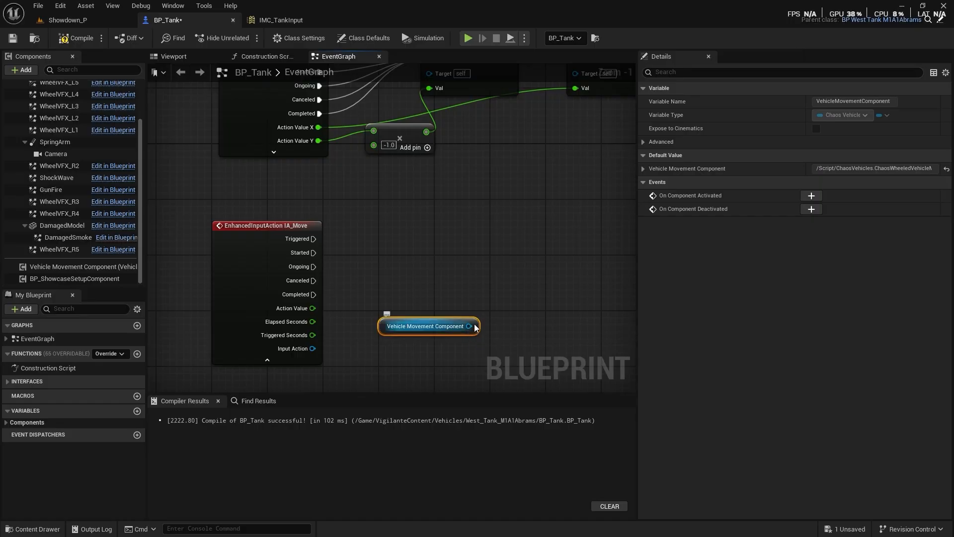
drag(473, 326, 506, 298)
text(thrott)
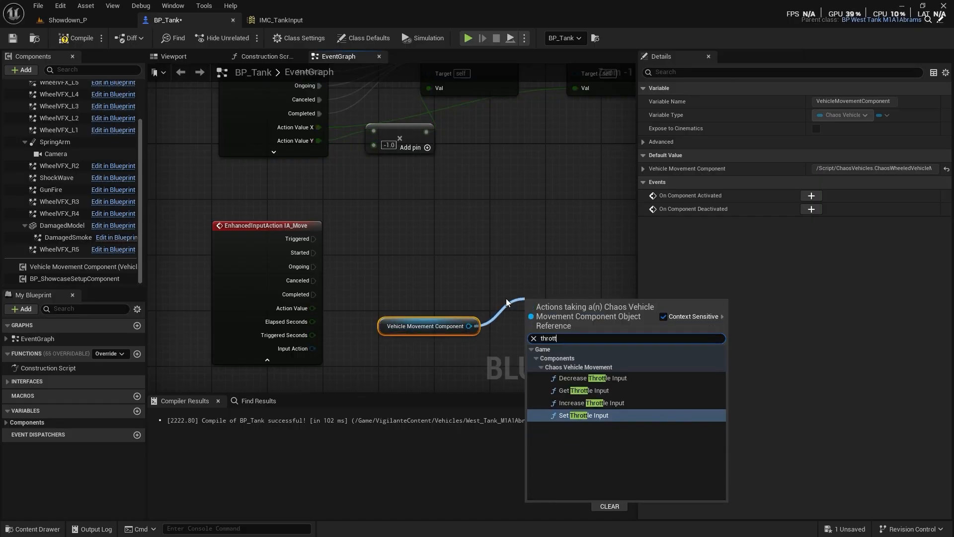
text(le)
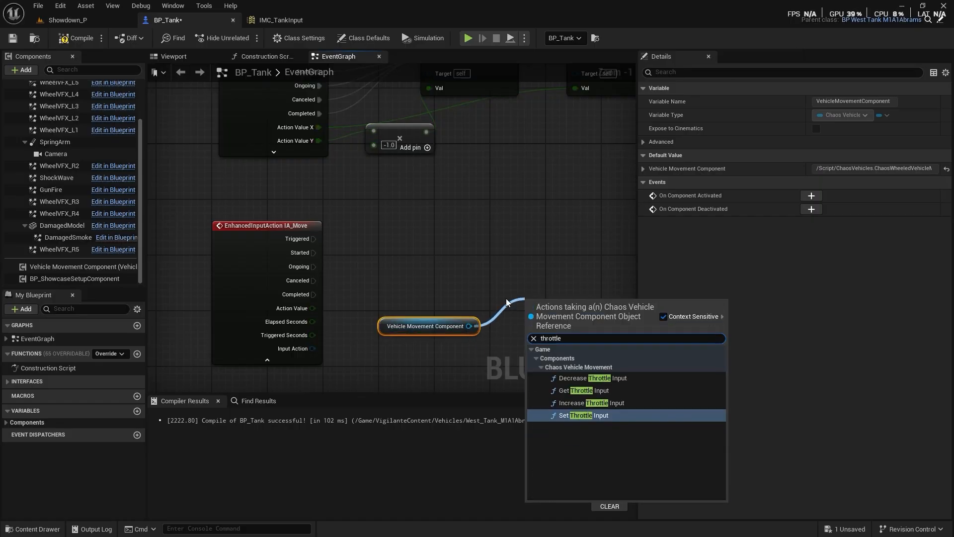
click(592, 414)
drag(567, 324, 554, 266)
- Wire IA_Move's Triggered, Started, Ongoing, Canceled and Completed outputs into Set Throttle Input, and its Action Value into Throttle
drag(314, 238, 520, 268)
drag(312, 308, 350, 317)
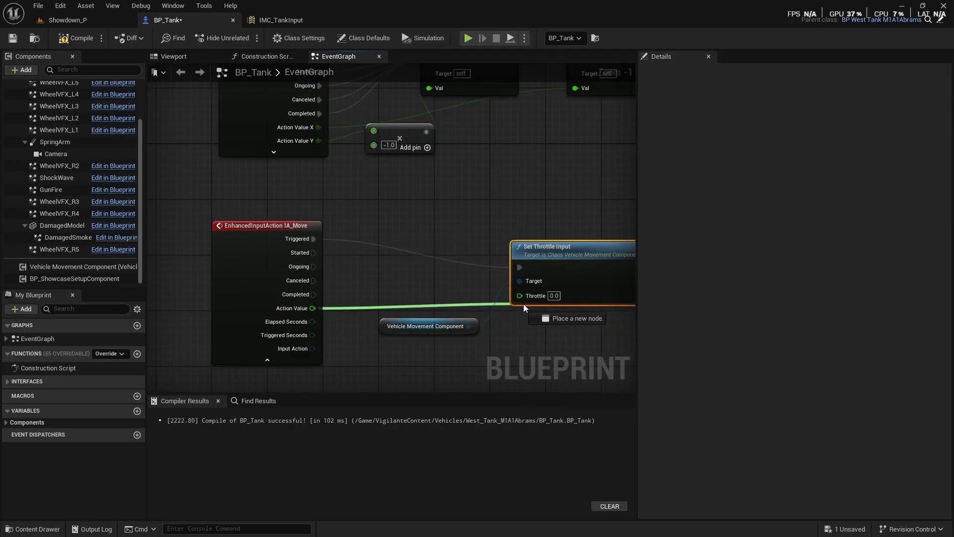
drag(523, 304, 520, 295)
drag(313, 253, 519, 268)
drag(328, 270, 519, 267)
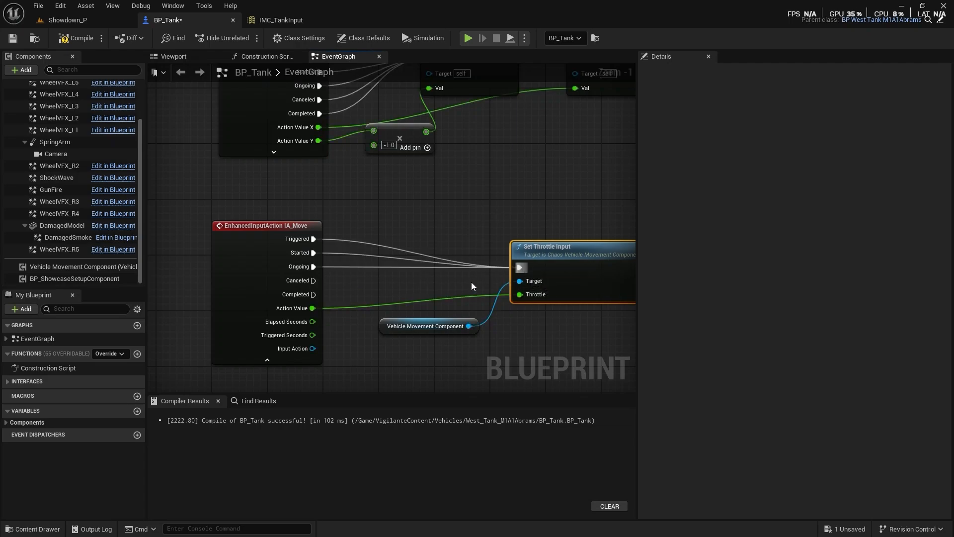
drag(313, 281, 518, 266)
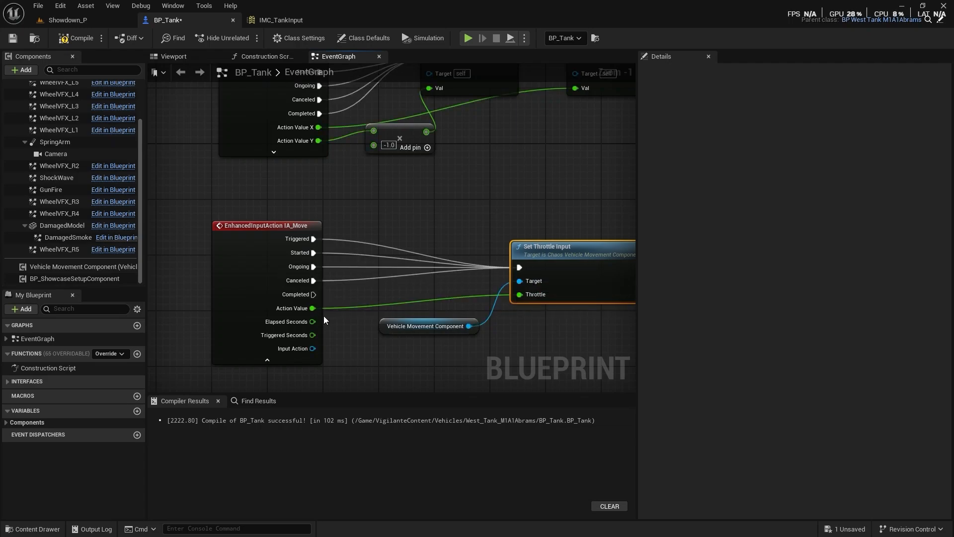
drag(313, 295, 519, 268)
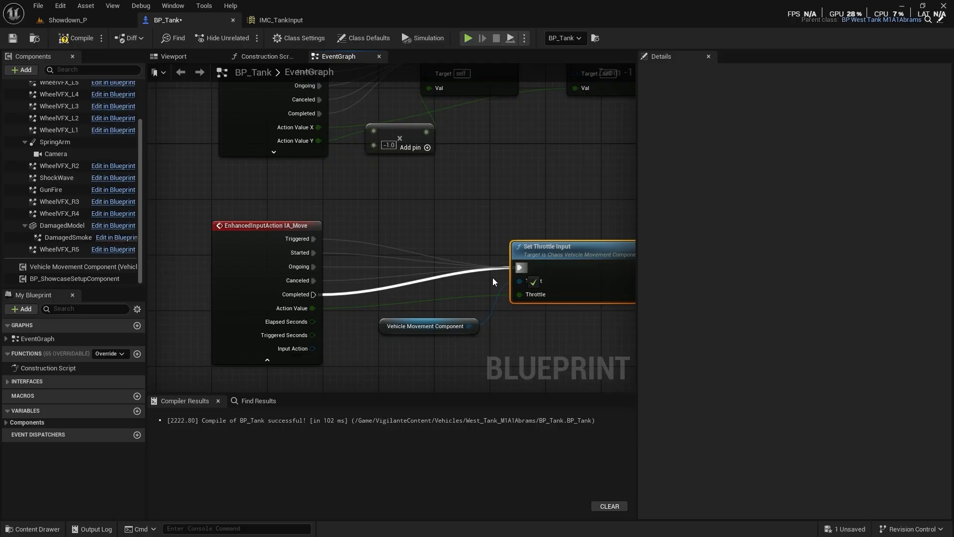
- Collapse the IA_Move node, move the component reference and Set Throttle Input nodes closer to it, and compile and save BP_Tank
click(291, 356)
click(267, 360)
drag(402, 326, 360, 327)
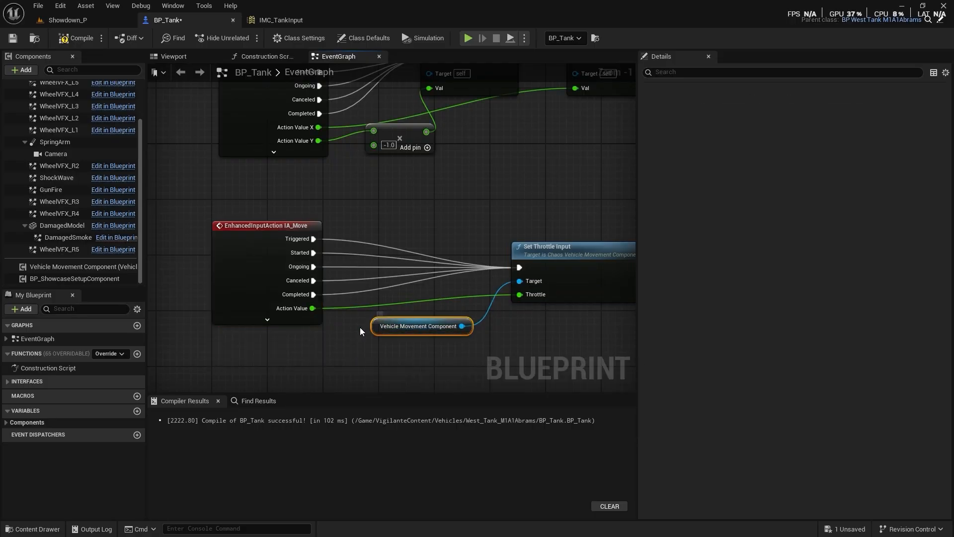
drag(576, 252, 535, 231)
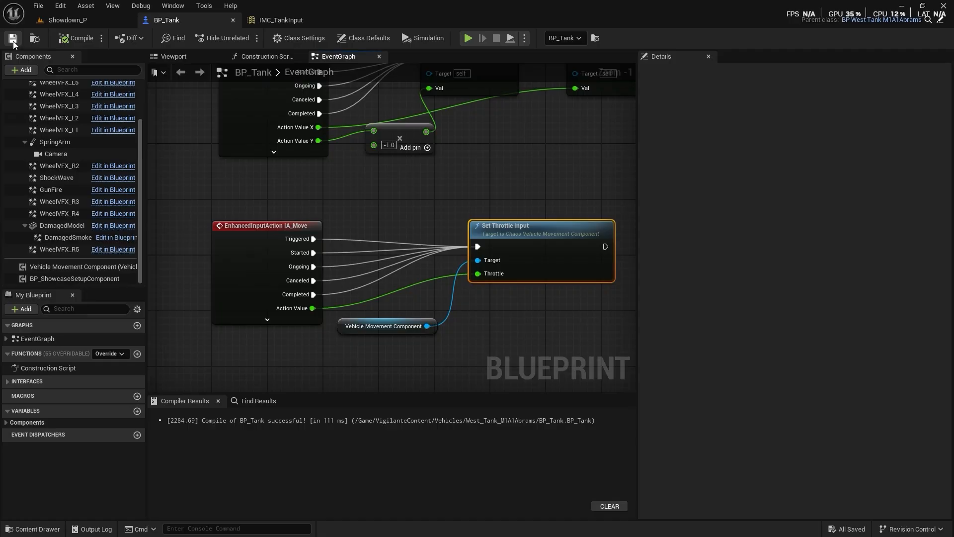
- Play the Showdown_P level to test the tank's throttle input, and stop the session
click(75, 20)
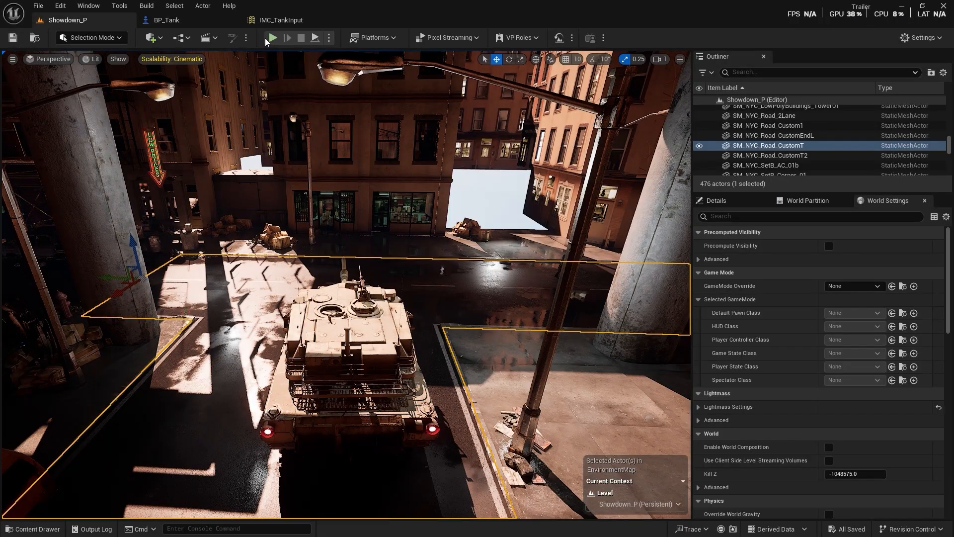
click(404, 264)
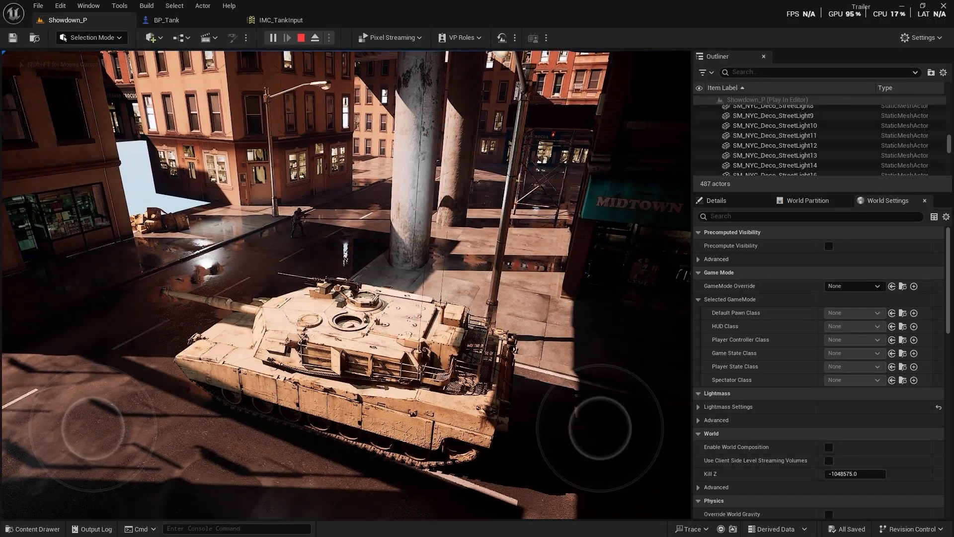
key(Escape)
- Enable Simulate Physics on BP_Tank's SkeletalMesh component, and compile and save the blueprint
click(184, 20)
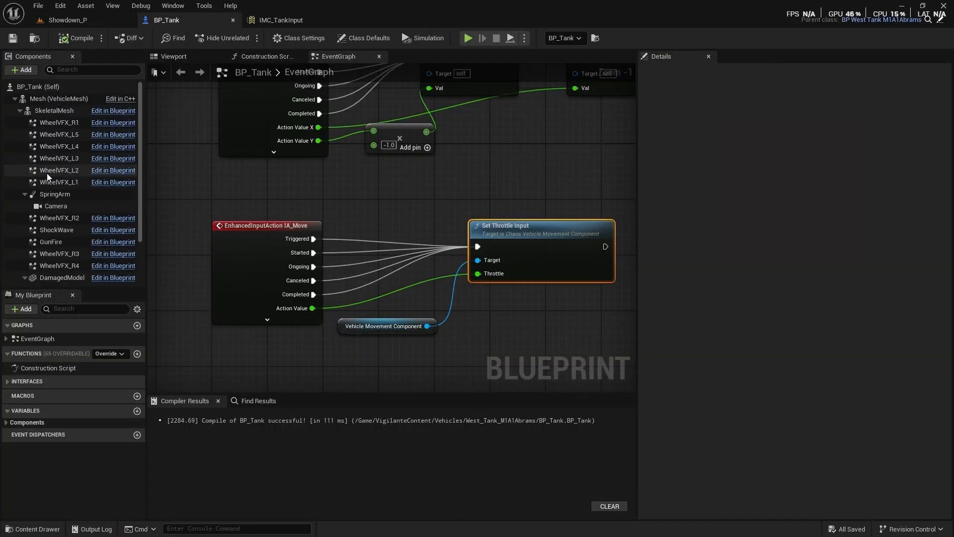
click(49, 100)
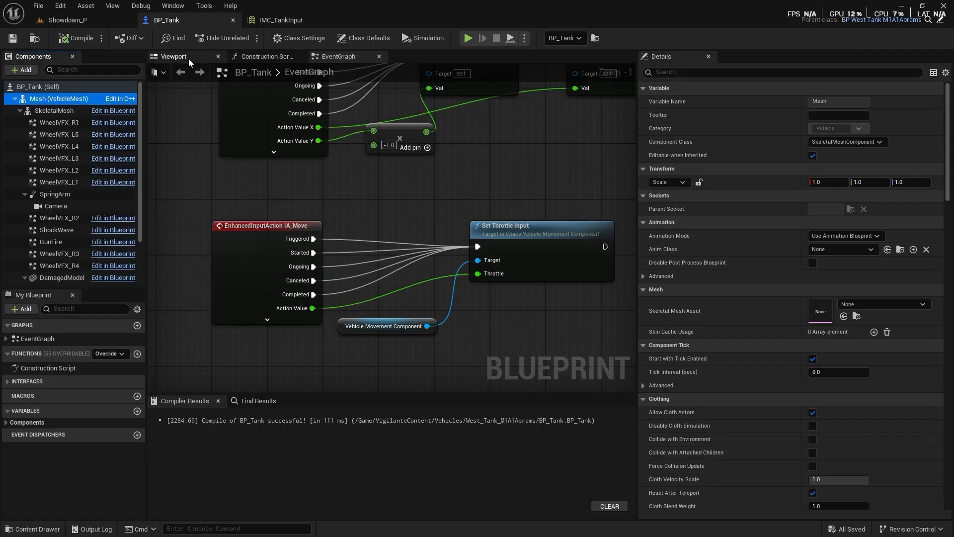
click(189, 58)
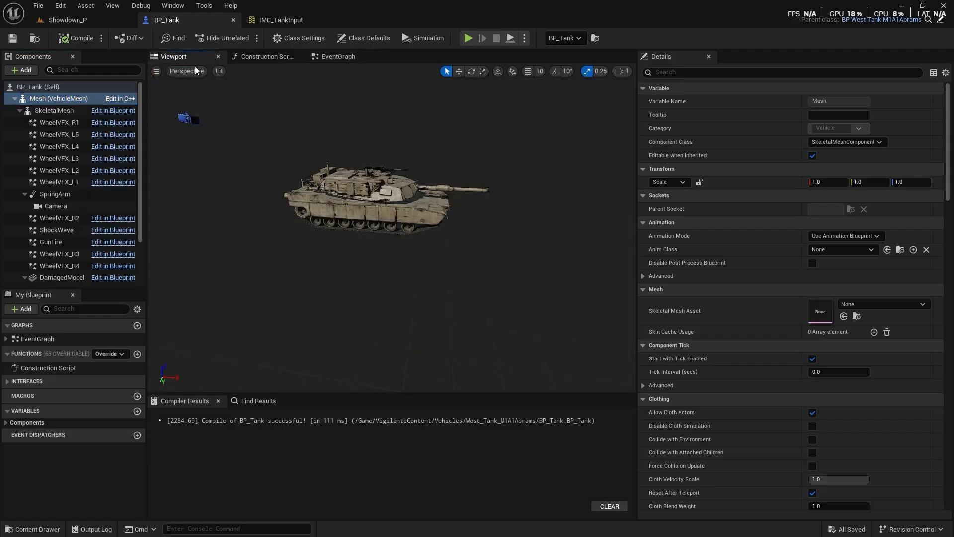
click(64, 112)
scroll(771, 389, down, 5)
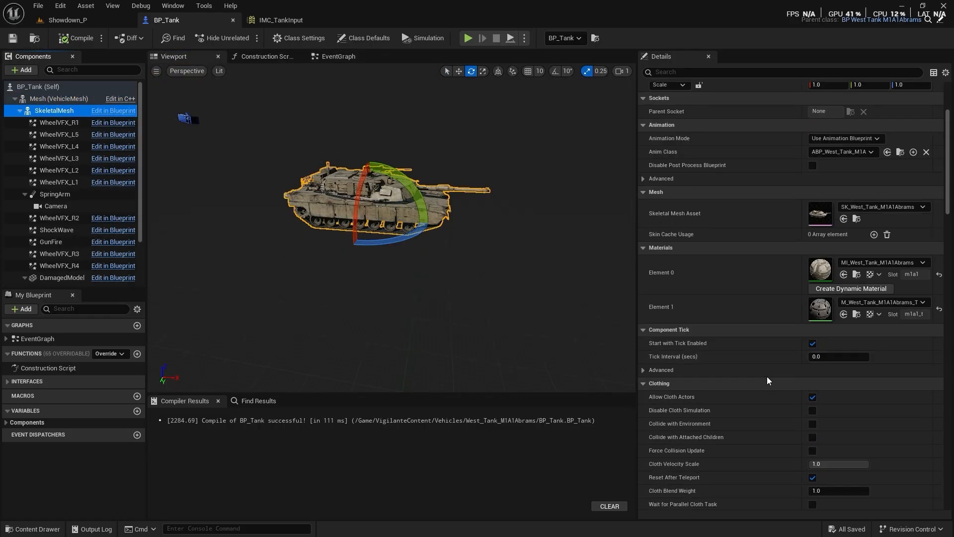
scroll(766, 376, up, 5)
scroll(767, 375, down, 5)
scroll(766, 370, up, 5)
scroll(766, 365, down, 8)
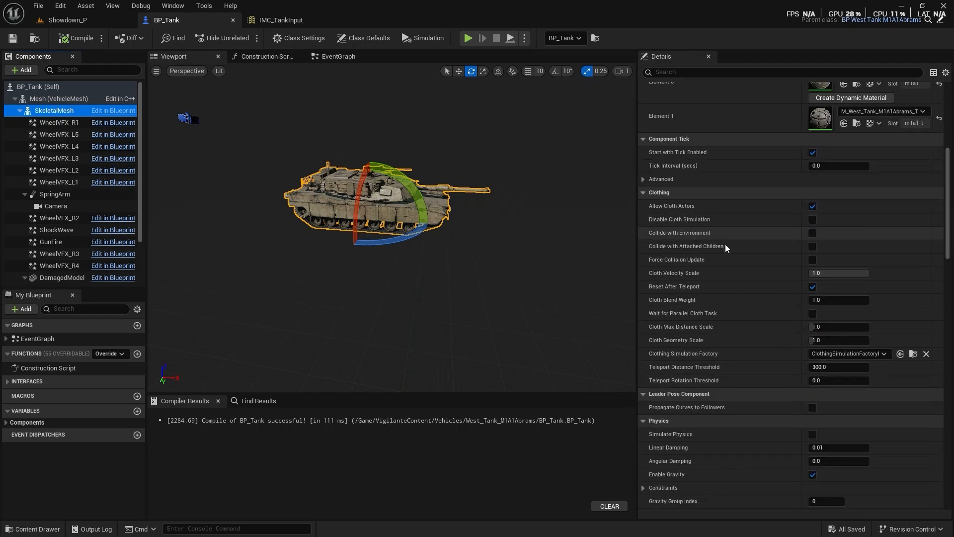
scroll(753, 275, down, 5)
scroll(764, 306, down, 2)
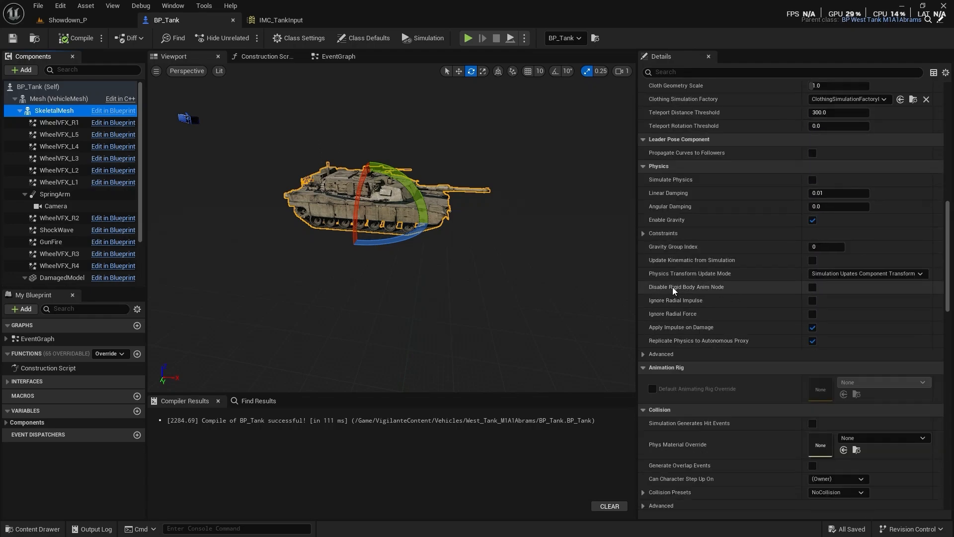
click(813, 180)
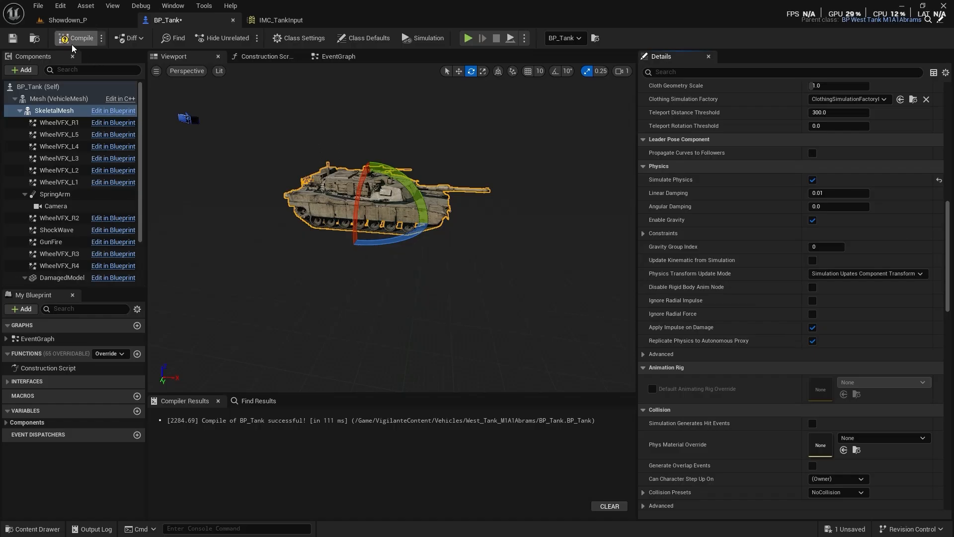
- Play the Showdown_P level to test the tank with physics simulation on its skeletal mesh, and stop the session
click(61, 23)
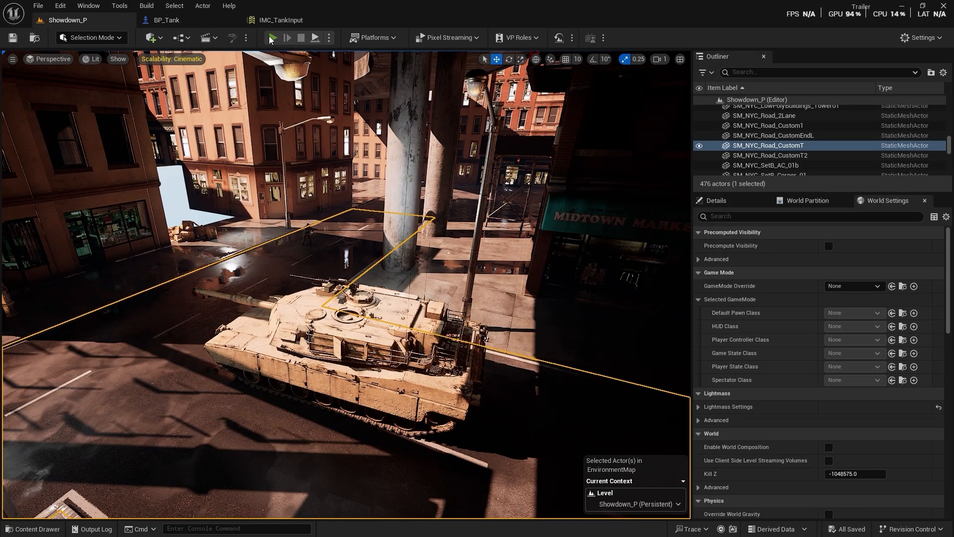
key(alt+p)
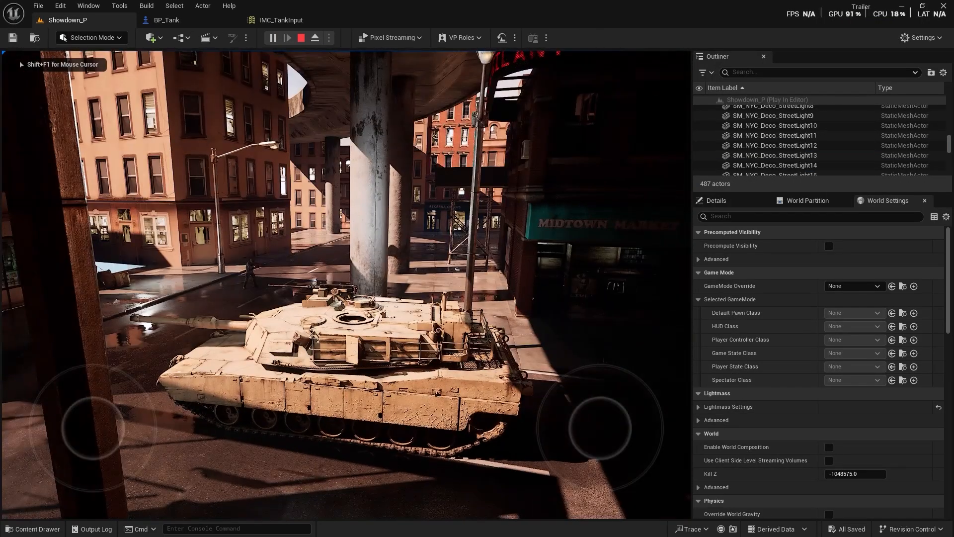
key(Escape)
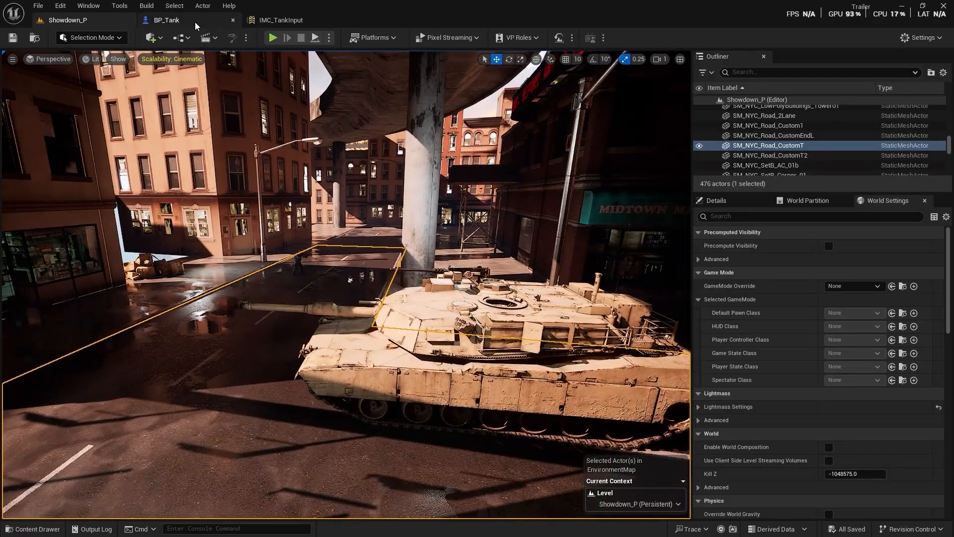
- Turn off Simulate Physics on BP_Tank's SkeletalMesh component and save the blueprint
click(230, 21)
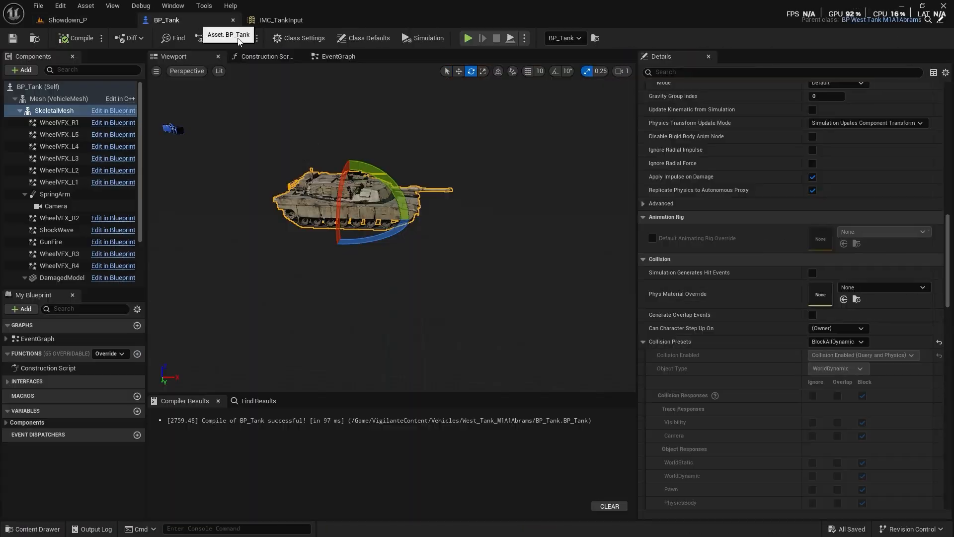
click(52, 99)
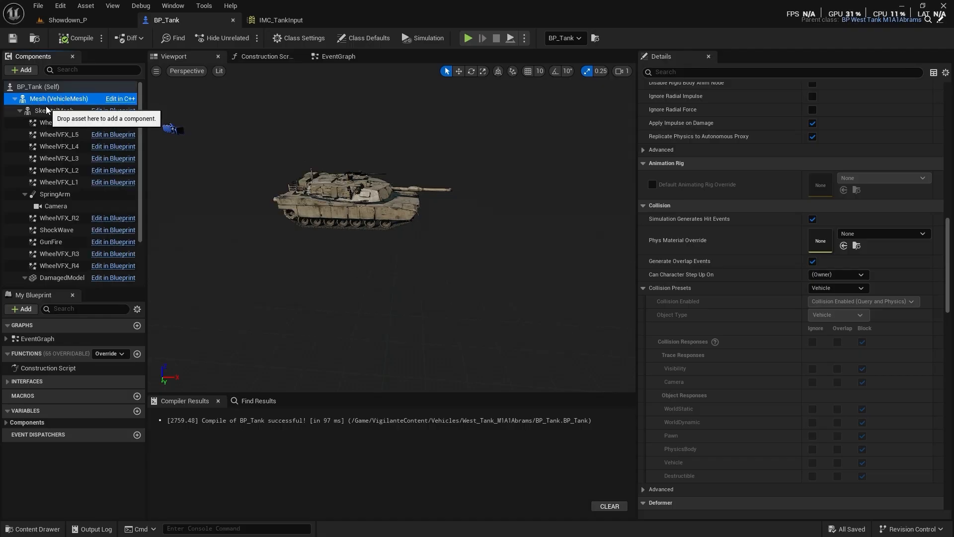
click(46, 108)
click(45, 103)
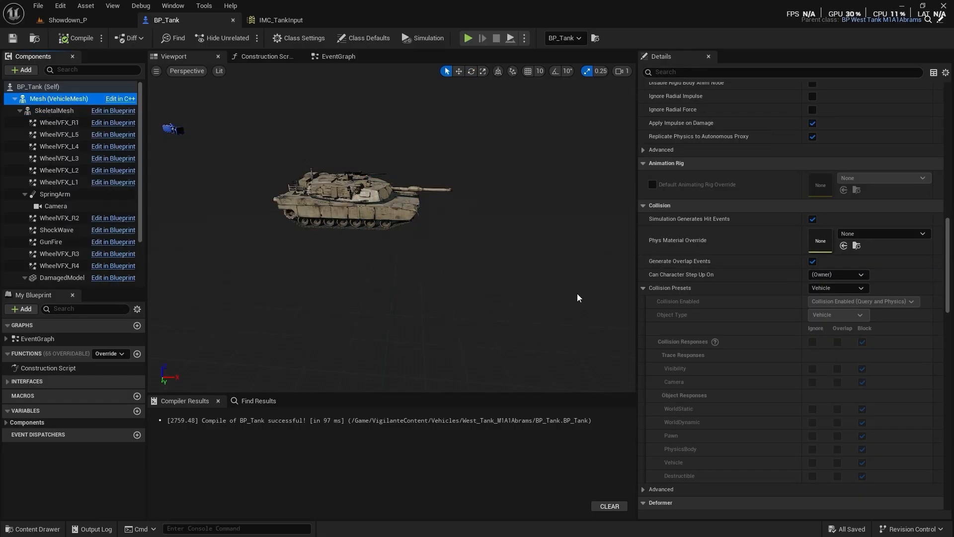
scroll(715, 259, up, 10)
scroll(734, 242, up, 5)
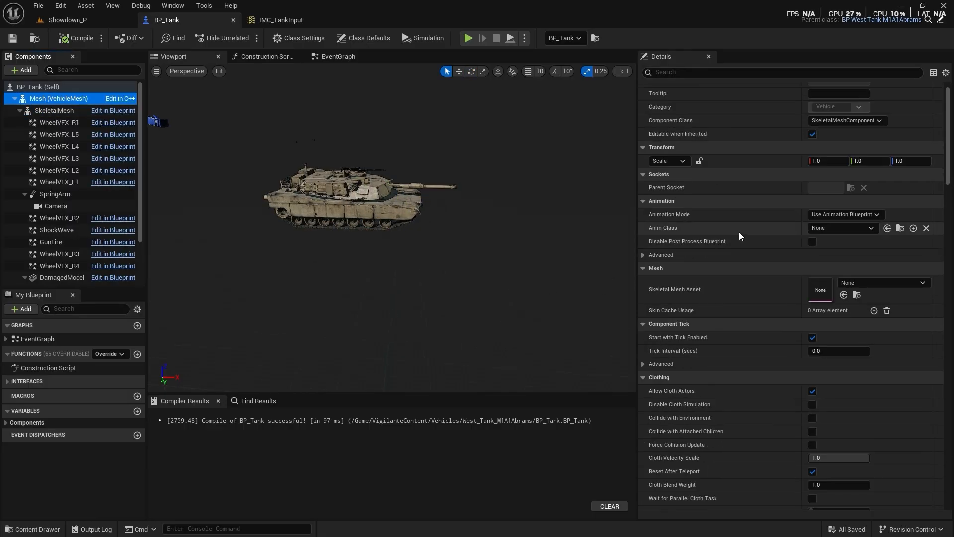
click(54, 110)
scroll(830, 286, down, 8)
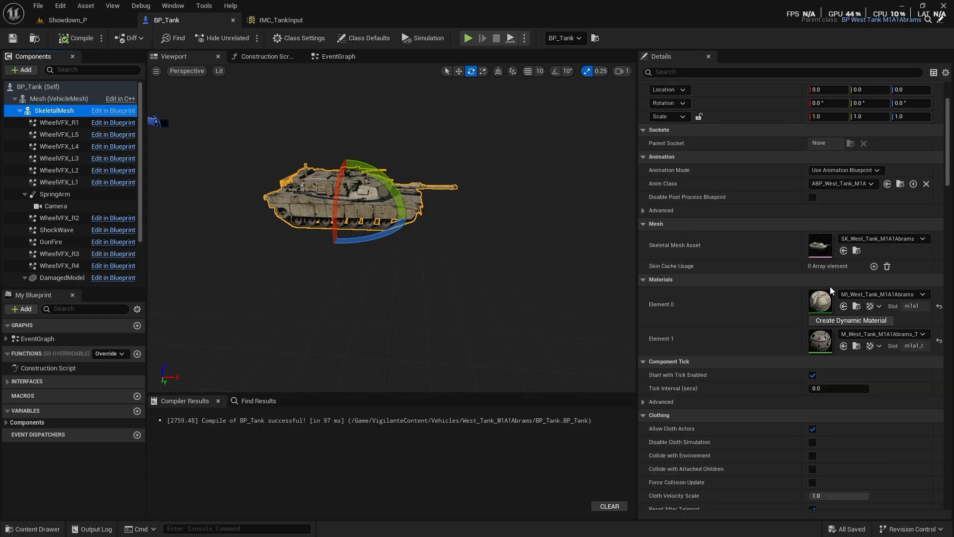
scroll(796, 343, down, 10)
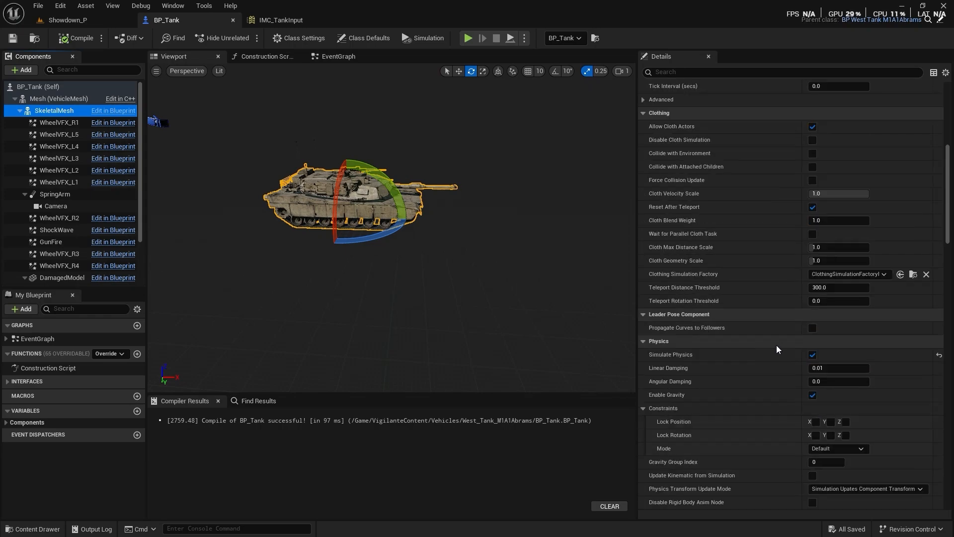
click(816, 357)
scroll(756, 362, down, 13)
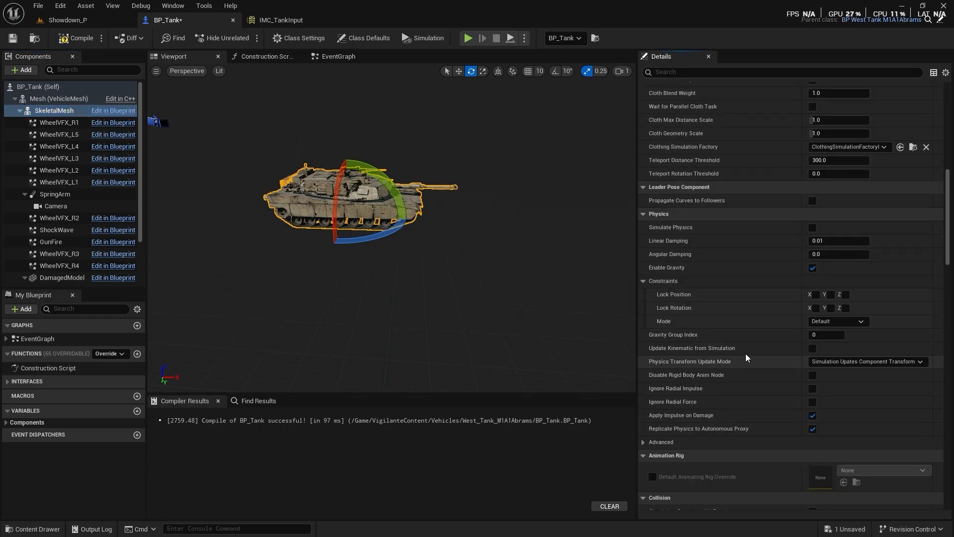
scroll(775, 333, down, 6)
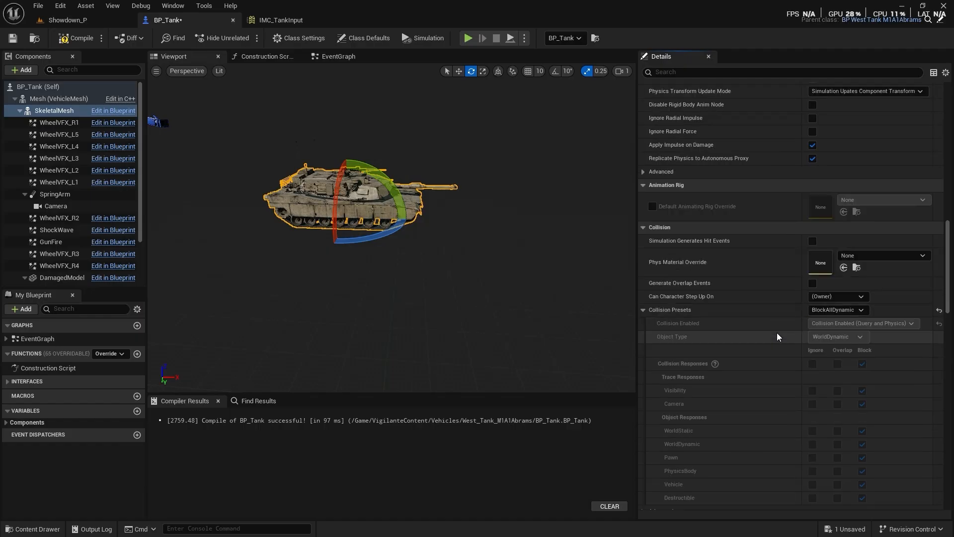
scroll(857, 310, up, 2)
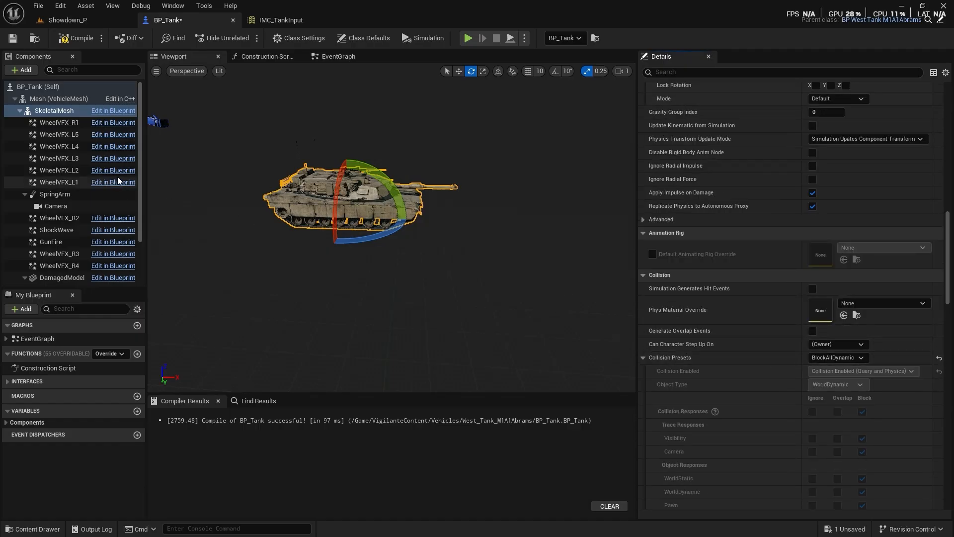
key(ctrl+s)
- Locate the SK_West_Tank_M1A1Abrams asset among the project content and clear the Skeletal Mesh Asset of BP_Tank's SkeletalMesh component
scroll(775, 212, up, 15)
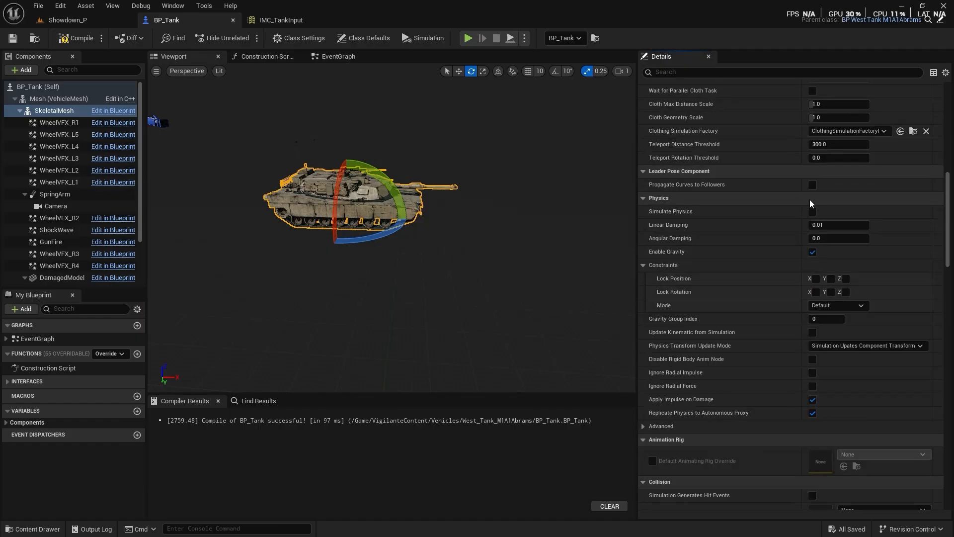
click(857, 266)
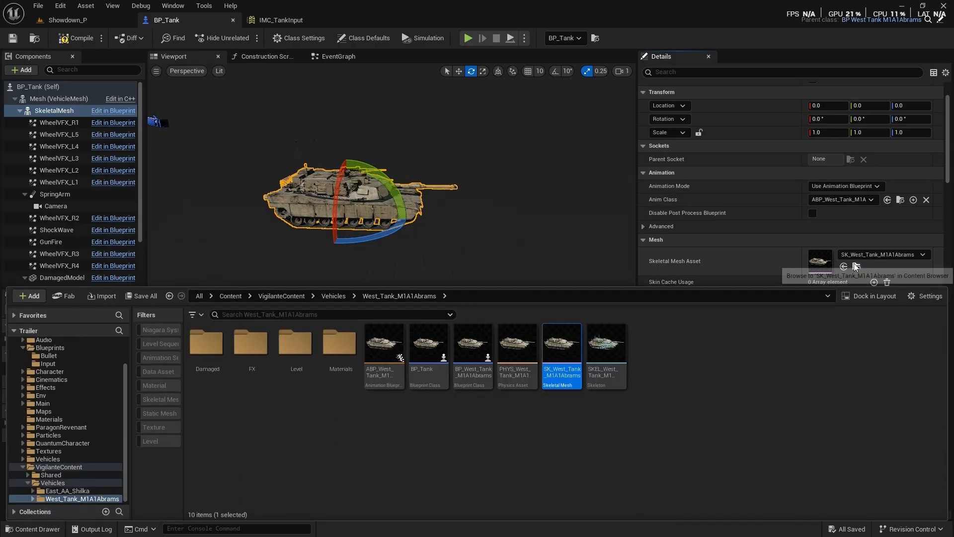
scroll(816, 267, down, 2)
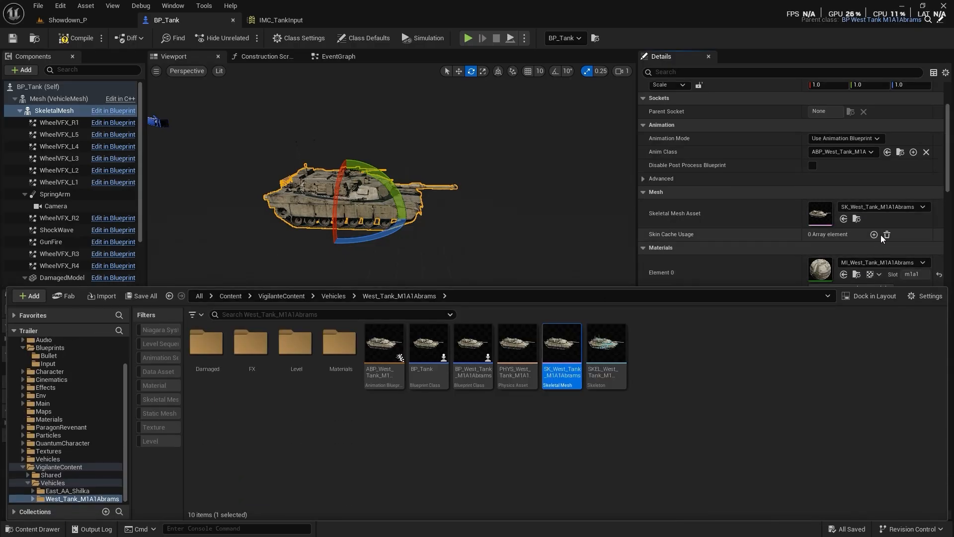
click(880, 207)
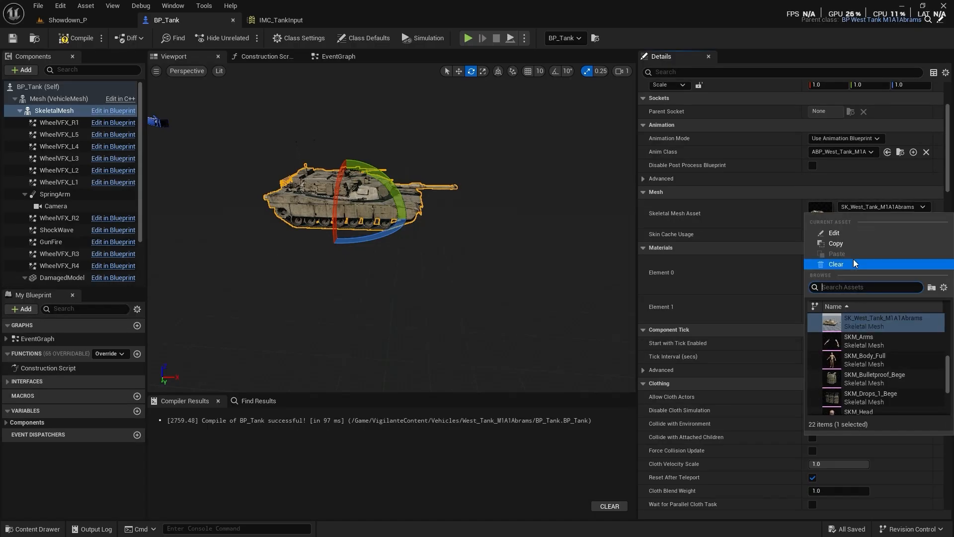
click(815, 254)
- Assign SK_West_Tank_M1A1Abrams as the Skeletal Mesh Asset of BP_Tank's Mesh (VehicleMesh) component, and compile and save the blueprint
click(58, 99)
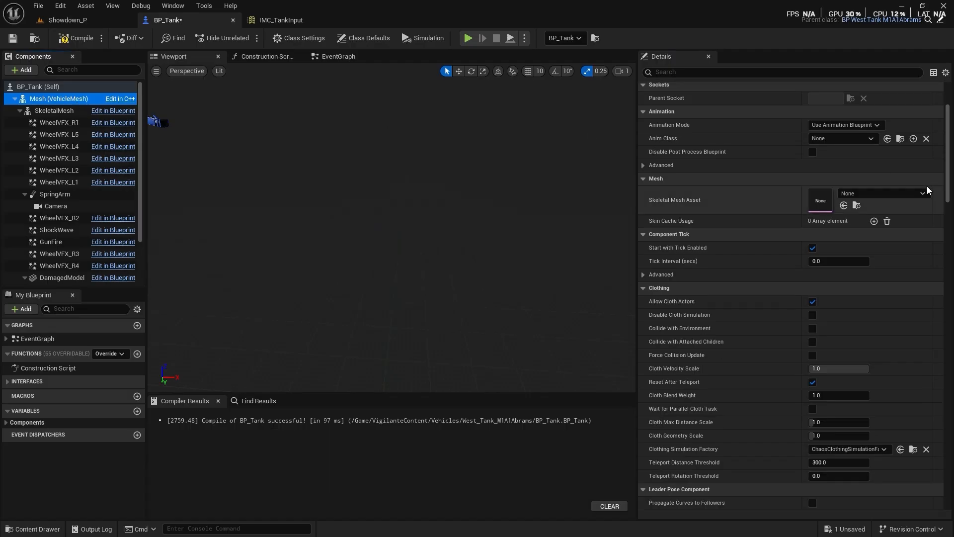
click(840, 206)
right_drag(435, 217, 505, 257)
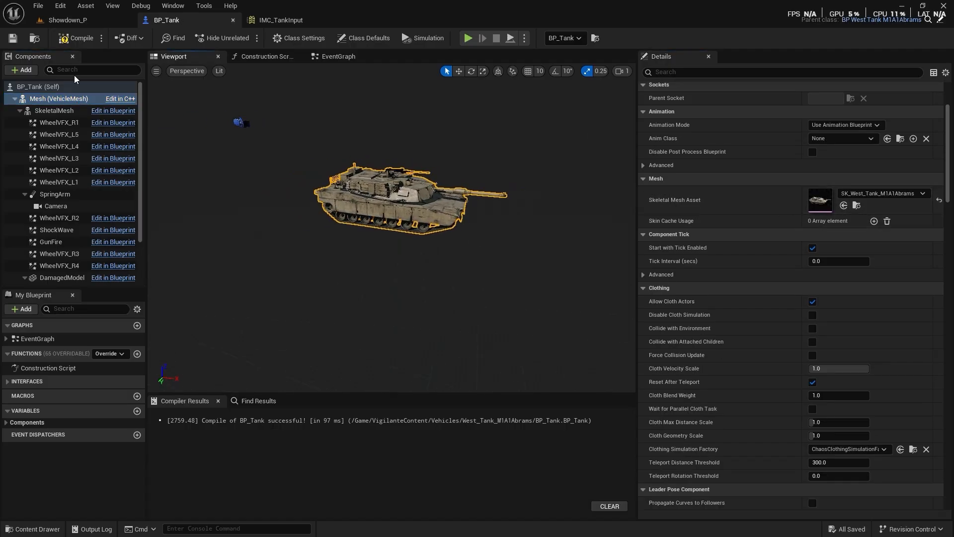
click(68, 19)
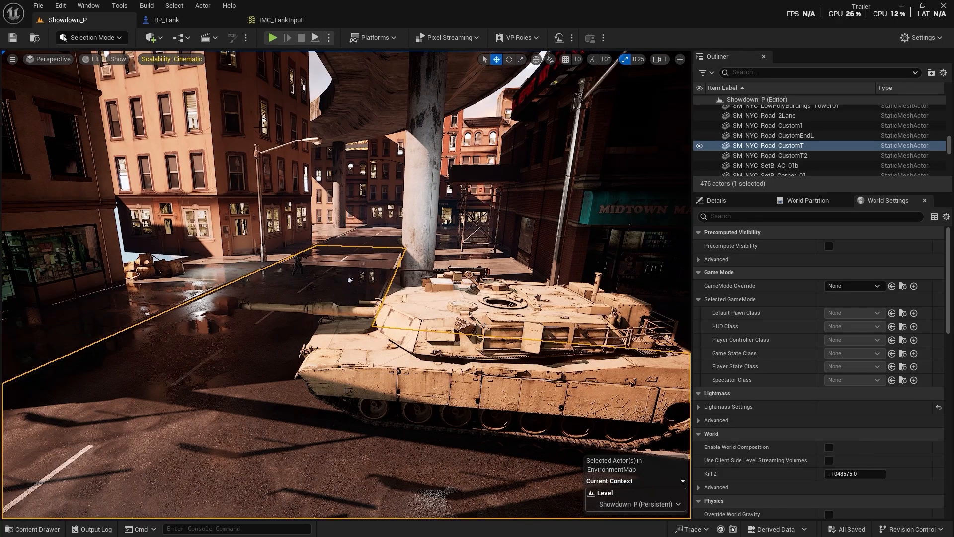
click(189, 21)
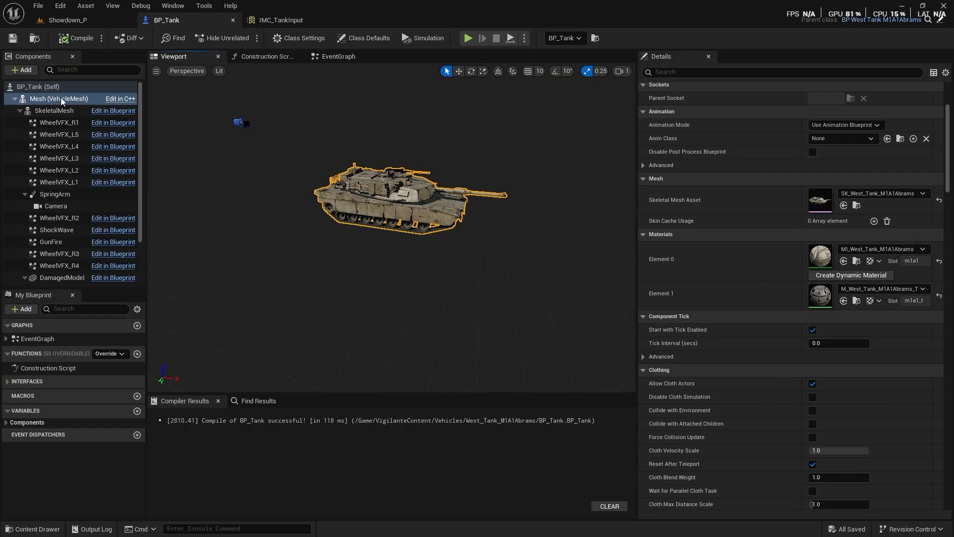
- Set the Anim Class of the Mesh (VehicleMesh) component to the ABP_West_Tank_M1A1Abrams class used by SkeletalMesh
scroll(835, 209, up, 1)
click(840, 170)
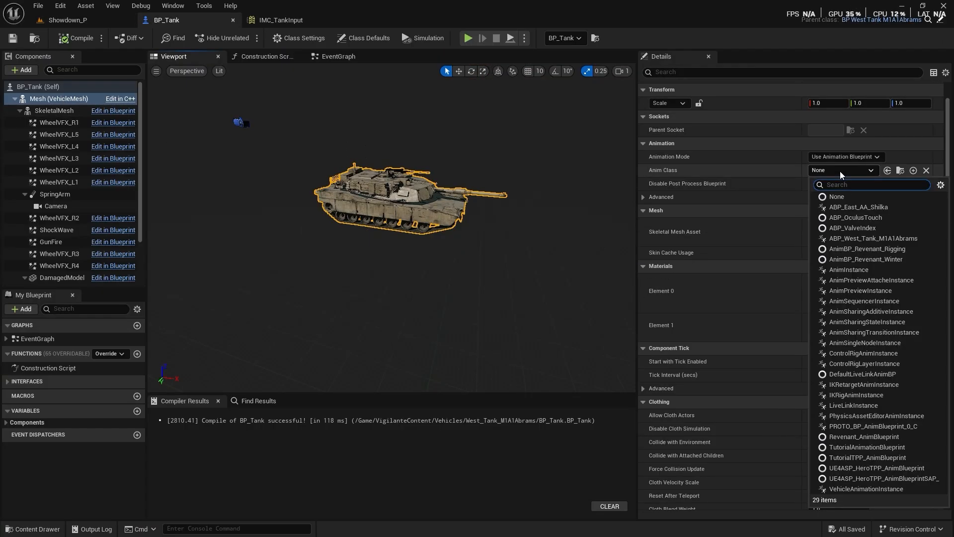
click(792, 178)
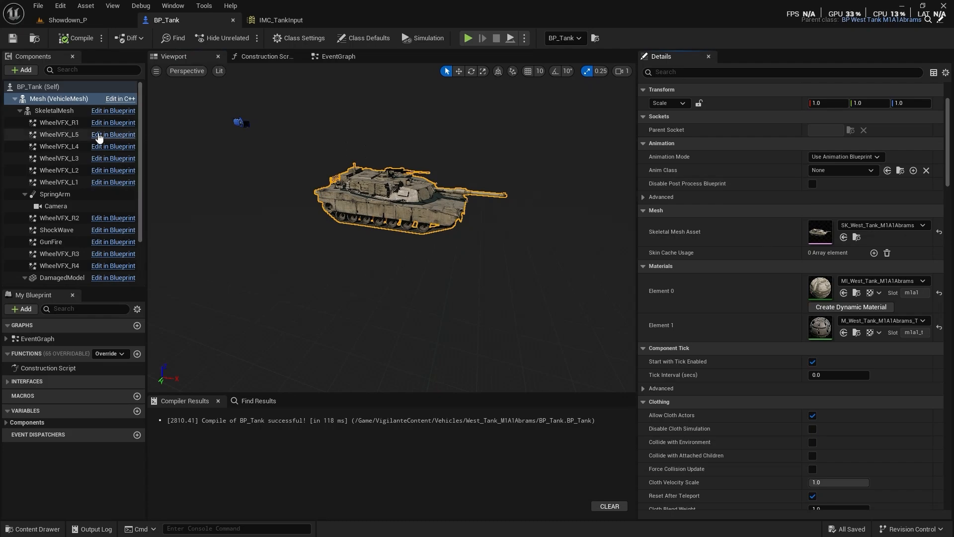
click(54, 111)
key(e)
click(900, 184)
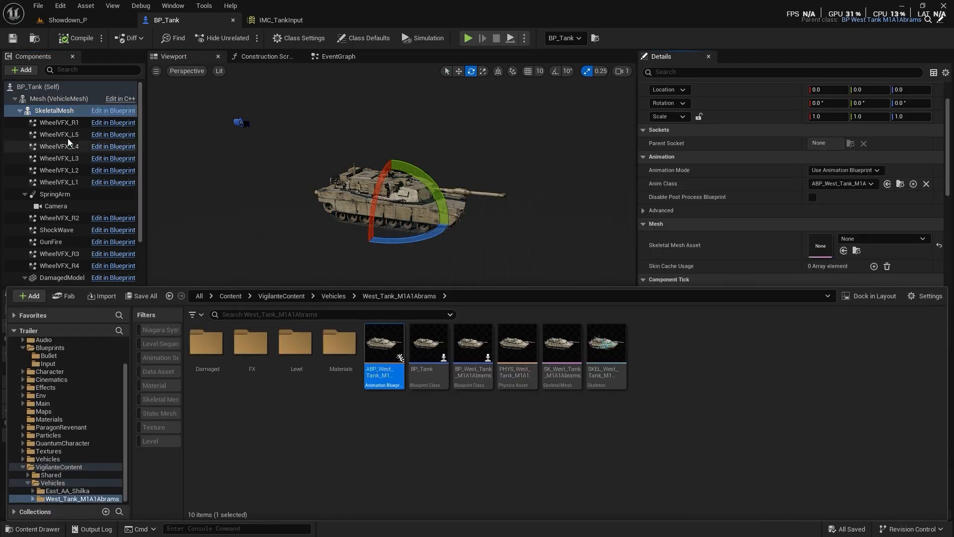
click(45, 100)
click(888, 170)
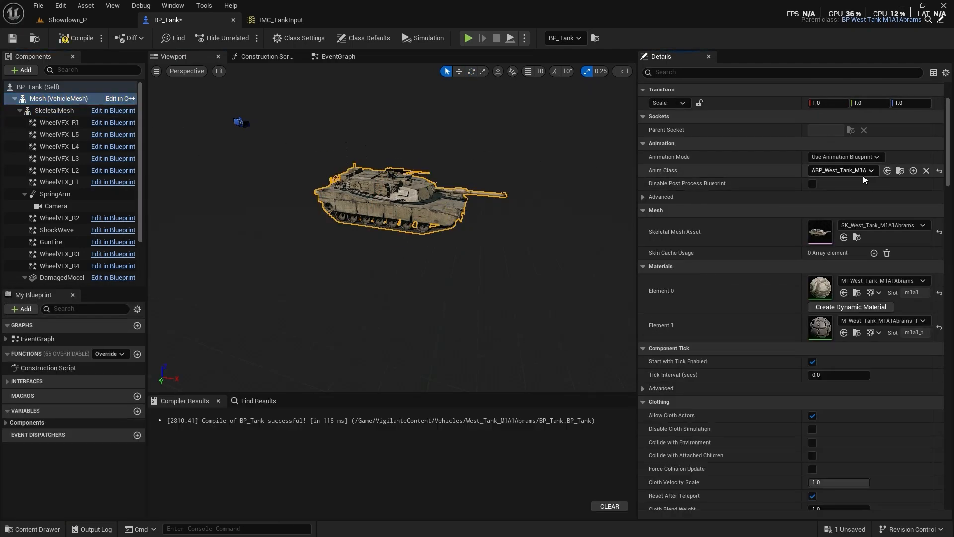
- Enable Simulate Physics on the Mesh (VehicleMesh) component, and compile and save BP_Tank
click(54, 110)
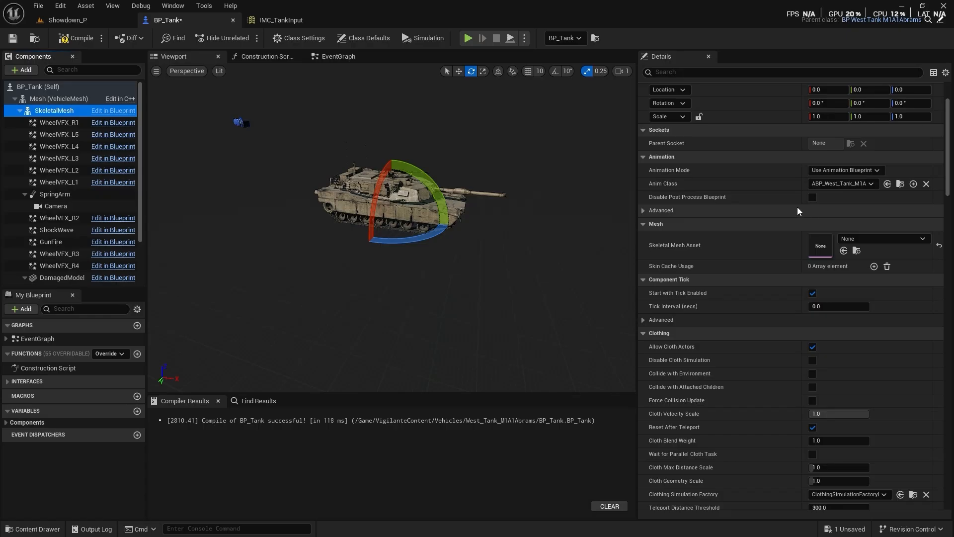
scroll(797, 207, down, 5)
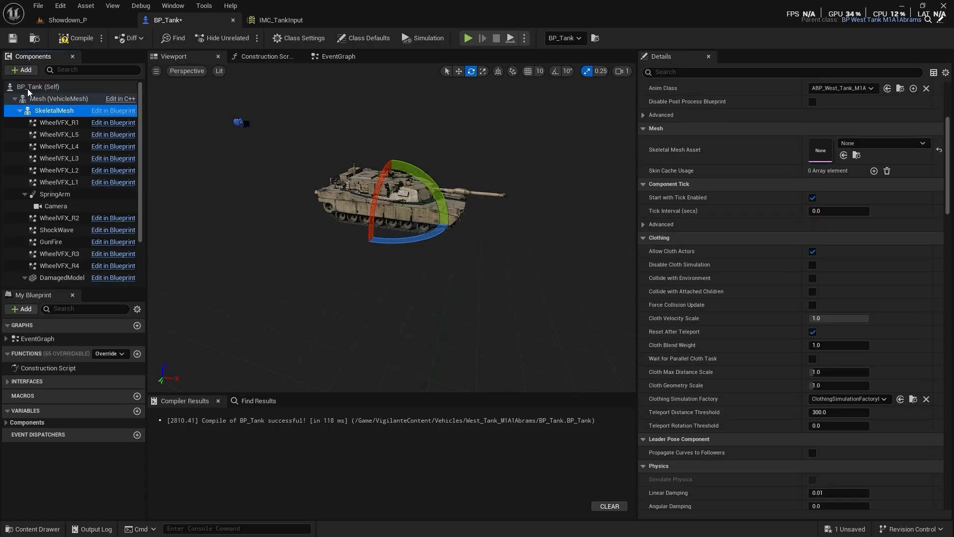
click(39, 99)
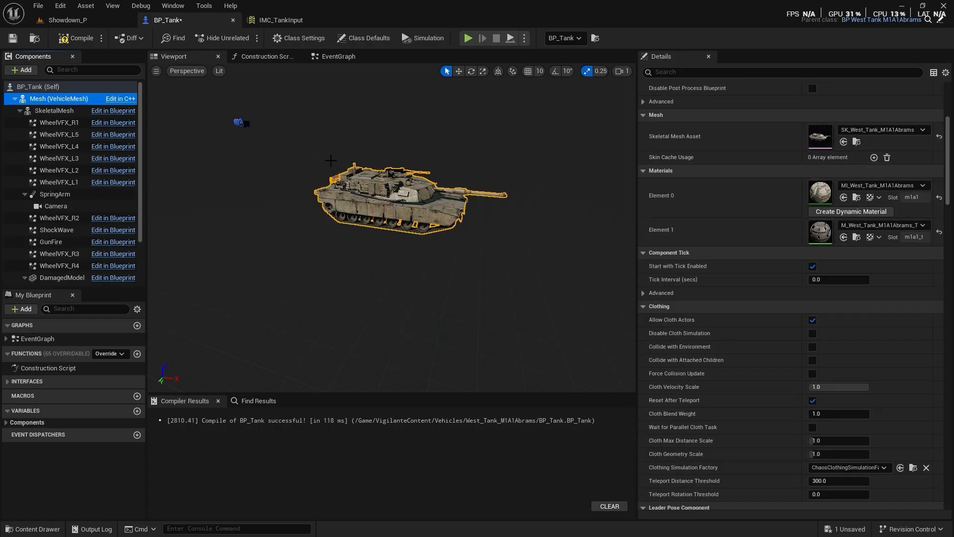
click(77, 39)
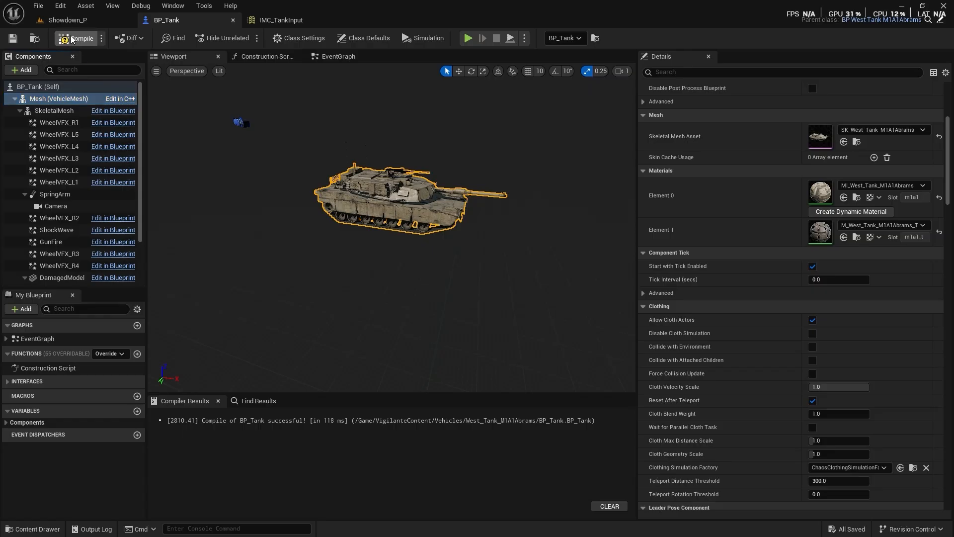
scroll(797, 294, down, 13)
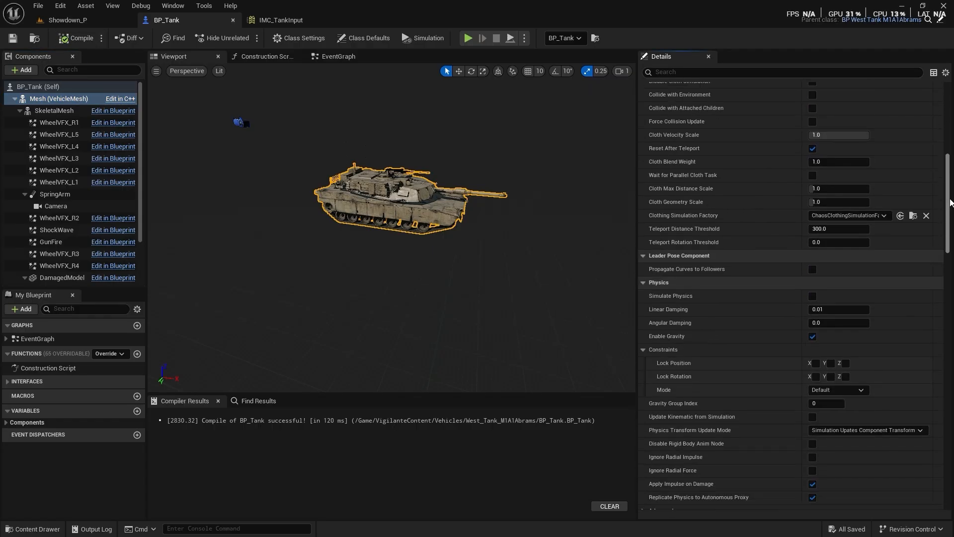
click(811, 295)
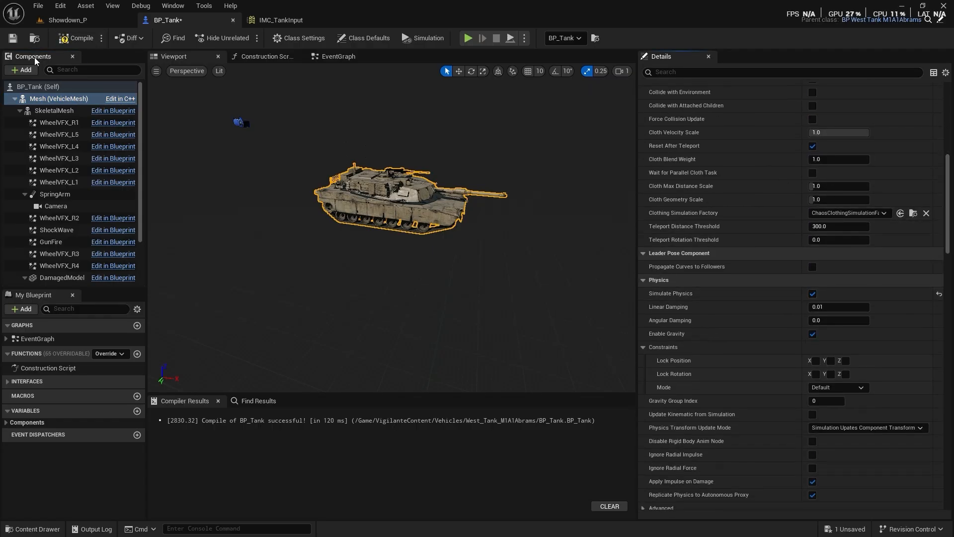
click(78, 38)
- Play the Showdown_P level to test the tank with physics simulated on its root vehicle mesh, and stop the session
click(67, 20)
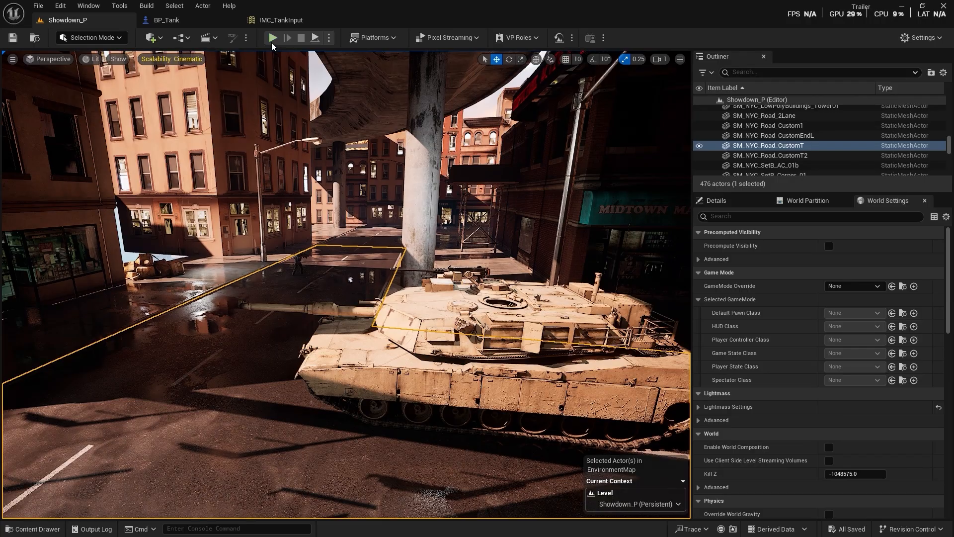
key(alt+p)
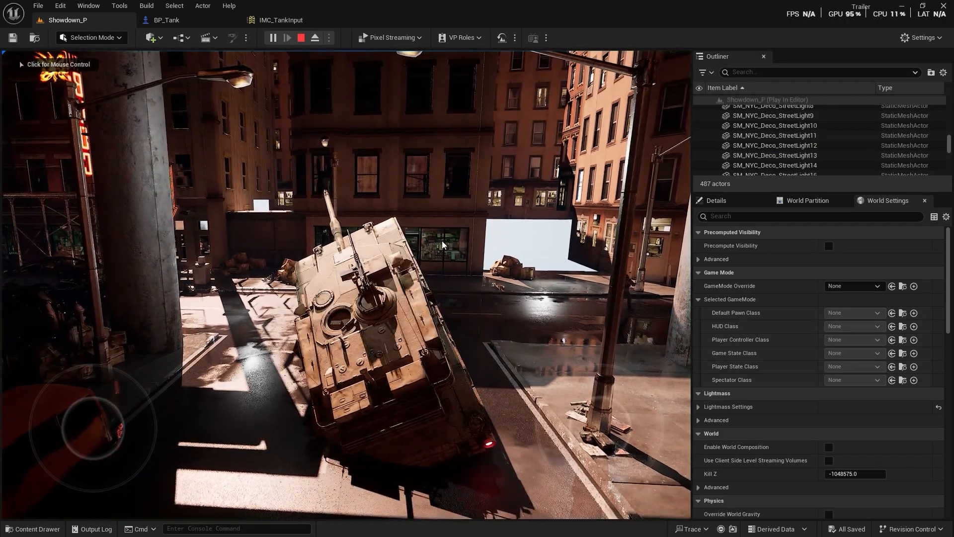
click(434, 226)
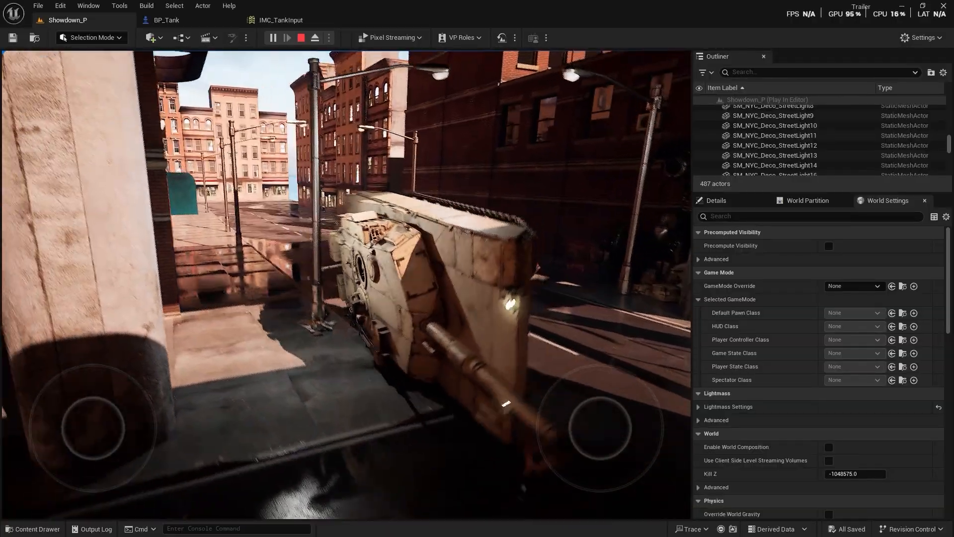
key(Escape)
- Open BP_Tank's parent blueprint BP_West_Tank_M1A1Abrams and delete its SkeletalMesh component
click(197, 20)
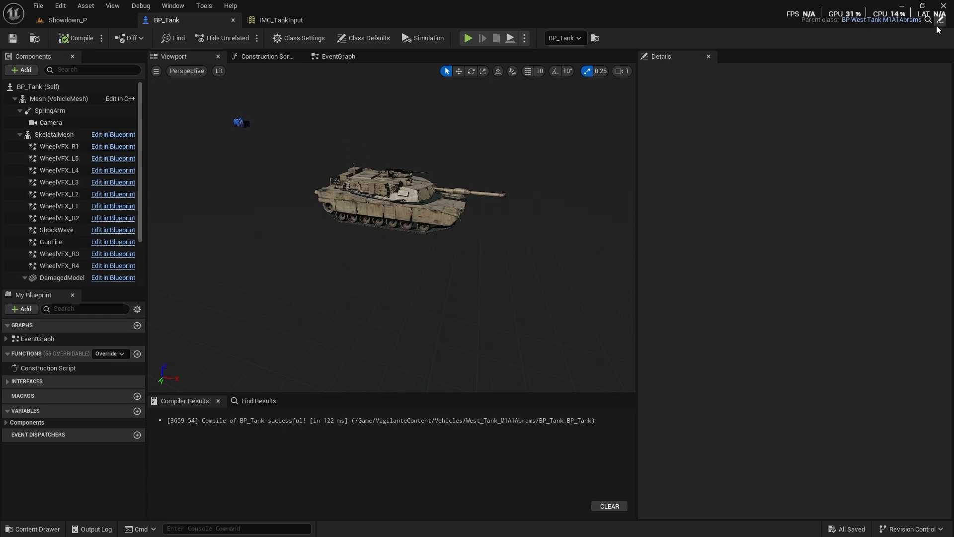
click(882, 20)
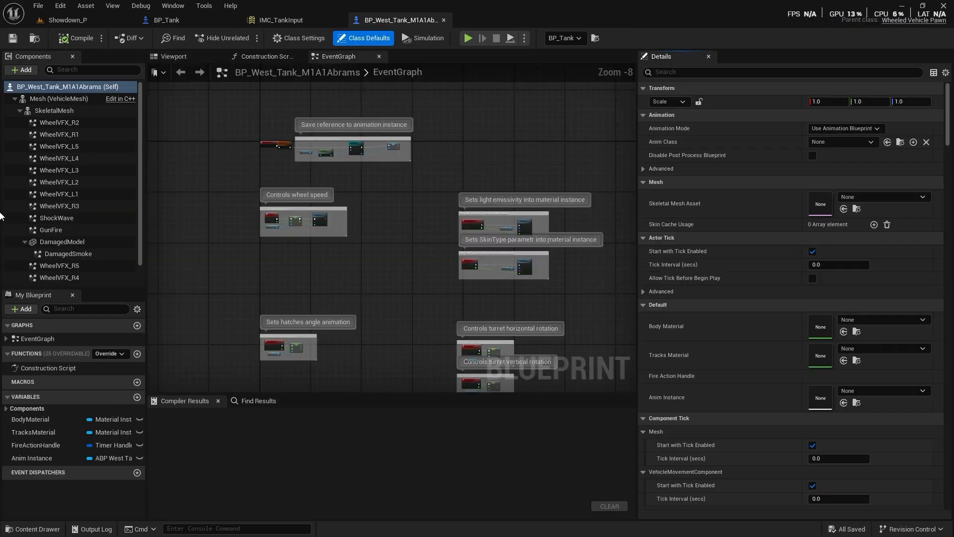
click(50, 111)
click(189, 55)
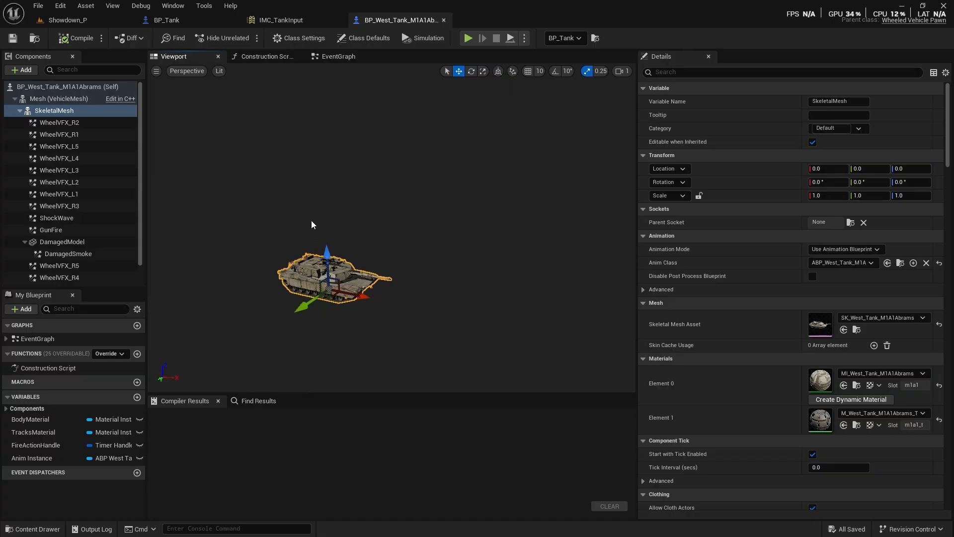
click(82, 132)
click(59, 112)
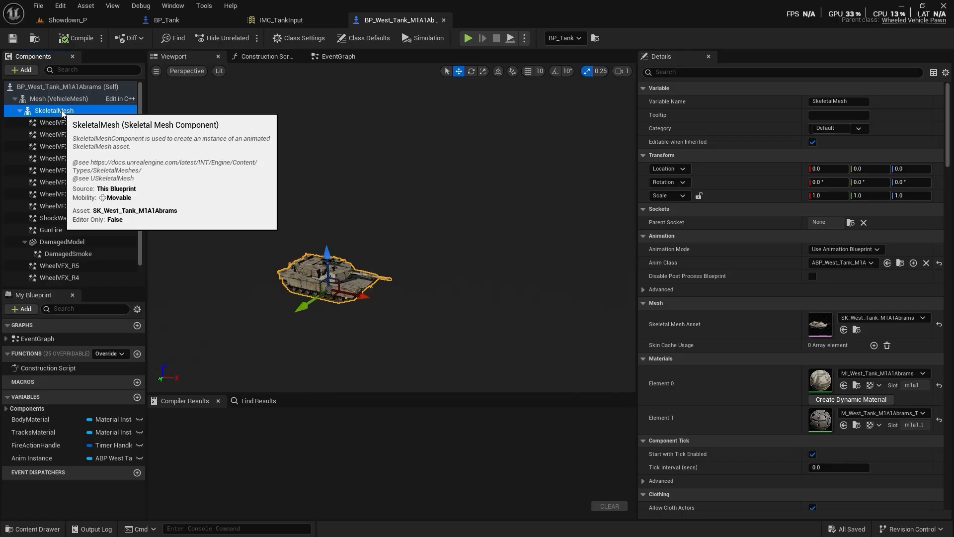
key(Delete)
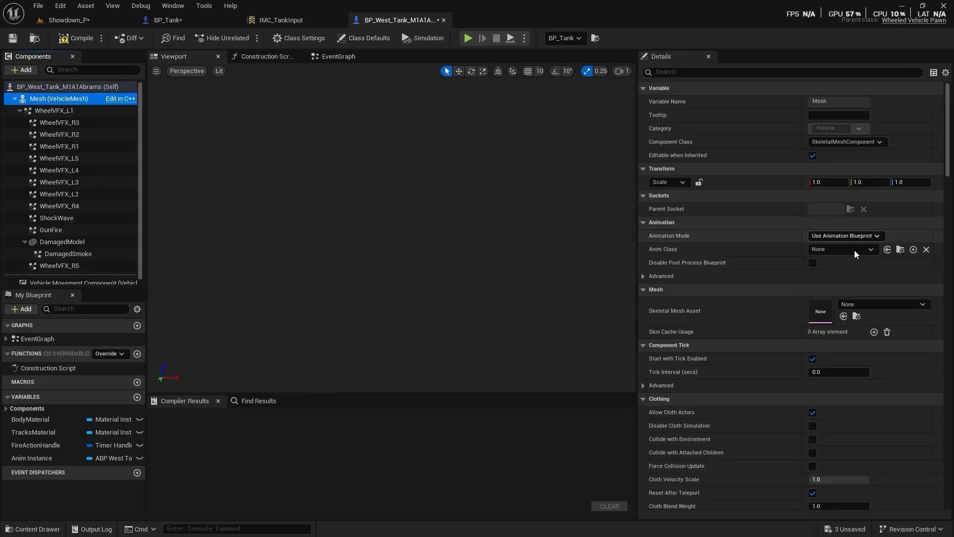
- Set the Skeletal Mesh Asset of the parent blueprint's Mesh (VehicleMesh) component to SK_West_Tank_M1A1Abrams, the mesh used in BP_Tank
click(870, 305)
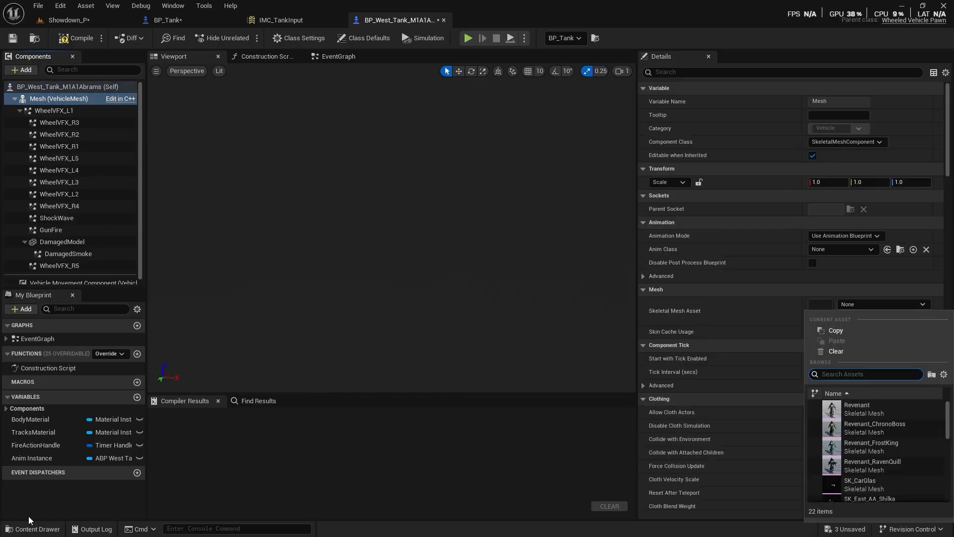
key(ctrl+space)
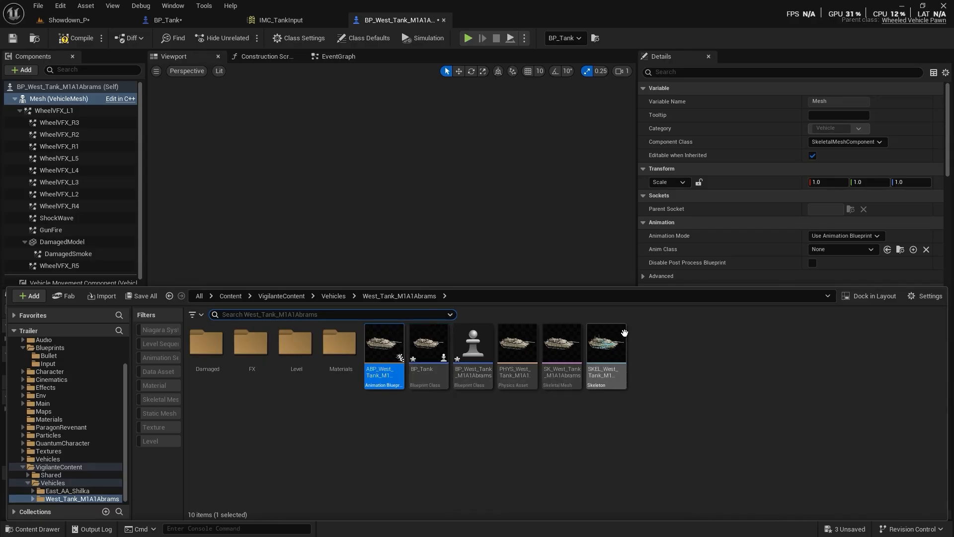
double_click(428, 342)
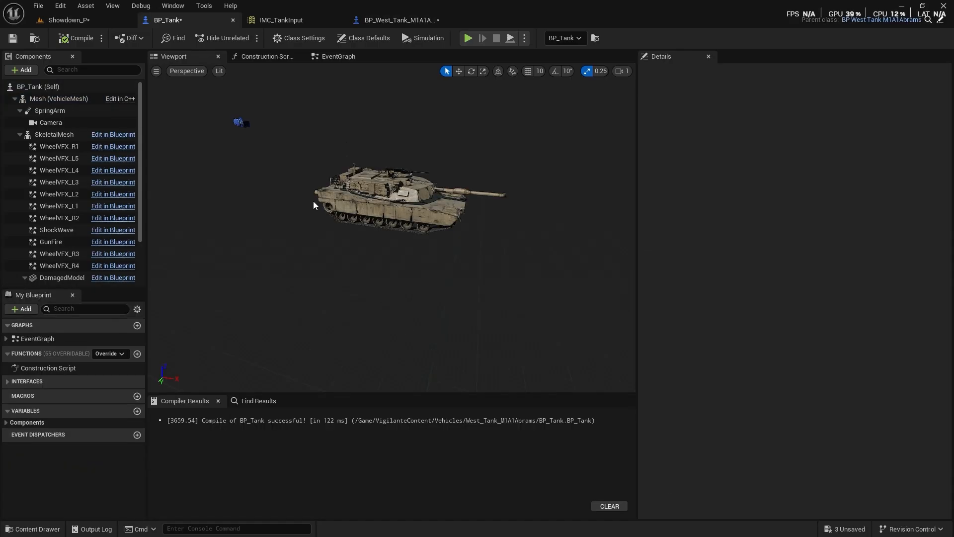
click(400, 203)
scroll(813, 243, up, 10)
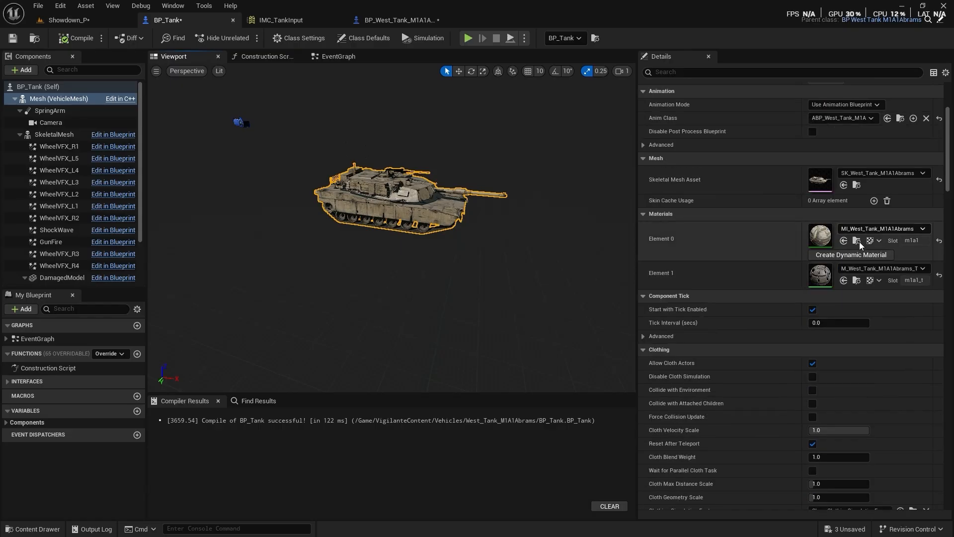
scroll(878, 270, up, 5)
click(858, 296)
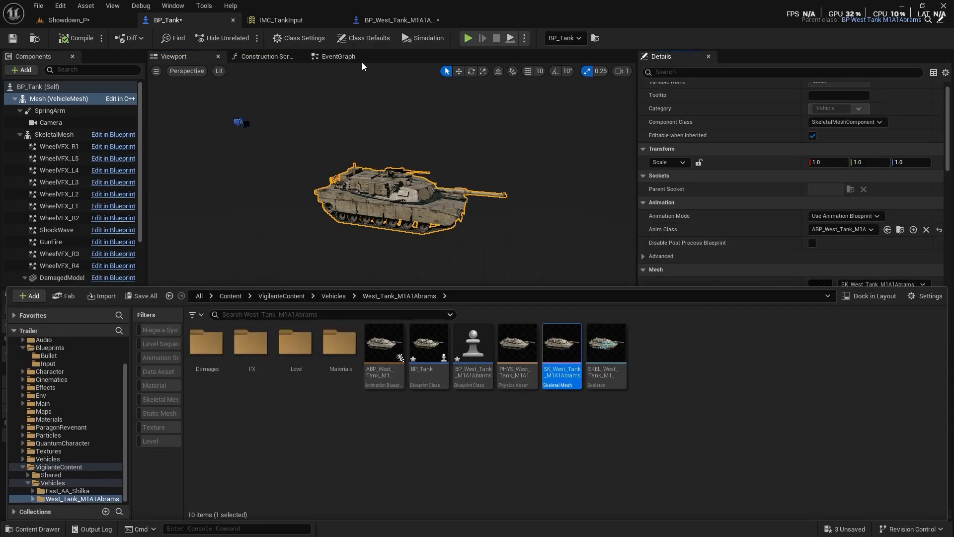
click(350, 18)
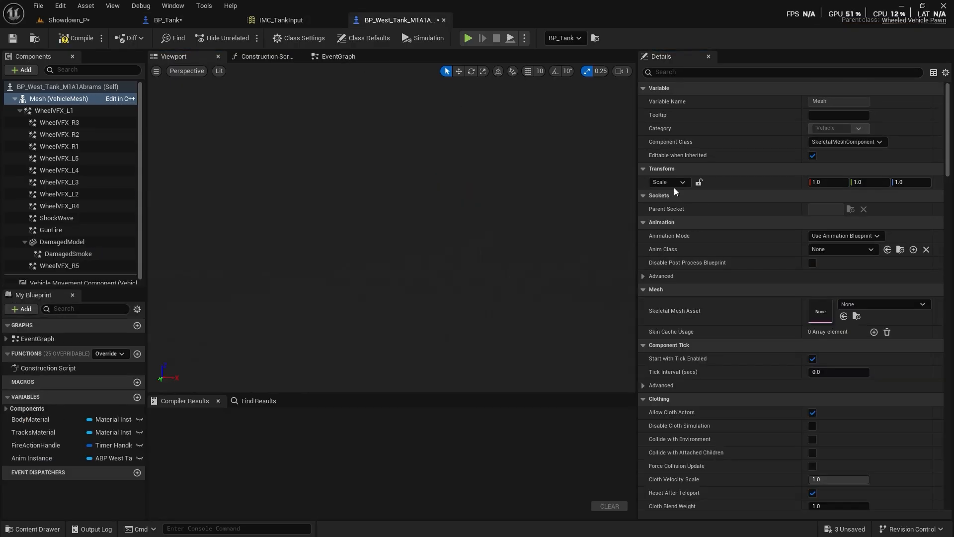
click(845, 316)
- Set the Anim Class of the parent blueprint's Mesh component to the ABP_West_Tank_M1A1Abrams class, and compile and save everything
click(192, 20)
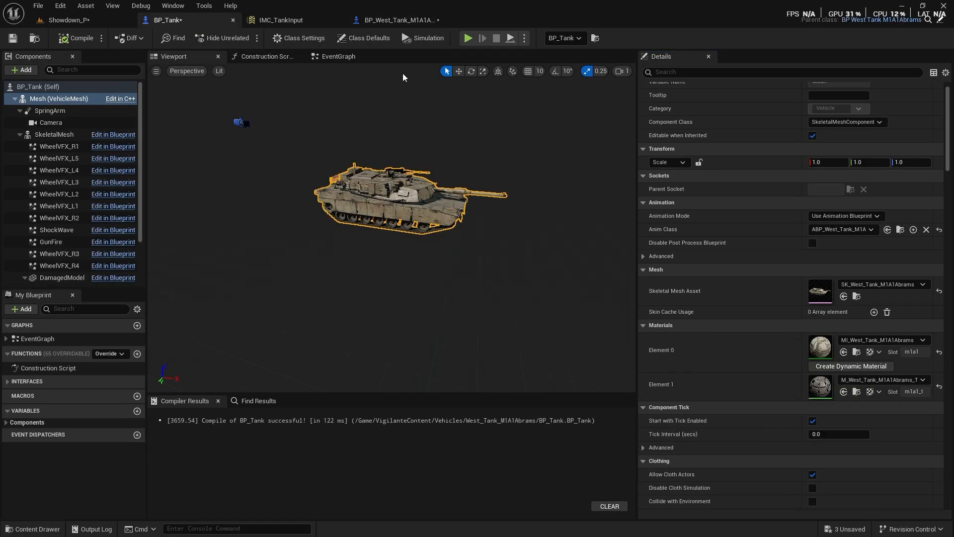
key(ctrl+space)
click(398, 20)
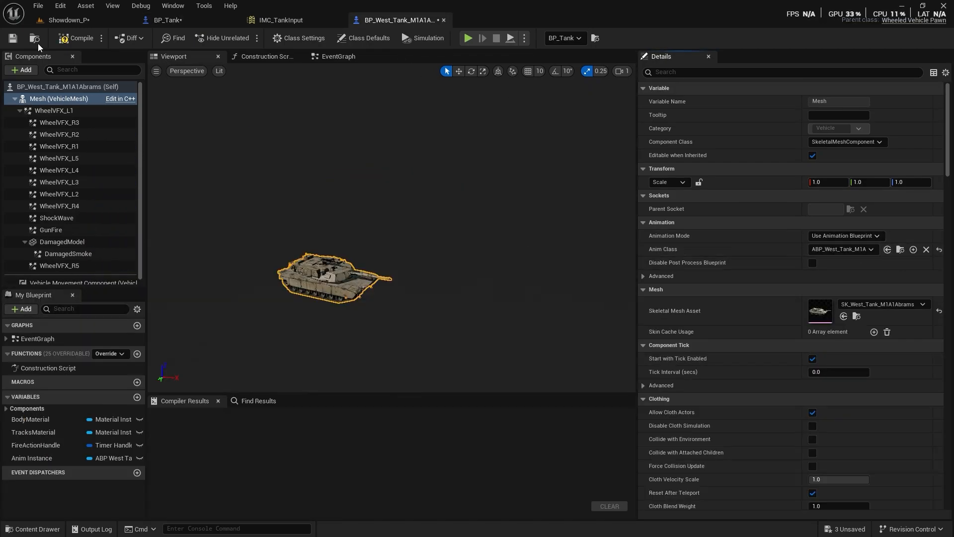
key(ctrl+shift+s)
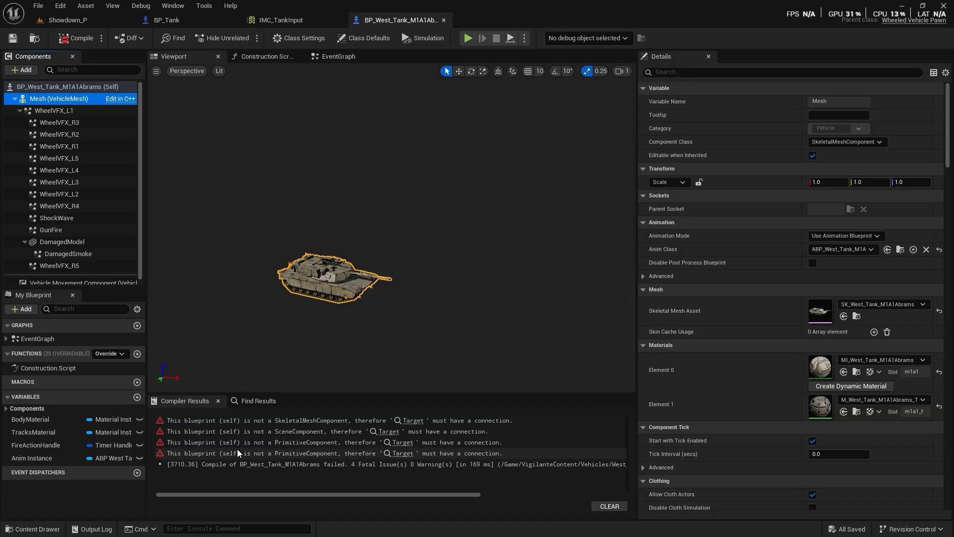
- Connect a Mesh reference to the Target of Get Anim Instance in the parent blueprint's EventGraph, and compile
click(409, 420)
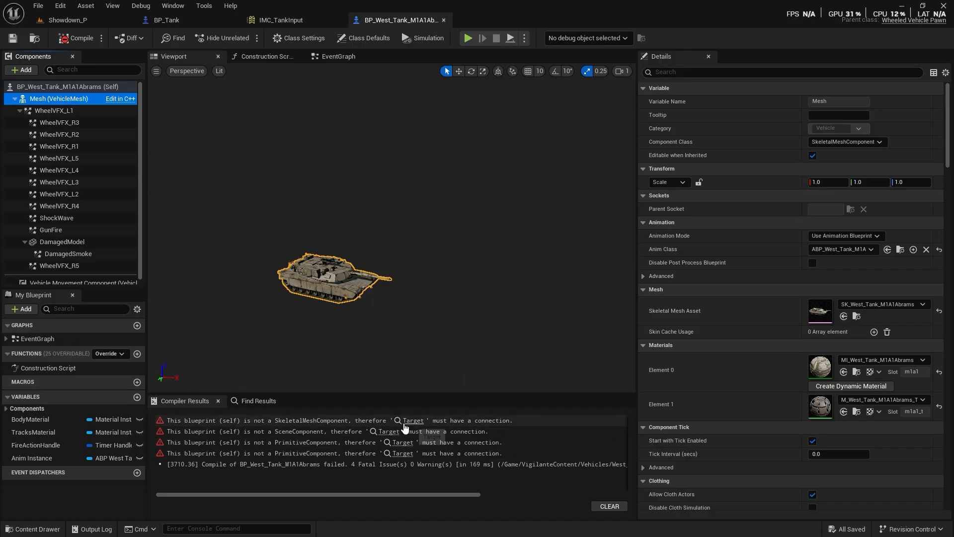
right_drag(484, 261, 426, 268)
scroll(425, 267, down, 5)
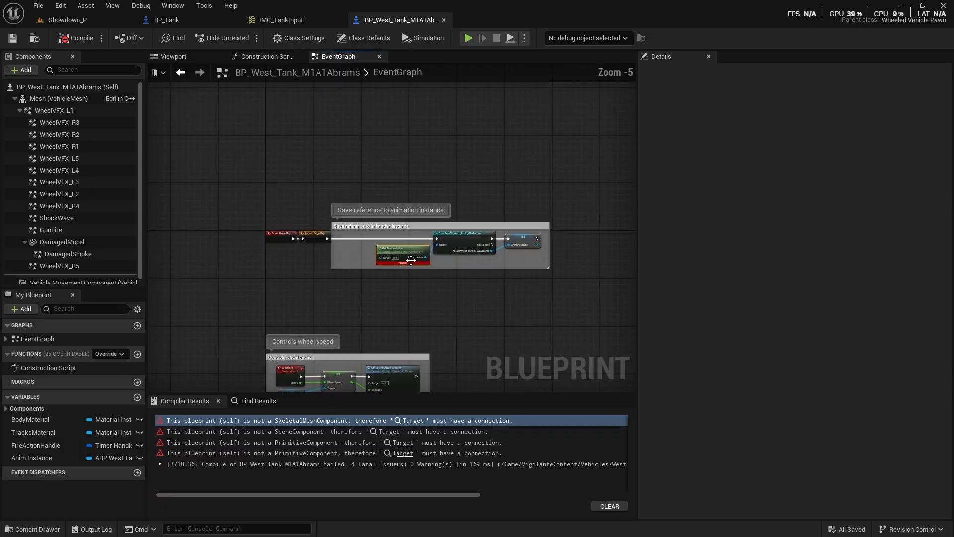
scroll(400, 260, up, 5)
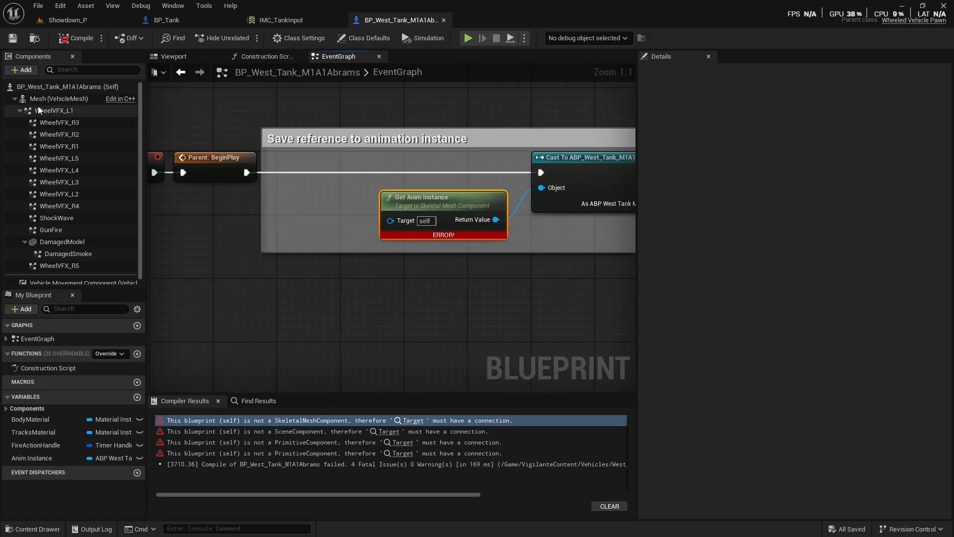
drag(58, 99, 304, 208)
drag(386, 222, 312, 219)
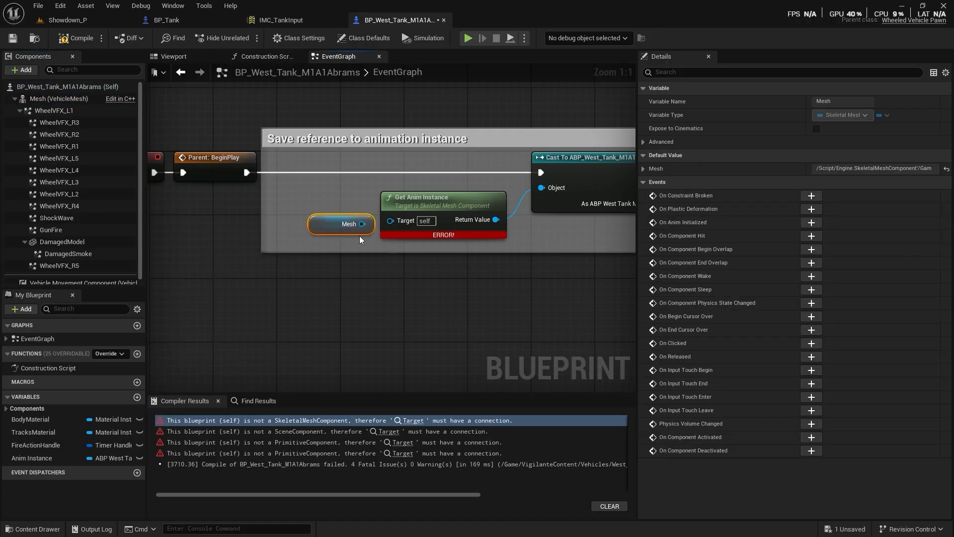
click(79, 38)
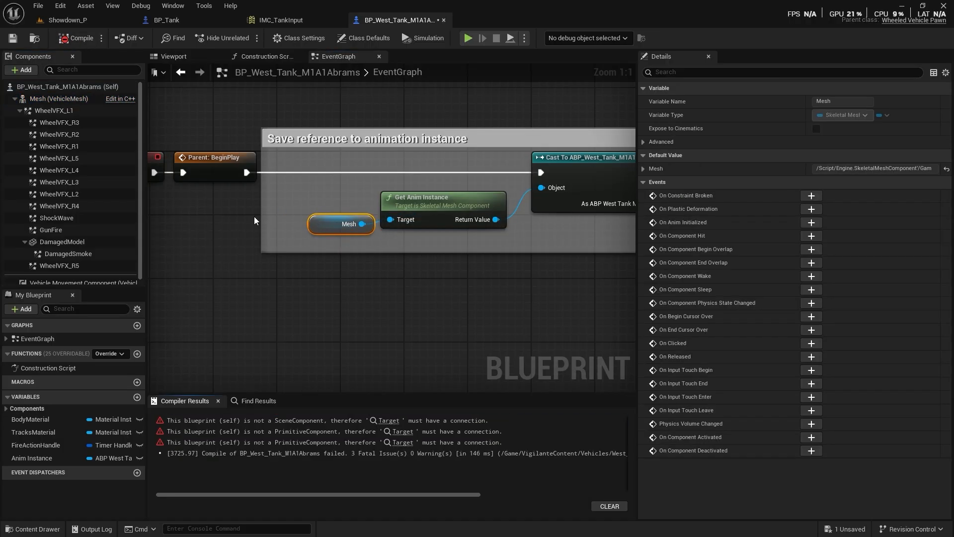
- Connect a Mesh reference to the Target of the first Set Visibility node after the SetShowDamaged event, and compile
click(392, 420)
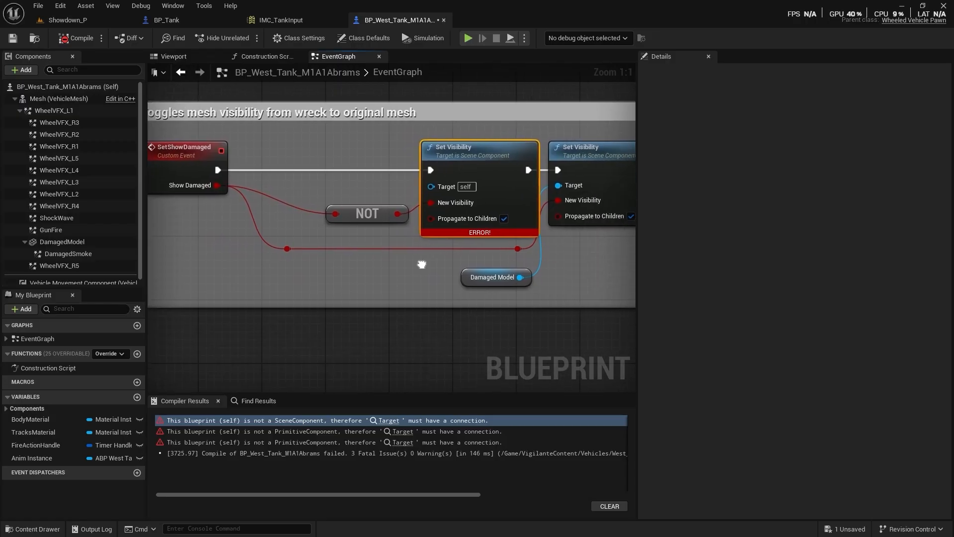
right_drag(421, 264, 387, 259)
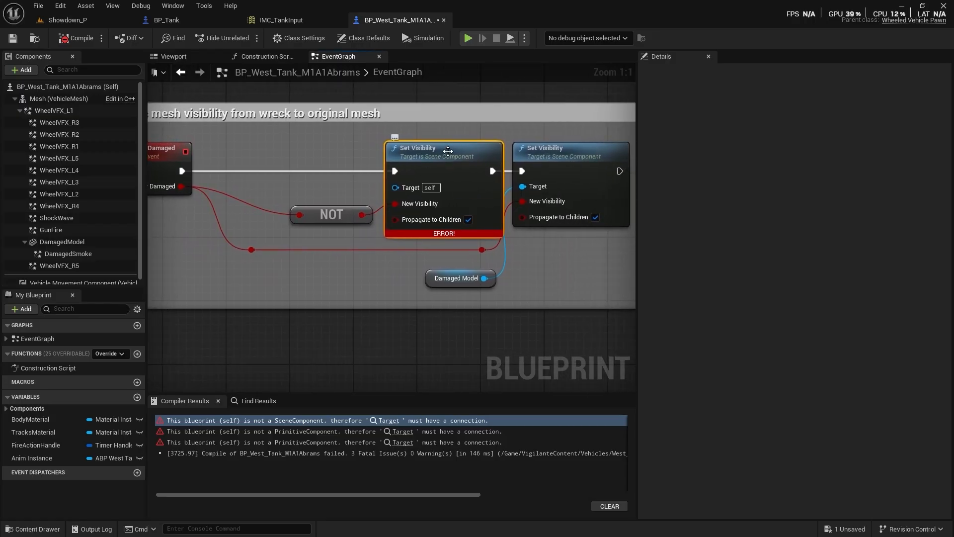
drag(40, 99, 396, 179)
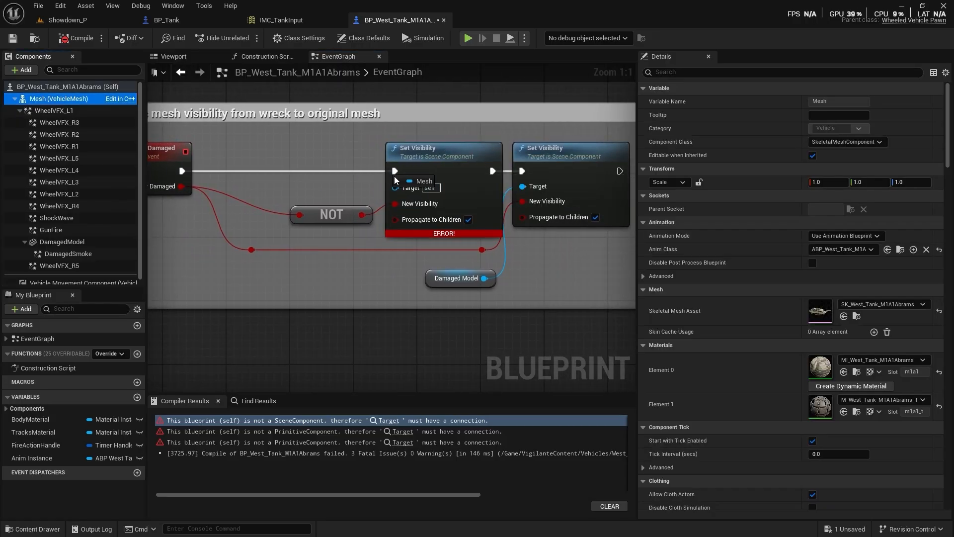
drag(277, 189, 395, 186)
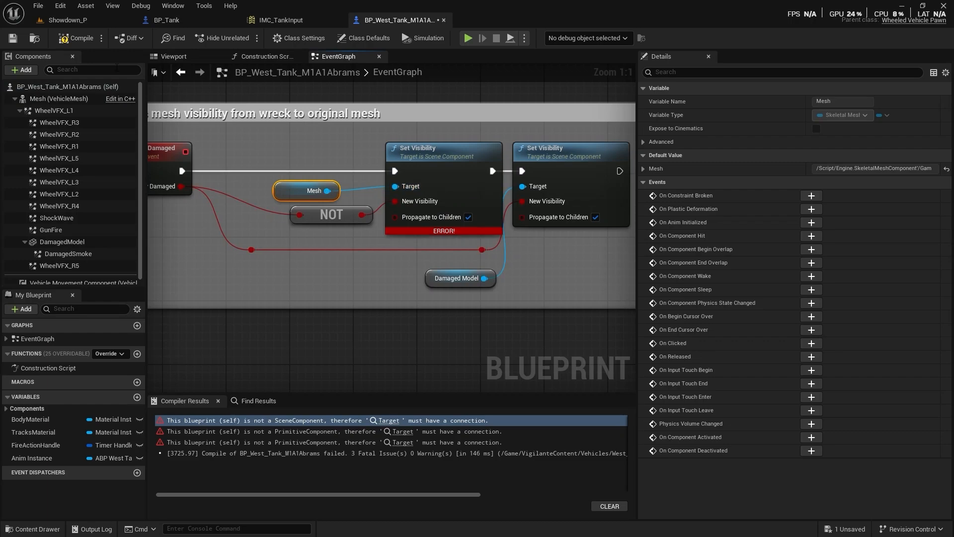
click(72, 39)
- Connect a Mesh reference to the Target of the body paint Create Dynamic Material Instance node in the Construction Script, and compile
click(402, 421)
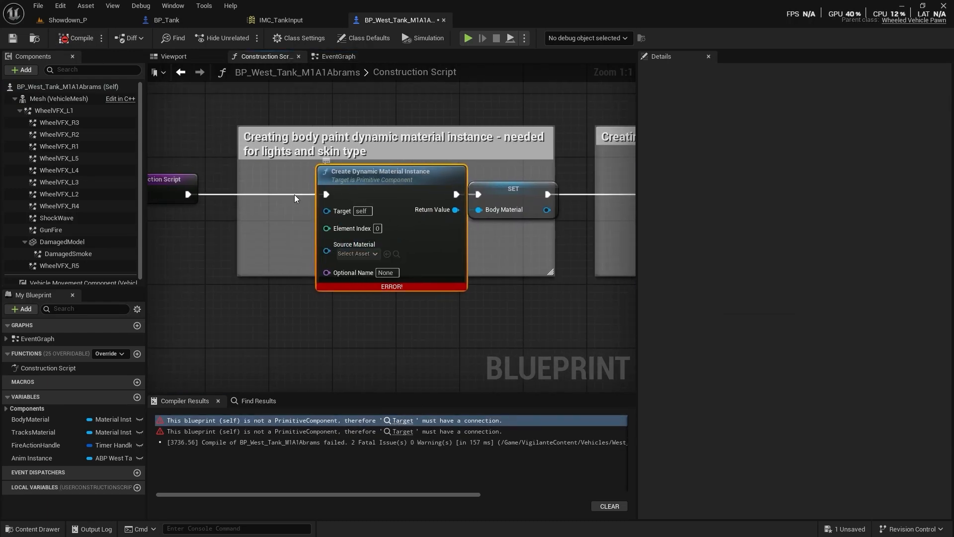
drag(51, 97, 327, 211)
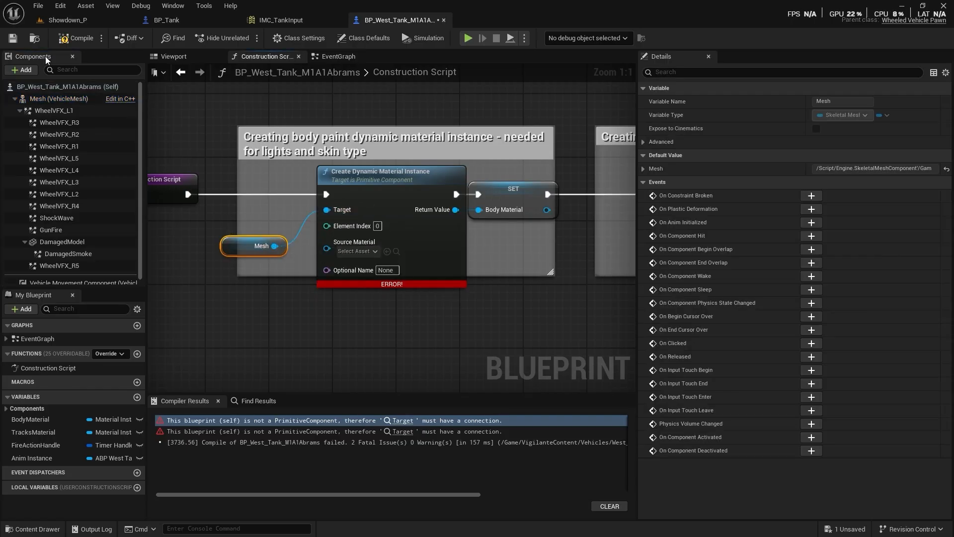
click(74, 39)
- Connect a Mesh reference to the Target of the tracks Create Dynamic Material Instance node, and compile and save the parent blueprint
click(403, 420)
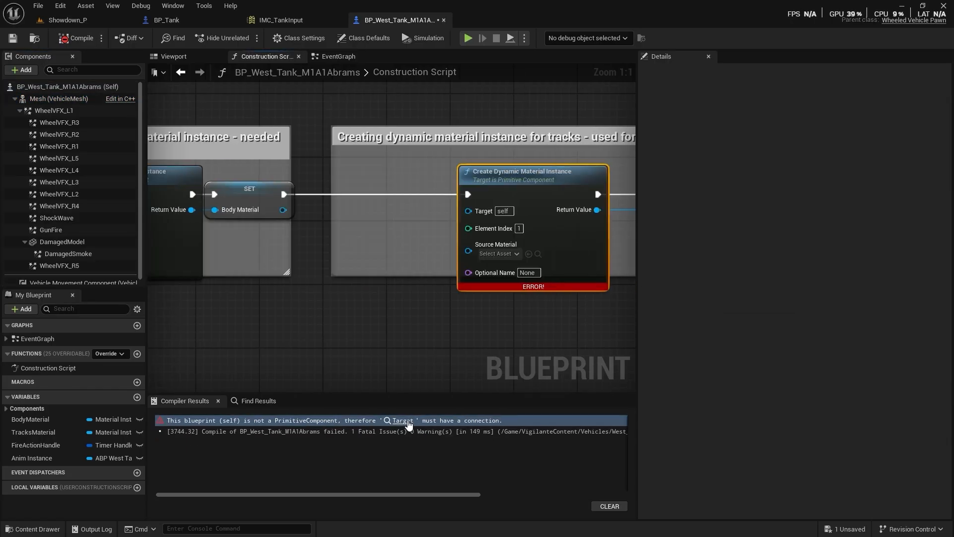
drag(58, 98, 222, 230)
drag(243, 230, 335, 216)
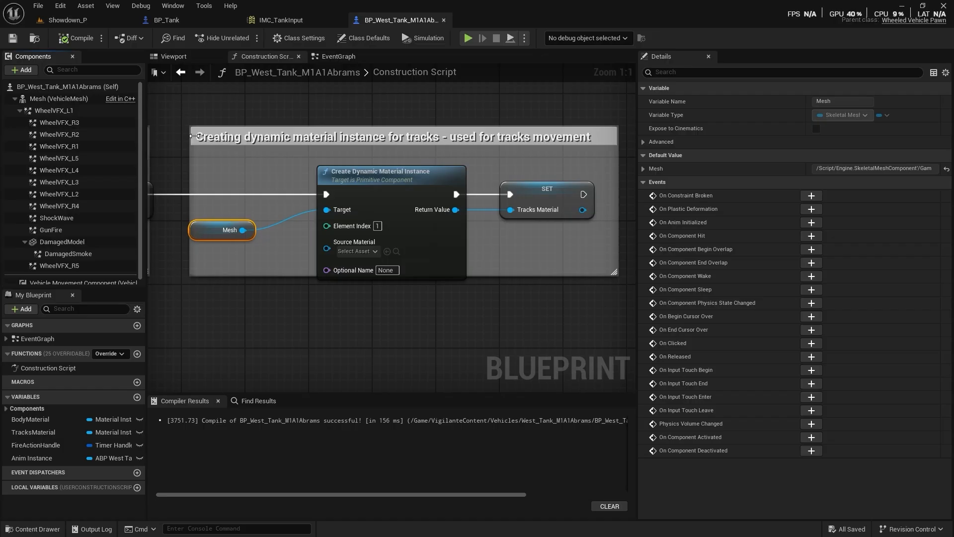
click(156, 60)
right_drag(344, 275, 316, 187)
- Compile and save BP_Tank, and review the components inherited under its Mesh (VehicleMesh) root
click(207, 18)
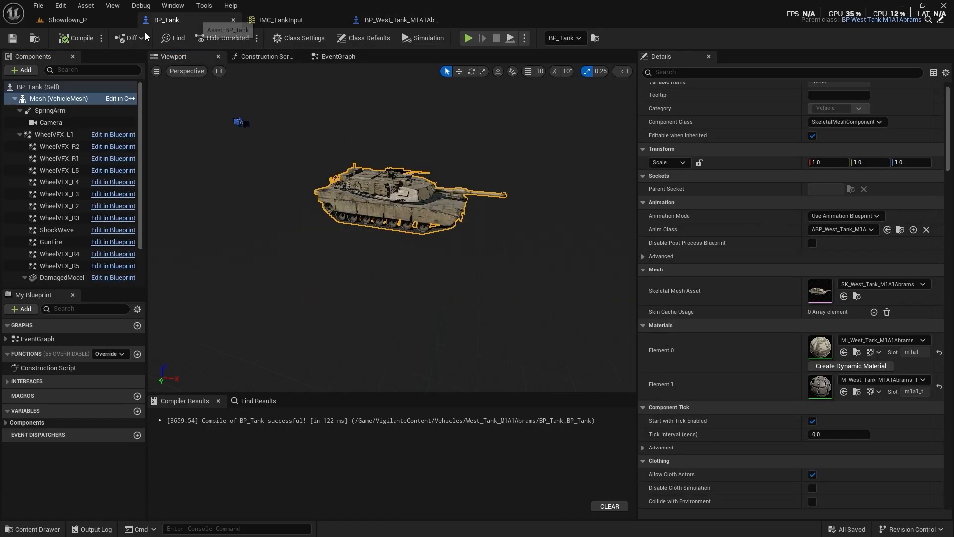
click(12, 40)
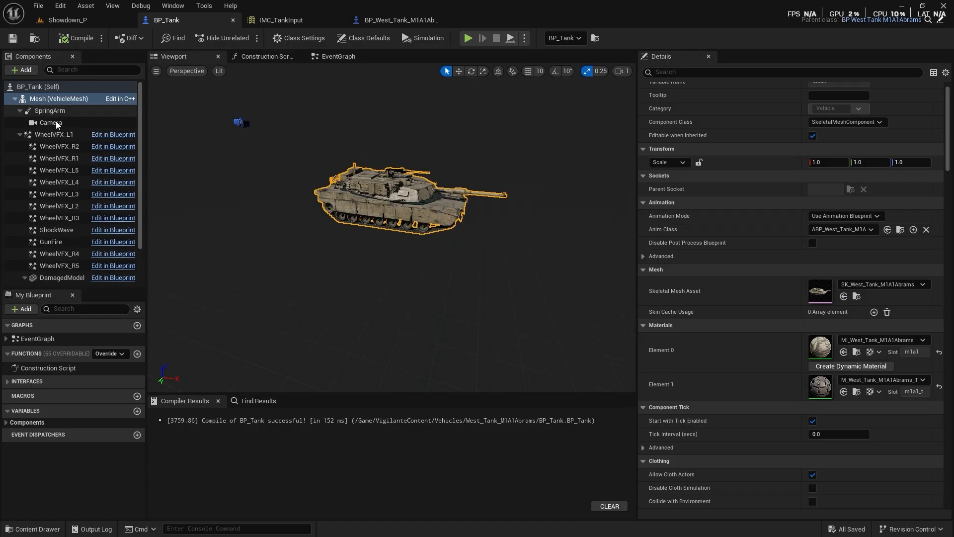
click(16, 135)
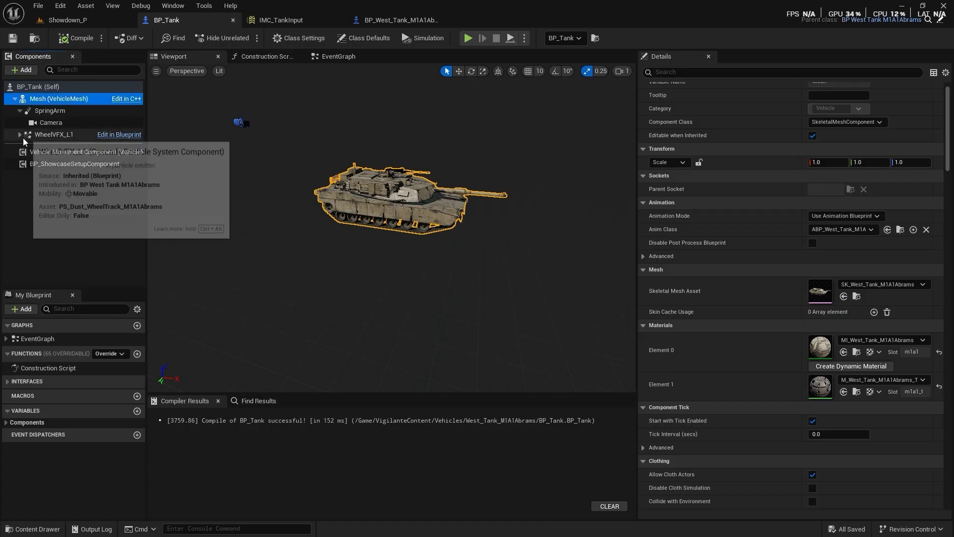
click(35, 135)
click(15, 99)
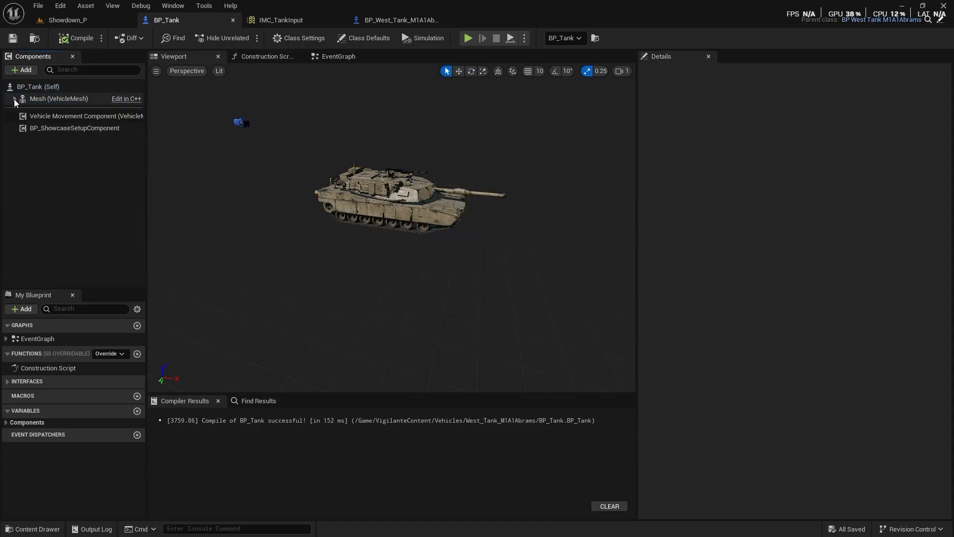
click(15, 98)
click(56, 134)
click(43, 97)
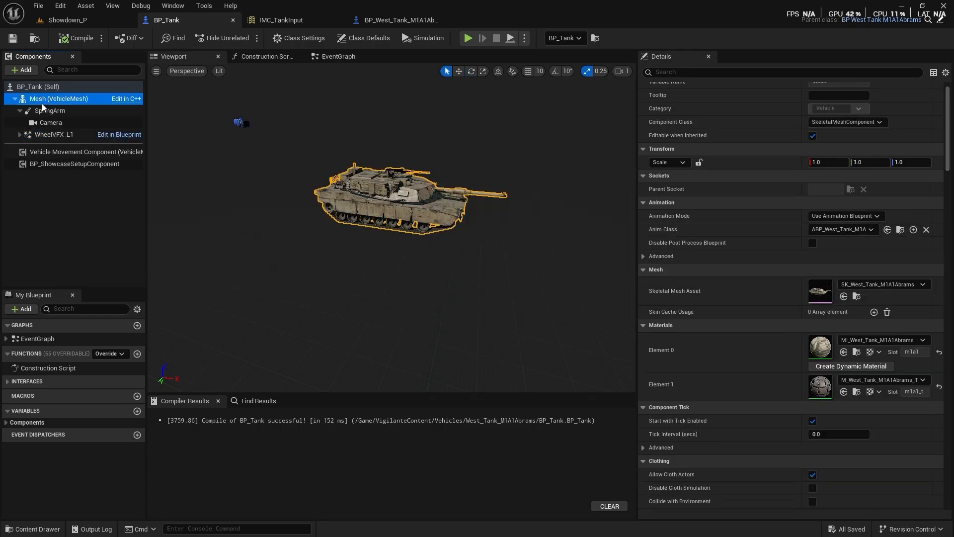
click(19, 134)
- Play the Showdown_P level to test the tank with the repaired parent blueprint, stop the session, and inspect BP_Tank in the street
click(67, 21)
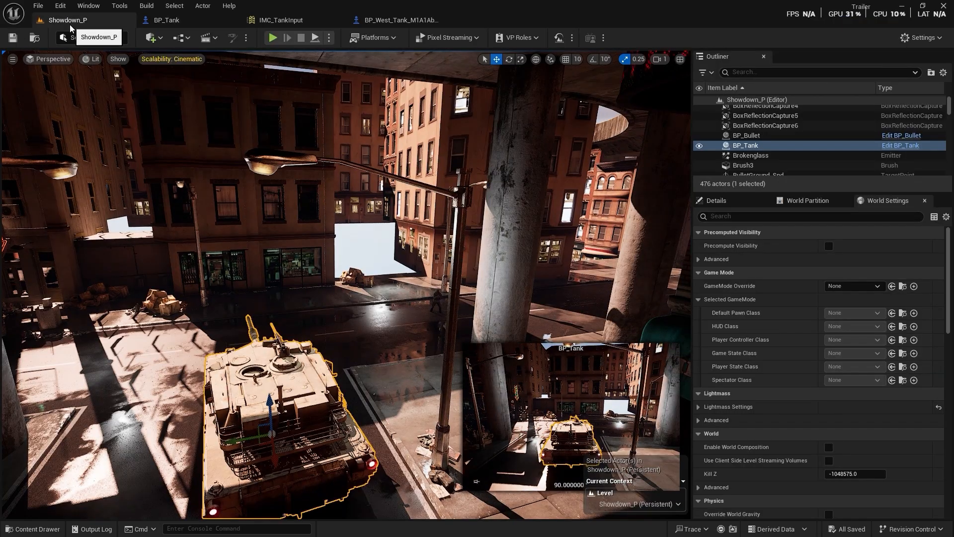
key(alt+p)
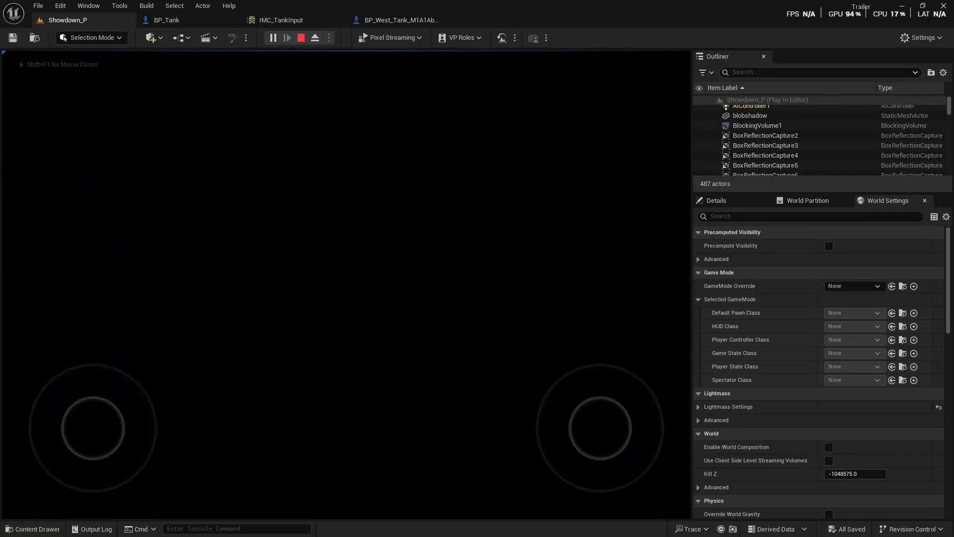
key(Escape)
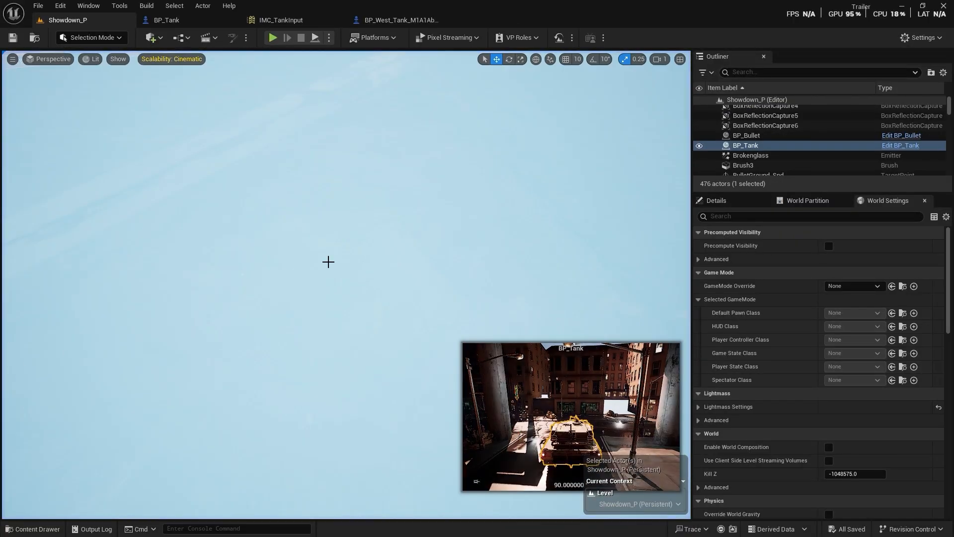
key(f)
mouse_move(346, 285)
right_down()
mouse_move(288, 273)
mouse_move(358, 293)
mouse_move(298, 281)
mouse_move(348, 283)
right_up()
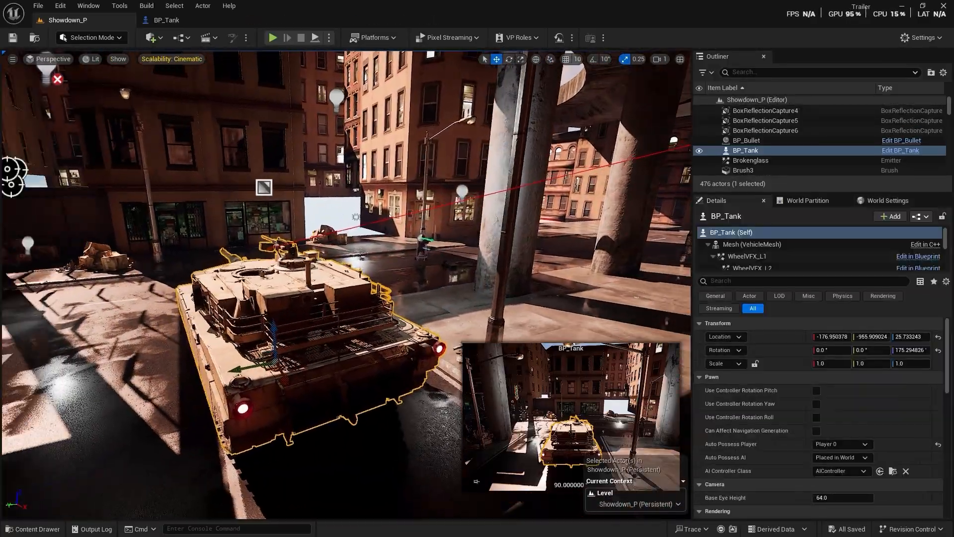
right_drag(348, 283, 368, 288)
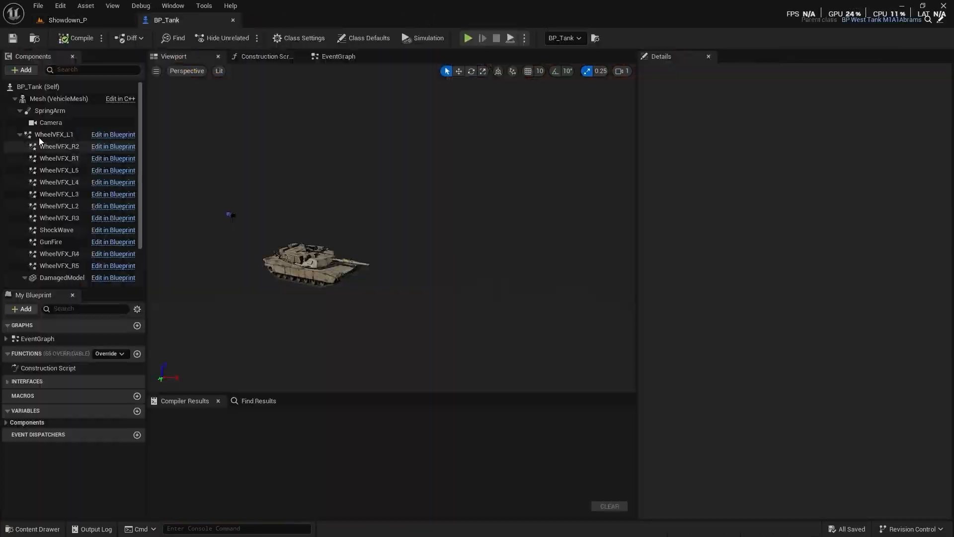
- Select all inherited components of BP_Tank from WheelVFX_L1 through DamagedSmoke
click(53, 132)
scroll(70, 183, down, 3)
shift+click(61, 249)
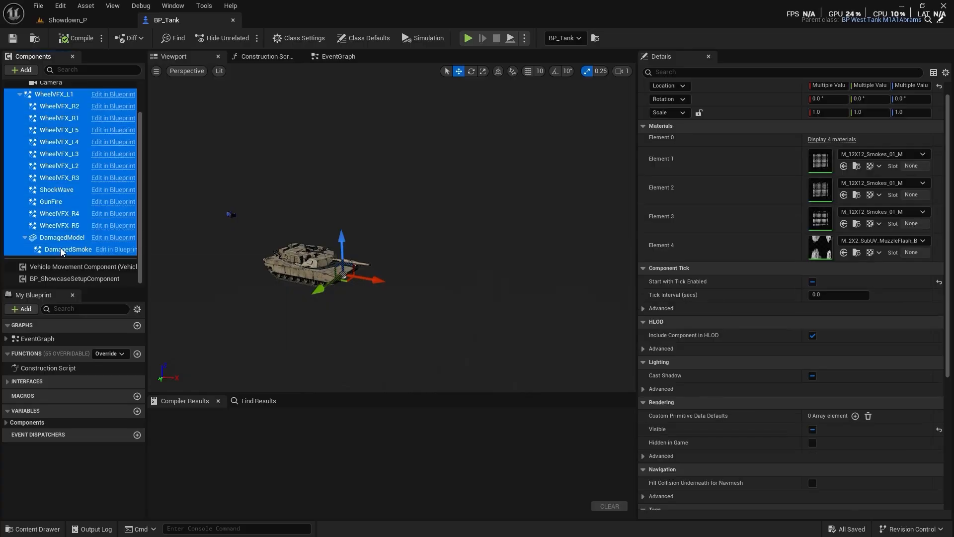
- Select the components from WheelVFX_L1 to DamagedSmoke in BP_Tank, and open its parent blueprint, BP_West_Tank_M1A1Abrams
scroll(59, 244, up, 3)
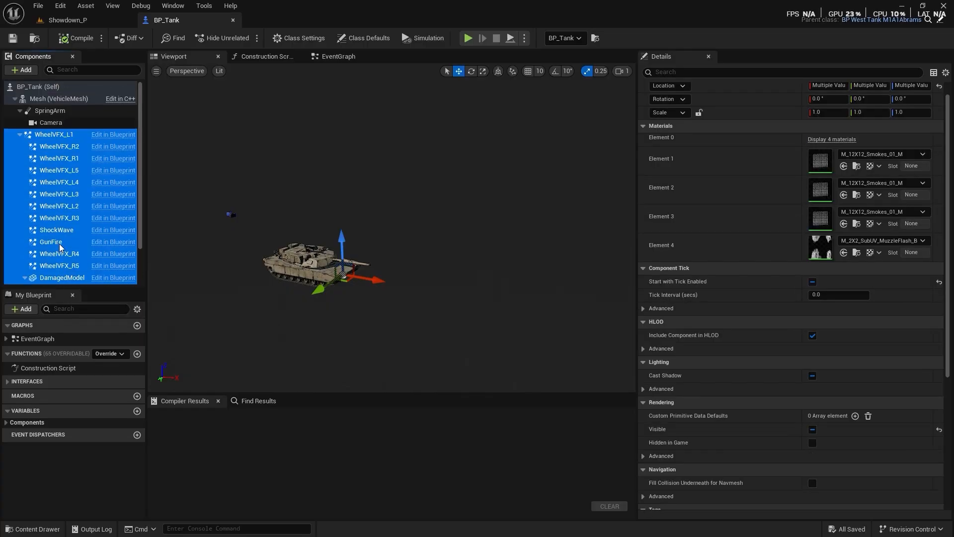
click(50, 183)
click(52, 134)
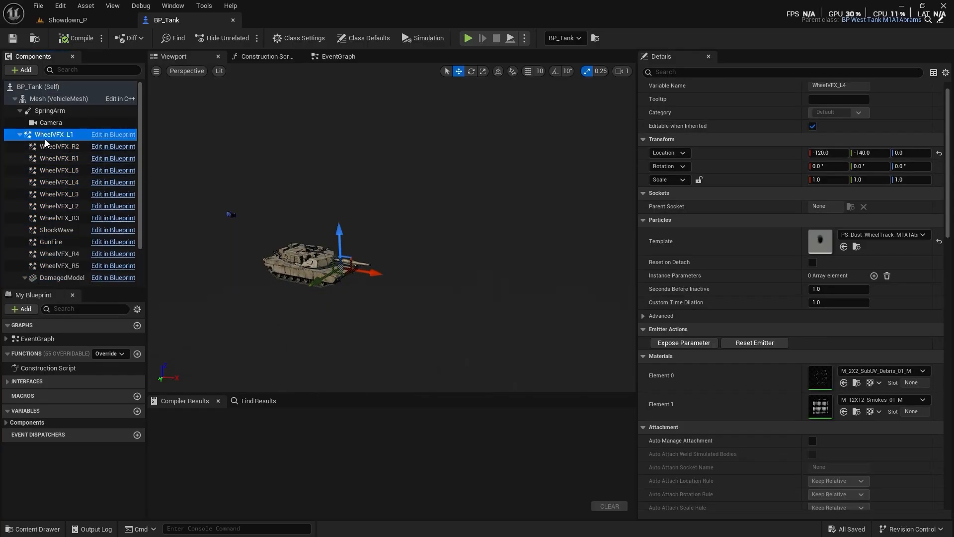
scroll(68, 200, down, 3)
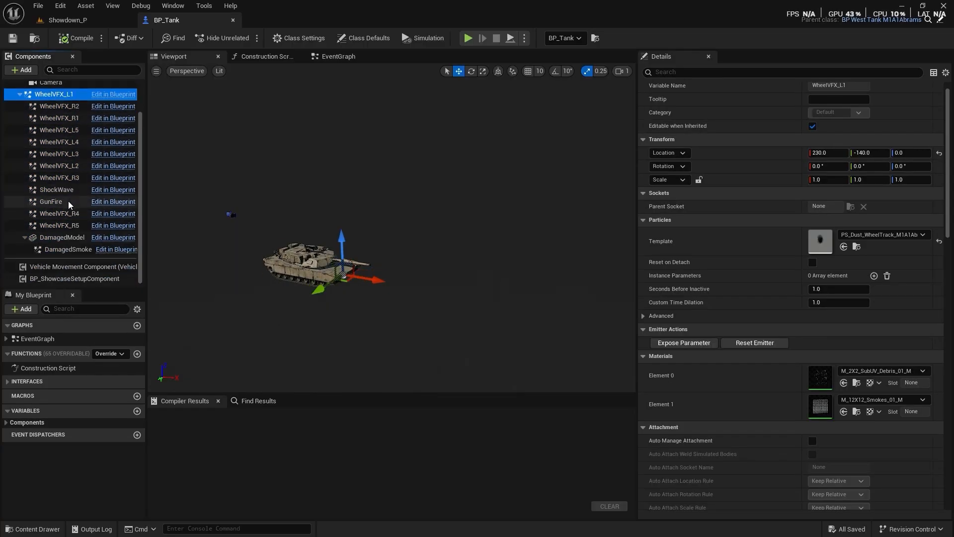
shift+click(70, 249)
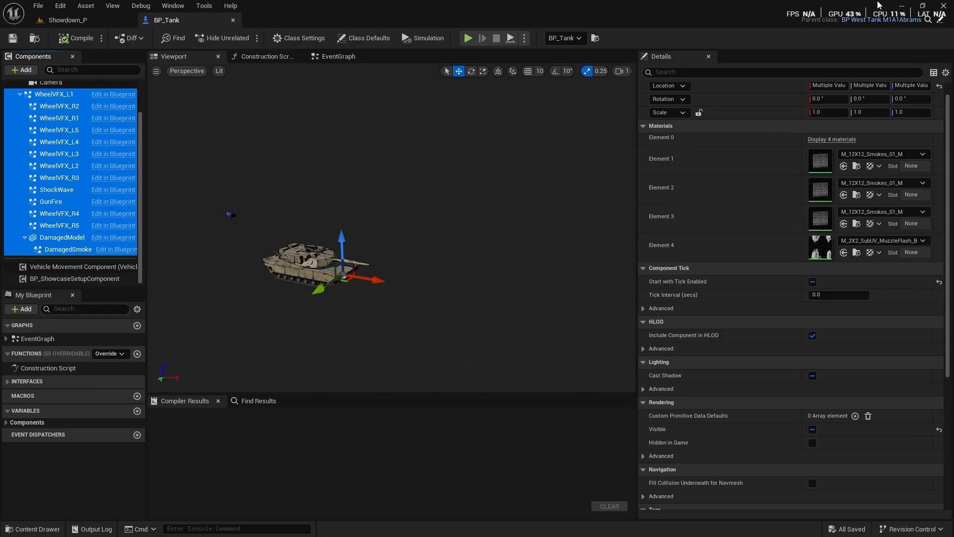
click(941, 20)
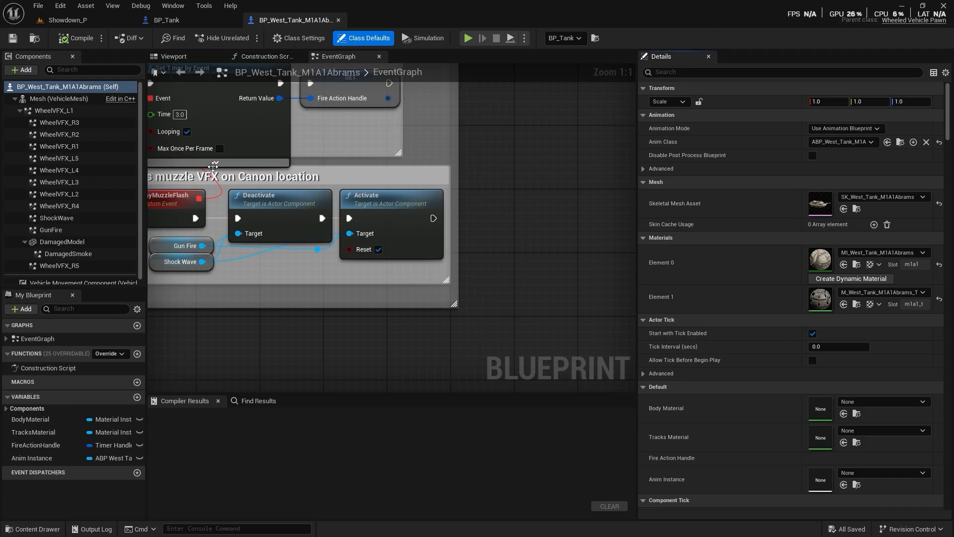
- Delete all wheel, ShockWave, GunFire and damage components from WheelVFX_L1 to WheelVFX_R5 in BP_West_Tank_M1A1Abrams
click(61, 110)
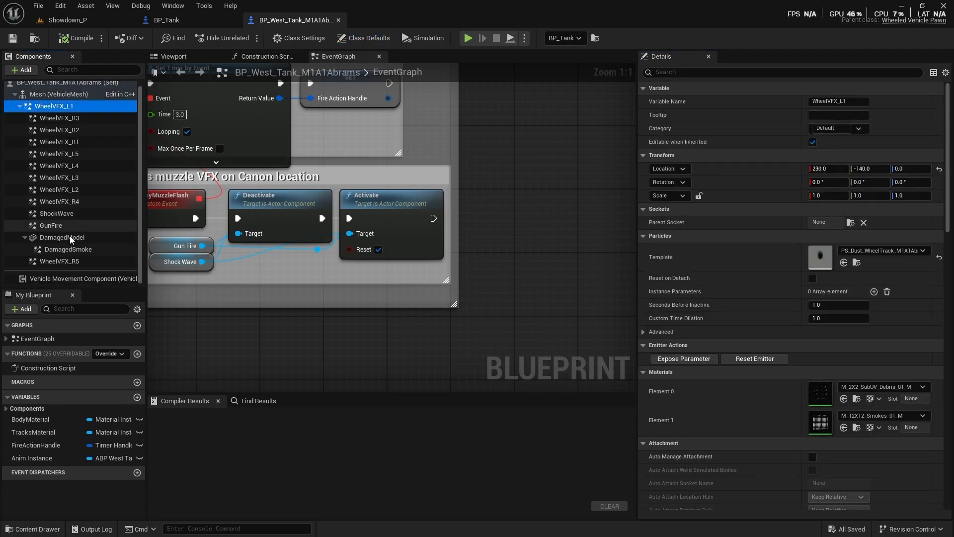
shift+click(68, 260)
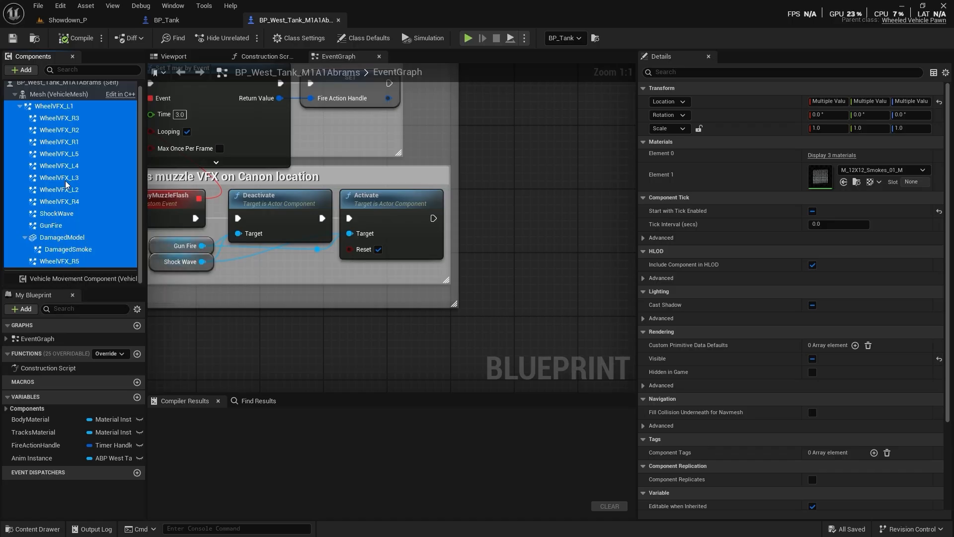
key(Delete)
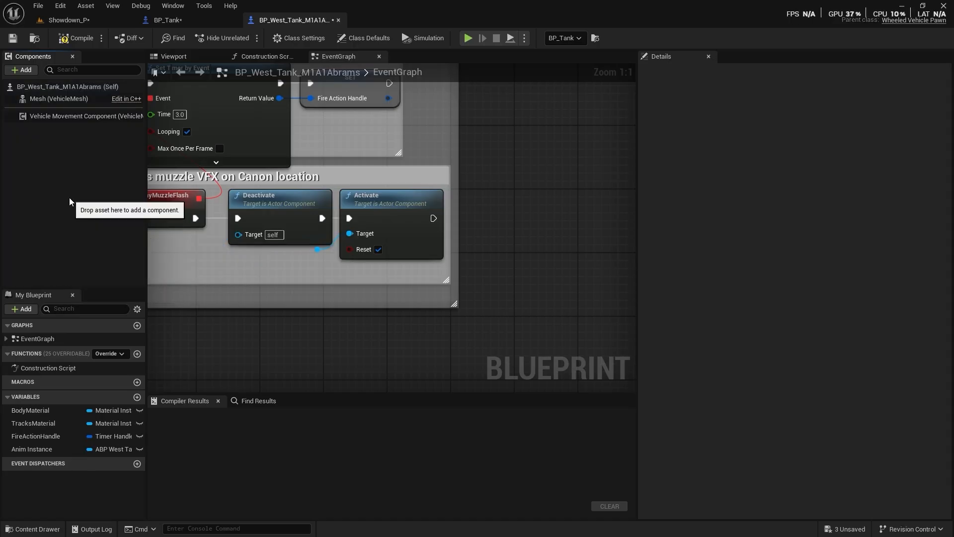
- Compile the parent blueprint, go to the first error and disconnect PlayMuzzleFlash from the Deactivate node
click(77, 38)
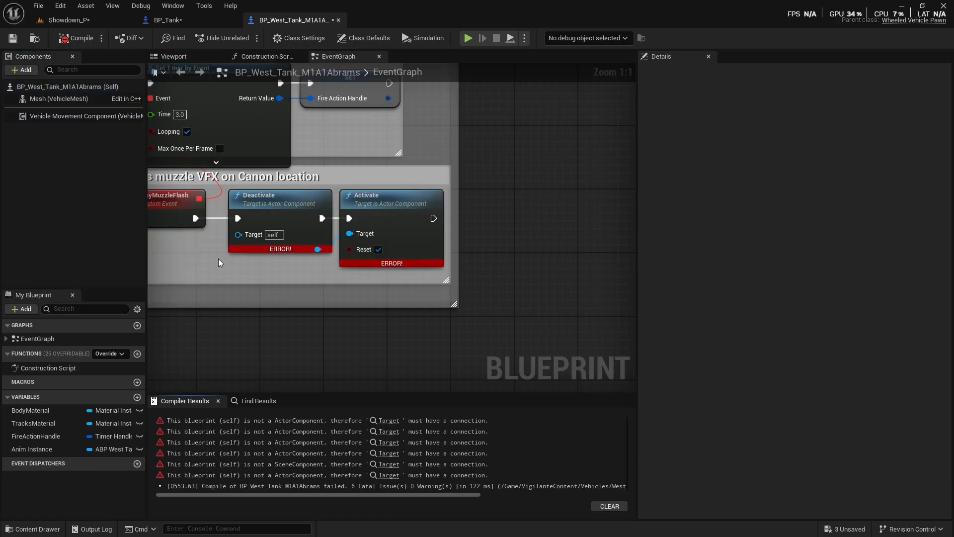
click(391, 426)
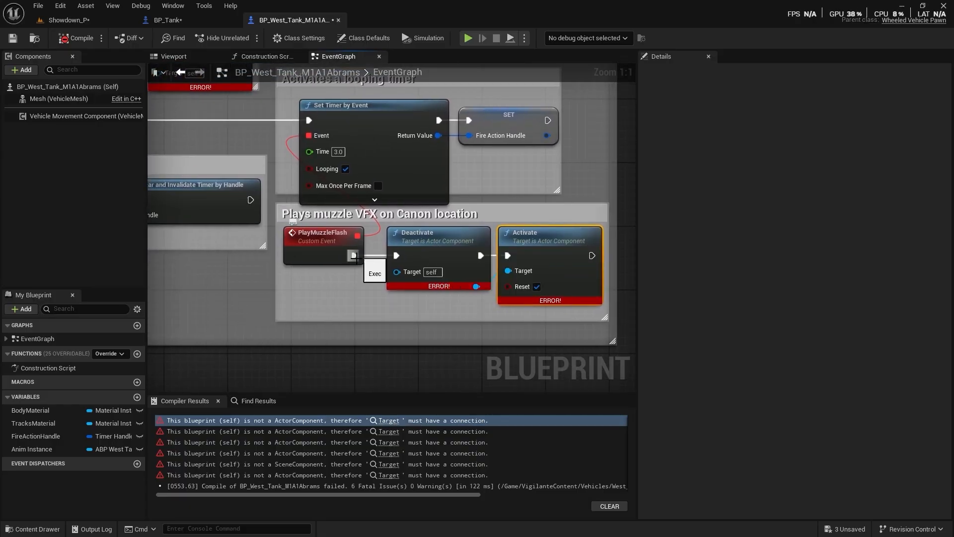
alt+click(353, 255)
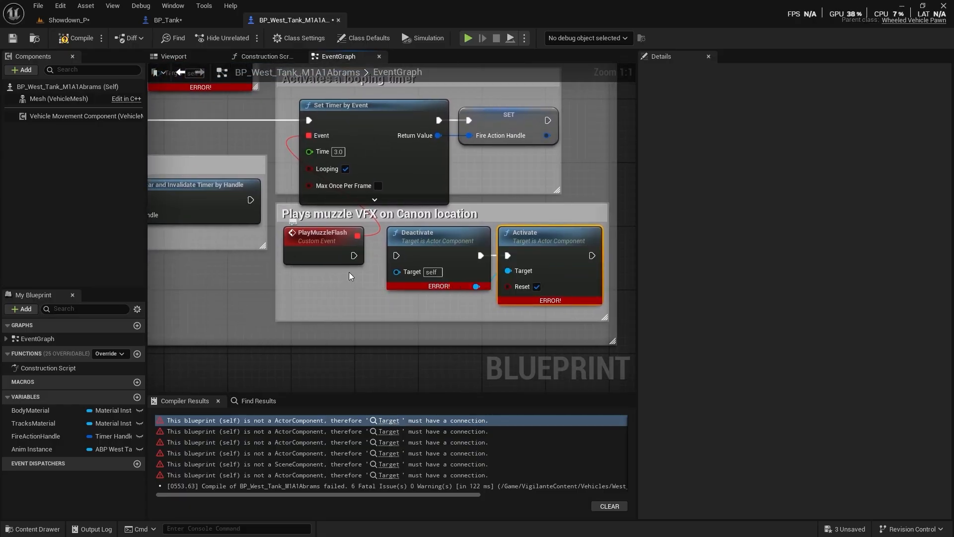
- Recompile and trace the errors, disconnecting the last Set Visibility node and the Activate and Deactivate nodes in the Particle effects group
click(70, 39)
click(389, 420)
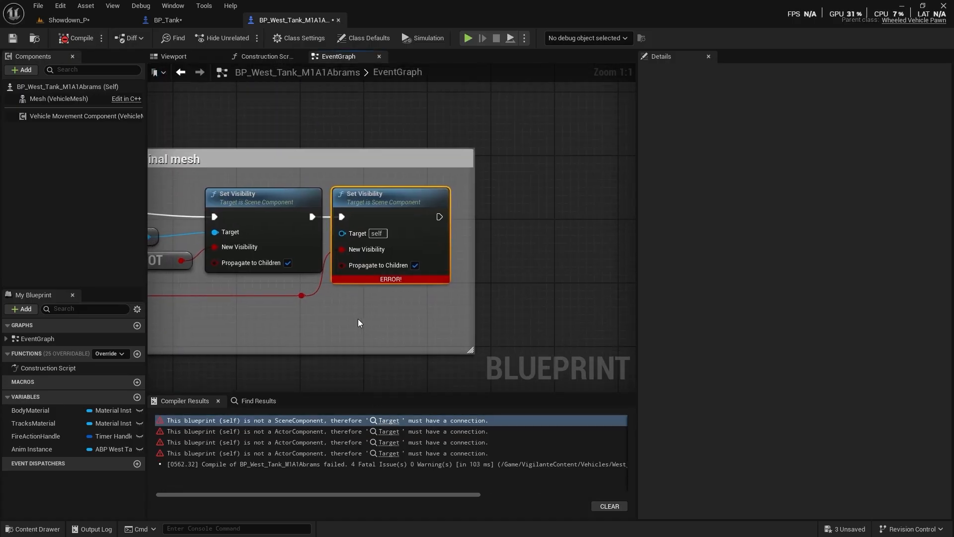
right_drag(324, 265, 456, 304)
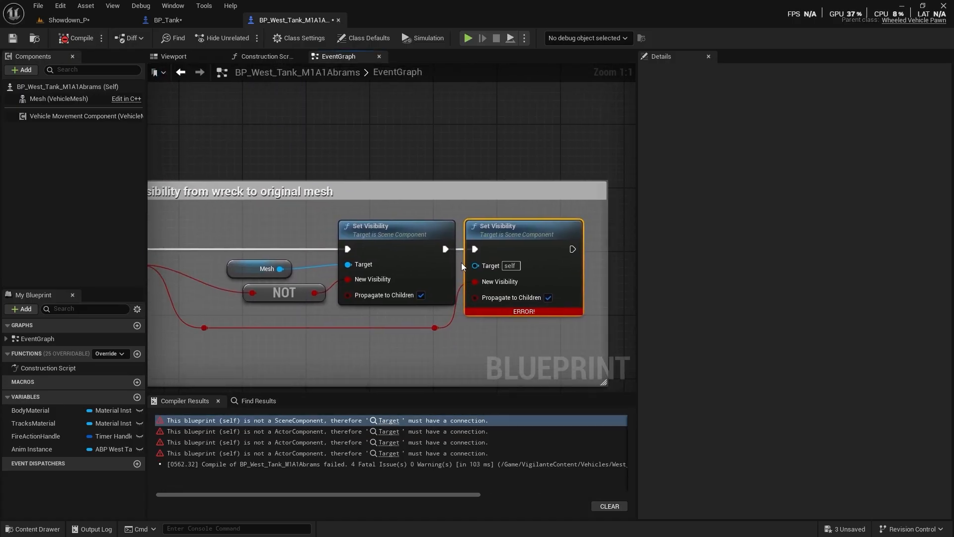
click(73, 39)
click(388, 421)
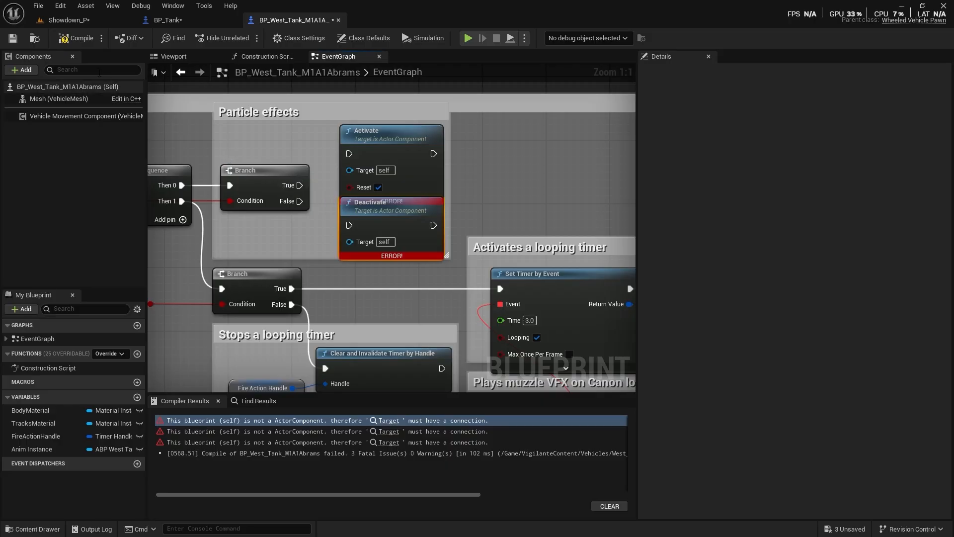
- Recompile, trace the remaining error and disconnect the SetWheelSmokeIntensity event from the Set Active node
click(73, 39)
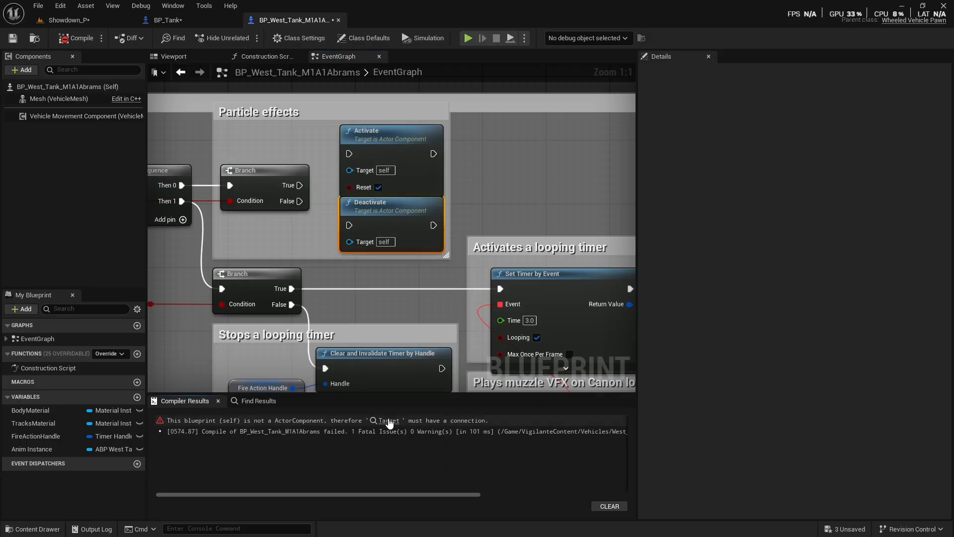
click(389, 421)
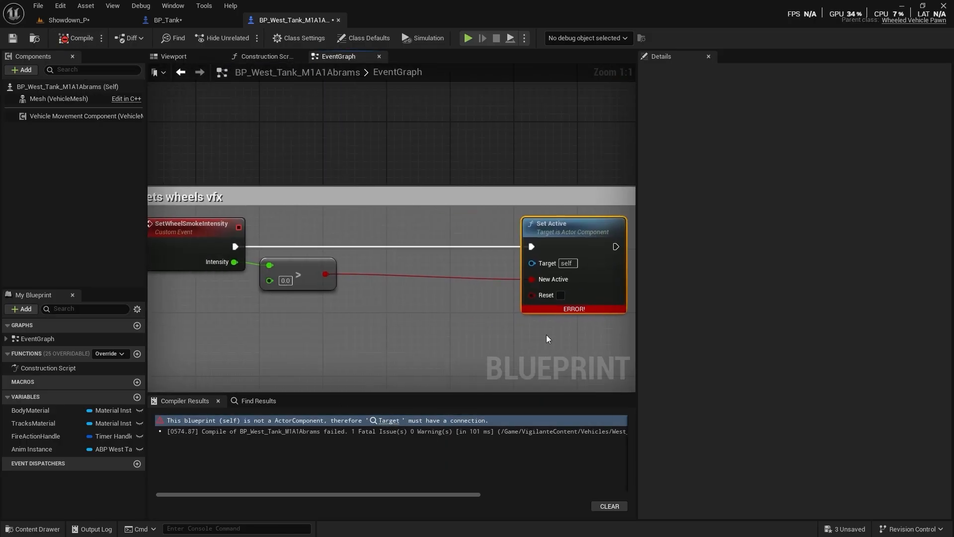
alt+click(531, 246)
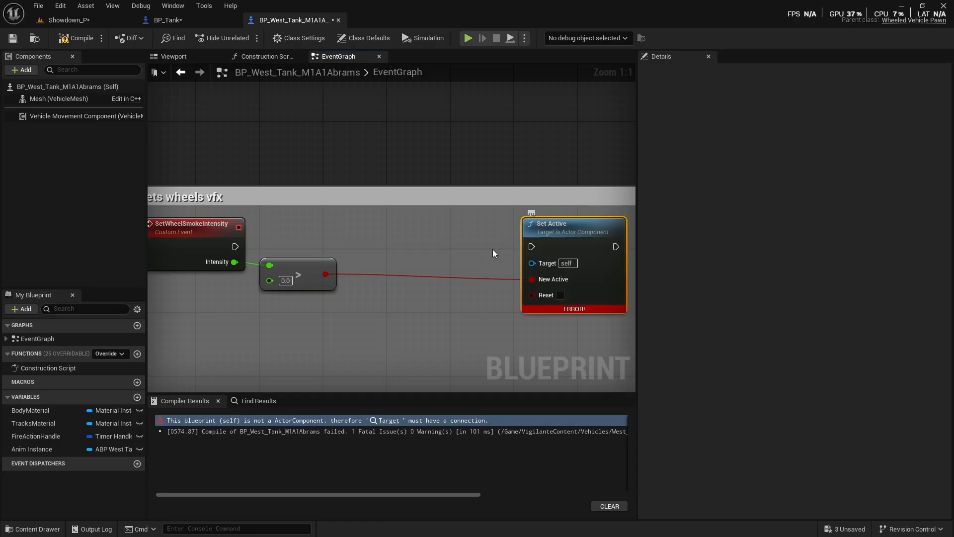
- Compile and save BP_West_Tank_M1A1Abrams, and compile BP_Tank and save all changes
click(70, 38)
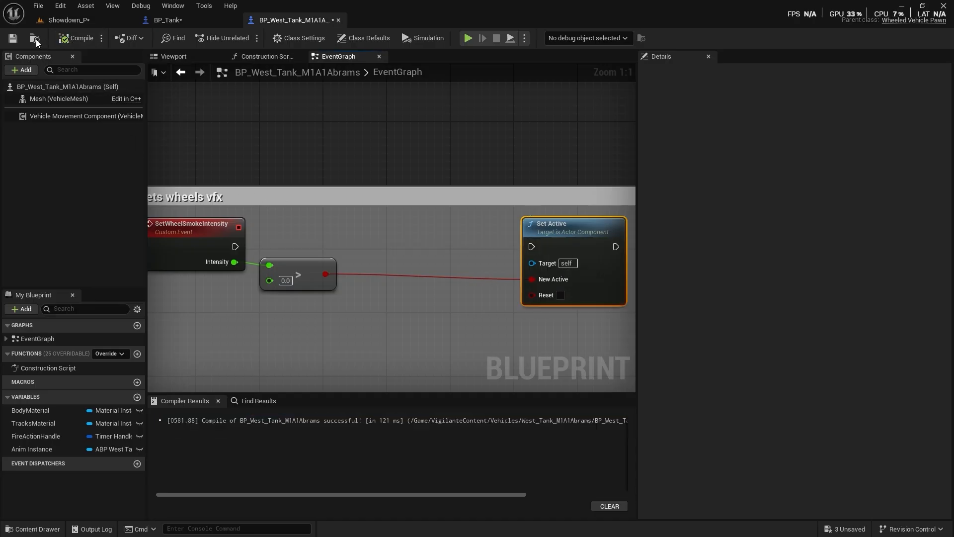
click(13, 38)
click(167, 20)
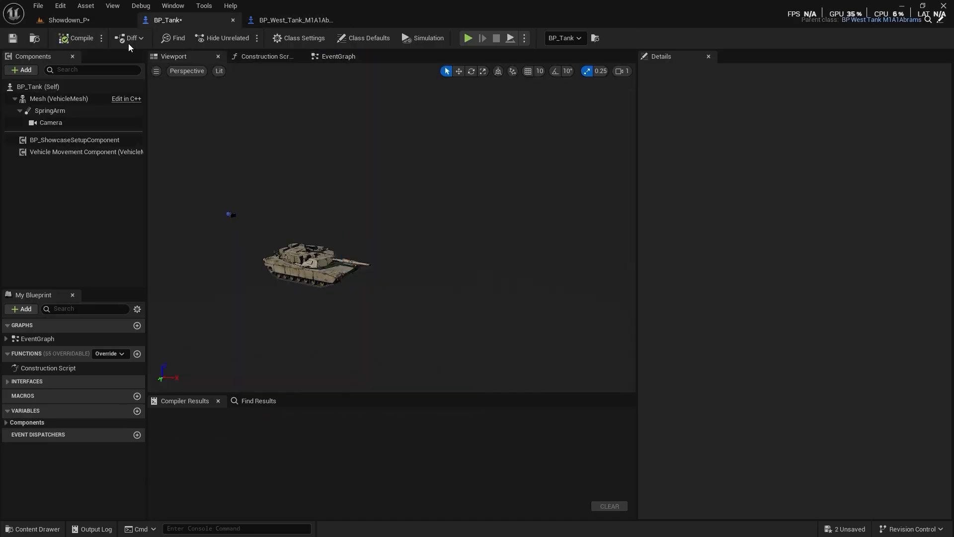
click(59, 39)
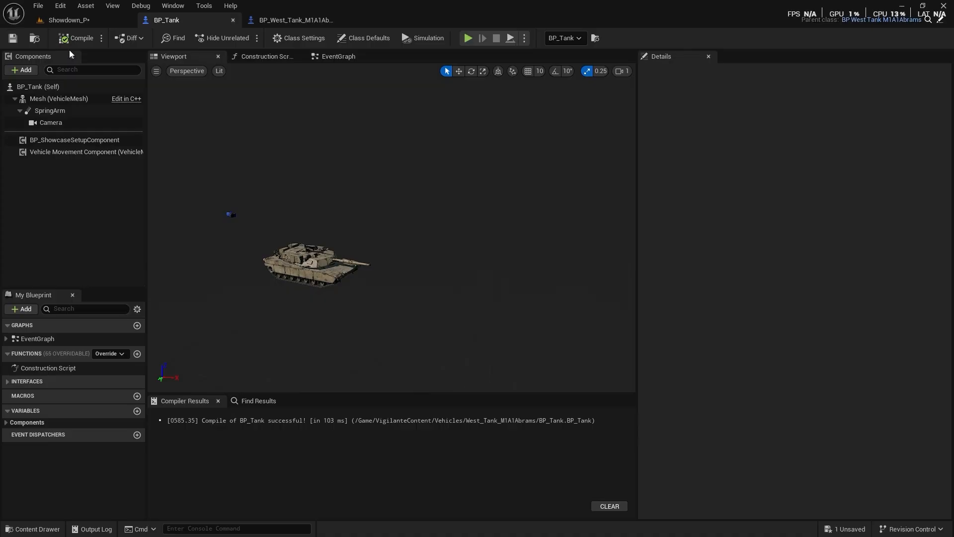
key(ctrl+shift+s)
- Playtest the tank in the Showdown_P level
click(69, 20)
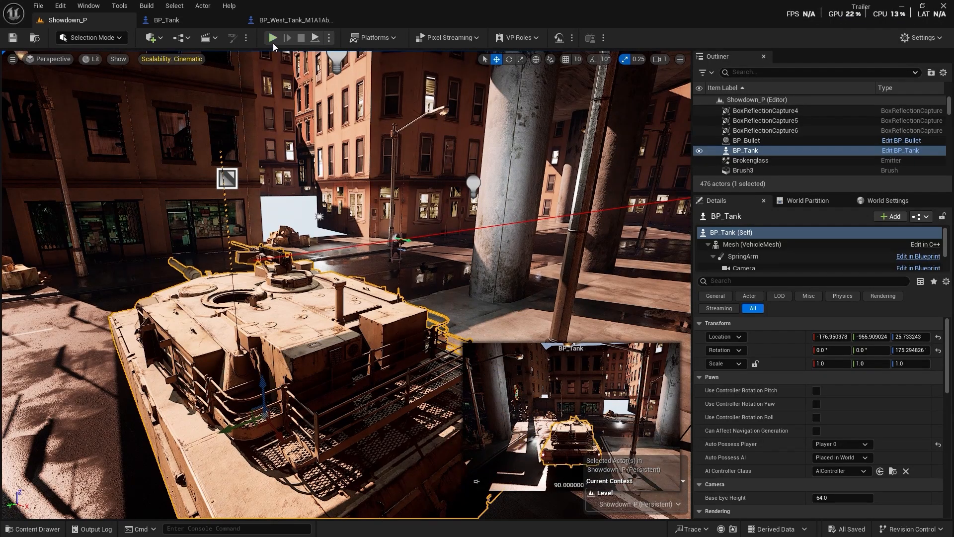
key(alt+p)
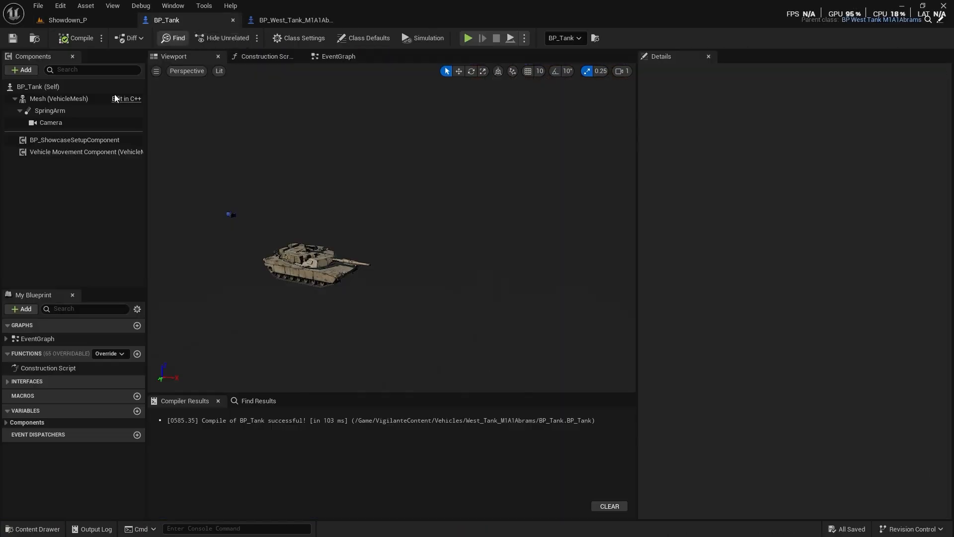
- Examine the physics and collision properties of BP_Tank's vehicle mesh
click(56, 98)
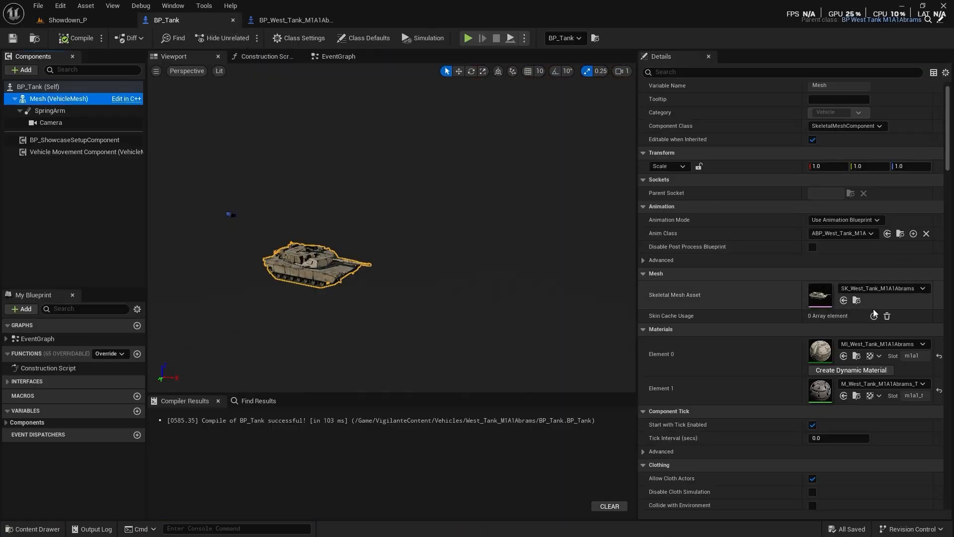
scroll(825, 310, down, 5)
scroll(826, 314, down, 8)
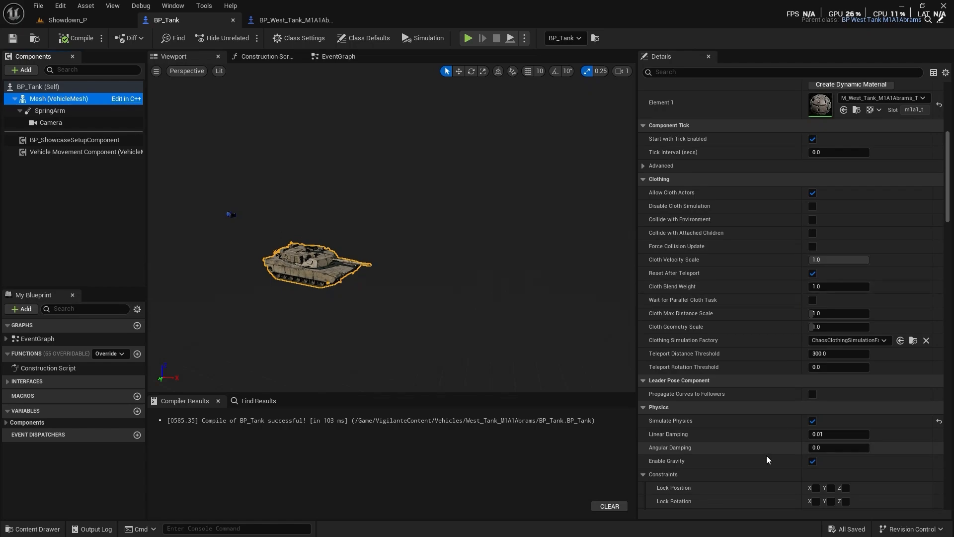
scroll(791, 408, down, 10)
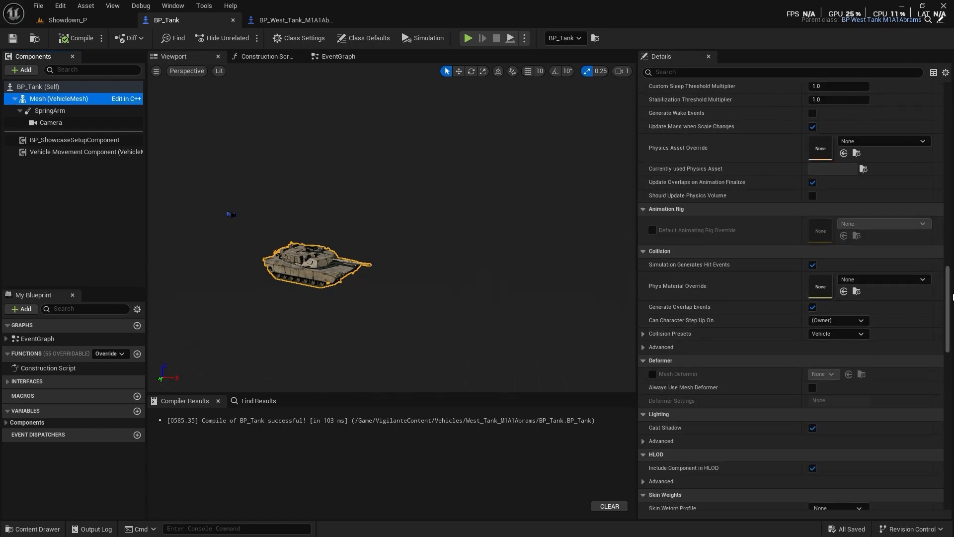
scroll(845, 318, up, 20)
scroll(488, 312, up, 6)
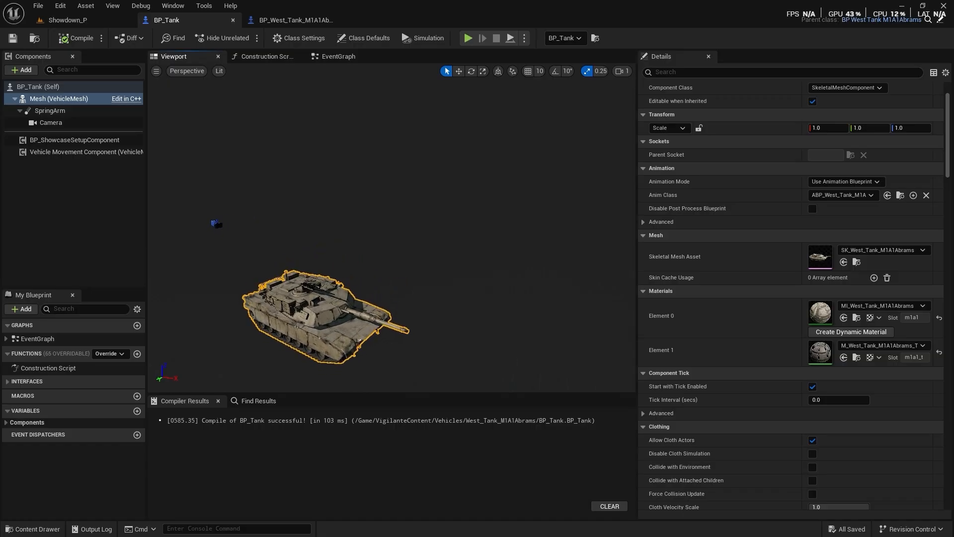
- Examine the properties of BP_ShowcaseSetupComponent and the Vehicle Movement Component in BP_Tank
click(68, 143)
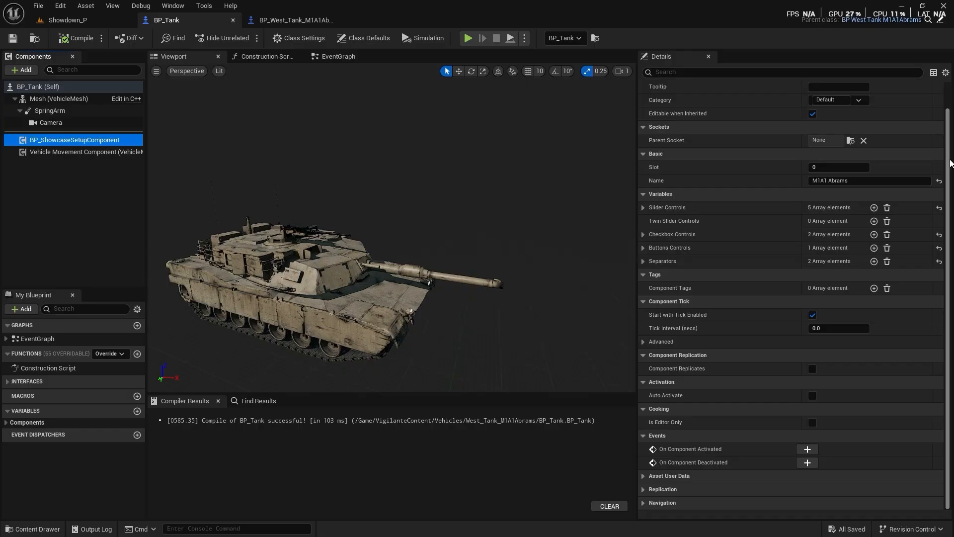
click(949, 163)
click(64, 152)
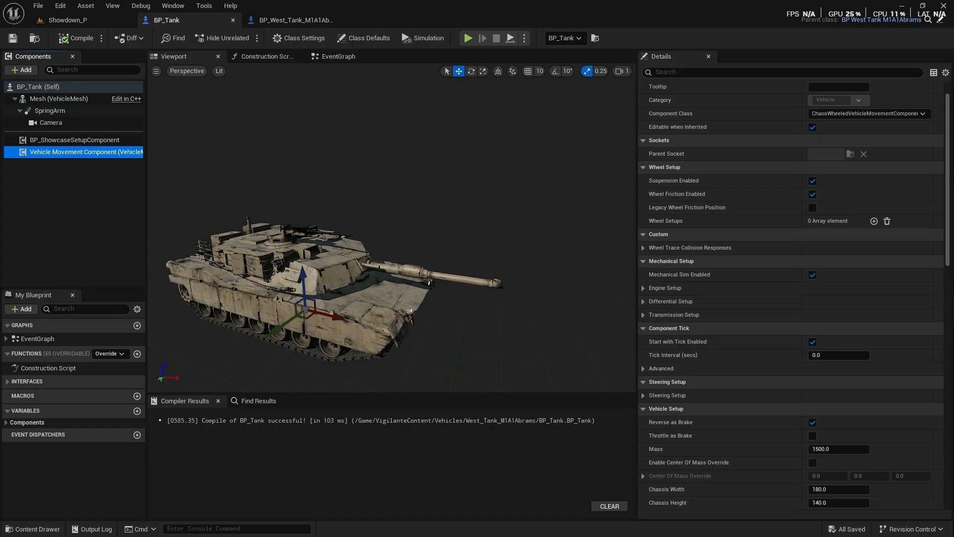
click(950, 215)
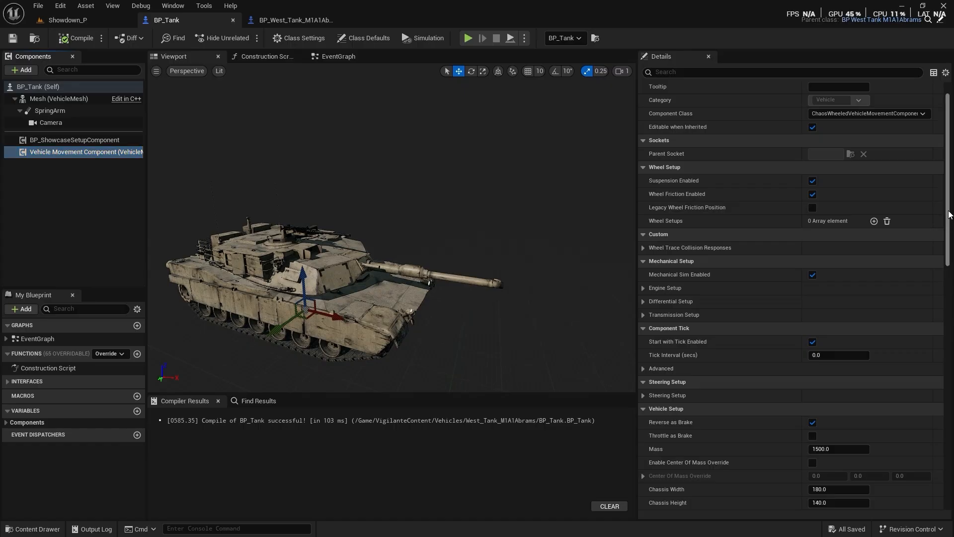
drag(950, 194, 949, 400)
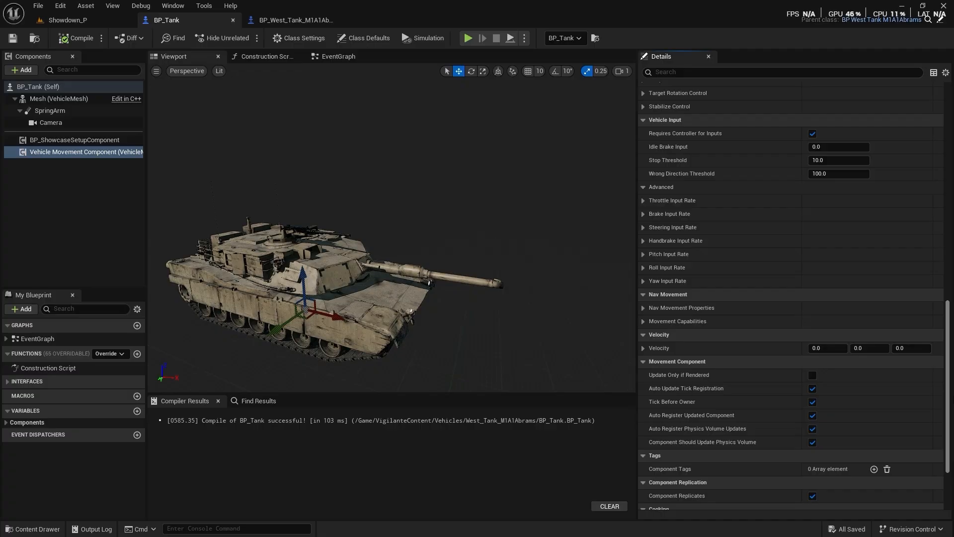
scroll(931, 145, up, 15)
- Raise BP_Tank in the Showdown_P level to a Z location of about 228 and playtest the level
click(57, 21)
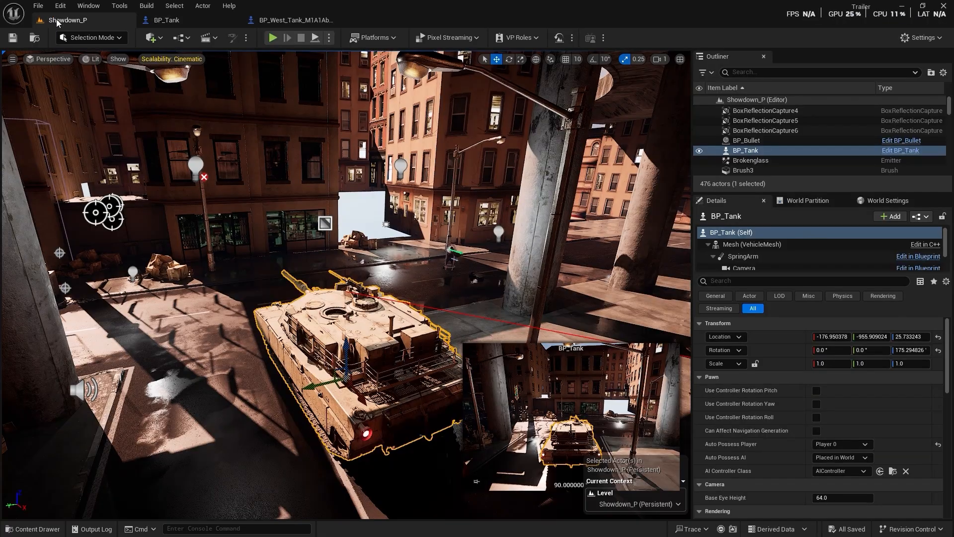
key(f)
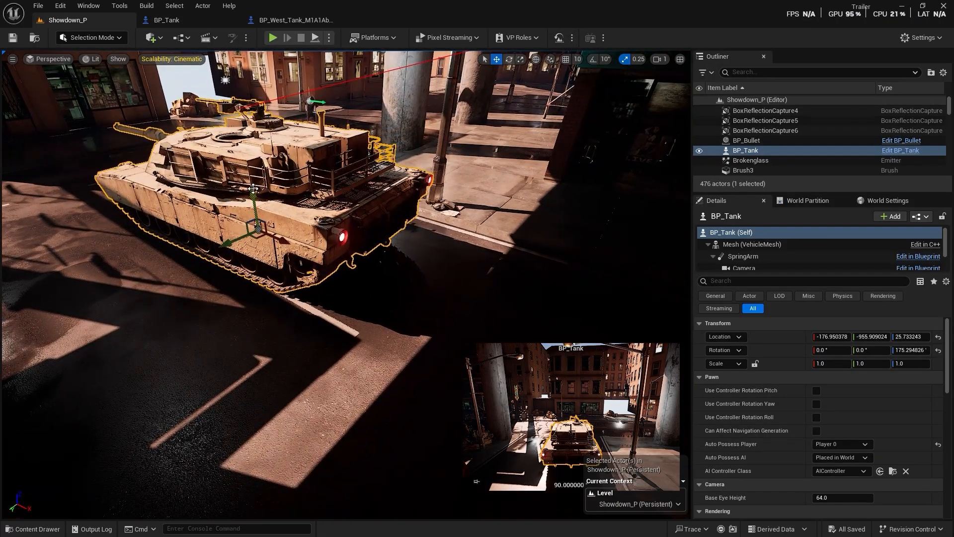
drag(253, 188, 251, 144)
click(271, 37)
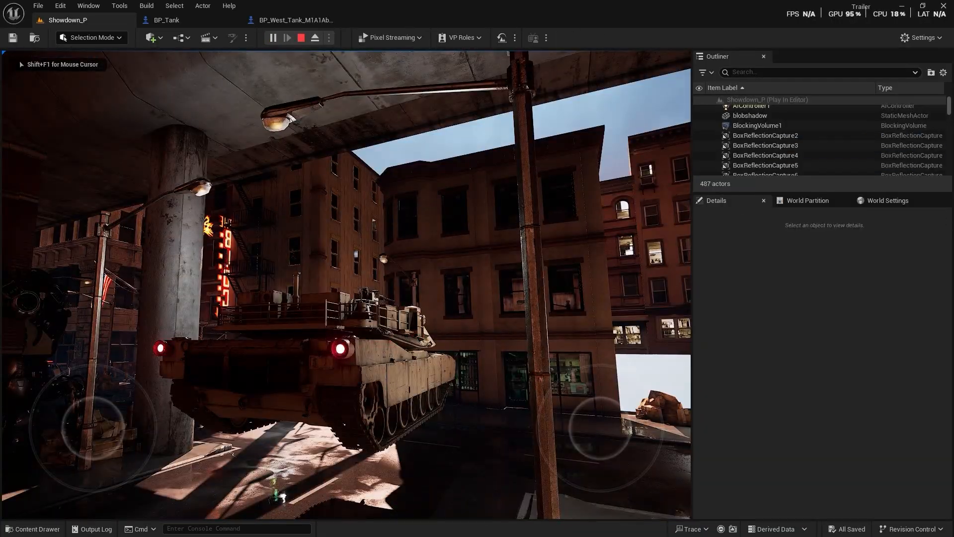
key(Escape)
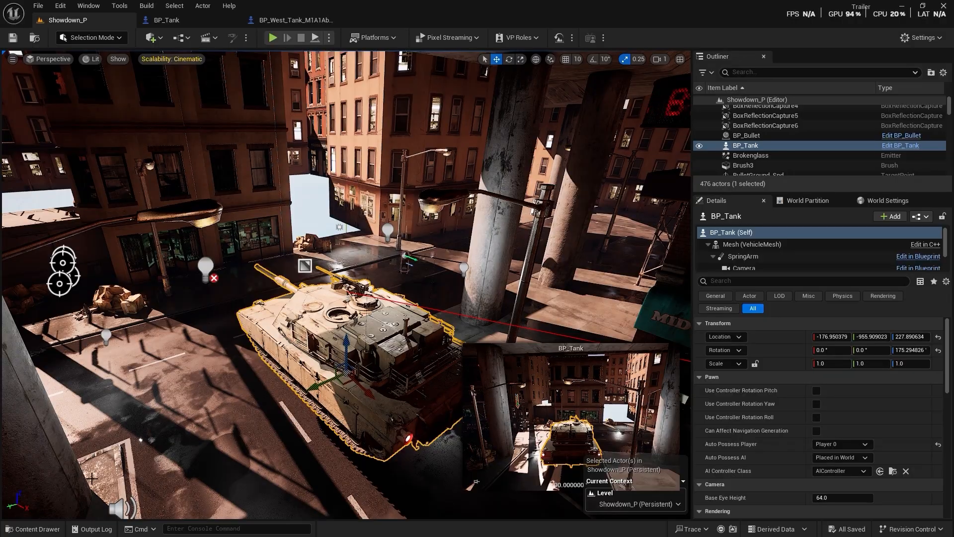
- Open the PHYS_West_Tank_M1A1Abrams physics asset from the West_Tank_M1A1Abrams folder and examine its wheel bodies
click(45, 529)
click(550, 442)
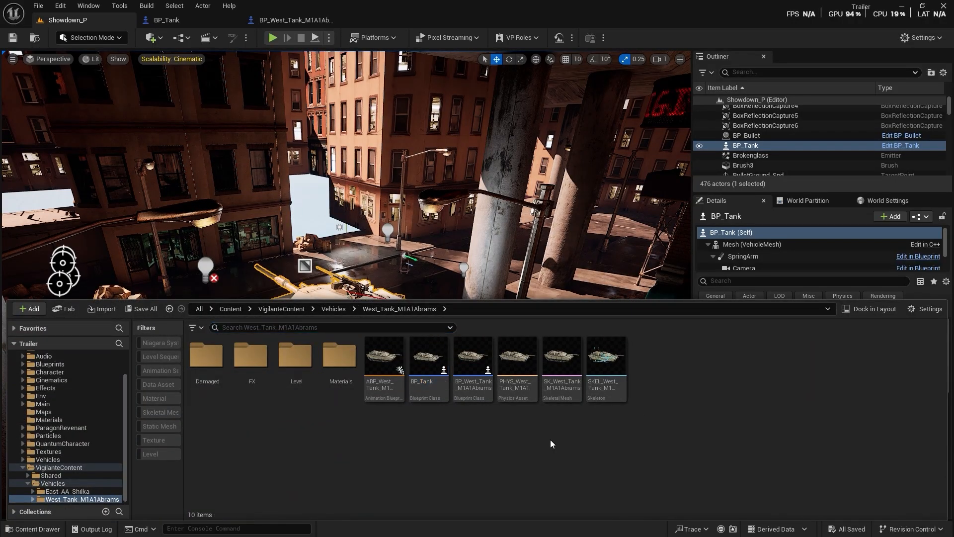
double_click(522, 395)
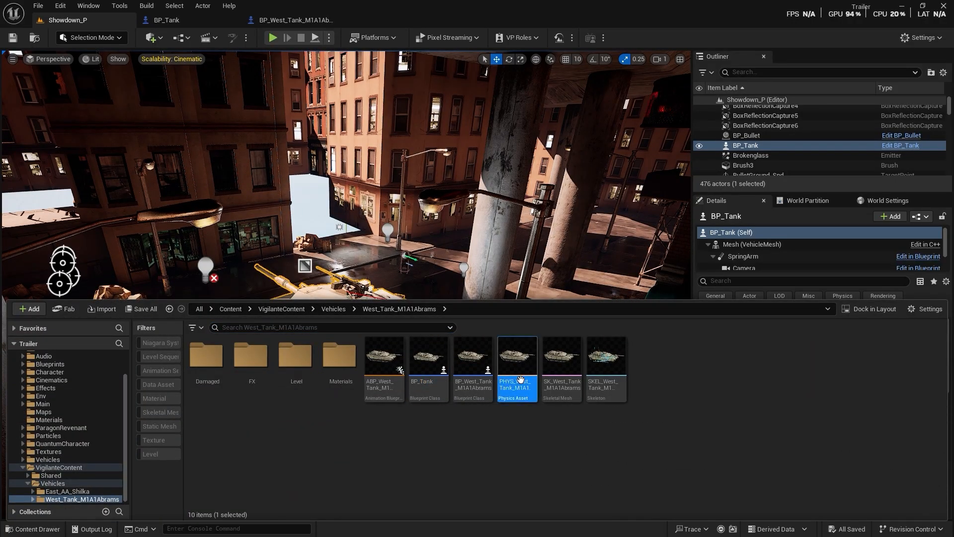
click(96, 125)
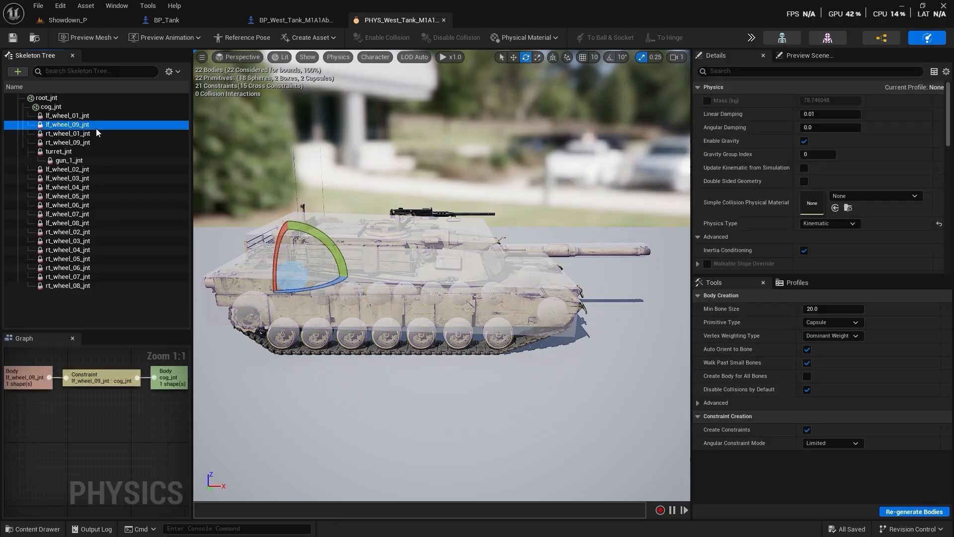
click(100, 249)
click(100, 275)
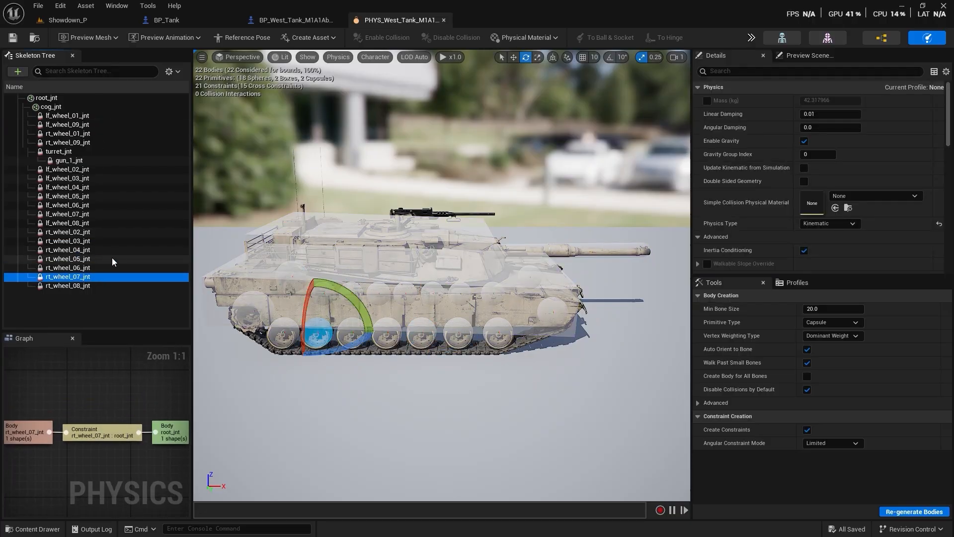
- Examine the hull, gun and turret collision bodies of the original tank physics asset
click(531, 308)
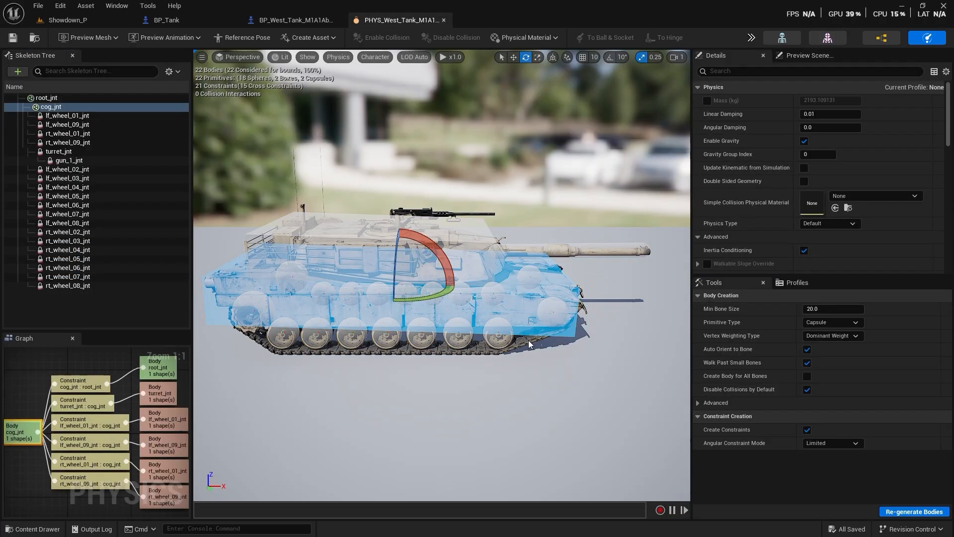
click(466, 247)
click(537, 250)
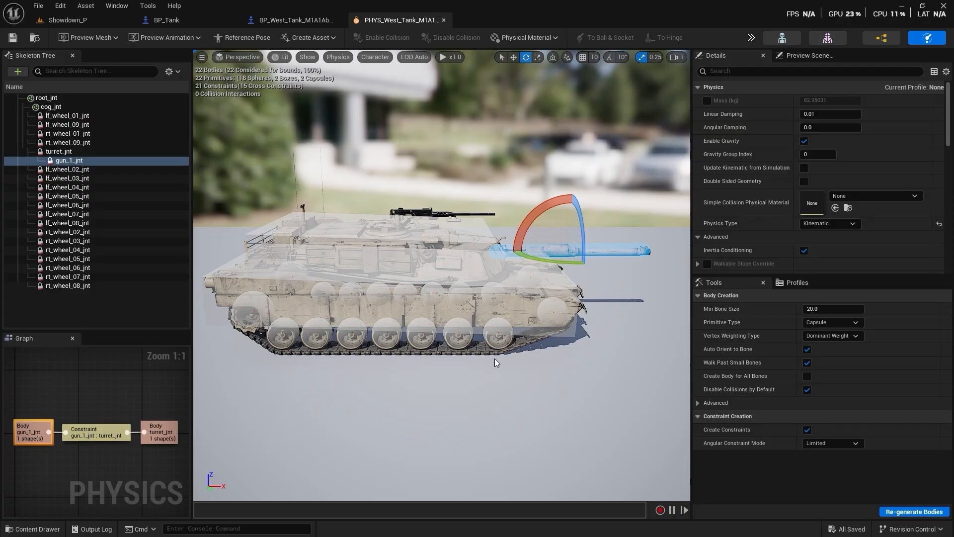
right_drag(512, 334, 422, 340)
key(d)
right_drag(478, 379, 546, 385)
key(a)
click(469, 243)
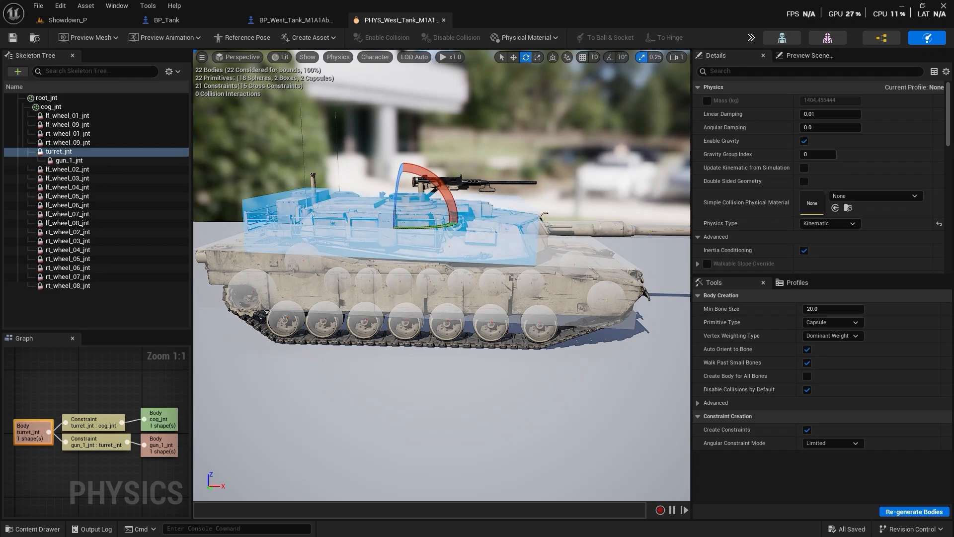
- Create and assign a new physics asset for the SK_West_Tank_M1A1Abrams skeletal mesh, using capsule bodies and a minimum bone size of 20
click(47, 530)
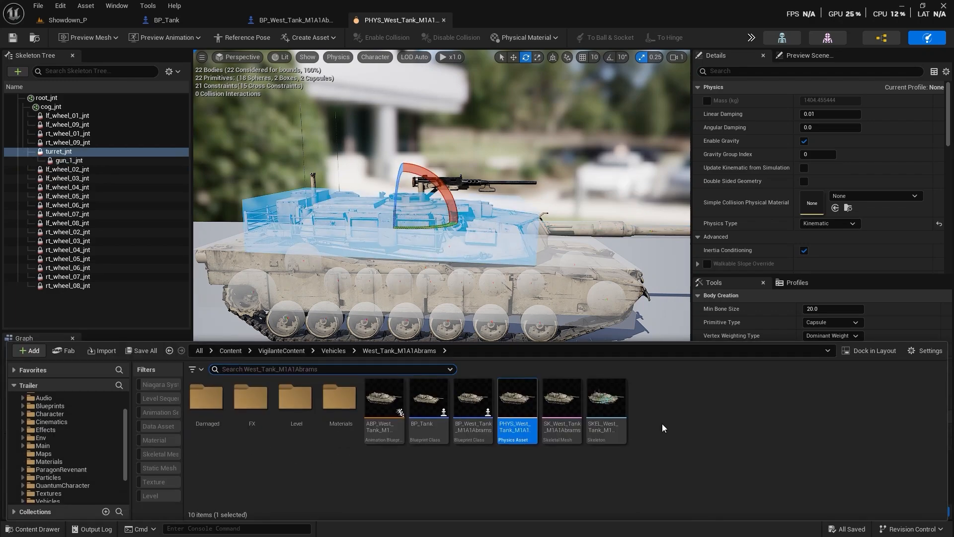
right_click(572, 412)
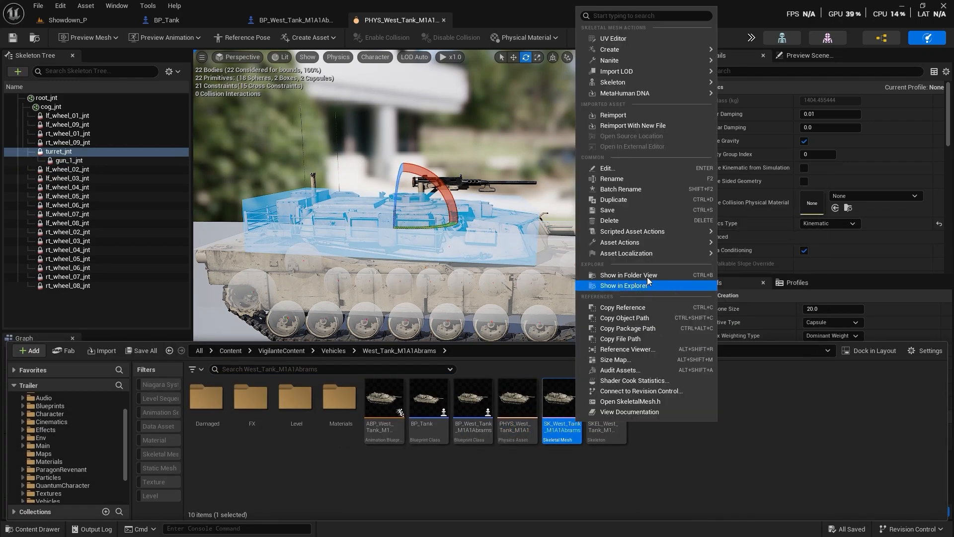
mouse_move(681, 47)
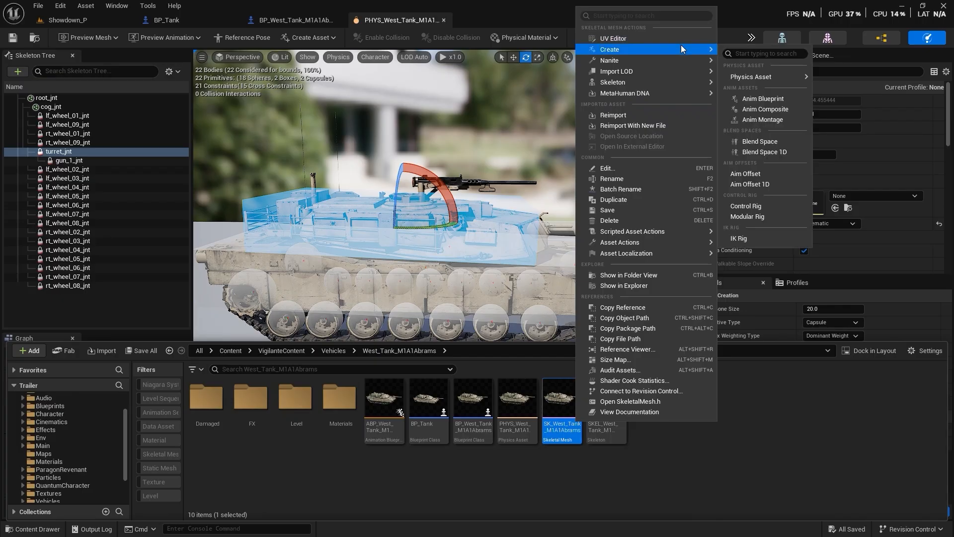
mouse_move(766, 77)
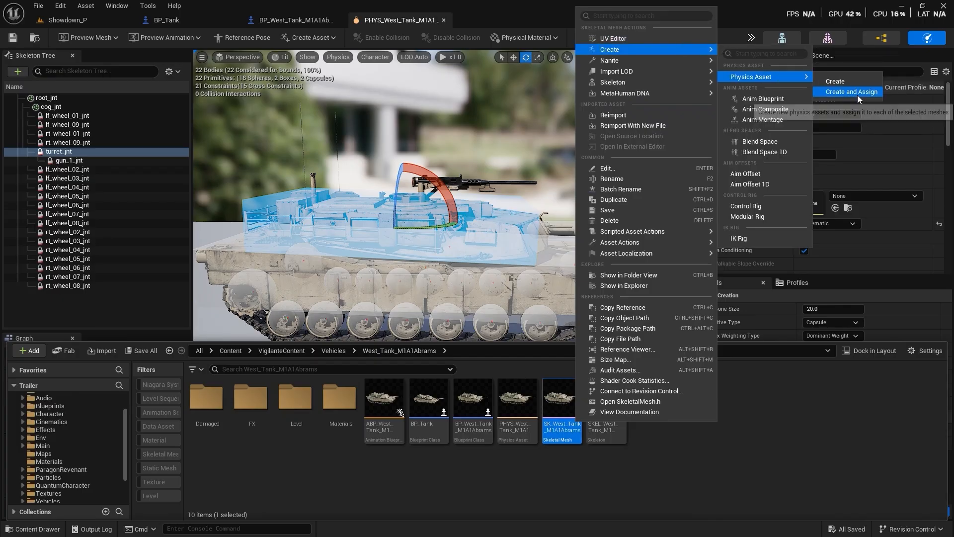
click(851, 92)
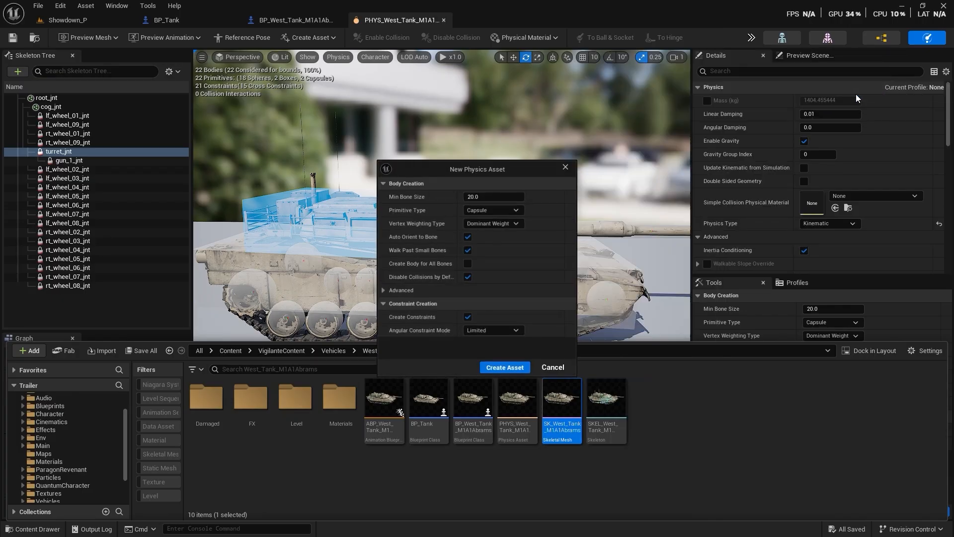
click(517, 368)
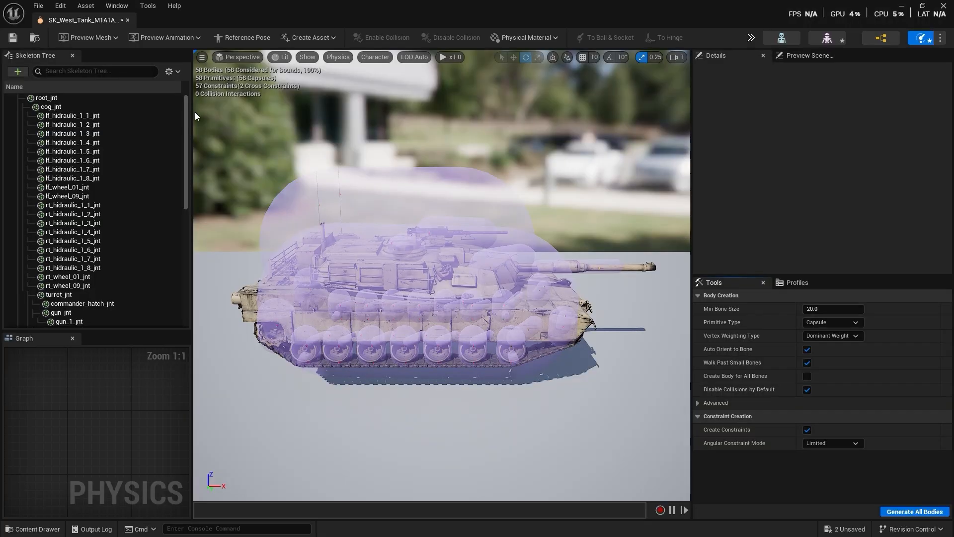
- Dock the new physics asset's editor beside the other open assets and rename the asset as PS_Tank
drag(59, 19, 490, 22)
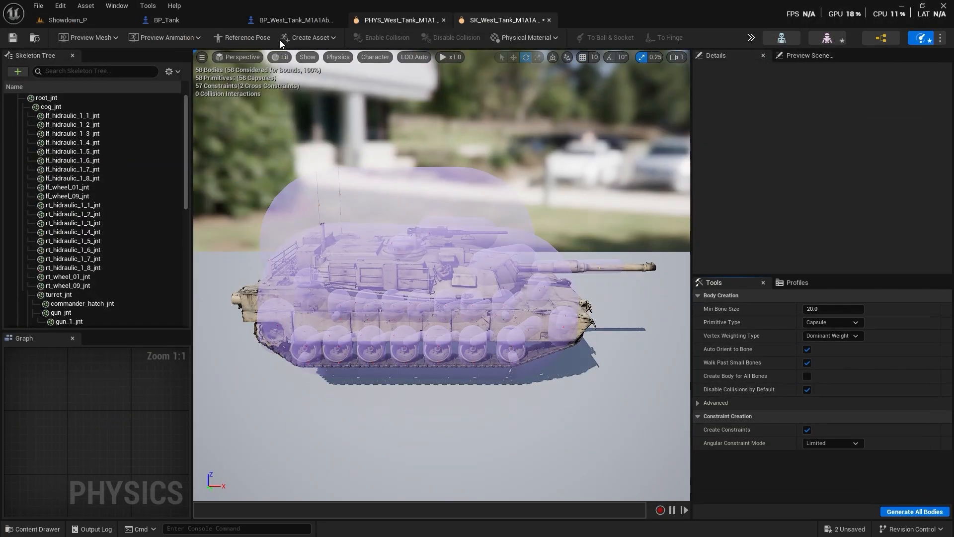
click(35, 38)
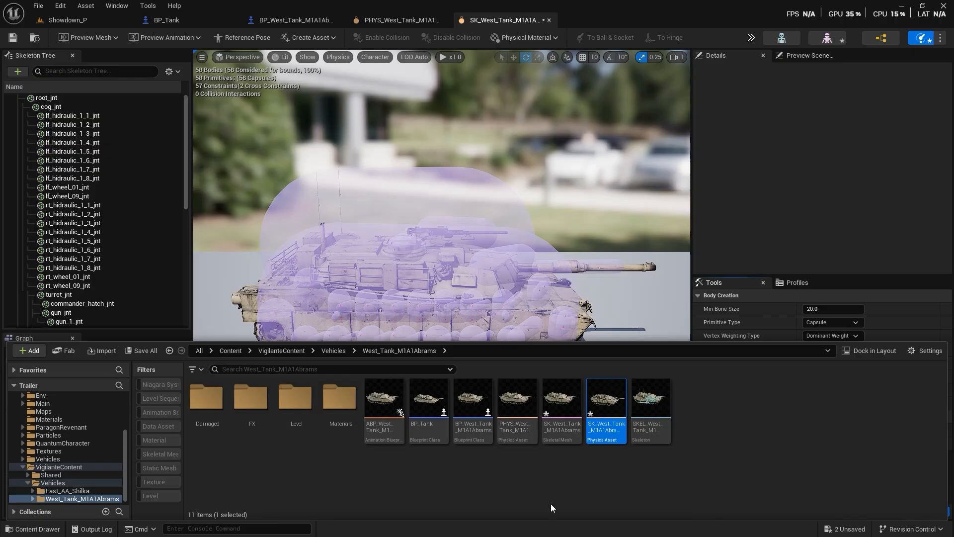
text(PS_Tank)
key(Return)
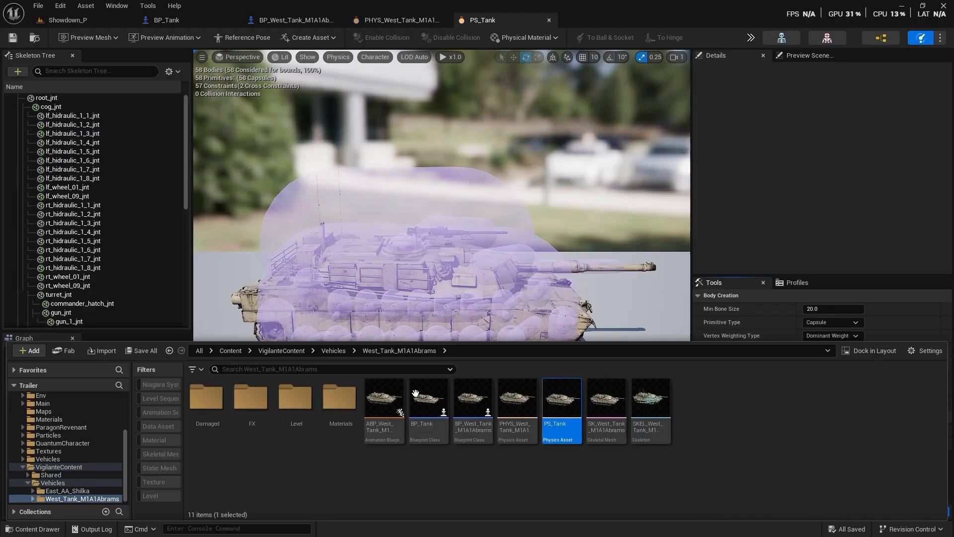
- Delete all generated bodies in PS_Tank, from root_jnt through rt_wheel_08_jnt
click(306, 202)
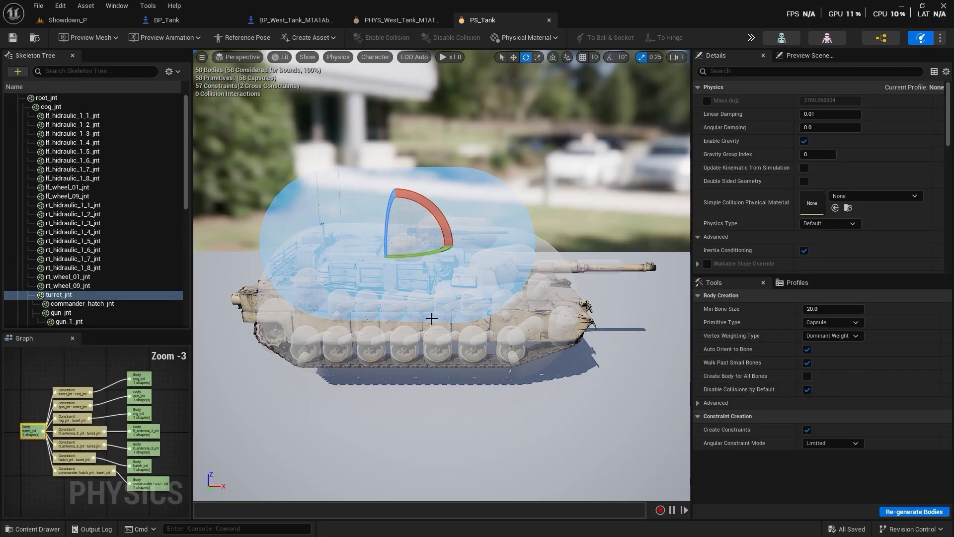
click(433, 317)
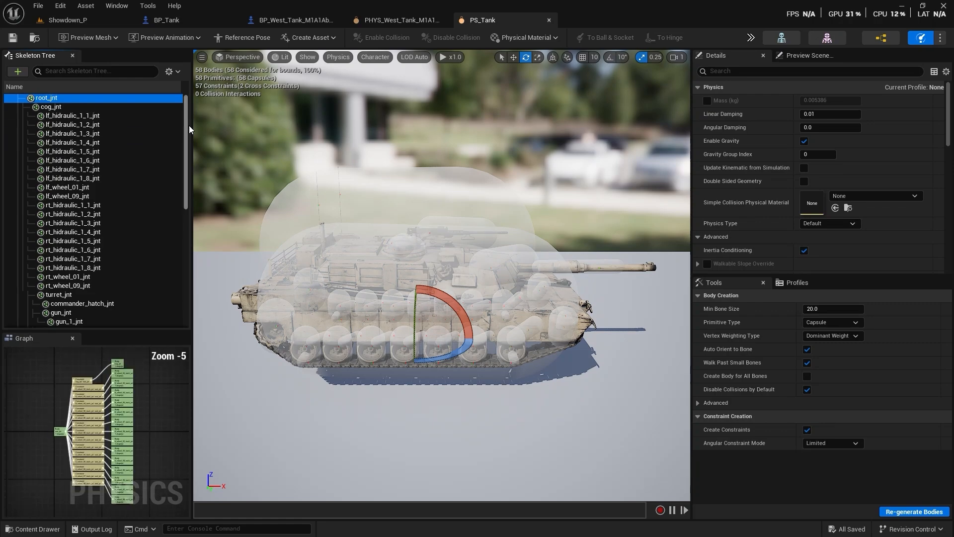
scroll(184, 117, down, 10)
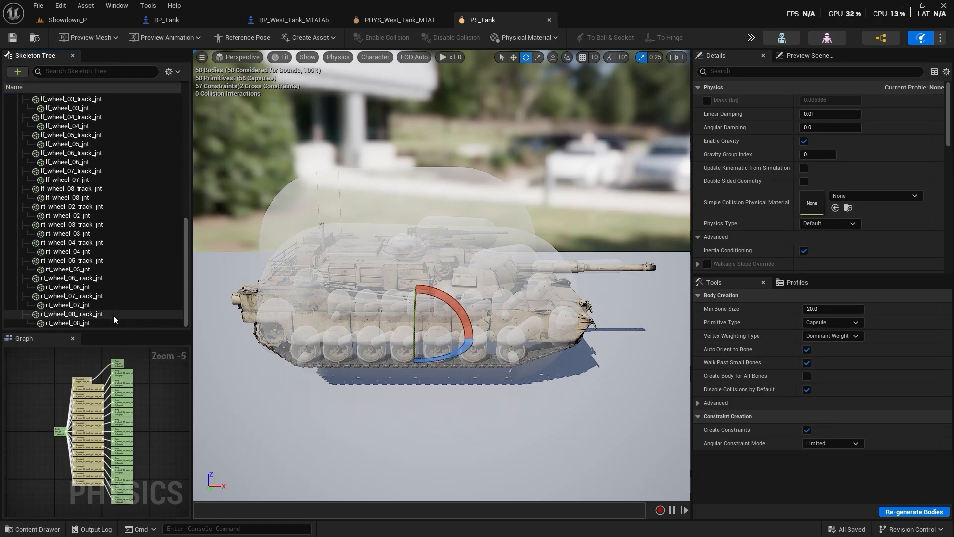
shift+click(114, 323)
key(Delete)
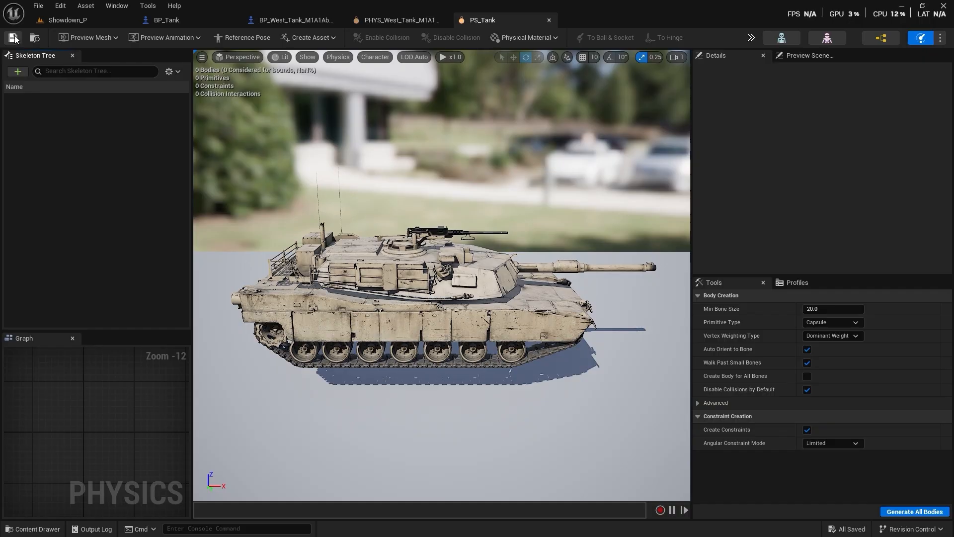
- Copy the cog_jnt body from PHYS_West_Tank_M1A1Abrams and paste it into PS_Tank
click(405, 20)
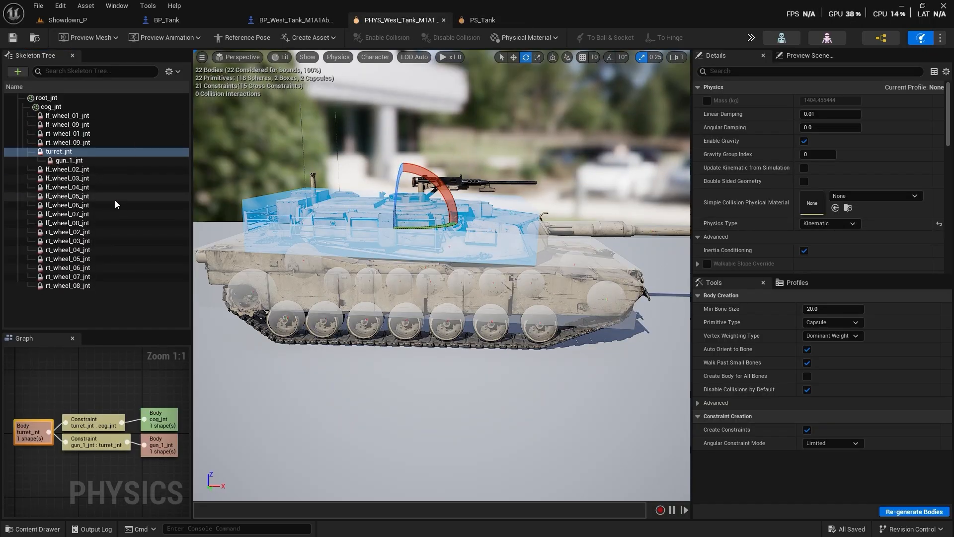
click(90, 196)
click(50, 107)
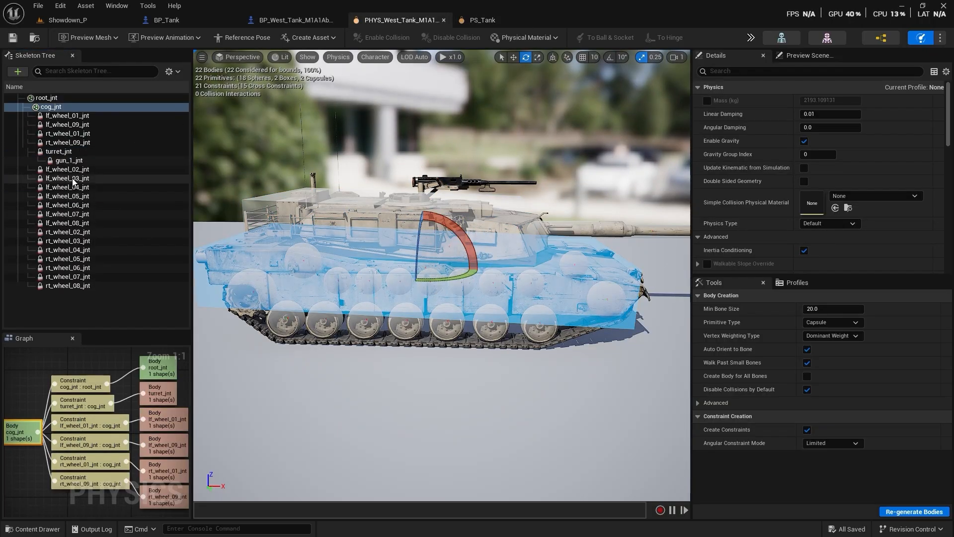
key(ctrl+c)
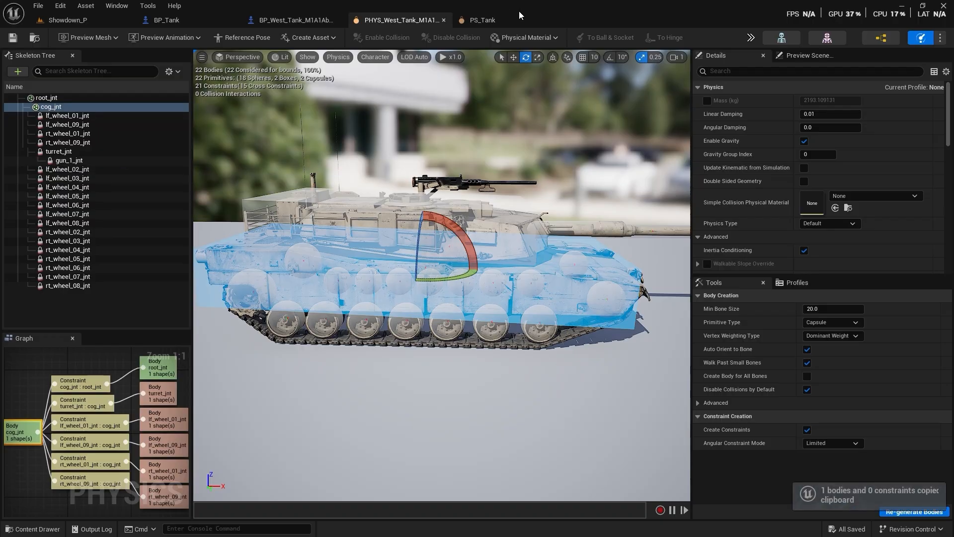
key(ctrl+c)
right_click(80, 108)
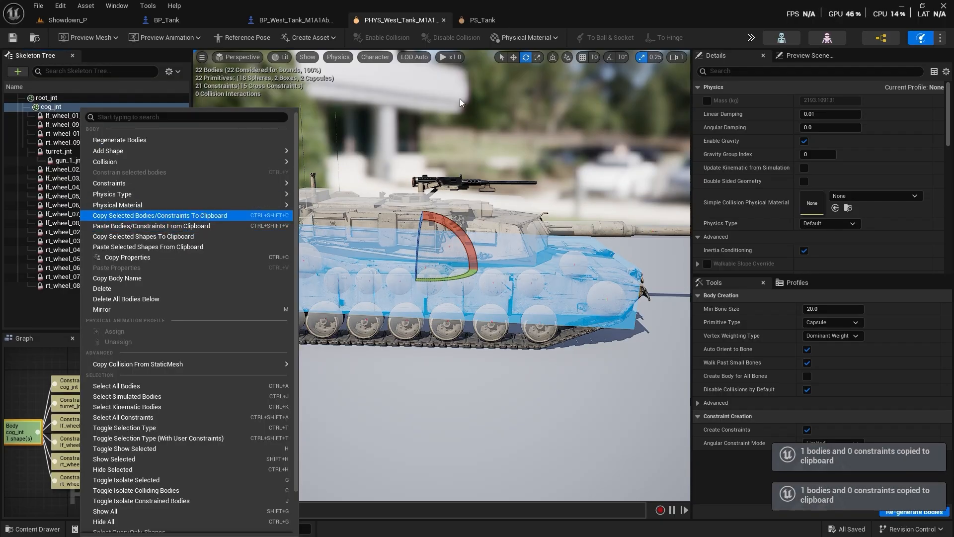
click(482, 20)
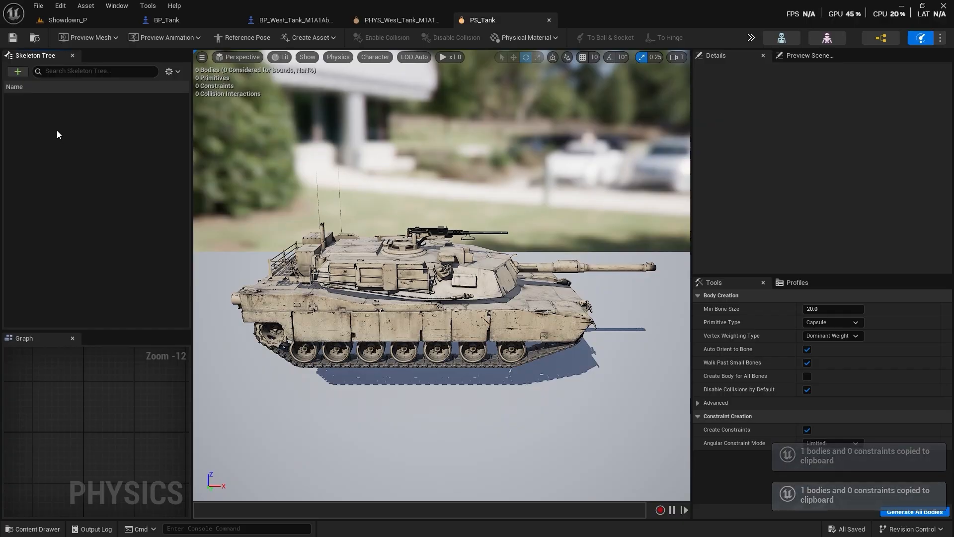
key(ctrl+v)
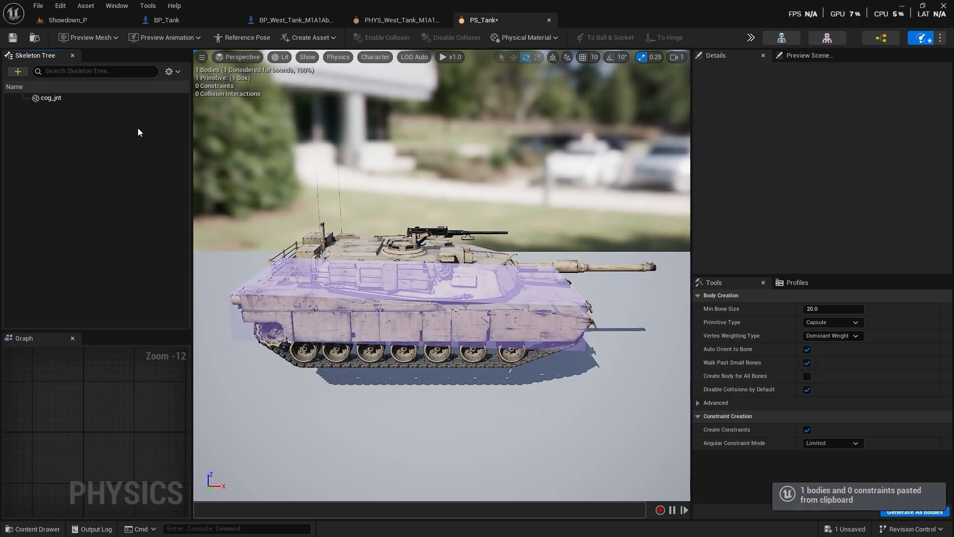
click(76, 99)
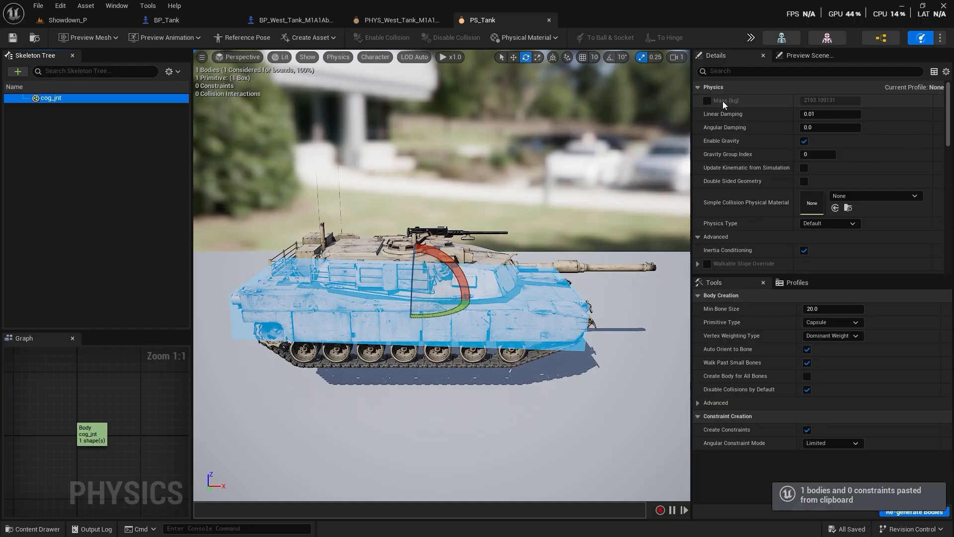
- Copy the turret_jnt and gun_1_jnt bodies from PHYS_West_Tank_M1A1Abrams into PS_Tank and select both pasted bodies
click(397, 20)
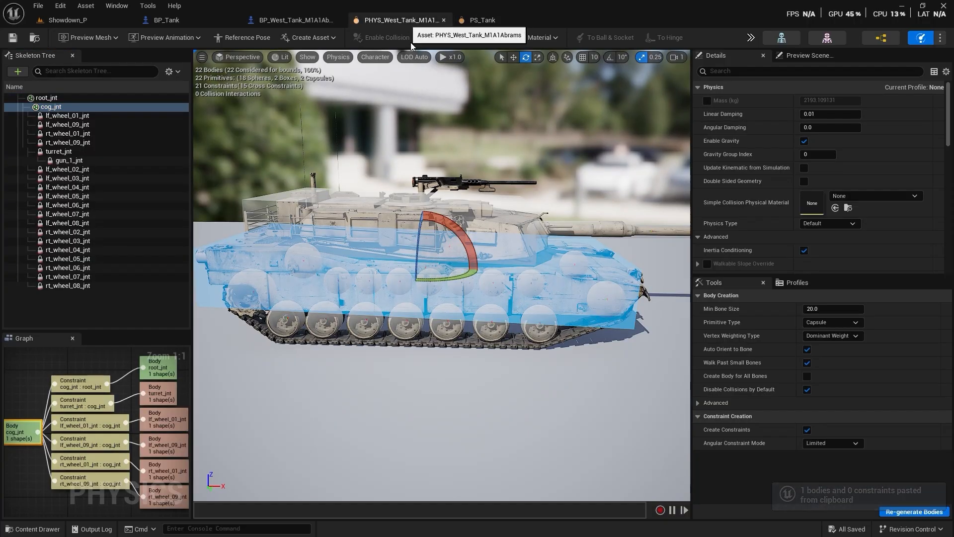
click(92, 151)
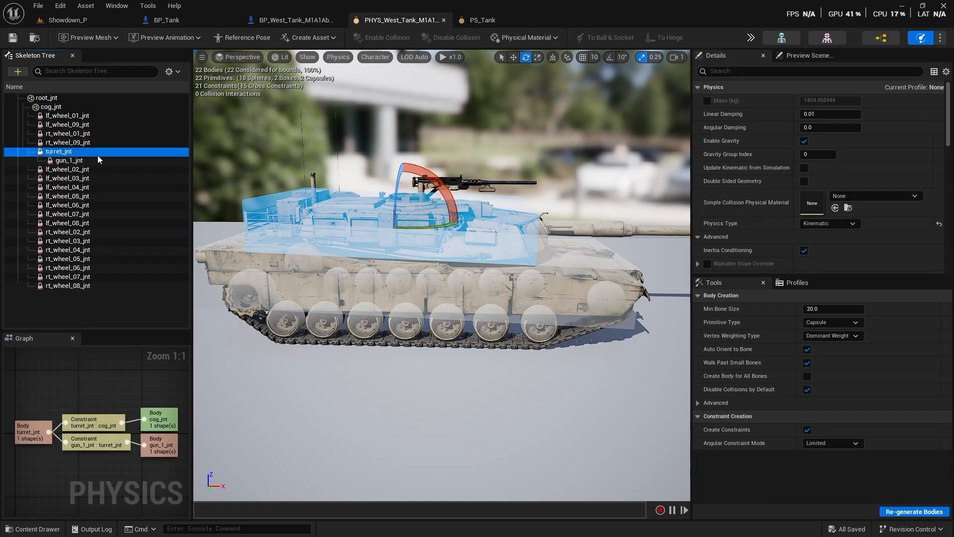
ctrl+click(94, 161)
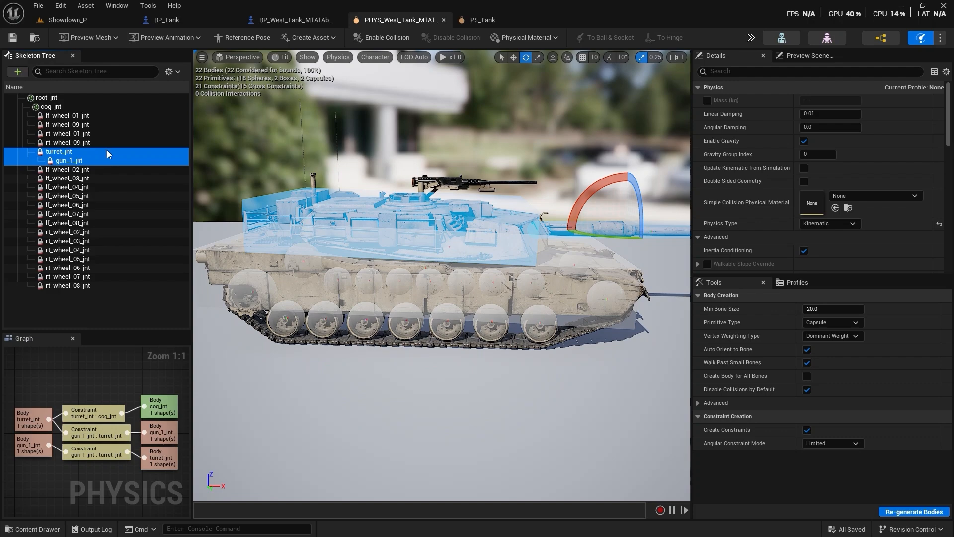
key(ctrl+c)
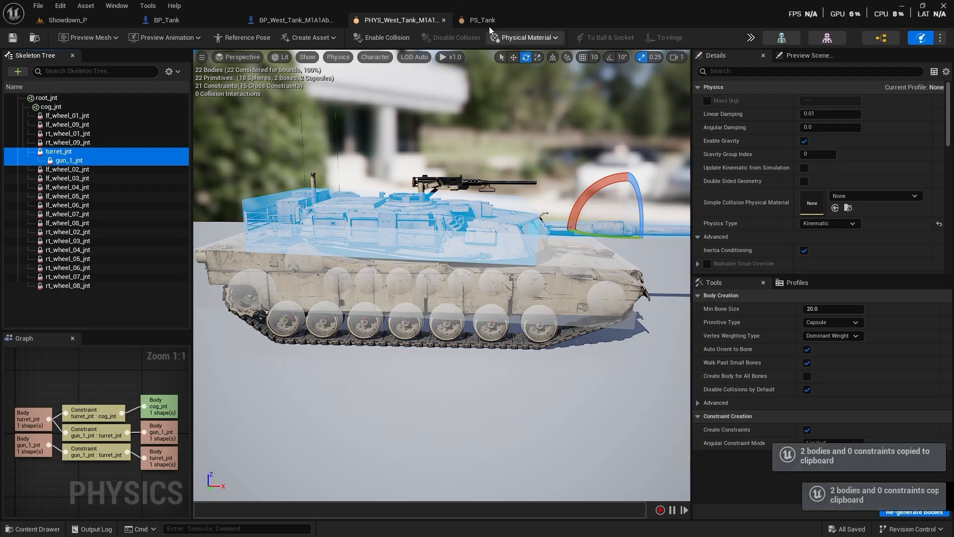
key(ctrl+c)
click(486, 21)
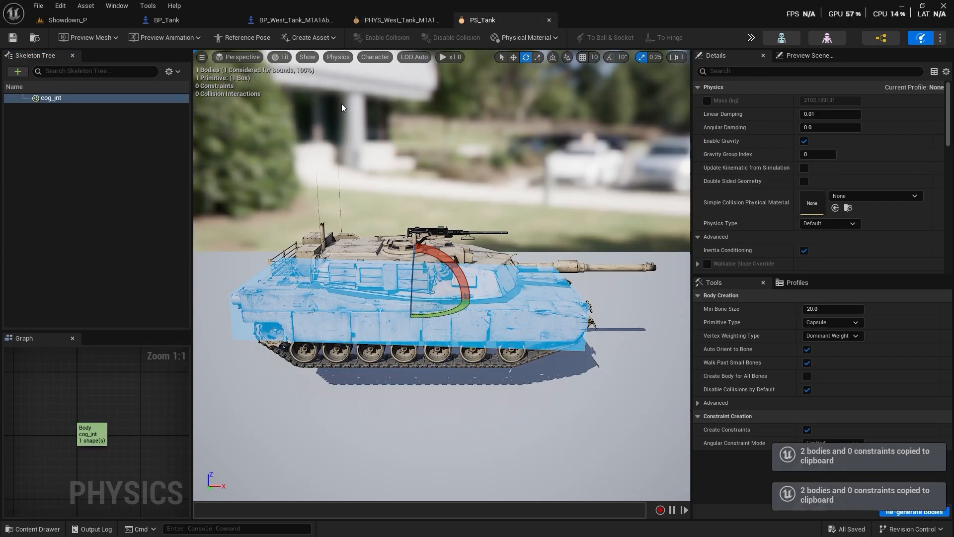
click(80, 157)
key(ctrl+v)
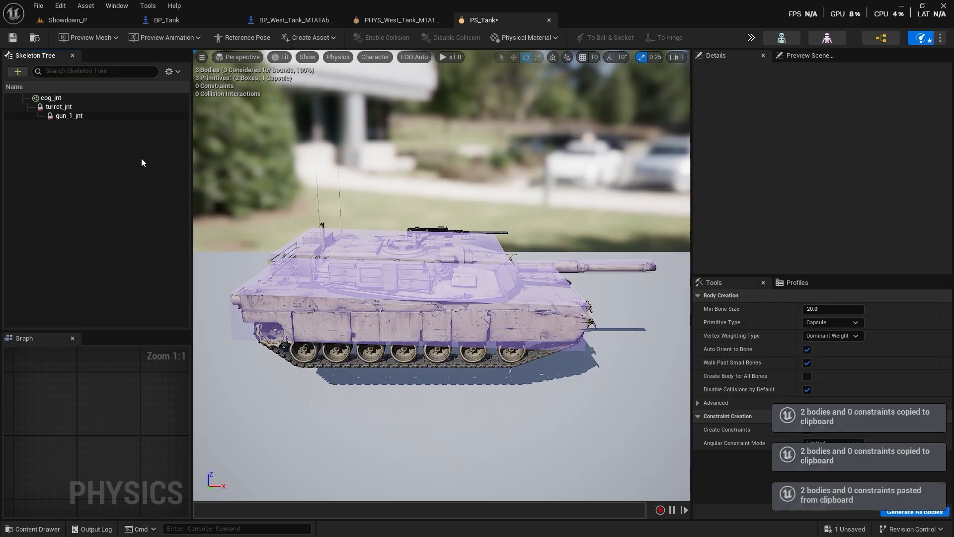
click(447, 264)
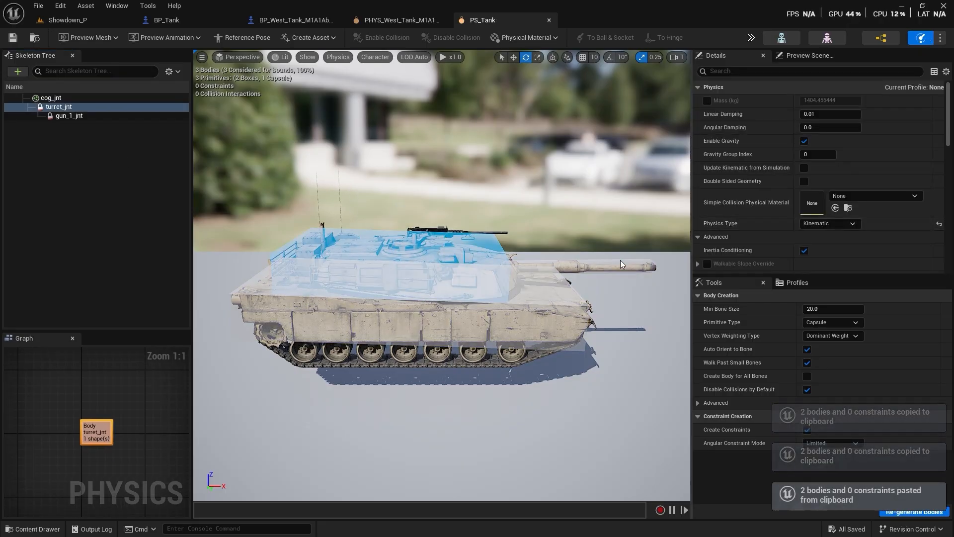
ctrl+click(631, 265)
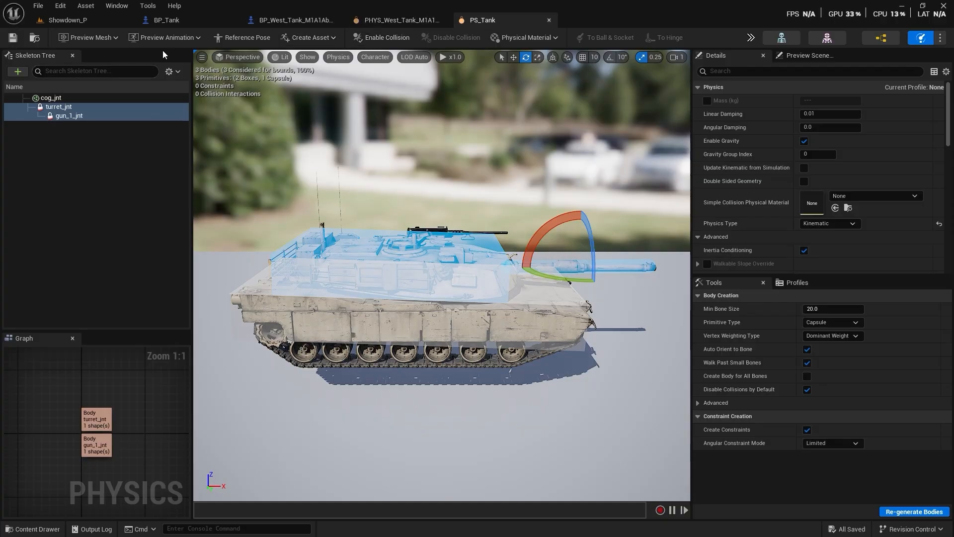
- Check the physics asset assignment of the SK_West_Tank_M1A1Abrams skeletal mesh and close the mesh editor
key(ctrl+space)
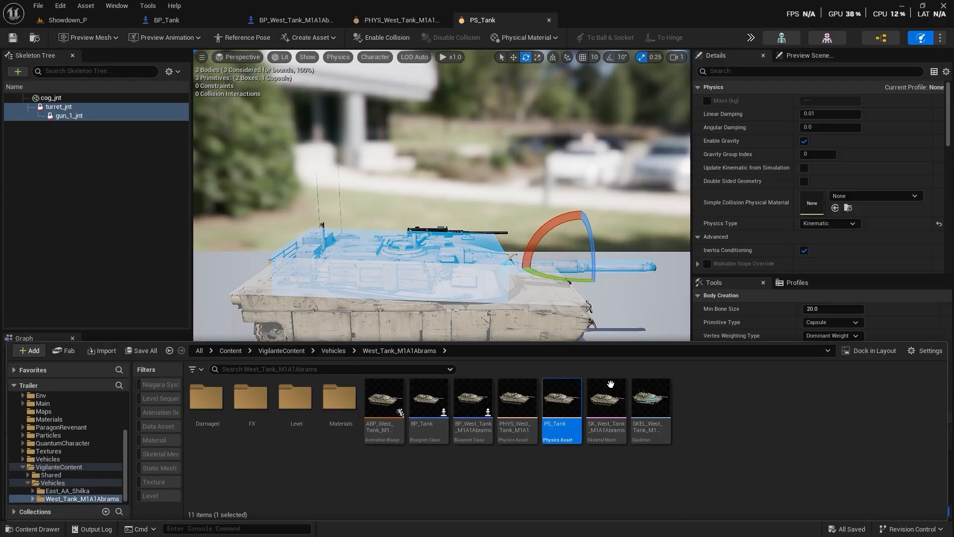
click(602, 404)
double_click(603, 401)
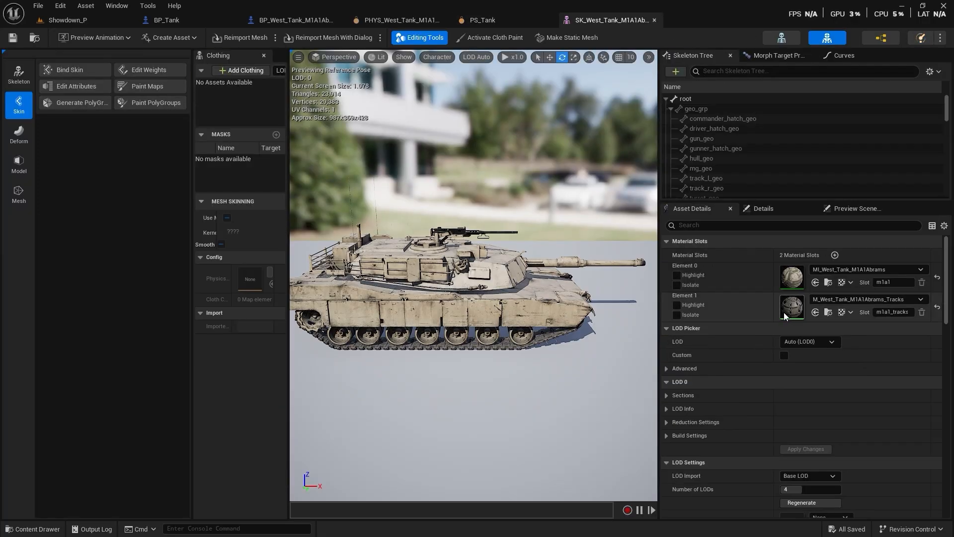
scroll(795, 328, down, 3)
scroll(845, 380, down, 10)
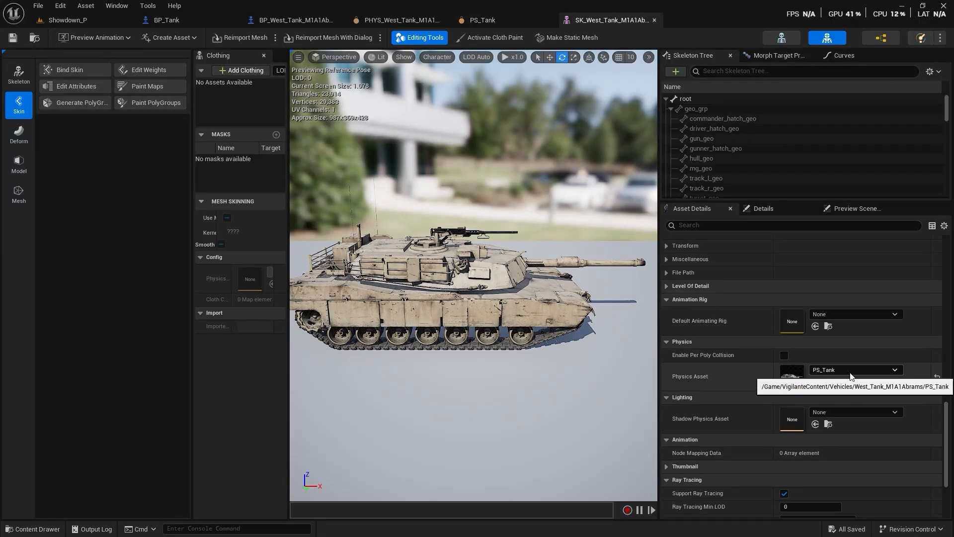
click(654, 20)
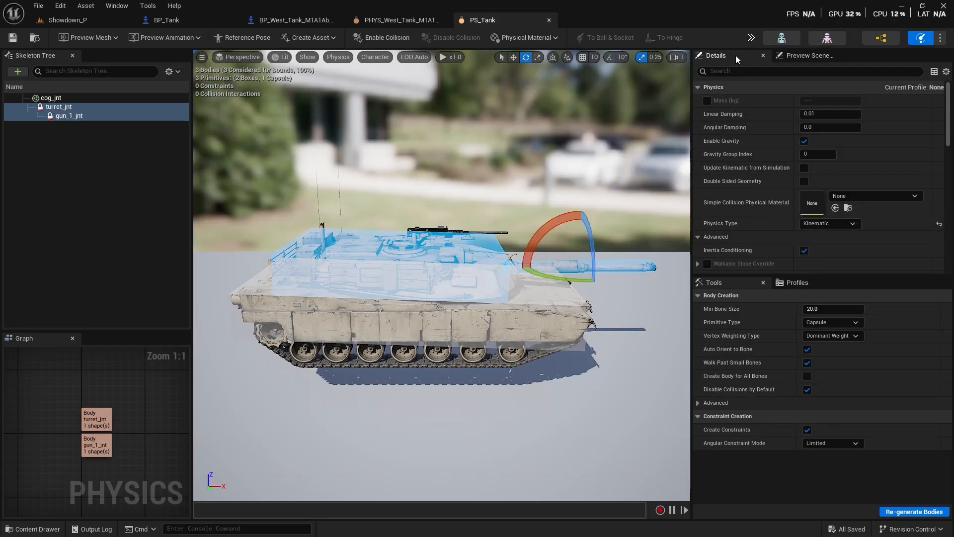
- Close the PS_Tank and PHYS_West_Tank_M1A1Abrams editors and play-test the tank in the Showdown_P level
click(546, 20)
click(444, 20)
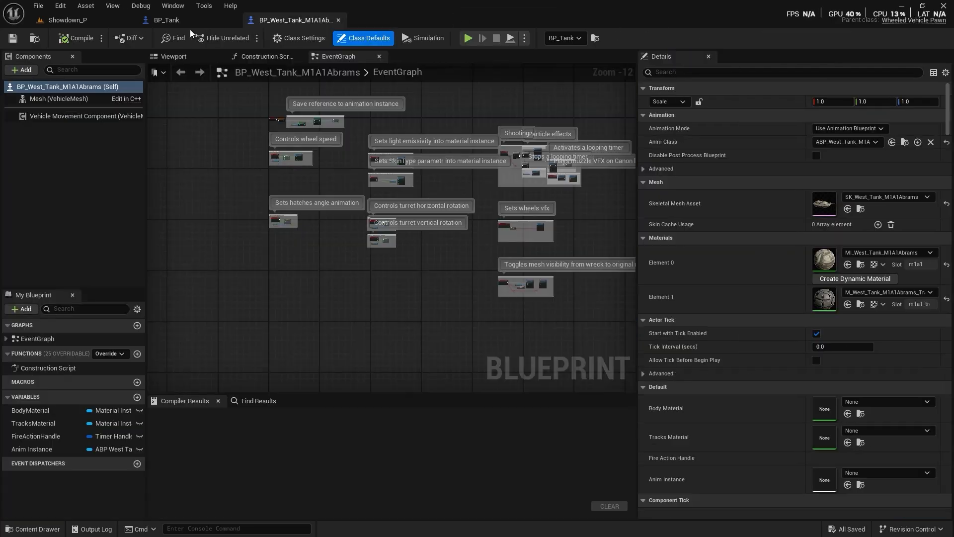
click(65, 20)
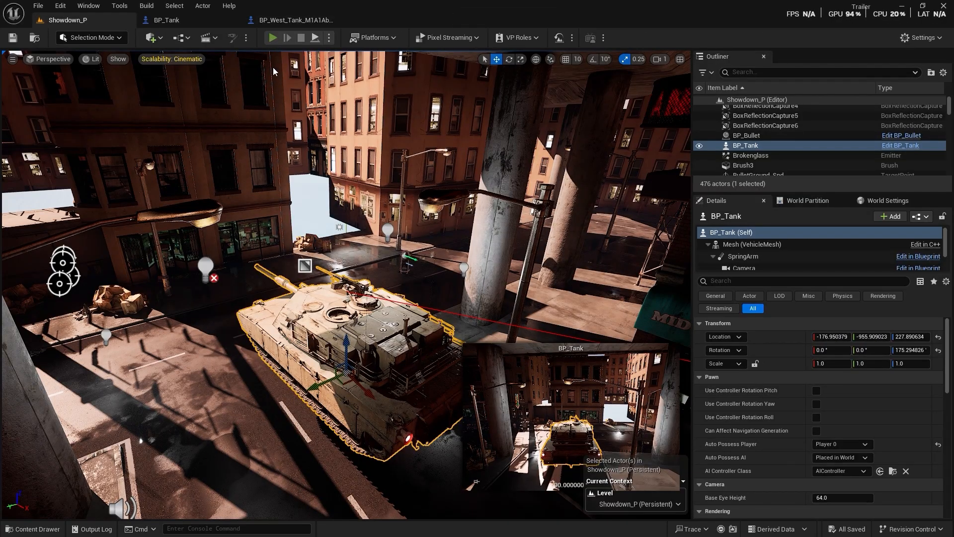
key(alt+p)
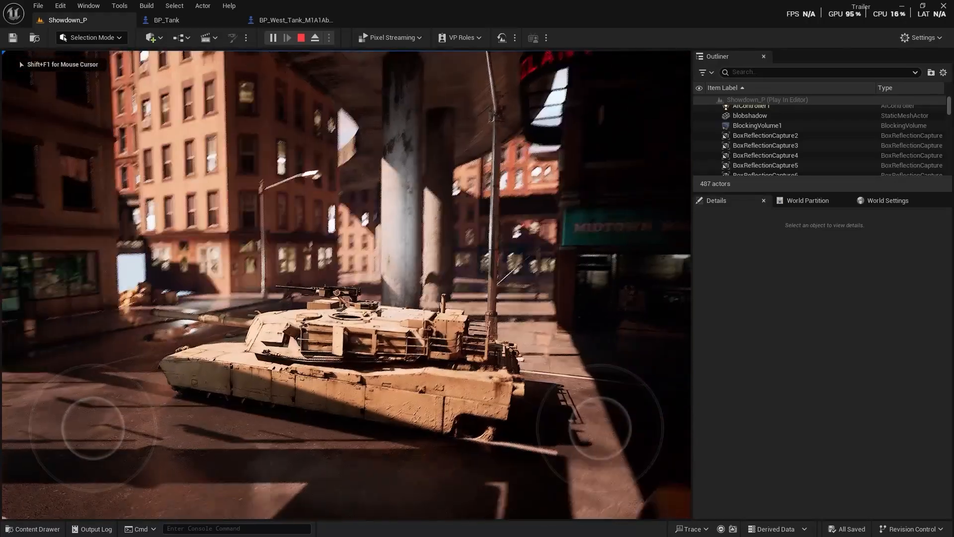
key(Escape)
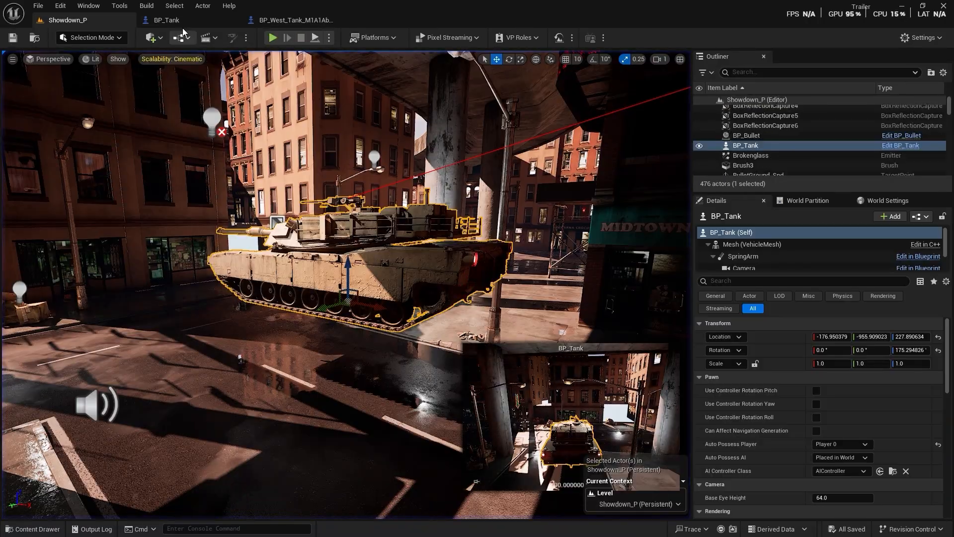
- Review the class defaults of BP_Tank, including its Physics settings, and select its vehicle mesh component
click(178, 26)
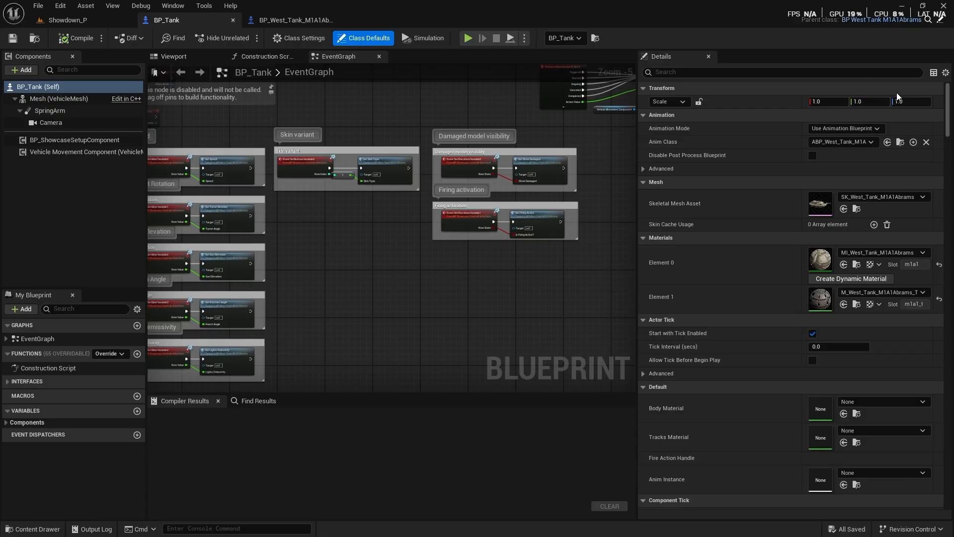
drag(949, 101, 950, 167)
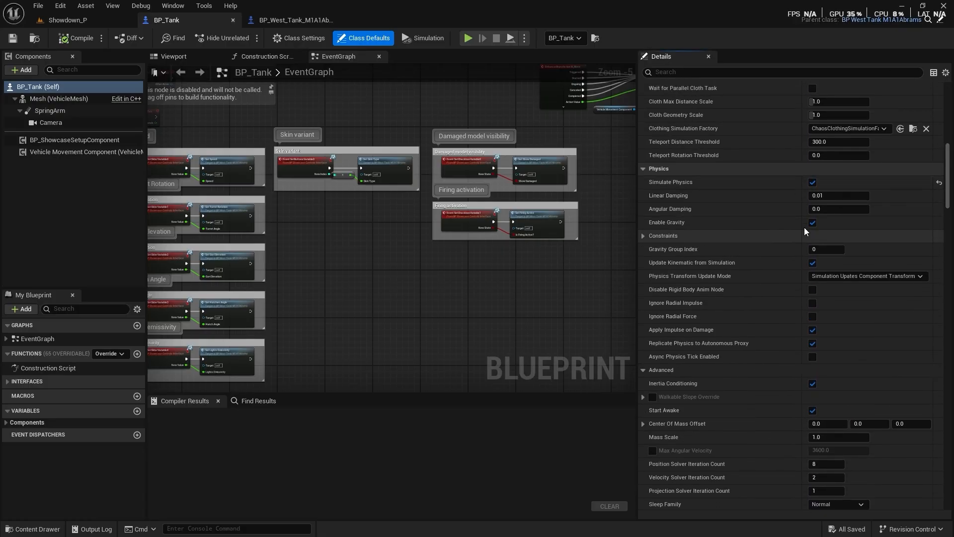
drag(949, 160, 923, 68)
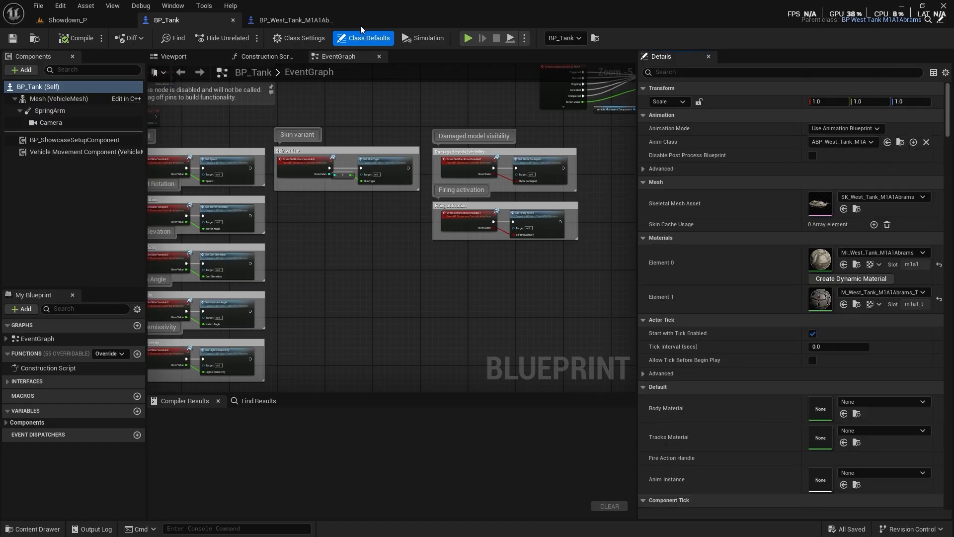
click(58, 99)
- Return to Showdown_P and run another play test of the tank, viewing it from the front
click(73, 20)
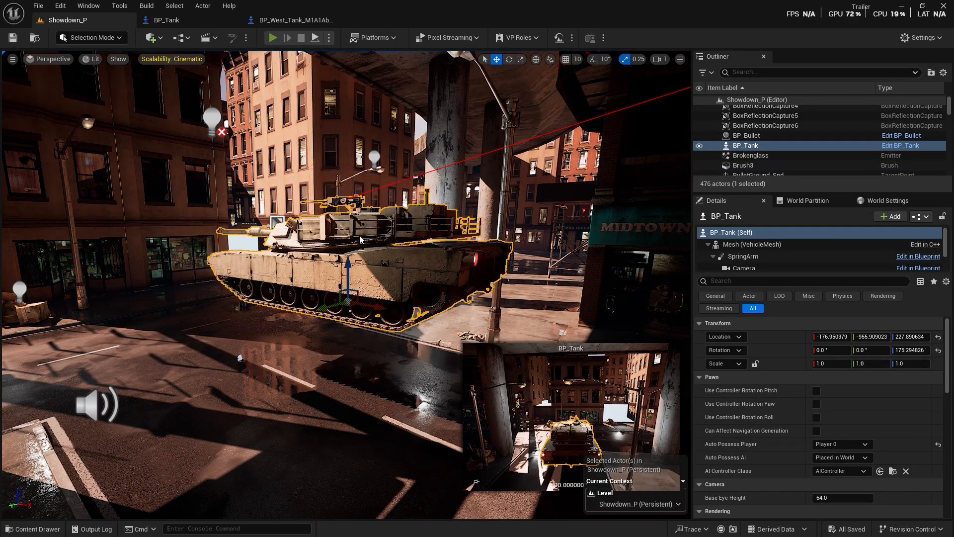
key(alt+p)
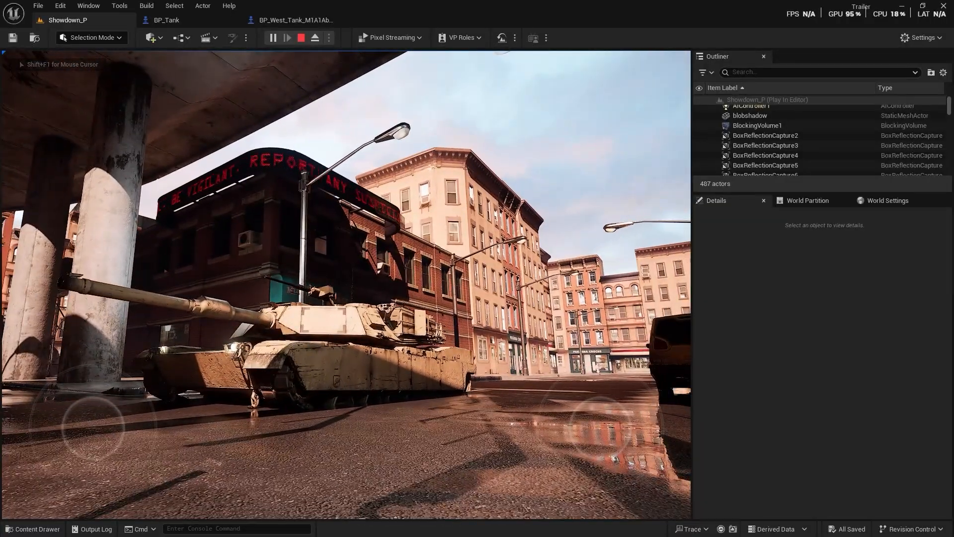
key(Escape)
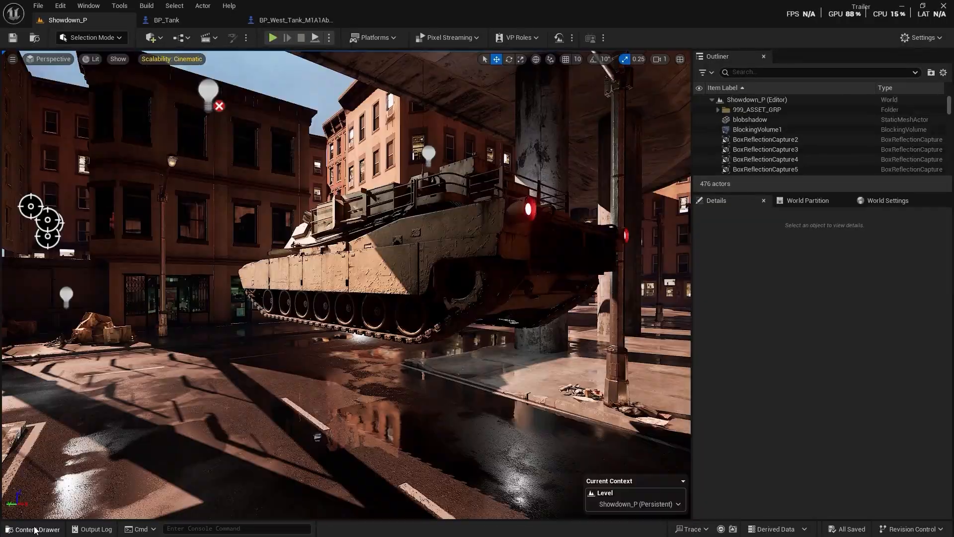
- Create a new folder called Vehicle inside Content/Blueprints and open it
click(33, 529)
scroll(55, 386, up, 1)
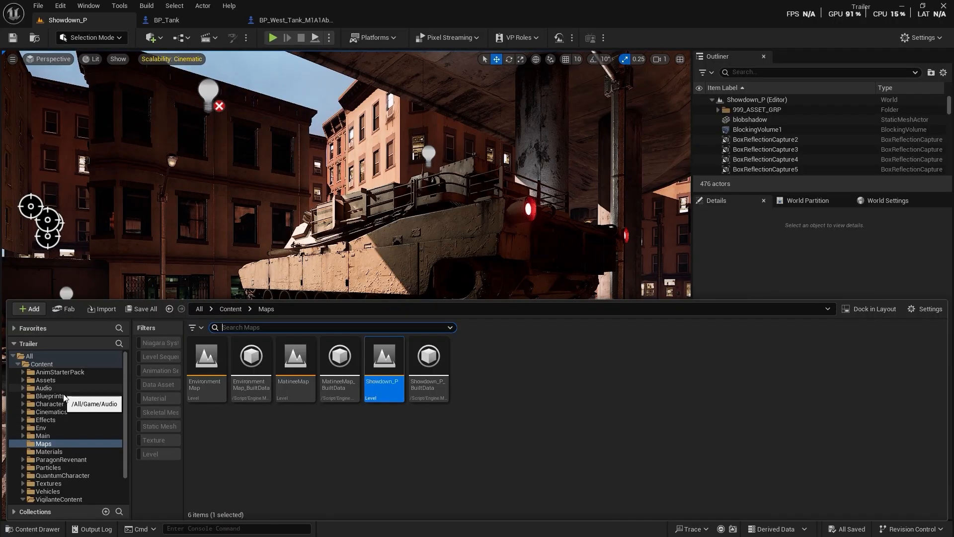
click(67, 396)
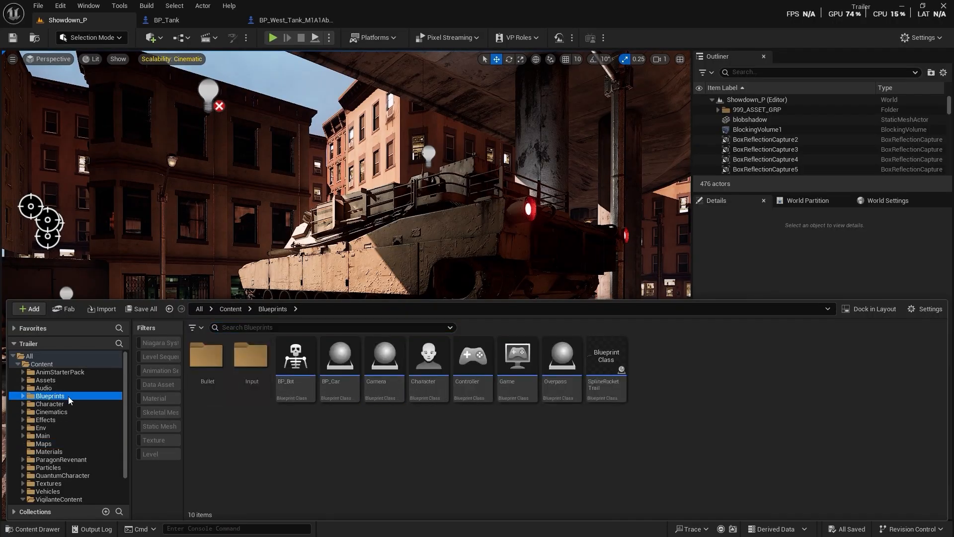
right_click(295, 493)
click(343, 150)
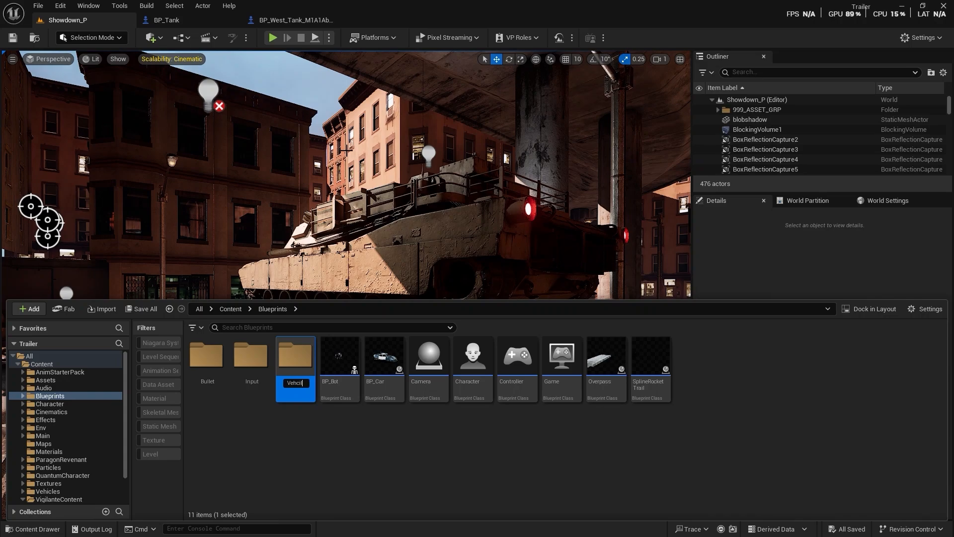
text(Vehcil)
key(BackSpace)
key(BackSpace)
key(BackSpace)
text(icle)
key(Return)
key(Return)
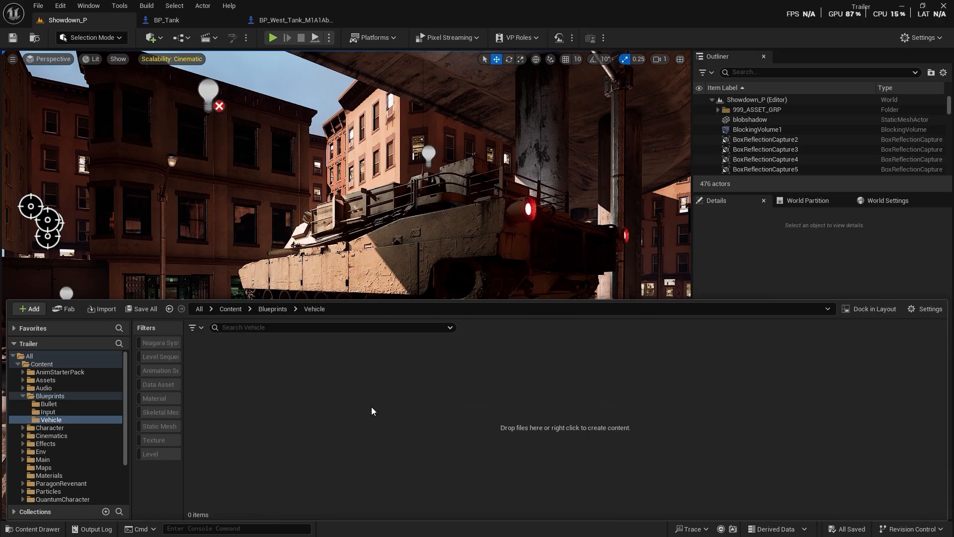
- Create a Blueprint class based on ChaosVehicleWheel in the Vehicle folder, name it BP_Wheel and open it
right_click(371, 411)
click(411, 221)
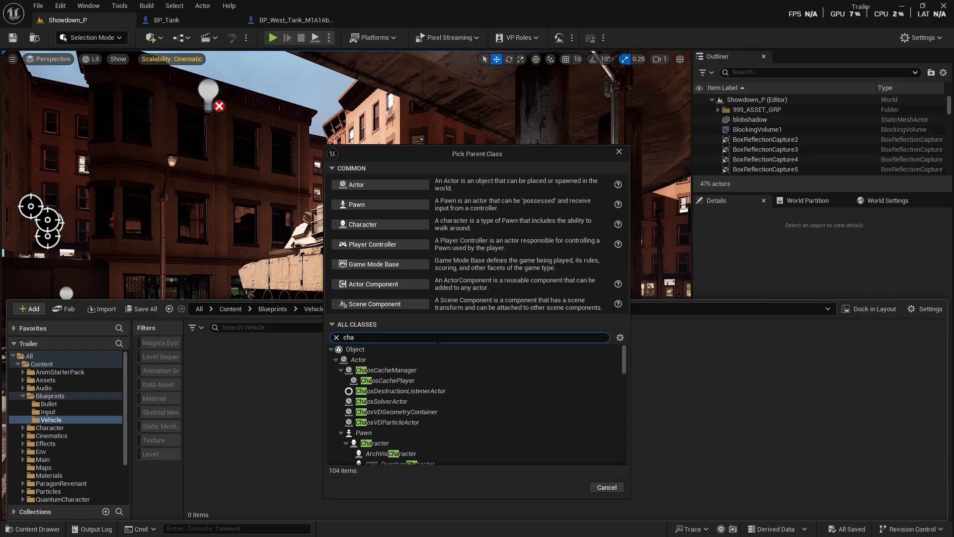
text(Ve)
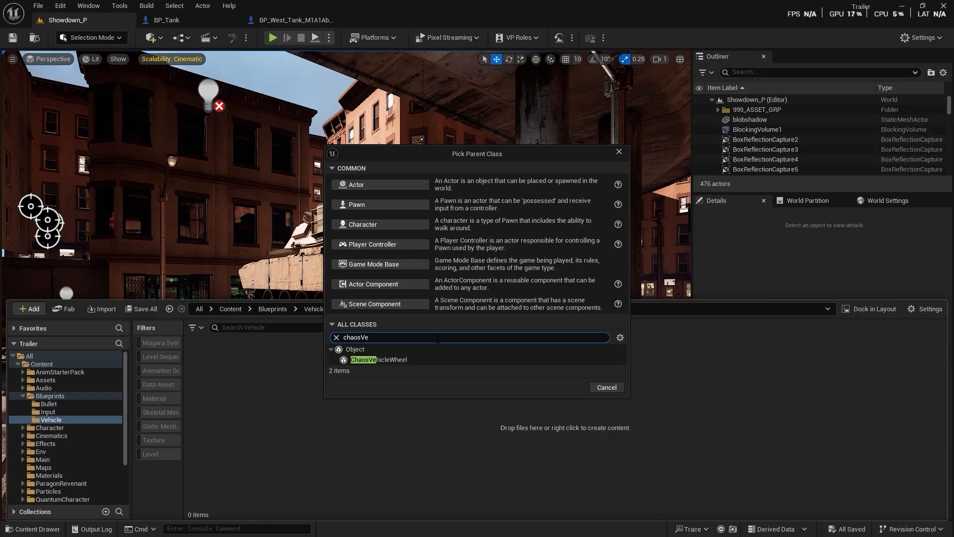
click(380, 360)
click(554, 386)
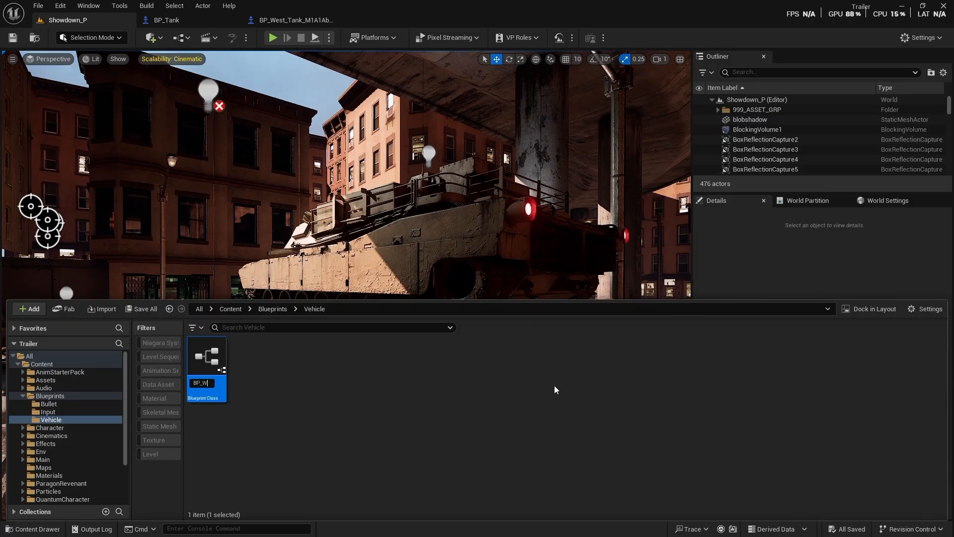
key(Return)
key(Return)
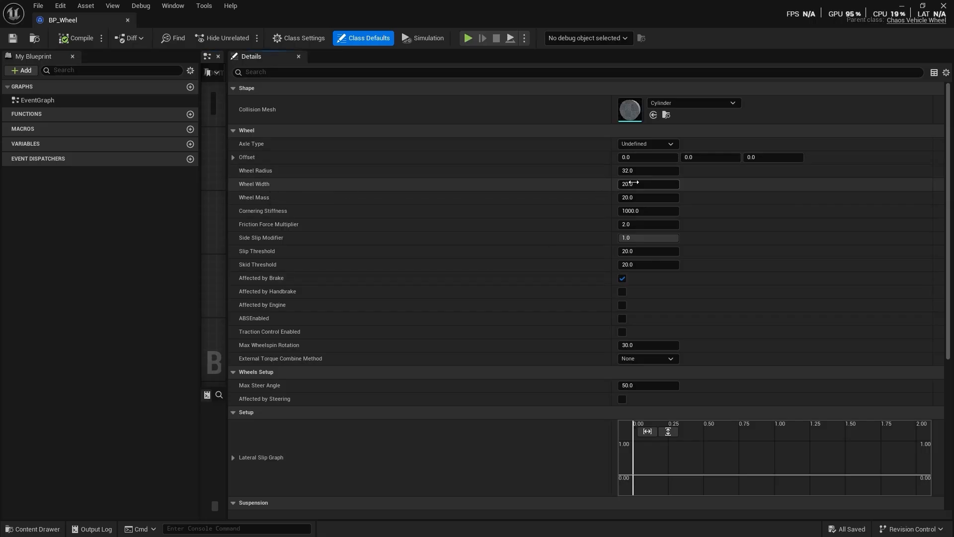
- Set BP_Wheel's Wheel Width to 40 and its Wheel Mass to 1000
text(40)
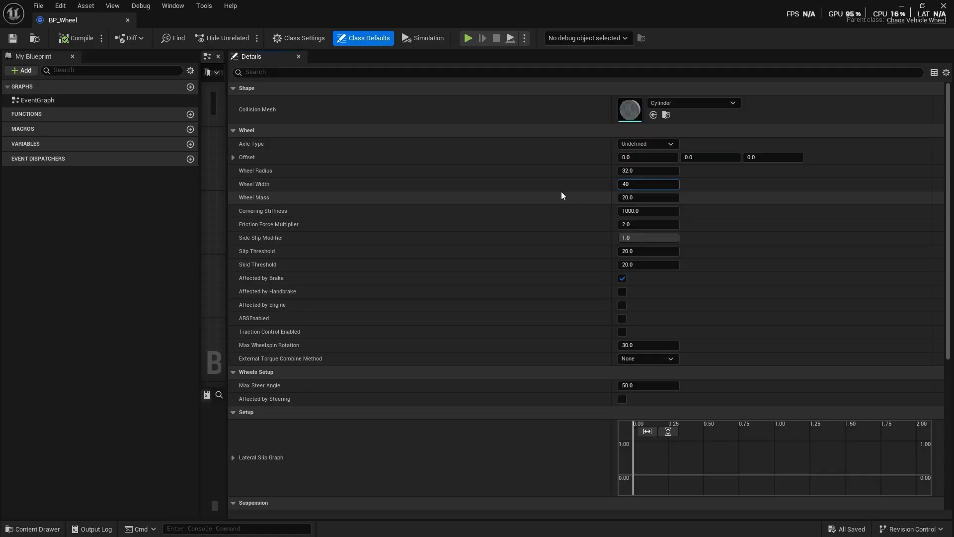
key(Return)
click(637, 198)
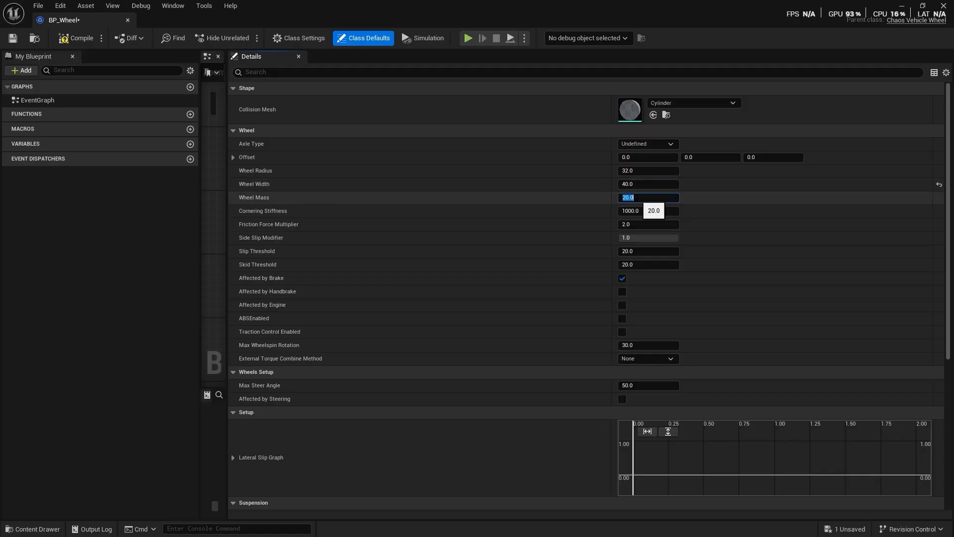
text(1000)
key(Return)
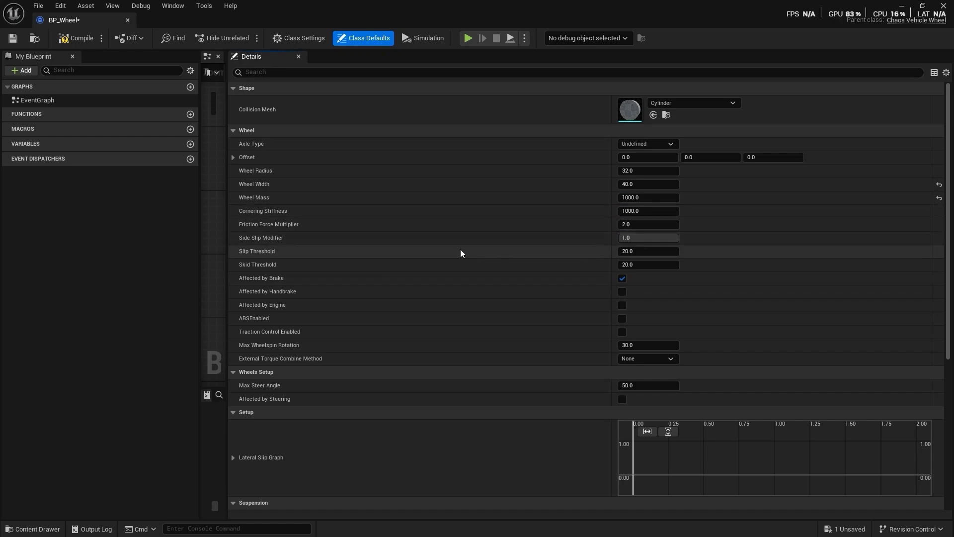
- Set BP_Wheel's Slip Threshold to 100 and change its Wheel Mass to 500
click(629, 251)
text(1)
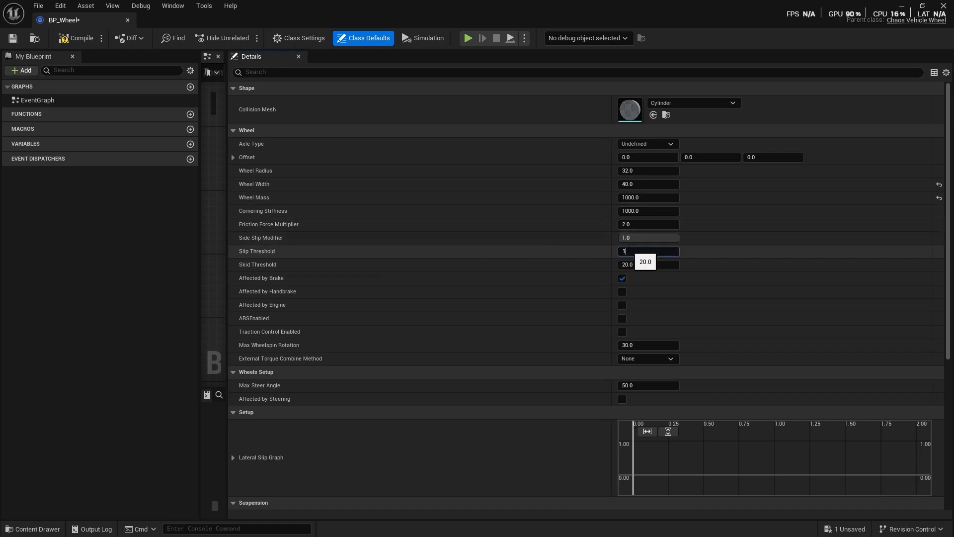
text(00)
key(Return)
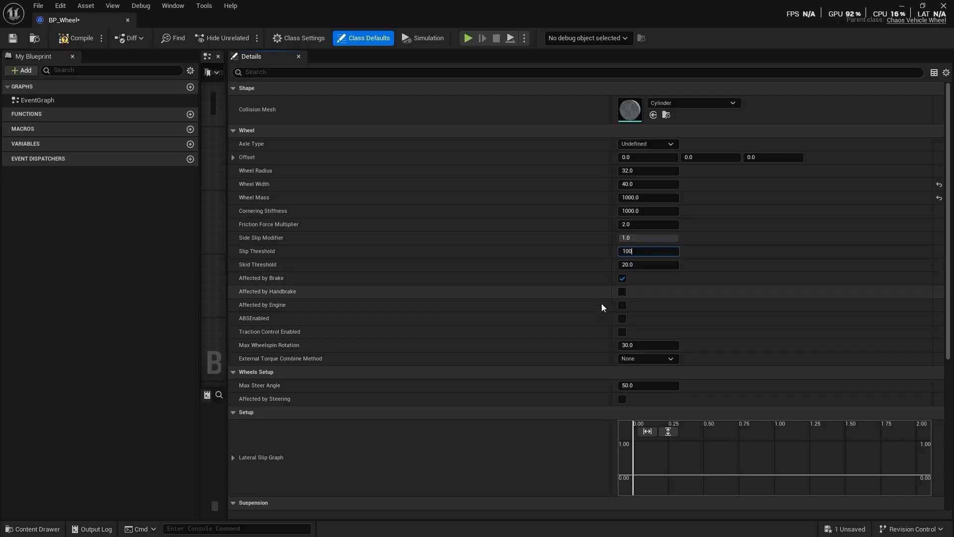
click(639, 199)
text(500)
key(Return)
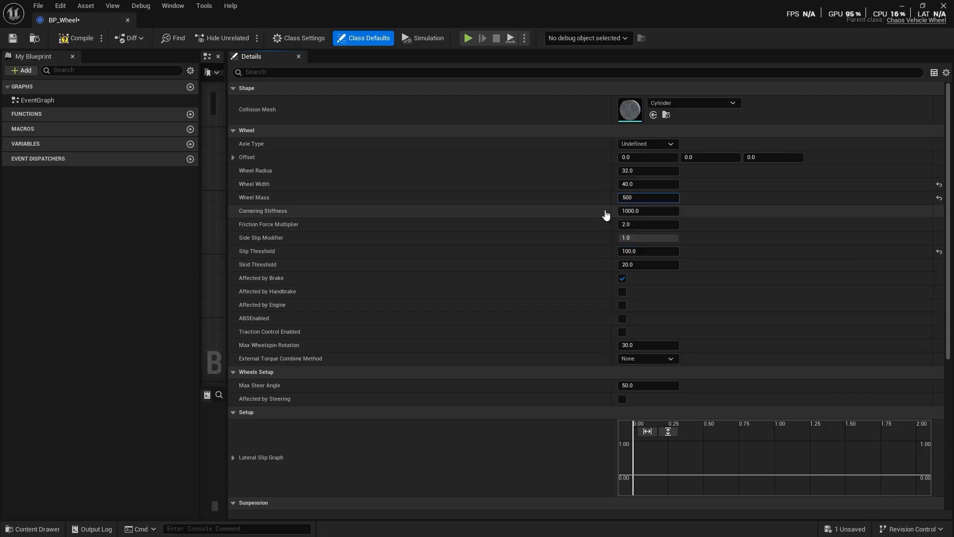
- Set both the Slip Threshold and the Skid Threshold of BP_Wheel to 1000
click(635, 251)
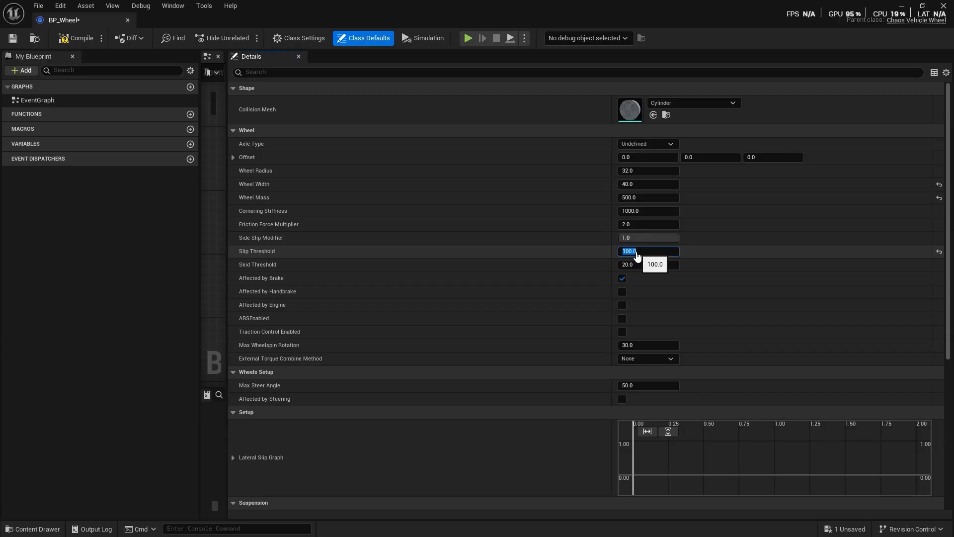
text(1000)
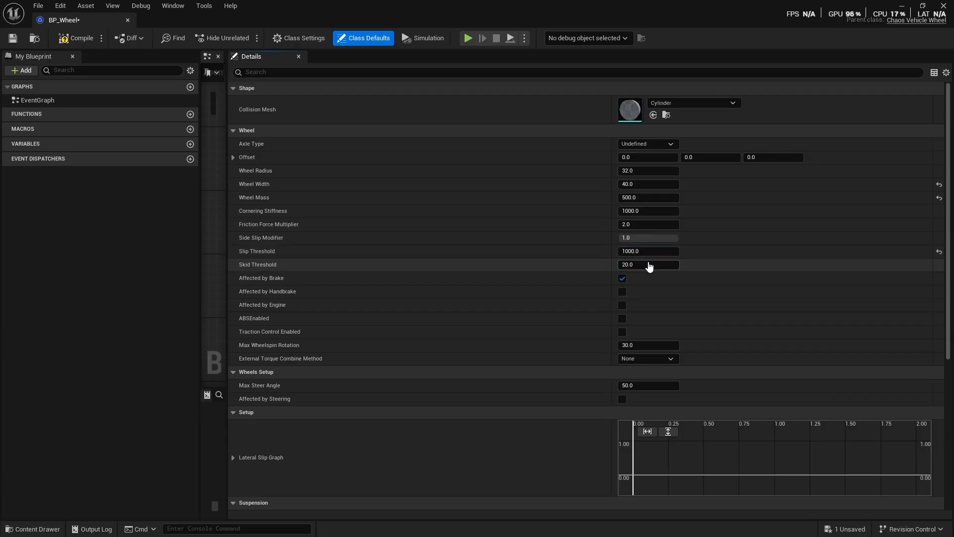
click(646, 267)
text(1000)
key(Return)
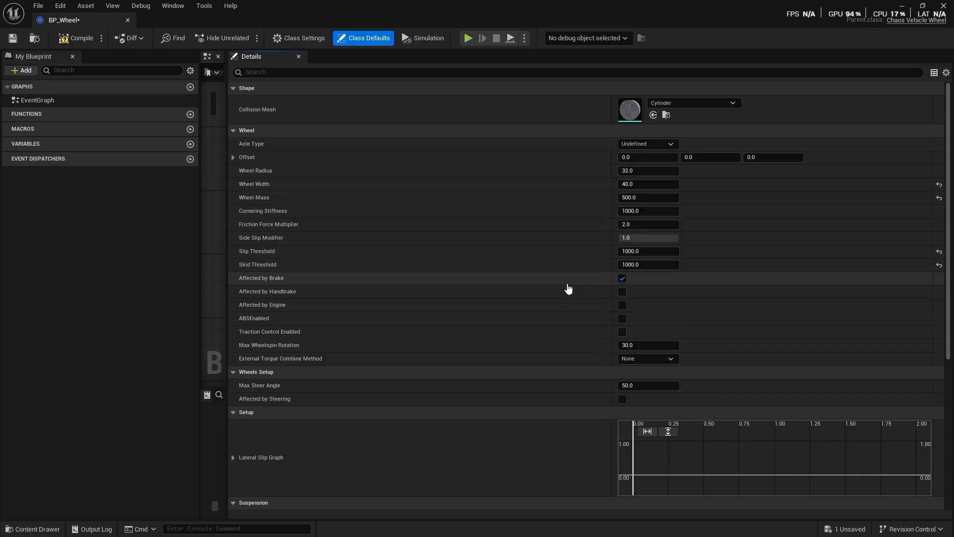
- Enable Affected by Handbrake, Affected by Engine and ABS for BP_Wheel
click(622, 292)
click(623, 305)
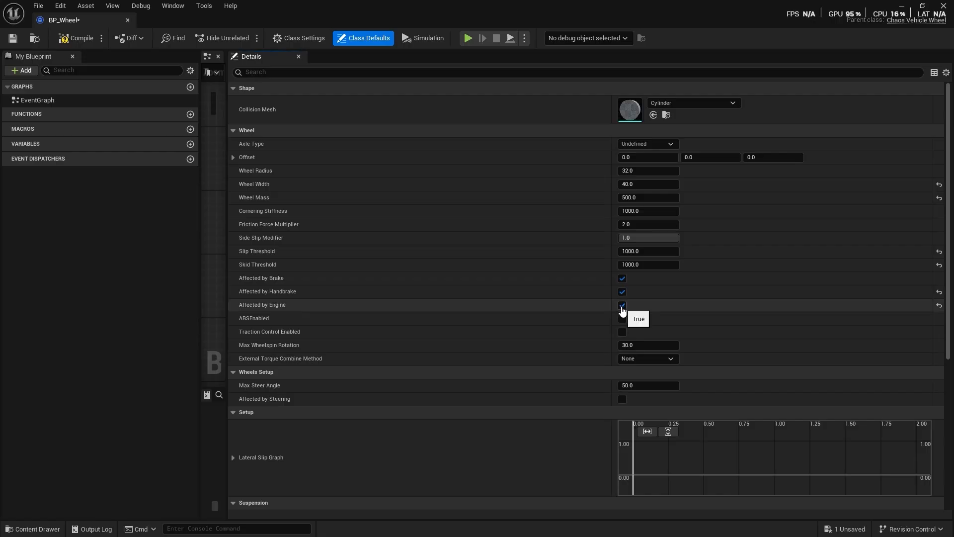
click(623, 318)
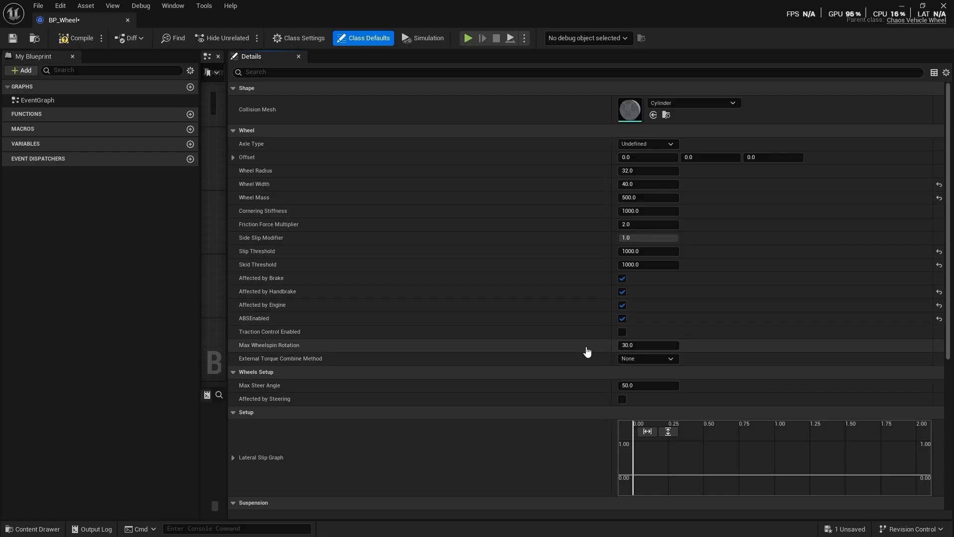
- Set BP_Wheel's Spring Rate to 5000 and its Suspension Smoothing to 1, and save the blueprint
scroll(575, 355, down, 4)
scroll(544, 377, down, 5)
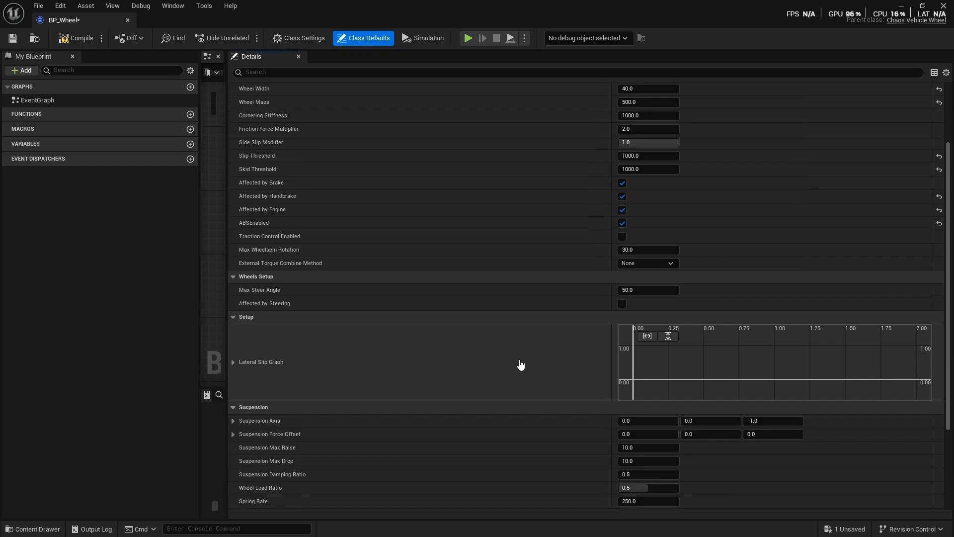
scroll(536, 349, down, 4)
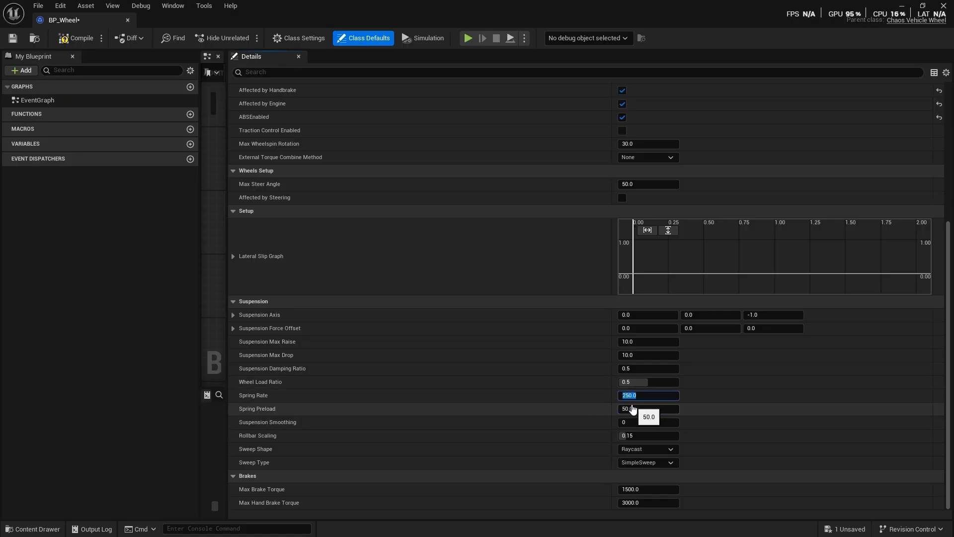
text(5000)
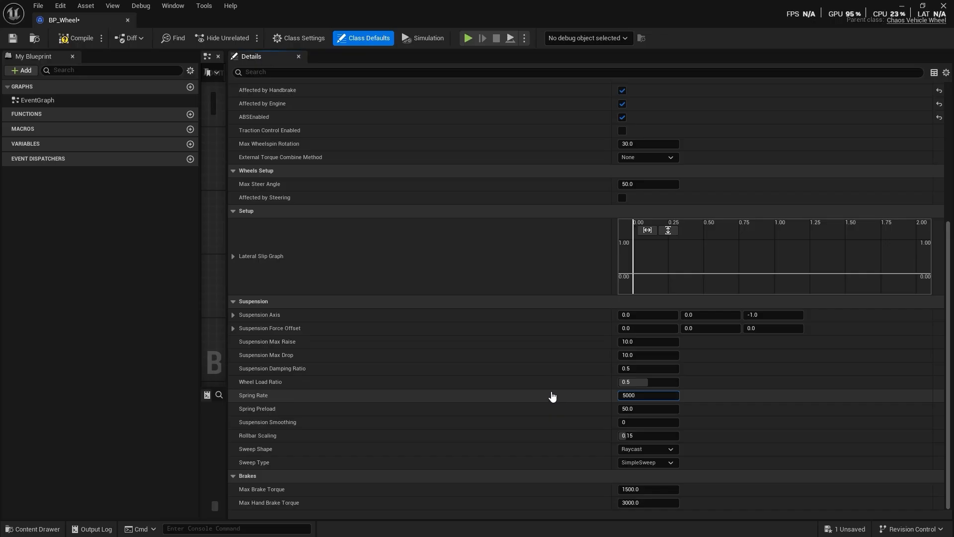
key(Return)
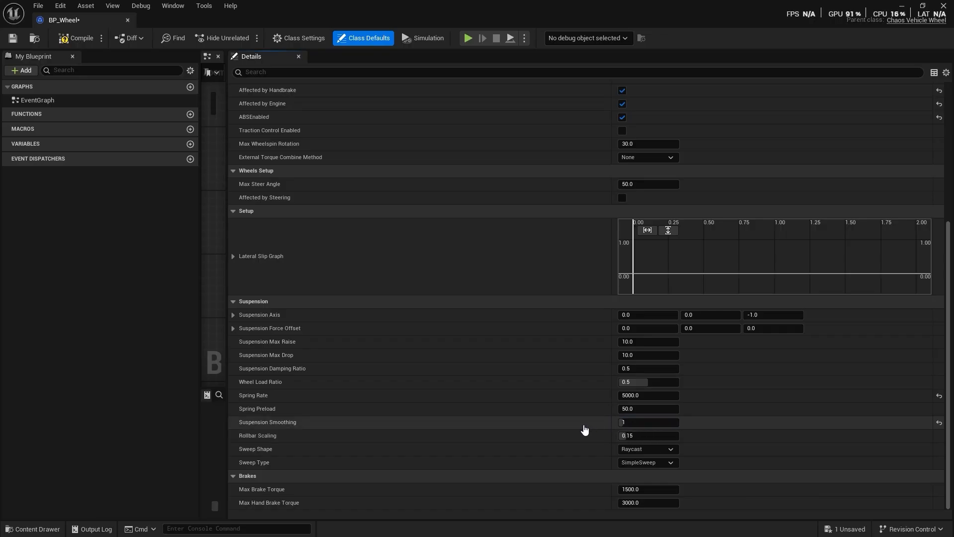
scroll(390, 260, up, 5)
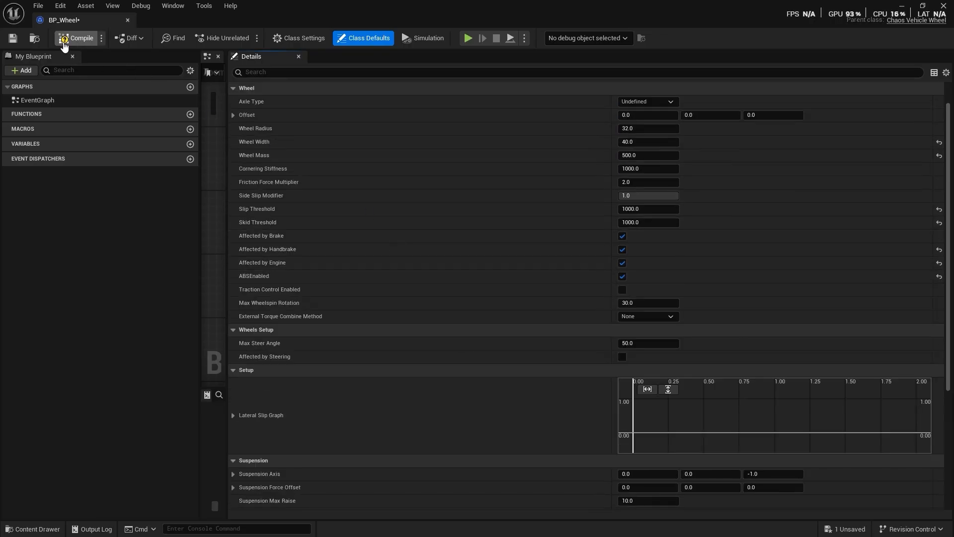
click(13, 39)
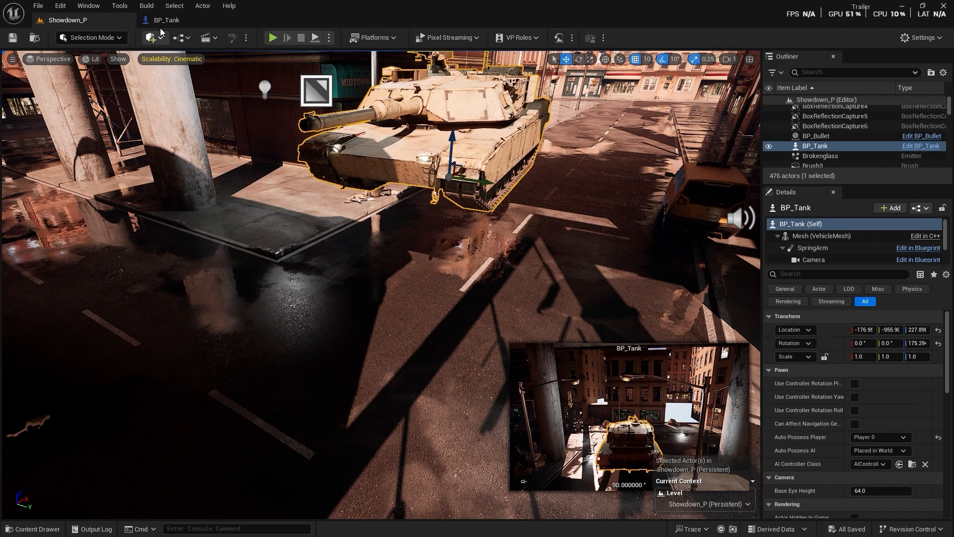
- Switch to BP_Tank and bring up the Wheel Setup properties of its Vehicle Movement Component
click(167, 19)
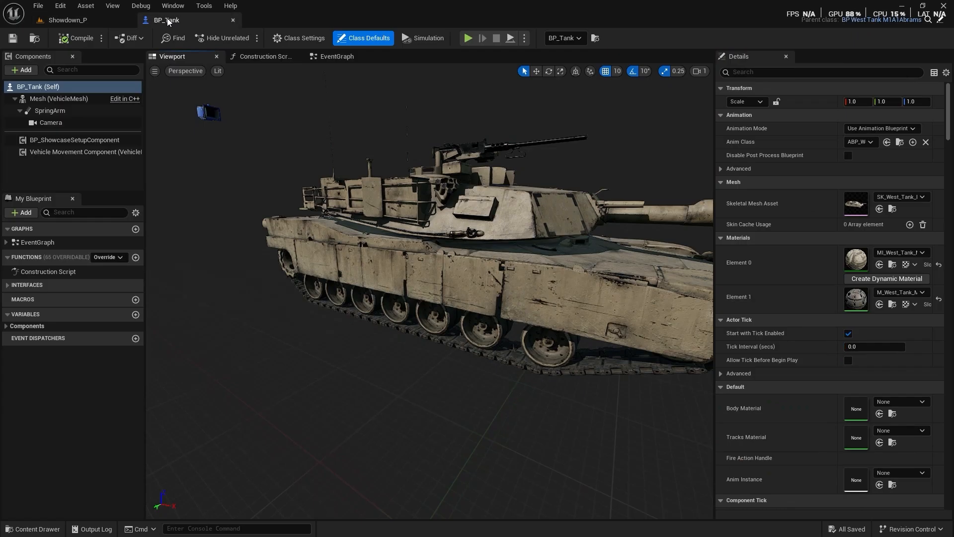
click(51, 154)
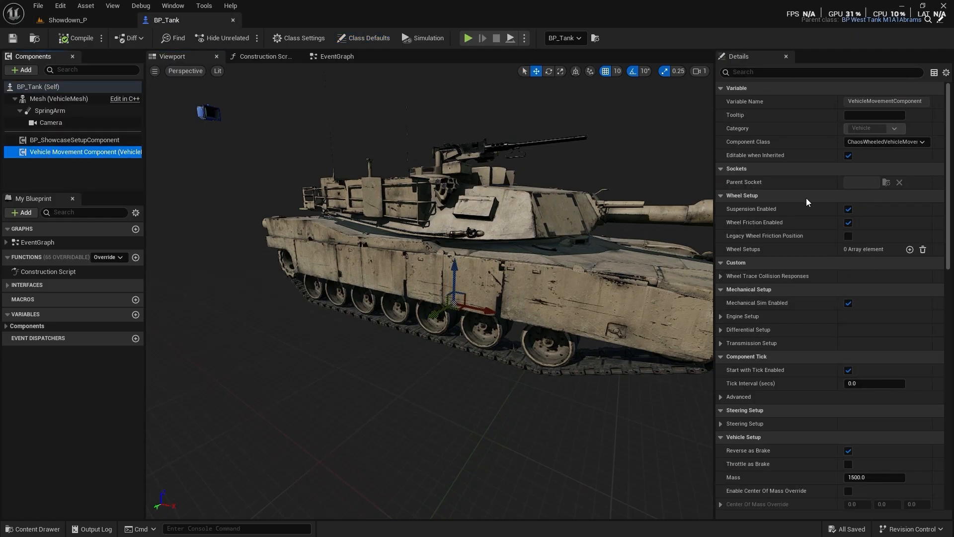
scroll(847, 266, down, 4)
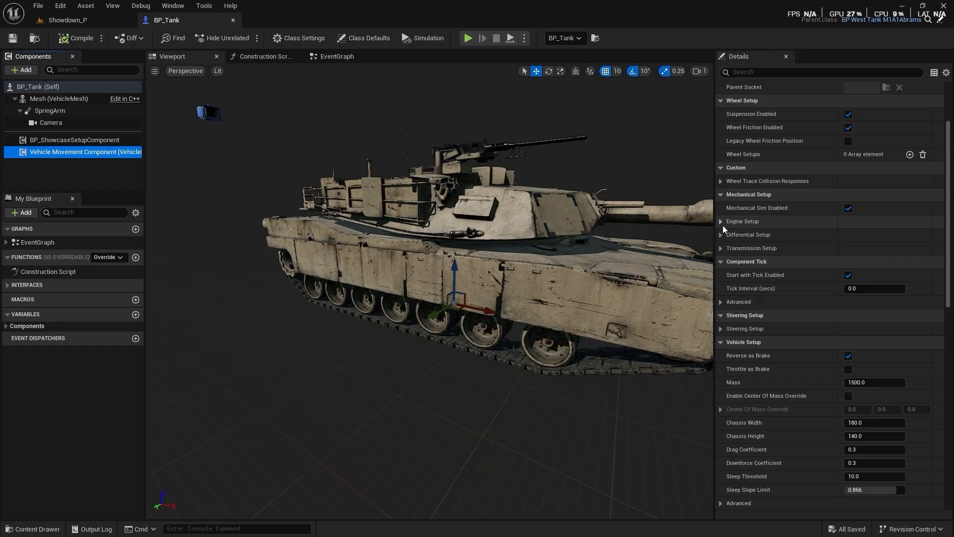
click(722, 225)
click(722, 224)
scroll(757, 240, up, 3)
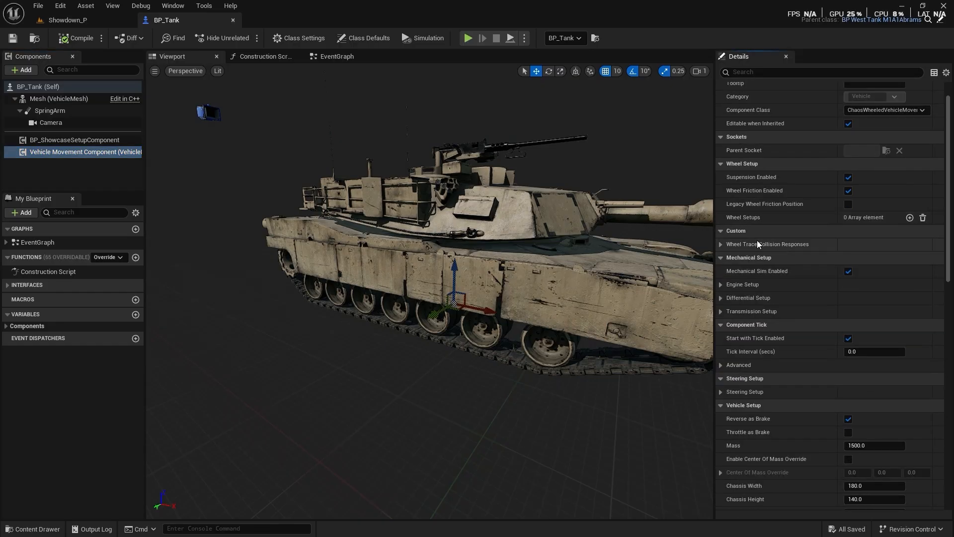
scroll(738, 238, up, 1)
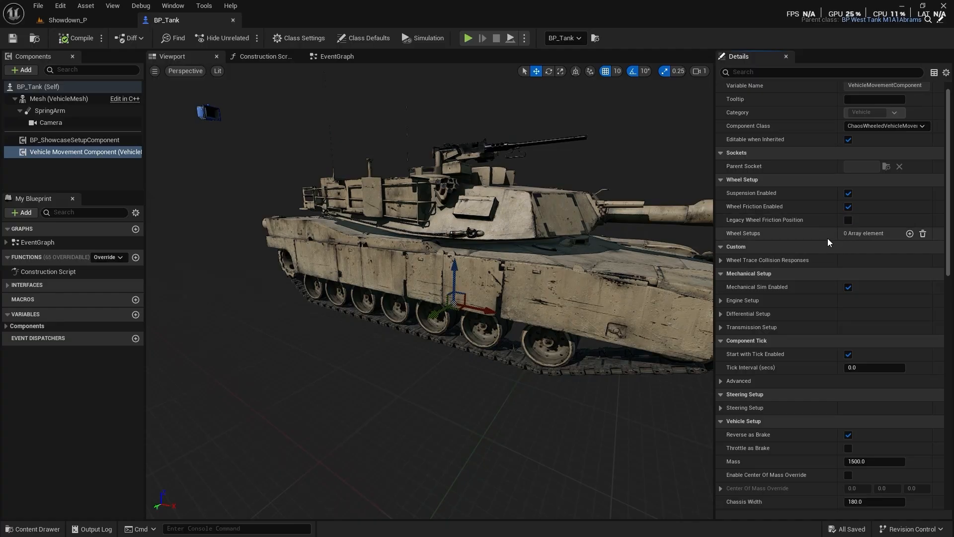
- Add 14 elements to the Wheel Setups array, seven for the road wheels on each side of the tank
click(910, 233)
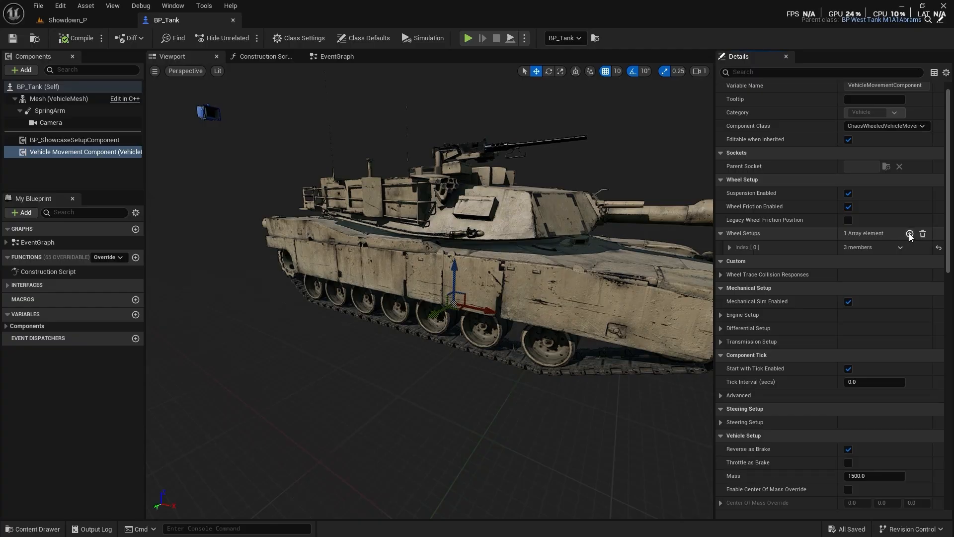
right_drag(589, 263, 626, 280)
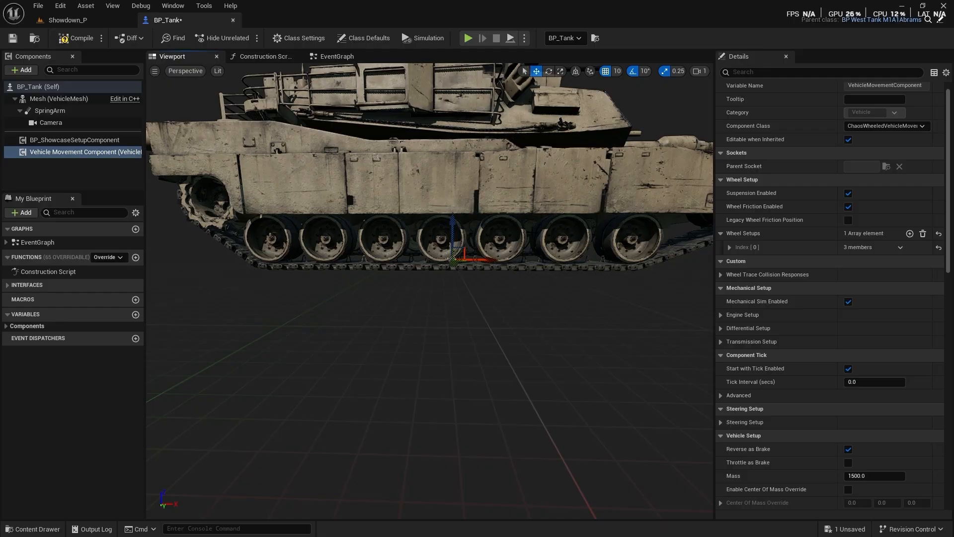
right_drag(626, 279, 627, 292)
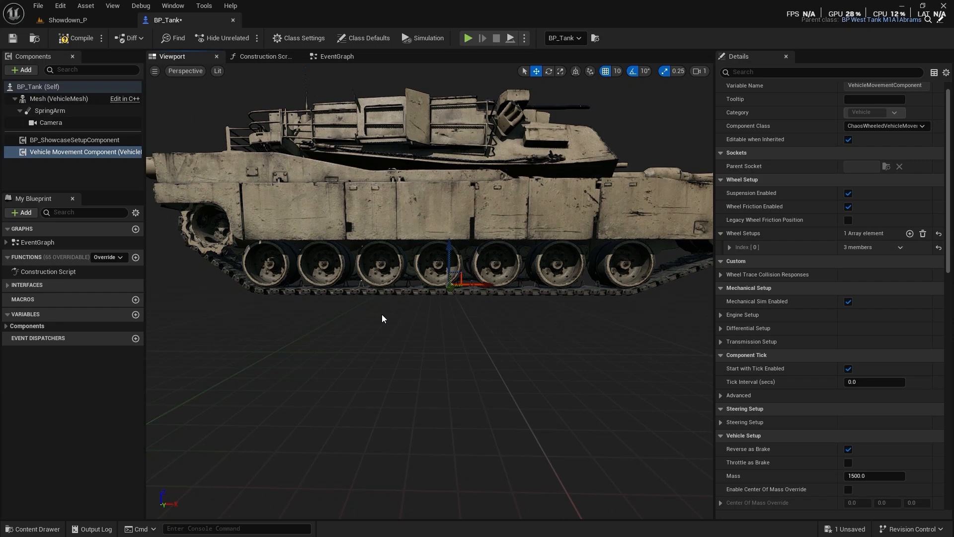
click(910, 234)
click(910, 234)
click(910, 234)
click(910, 234)
click(910, 234)
click(910, 234)
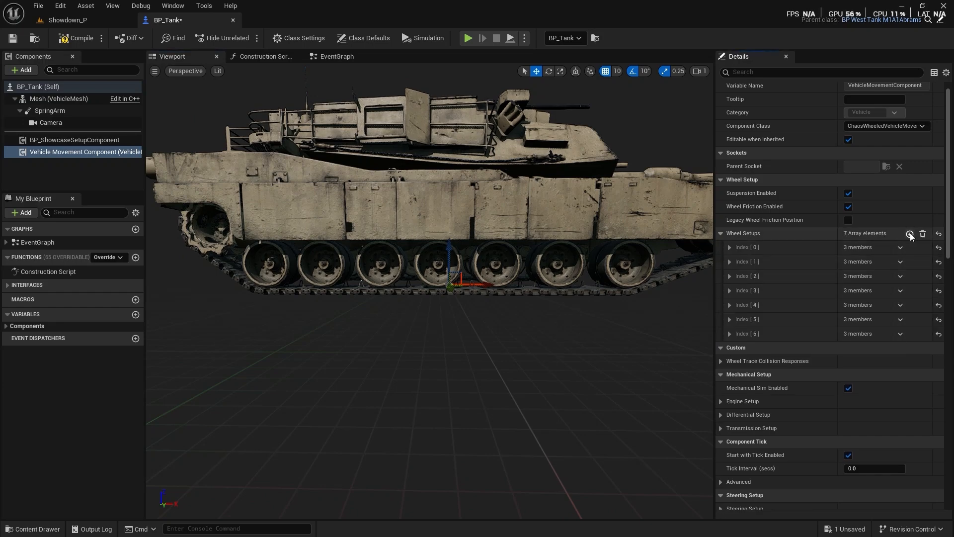
click(910, 234)
click(910, 234)
click(910, 234)
click(910, 234)
click(910, 234)
click(910, 233)
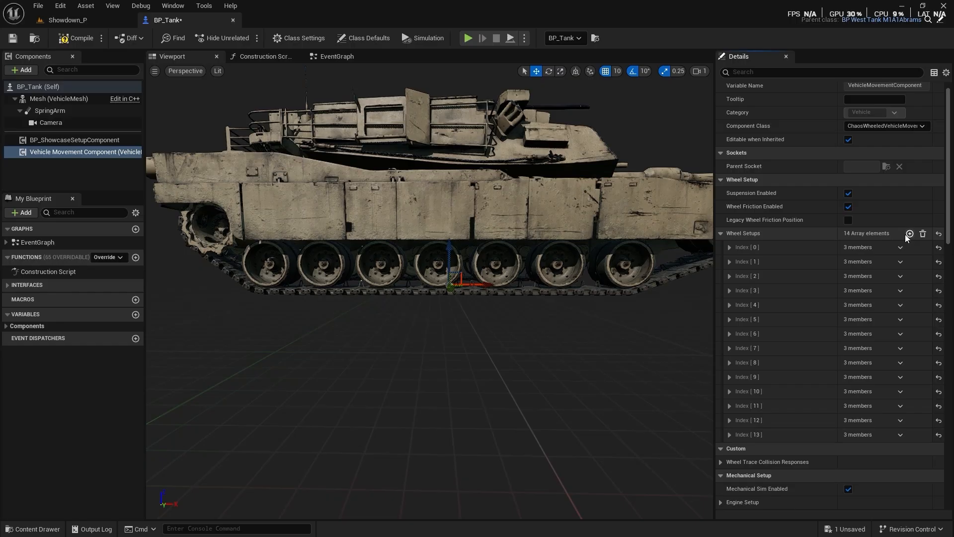
- Expand the first Wheel Setups element to show its Bone Name and open the SK_West_Tank_M1A1Abrams skeletal mesh
click(729, 248)
click(856, 273)
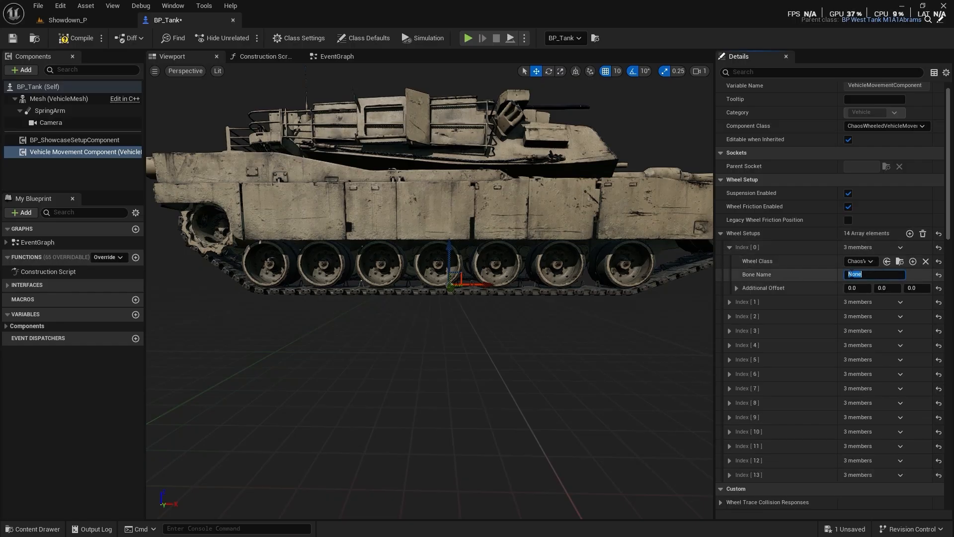
click(704, 239)
click(893, 300)
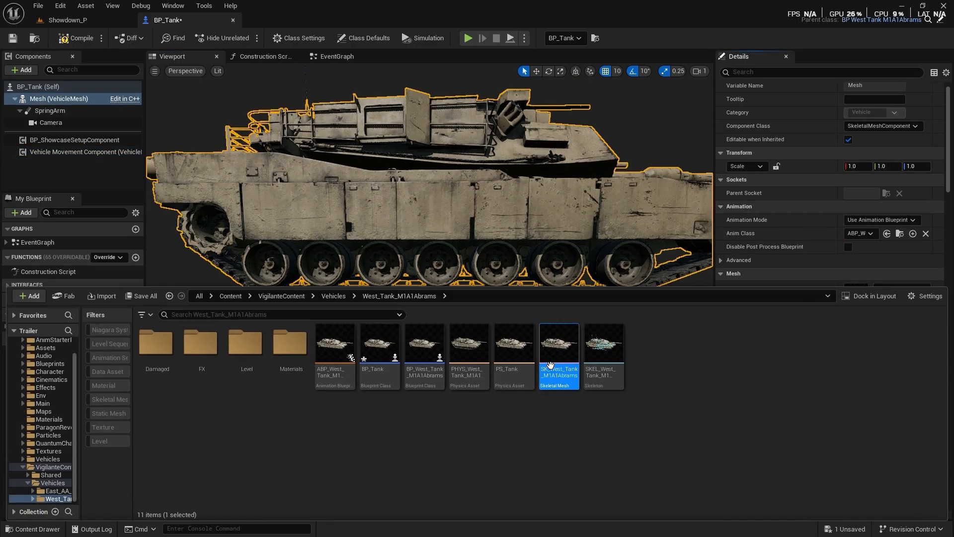
double_click(550, 351)
right_drag(481, 308, 452, 333)
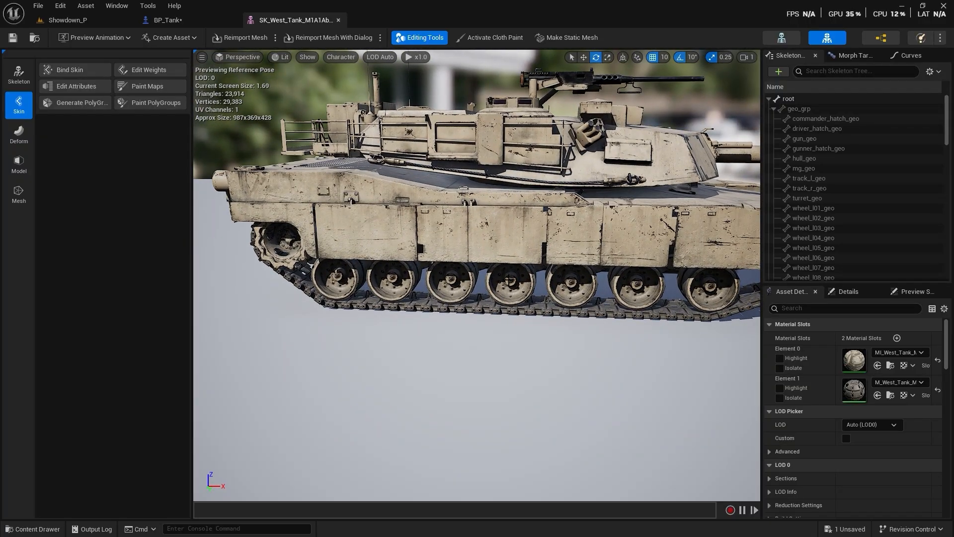
click(509, 279)
right_drag(534, 335, 541, 313)
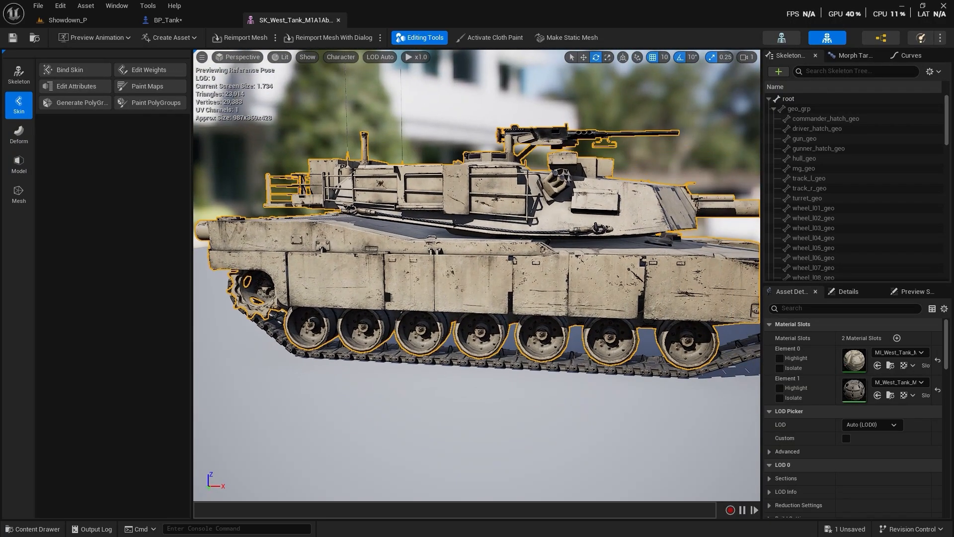
- Filter the skeleton tree by "wheel" and examine where the wheel_l01_geo and lf_wheel_01_jnt bones sit on the tank
click(845, 72)
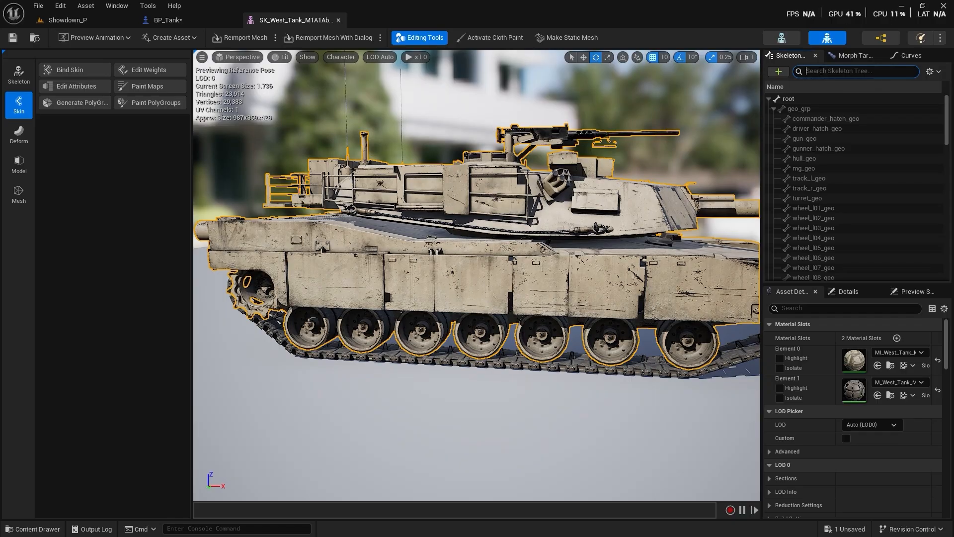
text(wheel)
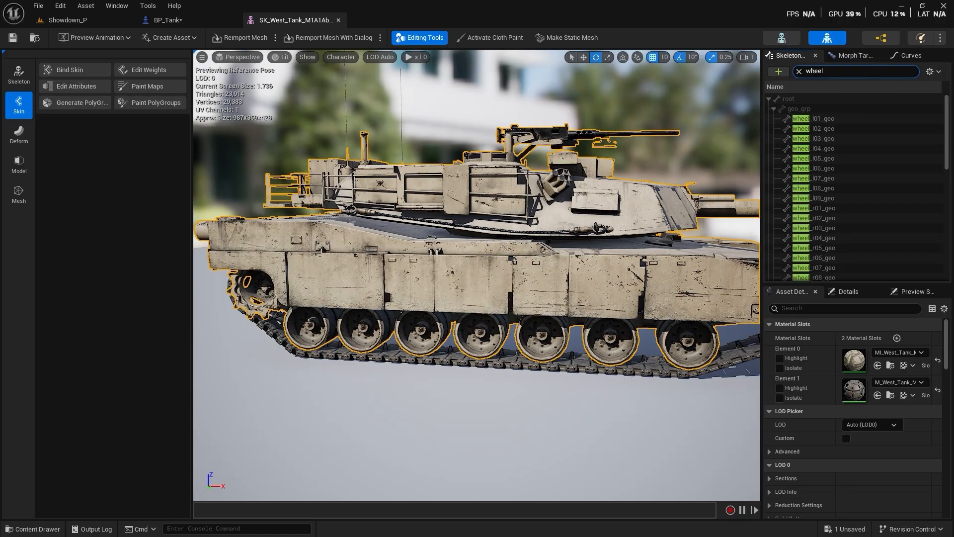
click(823, 117)
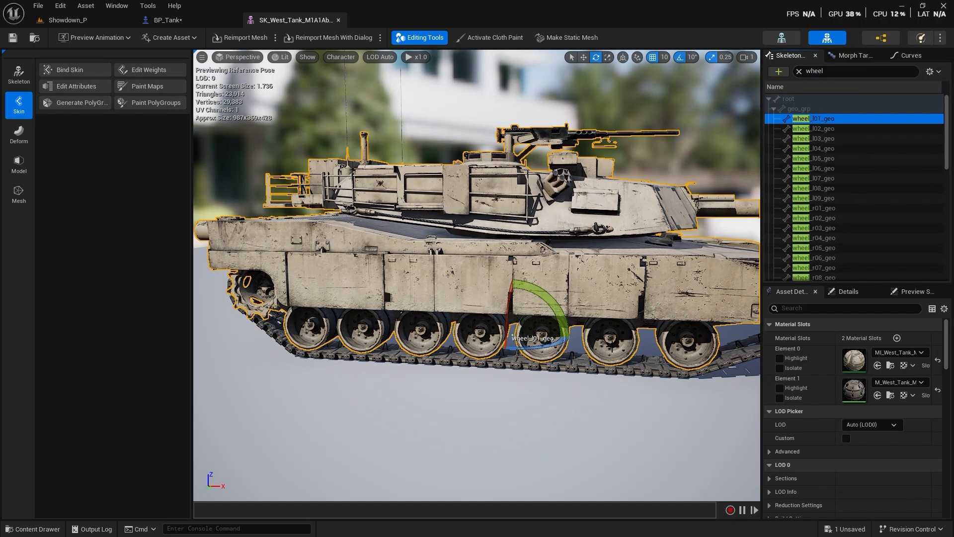
right_drag(597, 278, 601, 332)
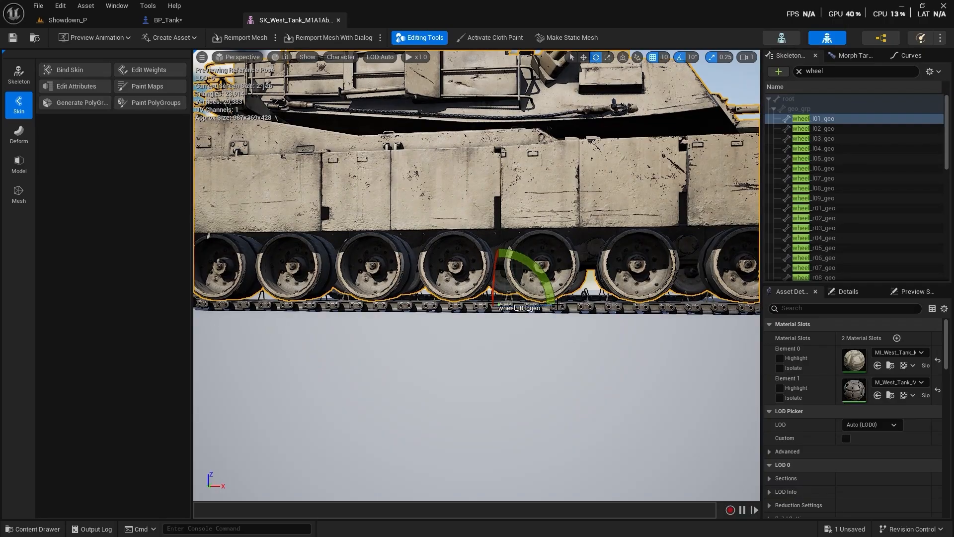
drag(551, 301, 546, 277)
scroll(849, 149, down, 6)
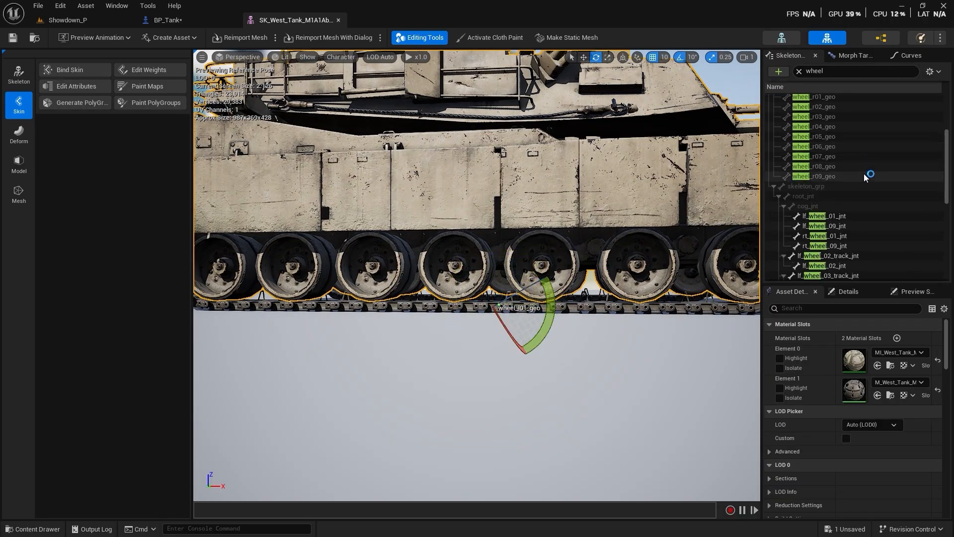
scroll(866, 186, up, 8)
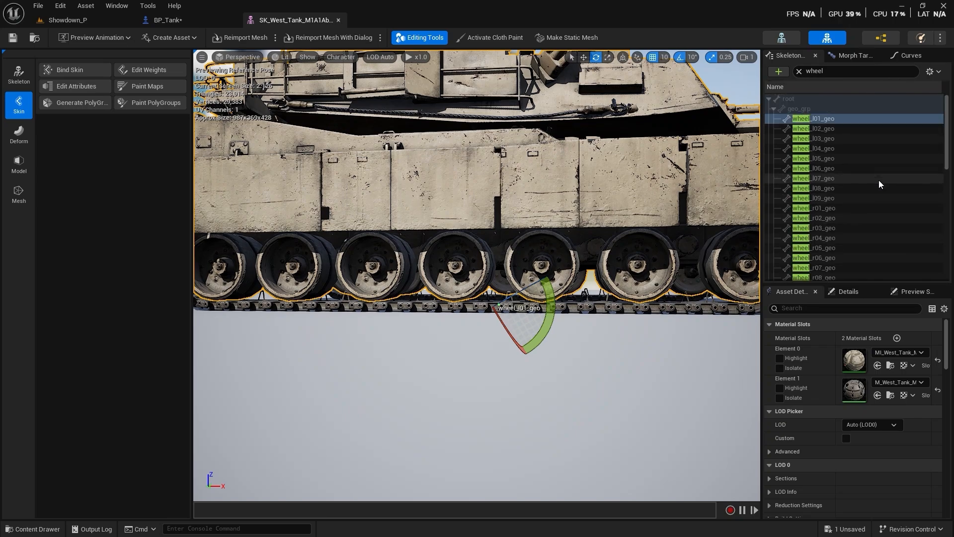
scroll(845, 144, down, 6)
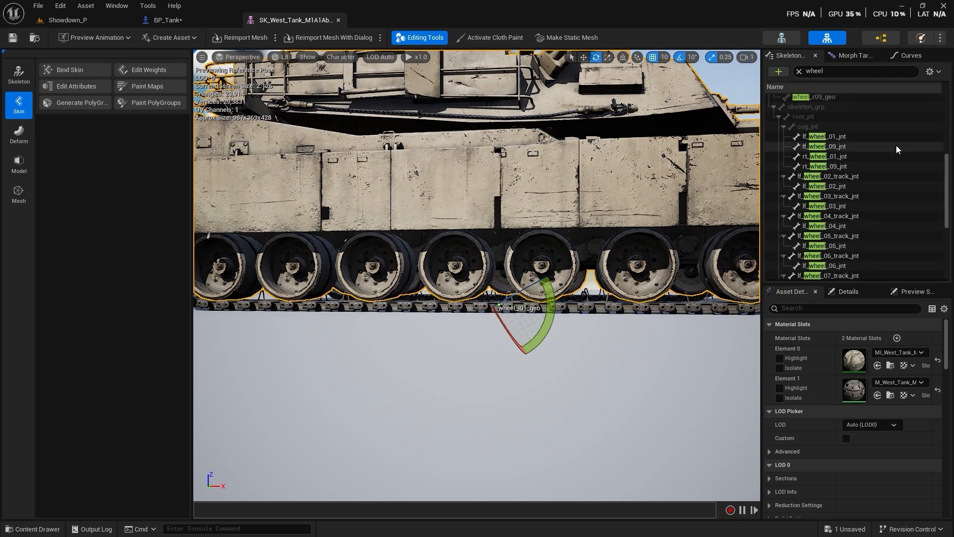
click(853, 141)
right_drag(592, 282, 611, 282)
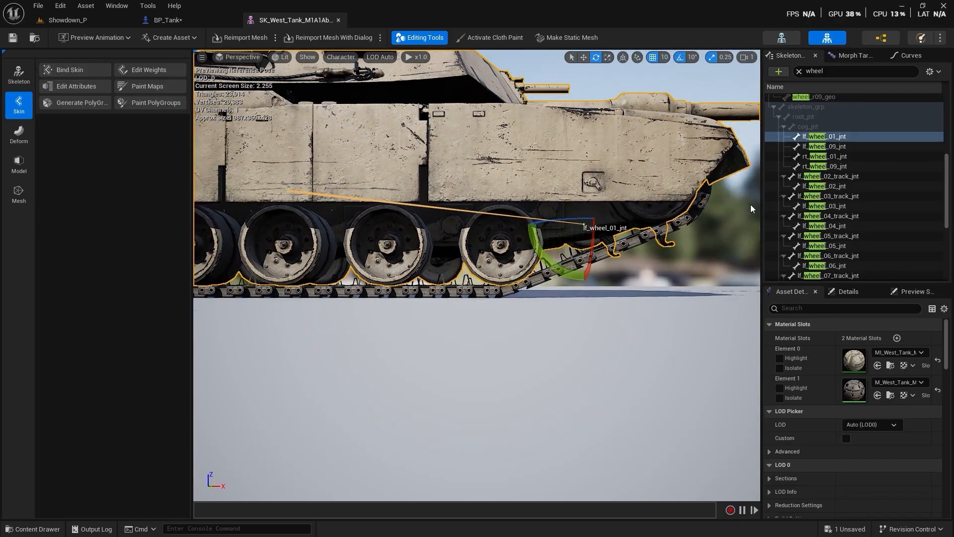
- Test the rotation of the lf_wheel_02_jnt bone on the tank's road wheel and copy its bone name
click(860, 189)
drag(479, 277, 536, 210)
right_drag(545, 325, 323, 318)
drag(324, 234, 401, 312)
click(845, 186)
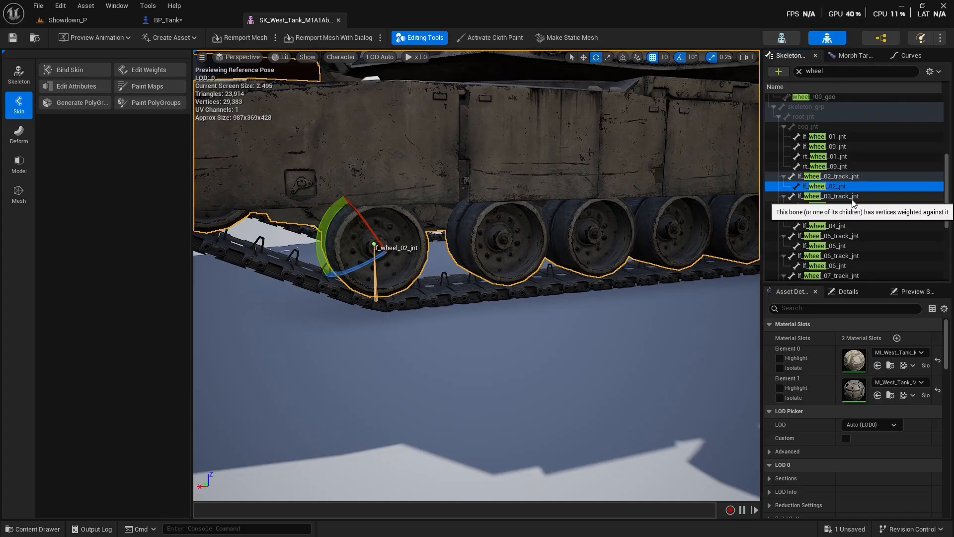
right_click(825, 187)
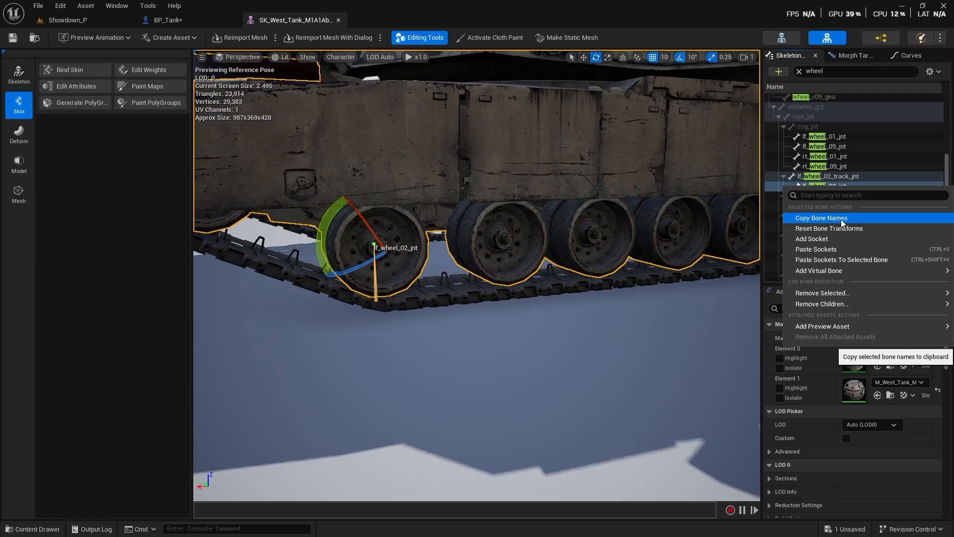
click(840, 217)
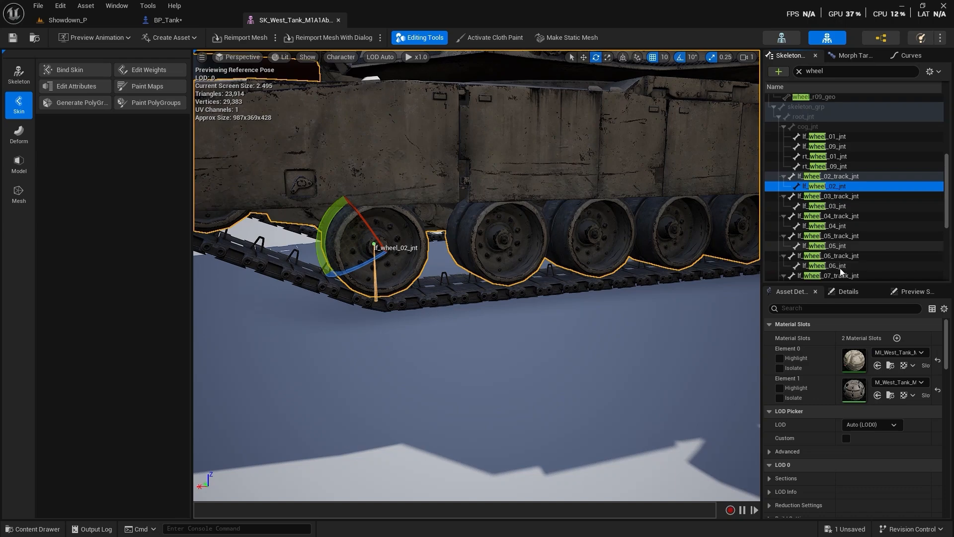
- Check the names of the remaining wheel joints and return to BP_Tank's Vehicle Movement Component
scroll(848, 248, down, 3)
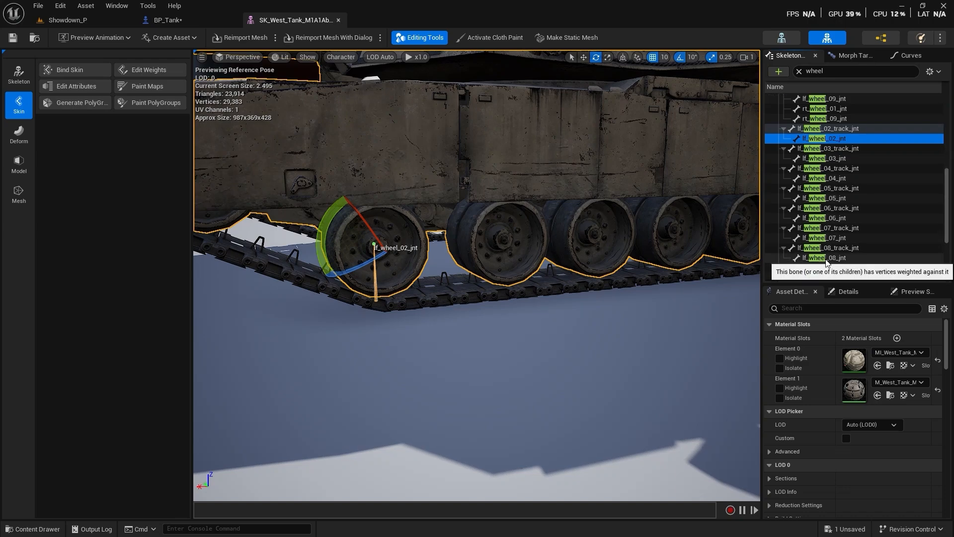
scroll(830, 252, down, 2)
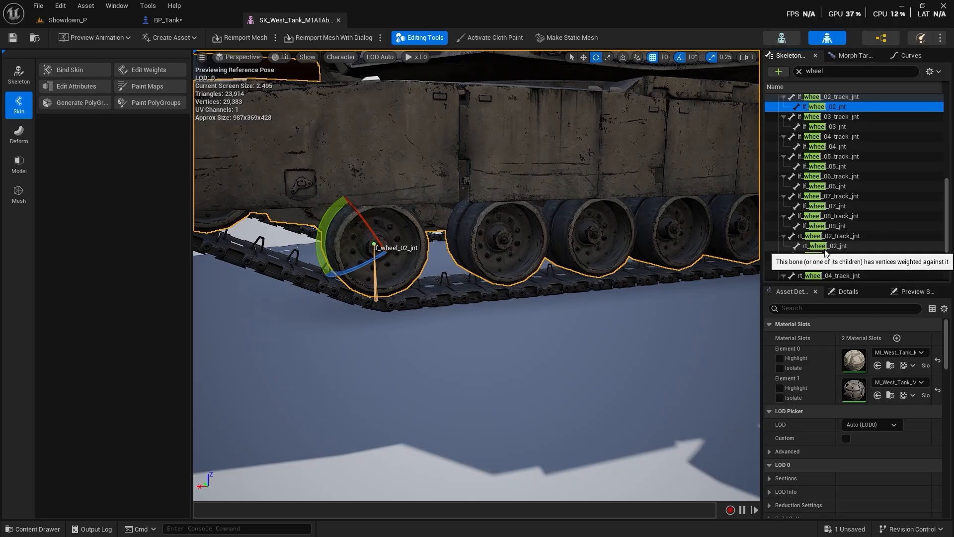
click(196, 21)
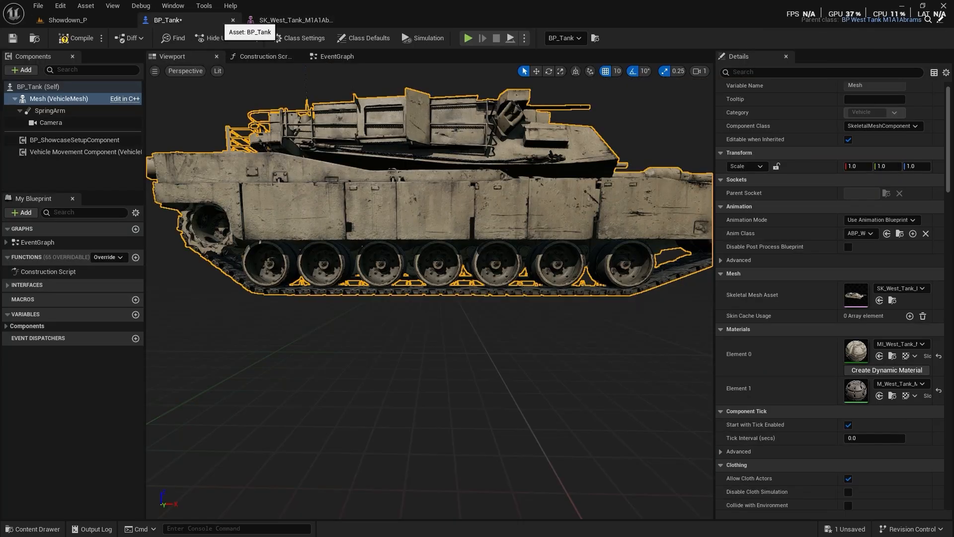
click(69, 152)
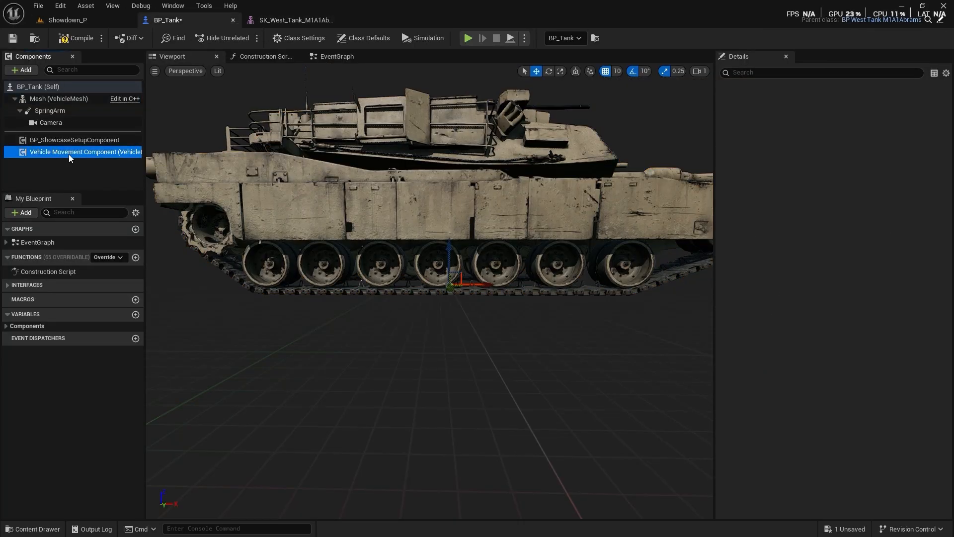
- Set the Bone Name of wheel setup index 0 to the copied lf_wheel_02_jnt
scroll(835, 261, down, 3)
click(875, 211)
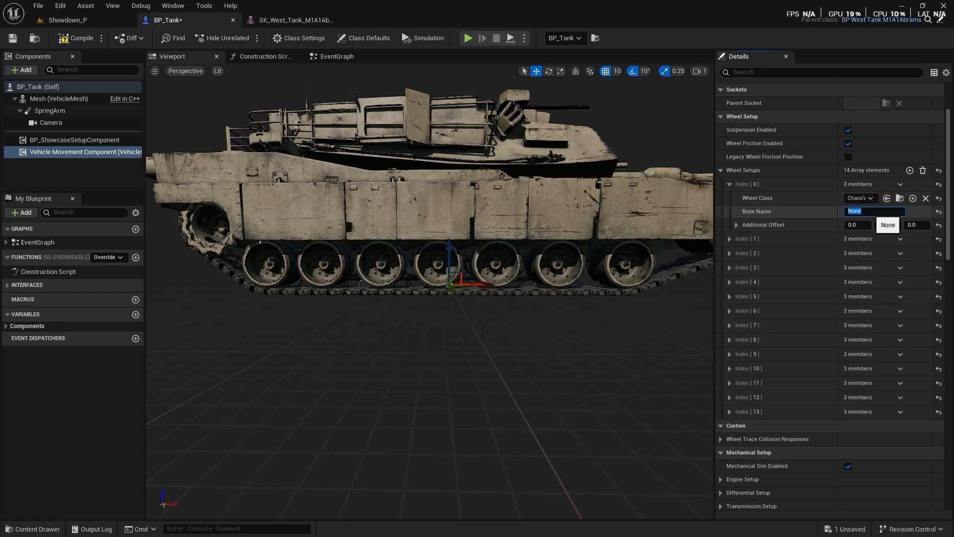
key(ctrl+v)
key(Return)
- Expand wheel setup index 1 and set its Bone Name to lf_wheel_03_jnt
click(730, 238)
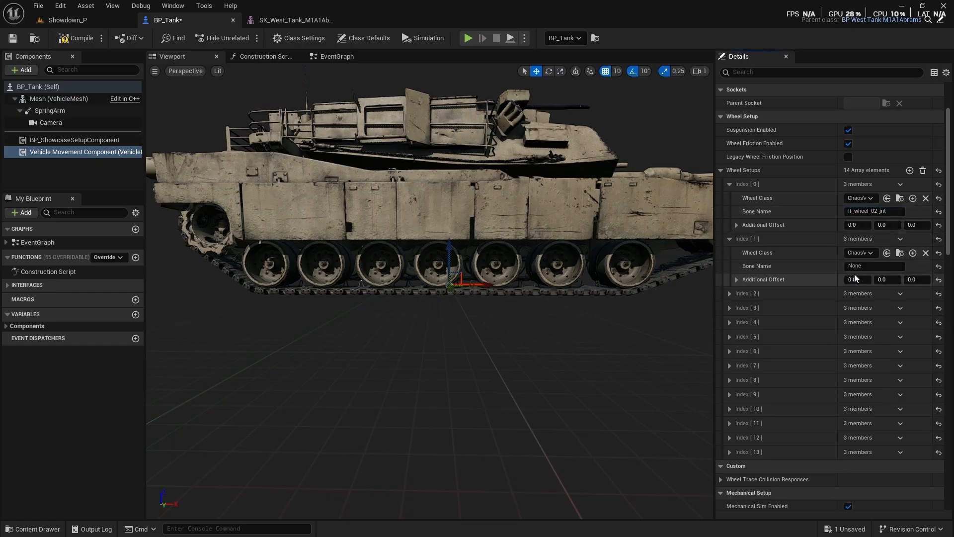
click(862, 266)
key(ctrl+space)
click(863, 267)
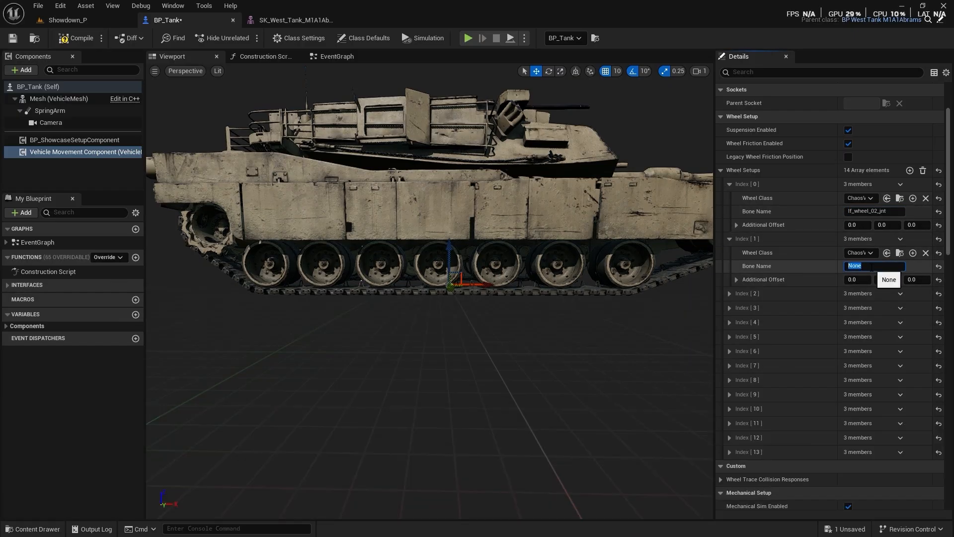
text(lf_wheel_02_jnt)
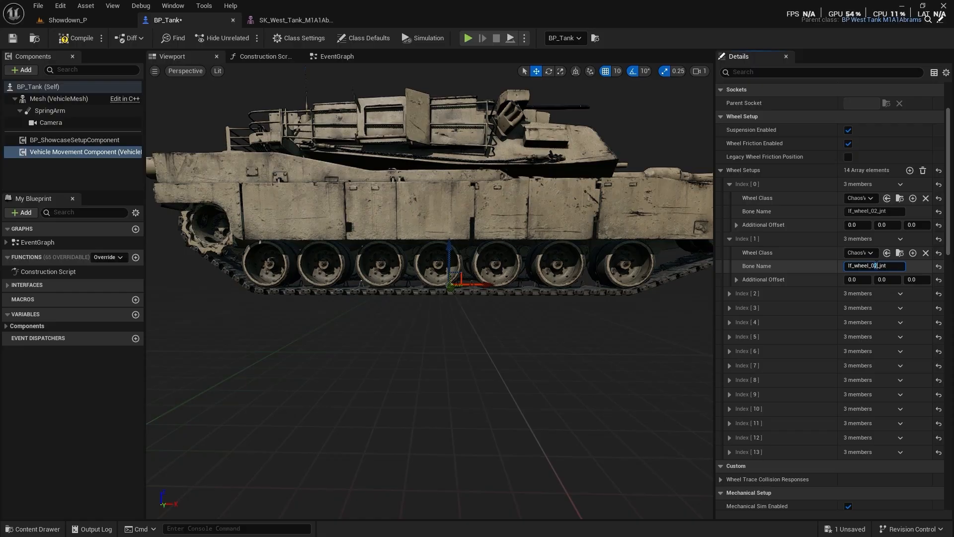
text(3)
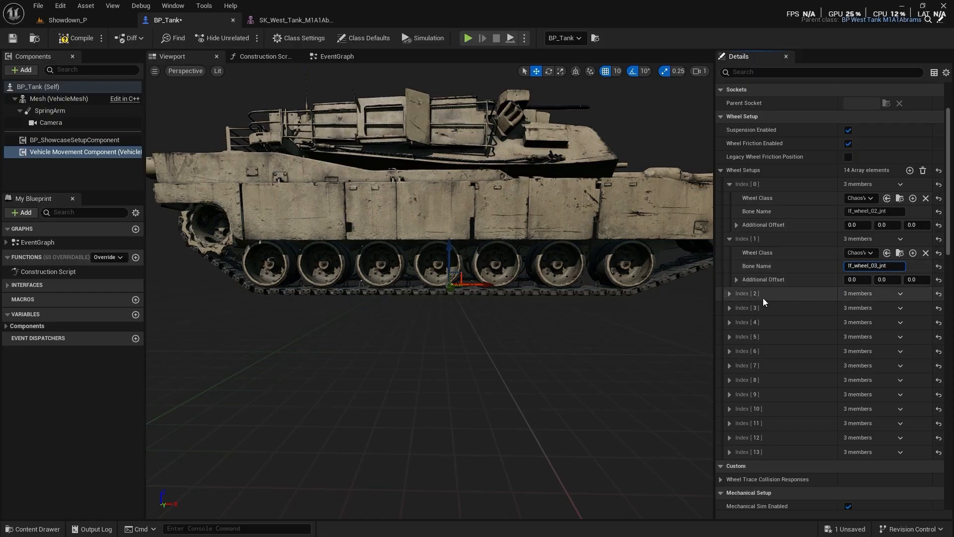
- Assign bone names lf_wheel_04_jnt through lf_wheel_07_jnt to wheel setup indices 2 to 5 and save the blueprint
click(729, 294)
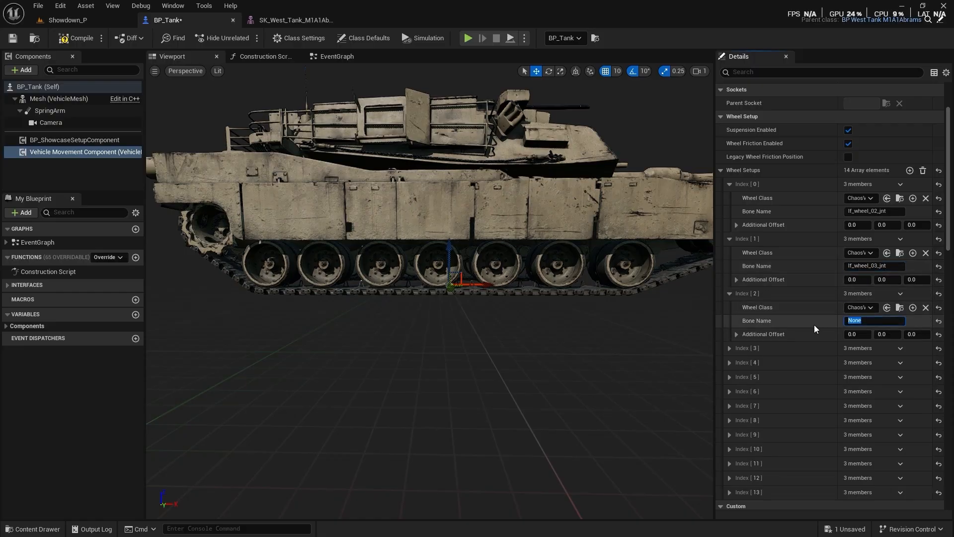
text(lf_wheel_02_jnt)
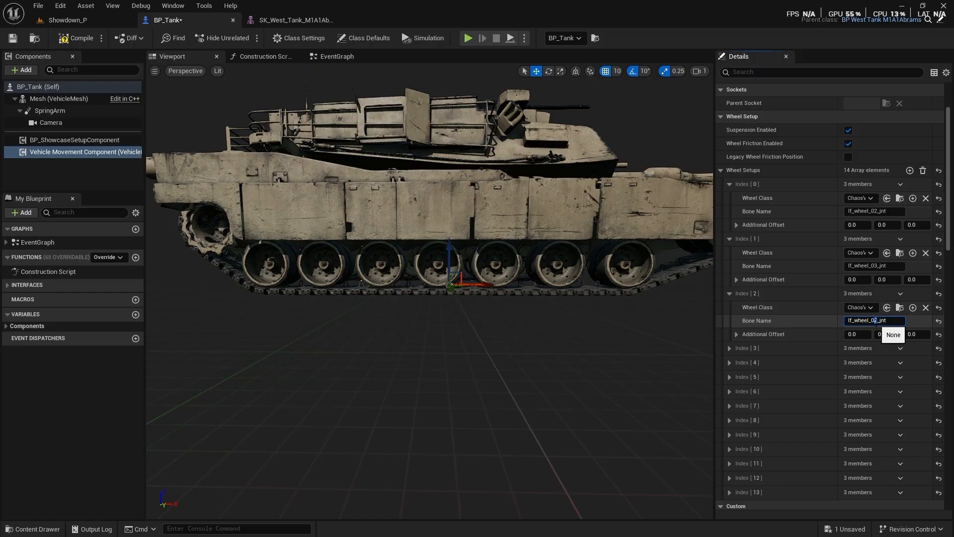
text(4)
click(730, 348)
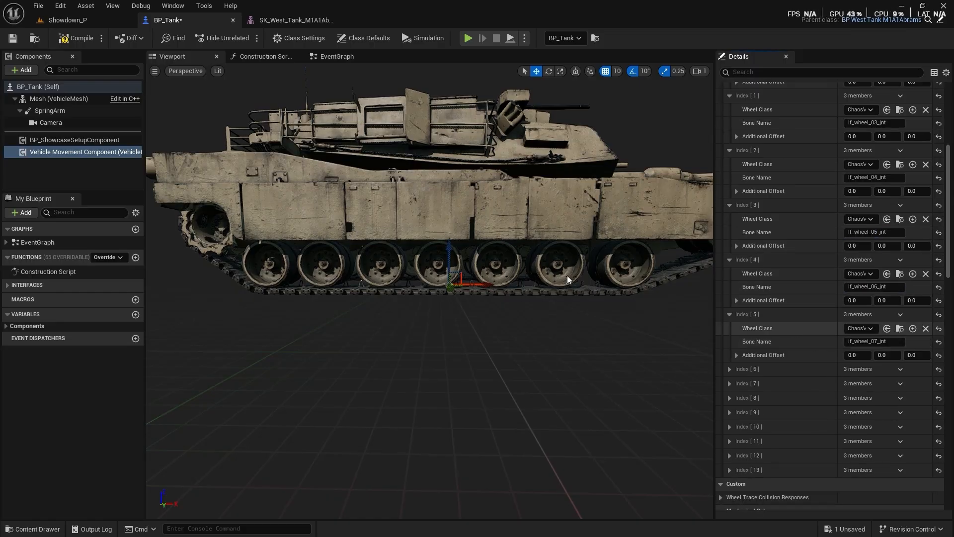
key(ctrl+s)
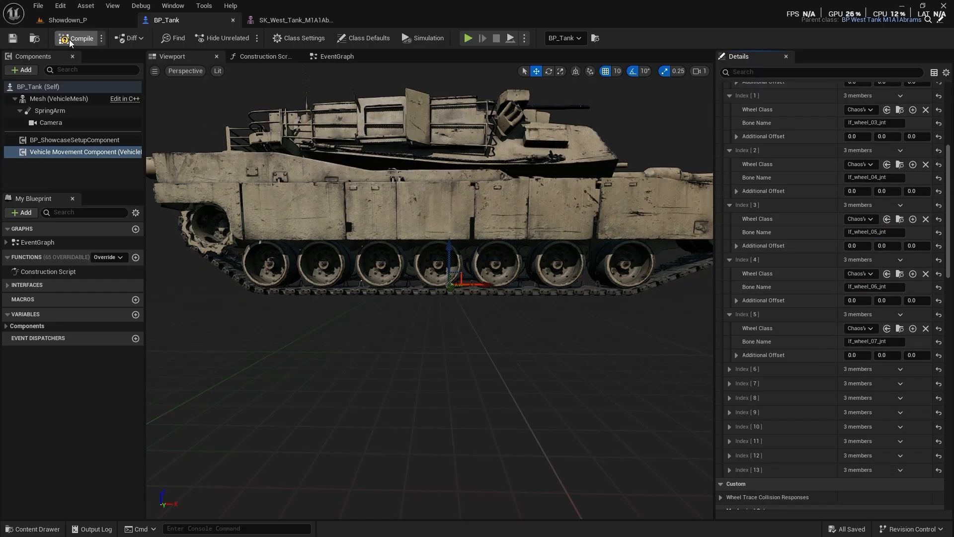
- Check the left wheel joints in the skeletal mesh and set wheel setup index 6's Bone Name to lf_wheel_08_jnt
click(321, 21)
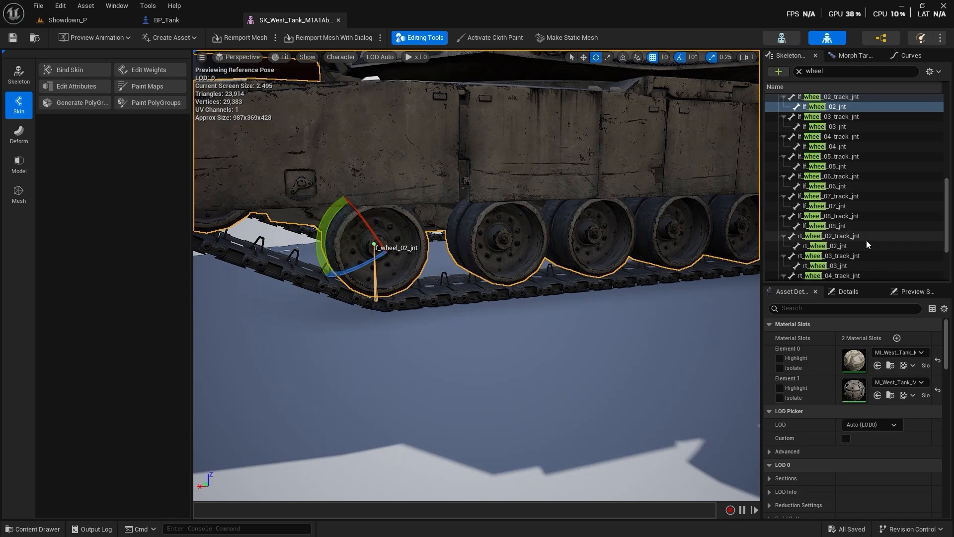
click(191, 19)
click(730, 370)
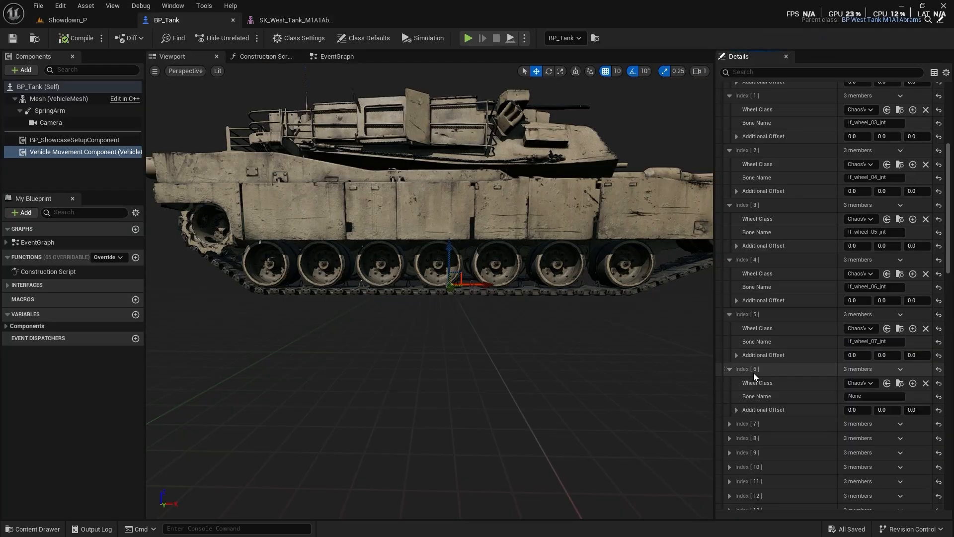
scroll(754, 373, down, 3)
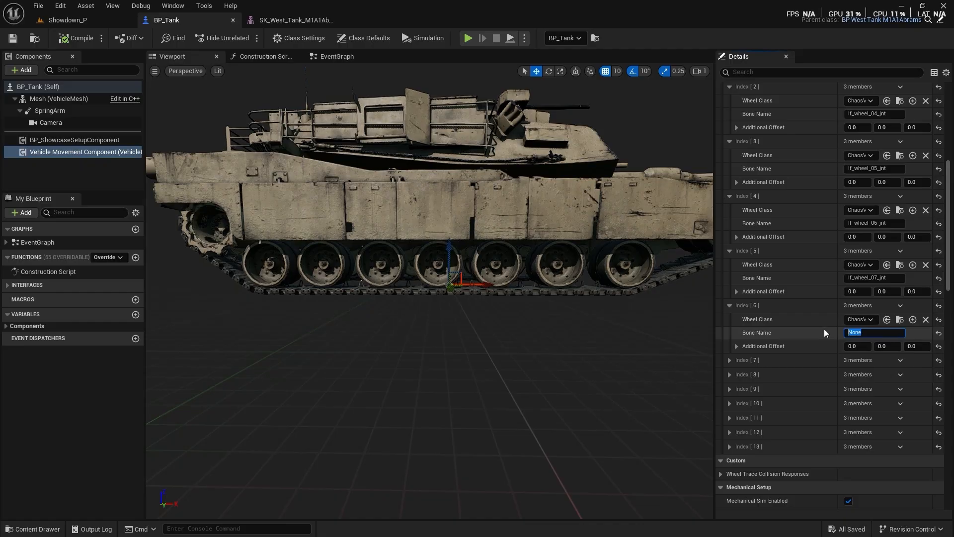
text(lf_wheel_02_jnt)
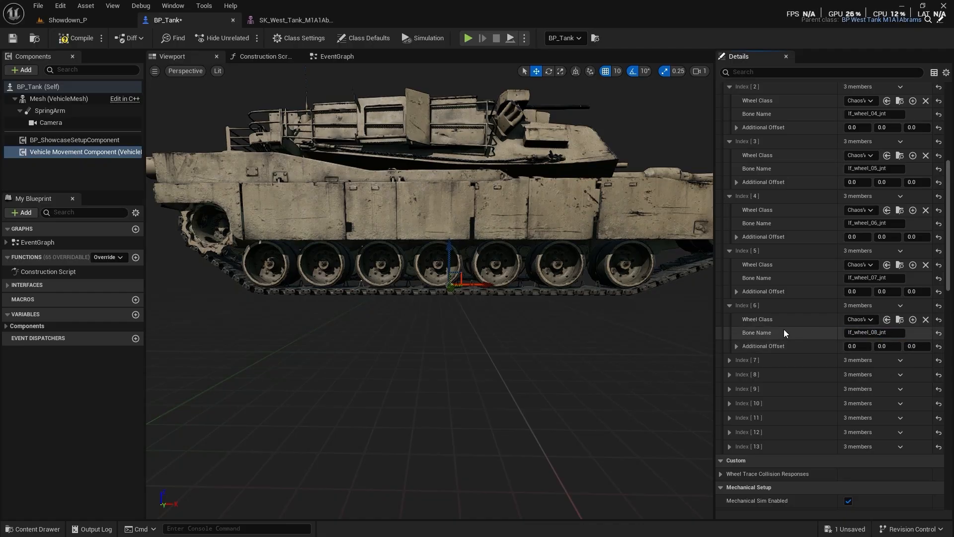
- Copy the bone name of rt_wheel_02_jnt from the skeletal mesh's skeleton tree
click(308, 19)
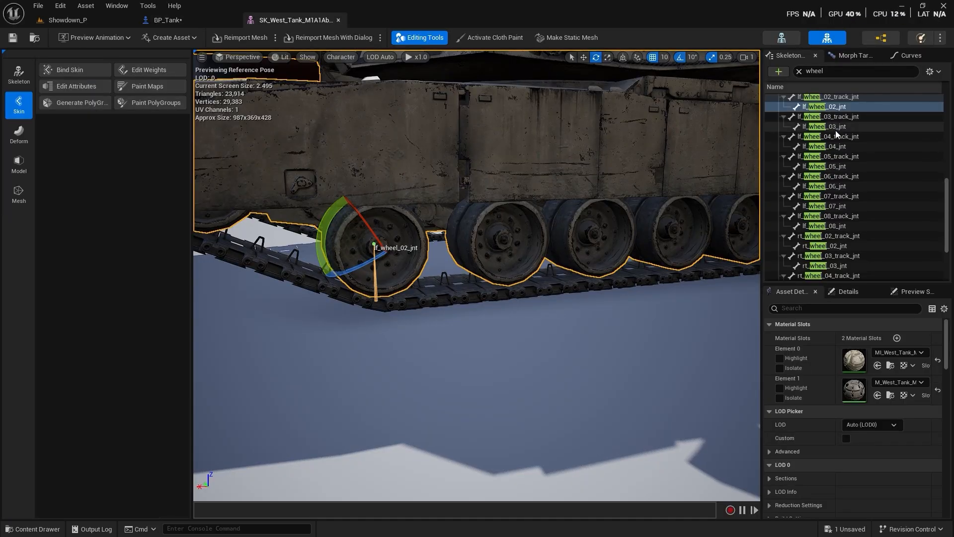
scroll(839, 229, down, 2)
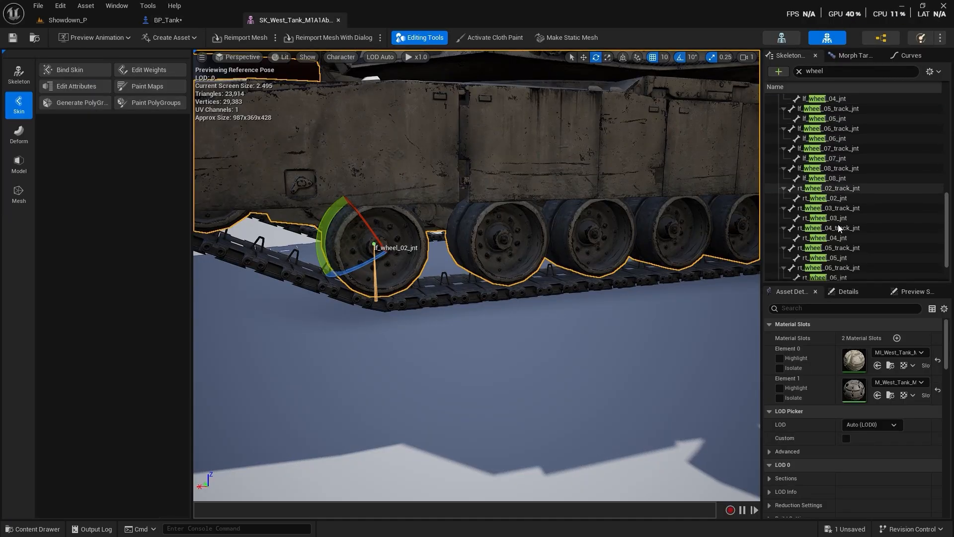
click(839, 199)
right_click(839, 202)
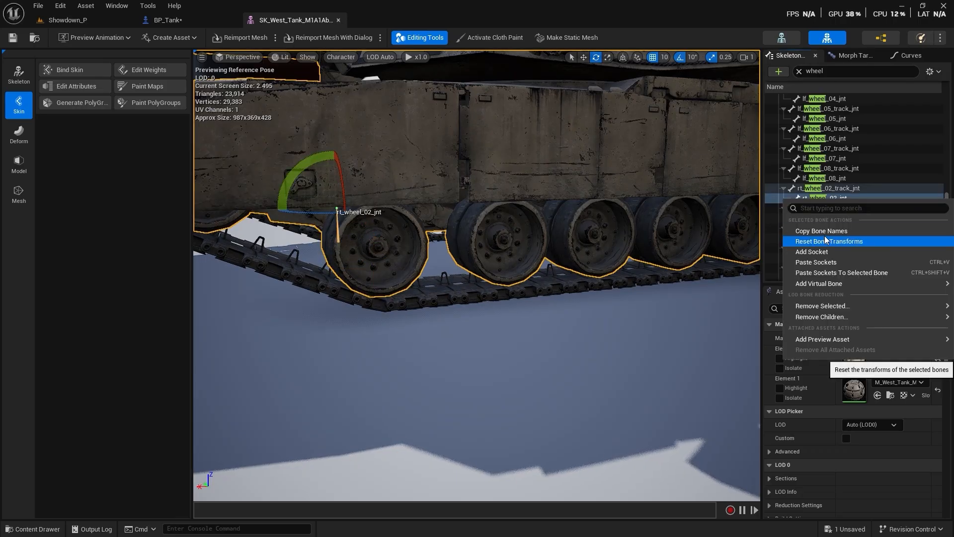
click(825, 233)
- Back in BP_Tank, assign bone names rt_wheel_02_jnt through rt_wheel_08_jnt to wheel setup indices 7 to 13
click(164, 20)
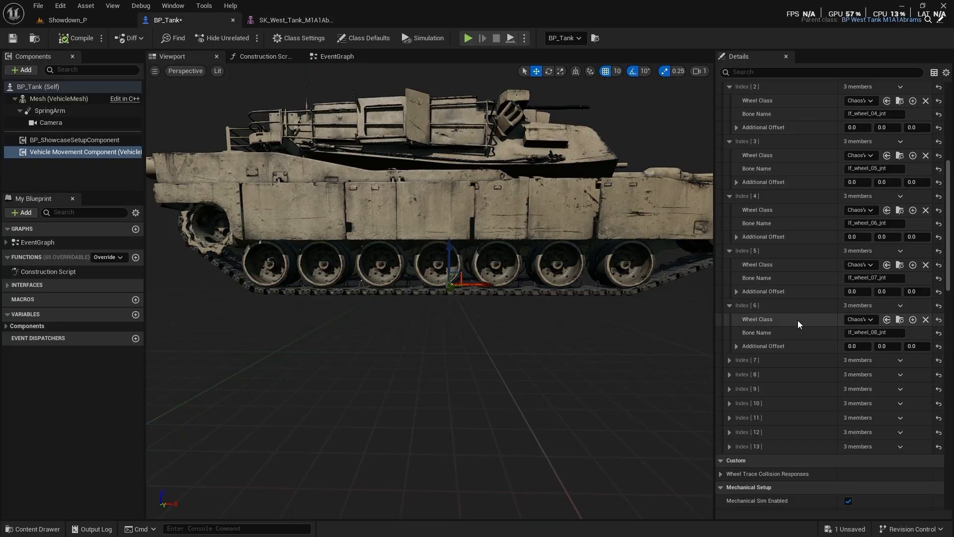
click(729, 361)
scroll(815, 333, down, 3)
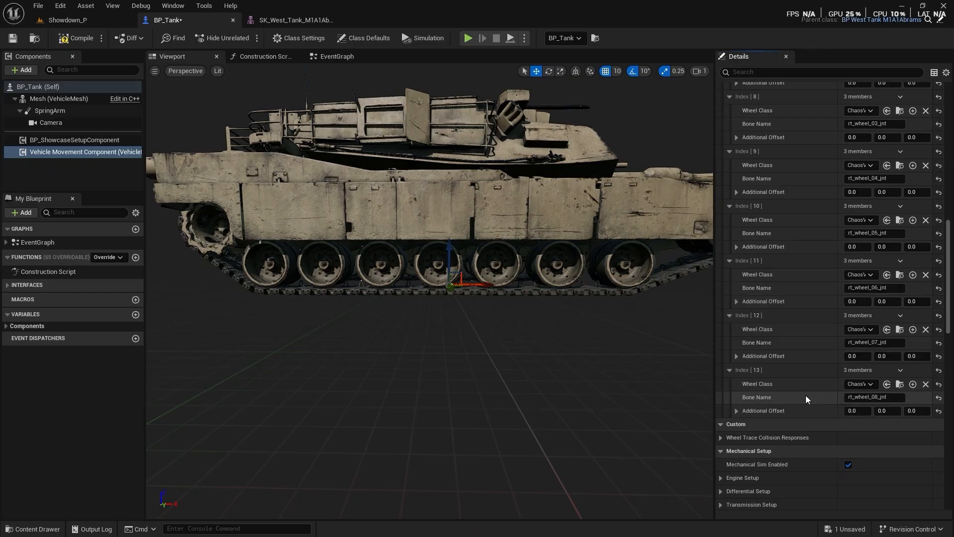
- Set the Wheel Class of wheel setup index 0 to BP_Wheel
scroll(805, 396, up, 10)
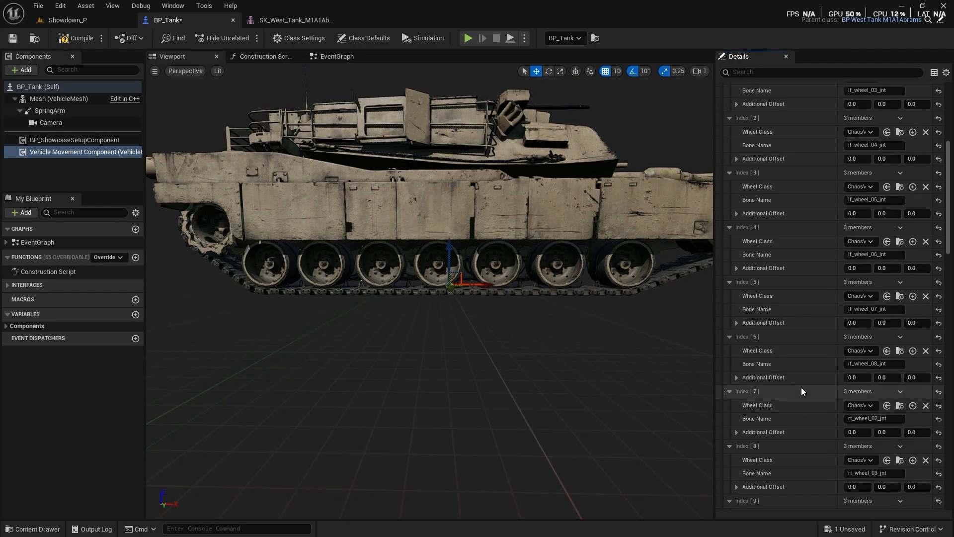
scroll(799, 385, up, 4)
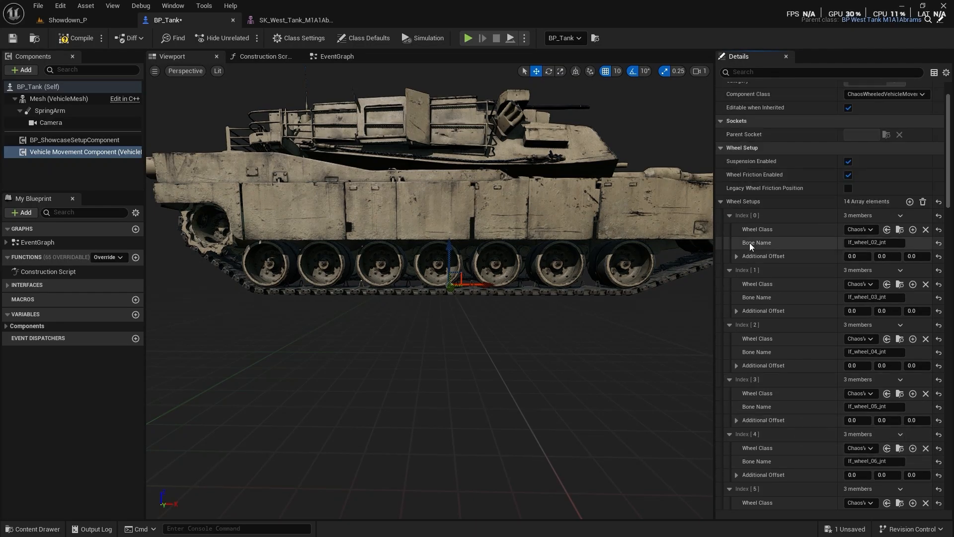
click(858, 230)
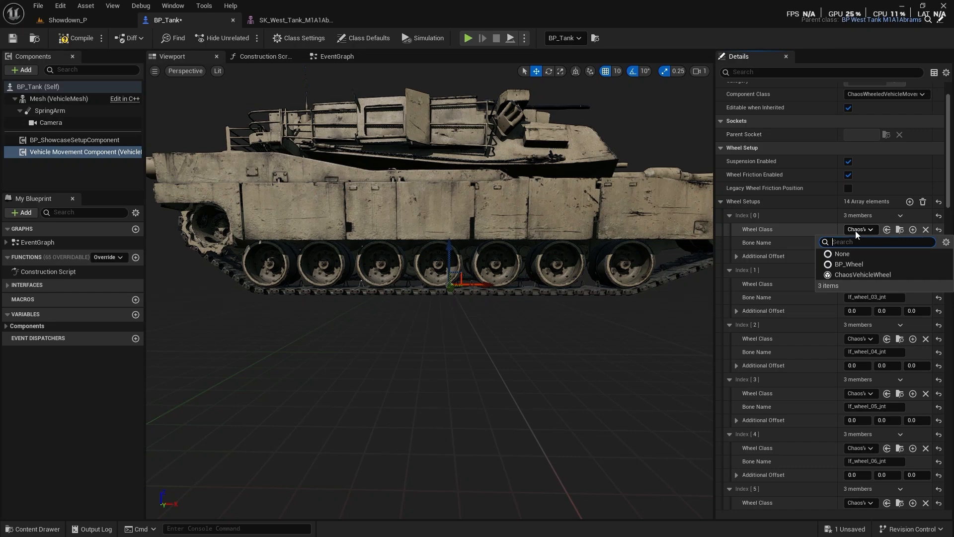
click(849, 263)
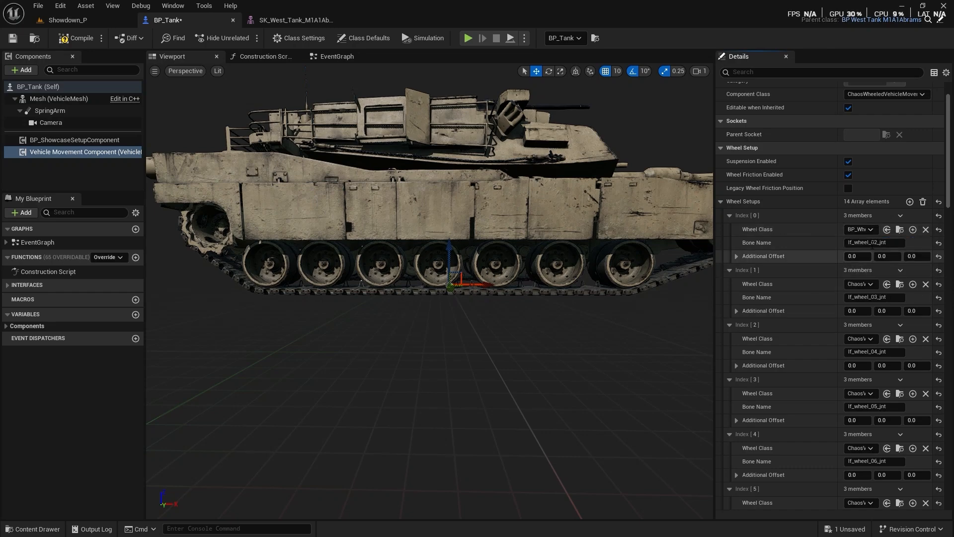
click(858, 232)
click(849, 262)
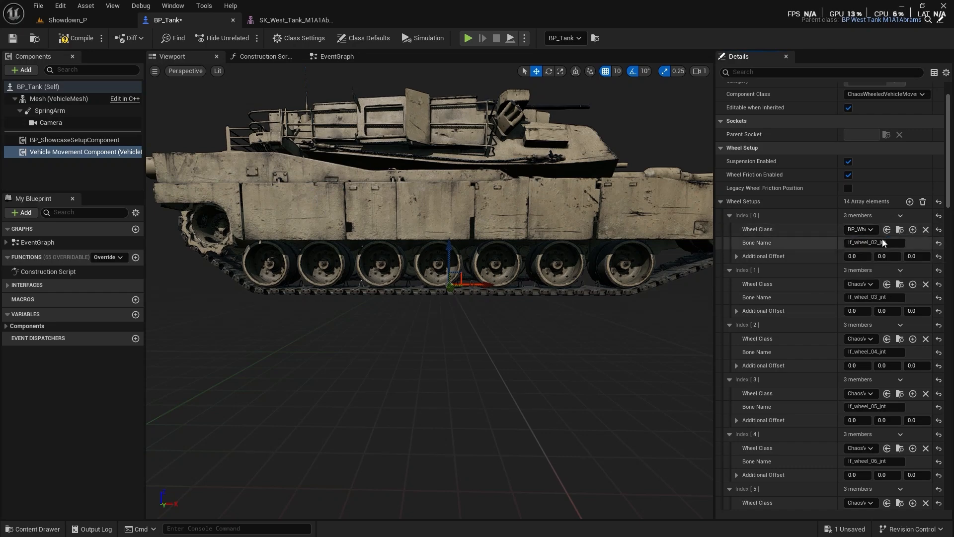
- Locate the BP_Wheel asset and assign it as the Wheel Class of wheel setup indices 1 to 5
click(901, 230)
scroll(901, 243, down, 2)
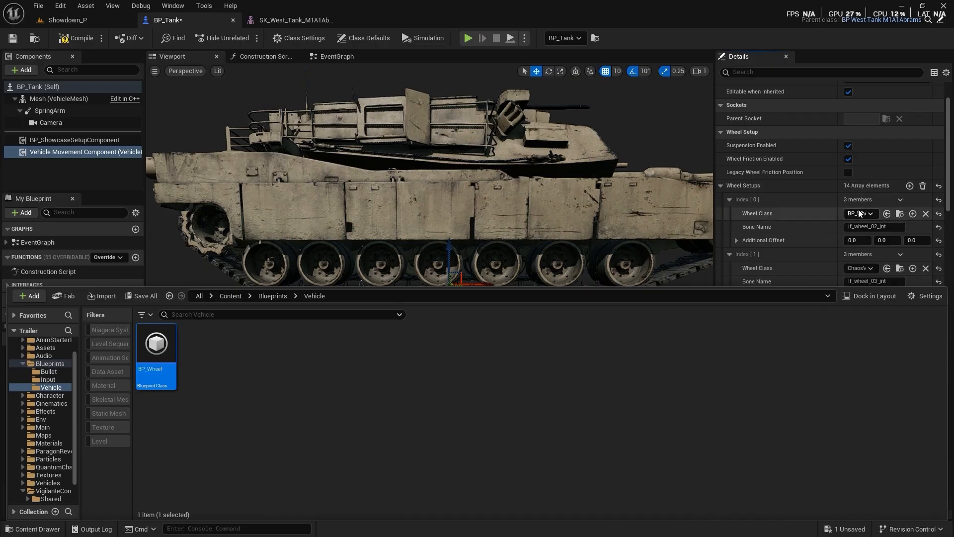
click(888, 237)
scroll(882, 237, down, 1)
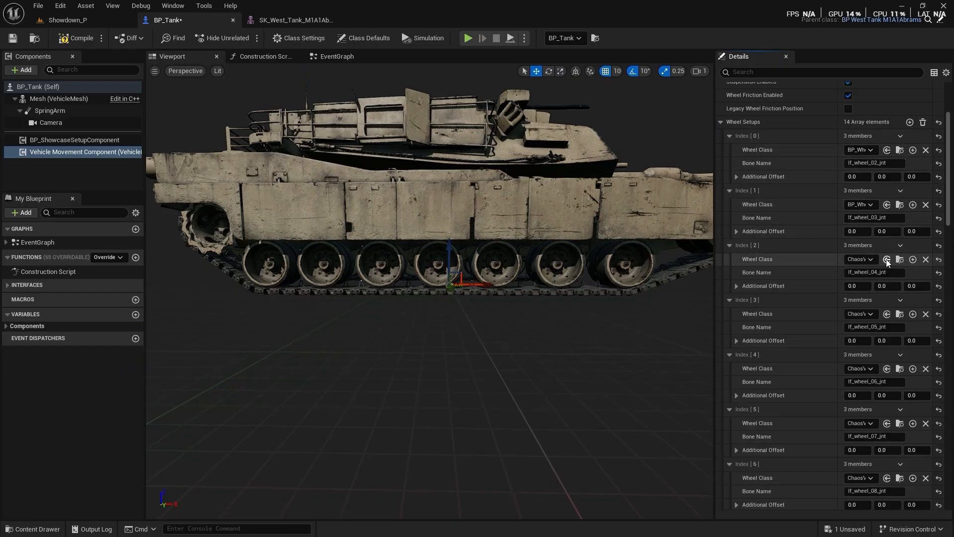
click(887, 259)
click(887, 313)
click(886, 369)
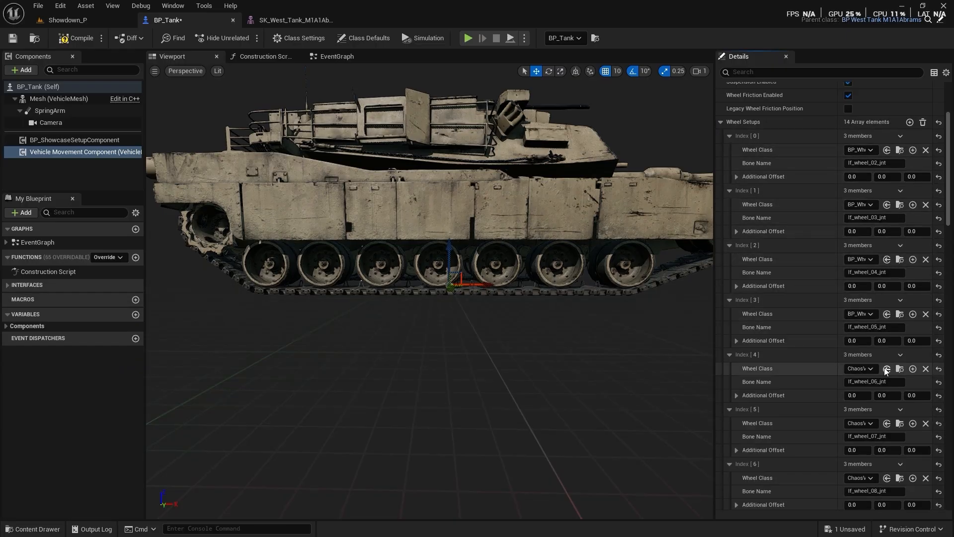
scroll(886, 367, down, 1)
click(887, 391)
- Assign BP_Wheel as the Wheel Class of the remaining wheel setups from index 6 onward
scroll(849, 384, down, 2)
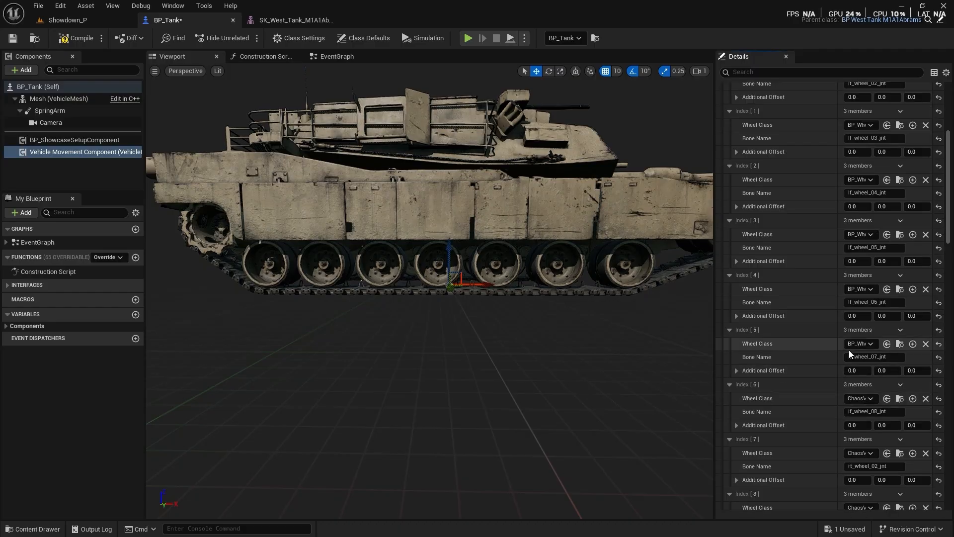
click(887, 398)
scroll(887, 393, down, 2)
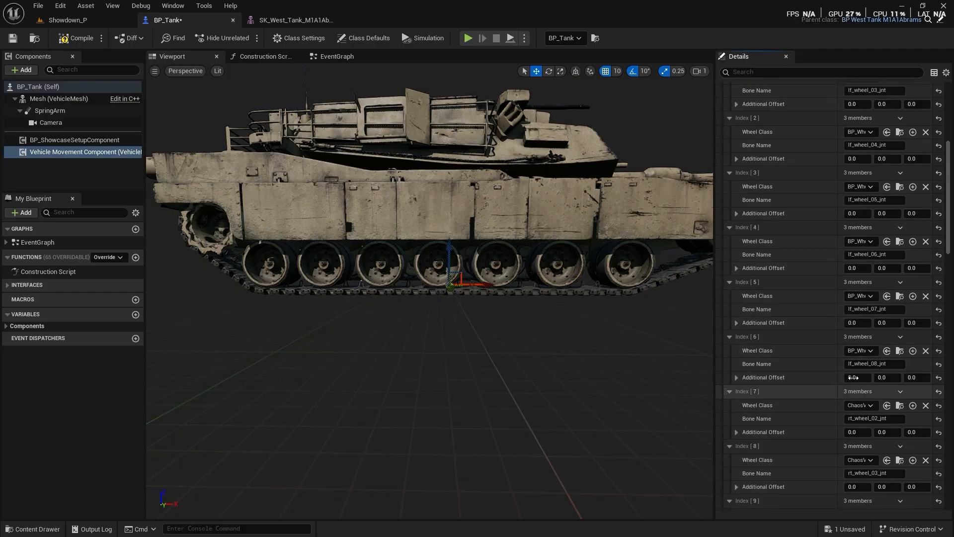
click(887, 404)
scroll(887, 404, down, 2)
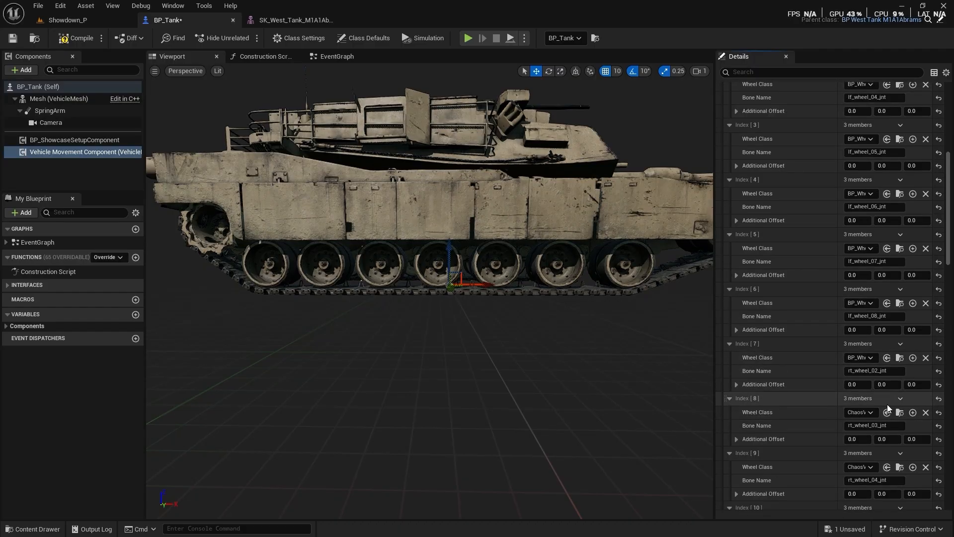
click(887, 412)
scroll(883, 408, down, 2)
click(887, 412)
scroll(885, 405, down, 2)
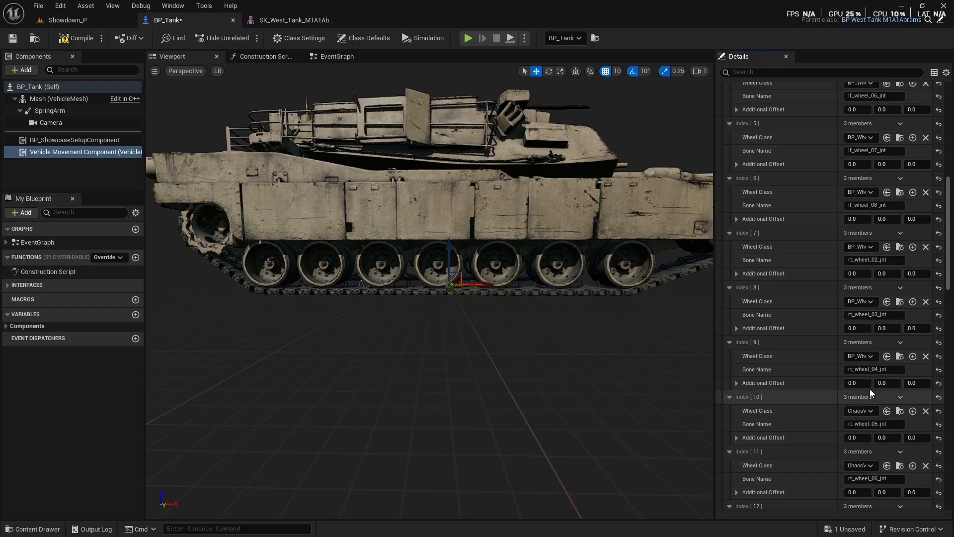
click(886, 410)
scroll(886, 410, down, 2)
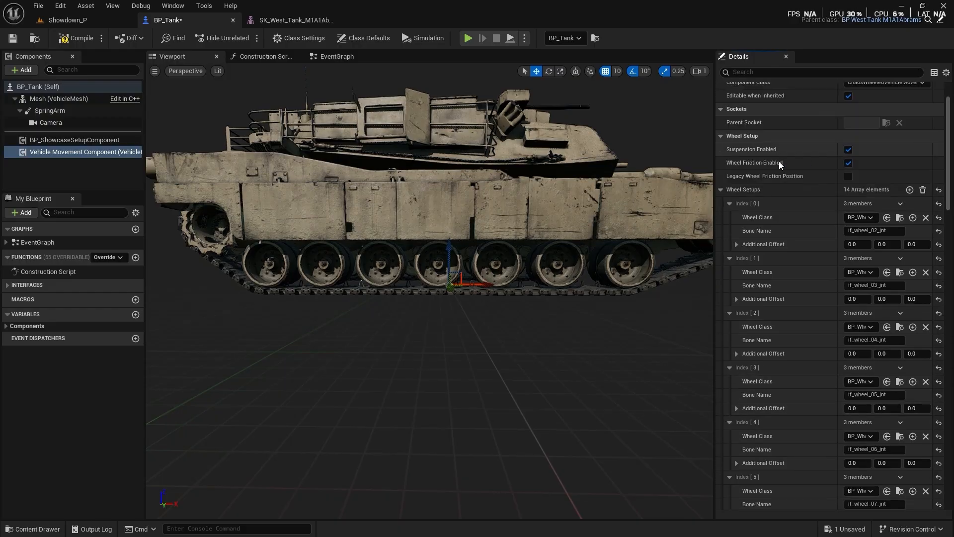
- Collapse the Wheel Setups array, then compile and save BP_Tank
click(720, 189)
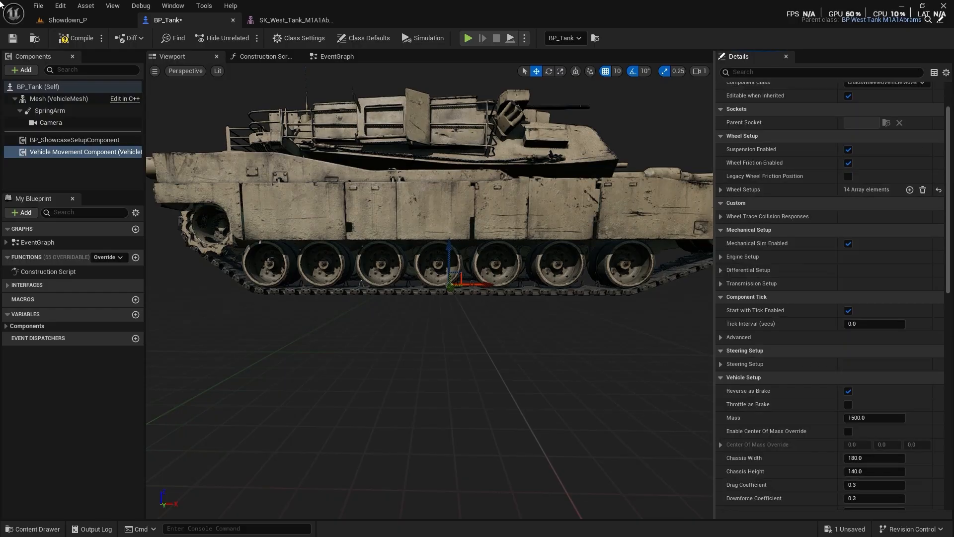
click(75, 38)
click(12, 38)
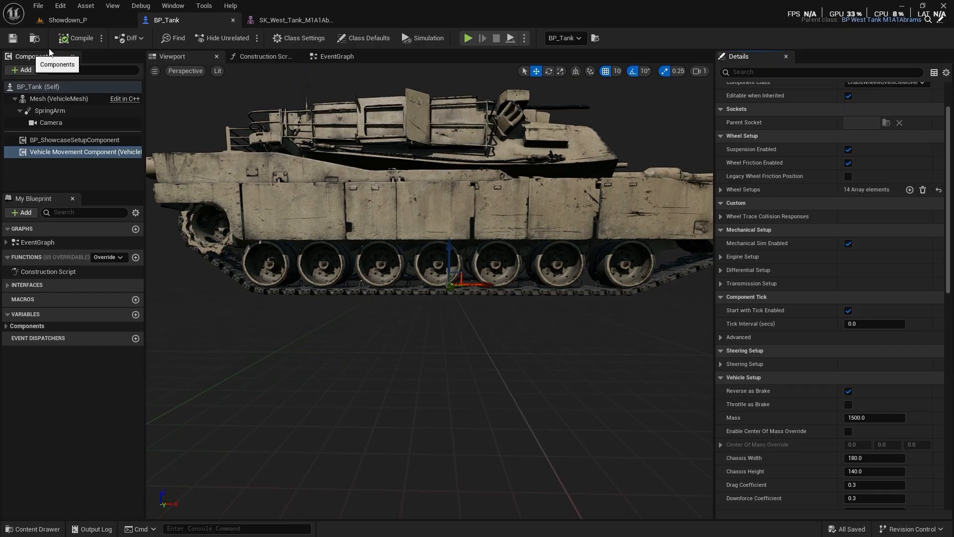
- Return to the Showdown_P level and start playing it to test the tank
click(86, 6)
click(74, 20)
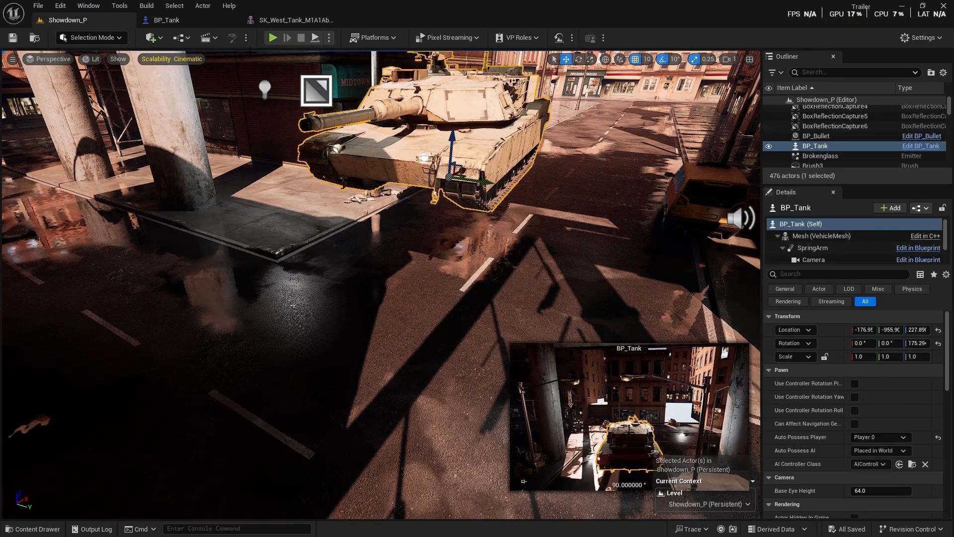
click(273, 38)
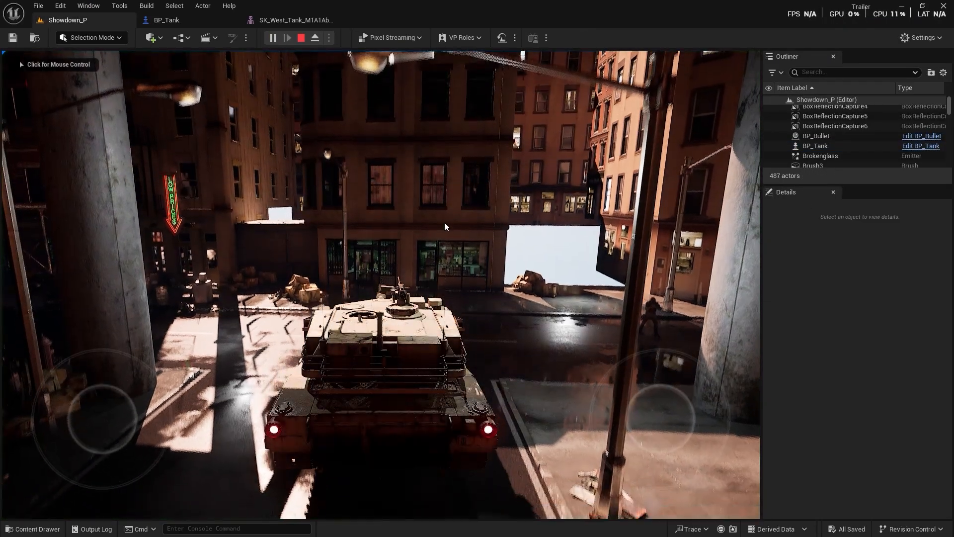
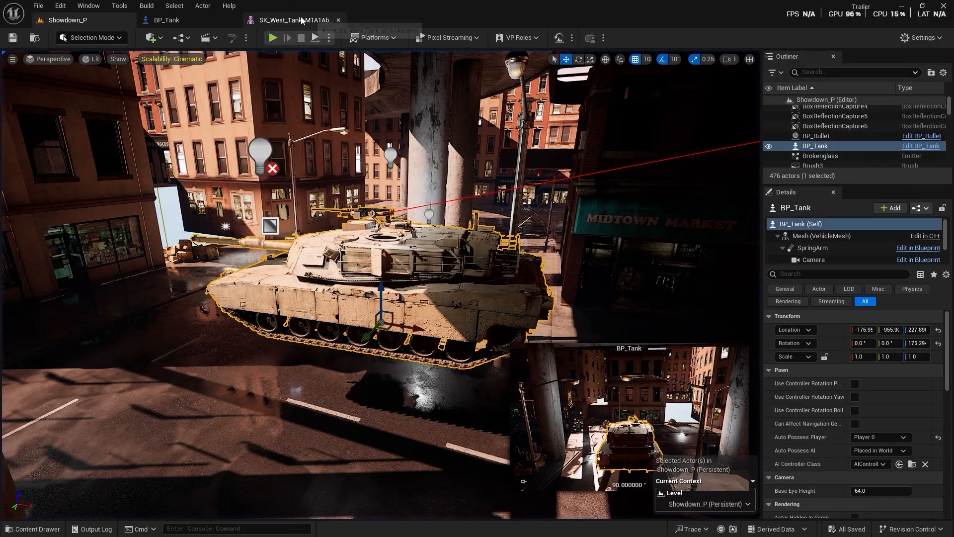
- Close the SK_West_Tank_M1A1Abrams mesh editor and review BP_Tank's mesh component settings and event graph
click(295, 20)
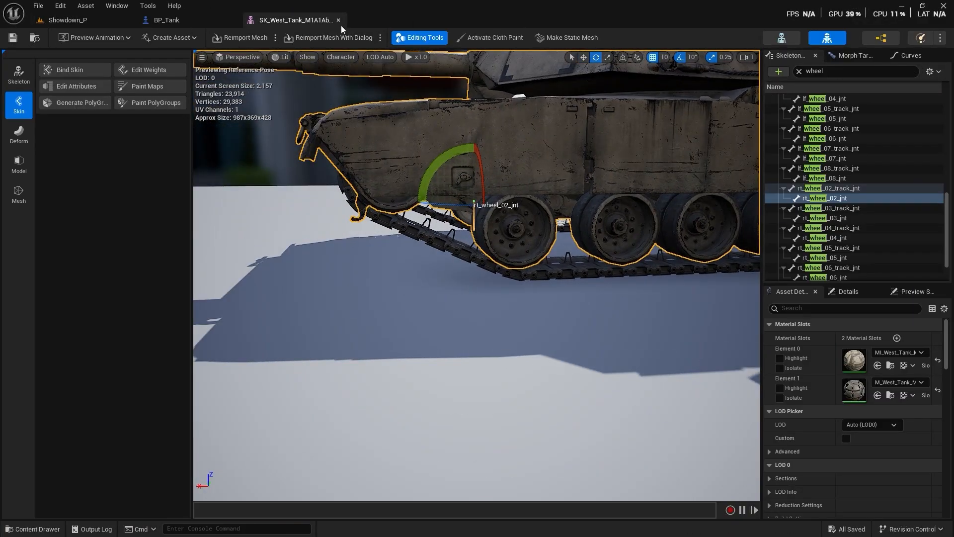
click(338, 20)
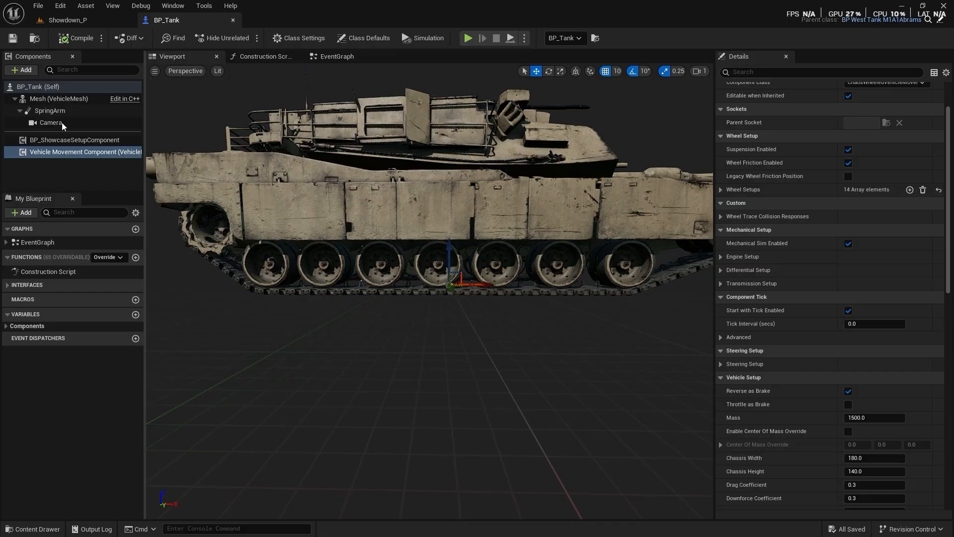
click(37, 100)
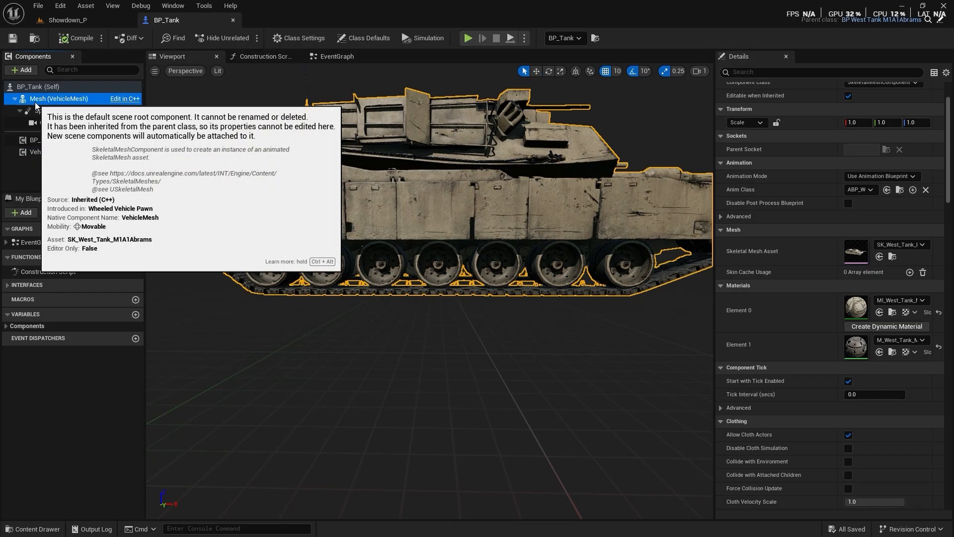
click(338, 63)
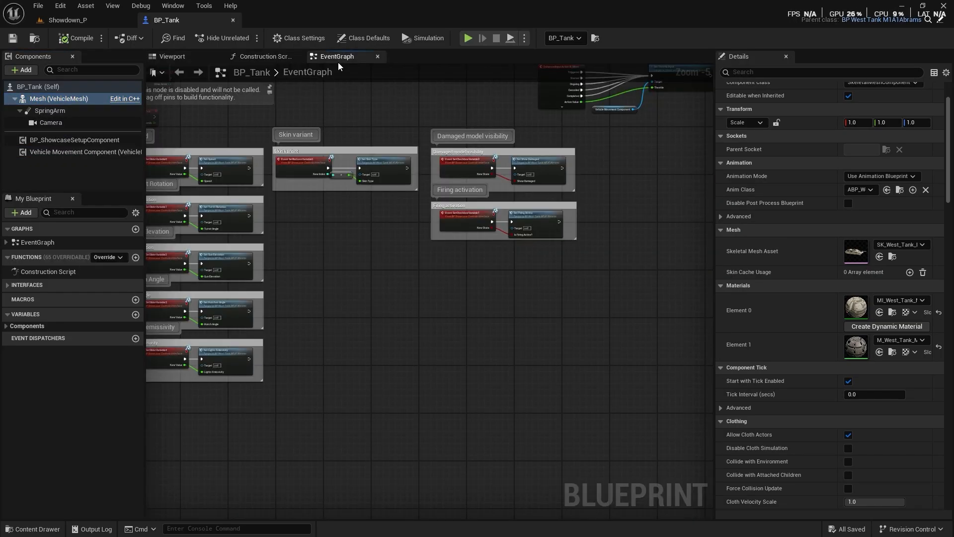
right_drag(464, 320, 542, 511)
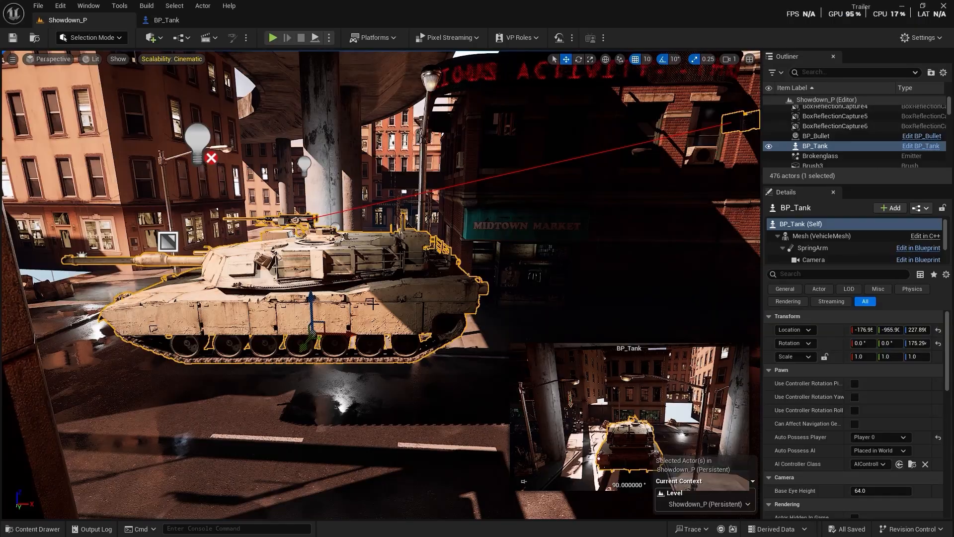
- Snap BP_Tank to the floor in Showdown_P, raise it to a Z location of about 22.5, and save the level
key(End)
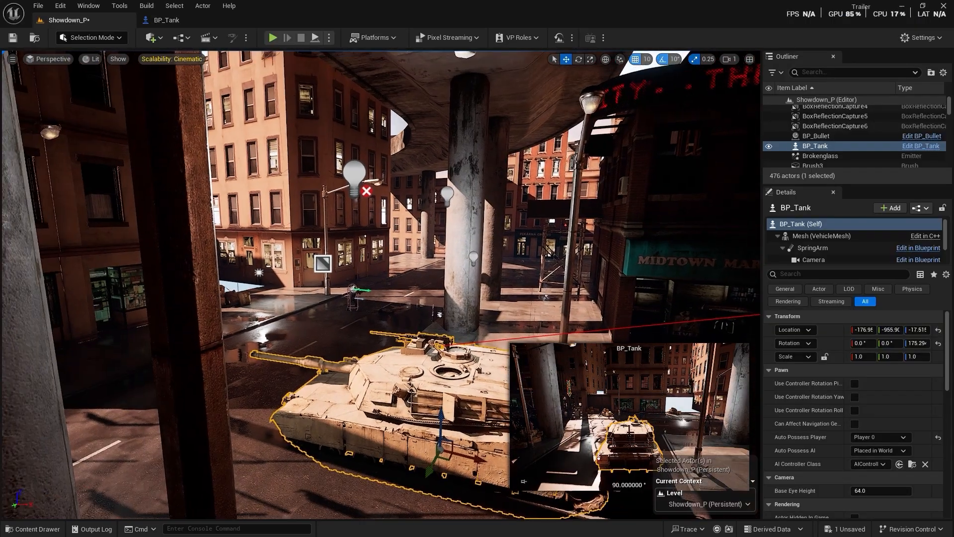
right_drag(380, 285, 302, 274)
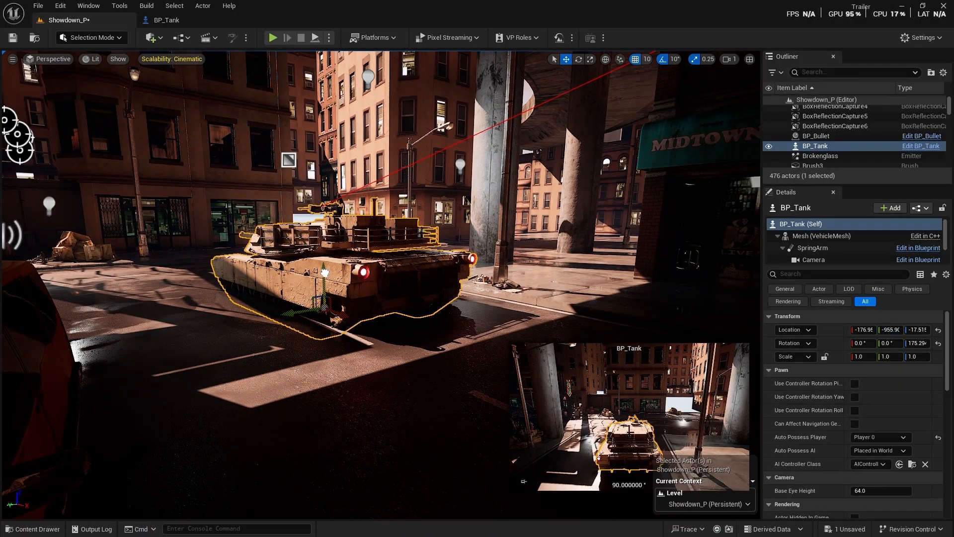
drag(324, 272, 324, 257)
right_drag(399, 348, 406, 368)
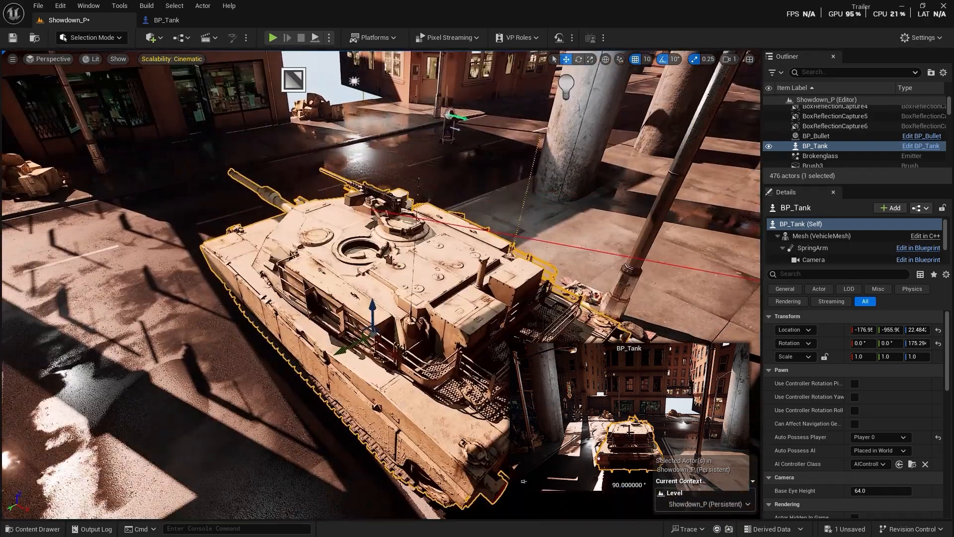
key(ctrl+s)
- Create an external Torque Curve asset for BP_Tank's Engine Setup, saved in Blueprints/Vehicle as VehicleMovementComp_ExternalCurve
click(171, 23)
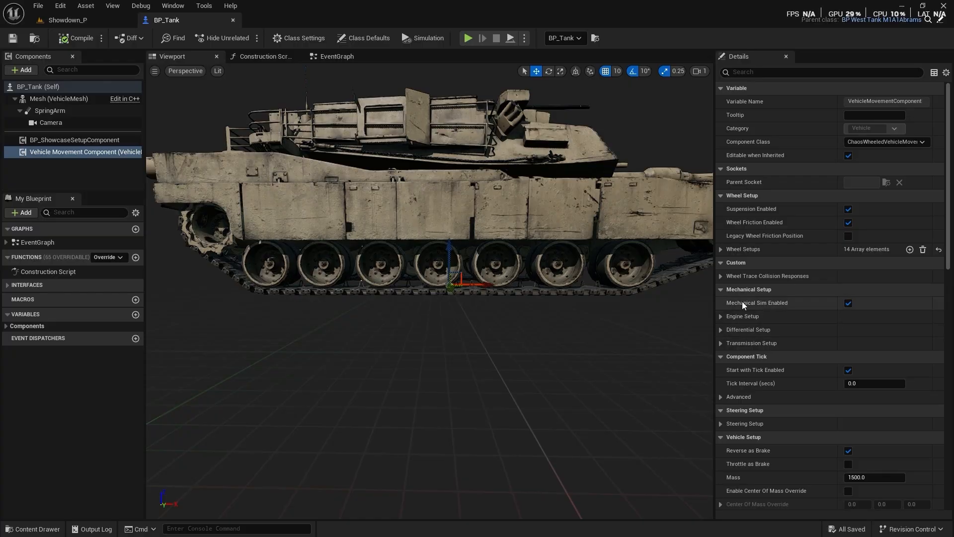
click(721, 318)
scroll(740, 323, down, 2)
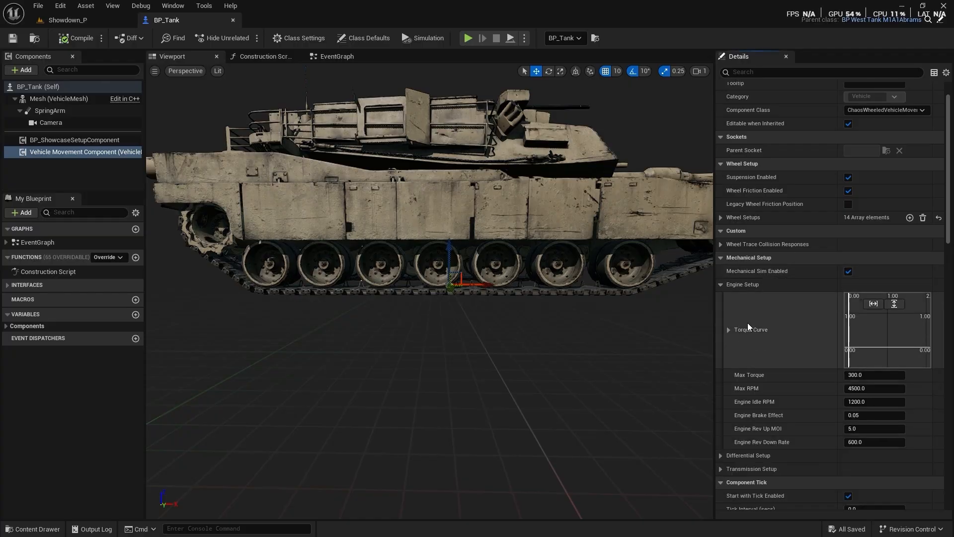
scroll(748, 328, down, 1)
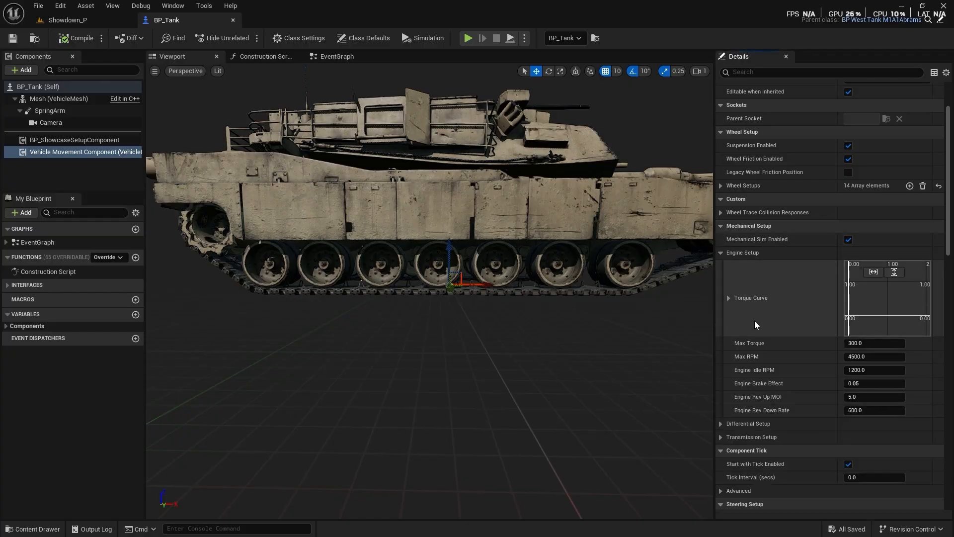
click(729, 298)
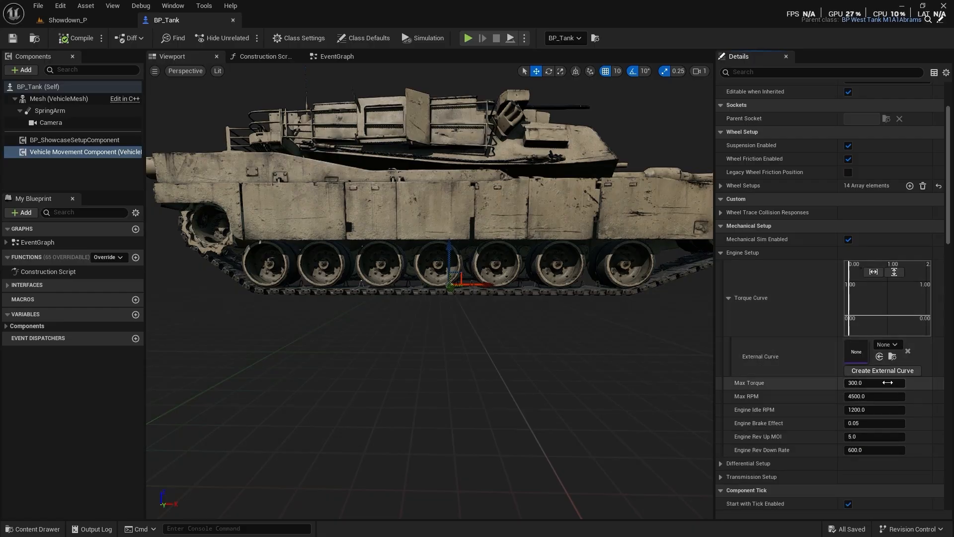
click(875, 371)
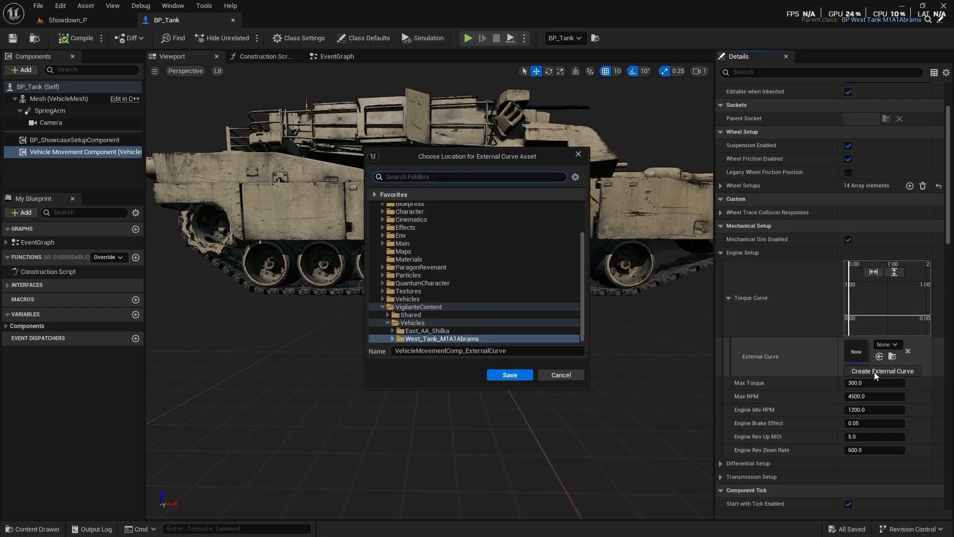
scroll(403, 298, up, 3)
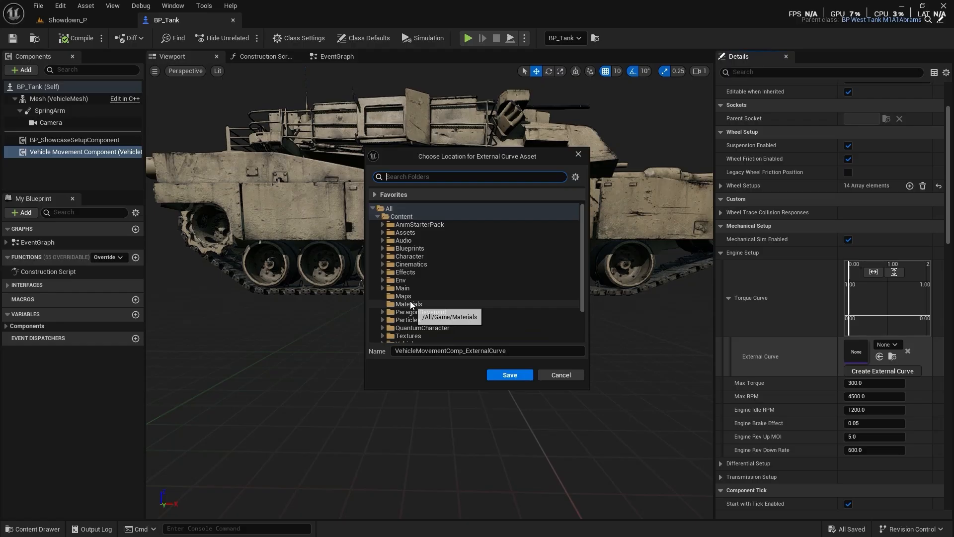
click(383, 248)
click(412, 273)
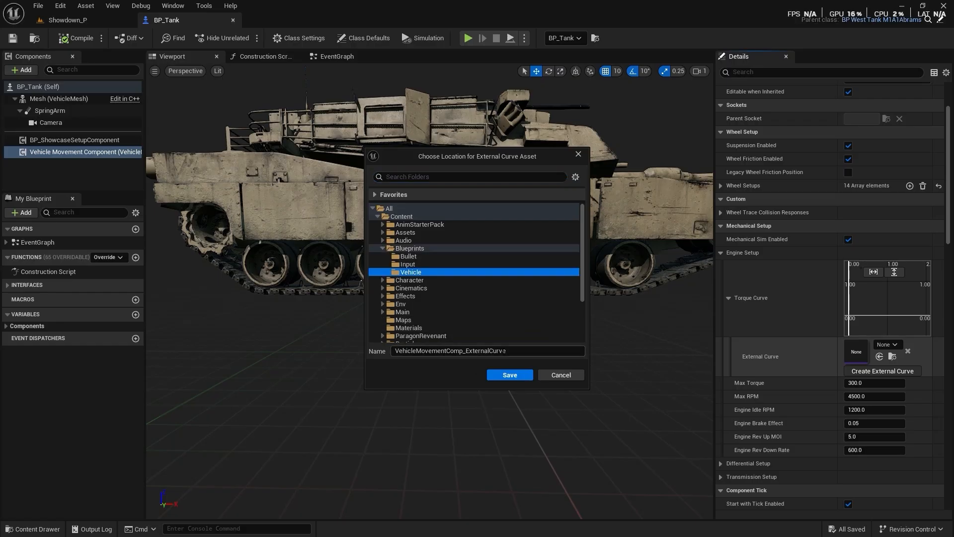
click(510, 375)
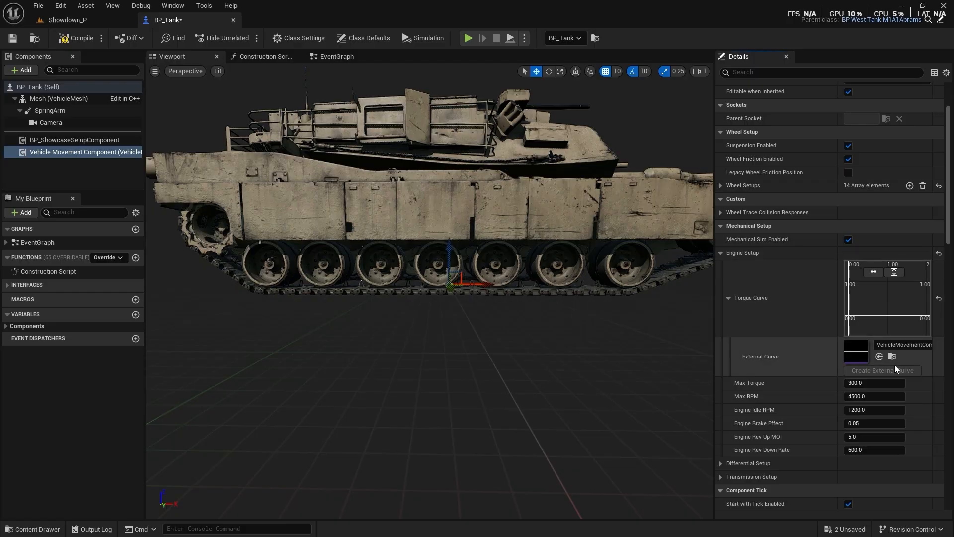
- Locate the VehicleMovementComp_ExternalCurve asset, open it in the curve editor, and save all unsaved assets
click(893, 358)
double_click(211, 340)
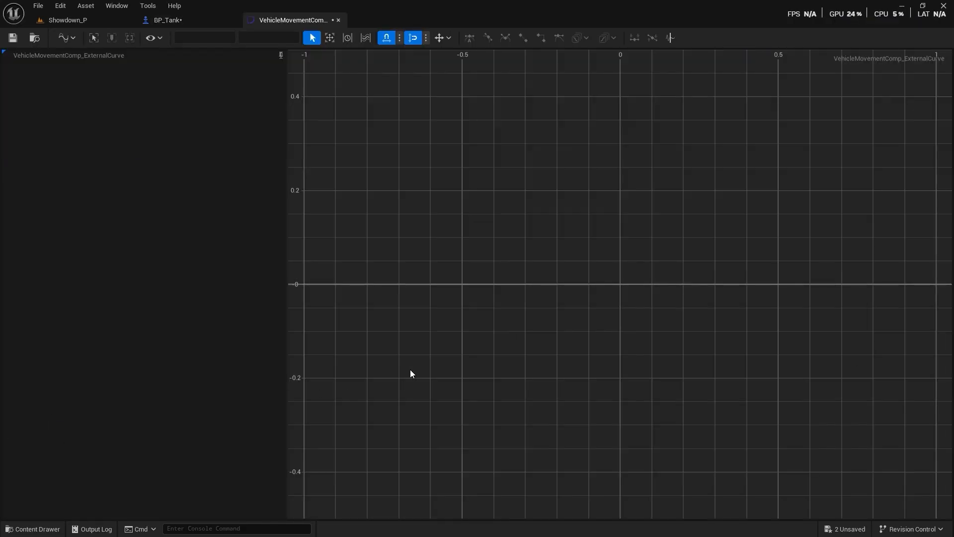
key(ctrl+shift+s)
- Add the first key to the torque curve at time 1000 with a value of 150
right_drag(503, 212, 484, 217)
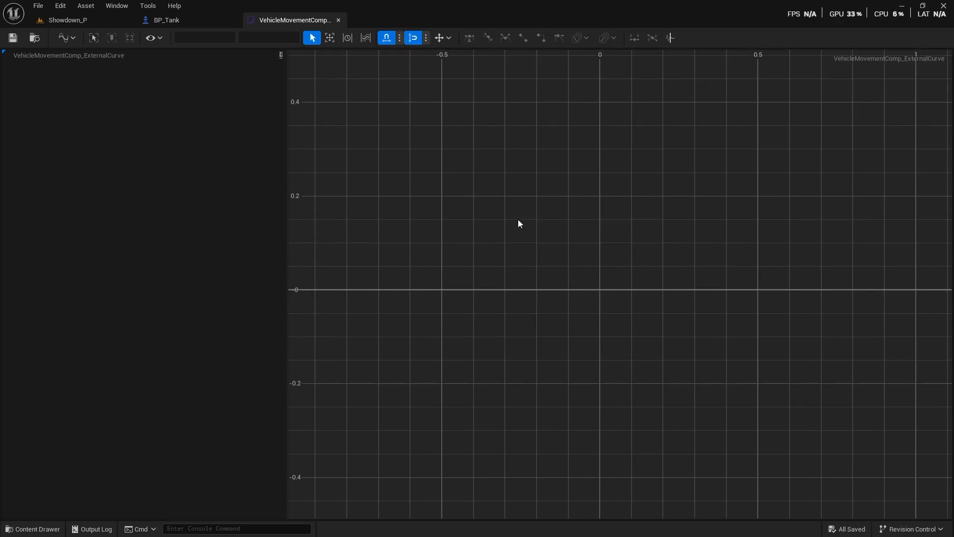
right_click(455, 288)
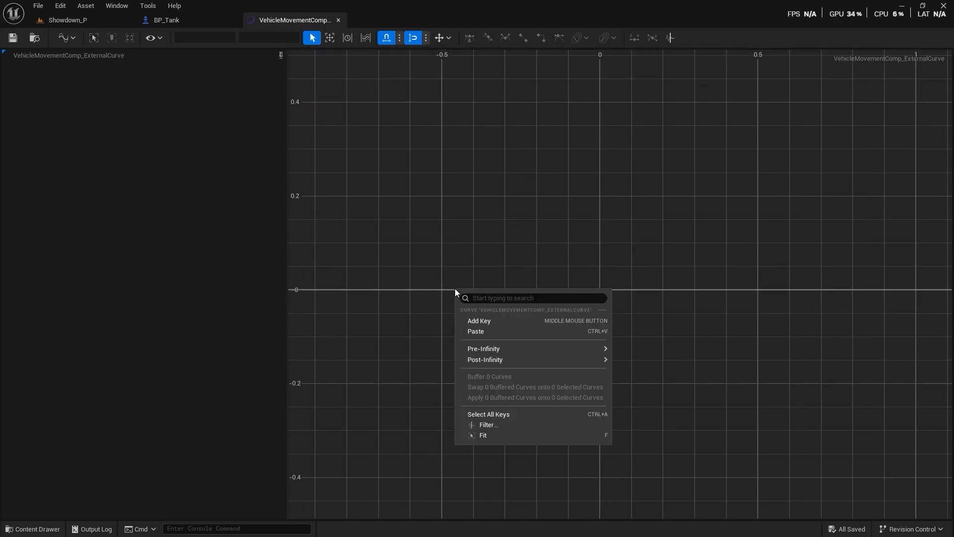
click(504, 321)
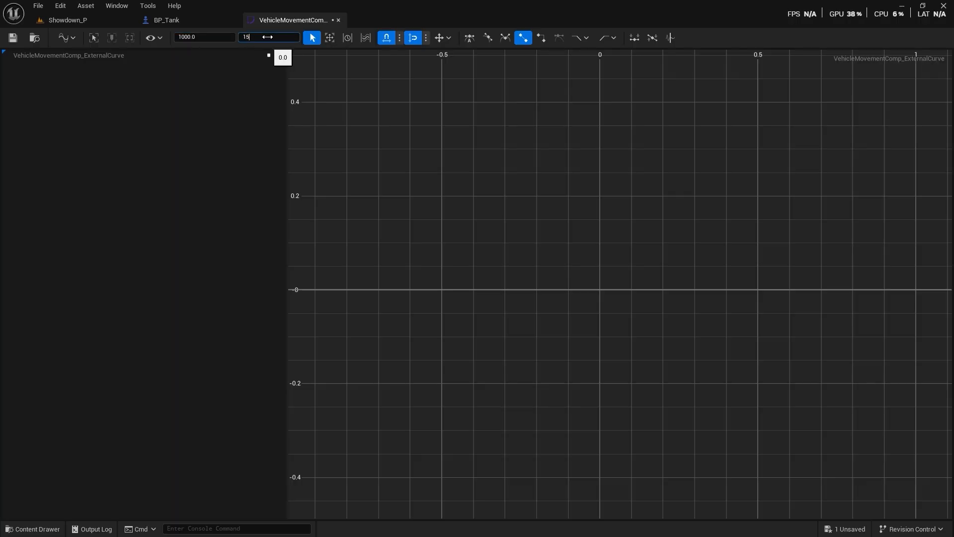
key(Return)
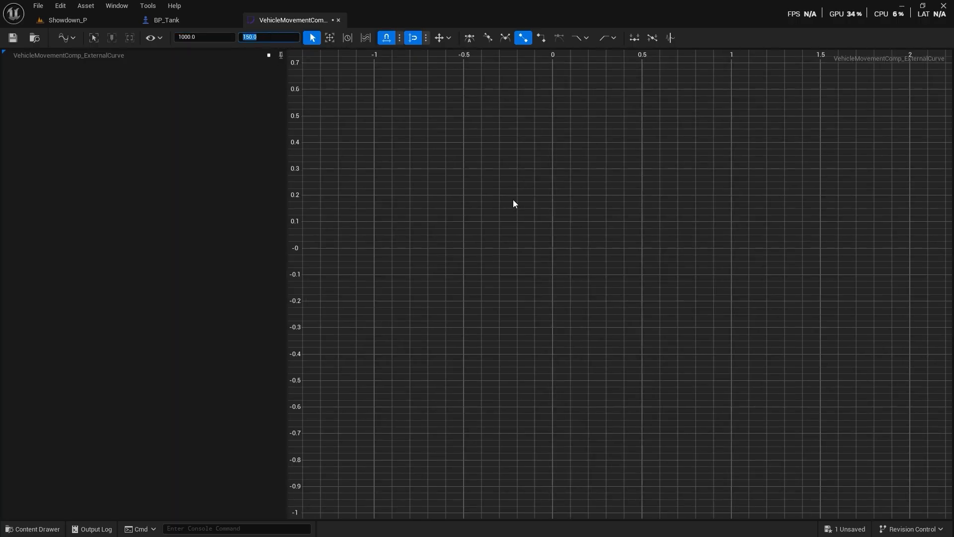
- Add a second key to the torque curve at time 2000 with a value of 238
click(513, 200)
scroll(547, 234, up, 6)
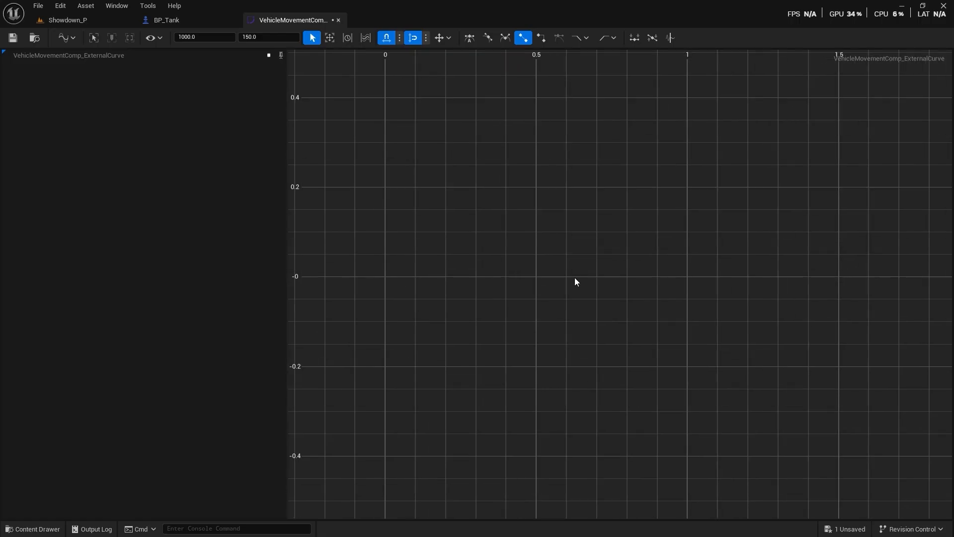
key(f)
right_drag(668, 294, 520, 297)
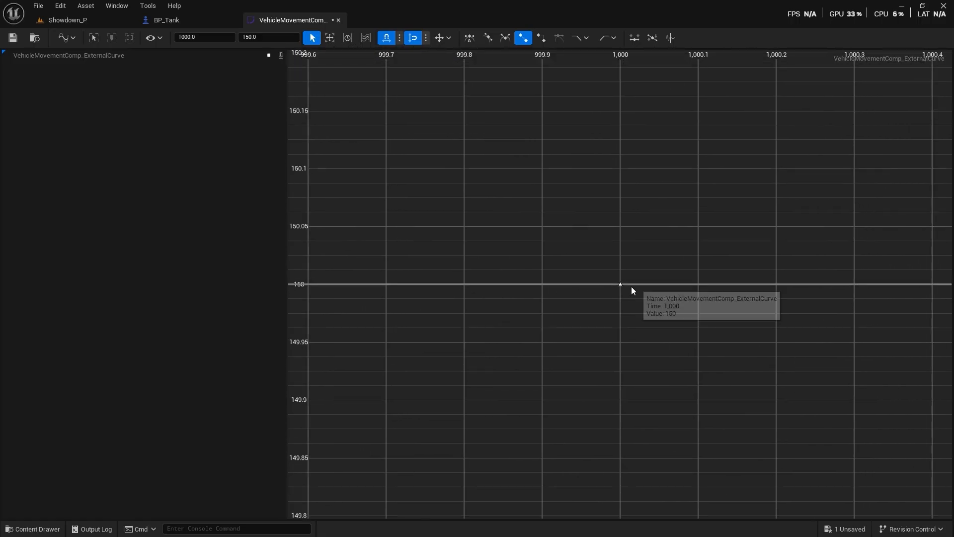
middle_click(715, 286)
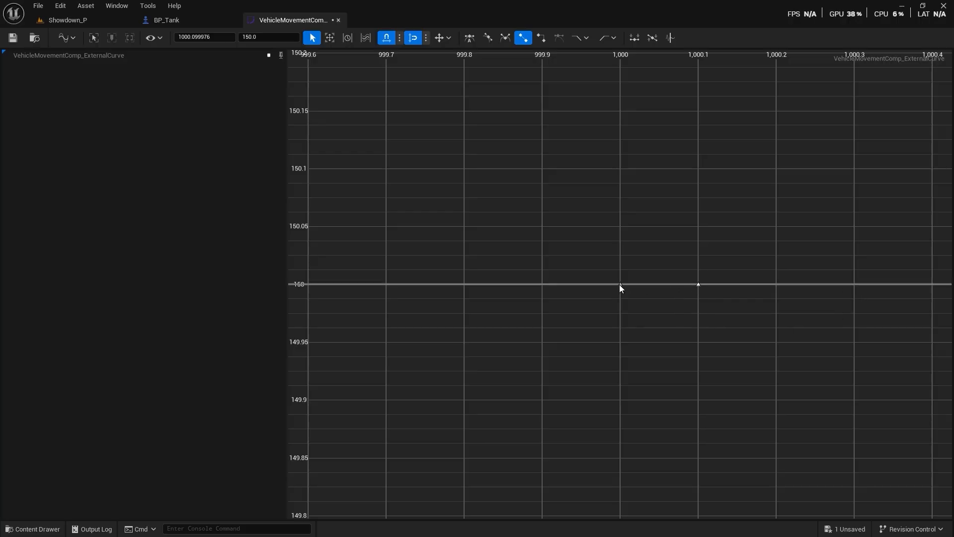
click(207, 37)
text(2)
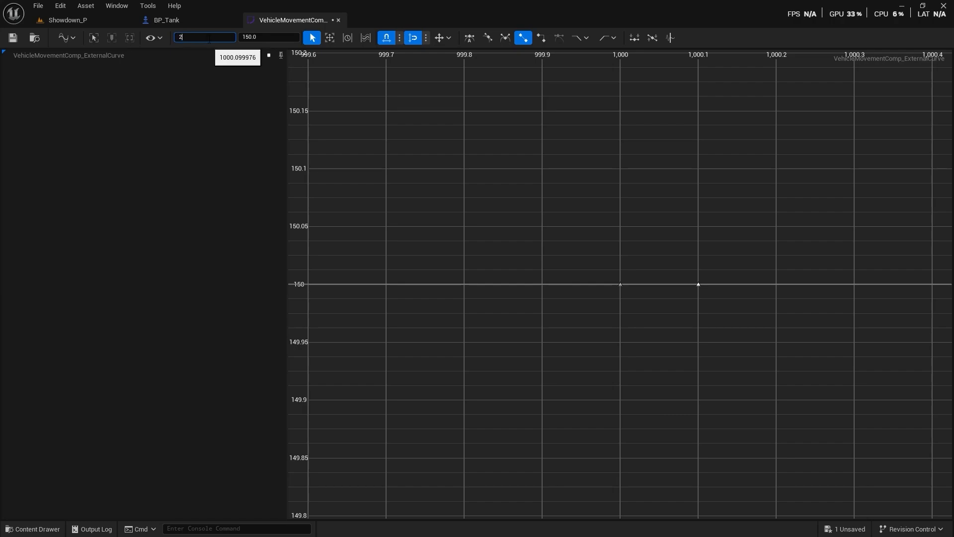
text(000)
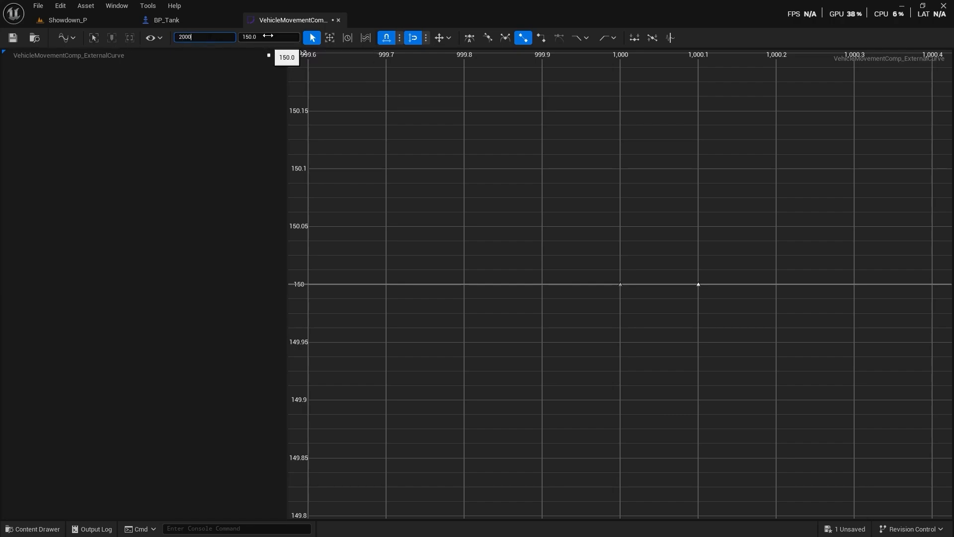
click(268, 35)
text(23)
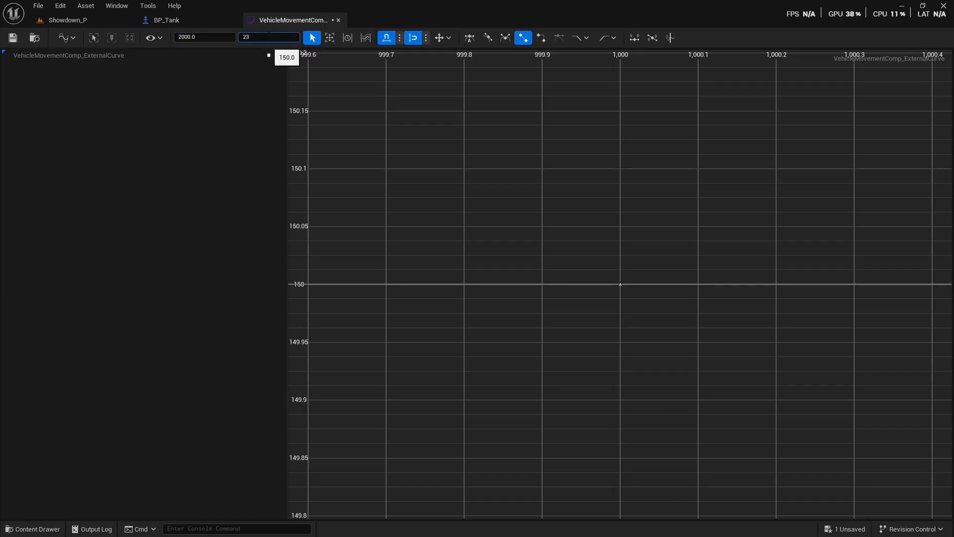
text(8)
key(Return)
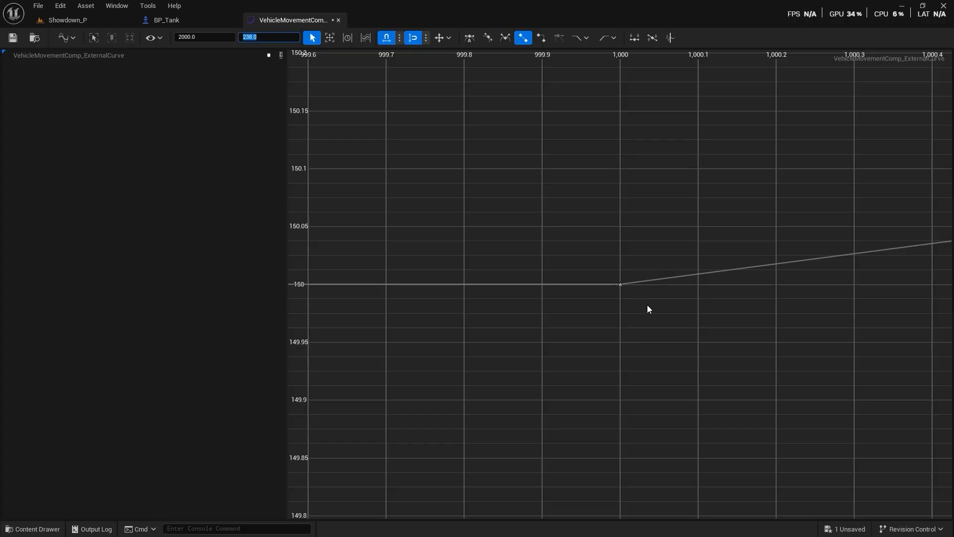
- Add a third key to the torque curve at time 3000 with a value of 310
click(658, 312)
key(f)
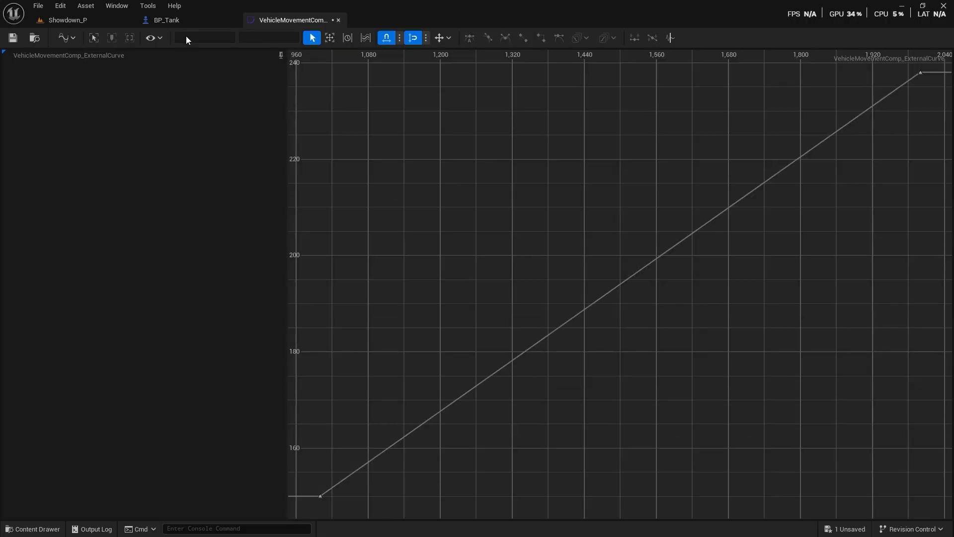
right_drag(777, 183, 496, 295)
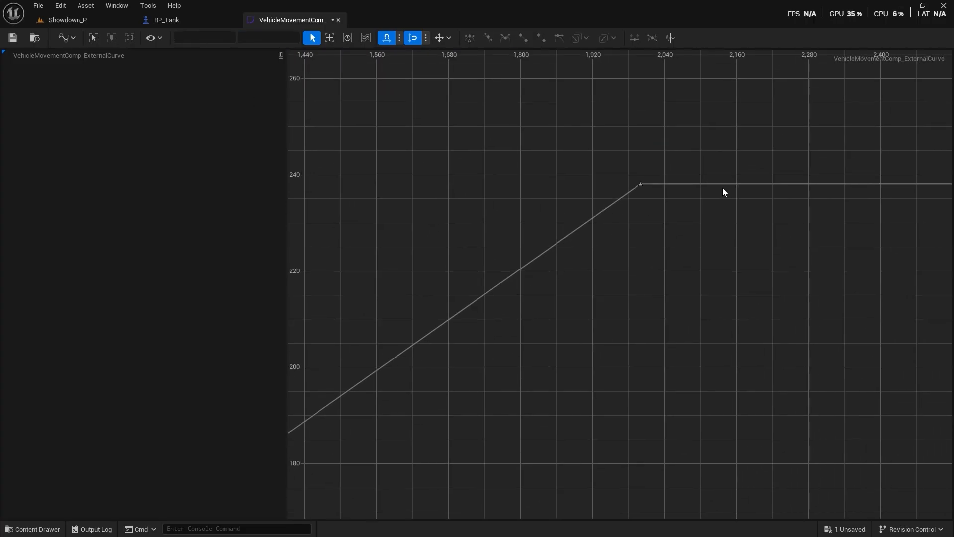
middle_click(720, 186)
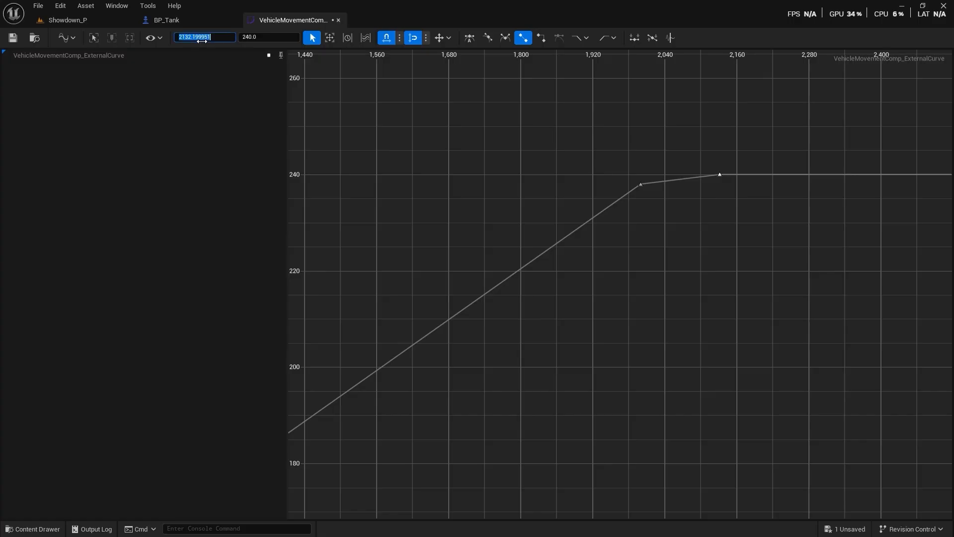
text(3)
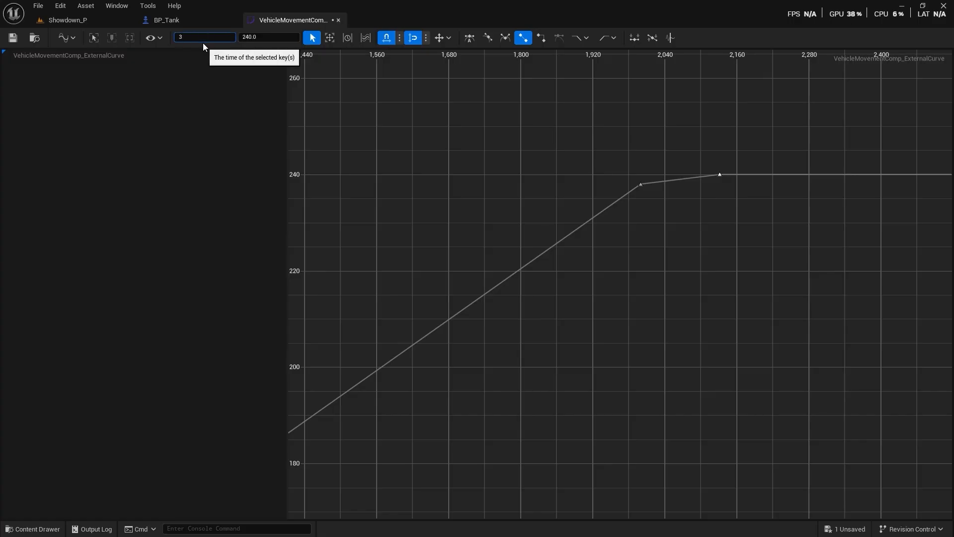
text(5)
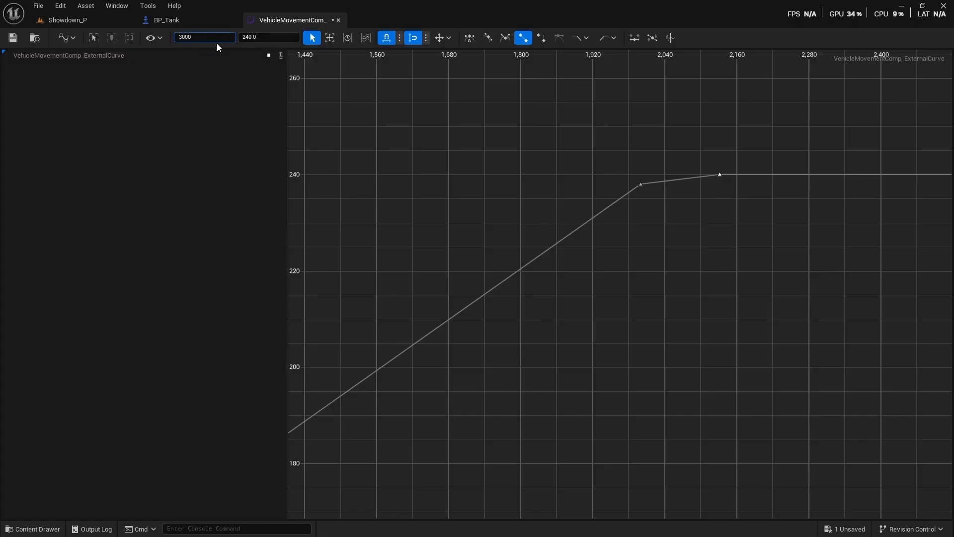
text(00)
key(Return)
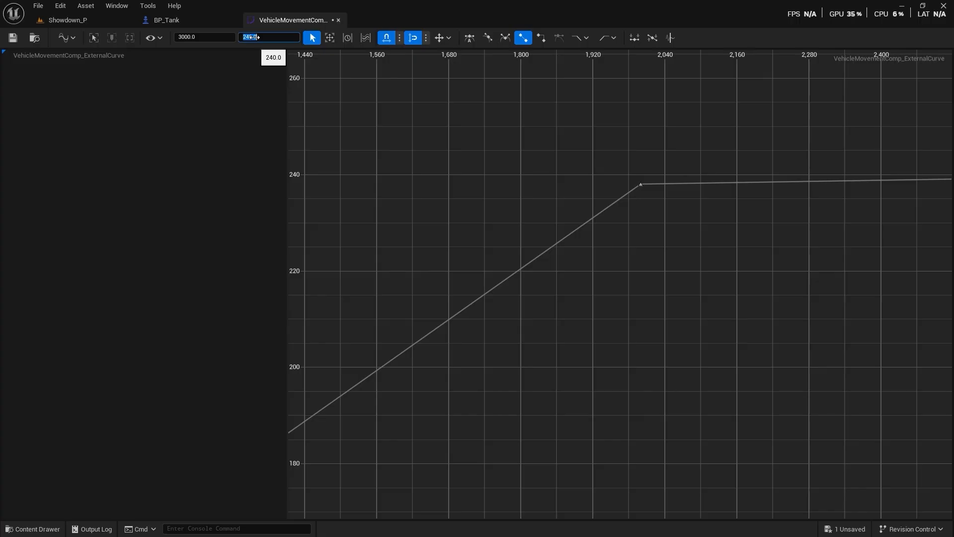
text(10)
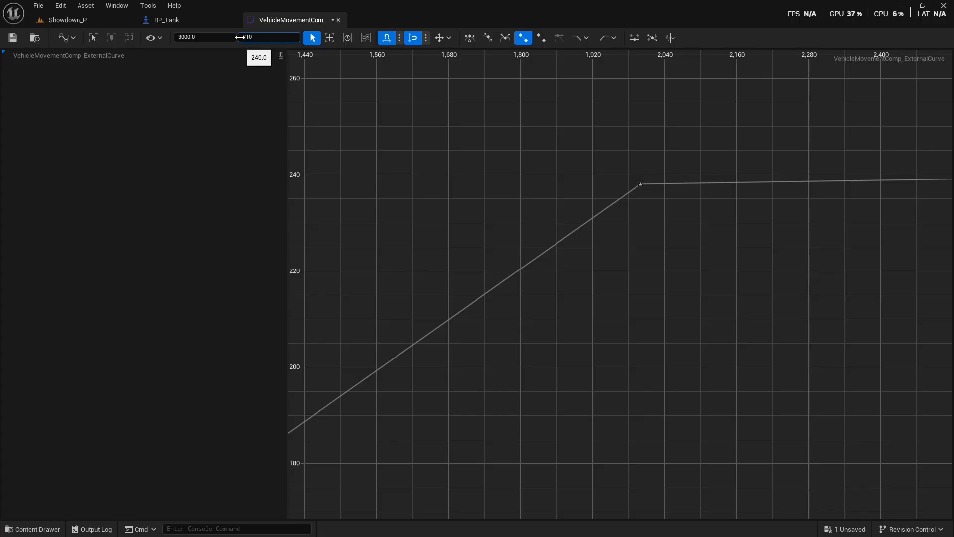
key(Return)
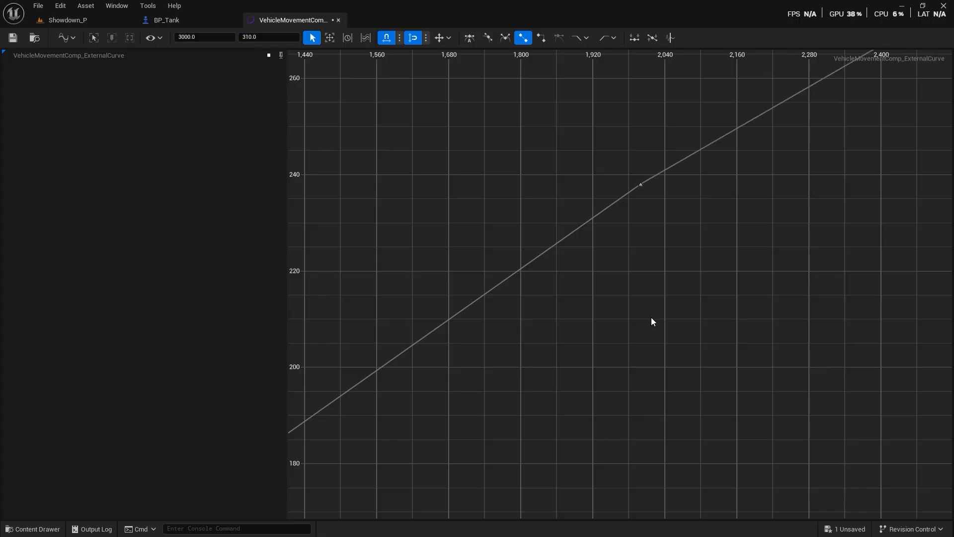
- Add a fourth key to the torque curve at time 3500 with a value of 325
click(652, 318)
key(f)
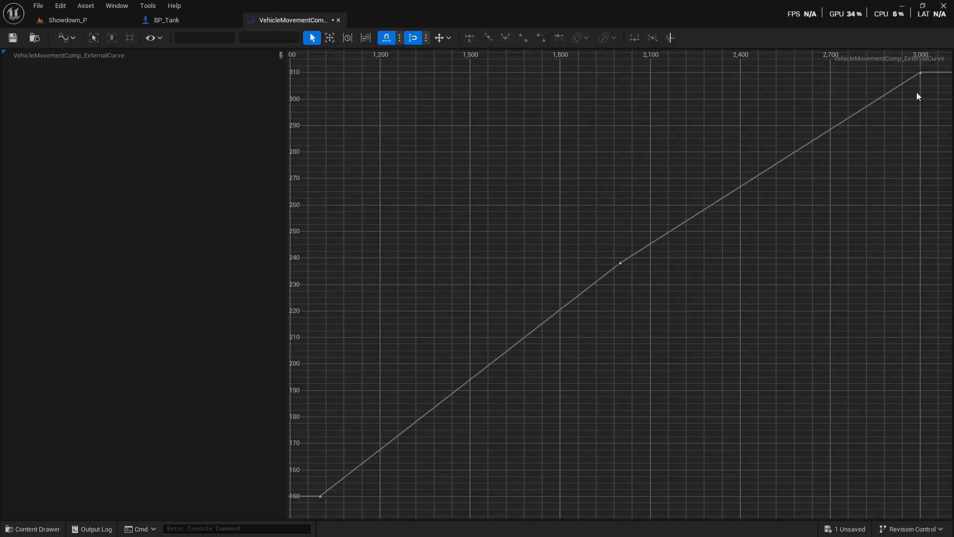
middle_click(941, 73)
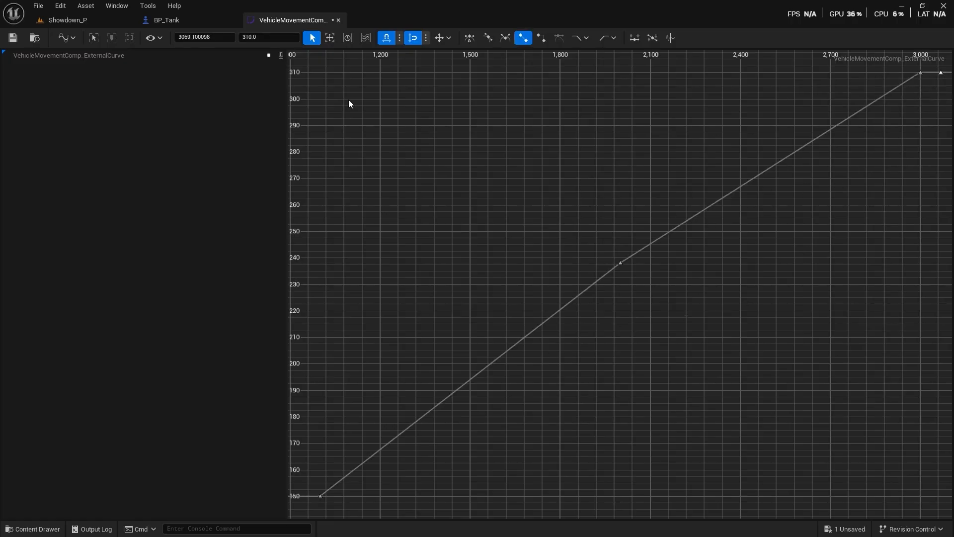
click(201, 36)
key(Return)
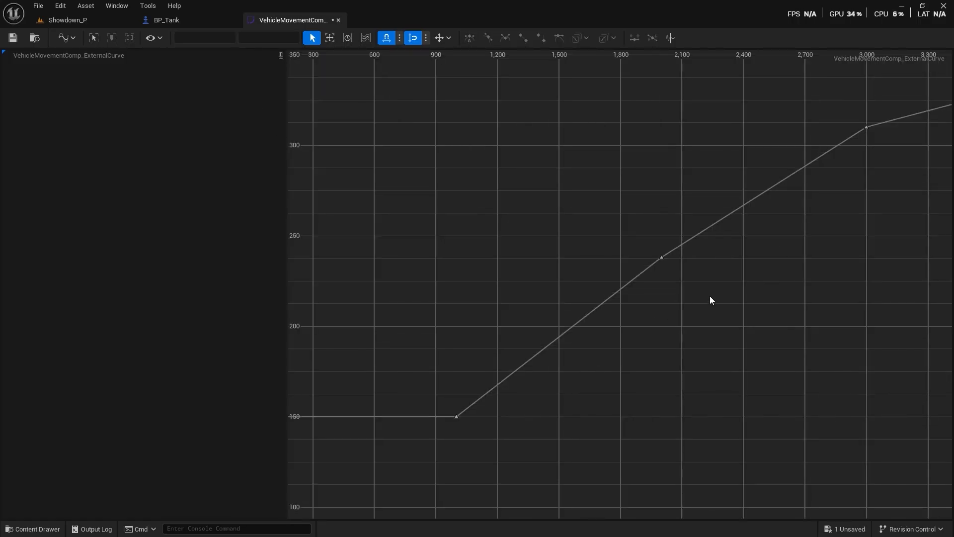
- Add a fifth key to the torque curve at time 4472 with a value of 315
key(f)
scroll(675, 310, down, 2)
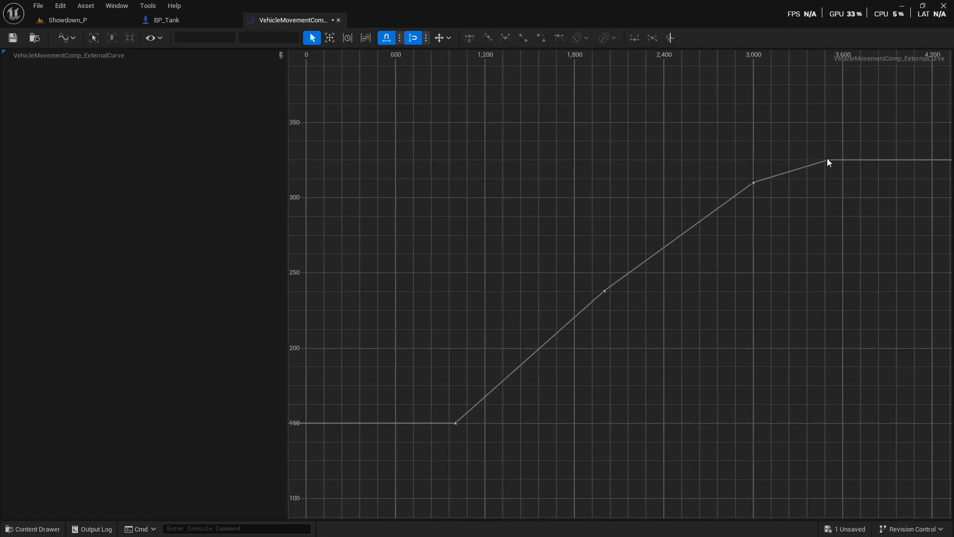
middle_click(869, 160)
click(214, 36)
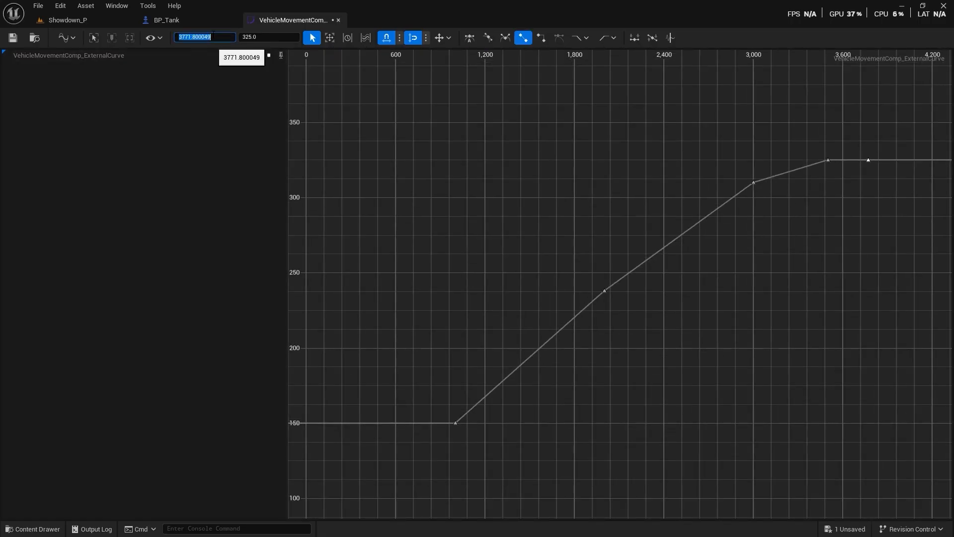
text(4472)
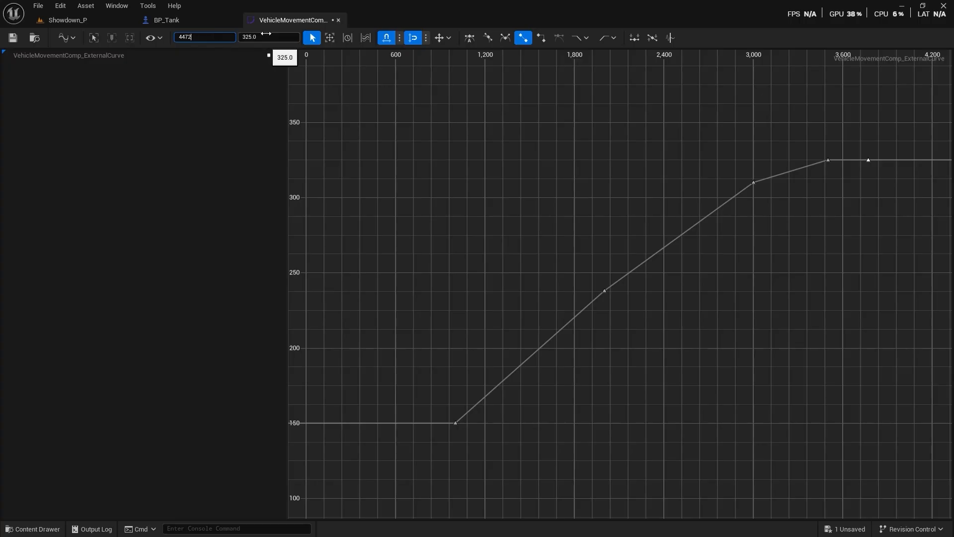
key(Tab)
text(315)
click(483, 160)
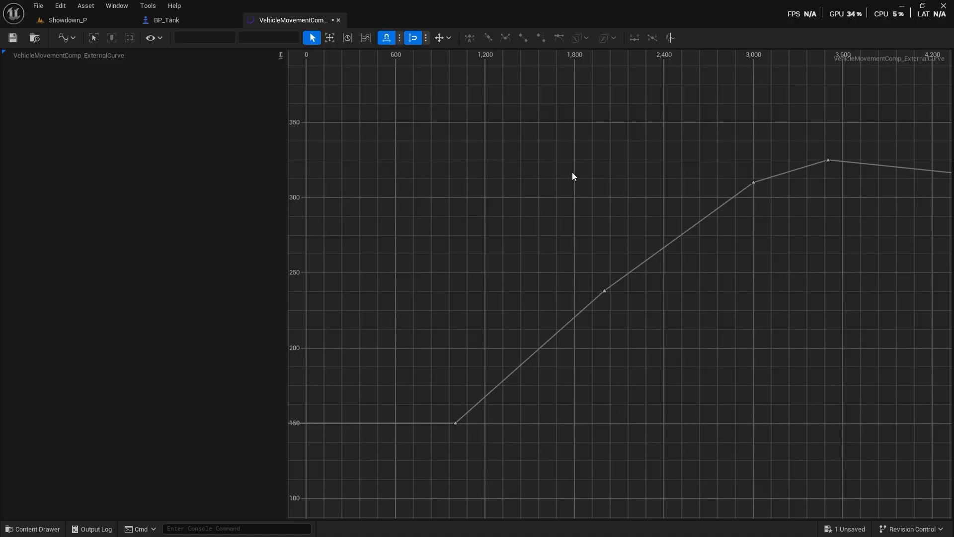
- Add a sixth key to the torque curve at time 4981 with a value of 275
key(f)
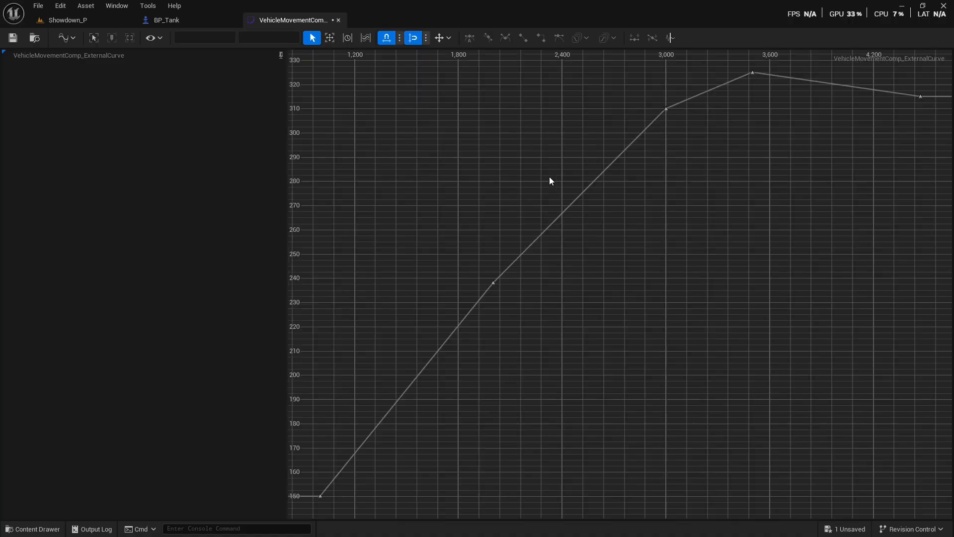
middle_click(937, 101)
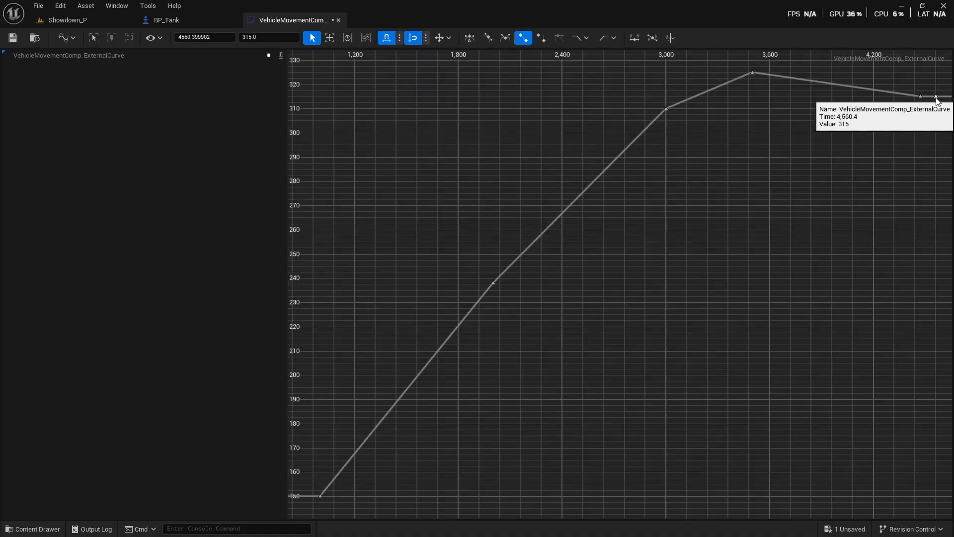
click(201, 36)
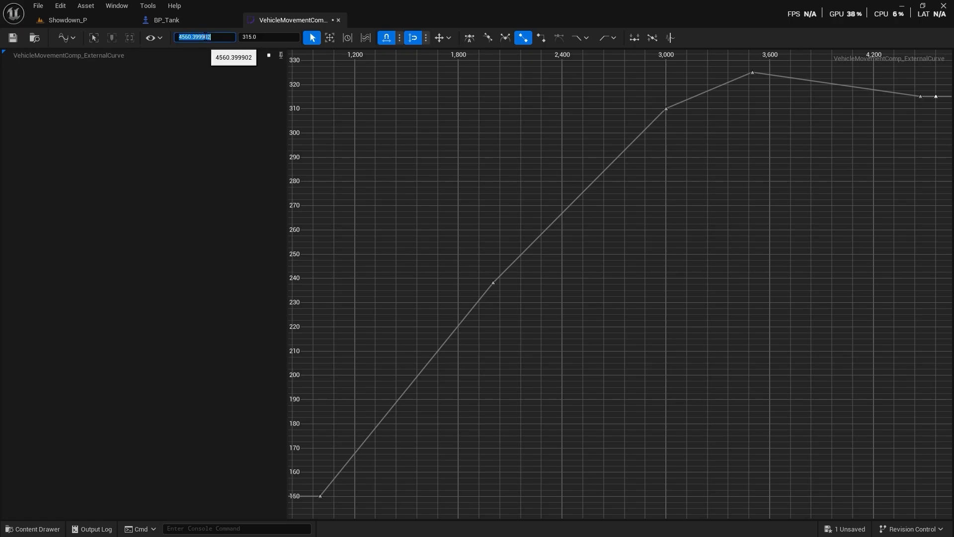
text(4981)
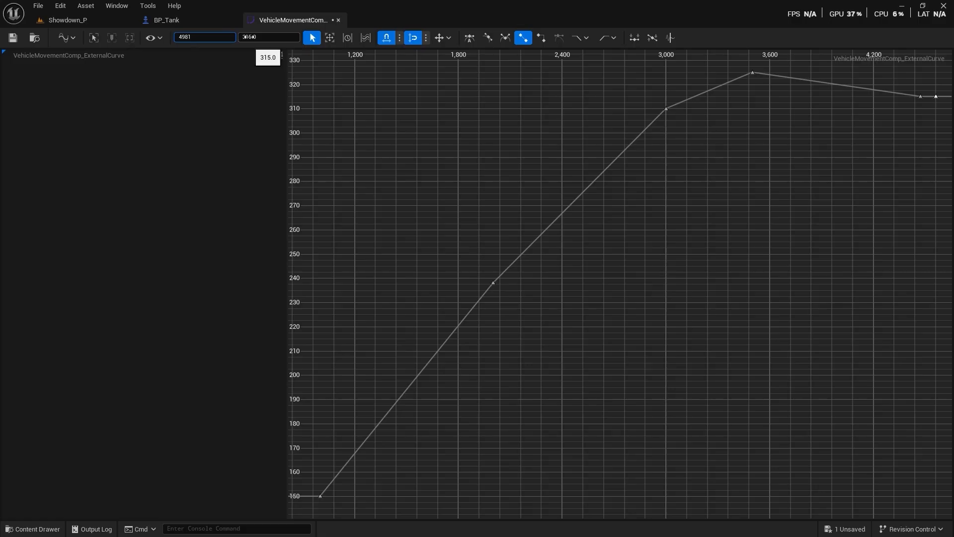
click(248, 37)
key(Return)
click(781, 259)
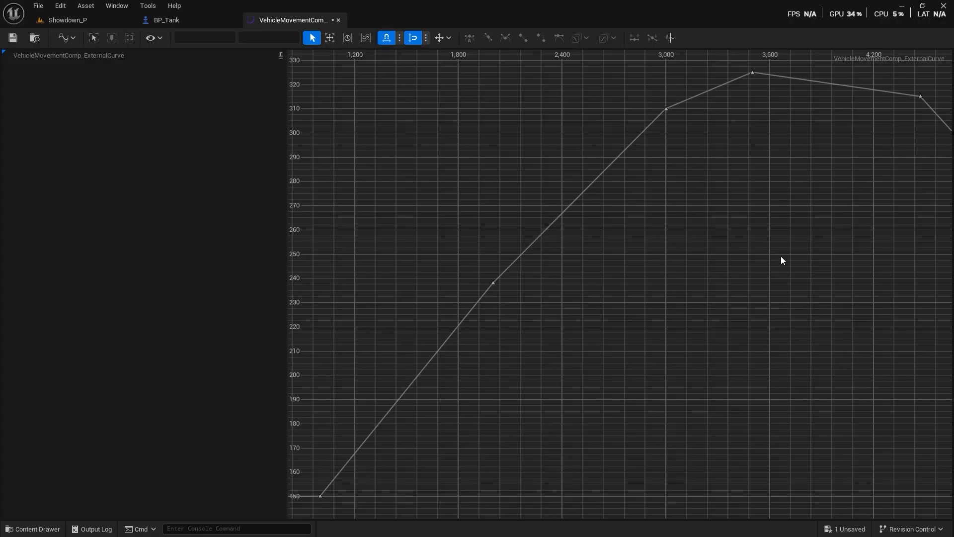
- Add a seventh key to the torque curve at time 5230 with a value of 170
key(f)
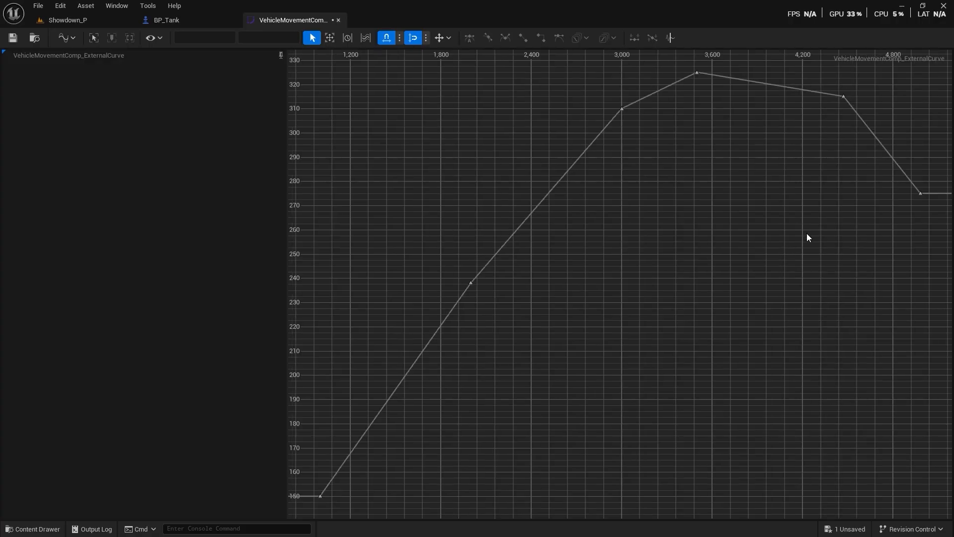
middle_click(937, 193)
click(220, 35)
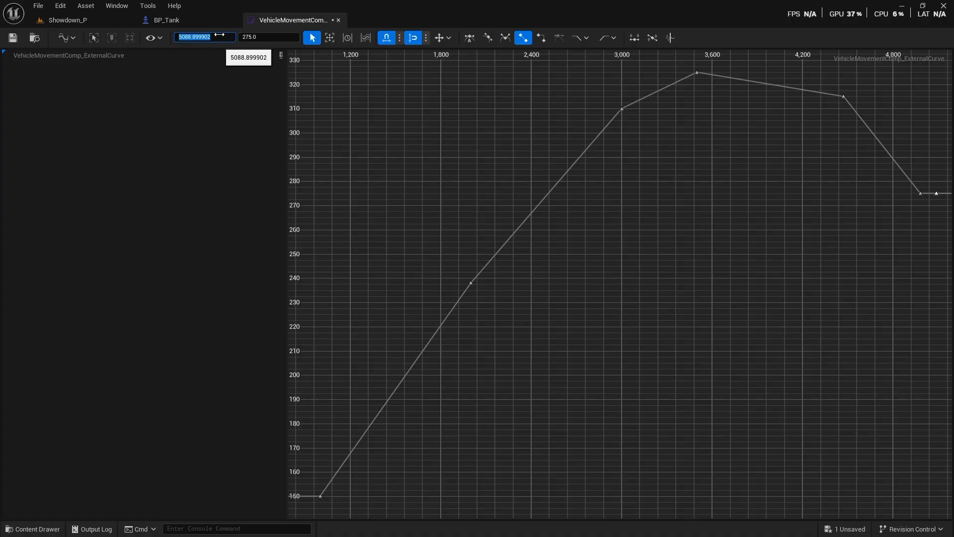
text(5230)
click(270, 38)
text(170)
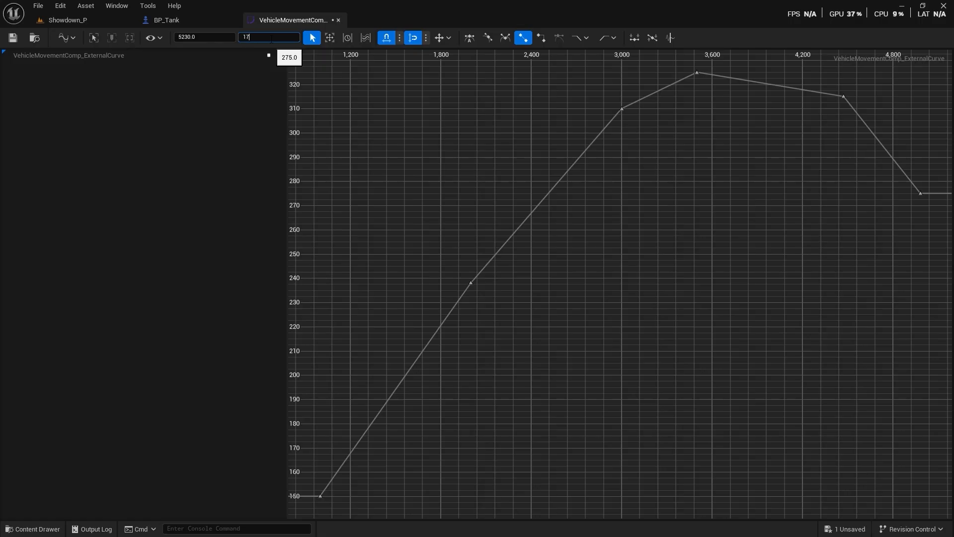
key(Return)
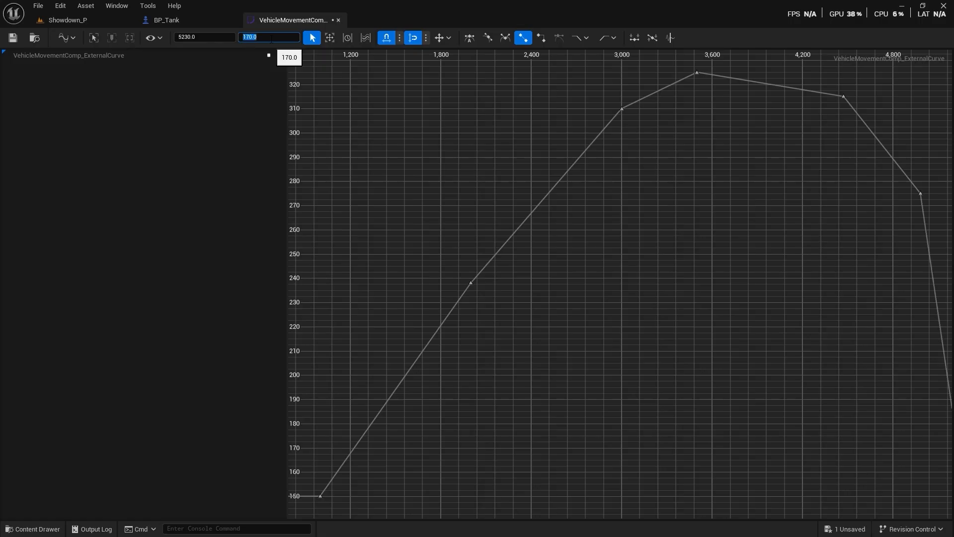
scroll(640, 216, down, 7)
middle_drag(664, 252, 592, 231)
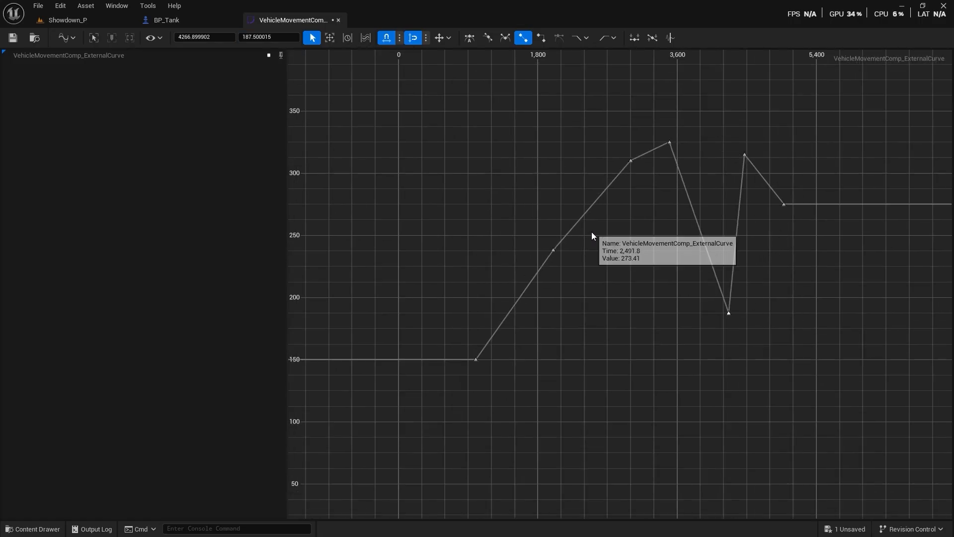
click(690, 330)
key(ctrl+z)
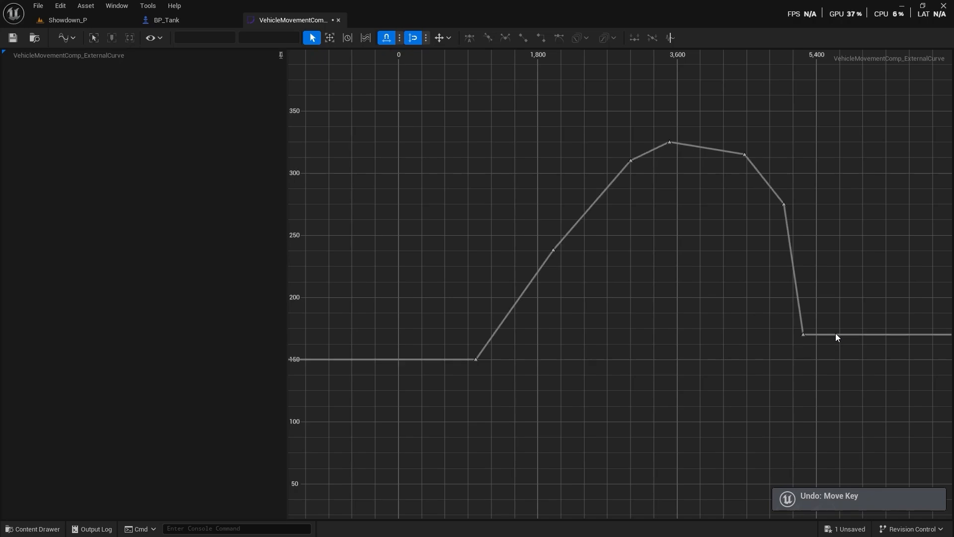
- Add an eighth key to the torque curve at time 5480 with a value of 0
middle_click(836, 330)
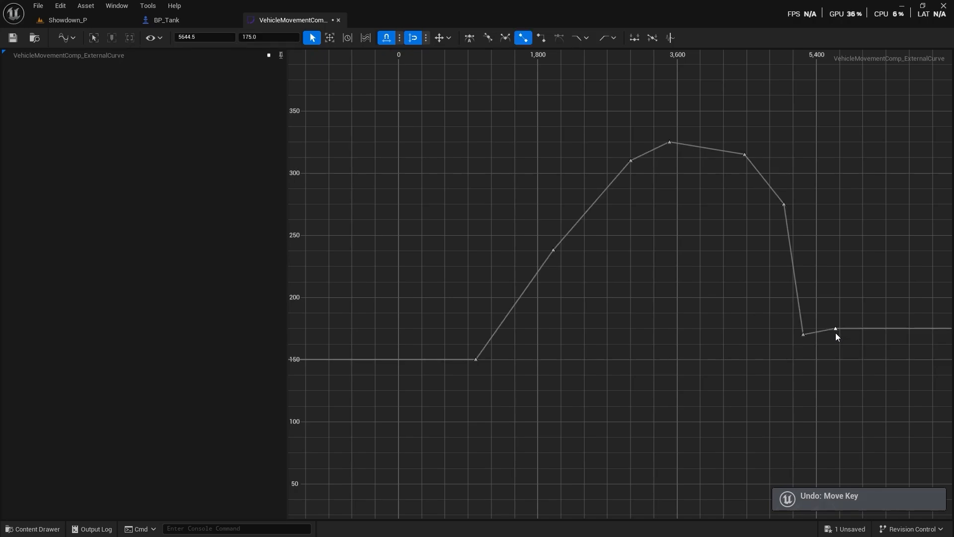
click(208, 37)
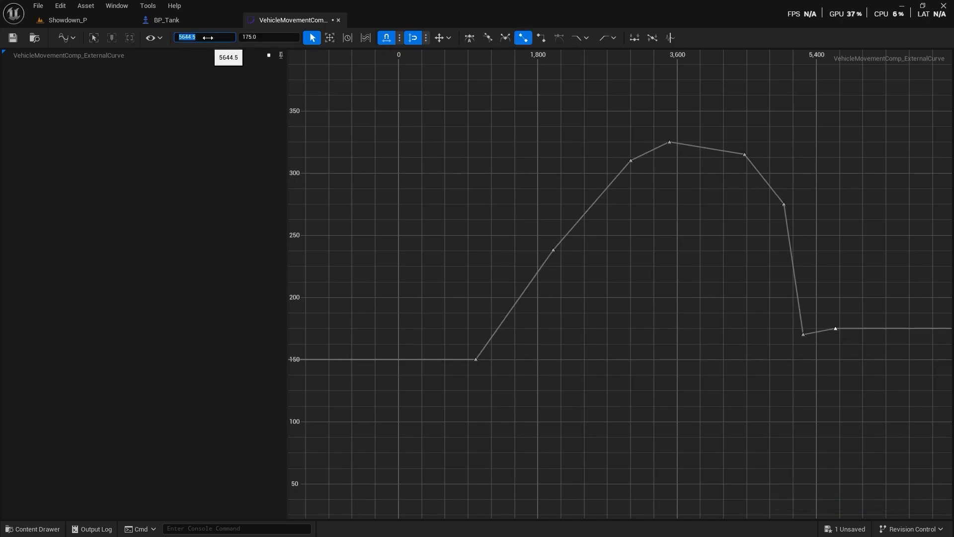
text(5480)
click(280, 33)
text(0)
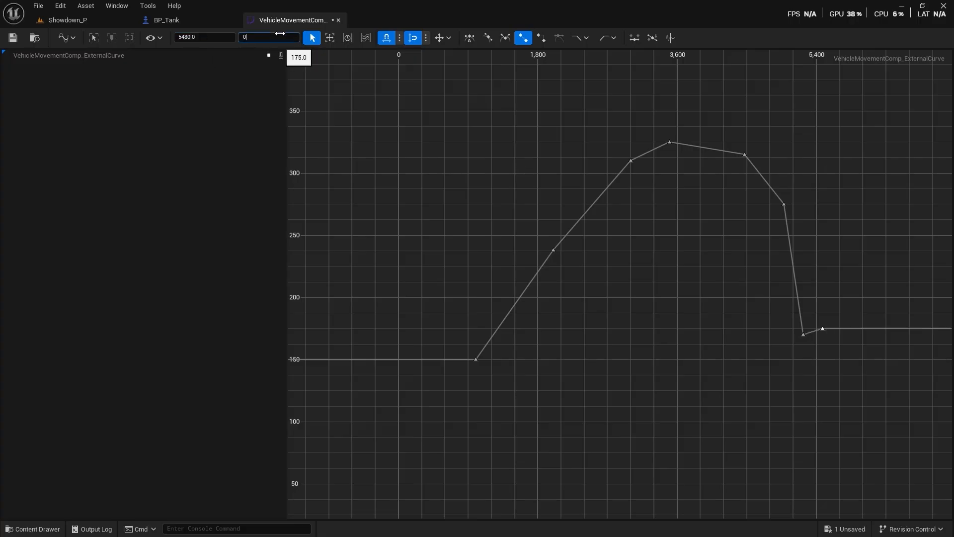
key(Return)
- Set all keys of the torque curve to Auto cubic interpolation and save the curve asset
scroll(750, 332, down, 3)
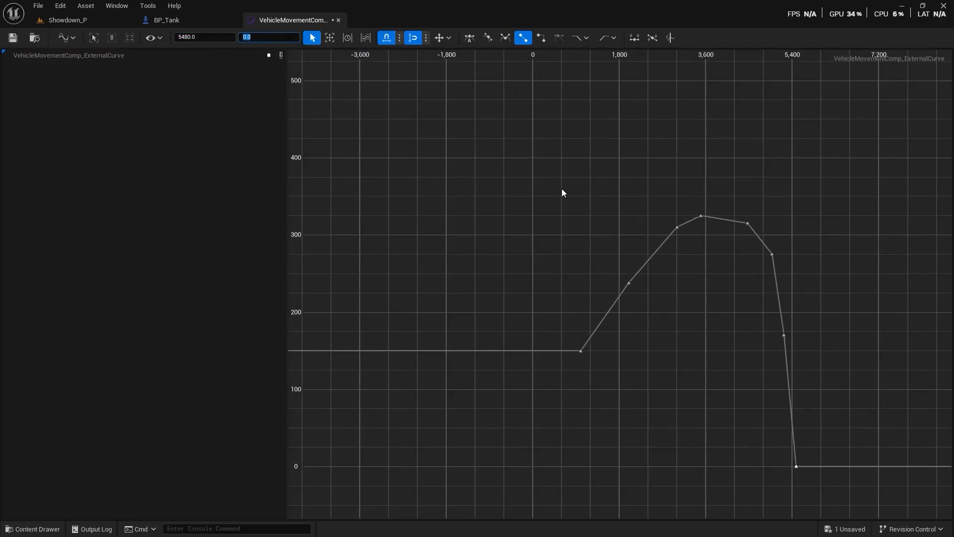
drag(528, 164, 838, 482)
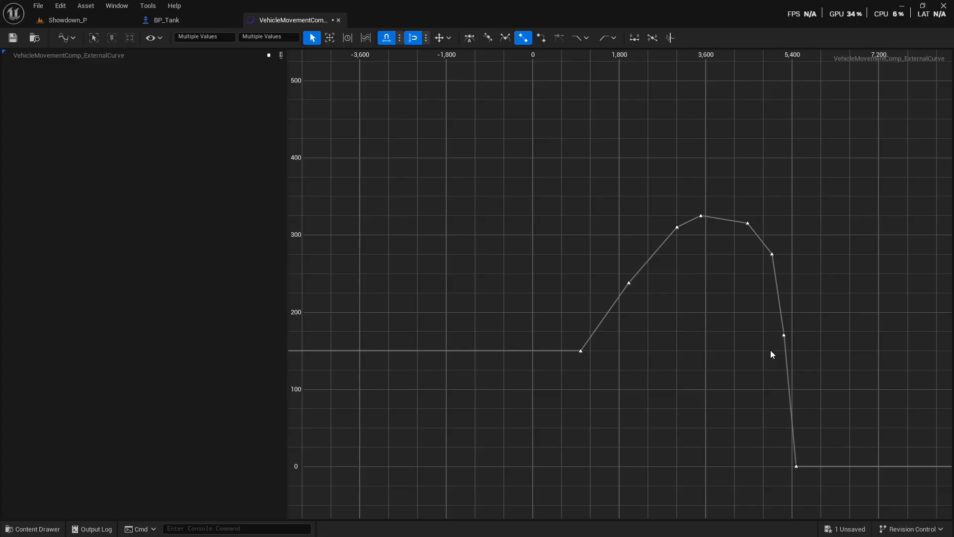
right_click(702, 216)
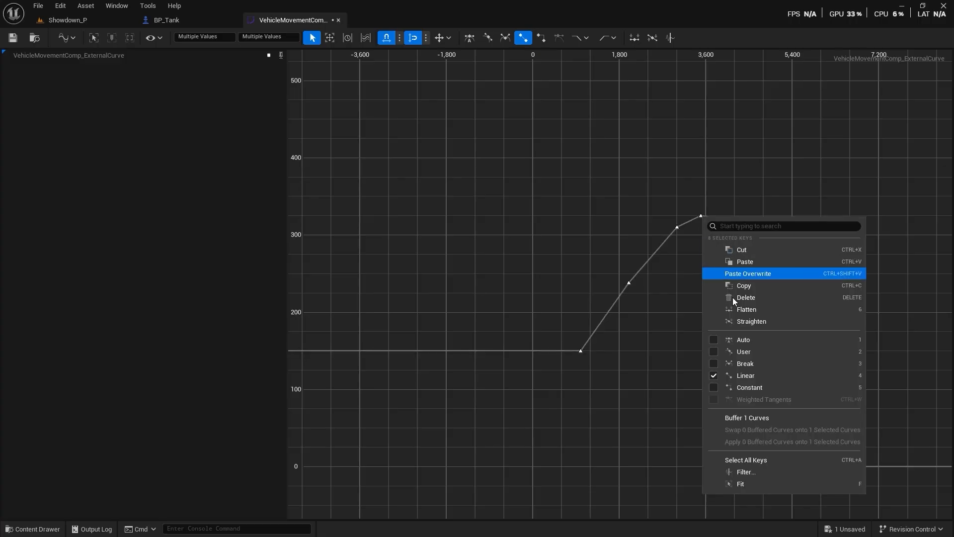
click(712, 340)
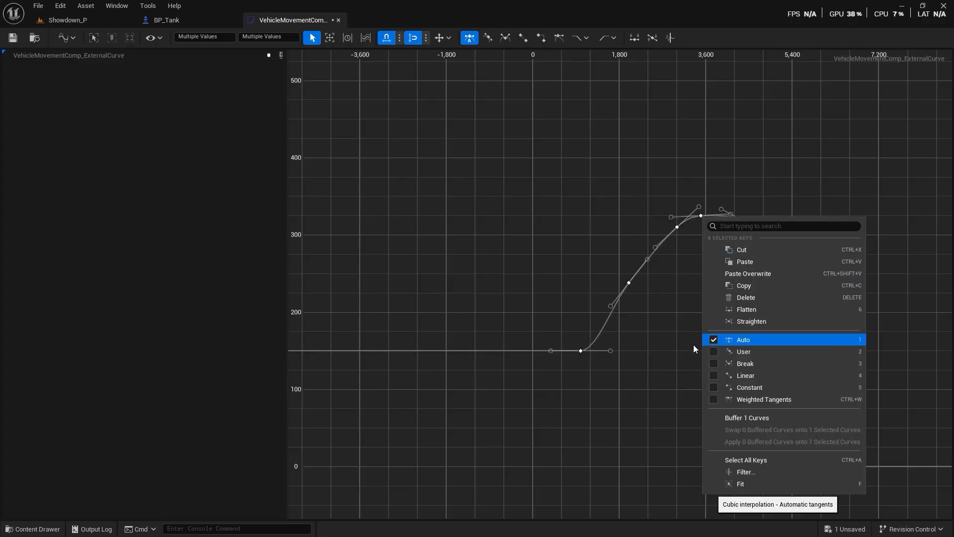
click(660, 350)
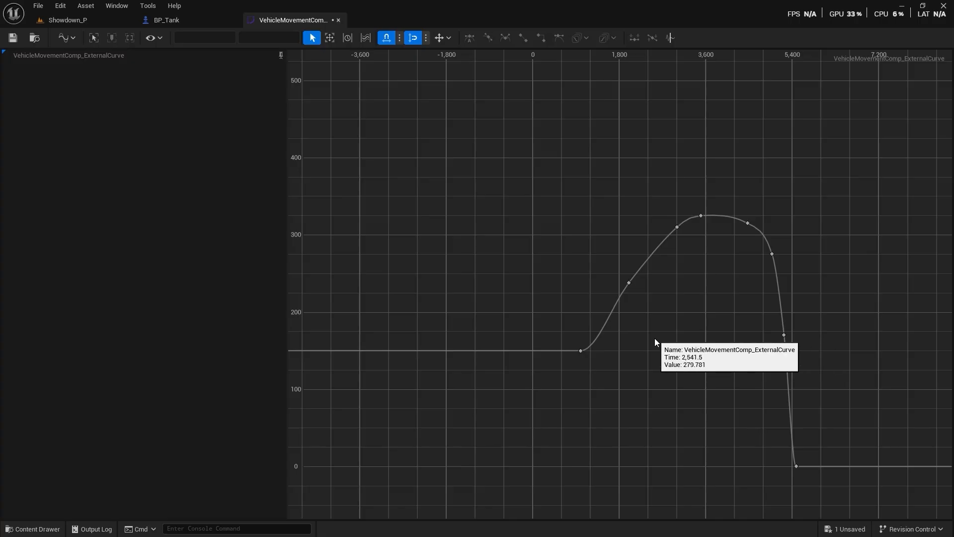
click(11, 39)
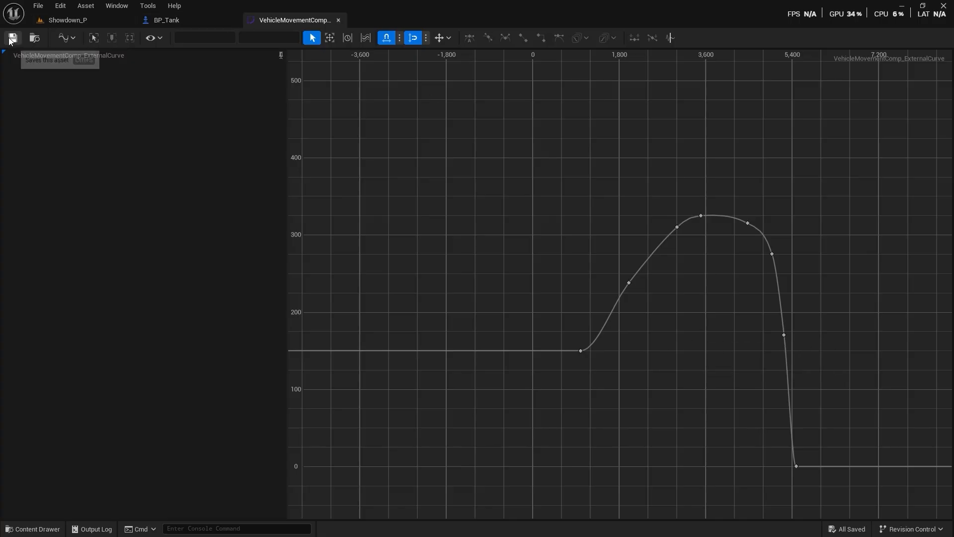
- Close the torque curve, reopen it through the asset referenced as External Curve to review its shape, and close it again
click(339, 19)
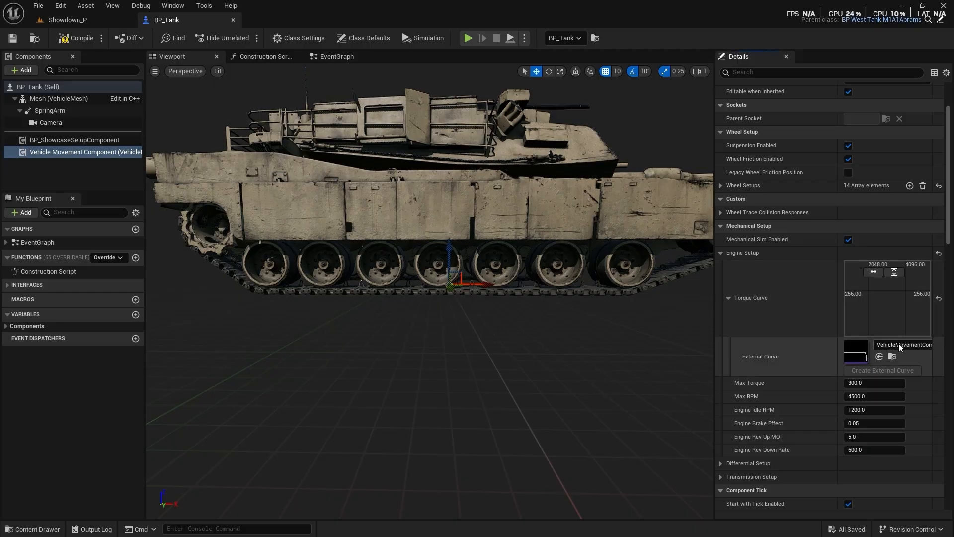
click(892, 358)
double_click(201, 354)
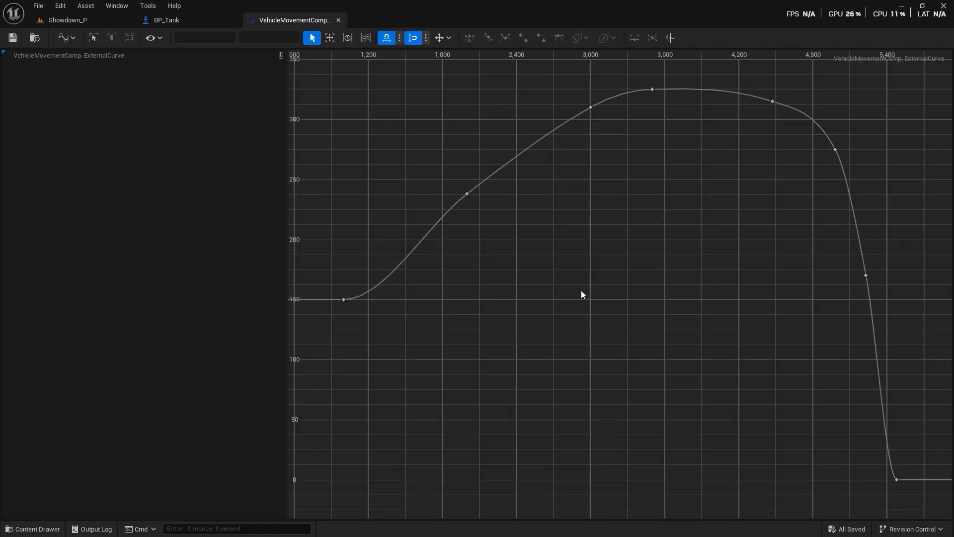
click(339, 20)
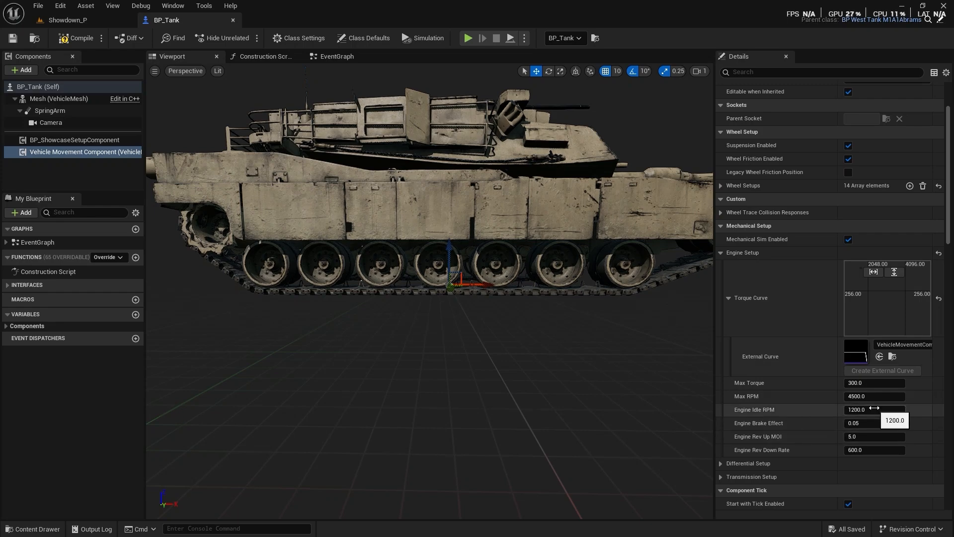
- Set the Max Torque to 4000 and the Max RPM to 2500 in the vehicle movement component's engine setup
scroll(874, 408, down, 2)
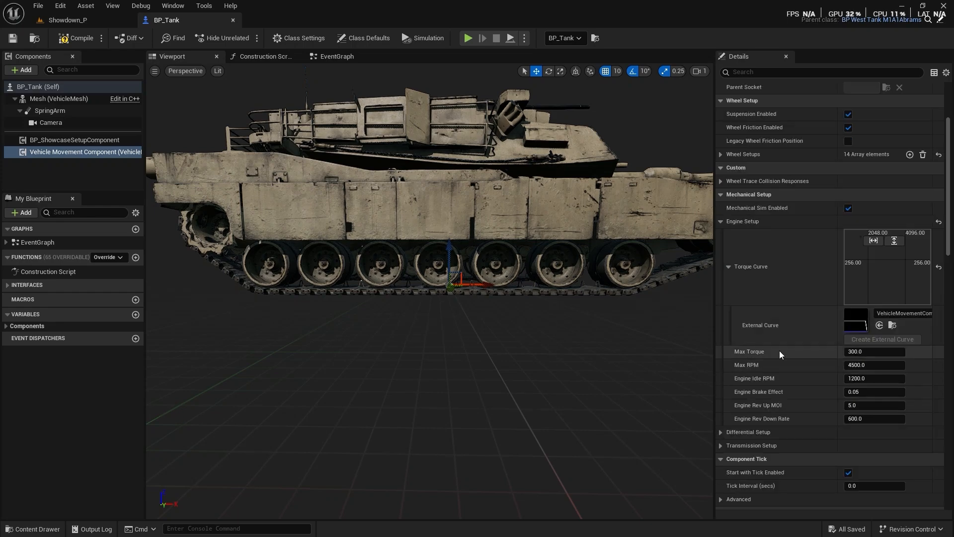
click(855, 352)
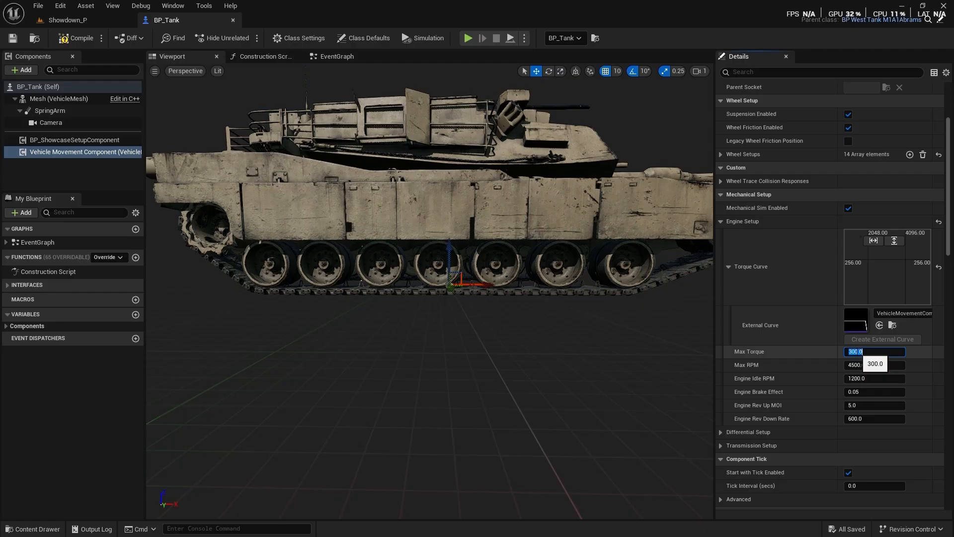
text(4000)
click(814, 353)
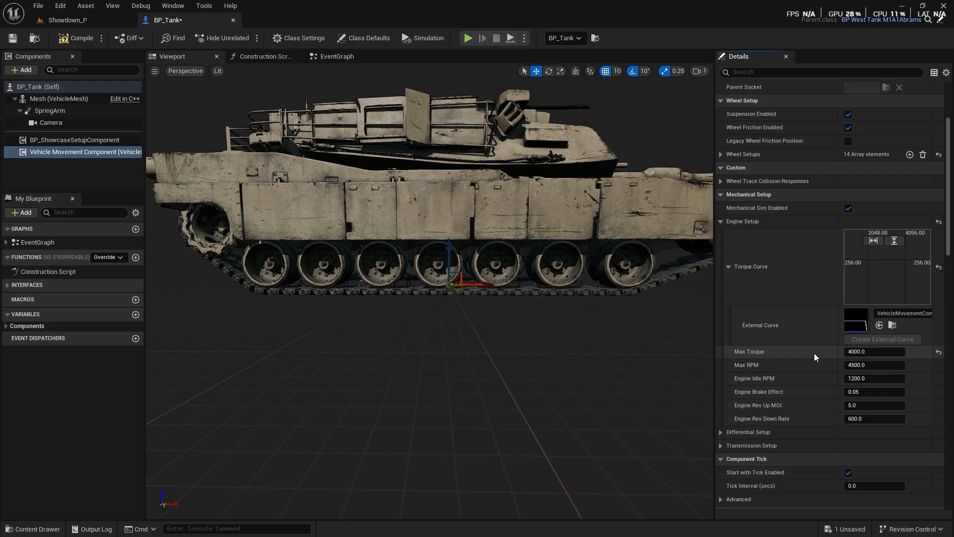
click(863, 365)
text(25)
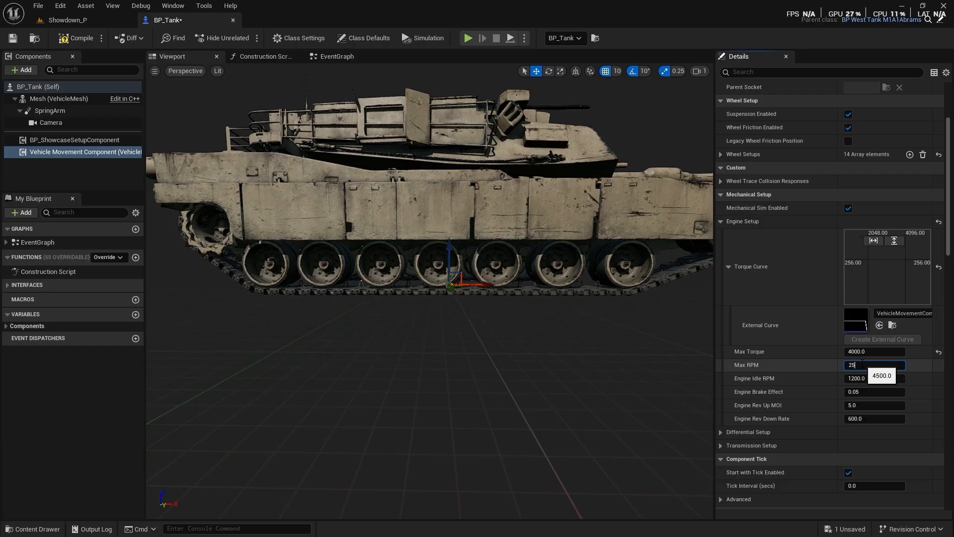
text(00)
key(Return)
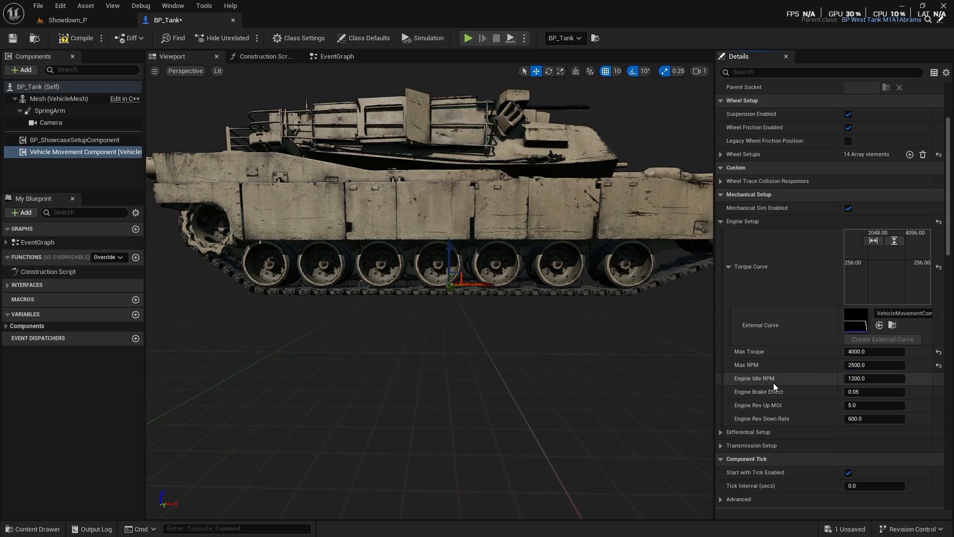
- Set the Engine Idle RPM to 2000 and the Engine Brake Effect to 1
click(864, 378)
text(2)
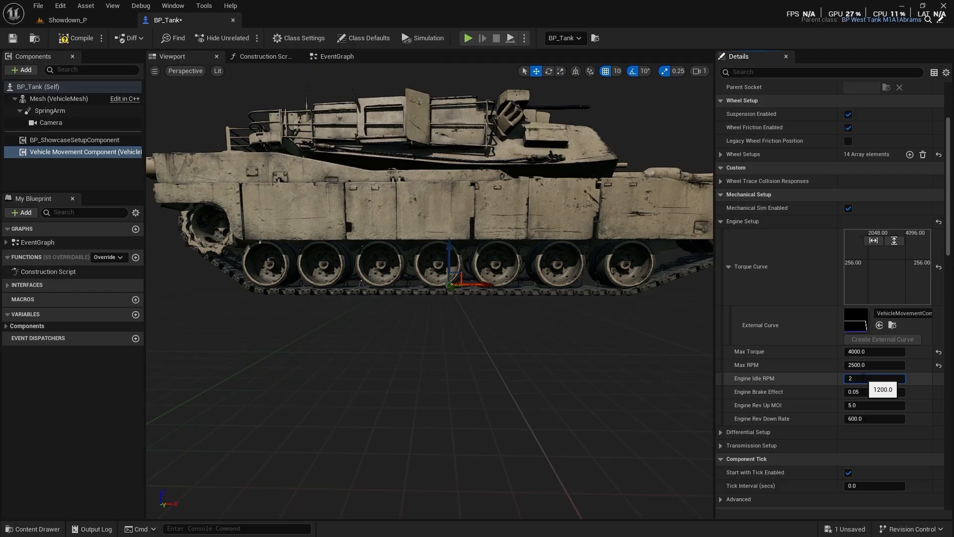
text(000)
key(Return)
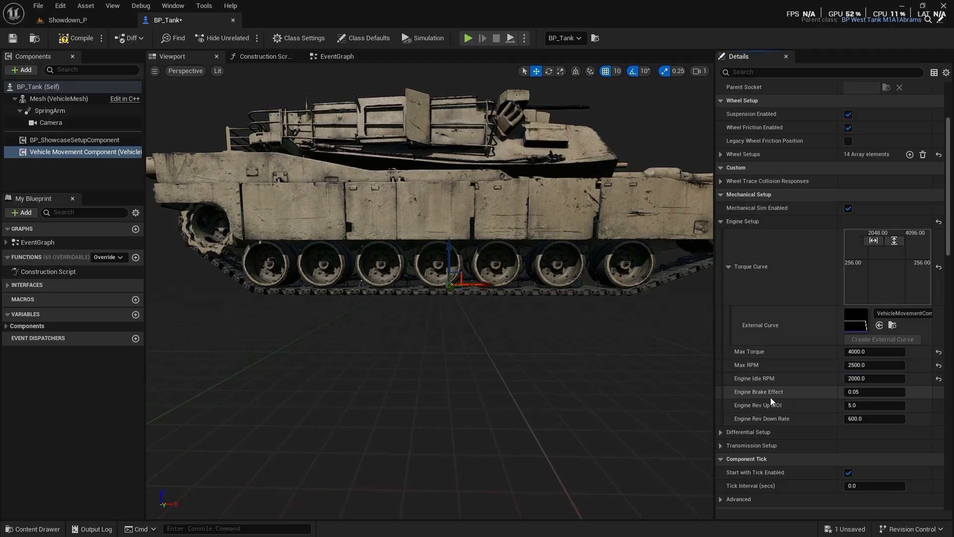
click(862, 391)
text(1)
key(Return)
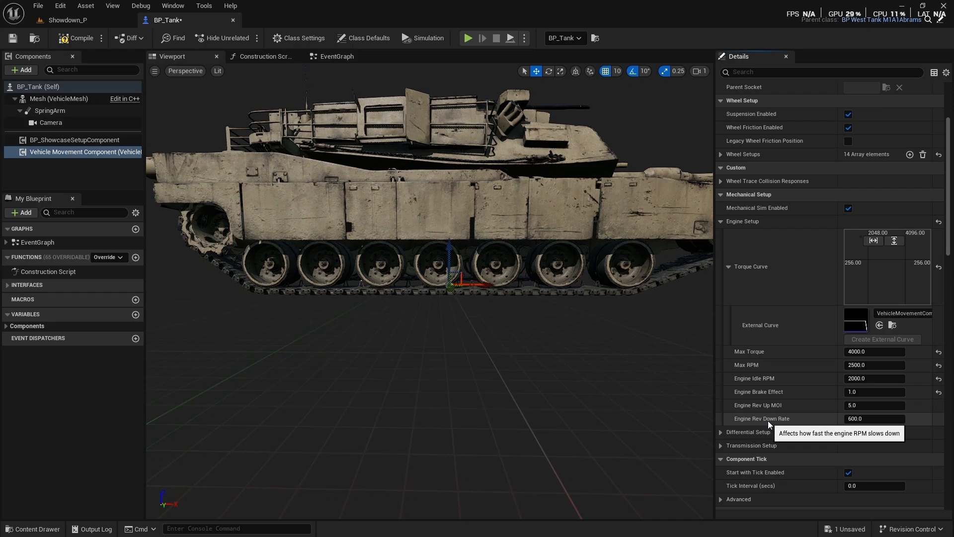
- Set the Engine Rev Down Rate to 8000 in the engine setup
click(866, 417)
text(8)
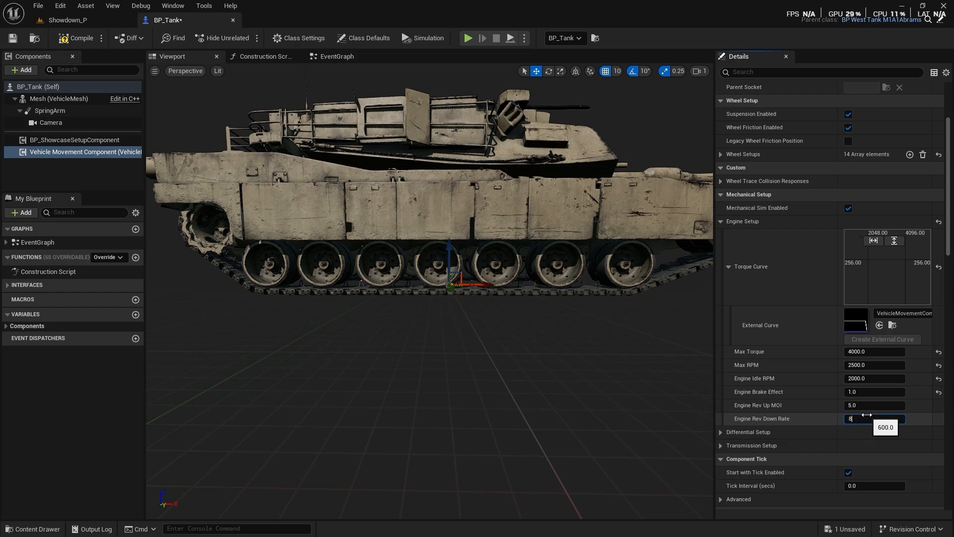
text(000)
key(Return)
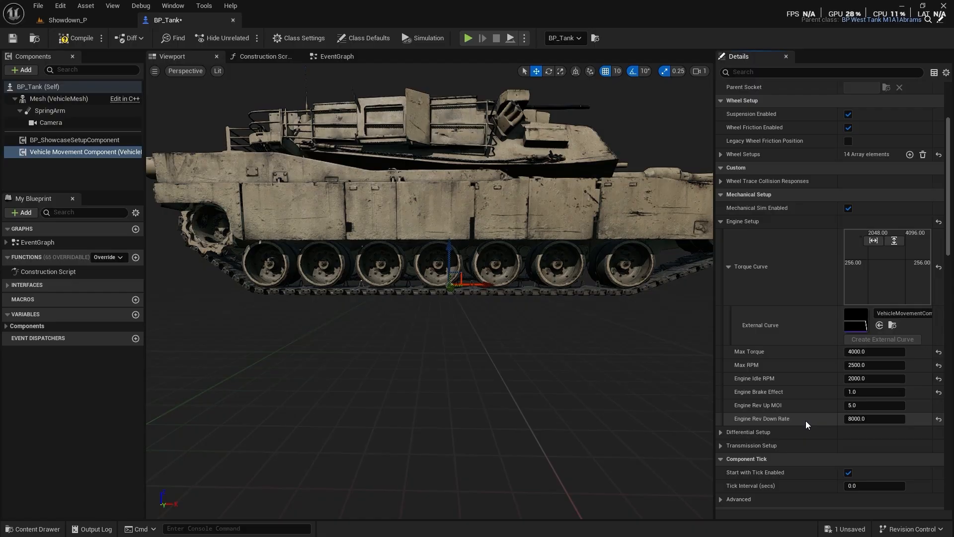
- Set the tank's Mass to 10000 in the vehicle setup
scroll(806, 420, down, 5)
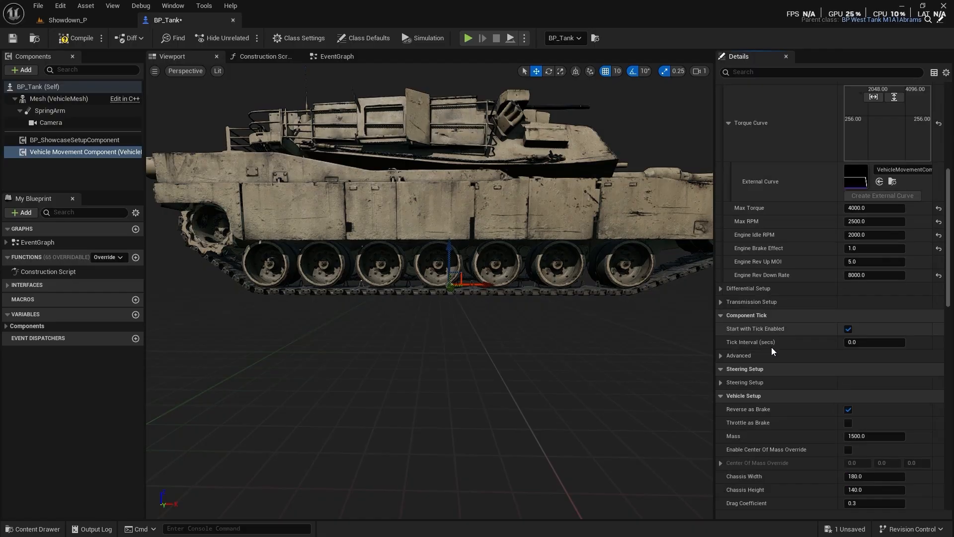
scroll(775, 373, down, 1)
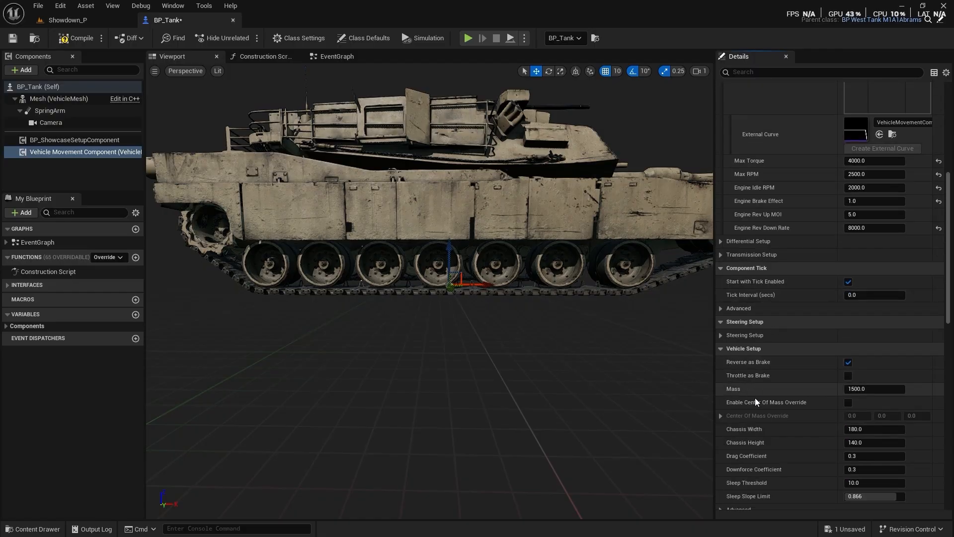
click(890, 389)
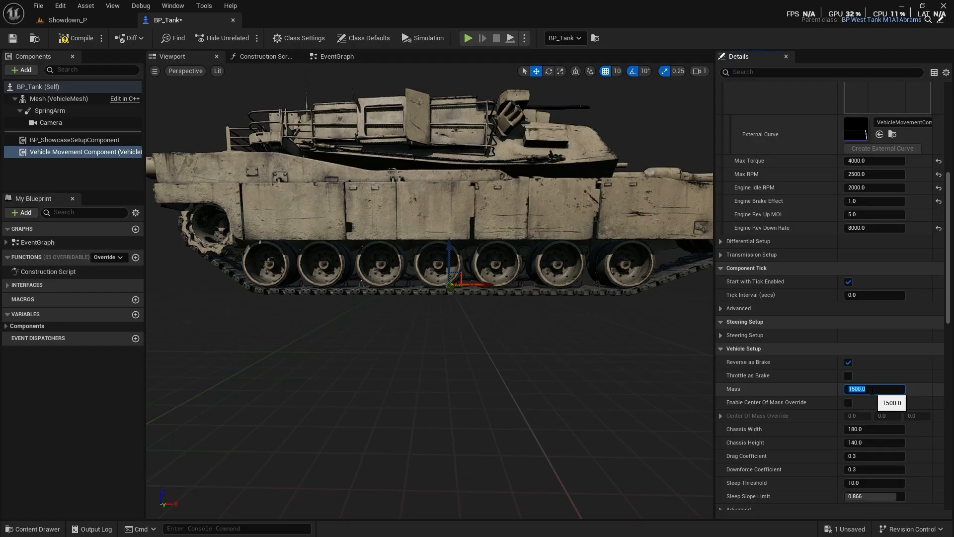
text(100)
click(773, 398)
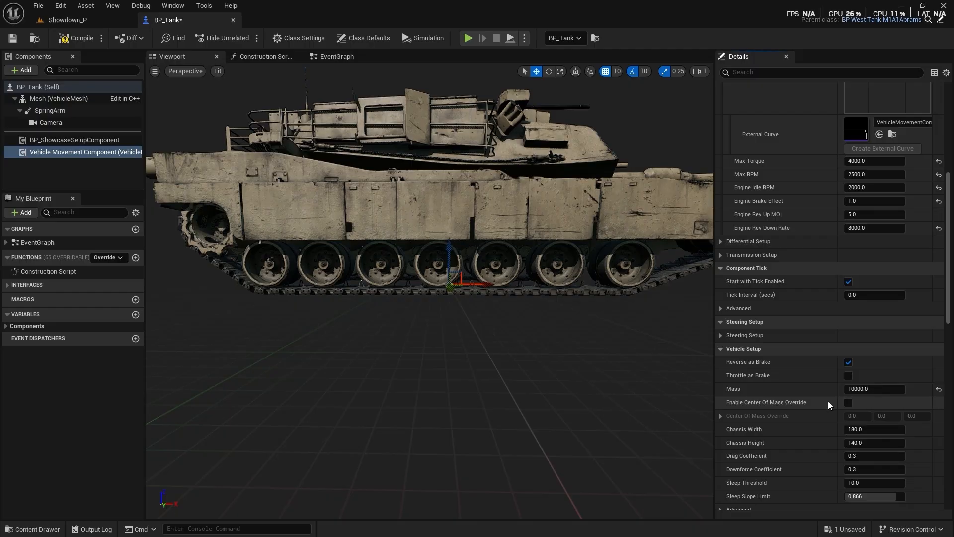
- Set the Drag Coefficient in the vehicle setup to 1
scroll(574, 336, down, 5)
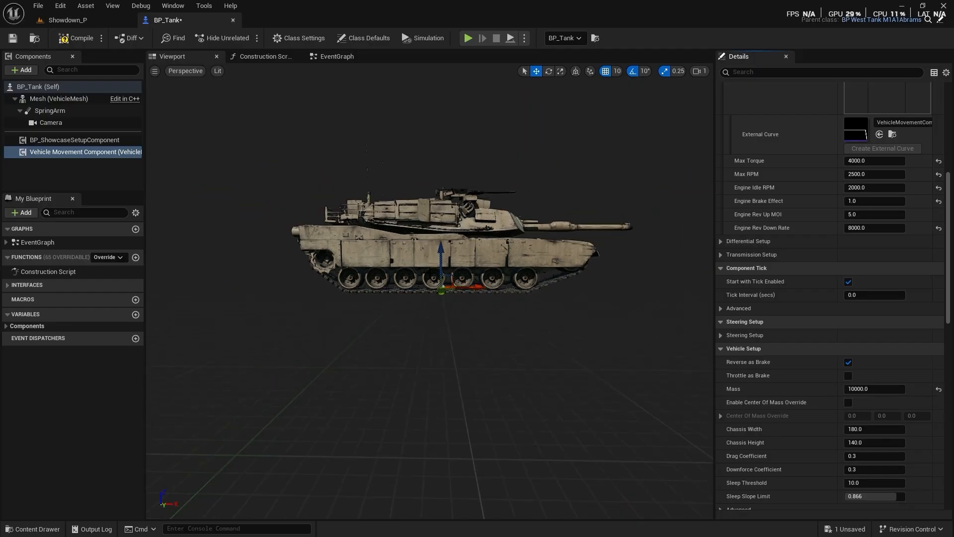
scroll(803, 413, down, 3)
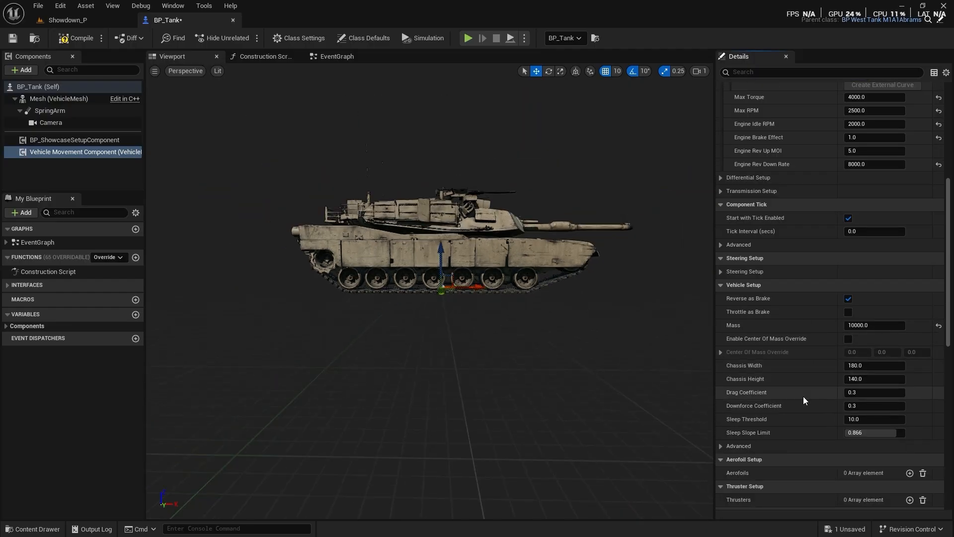
mouse_move(744, 394)
key(Return)
- Enable Torque Control under Arcade Control and set its Yaw Torque Scaling to 6
scroll(773, 405, down, 4)
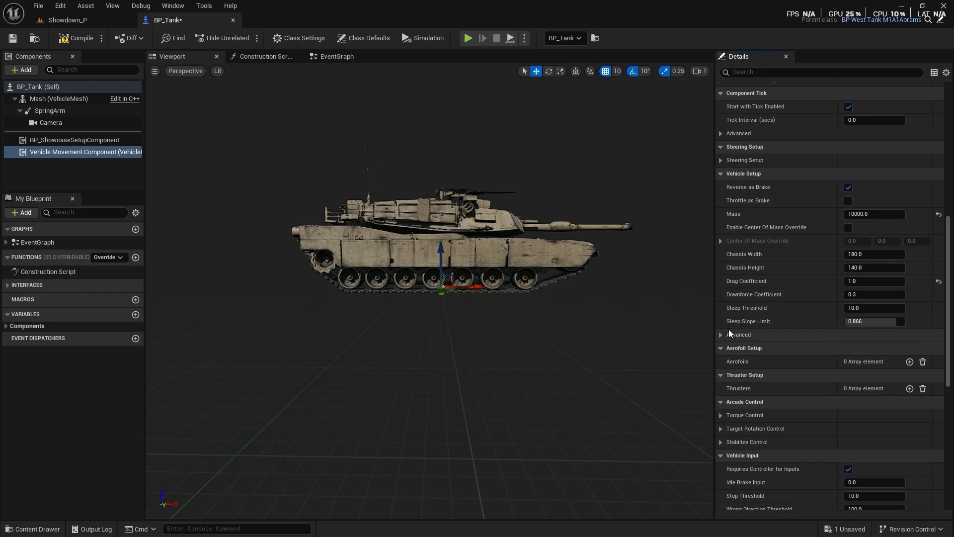
scroll(735, 347, down, 1)
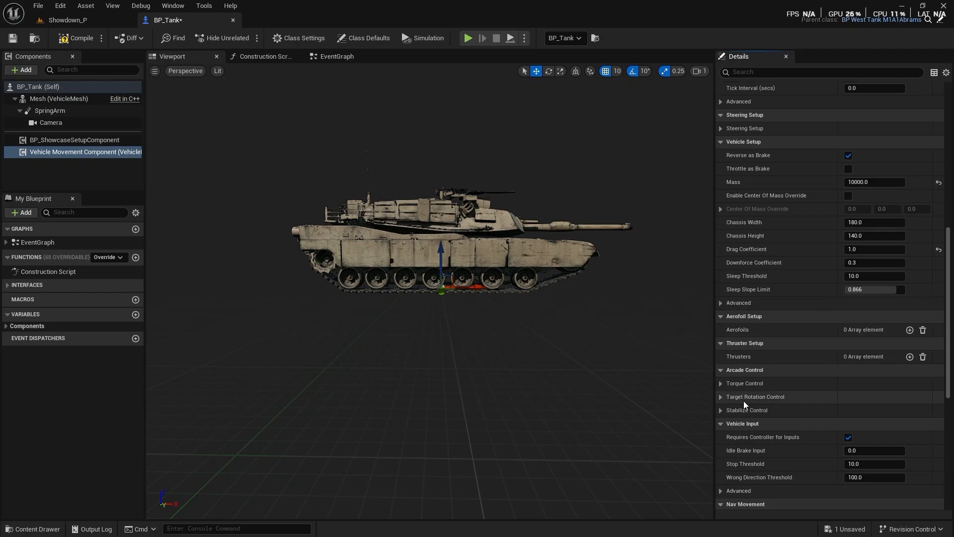
click(720, 383)
scroll(729, 386, down, 2)
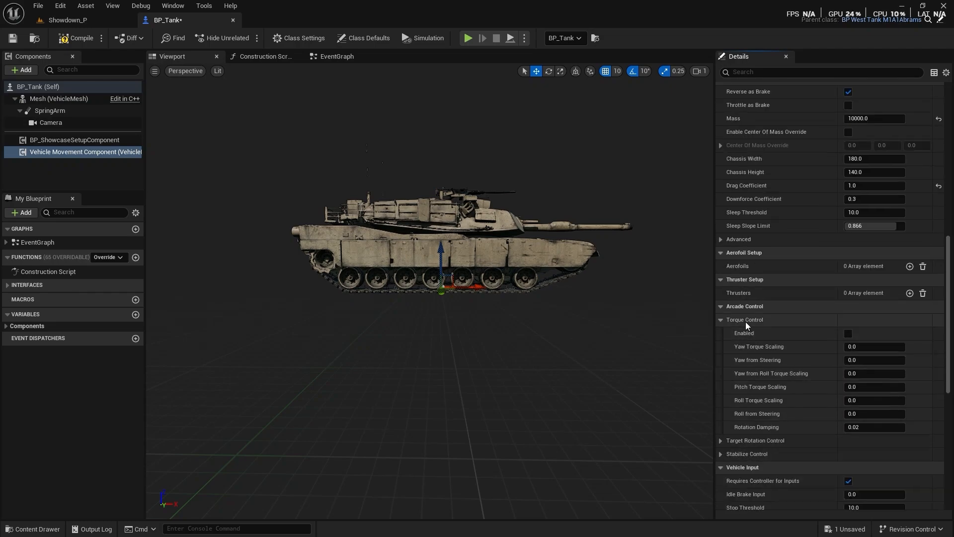
click(848, 333)
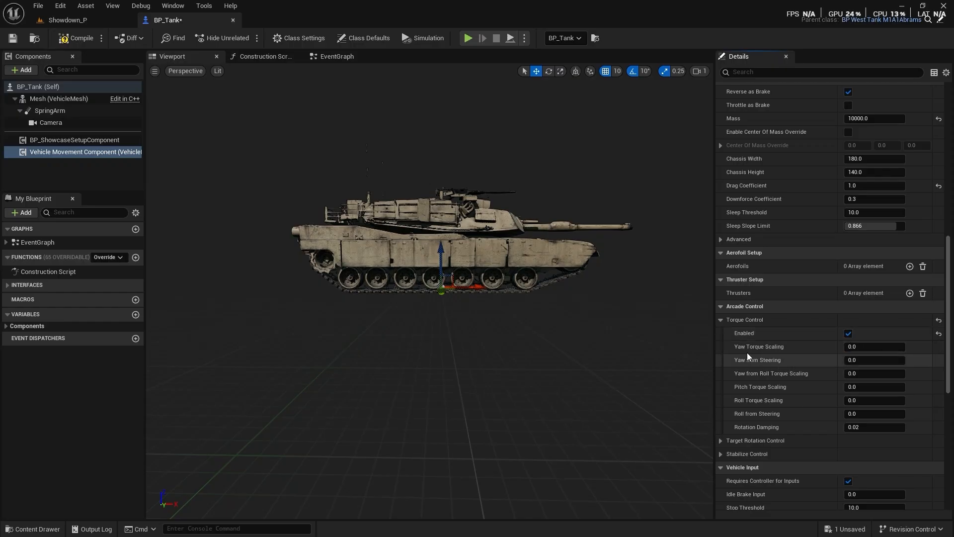
click(858, 346)
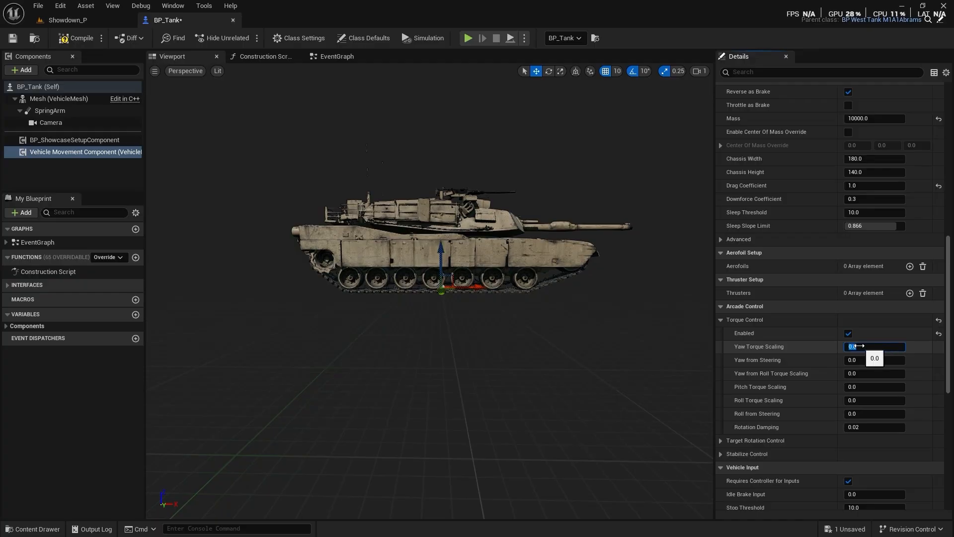
text(6)
key(Return)
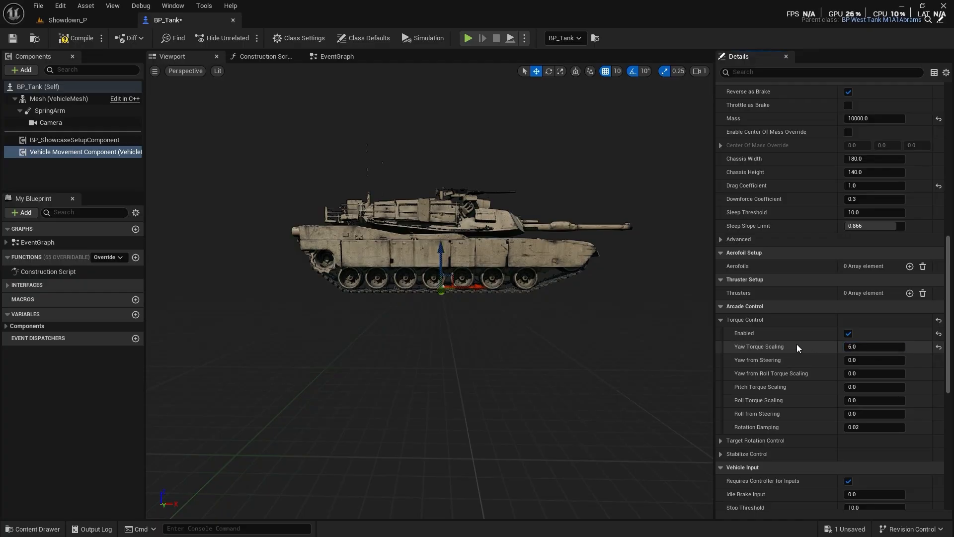
- Set both the Rise Rate and the Fall Rate of the Yaw Input Rate to 100 in the advanced vehicle input settings
scroll(797, 344, down, 4)
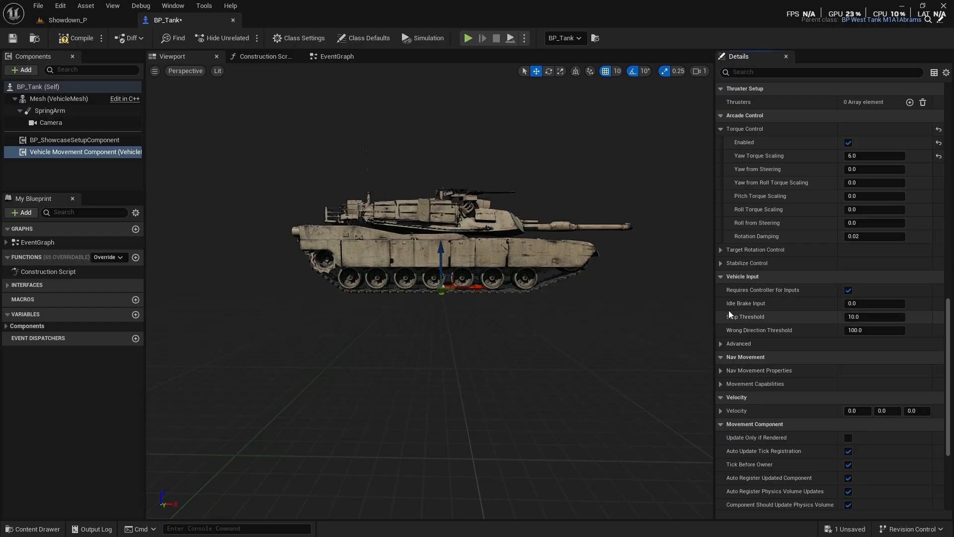
click(720, 344)
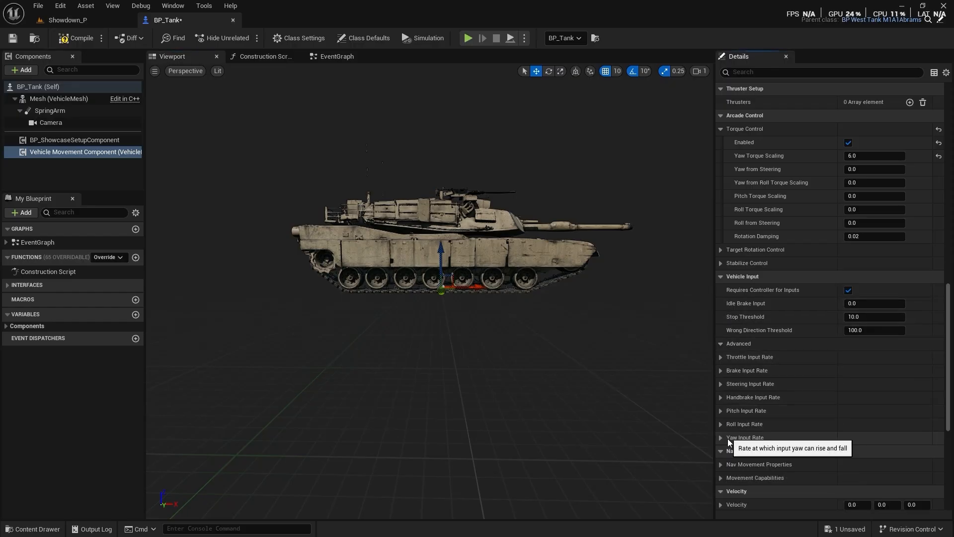
scroll(731, 427, down, 1)
click(721, 405)
scroll(721, 403, down, 1)
scroll(736, 403, down, 2)
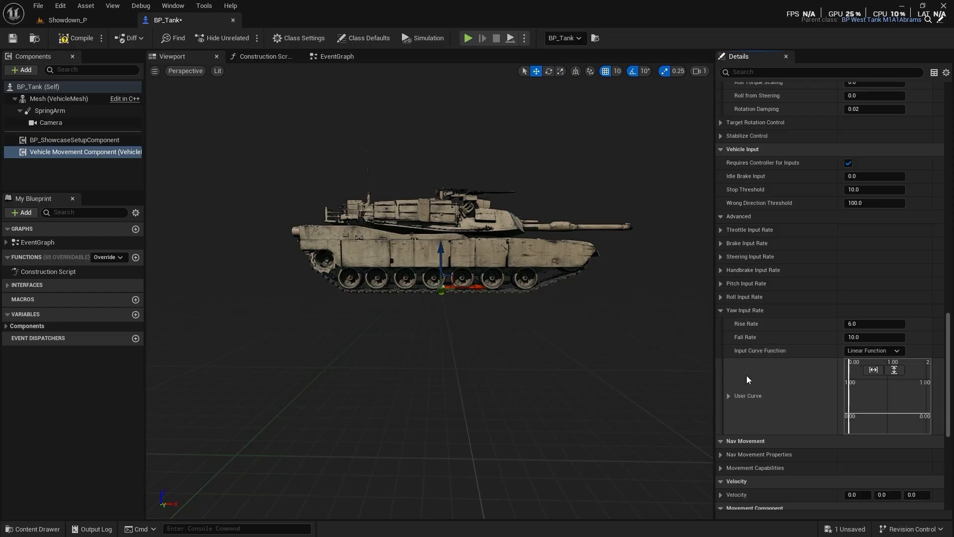
click(864, 323)
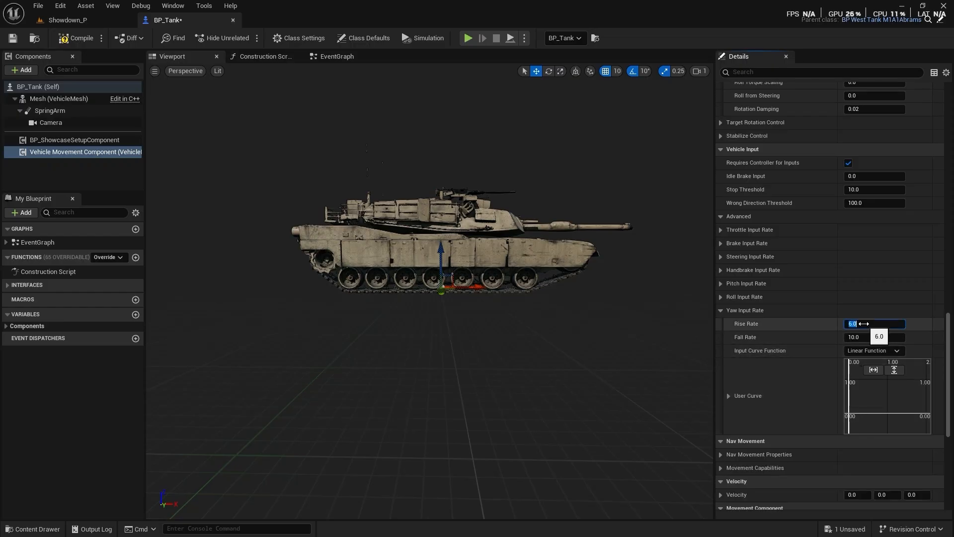
text(100)
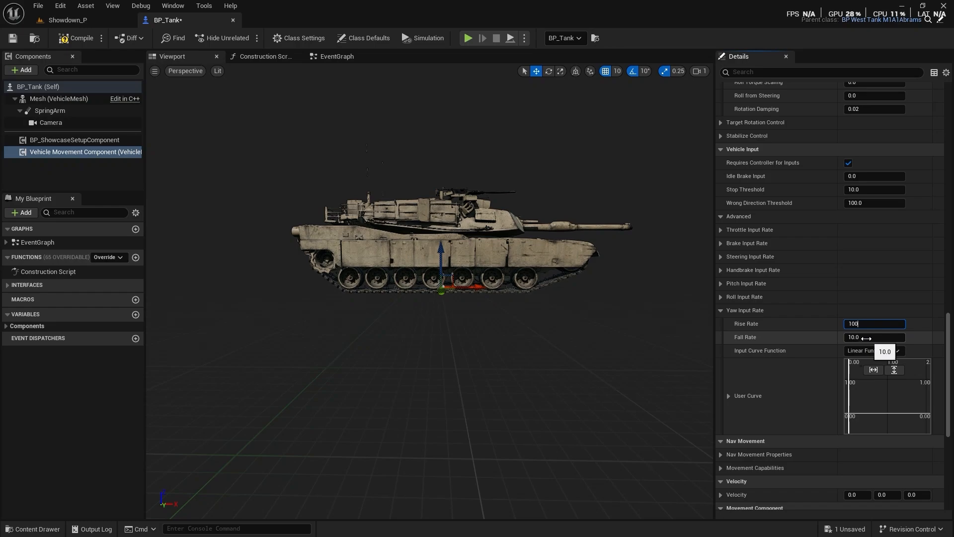
key(Return)
click(865, 336)
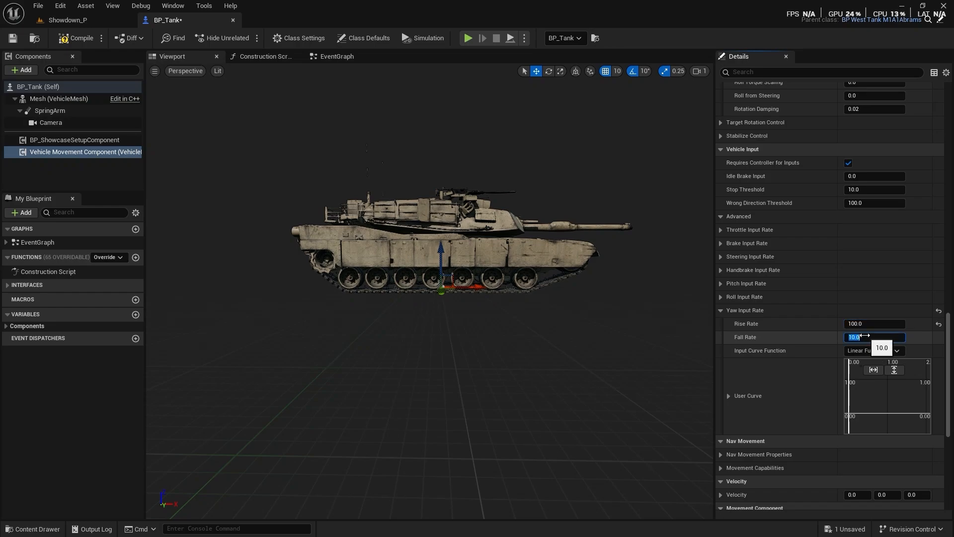
text(1000)
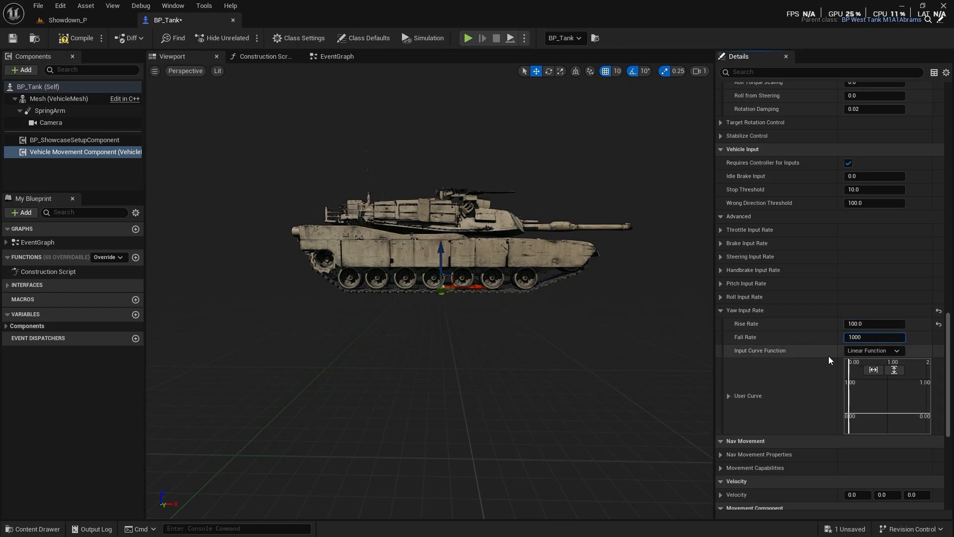
key(Return)
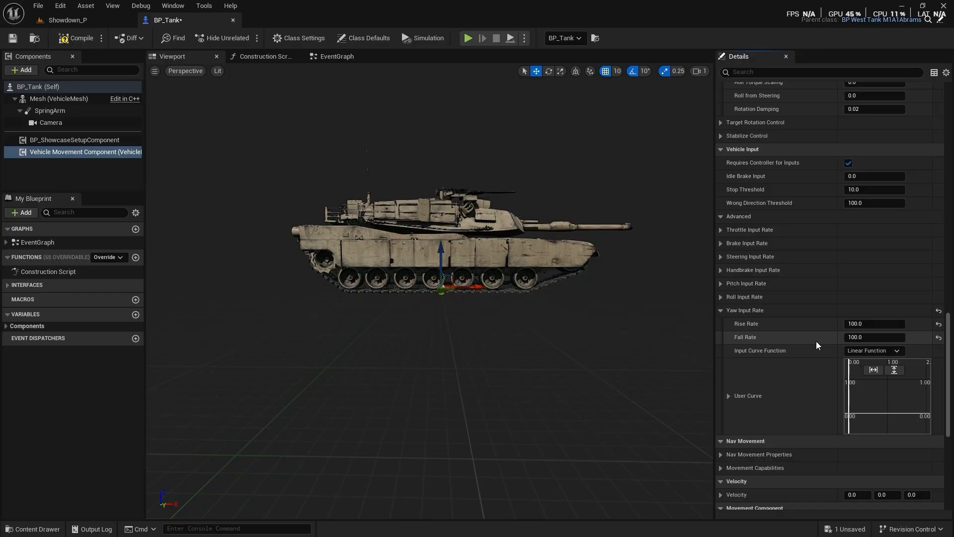
- Compile and save the BP_Tank blueprint
click(75, 37)
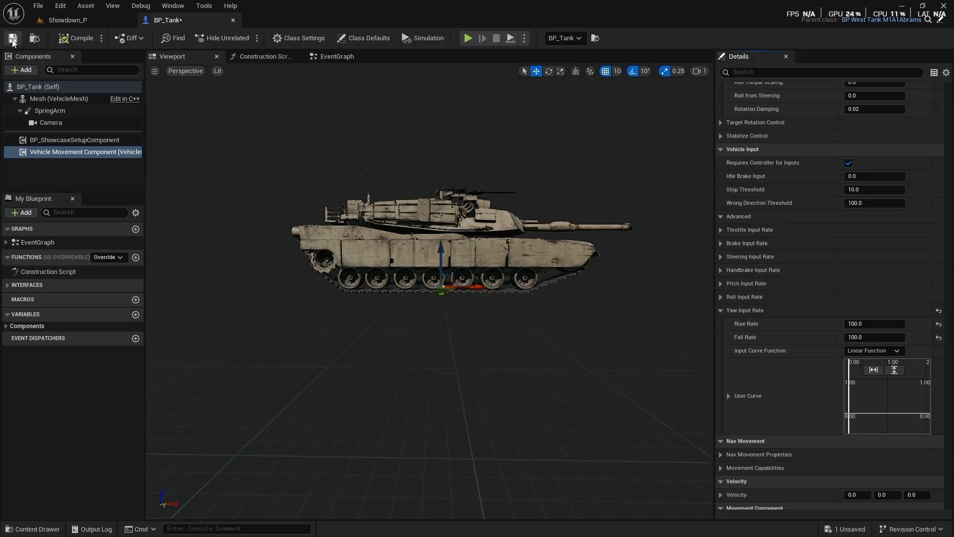
click(12, 38)
right_drag(626, 326, 633, 333)
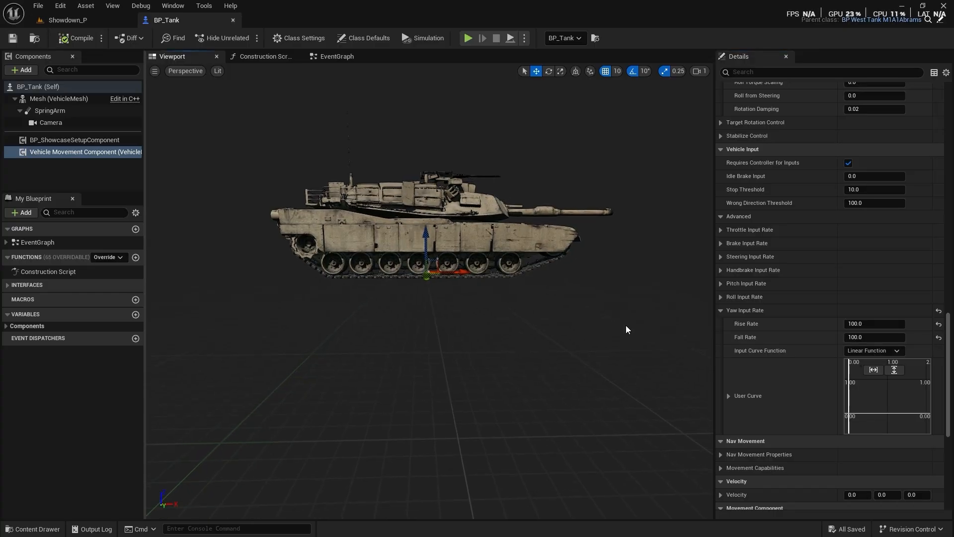
- Play-test the tank in the Showdown_P level, and end the session after checking how it drives
click(73, 99)
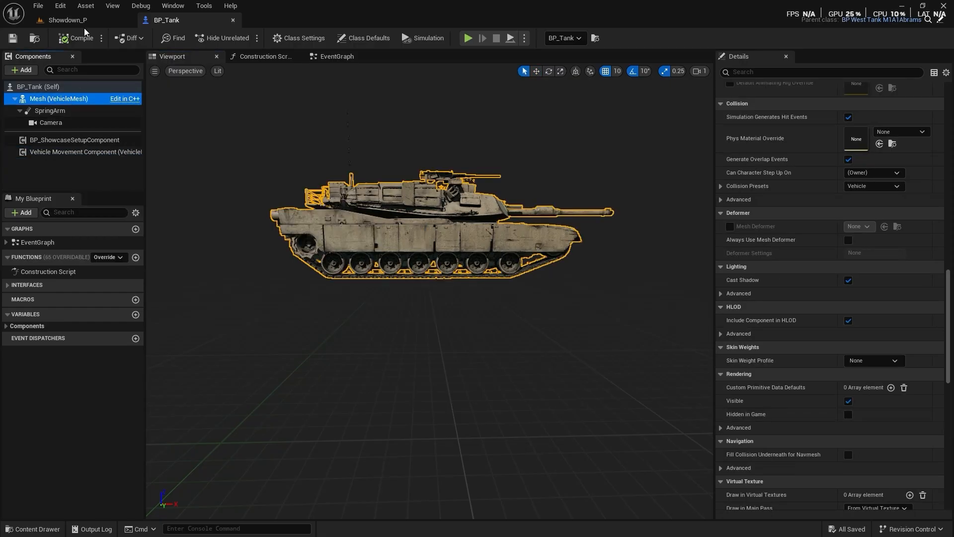
click(84, 21)
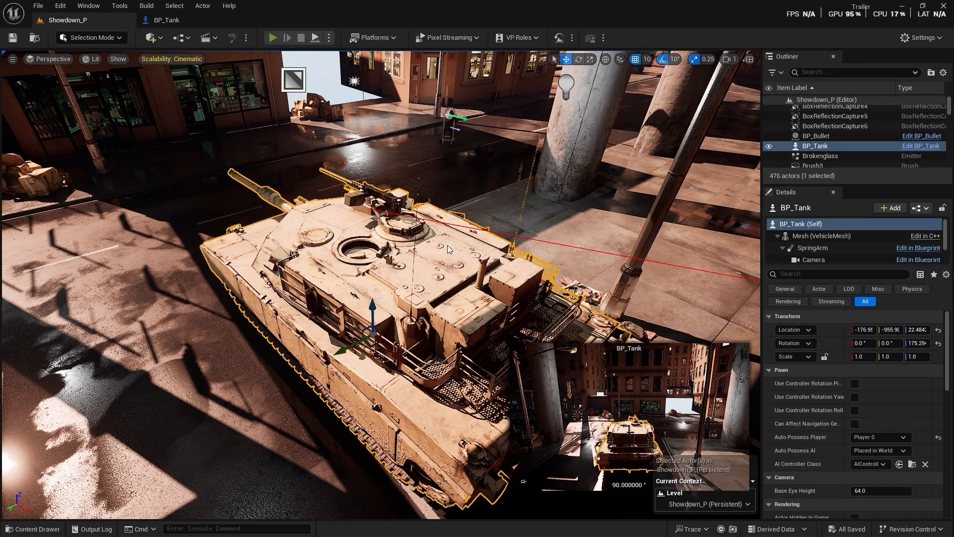
key(alt+p)
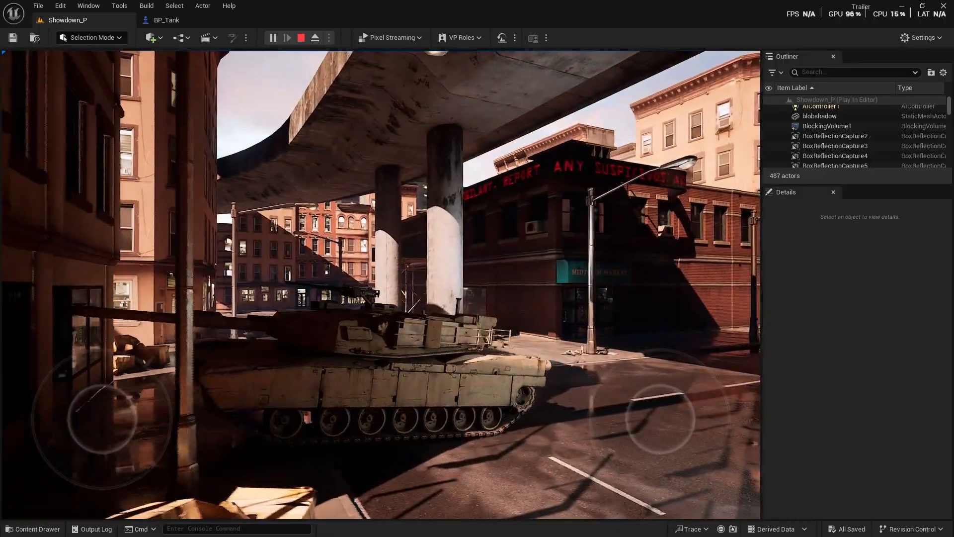
key(Escape)
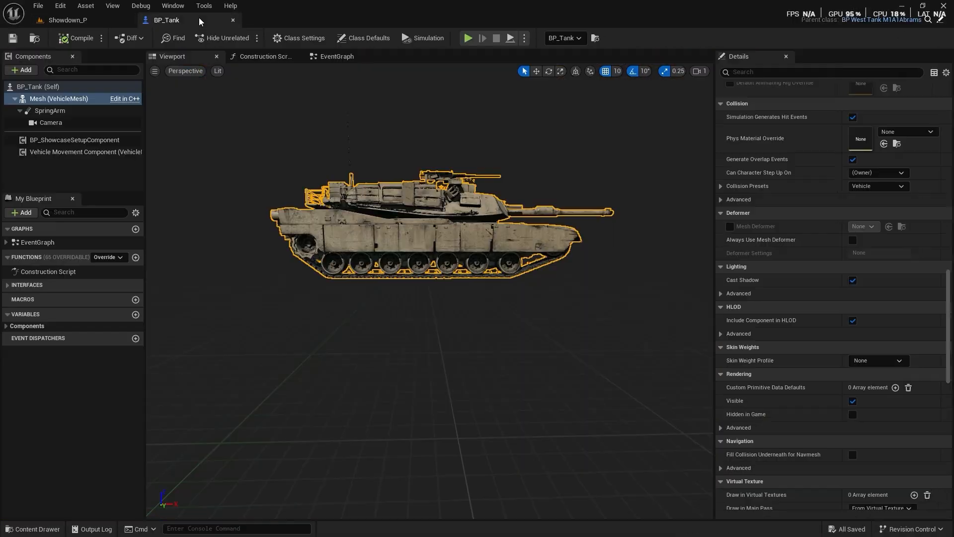
- Open the animation blueprint assigned as the Anim Class of BP_Tank's vehicle mesh
click(167, 20)
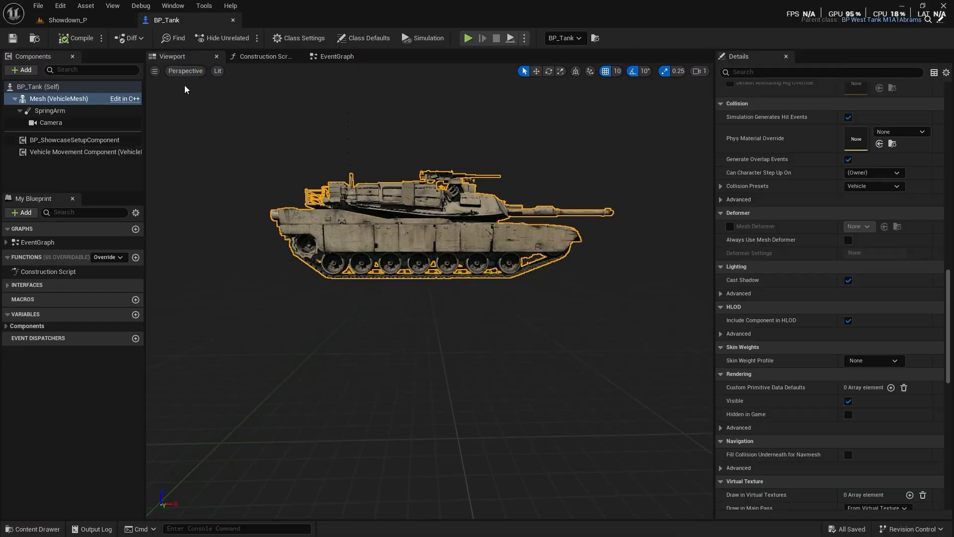
scroll(839, 234, up, 15)
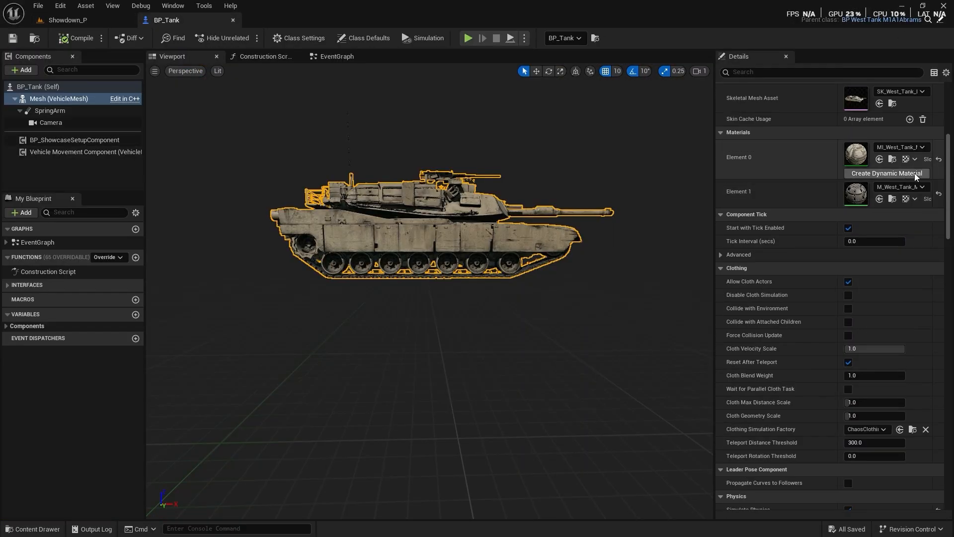
scroll(916, 177, up, 8)
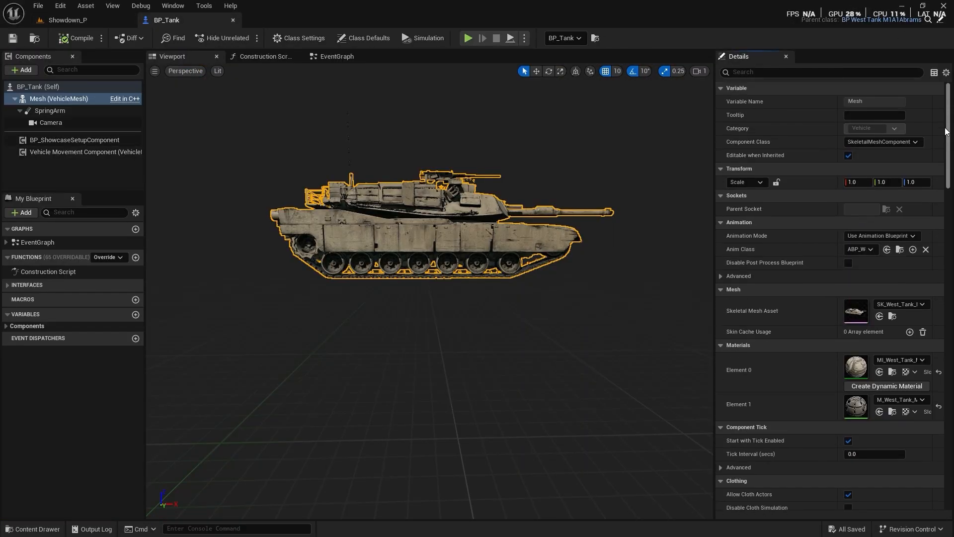
click(900, 250)
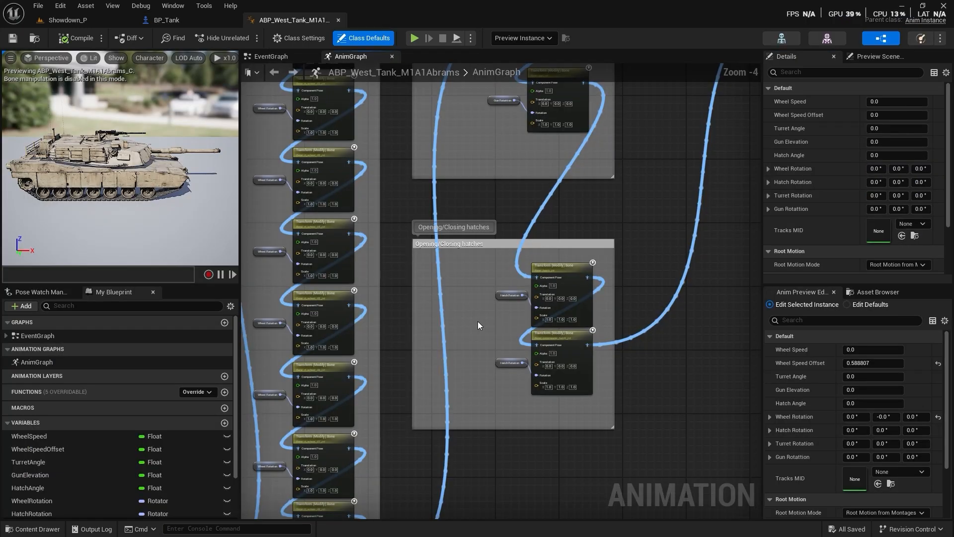
- Move the Mesh Space Ref Pose node farther from the Rotating right wheels group in the AnimGraph to make room between them
right_drag(635, 197, 390, 366)
right_drag(296, 377, 948, 264)
right_drag(301, 253, 563, 422)
scroll(685, 271, up, 4)
right_drag(664, 254, 504, 251)
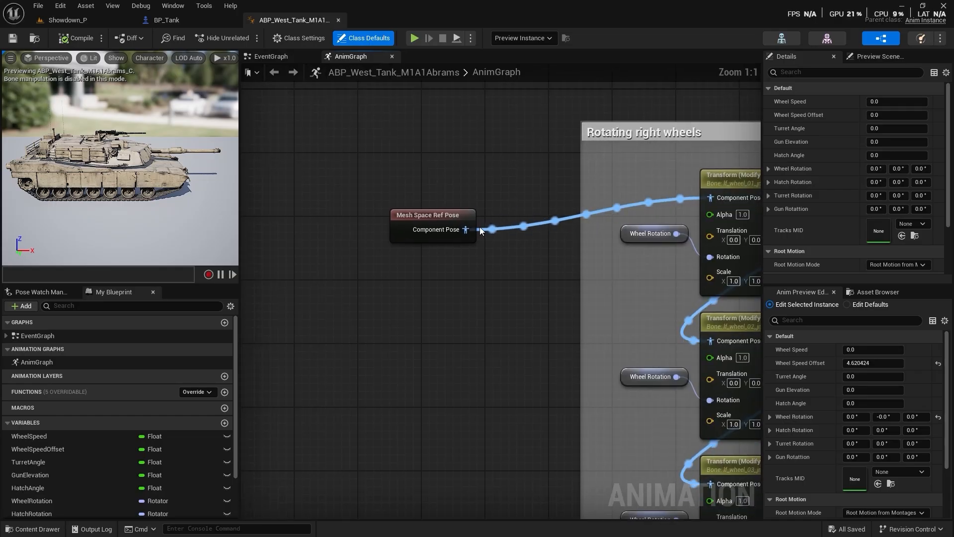
drag(448, 222, 329, 224)
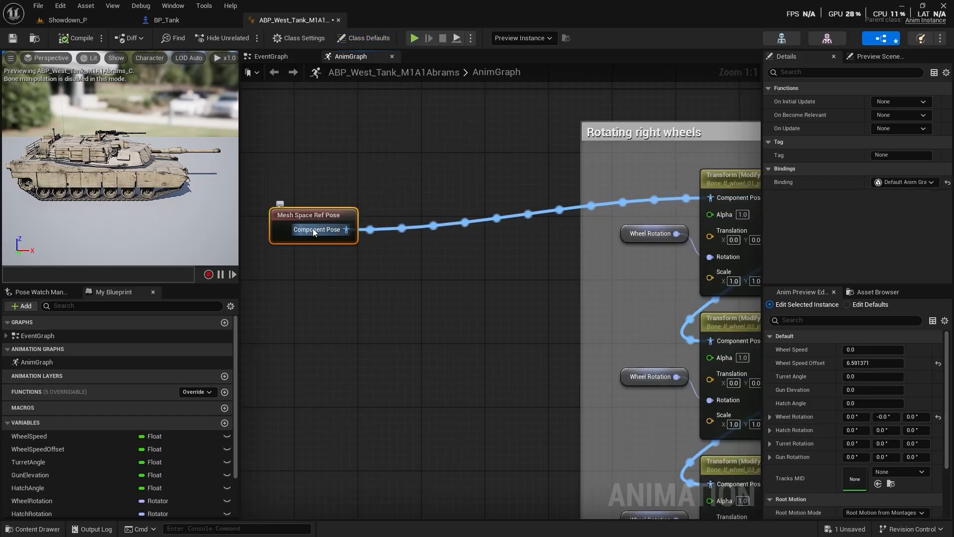
drag(347, 230, 430, 237)
text(whe)
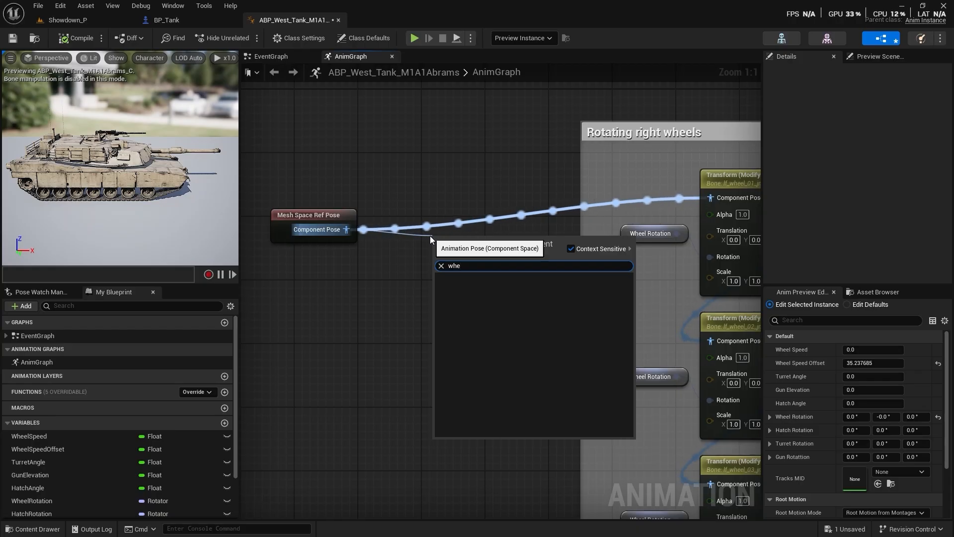
click(394, 261)
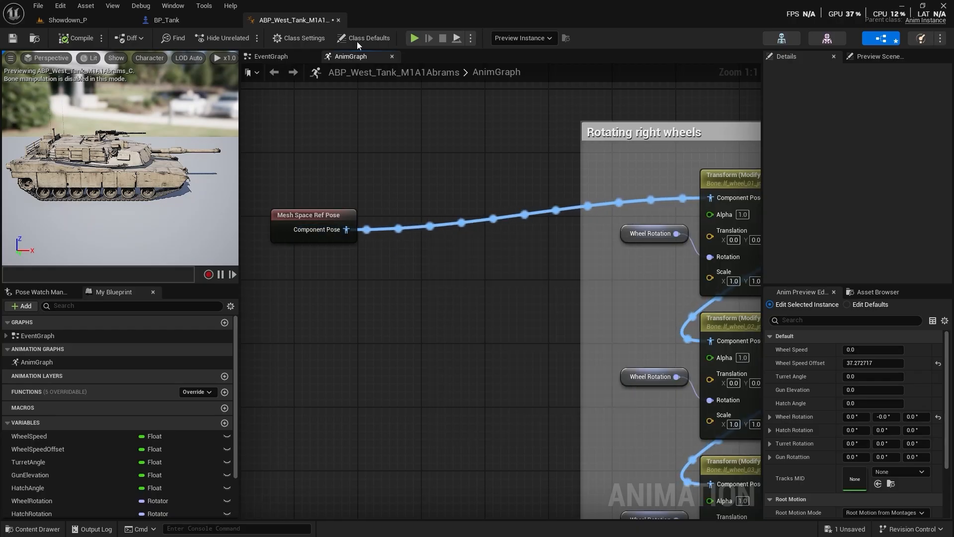
- Reparent the tank's animation blueprint to VehicleAnimationInstance in its class settings
click(305, 38)
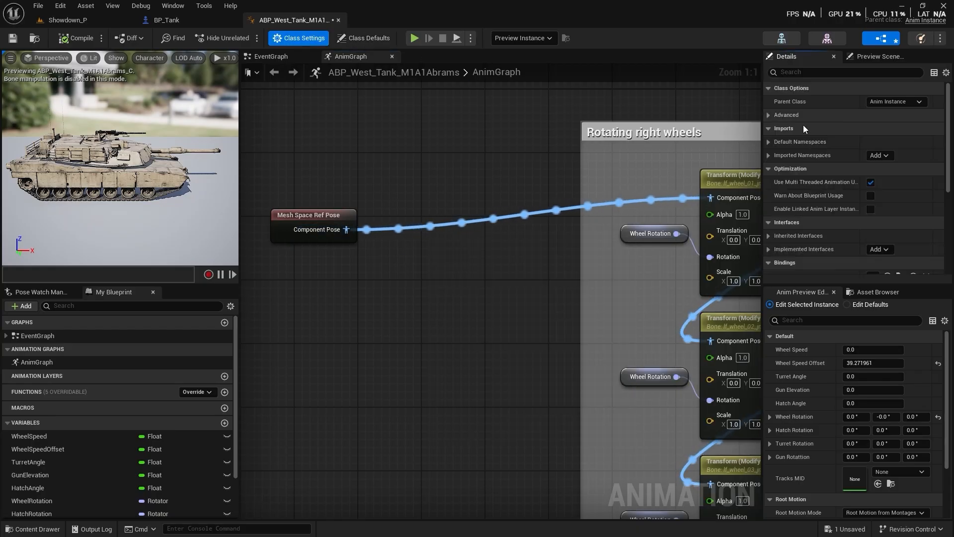
click(892, 102)
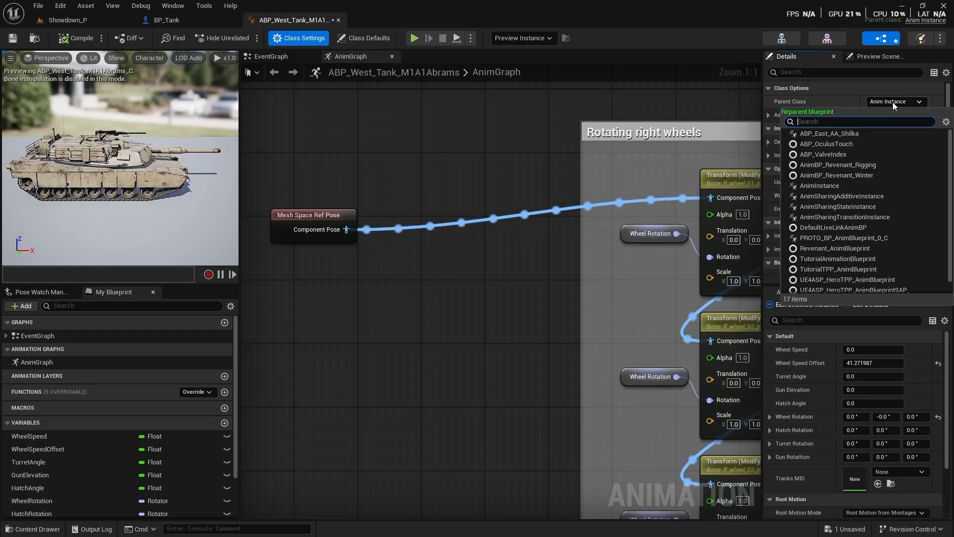
text(veh)
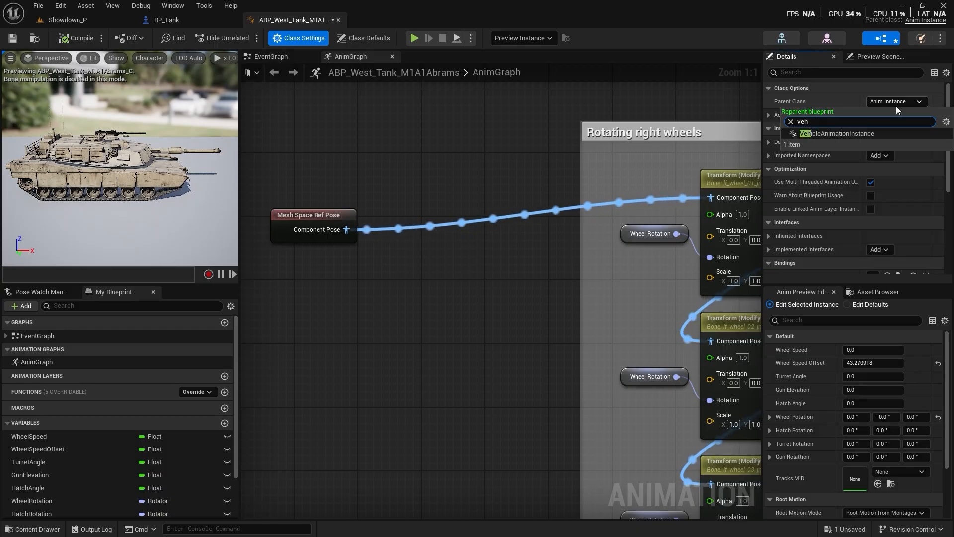
click(858, 134)
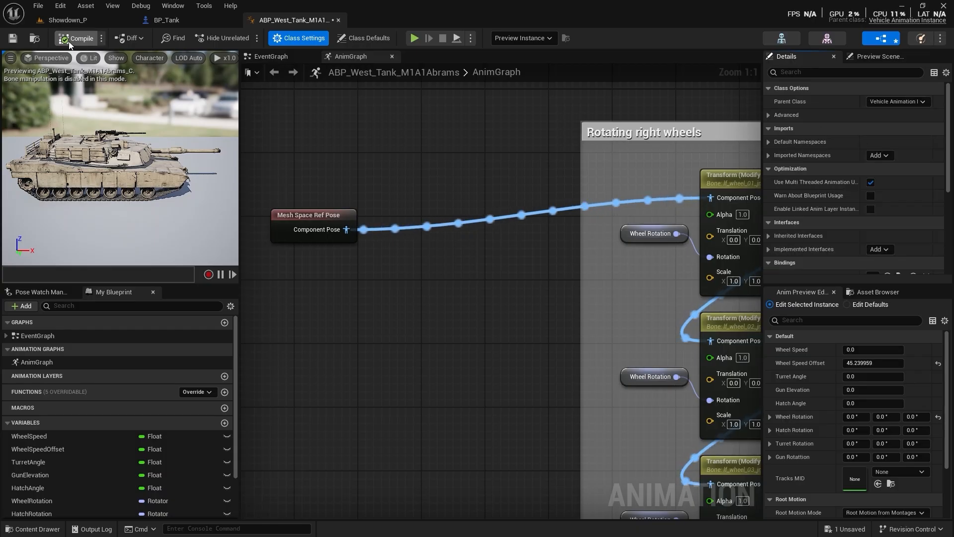
- Insert a Wheel Controller for WheeledVehicle node between Mesh Space Ref Pose and the first right-wheel Transform (Modify) Bone node
drag(346, 229, 389, 222)
text(whee)
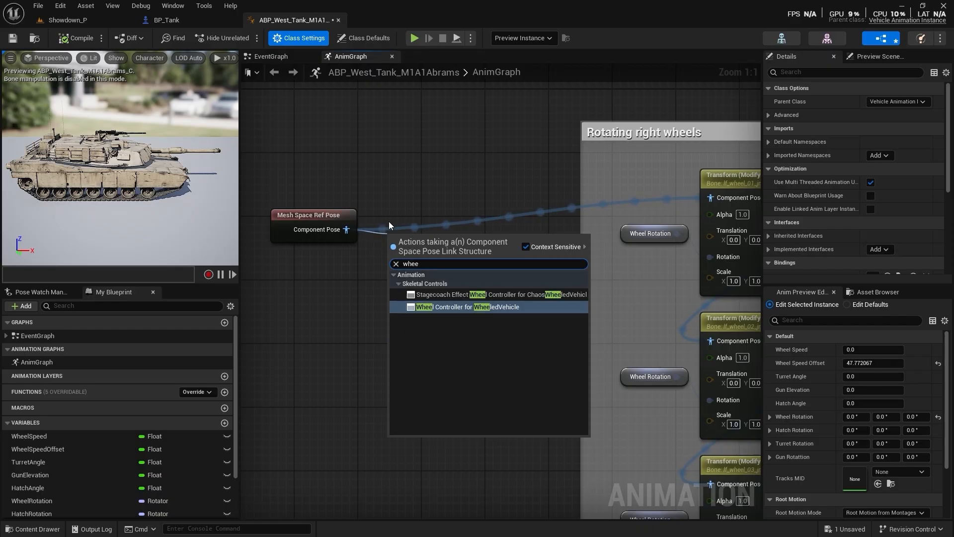
click(458, 307)
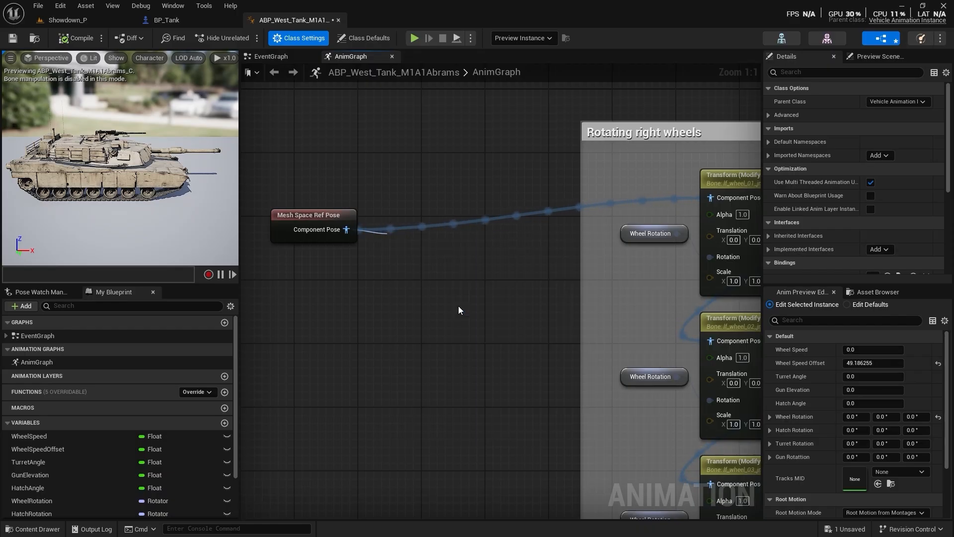
drag(445, 275, 509, 244)
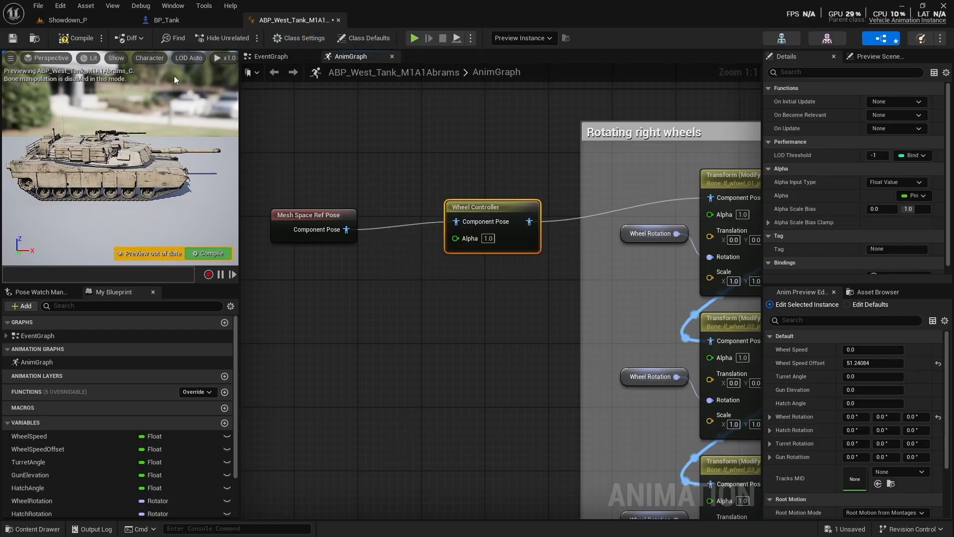
- Compile and save the tank's animation blueprint
click(79, 38)
key(ctrl+s)
scroll(469, 292, down, 5)
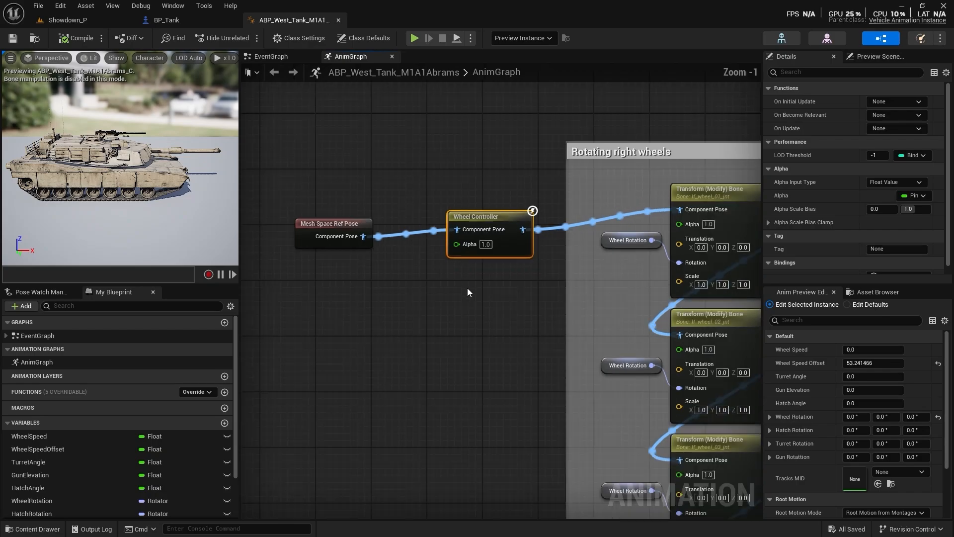
- Return to Showdown_P and test-drive the tank forward with the wheel controller in place, ending the play session
click(79, 20)
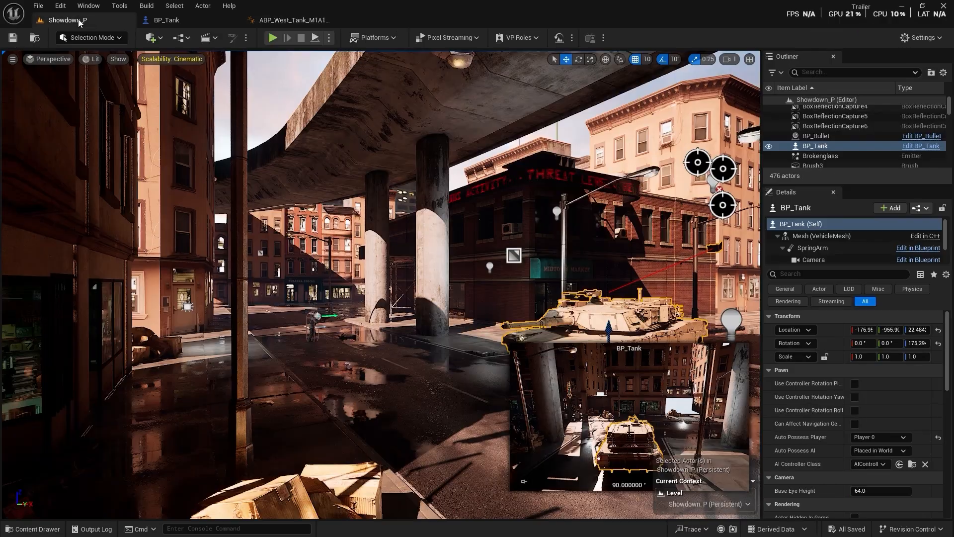
key(alt+p)
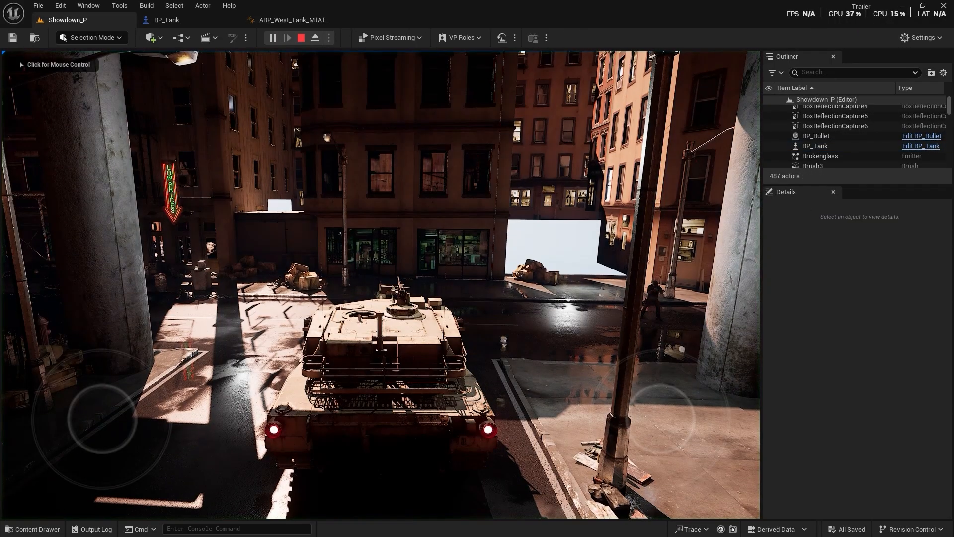
key(w)
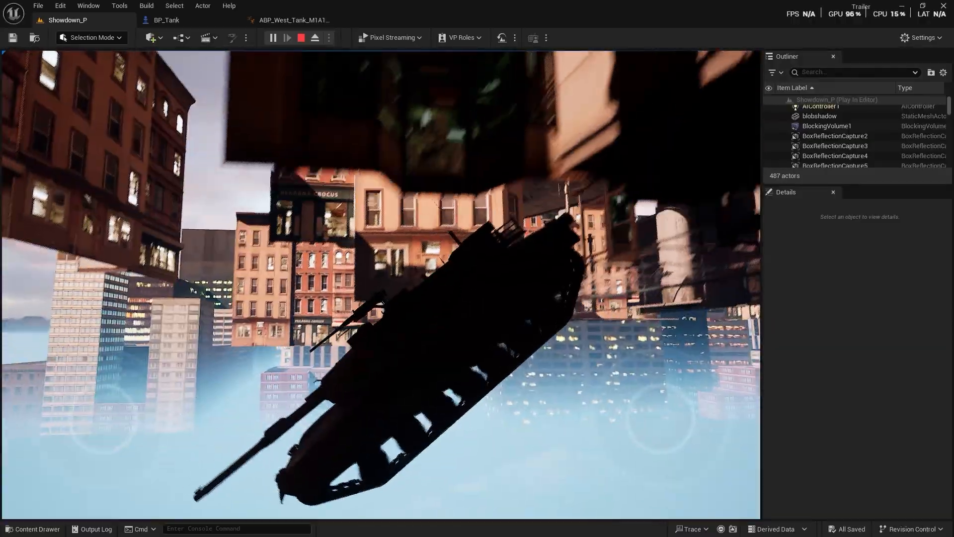
key(Escape)
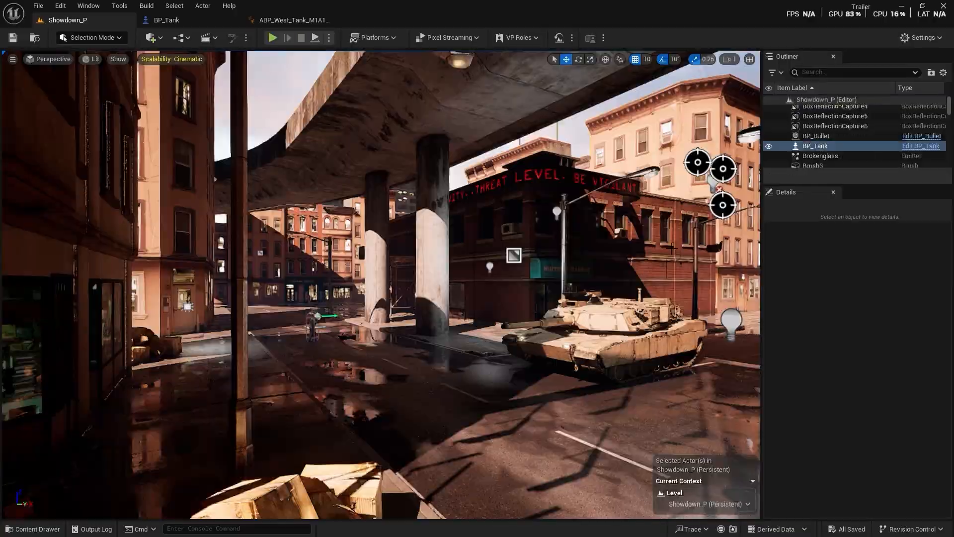
- Run another play session in the level, driving the tank along the street to inspect its wheels from the side, and stop it
key(w)
key(w)
mouse_move(381, 285)
right_down()
mouse_move(382, 199)
mouse_move(407, 219)
mouse_move(382, 348)
mouse_move(373, 266)
mouse_move(398, 206)
mouse_move(372, 294)
mouse_move(376, 323)
mouse_move(393, 293)
right_up()
key(w)
key(w)
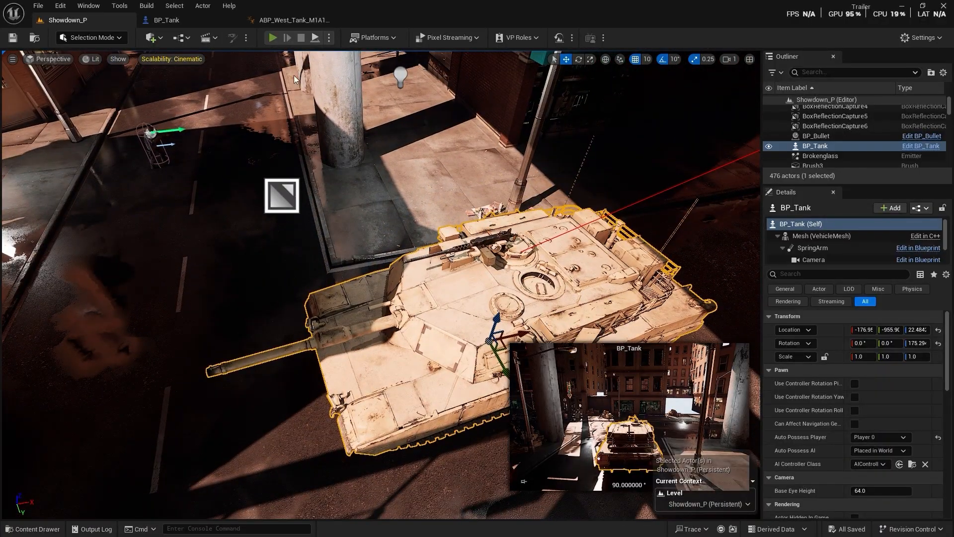
key(alt+p)
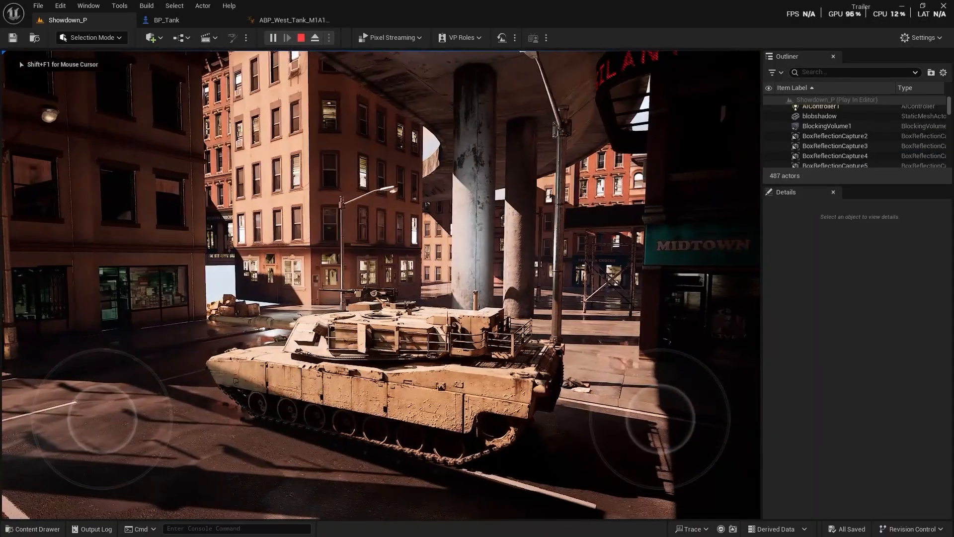
key(w)
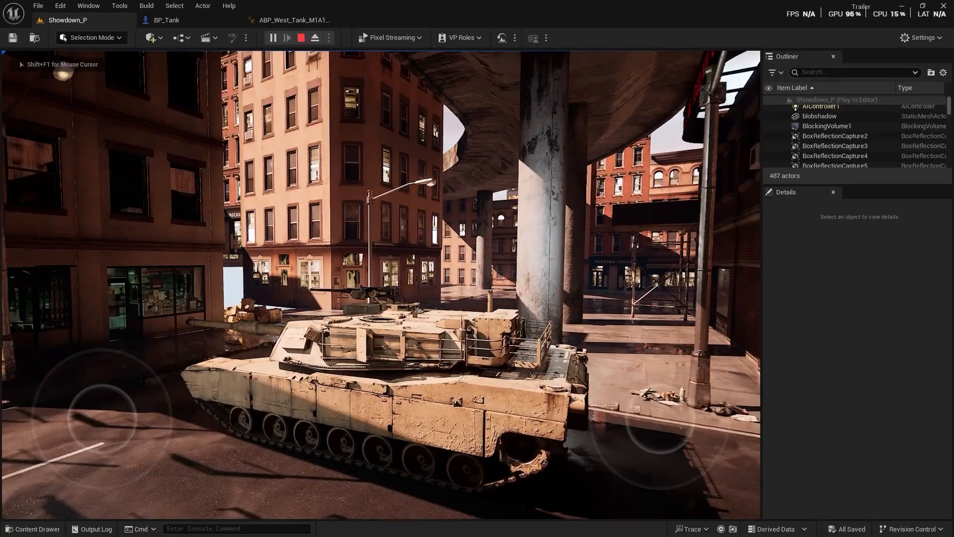
key(w)
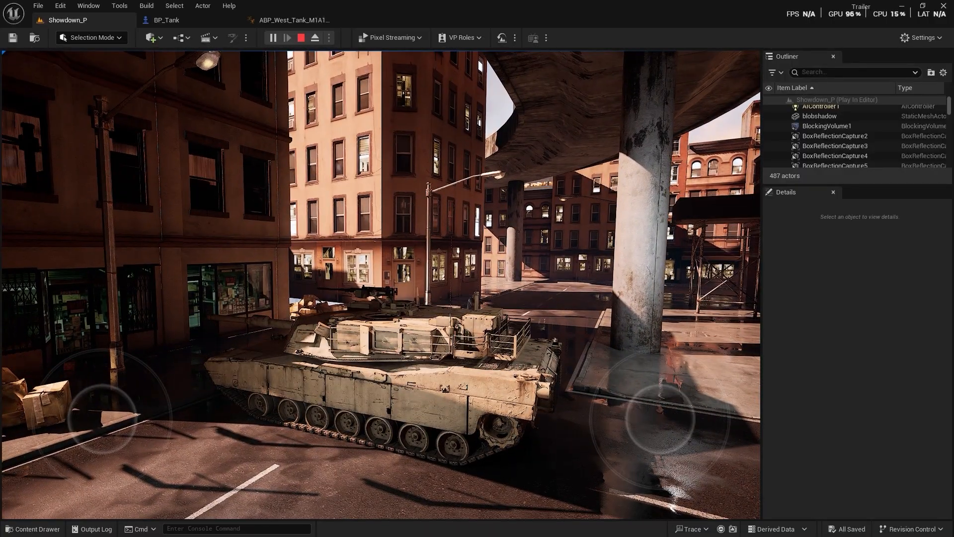
key(Escape)
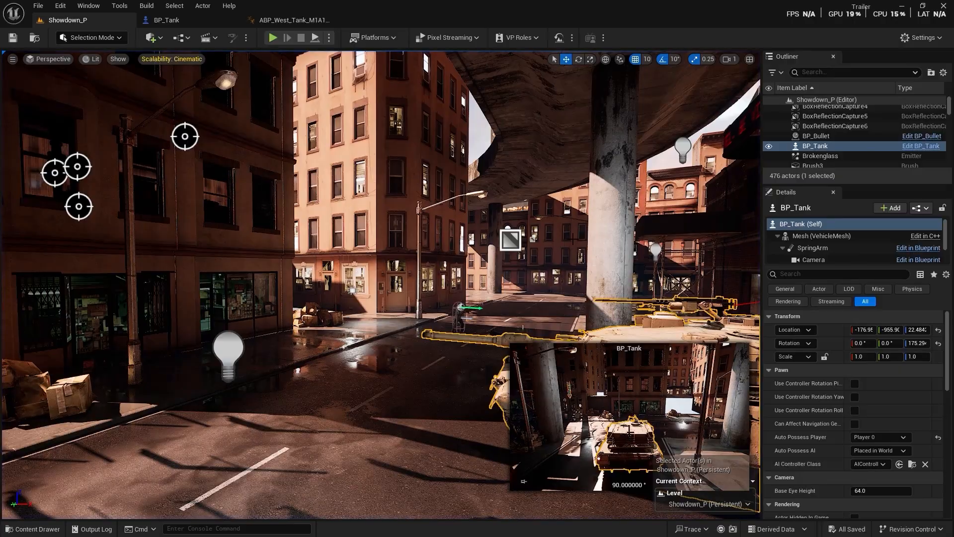
- Move BP_Tank back along the street in Showdown_P to an X location of about 963
key(f)
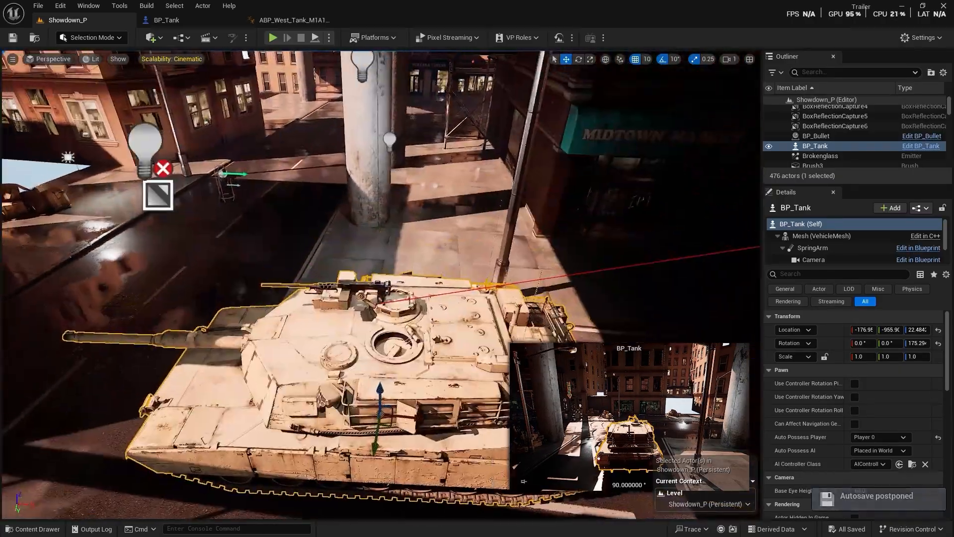
right_drag(380, 285, 349, 309)
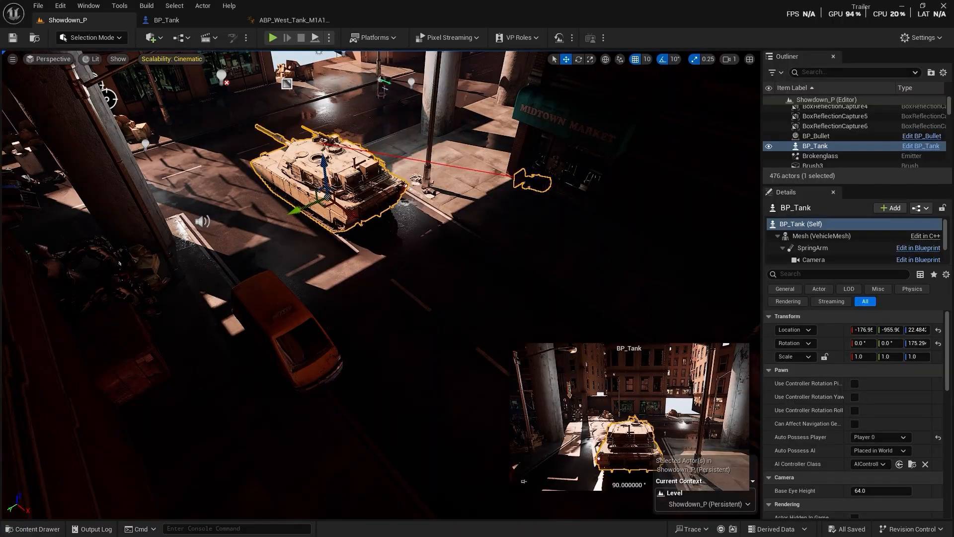
drag(350, 215, 488, 364)
right_drag(487, 365, 591, 370)
drag(305, 269, 348, 280)
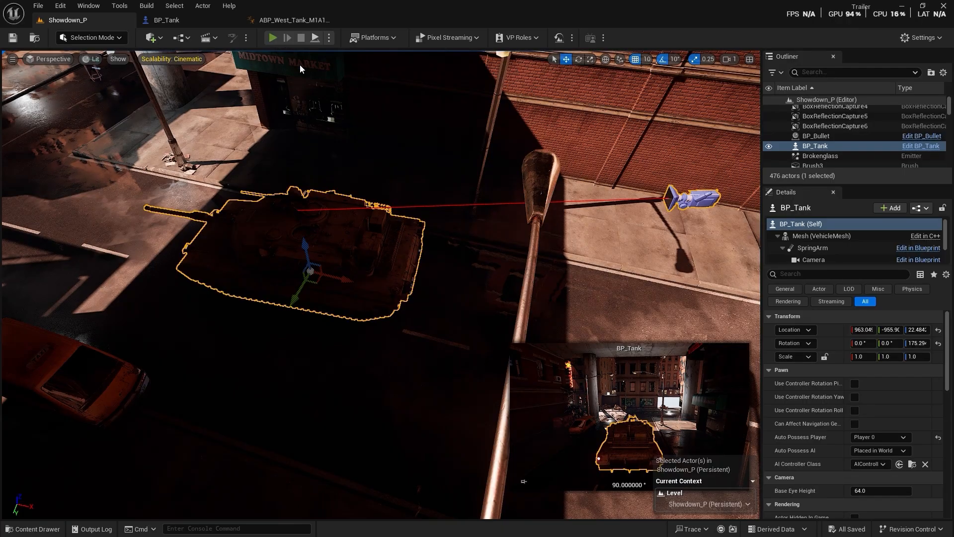
- Play the level, drive the tank forward out of the underpass, view it from the side, and end the session
click(349, 198)
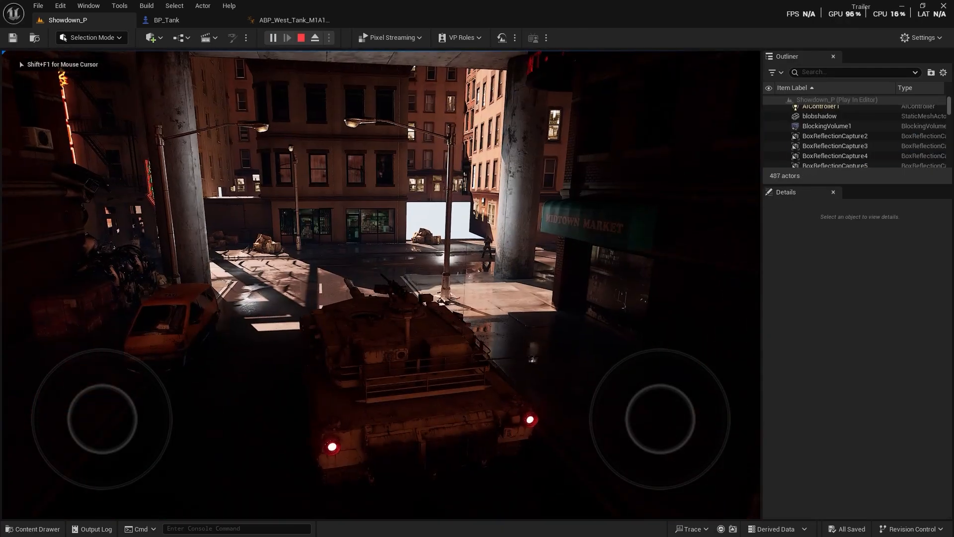
key(w)
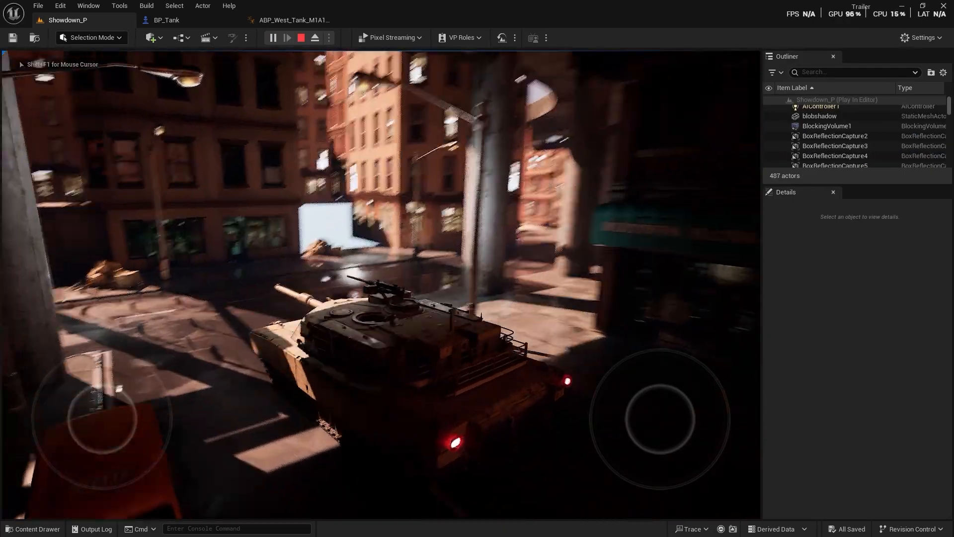
key(w)
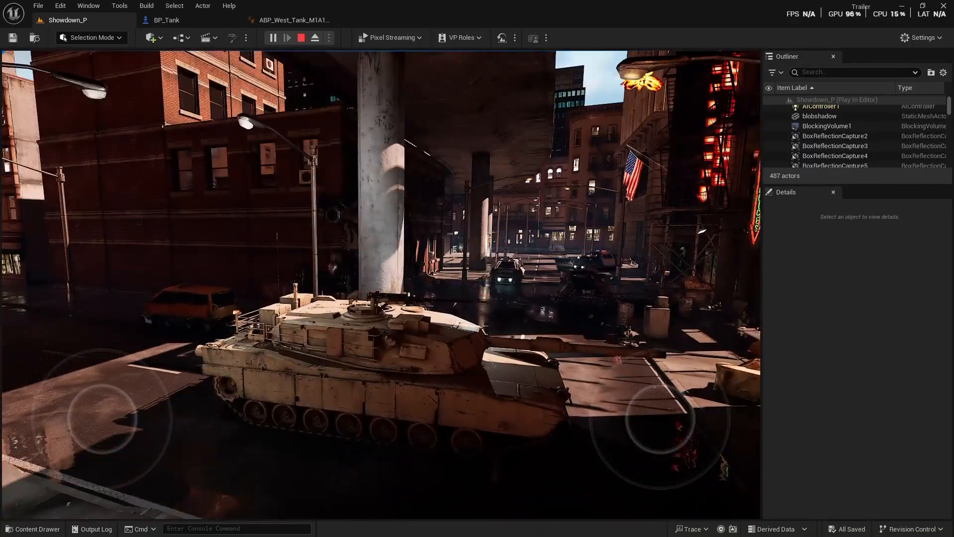
key(Escape)
- Run another play session, driving the tank into the sunlit street and ejecting from it to inspect the road wheels, and stop playing
right_drag(381, 285, 25, 309)
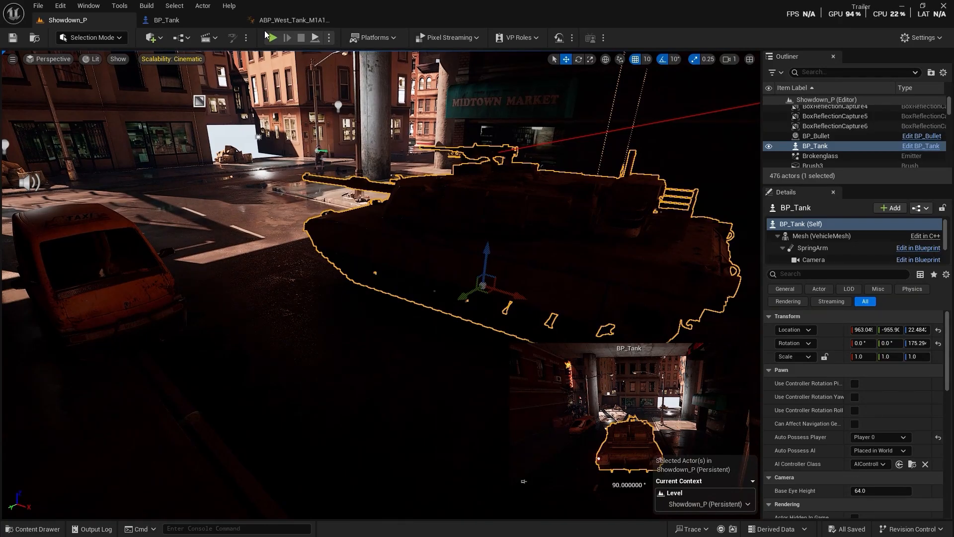
key(alt+p)
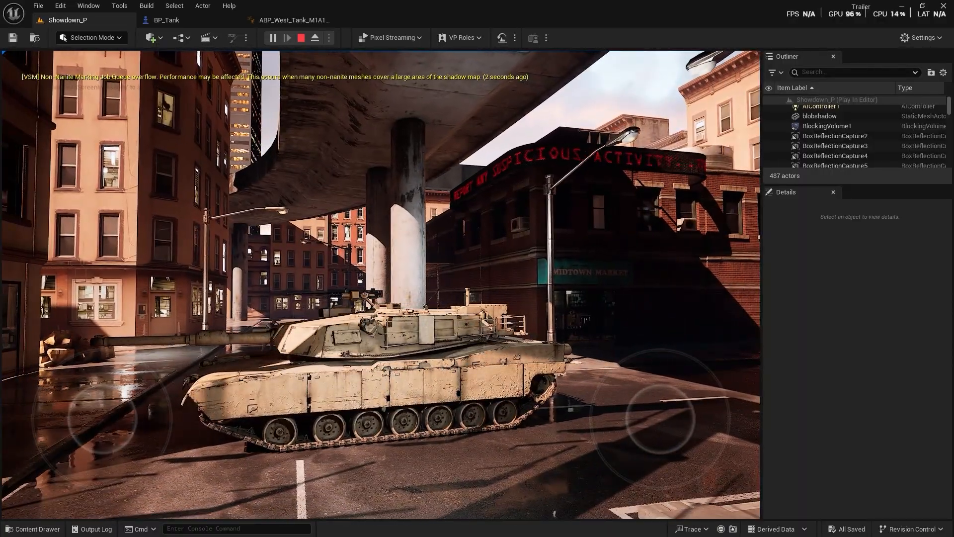
key(F8)
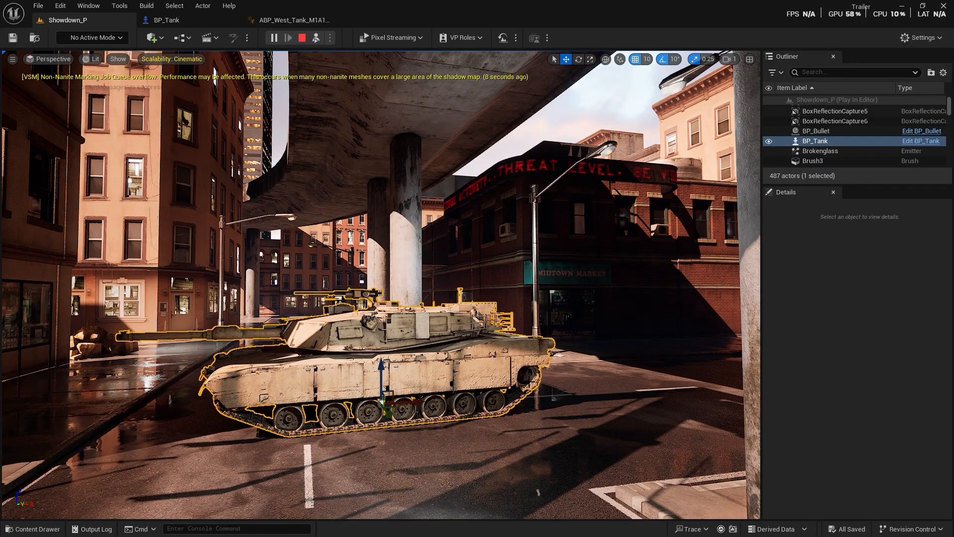
key(Escape)
- In the tank animation blueprint's AnimGraph, move the output pose and its space conversion node farther from the closing hatches group
click(280, 23)
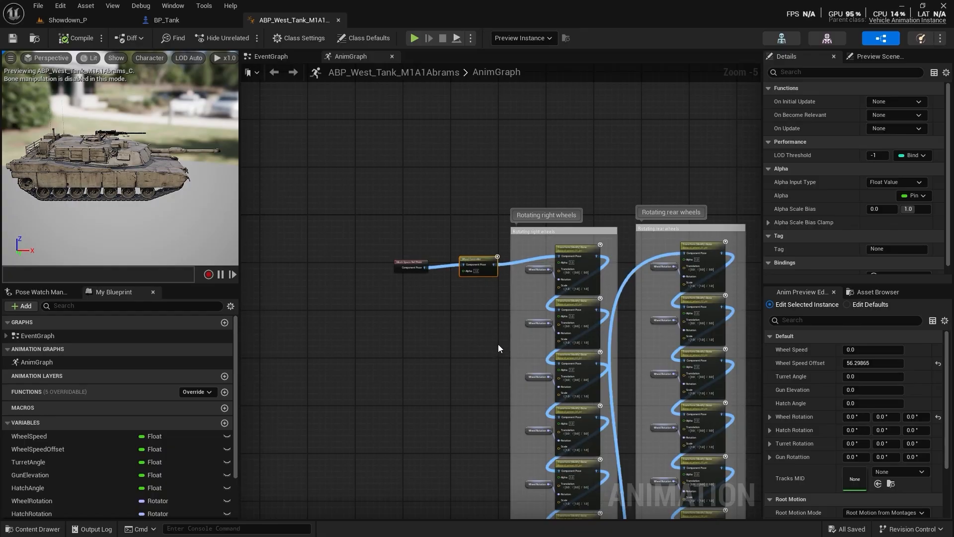
right_drag(549, 360, 259, 243)
right_drag(650, 308, 266, 338)
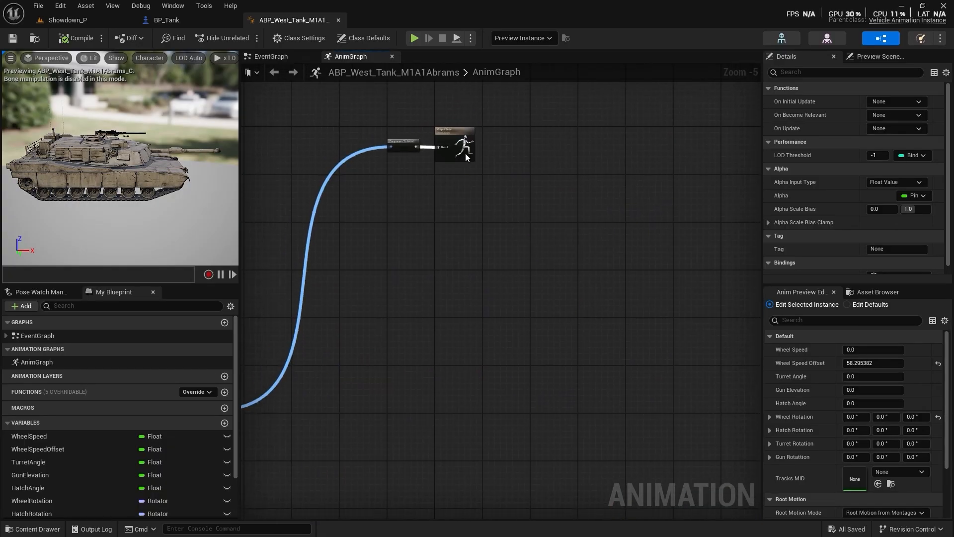
drag(489, 170, 534, 146)
right_drag(386, 219, 509, 172)
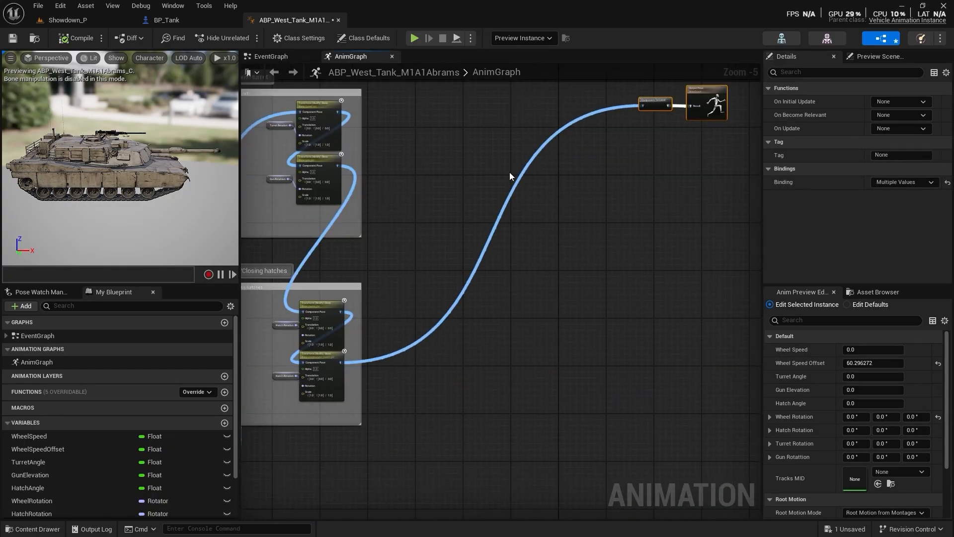
- Add a Copy Bone node in the free space between the closing hatches group and the output pose
scroll(483, 175, up, 4)
scroll(484, 173, down, 3)
right_click(460, 188)
text(copy)
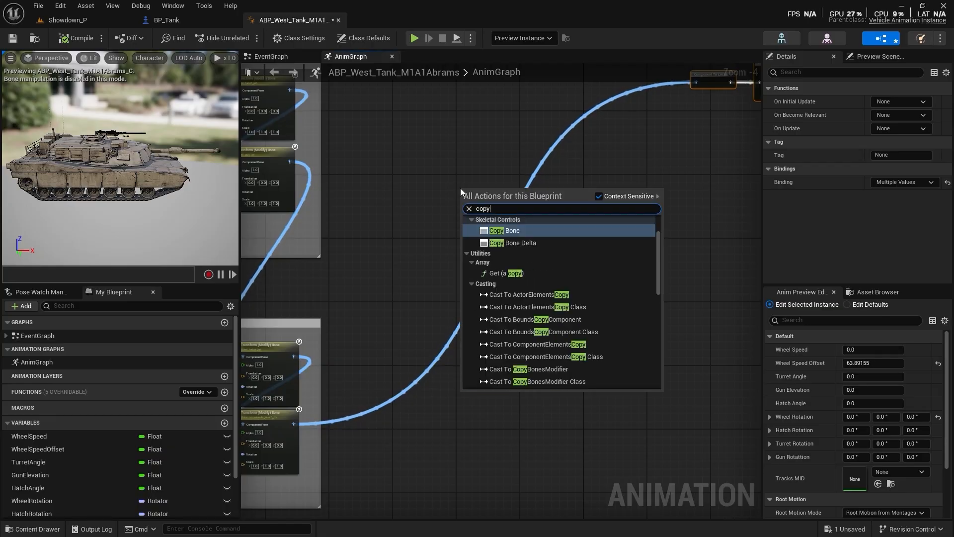
key(Escape)
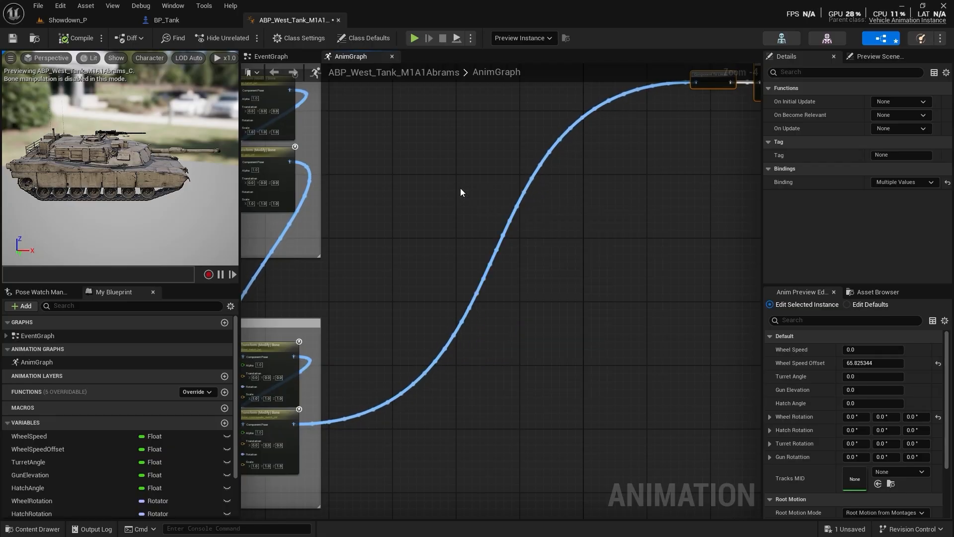
scroll(495, 231, up, 4)
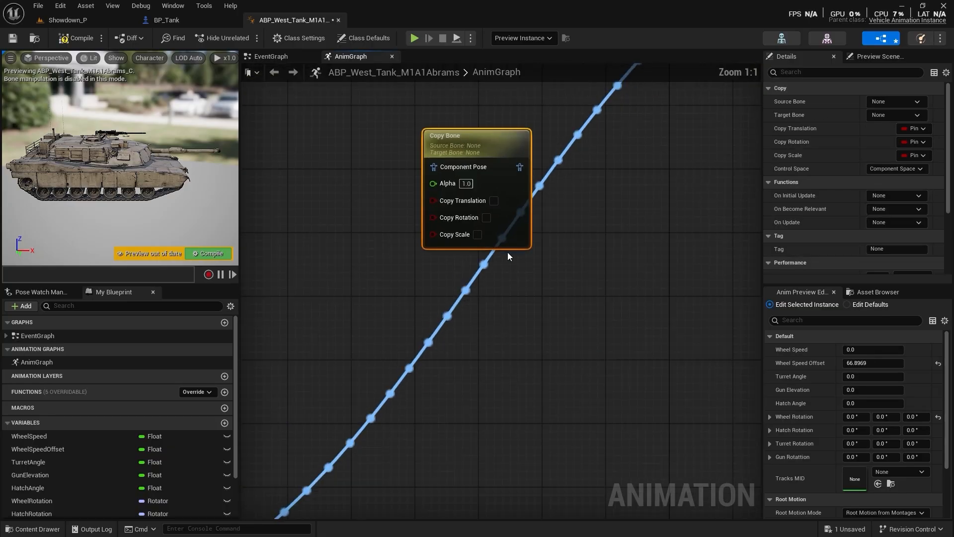
- Enable Copy Rotation on the Copy Bone node and set its Source Bone to rt_wheel_02_jnt
click(486, 217)
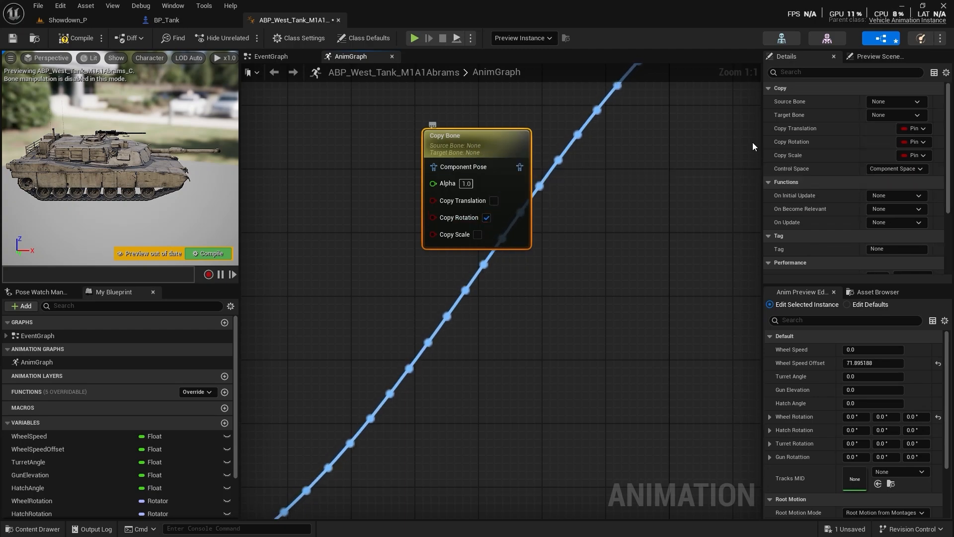
click(890, 103)
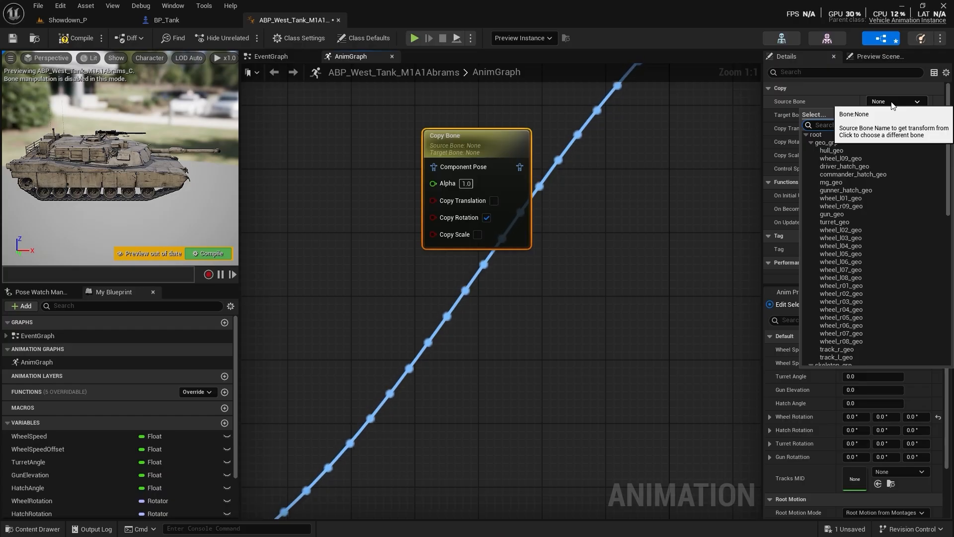
text(whee)
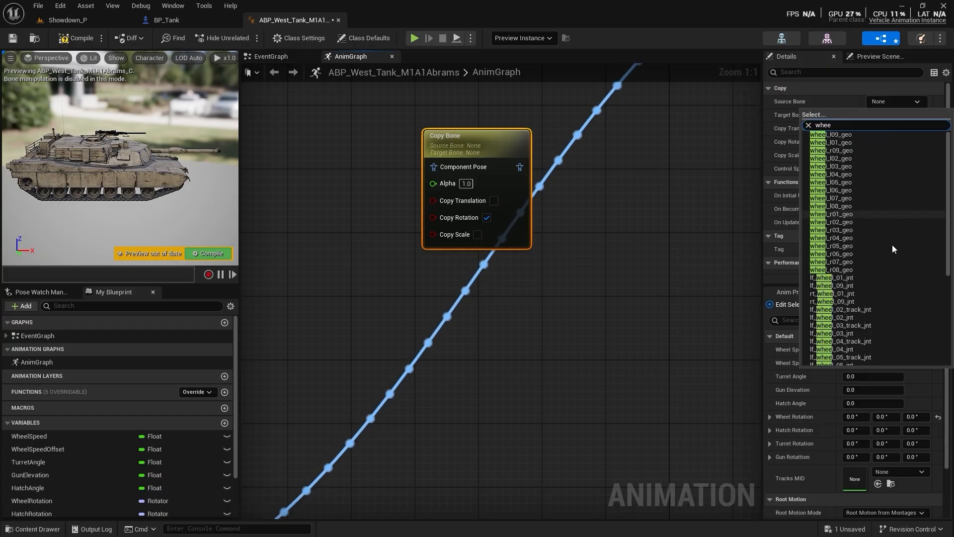
scroll(887, 264, down, 5)
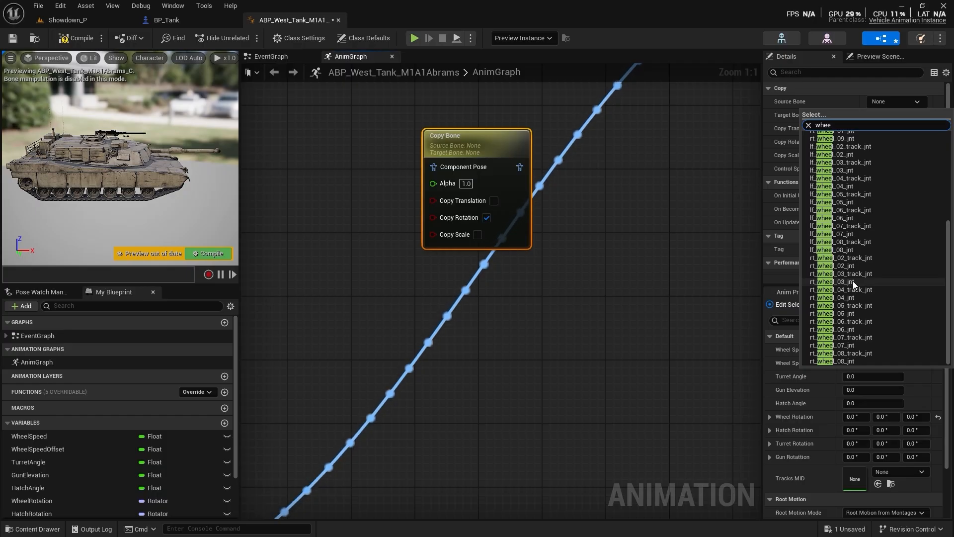
click(863, 265)
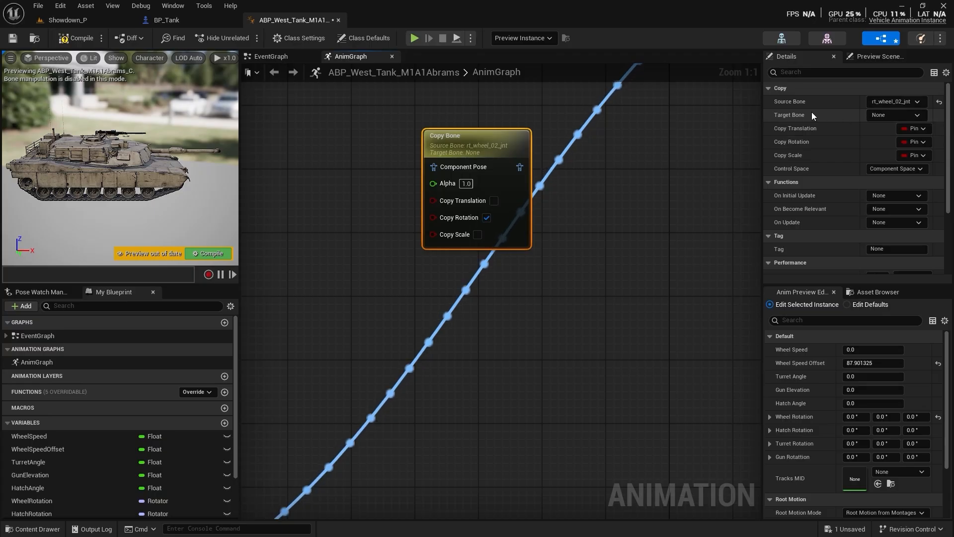
- Open the M1A1 Abrams tank's skeleton asset and filter its bone tree by "wheel"
click(890, 114)
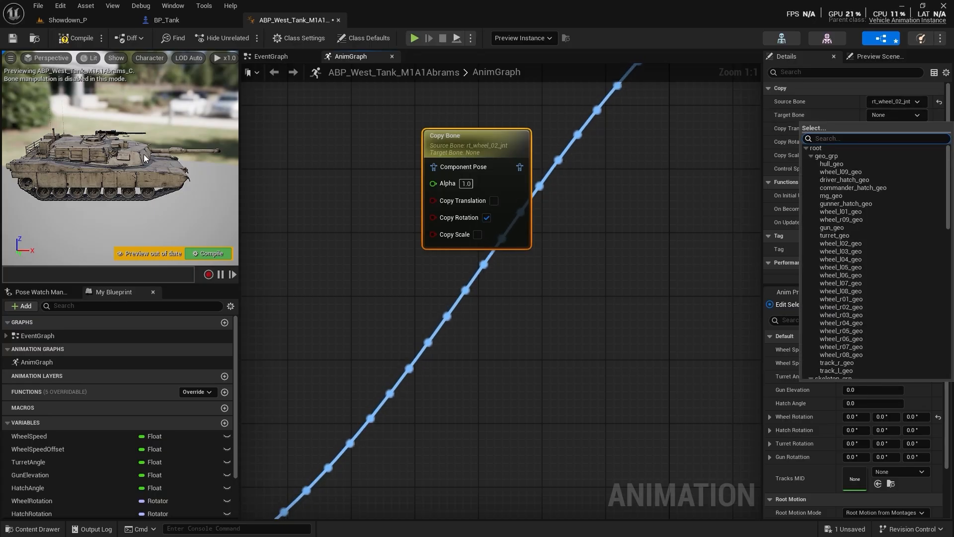
click(34, 38)
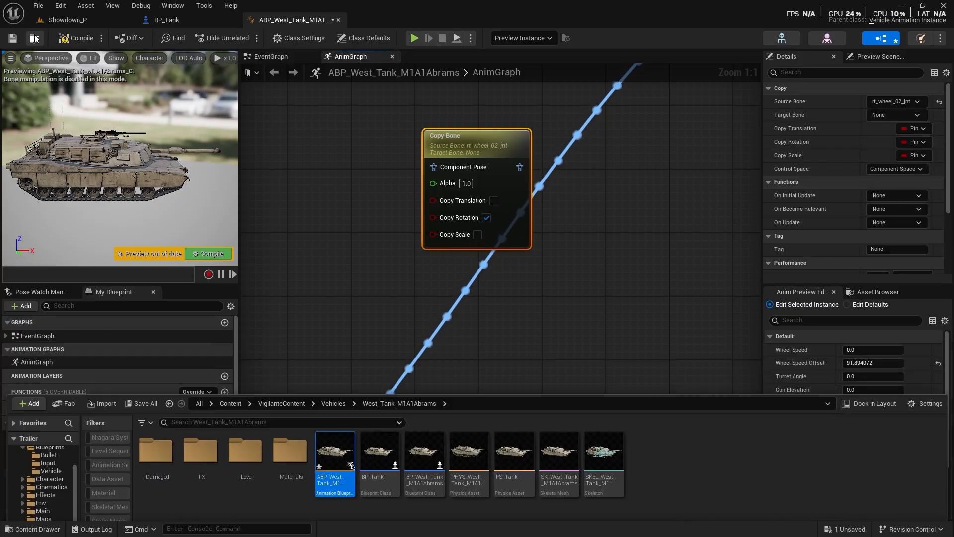
click(779, 39)
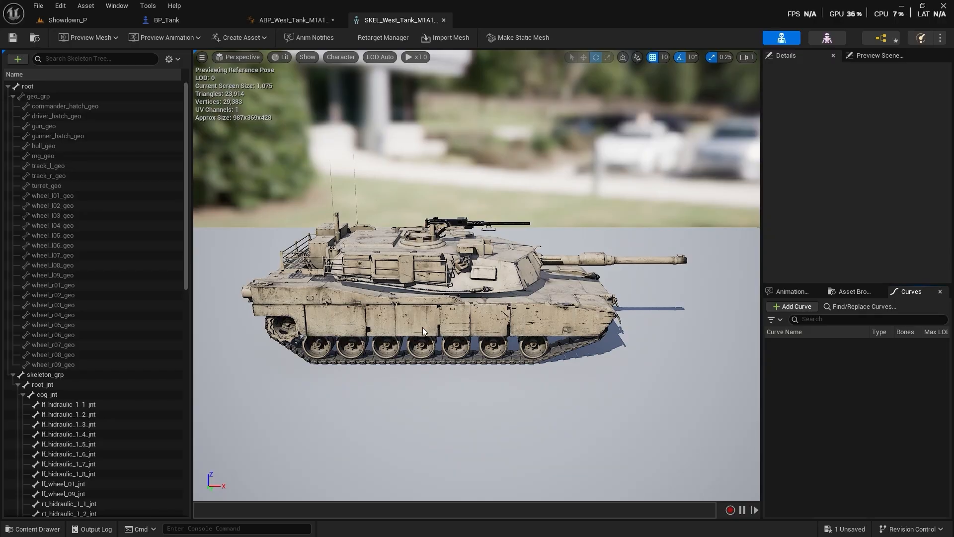
scroll(422, 327, up, 4)
middle_drag(303, 351, 390, 243)
scroll(73, 390, down, 4)
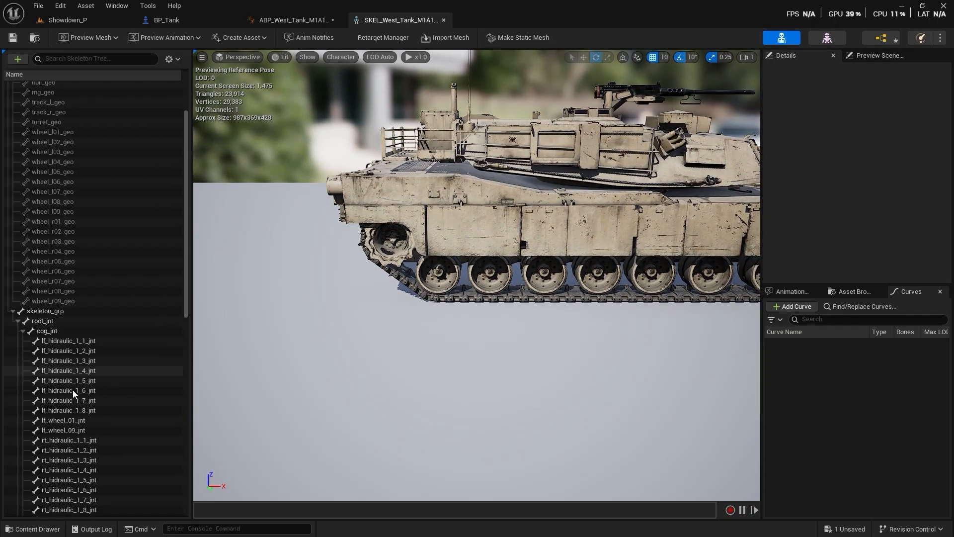
click(79, 58)
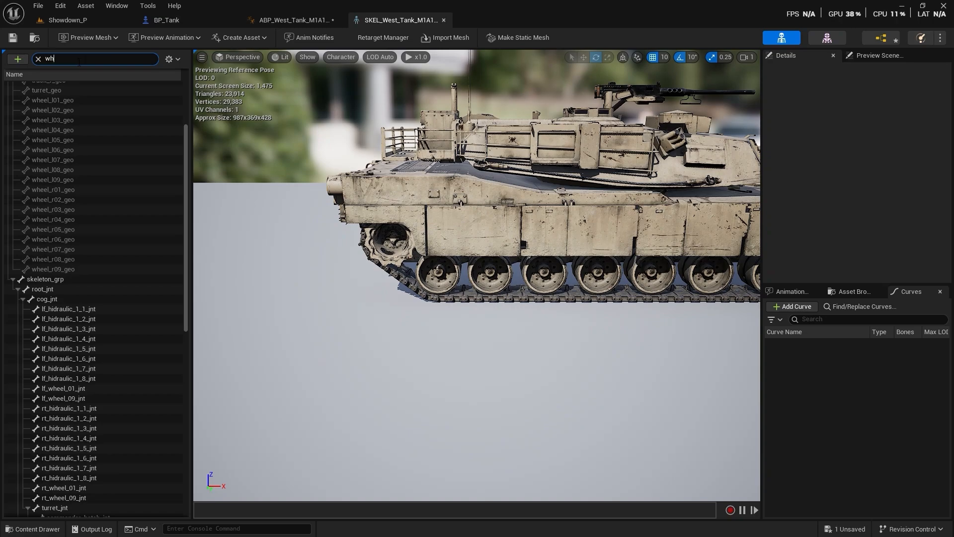
text(wheel)
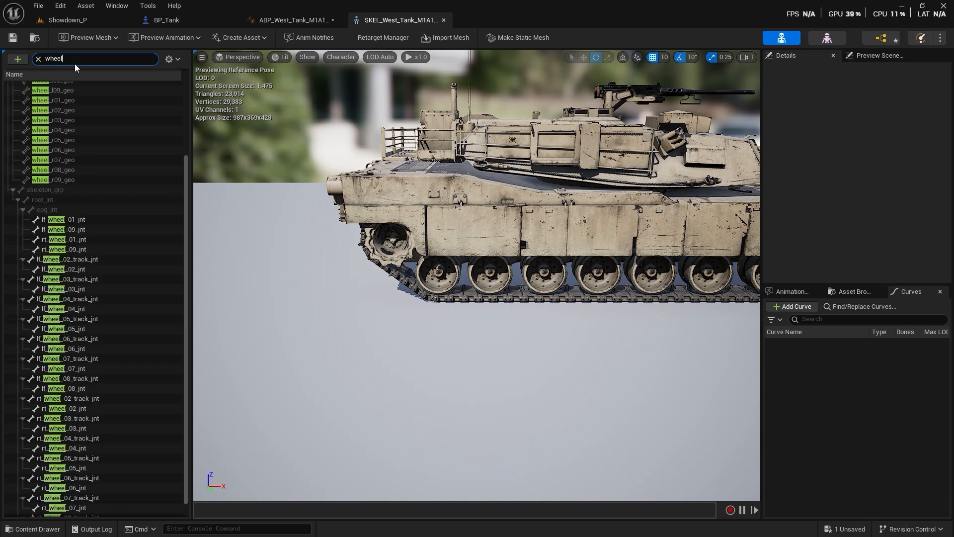
- Locate the lf_wheel_01_jnt and lf_wheel_09_jnt bones on the tank mesh, and return to the animation blueprint
middle_drag(684, 288, 638, 352)
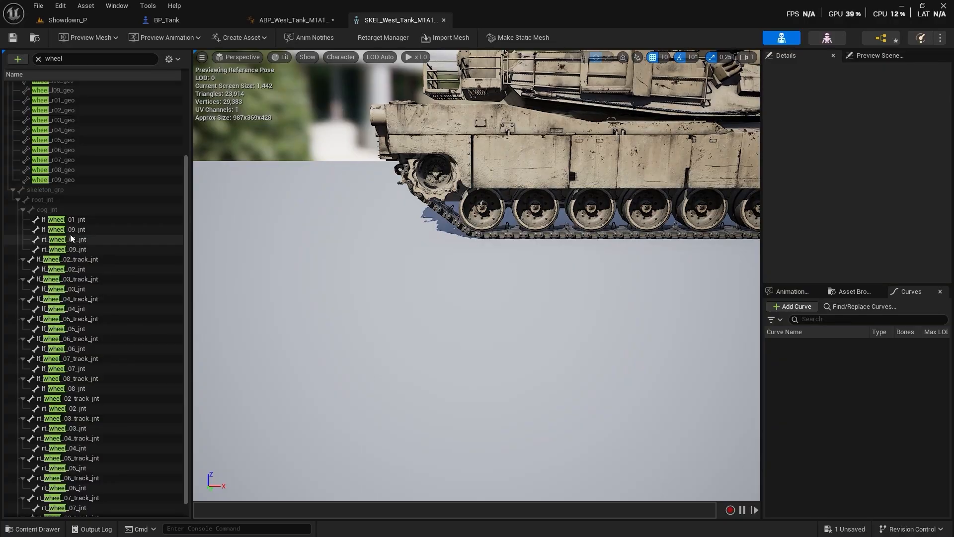
click(74, 220)
middle_drag(214, 254, 490, 251)
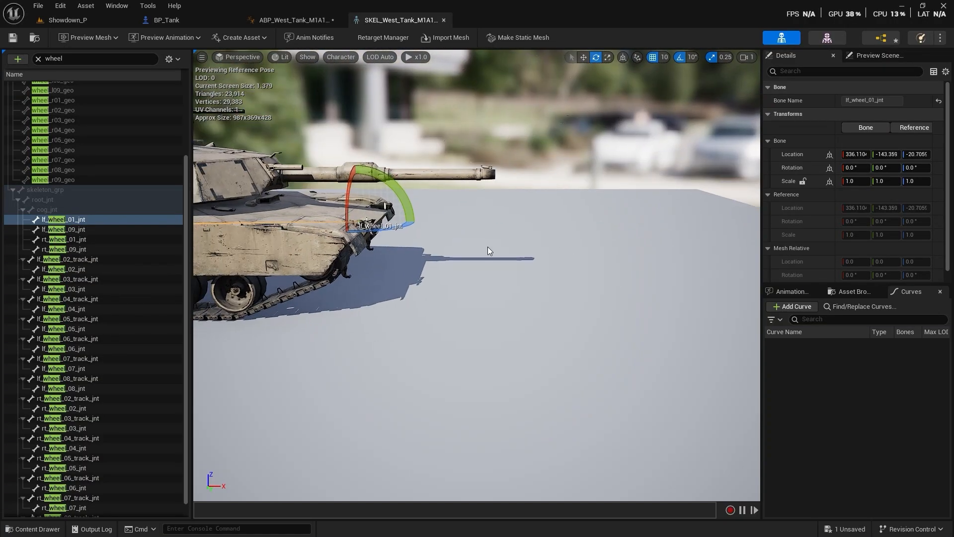
click(94, 230)
middle_drag(641, 249, 201, 242)
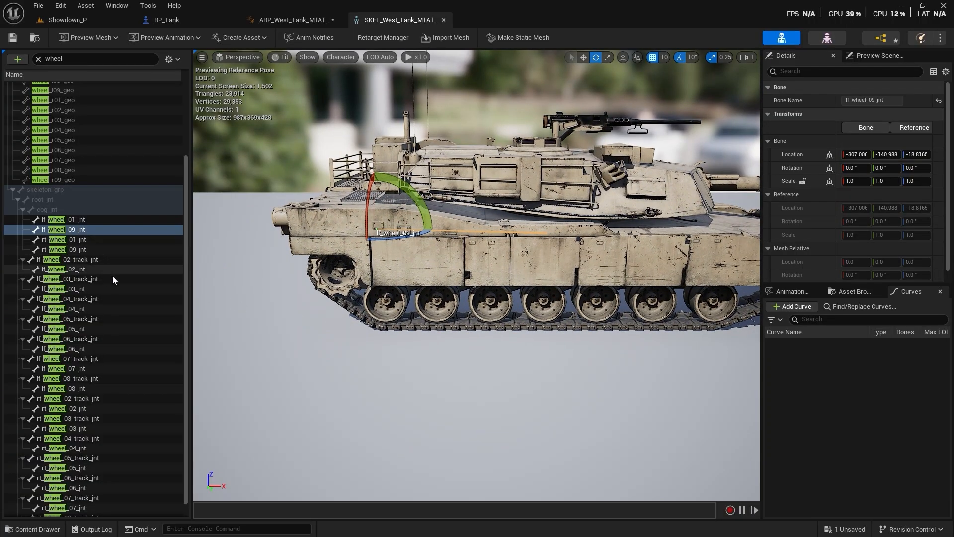
click(308, 21)
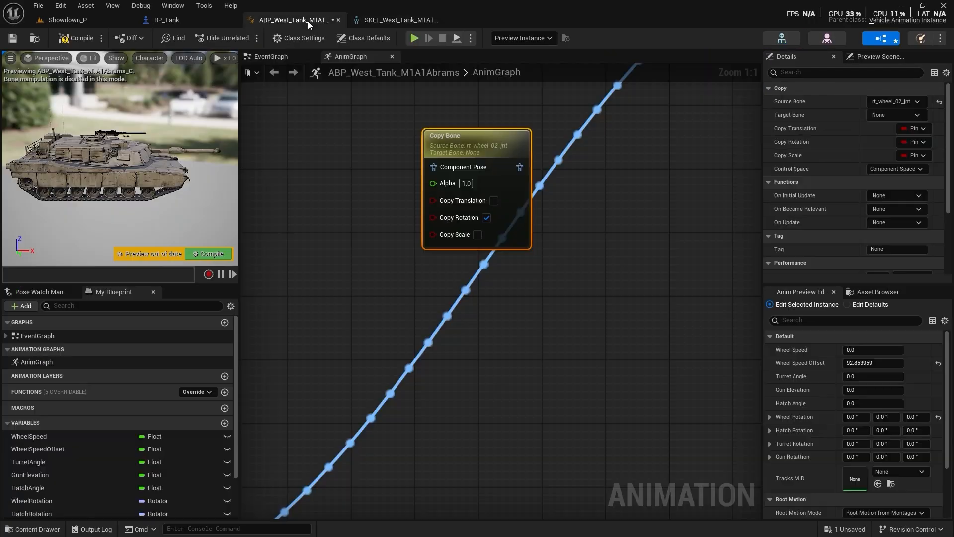
- Set the Copy Bone node's target bone to lf_wheel_01_jnt
click(893, 114)
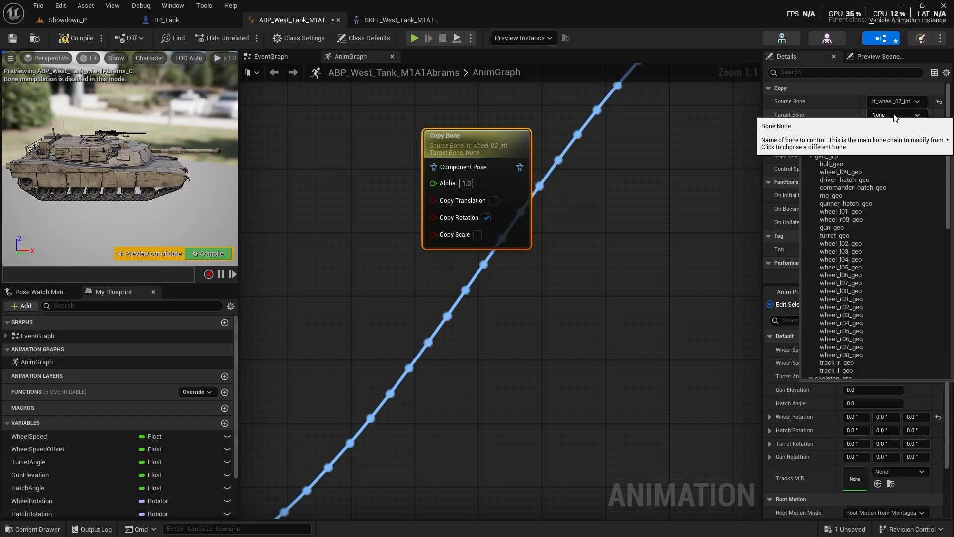
text(whee)
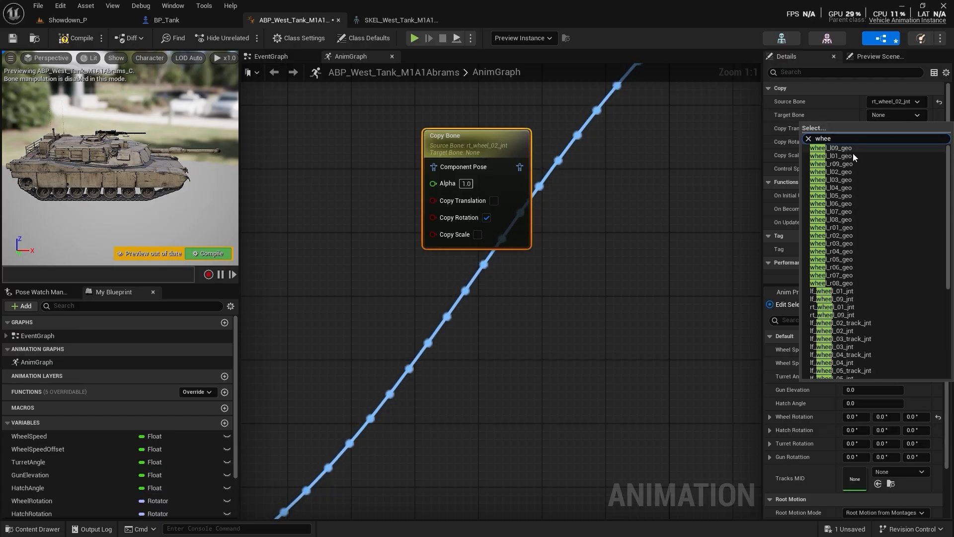
scroll(869, 253, down, 1)
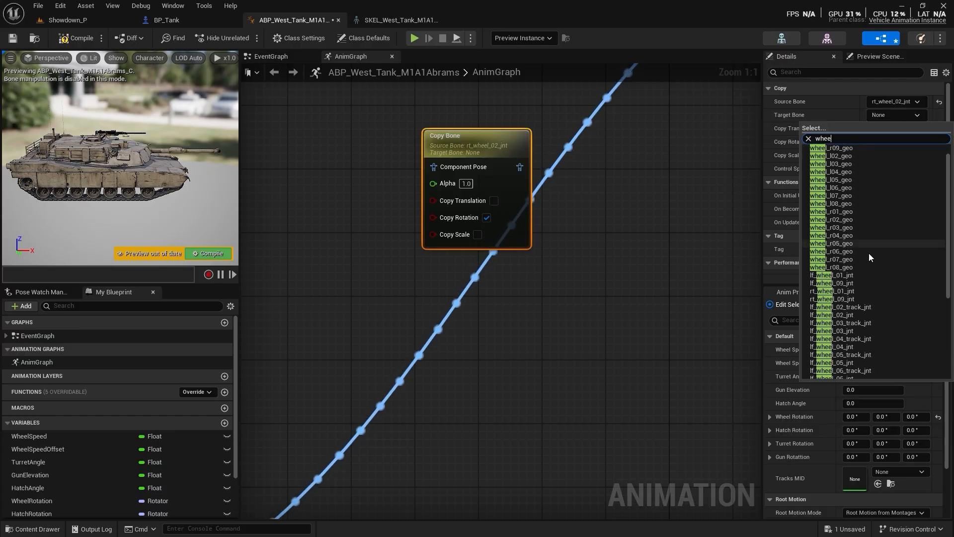
click(842, 276)
- Duplicate the Copy Bone node, place the copy beside the original and set its target bone to lf_wheel_09_jnt
right_drag(503, 161, 445, 214)
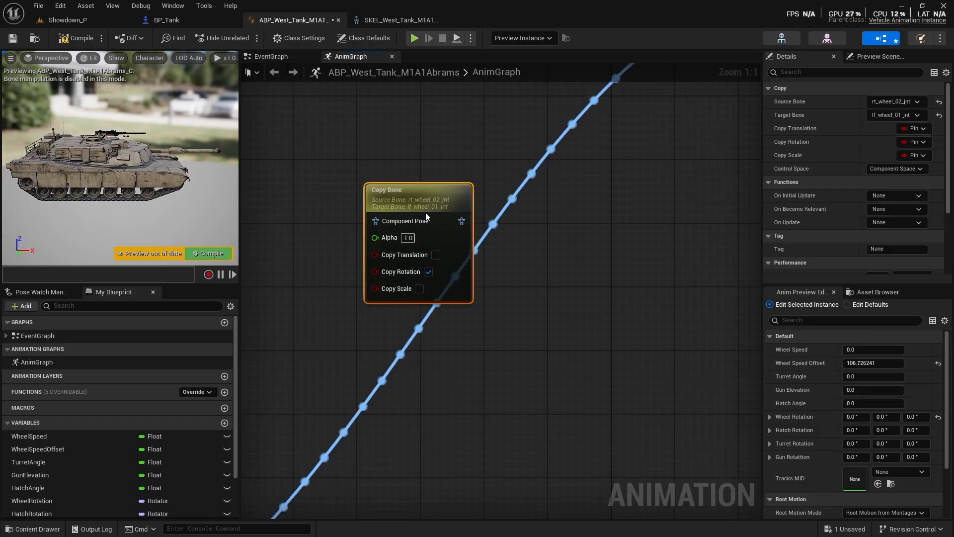
key(ctrl+d)
drag(475, 194, 559, 188)
click(905, 117)
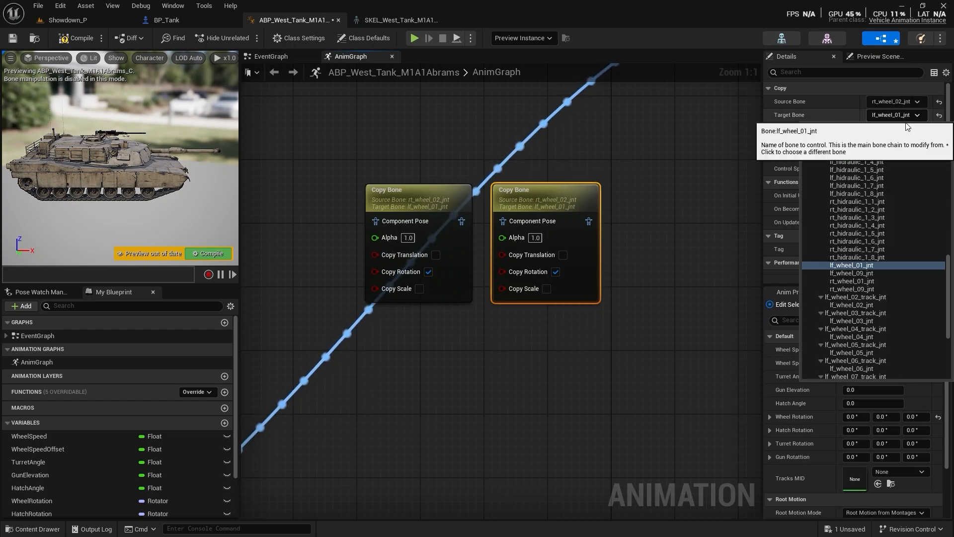
click(882, 275)
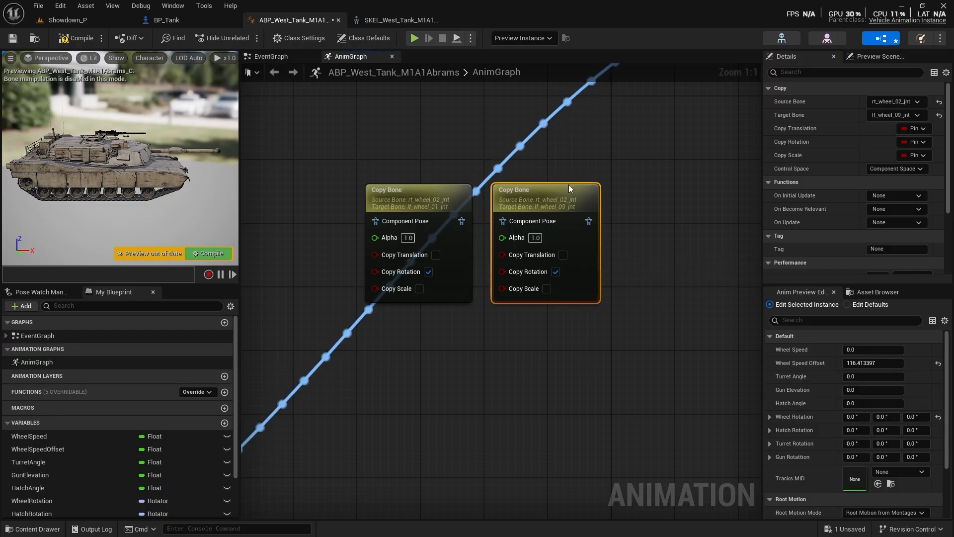
- Duplicate the lf_wheel_09_jnt Copy Bone node and set the copy's target bone to rt_wheel_01_jnt
key(ctrl+d)
right_drag(663, 173, 457, 192)
drag(460, 250, 507, 218)
click(894, 116)
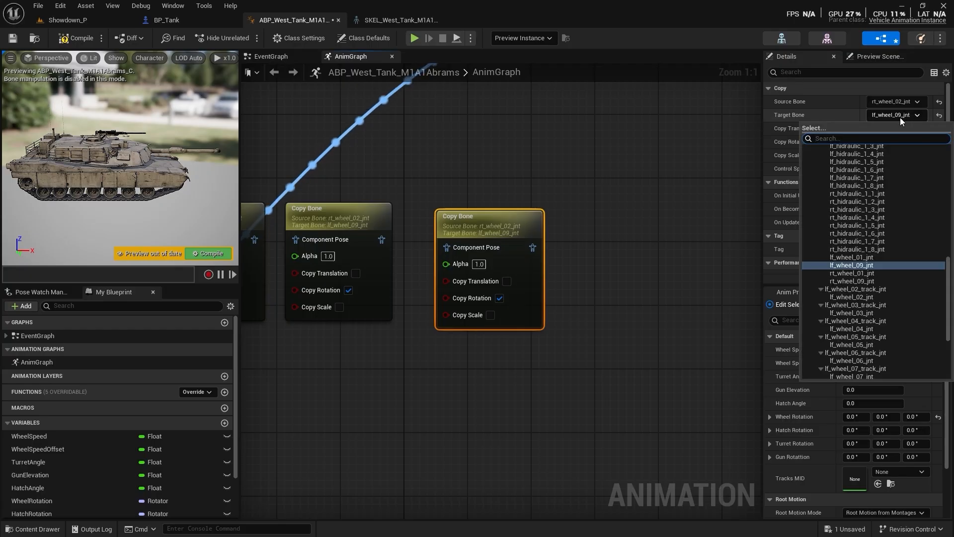
click(860, 273)
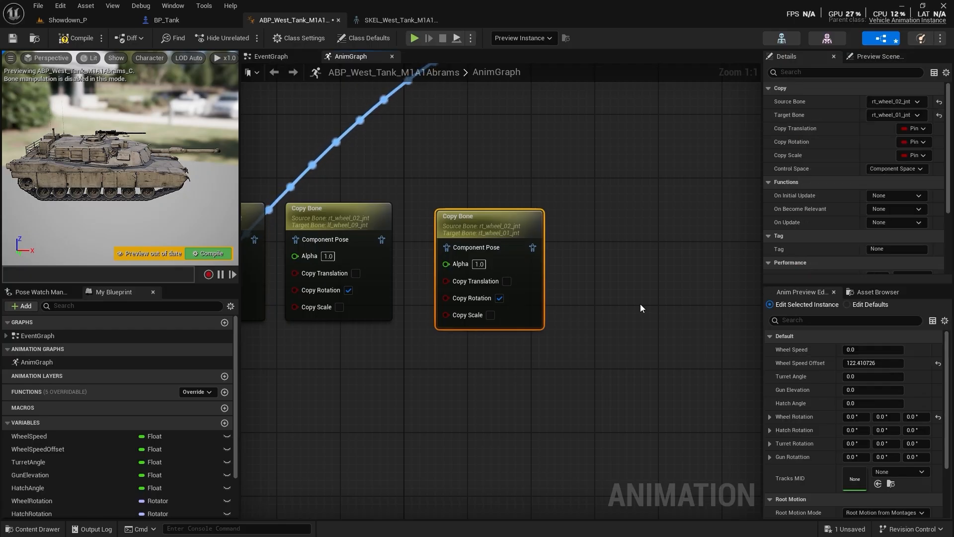
- Duplicate the rt_wheel_01_jnt Copy Bone node, place it alongside and set the copy's target bone to rt_wheel_09_jnt
right_drag(640, 304, 552, 322)
drag(397, 239, 395, 239)
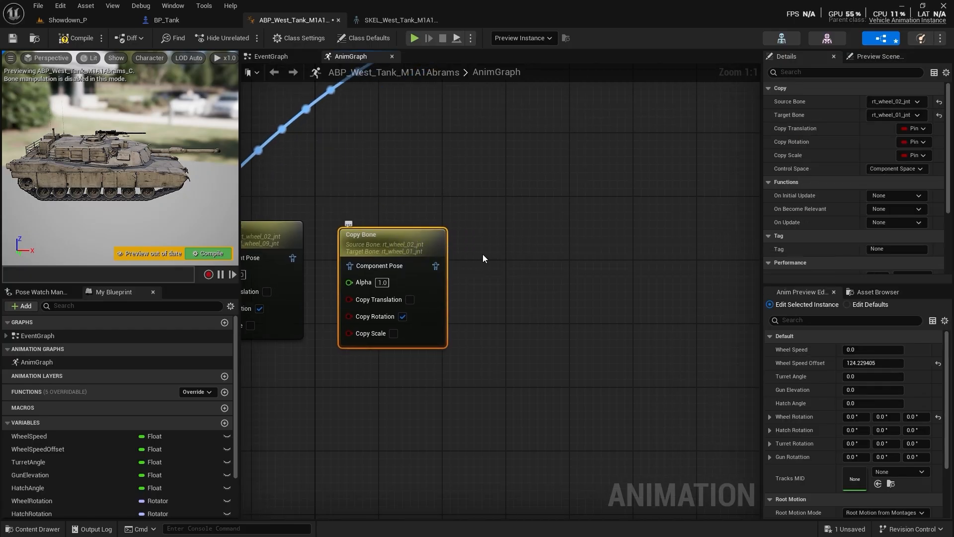
key(ctrl+d)
drag(485, 252, 499, 239)
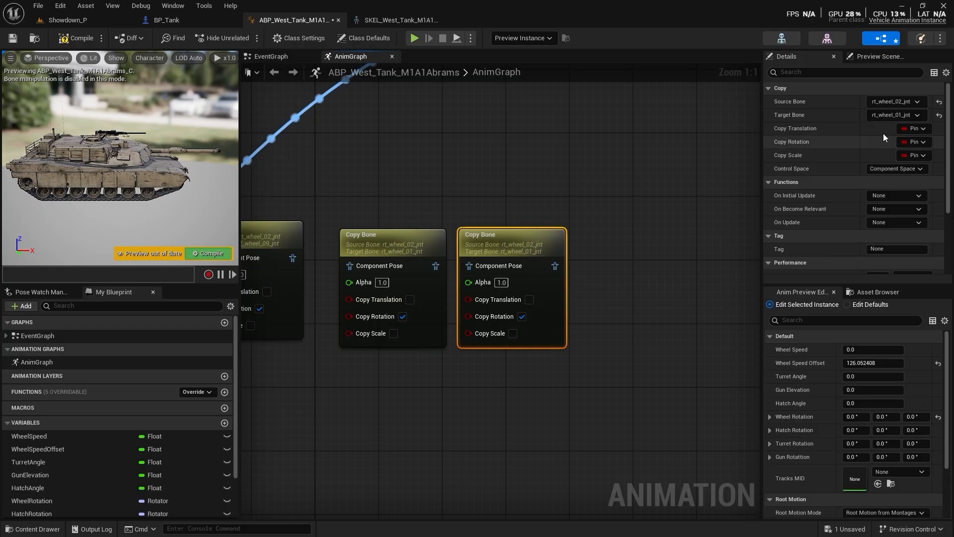
click(896, 115)
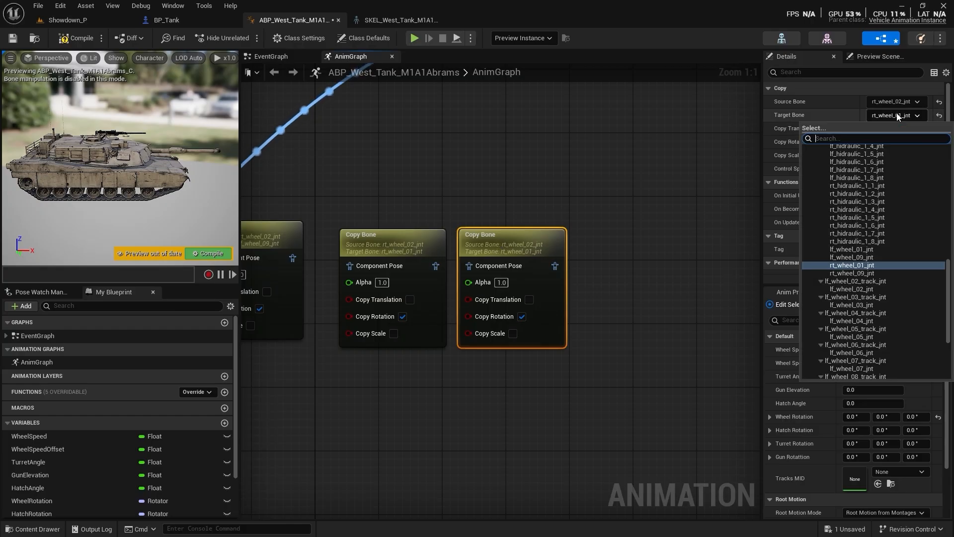
click(876, 276)
- Stack the four Copy Bone nodes in a vertical column beside the turret and hatch comment groups
scroll(559, 371, down, 4)
right_drag(714, 200, 720, 207)
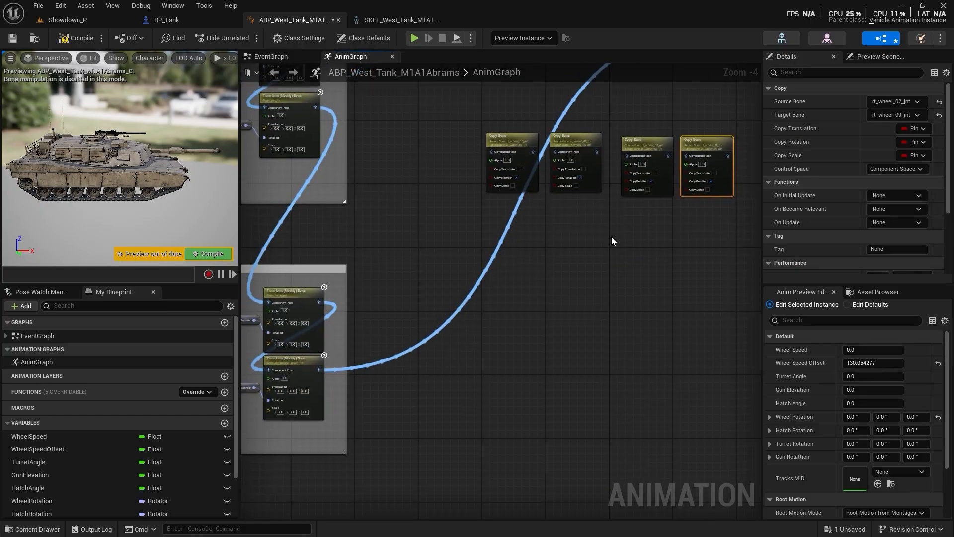
right_drag(611, 241, 654, 260)
right_drag(284, 195, 335, 295)
drag(602, 258, 600, 150)
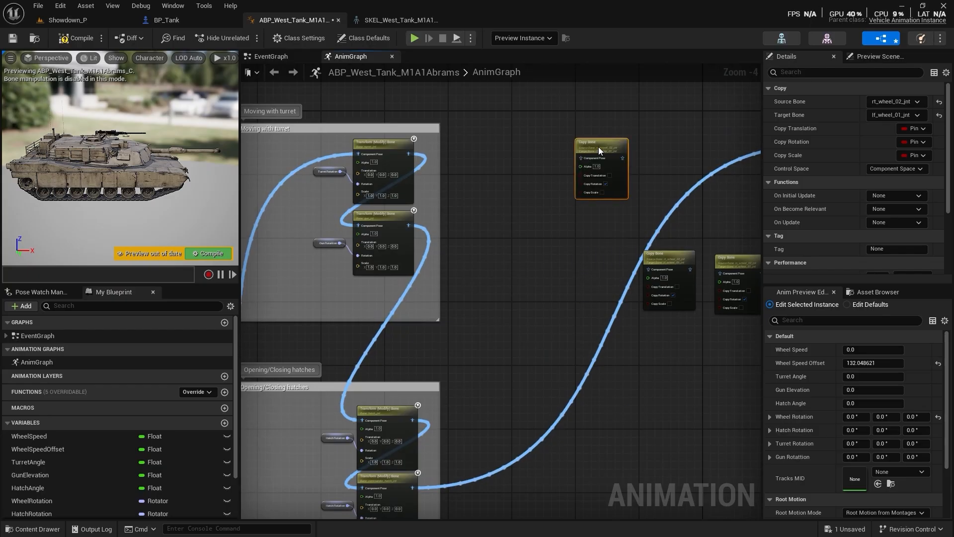
drag(666, 260, 603, 215)
drag(734, 261, 597, 274)
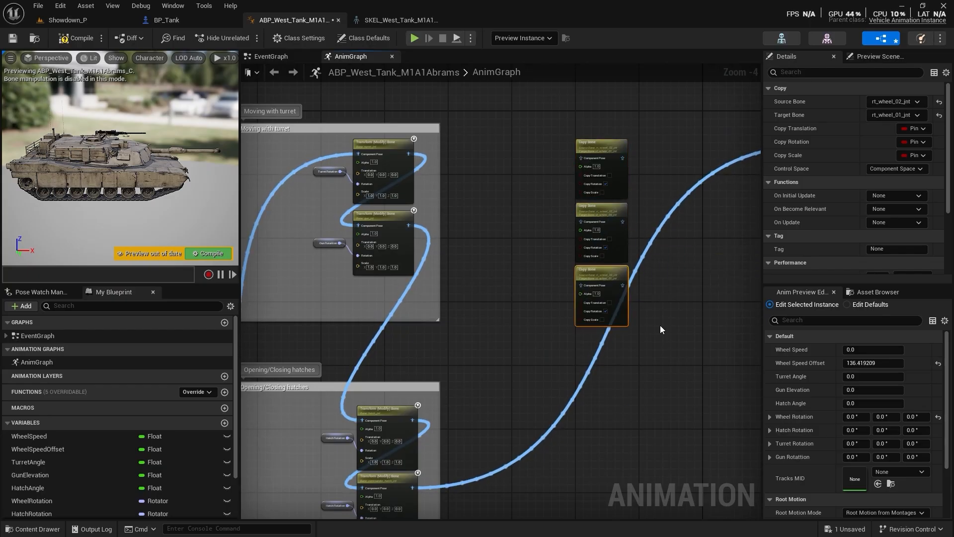
right_drag(660, 325, 535, 265)
drag(662, 200, 471, 282)
- Chain the last hatch Transform Bone through all four Copy Bone nodes into Component To Local, and save the animation blueprint
drag(284, 424, 450, 284)
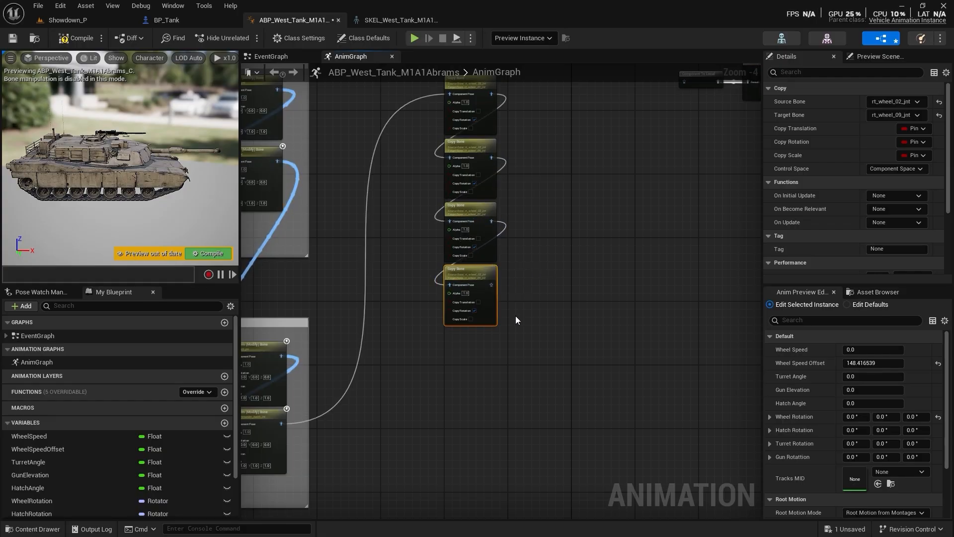
right_drag(511, 282, 434, 378)
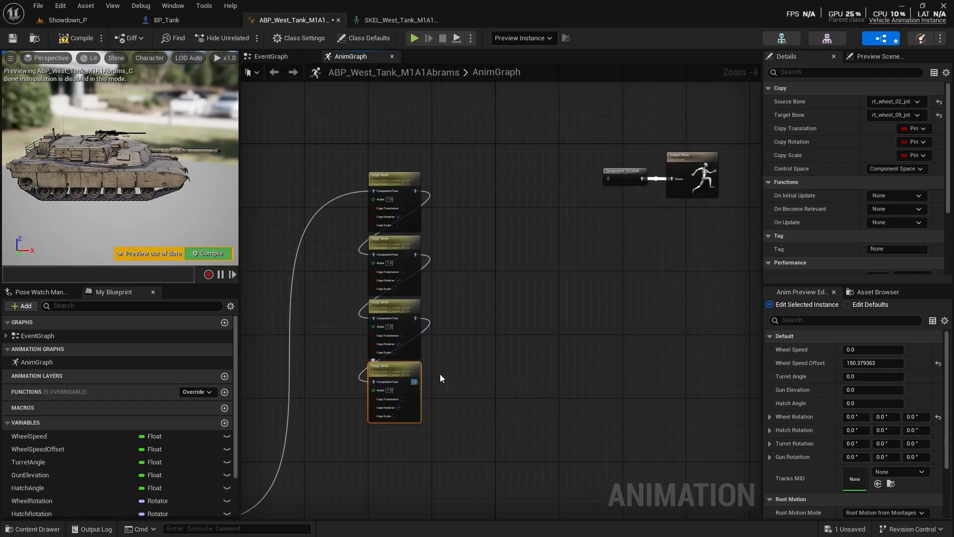
drag(415, 381, 607, 187)
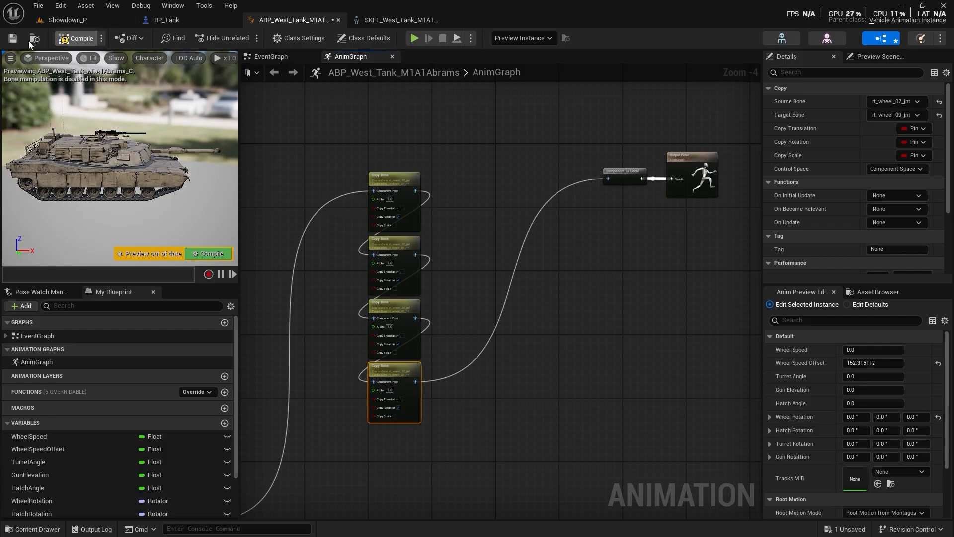
click(14, 40)
- Play the Showdown_P level, drive the tank forward to check its wheel rotation, and stop the simulation
click(129, 24)
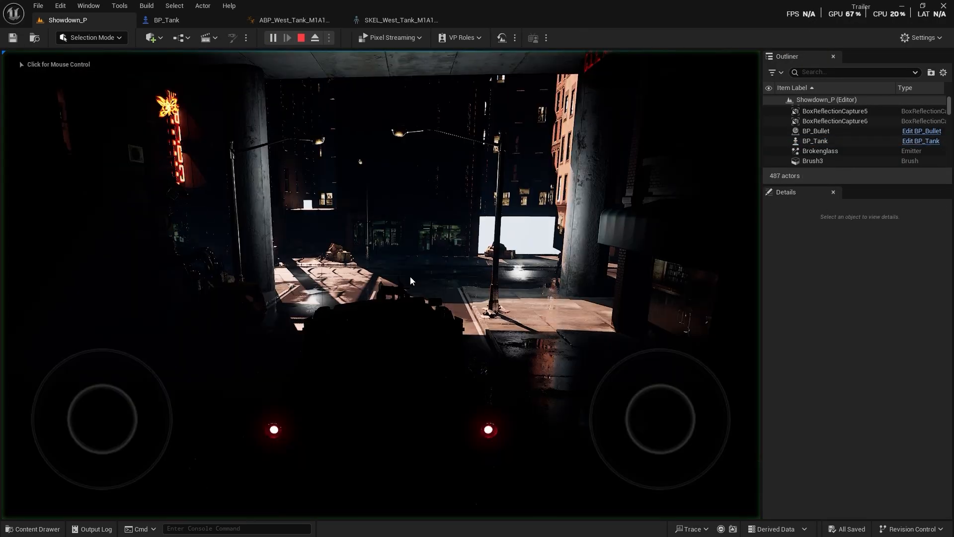
click(410, 276)
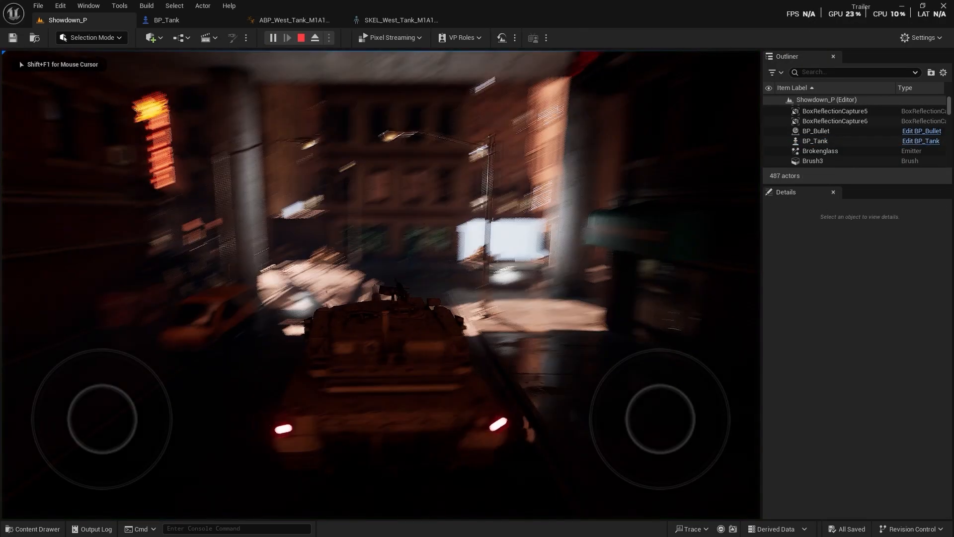
key(w)
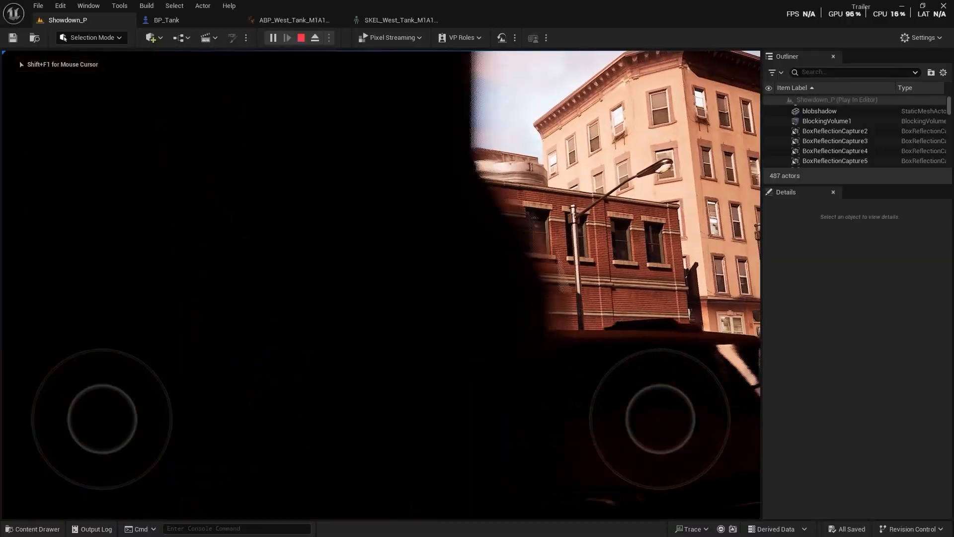
key(w)
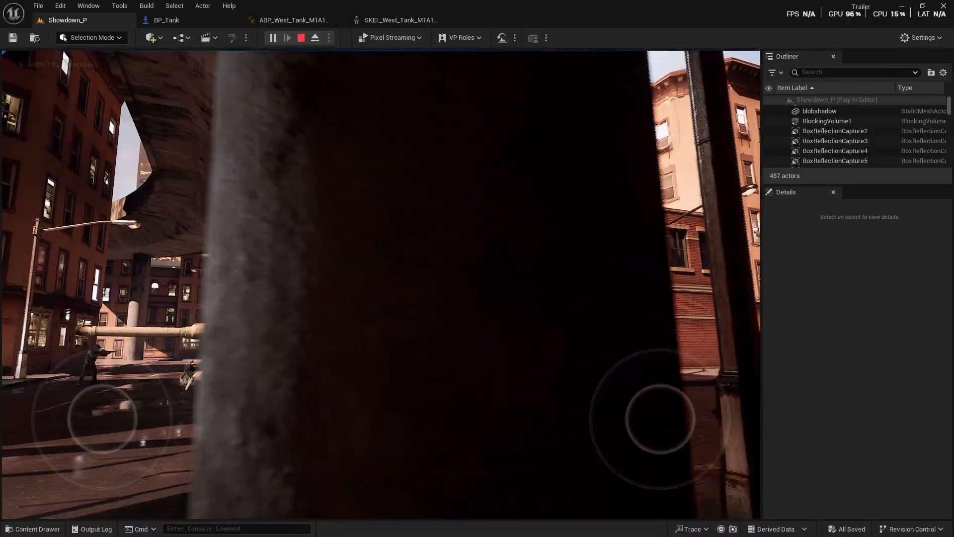
key(w)
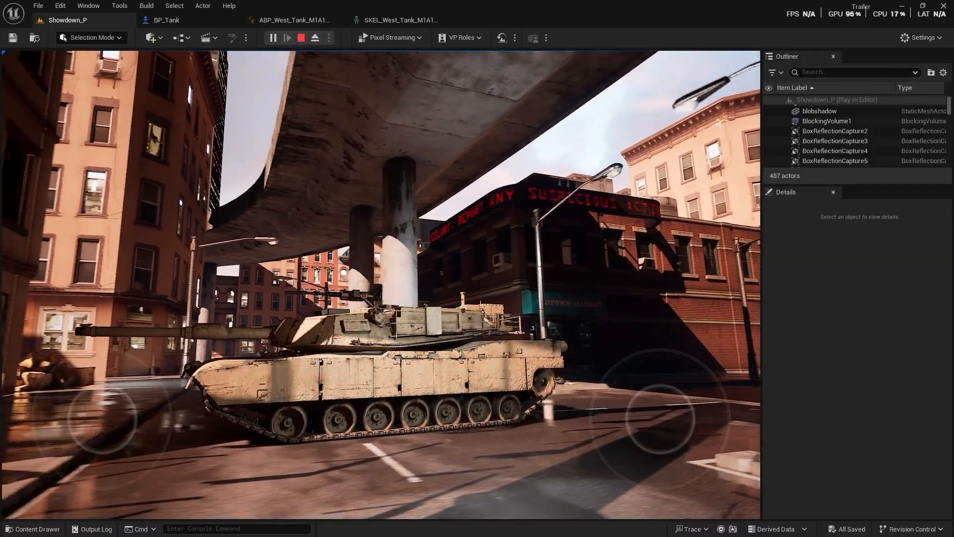
key(Escape)
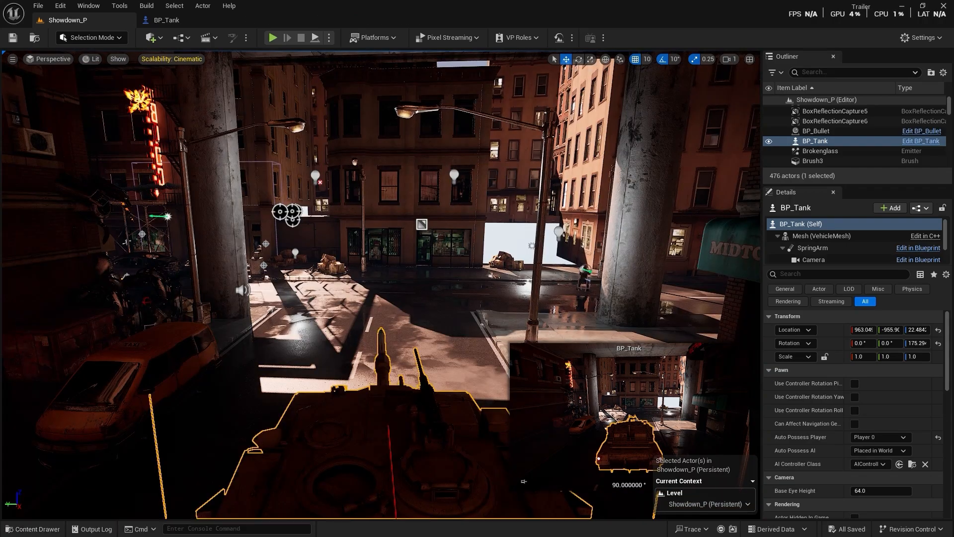
- Open the BP_Tank blueprint's event graph from the project content
right_drag(380, 284, 547, 346)
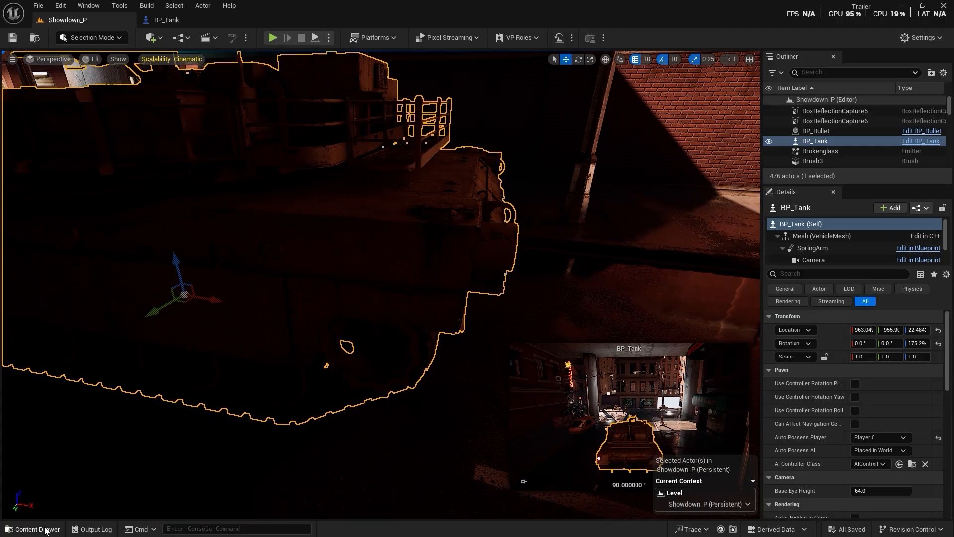
click(44, 530)
double_click(391, 393)
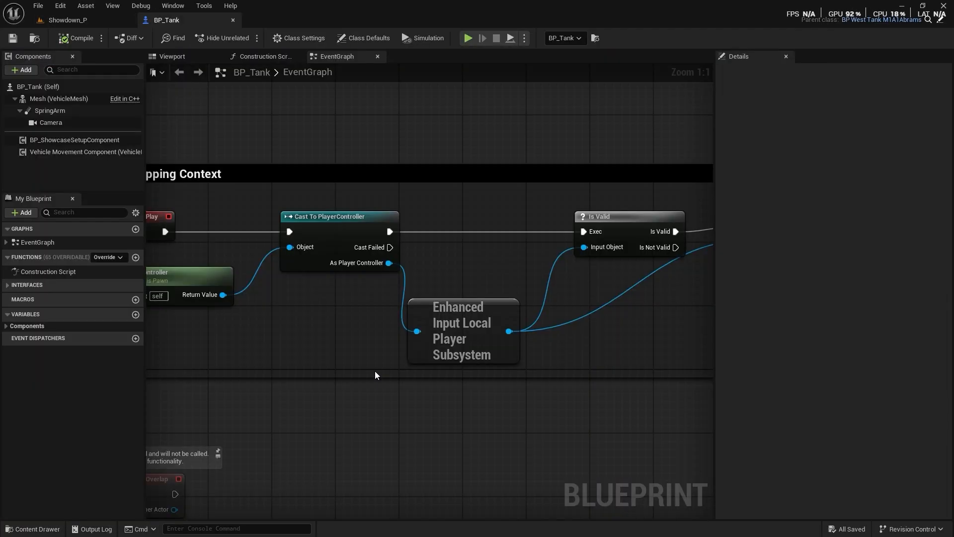
- Add a Get Anim Instance node for the Mesh component and place it above the Add Mapping Context node
right_drag(327, 237, 115, 236)
right_drag(468, 232, 126, 265)
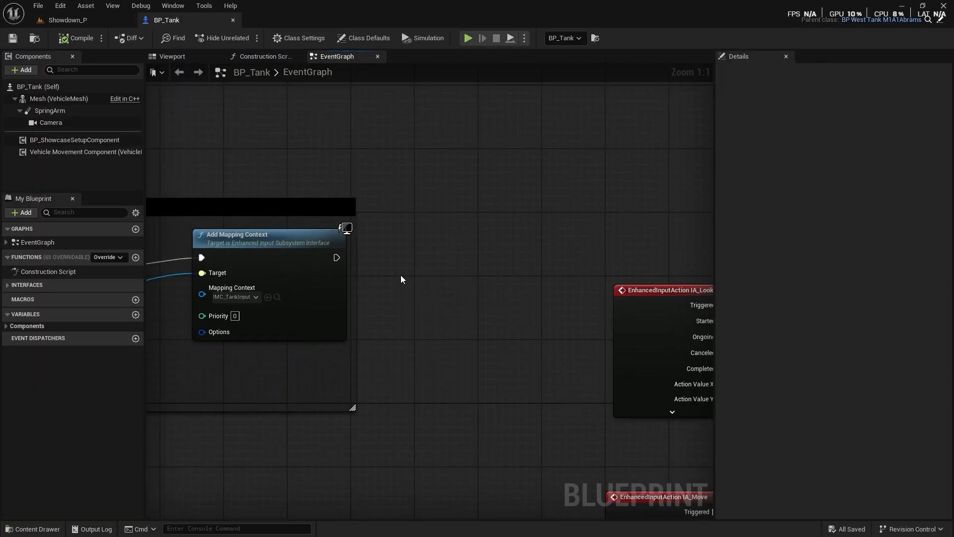
right_drag(402, 276, 465, 282)
right_click(467, 284)
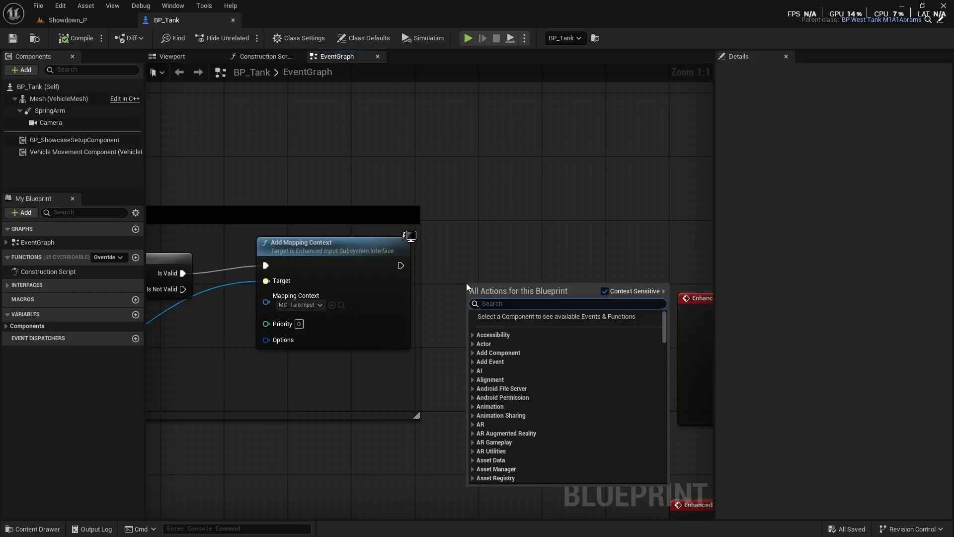
text(get anim )
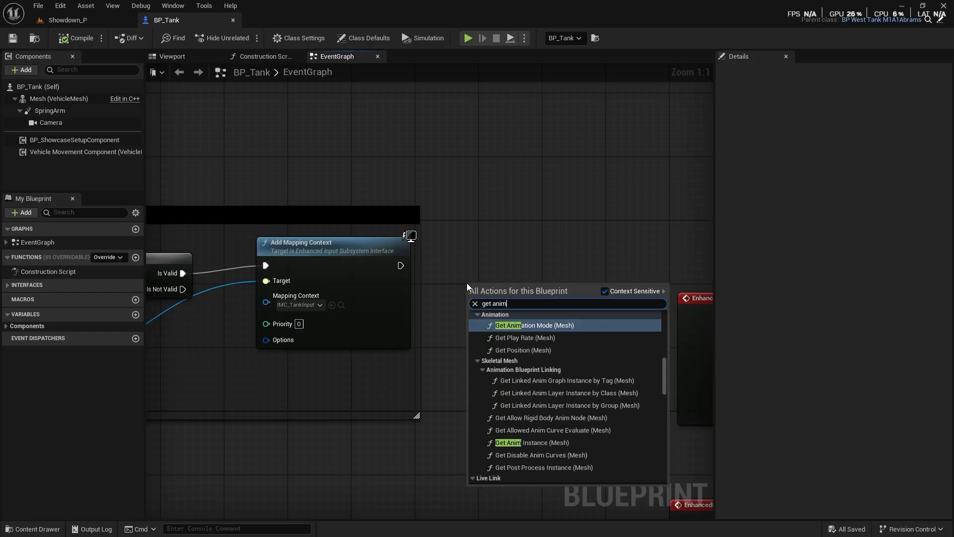
text(instance)
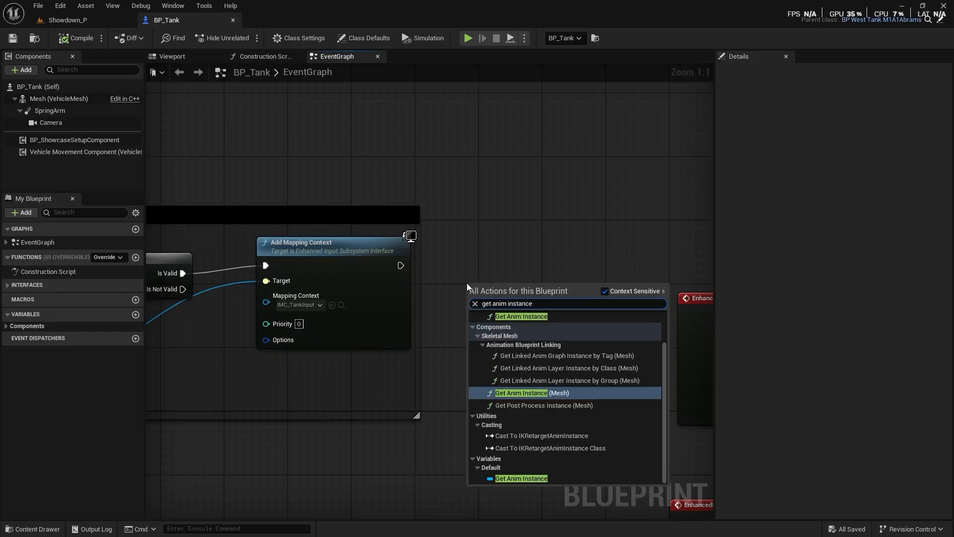
key(Return)
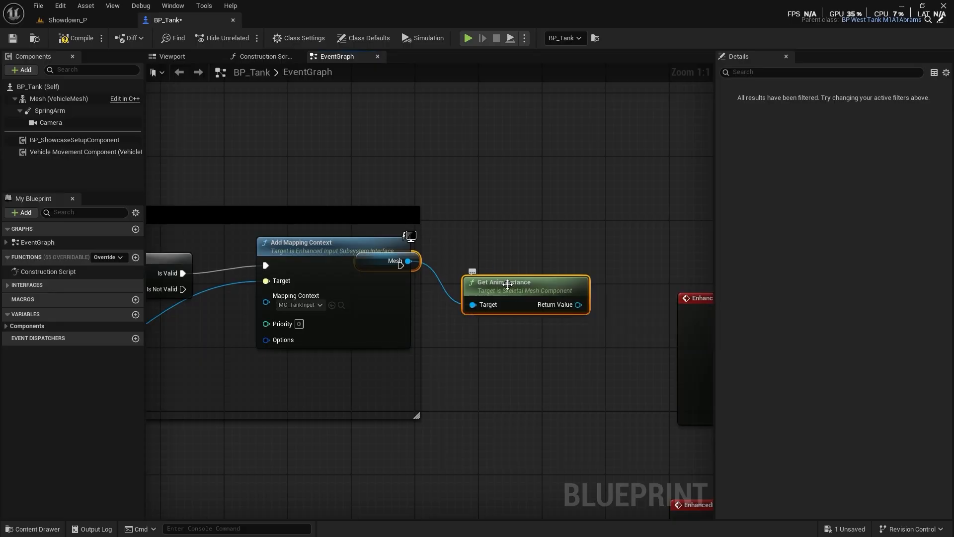
drag(517, 230, 454, 167)
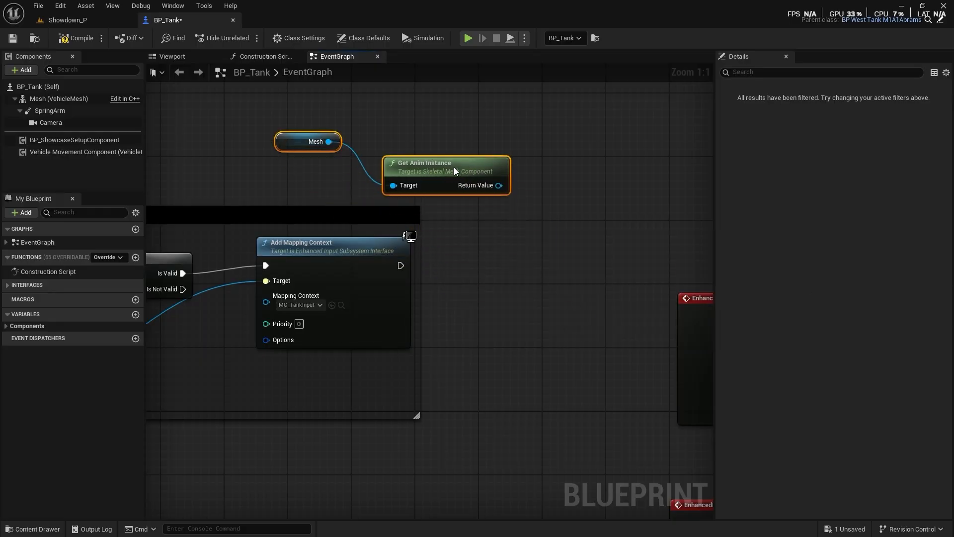
- Cast the anim instance to ABP_West_Tank_M1A1Abrams and run the cast after Add Mapping Context
text(cast to ab)
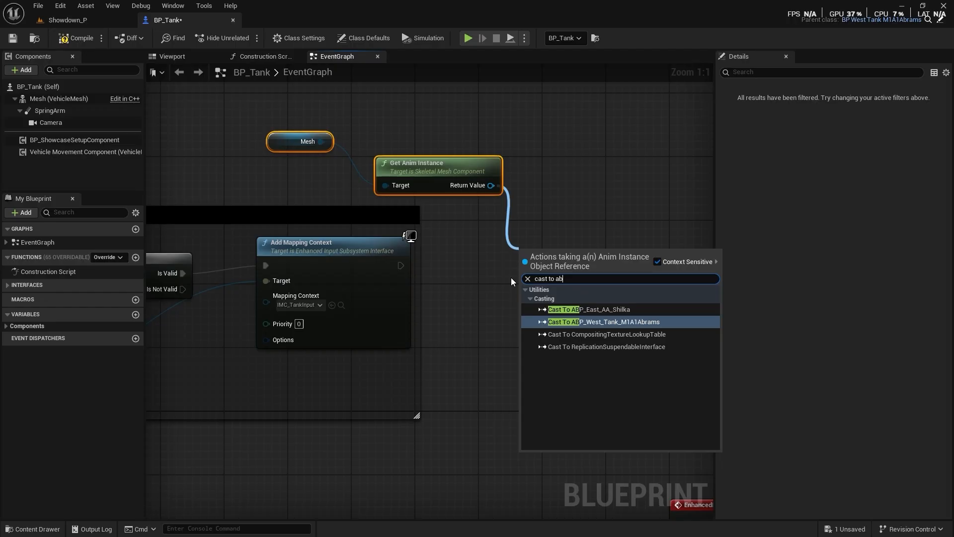
text(p)
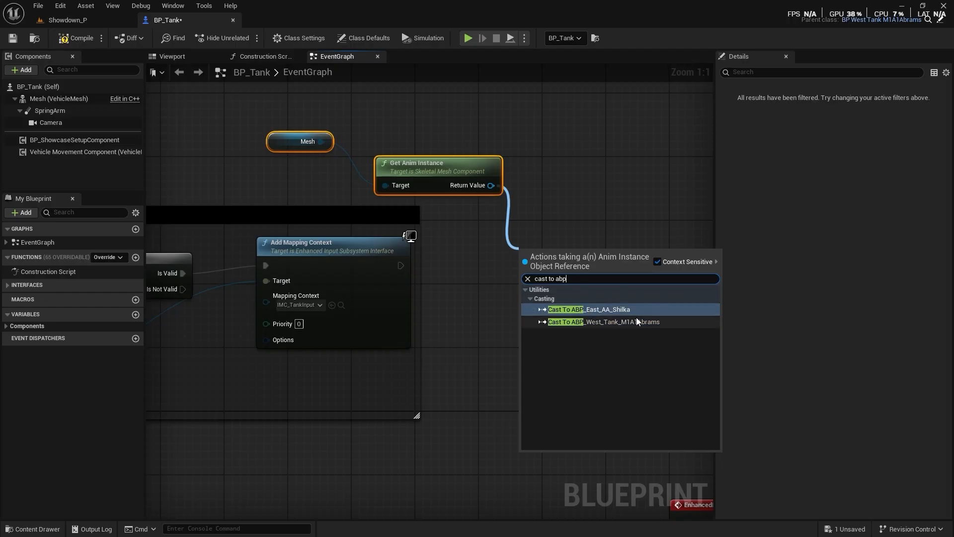
click(625, 322)
drag(580, 259, 500, 259)
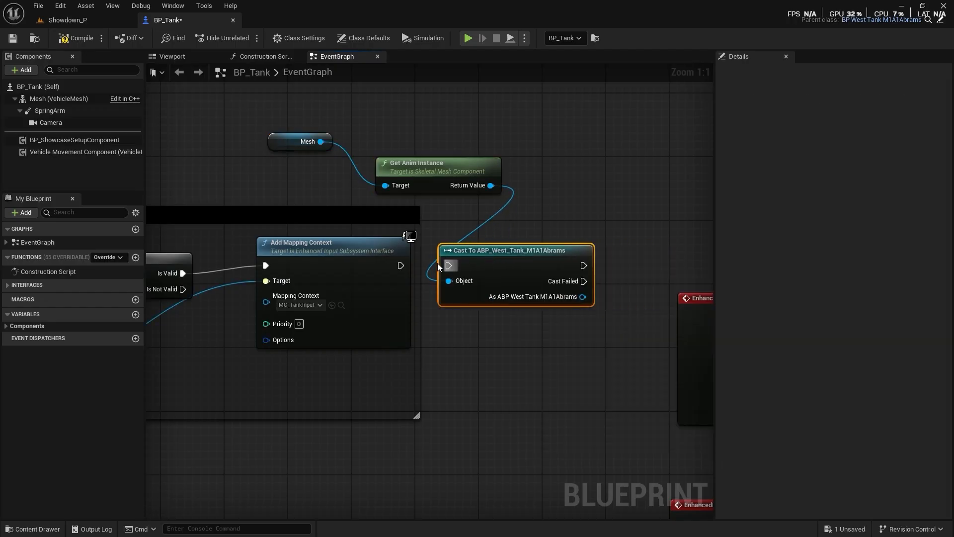
drag(403, 267, 447, 267)
- Move the IA_Look and IA_Move input event node groups farther from the cast node to free up graph space
right_drag(531, 321, 372, 344)
scroll(371, 344, down, 6)
drag(391, 268, 562, 423)
drag(533, 387, 688, 387)
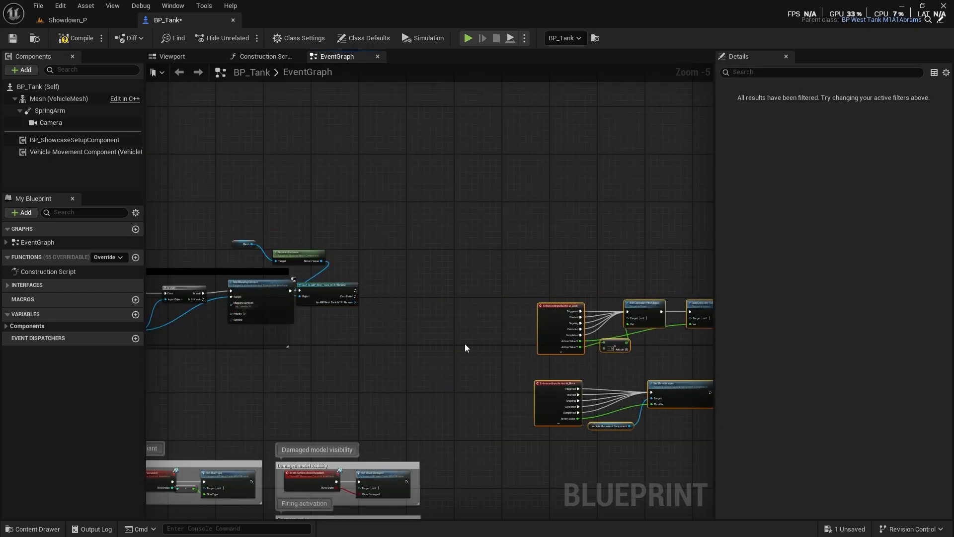
- Promote the cast's As ABP West Tank M1A1Abrams output to a variable, placing its Set node after the cast
scroll(393, 343, up, 5)
right_drag(357, 325, 582, 344)
drag(434, 217, 458, 224)
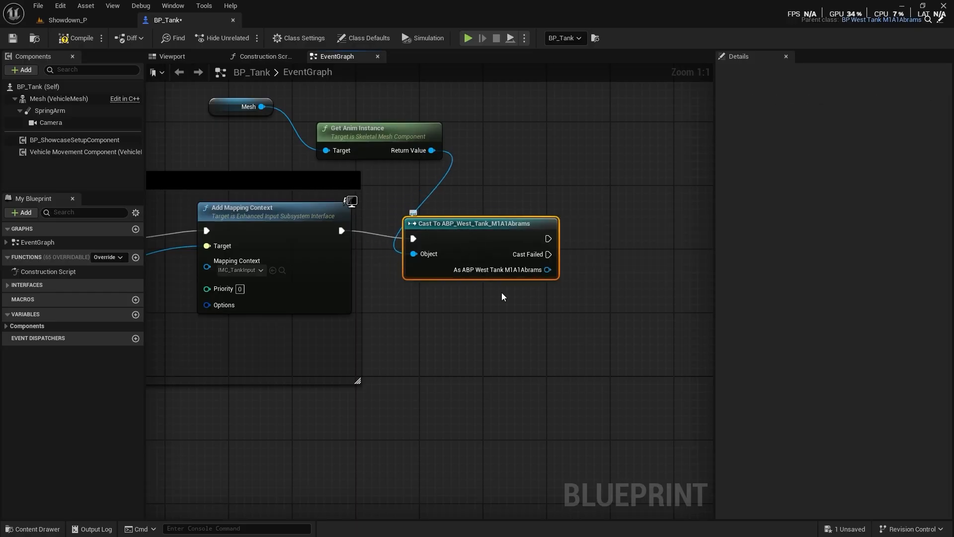
right_drag(503, 296, 385, 288)
drag(372, 244, 389, 236)
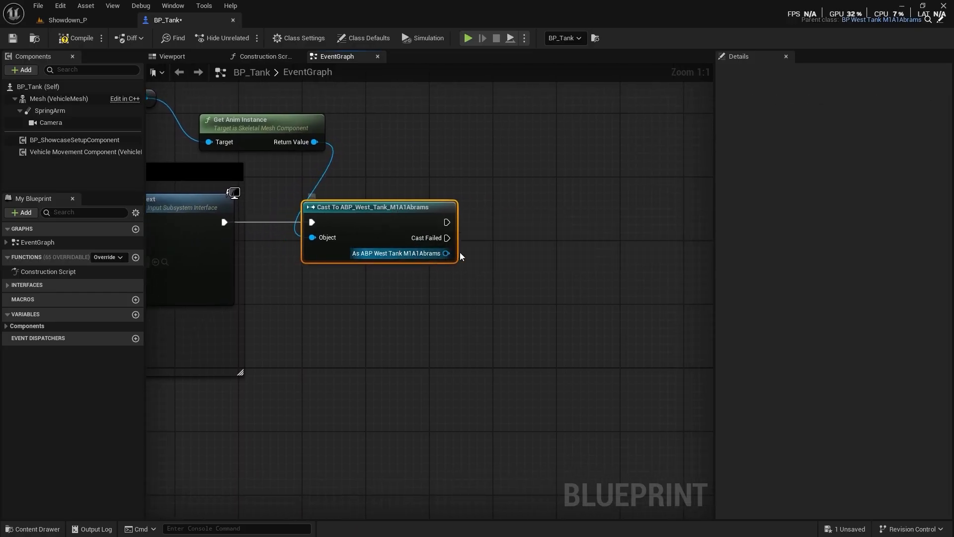
drag(460, 254, 522, 241)
click(574, 309)
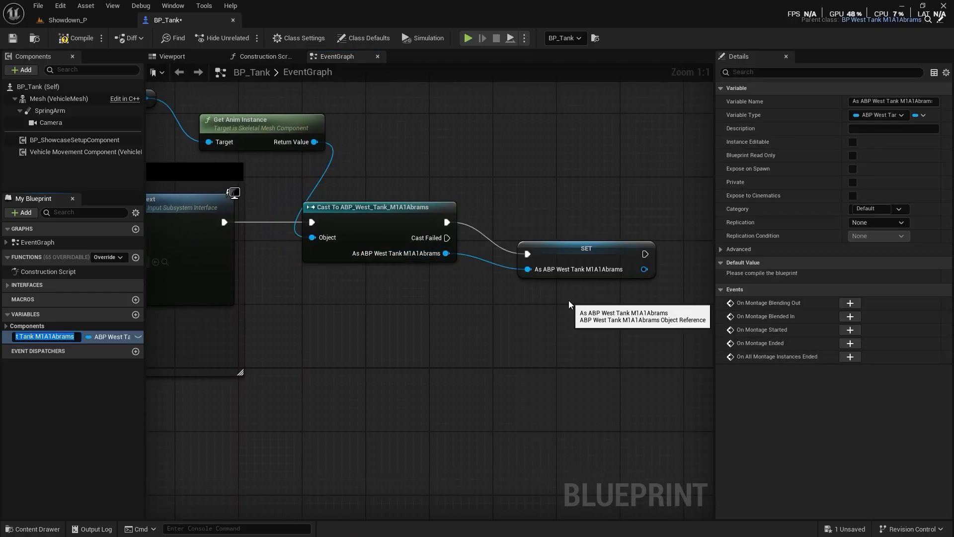
- Name the new variable TankAnimInstance, align its Set node with the cast node, and save the blueprint
text(TankAnimI)
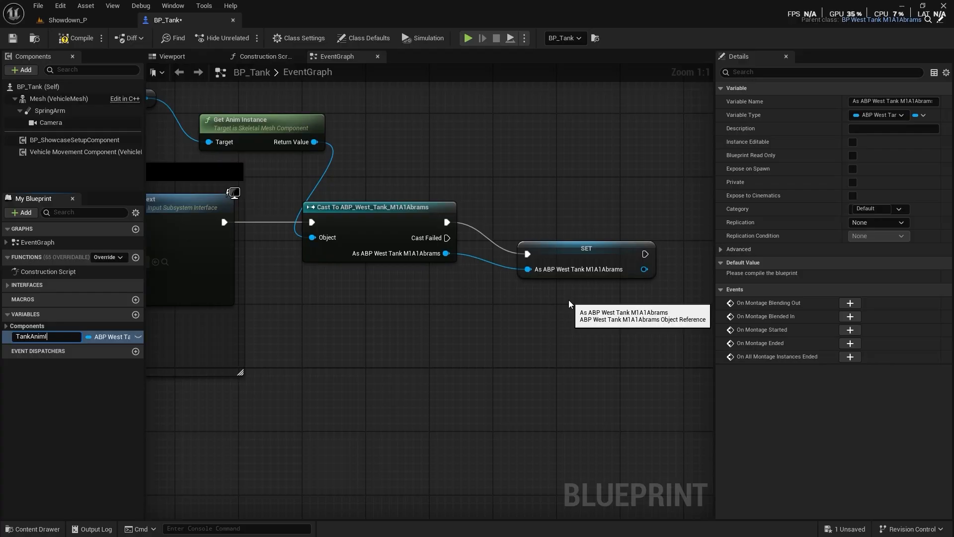
text(nstance)
key(Return)
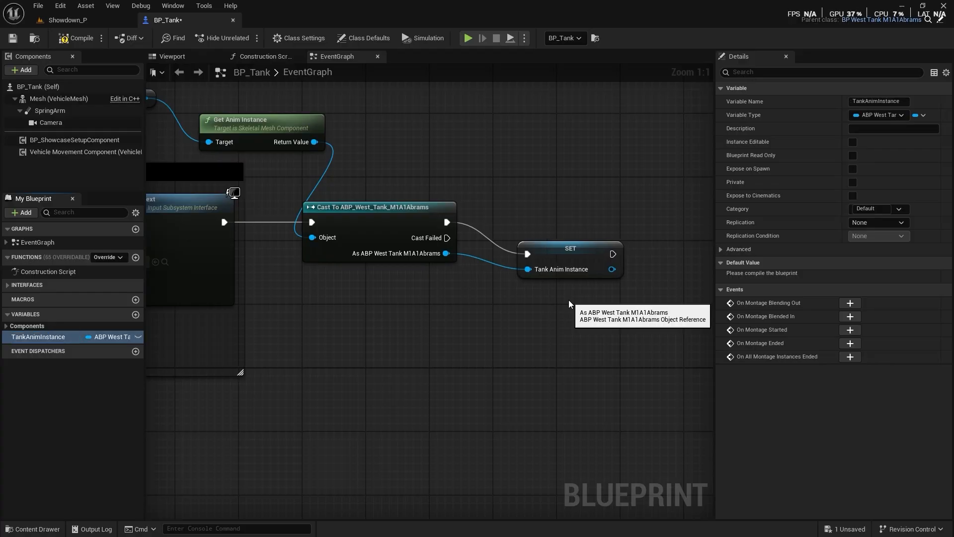
drag(561, 255, 546, 224)
click(12, 38)
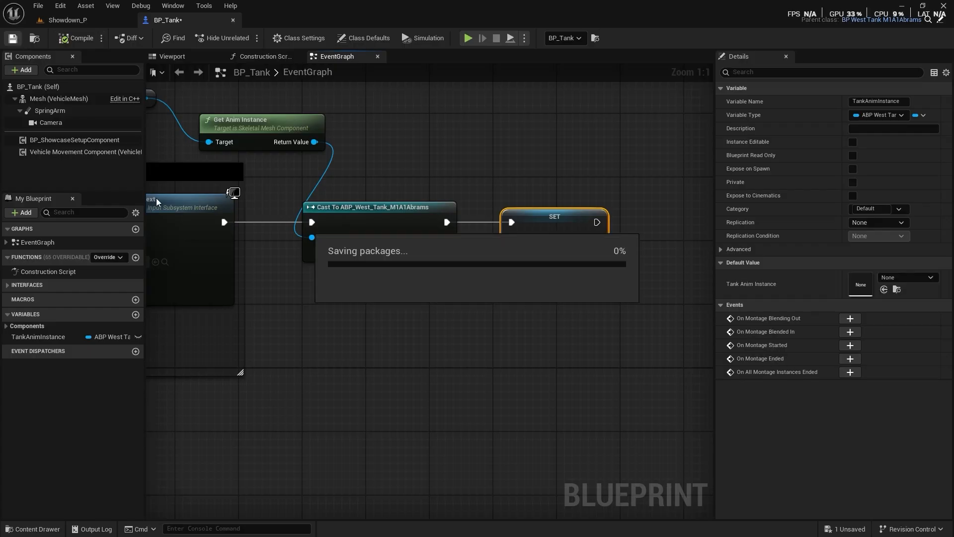
- Add a Tank Anim Instance getter near Event Tick and create a Set Wheel Speed node from it
scroll(483, 335, down, 5)
scroll(326, 284, up, 4)
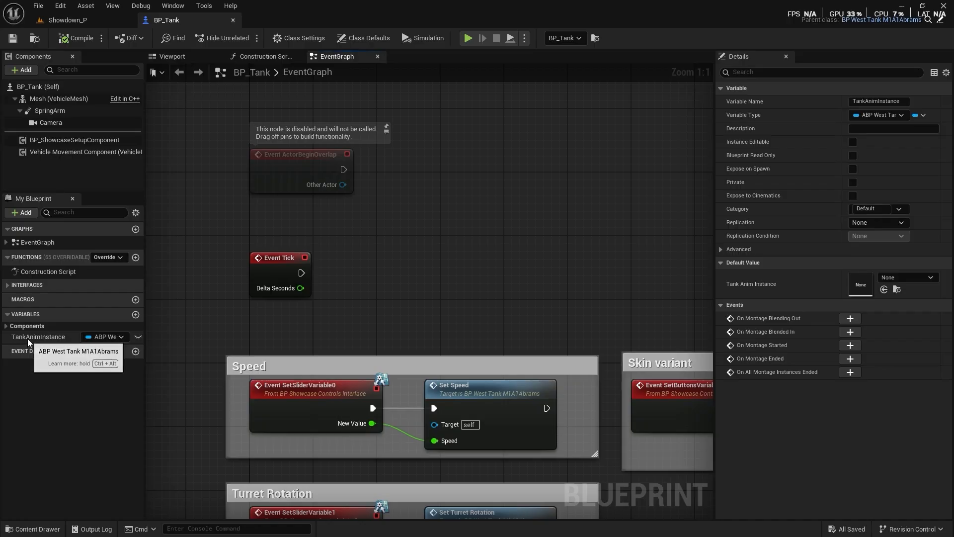
drag(28, 338, 394, 225)
click(442, 233)
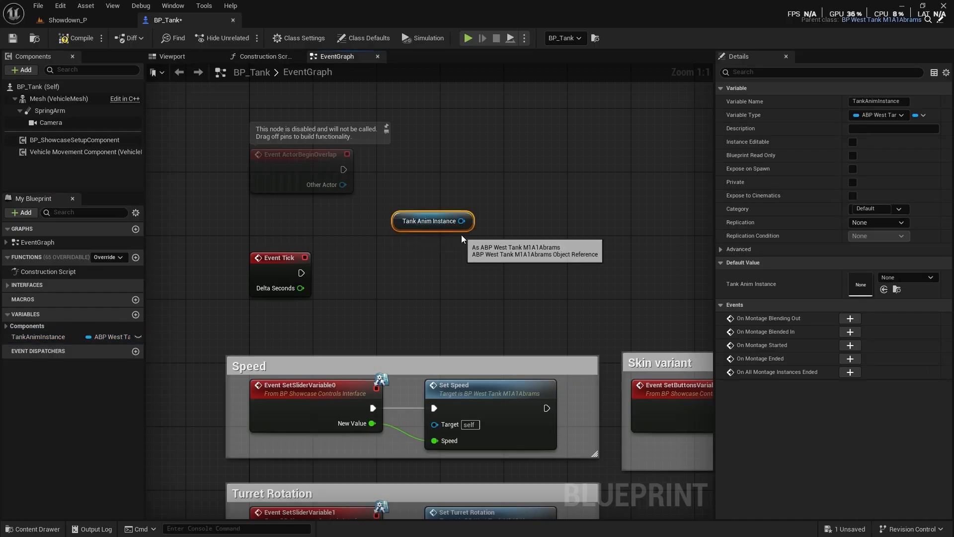
drag(462, 220, 505, 251)
text(set spe)
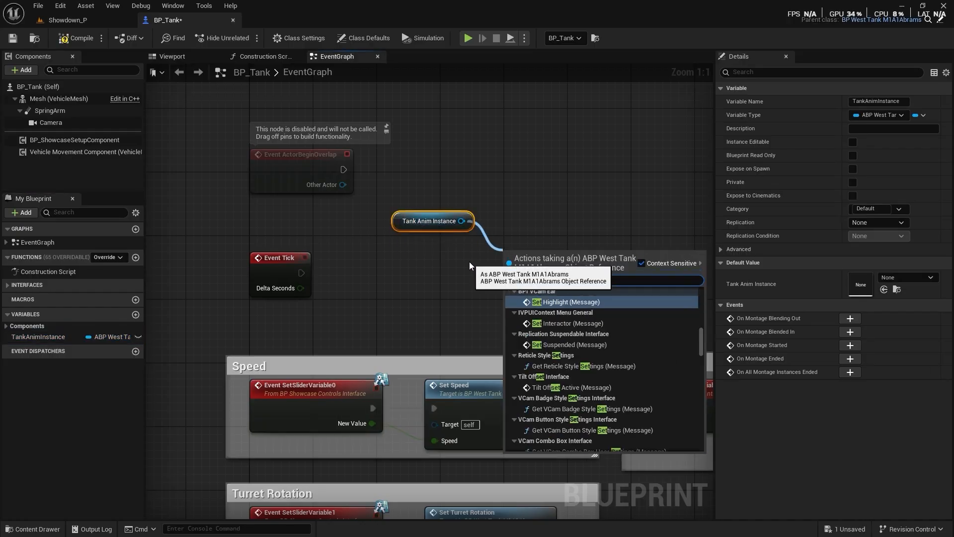
text(ed)
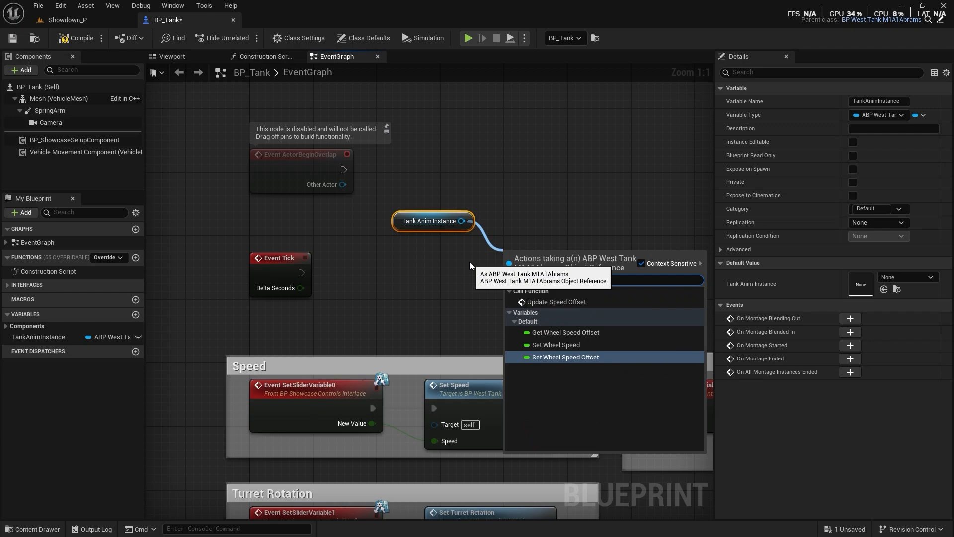
click(583, 347)
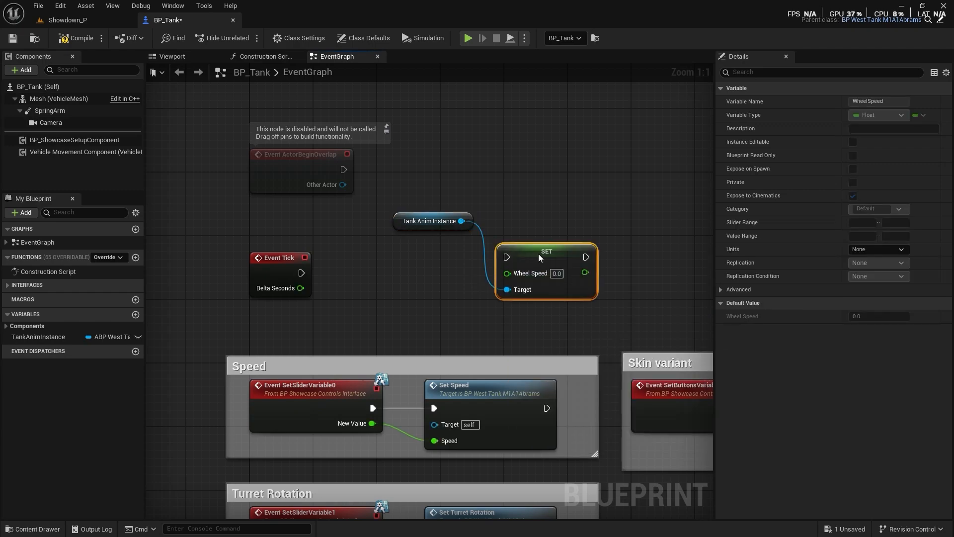
- Delete the Speed comment group with its nodes and run the Set Wheel Speed node from Event Tick
drag(317, 333, 404, 393)
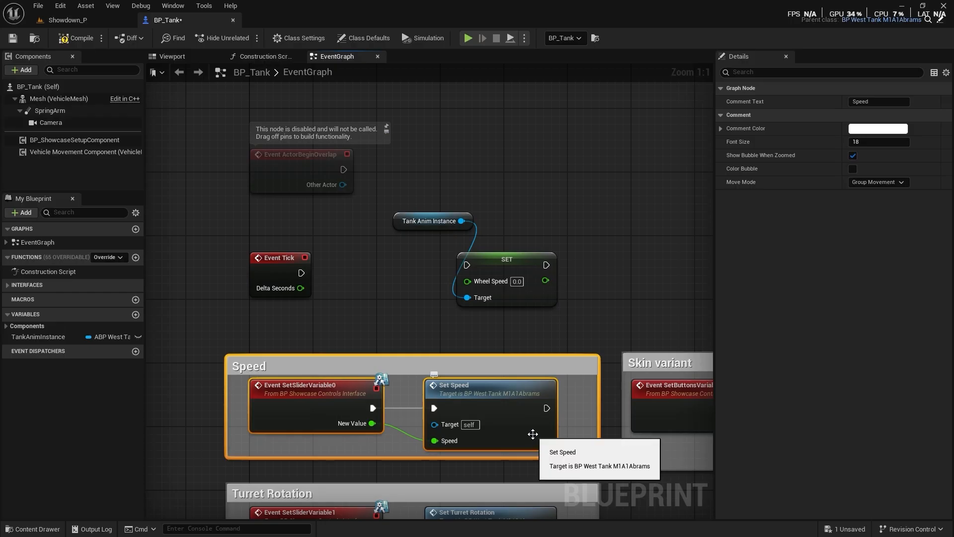
key(Delete)
key(ctrl+s)
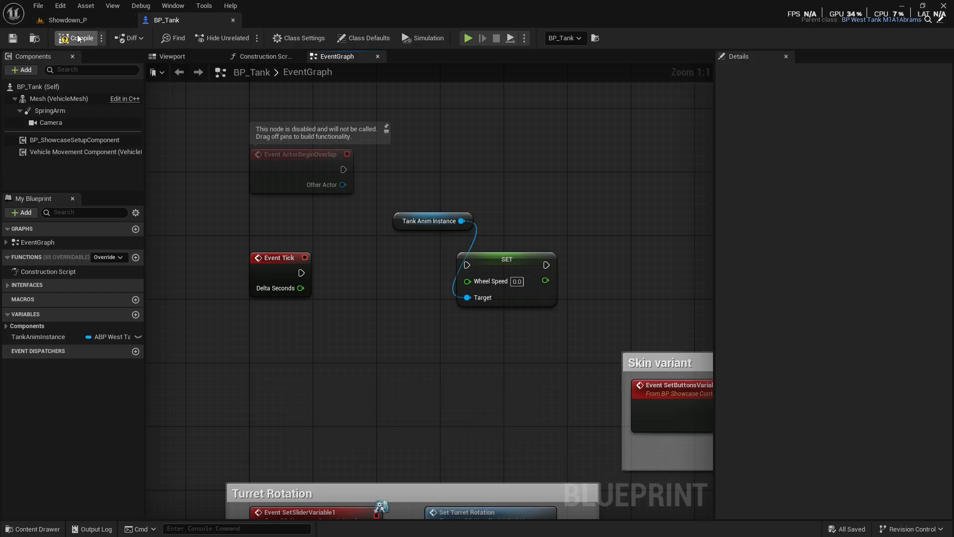
click(78, 38)
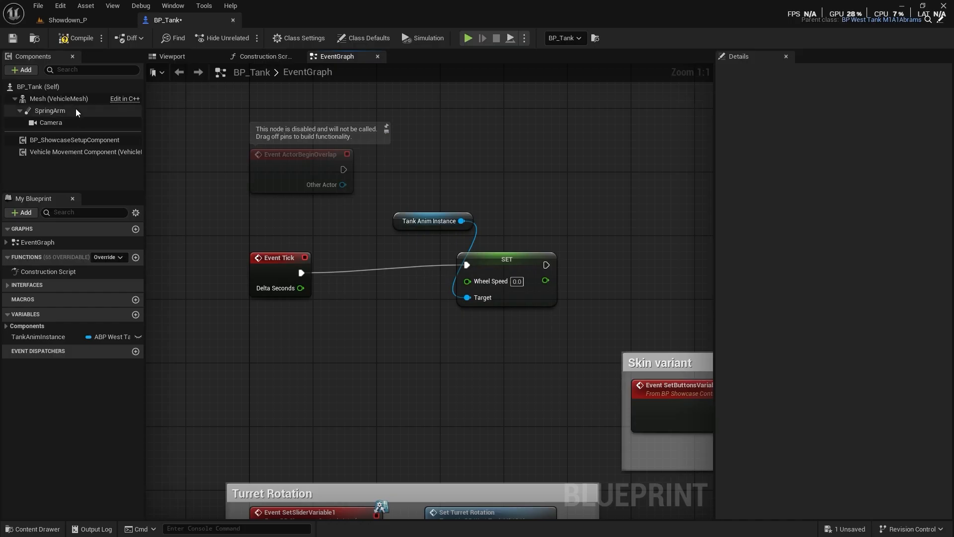
- Locate the Mesh component's Anim Class asset in the project content and open the ABP_West_Tank_M1A1Abrams animation blueprint
click(59, 99)
click(899, 249)
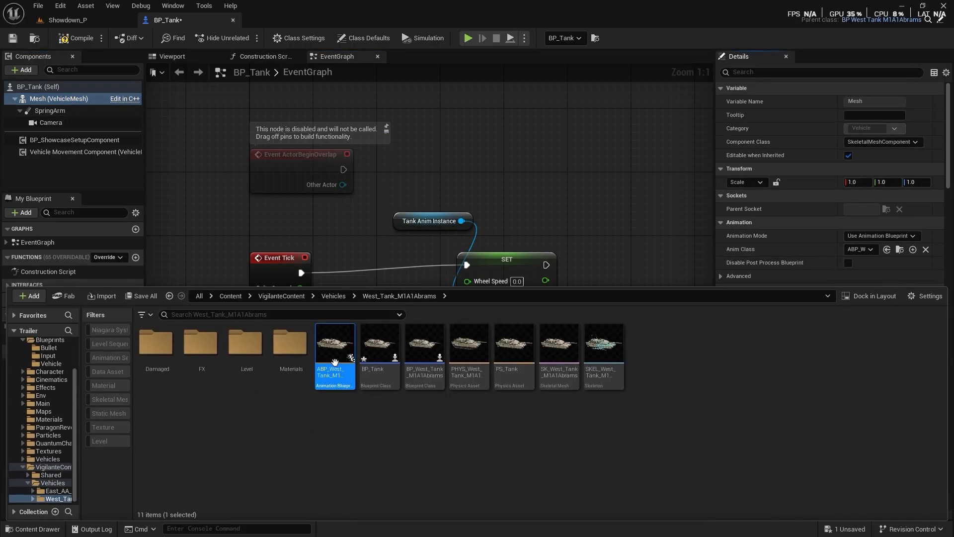
double_click(335, 361)
- Examine how the animation blueprint's UpdateWheels event uses Wheel Speed and how the update events are chained
right_drag(568, 347, 481, 463)
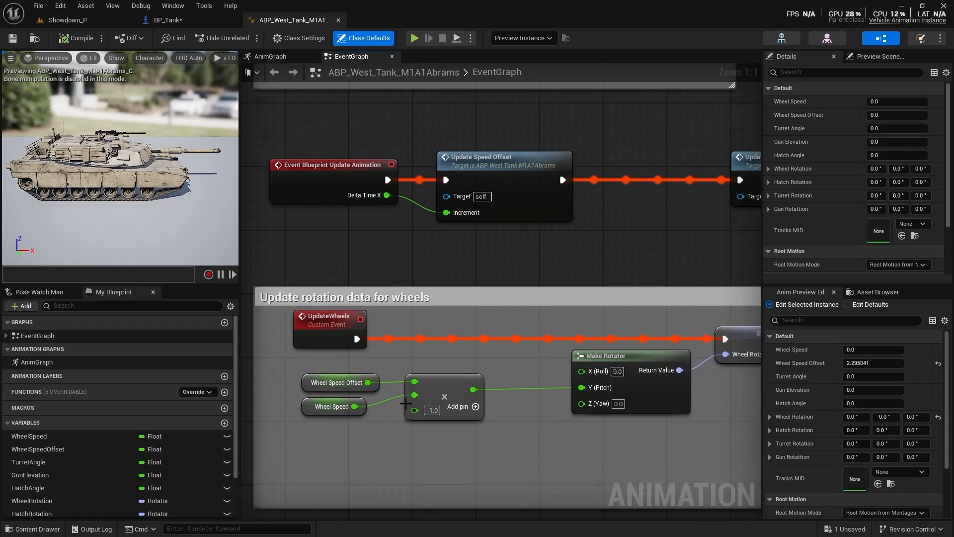
right_drag(377, 362, 357, 307)
mouse_move(603, 413)
right_down()
mouse_move(539, 413)
mouse_move(612, 386)
mouse_move(598, 382)
right_up()
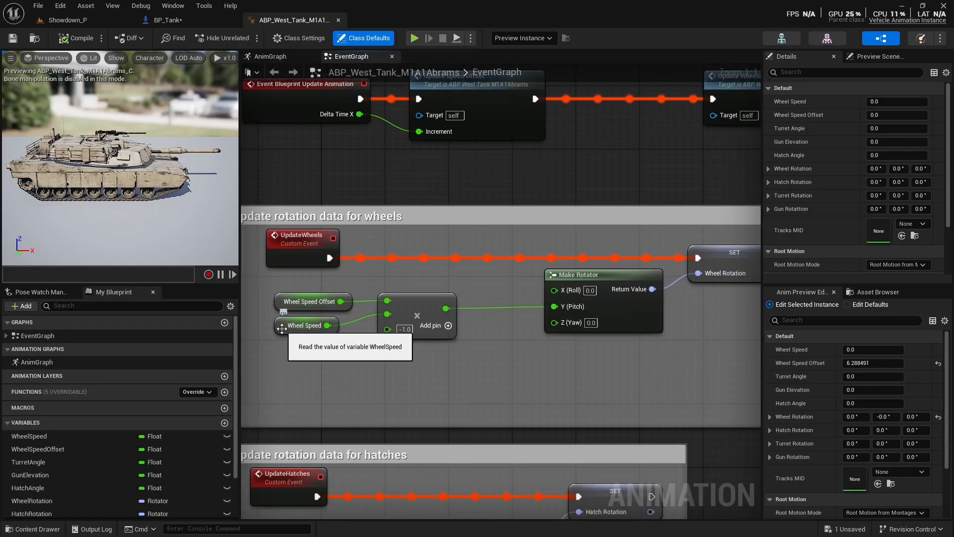
click(279, 331)
right_drag(491, 387, 392, 403)
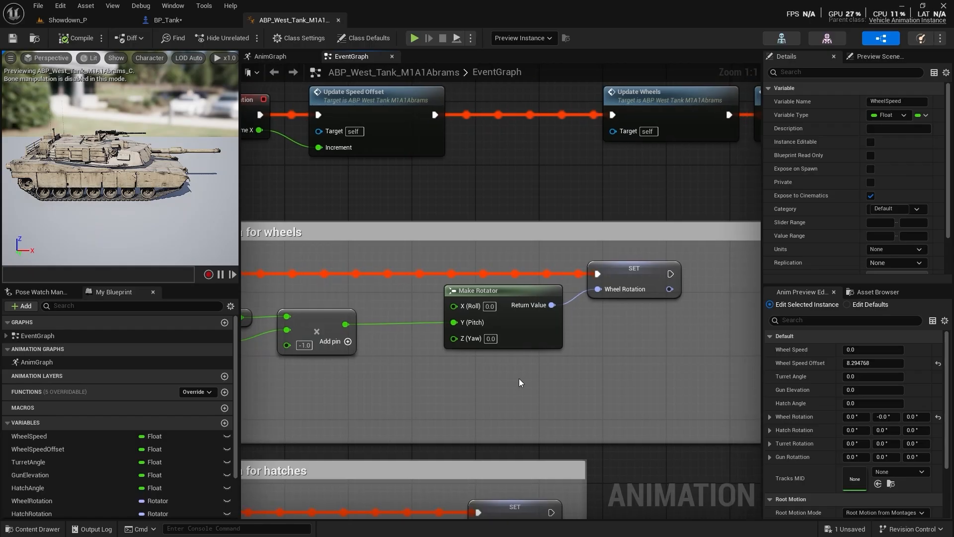
mouse_move(519, 378)
right_down()
mouse_move(469, 430)
mouse_move(543, 390)
mouse_move(553, 449)
mouse_move(820, 451)
right_up()
right_drag(654, 294, 349, 293)
mouse_move(402, 310)
right_down()
mouse_move(500, 318)
mouse_move(456, 305)
right_up()
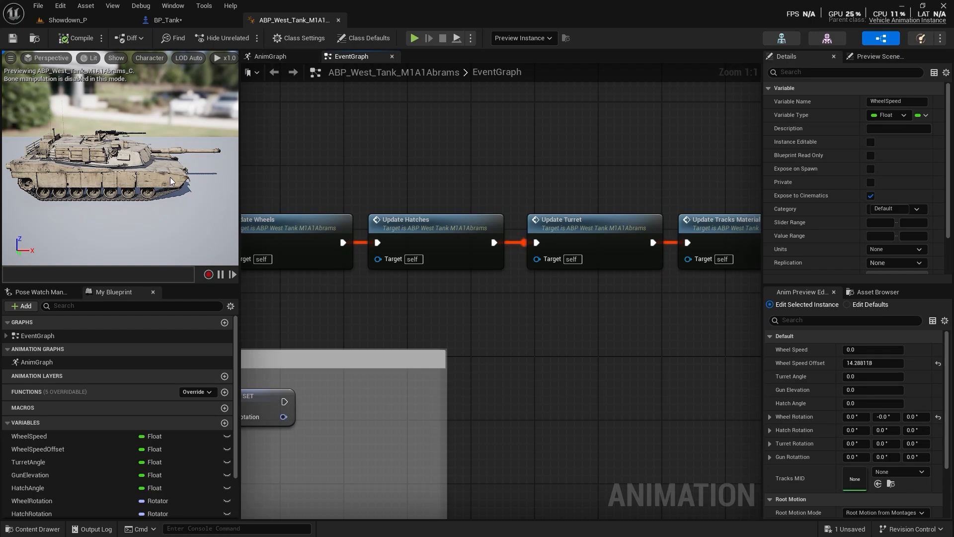
- Return to BP_Tank's event graph and move the Tank Anim Instance node below the Set Wheel Speed node
click(173, 20)
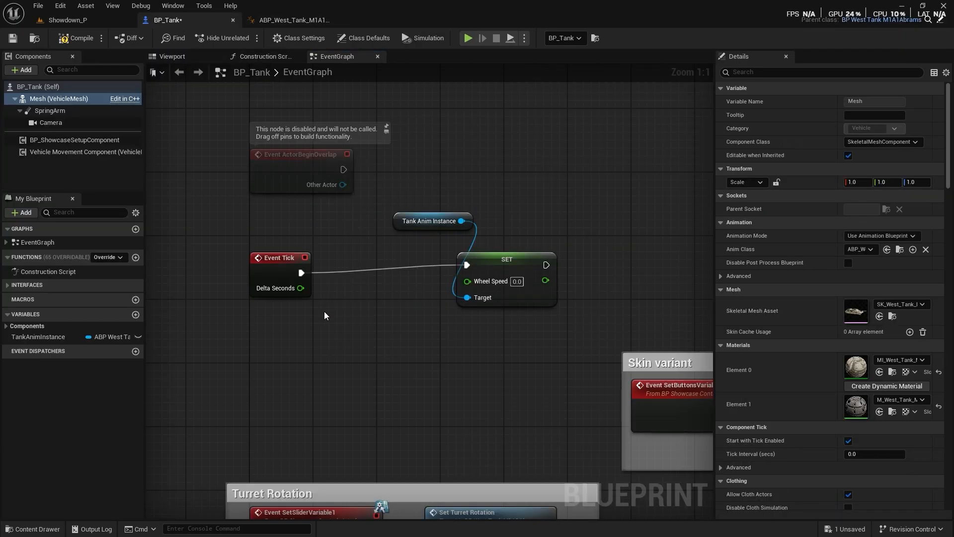
right_drag(325, 311, 351, 273)
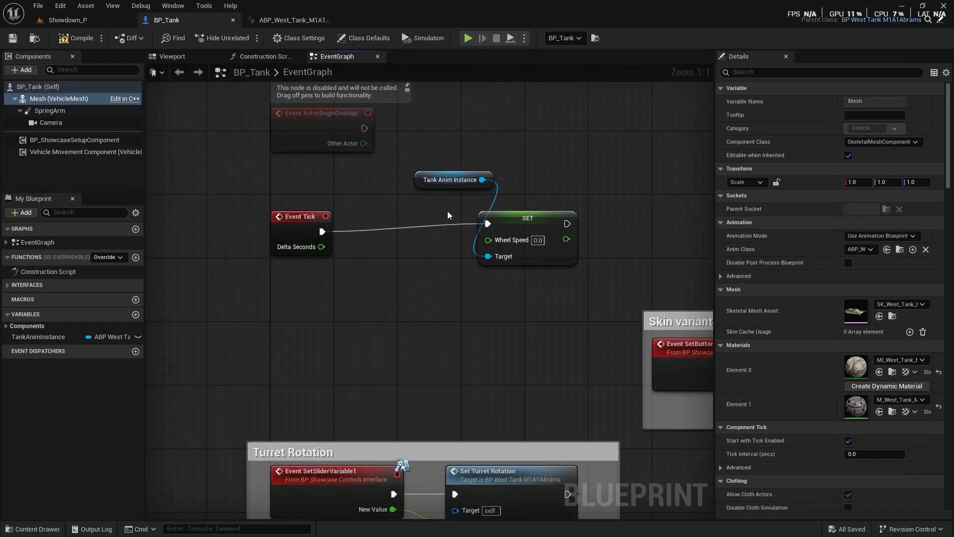
drag(420, 184, 410, 296)
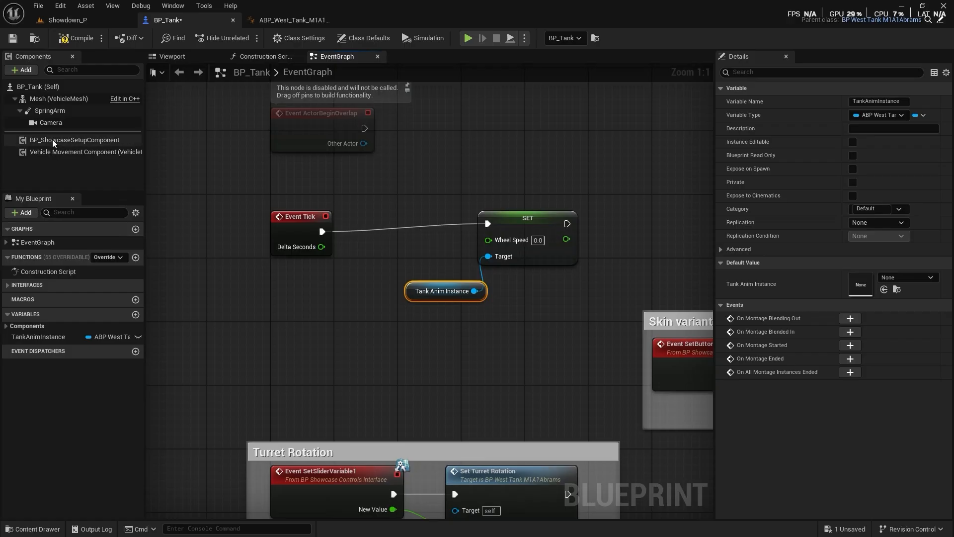
- Add a Vehicle Movement Component reference below Event Tick and create a Get Forward Speed node from it
drag(61, 151, 228, 295)
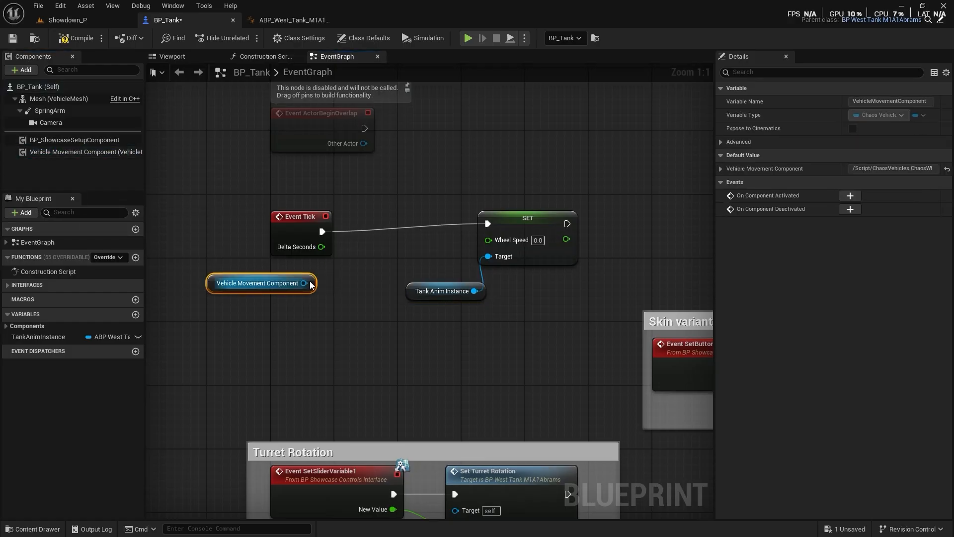
drag(310, 284, 344, 372)
text(get fr)
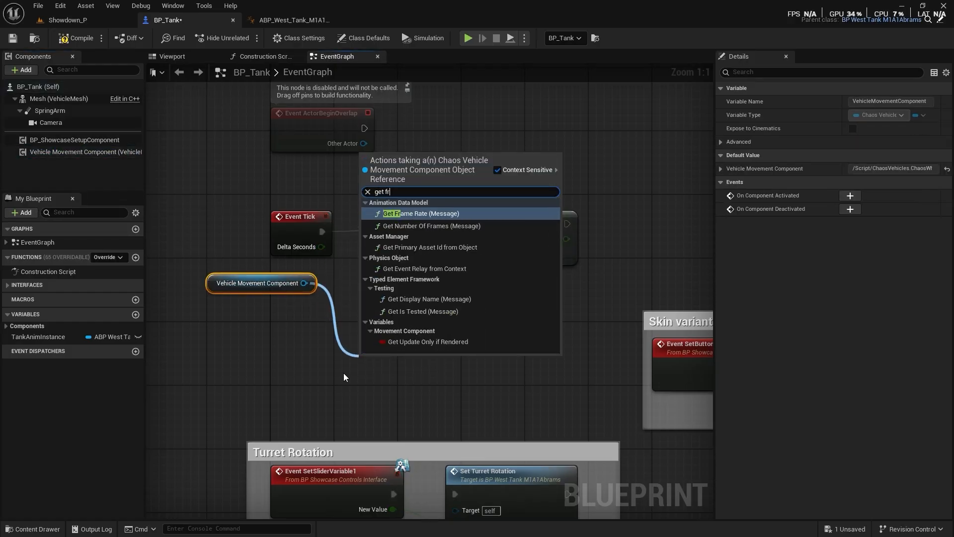
key(BackSpace)
text(orwa)
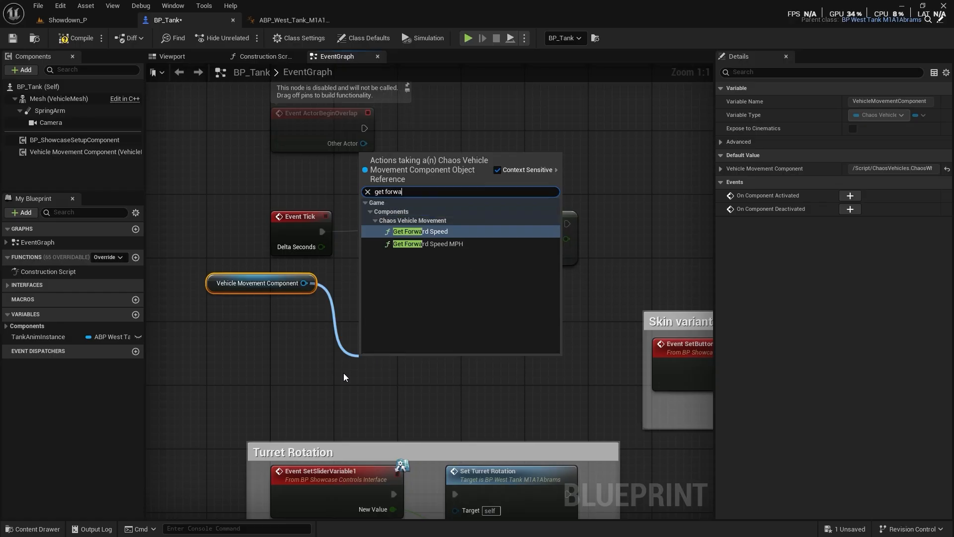
key(Return)
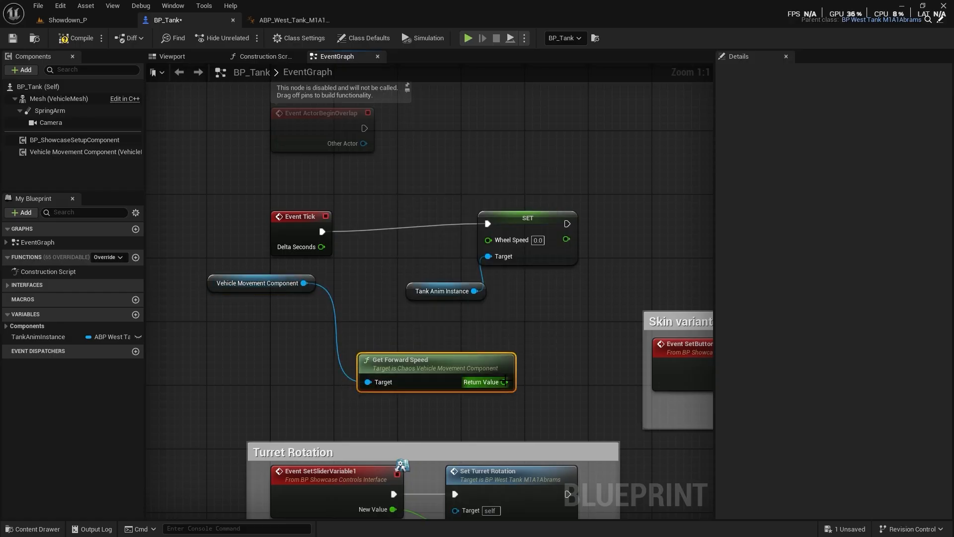
- Feed Get Forward Speed's return value into Wheel Speed, tuck the node closer, and save the blueprint
drag(505, 382, 488, 240)
drag(443, 362, 404, 330)
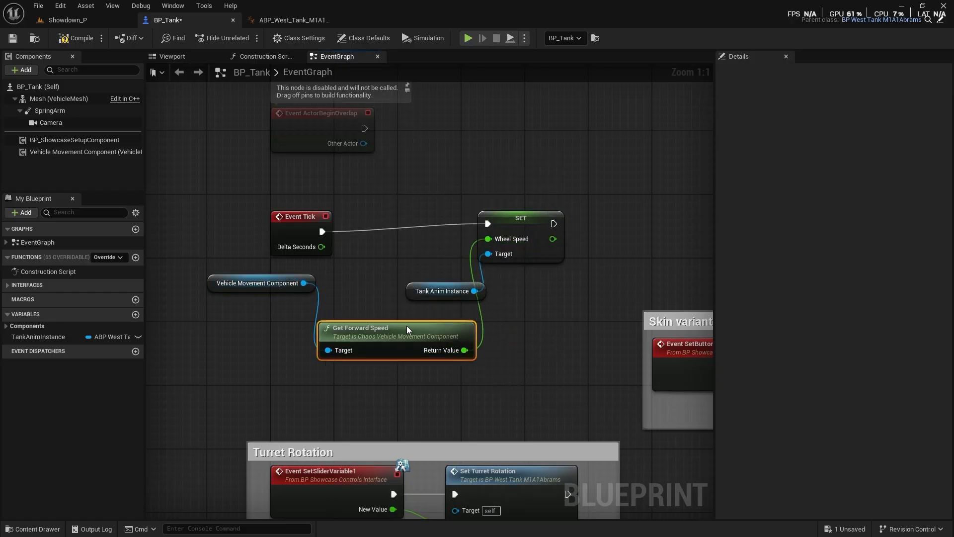
click(14, 38)
- Play the Showdown_P level and drive the tank forward to check its wheel rotation, then stop the play session
click(67, 20)
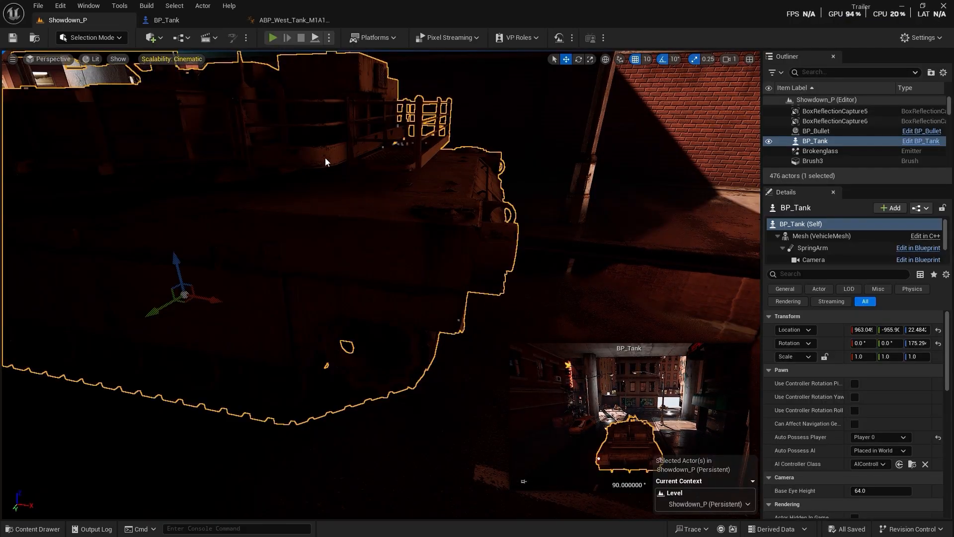
key(alt+p)
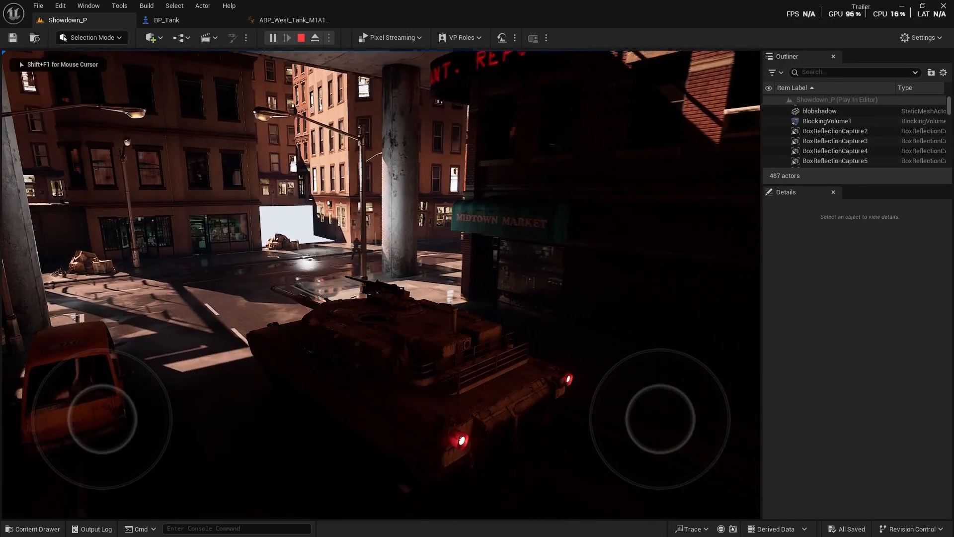
key(w)
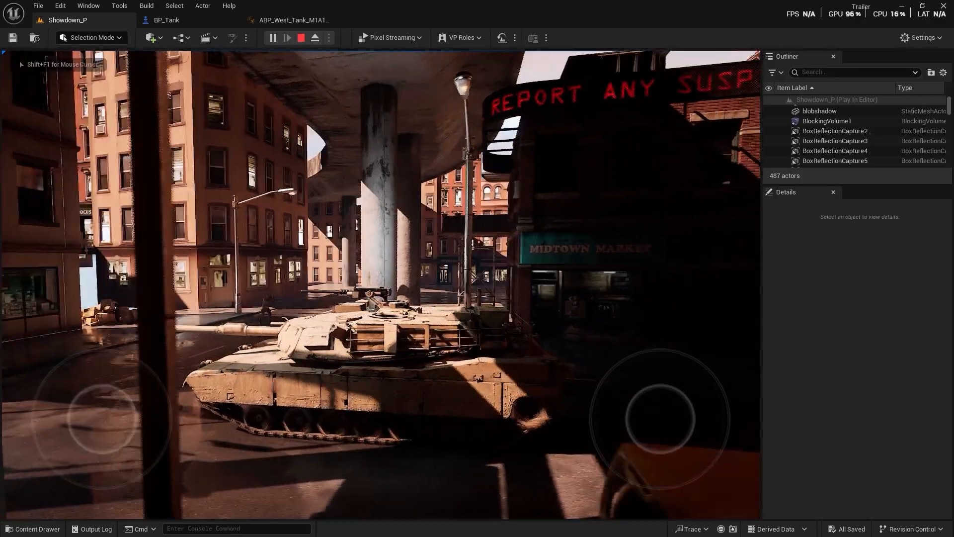
key(w)
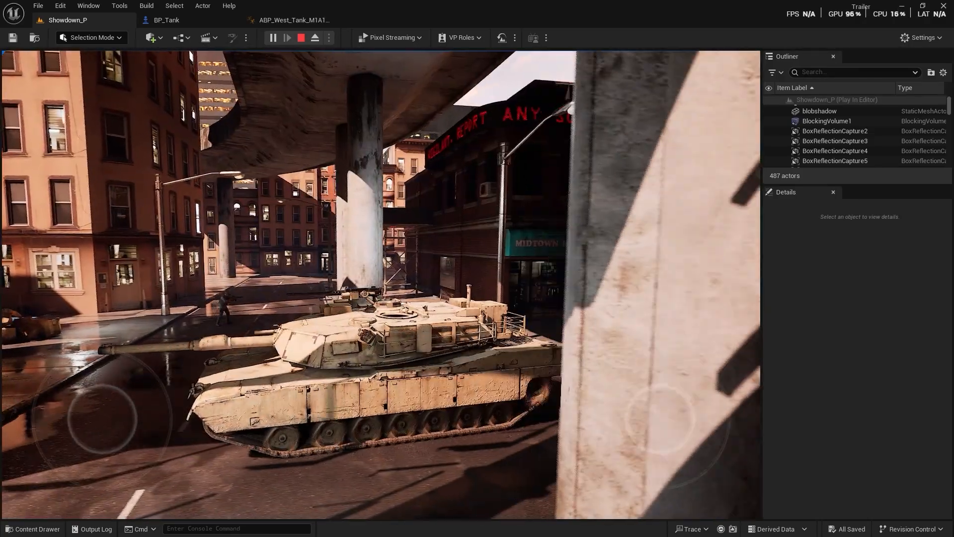
key(w)
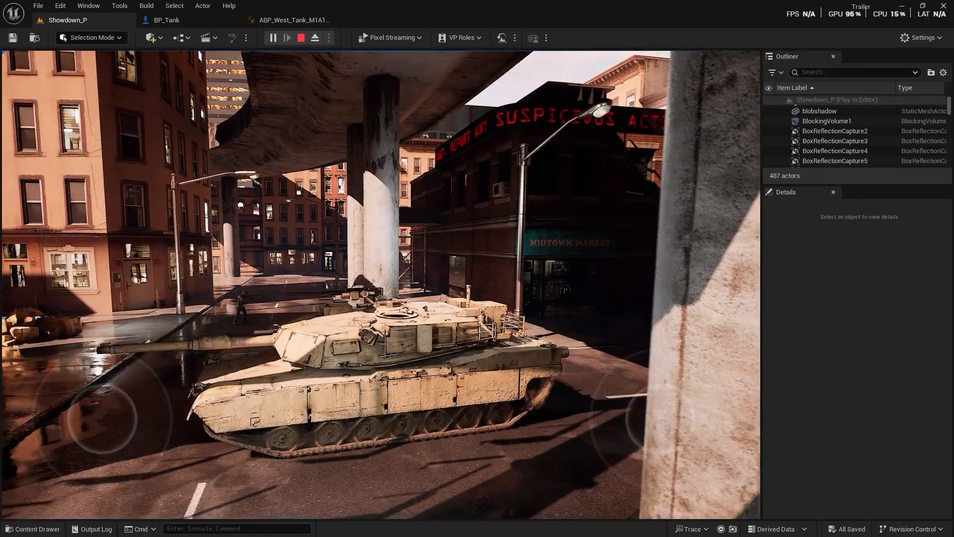
key(w)
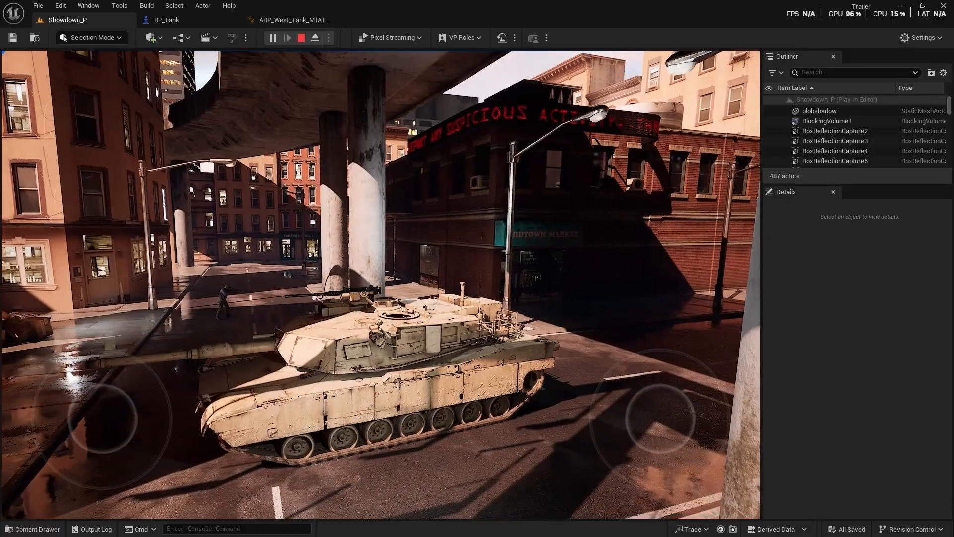
key(w)
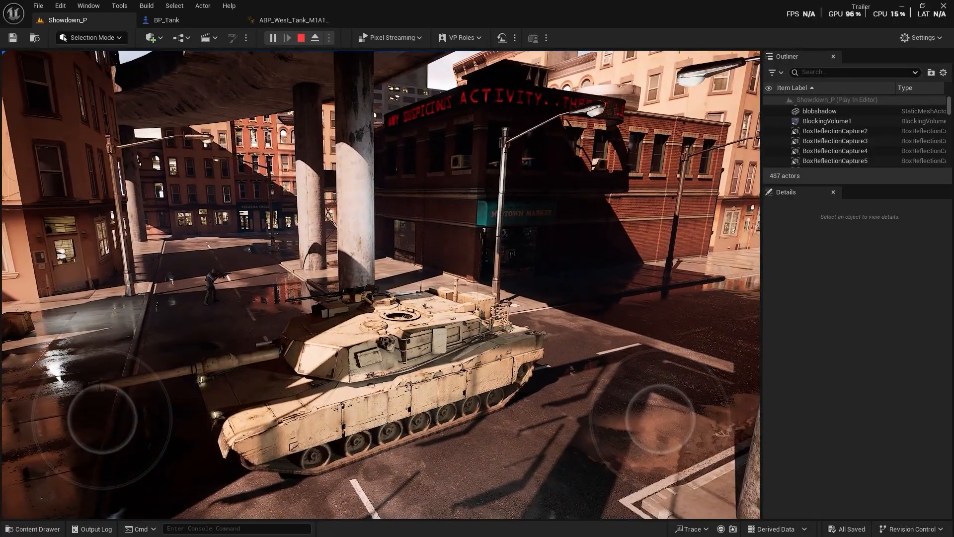
key(Escape)
- In BP_Tank's event graph, make room beside Get Forward Speed and create a Clamp (Float) node from its return value
click(189, 22)
drag(368, 391, 202, 268)
drag(365, 331, 404, 347)
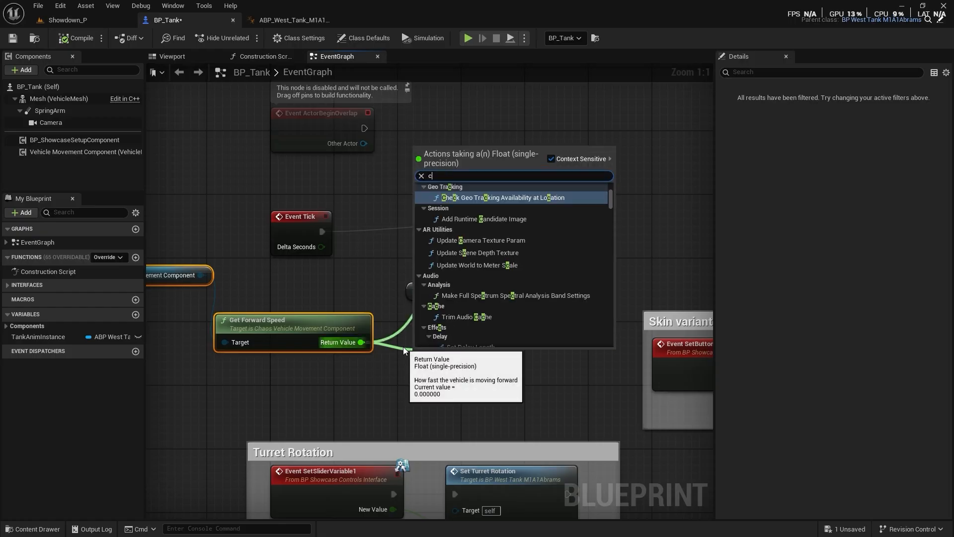
text(clamp)
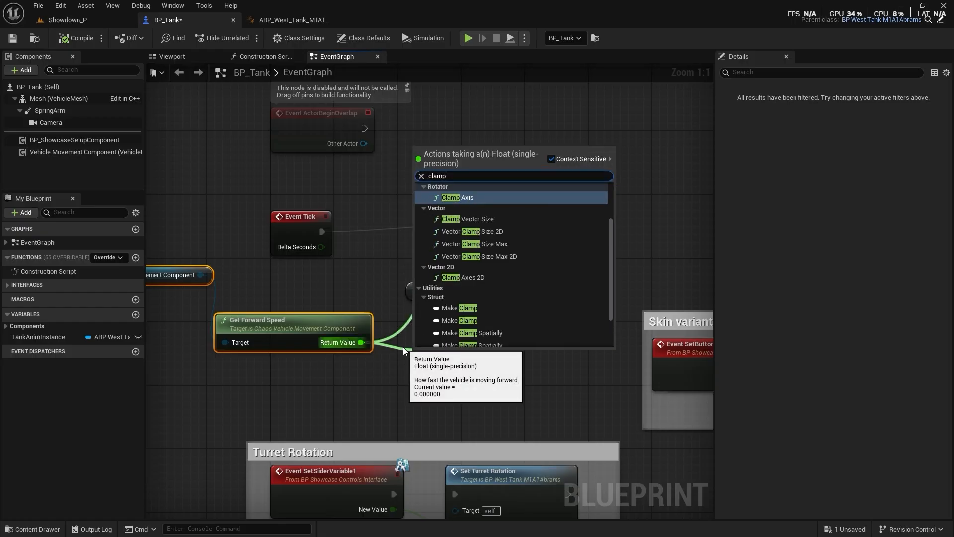
scroll(548, 266, down, 2)
scroll(550, 268, up, 5)
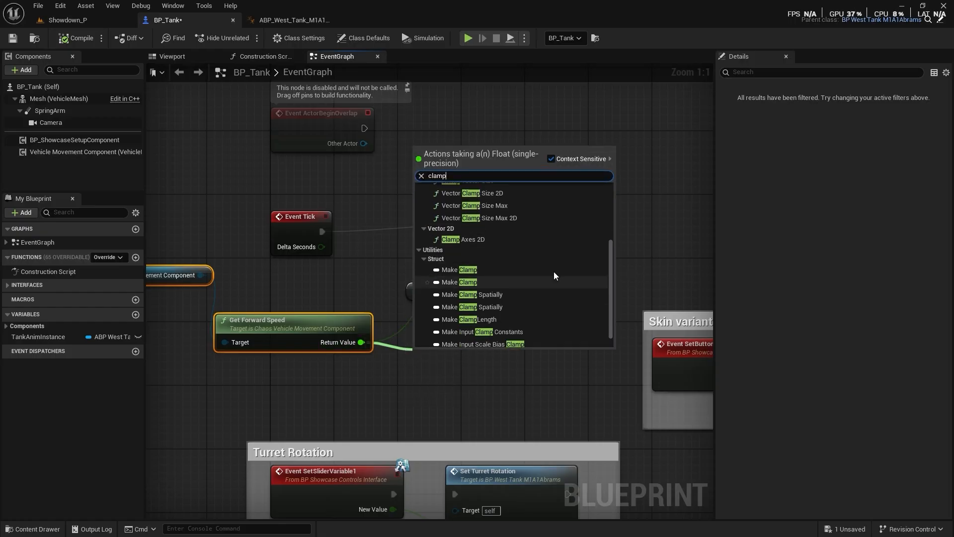
click(478, 208)
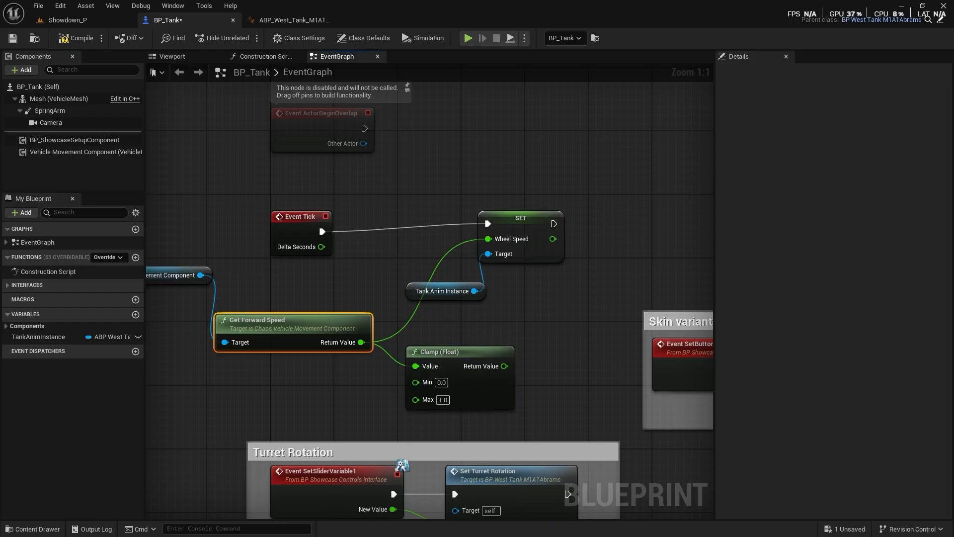
- Feed the Clamp node's return value into Wheel Speed and move the Clamp node up beside Get Forward Speed
right_drag(504, 366, 447, 345)
drag(446, 345, 430, 218)
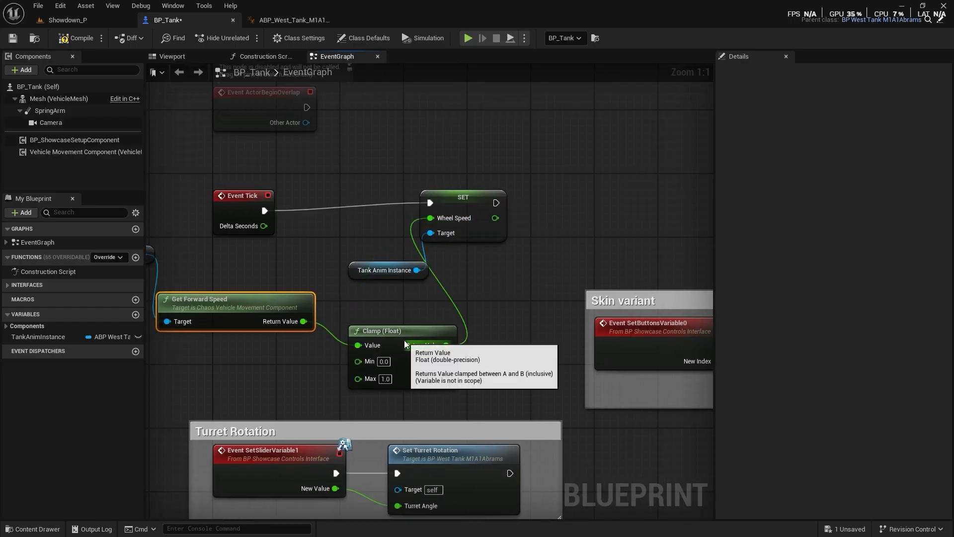
drag(400, 346, 401, 330)
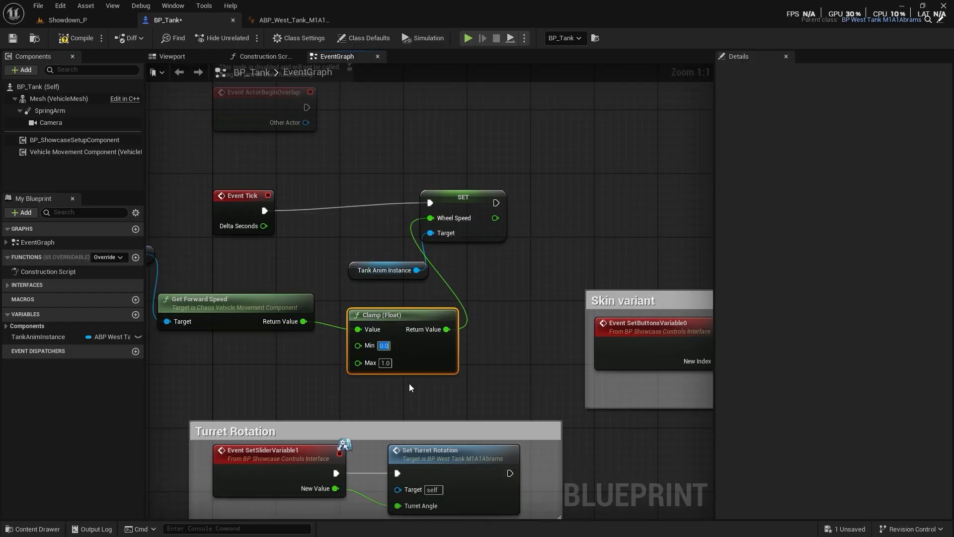
- Limit the Clamp node to a Min of -500 and a Max of 500, and save the blueprint
text(-500)
key(Return)
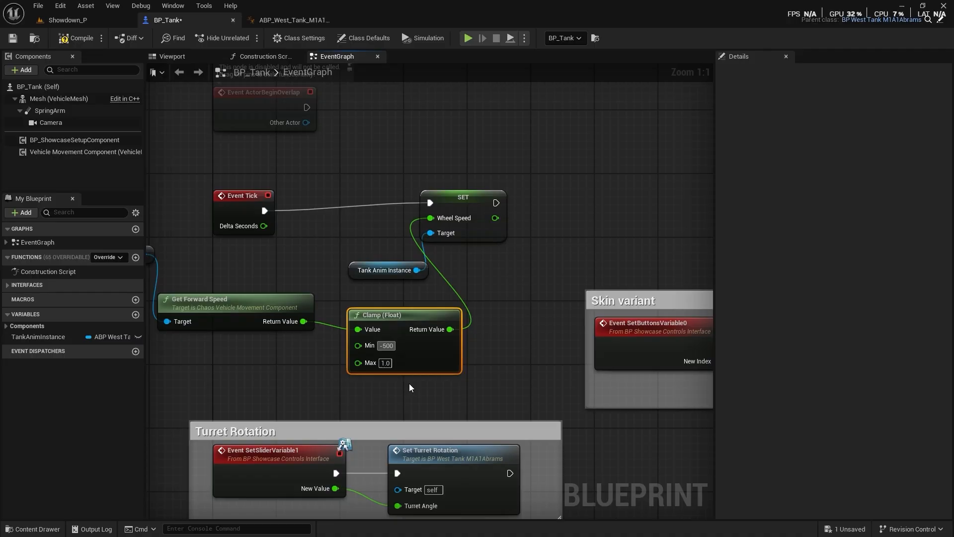
click(389, 363)
text(500)
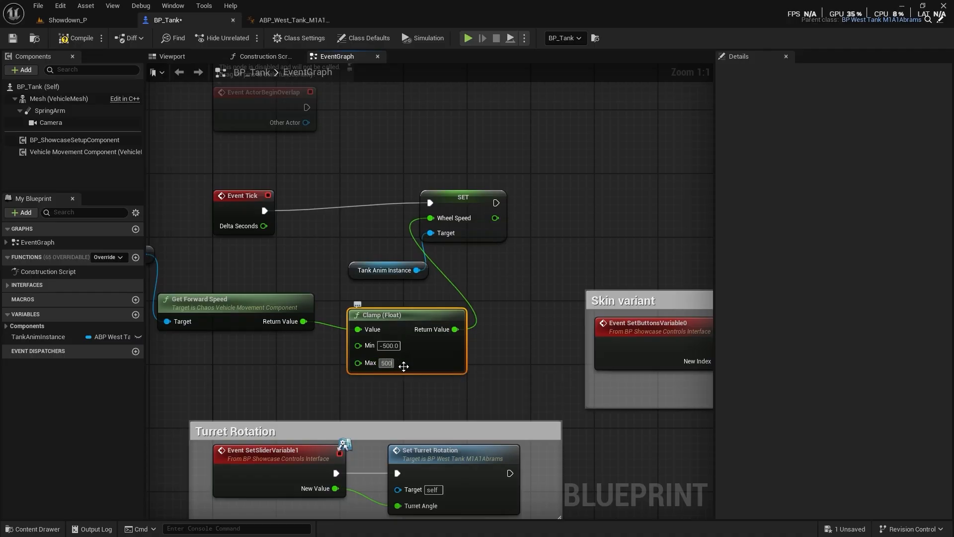
click(461, 379)
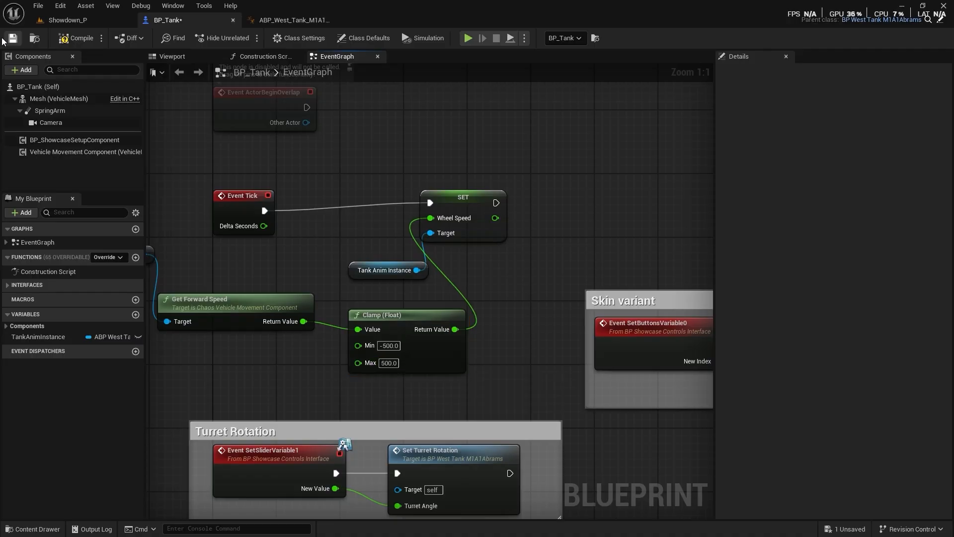
click(60, 42)
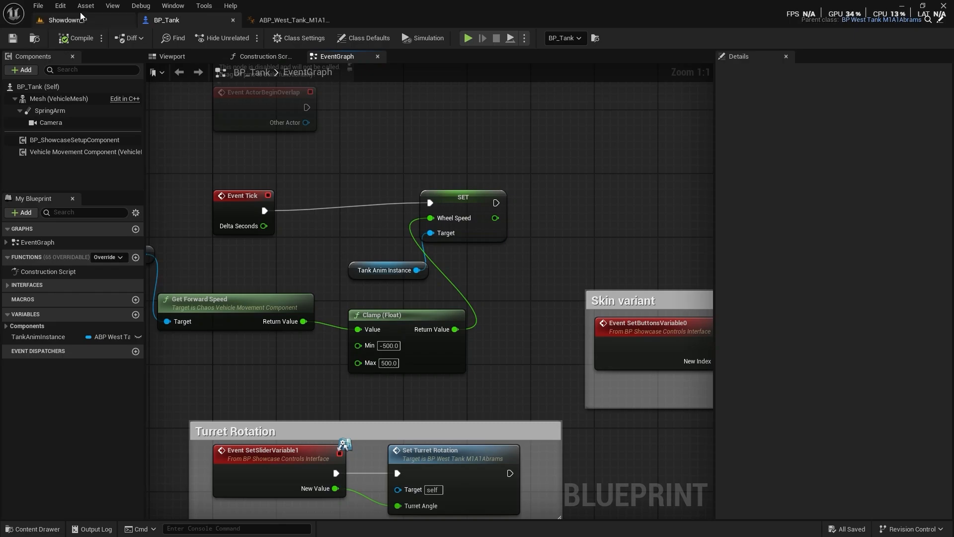
- Test-drive the tank in the Showdown_P level to check the wheel rotation with the clamped speed, and end the play session
click(88, 22)
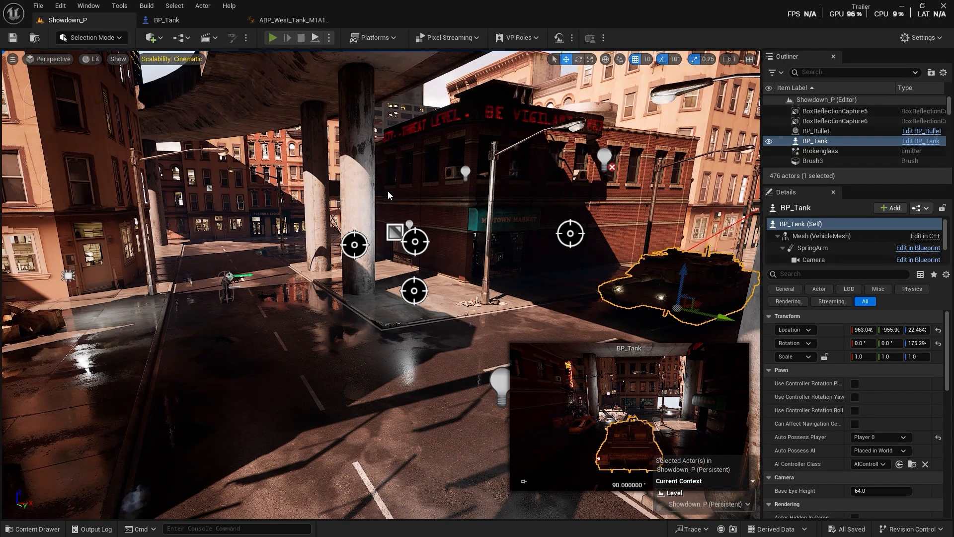
key(alt+p)
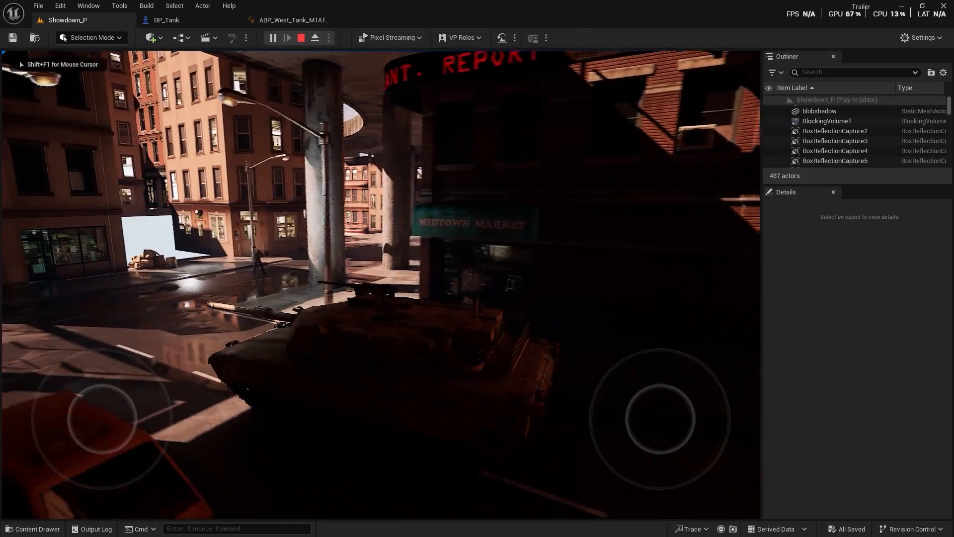
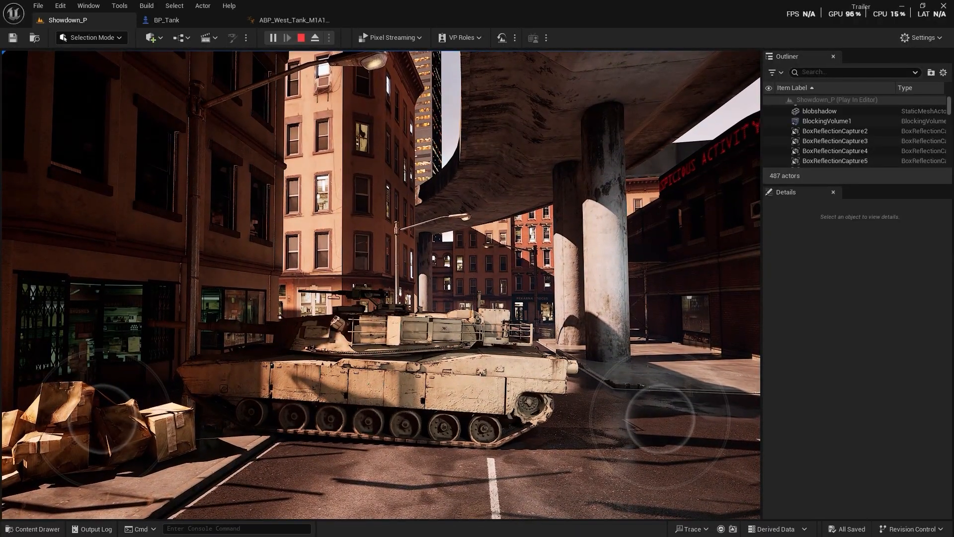
key(Escape)
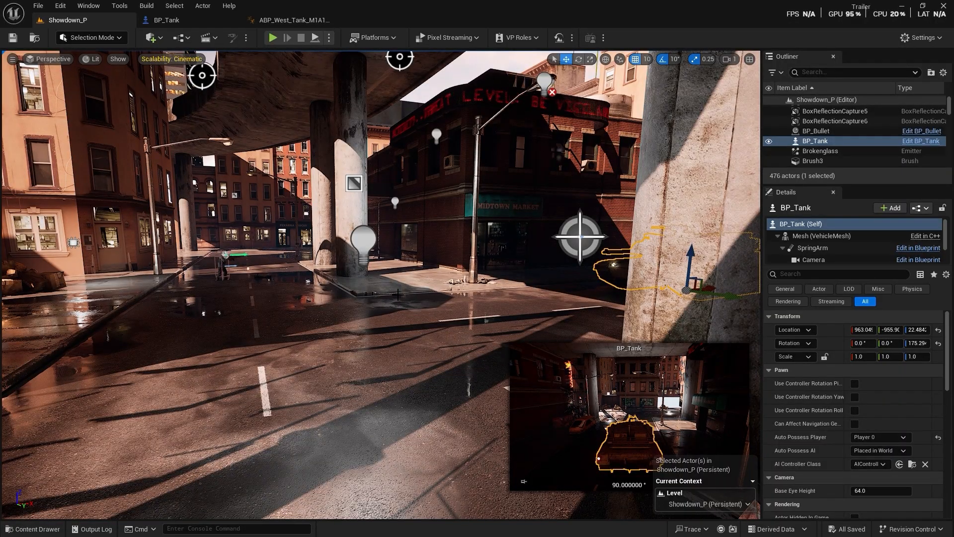
- Add a Sky Light to the Showdown_P level on the street near the tank
right_drag(358, 330, 318, 328)
key(w)
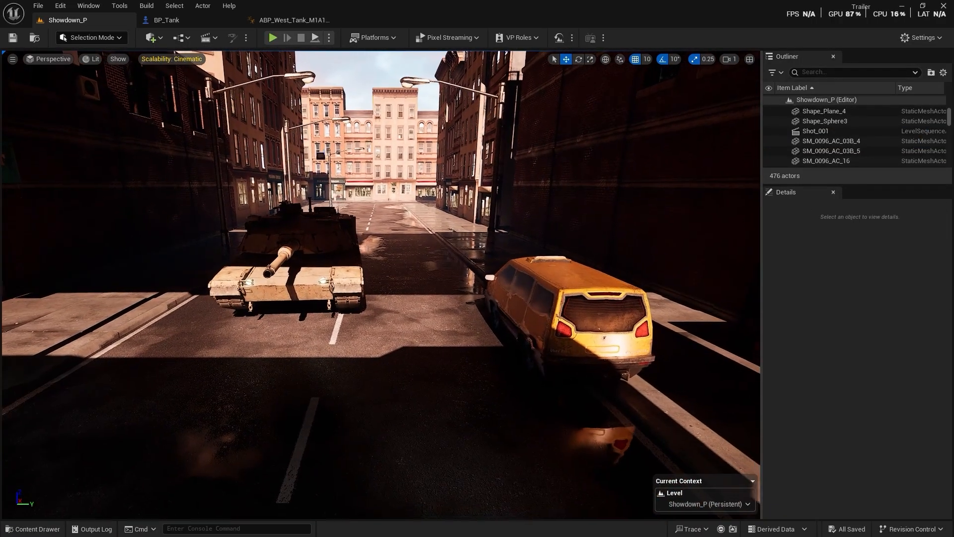
mouse_move(249, 260)
right_down()
mouse_move(223, 318)
mouse_move(250, 259)
right_up()
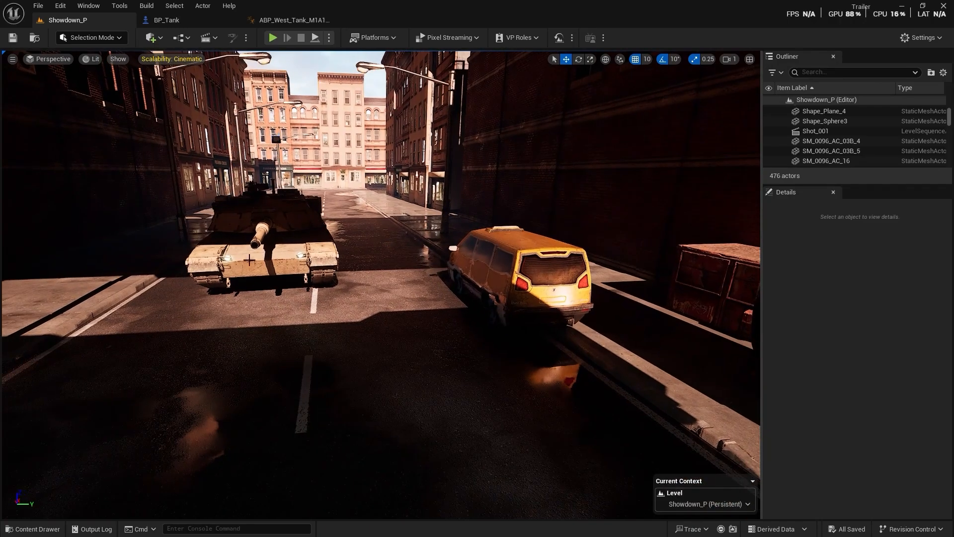
click(157, 41)
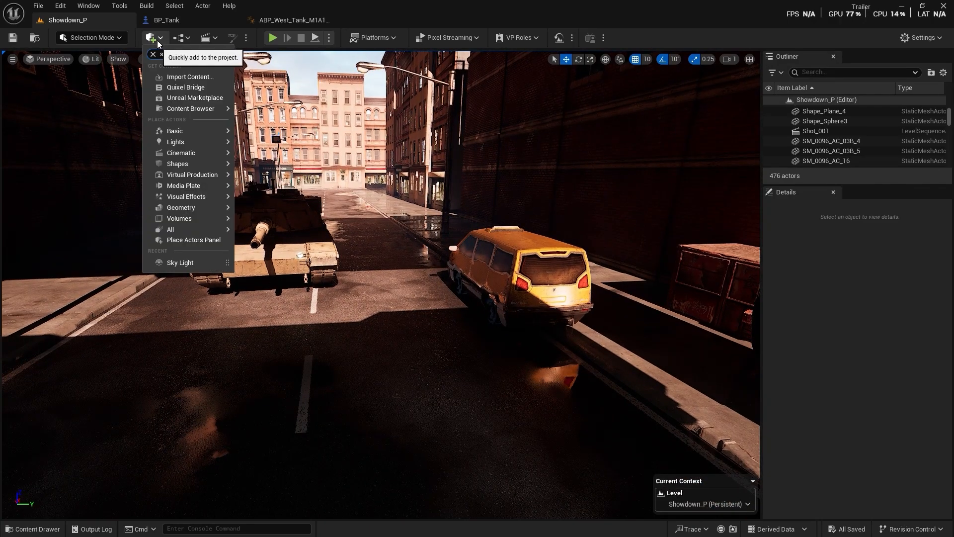
text(sky)
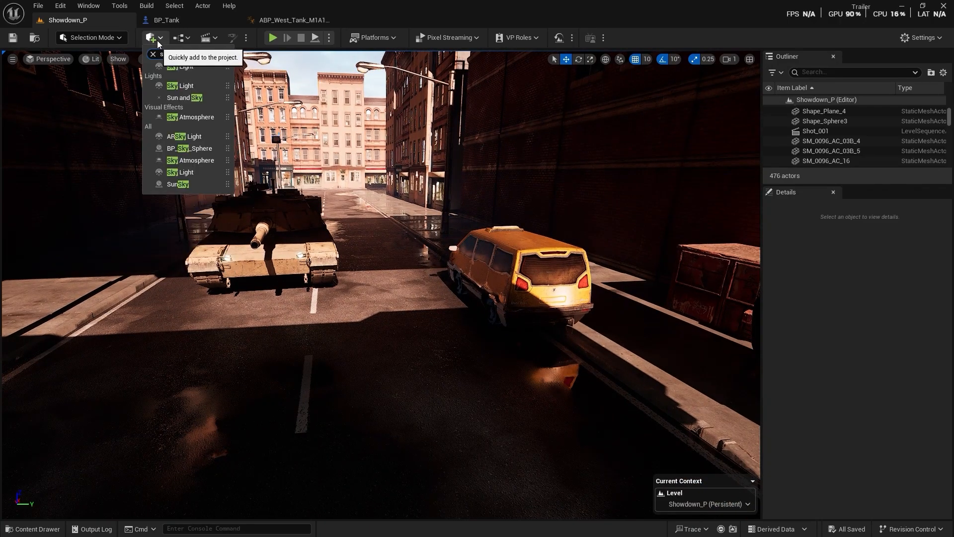
click(180, 86)
- Hide the sky light and show it again to compare the lighting on the tank
right_drag(460, 355, 202, 360)
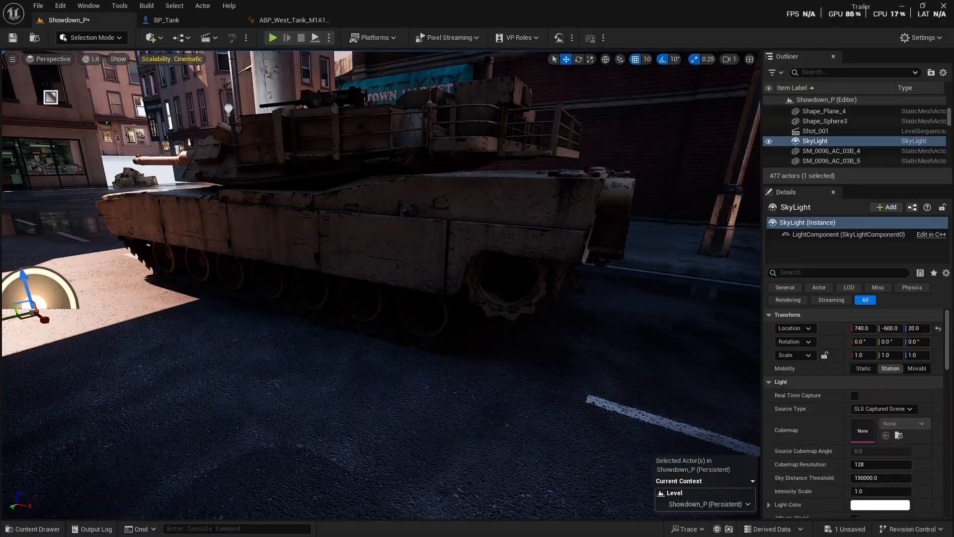
click(768, 141)
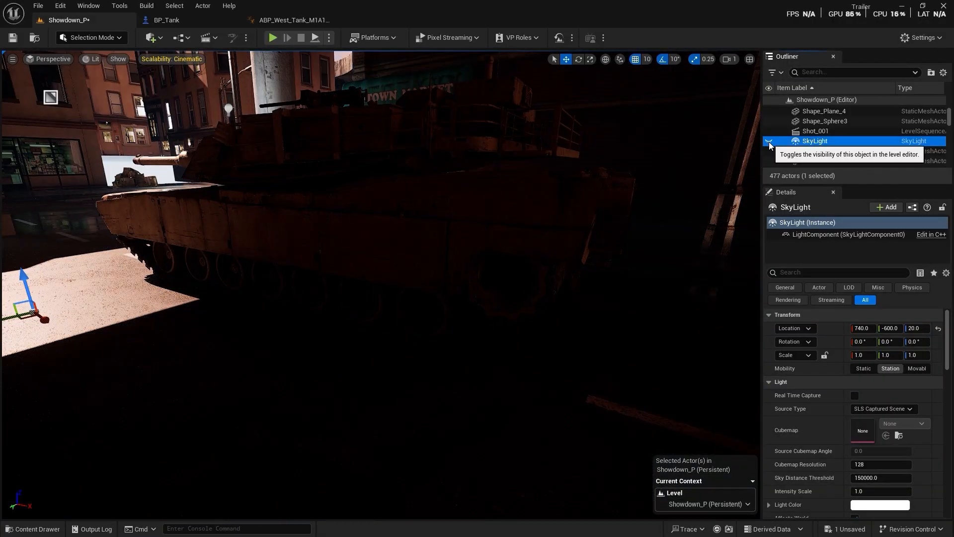
click(769, 141)
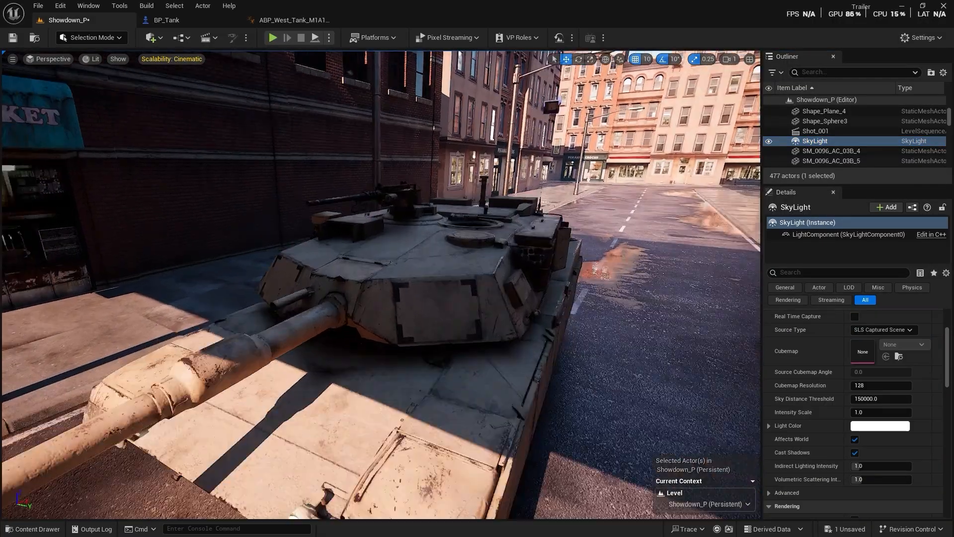
right_drag(377, 278, 348, 278)
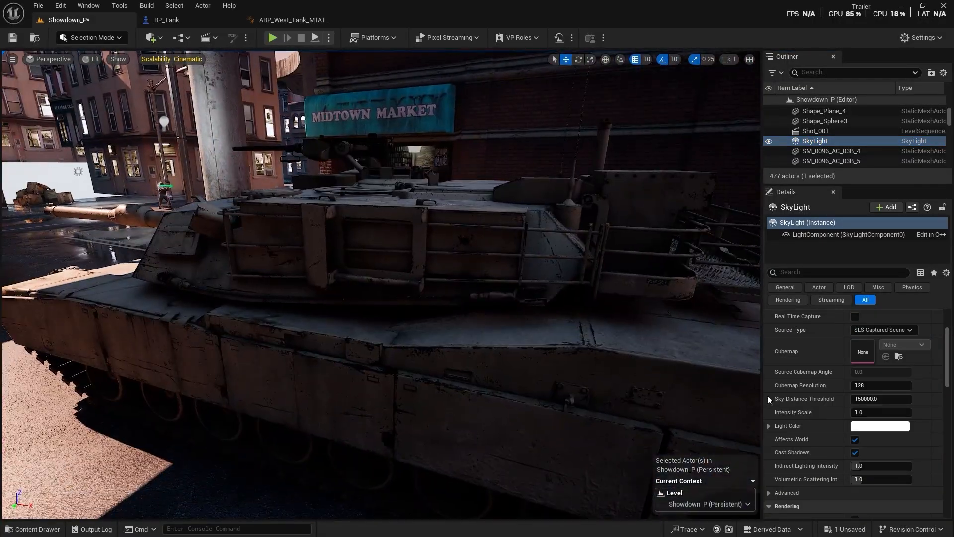
- Raise the sky light's Intensity Scale to 2.0, check the lighting around the tank, and save the level
scroll(812, 383, up, 3)
scroll(812, 383, down, 3)
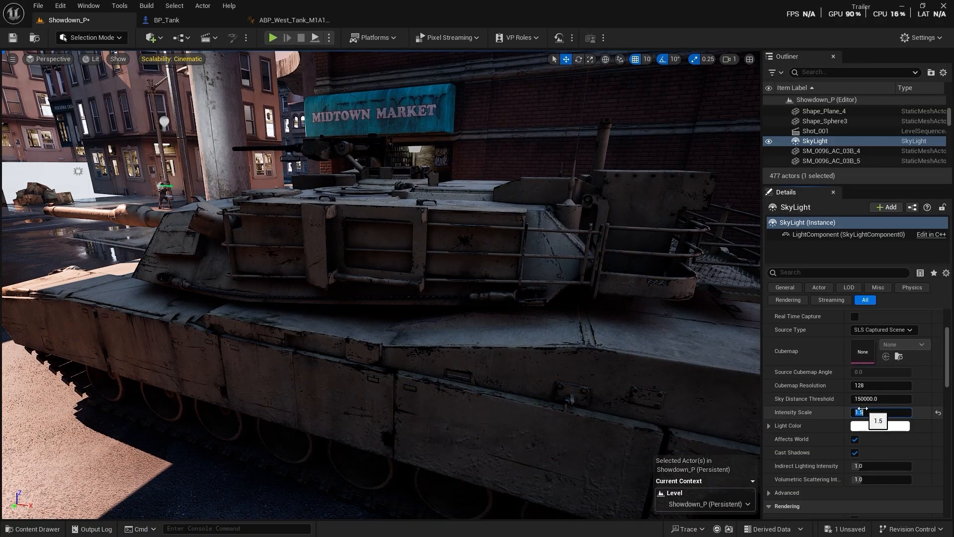
drag(861, 409, 861, 408)
key(s)
right_drag(639, 411, 552, 411)
key(d)
key(w)
mouse_move(482, 328)
right_down()
mouse_move(597, 332)
mouse_move(481, 328)
right_up()
key(s)
key(ctrl+s)
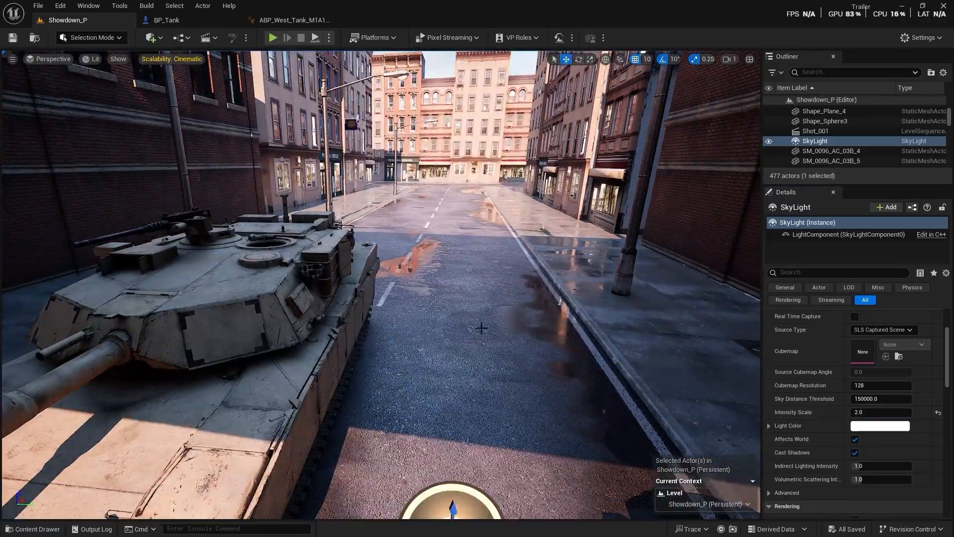
- Lower the sky light below the road surface in front of the tank and save the level
key(s)
right_drag(428, 298, 382, 298)
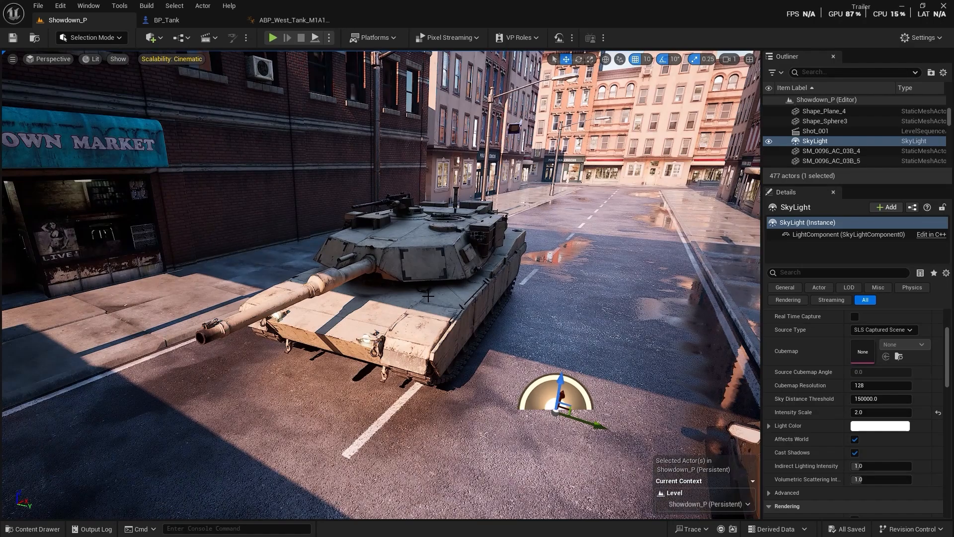
drag(560, 376, 558, 409)
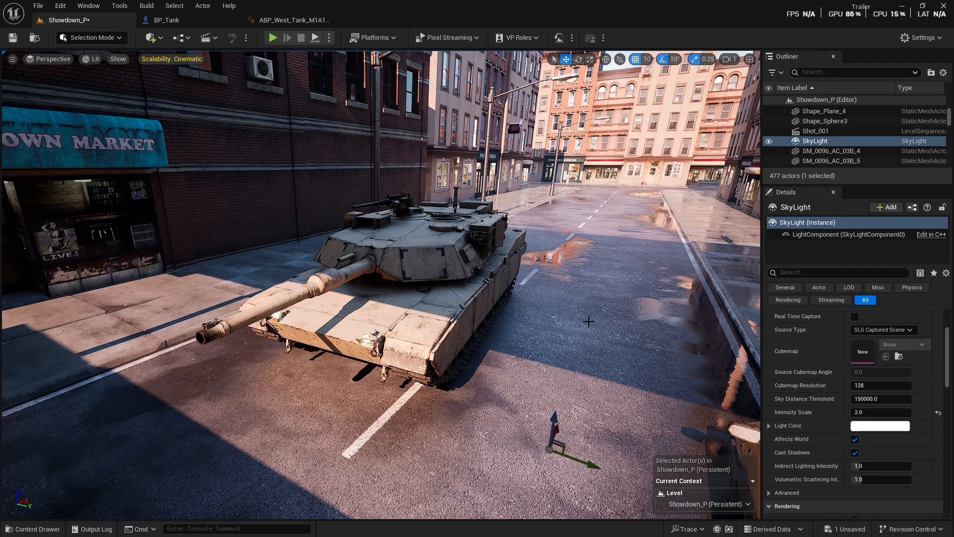
key(d)
right_drag(585, 319, 562, 312)
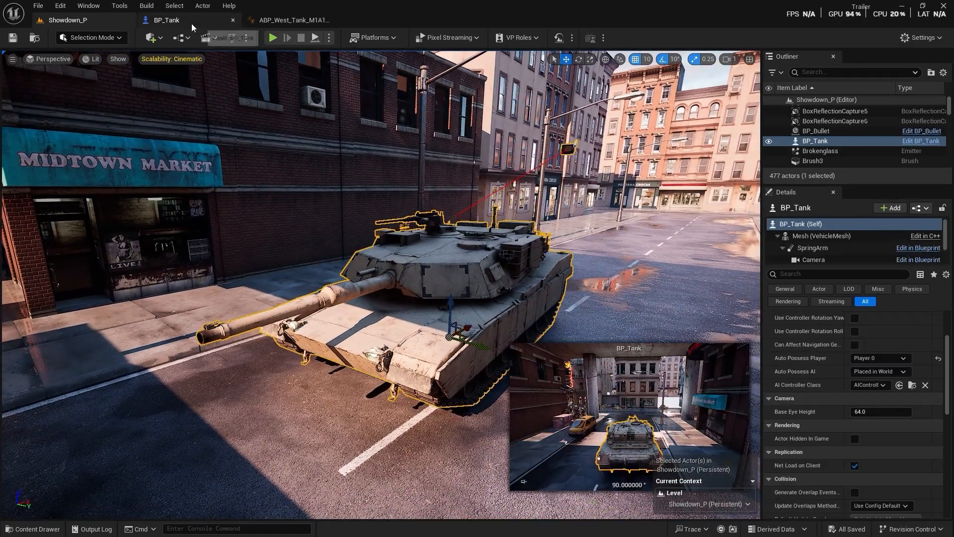
click(189, 23)
right_drag(280, 258, 410, 196)
scroll(410, 196, down, 5)
right_drag(446, 248, 147, 277)
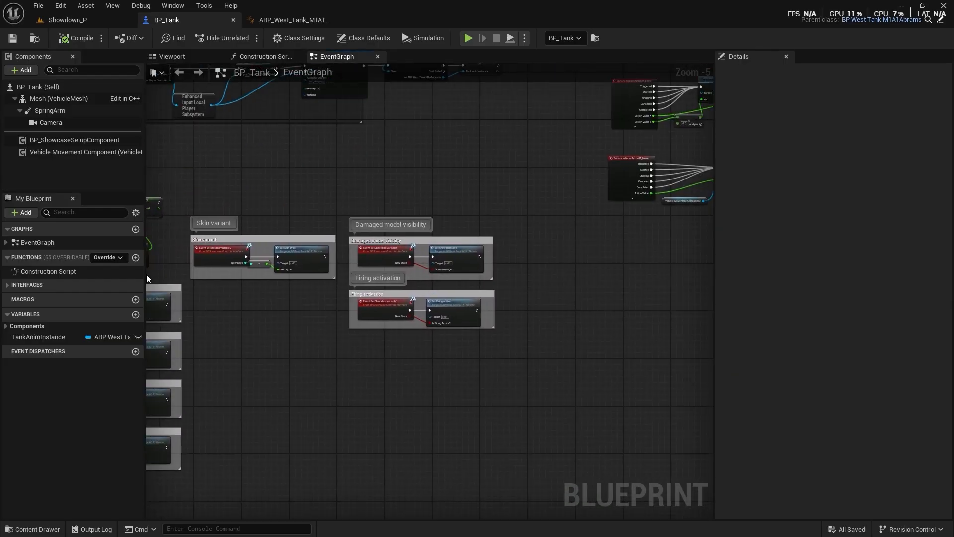
scroll(275, 313, up, 3)
click(54, 21)
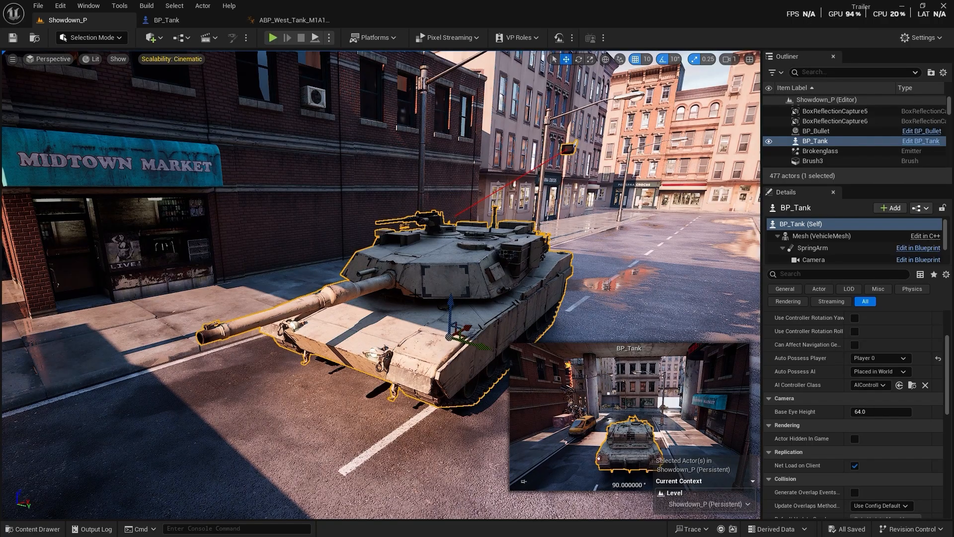
- Create an Input Action named IA_RotateTurret in the Blueprints/Input folder and save it
click(30, 529)
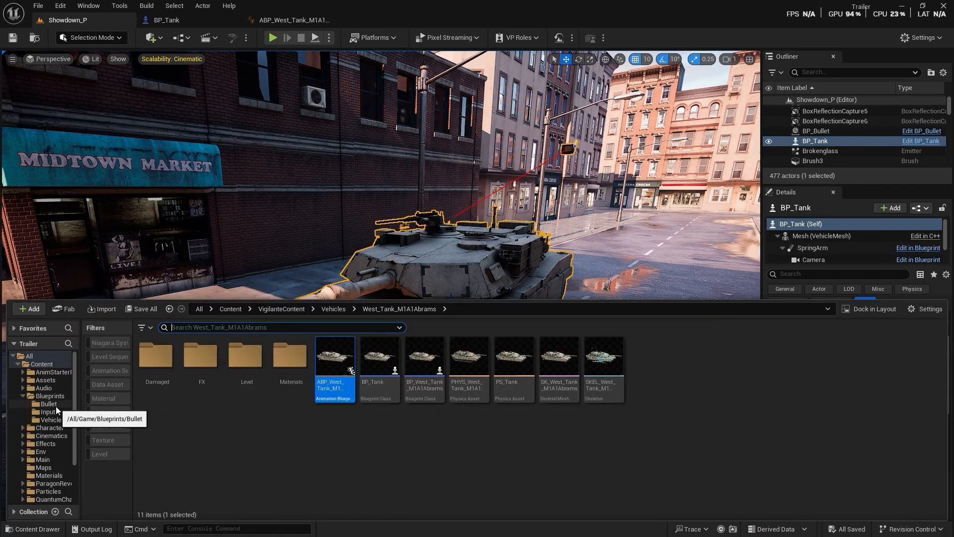
click(50, 411)
right_click(287, 414)
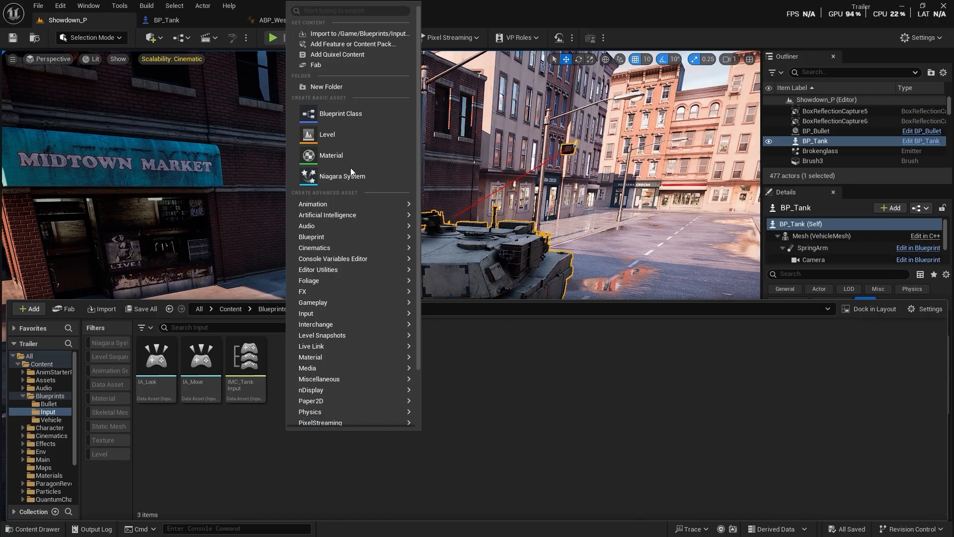
mouse_move(335, 315)
click(490, 364)
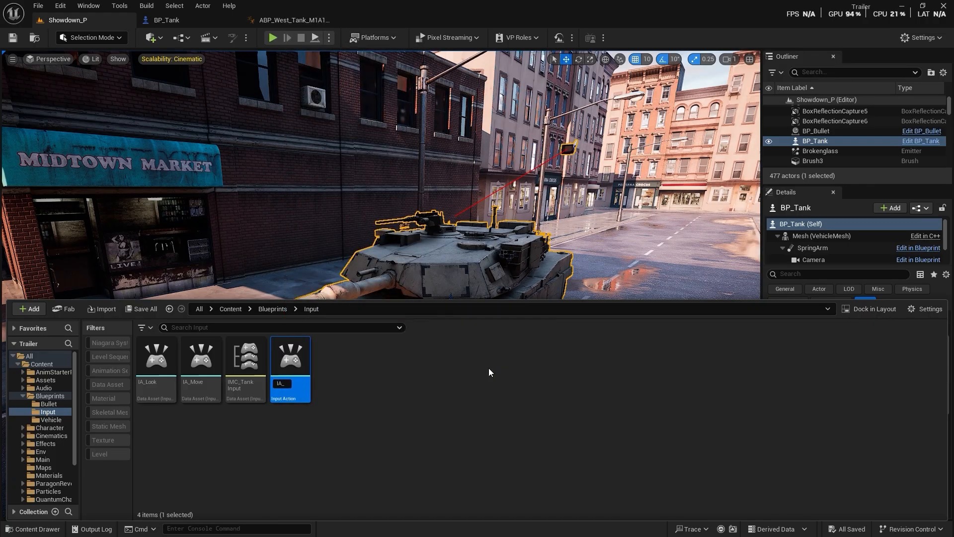
text(IA_RotateTurret)
key(Return)
key(ctrl+s)
- Open IA_RotateTurret, set its Value Type to Axis1D (float), save it, and close it
key(Return)
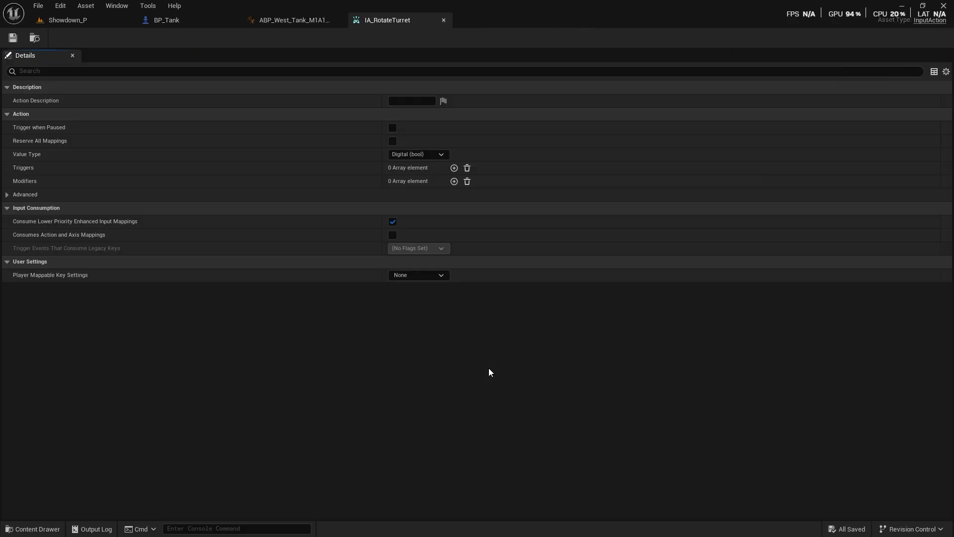
click(404, 155)
click(427, 169)
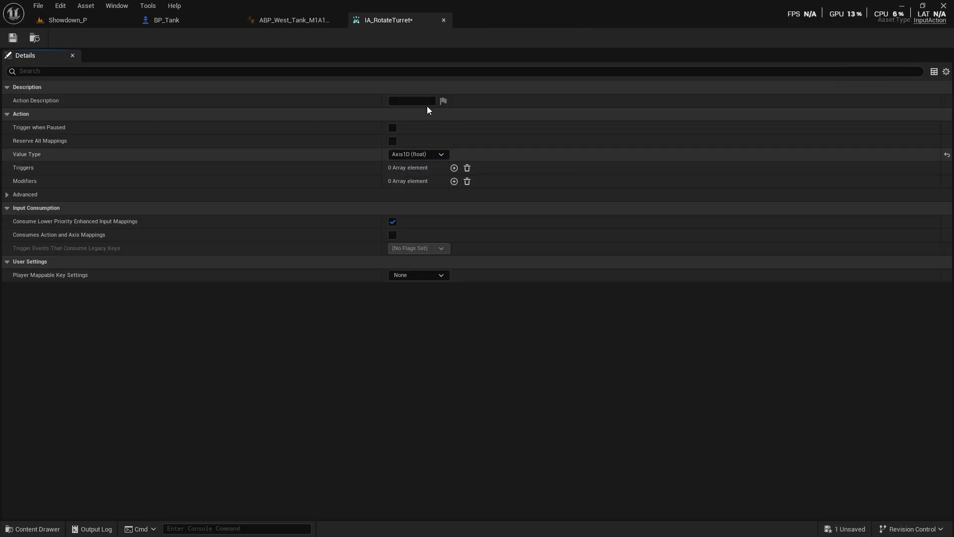
click(443, 19)
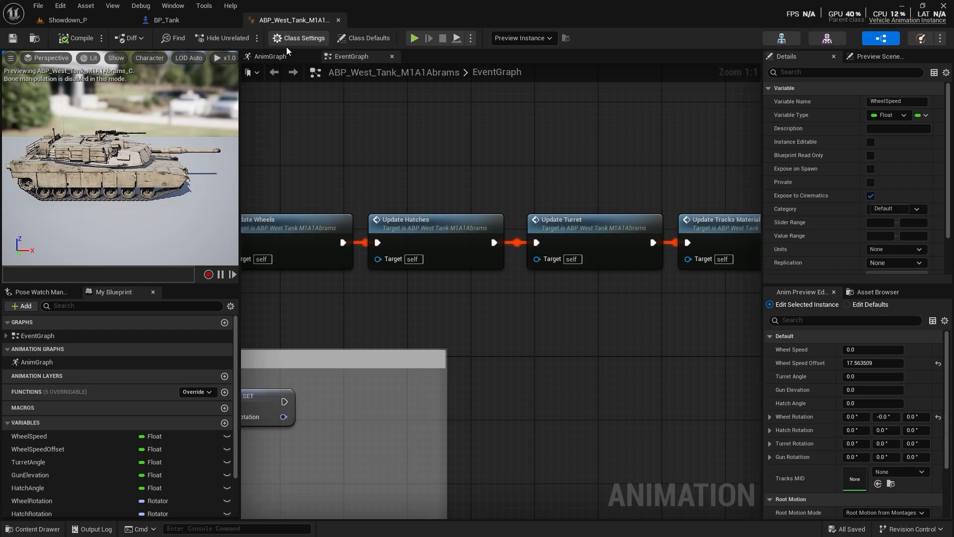
- Close the animation blueprint, open IMC_TankInput from the project content, and add a mapping for IA_RotateTurret
click(338, 20)
click(65, 20)
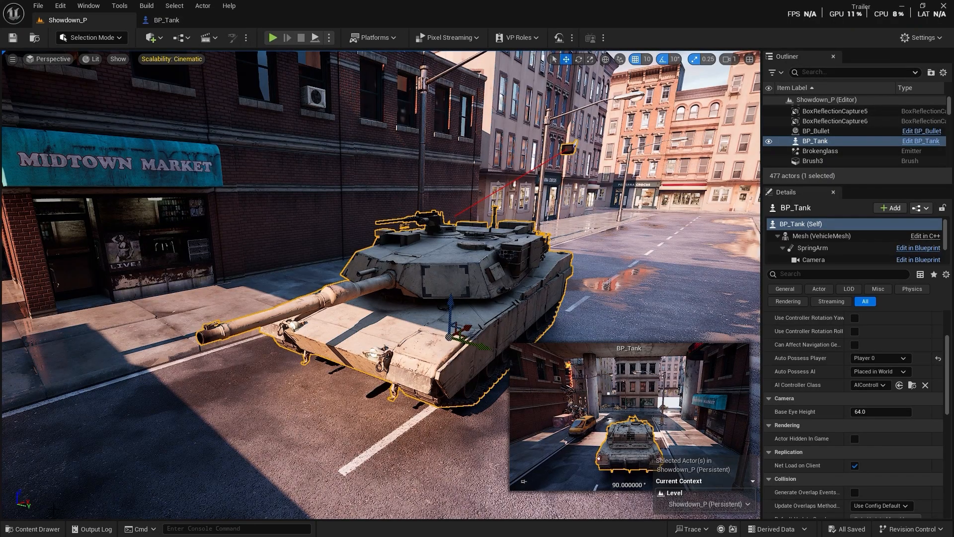
click(34, 529)
double_click(288, 378)
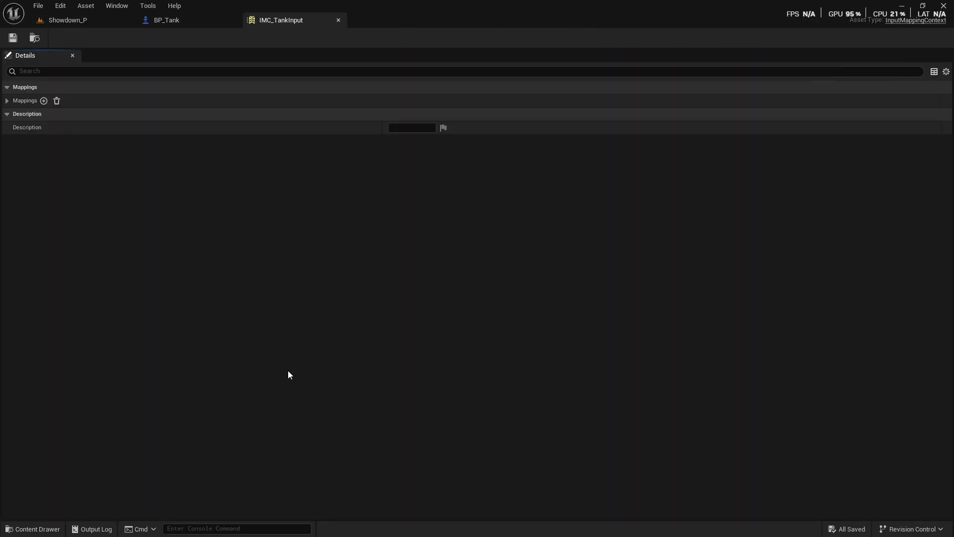
click(44, 101)
click(6, 101)
click(37, 142)
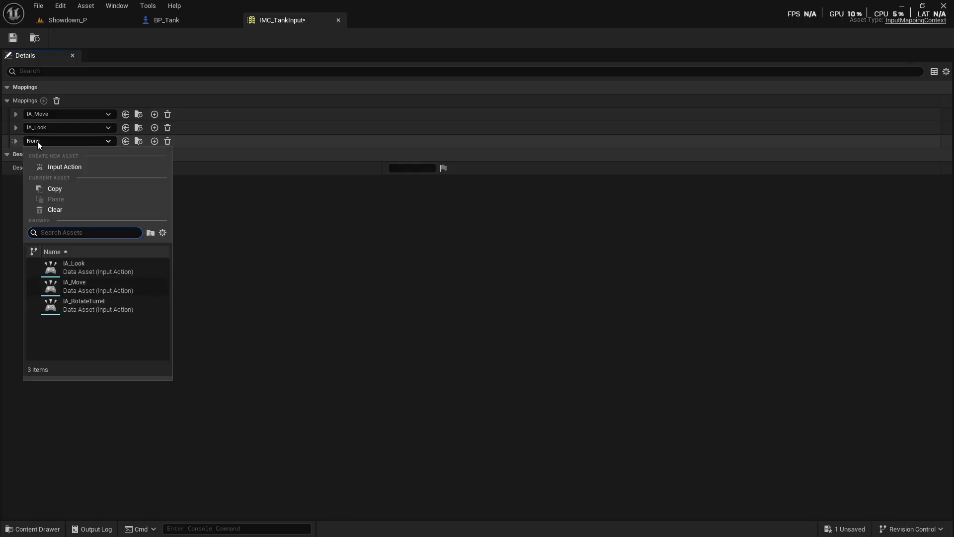
click(116, 302)
- Bind the D and A keys to the IA_RotateTurret mapping
click(15, 141)
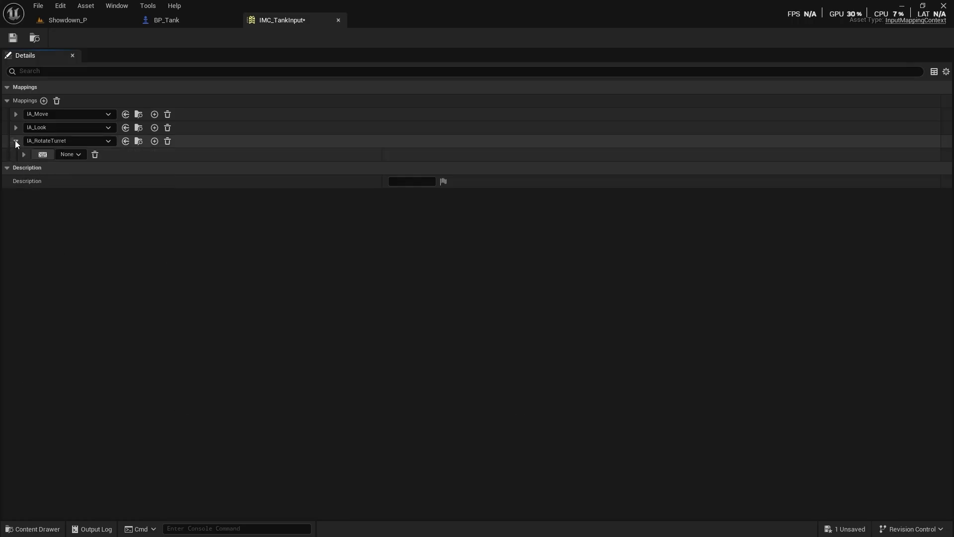
click(43, 154)
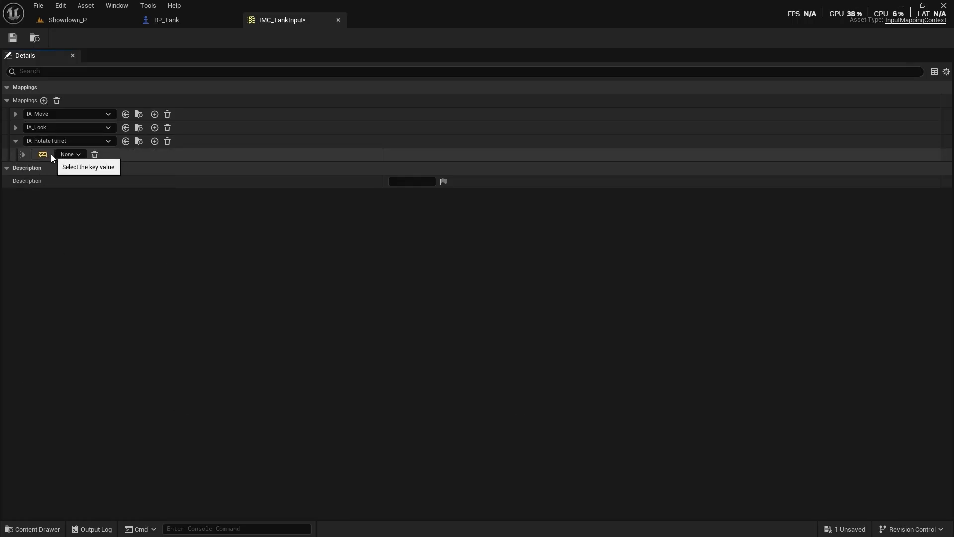
key(d)
click(154, 141)
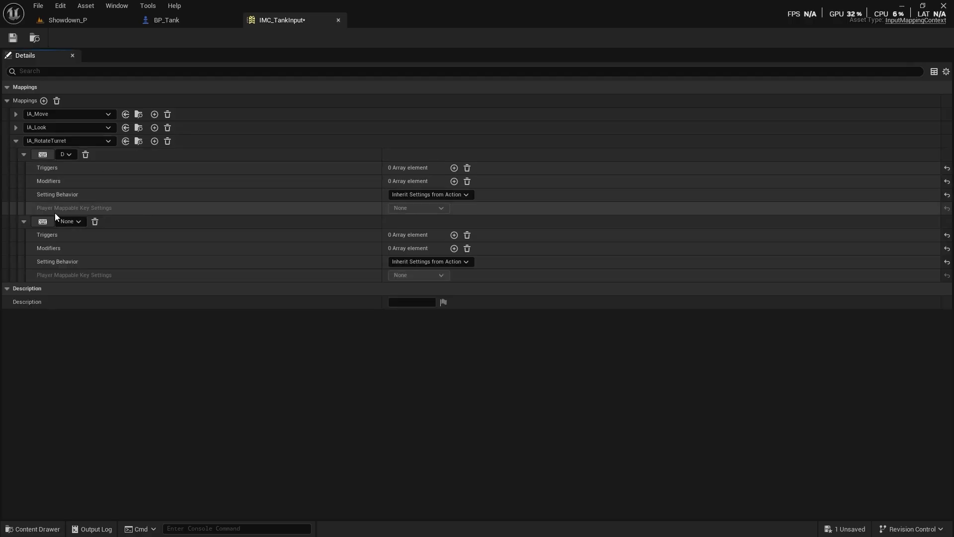
click(43, 222)
key(a)
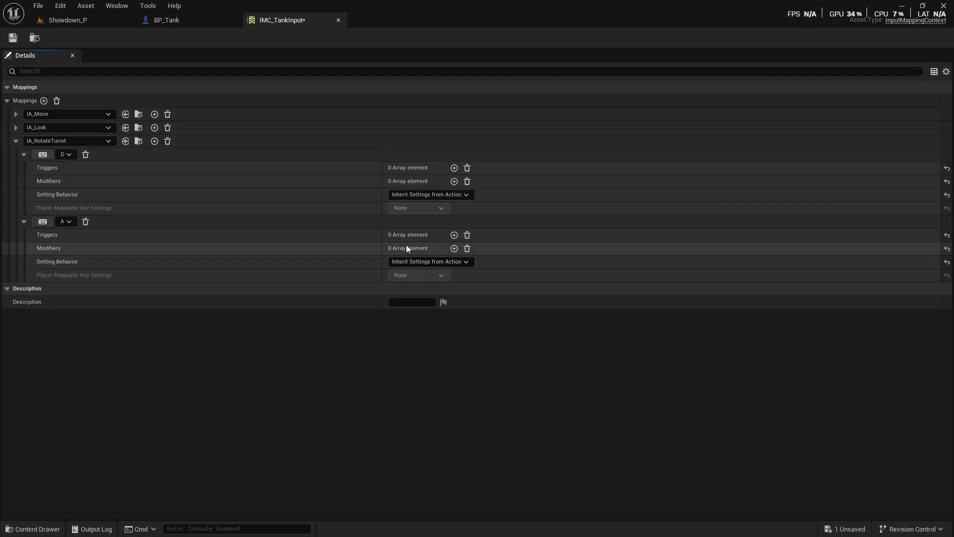
- Add a Negate modifier to the A key of IA_RotateTurret, save the mapping context, and close it
click(455, 249)
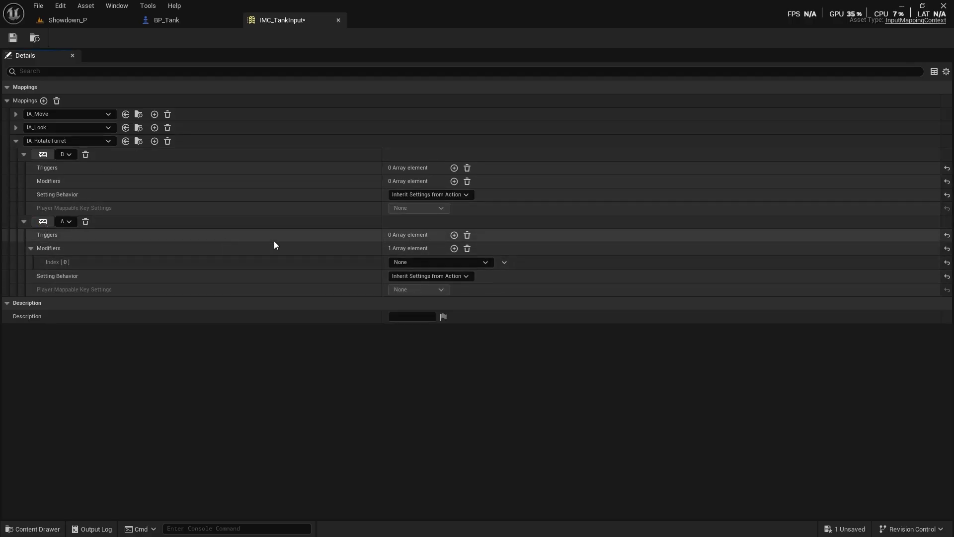
click(407, 262)
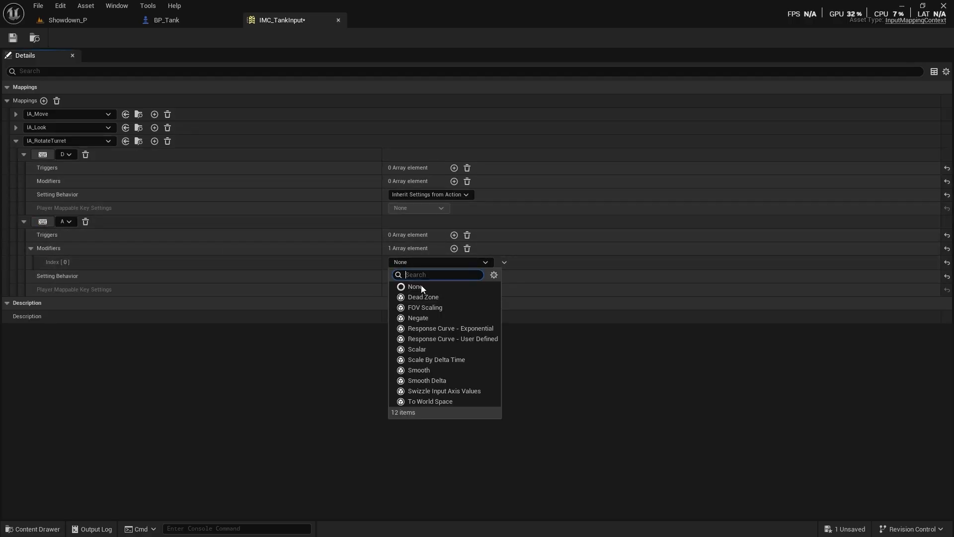
click(418, 319)
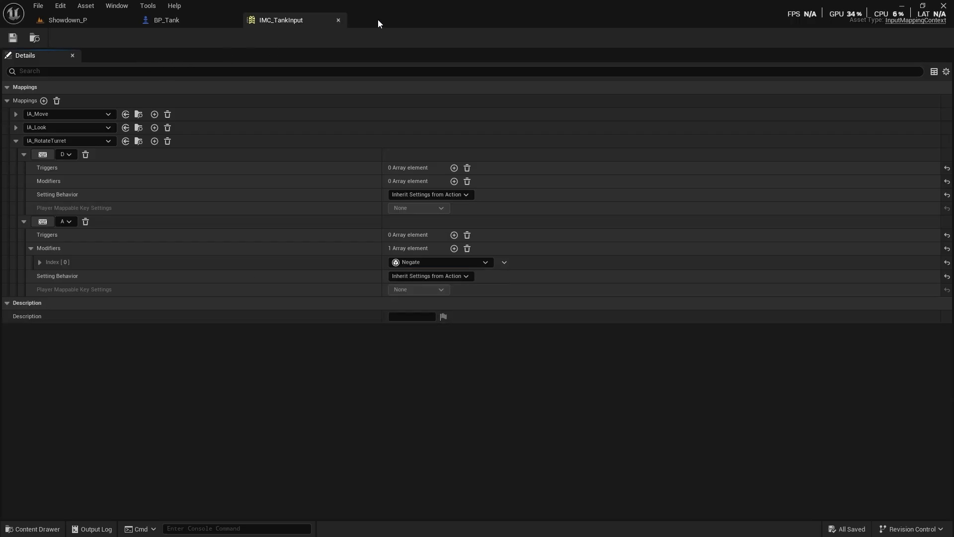
click(338, 19)
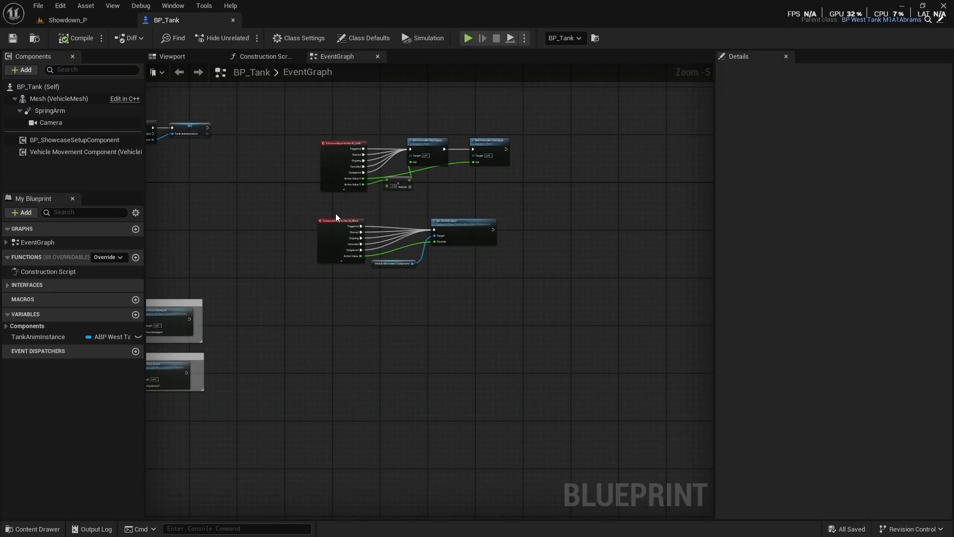
- Add an IA_RotateTurret enhanced input event to BP_Tank's event graph and place it below the IA_Move event
right_drag(318, 279, 646, 335)
right_drag(334, 298, 539, 177)
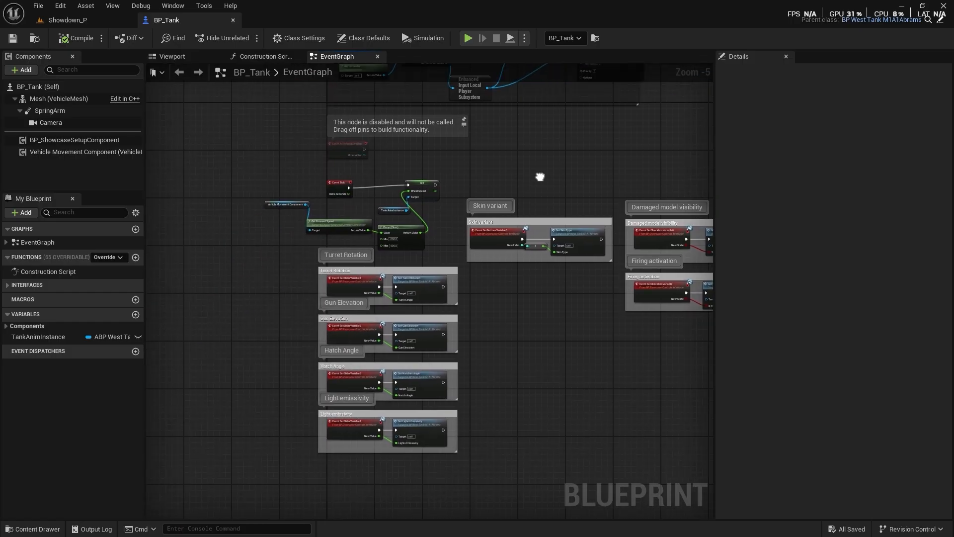
right_drag(706, 286, 566, 338)
scroll(426, 273, up, 4)
right_click(332, 311)
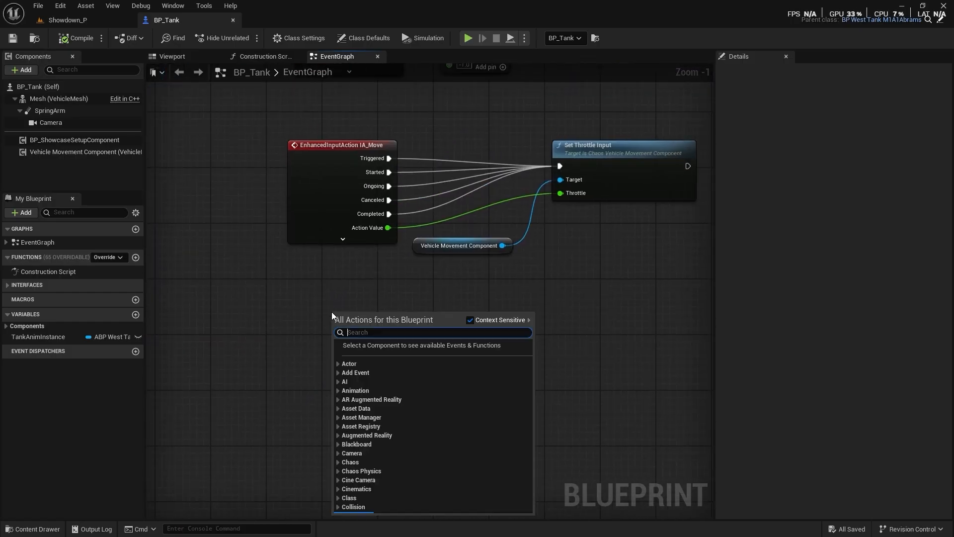
text(IA_)
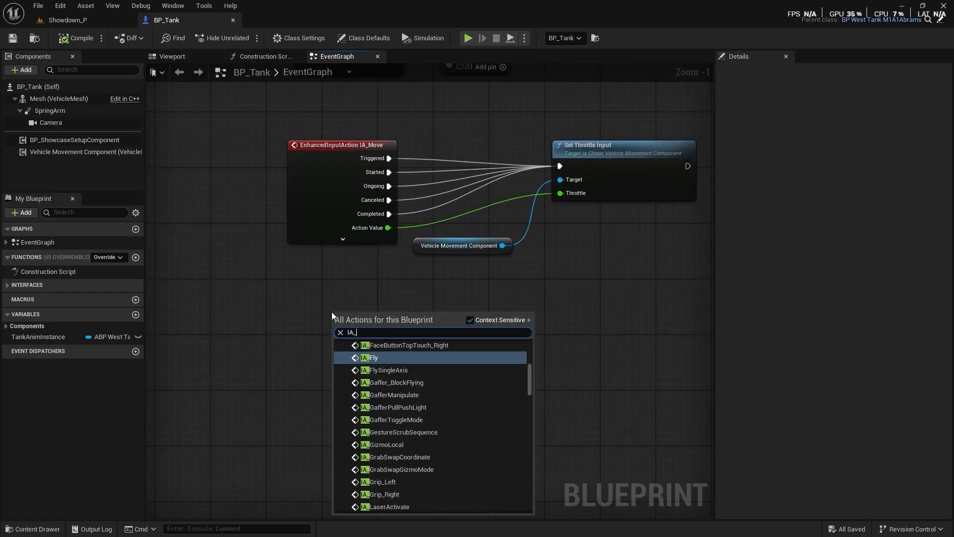
text(Rotat)
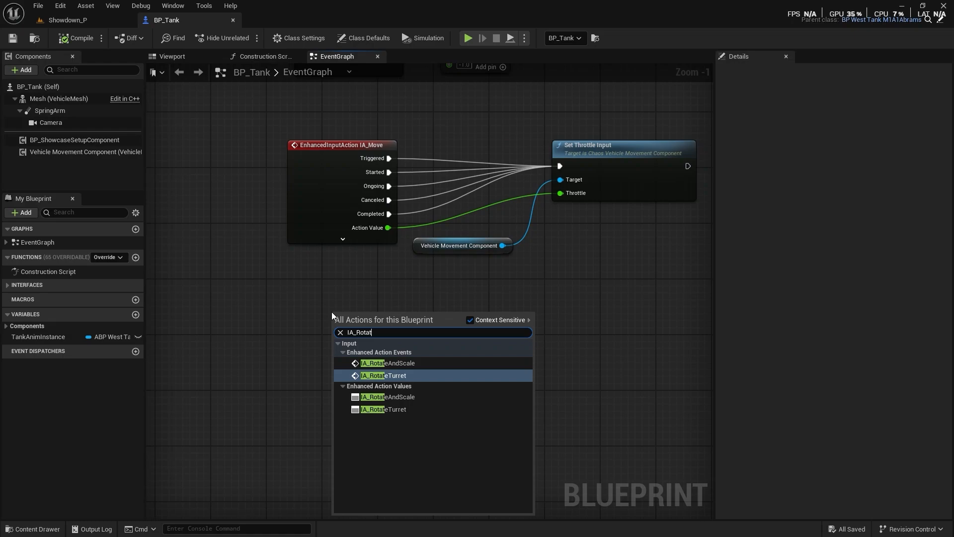
click(405, 376)
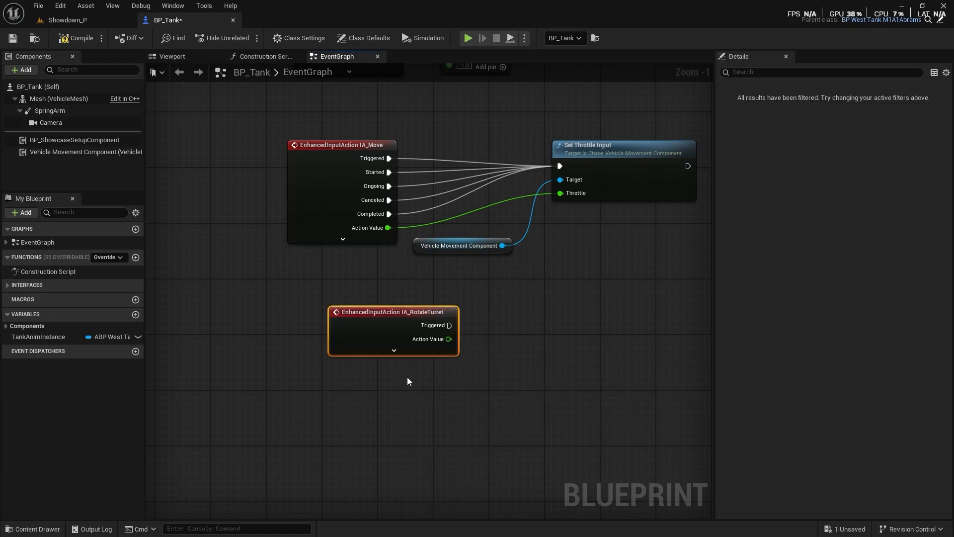
drag(399, 312, 326, 338)
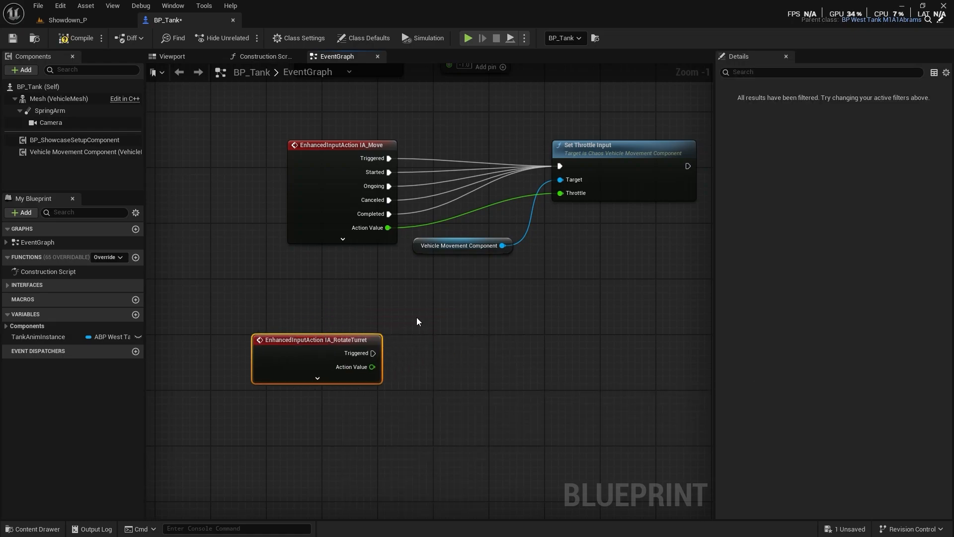
- Compile and save BP_Tank, and place a getter for TankAnimInstance above the IA_RotateTurret event
click(76, 37)
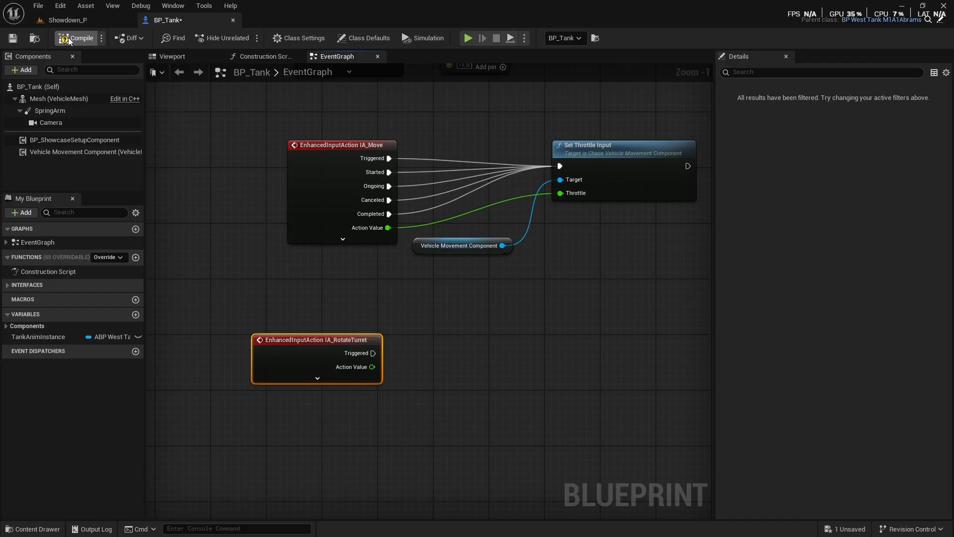
click(13, 38)
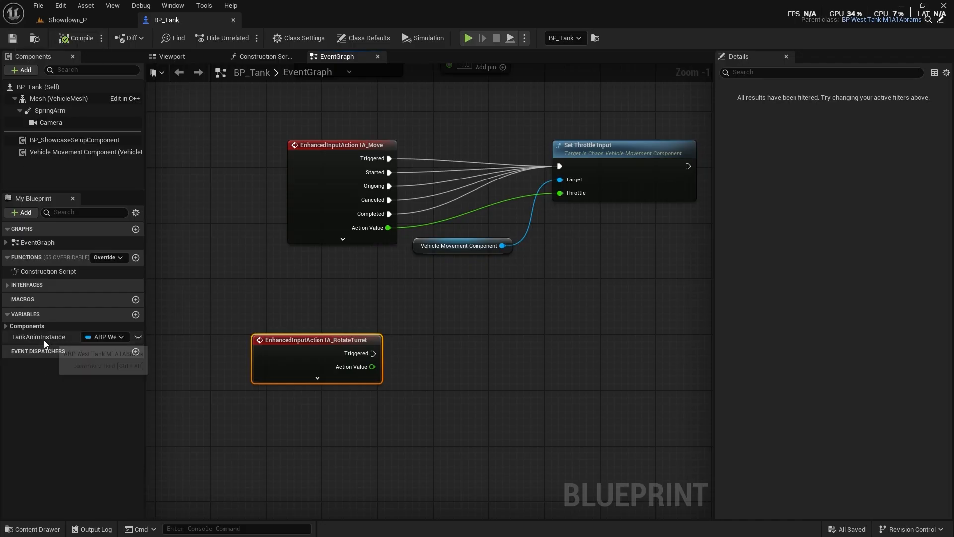
drag(44, 339, 374, 328)
click(373, 326)
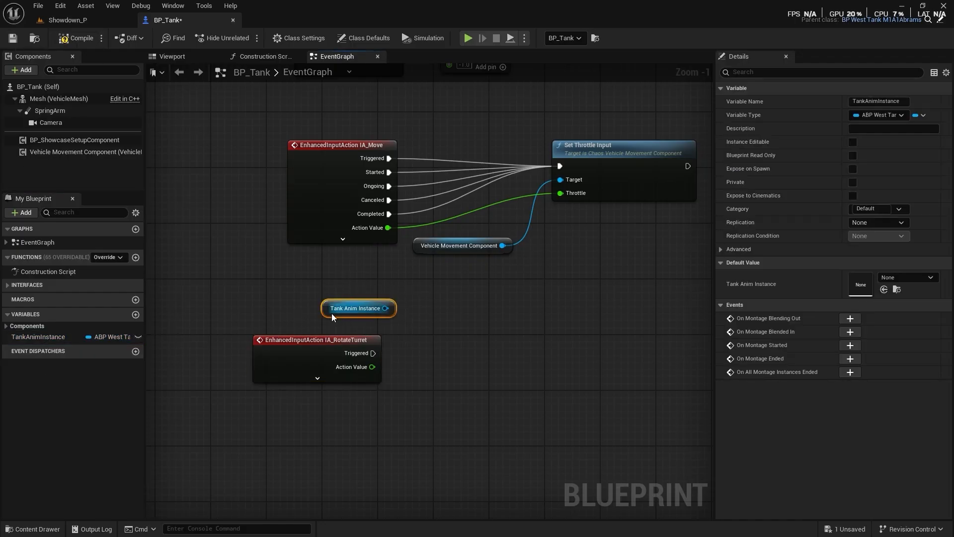
- Open the parent blueprint BP_West_Tank_M1A1Abrams and examine how its SetTurretRotation and SetGunElevation events drive the animation instance
click(941, 21)
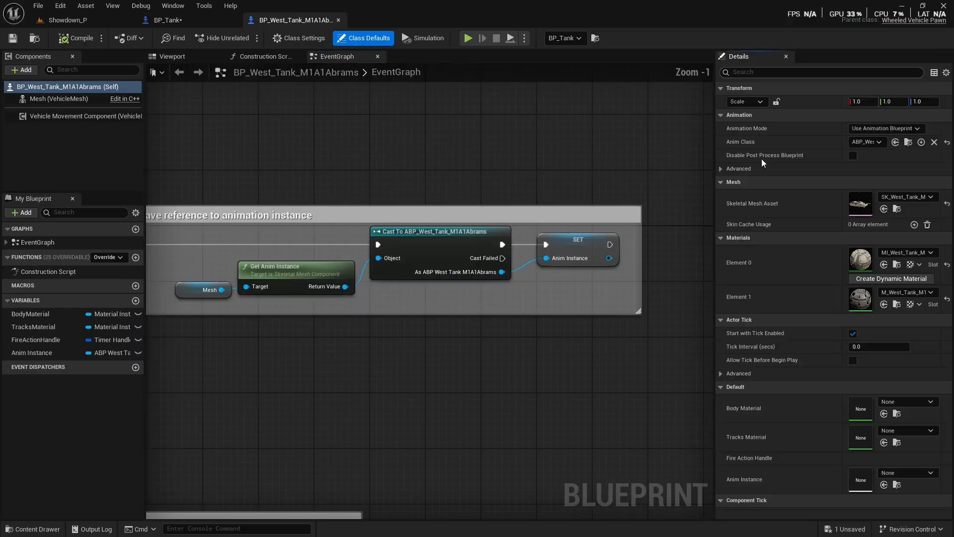
scroll(426, 323, up, 6)
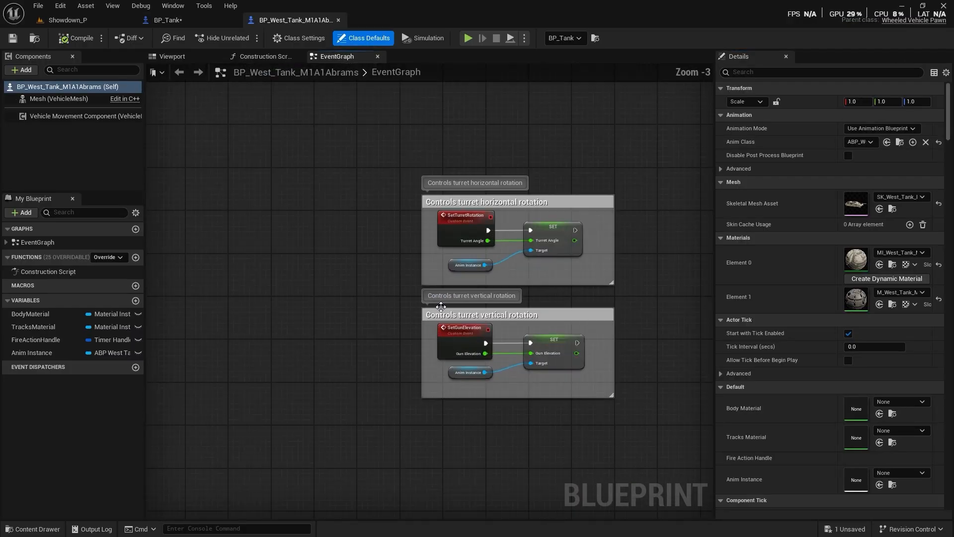
right_drag(473, 304, 408, 291)
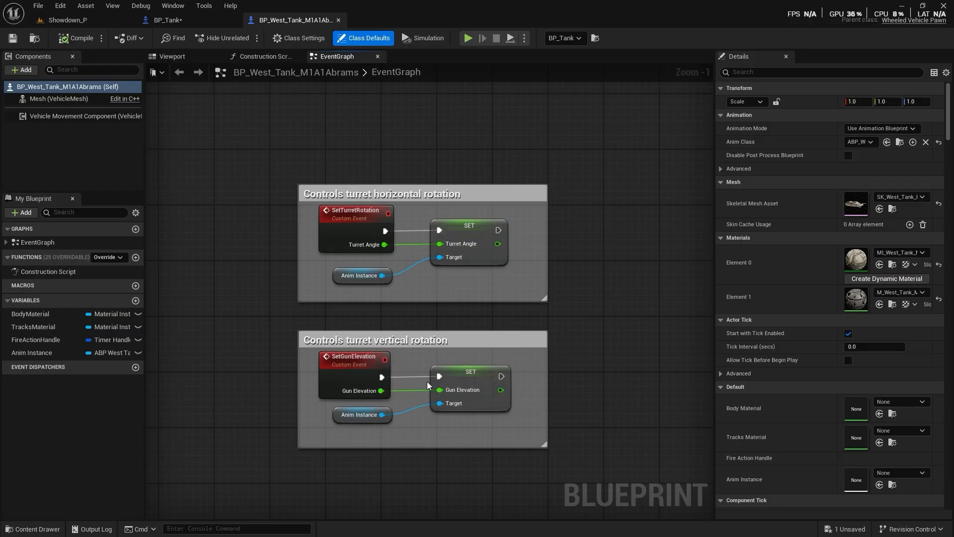
right_drag(494, 435, 480, 374)
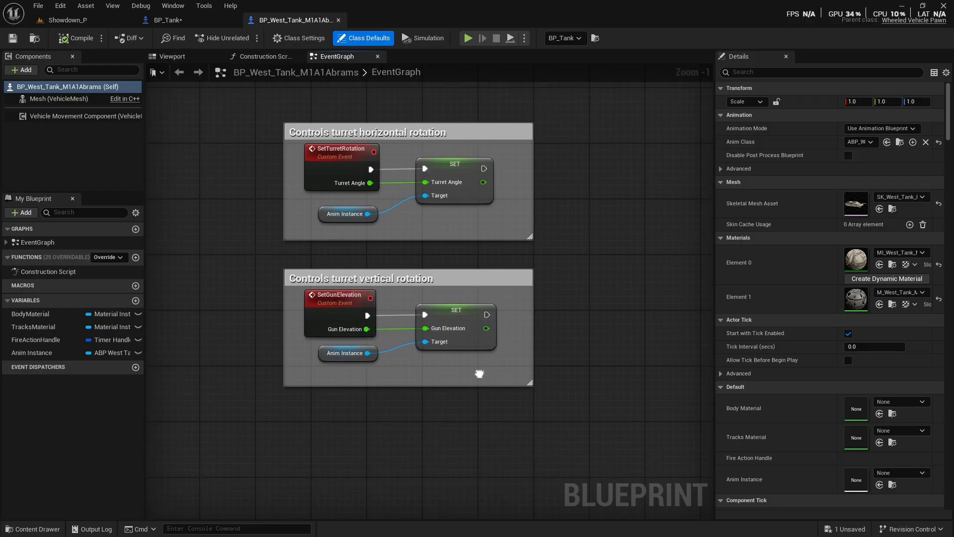
drag(466, 348, 453, 192)
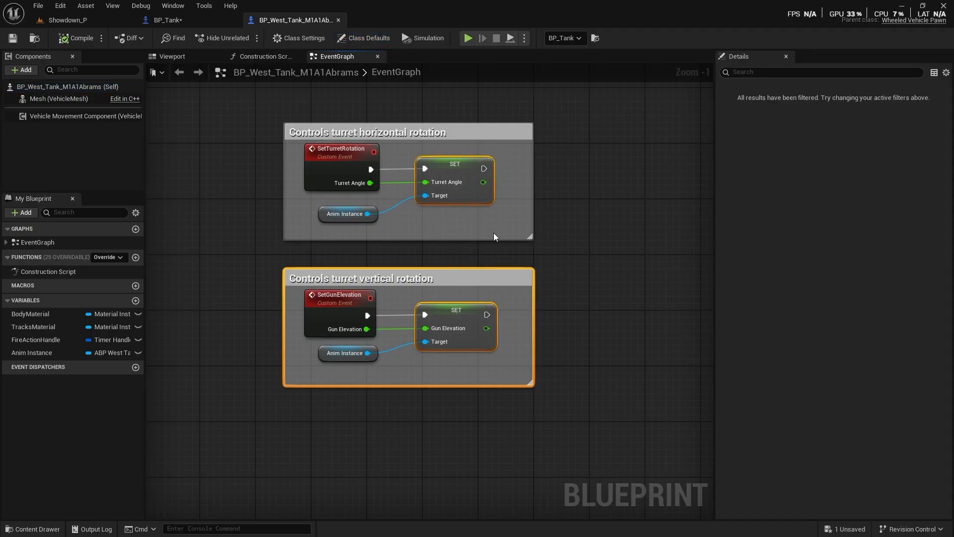
click(547, 207)
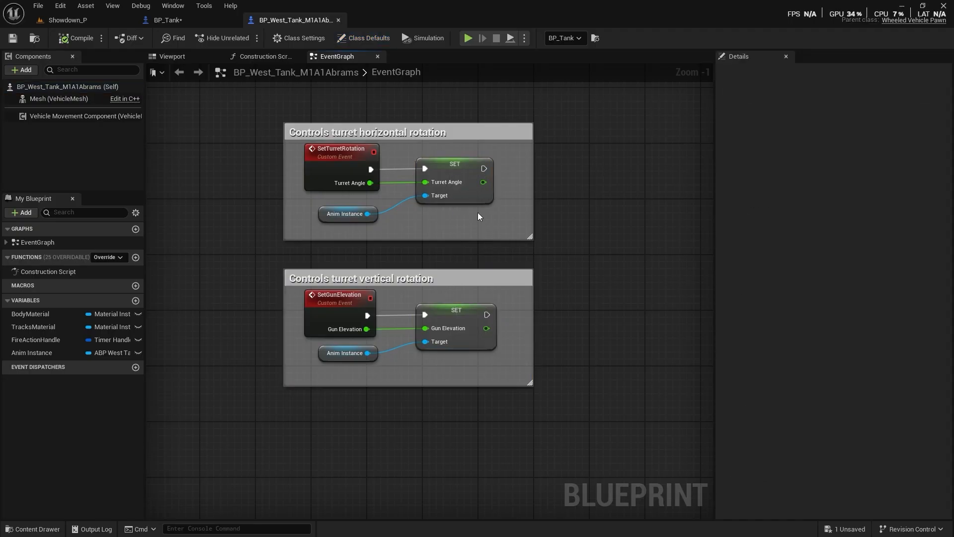
click(456, 170)
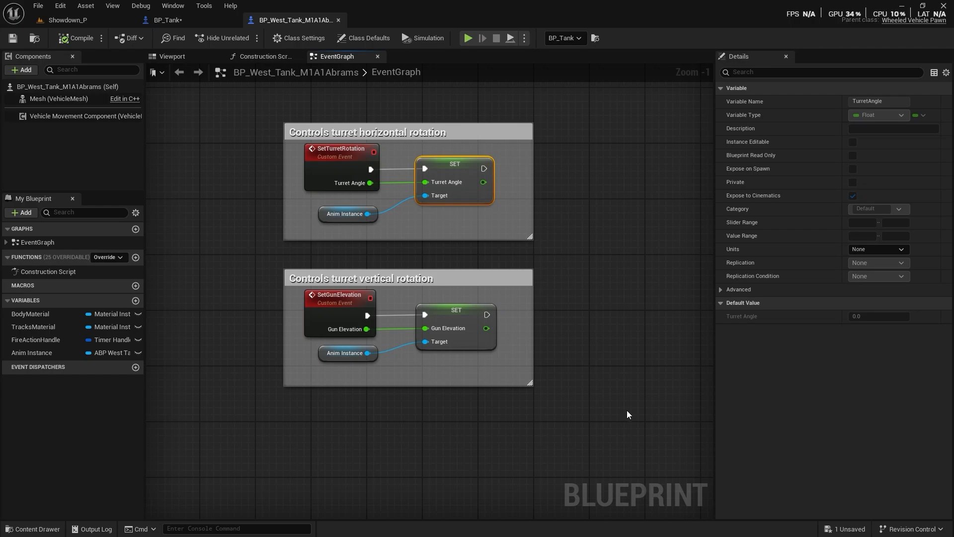
drag(631, 417, 239, 270)
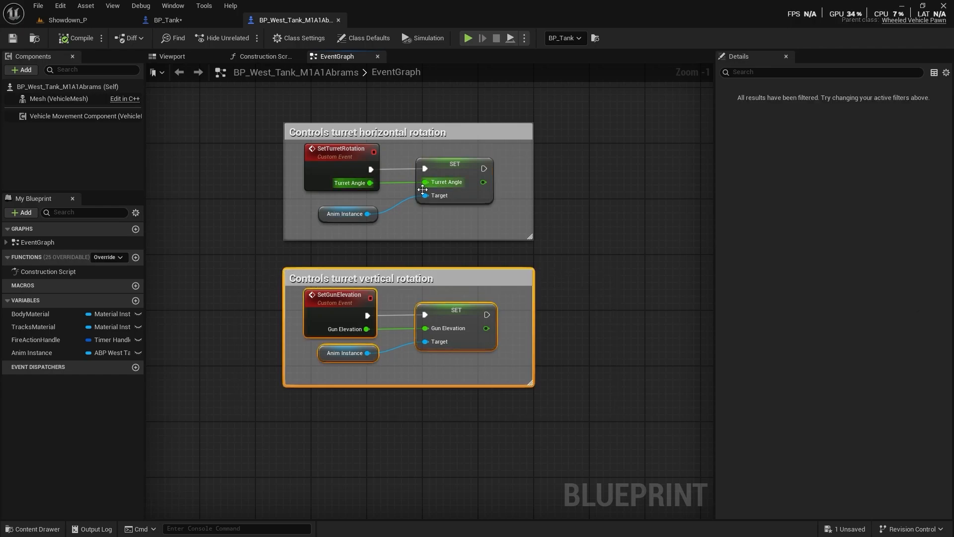
click(451, 171)
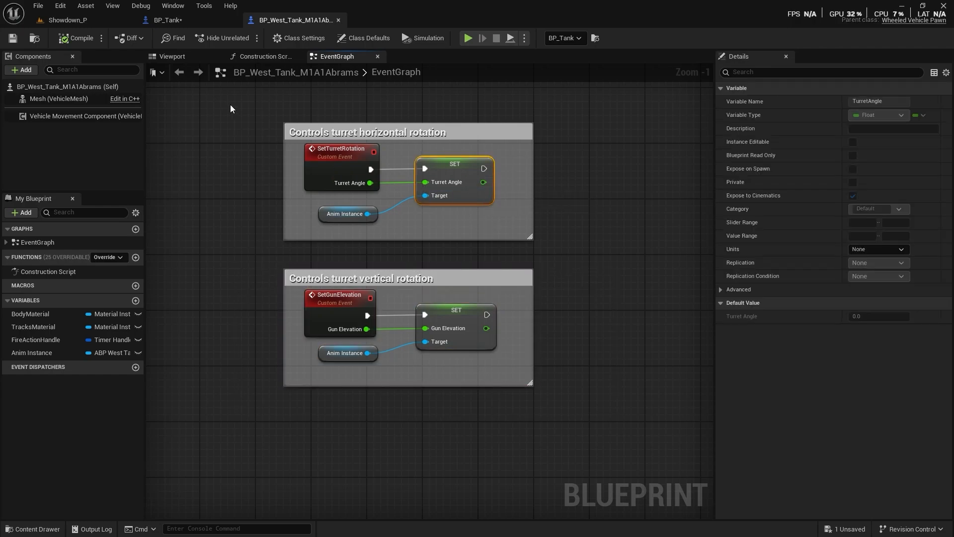
- In BP_Tank, add a Set Turret Angle node targeting Tank Anim Instance and connect IA_RotateTurret's Triggered and Action Value outputs to it
click(187, 25)
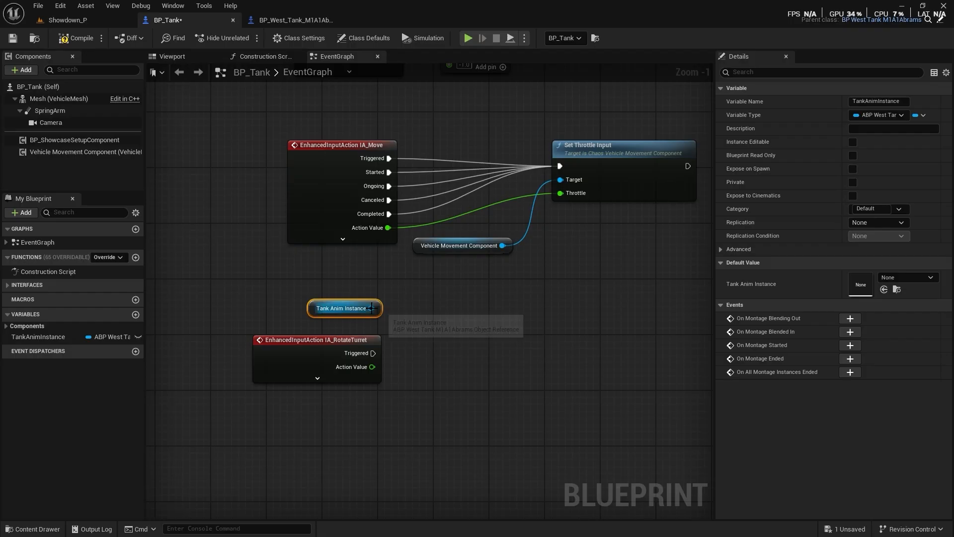
drag(371, 308, 443, 337)
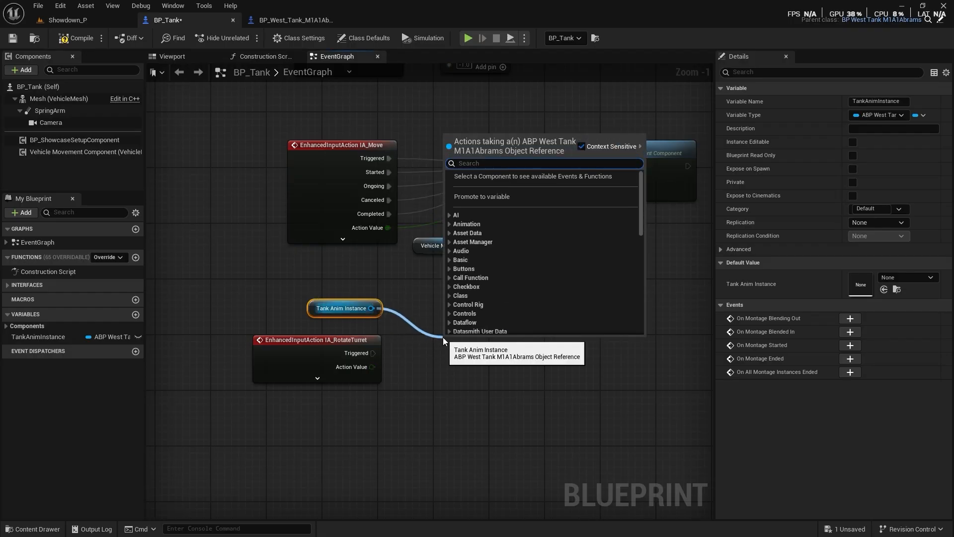
text(set turre)
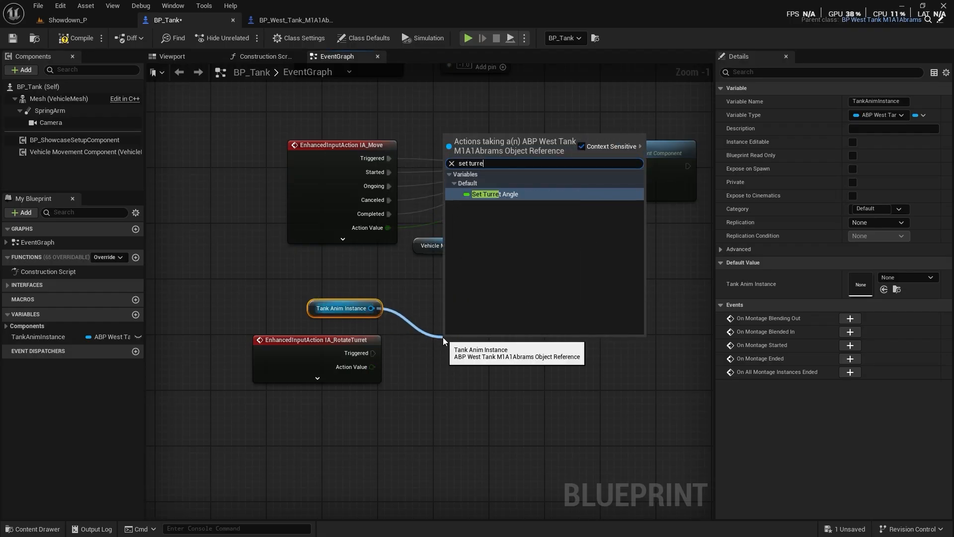
key(Return)
drag(373, 353, 507, 347)
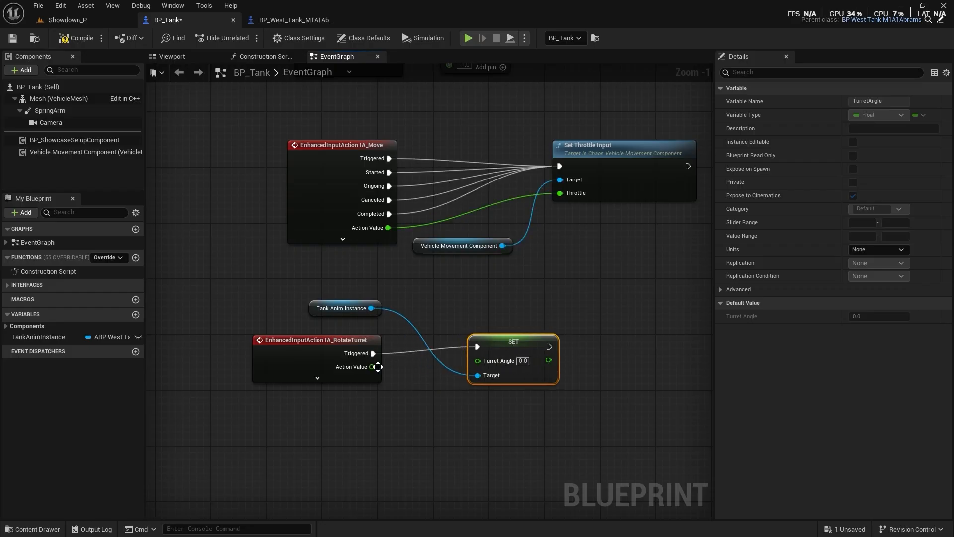
drag(377, 371, 479, 361)
- Delete the Turret Rotation and Gun Elevation comment groups with their slider events from BP_Tank's event graph
right_drag(427, 441, 519, 384)
scroll(469, 385, down, 5)
right_drag(390, 360, 498, 250)
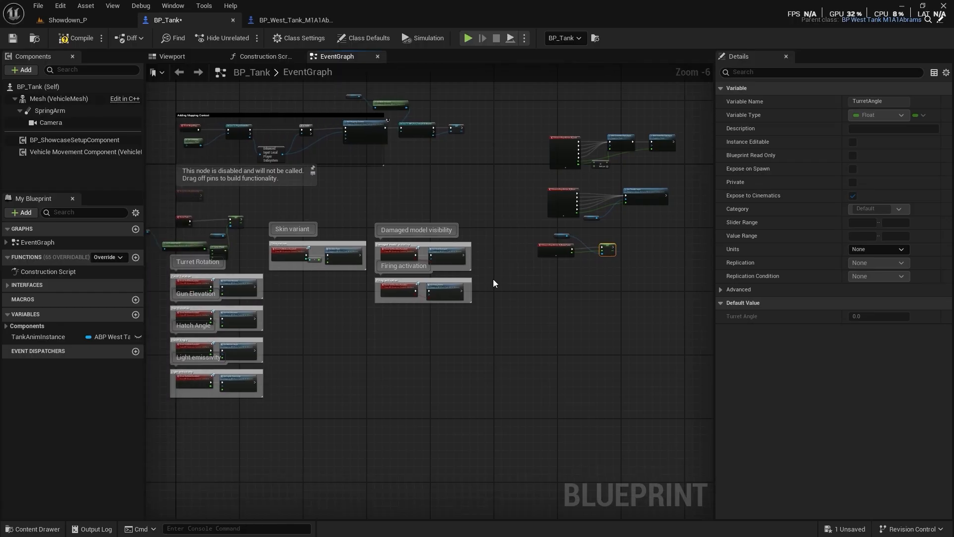
scroll(464, 301, up, 2)
right_drag(480, 299, 671, 271)
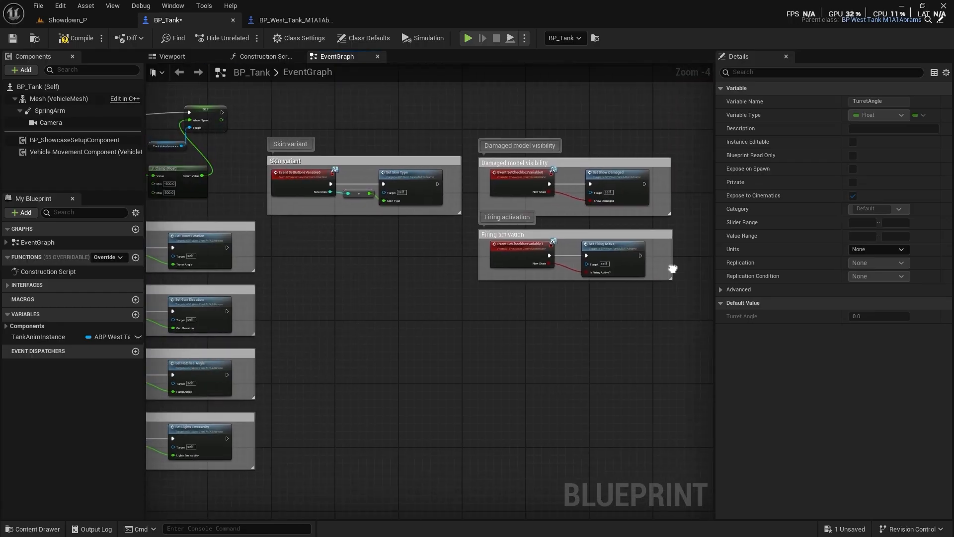
right_drag(429, 298, 534, 272)
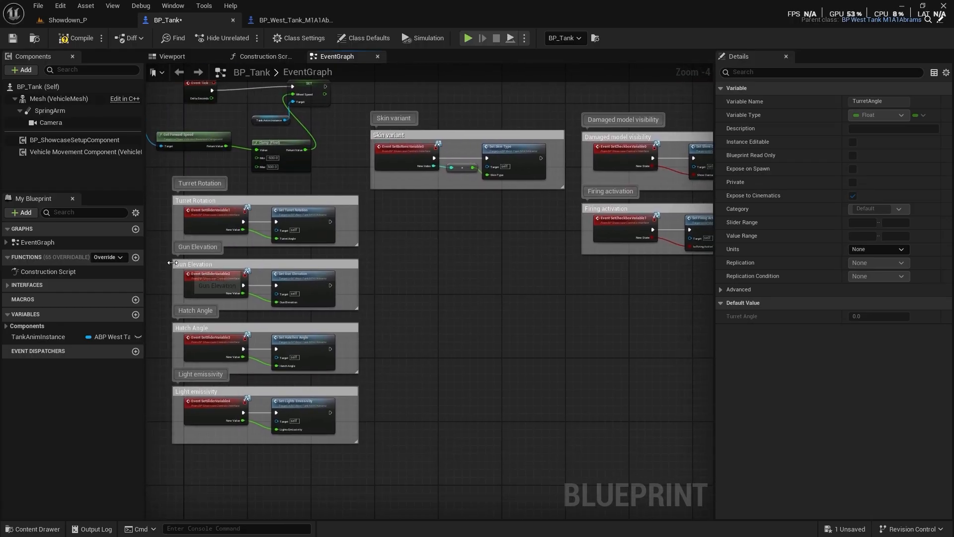
scroll(184, 271, up, 2)
right_drag(180, 249, 276, 240)
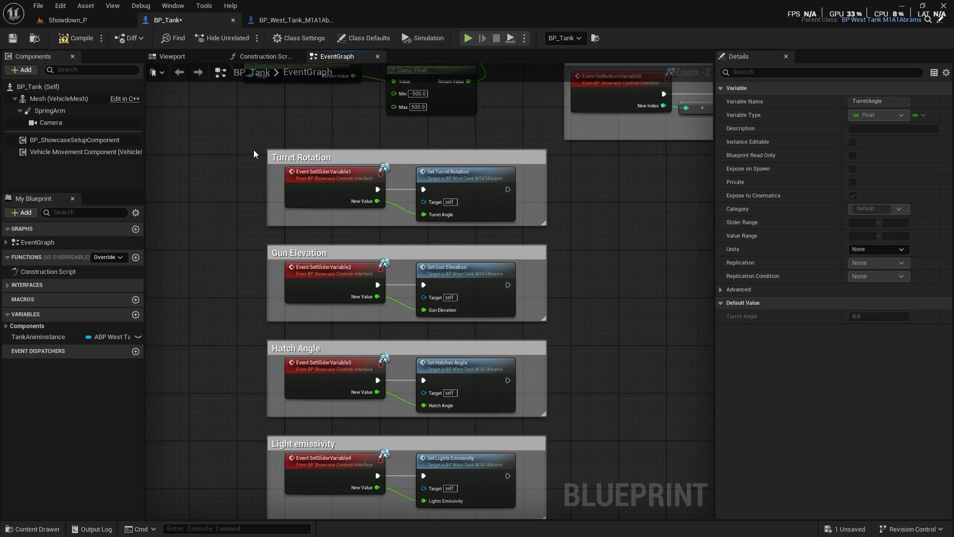
drag(240, 133, 563, 312)
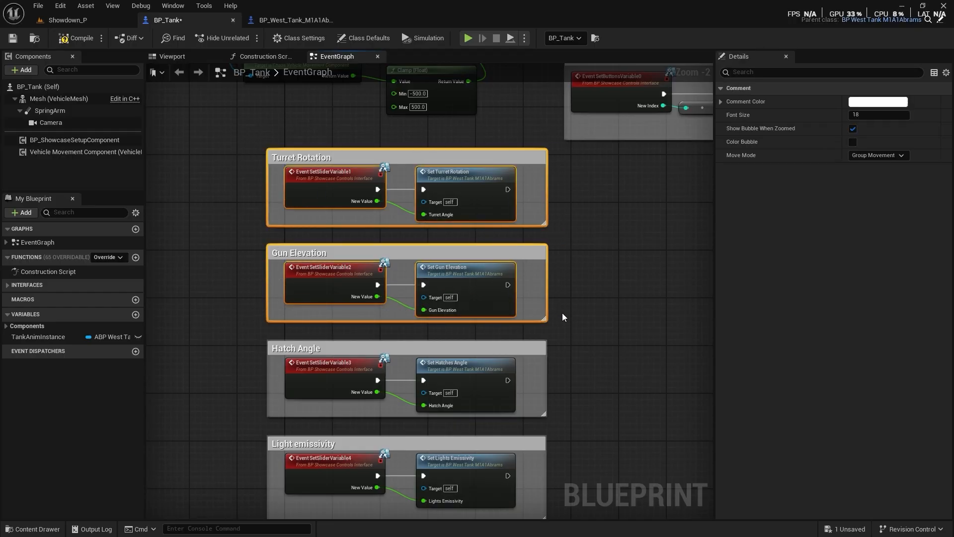
key(Delete)
- Compare BP_Tank's IA_RotateTurret nodes with the SetTurretRotation event in the parent blueprint BP_West_Tank_M1A1Abrams
right_drag(582, 322, 409, 320)
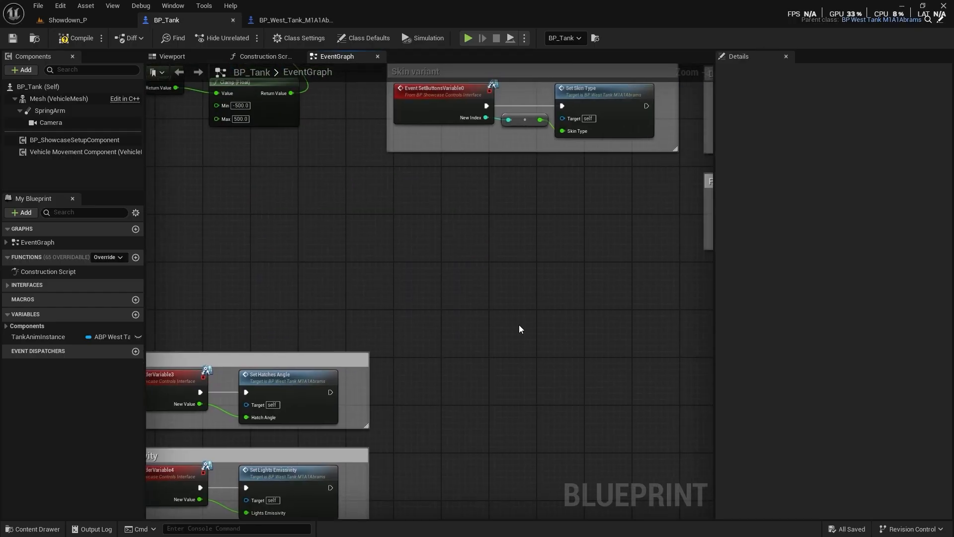
right_drag(572, 326, 248, 348)
right_drag(557, 384, 472, 437)
scroll(466, 304, up, 2)
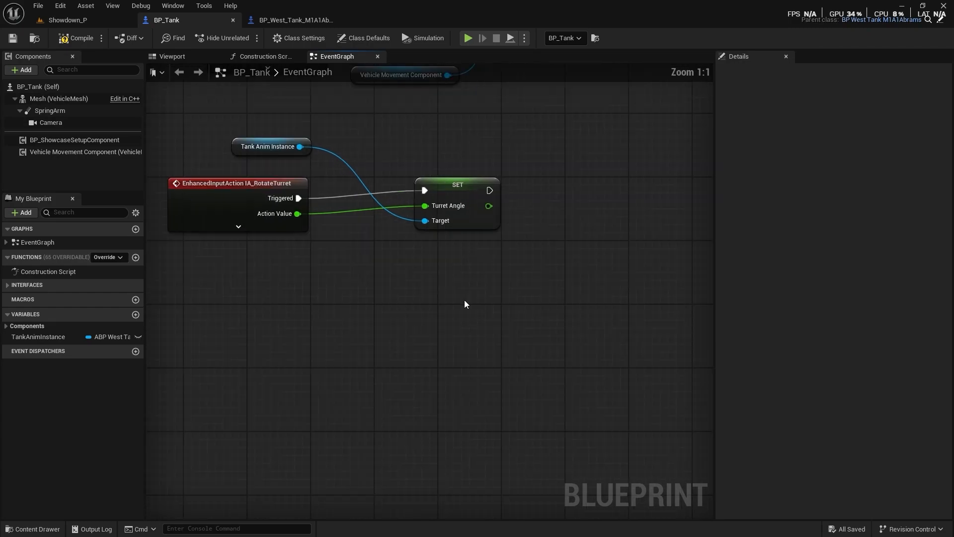
right_drag(465, 304, 524, 369)
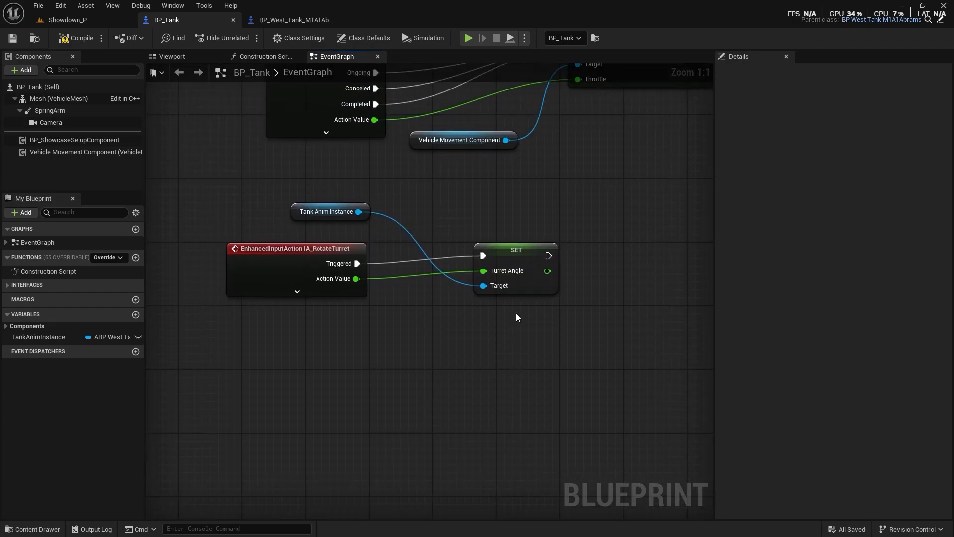
click(294, 21)
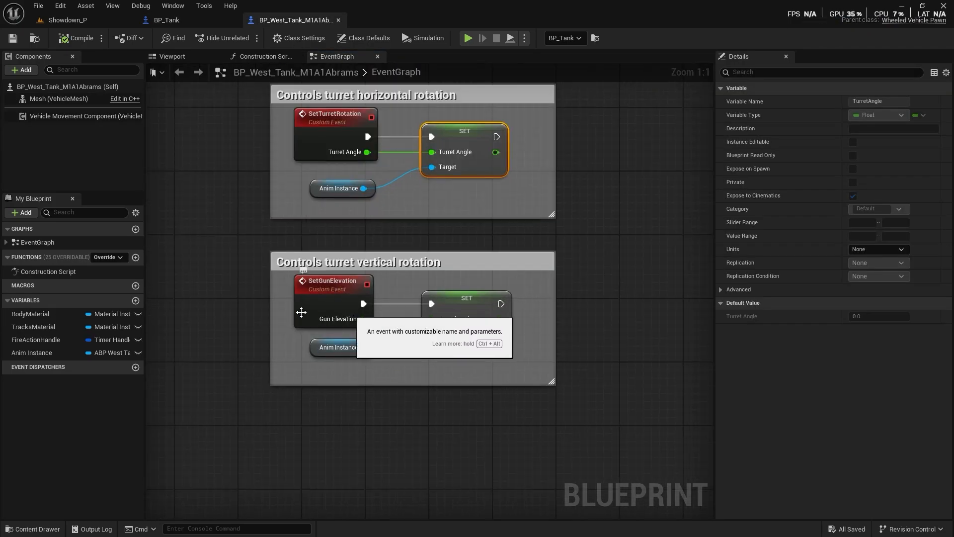
right_drag(412, 178, 435, 319)
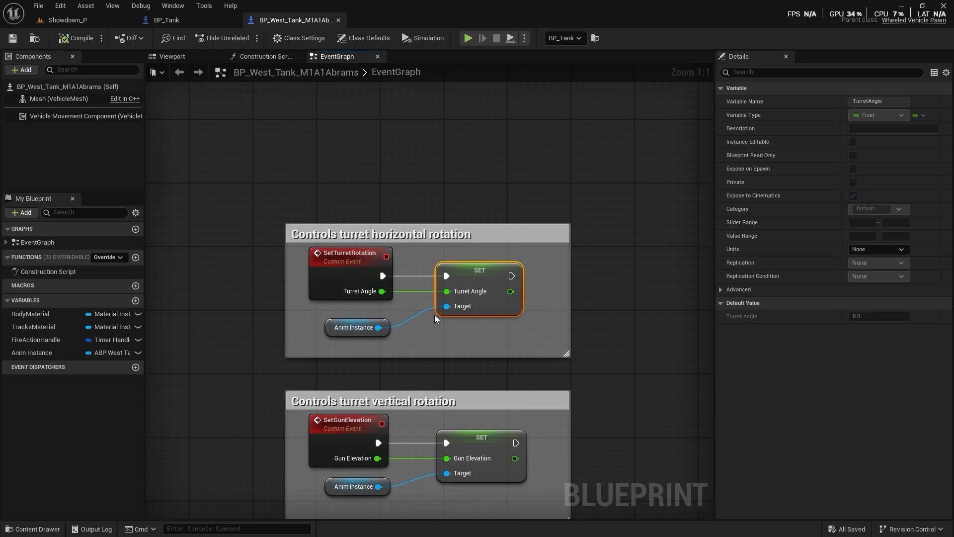
click(166, 20)
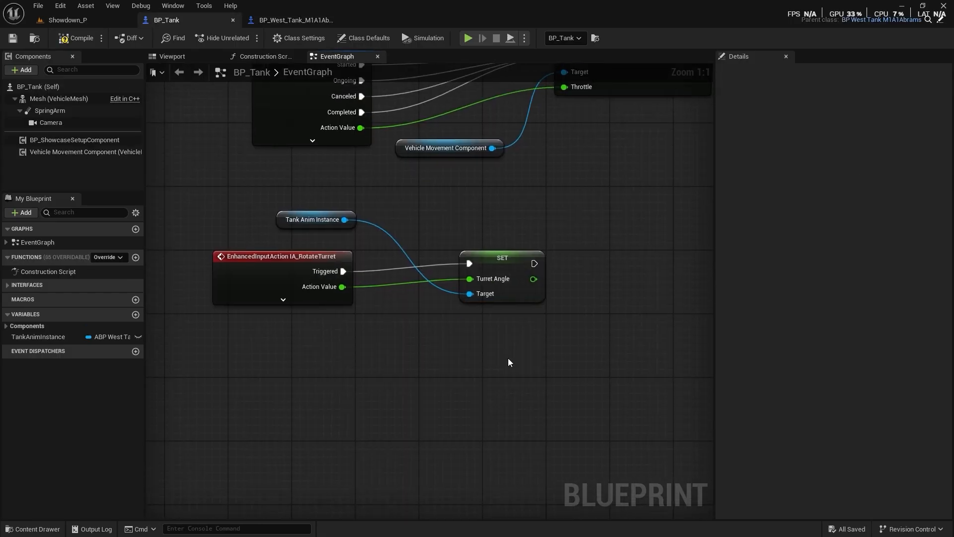
- Locate the animation blueprint assigned as Anim Class on BP_Tank's Mesh component and open it
click(304, 220)
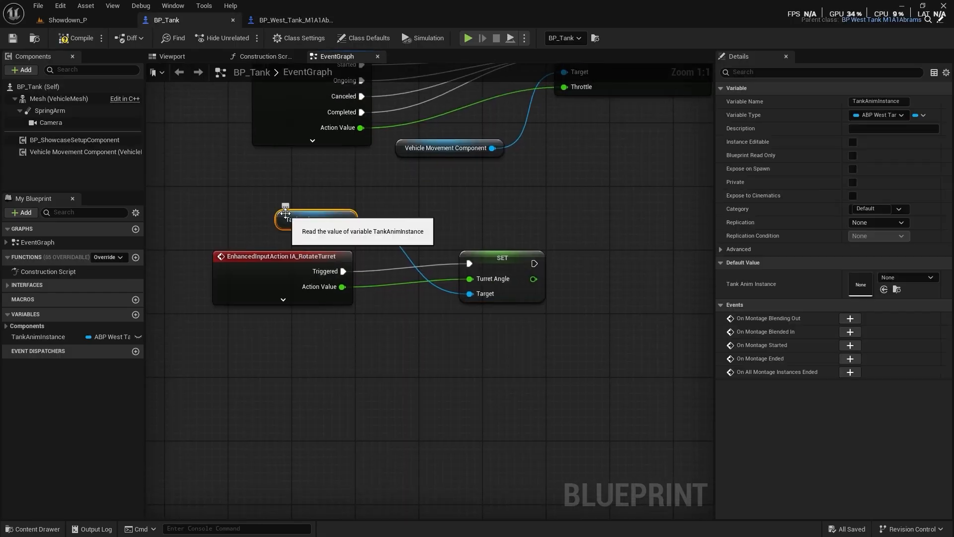
click(59, 98)
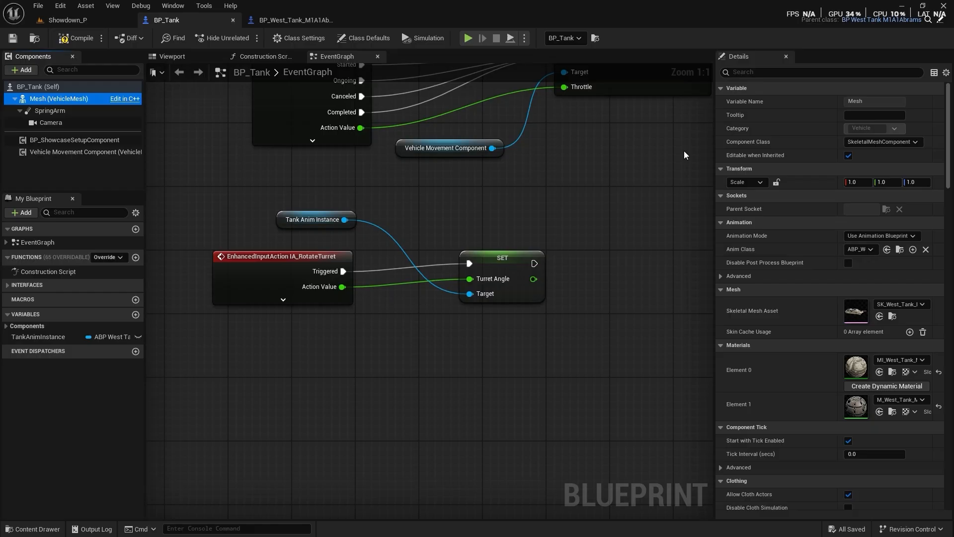
click(900, 250)
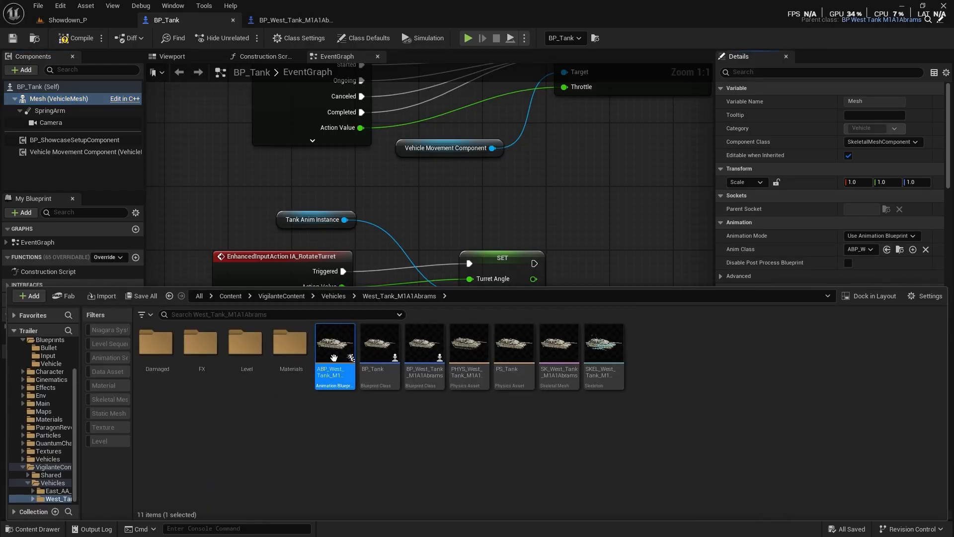
double_click(334, 358)
- Examine how the animation blueprint's event graph uses Turret Angle in UpdateTurret and calls Update Turret in the animation update chain
scroll(511, 263, up, 3)
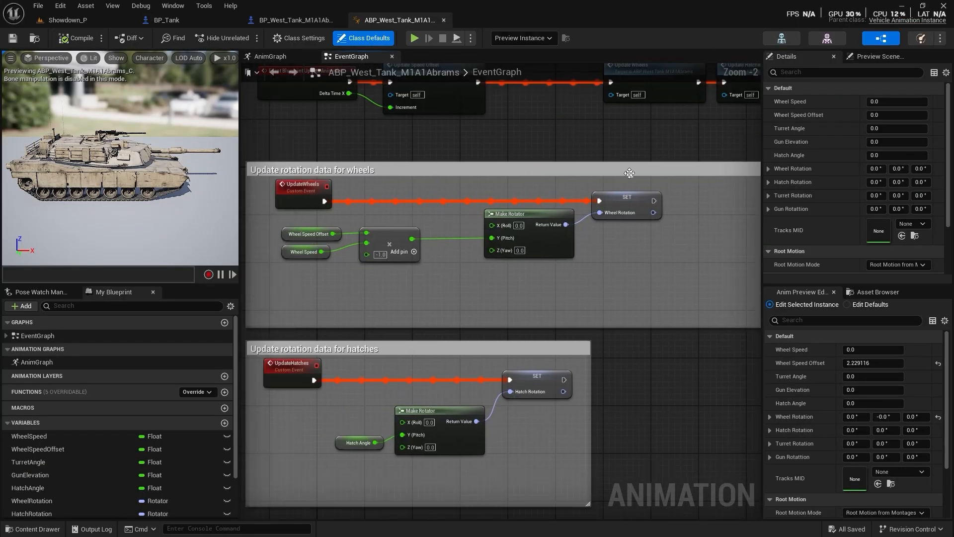
right_drag(353, 330, 426, 282)
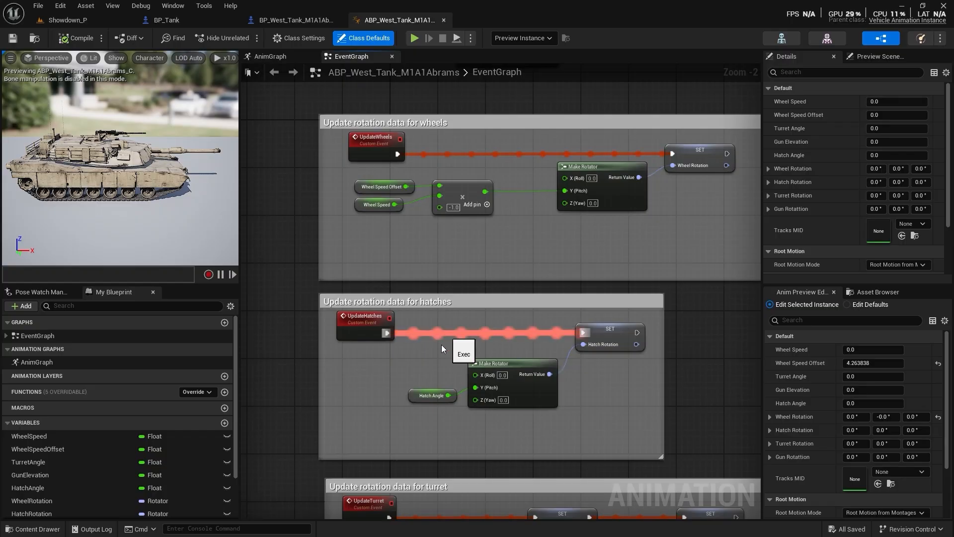
right_drag(441, 345, 464, 258)
right_drag(446, 345, 401, 109)
right_drag(395, 321, 379, 94)
scroll(377, 232, down, 4)
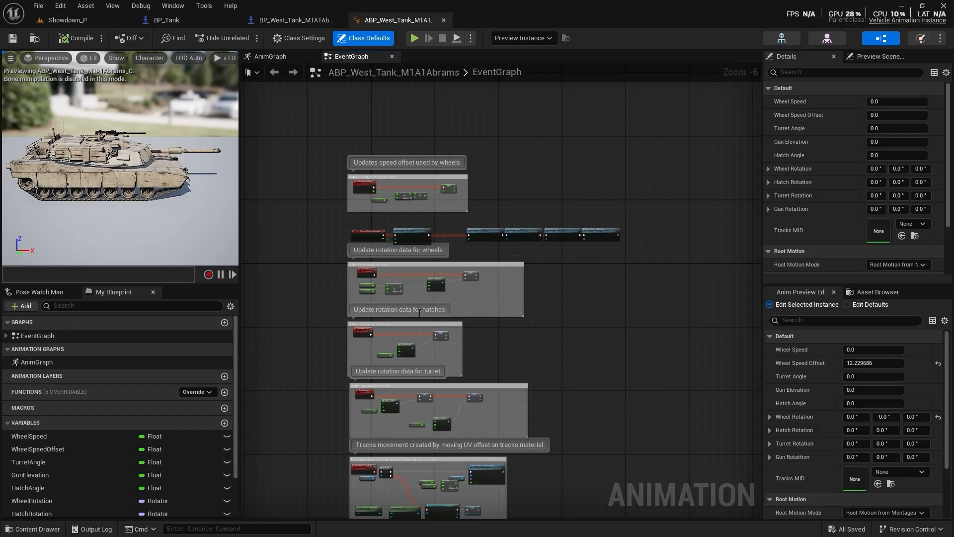
scroll(415, 407, up, 5)
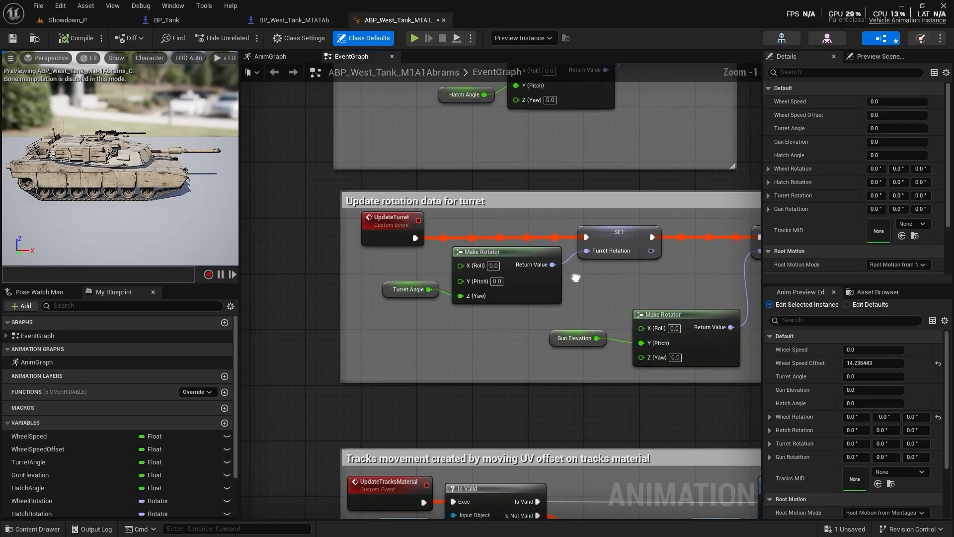
right_drag(502, 297, 498, 297)
click(306, 312)
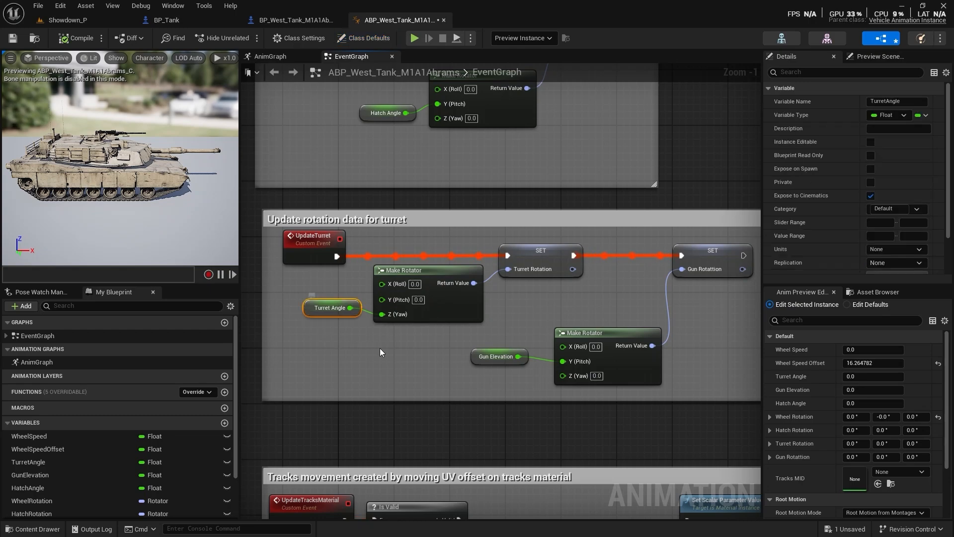
right_drag(605, 294, 480, 488)
right_drag(527, 319, 533, 511)
scroll(553, 373, down, 3)
right_drag(553, 373, 371, 438)
scroll(440, 332, up, 2)
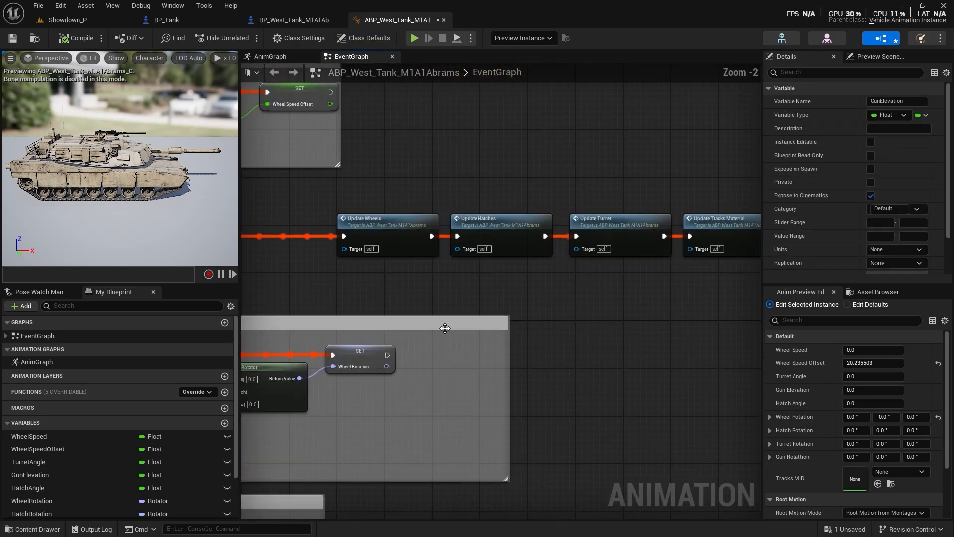
click(606, 225)
right_drag(417, 331, 603, 336)
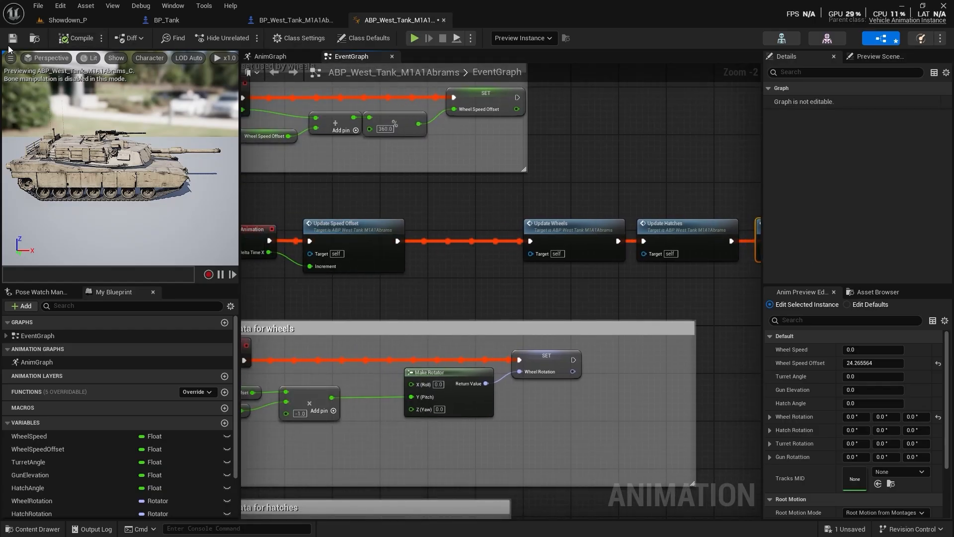
- Play the Showdown_P level to test the tank's turret rotation
click(65, 20)
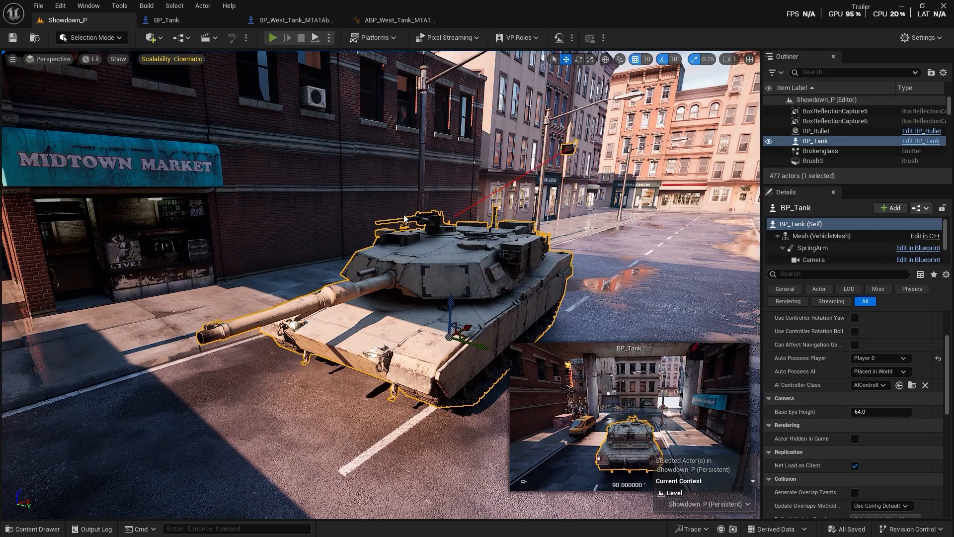
key(alt+p)
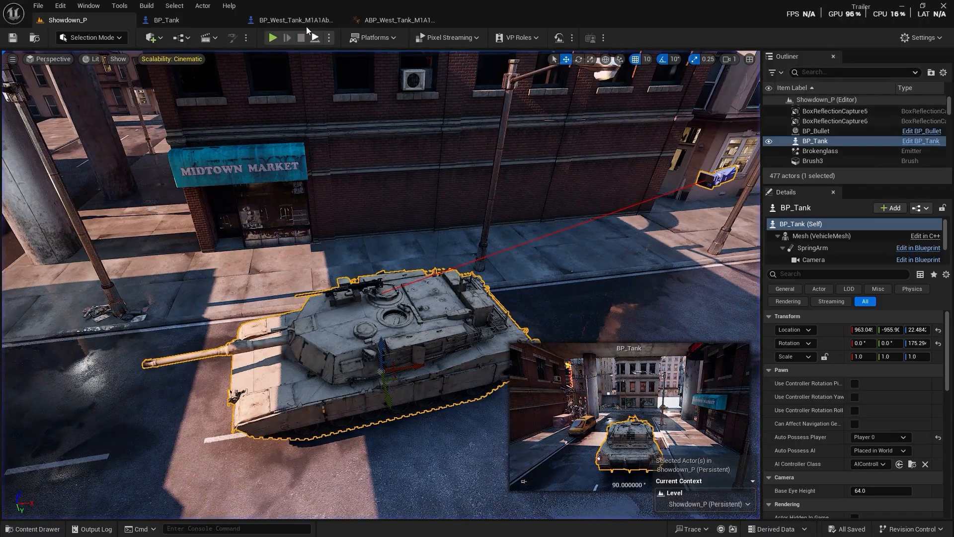
- In BP_Tank, connect IA_RotateTurret's Started, Ongoing, Canceled and Completed outputs to the Set Turret Angle node, spacing that node farther from the event
click(295, 20)
click(167, 20)
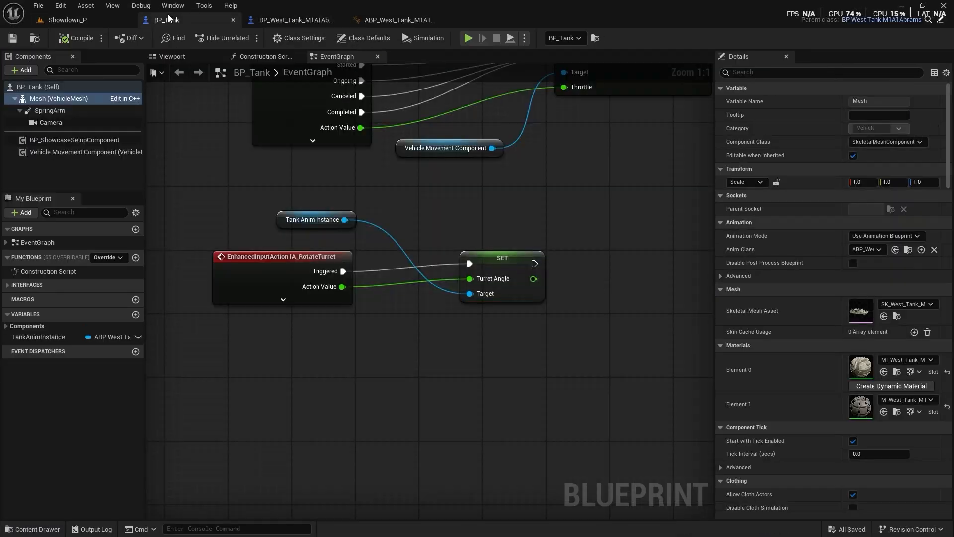
right_drag(393, 167, 358, 89)
drag(471, 193, 551, 202)
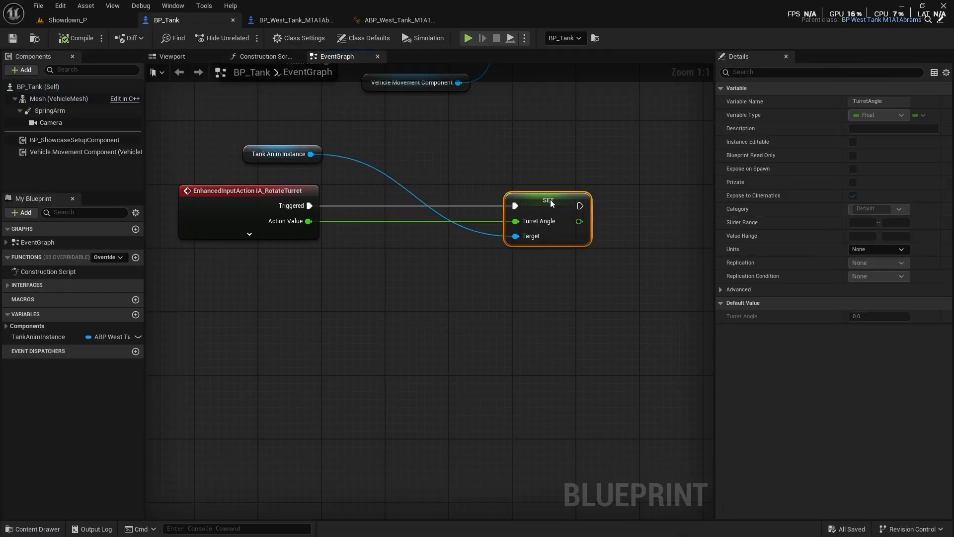
click(249, 233)
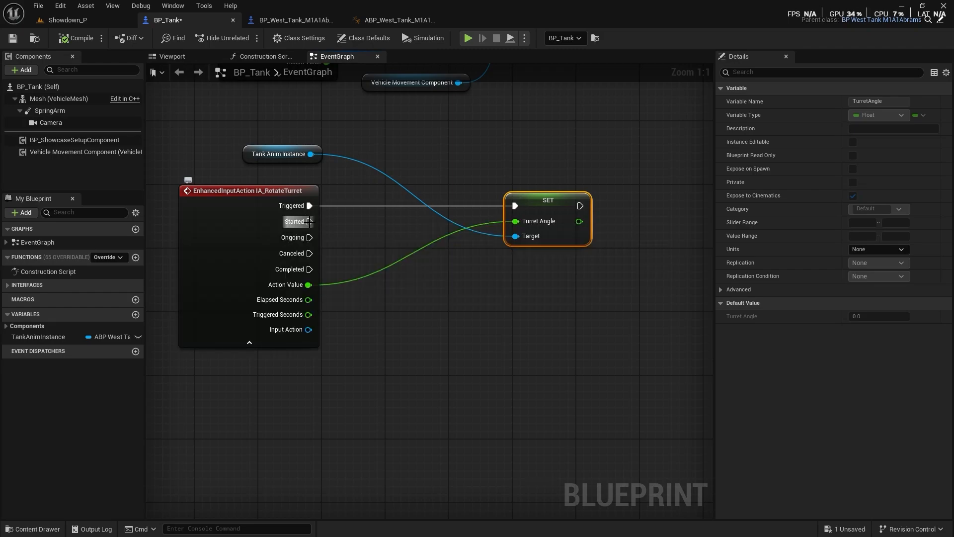
drag(309, 221, 516, 206)
drag(307, 238, 516, 206)
drag(309, 253, 516, 206)
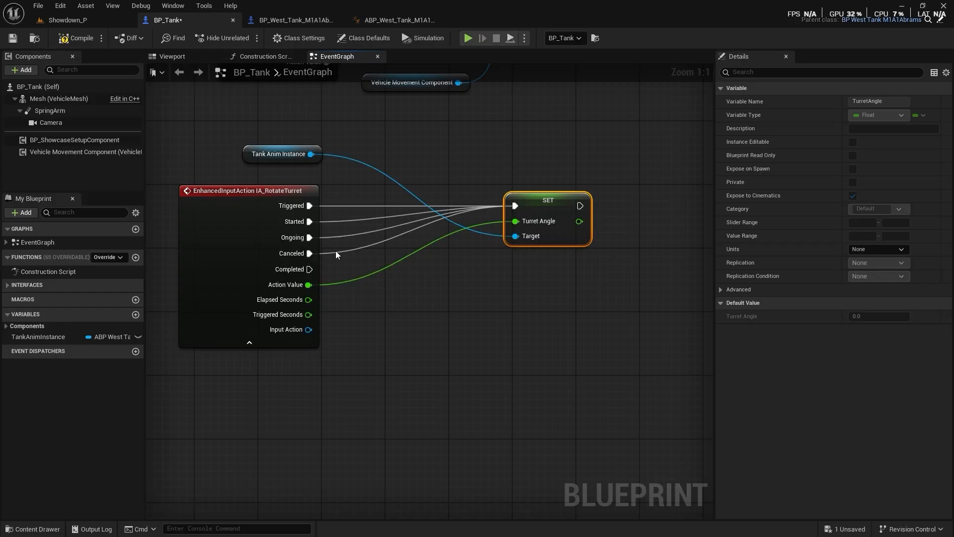
drag(309, 269, 515, 206)
drag(549, 200, 604, 192)
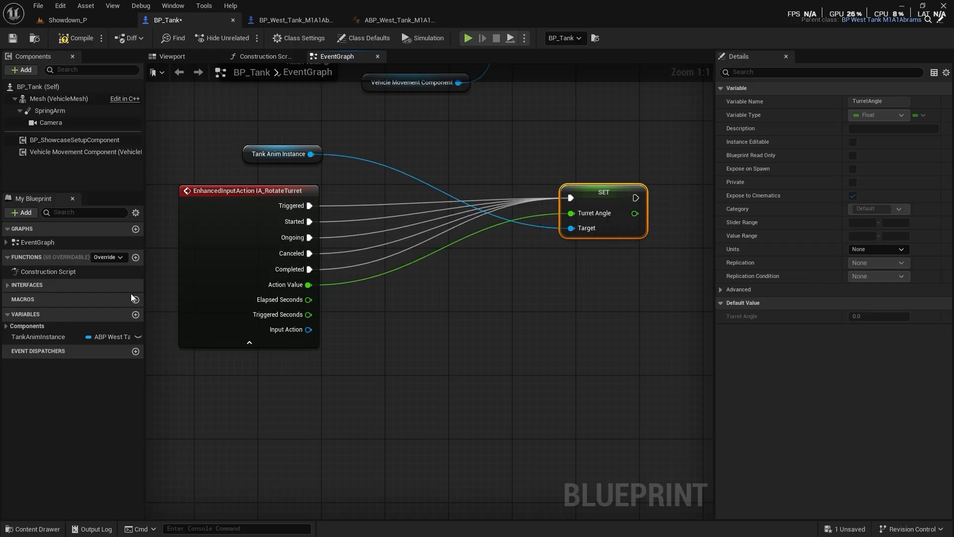
- Add a new variable named TurretAngle to BP_Tank and change its type to Float
click(135, 315)
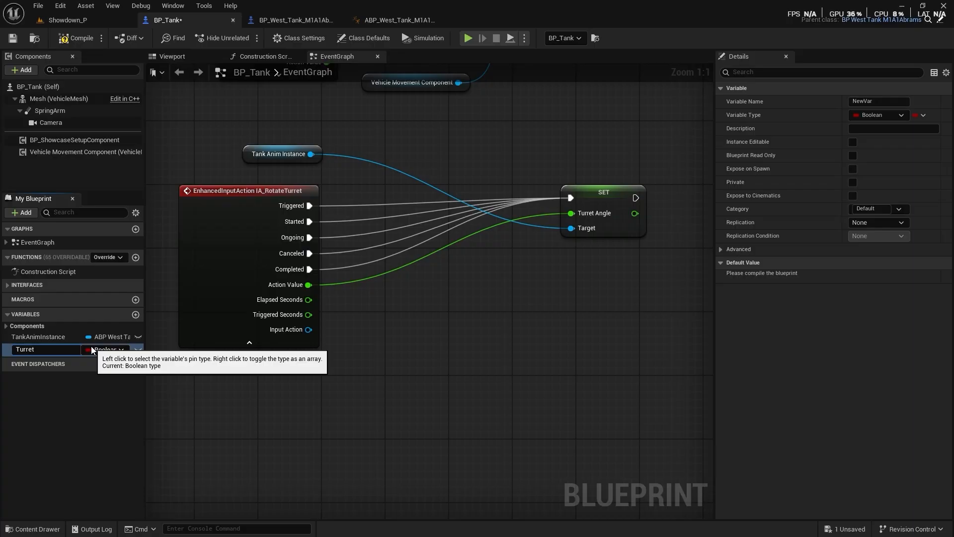
key(Return)
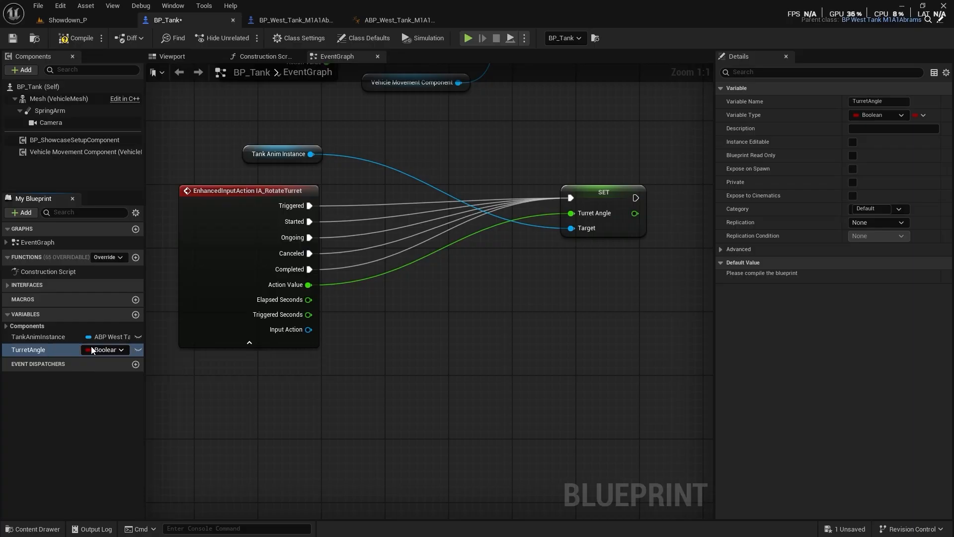
click(92, 350)
click(132, 202)
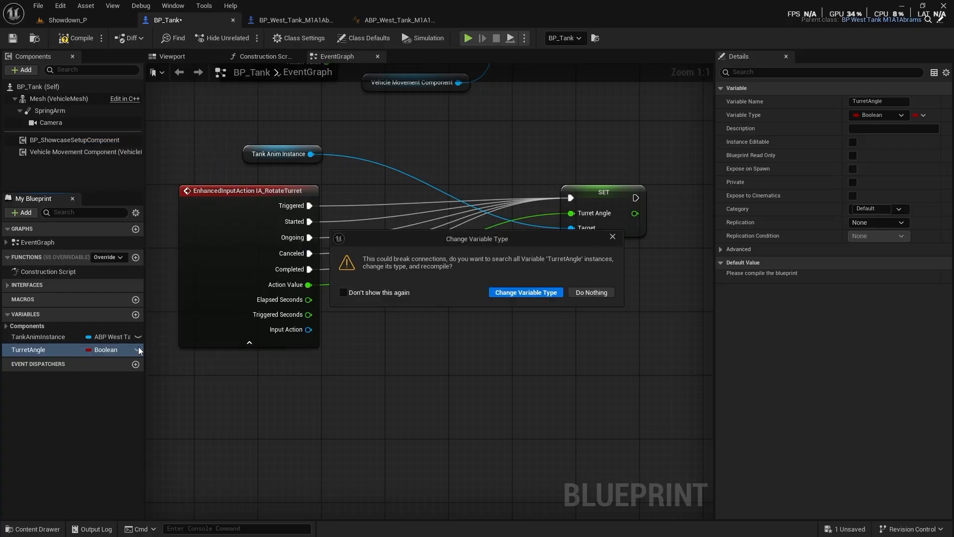
click(526, 293)
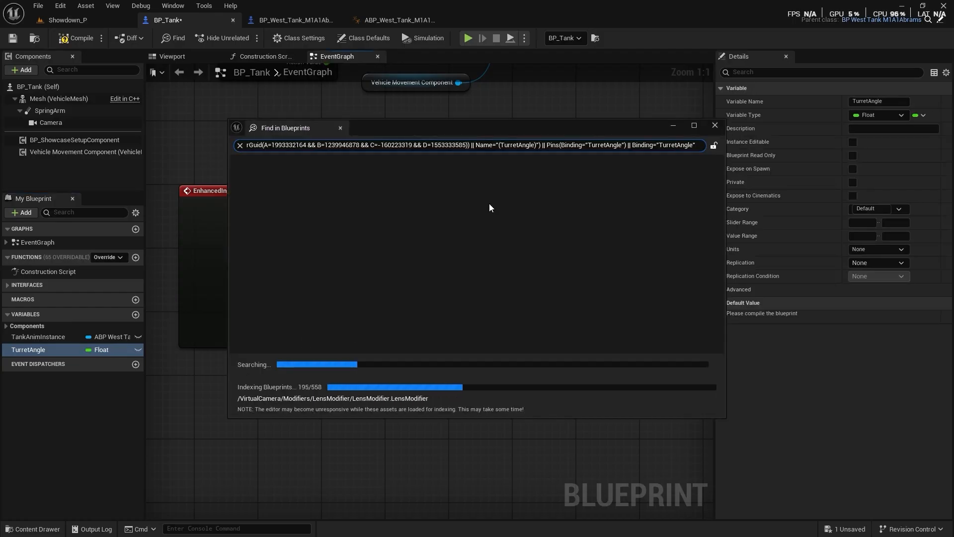
click(714, 125)
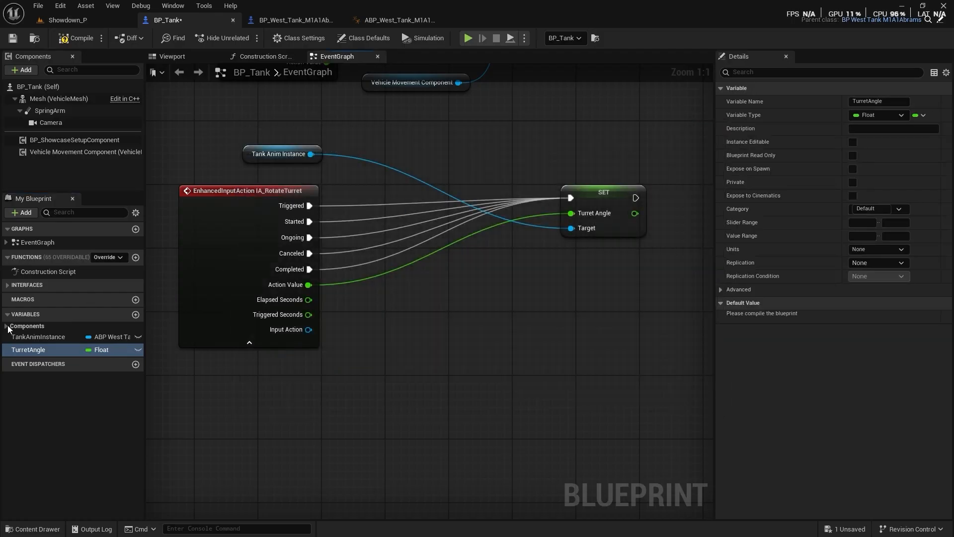
- Rename BP_Tank's TurretAngle variable to TurretAngle01
double_click(32, 351)
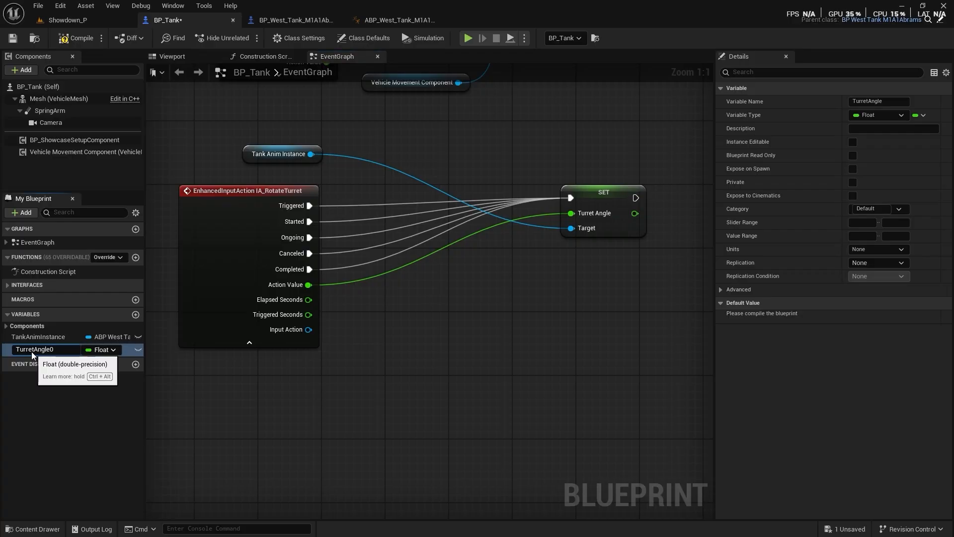
text(01)
key(Return)
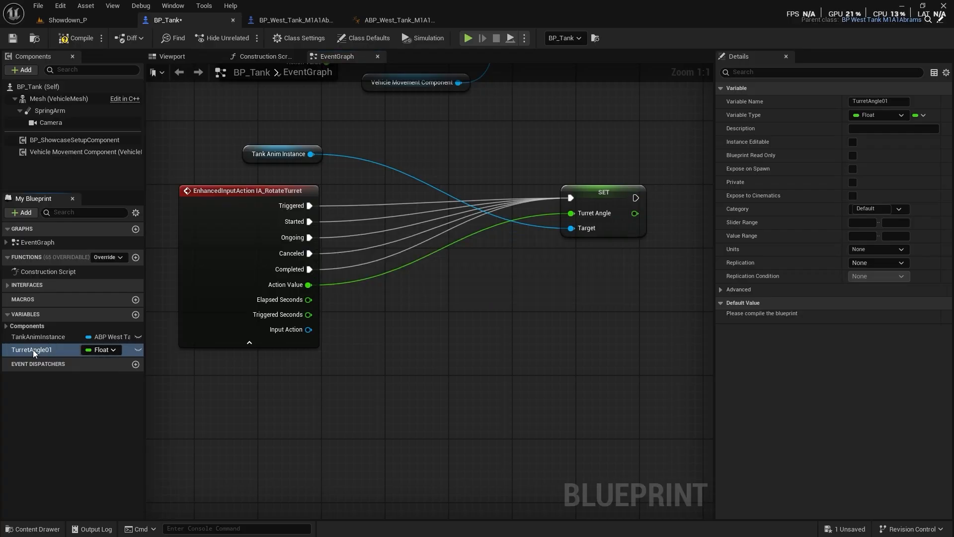
- Compile and save BP_Tank, and place a Set TurretAngle01 node to the right of the IA_RotateTurret event
key(ctrl+s)
click(70, 38)
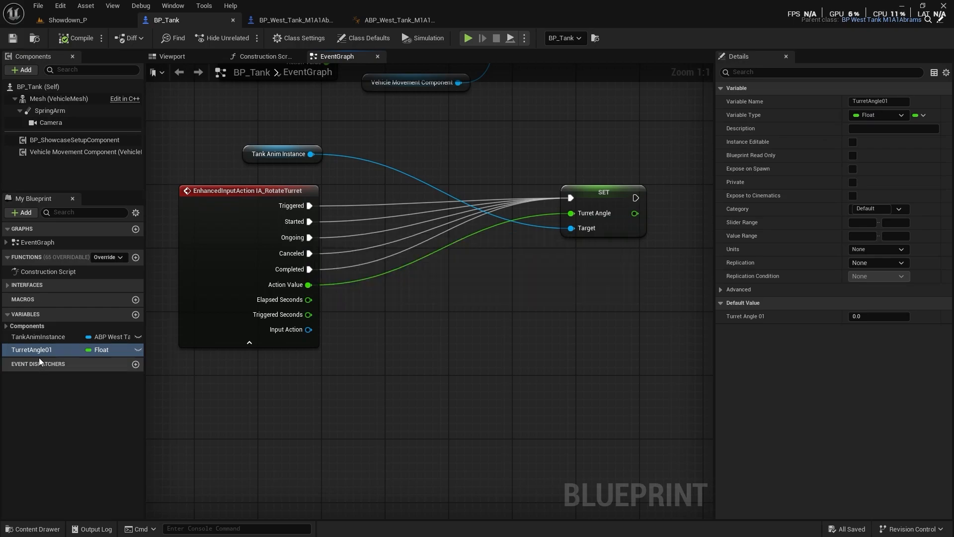
click(40, 337)
drag(35, 351, 435, 332)
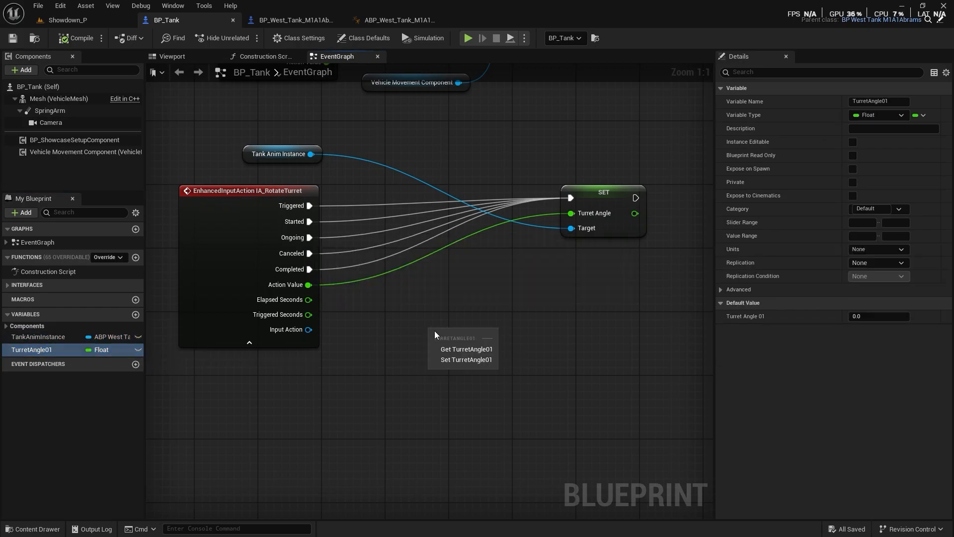
click(468, 359)
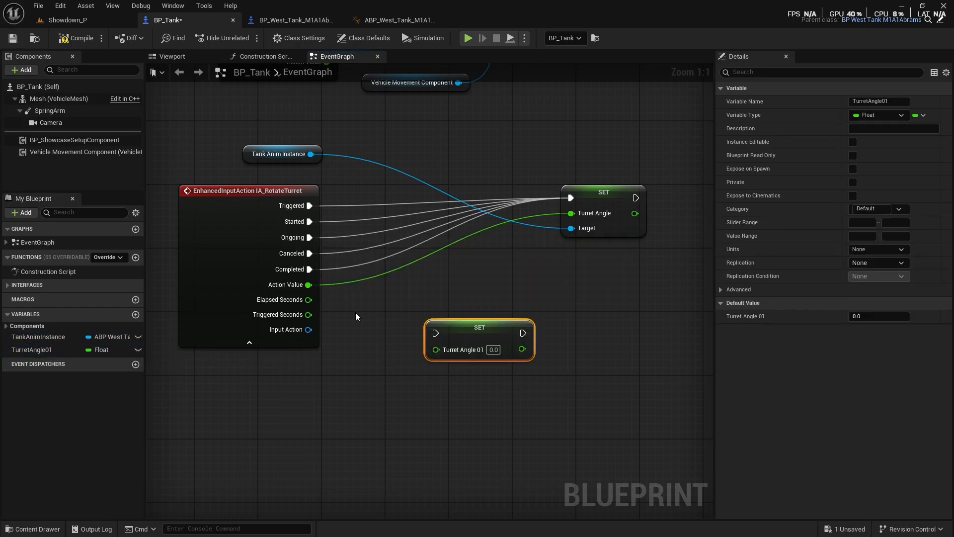
click(13, 38)
mouse_move(496, 329)
mouse_down()
mouse_move(520, 313)
mouse_move(492, 339)
mouse_up()
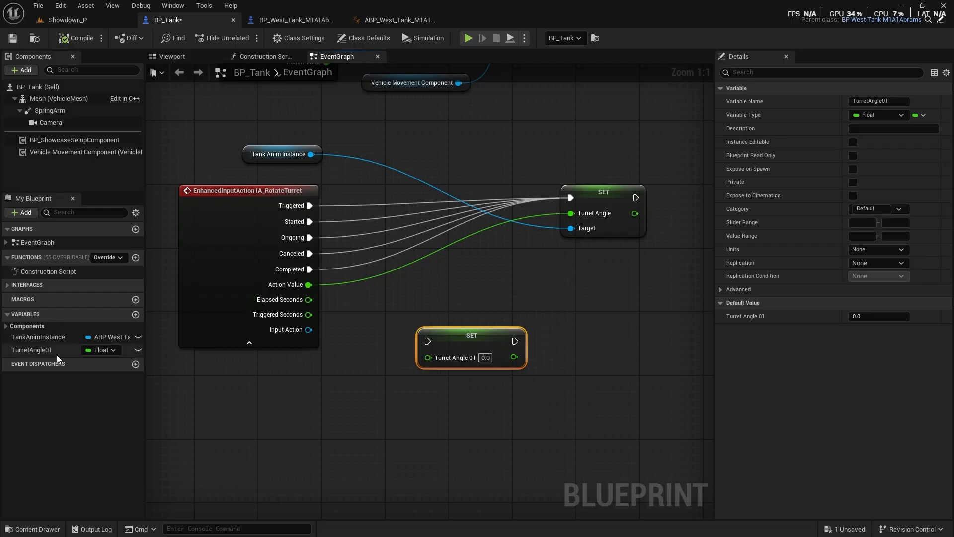
- Add a Get TurretAngle01 node, sum it with IA_RotateTurret's Action Value, and feed the result into the Set TurretAngle01 node
drag(57, 351, 344, 374)
click(508, 282)
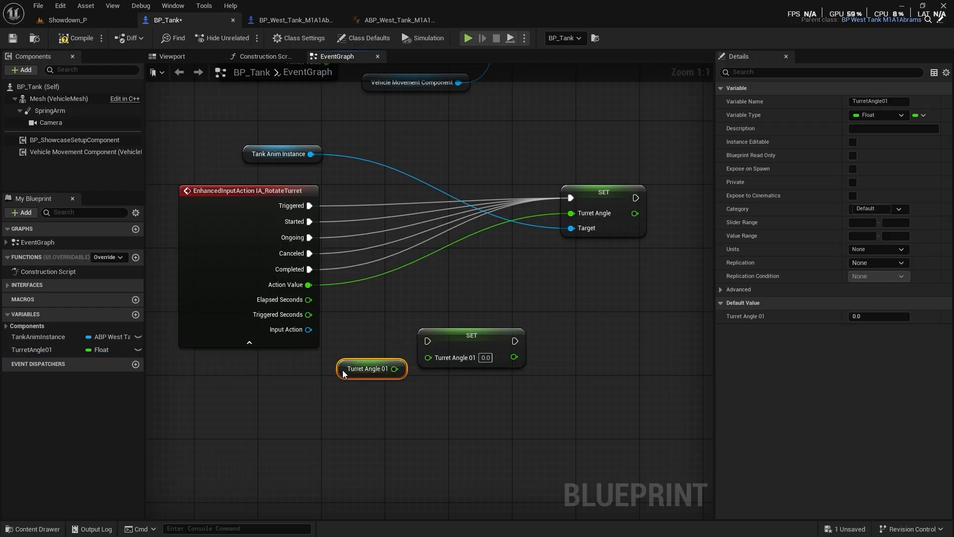
drag(482, 341, 506, 301)
drag(308, 284, 368, 302)
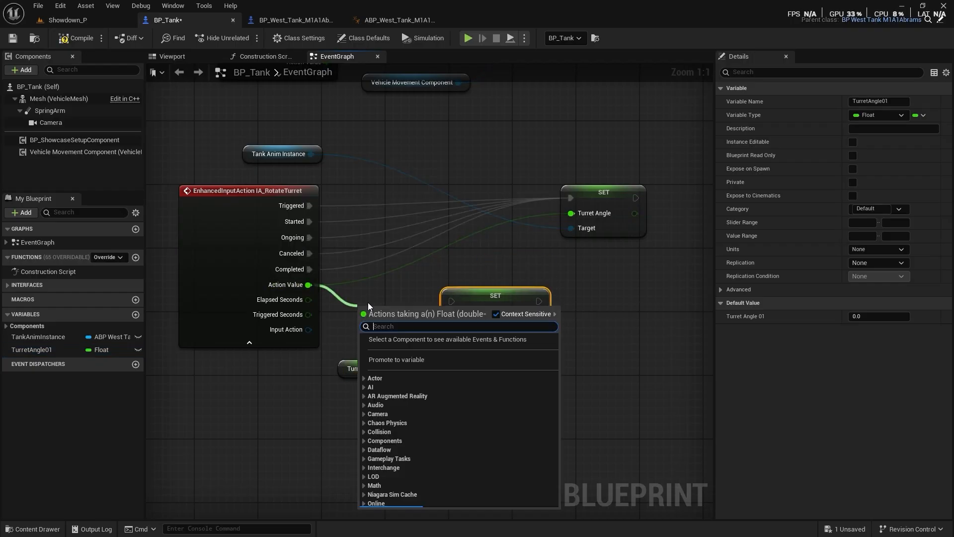
text(add)
key(Return)
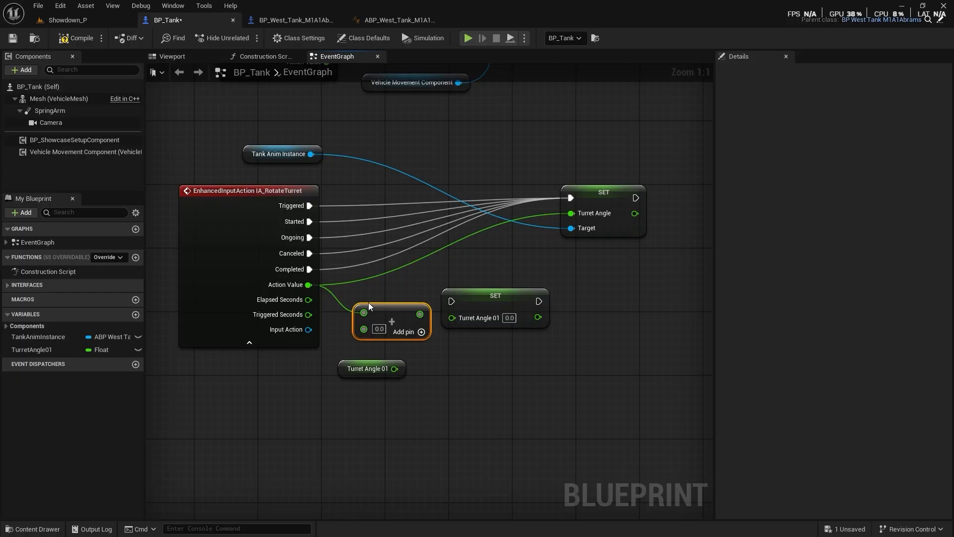
drag(395, 368, 498, 275)
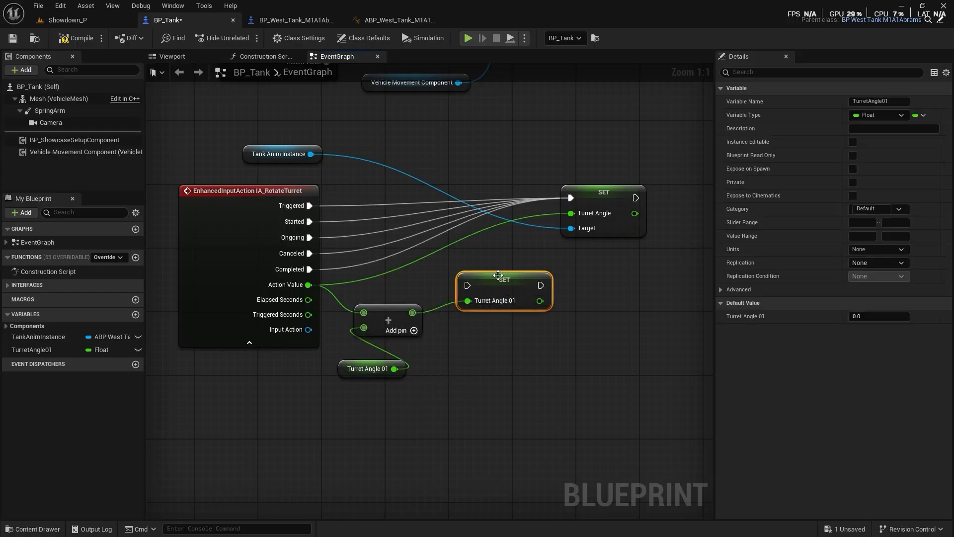
- Disconnect execution into Set Turret Angle, connect Triggered, Canceled and Completed to Set TurretAngle01 instead, and collapse the IA_RotateTurret event's extra pins
alt+click(571, 197)
drag(310, 205, 467, 283)
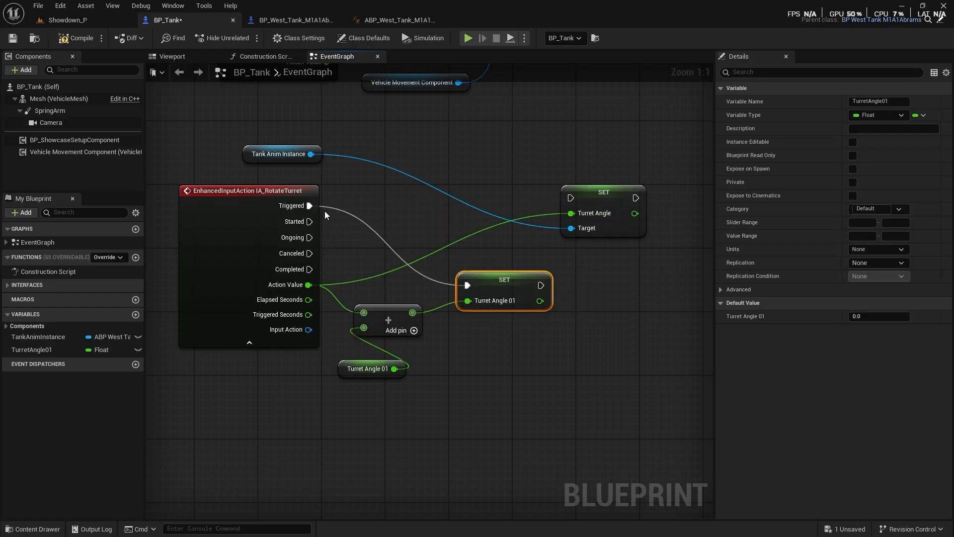
drag(318, 253, 467, 286)
drag(309, 269, 466, 287)
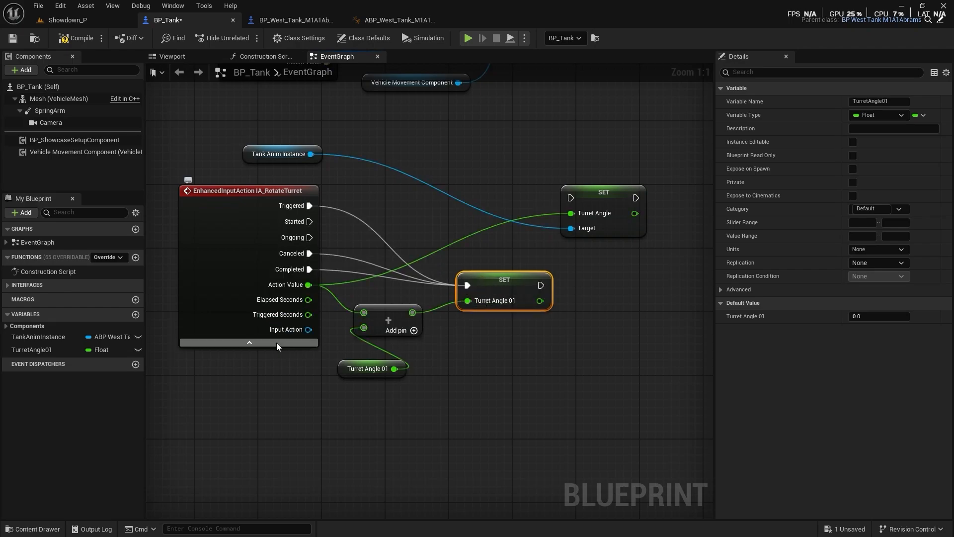
click(249, 343)
- Chain Set TurretAngle01's execution output to Set Turret Angle and feed the Add result into its Turret Angle input
drag(535, 297, 570, 198)
drag(412, 312, 571, 213)
right_drag(559, 280, 457, 333)
- Tidy the turret rotation graph by spacing the event and both Set nodes, with Tank Anim Instance and Get TurretAngle01 near their targets
drag(504, 247, 577, 239)
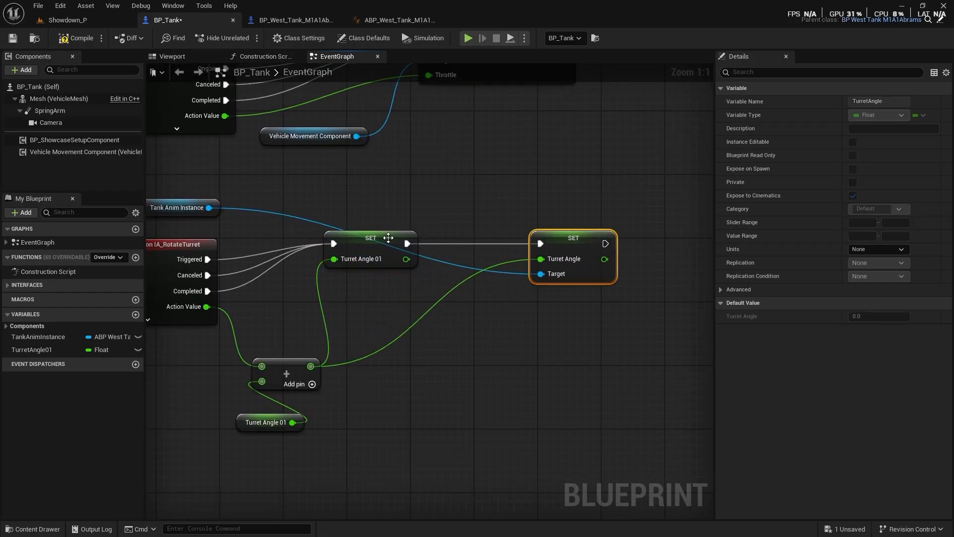
drag(375, 243, 389, 272)
drag(174, 207, 434, 215)
drag(366, 255, 386, 246)
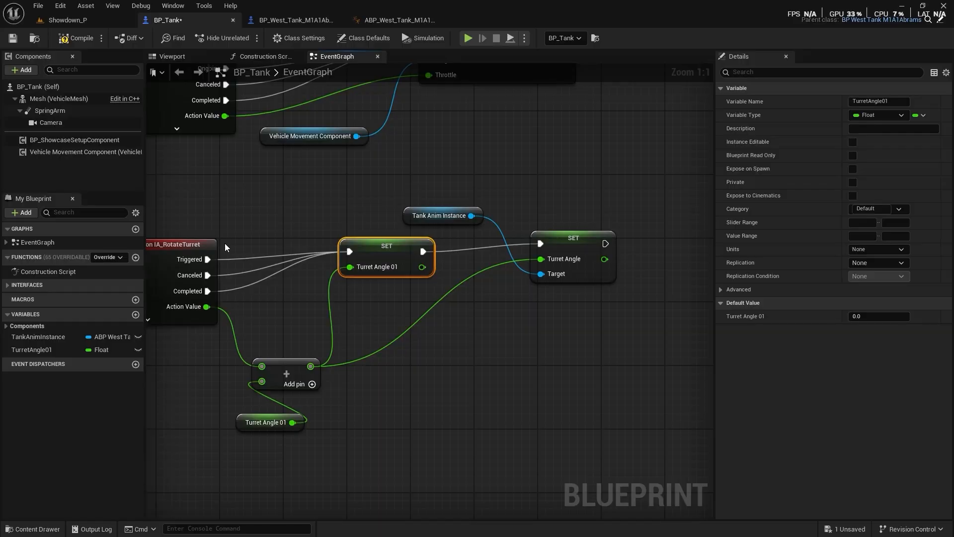
drag(208, 249, 208, 242)
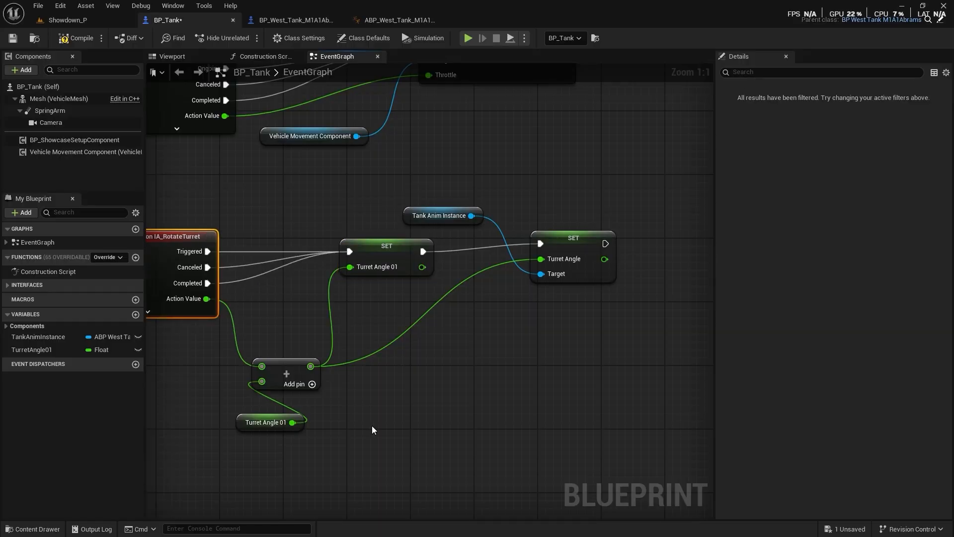
right_drag(374, 430, 457, 399)
drag(319, 395, 283, 379)
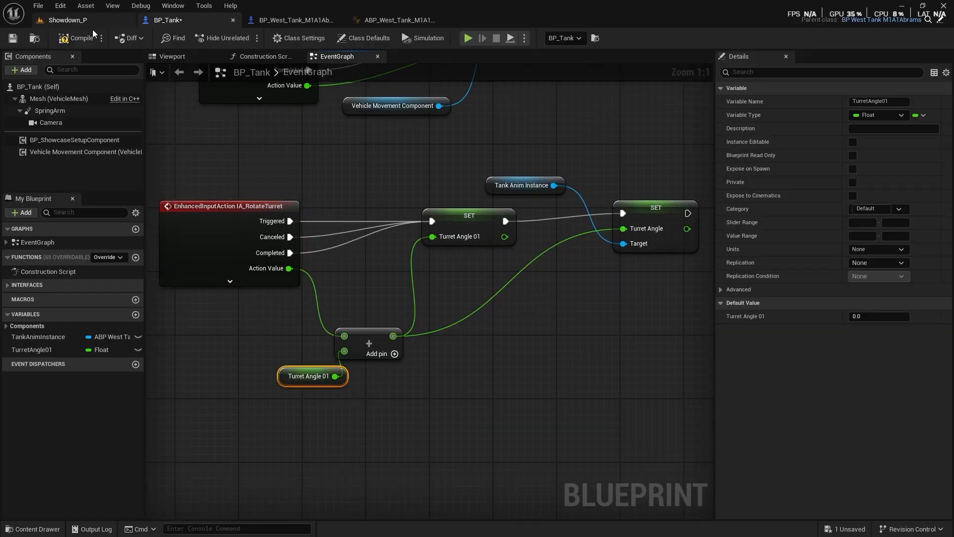
- Review the TurretAngle variable's details in ABP_West_Tank_M1A1Abrams and the SetTurretRotation event in BP_West_Tank_M1A1Abrams, and return to BP_Tank
click(399, 20)
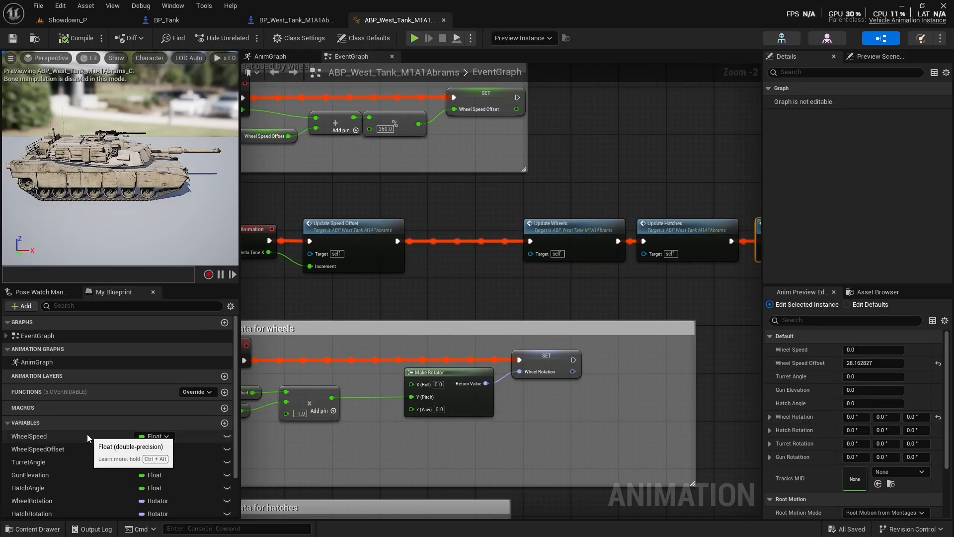
click(52, 467)
scroll(758, 238, down, 3)
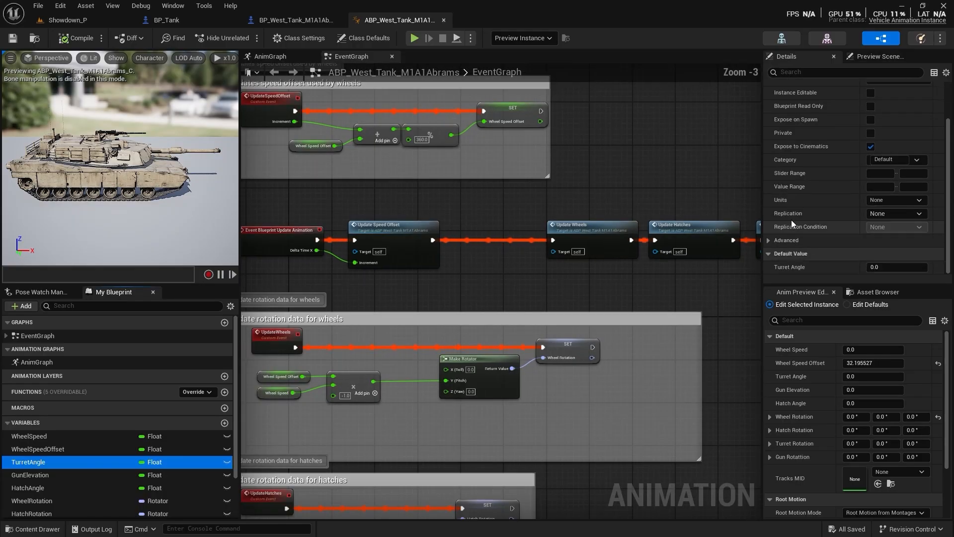
click(290, 19)
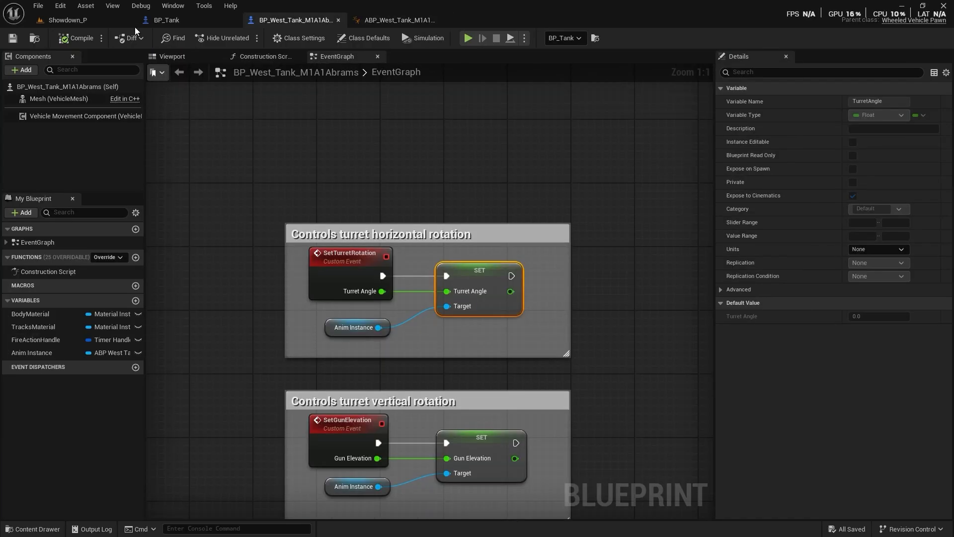
click(166, 20)
right_drag(449, 311, 438, 306)
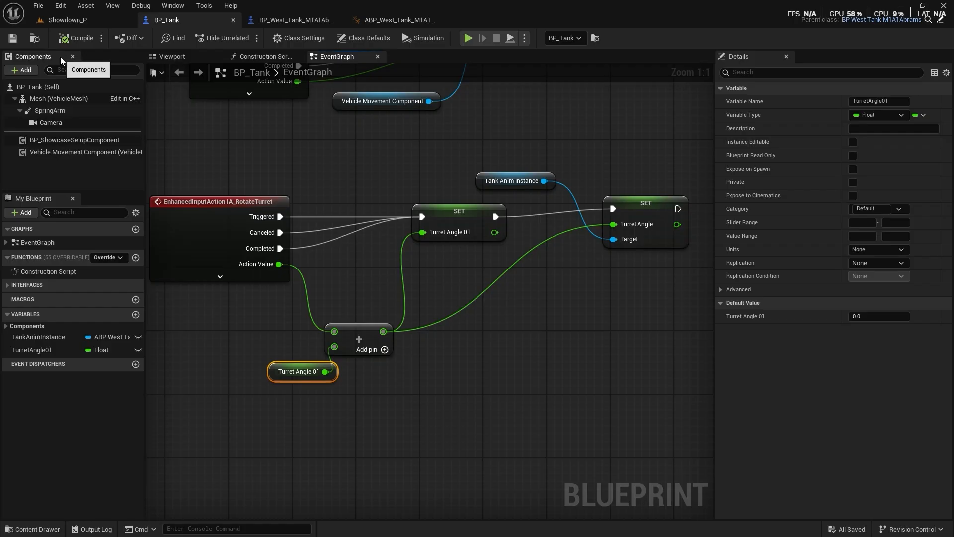
- Play the Showdown_P level, driving the tank forward and rotating its turret to test the accumulated angle
click(74, 20)
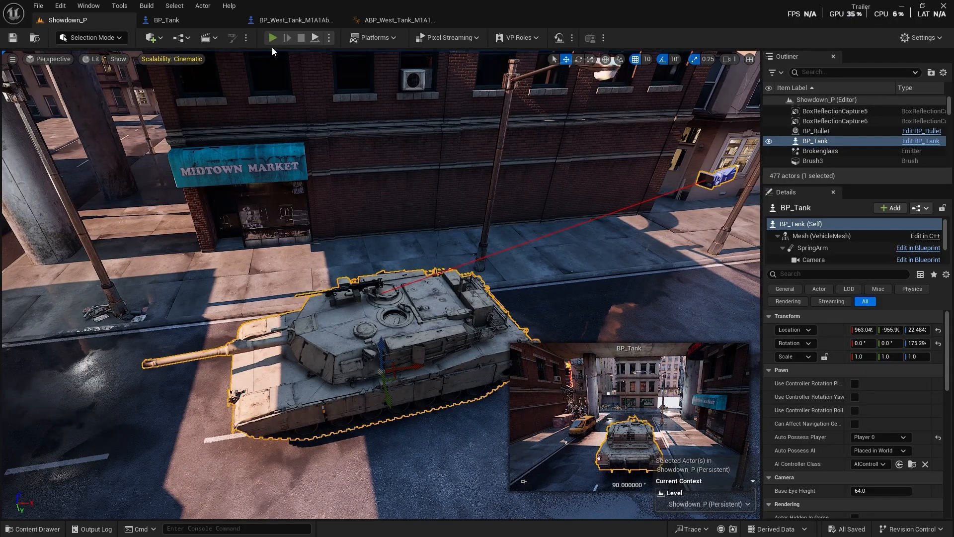
key(alt+p)
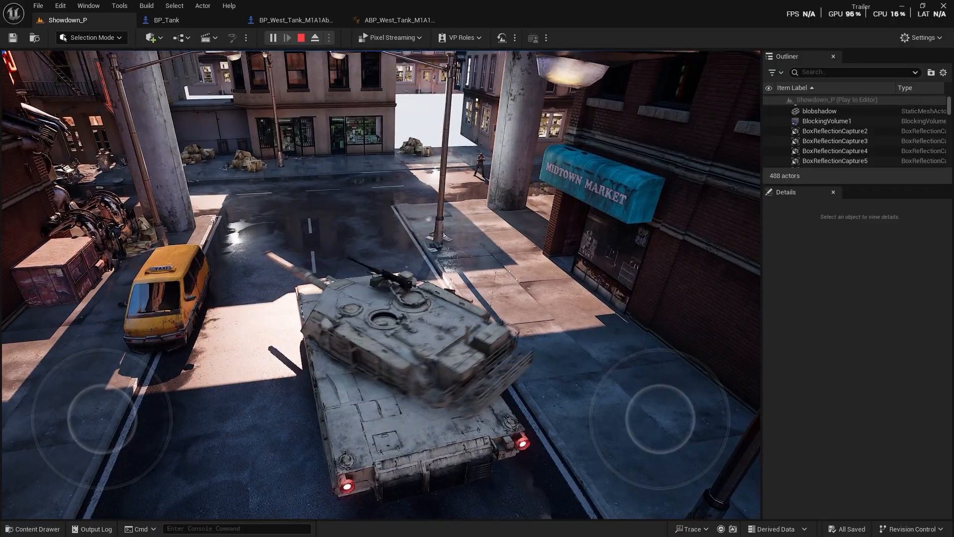
key(w)
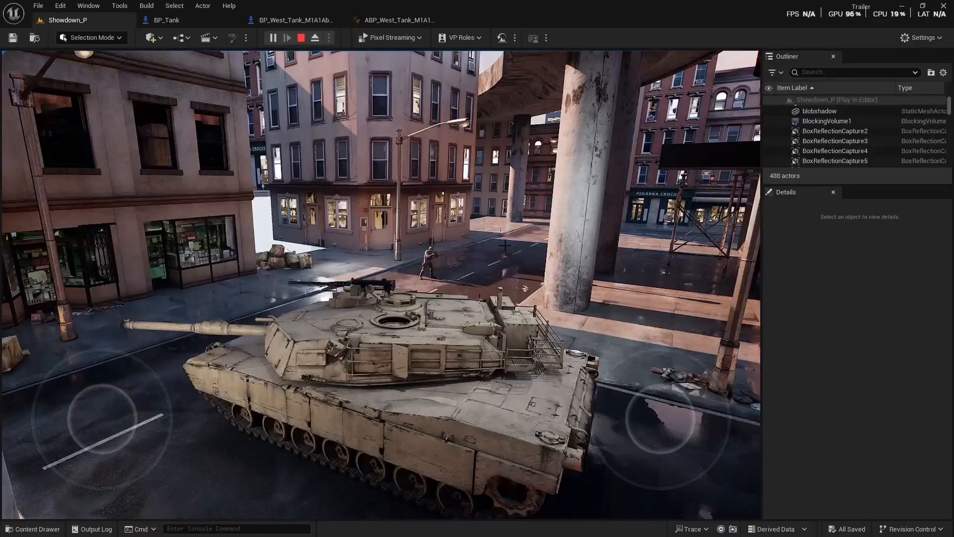
key(Escape)
- In BP_Tank, divide IA_RotateTurret's Action Value by 2.0 and feed the quotient into the Add node
click(201, 18)
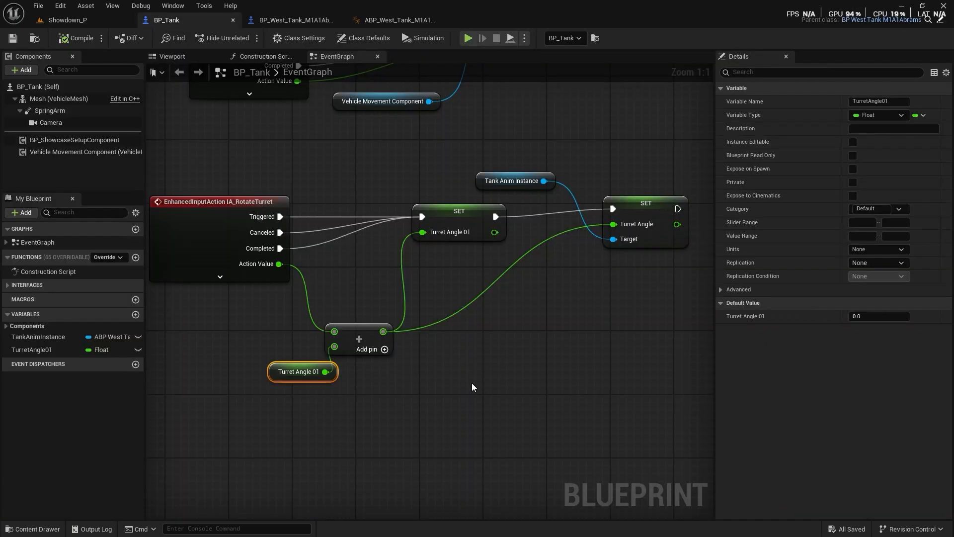
right_drag(472, 383, 381, 359)
right_drag(459, 320, 439, 404)
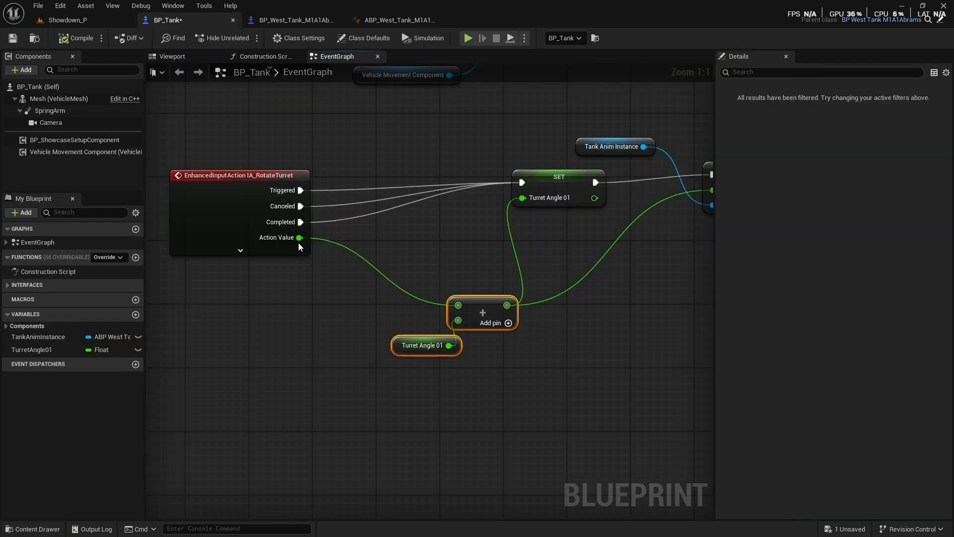
drag(300, 237, 341, 255)
text(/)
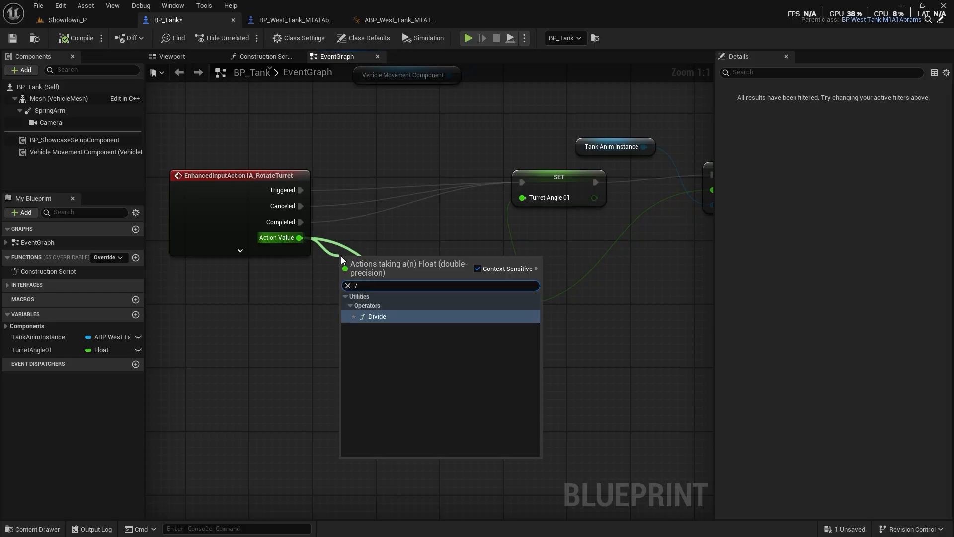
key(Return)
click(363, 273)
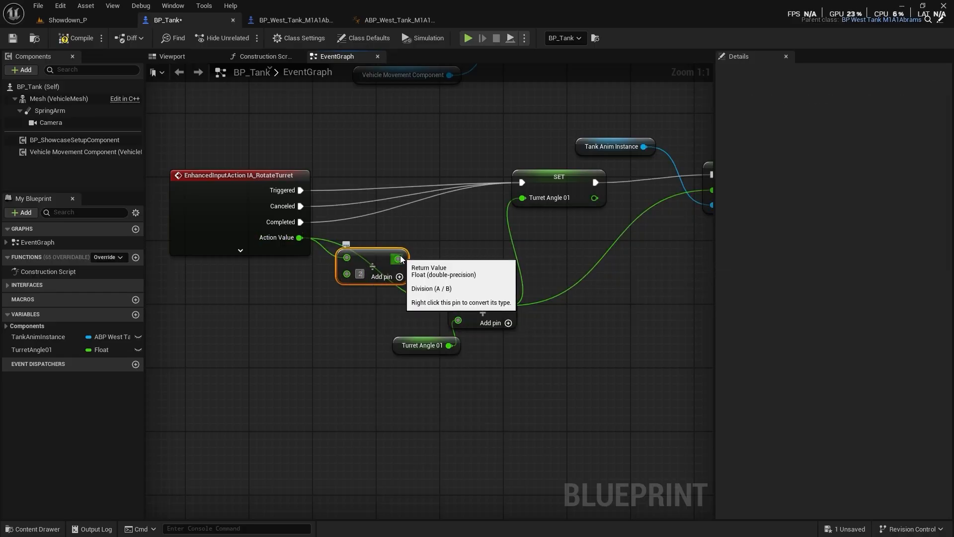
drag(399, 259, 460, 307)
drag(369, 260, 356, 294)
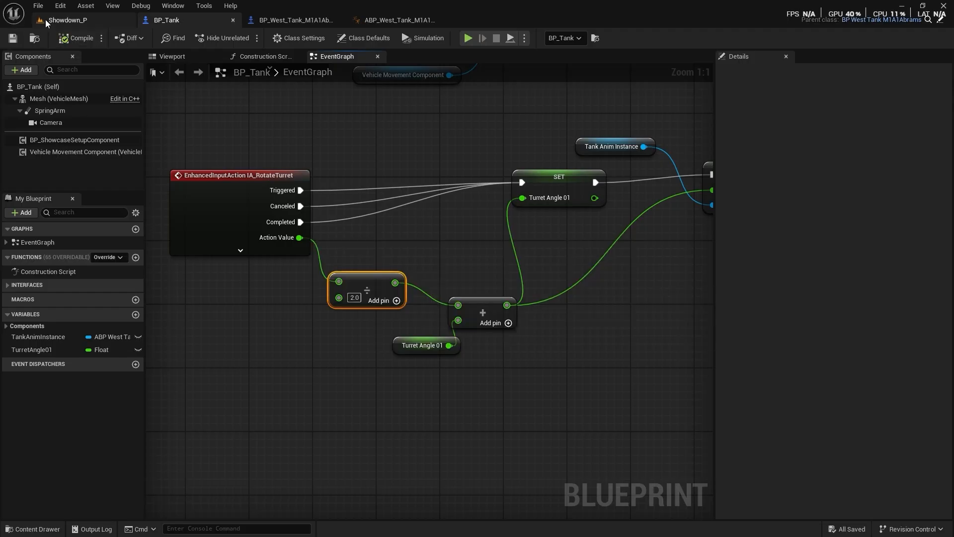
- Play the Showdown_P level to test the turret rotation speed with the halved Action Value
click(68, 20)
key(alt+p)
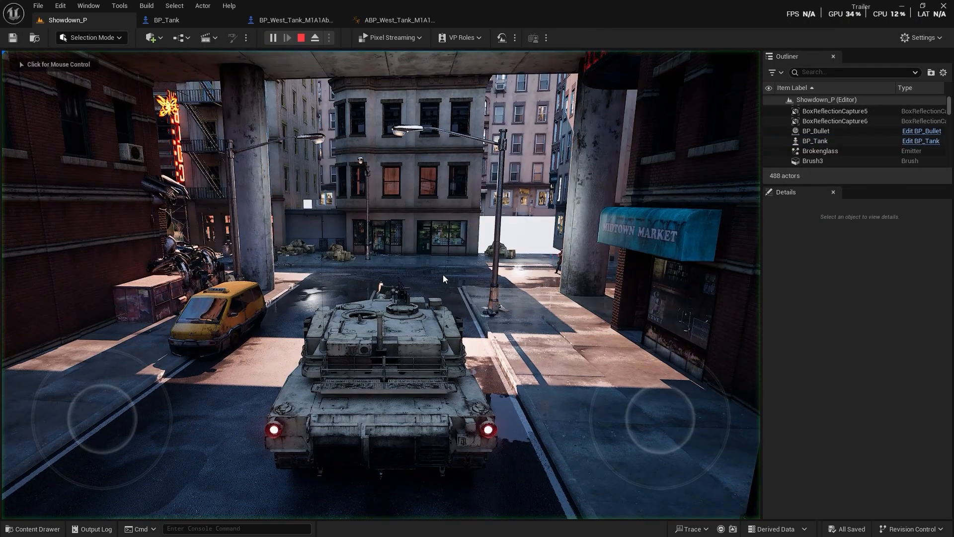
key(w)
key(F8)
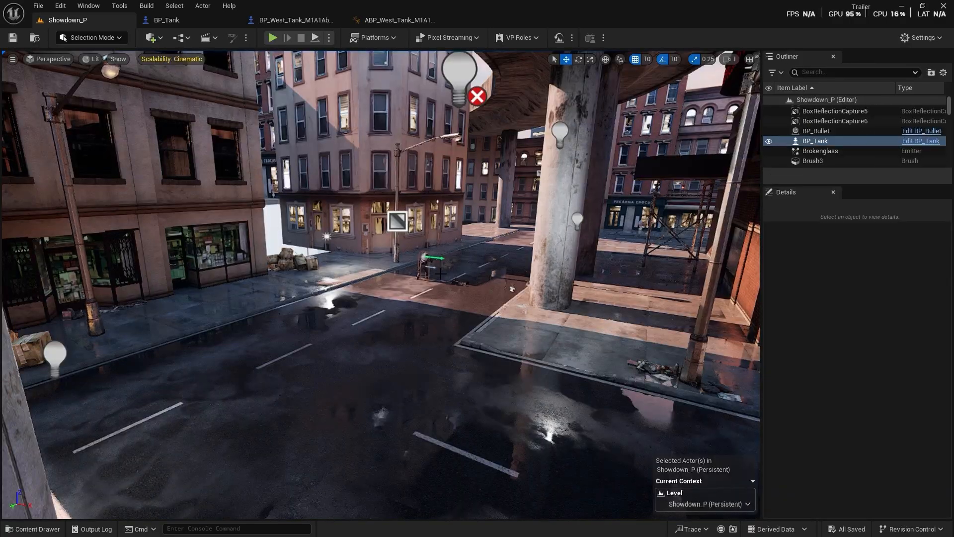
- In BP_Tank, divide IA_RotateTurret's Action Value by 8.0, feed the quotient into the Add node, and save the blueprint
click(303, 21)
click(166, 19)
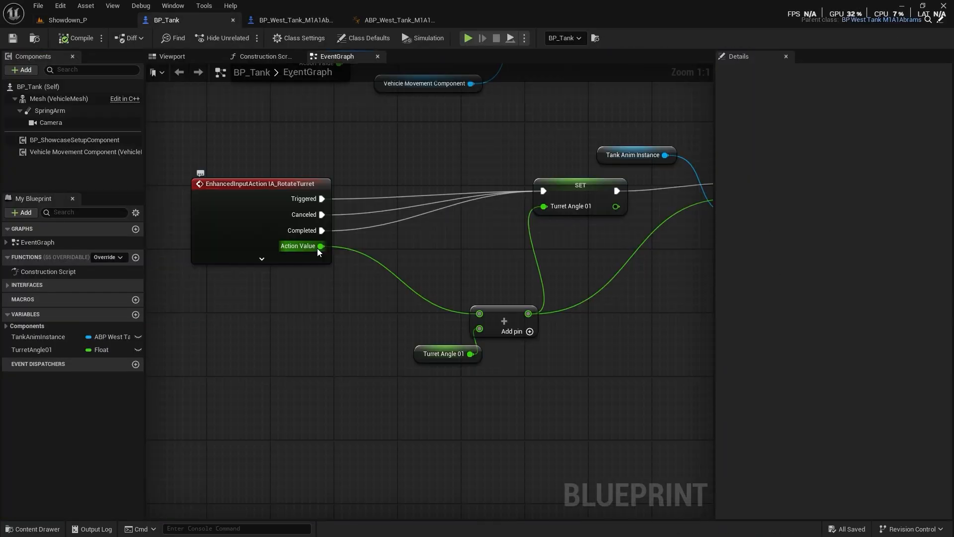
drag(321, 246, 355, 294)
text(divide)
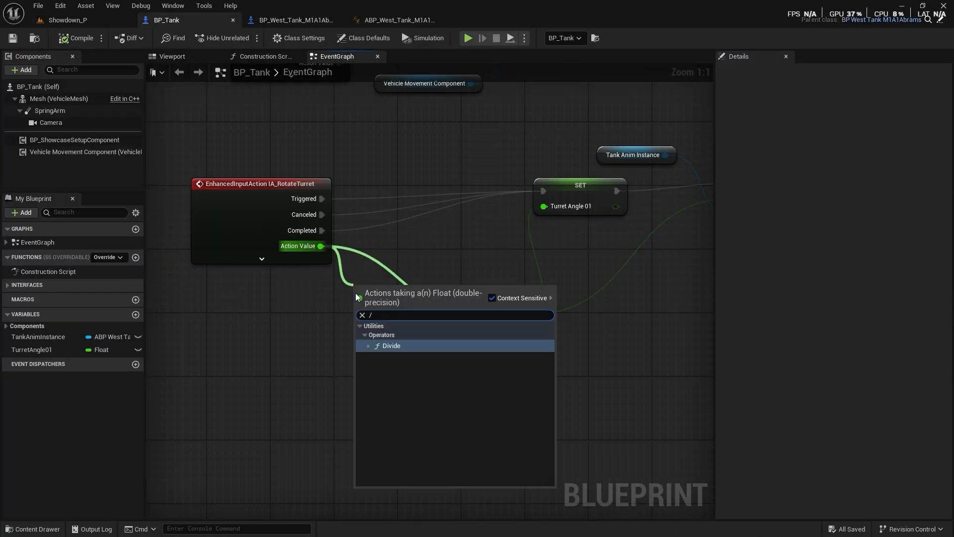
key(Return)
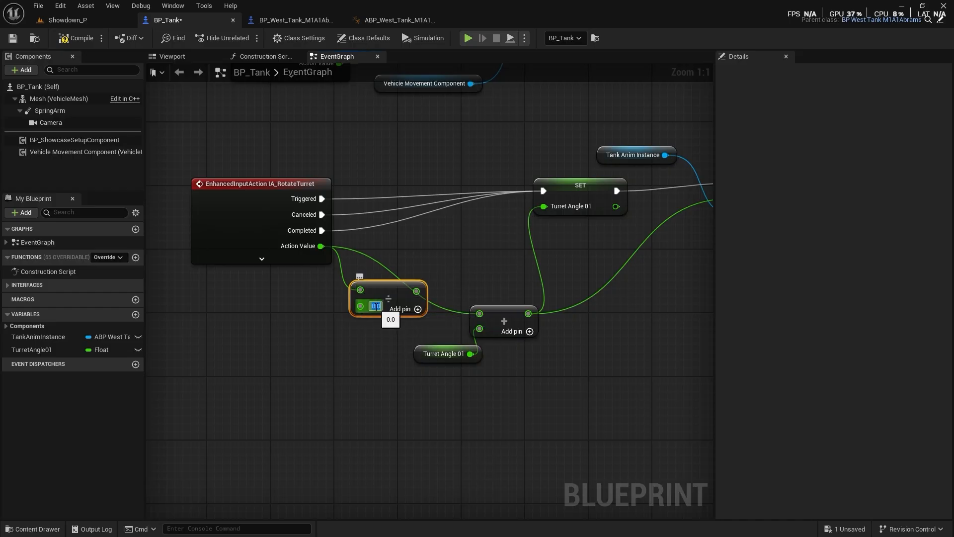
text(8)
key(Return)
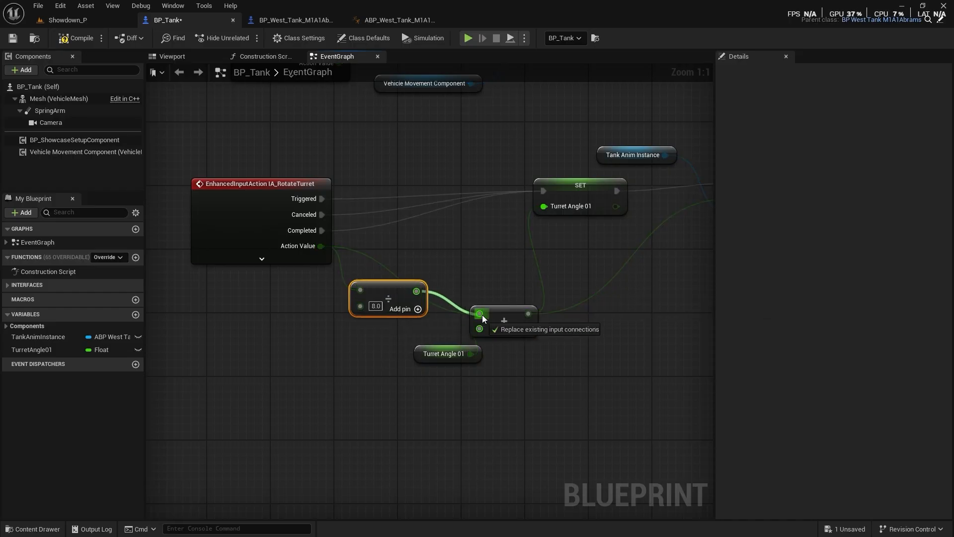
click(12, 38)
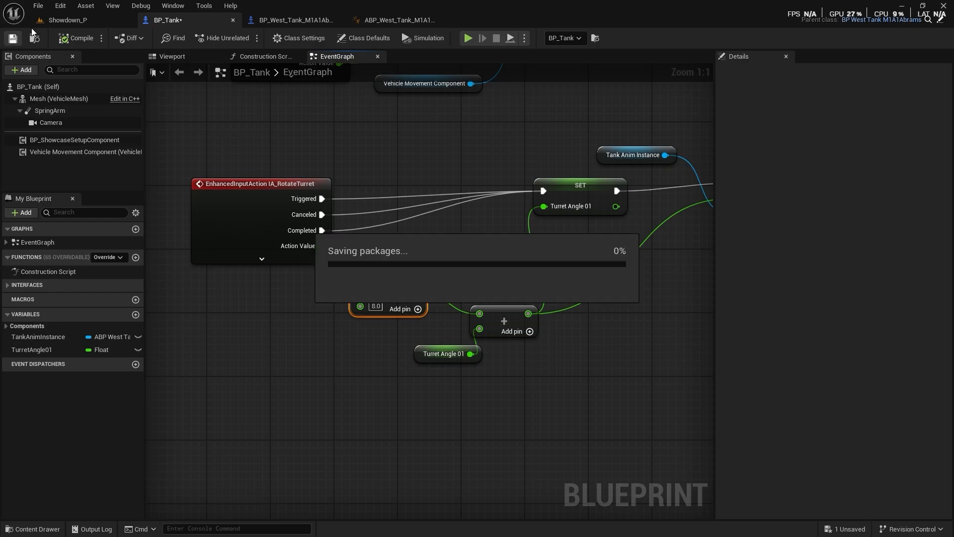
- Play the Showdown_P level to test the turret rotation speed with the divisor of 8
click(68, 19)
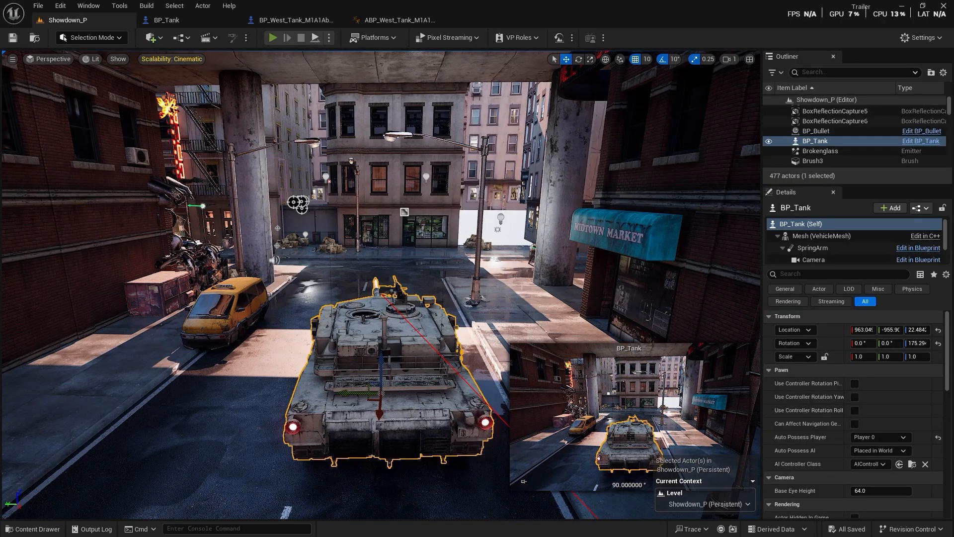
key(alt+p)
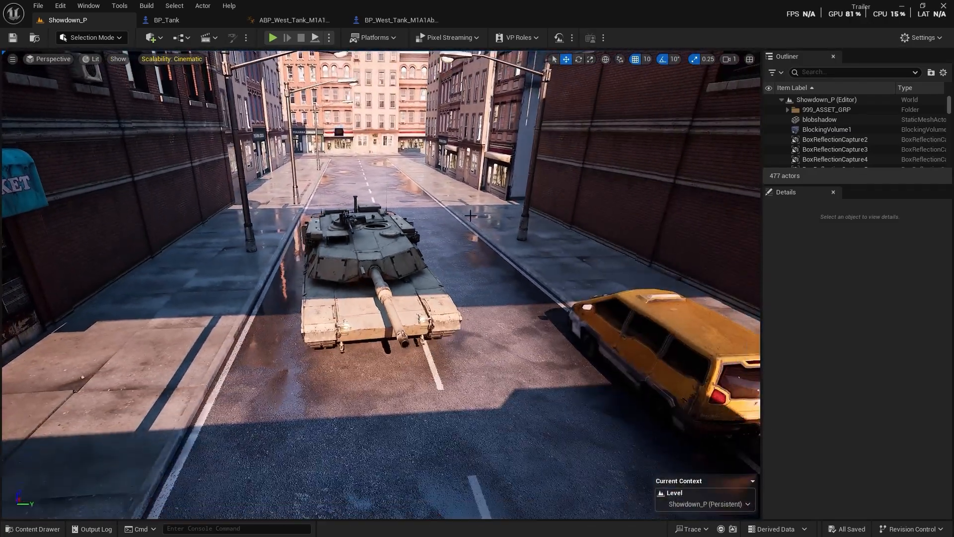
- Close the BP_Tank, ABP_West_Tank and BP_West_Tank blueprint editors, leaving only the Showdown_P level open
click(233, 20)
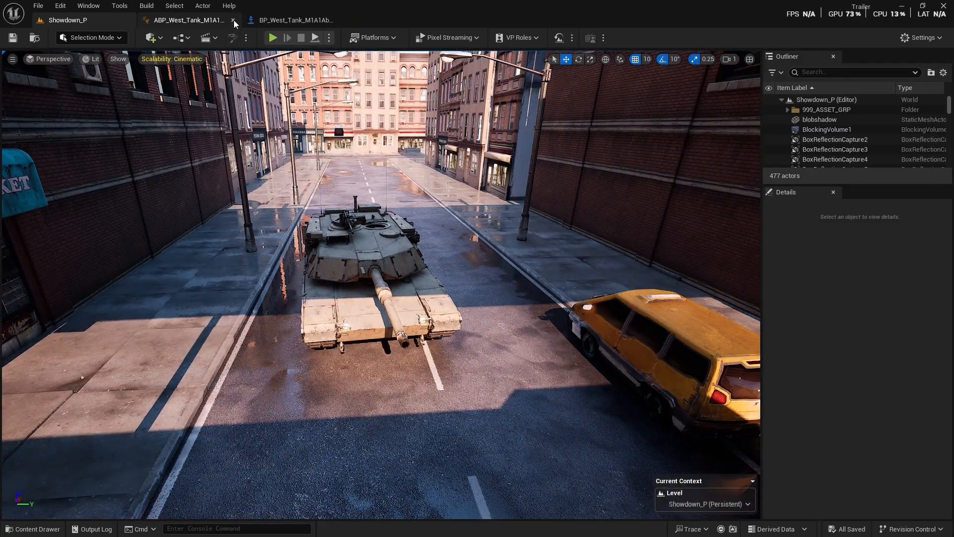
click(234, 20)
click(234, 20)
right_drag(386, 220, 393, 220)
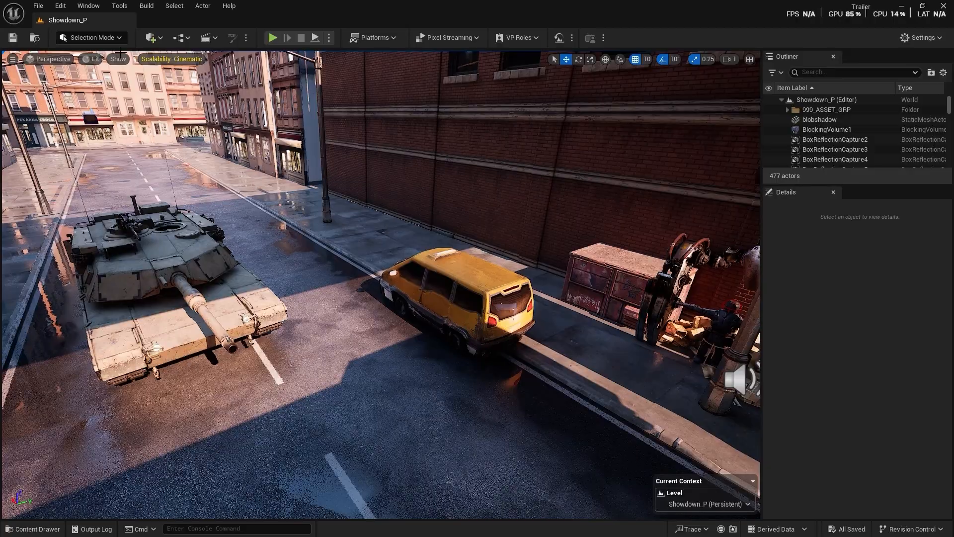
- Open the Take Recorder and dock the floating Sequencer Curves window alongside the Sequencer
click(93, 5)
mouse_move(130, 45)
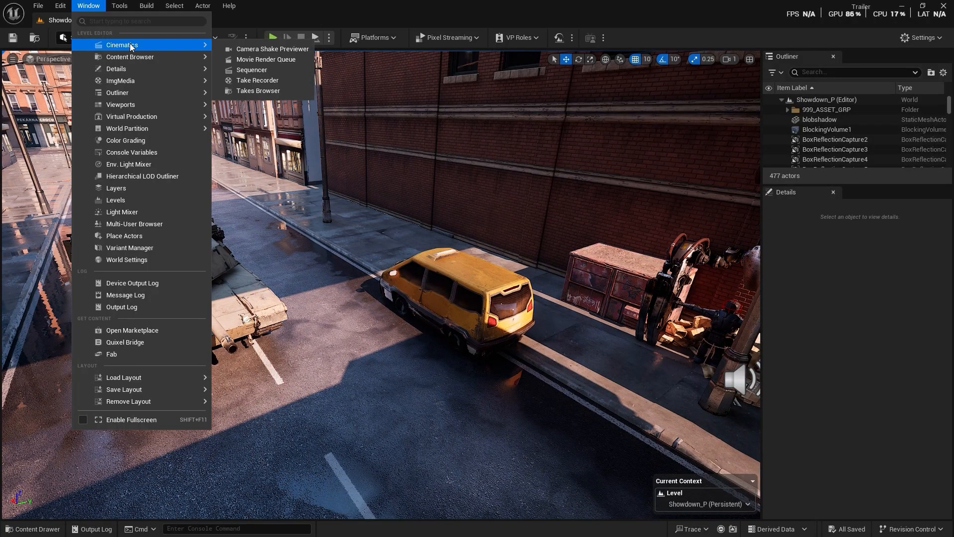
click(279, 80)
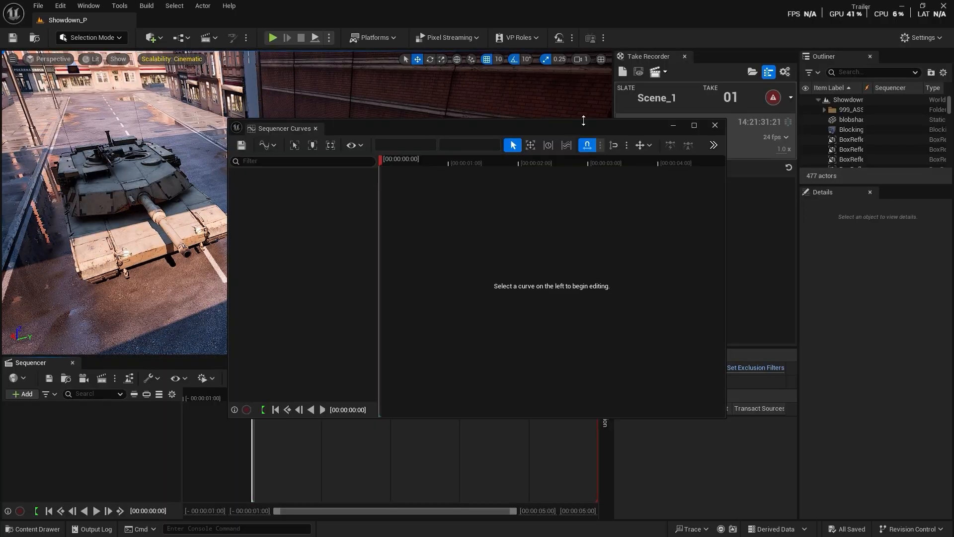
drag(289, 127, 133, 362)
click(23, 362)
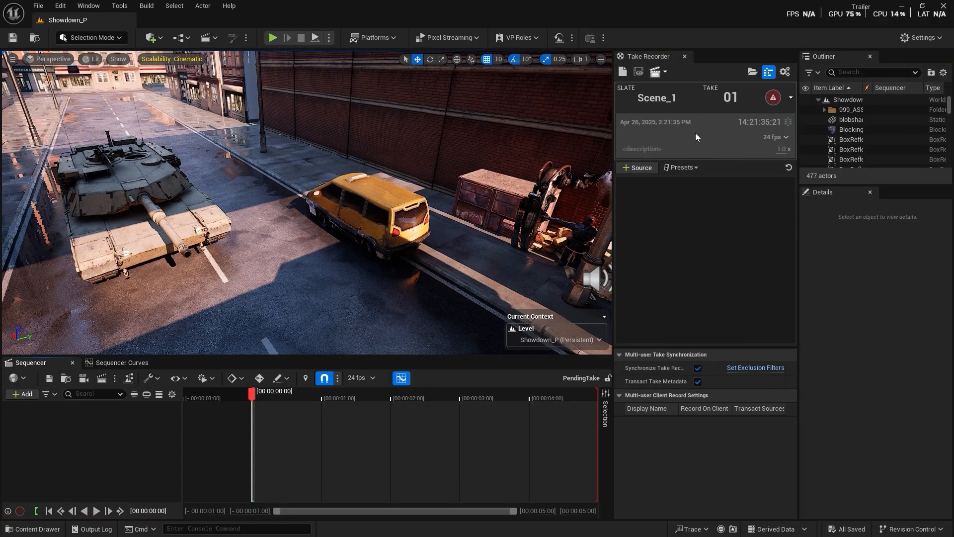
- Play the Showdown_P level and add the BP_Tank actor as a Take Recorder source
right_drag(297, 215, 137, 216)
key(s)
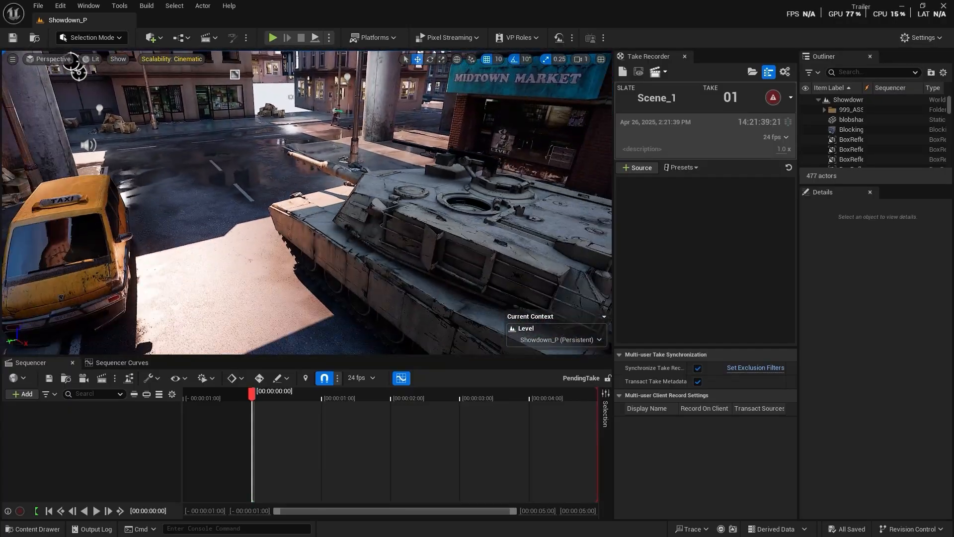
right_drag(321, 185, 338, 138)
key(s)
key(s)
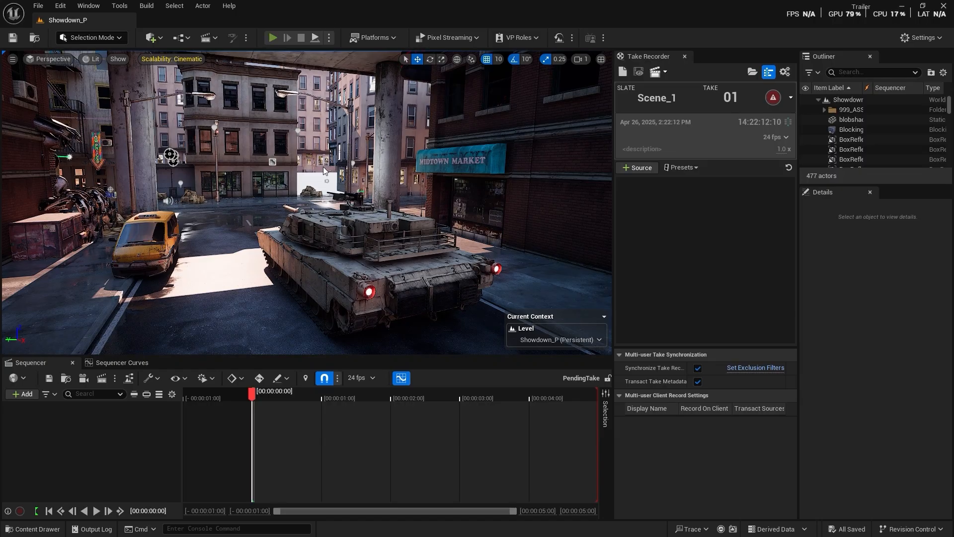
key(alt+p)
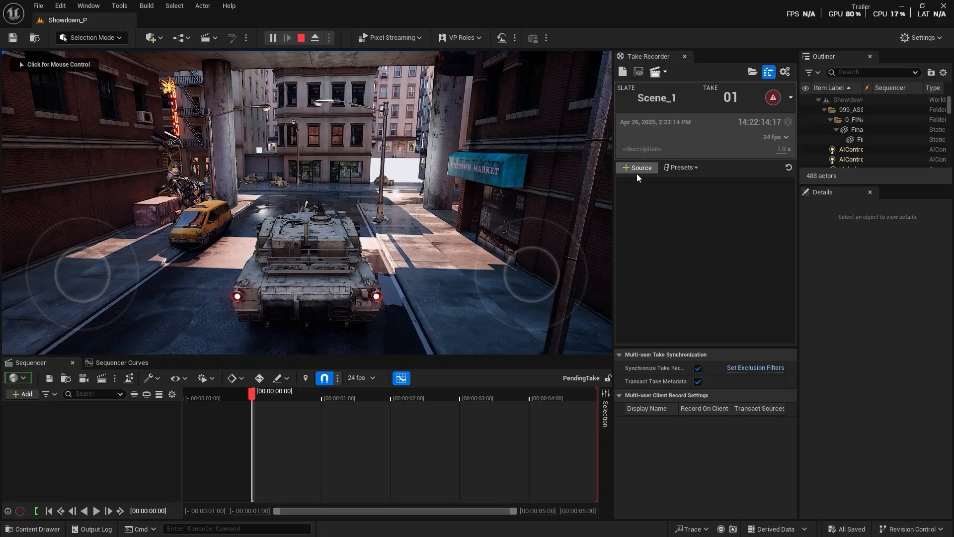
click(638, 168)
mouse_move(672, 195)
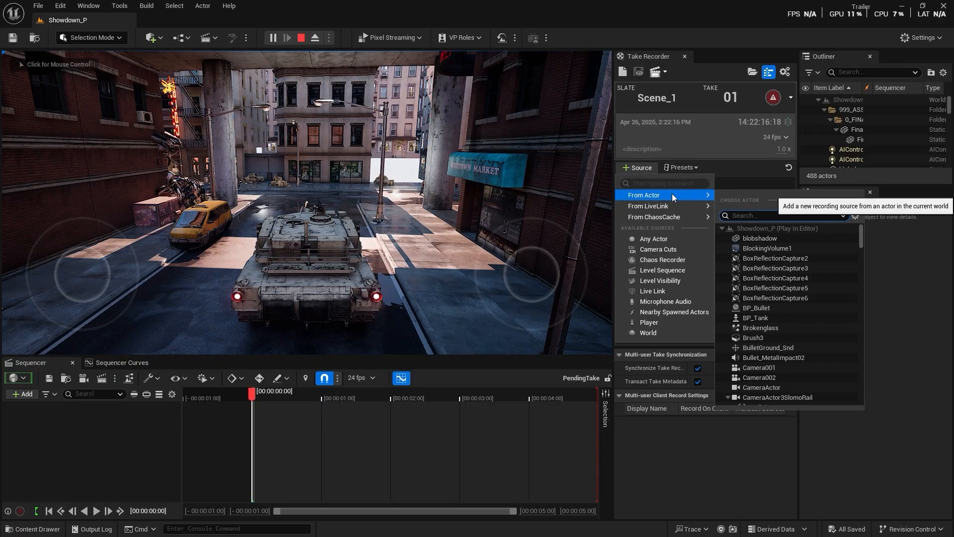
text(tank)
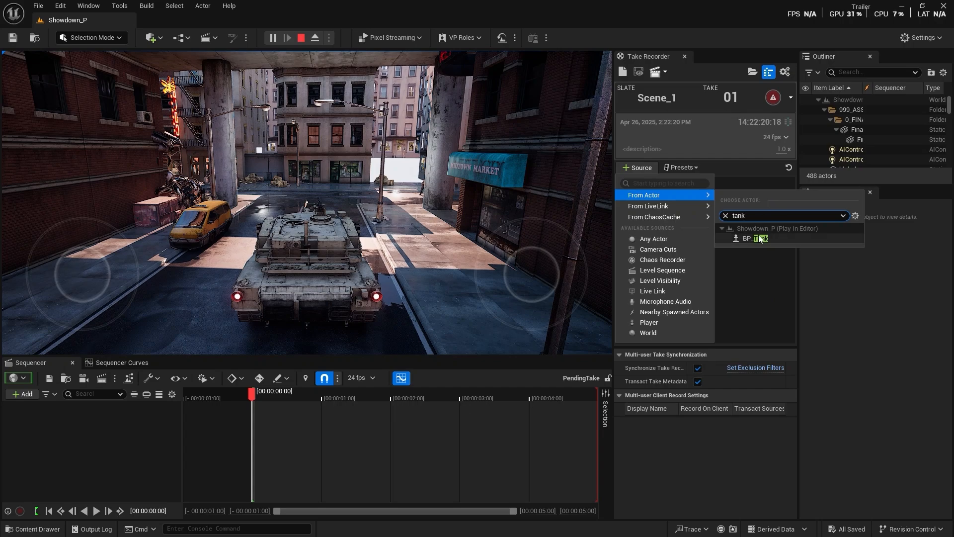
click(757, 239)
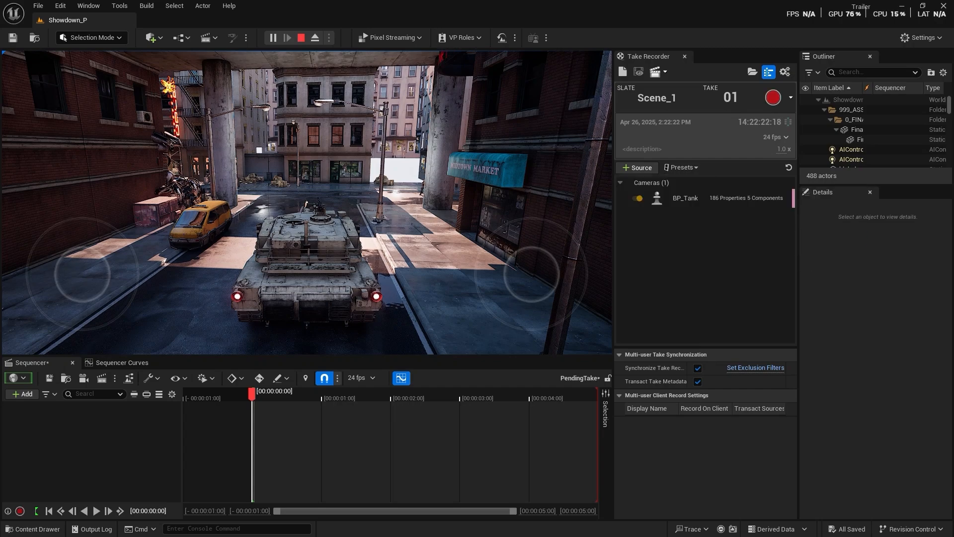
- Record take 1 of Scene_1 while driving the possessed tank into the intersection, ending it by stopping play
click(307, 202)
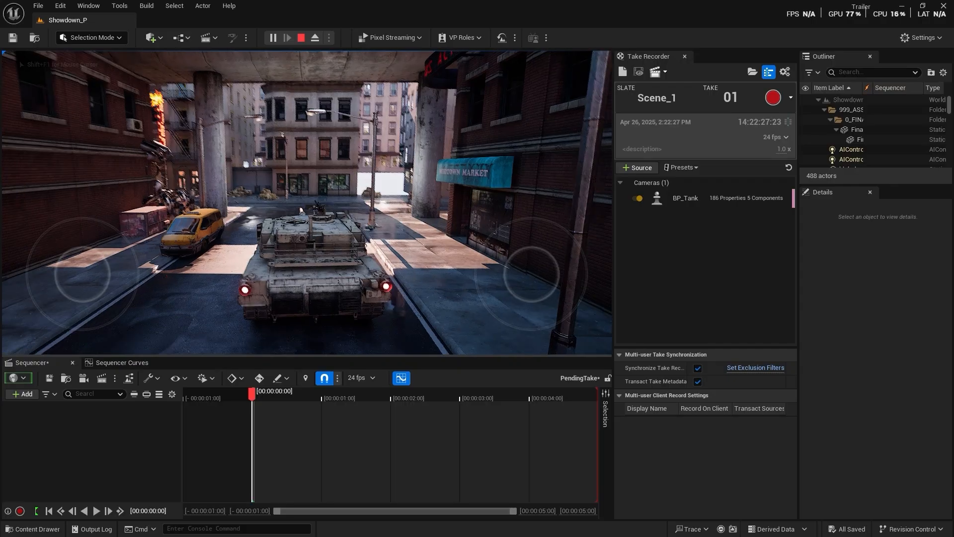
key(F8)
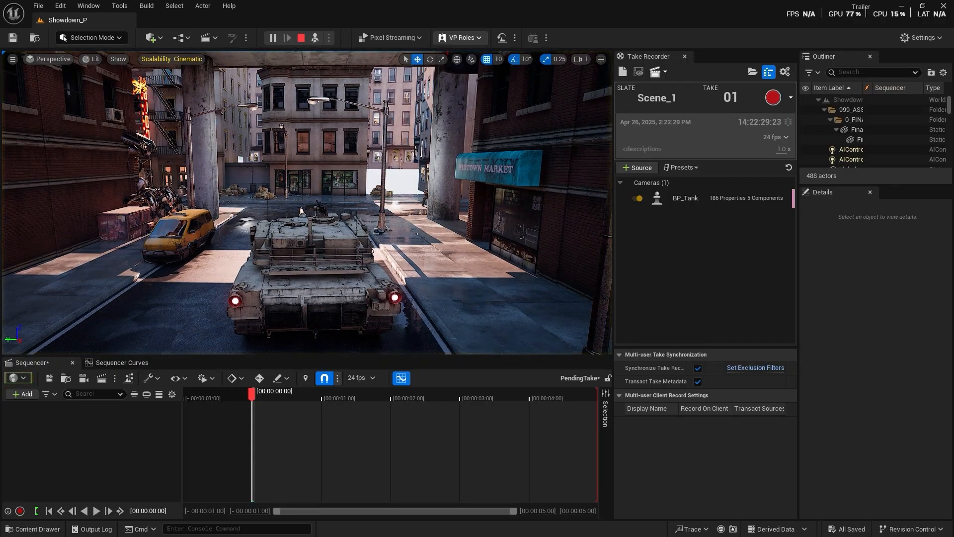
click(773, 98)
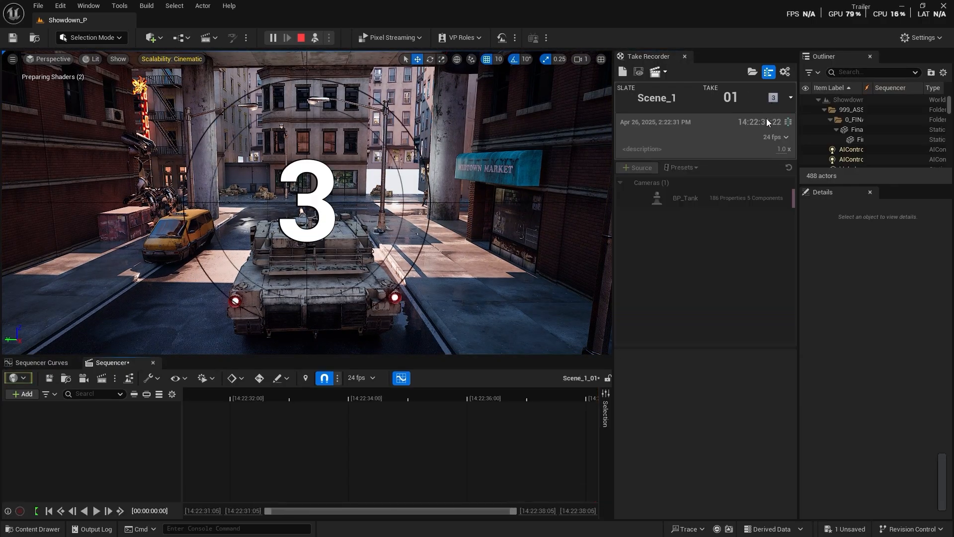
click(314, 37)
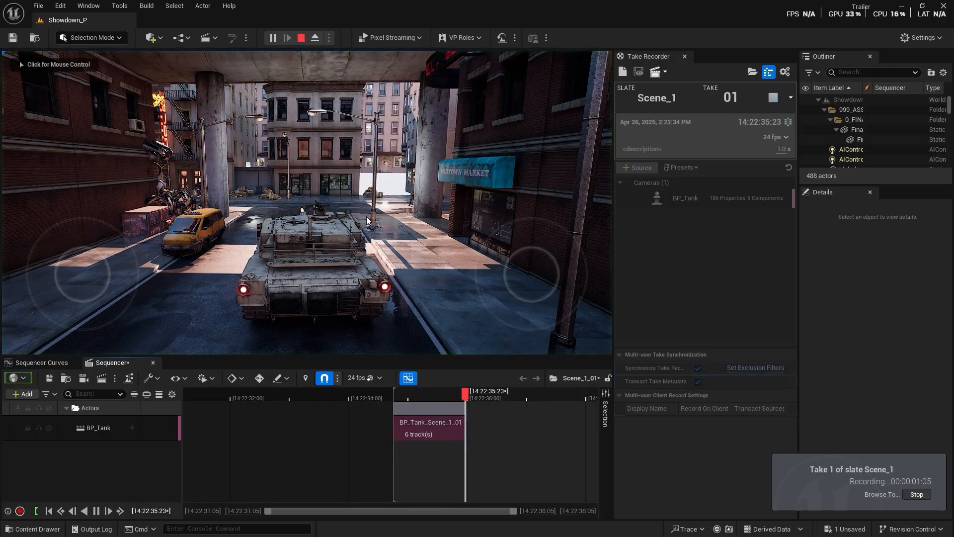
click(353, 210)
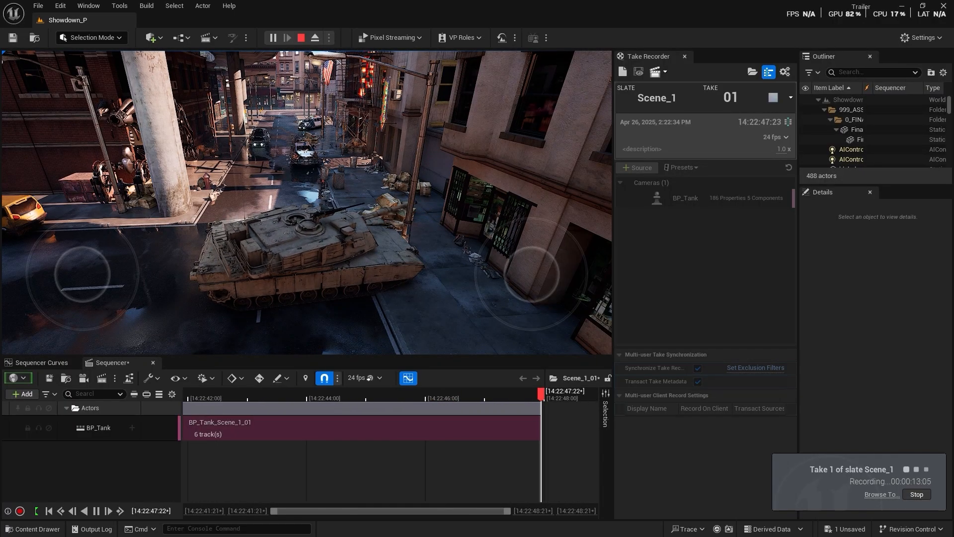
key(Escape)
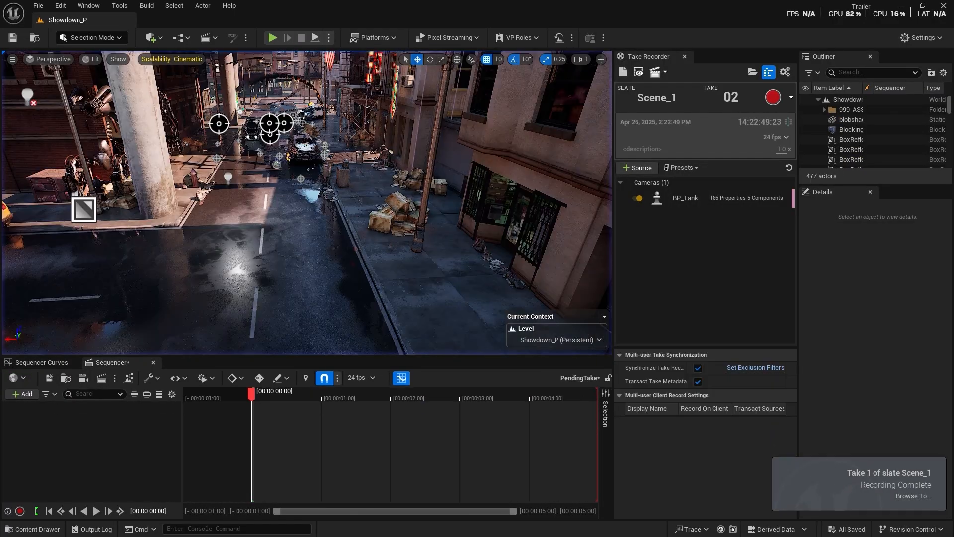
- Start recording take 2 of Scene_1 in the editor, then start playing the Showdown_P level
click(774, 98)
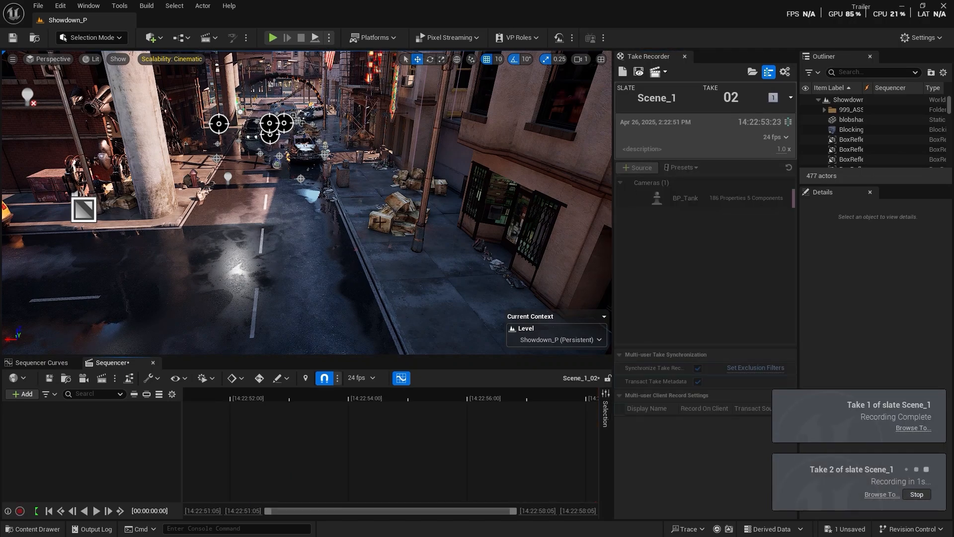
right_drag(381, 221, 323, 239)
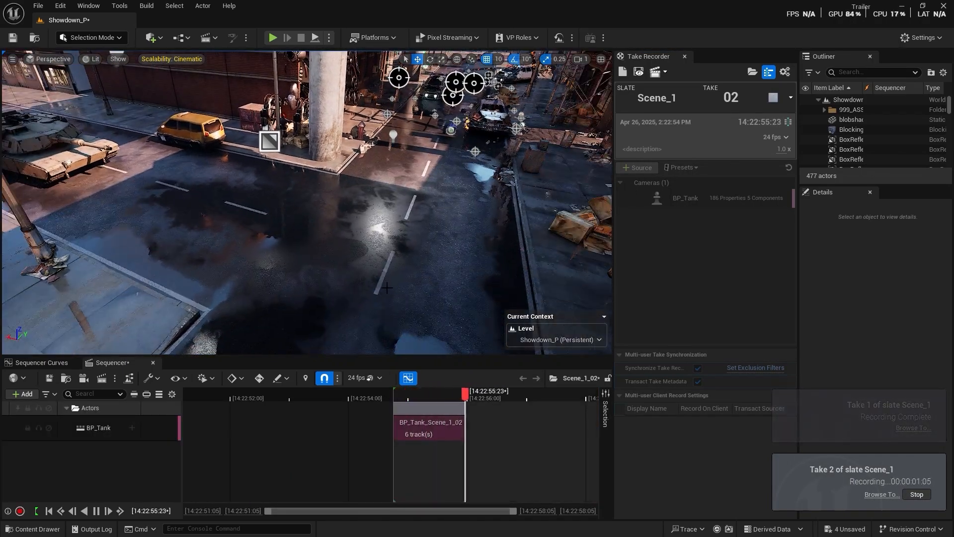
click(271, 40)
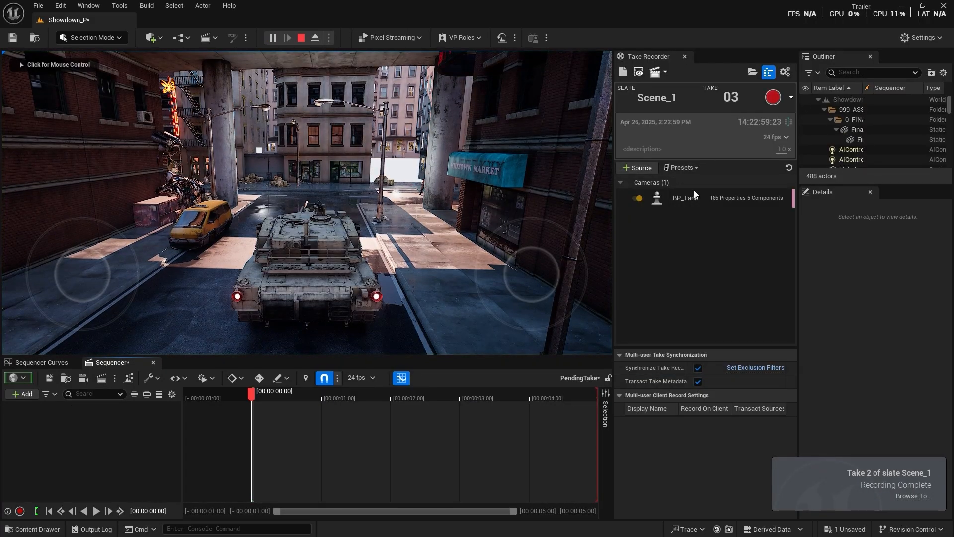
- Record take 3 of Scene_1 while driving the tank forward into the intersection, then stop playing the level
click(772, 98)
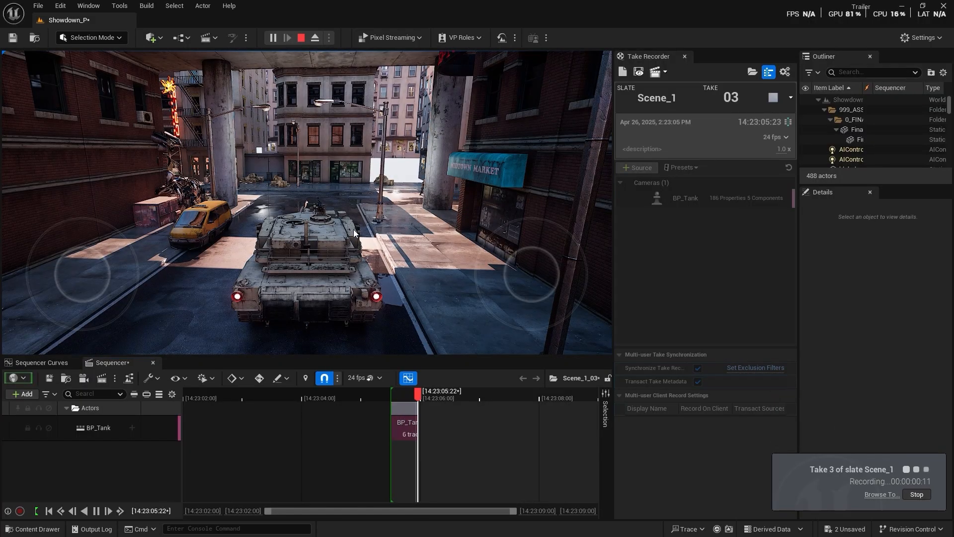
click(354, 232)
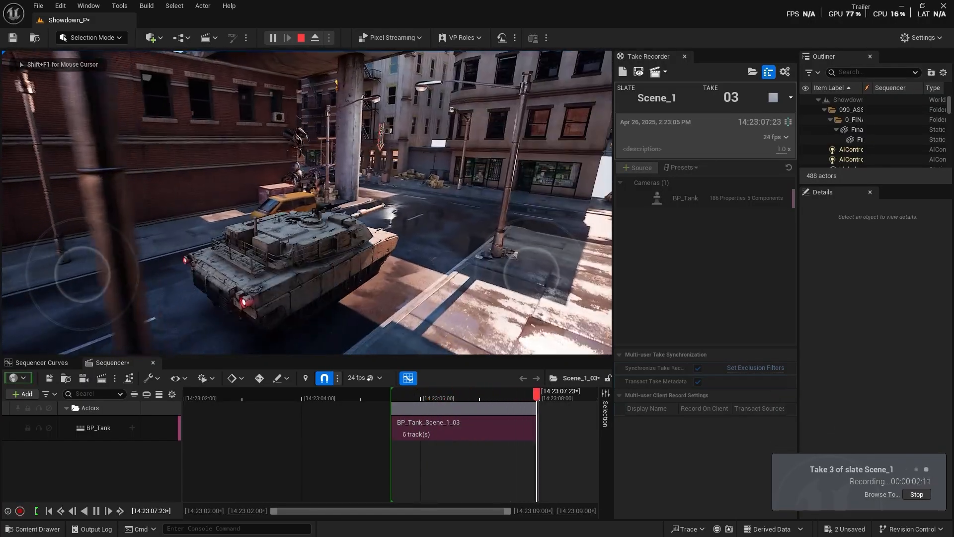
key(w)
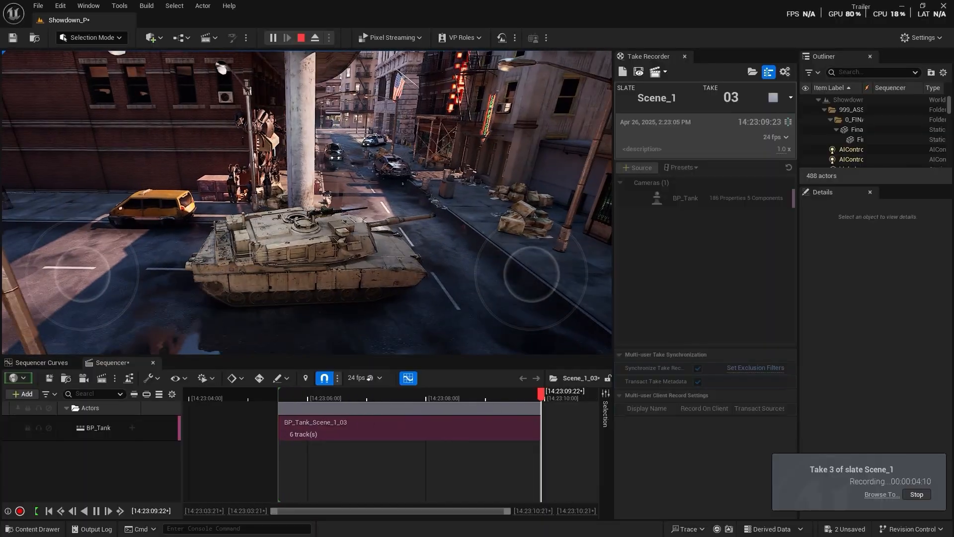
key(w)
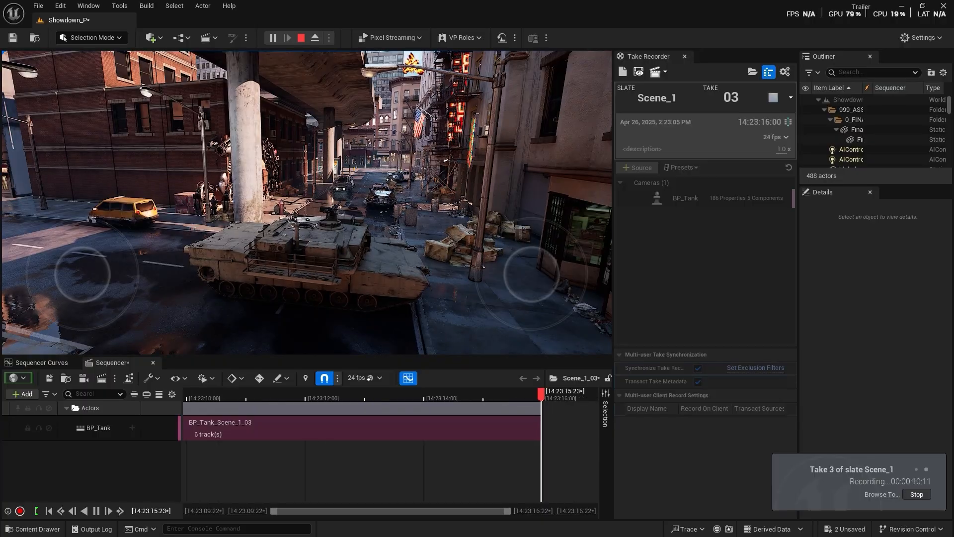
key(Escape)
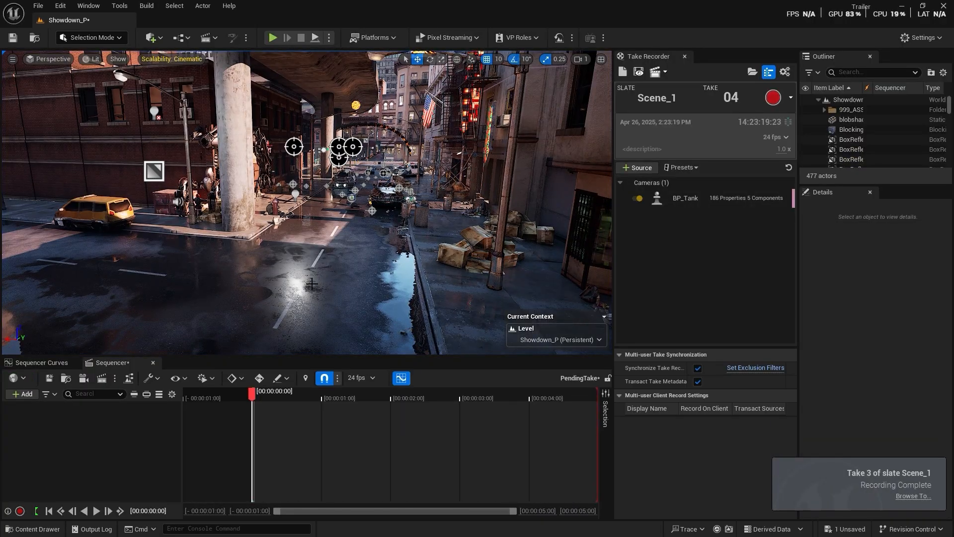
- Play the level and record take 4 of Scene_1 with the tank driving into the intersection, then stop play
click(773, 98)
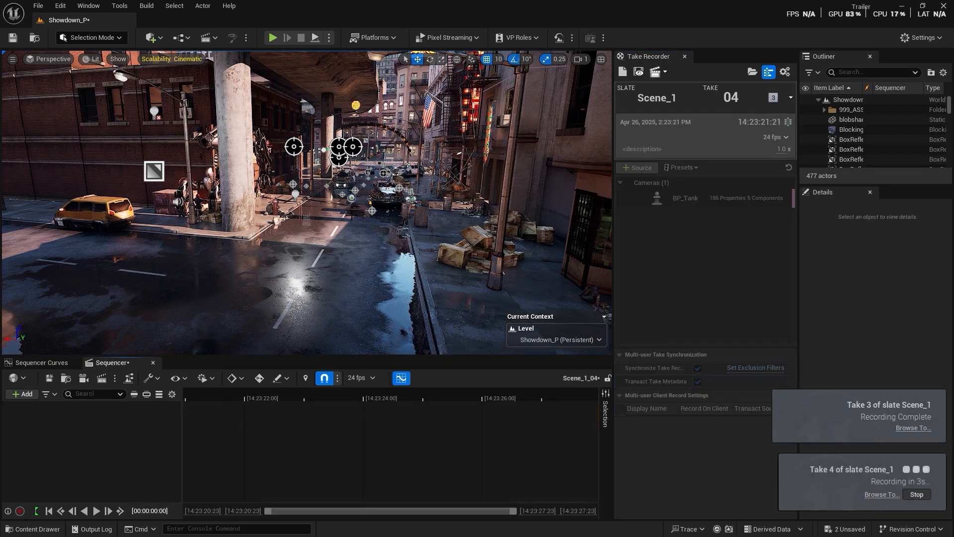
click(272, 38)
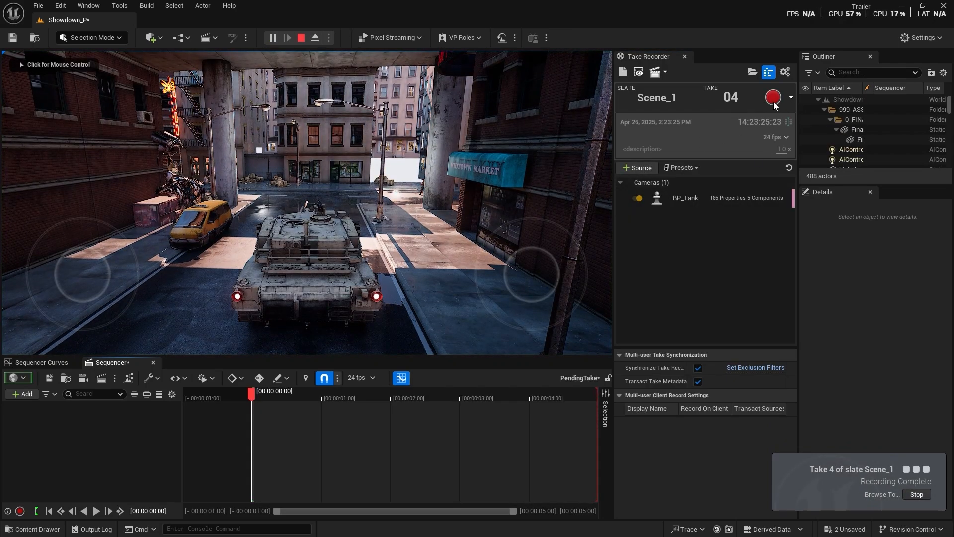
click(773, 98)
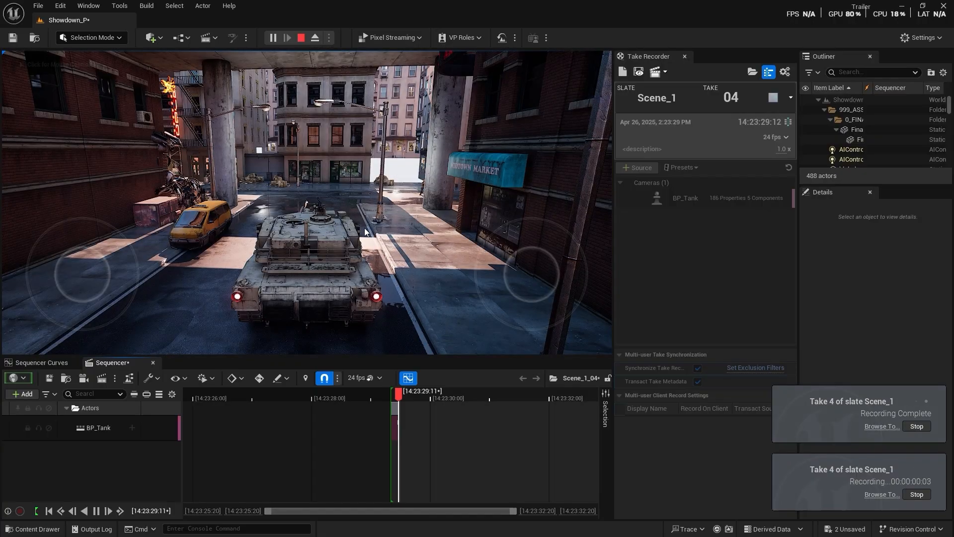
click(365, 228)
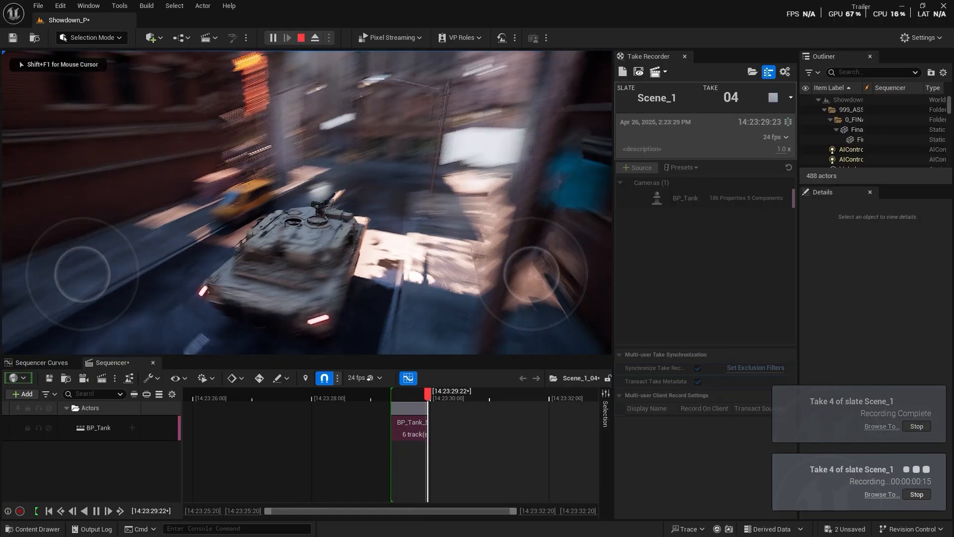
key(w)
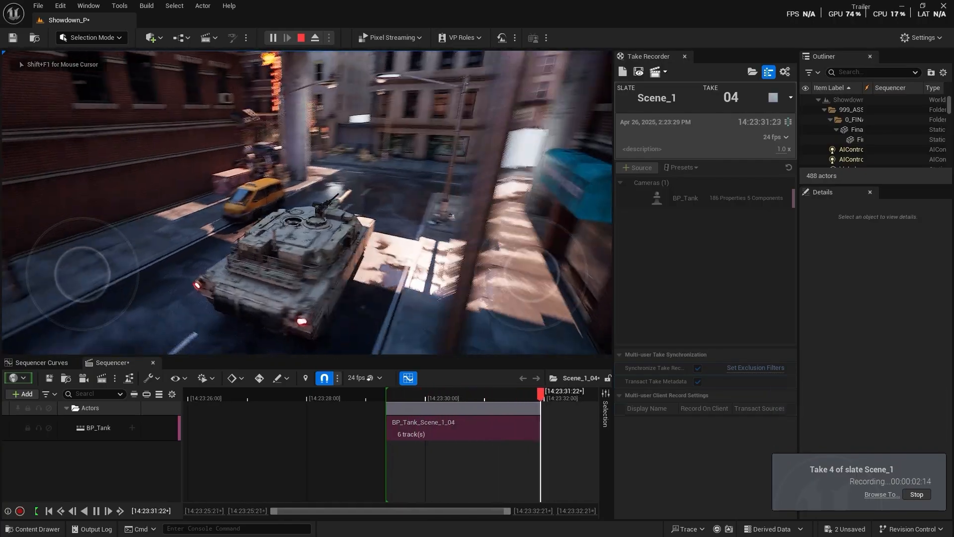
key(w)
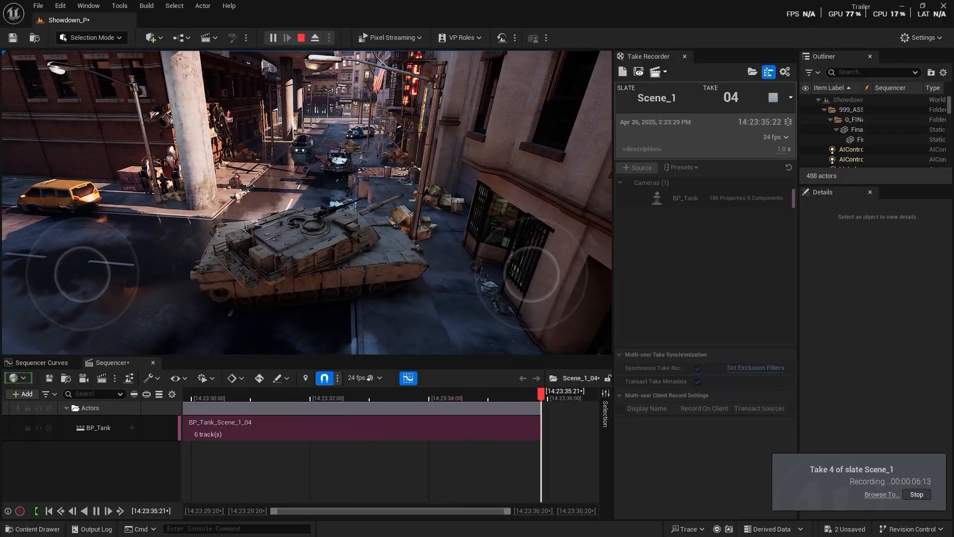
key(Escape)
- Play the Showdown_P level and record take 5 of Scene_1 while driving the tank into the intersection, then stop play
click(774, 98)
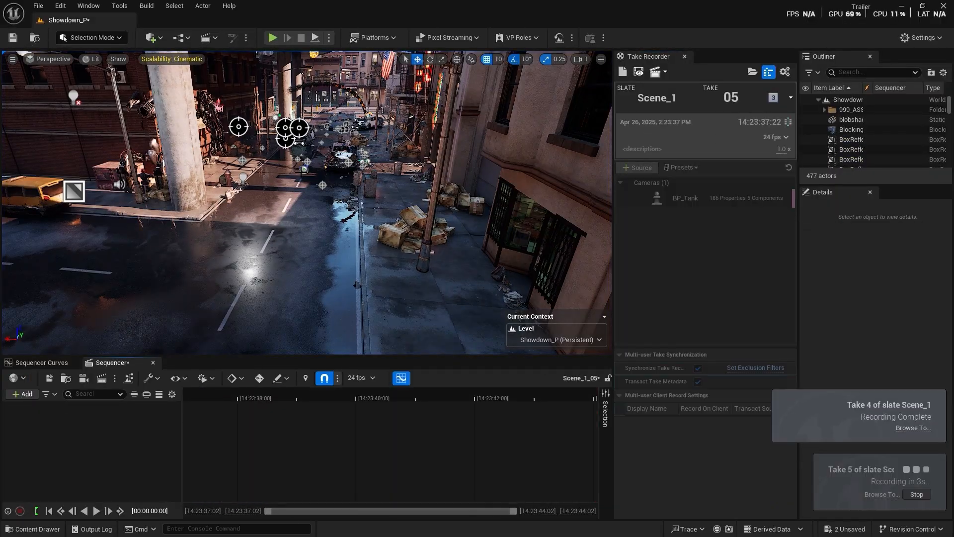
click(277, 39)
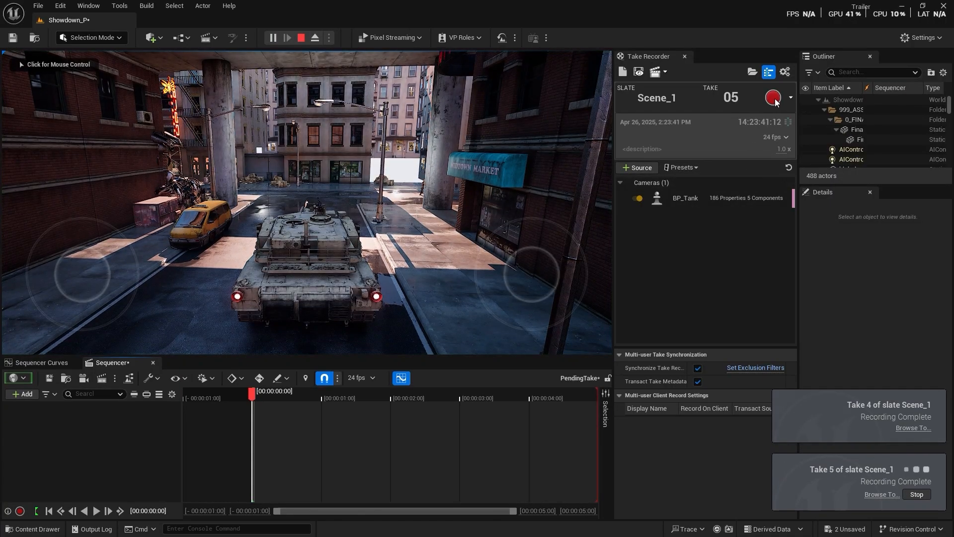
click(773, 98)
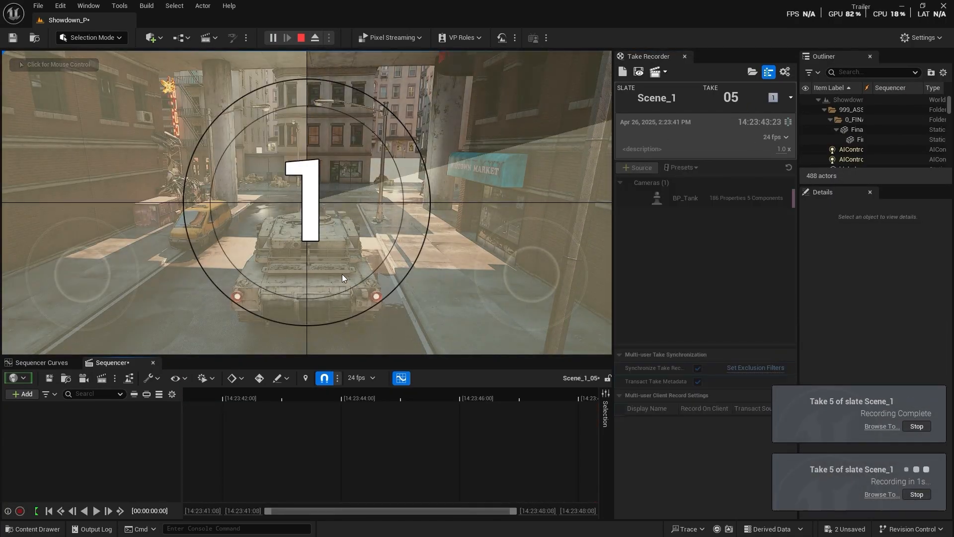
click(329, 249)
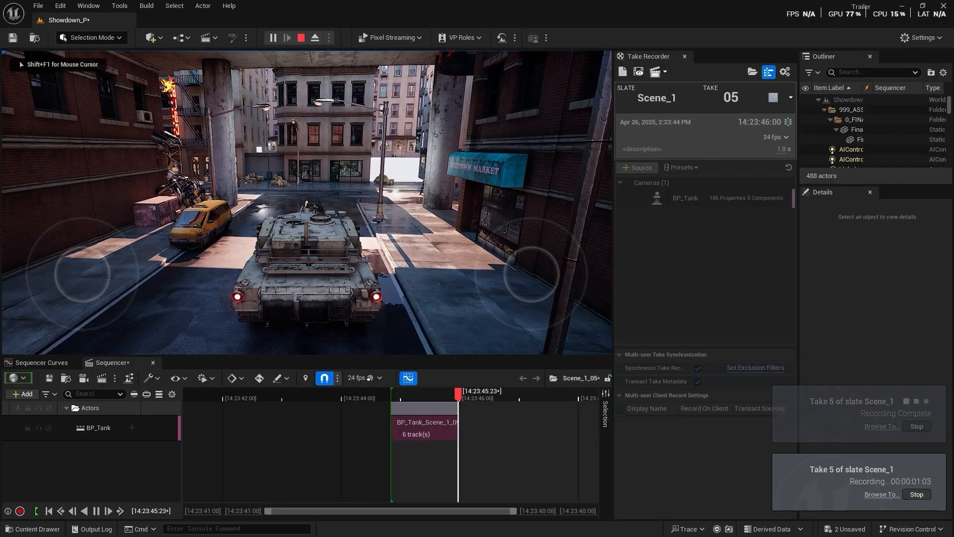
key(w)
key(w)
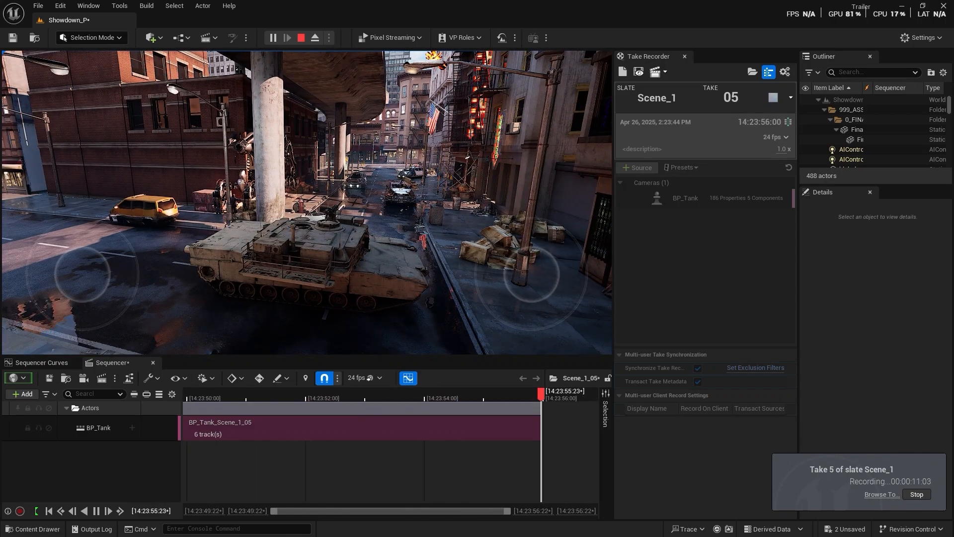
key(Escape)
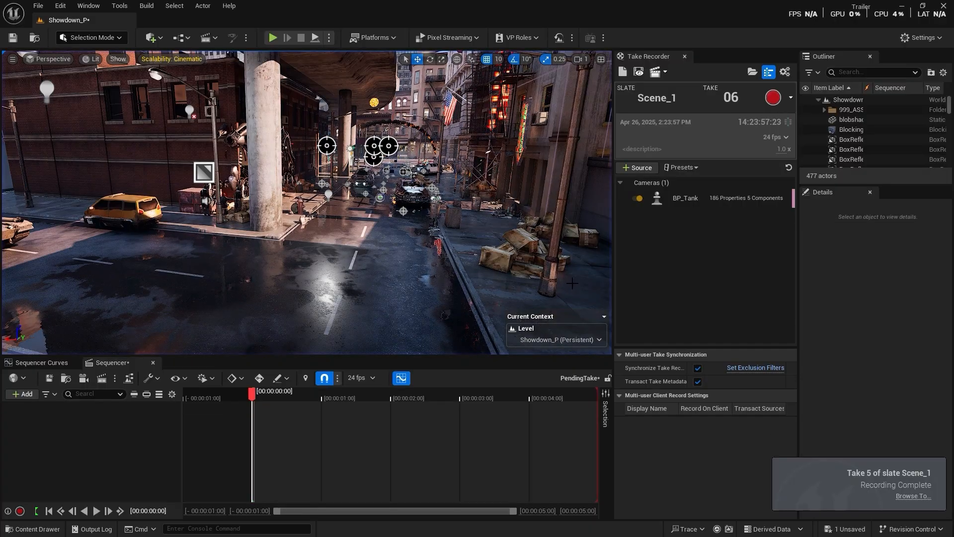
- Save the Showdown_P level
click(30, 528)
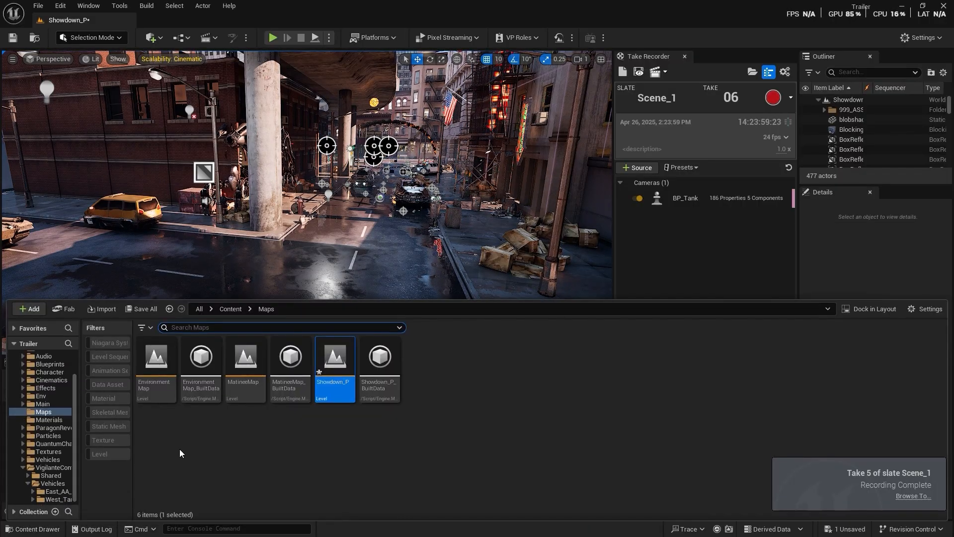
click(311, 443)
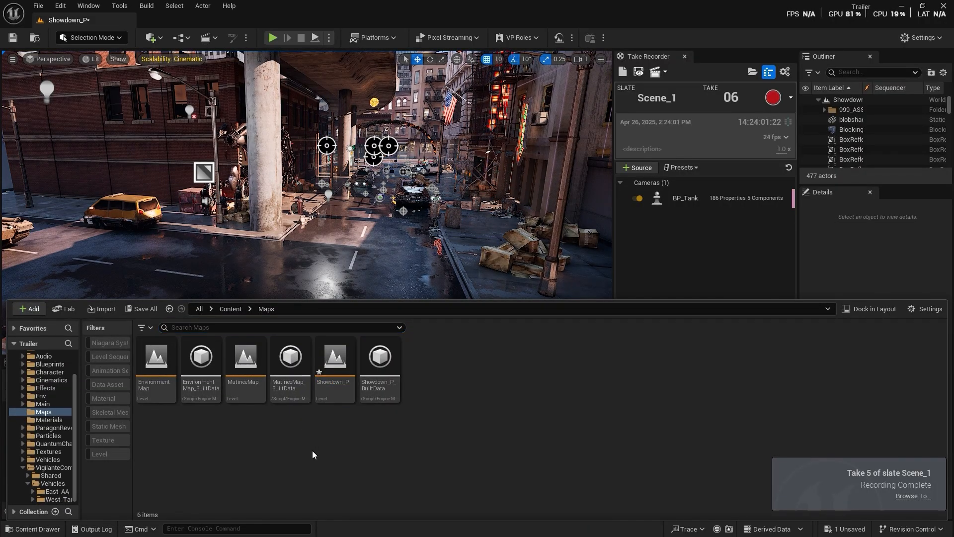
key(ctrl+s)
- Open the BP_Tank_Scene_1_05 level sequence from Scene_1_05_Subscenes inside the Cinematics takes folder 2025-04-26
scroll(35, 397, up, 2)
click(53, 372)
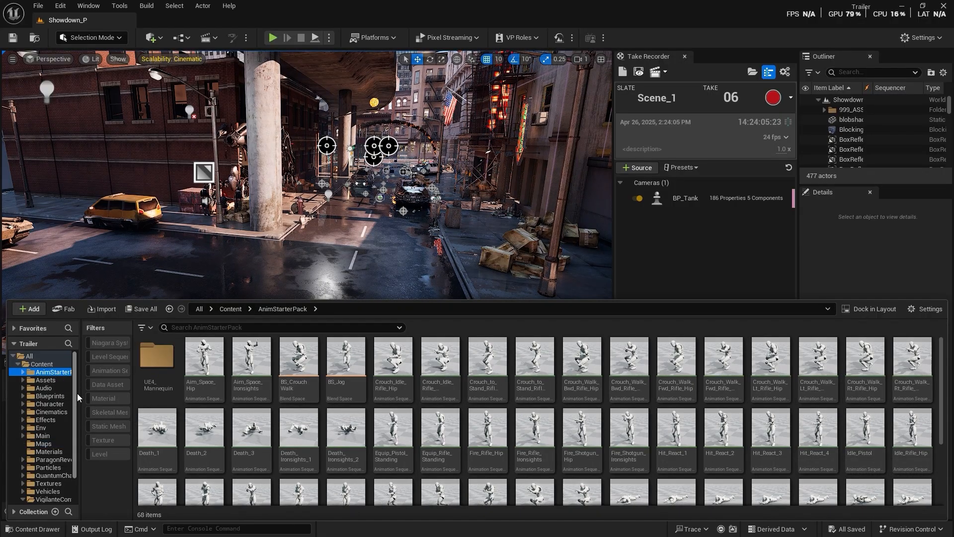
drag(81, 398, 145, 404)
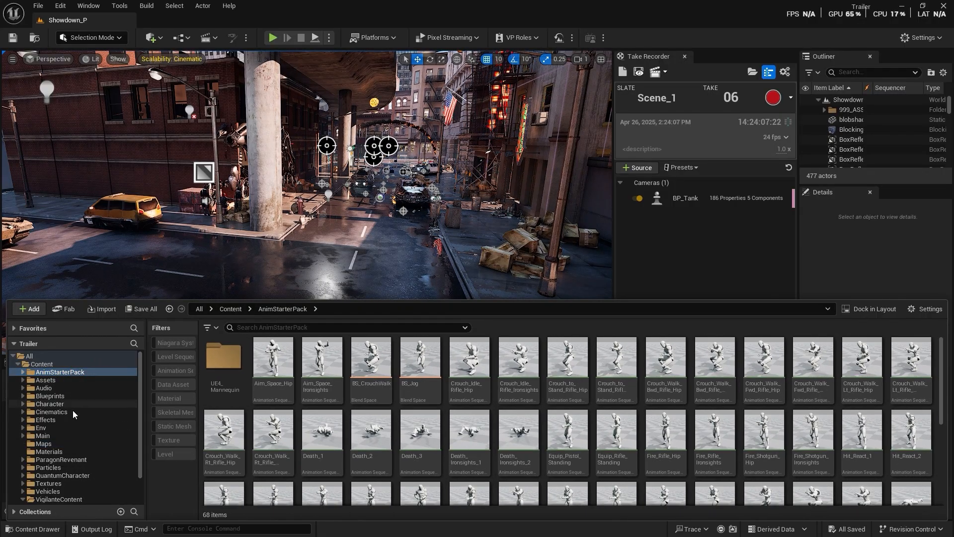
click(56, 411)
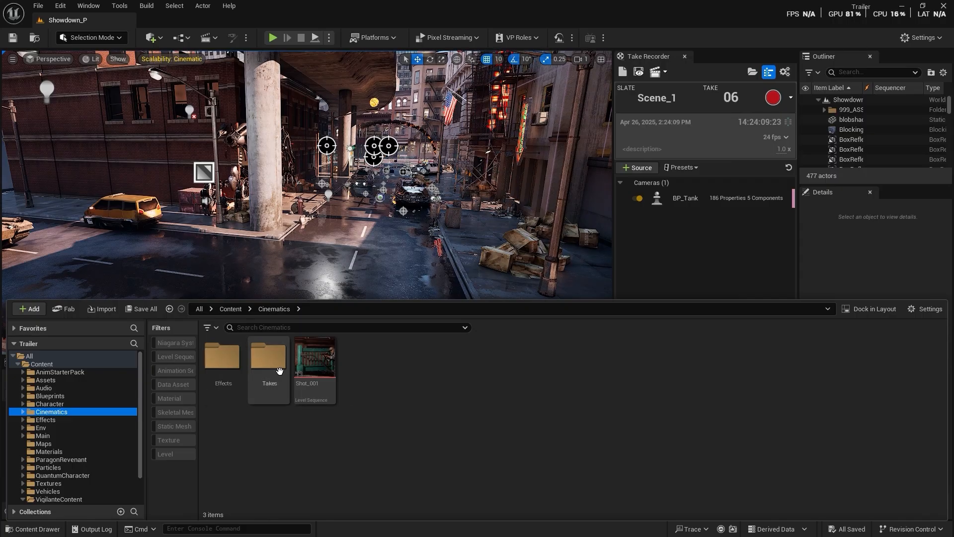
double_click(280, 370)
double_click(222, 359)
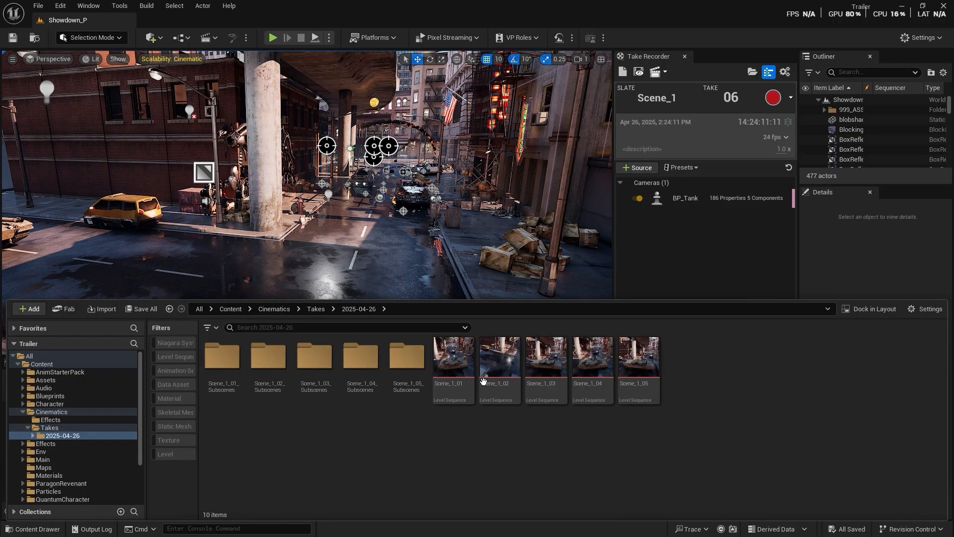
double_click(418, 369)
click(277, 370)
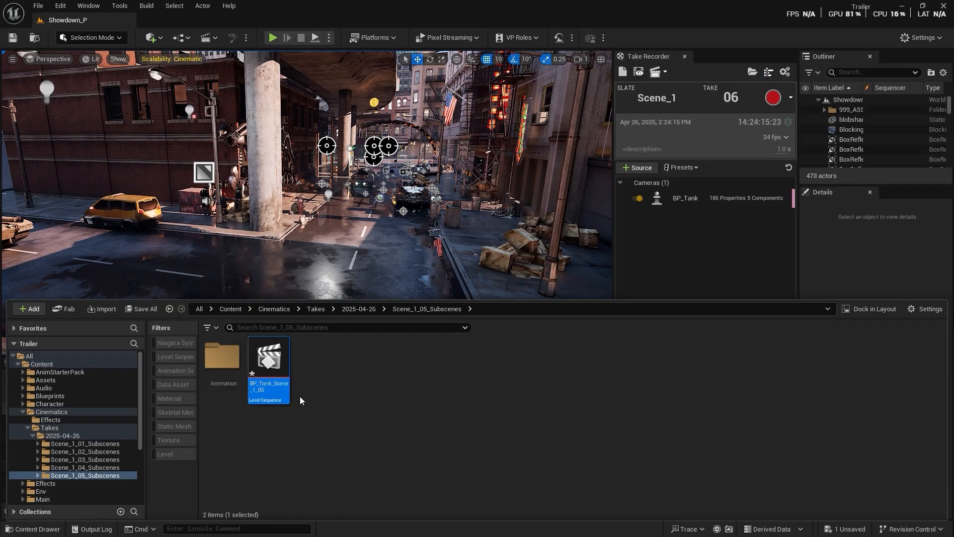
click(49, 528)
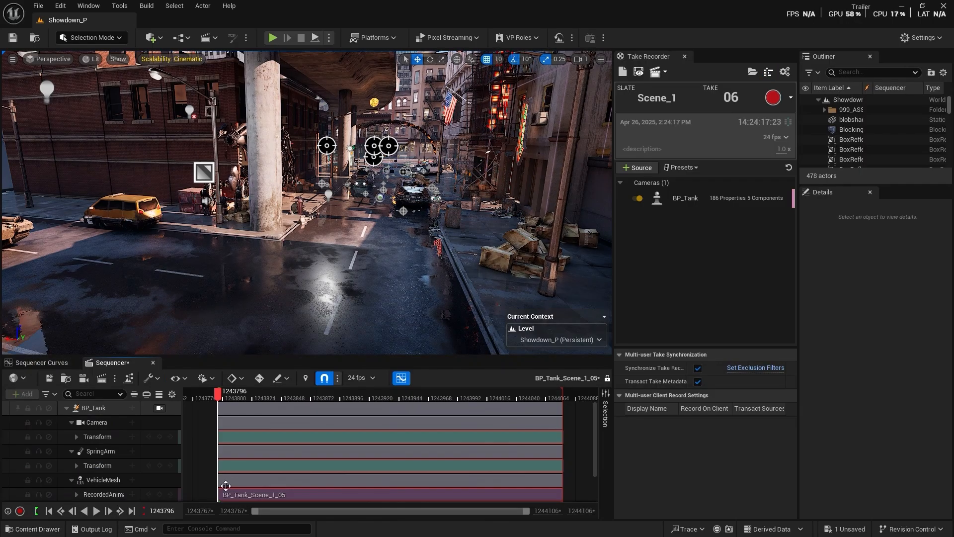
- Play back the recorded BP_Tank_Scene_1_05 sequence in the viewport and examine the tank's driving motion from street level
drag(252, 395, 303, 398)
key(space)
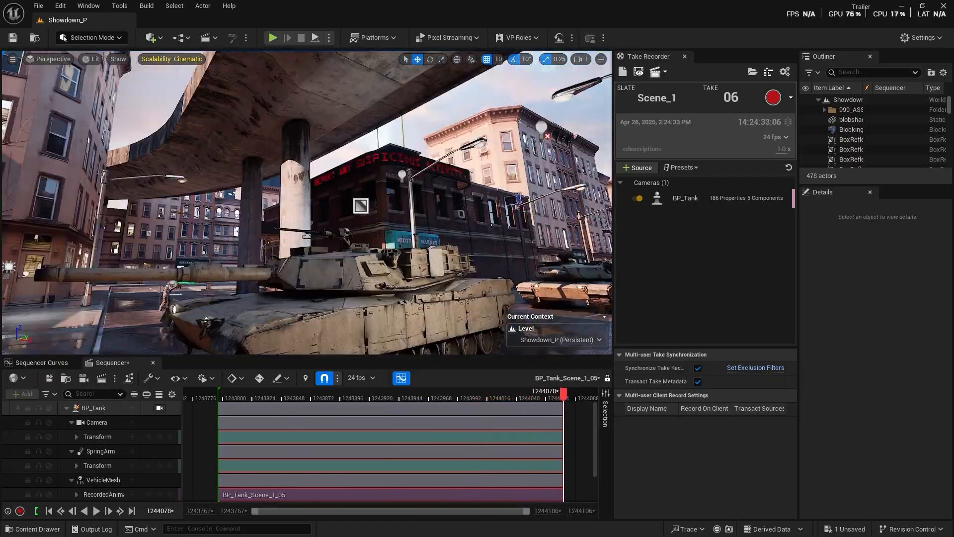
right_drag(306, 202, 389, 256)
right_drag(308, 202, 307, 200)
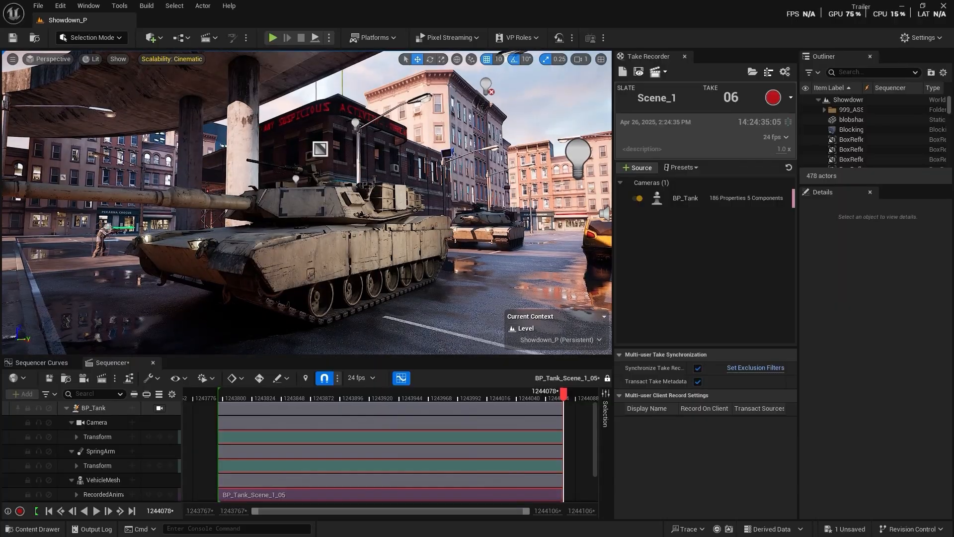
drag(482, 398, 270, 406)
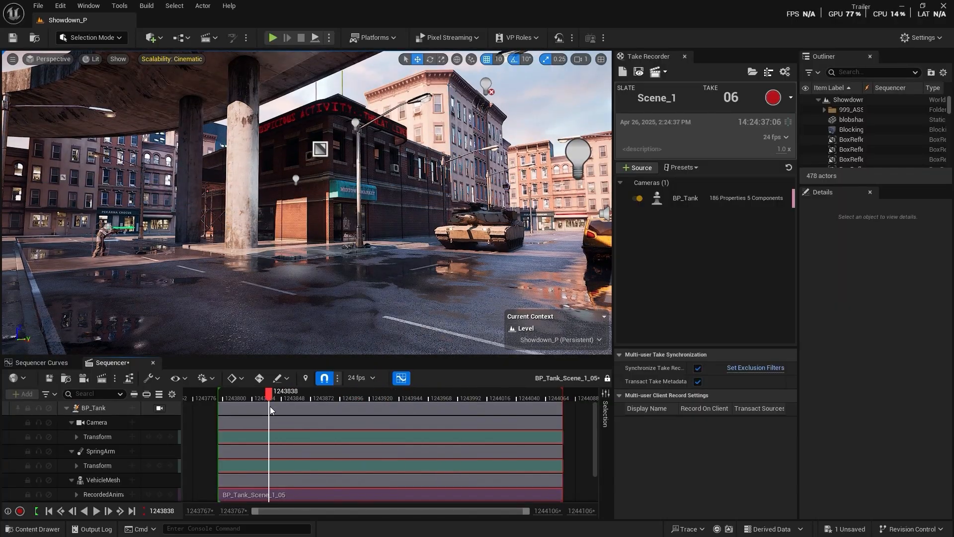
key(space)
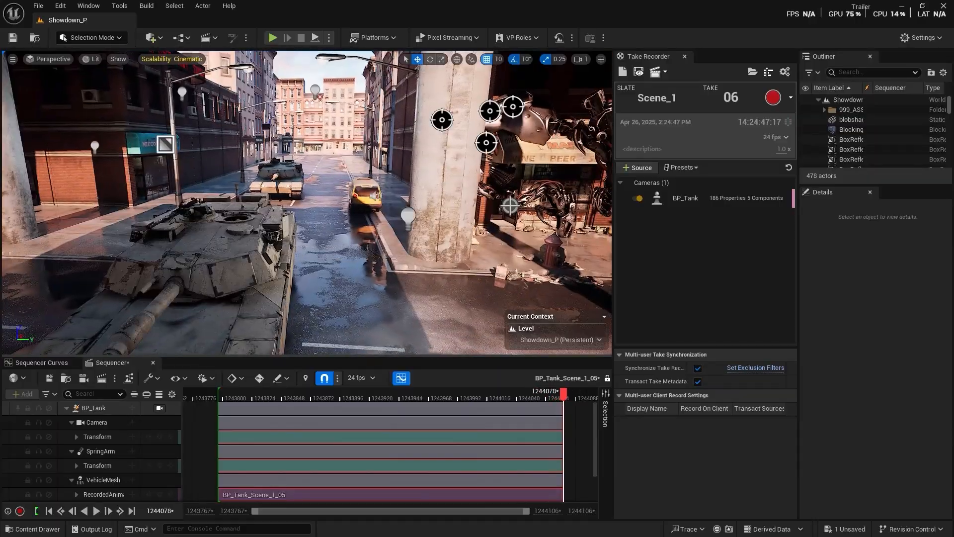
- Delete the original BP_Tank actor standing behind the recorded tank in the street, despite its references in the recorded takes
right_drag(260, 109, 285, 145)
click(248, 106)
click(221, 90)
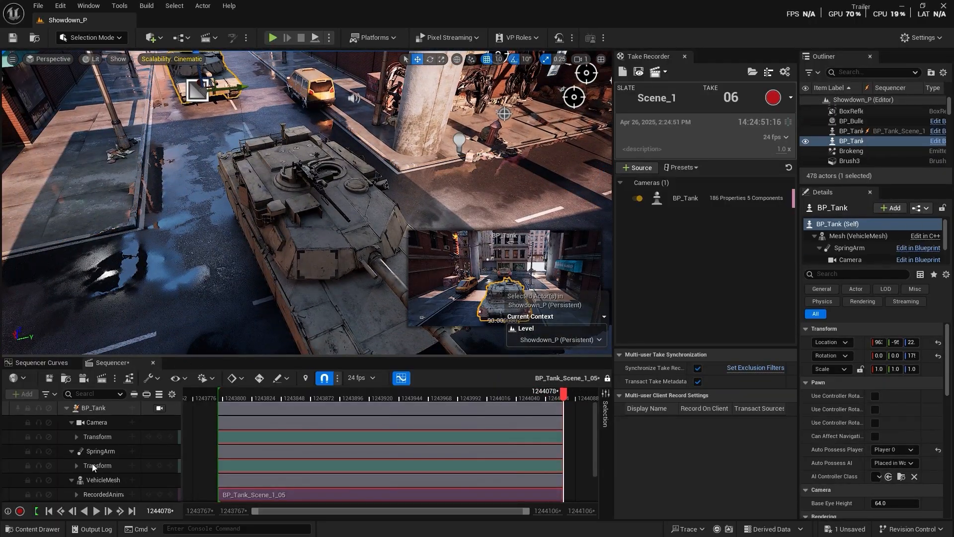
right_drag(211, 185, 200, 176)
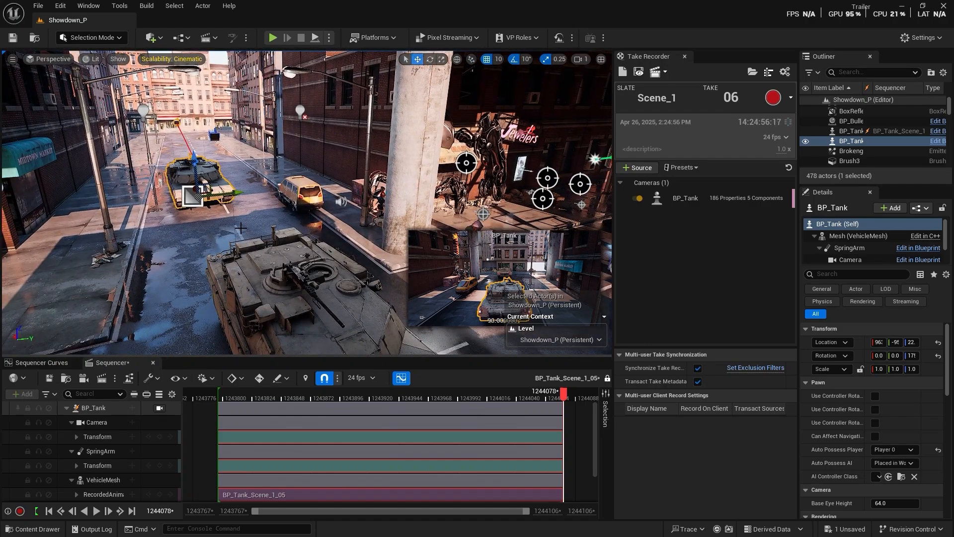
key(Delete)
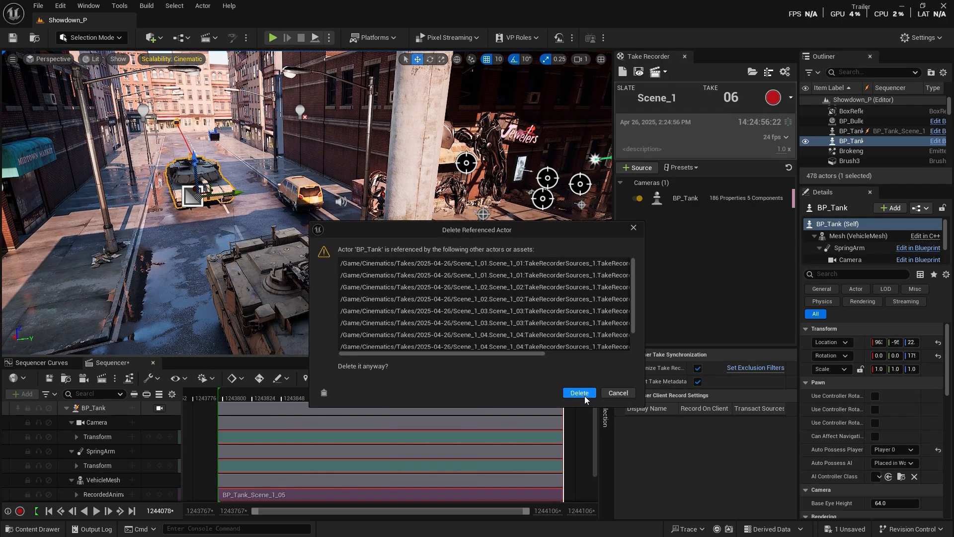
click(580, 393)
- Replay the recorded tank sequence from near its start, examining the wheel and turret movement from the side and from above
click(255, 396)
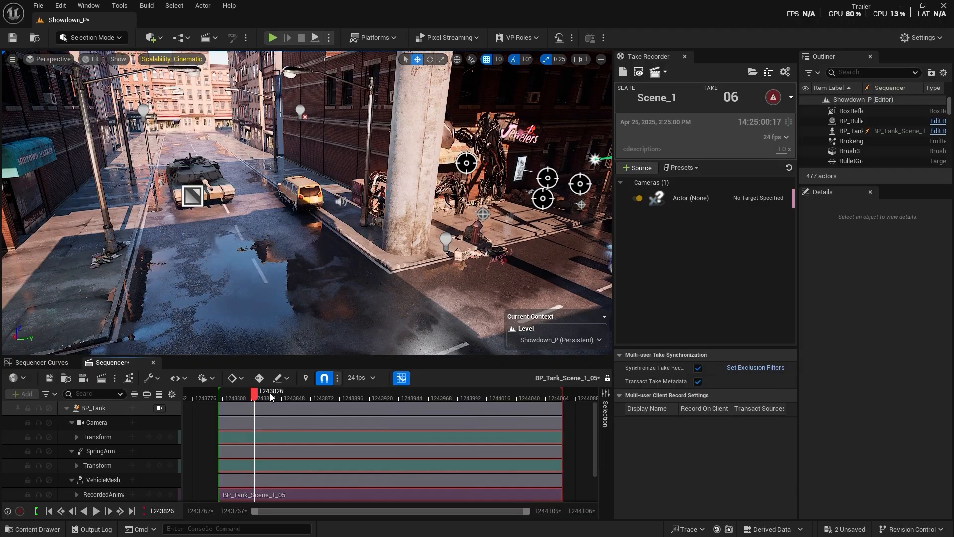
drag(271, 396, 262, 396)
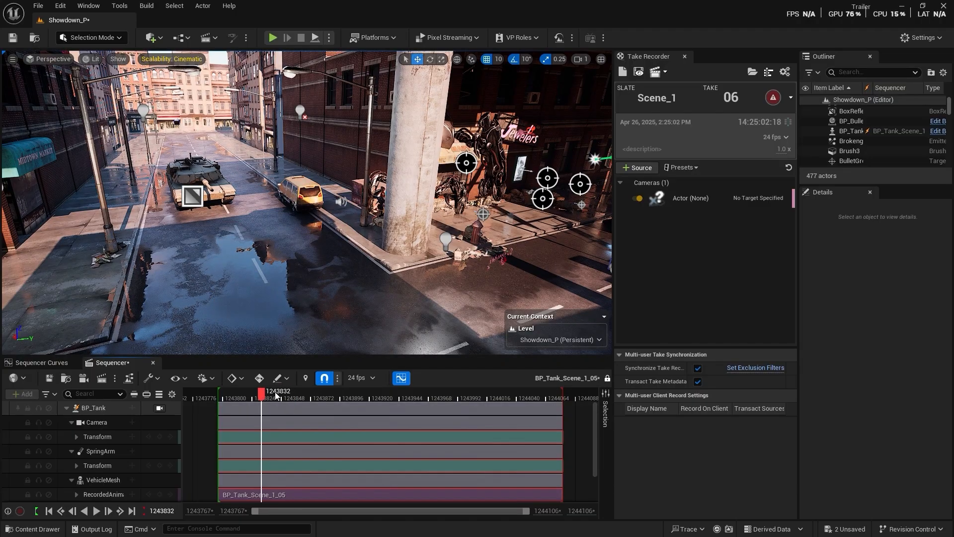
click(231, 395)
key(space)
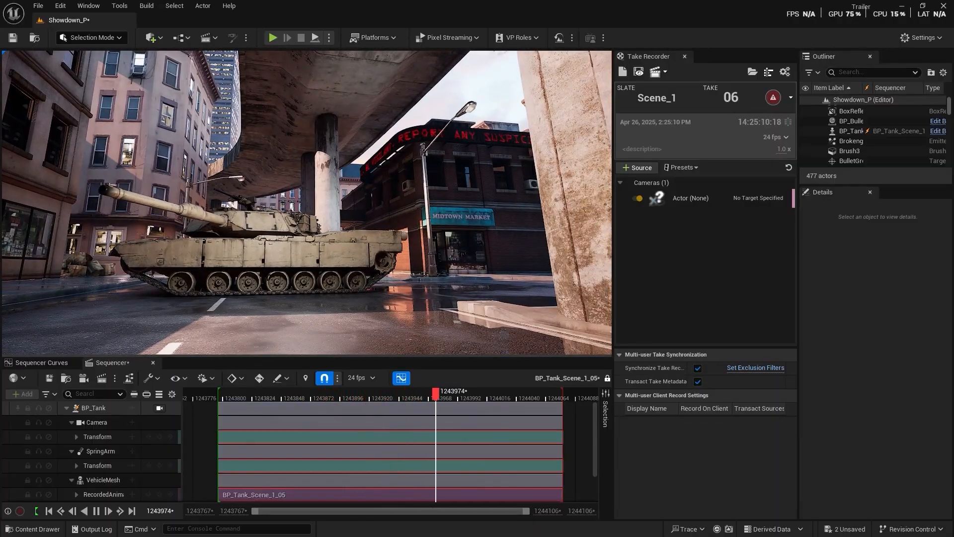
drag(445, 394, 273, 398)
key(space)
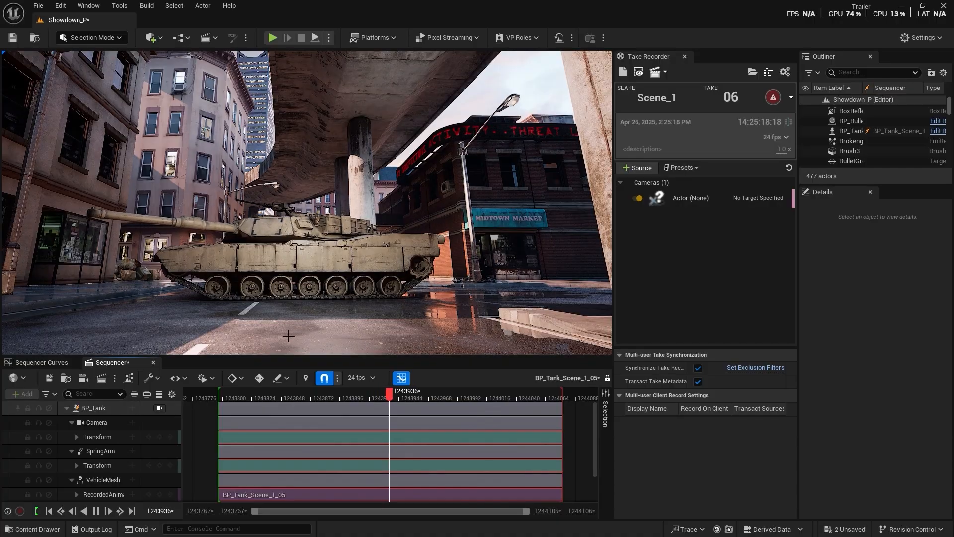
key(space)
right_drag(290, 334, 311, 333)
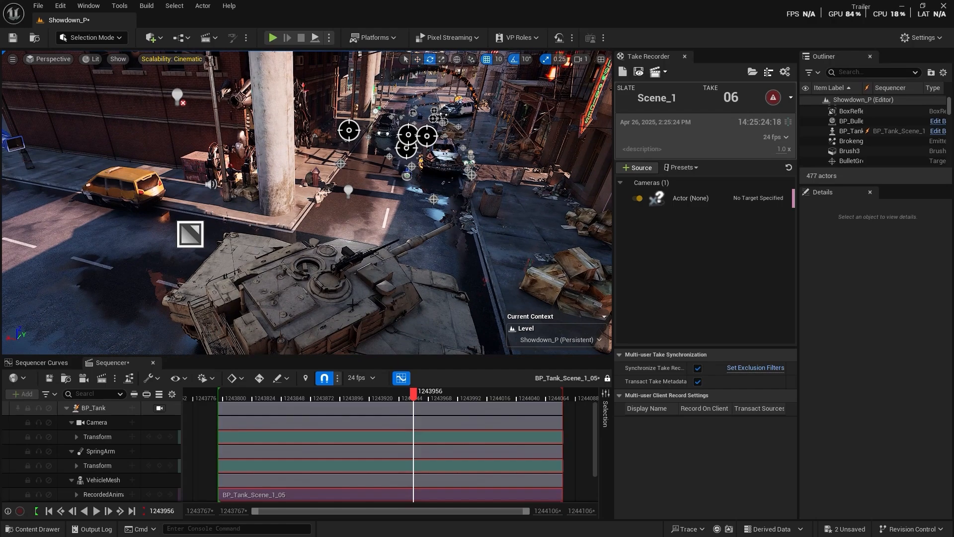
key(space)
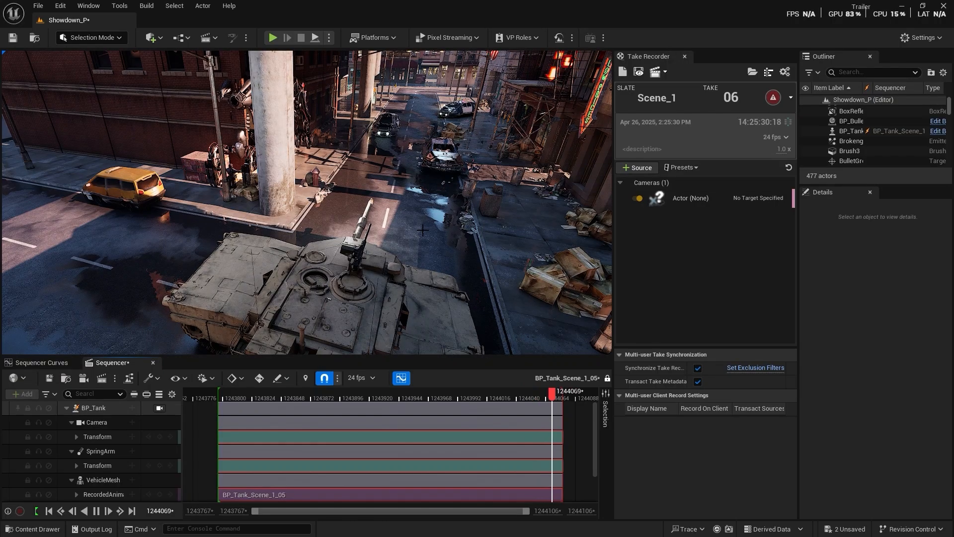
key(space)
- Browse the 2025-04-26 takes folder for the recorded Scene_1 sequences and view the recorded tank in the intersection
click(53, 530)
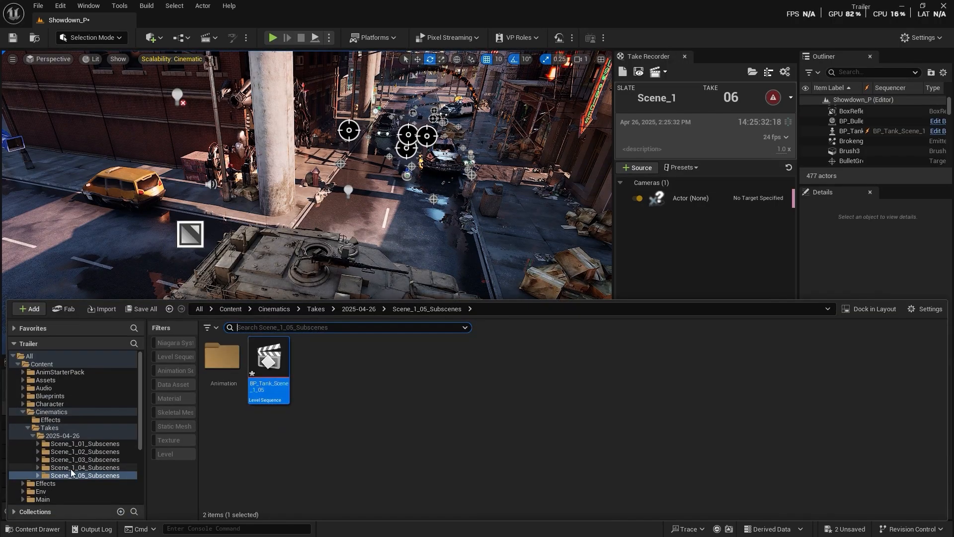
click(62, 435)
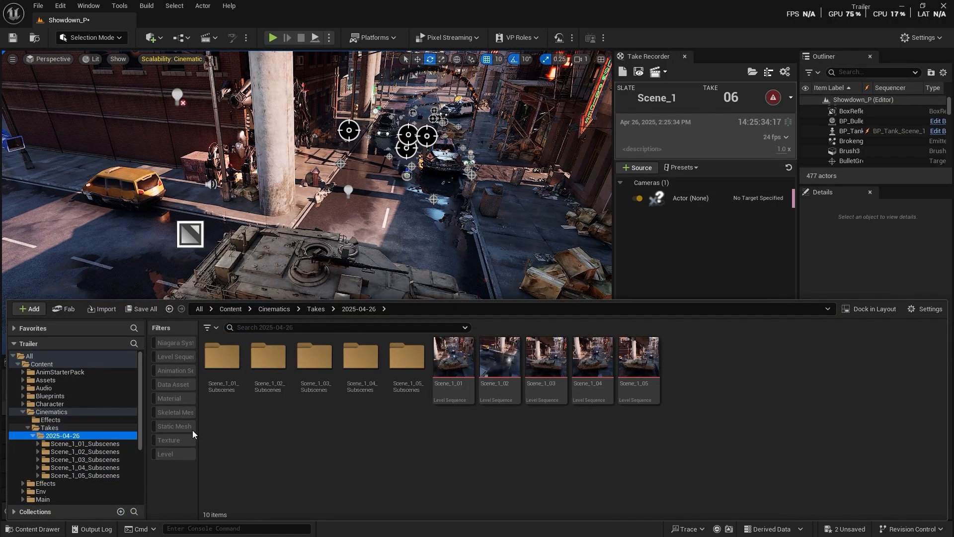
right_drag(318, 199, 356, 181)
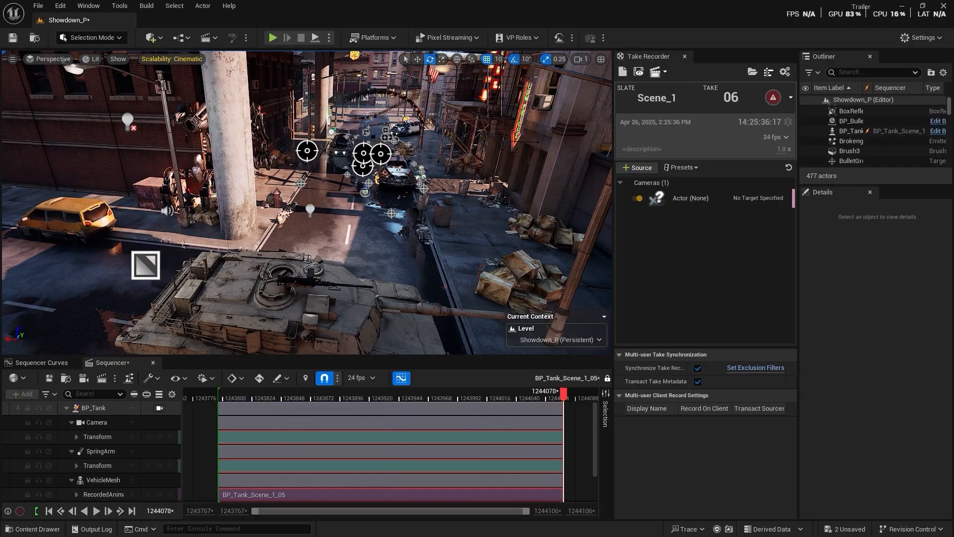
right_drag(424, 239, 431, 248)
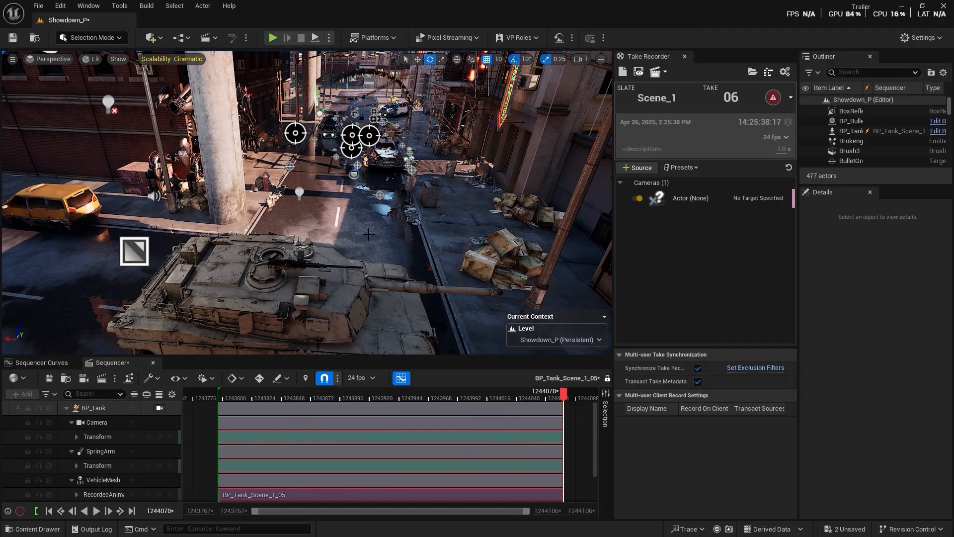
right_drag(369, 235, 368, 261)
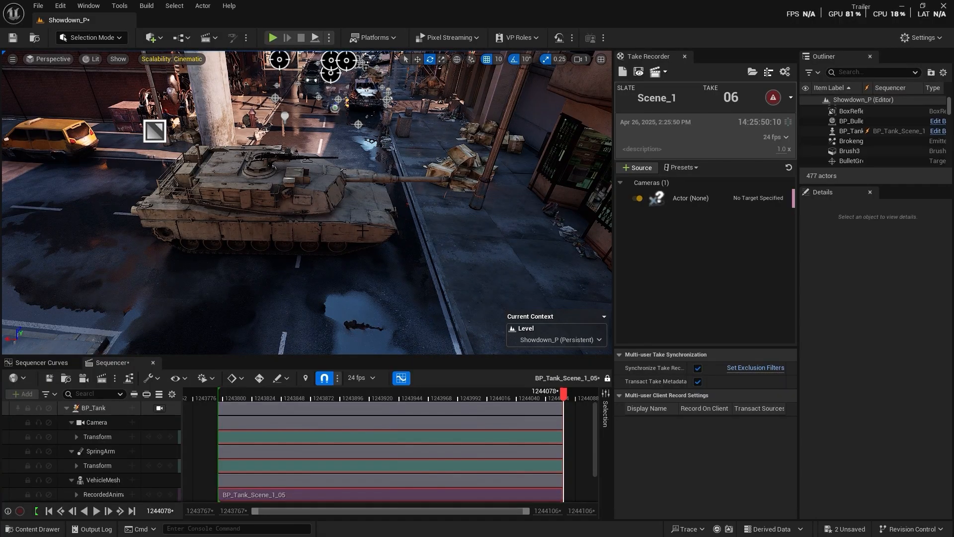
- Close the Take Recorder and frame the recorded tank and the surrounding intersection in the enlarged viewport
click(687, 57)
right_drag(470, 232, 318, 241)
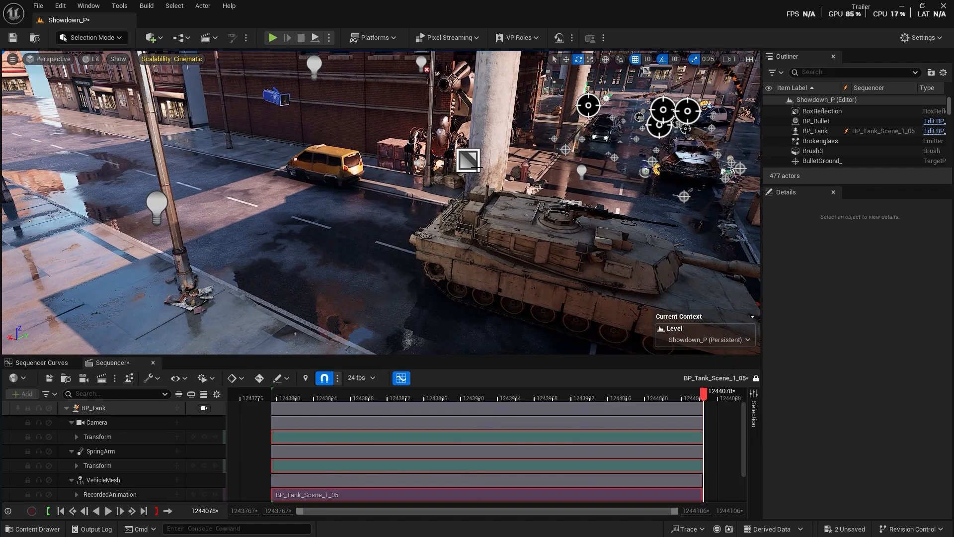
right_drag(477, 168, 531, 218)
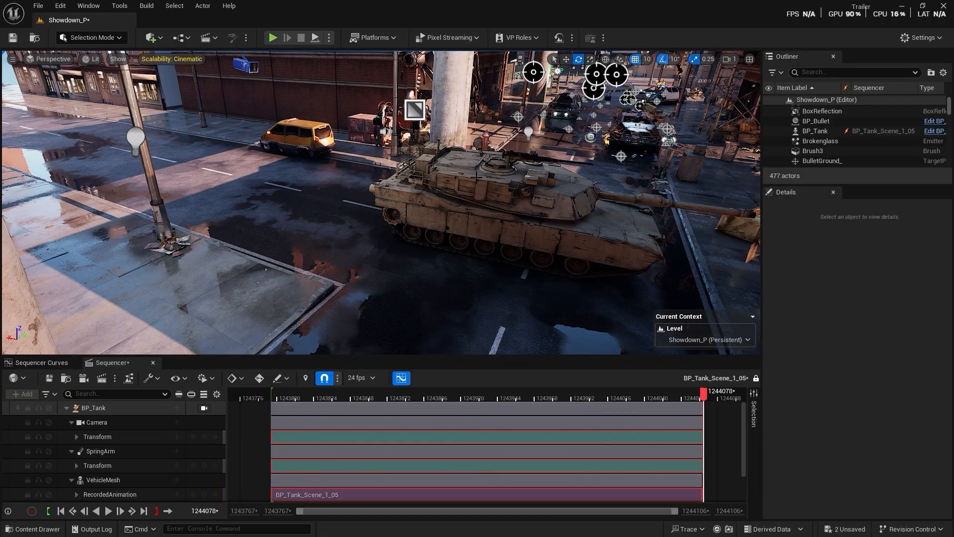
right_drag(559, 192, 604, 155)
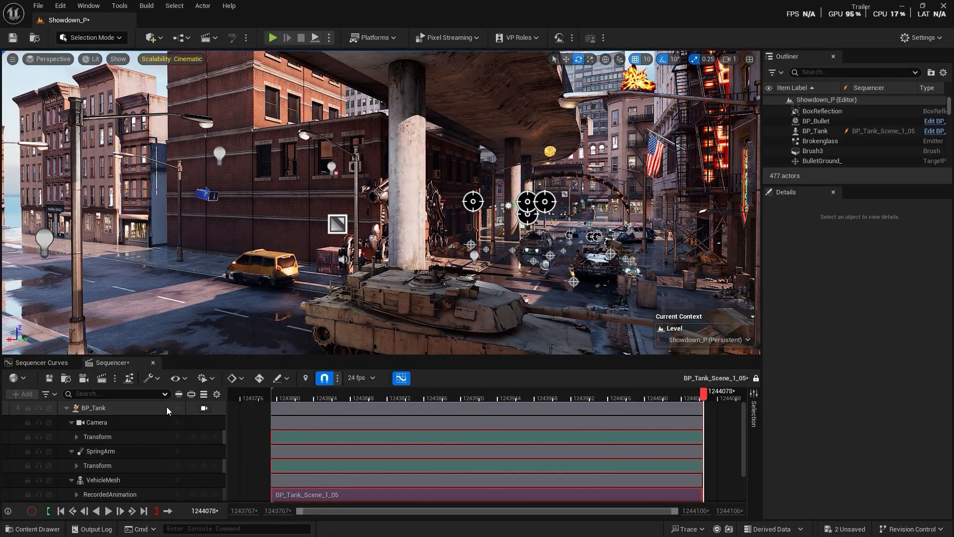
- Close the tank sequence and add the Third Person feature pack to the project
click(153, 363)
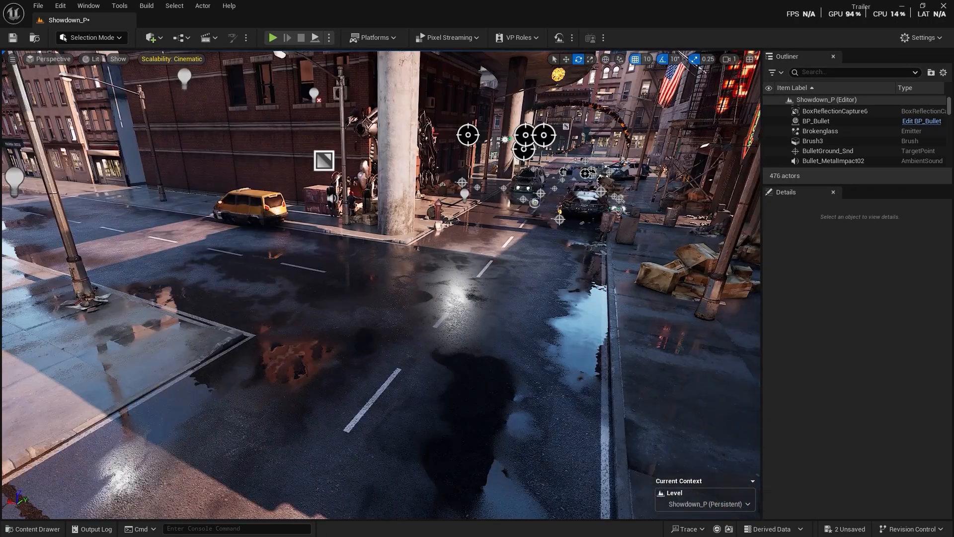
right_drag(334, 333, 348, 283)
click(41, 530)
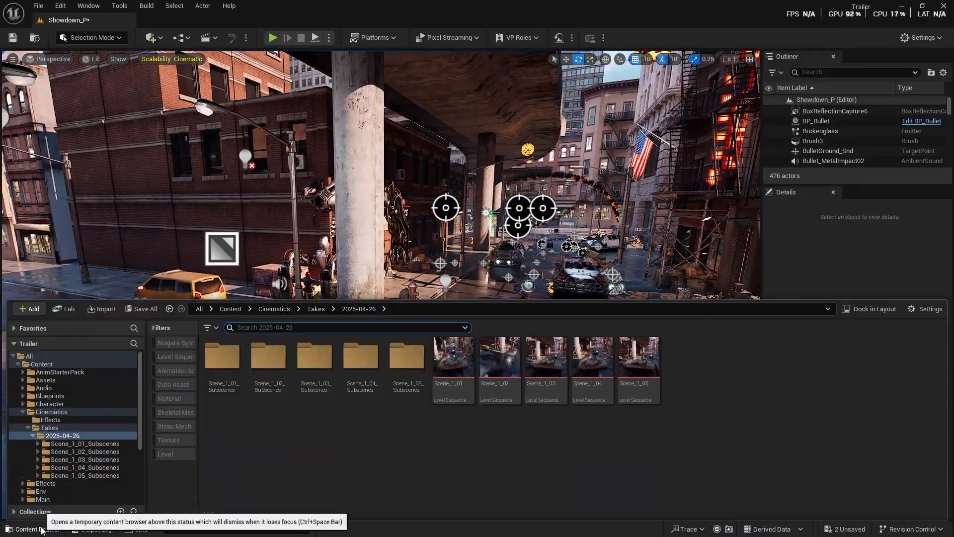
click(22, 412)
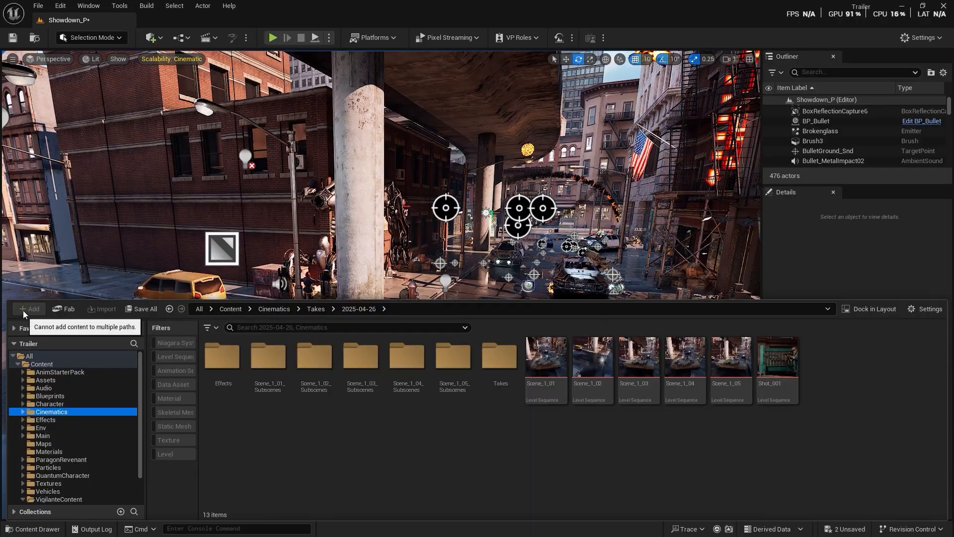
click(80, 419)
click(31, 309)
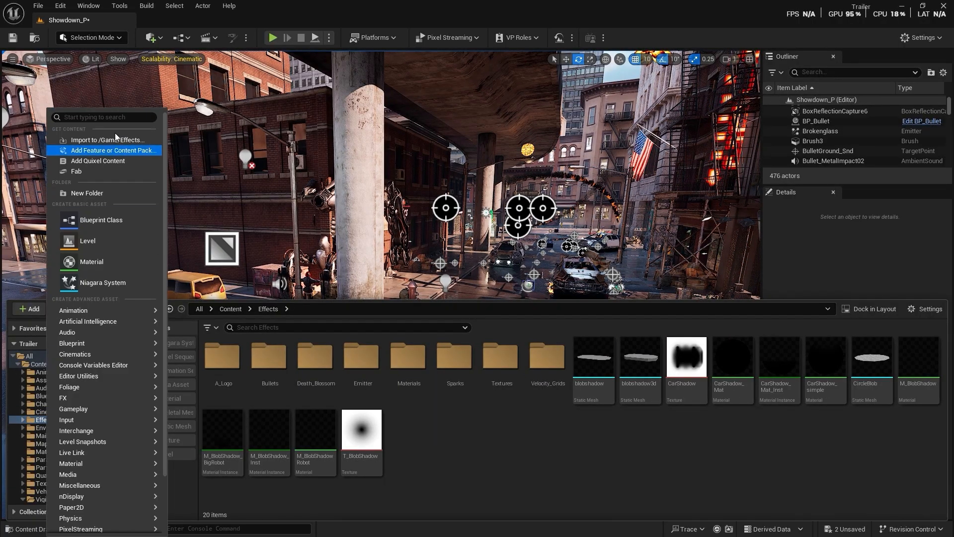
click(86, 151)
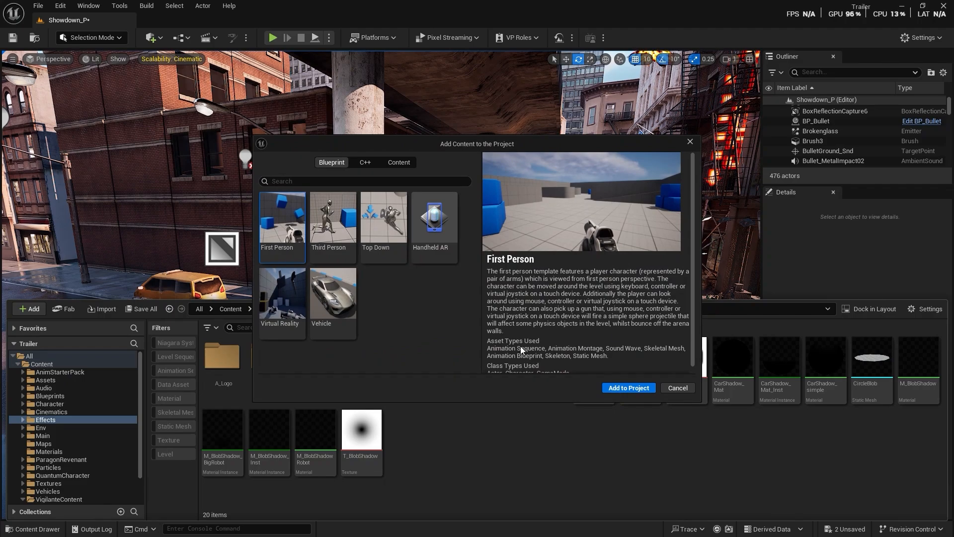
click(318, 237)
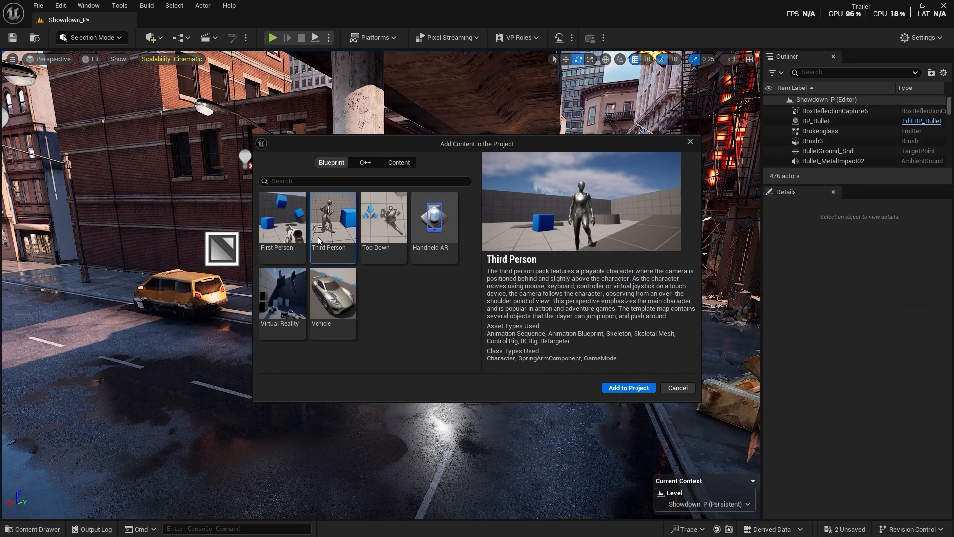
click(629, 389)
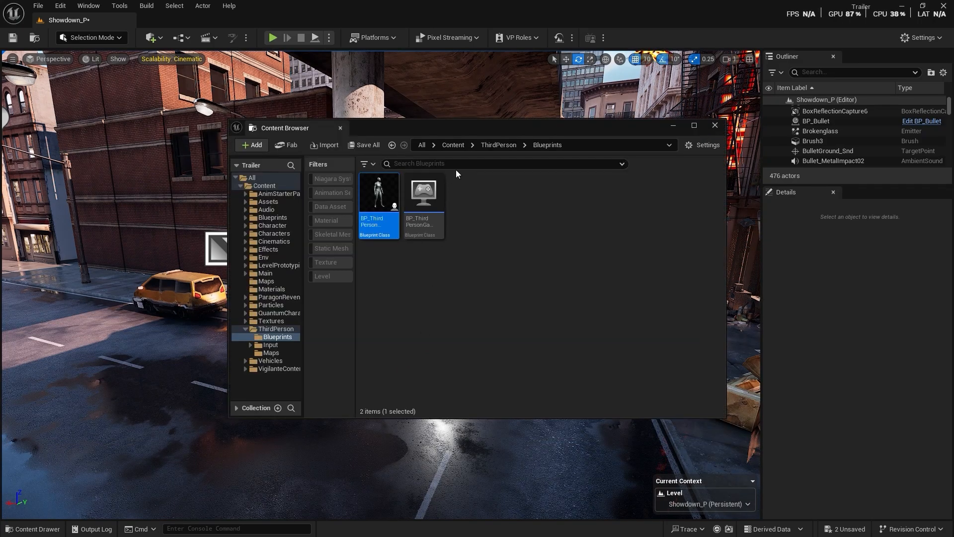
- Place BP_ThirdPersonCharacter on the street beside the yellow van and close the content windows
drag(378, 208, 150, 361)
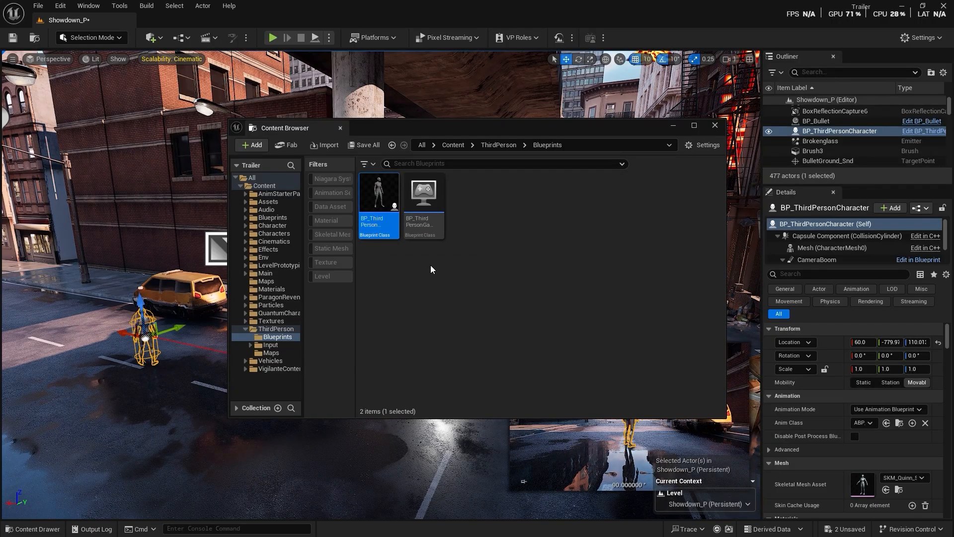
click(716, 126)
click(691, 143)
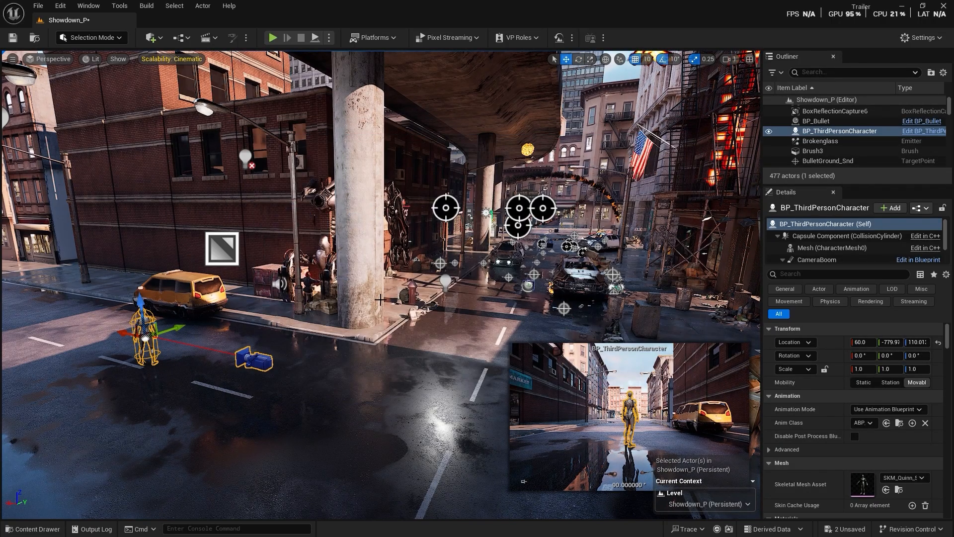
right_drag(381, 299, 345, 313)
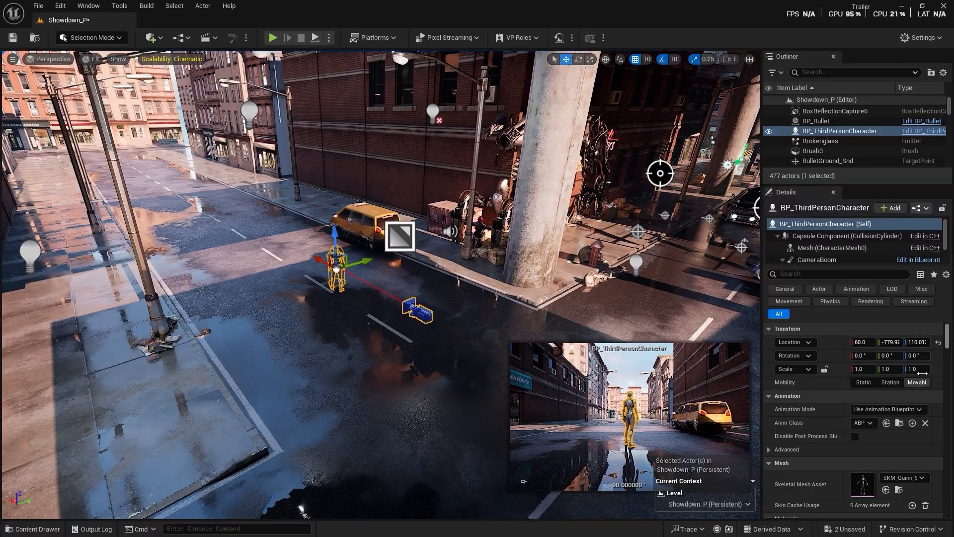
- Set the placed character's Auto Possess Player to Player 0
click(824, 275)
text(po)
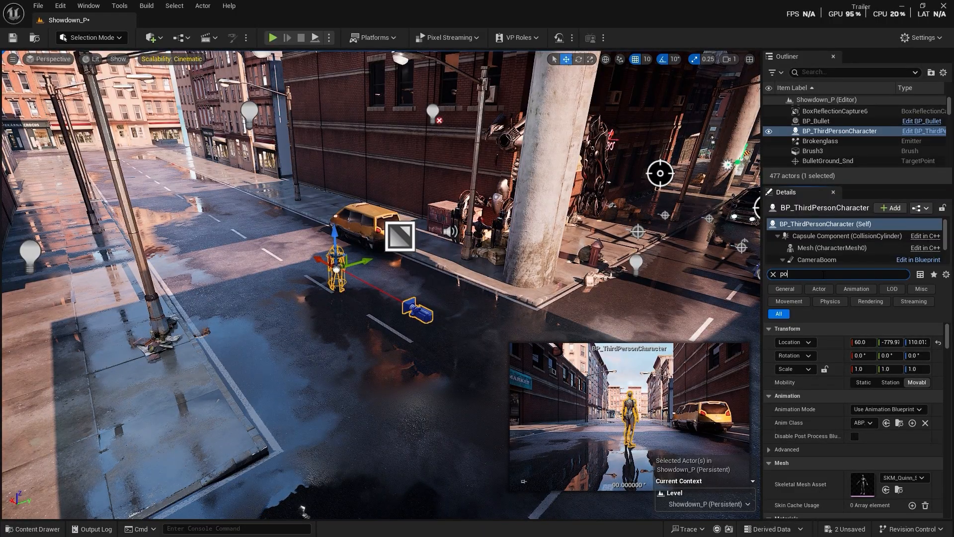
text(ss)
click(884, 342)
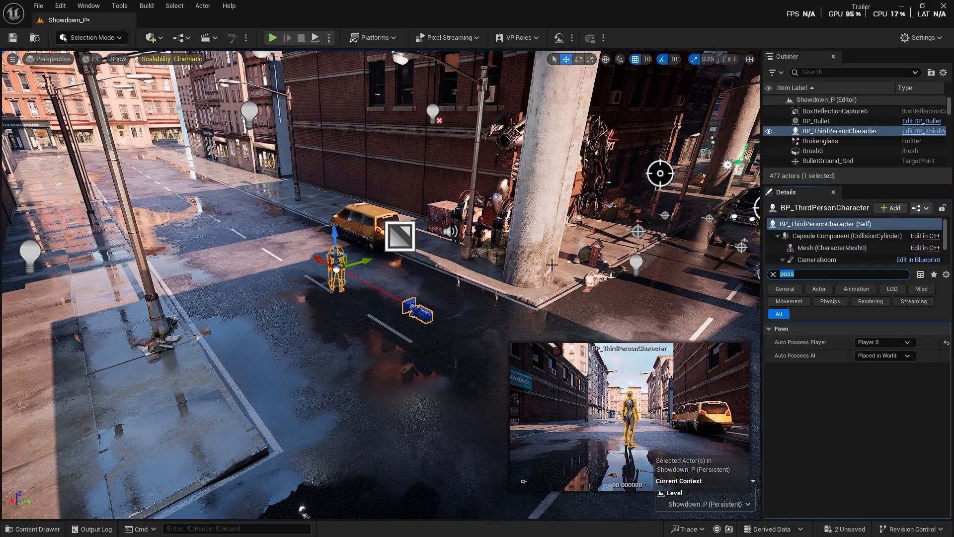
- Play the level, test running the character around the intersection, and stop the play session
right_drag(552, 265, 405, 139)
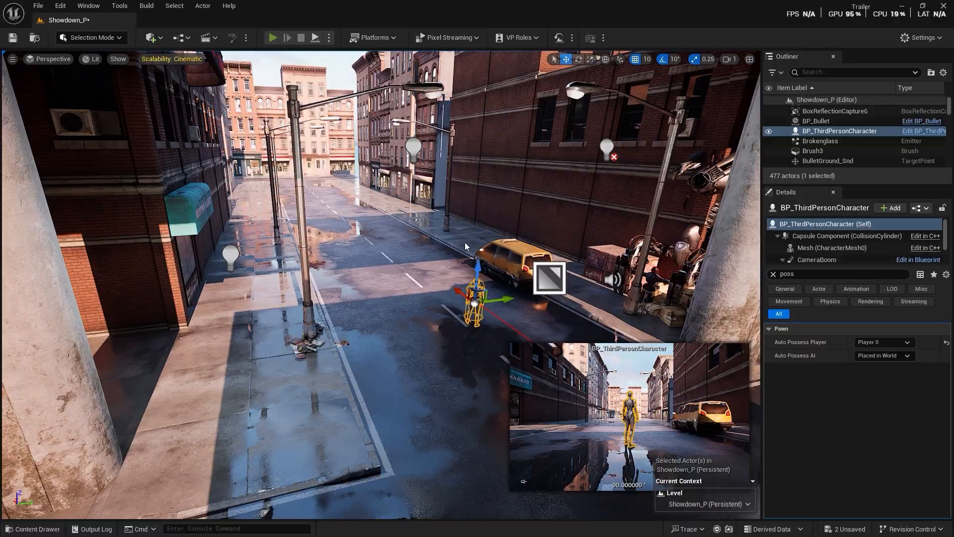
key(alt+p)
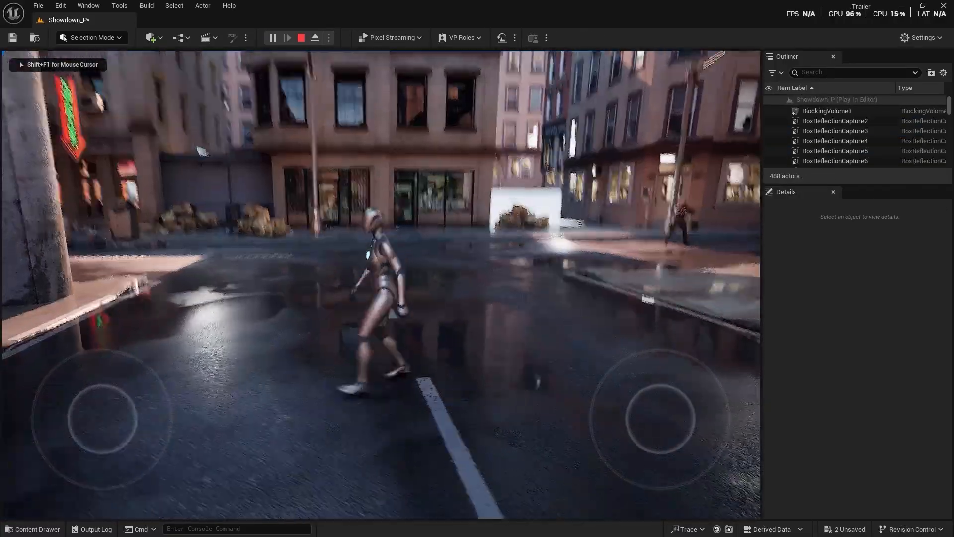
key(w)
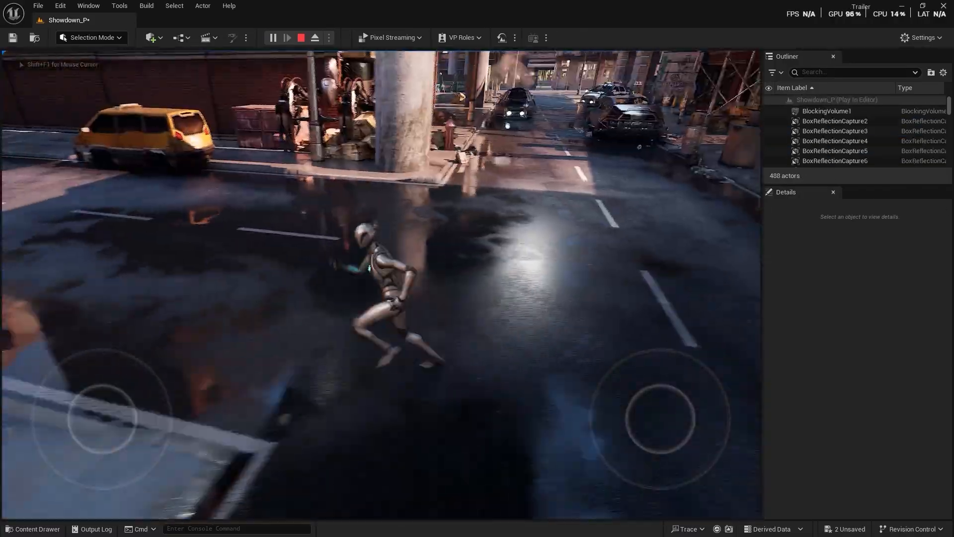
key(Escape)
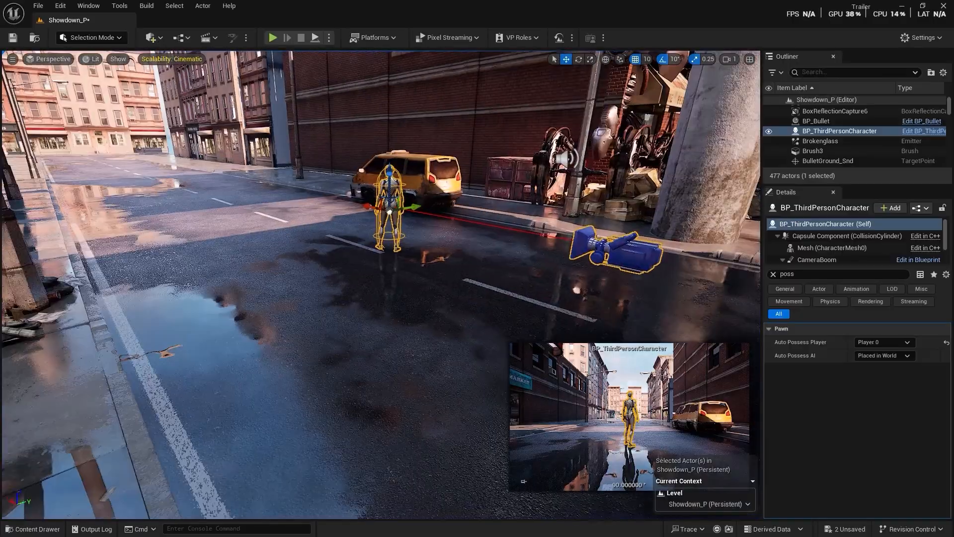
- In the Take Recorder, add BP_ThirdPersonCharacter as a recording source and remove the empty Actor source
right_drag(409, 346, 383, 345)
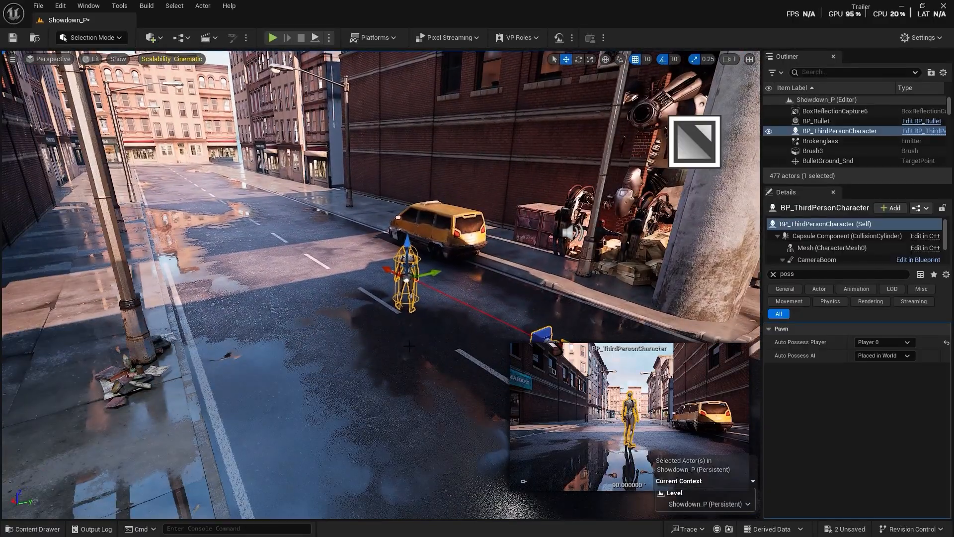
click(90, 6)
mouse_move(134, 44)
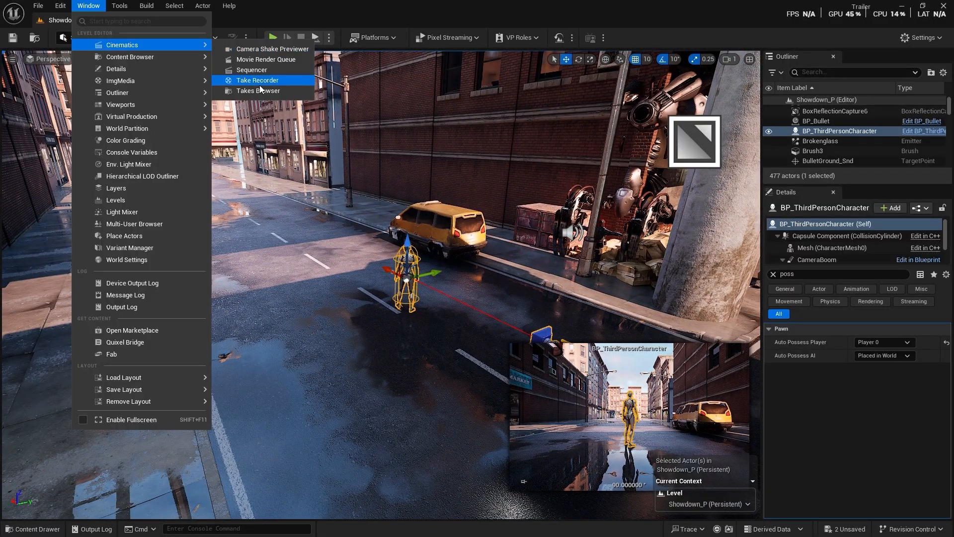
click(285, 80)
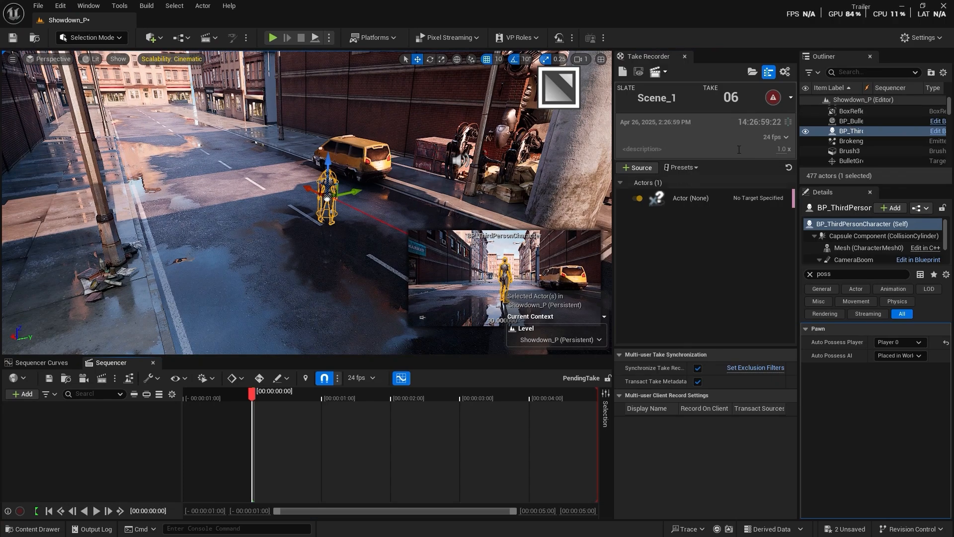
click(655, 168)
mouse_move(675, 198)
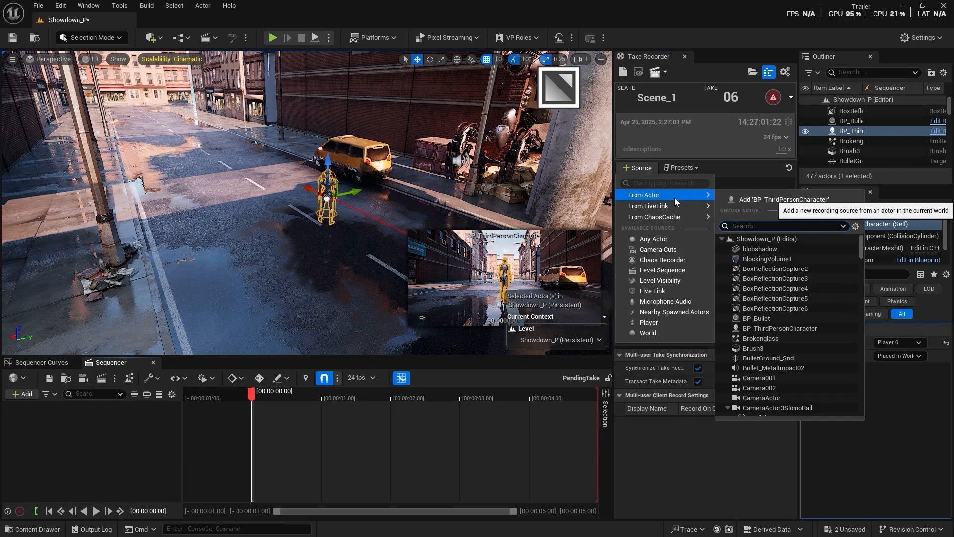
text(bo)
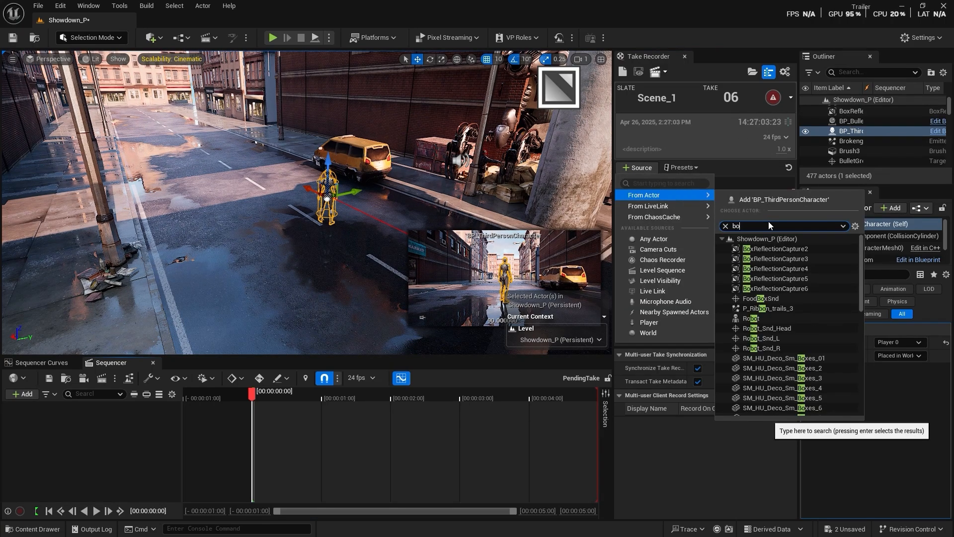
key(BackSpace)
text(p_)
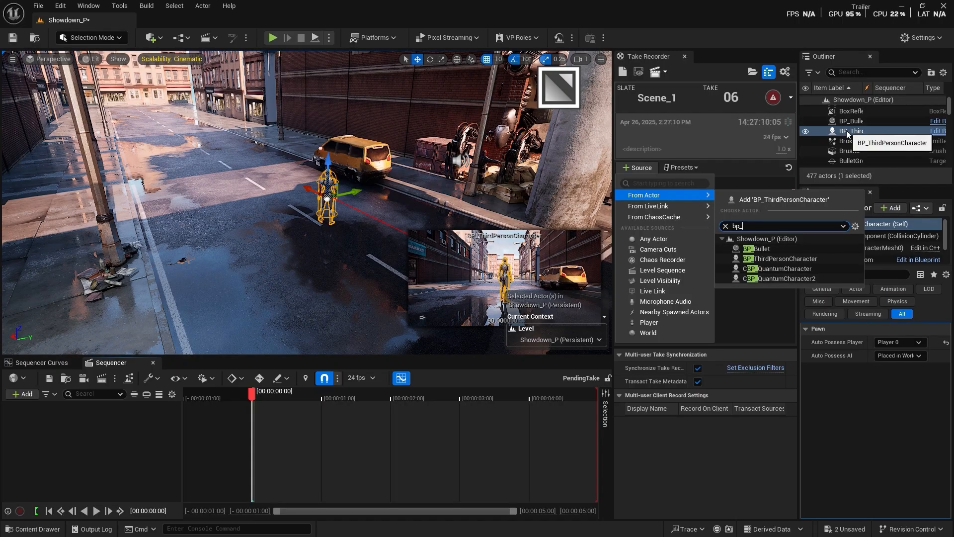
click(810, 259)
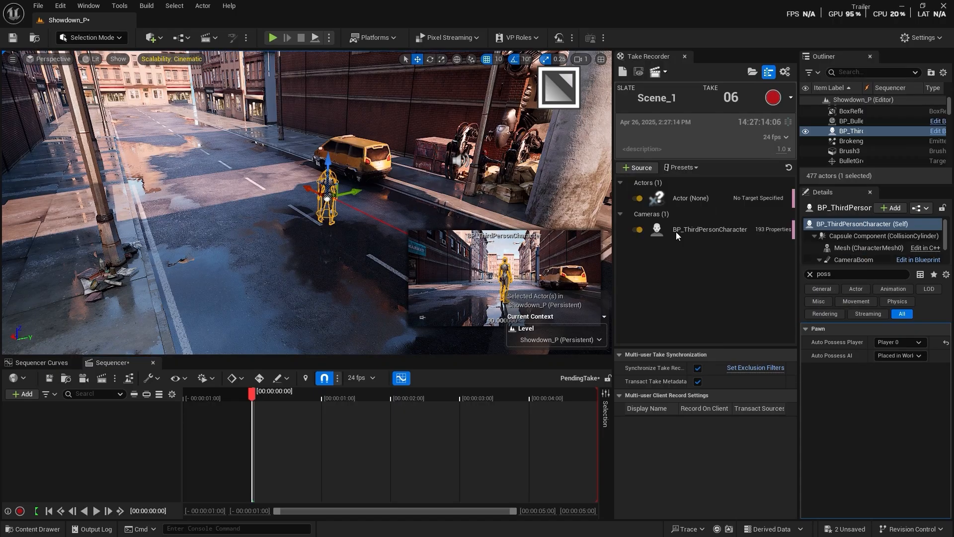
click(705, 194)
key(Delete)
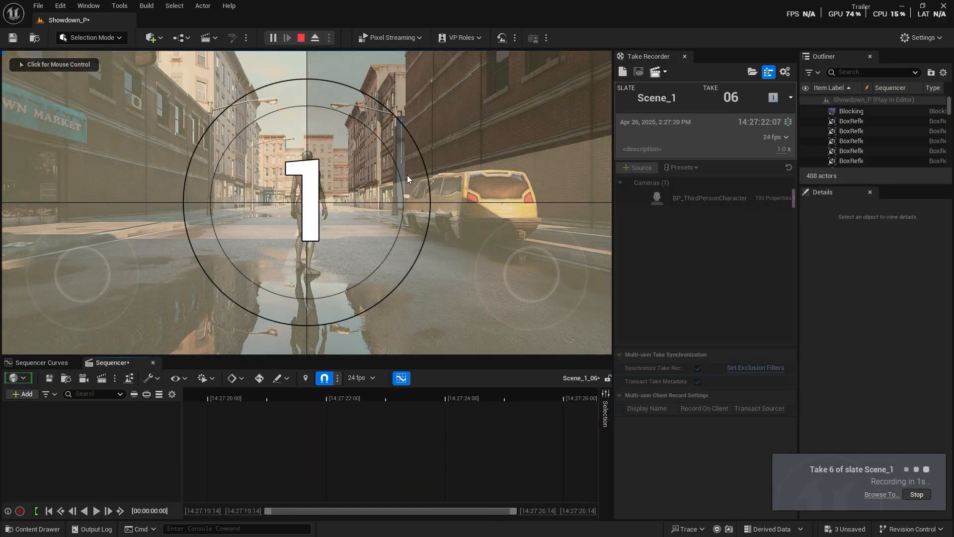
- Record the character running through the intersection as take 06 of Scene_1 and save the recorded sequences
click(407, 175)
key(w)
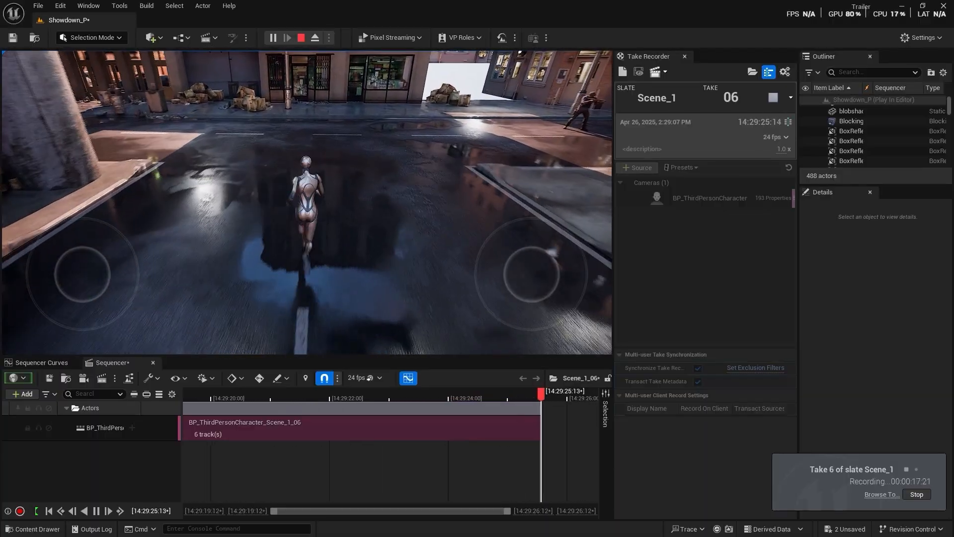
key(Escape)
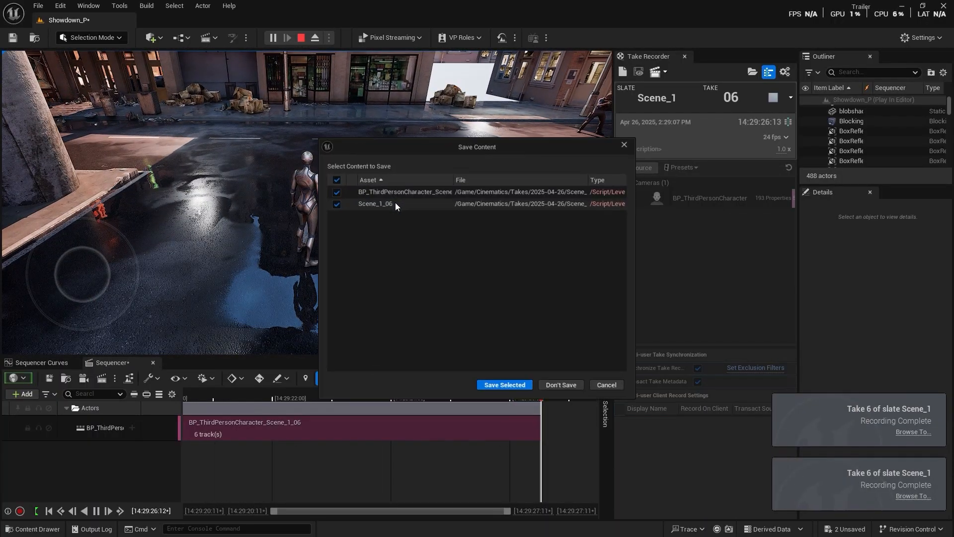
click(505, 386)
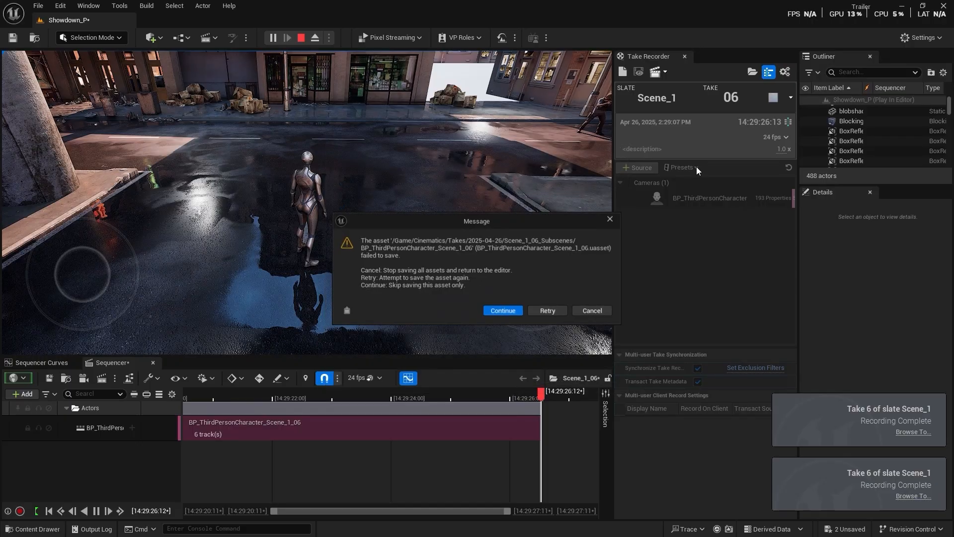
click(498, 310)
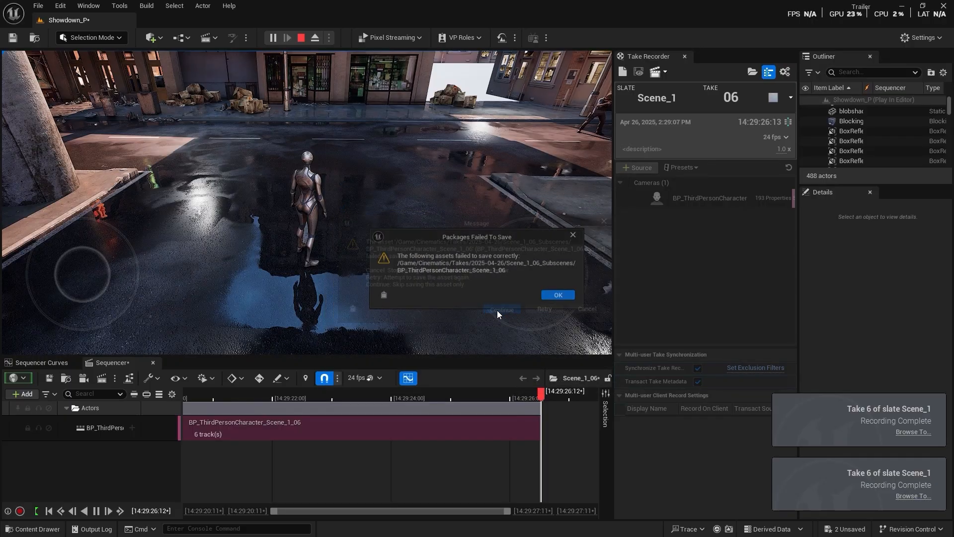
click(553, 294)
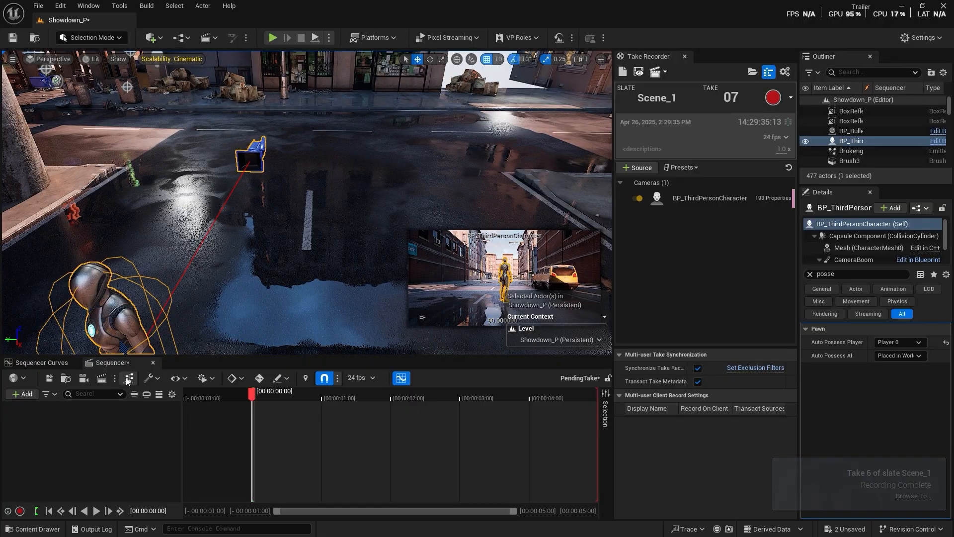
- Open the BP_ThirdPersonCharacter_Scene_1_06 sequence from the 2025-04-26 takes folder and frame the character in the viewport
key(ctrl+space)
scroll(62, 379, up, 2)
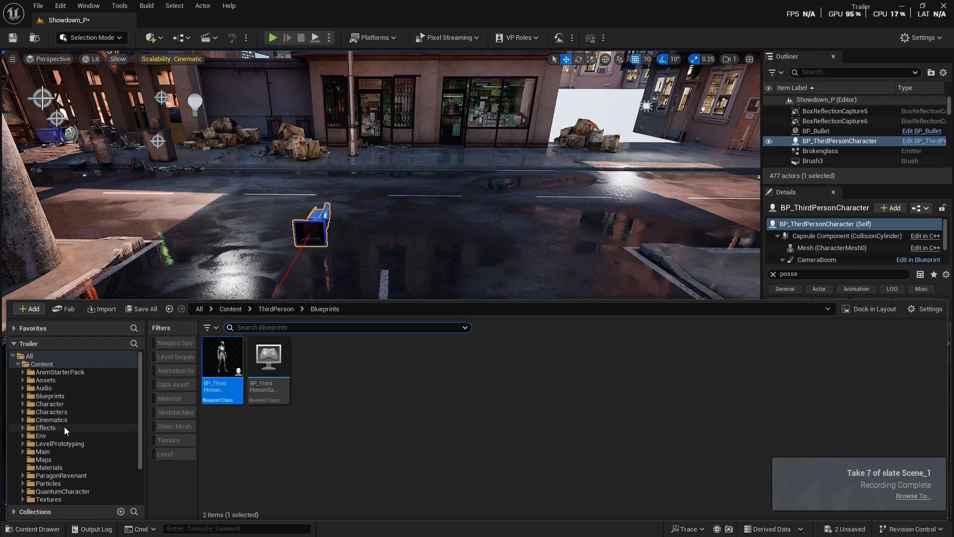
click(84, 421)
double_click(276, 377)
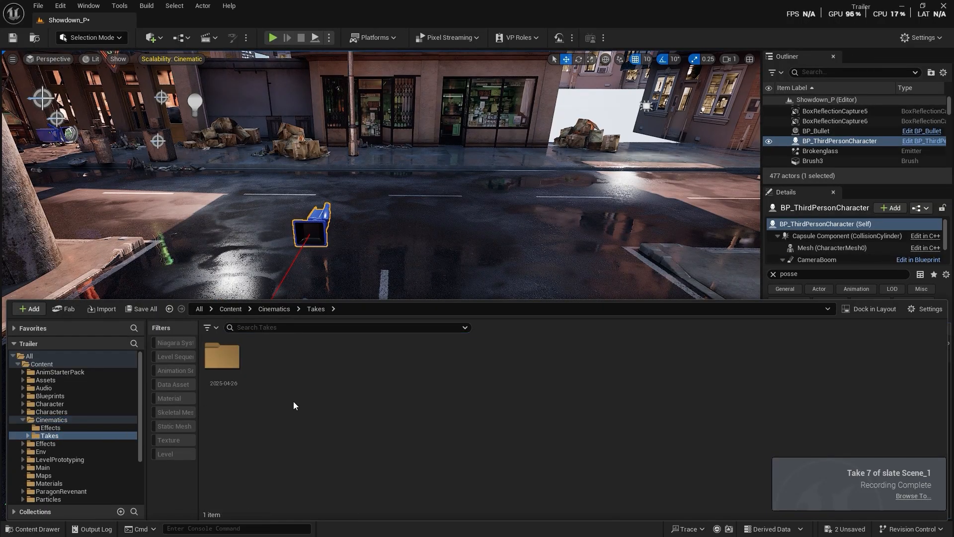
double_click(227, 370)
double_click(462, 389)
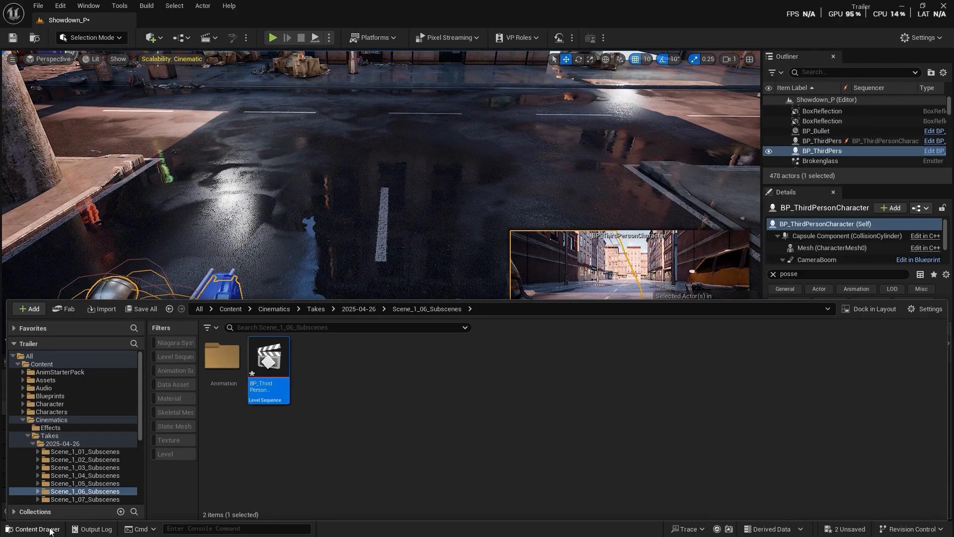
click(50, 531)
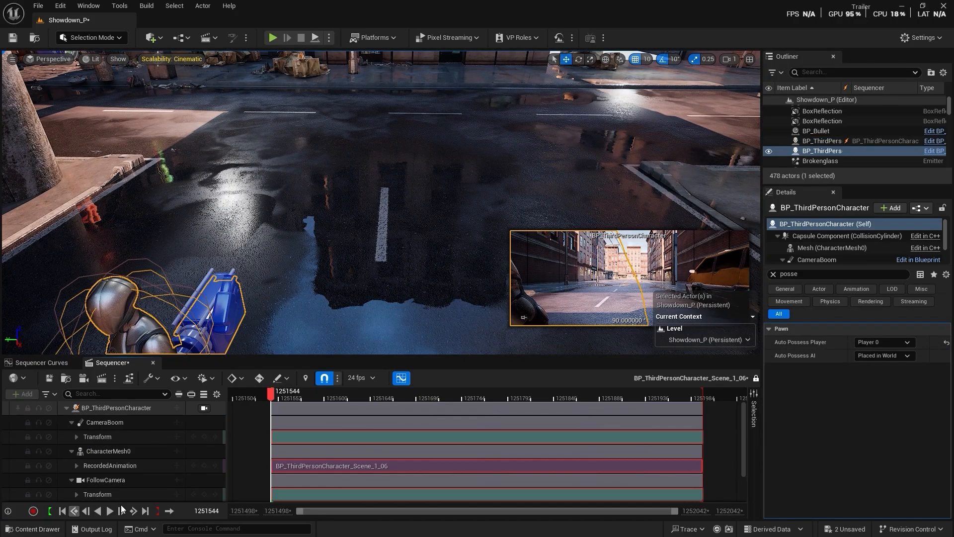
key(f)
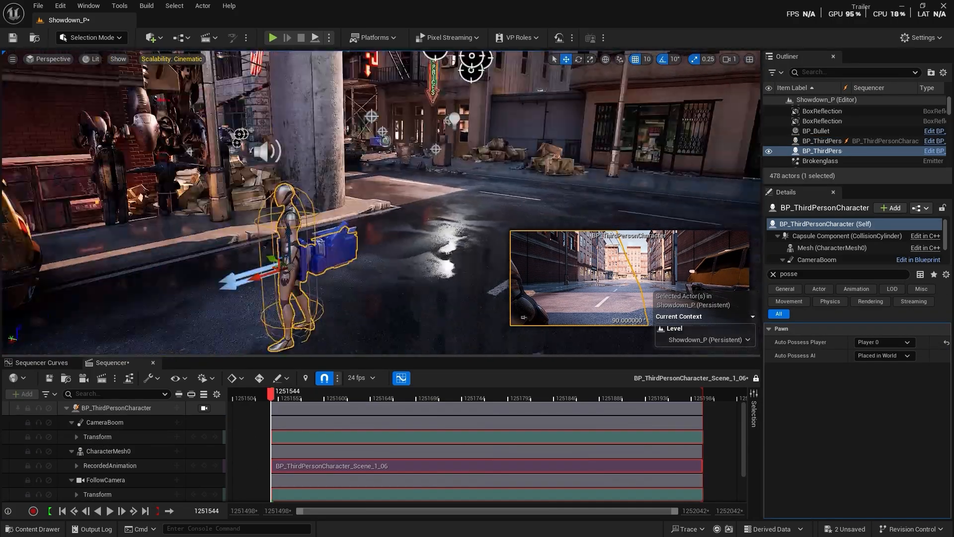
key(e)
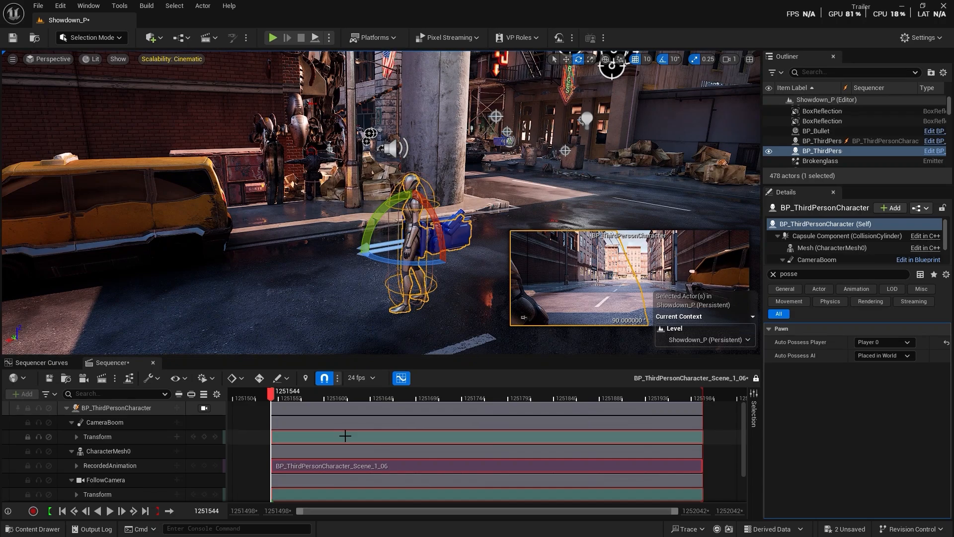
- Play back the recorded BP_ThirdPersonCharacter_Scene_1_06 sequence and follow the running character along the street
key(r)
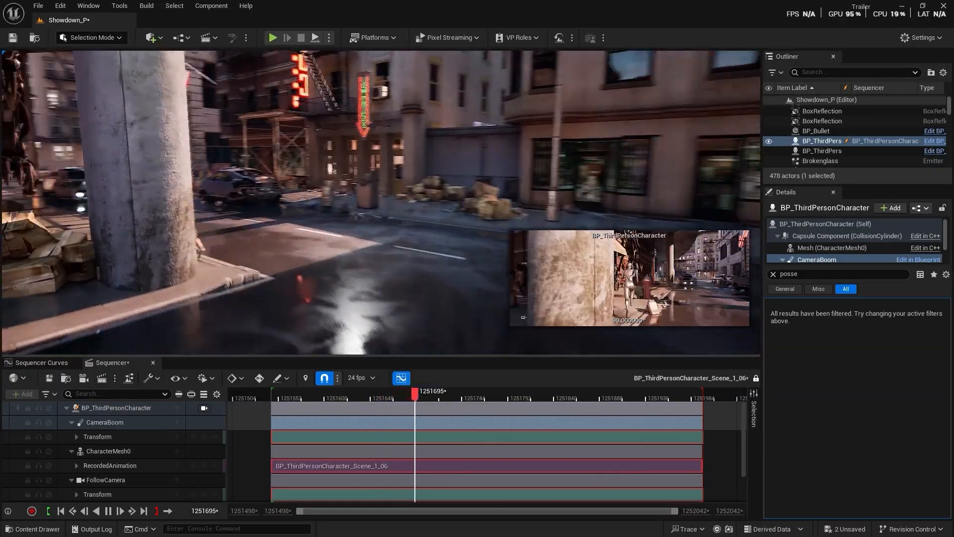
click(374, 272)
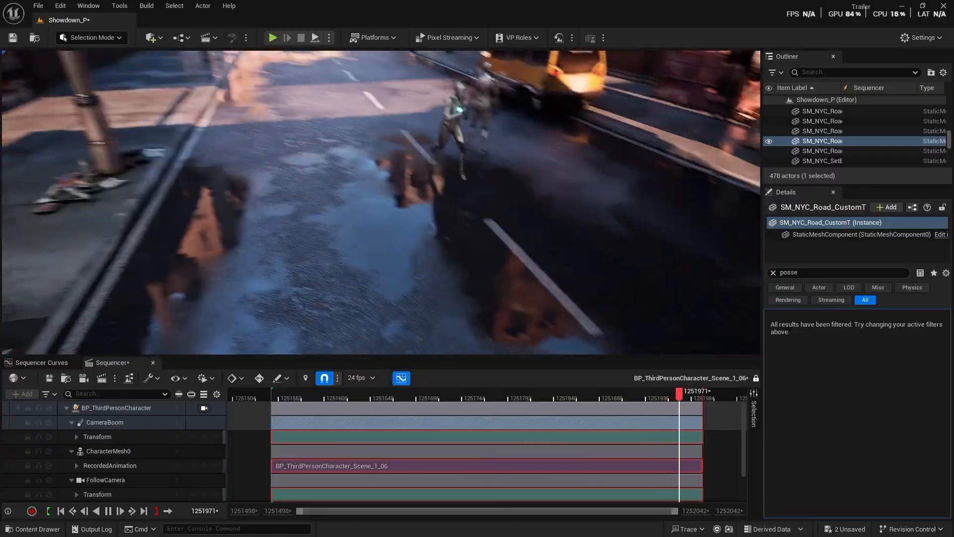
right_drag(381, 202, 504, 268)
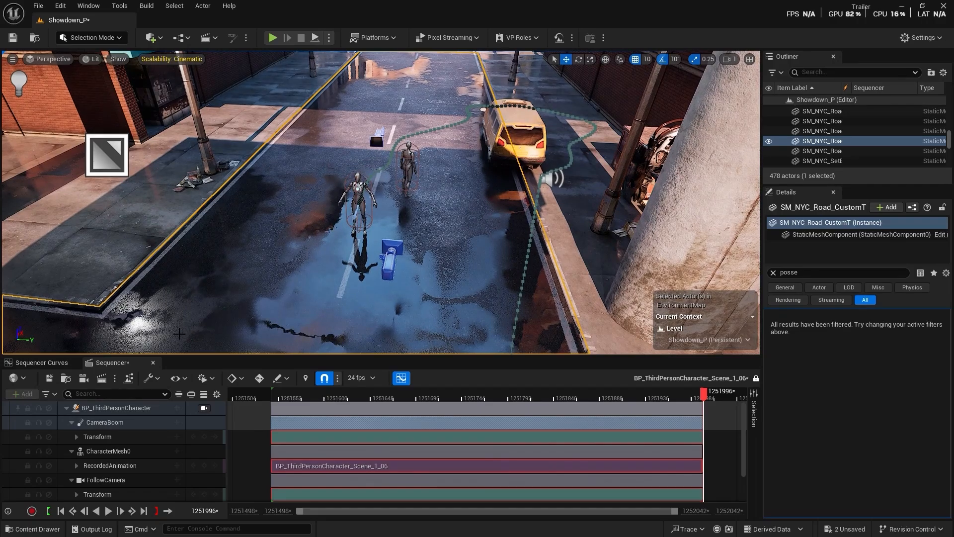
- Close the recorded character sequence and delete BP_ThirdPersonCharacter from the level despite its take references
click(153, 363)
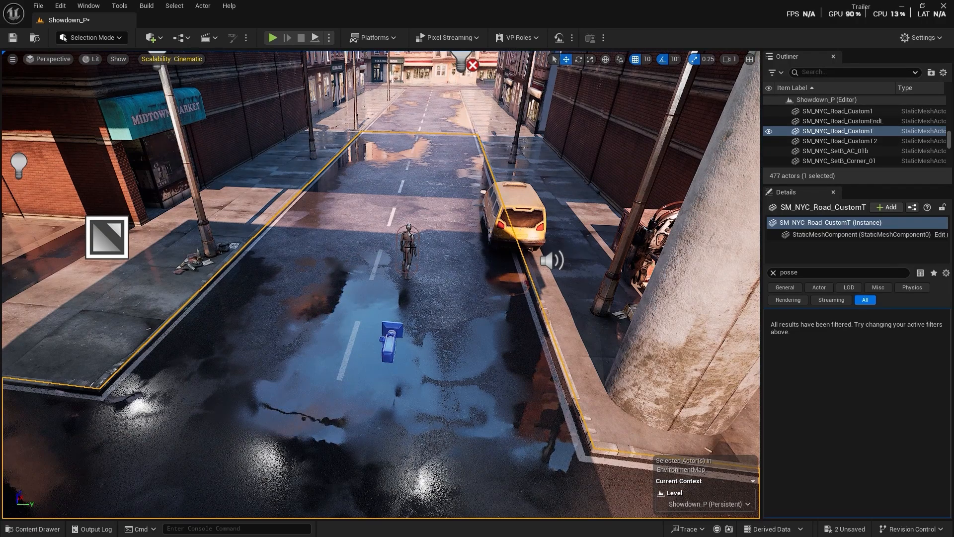
click(411, 247)
key(Delete)
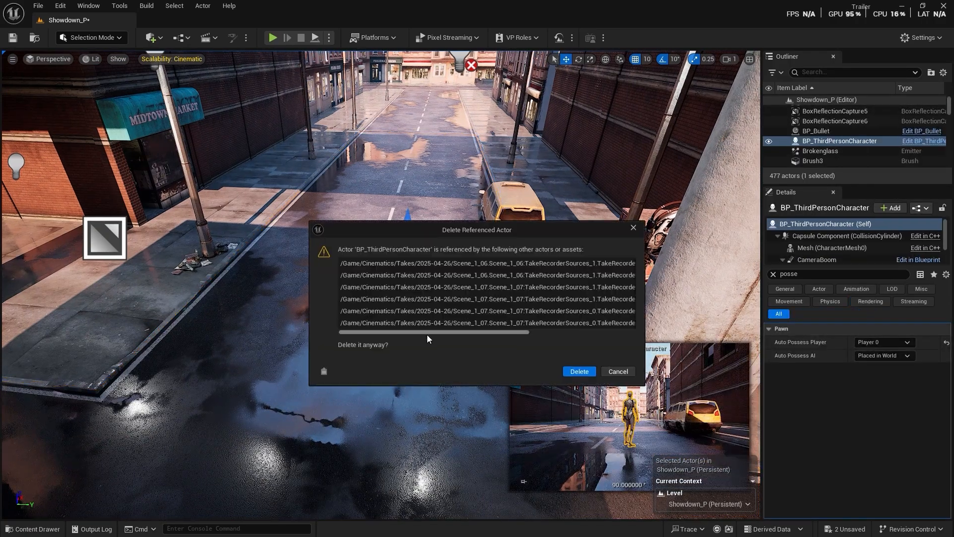
click(589, 373)
- Look over the street and the intersection around the parked yellow van from several viewpoints
right_drag(396, 303, 447, 299)
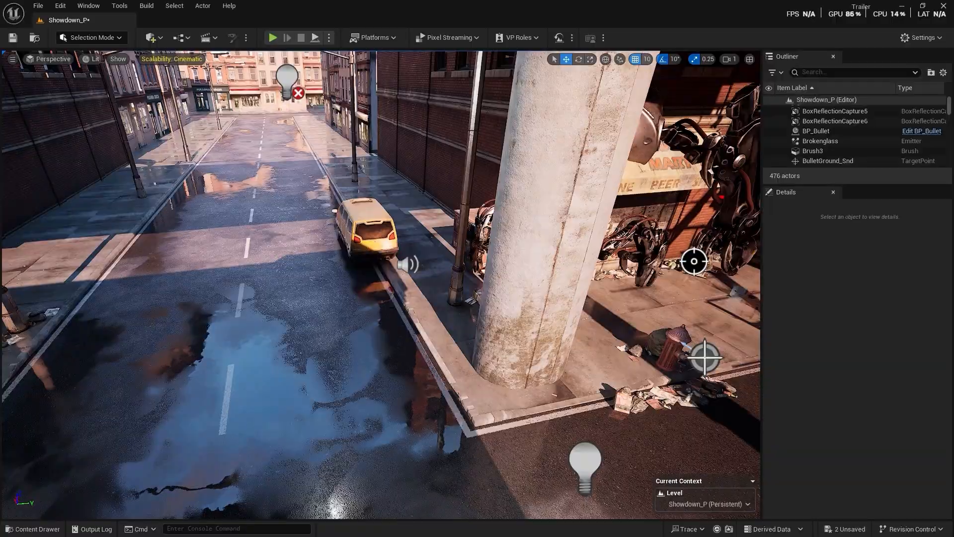
right_drag(369, 305, 302, 281)
key(q)
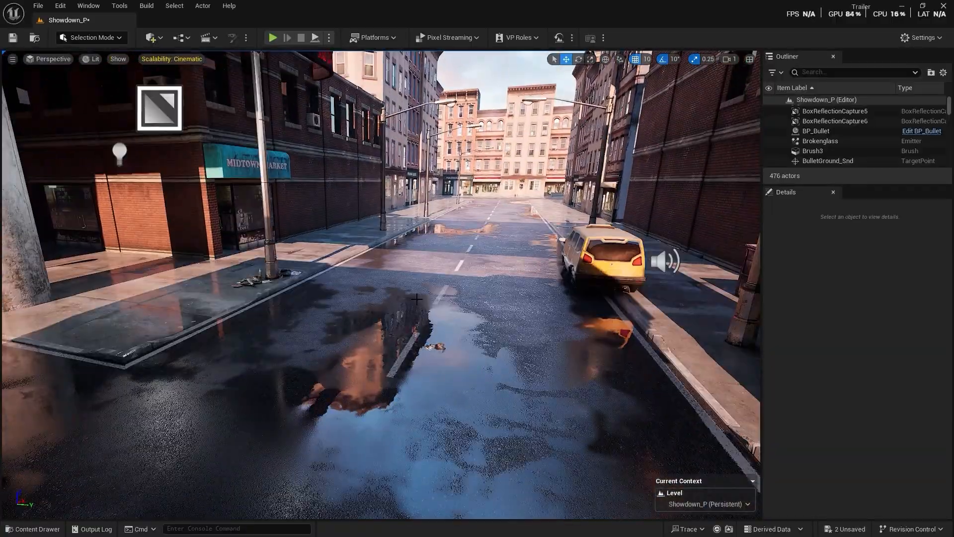
right_drag(417, 300, 746, 286)
key(w)
key(s)
key(w)
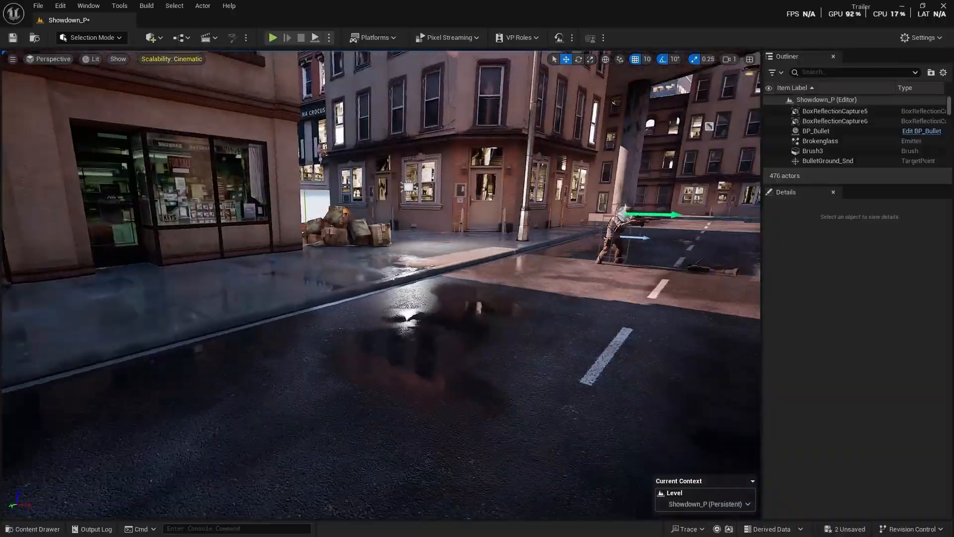
right_drag(381, 286, 715, 284)
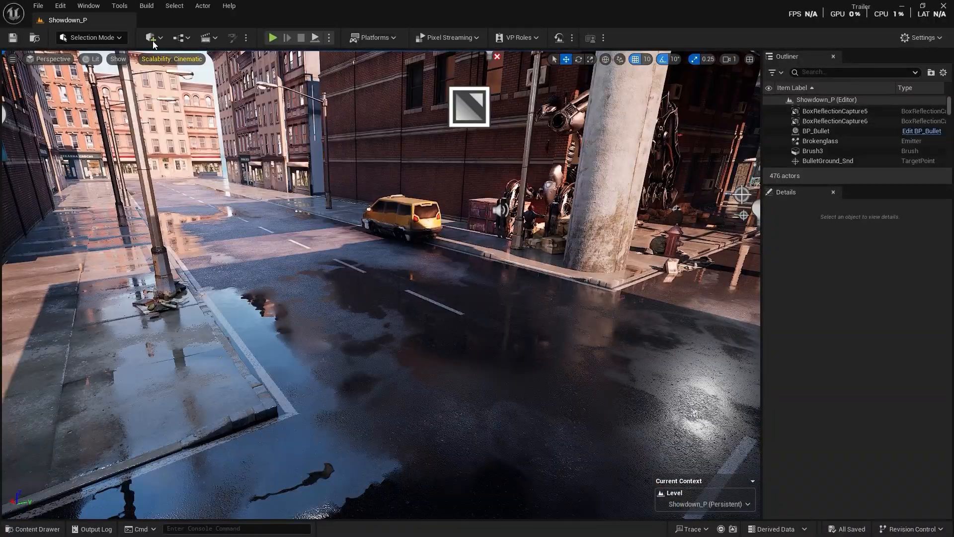
- Add a new level sequence named TankShot_001 to the level, saved in the Cinematics folder
click(153, 40)
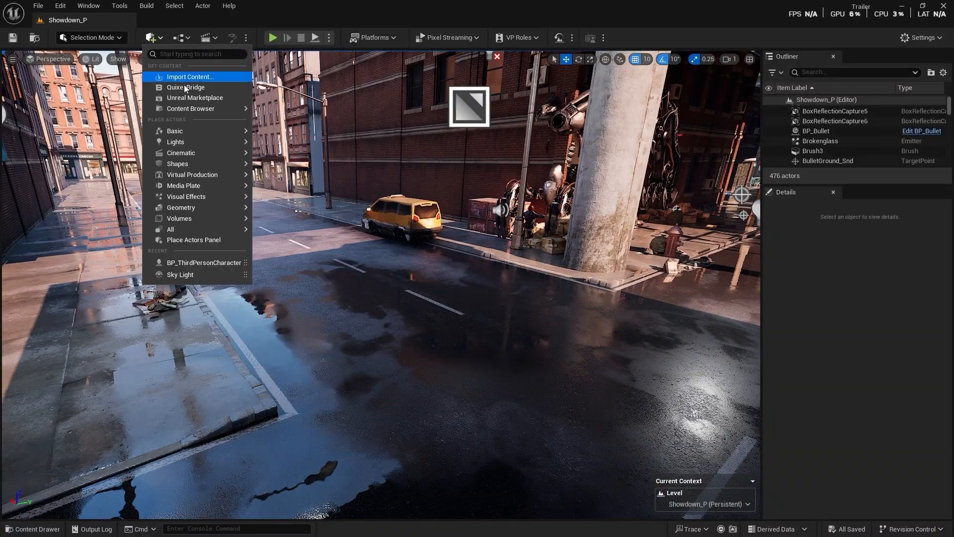
click(213, 43)
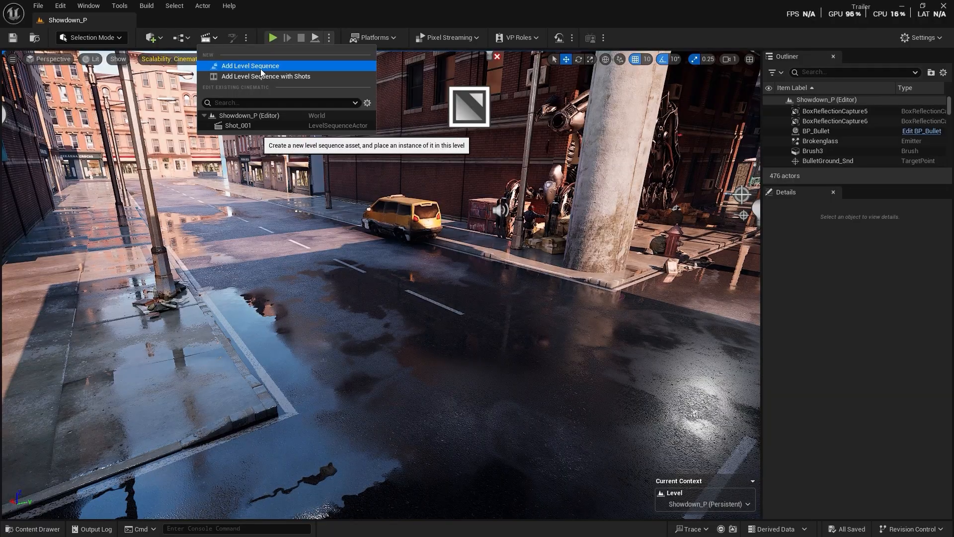
click(273, 69)
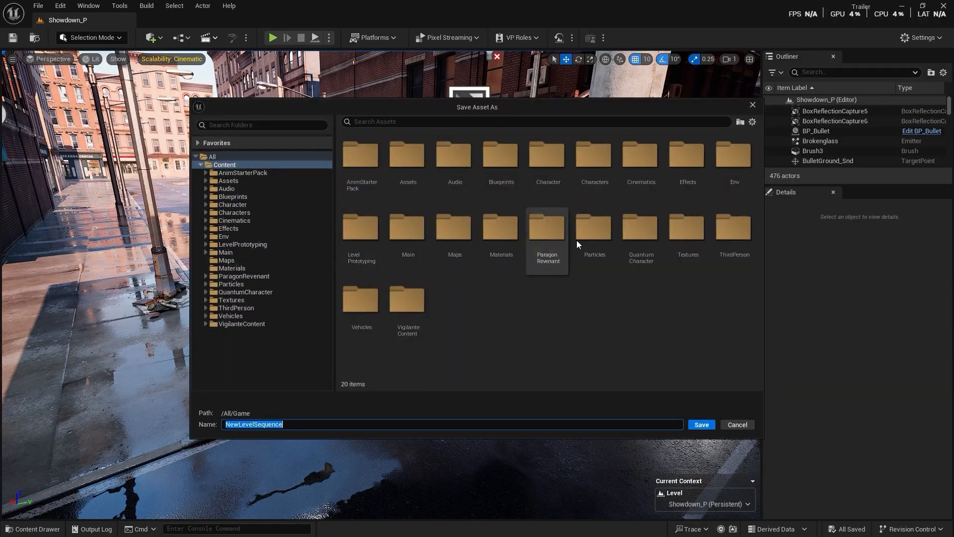
double_click(656, 173)
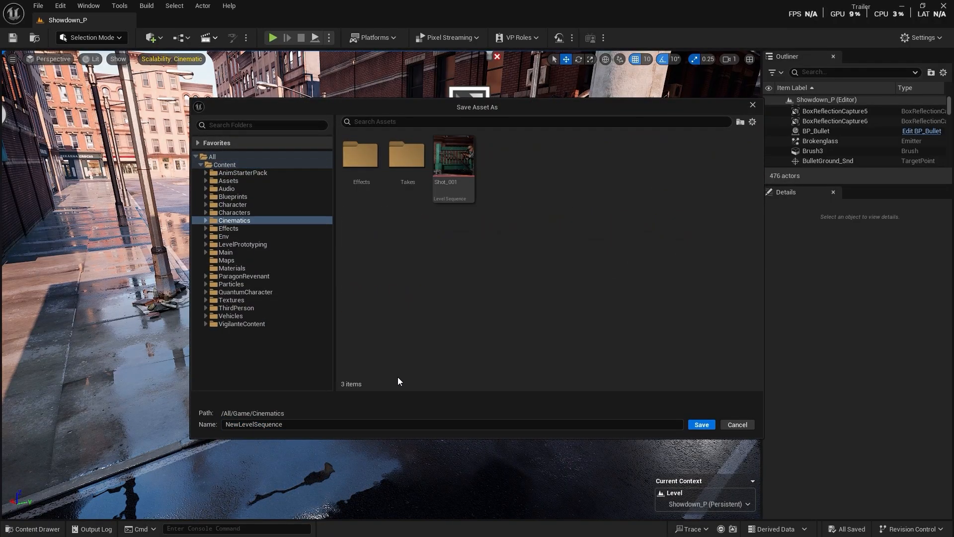
text(Ta)
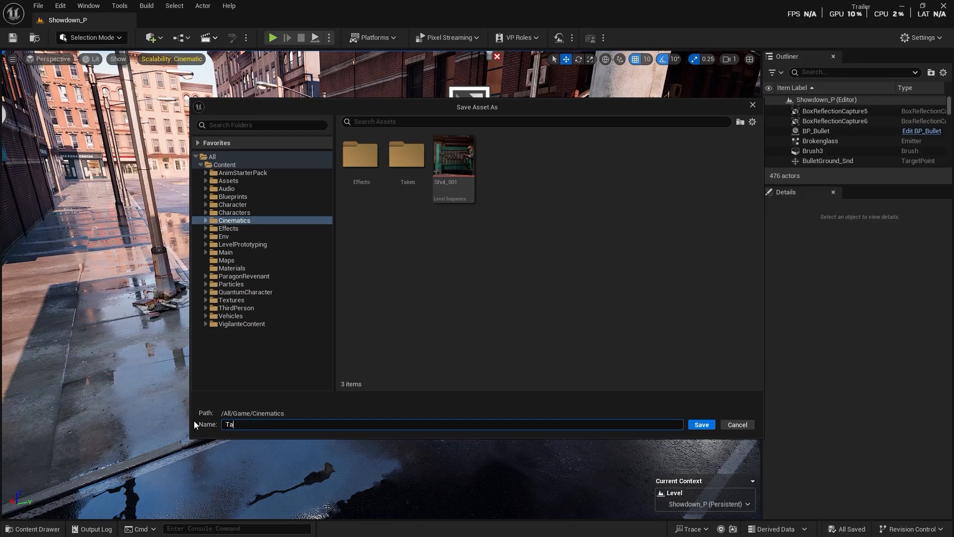
text(nkShot_001)
key(Return)
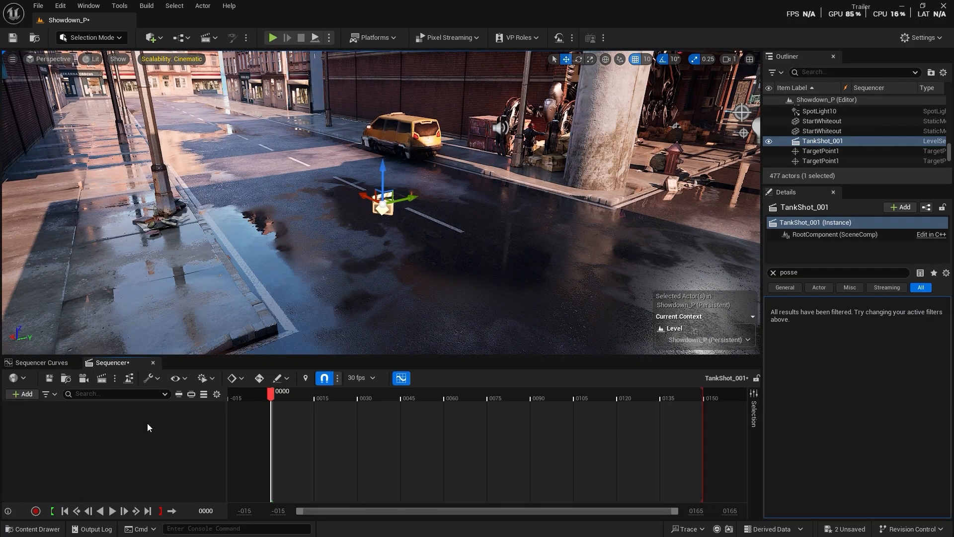
- Add a Shot Track to TankShot_001 and insert the recorded BP_Tank_Scene_1_05 sequence as its shot
click(21, 394)
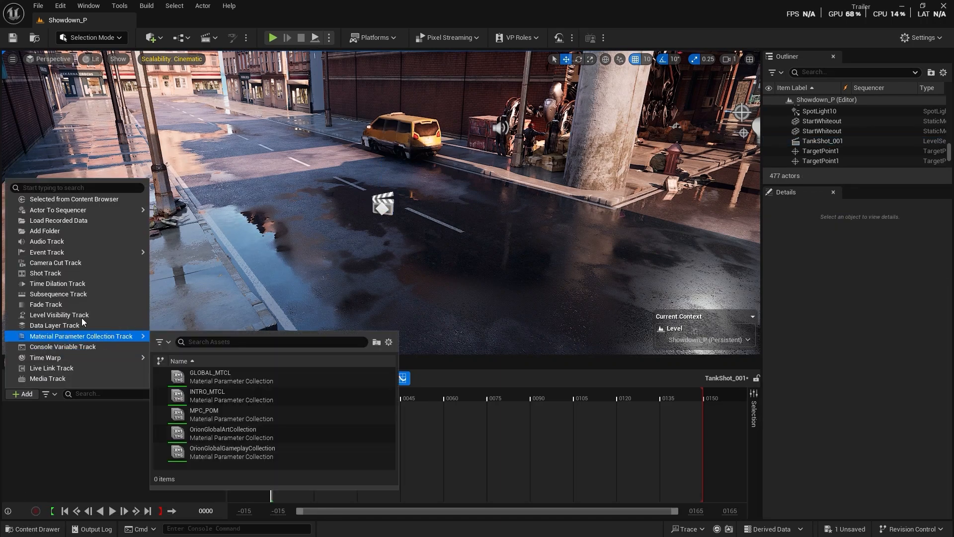
click(63, 273)
click(176, 409)
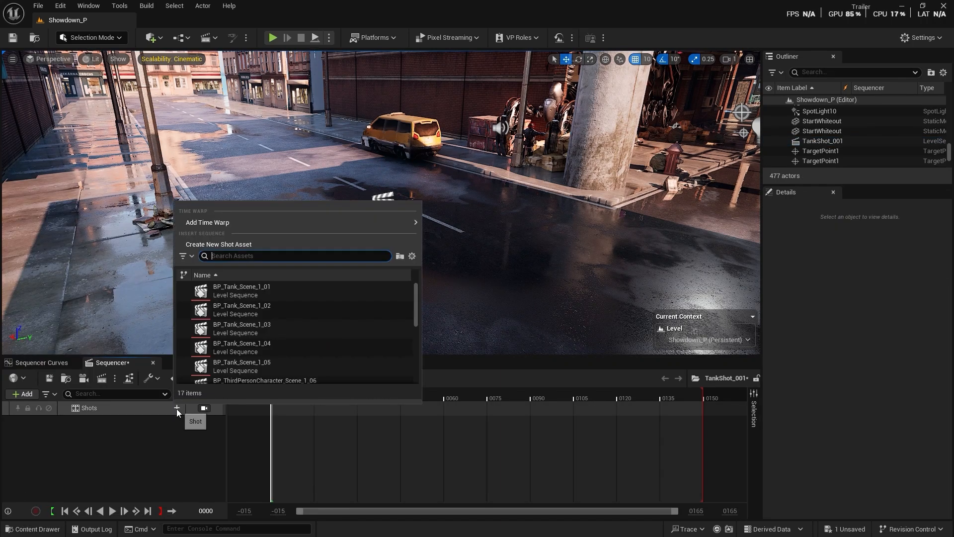
scroll(277, 347, down, 8)
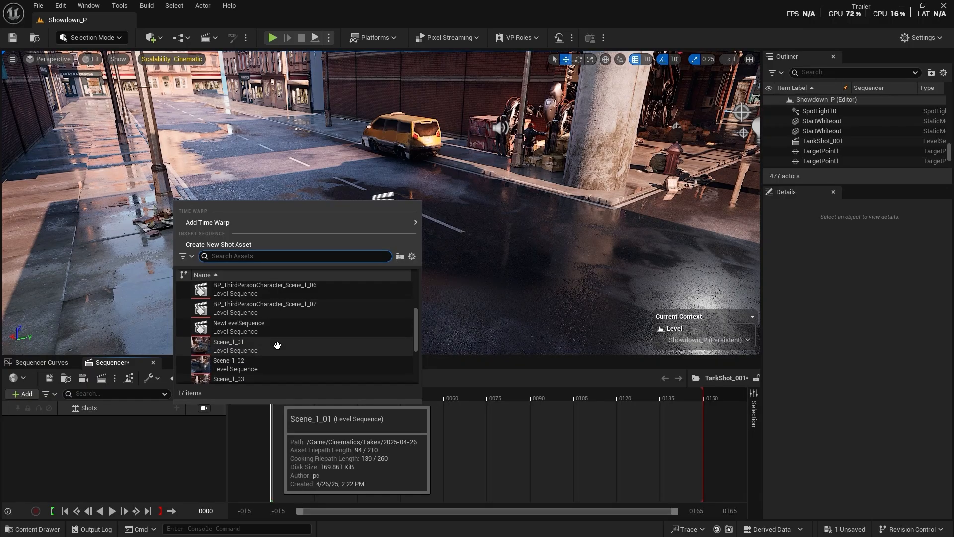
scroll(279, 346, up, 5)
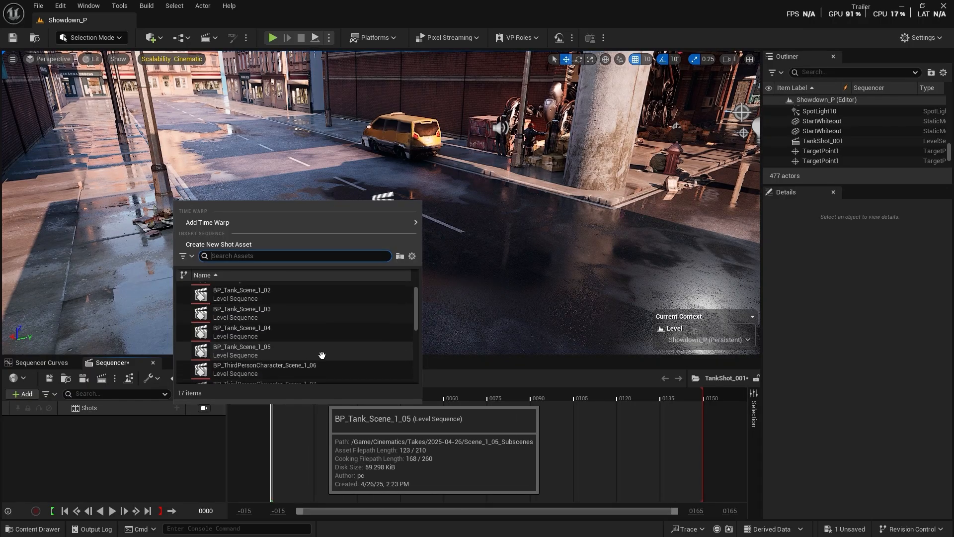
click(292, 353)
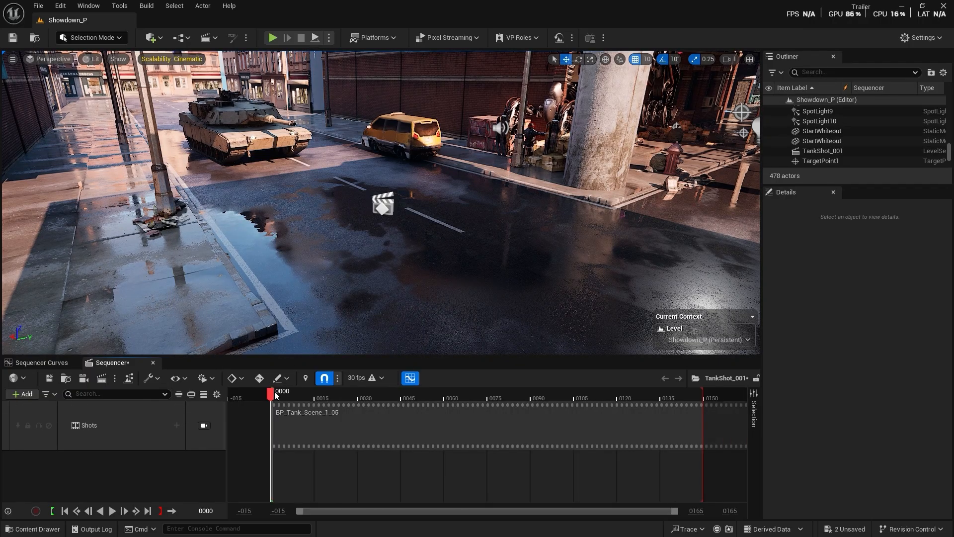
- Scrub the tank shot to frame 126 and extend the timeline's visible range to frame 320
drag(368, 404, 634, 450)
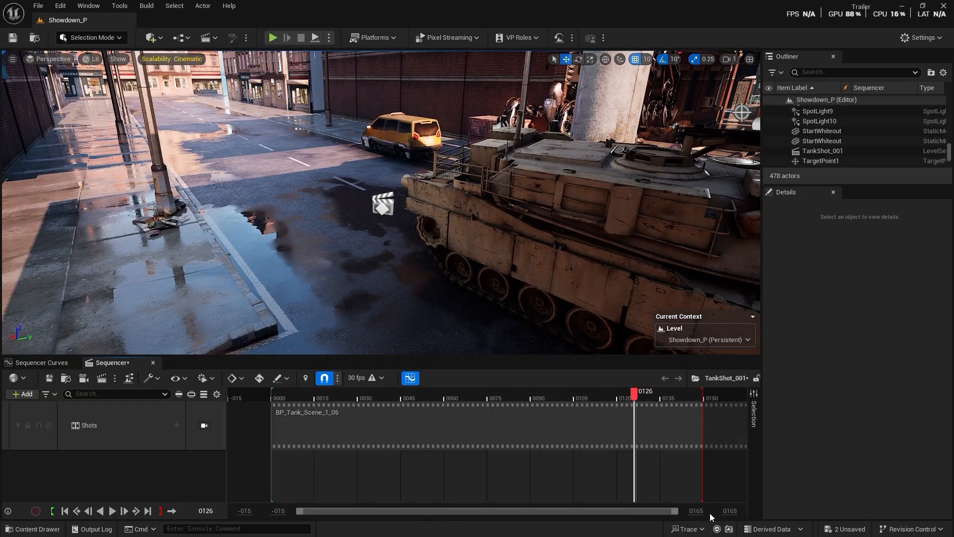
drag(696, 512, 773, 511)
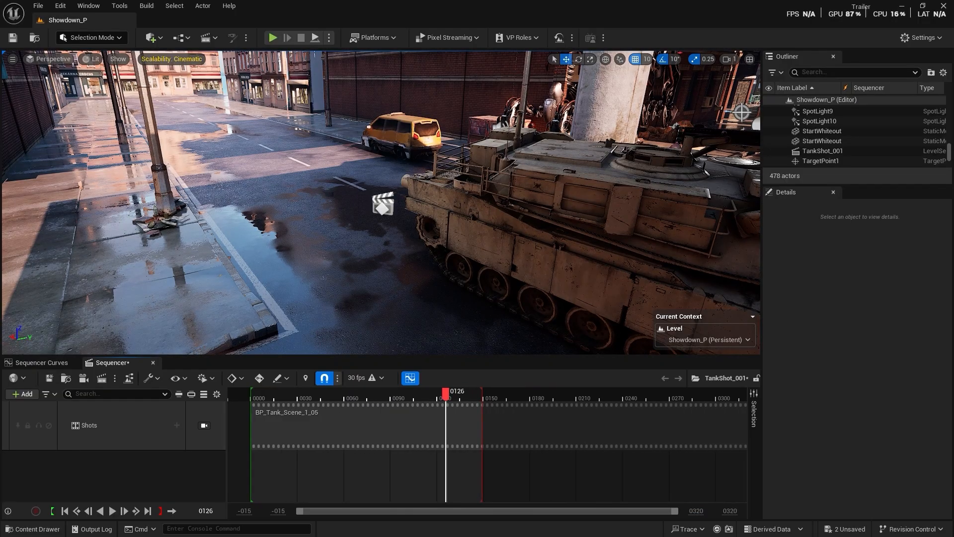
- Slide the BP_Tank_Scene_1_05 shot earlier on the Shots track so it ends at about frame 285
drag(426, 403, 251, 411)
drag(362, 435, 272, 451)
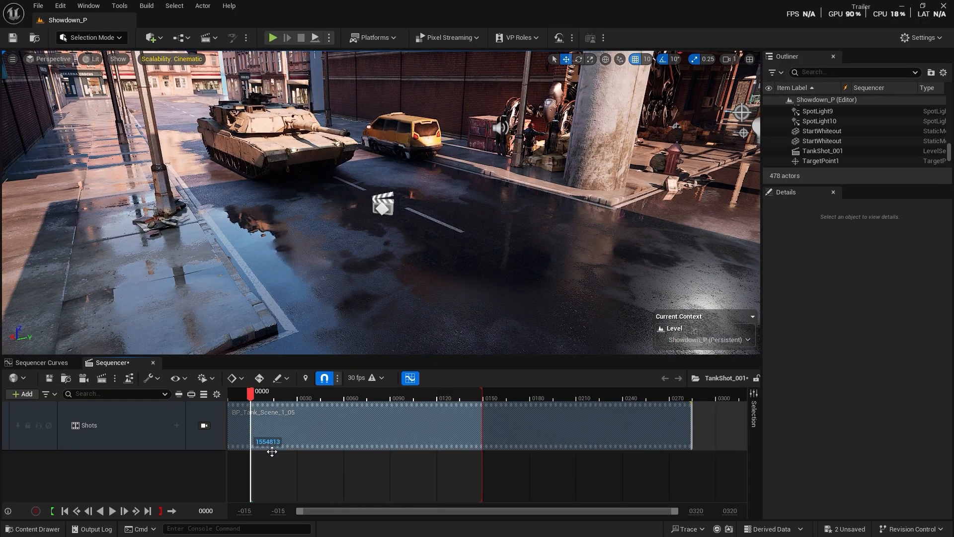
click(485, 394)
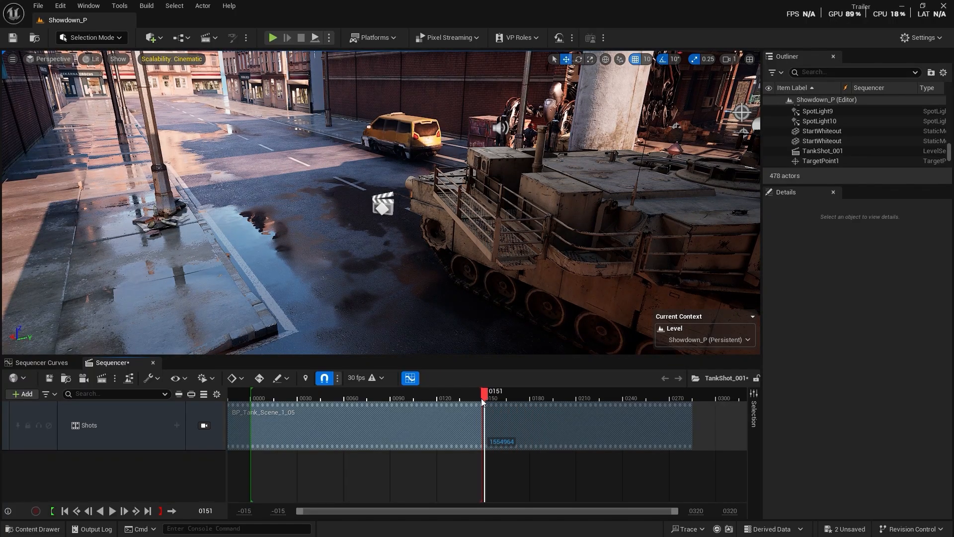
- Extend the sequence's playback range end to match the end of the tank shot, at about frame 285
drag(482, 402, 458, 398)
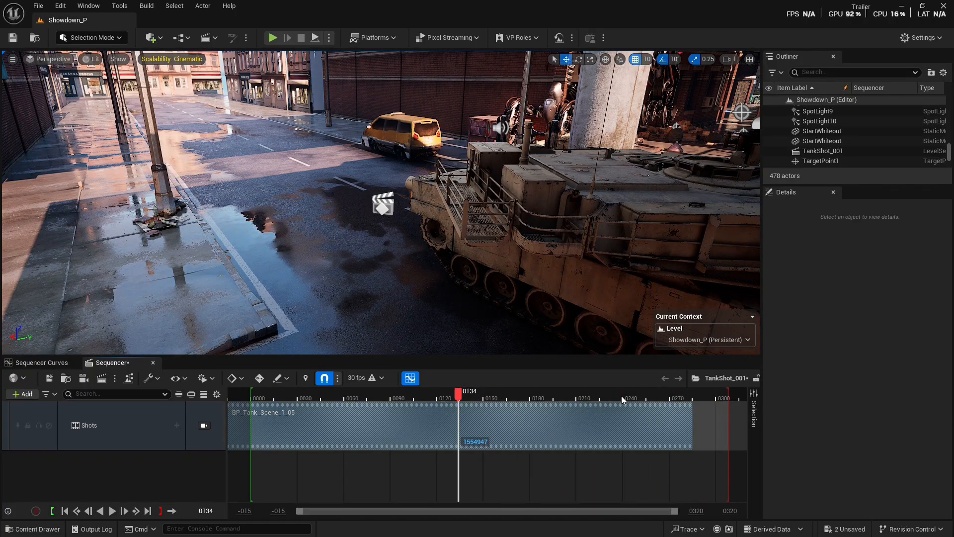
click(686, 397)
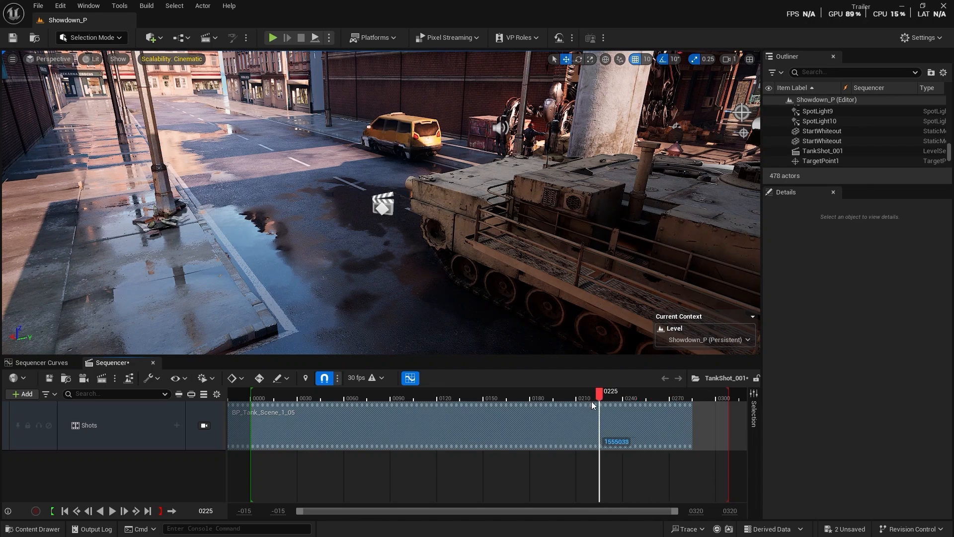
drag(727, 396, 690, 394)
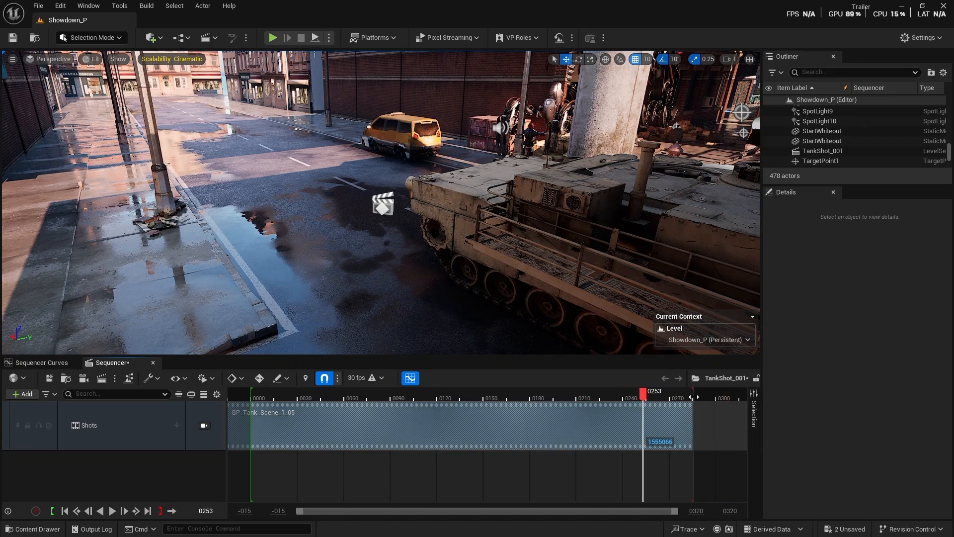
- Play the tank shot from frame 0 in a wider street view to review the tank's movement
scroll(541, 318, down, 10)
drag(563, 401, 593, 404)
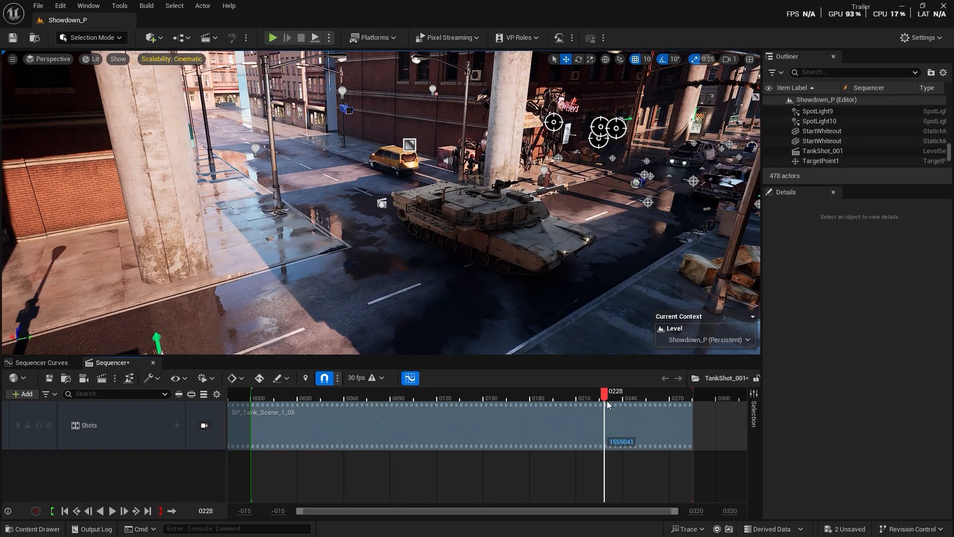
drag(653, 401, 252, 390)
key(space)
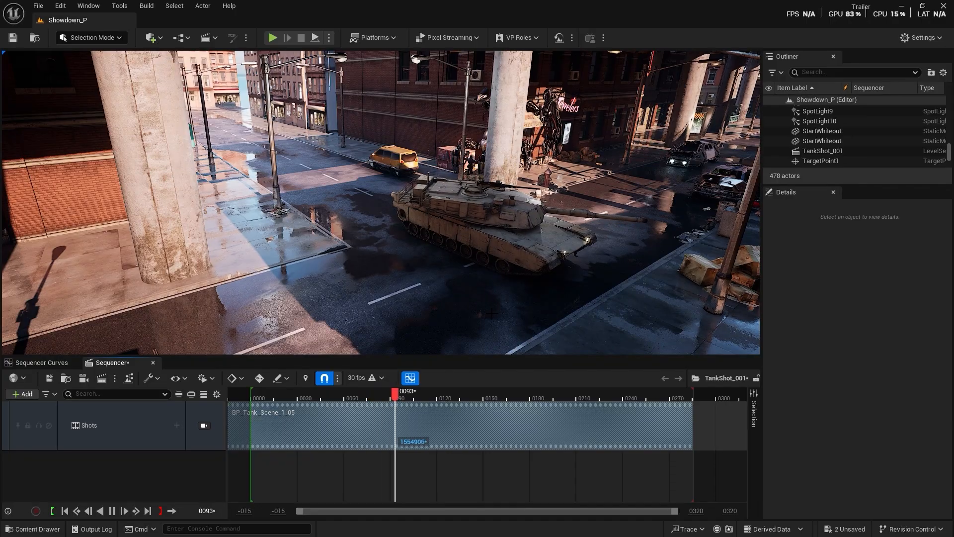
key(space)
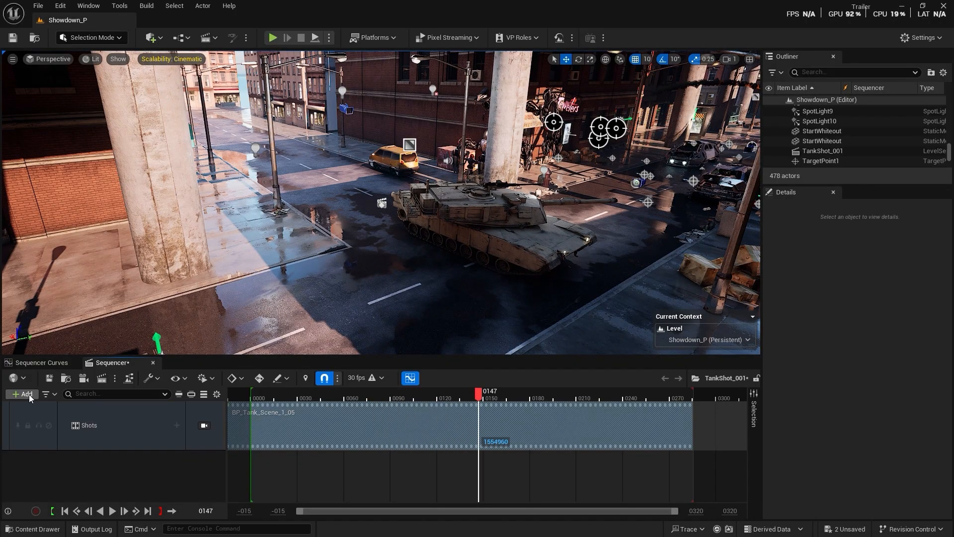
- Place a Cine Camera Actor in the street near the tank and add it to the TankShot_001 sequence
click(157, 43)
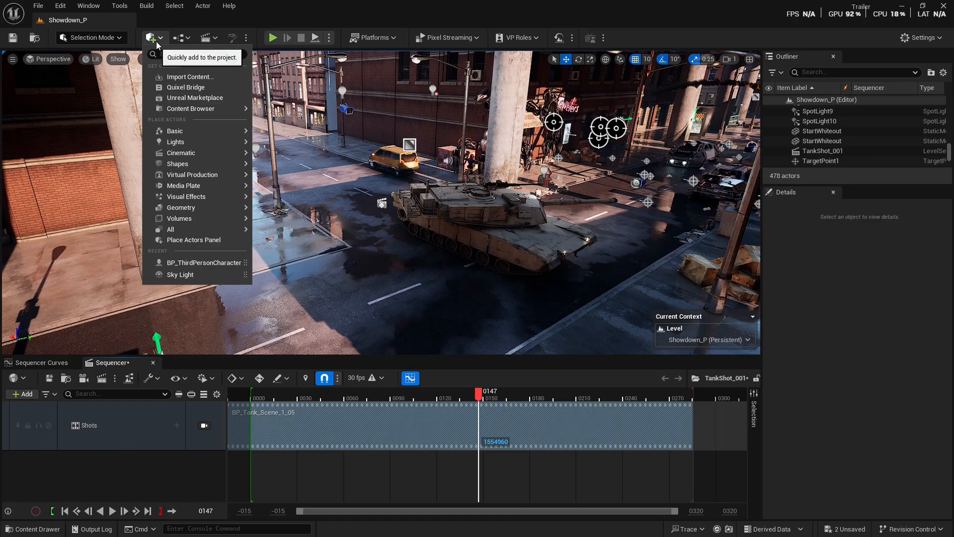
text(cine)
mouse_move(227, 69)
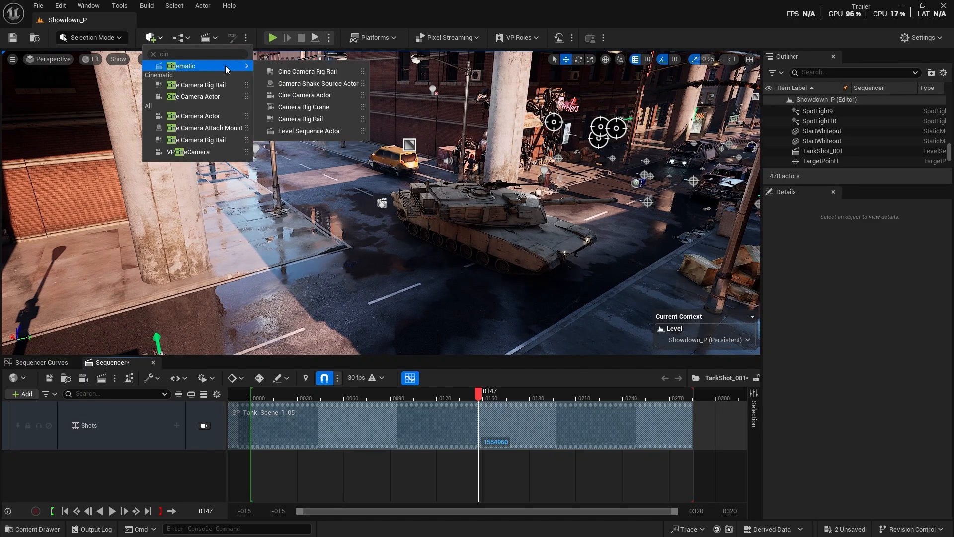
drag(301, 157, 383, 318)
click(24, 394)
mouse_move(99, 210)
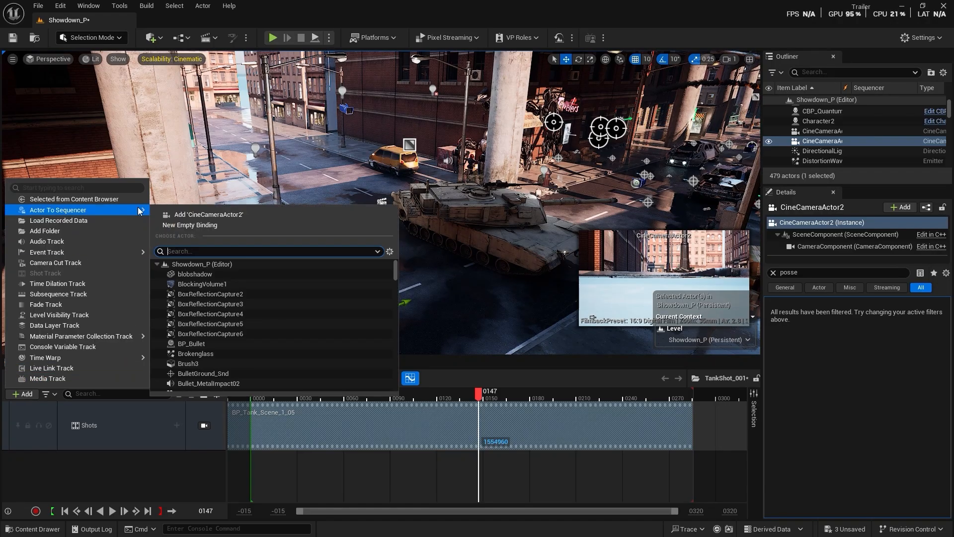
click(209, 214)
- Frame the tank from the side through CineCameraActor2 and set its focal length to about 15.85
right_drag(348, 209, 372, 218)
scroll(139, 443, down, 2)
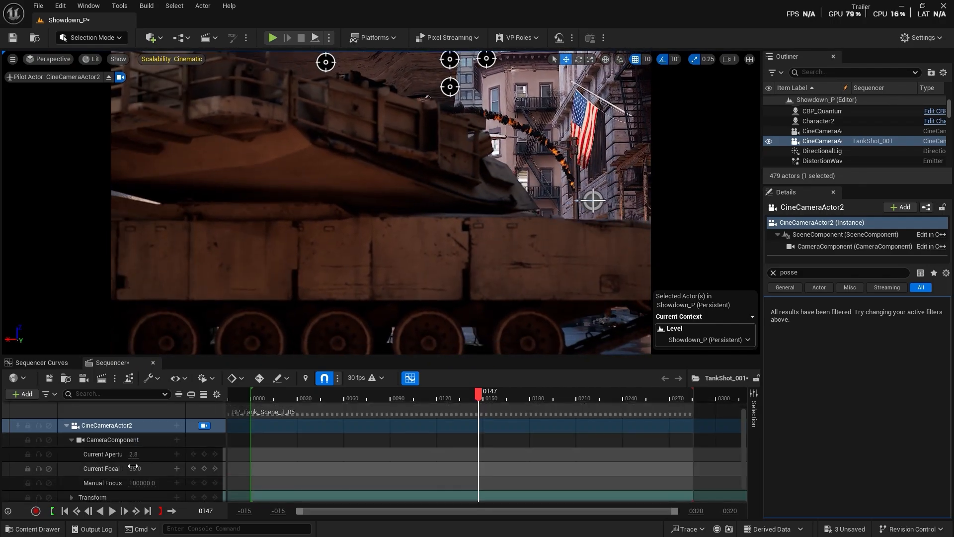
drag(133, 469, 84, 468)
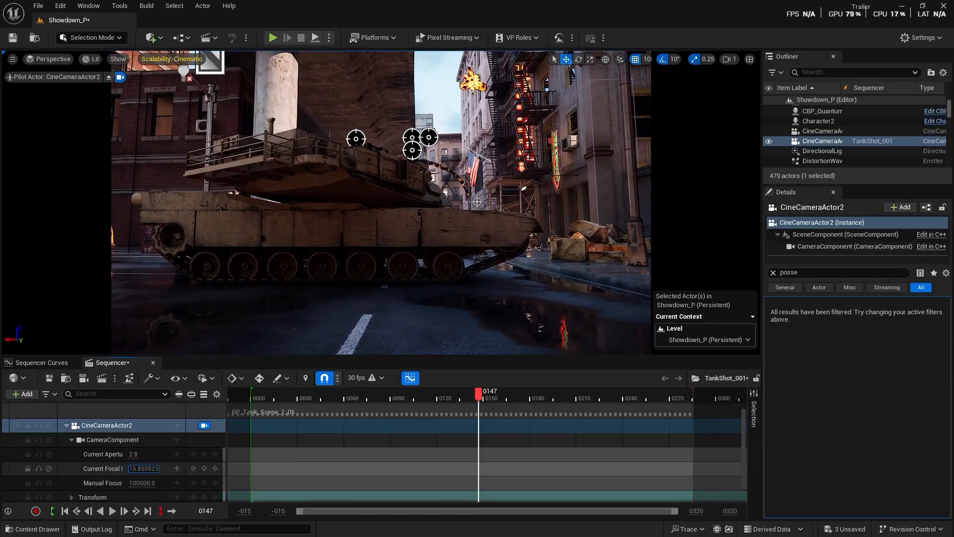
right_drag(293, 278, 241, 297)
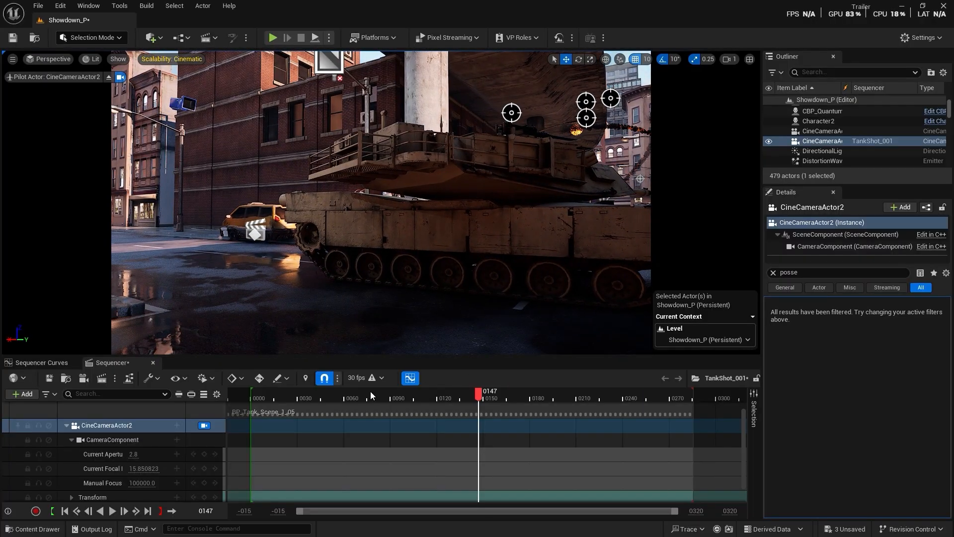
- Reframe CineCameraActor2 from the sidewalk corner with the tank beside the yellow taxi and key its transform at frame 1
drag(370, 391, 252, 395)
mouse_move(381, 203)
right_down()
mouse_move(339, 209)
mouse_move(364, 212)
right_up()
click(202, 306)
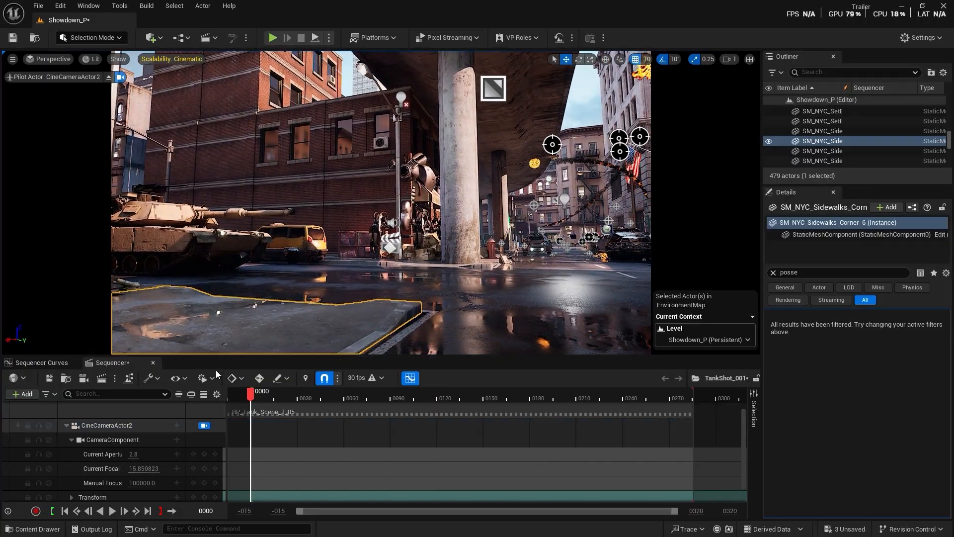
drag(273, 398, 334, 401)
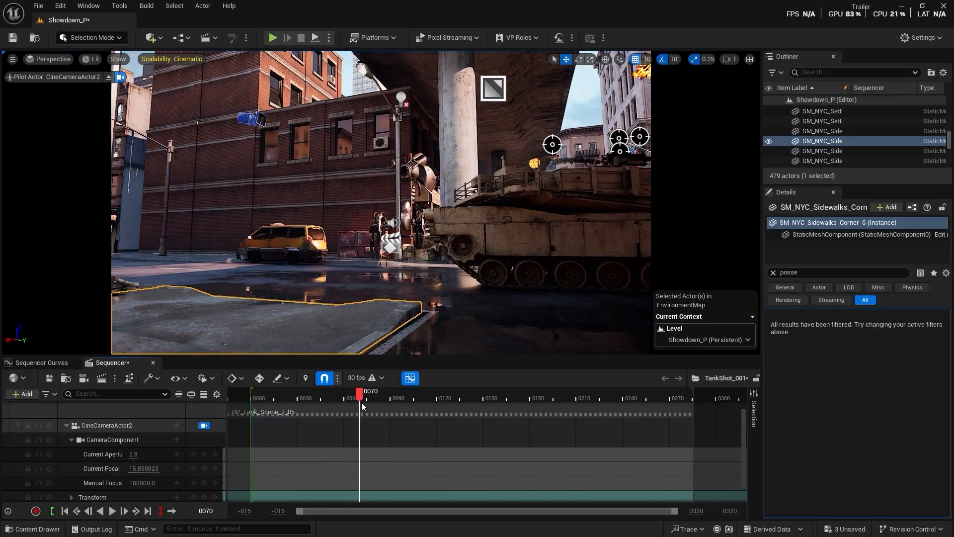
drag(397, 414, 394, 409)
right_drag(391, 279, 482, 294)
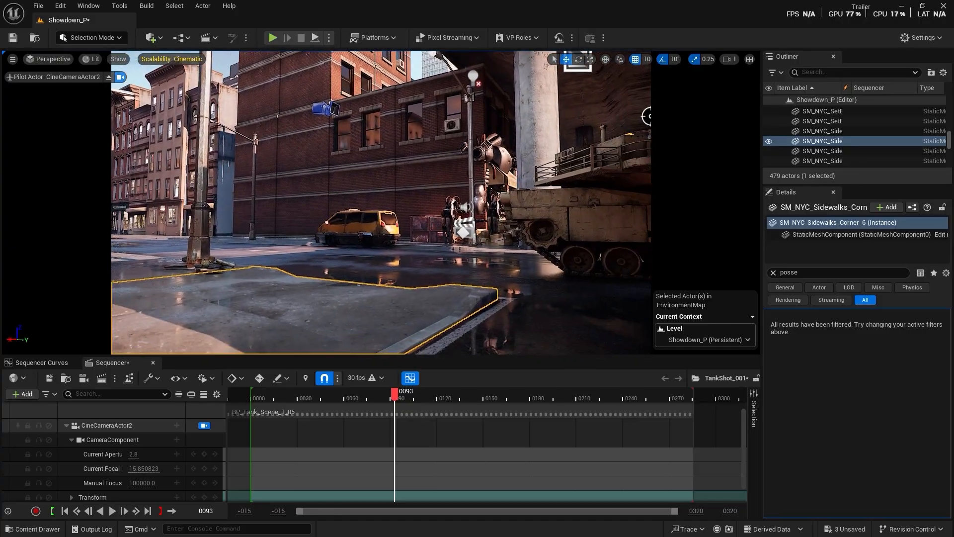
drag(324, 397, 255, 392)
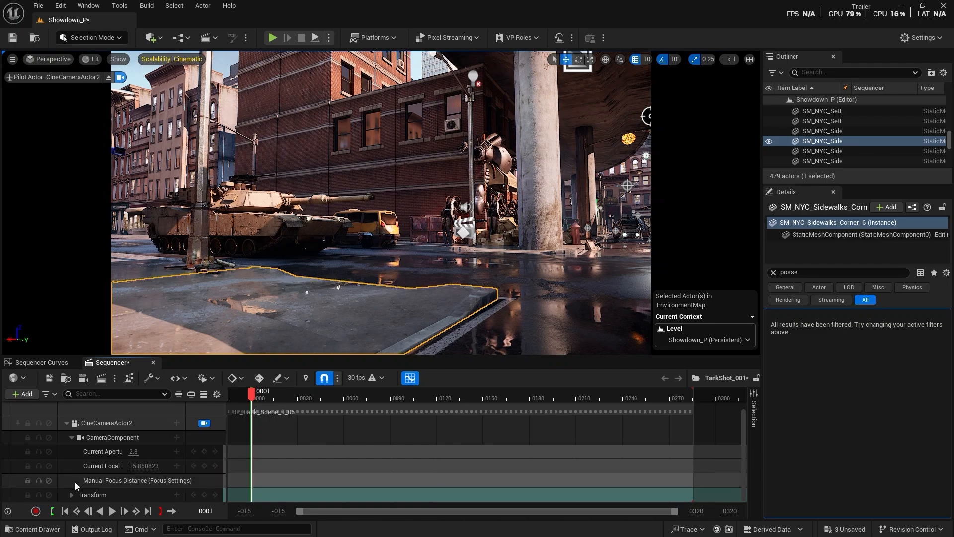
click(204, 495)
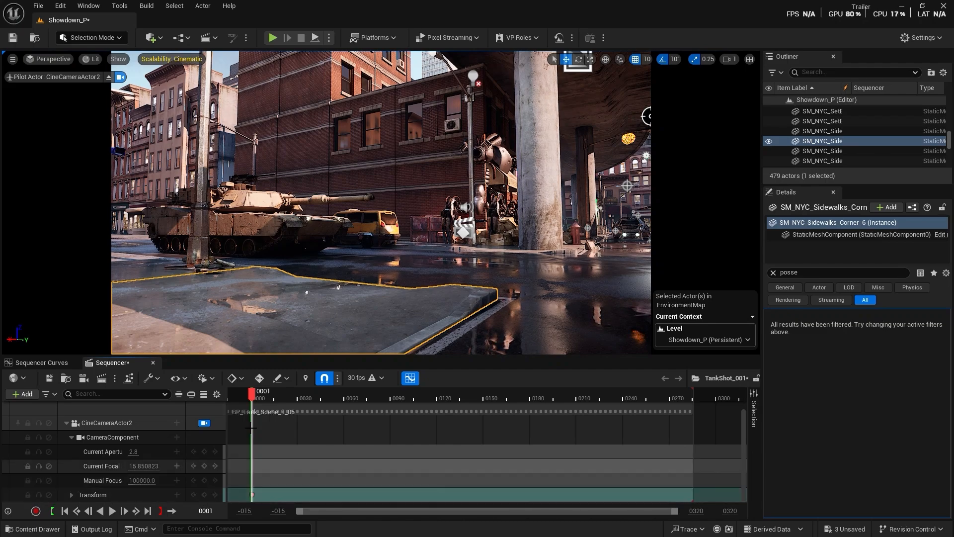
- Turn CineCameraActor2 to centre the tank at frame 80, enable auto-keying and key the camera's transform there
drag(252, 394, 375, 406)
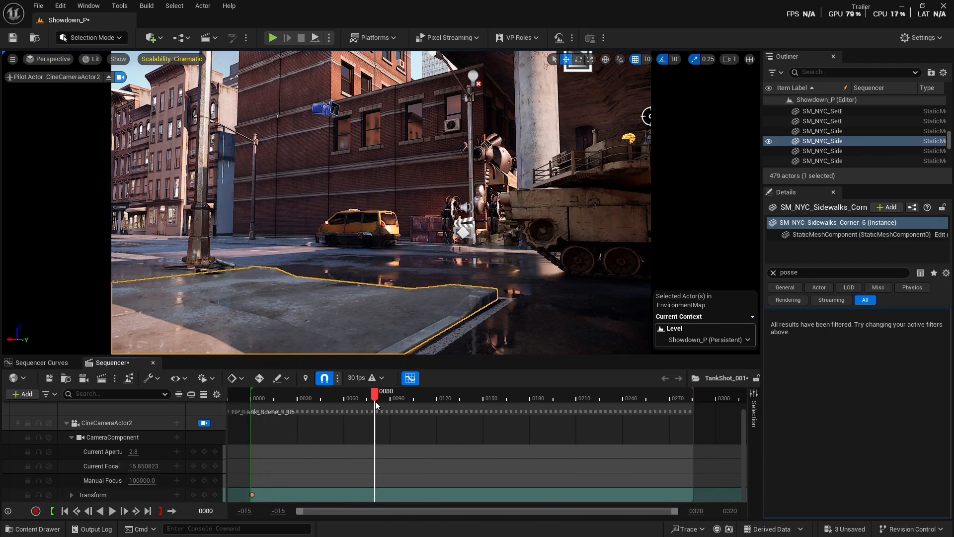
right_drag(381, 202, 470, 237)
key(e)
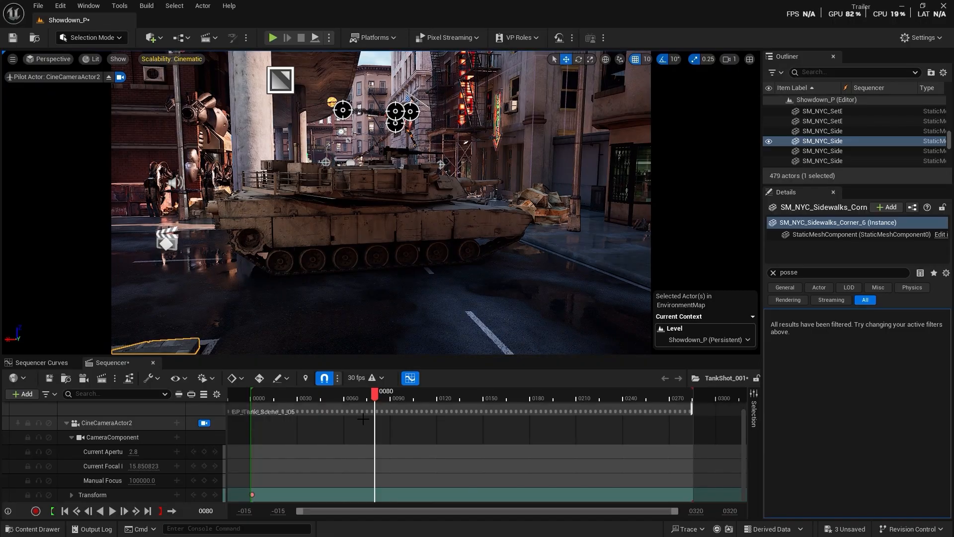
click(260, 378)
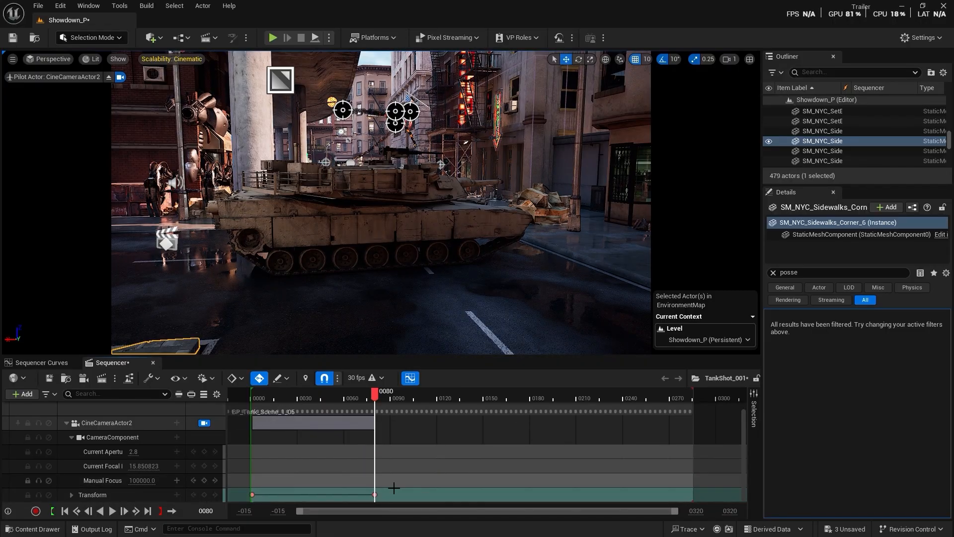
- Change the interpolation of CineCameraActor2's Transform keyframes
click(251, 495)
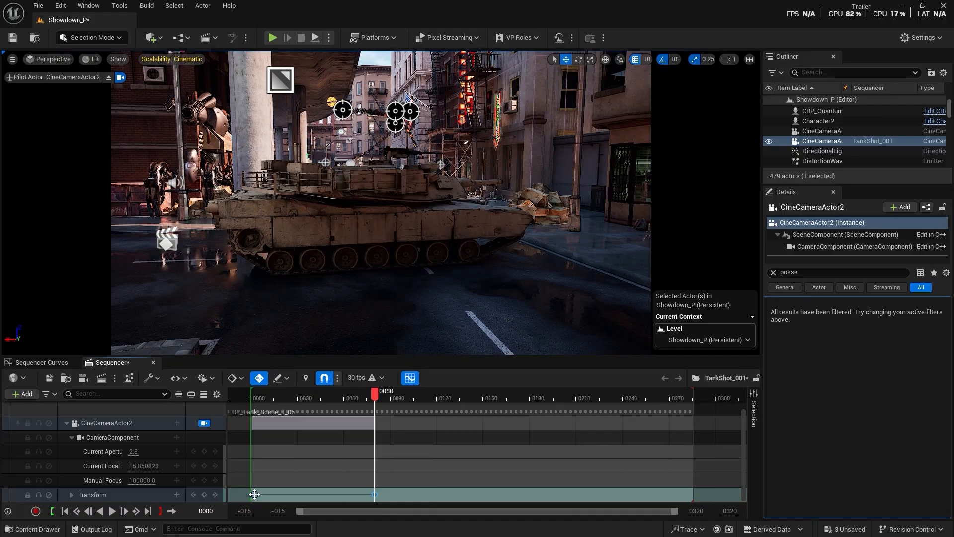
right_click(254, 494)
click(297, 411)
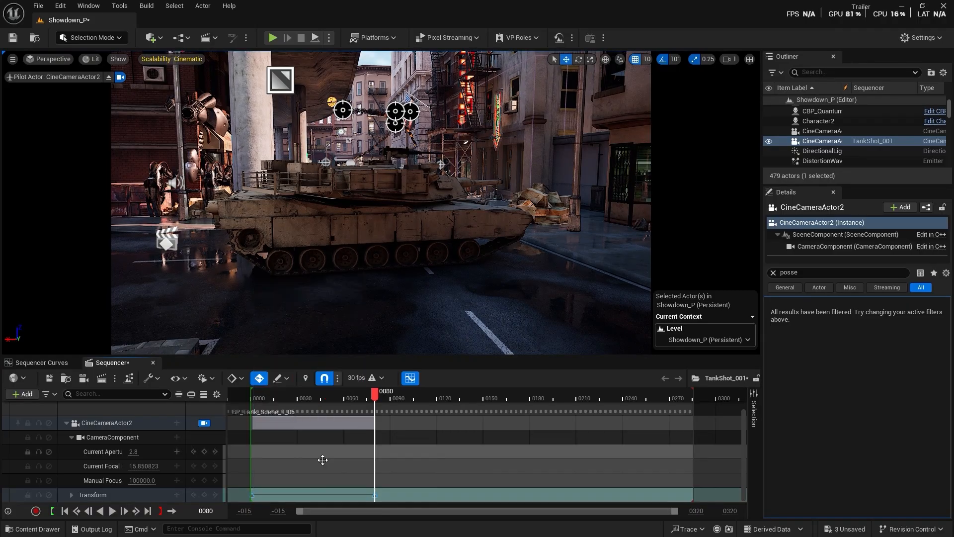
- Play the sequence from its start through CineCameraActor2 to review the animated camera move
click(314, 396)
drag(299, 398, 250, 397)
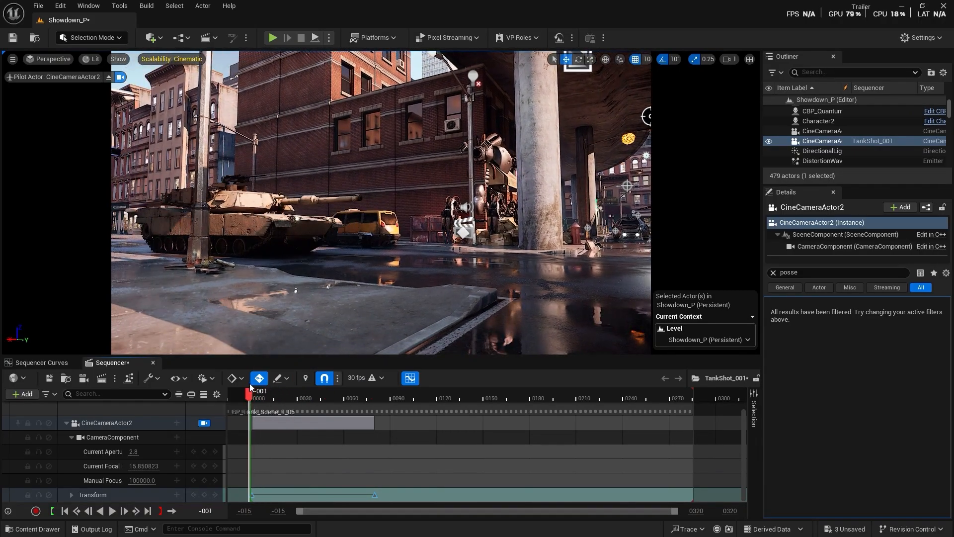
key(space)
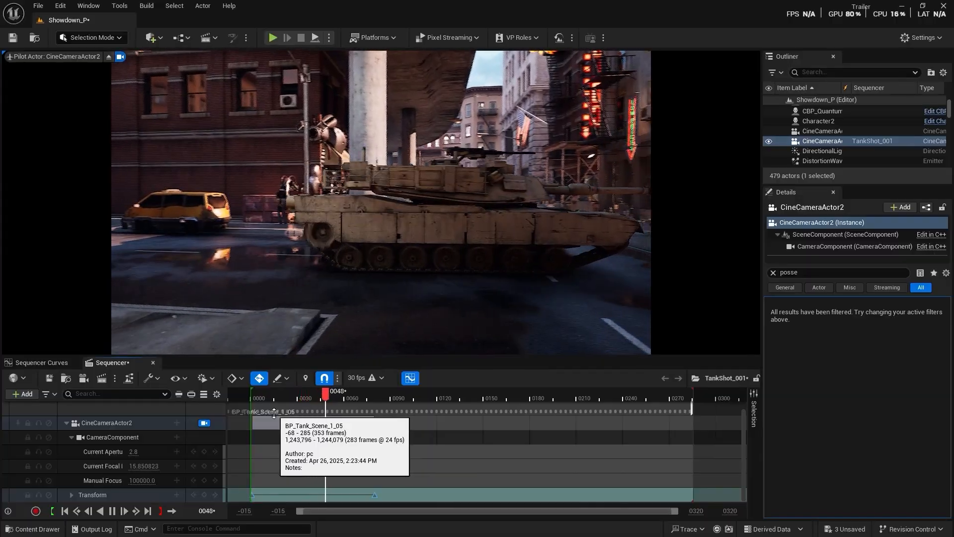
key(space)
- Collapse the CineCameraActor2 track, place another Cine Camera Actor by the tank at frame 80 and add it to the sequence
click(376, 398)
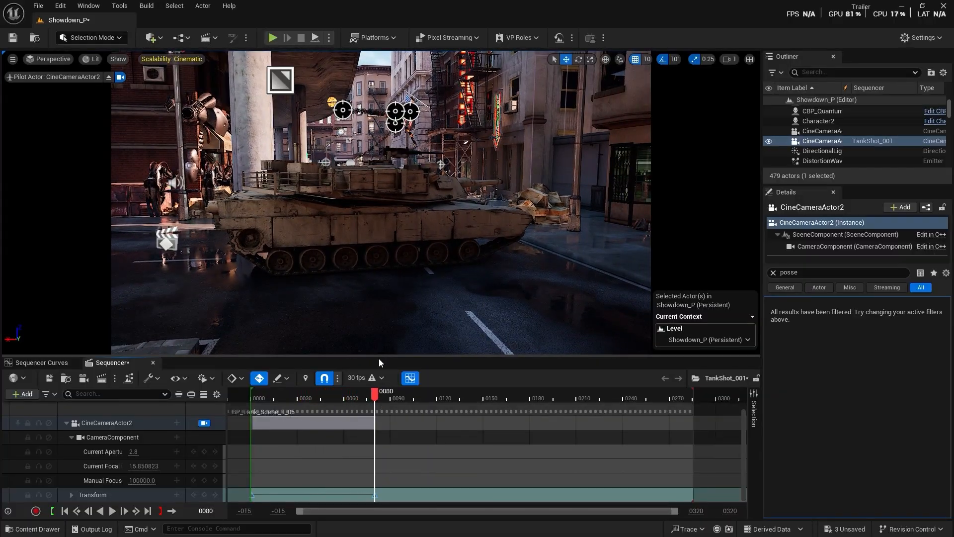
scroll(124, 433, up, 2)
click(66, 457)
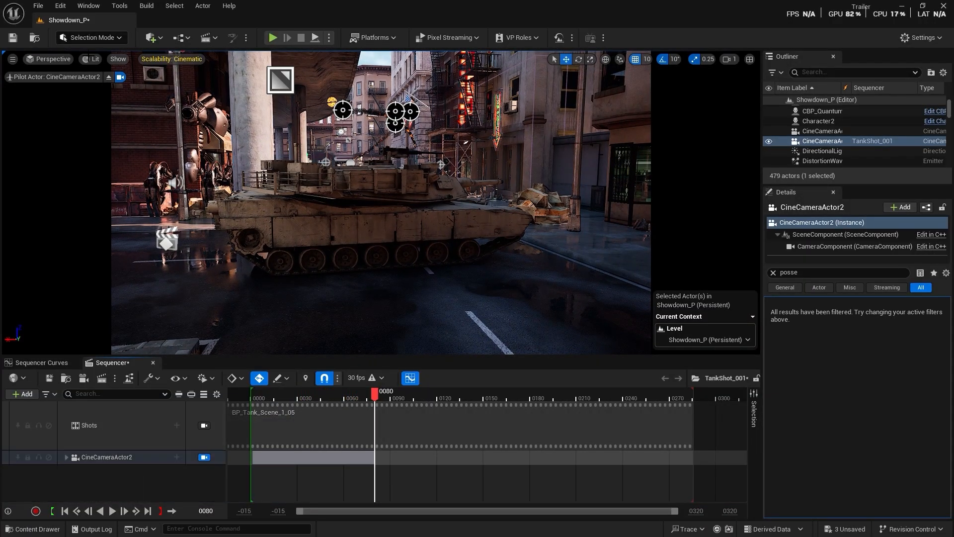
click(160, 37)
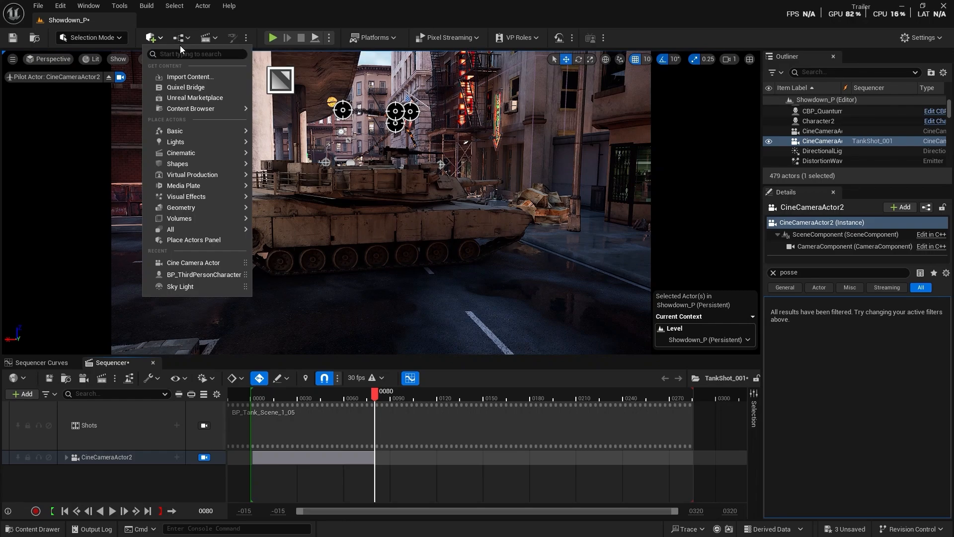
text(cin)
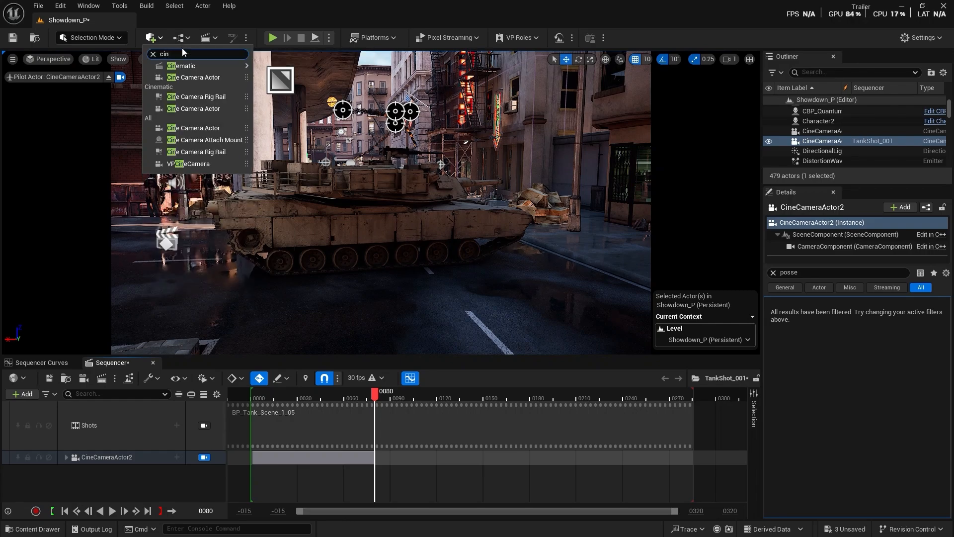
drag(183, 75, 382, 263)
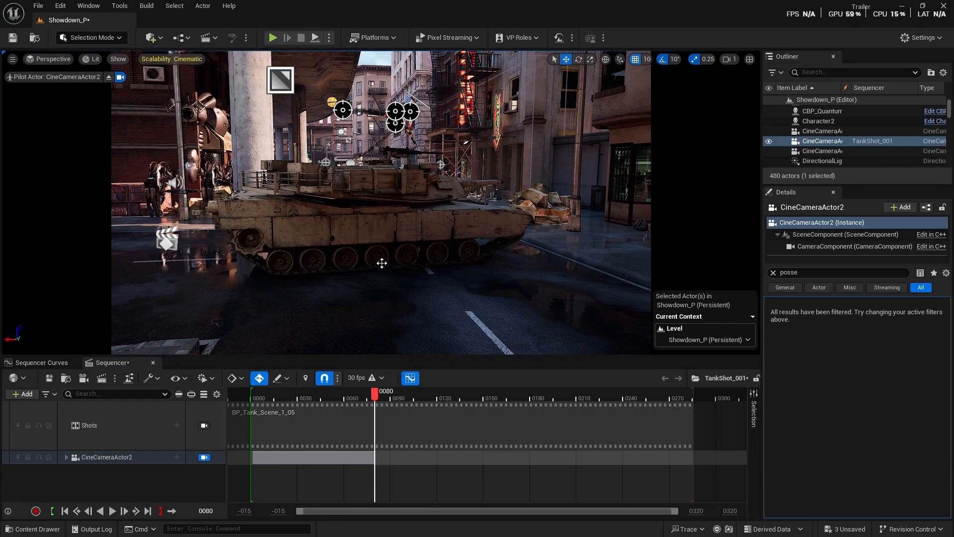
click(27, 395)
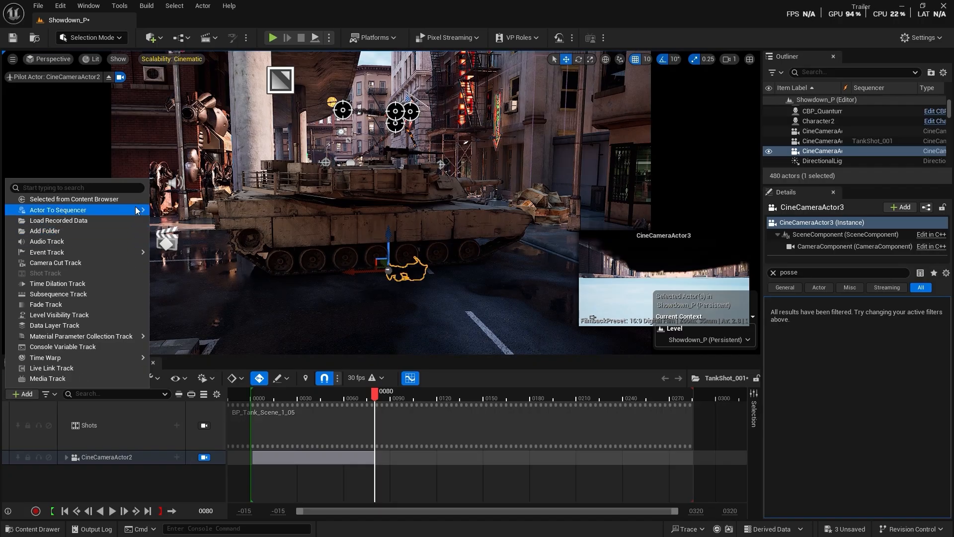
mouse_move(74, 211)
click(205, 210)
- Frame the tank's front from across the street through CineCameraActor3 and set its focal length to about 22.26
right_drag(294, 274, 301, 300)
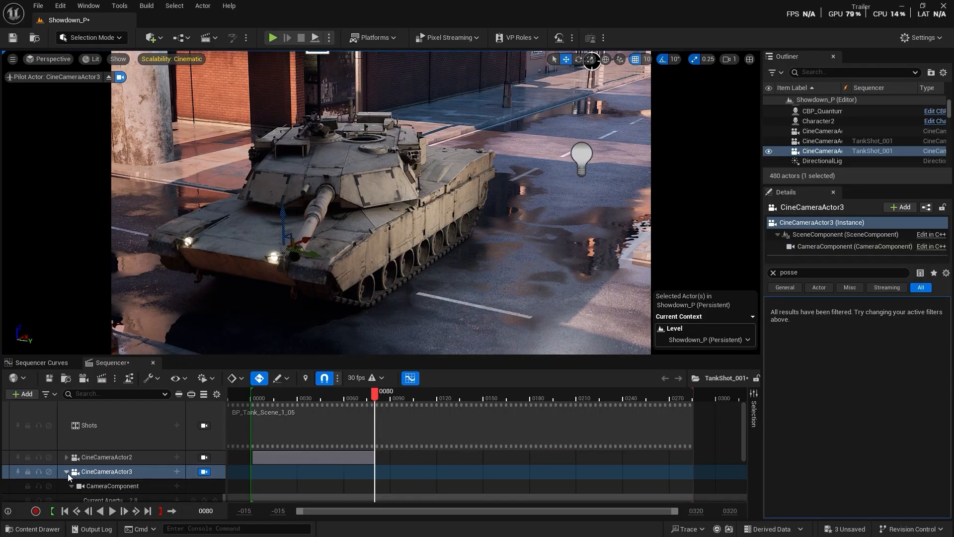
scroll(72, 475, down, 2)
drag(135, 467, 101, 468)
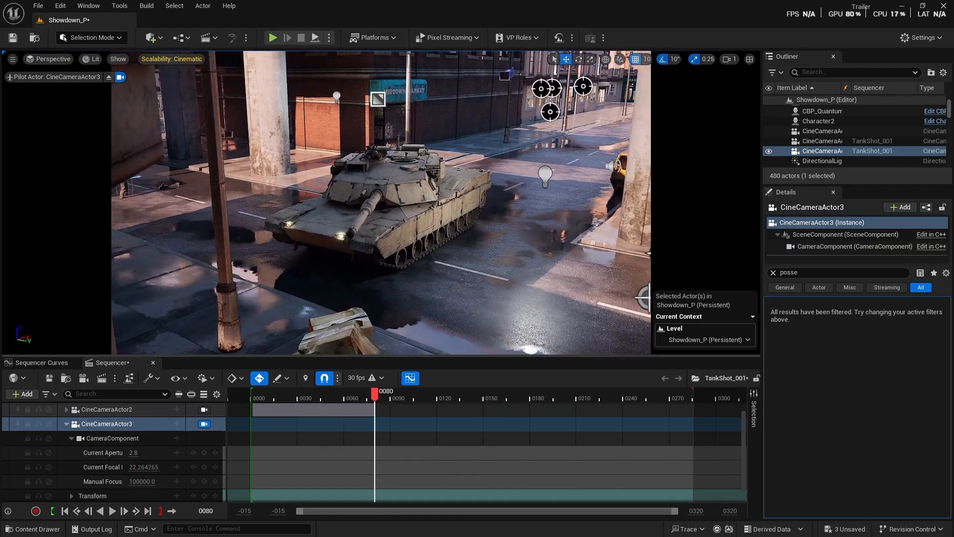
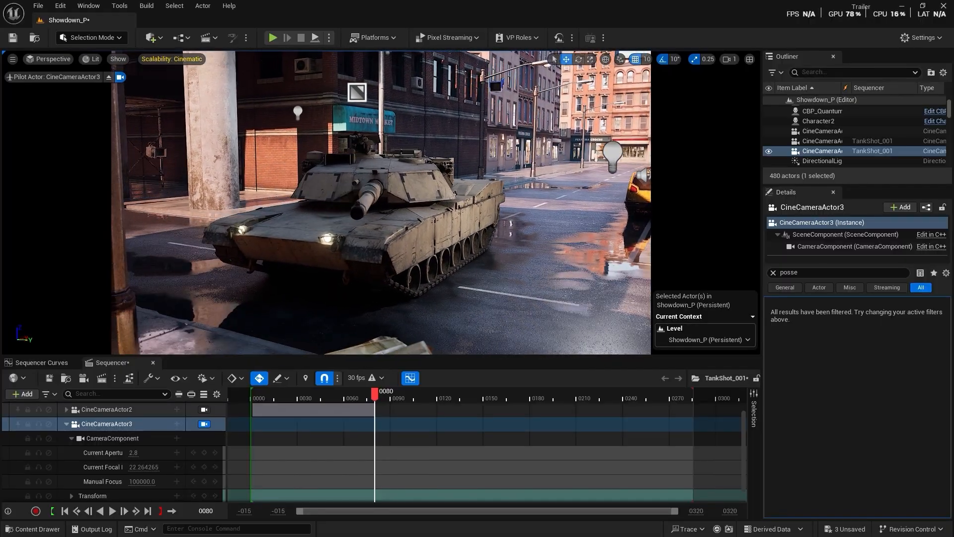
- Reframe CineCameraActor3 on the tank's front three-quarter view and set its focal length to about 19.93
right_drag(381, 203, 343, 189)
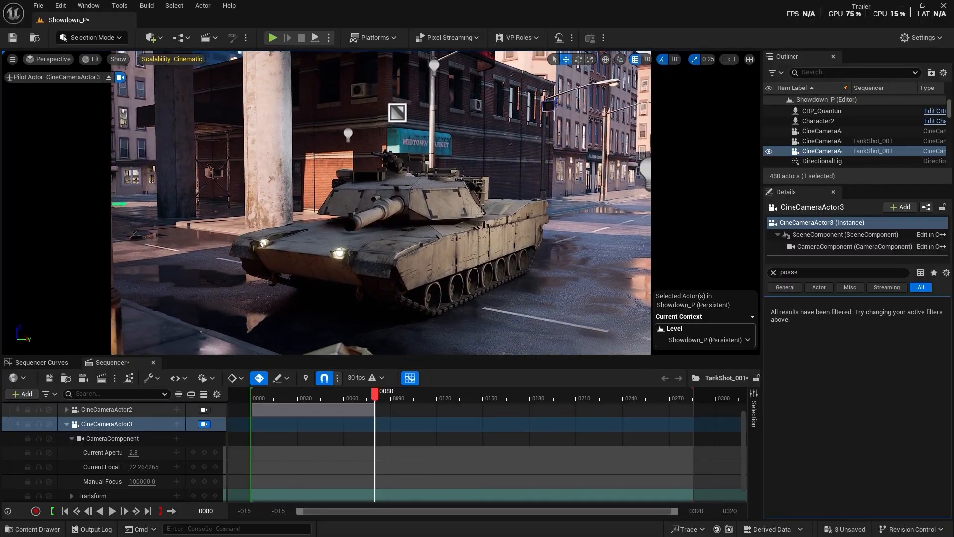
key(w)
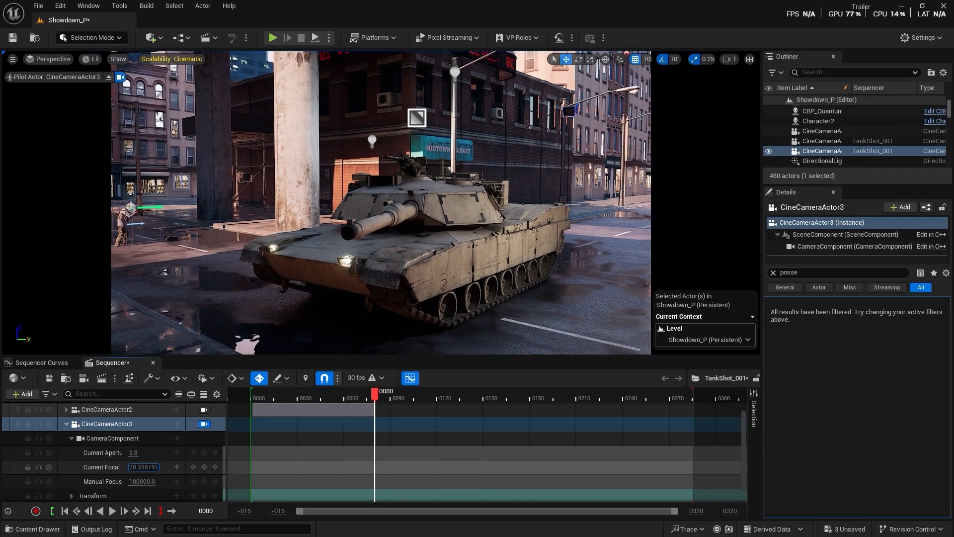
drag(143, 467, 135, 467)
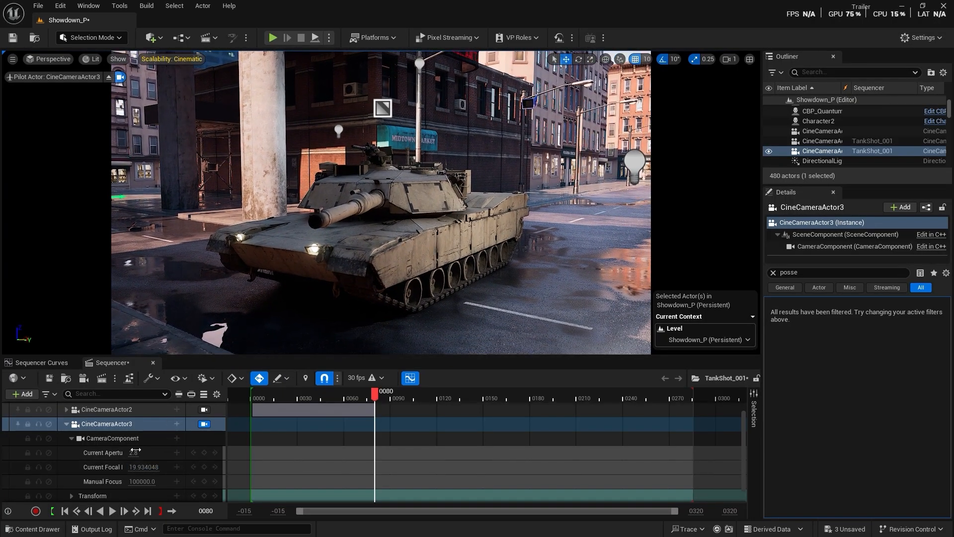
- Add a Transform keyframe to CineCameraActor3 at frame 80
click(66, 423)
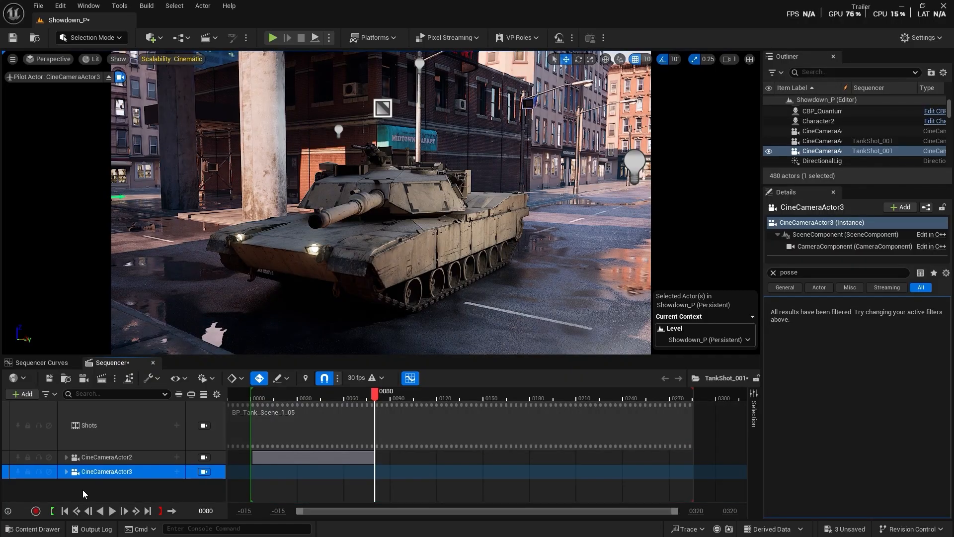
click(65, 471)
scroll(70, 474, down, 3)
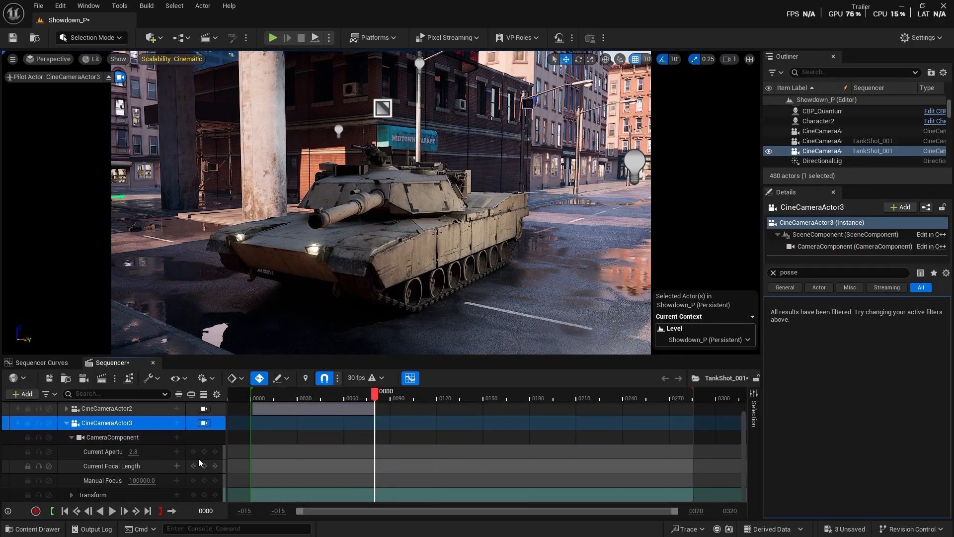
click(204, 495)
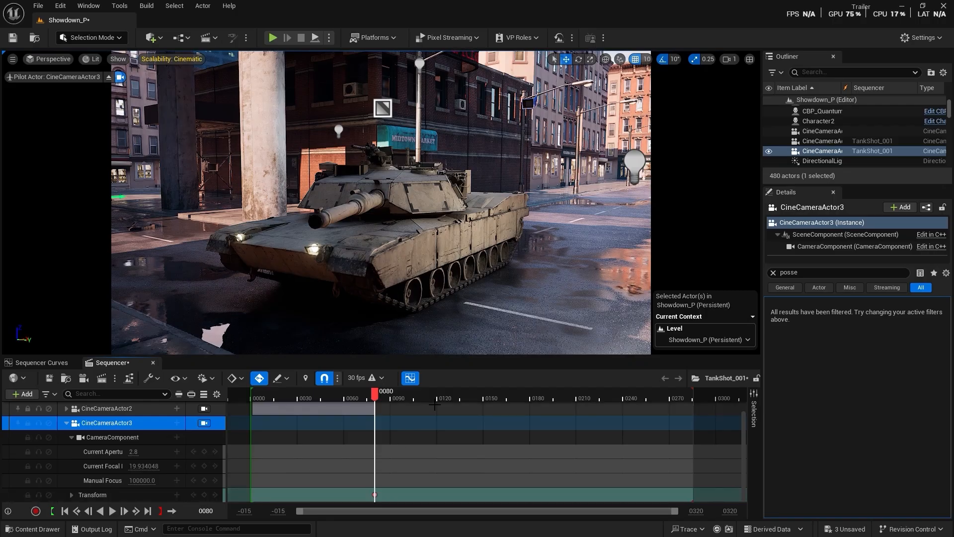
- Try animating CineCameraActor3 to a second view at frame 205, with the tank's front and the yellow car in shot
drag(375, 392, 440, 396)
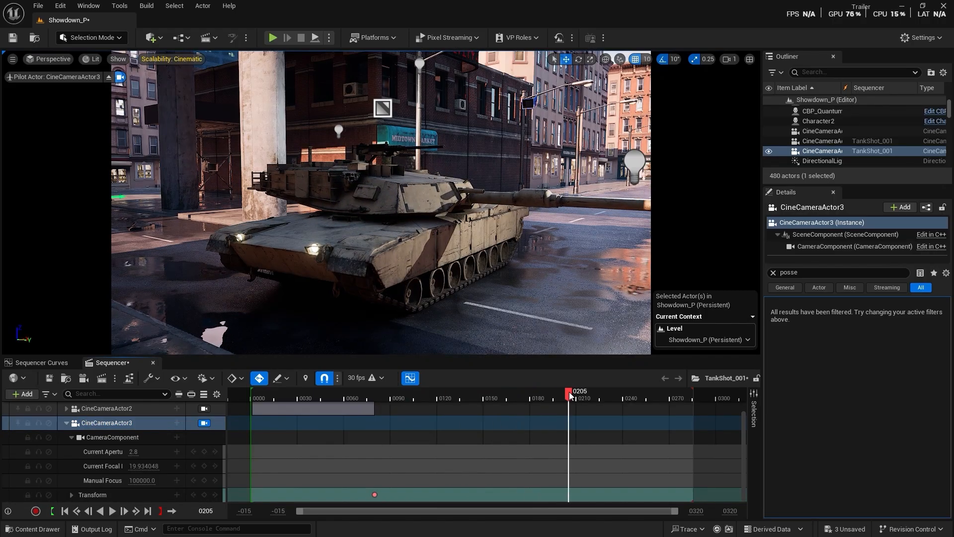
right_drag(502, 282, 559, 287)
key(a)
key(a)
right_drag(527, 350, 527, 353)
- Play the sequence from frame 72 to review CineCameraActor3's move
drag(377, 393, 367, 395)
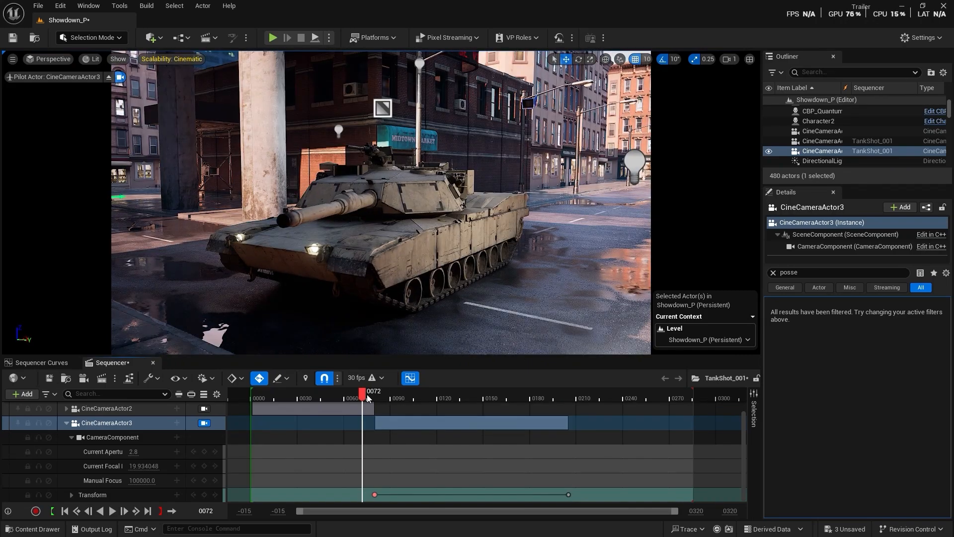
key(space)
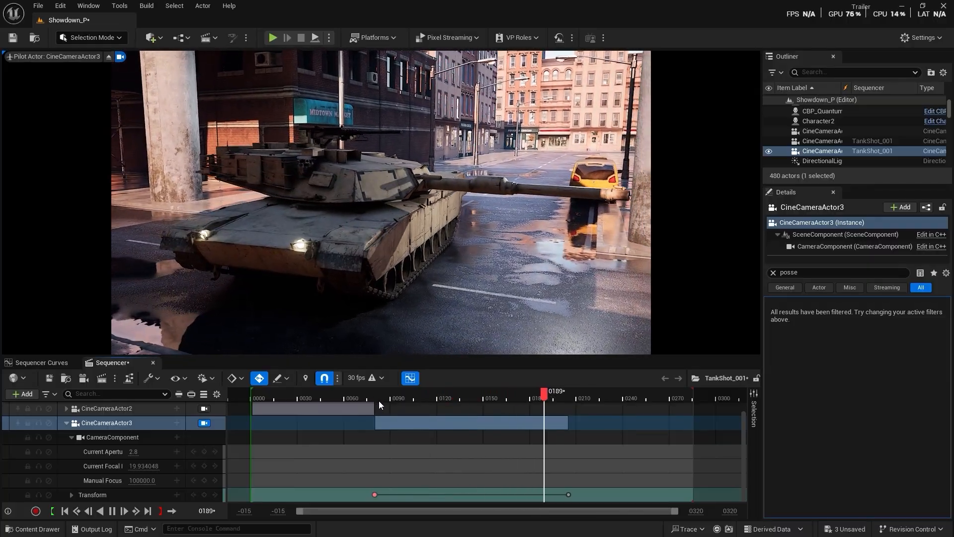
key(space)
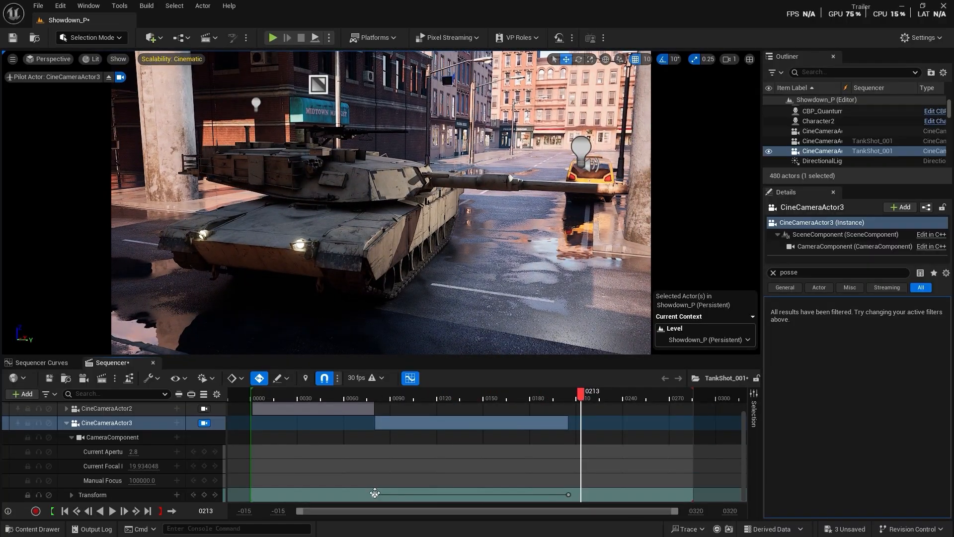
- At frame 80, try a low CineCameraActor3 view close to the tank's side with the gun barrel in frame
click(375, 494)
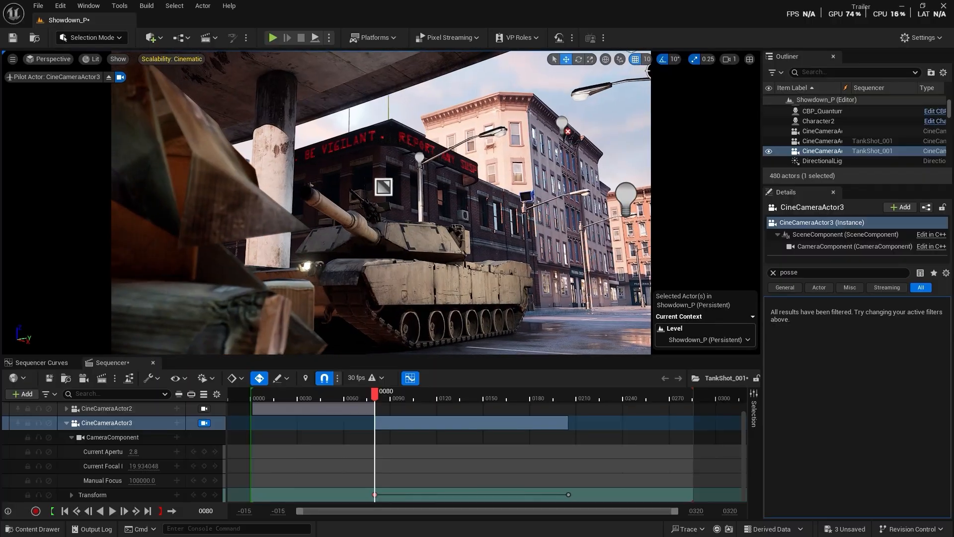
key(w)
right_drag(381, 202, 285, 181)
key(d)
key(s)
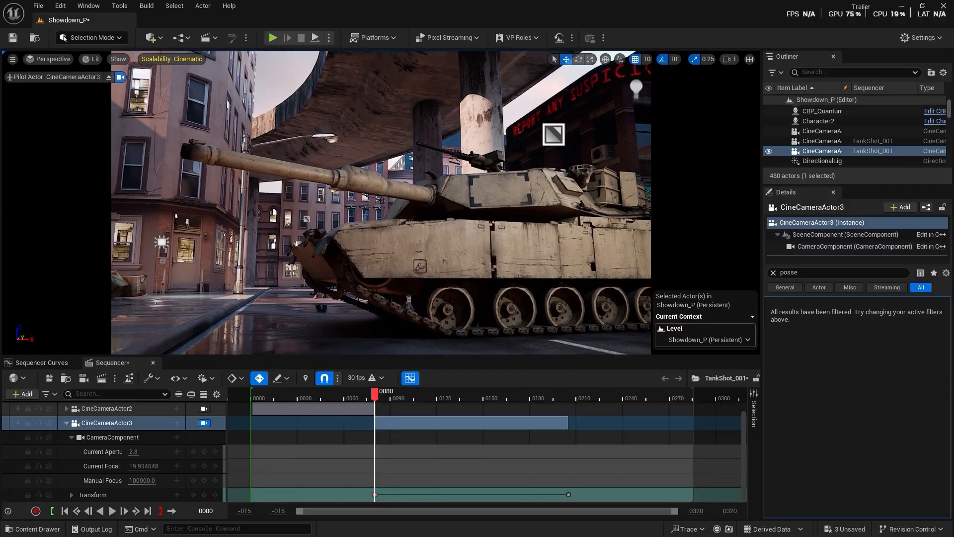
- At frame 205, try a closer, higher CineCameraActor3 view looking down on the tank's turret and gun barrel
drag(377, 389, 468, 391)
click(568, 494)
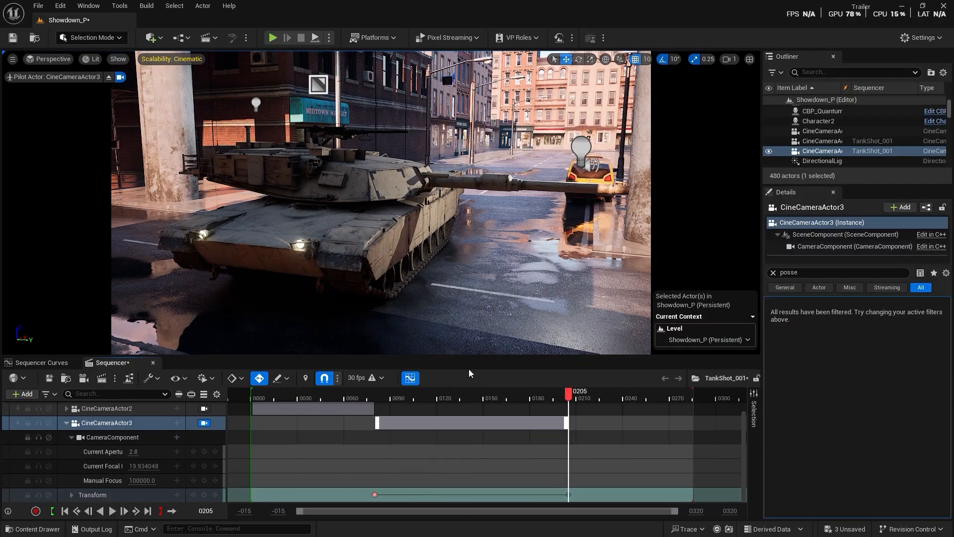
key(d)
mouse_move(382, 202)
right_down()
mouse_move(369, 217)
mouse_move(392, 217)
right_up()
key(e)
key(q)
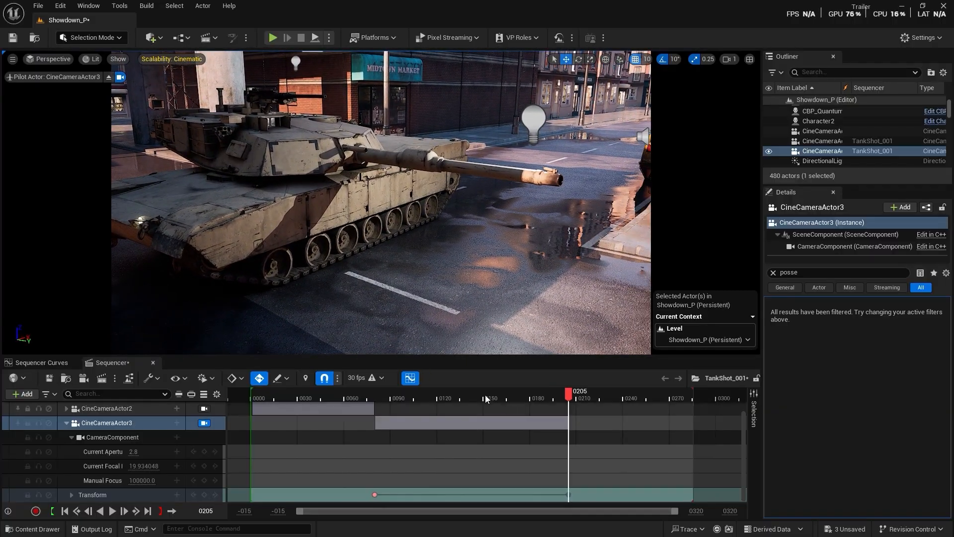
- Play the CineCameraActor3 section through its end to review the revised camera move
drag(485, 394, 387, 397)
key(space)
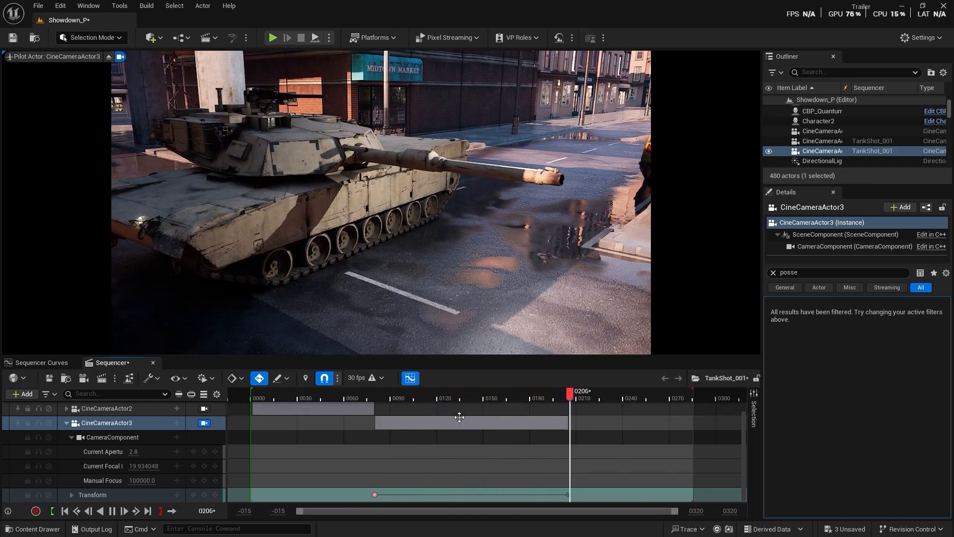
key(space)
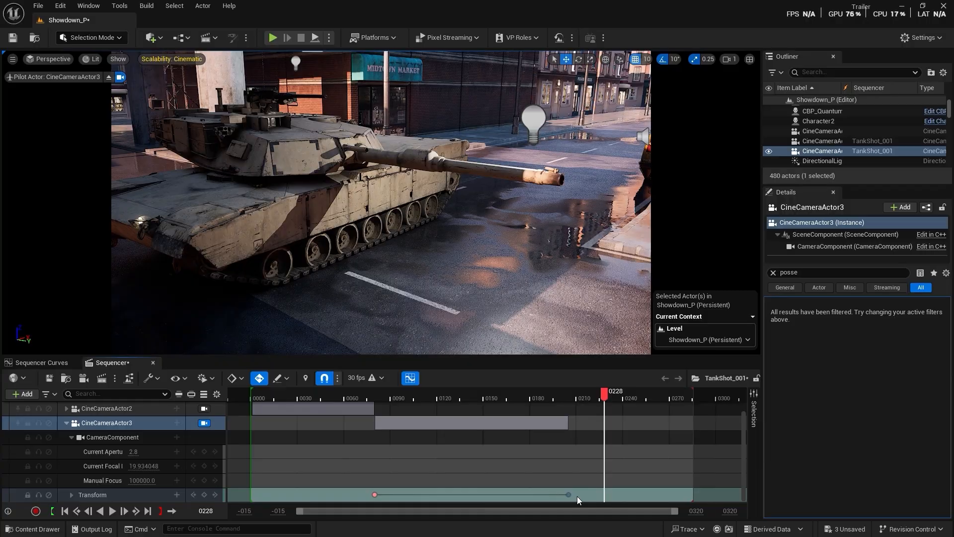
- Key CineCameraActor3's Transform at frame 79 and reframe the camera low on the tank's side with its barrel in shot
click(374, 395)
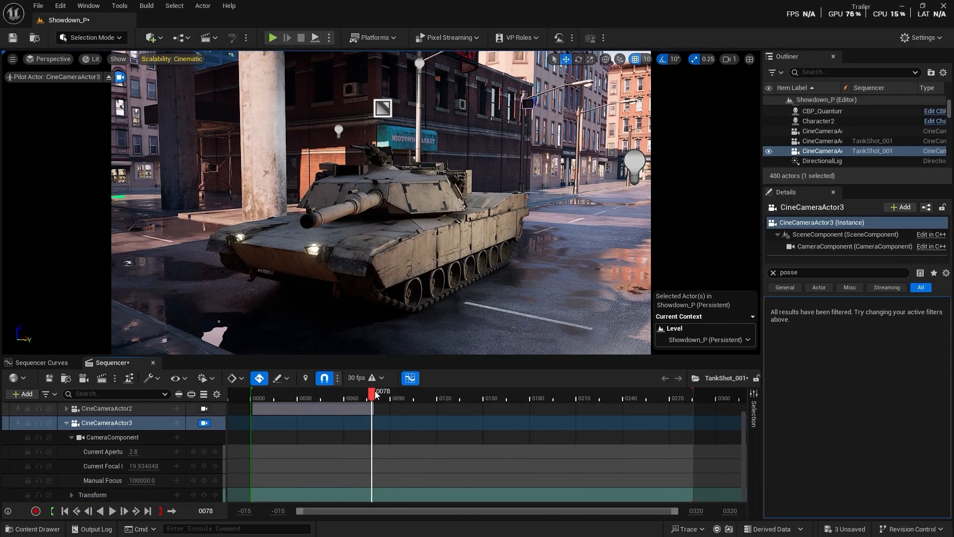
click(375, 393)
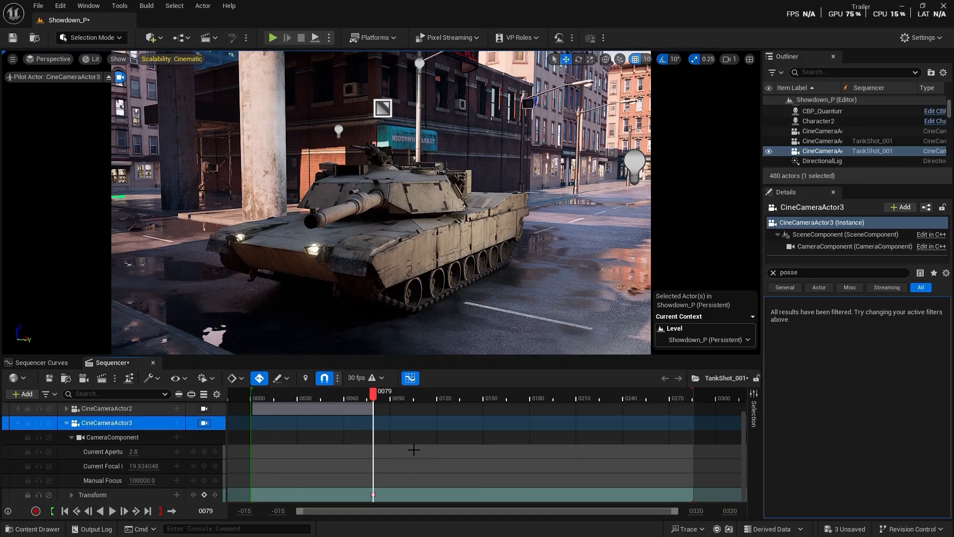
key(d)
right_drag(408, 238, 286, 224)
key(q)
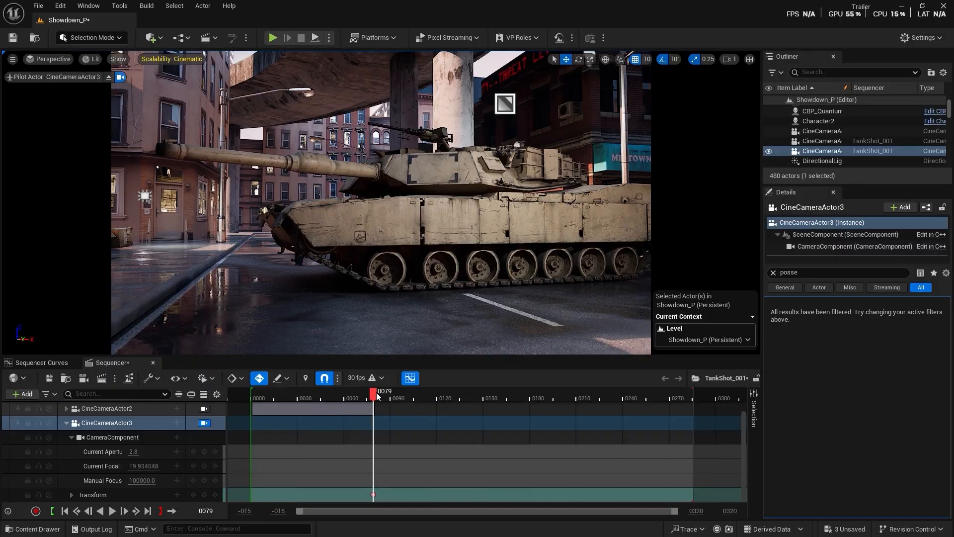
- Reframe CineCameraActor3 on the tank's full side at frame 193 and play the camera move to review it
mouse_move(555, 399)
mouse_down()
mouse_move(592, 395)
mouse_move(550, 392)
mouse_up()
right_drag(490, 258, 541, 250)
click(352, 391)
key(space)
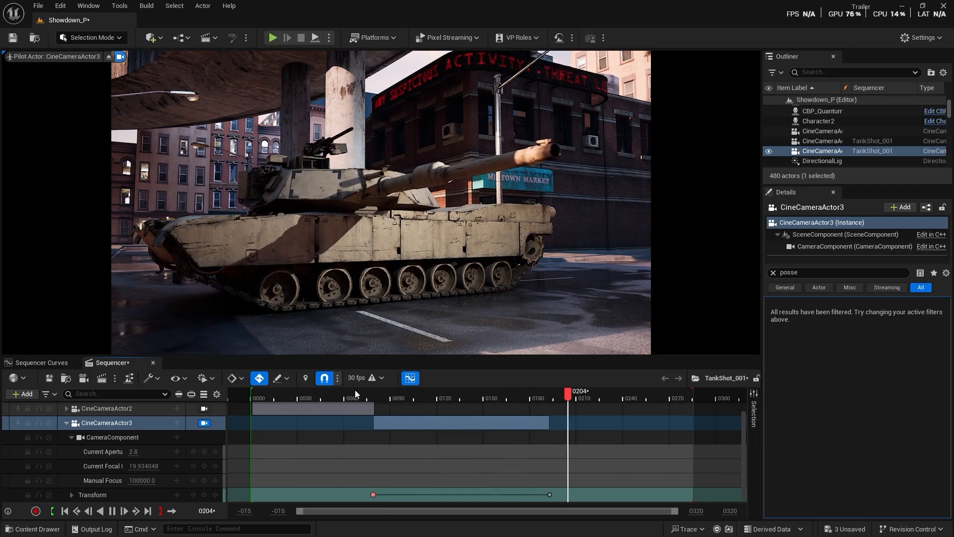
key(space)
- Collapse the CineCameraActor3 track, place another Cine Camera Actor at frame 193 and add it to the sequence
click(66, 423)
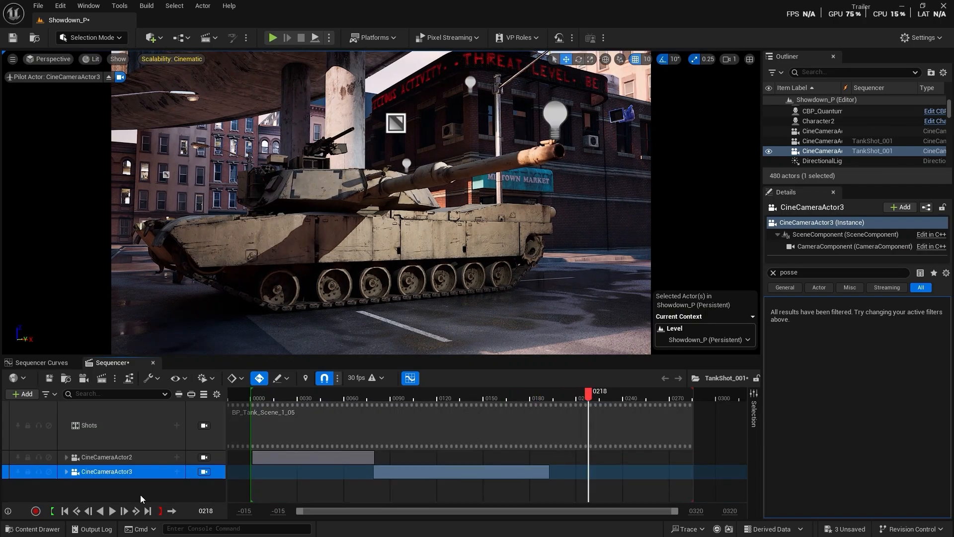
drag(547, 399, 550, 419)
click(155, 40)
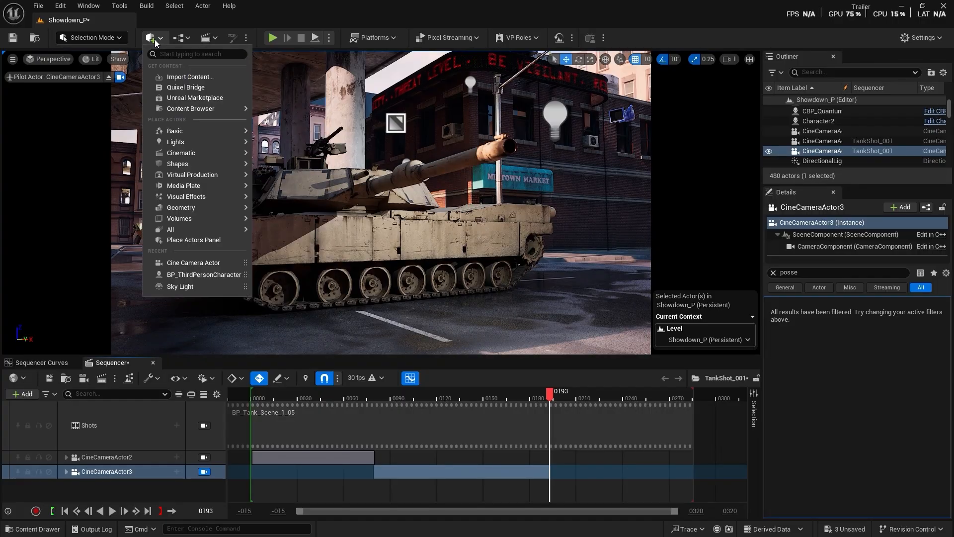
text(cine)
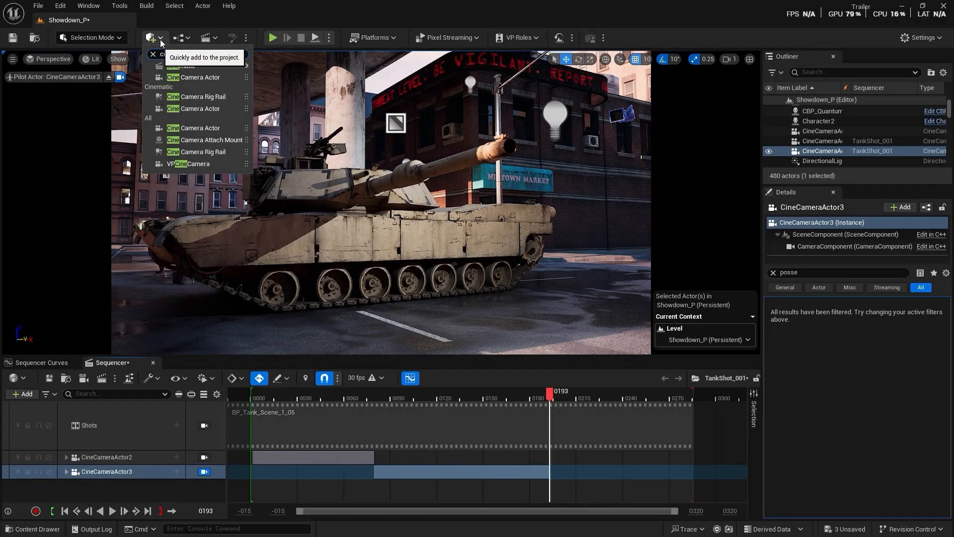
click(194, 77)
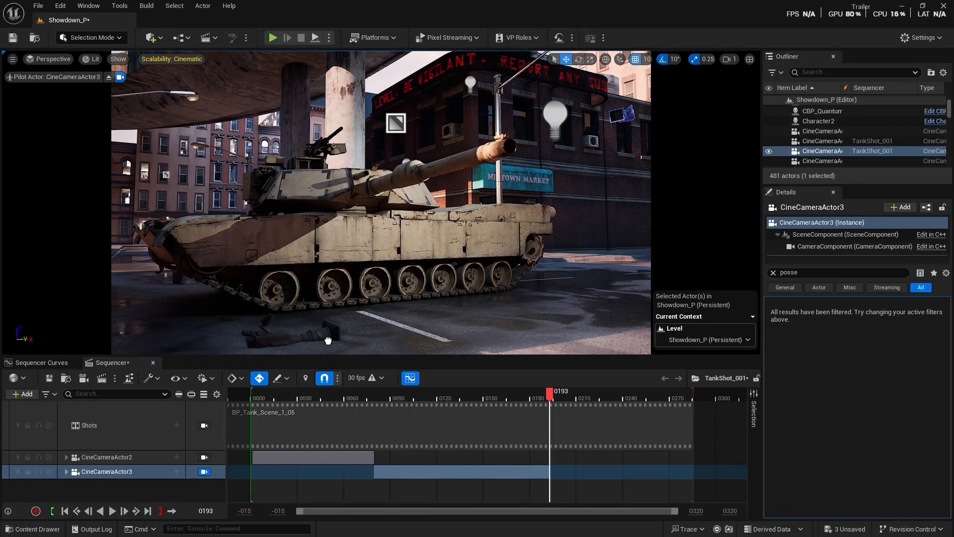
click(22, 394)
mouse_move(123, 214)
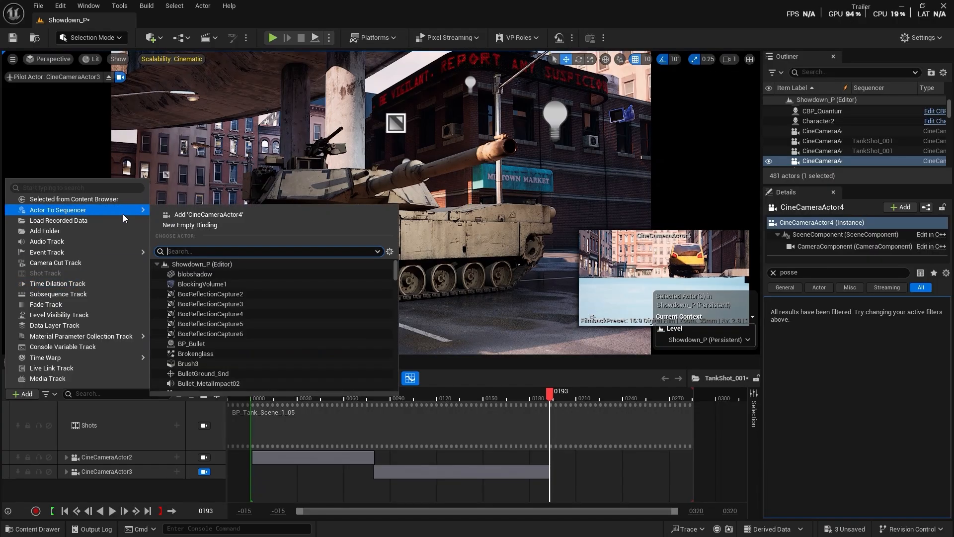
click(199, 214)
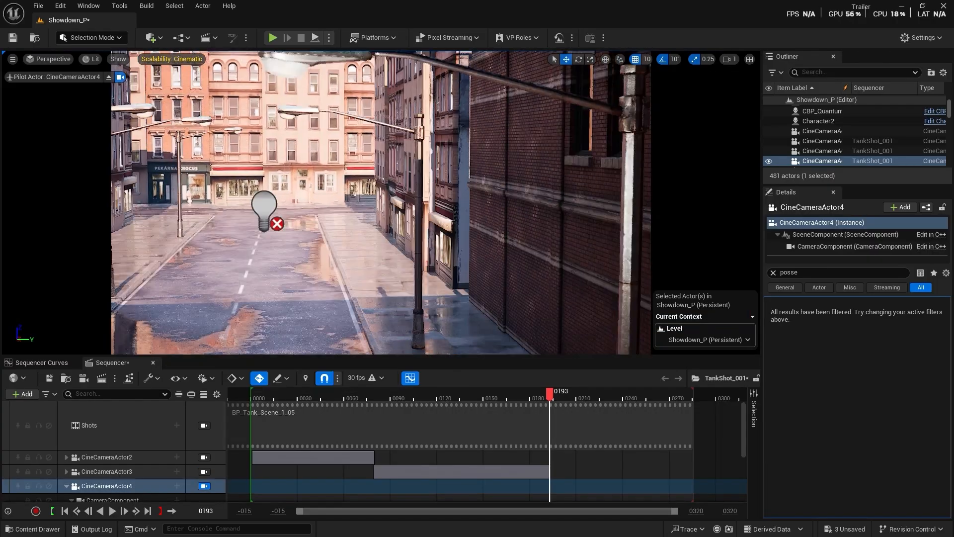
- Frame the tank's other side with the street and cars beyond through CineCameraActor4 and set its focal length to 30
right_drag(381, 203, 484, 181)
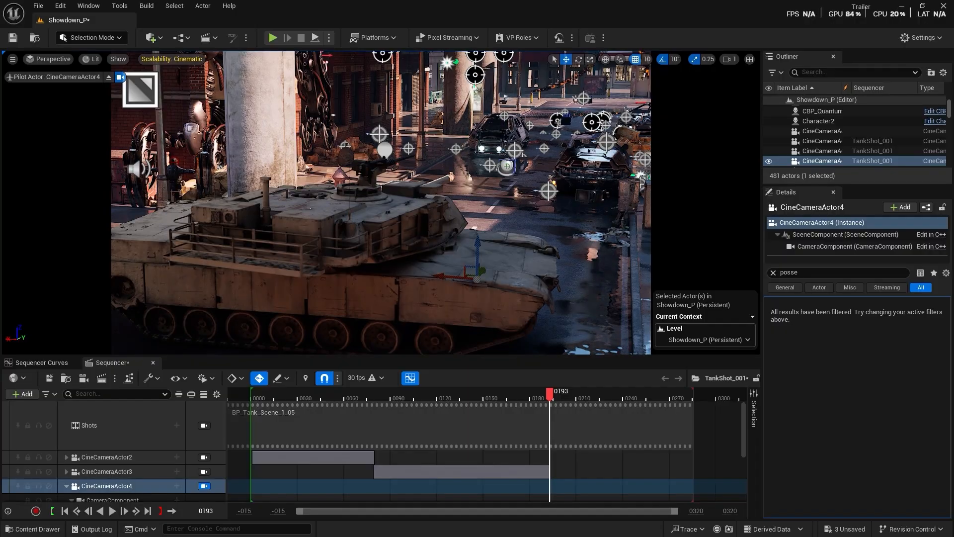
mouse_move(467, 214)
right_down()
mouse_move(451, 220)
mouse_move(484, 216)
right_up()
scroll(67, 483, down, 2)
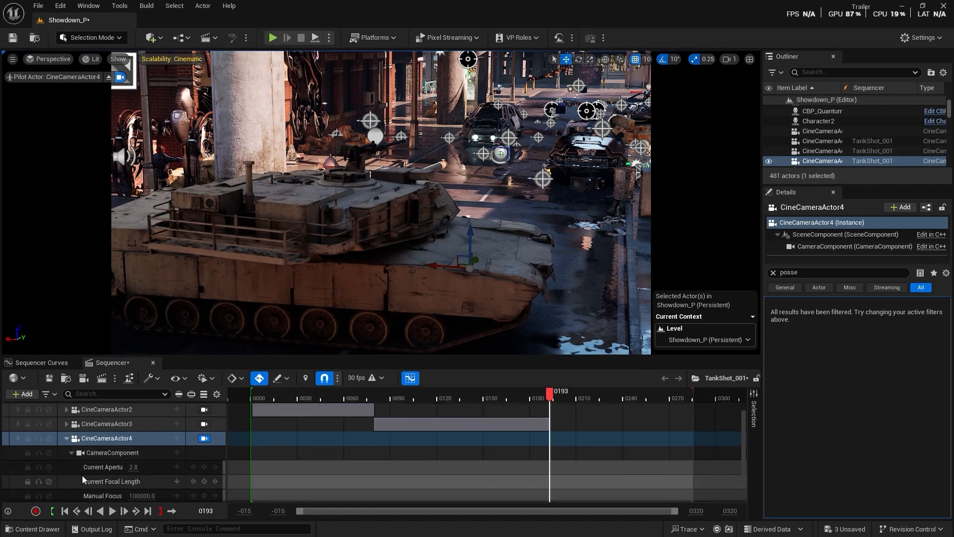
click(136, 481)
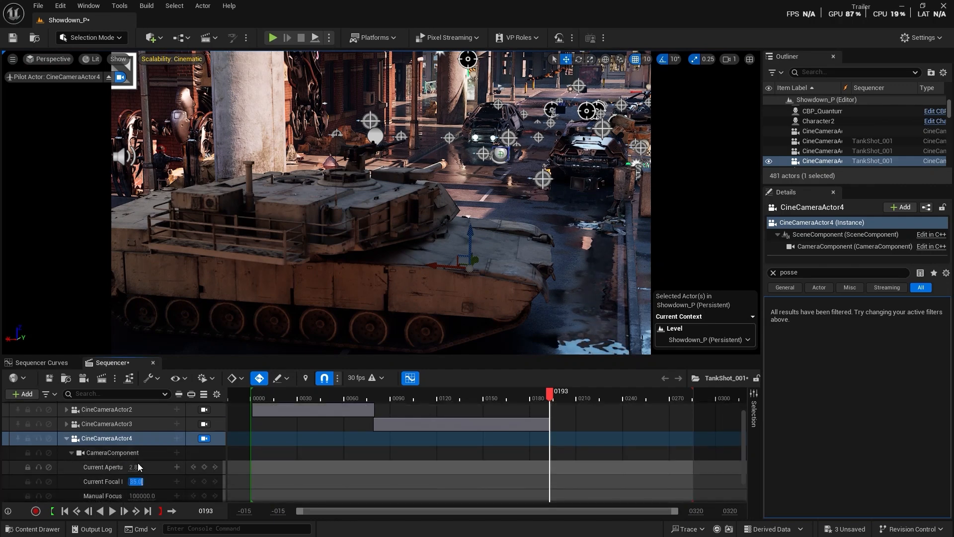
text(50)
key(Return)
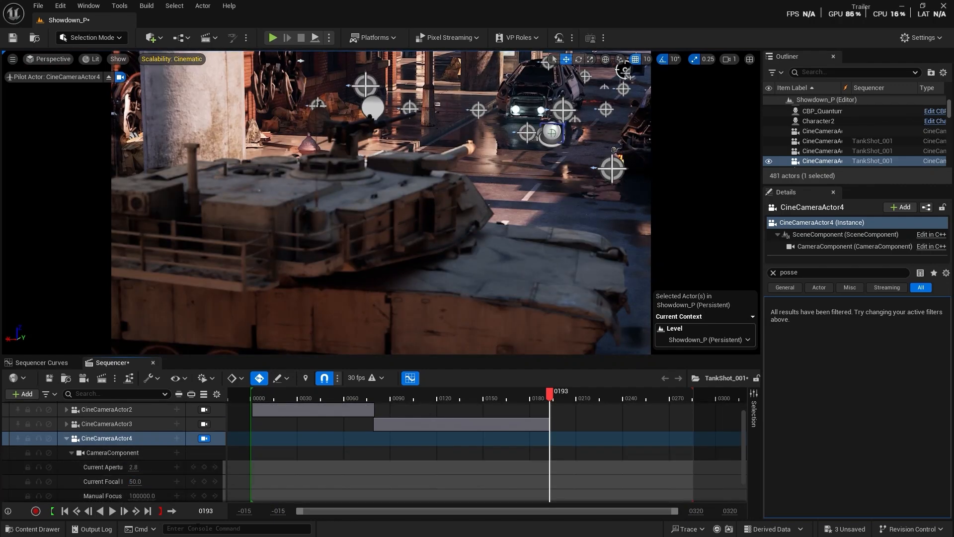
click(127, 484)
text(3)
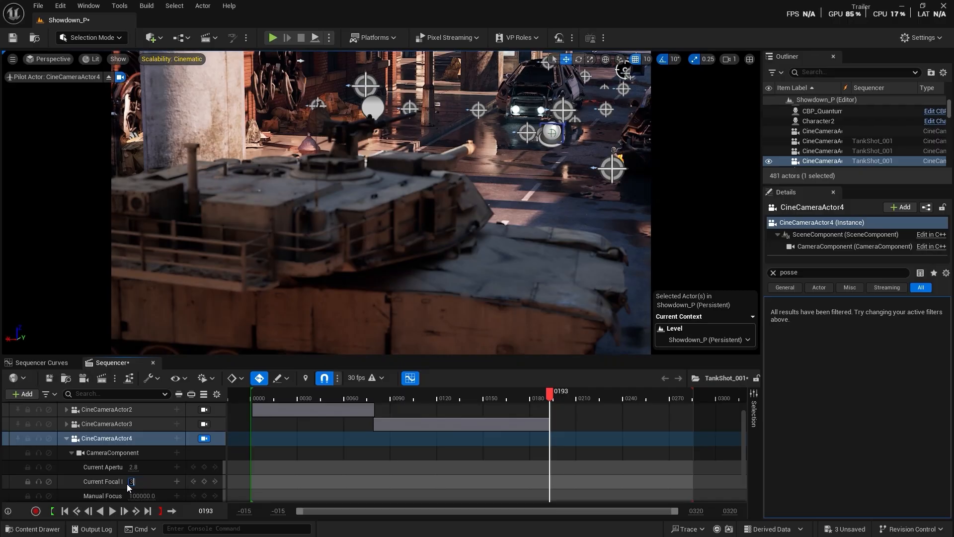
text(0)
key(Return)
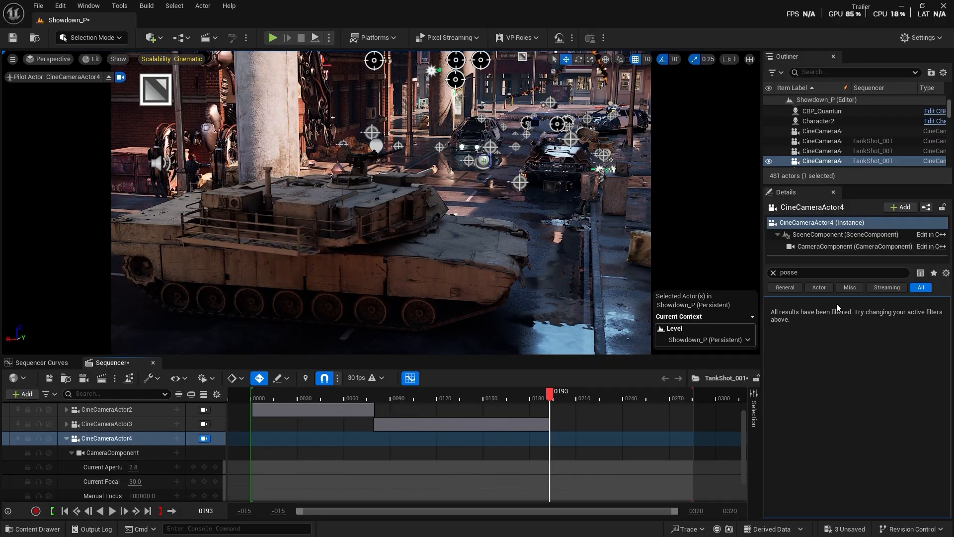
- Clear the property filter and set CineCameraActor4's manual focus distance to about 969.13 cm by sampling a point in the shot
click(773, 273)
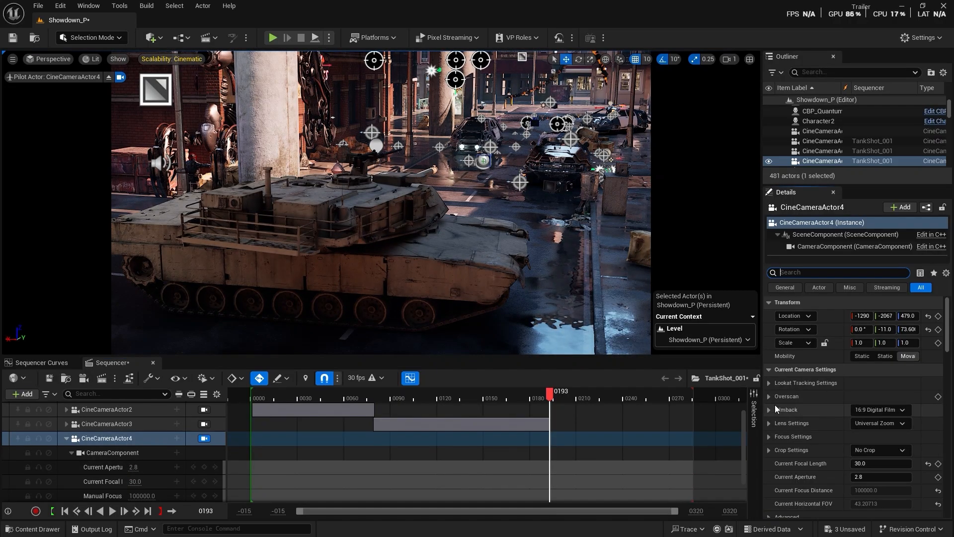
click(769, 437)
scroll(866, 430, down, 2)
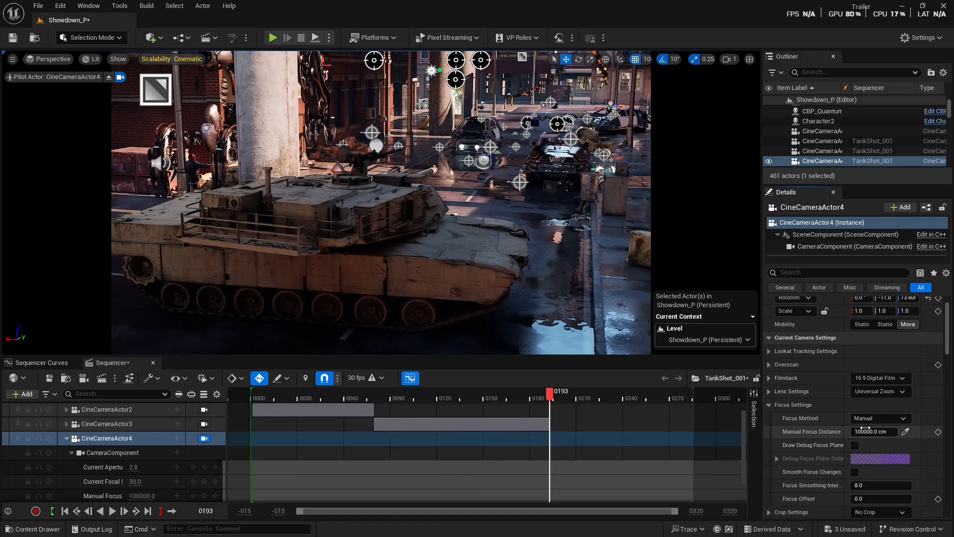
click(905, 432)
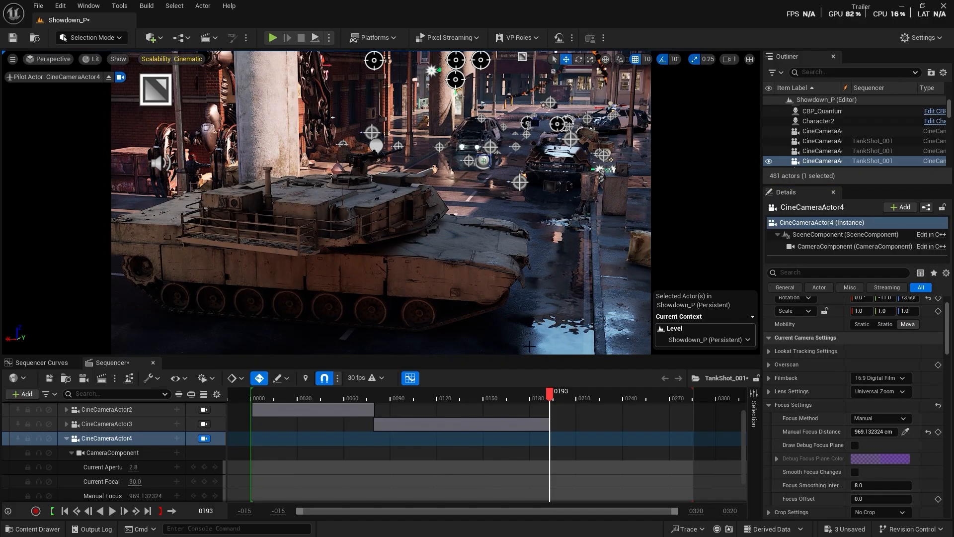
- Key CineCameraActor4's transform at frame 193 and reframe the tank at frame 265 for an ending key
mouse_move(550, 393)
mouse_down()
mouse_move(621, 393)
mouse_move(551, 392)
mouse_up()
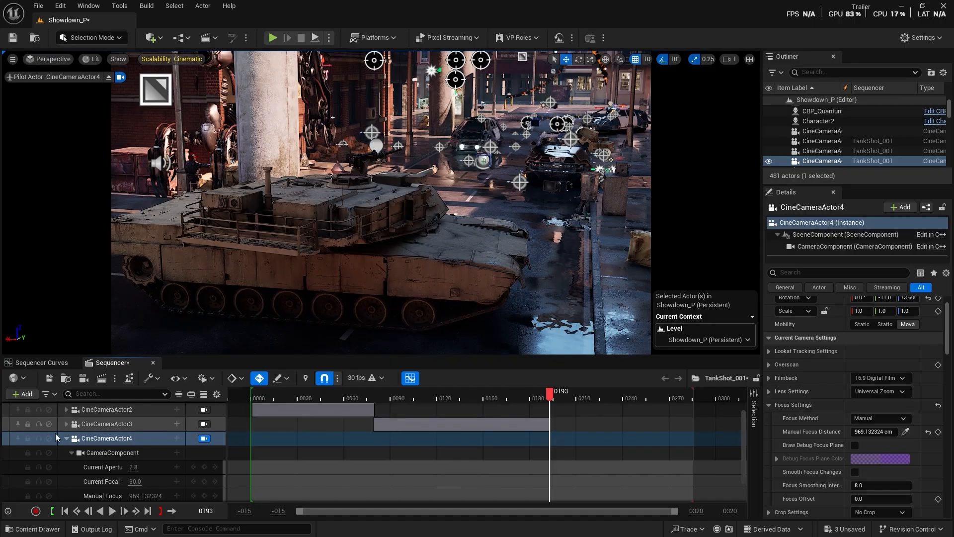
scroll(83, 478, down, 1)
click(106, 422)
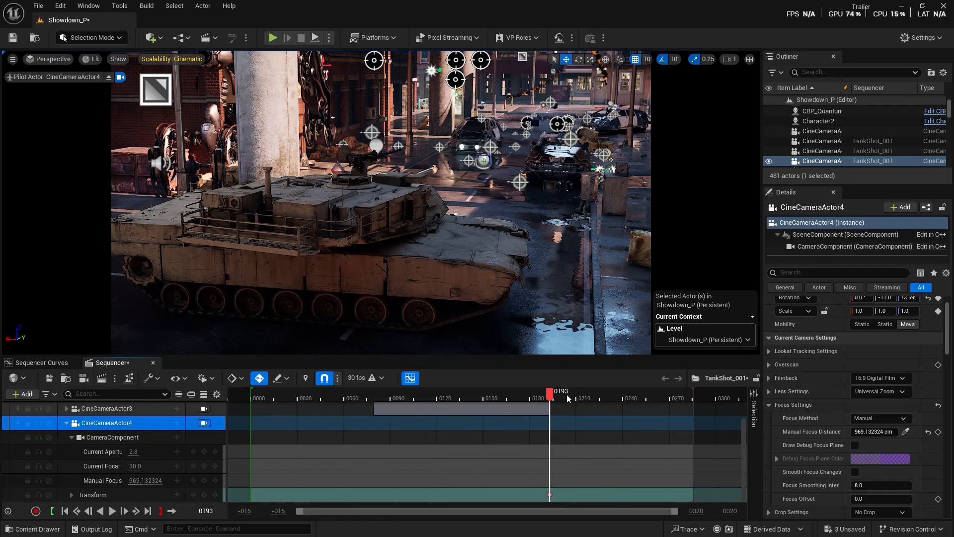
drag(567, 397, 622, 398)
right_drag(382, 202, 390, 205)
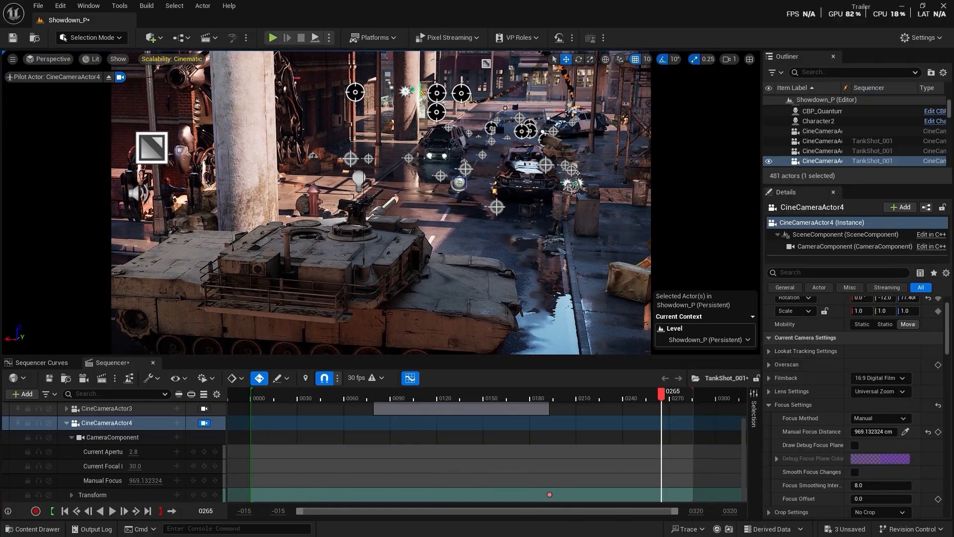
- Play CineCameraActor4's move, shift its ending transform key to about frame 286 and replay the slower move
click(546, 393)
key(space)
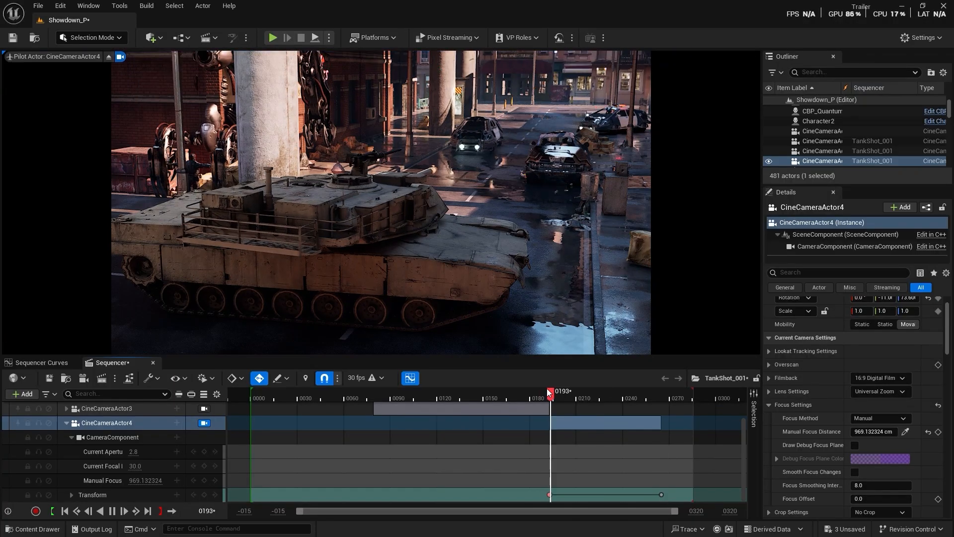
key(space)
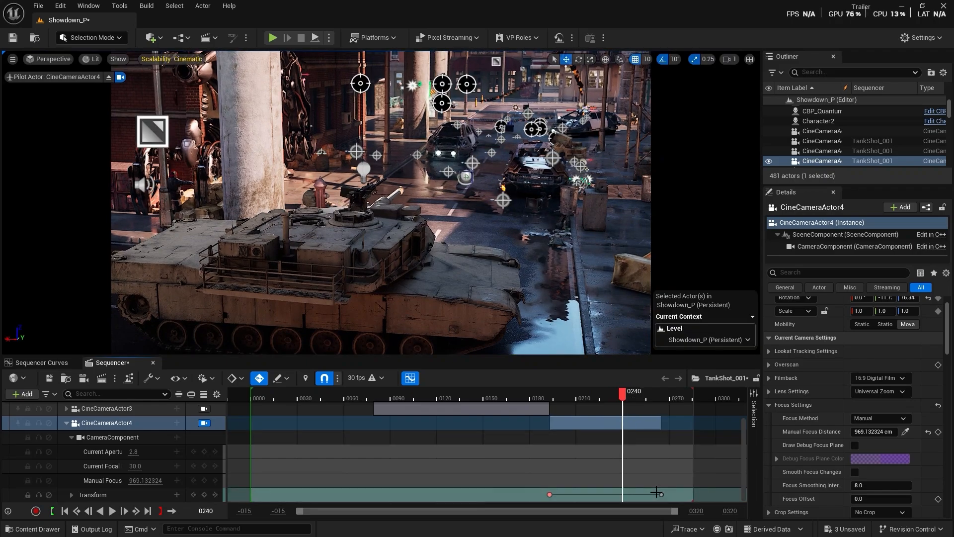
drag(661, 494, 694, 495)
drag(665, 395, 557, 394)
key(space)
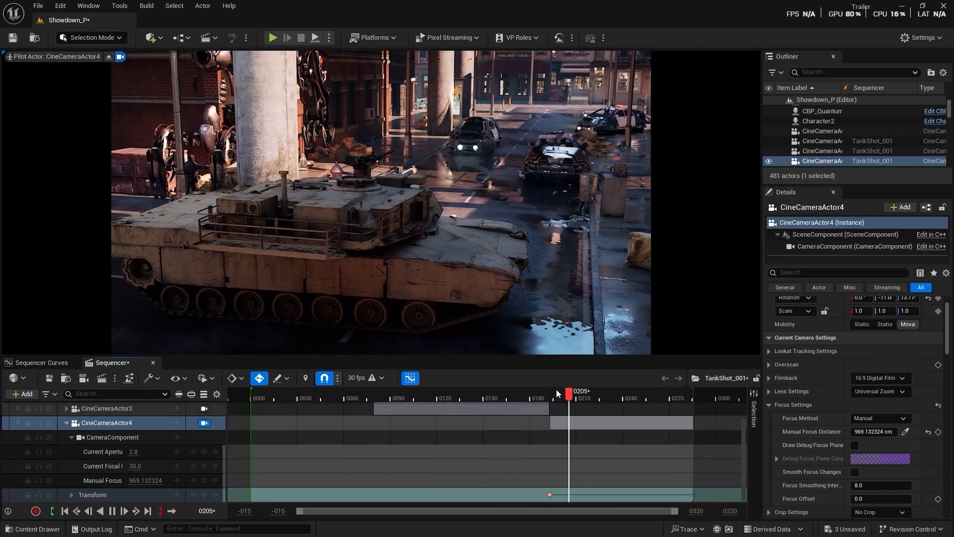
key(space)
- Adjust CineCameraActor4's framing vertically at frame 286 and play the move from its starting key
click(695, 495)
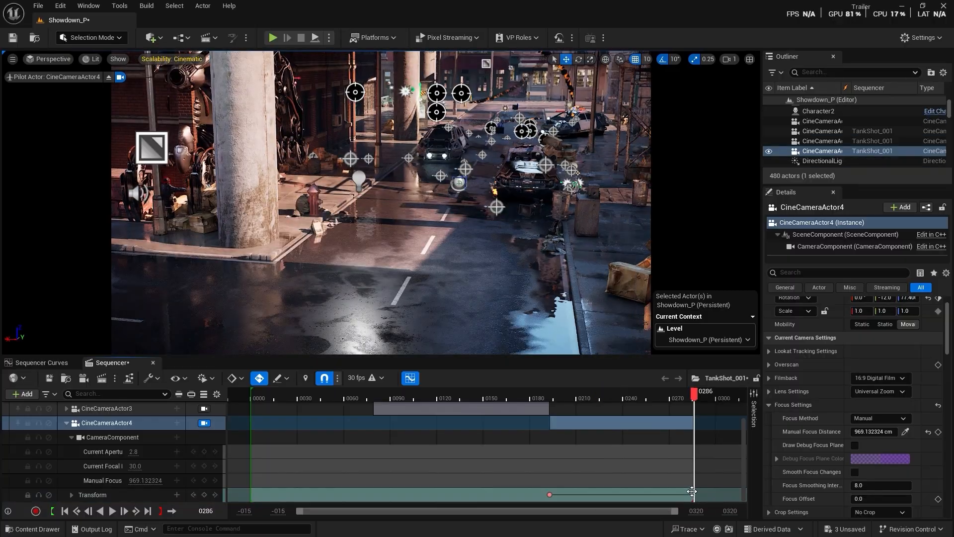
middle_drag(442, 224, 444, 259)
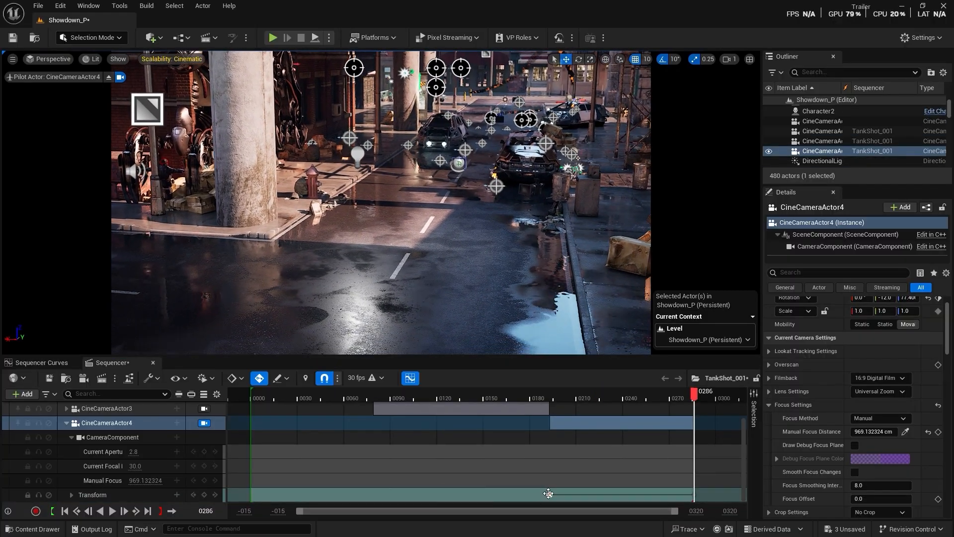
click(548, 494)
key(space)
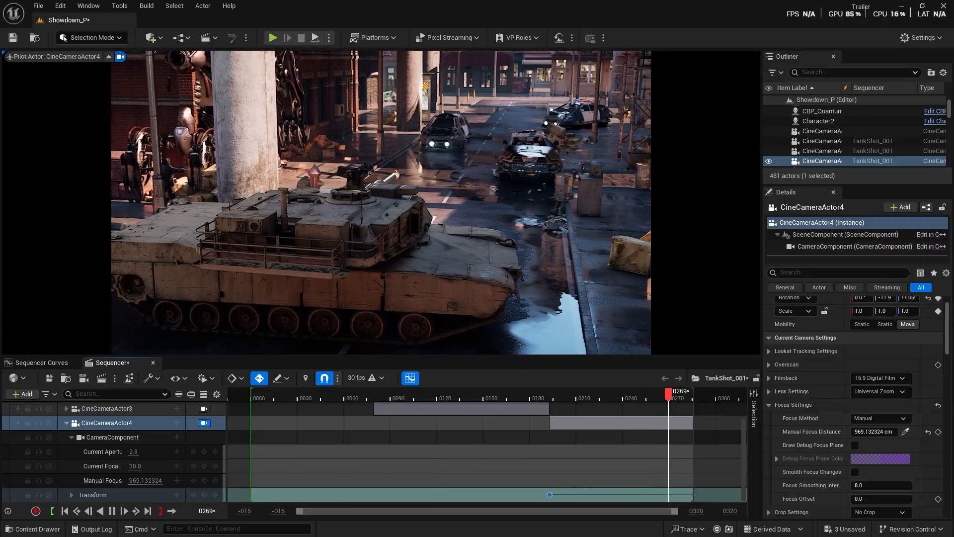
key(space)
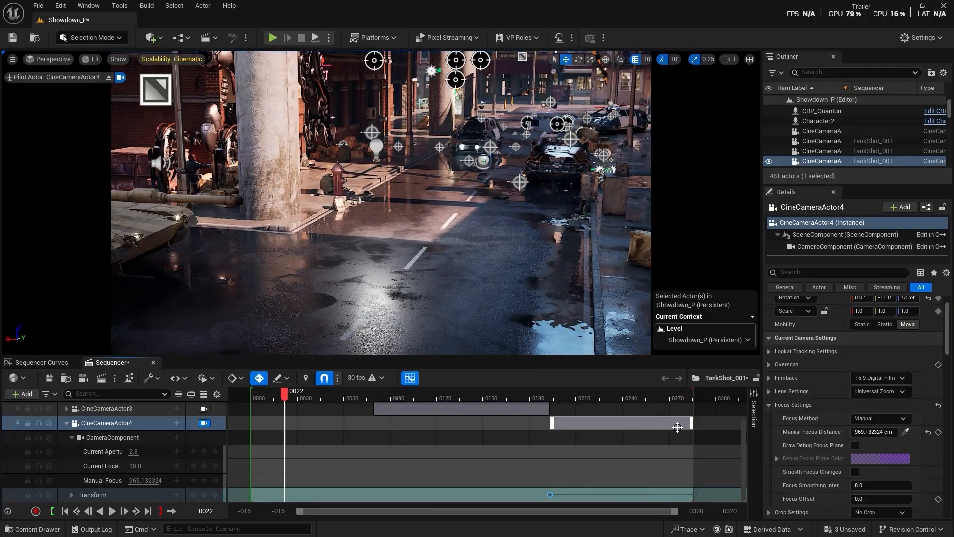
- Shorten the playback range to end at frame 279 and undo the trial reframing of CineCameraActor4 at the shot's end
click(682, 395)
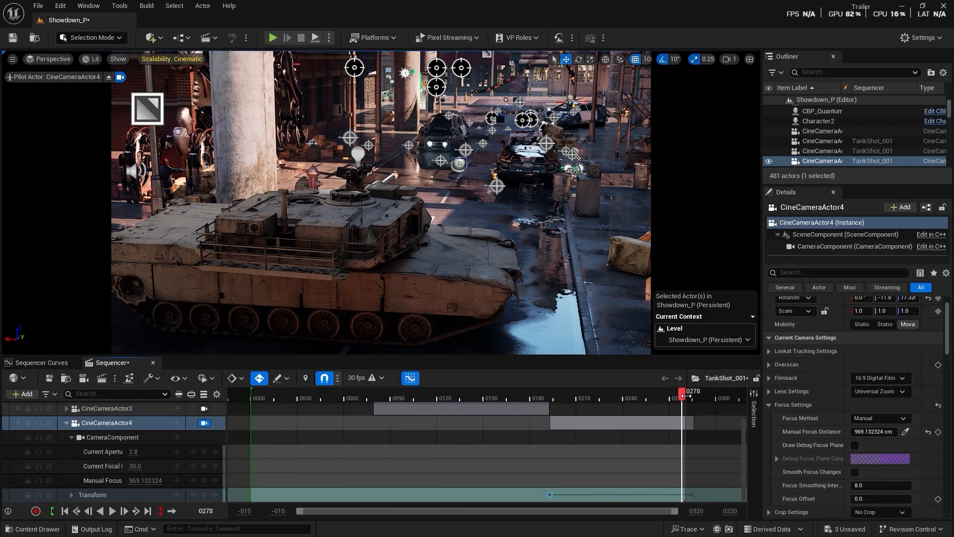
click(586, 398)
key(space)
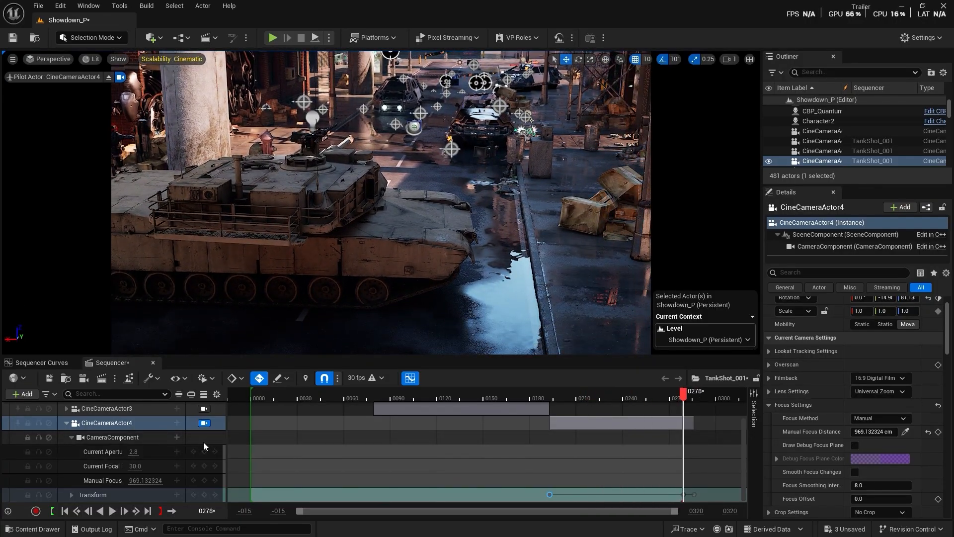
key(ctrl+z)
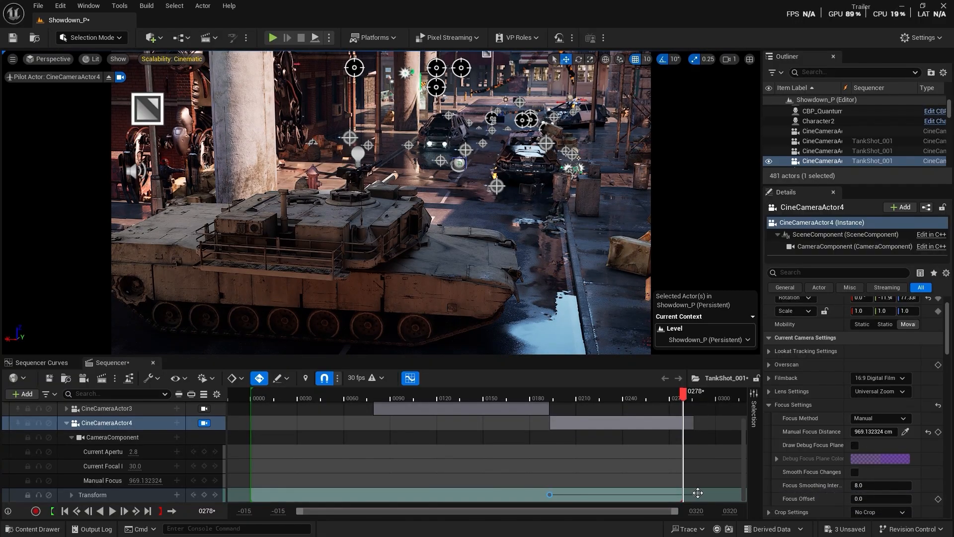
- Reframe CineCameraActor4 on the tank at its starting key on frame 193 and scrub through the adjusted move
click(550, 493)
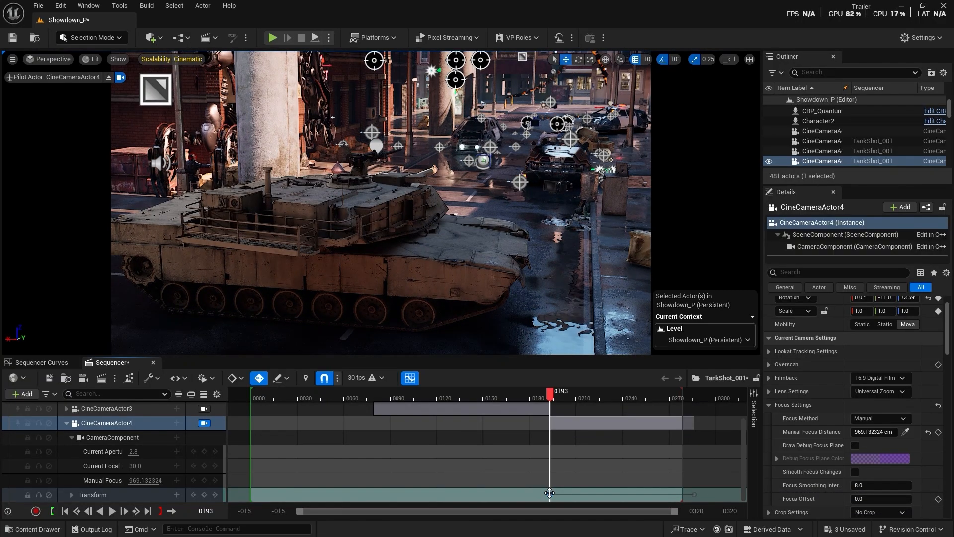
mouse_move(497, 279)
right_down()
mouse_move(516, 292)
mouse_move(511, 274)
right_up()
drag(552, 394, 615, 400)
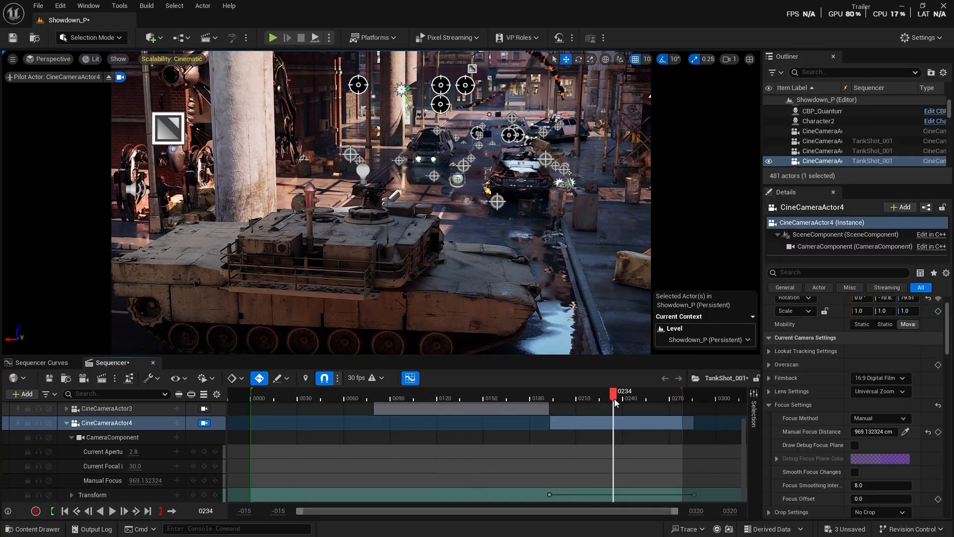
- Replace CineCameraActor4's ending transform key with a framing of the whole tank at frame 280 and play the move
click(682, 497)
key(Delete)
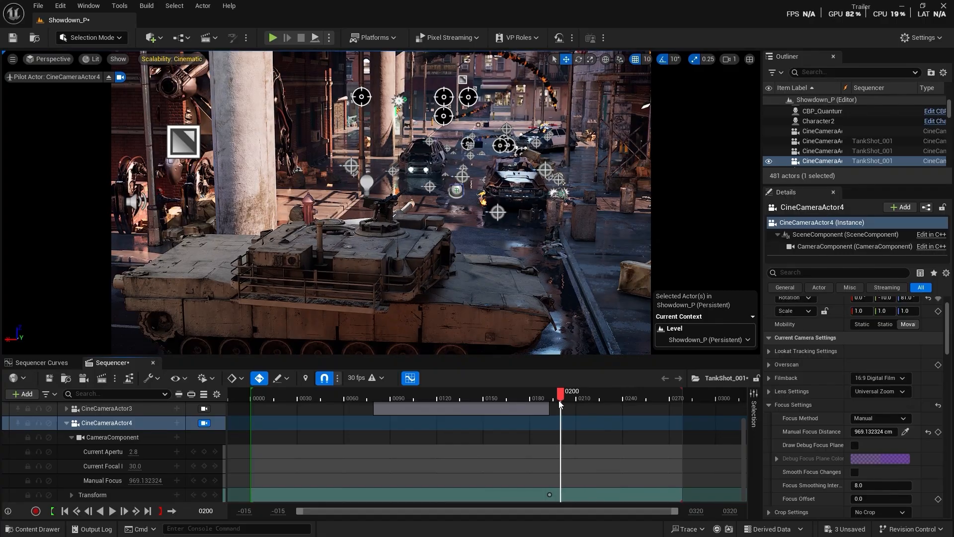
drag(665, 414, 685, 411)
right_drag(507, 248, 490, 262)
key(d)
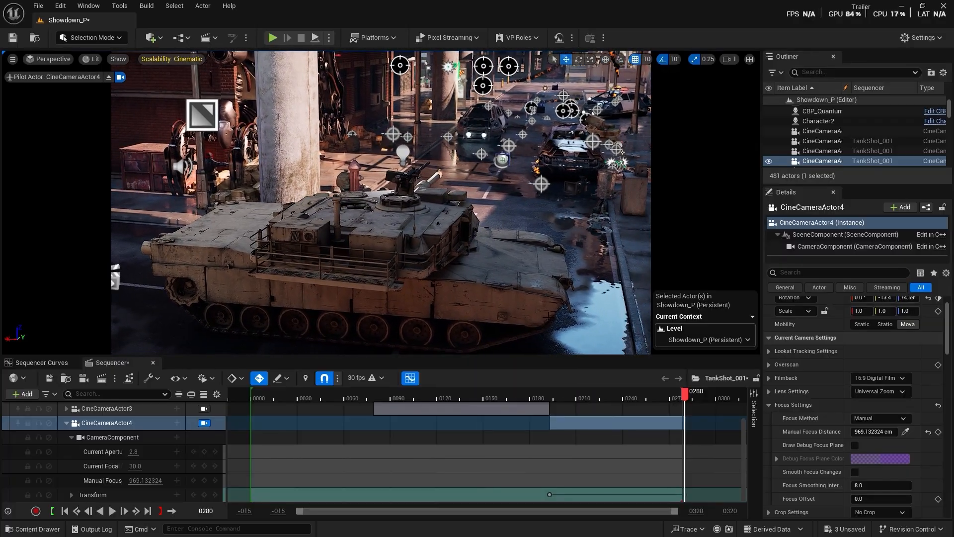
click(538, 395)
key(space)
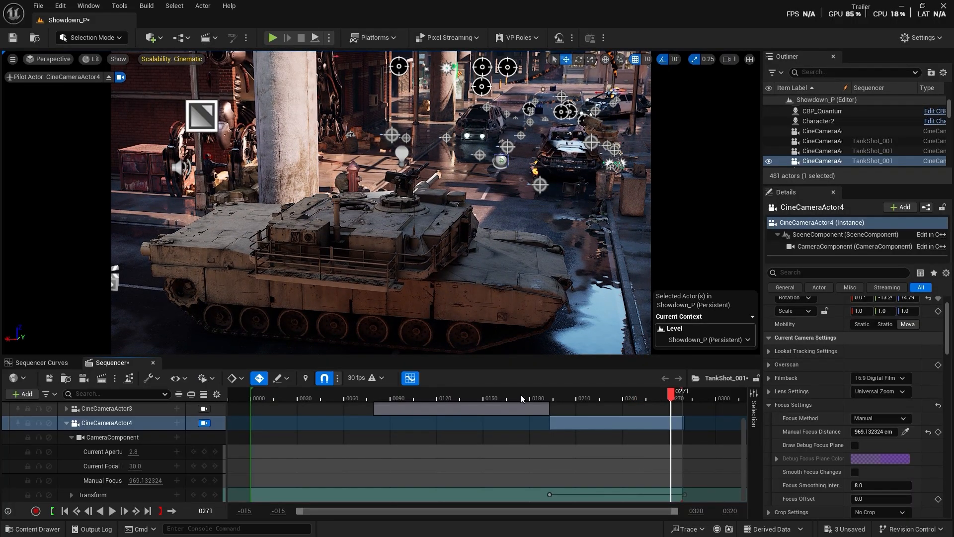
- Collapse the CineCameraActor4 track and align the start of CineCameraActor2's keys with frame 0
click(66, 422)
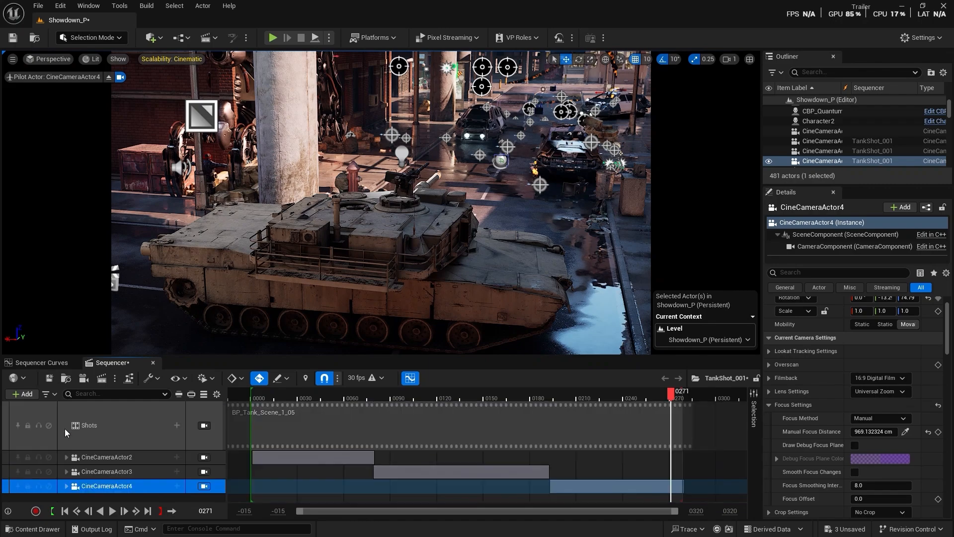
drag(258, 395, 289, 398)
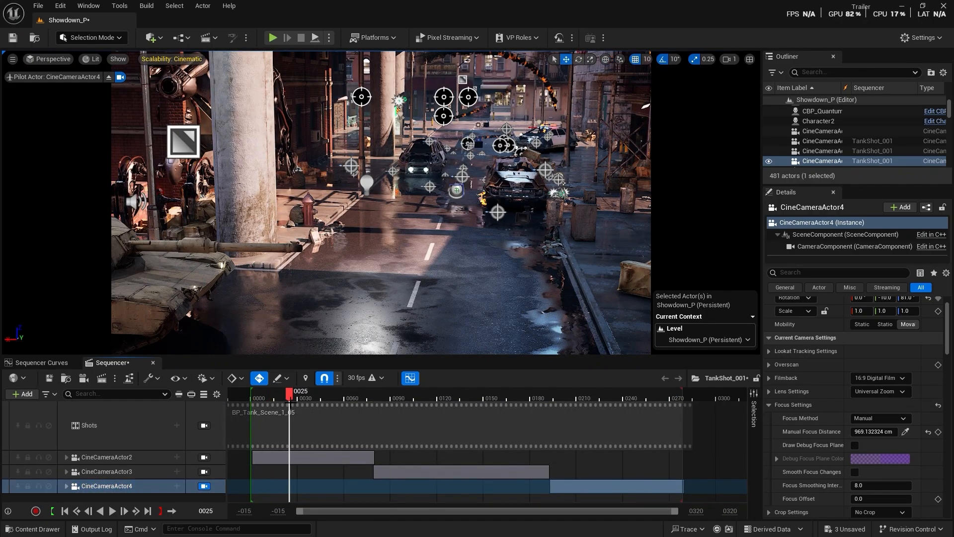
click(252, 457)
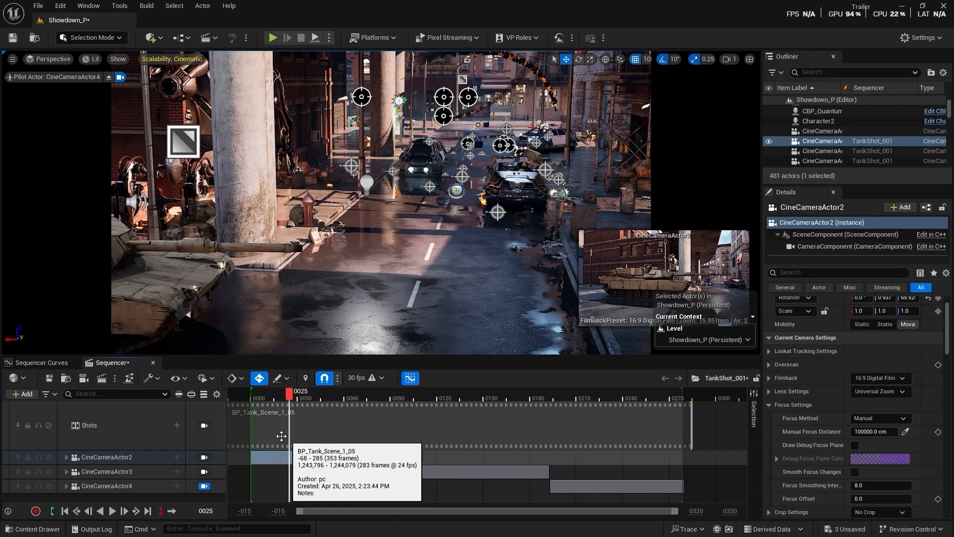
click(25, 394)
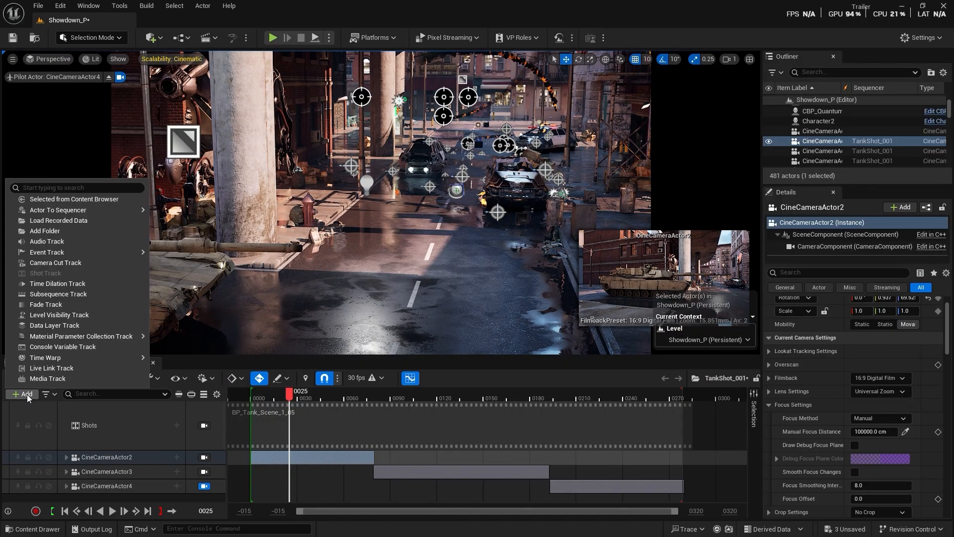
click(176, 426)
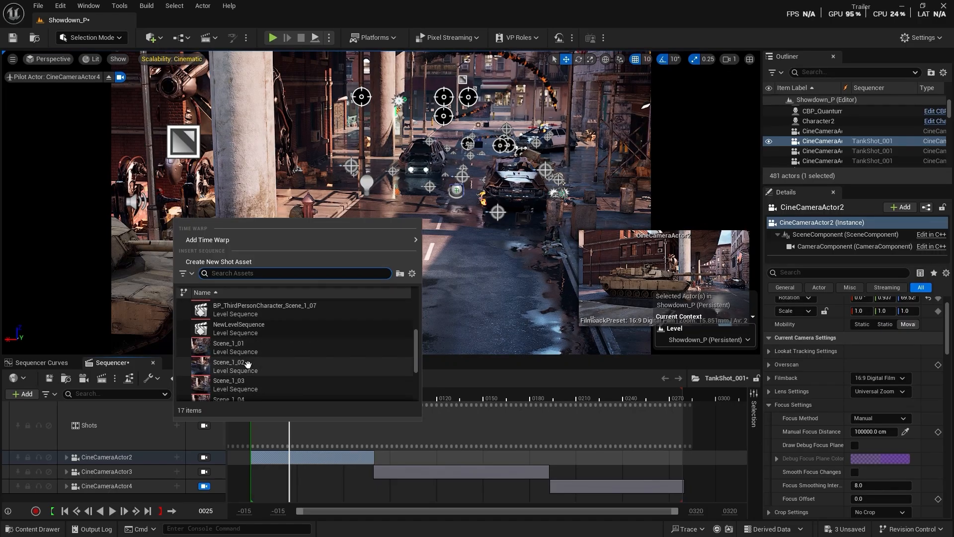
scroll(248, 365, down, 3)
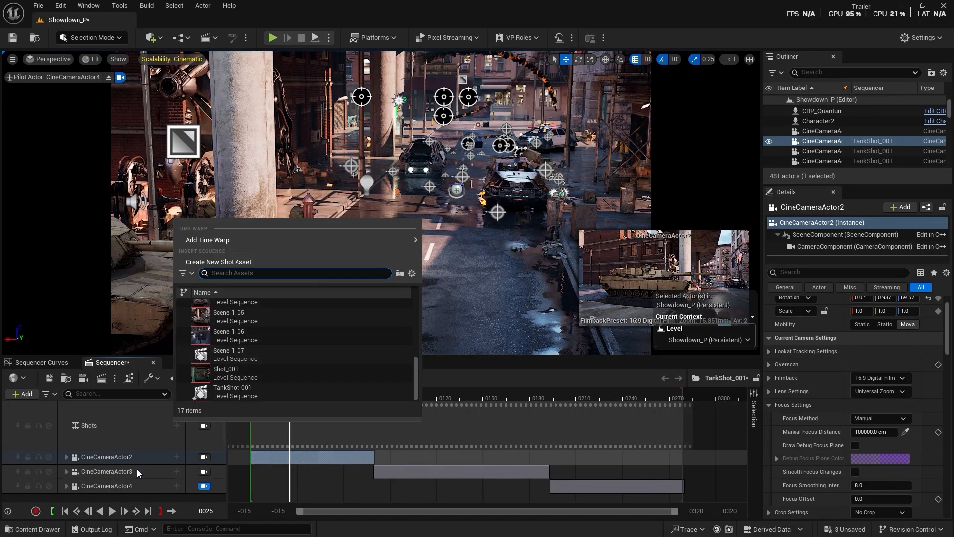
click(83, 504)
- Add a Camera Cut Track to the sequence
click(25, 396)
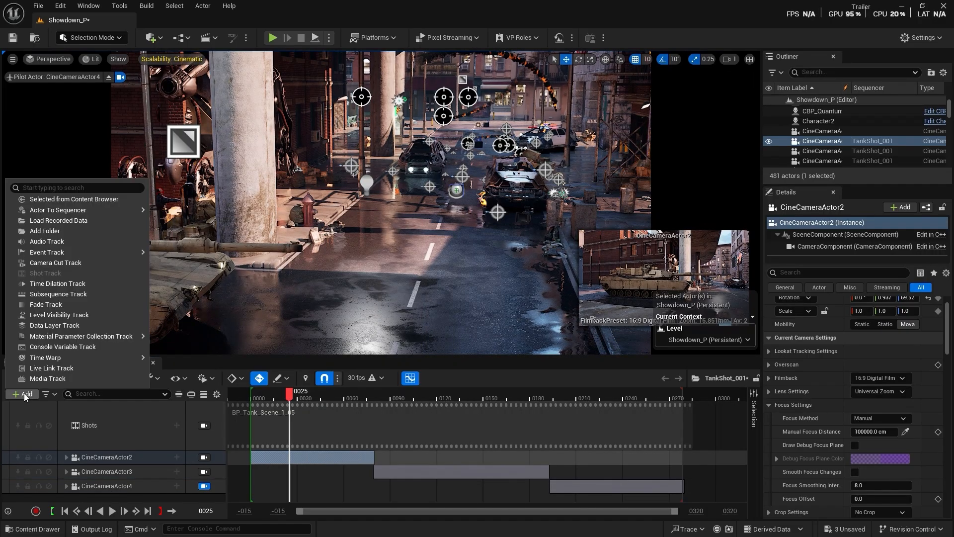
click(55, 263)
click(109, 449)
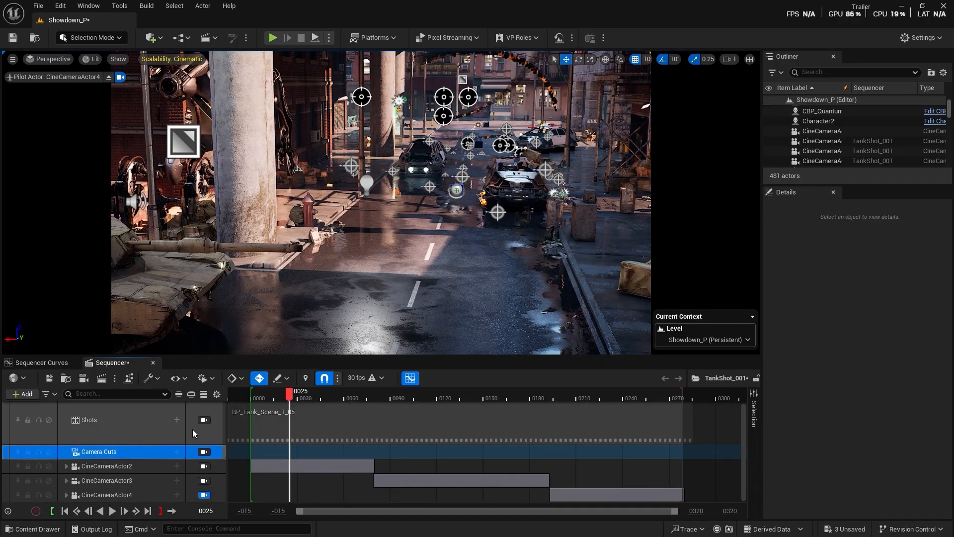
- Bind CineCameraActor2 as the first camera cut at the start of the sequence and lock the viewport to the camera cuts
click(279, 397)
drag(273, 398, 250, 398)
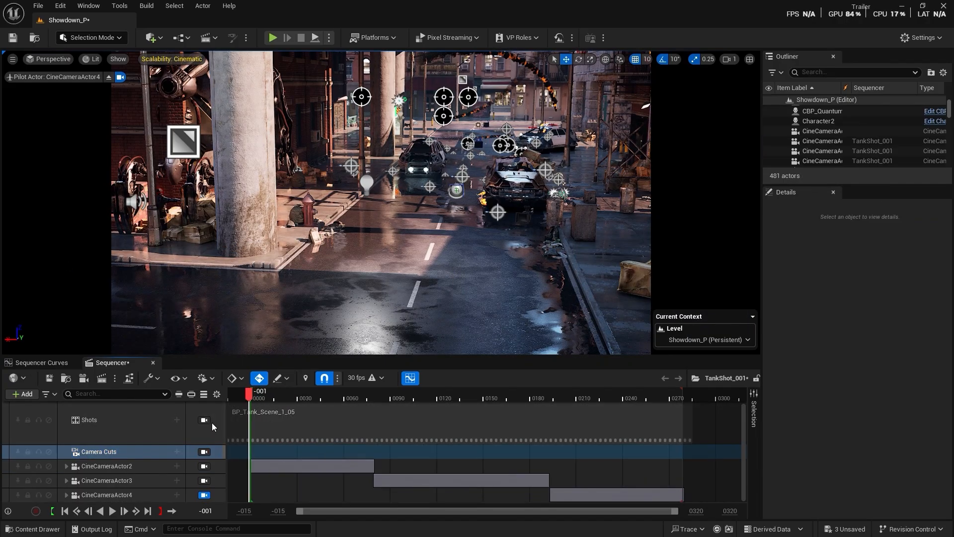
click(176, 451)
click(224, 498)
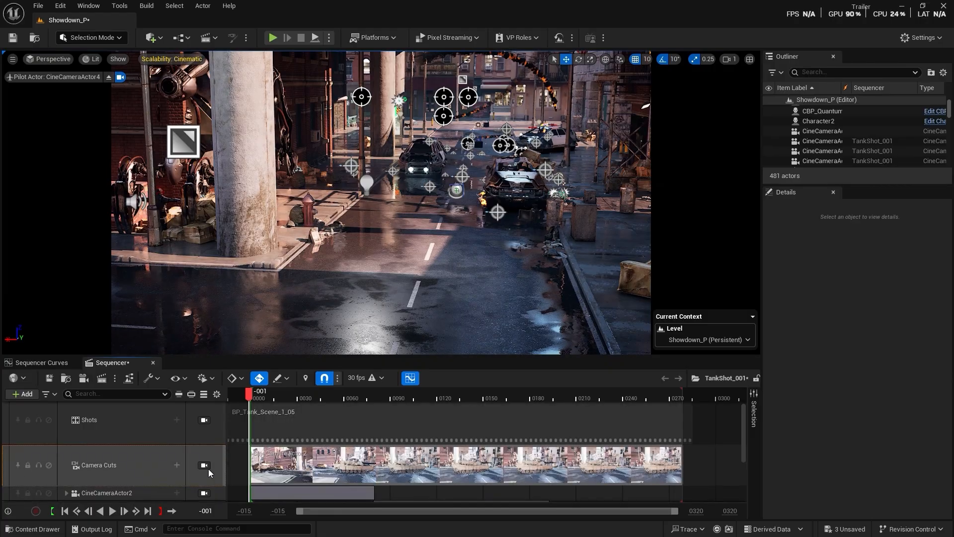
click(204, 449)
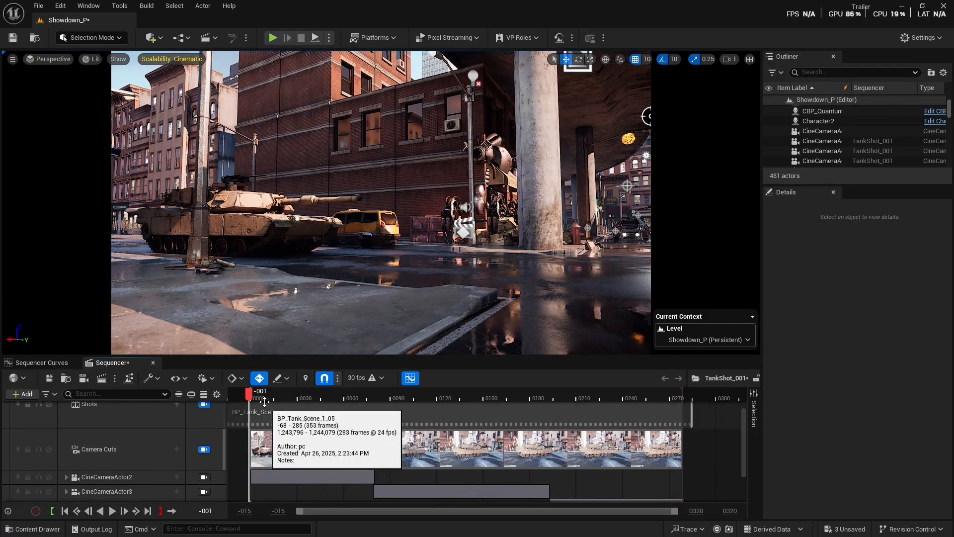
- Add a camera cut to CineCameraActor3 at frame 80
drag(250, 413, 377, 431)
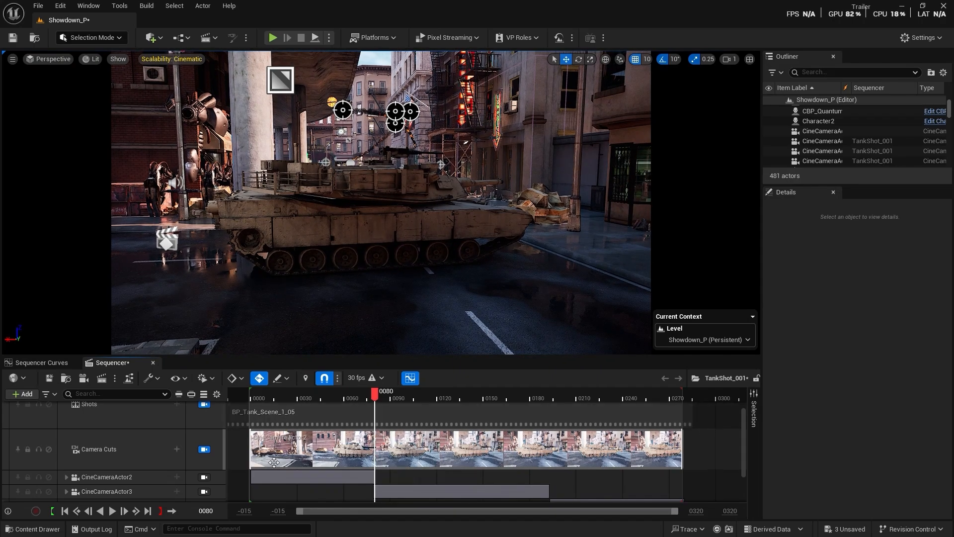
click(177, 448)
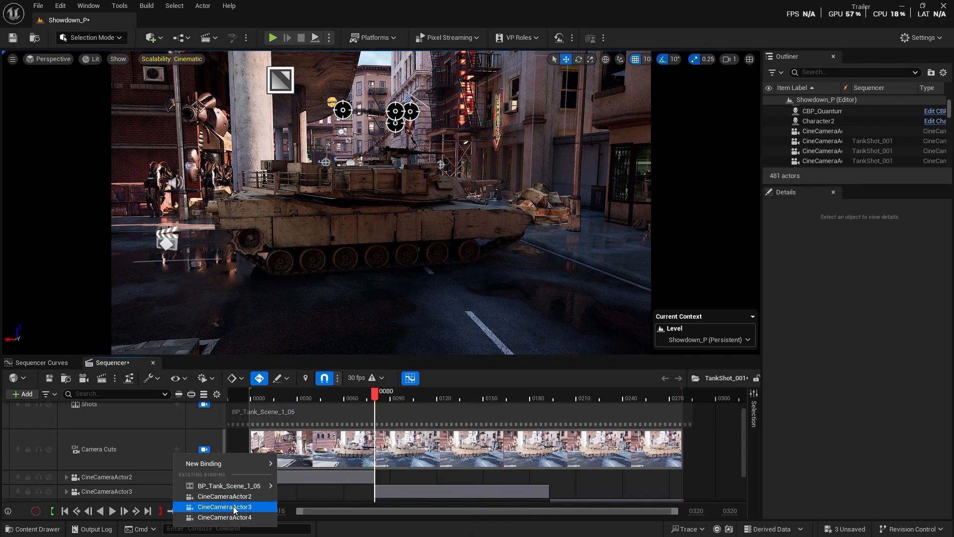
click(219, 510)
- Add a camera cut to CineCameraActor4 at frame 193 and play the sequence through the camera cuts
drag(395, 398, 550, 431)
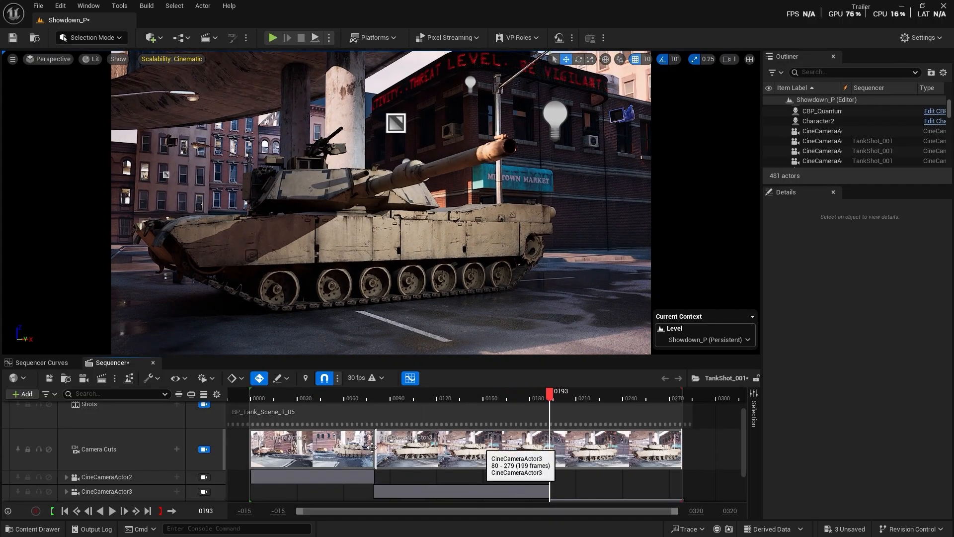
click(177, 451)
mouse_move(196, 485)
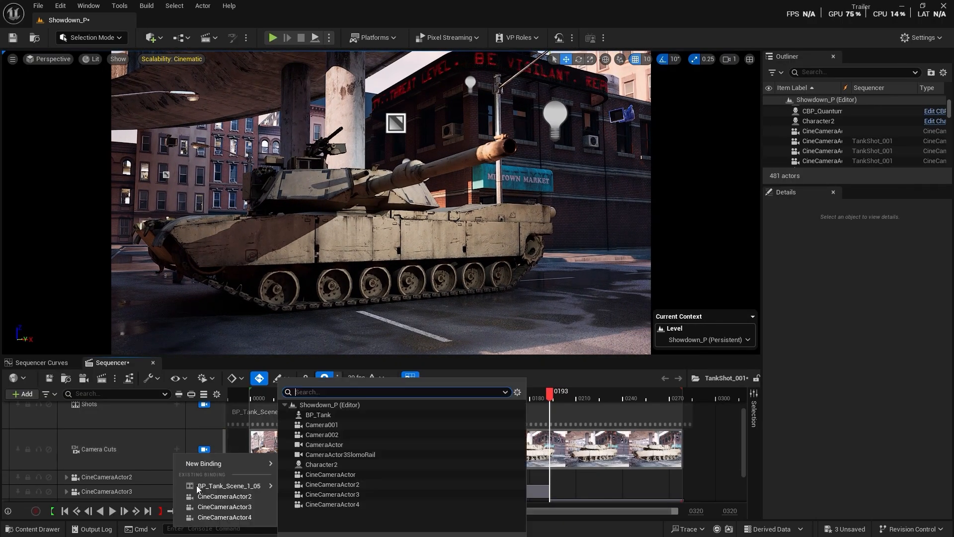
click(225, 517)
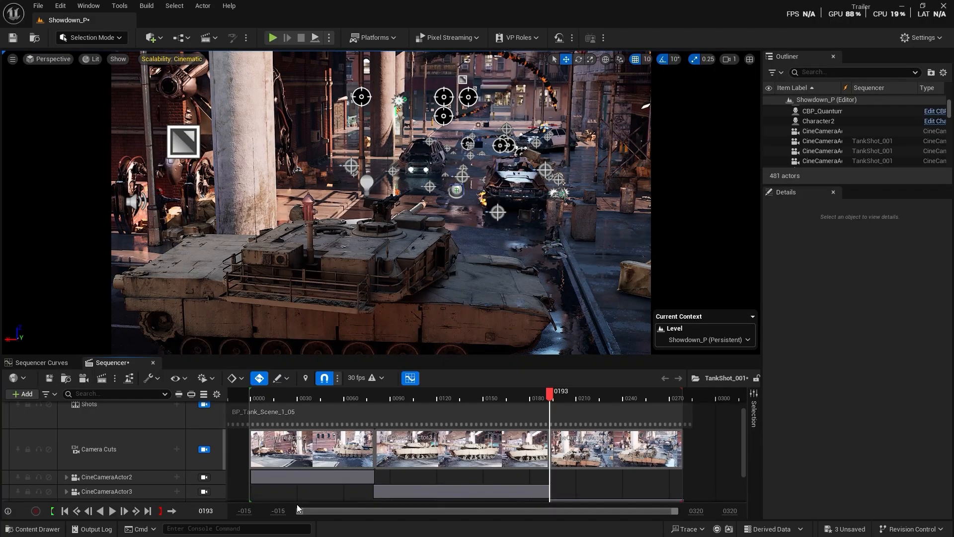
key(space)
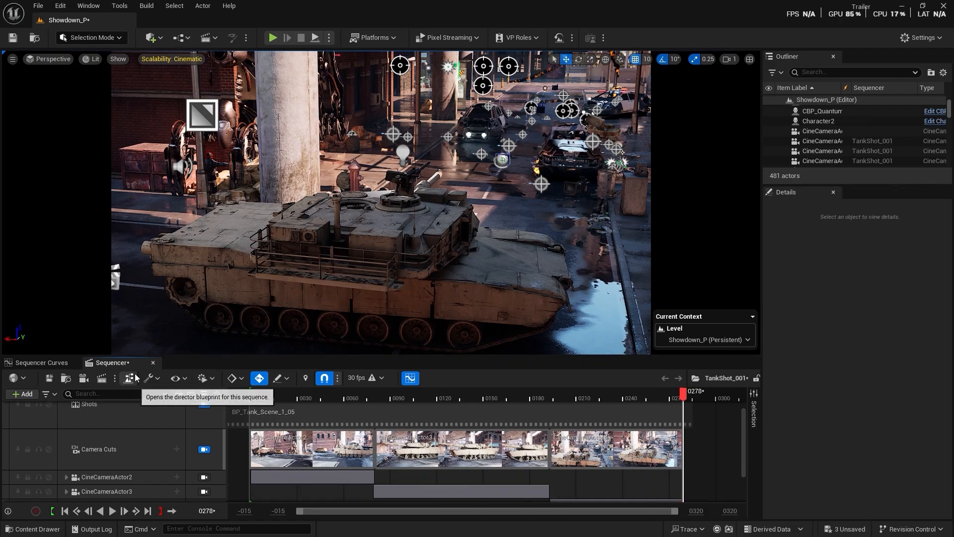
- Select the tank in the level, save all changes and scrub the sequence to frame 114
key(space)
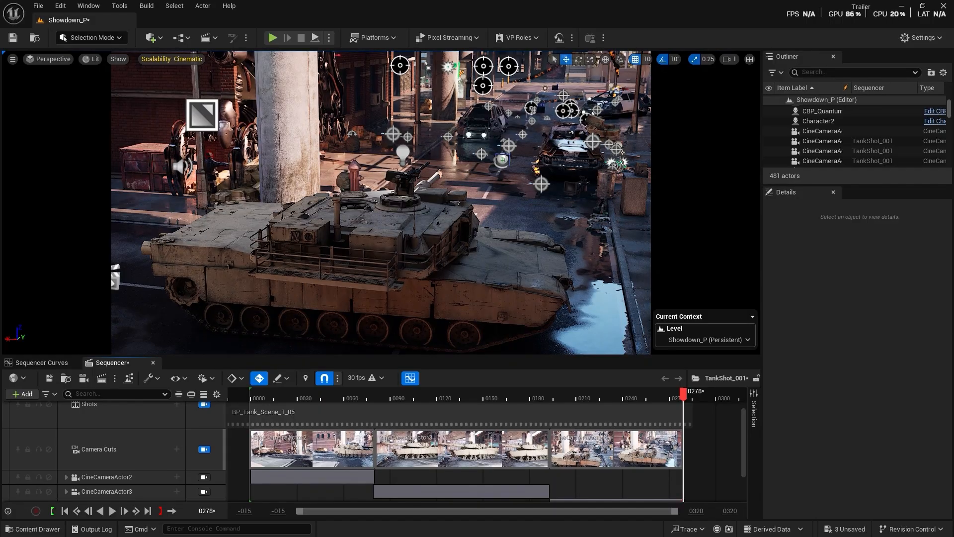
click(361, 221)
key(ctrl+shift+s)
drag(303, 398, 427, 428)
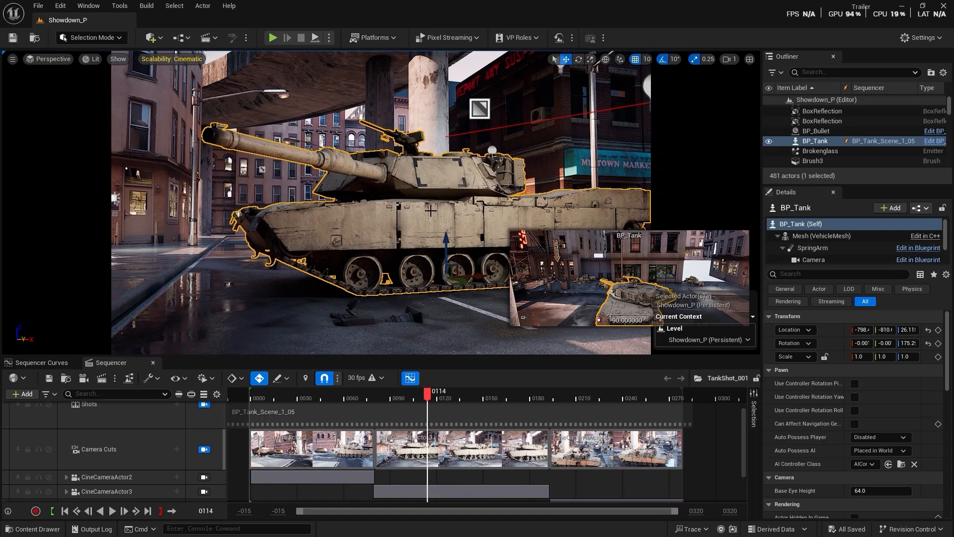
- Locate the selected tank's BP_Tank asset and open that blueprint for editing
key(ctrl+b)
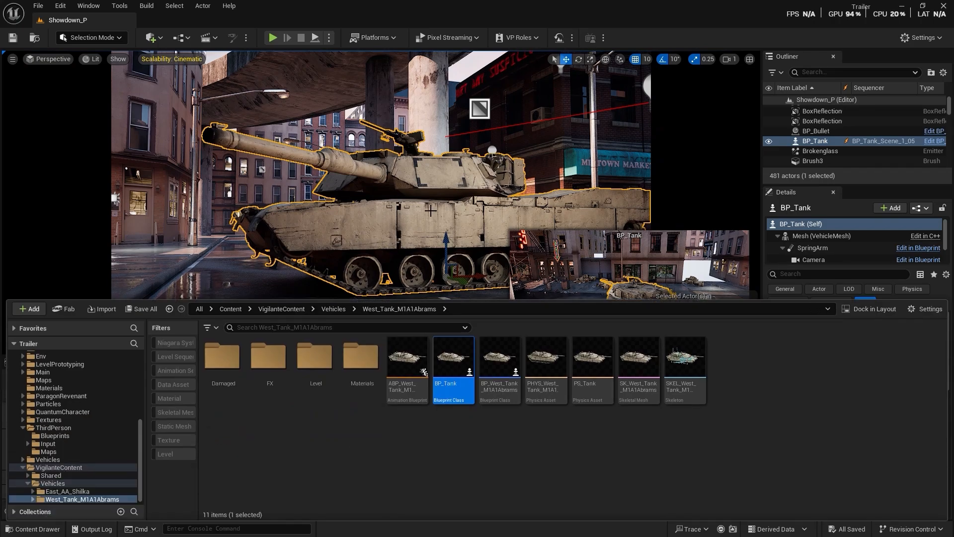
double_click(464, 380)
click(169, 57)
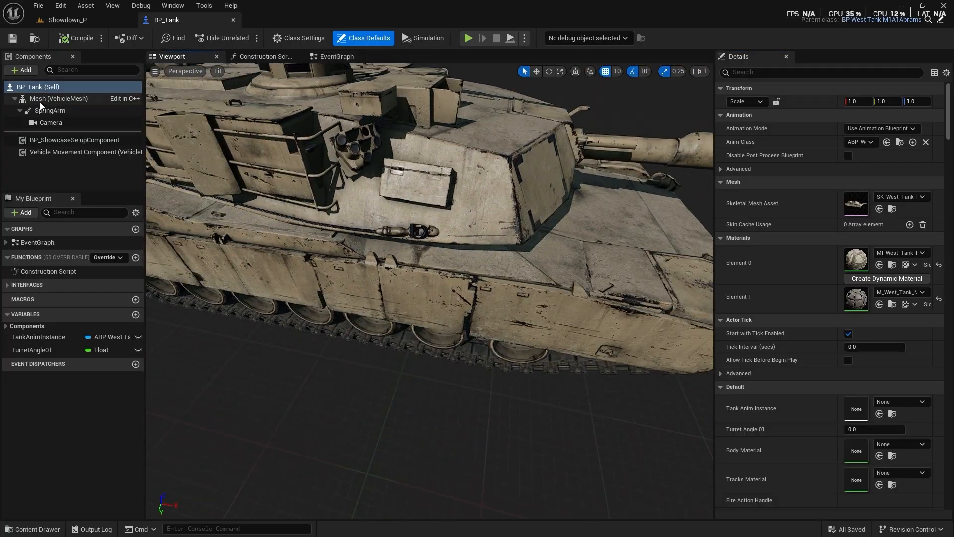
- Add a Skeletal Mesh component under the tank's Mesh and assign the SKM_QuantumCharacter asset to it
click(40, 101)
click(20, 70)
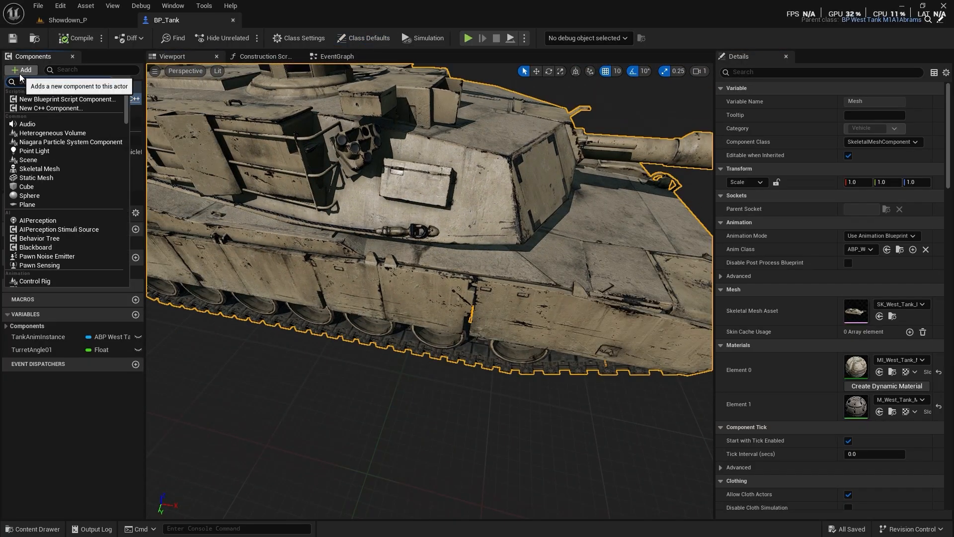
text(ske)
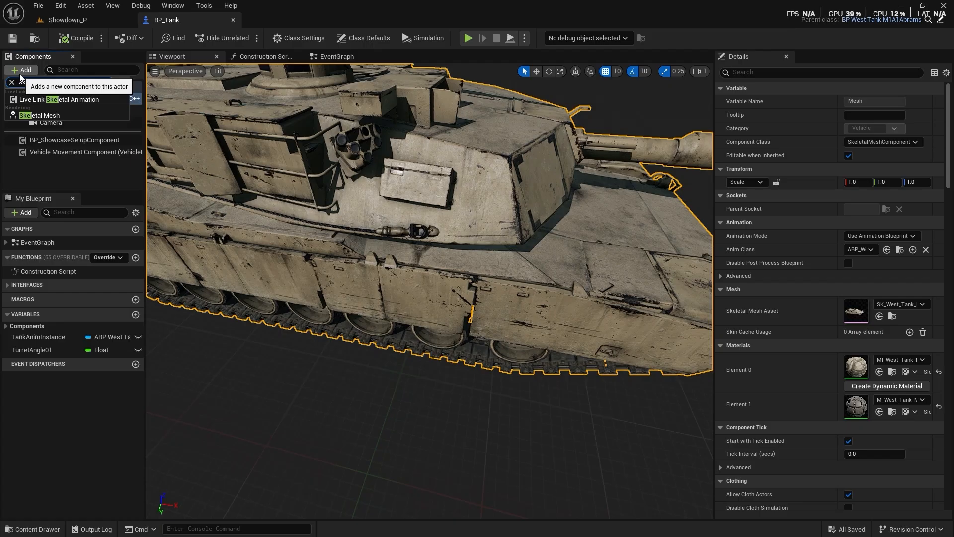
click(39, 115)
click(903, 317)
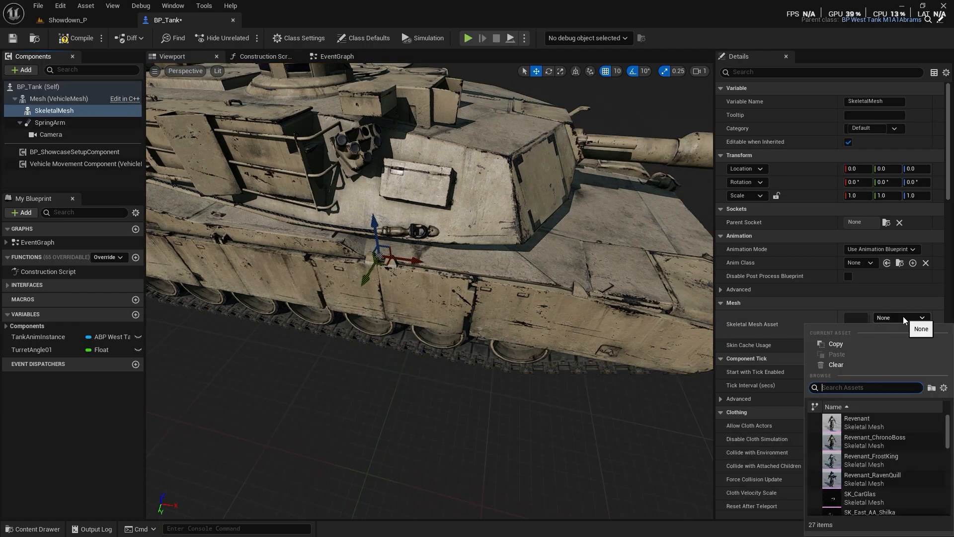
scroll(894, 470, down, 5)
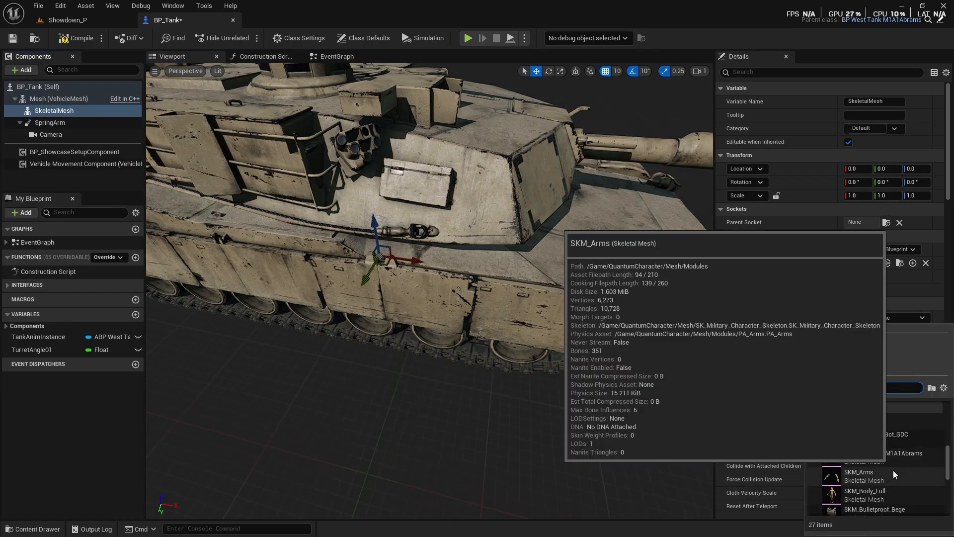
scroll(893, 470, down, 5)
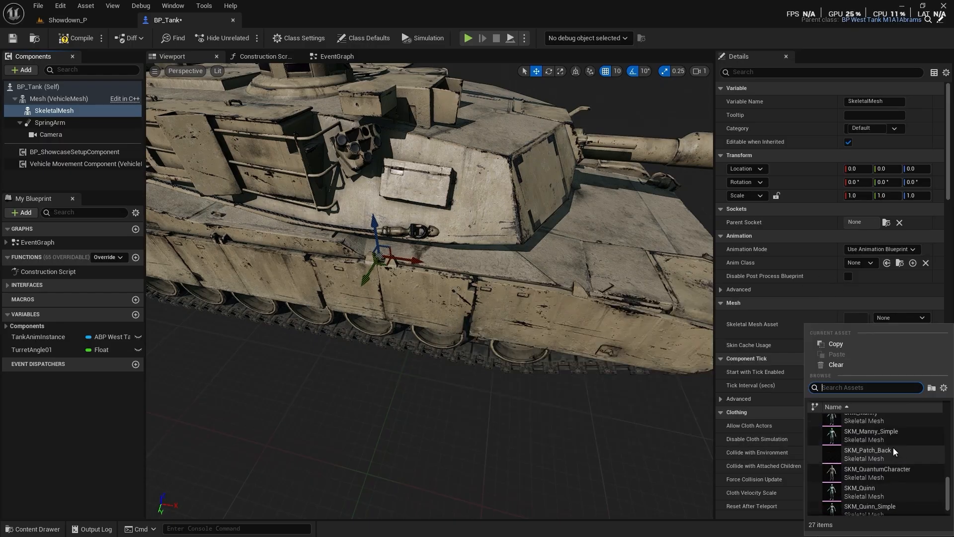
click(850, 449)
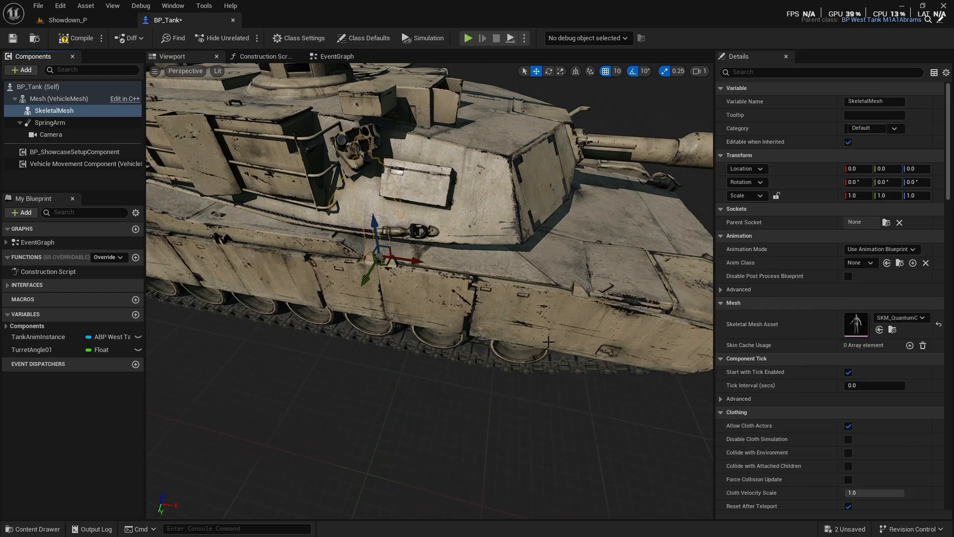
- Raise the character to Z 100 and attach it to the turret_jnt parent socket
drag(375, 227, 358, 146)
right_drag(358, 146, 181, 122)
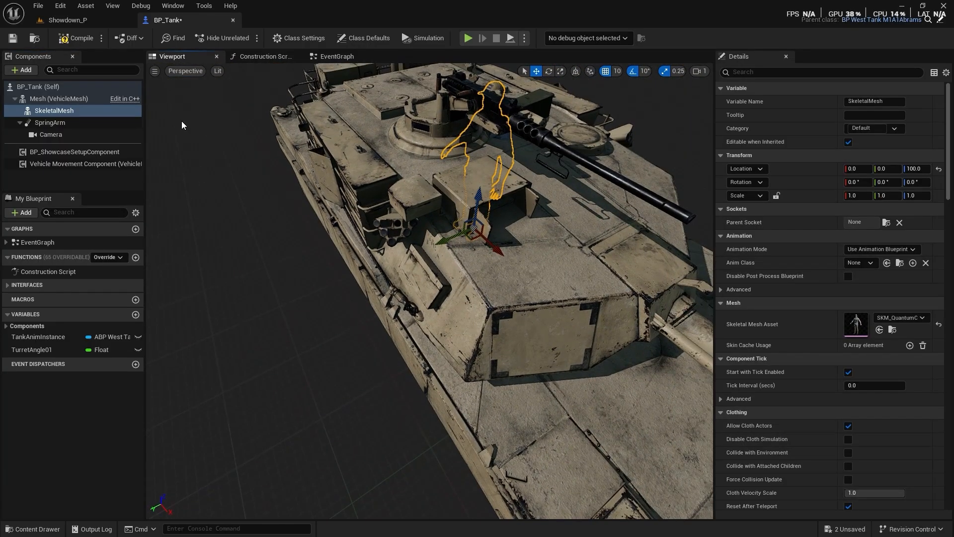
click(886, 222)
text(tur)
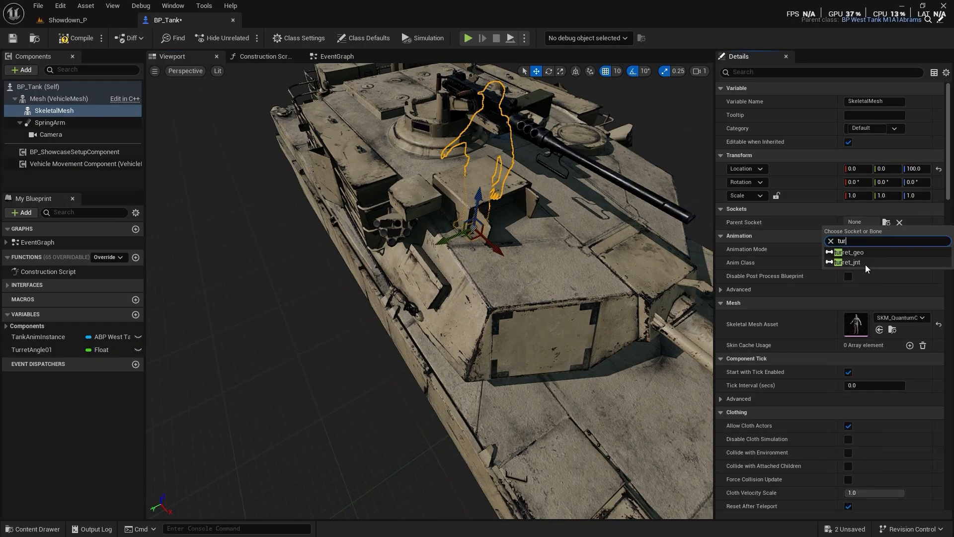
click(865, 264)
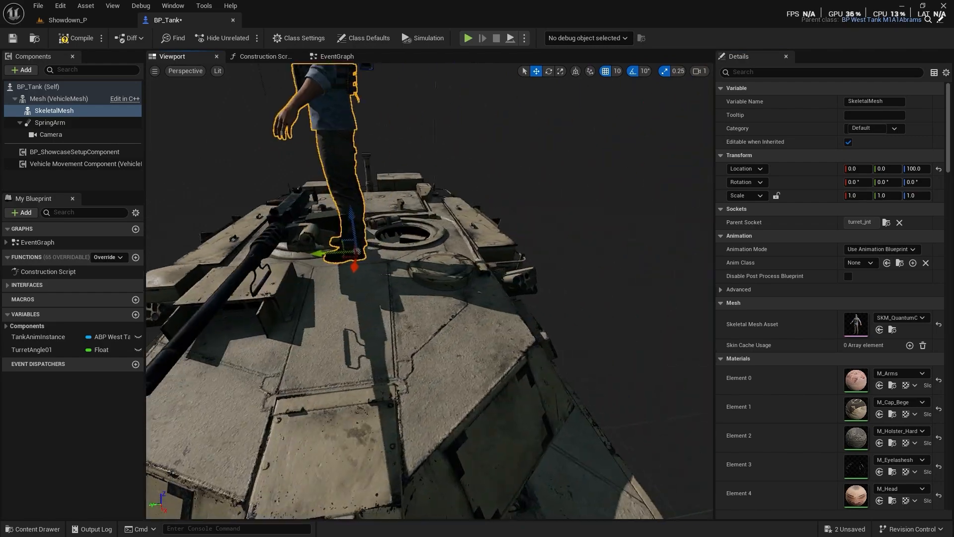
- Place the character in the open turret hatch at about X -83, Y -32, Z -10, rotated about -80° around Z
right_drag(430, 291, 318, 286)
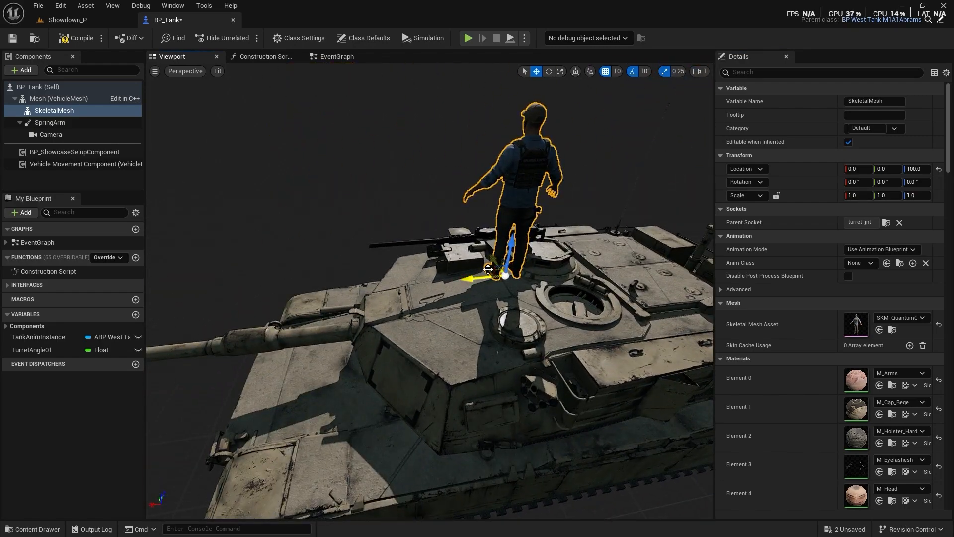
mouse_move(488, 269)
mouse_down()
mouse_move(554, 281)
mouse_move(581, 298)
mouse_move(570, 326)
mouse_up()
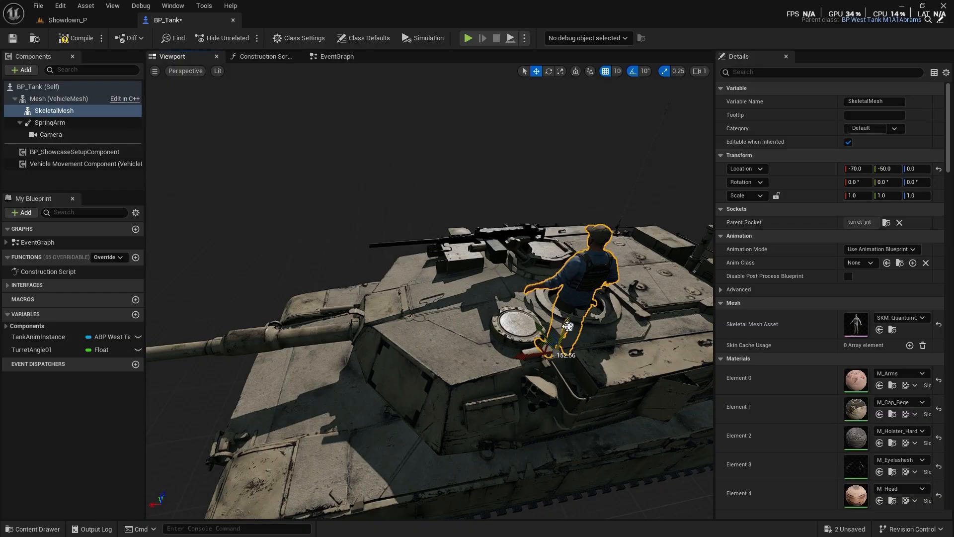
key(e)
drag(534, 390, 594, 393)
key(w)
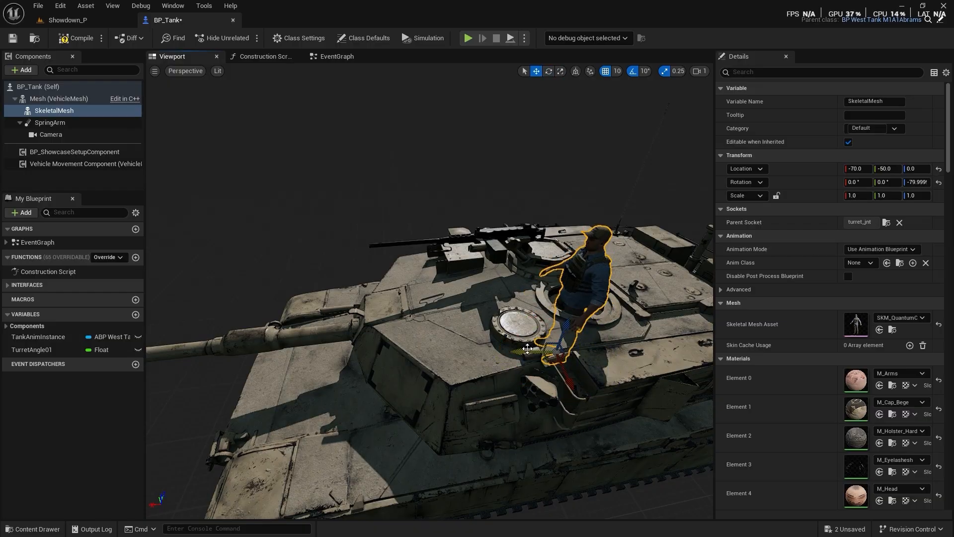
drag(548, 361, 555, 348)
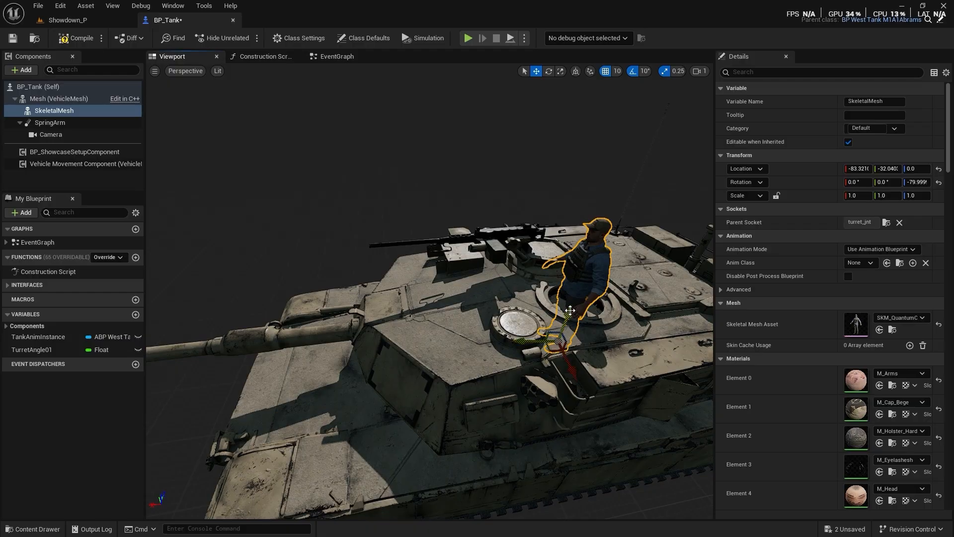
drag(570, 310, 570, 318)
- Set the character's Animation Mode to Use Animation Asset and assign Idle_Rifle_IronsightsSAP_ as its animation
click(866, 265)
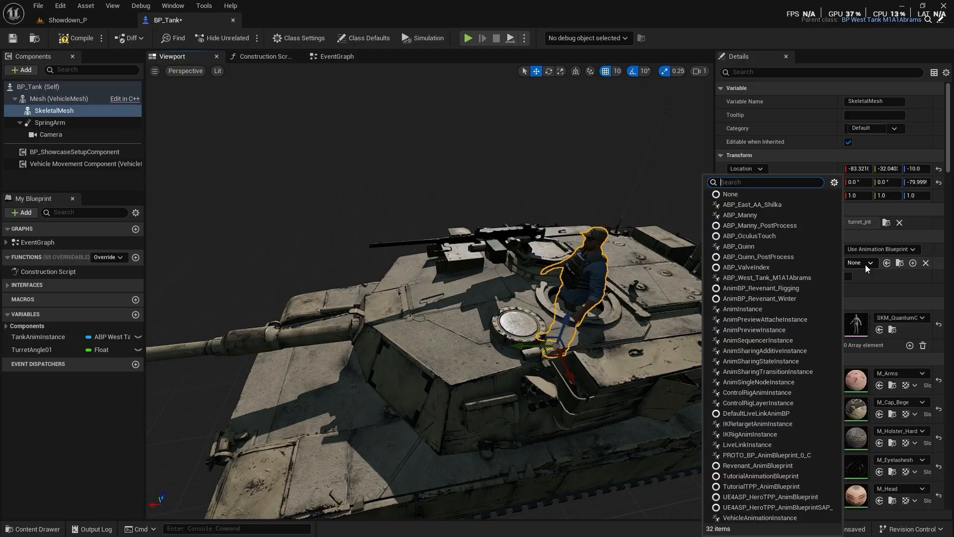
click(880, 249)
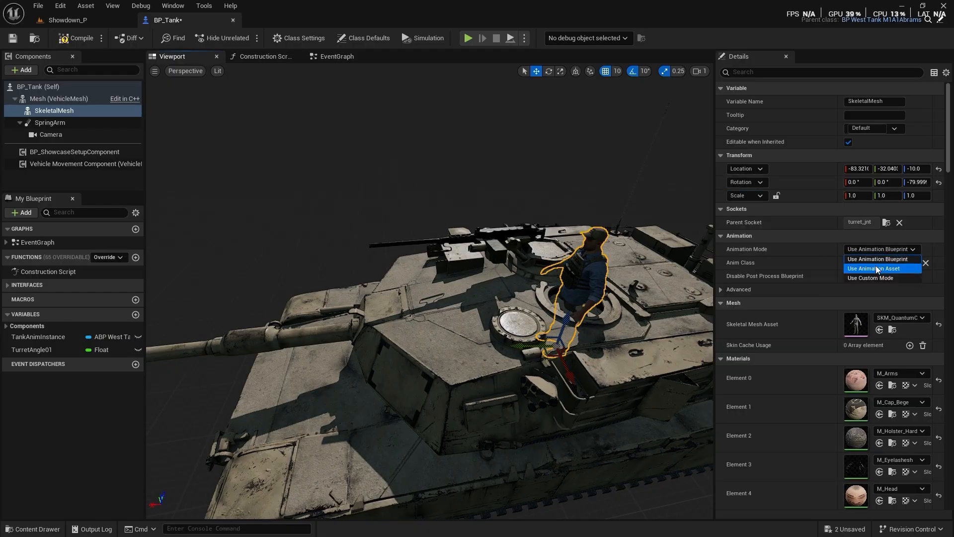
click(875, 265)
click(879, 264)
text(id)
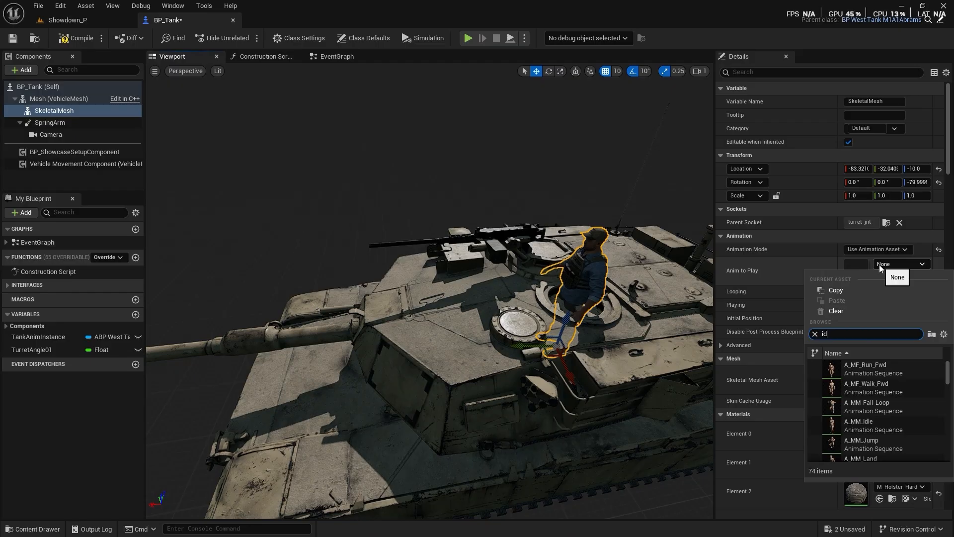
text(le)
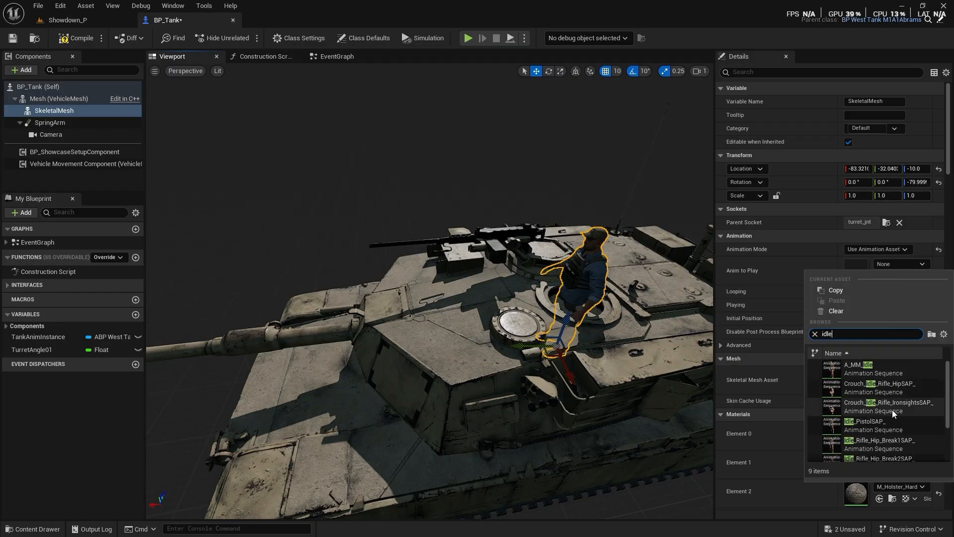
scroll(877, 427, down, 3)
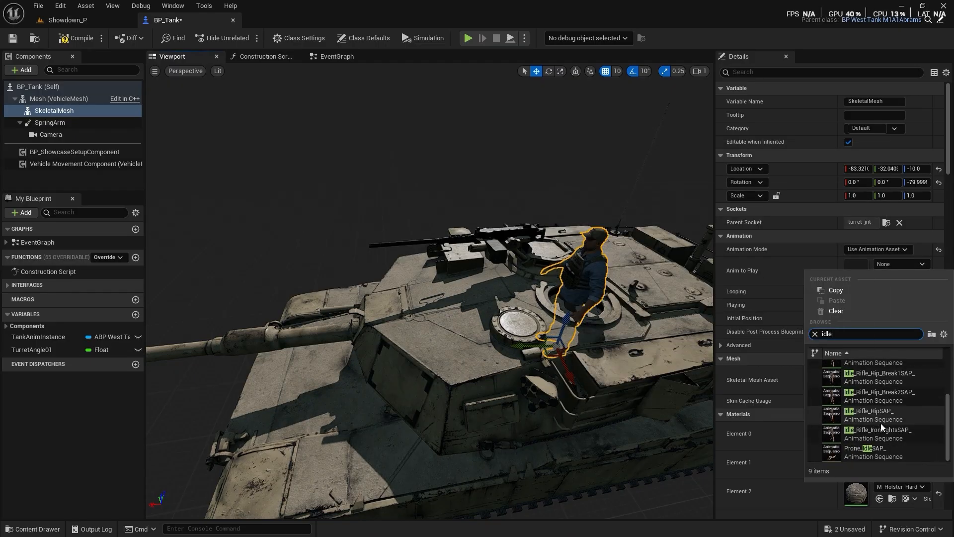
click(863, 414)
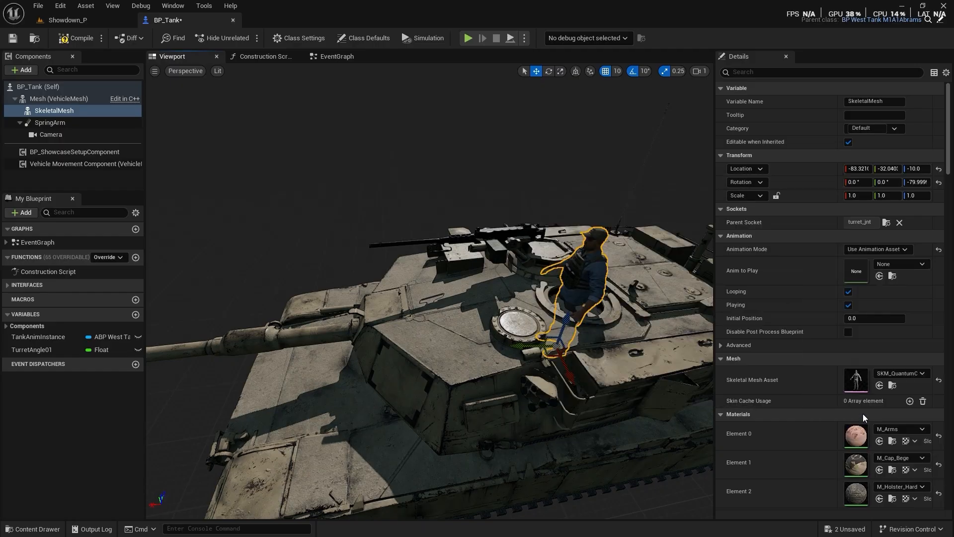
- Change the character's animation to Idle_Rifle_Hip_Break1SAP_, shift it to about X -80, Y -52, Z -20, and save the blueprint
click(901, 264)
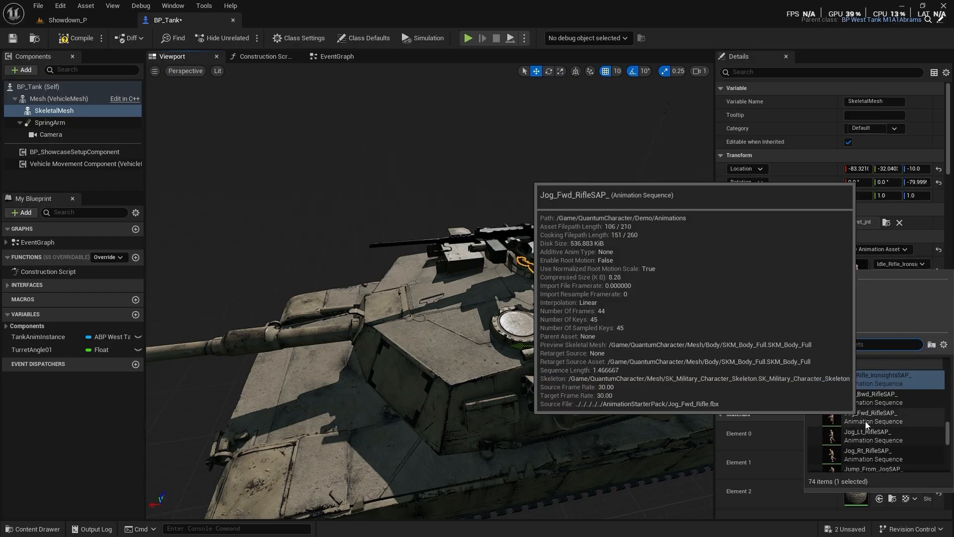
scroll(866, 421, up, 3)
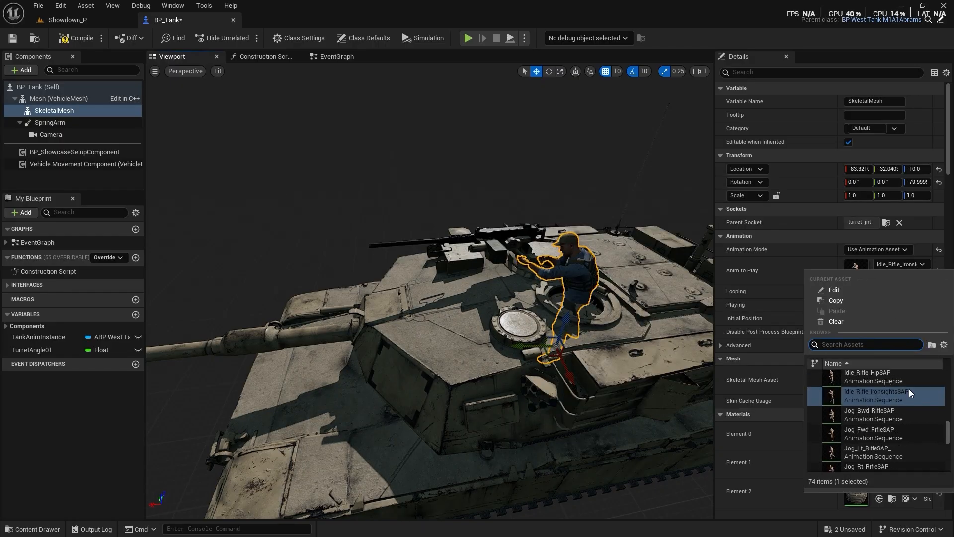
click(838, 382)
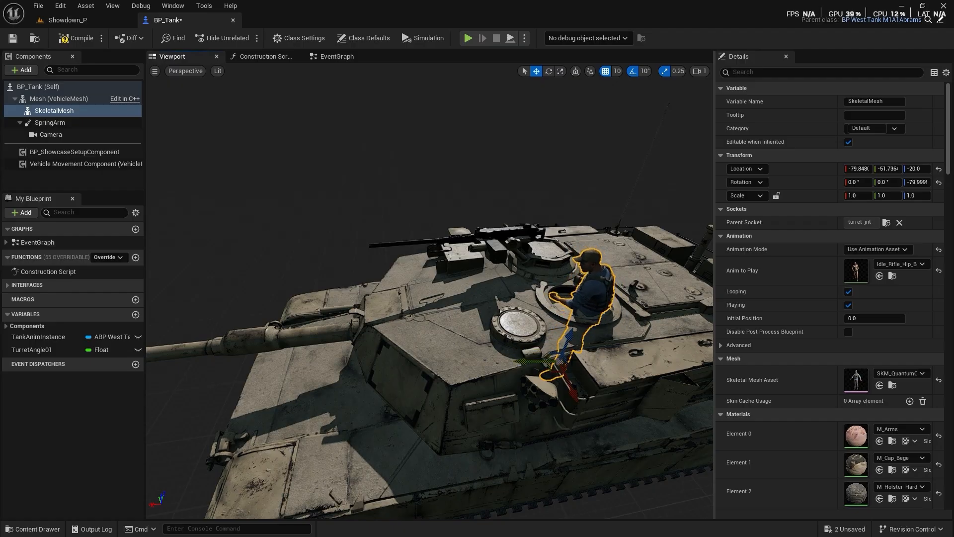
click(12, 38)
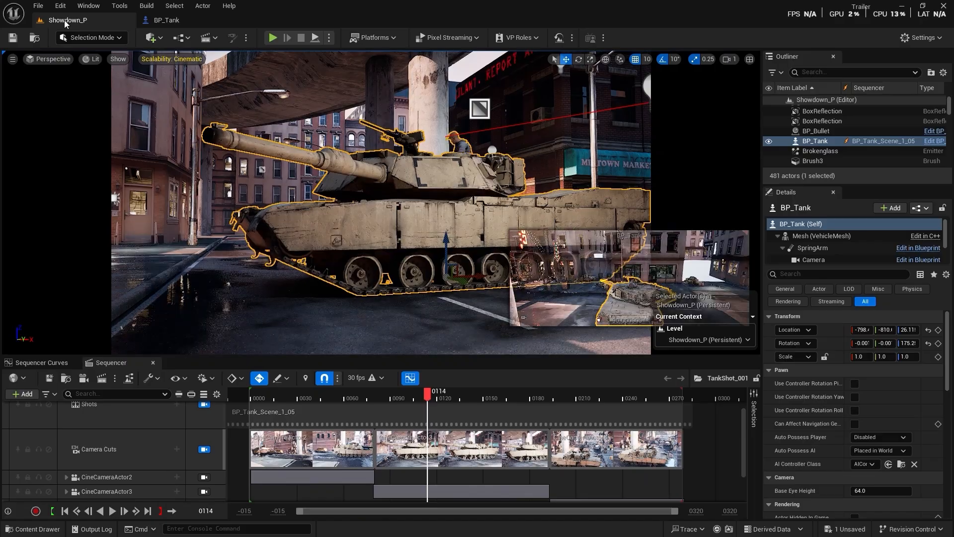
- Check the character in the level sequence at frame 240, and switch its animation in BP_Tank to Idle_PistolSAP_
drag(430, 395, 622, 434)
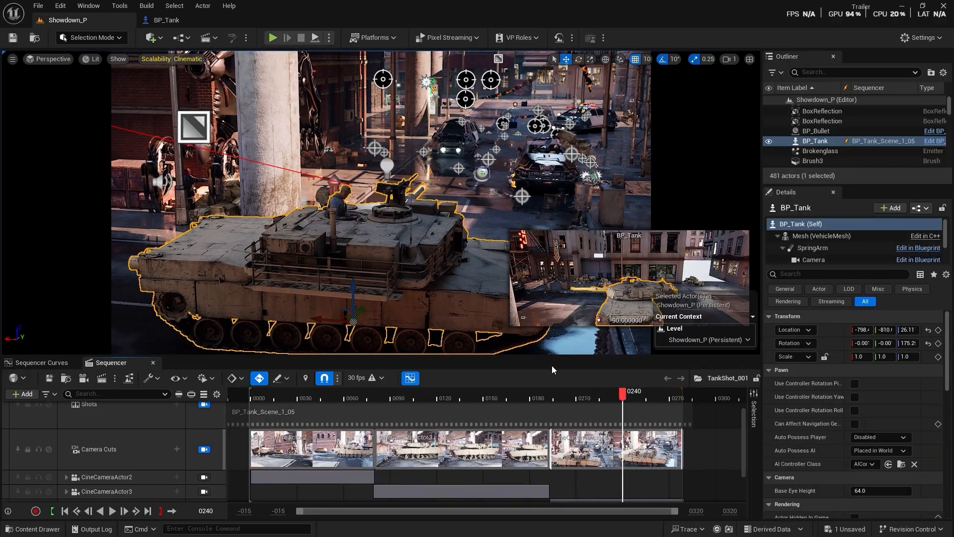
click(172, 23)
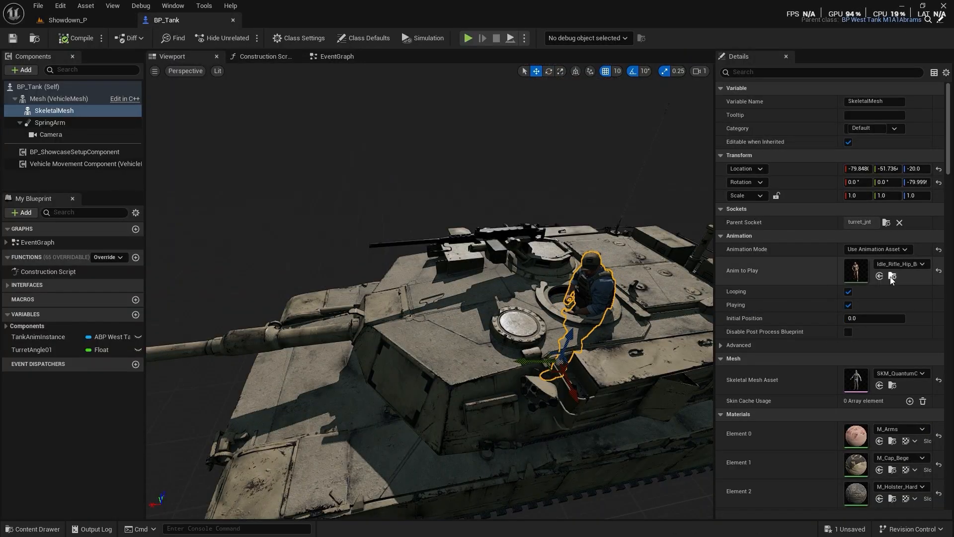
click(898, 263)
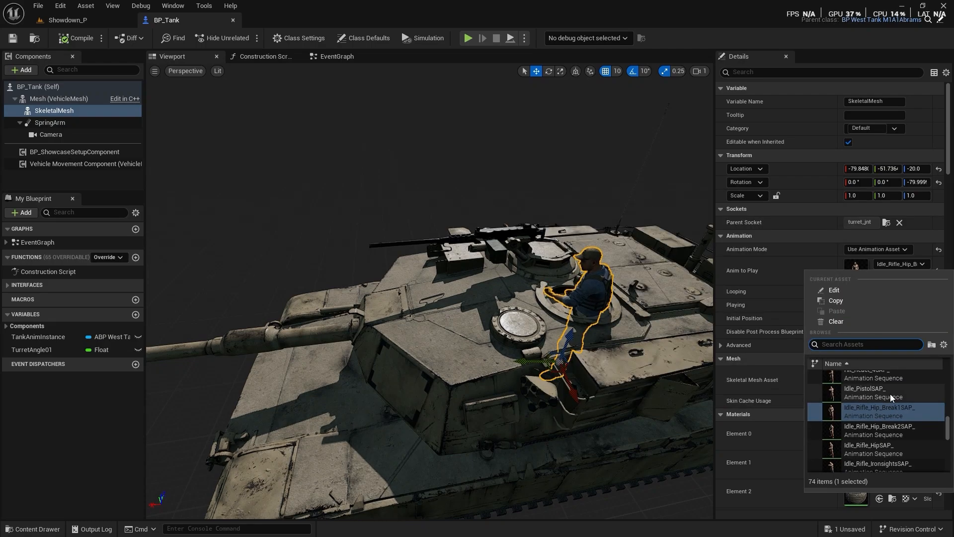
click(890, 393)
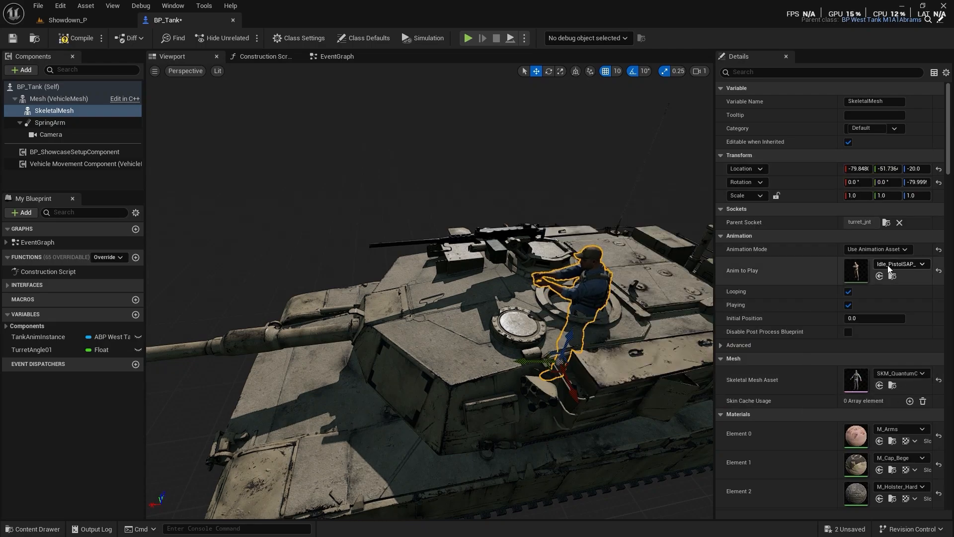
- Open Idle_PistolSAP_ in a docked animation editor and filter the available animations by "idle"
click(893, 277)
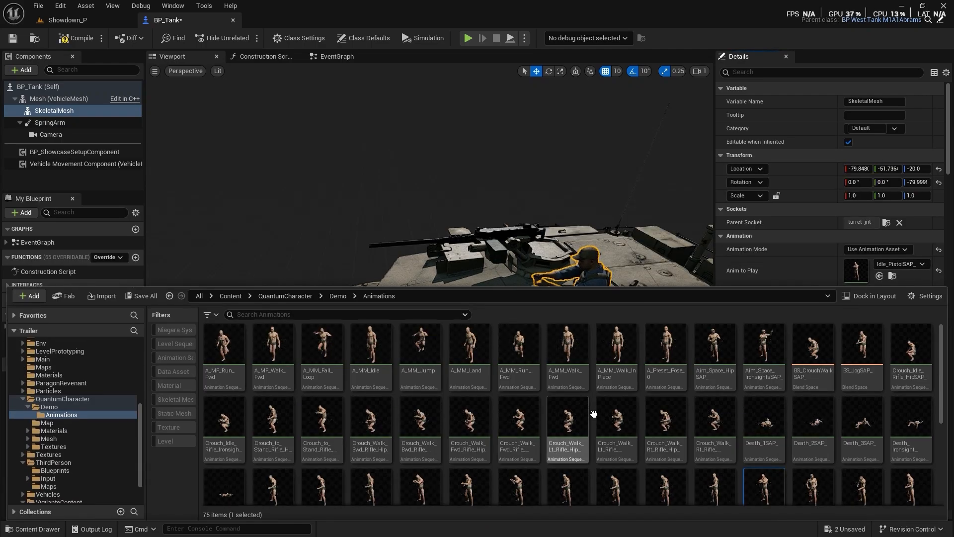
double_click(764, 490)
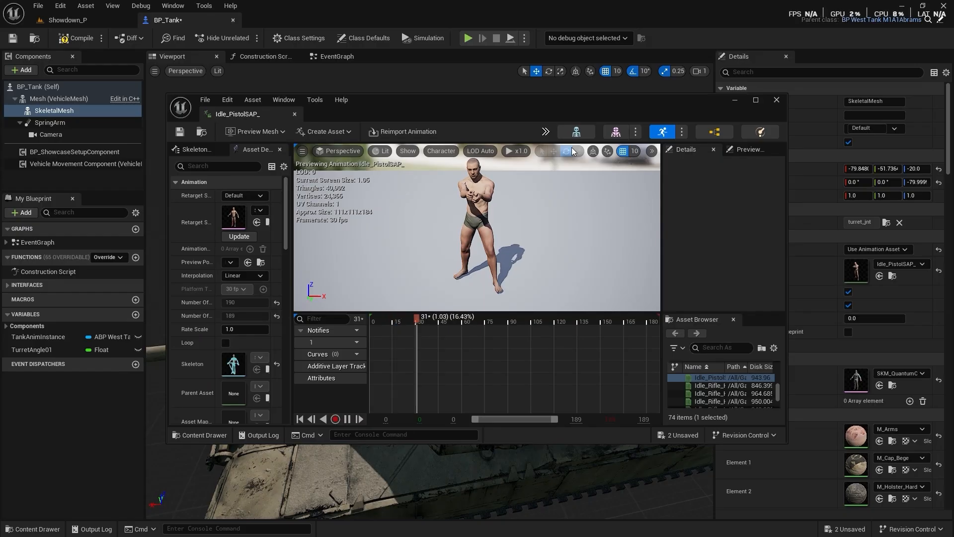
drag(273, 118, 300, 23)
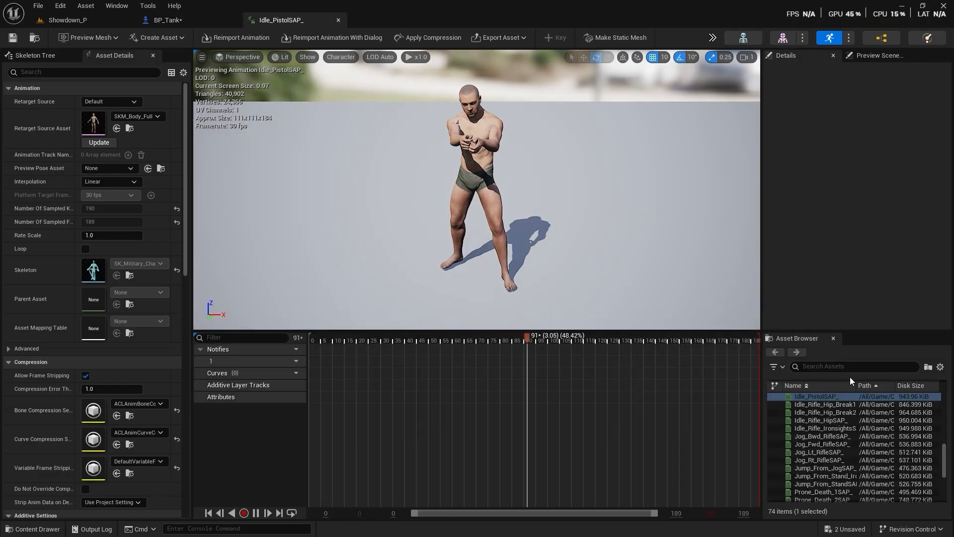
text(idle)
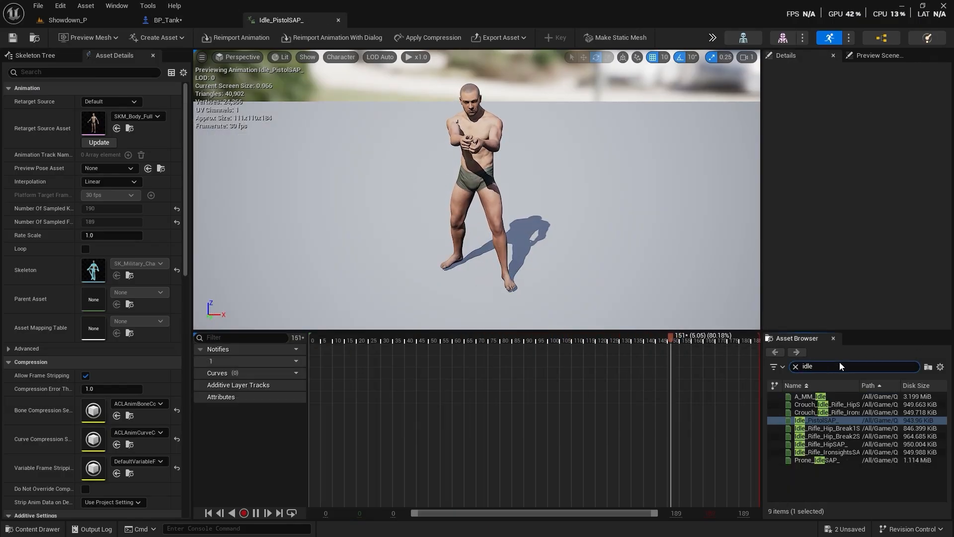
- Preview the A_MM, crouching, prone and rifle idle animations on the character, including Idle_Rifle_HipSAP_ and Idle_Rifle_Hip_Break2SAP_
click(821, 396)
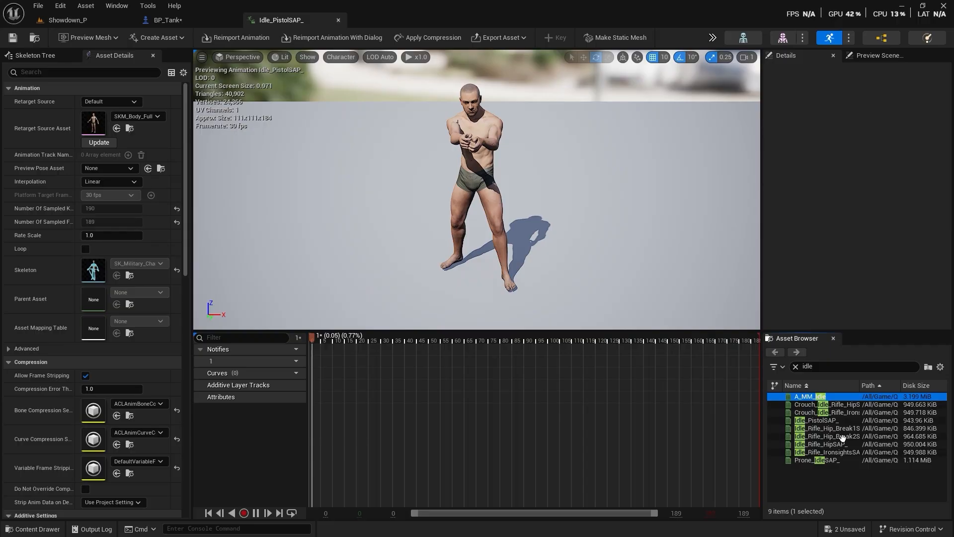
click(829, 405)
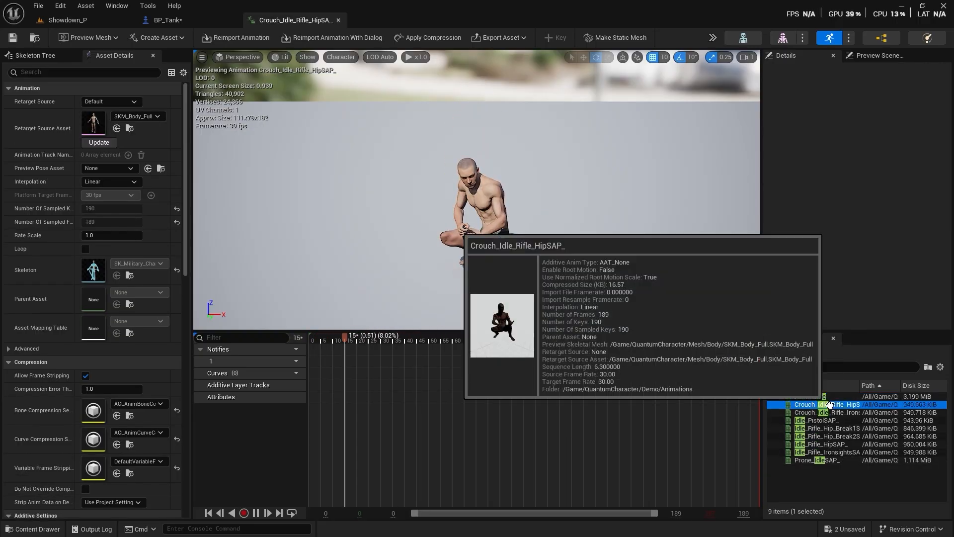
click(830, 413)
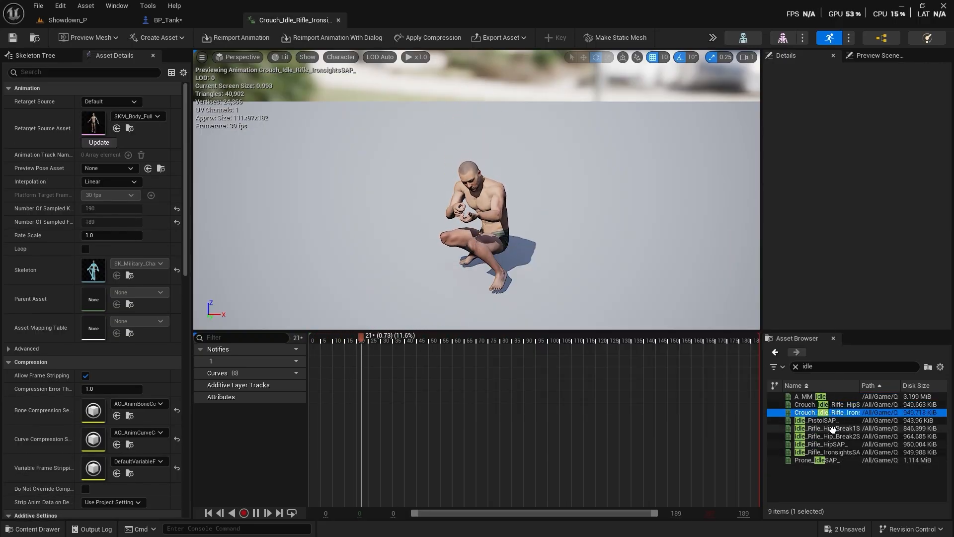
click(833, 429)
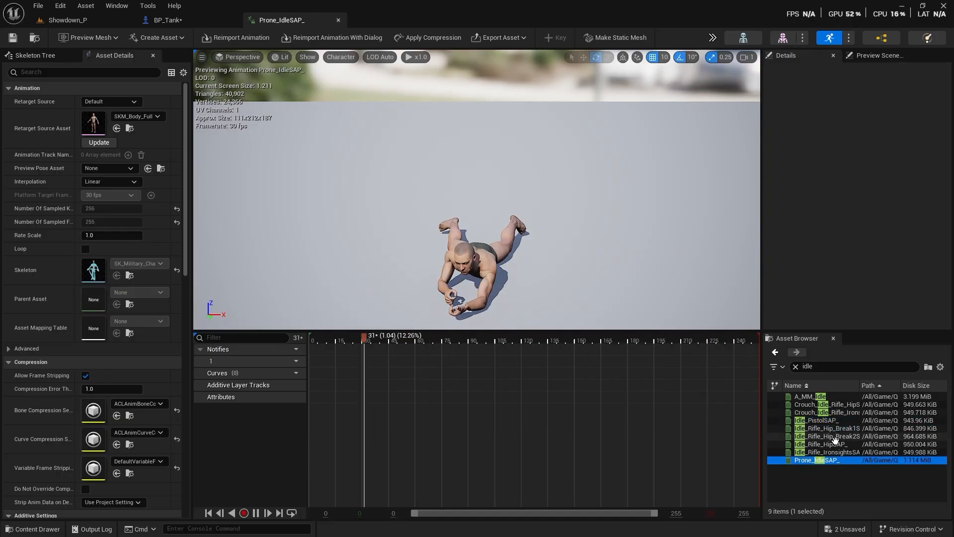
double_click(835, 442)
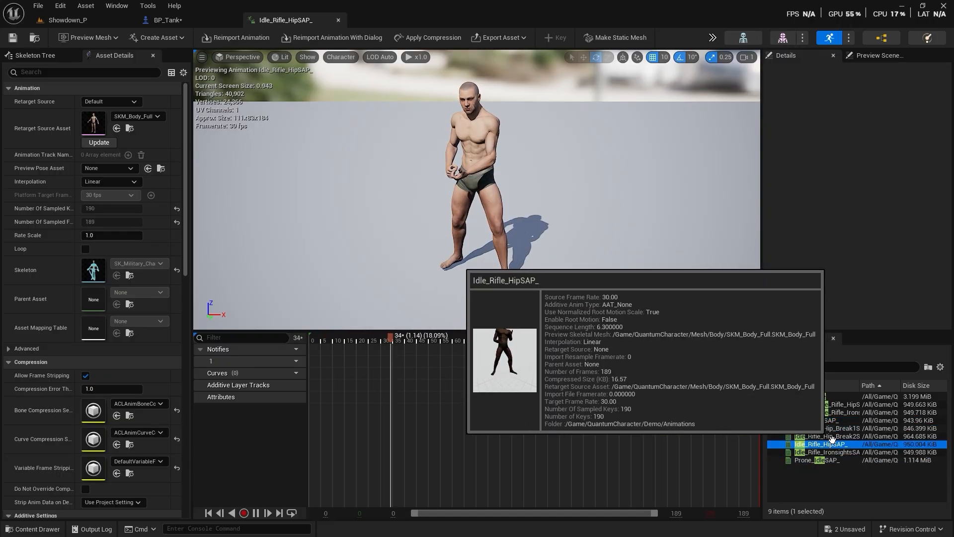
click(831, 436)
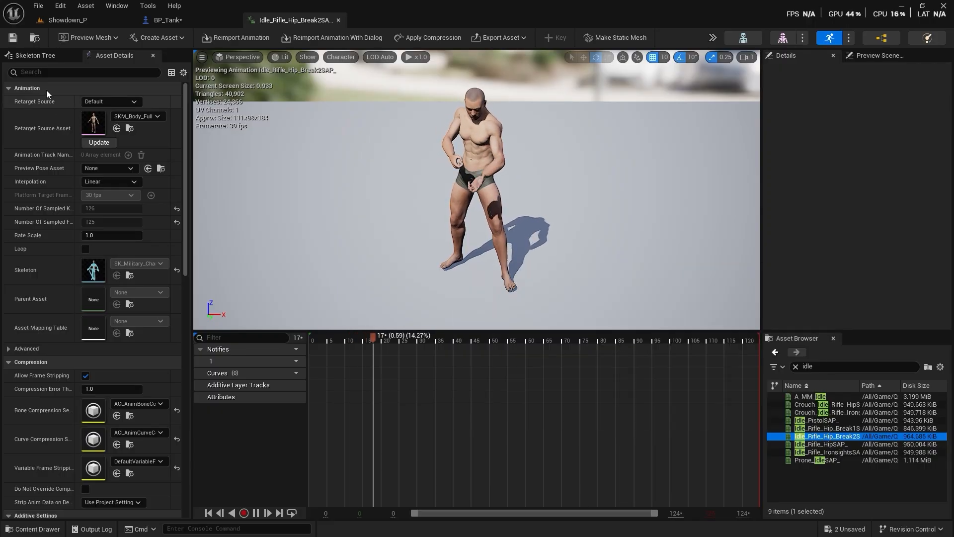
- Assign Idle_Rifle_Hip_Break2SAP_ as the soldier's animation in BP_Tank and save the blueprint
click(31, 42)
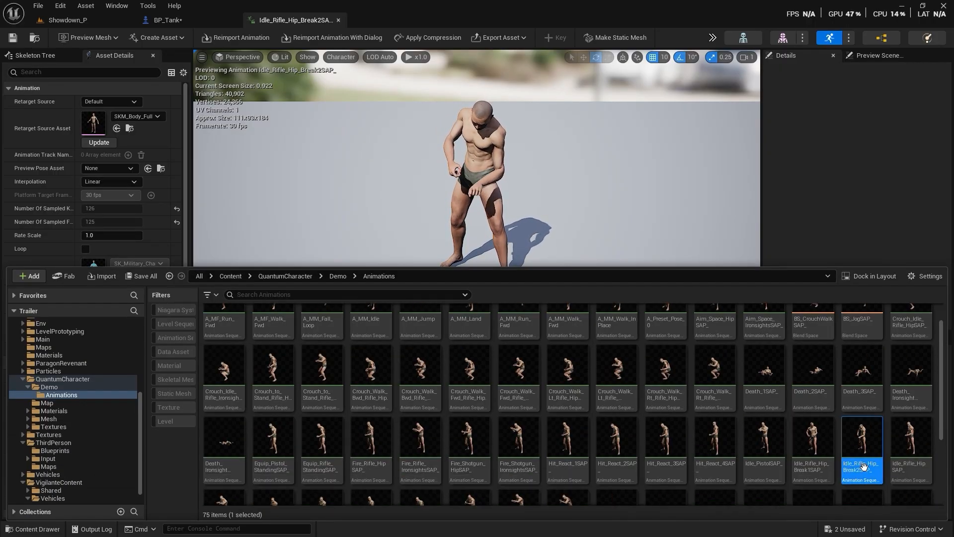
click(164, 20)
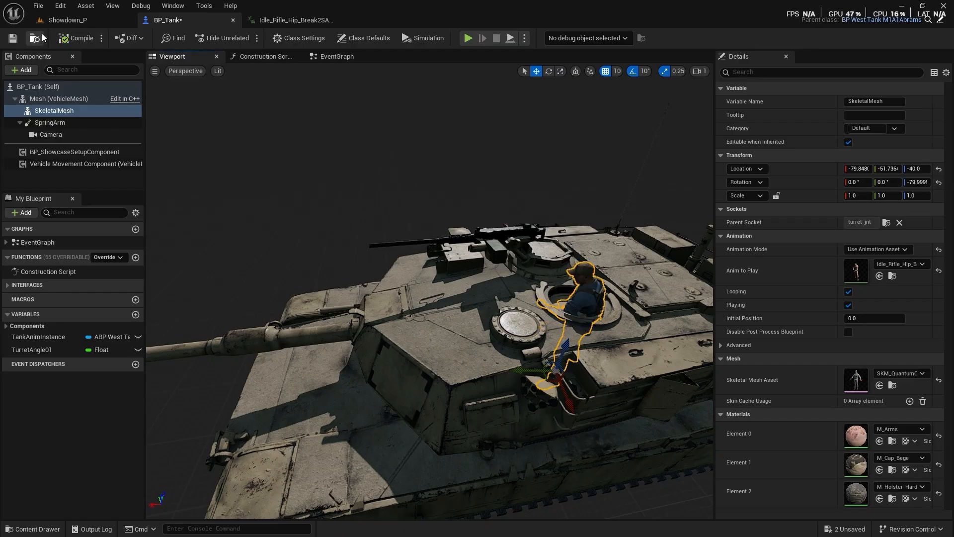
key(ctrl+s)
- Play TankShot_001 in the Showdown_P level from an early frame to check the soldier's animation on the tank
click(61, 21)
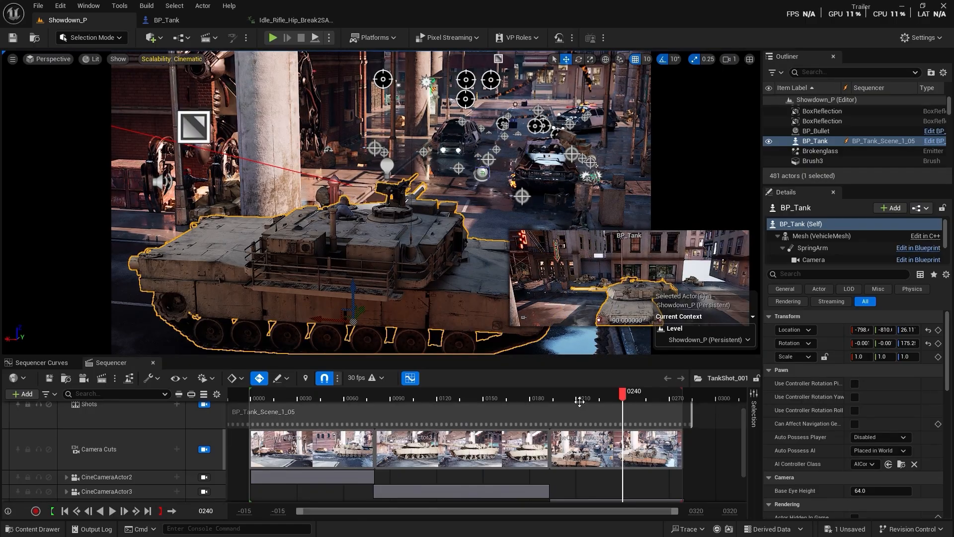
drag(448, 395, 306, 397)
key(space)
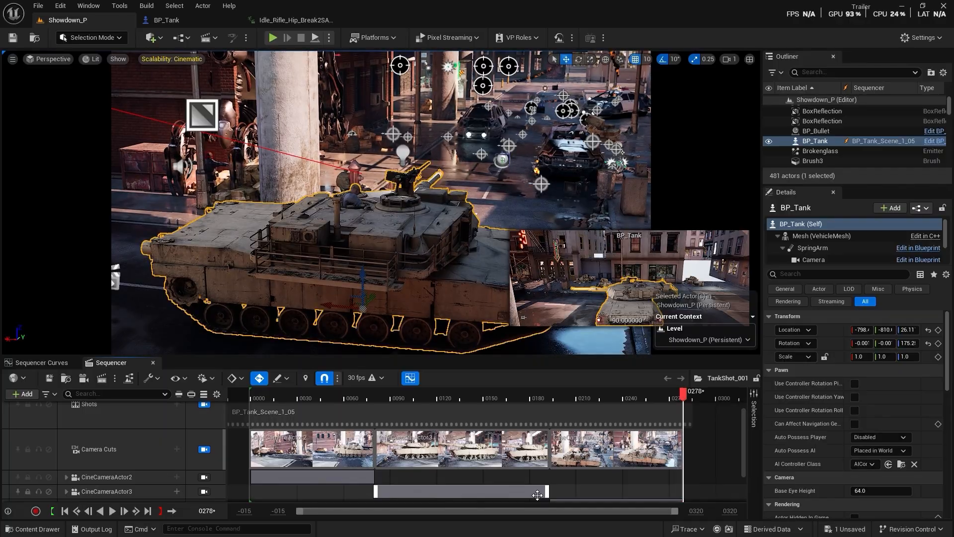
- Close the animation editor, try Idle_Rifle_HipSAP_ on the soldier in BP_Tank, switch to an Idle_Rifle_Hip_Break animation, and save
click(285, 20)
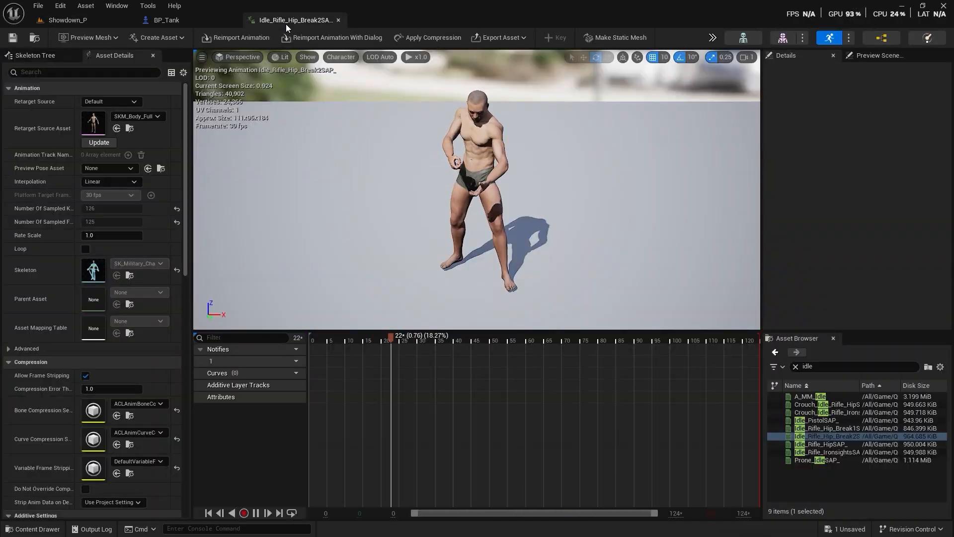
click(339, 20)
click(904, 264)
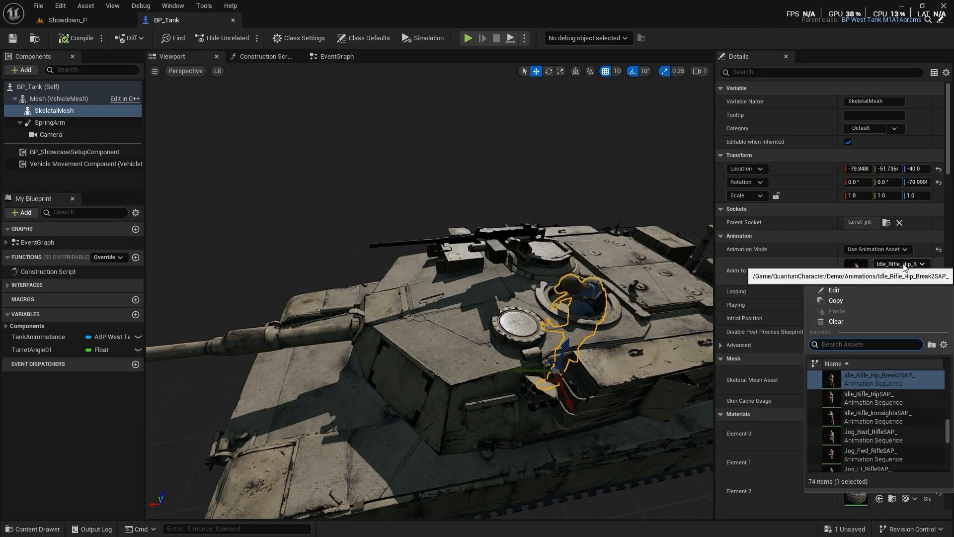
click(876, 396)
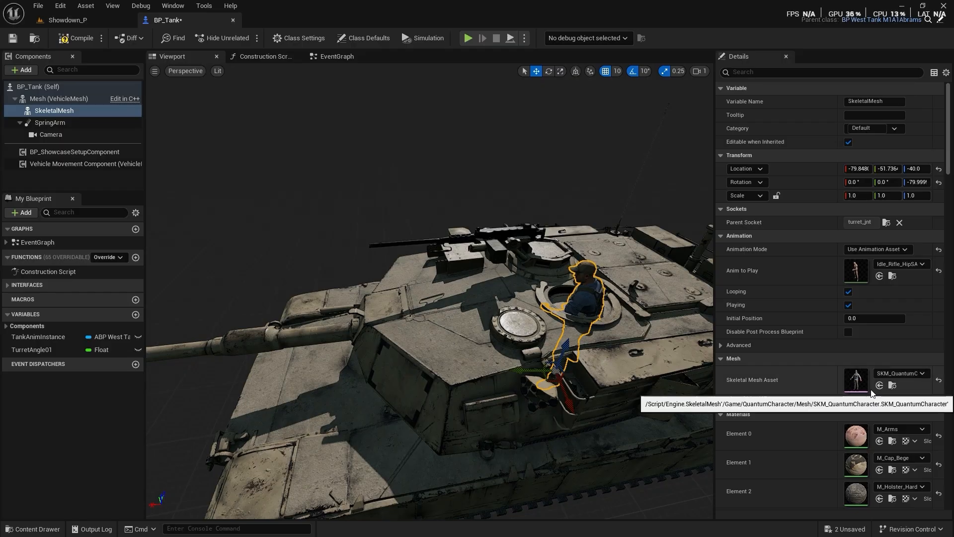
click(905, 264)
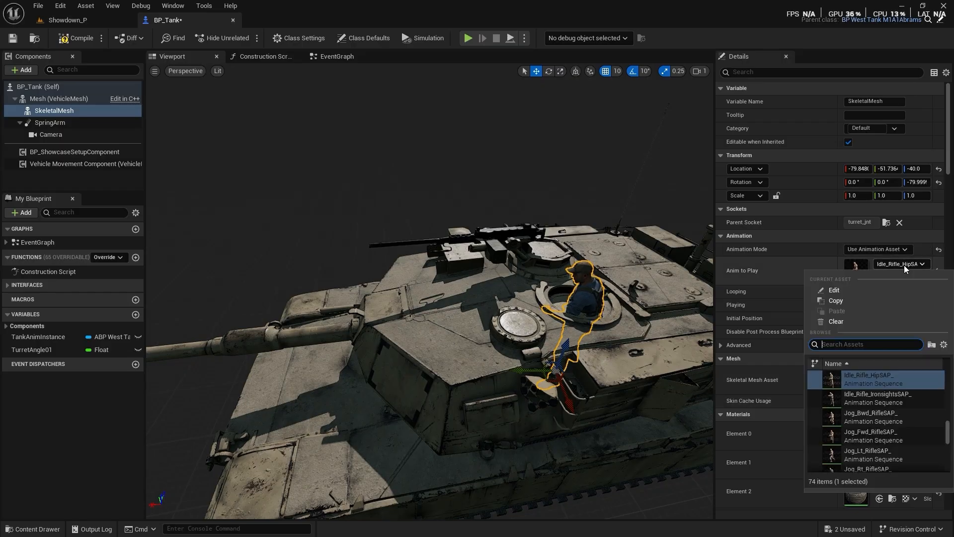
click(886, 386)
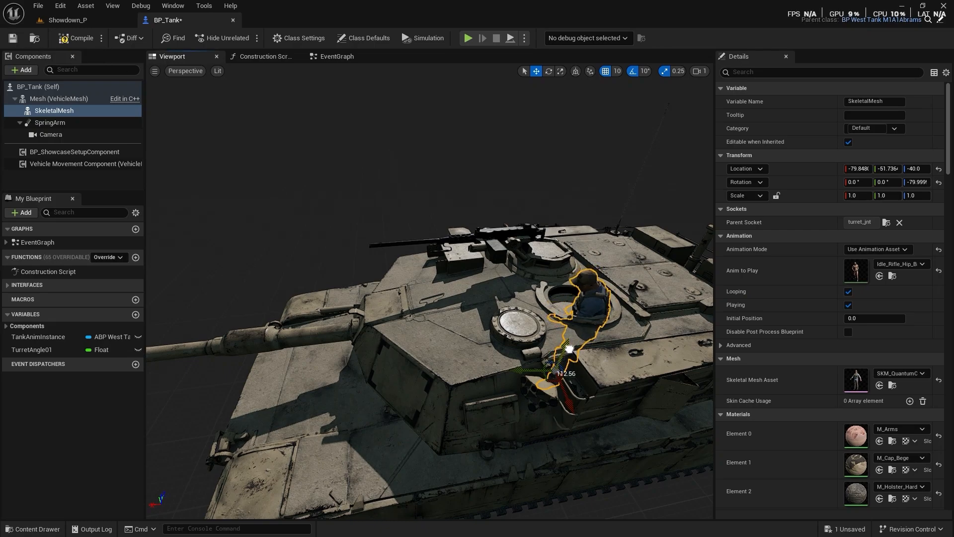
click(13, 37)
- Play back the tank sequence in the Showdown_P level with BP_Tank deselected to review the soldier's new animation
click(68, 20)
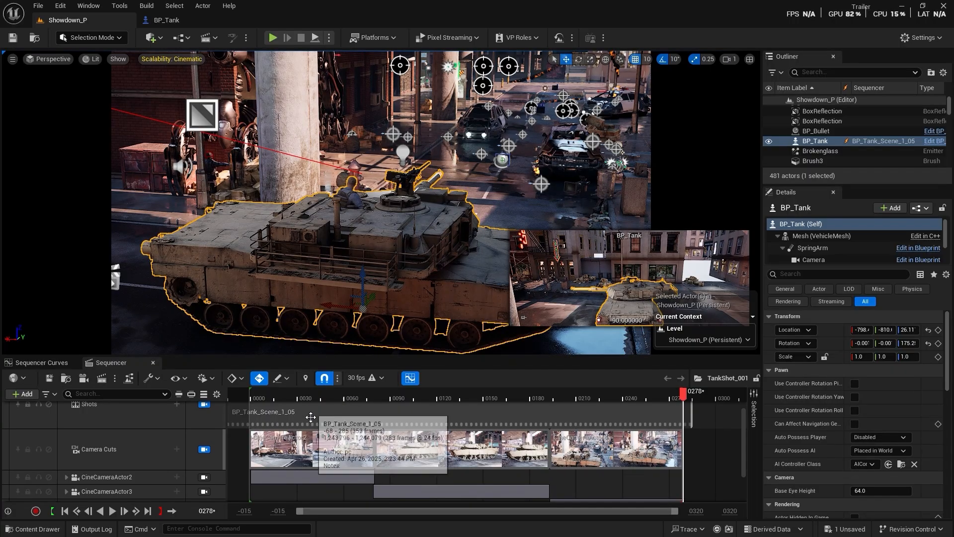
key(space)
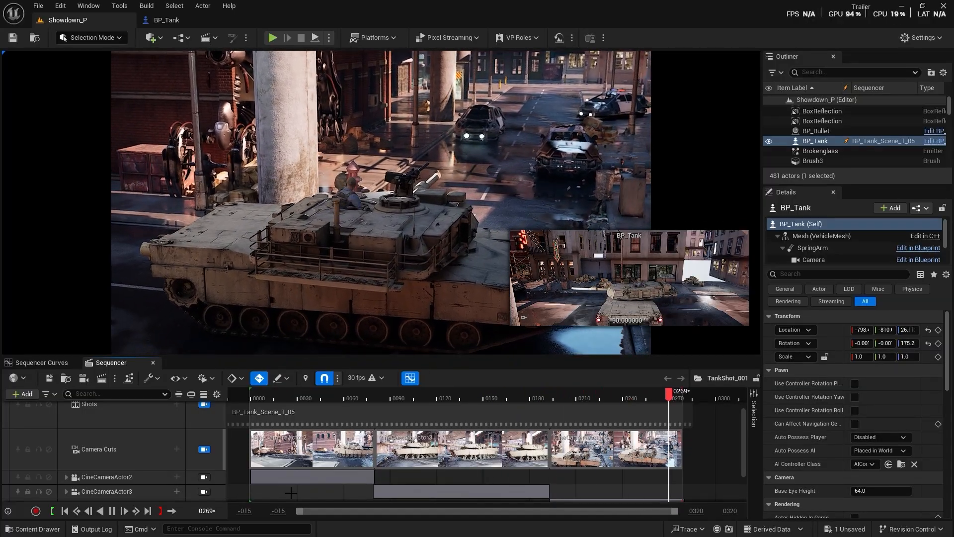
key(space)
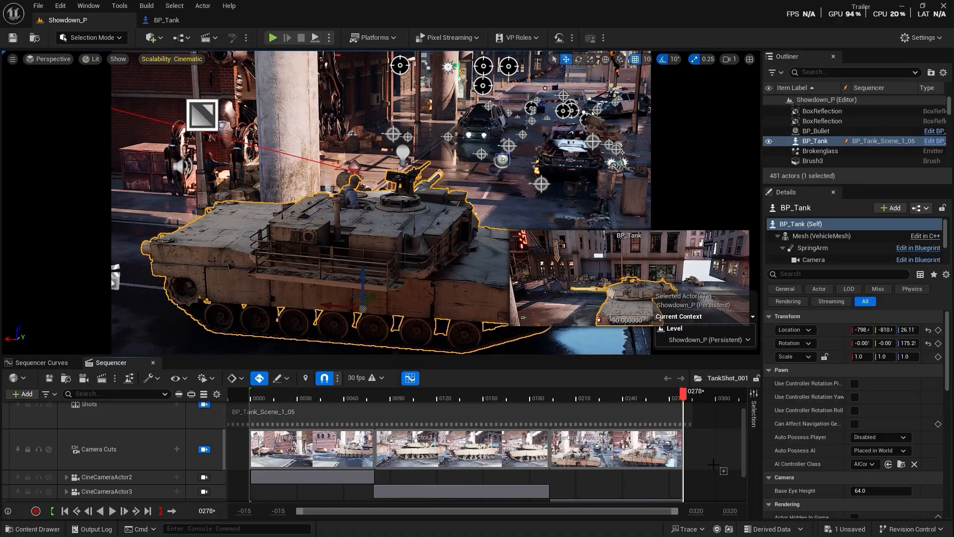
click(557, 168)
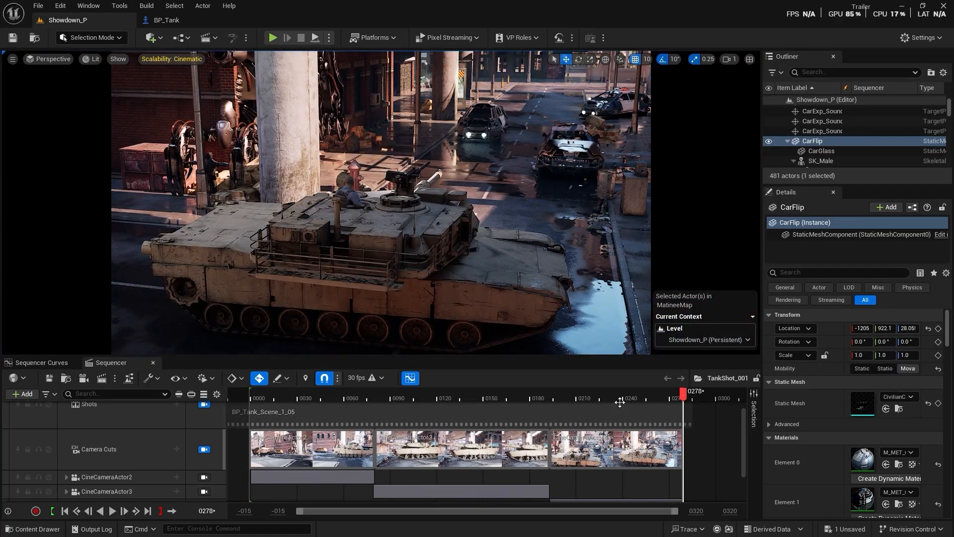
key(space)
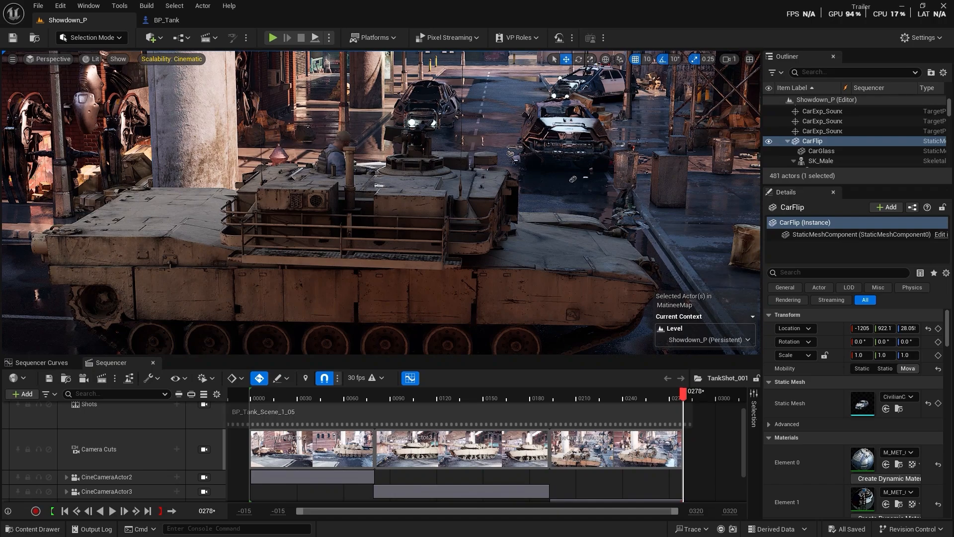
- Inspect the tank outside the camera cuts, using CineCameraActor2's viewpoint to face its front
mouse_move(236, 225)
right_down()
mouse_move(188, 239)
mouse_move(249, 223)
mouse_move(237, 225)
right_up()
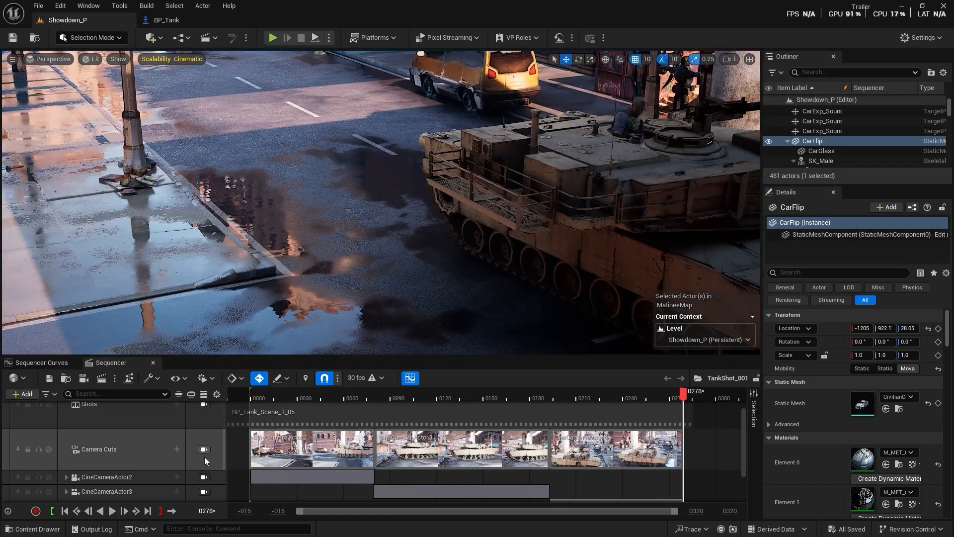
click(204, 477)
click(204, 478)
right_drag(341, 287, 365, 284)
- Browse to the FX folder of West_Tank_M1A1Abrams and open the PS_Dust_WheelTrack particle system in a docked editor
click(6, 530)
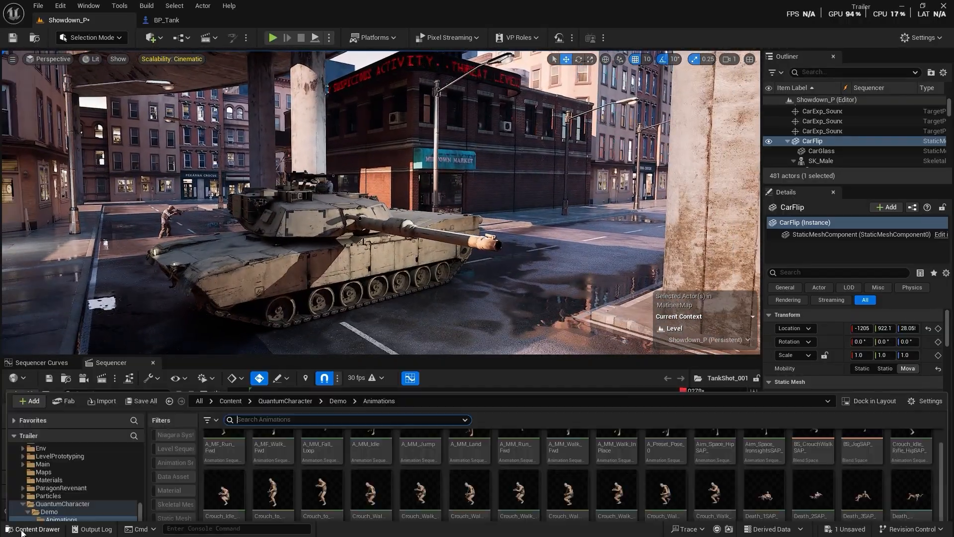
scroll(49, 471, down, 2)
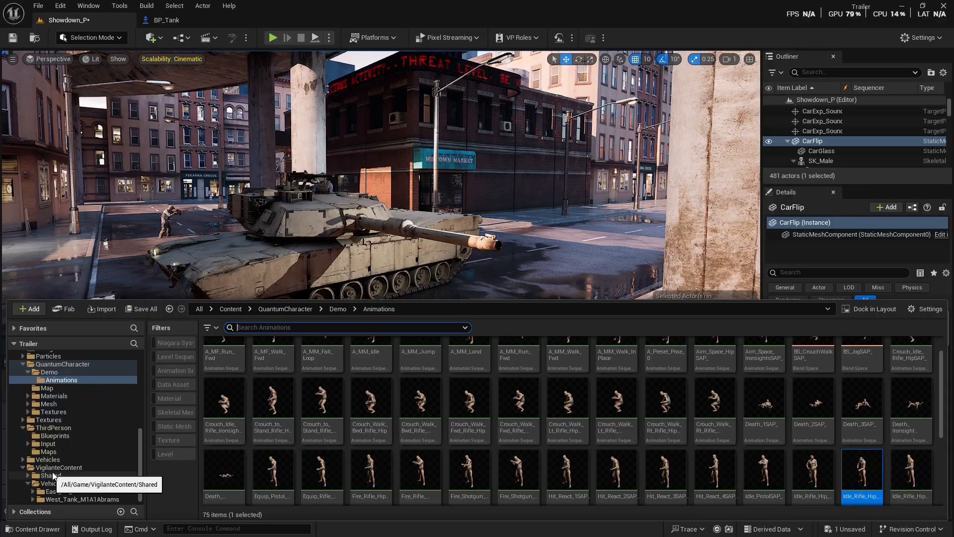
click(78, 498)
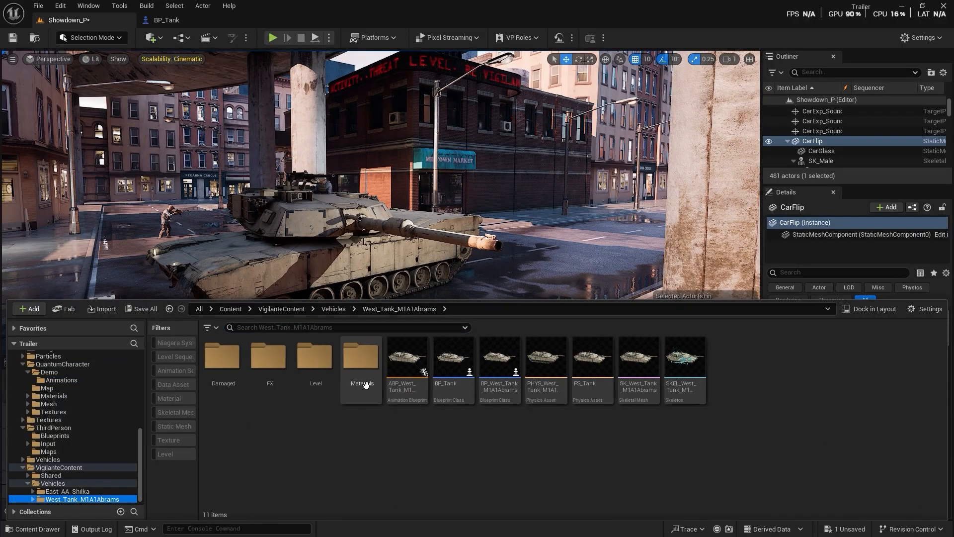
double_click(271, 365)
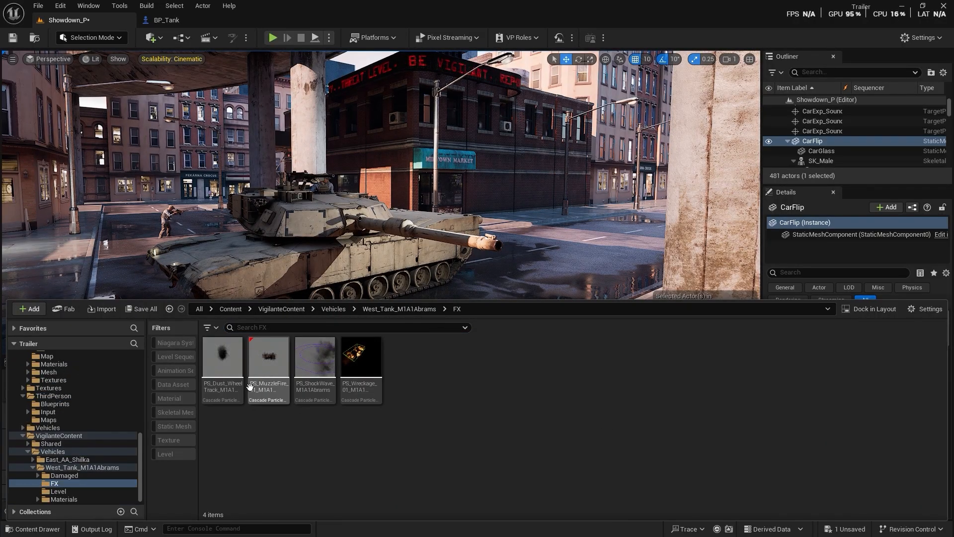
double_click(221, 356)
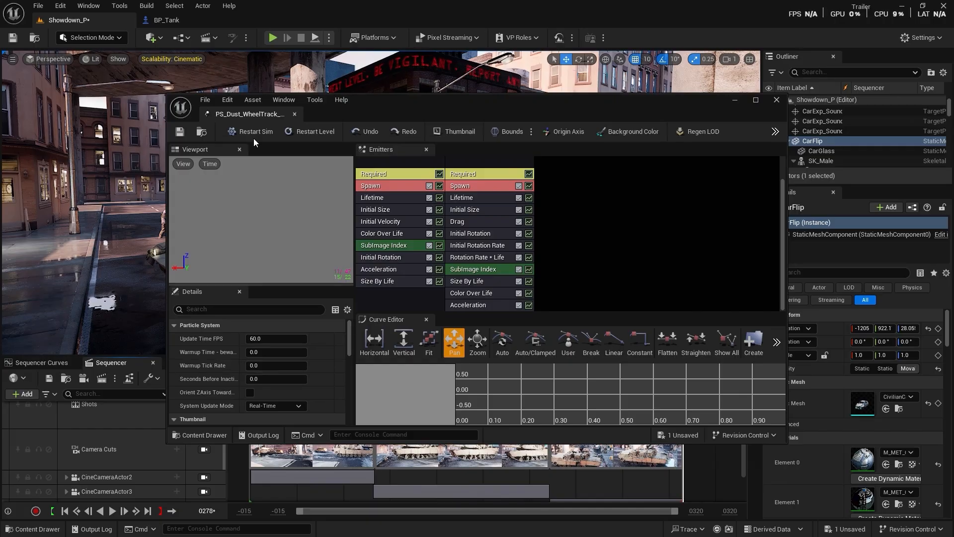
drag(249, 115, 257, 23)
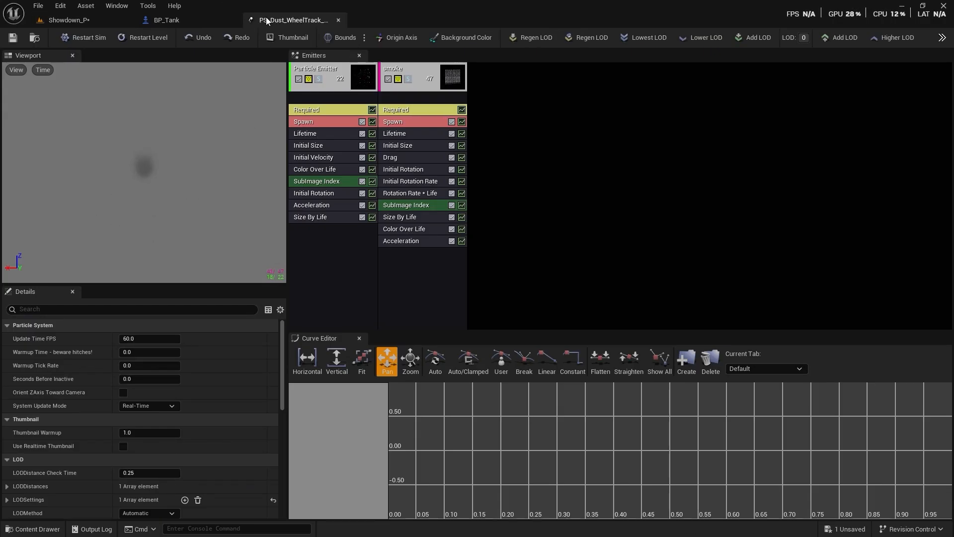
- Open the PS_MuzzleFire_01 and PS_ShockWave_M1A1Abrams particle systems to preview their effects
click(32, 528)
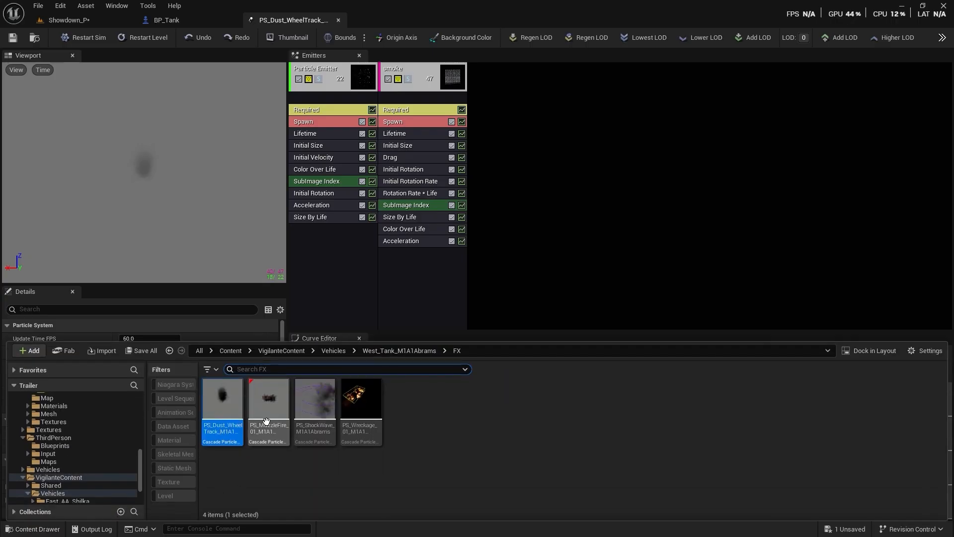
double_click(281, 412)
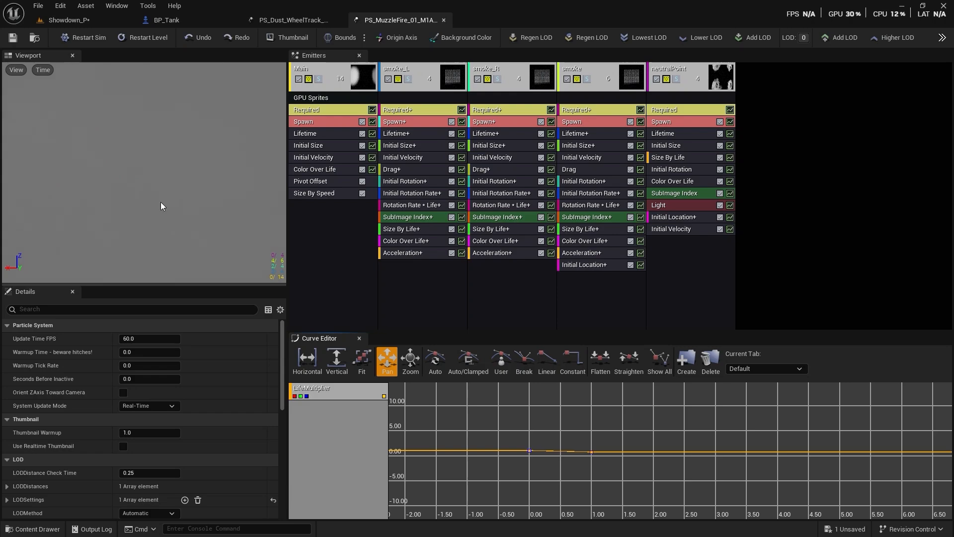
click(32, 528)
click(332, 408)
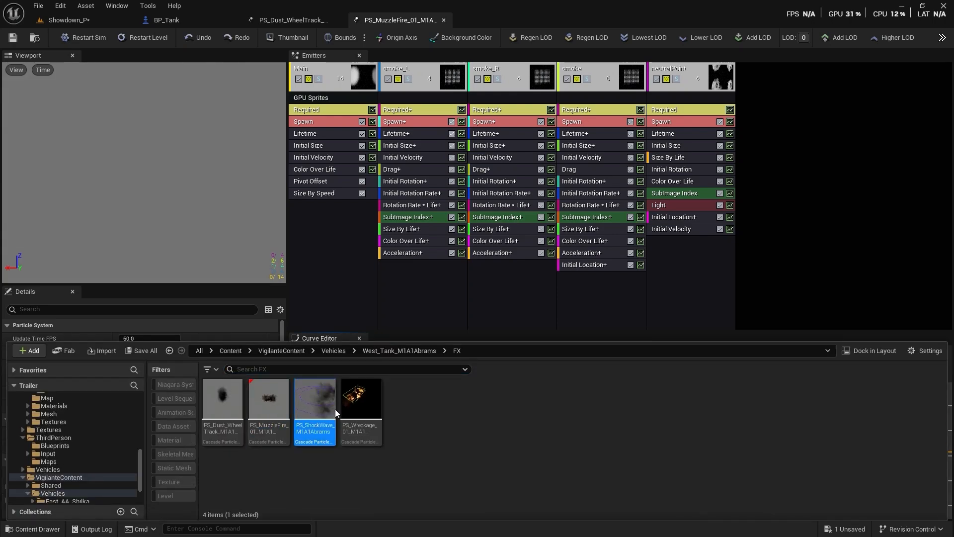
double_click(335, 410)
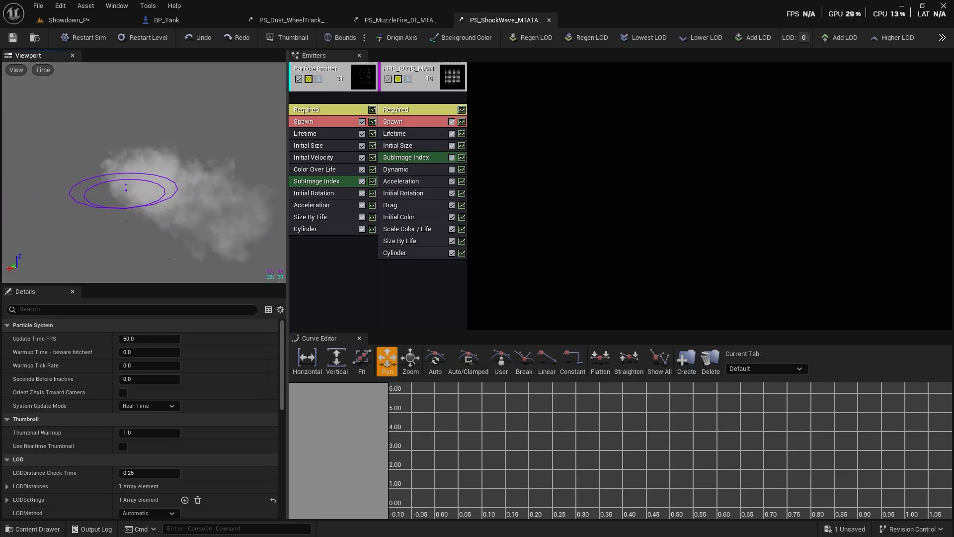
- Compare the muzzle fire and wheel dust particle previews again and return to the Showdown_P level
click(383, 23)
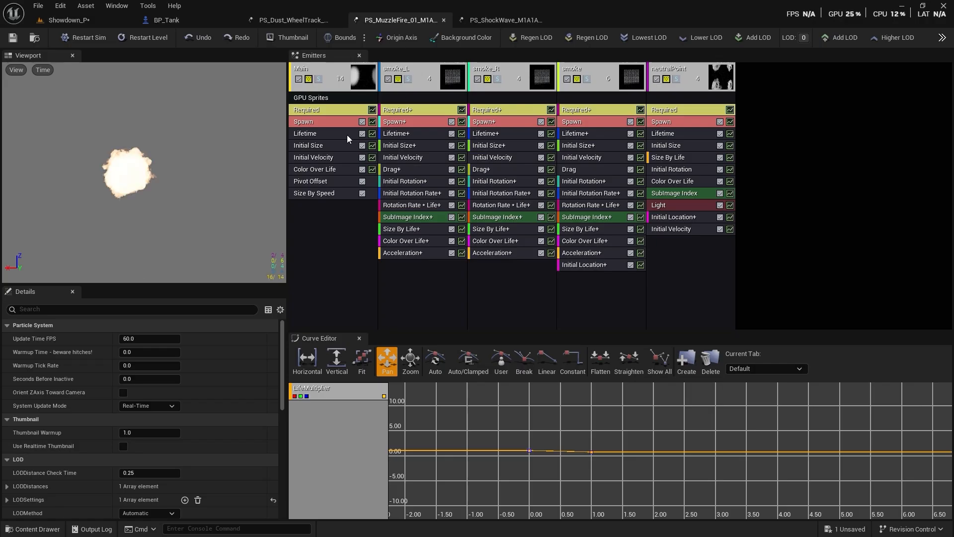
click(282, 20)
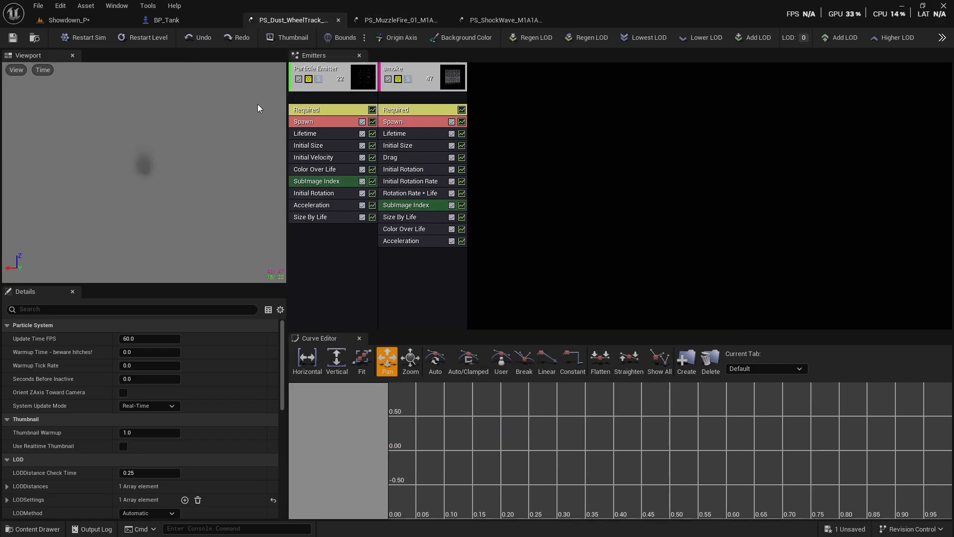
click(392, 20)
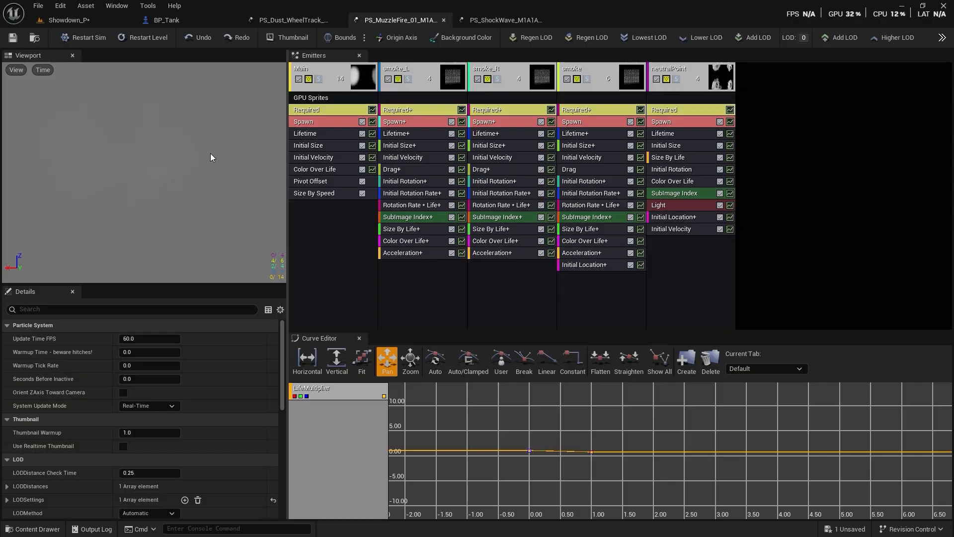
click(69, 19)
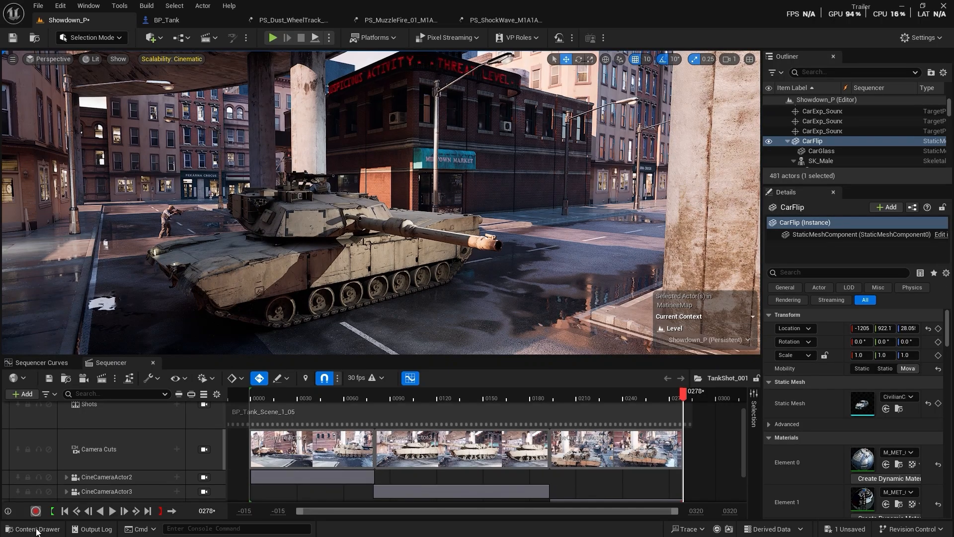
- Place the PS_MuzzleFire_01_M1A1Abrams particle system in the level near the tank's gun barrel and rotate it 90 degrees about Z
click(54, 528)
drag(267, 362, 470, 290)
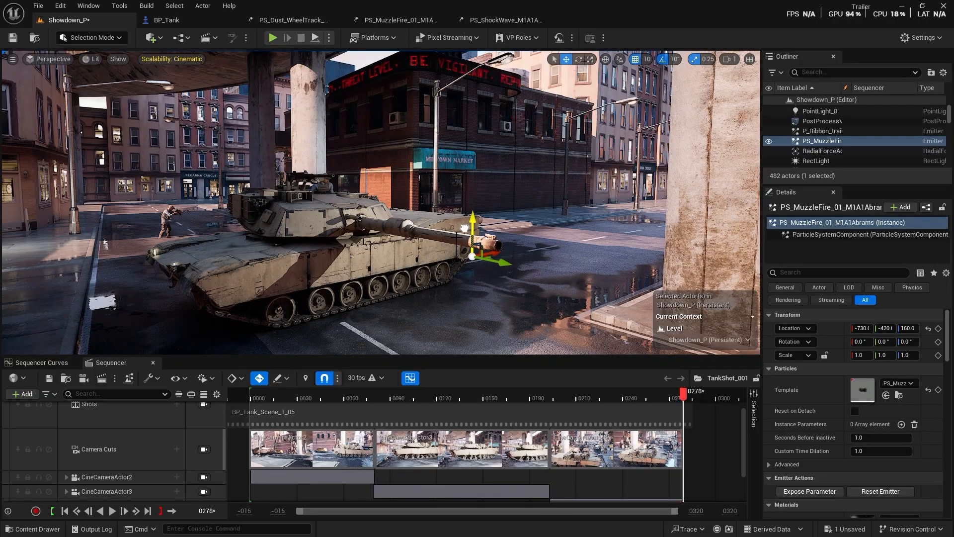
right_drag(457, 237, 537, 294)
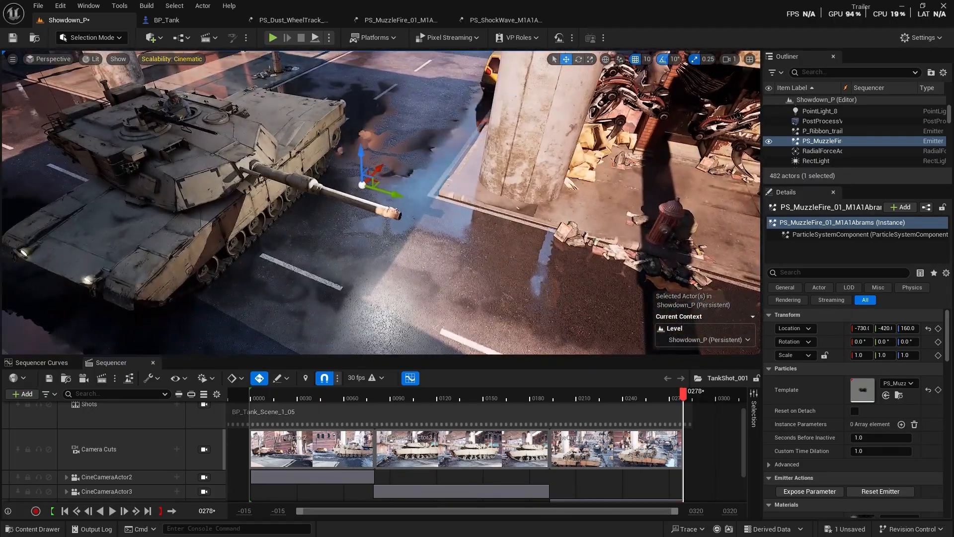
key(e)
drag(392, 213, 378, 218)
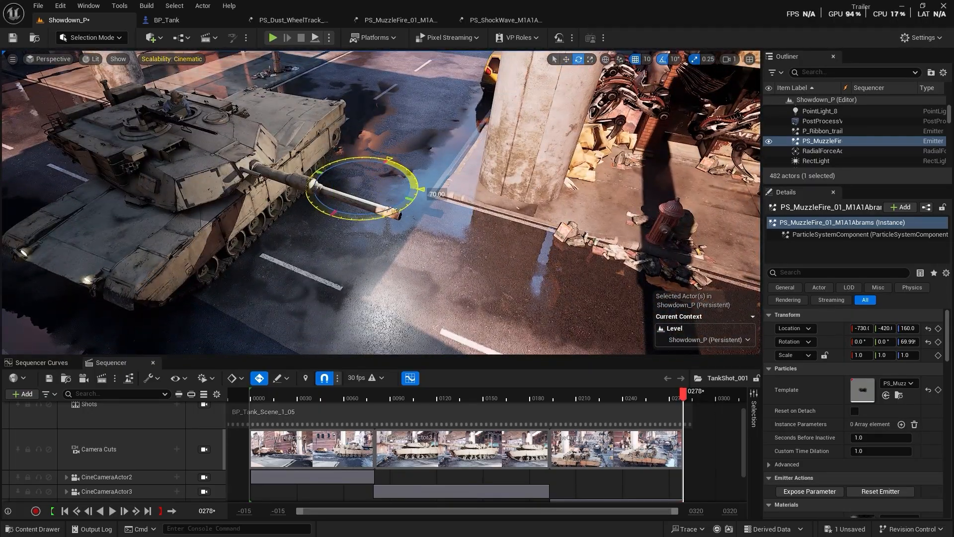
- Move the muzzle fire emitter to the tip of the gun barrel at about -865, -260, 220, with grid snapping set to 5
key(w)
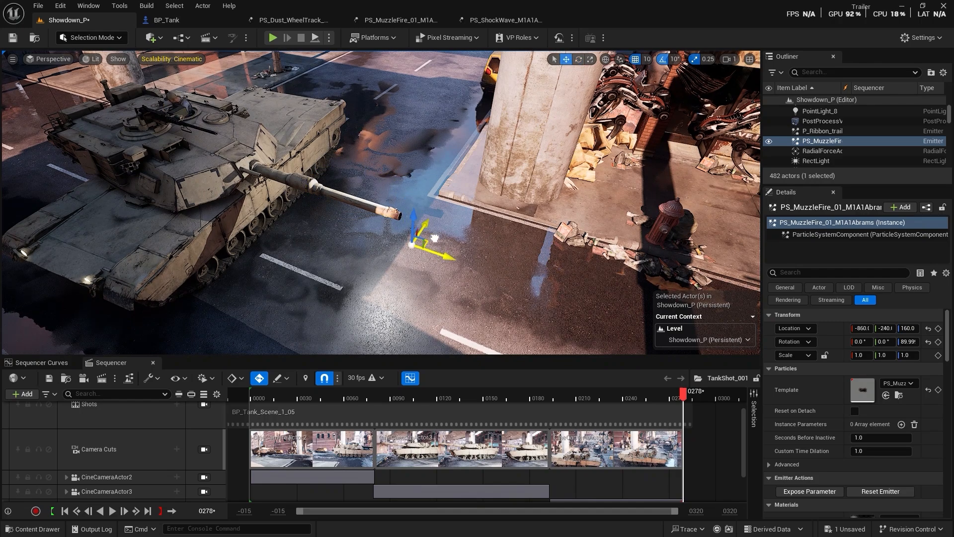
click(606, 60)
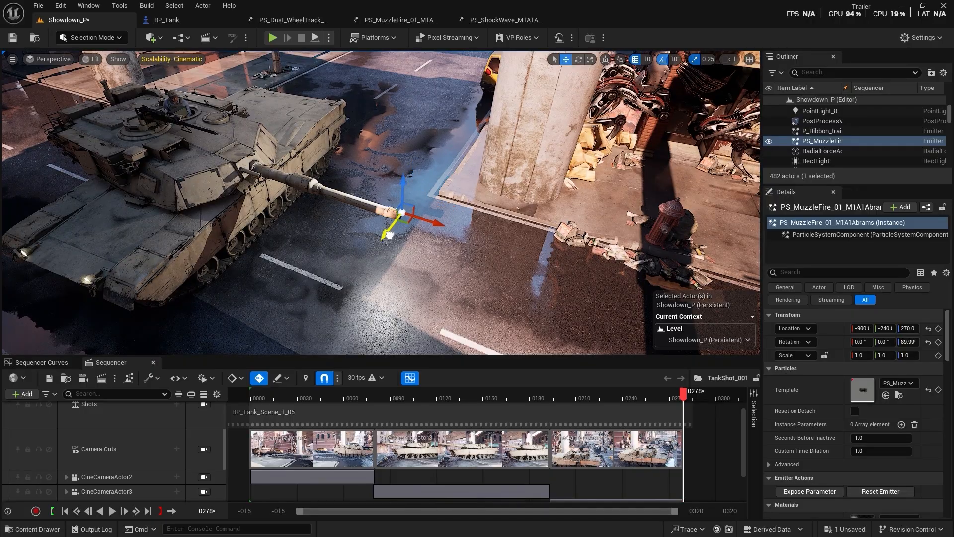
right_drag(442, 231, 392, 196)
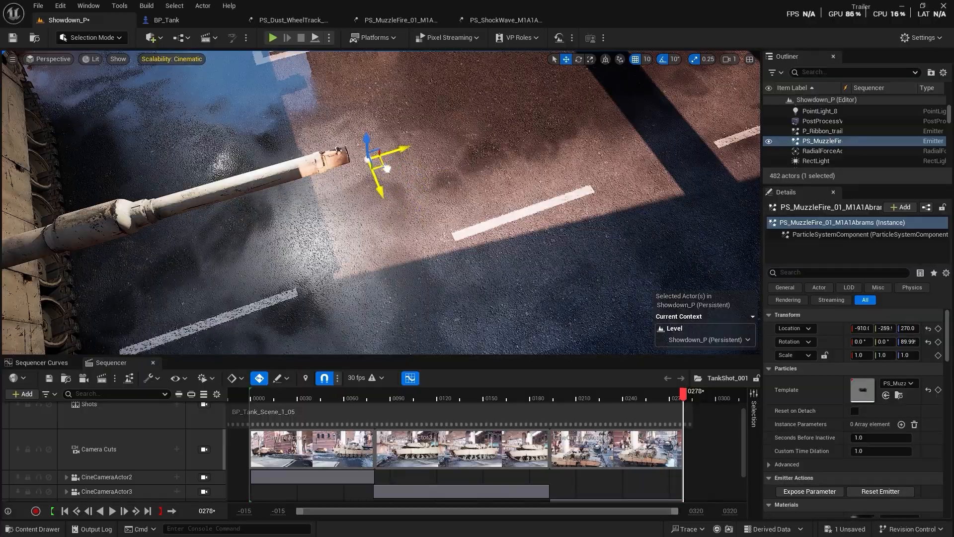
right_drag(457, 174, 481, 175)
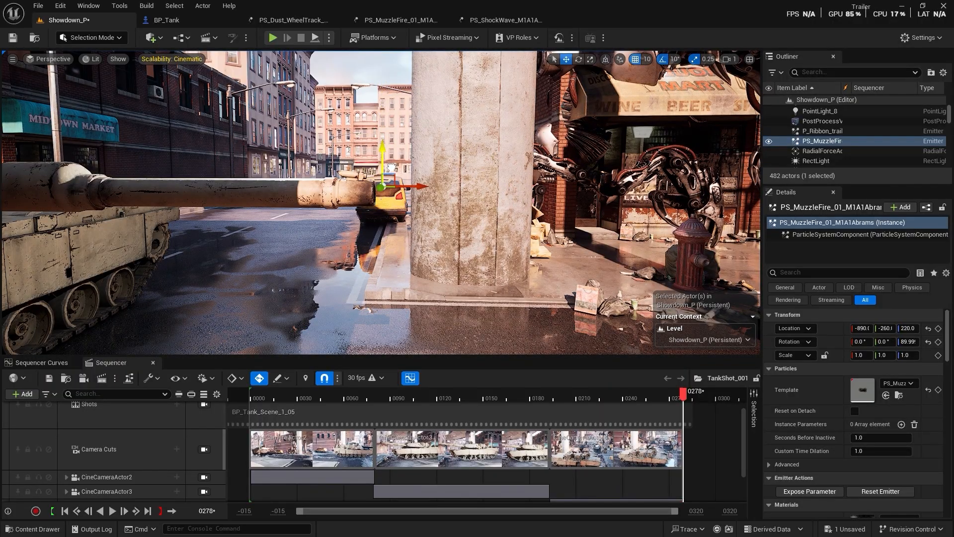
right_drag(474, 226, 510, 274)
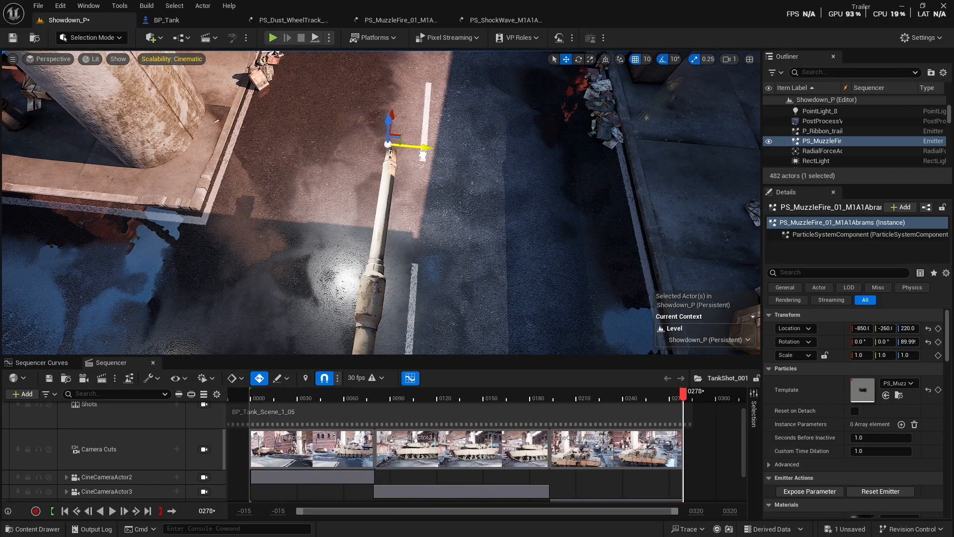
right_drag(502, 225, 293, 219)
mouse_move(508, 259)
right_down()
mouse_move(480, 271)
mouse_move(497, 261)
right_up()
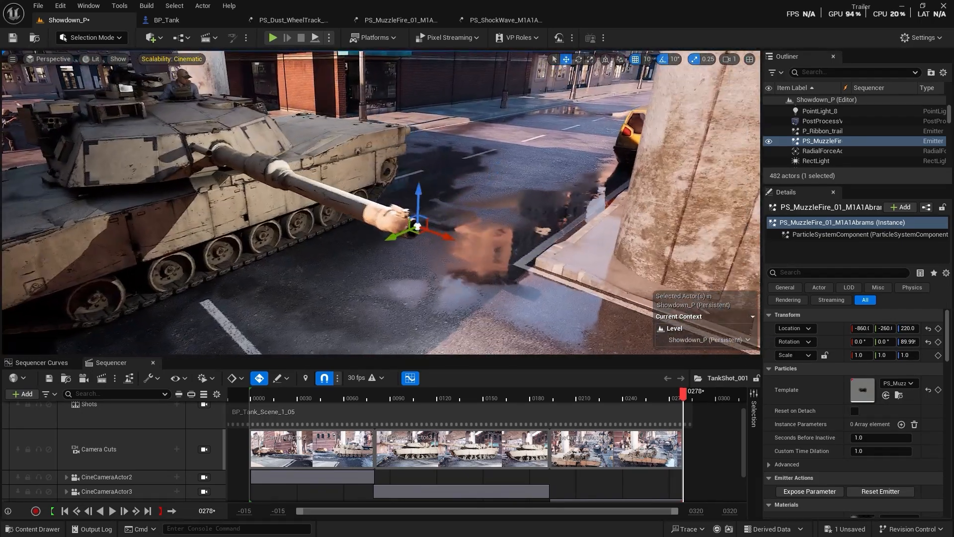
click(648, 59)
click(663, 96)
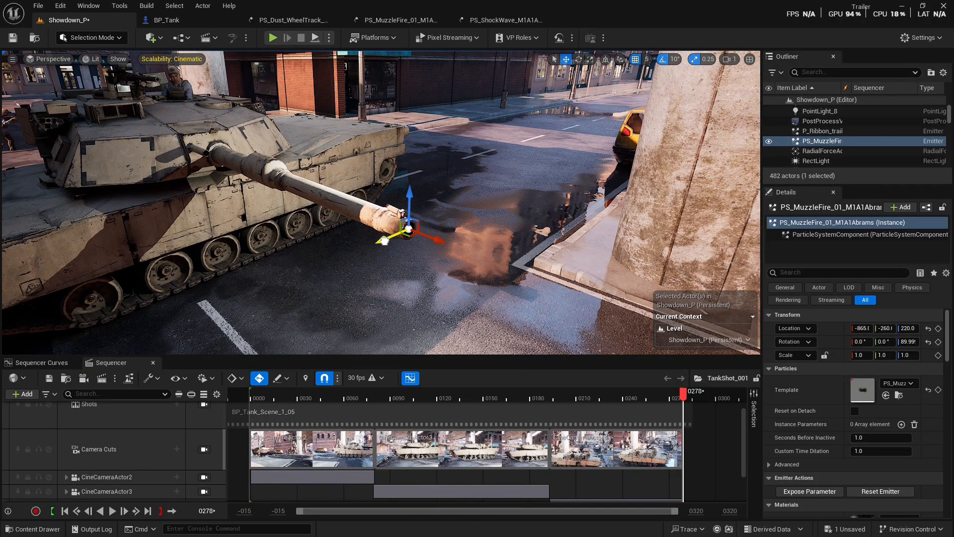
- Add the PS_MuzzleFire_01_M1A1Abrams emitter to the TankShot_001 sequence with an FX System Toggle Track
right_drag(468, 217, 526, 251)
click(22, 394)
mouse_move(128, 211)
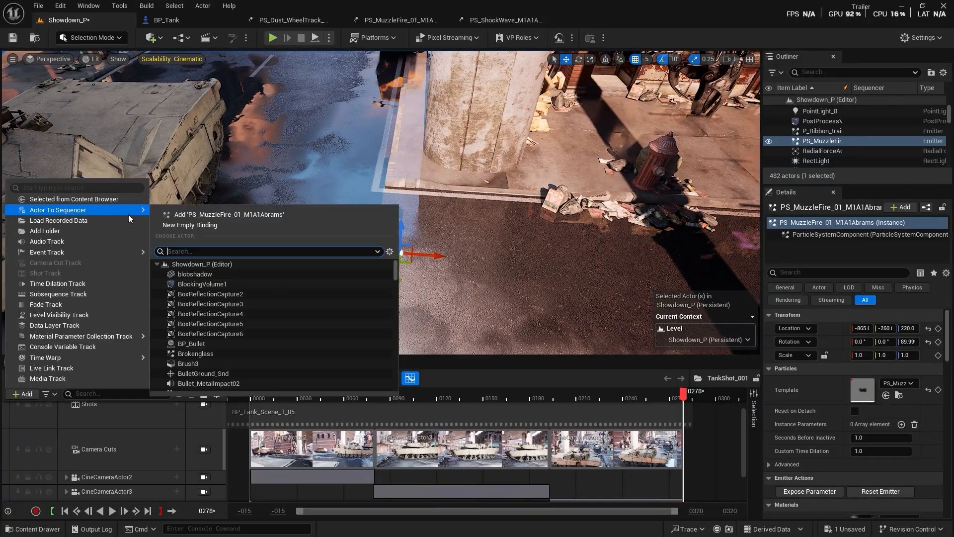
click(219, 215)
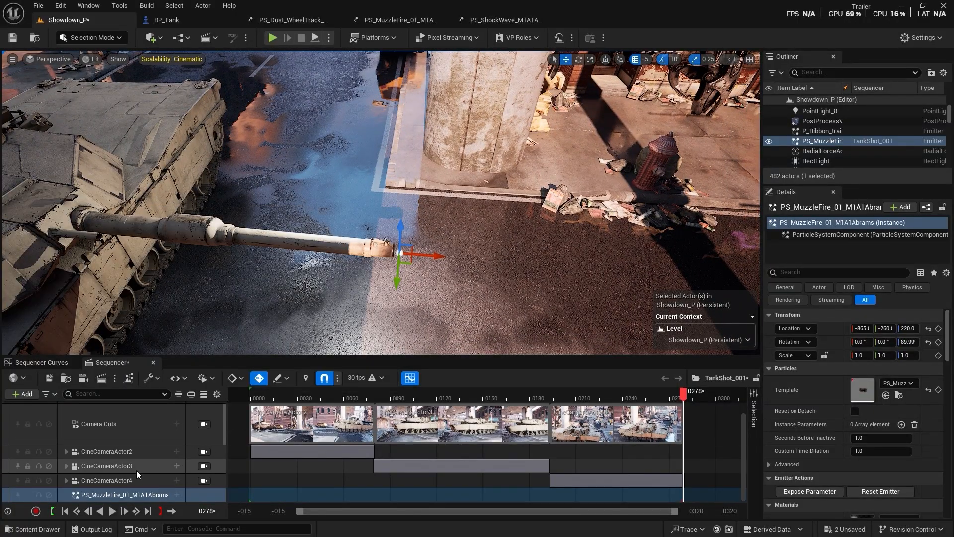
click(177, 494)
click(231, 384)
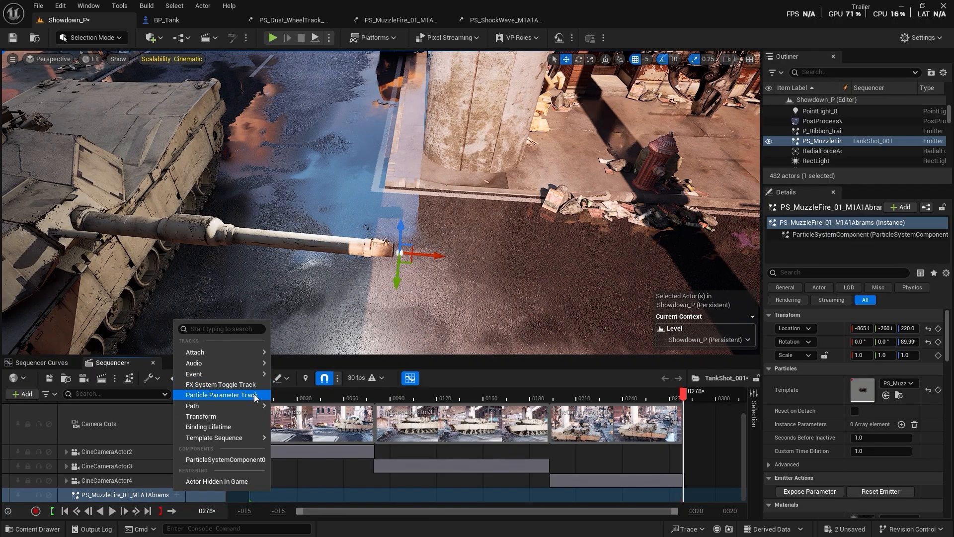
click(111, 497)
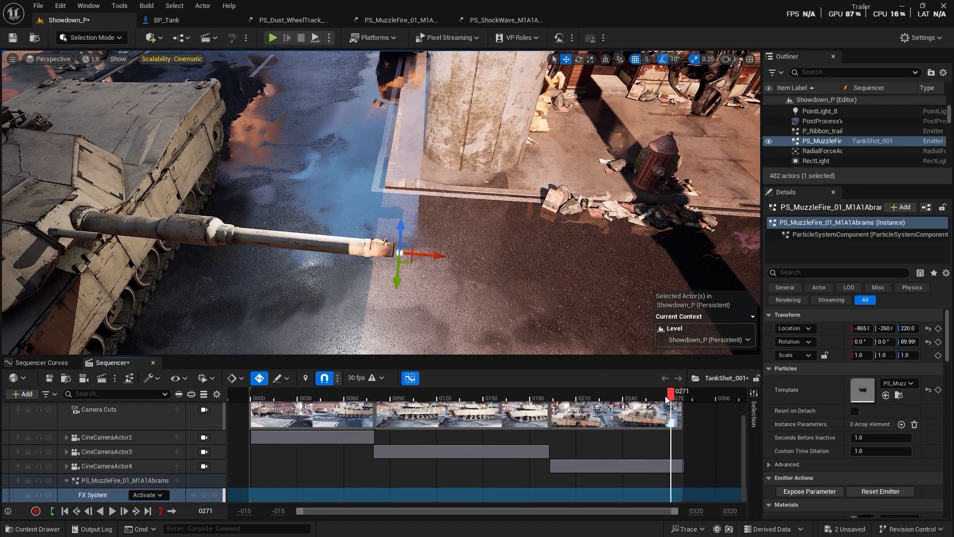
- Key the muzzle fire's FX System as Deactivate at frame 238, Activate at 240 and Deactivate at 248, removing the extra key at 264
click(205, 497)
drag(643, 392, 582, 400)
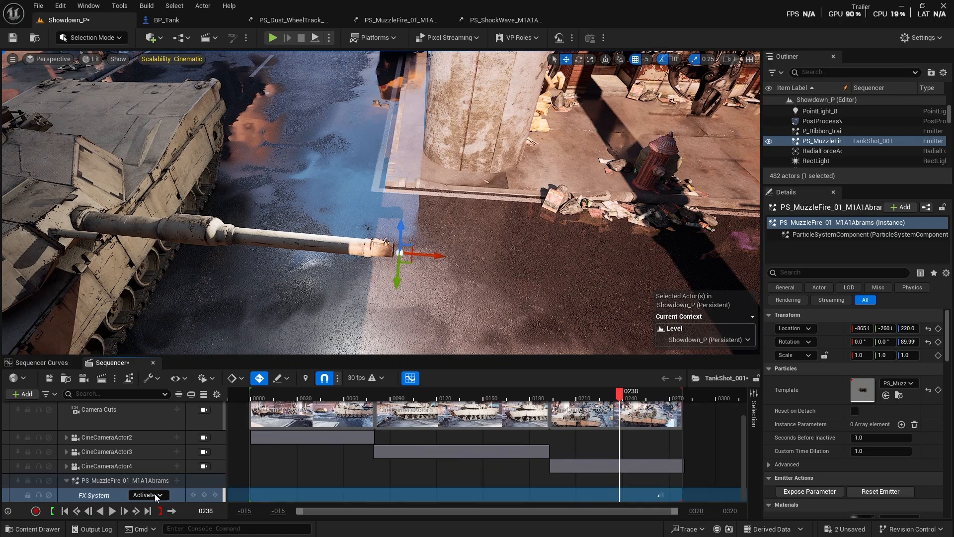
click(163, 471)
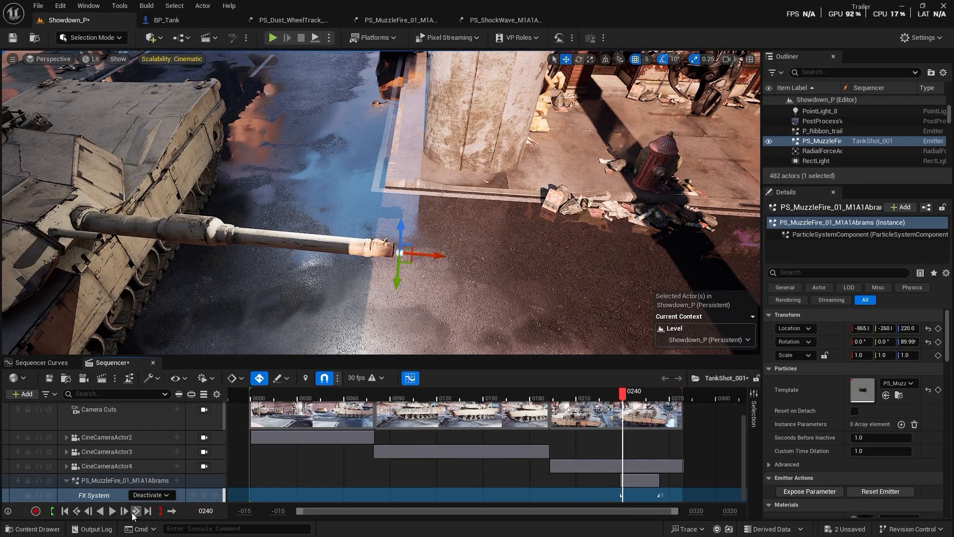
click(153, 459)
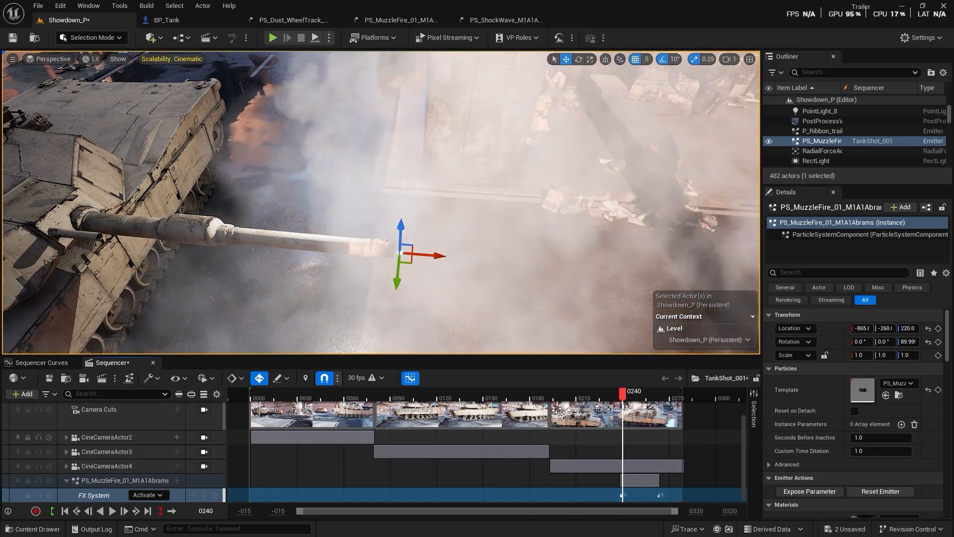
click(636, 401)
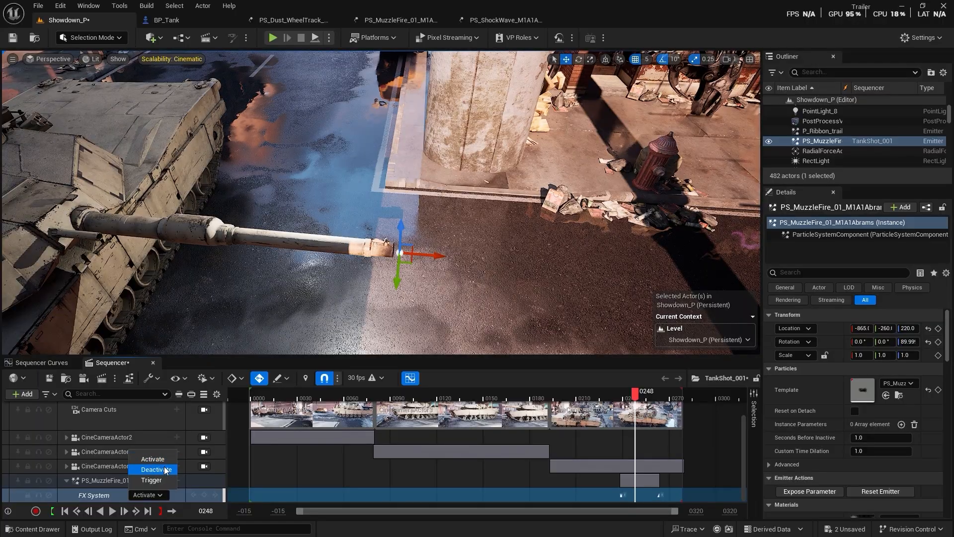
click(660, 392)
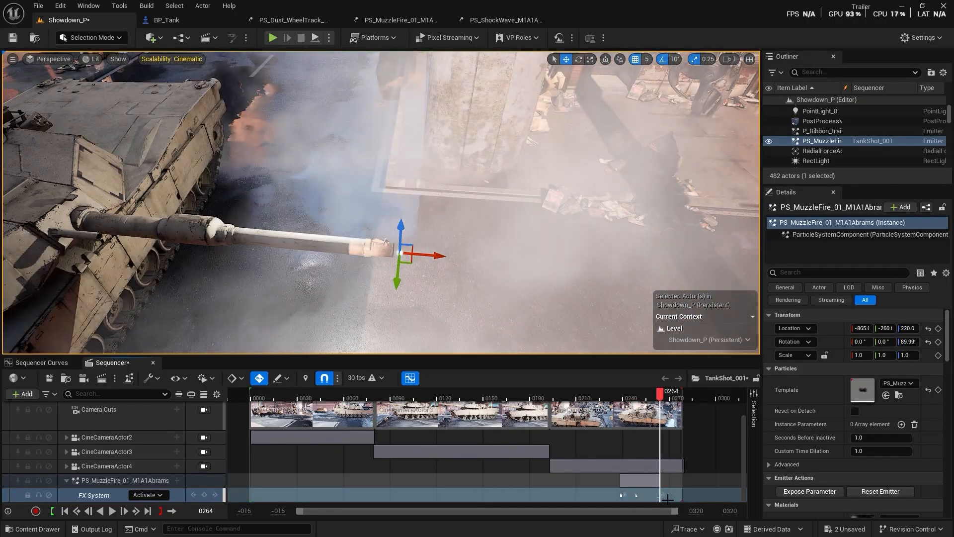
- Play the sequence from frame 170 to check the timing of the muzzle fire effect
drag(649, 391, 514, 396)
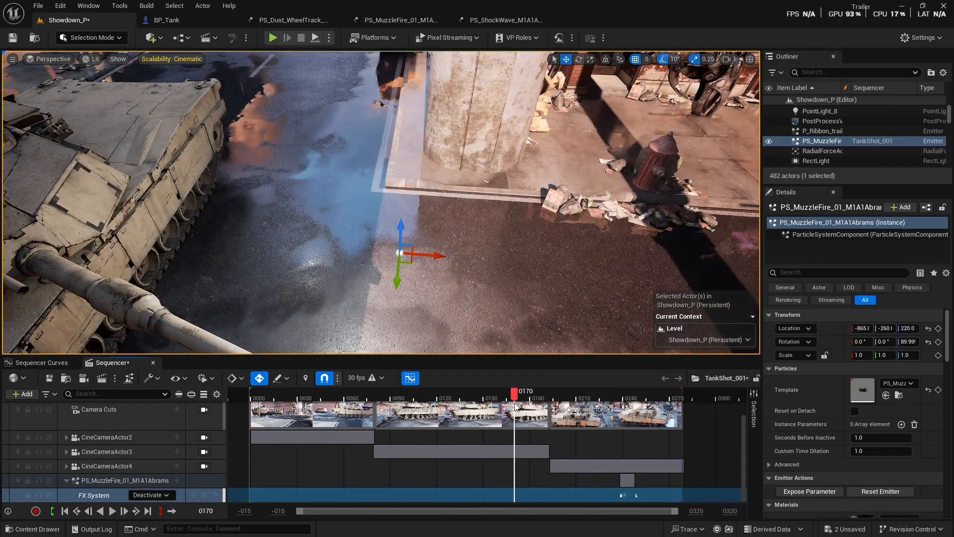
key(space)
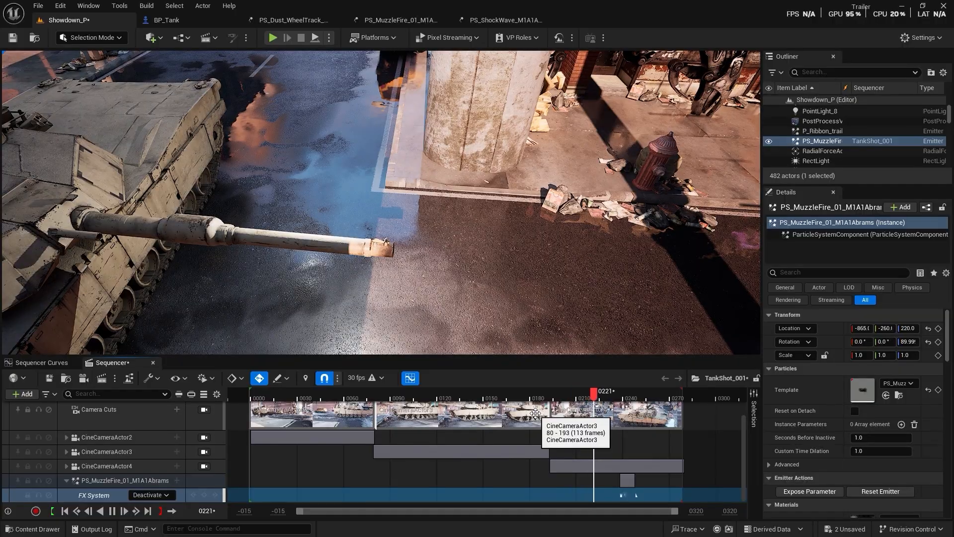
key(space)
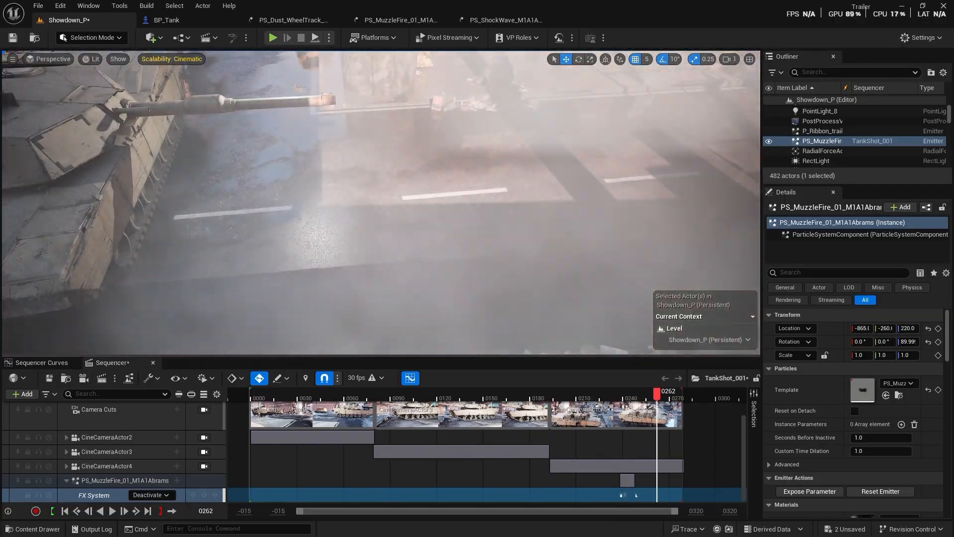
- Place the PS_ShockWave_M1A1Abrams particle system on the street in front of the tank
right_drag(451, 252, 447, 221)
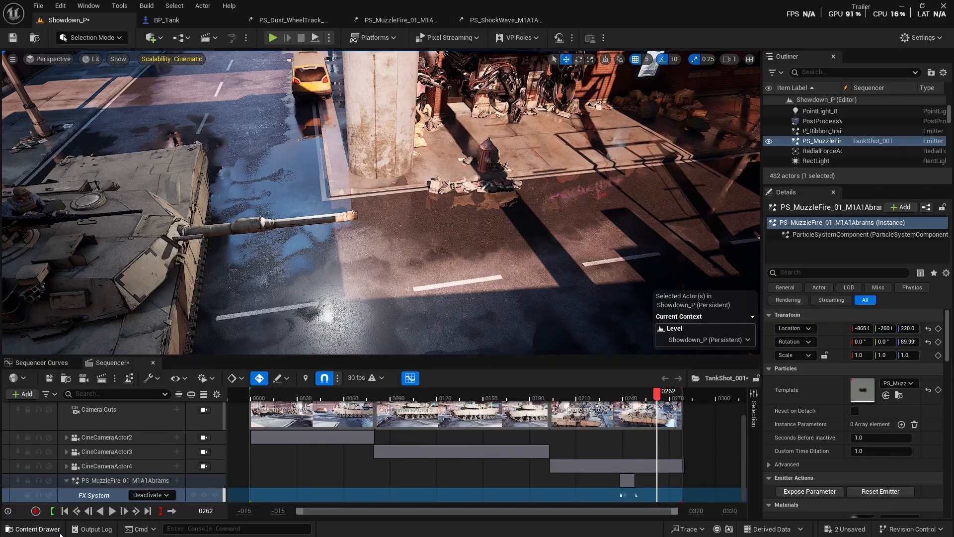
click(35, 529)
drag(317, 353, 422, 199)
right_drag(445, 249, 469, 260)
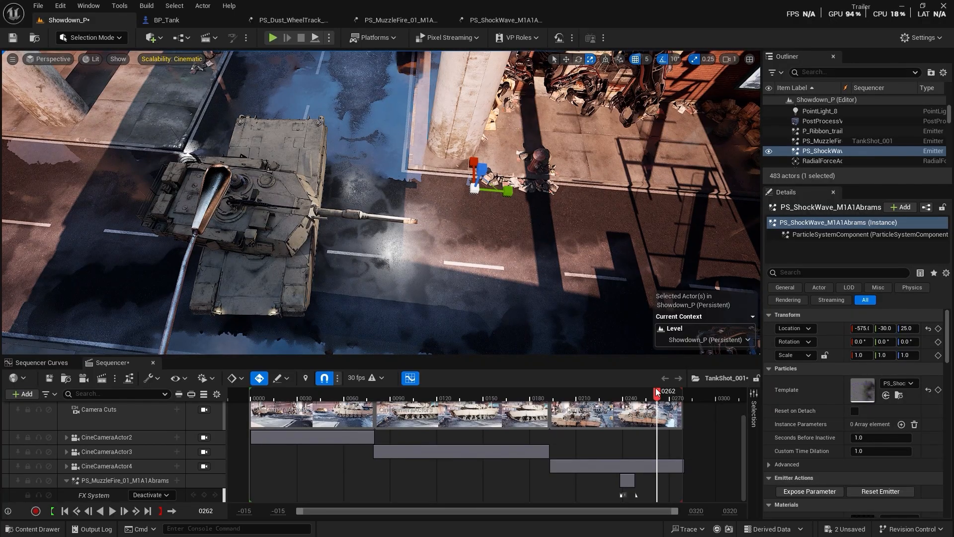
- Add the PS_ShockWave_M1A1Abrams emitter to the sequence with an FX System Toggle Track
drag(656, 388, 494, 392)
click(65, 483)
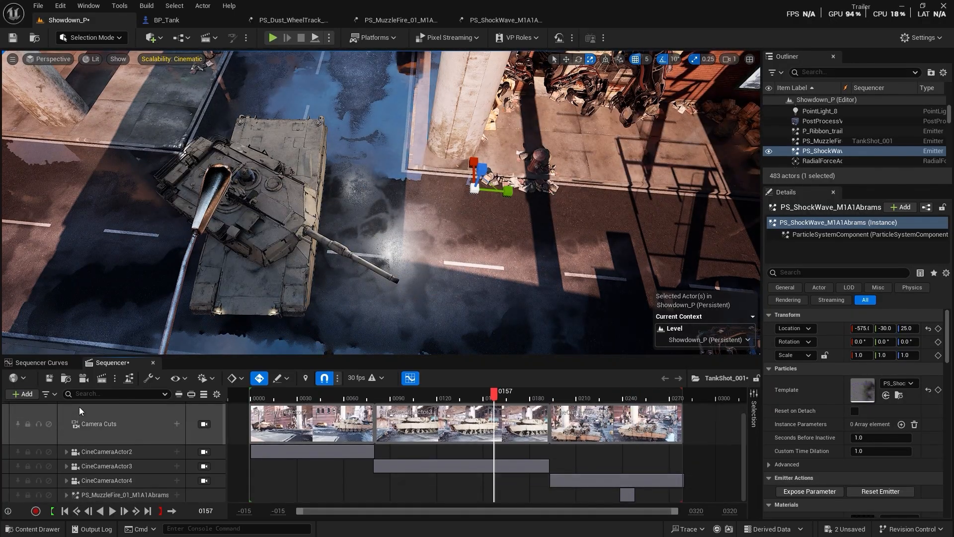
click(27, 393)
mouse_move(130, 210)
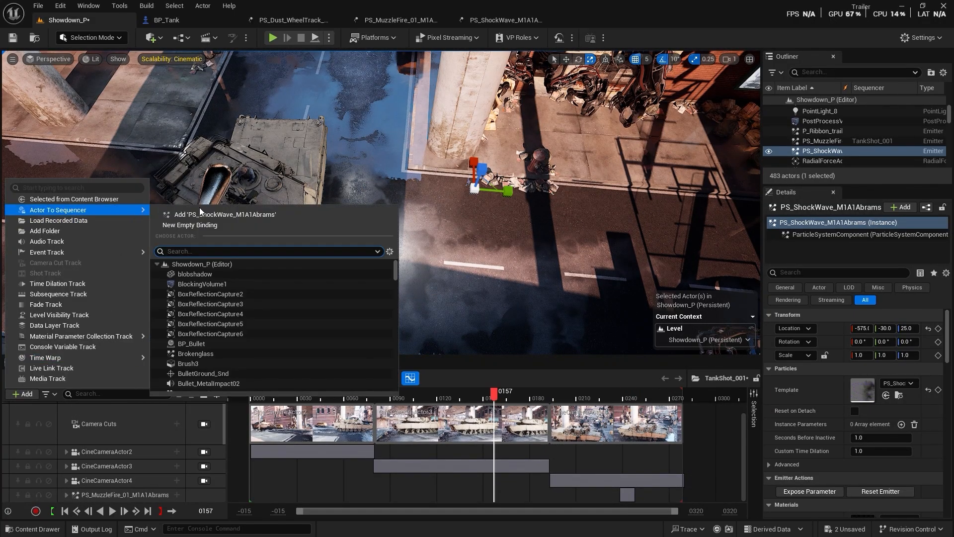
click(210, 210)
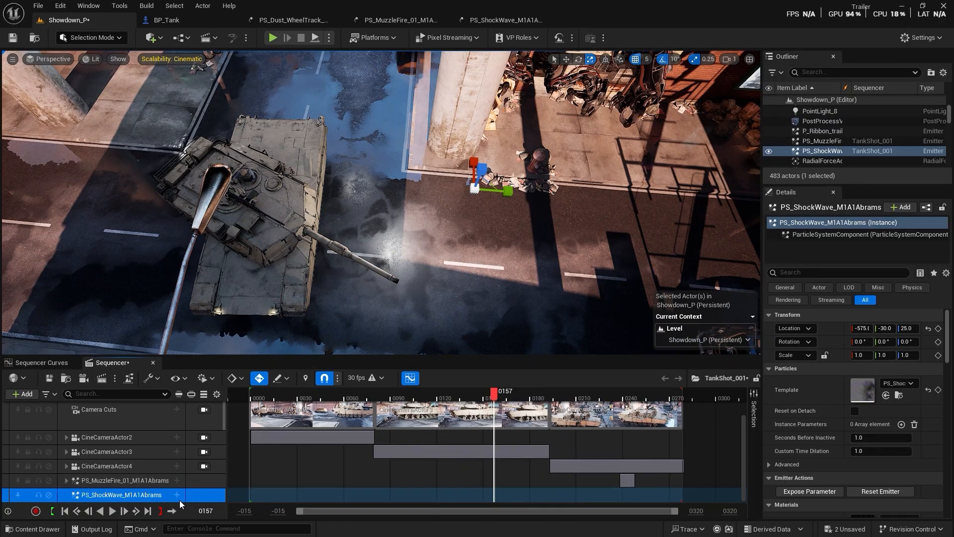
click(178, 498)
click(237, 388)
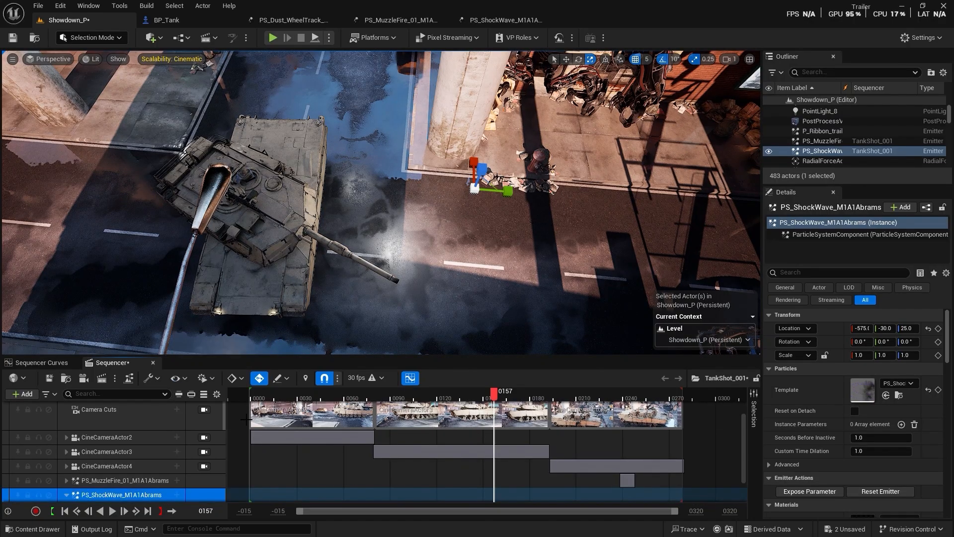
- Set the shock wave's FX System to Deactivate at frame 238 and key it as Activate at frame 240
drag(482, 409, 615, 414)
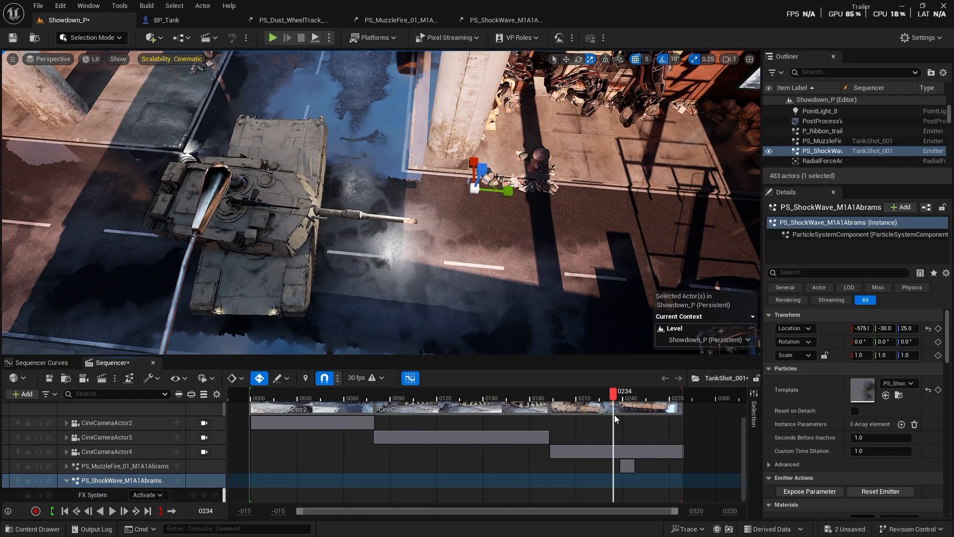
click(66, 466)
scroll(497, 486, down, 1)
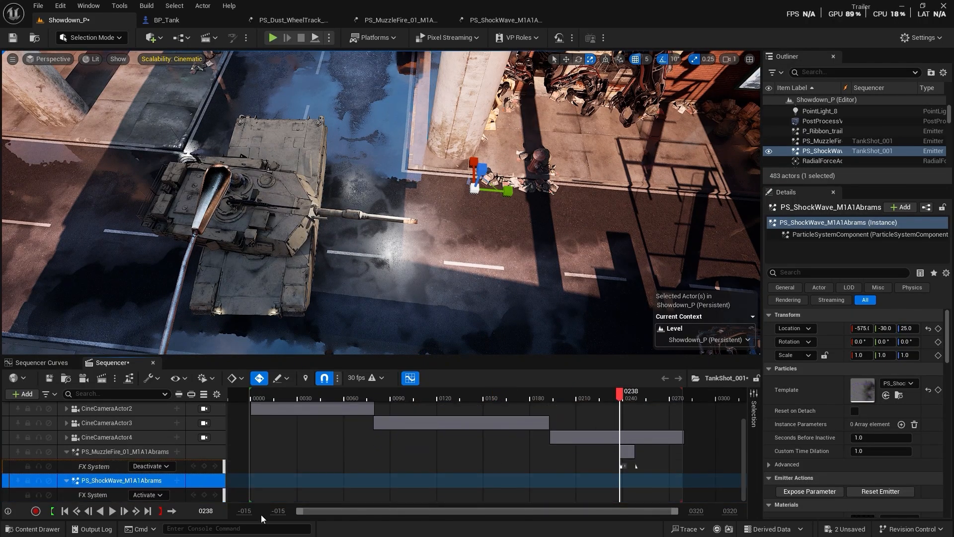
drag(674, 509, 719, 522)
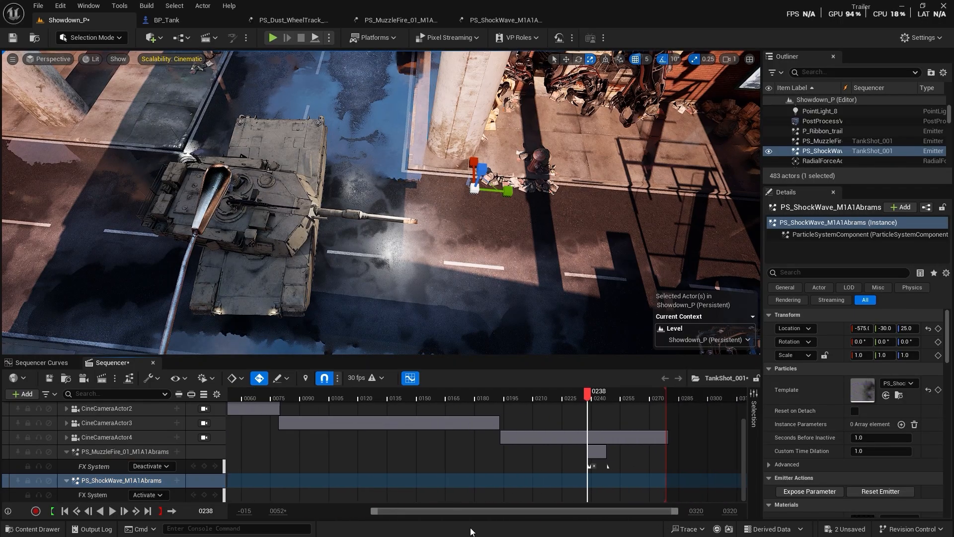
drag(373, 512, 535, 527)
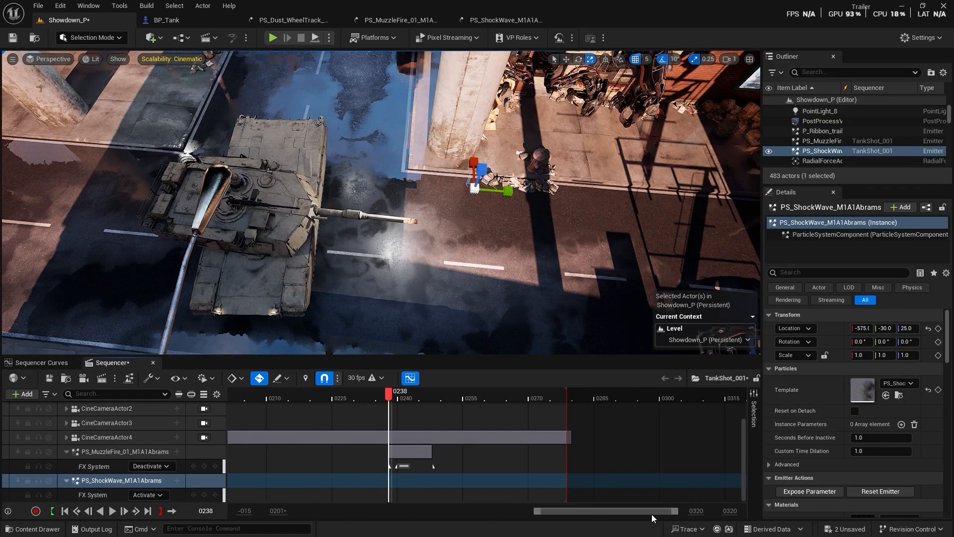
drag(674, 511, 632, 512)
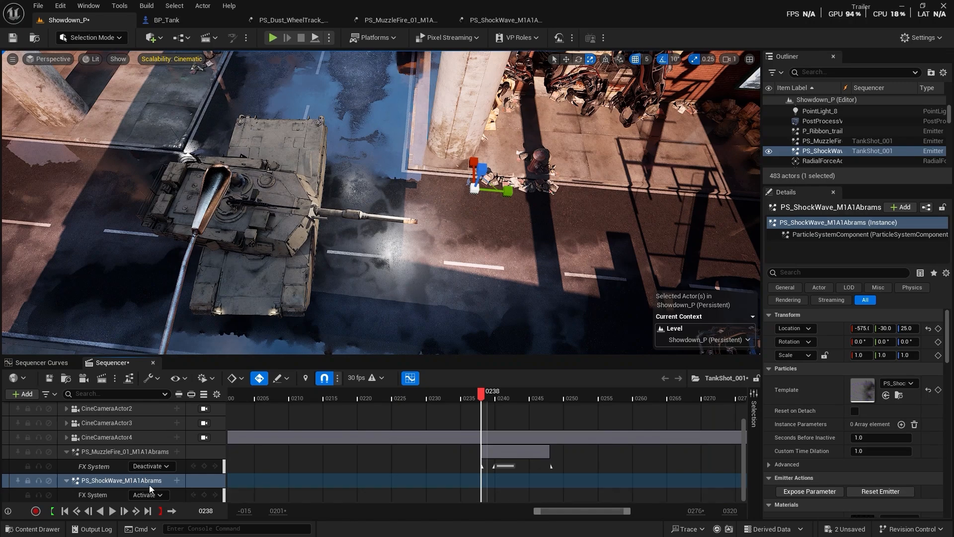
click(153, 496)
click(156, 469)
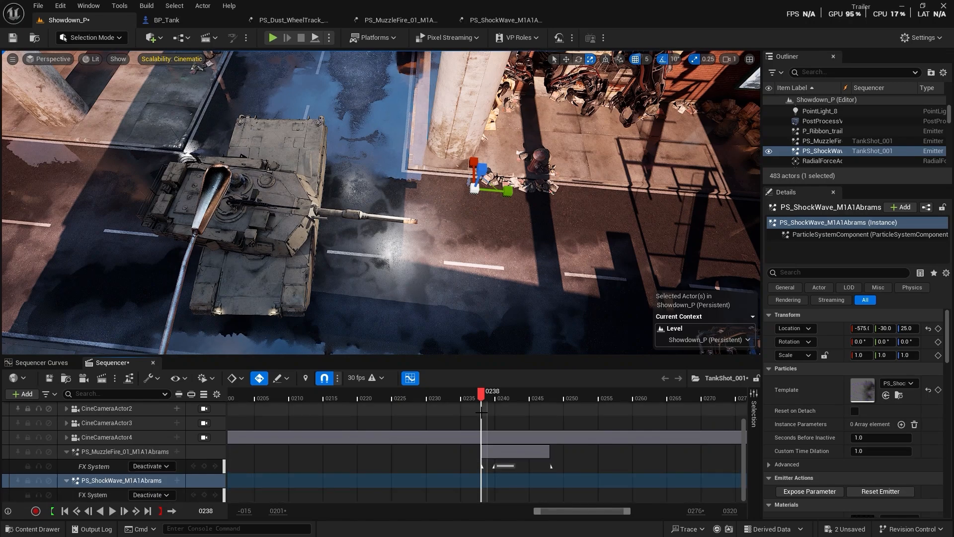
drag(484, 399, 495, 398)
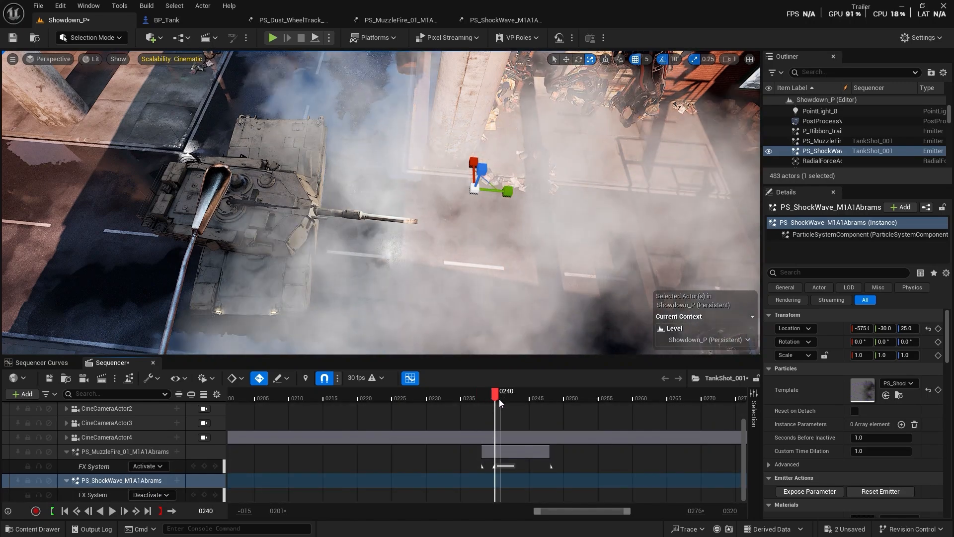
click(151, 495)
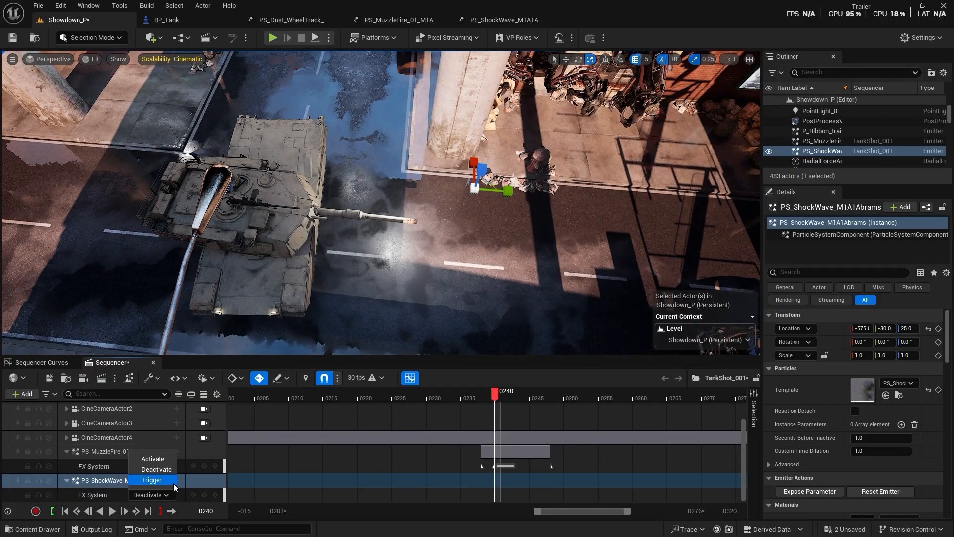
click(154, 459)
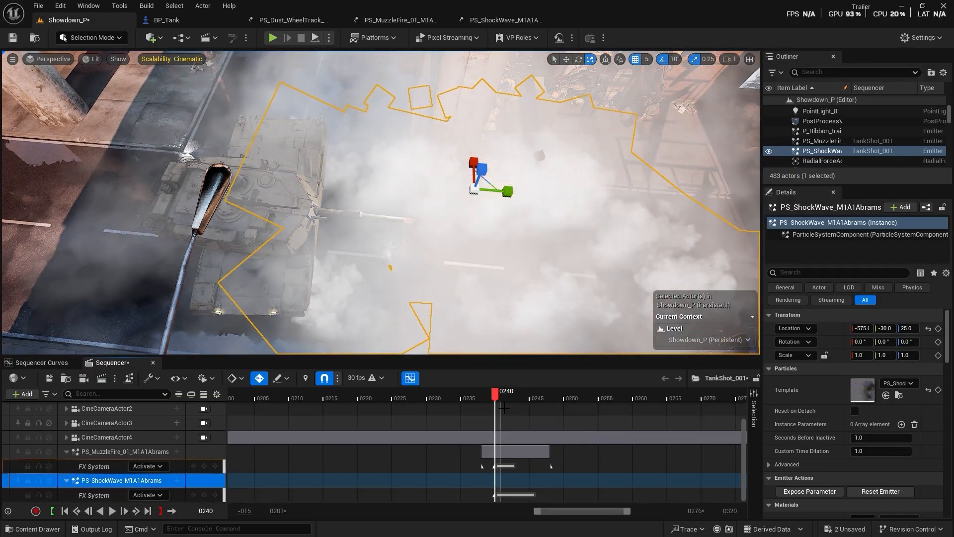
- Key the shock wave's FX System as Deactivate at frame 239 and shift the muzzle fire's keys to start at frame 239
drag(495, 398, 488, 398)
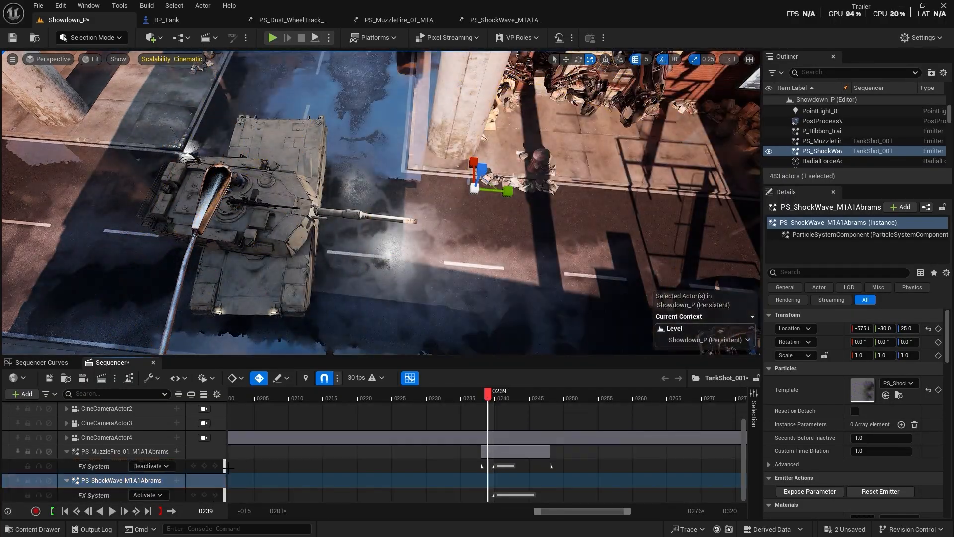
click(148, 495)
click(155, 470)
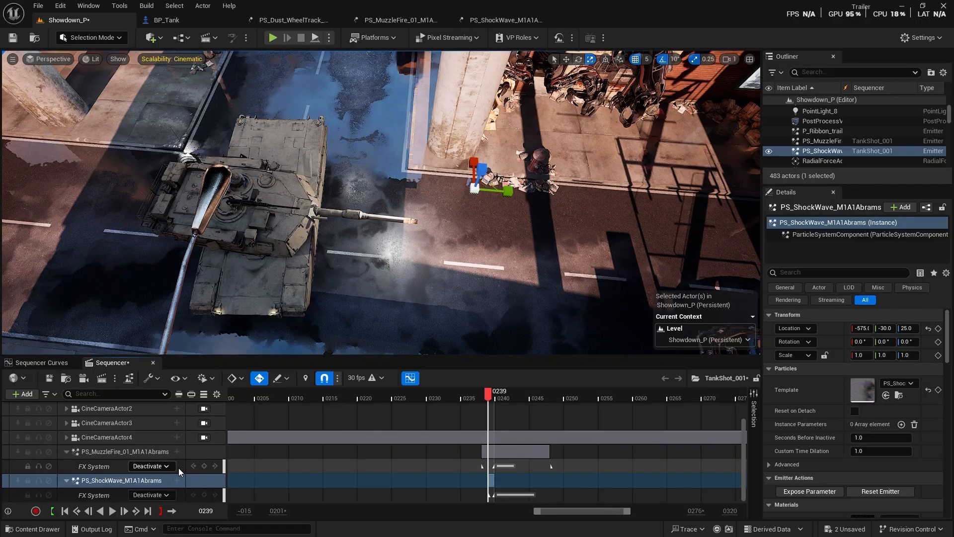
drag(486, 452, 504, 455)
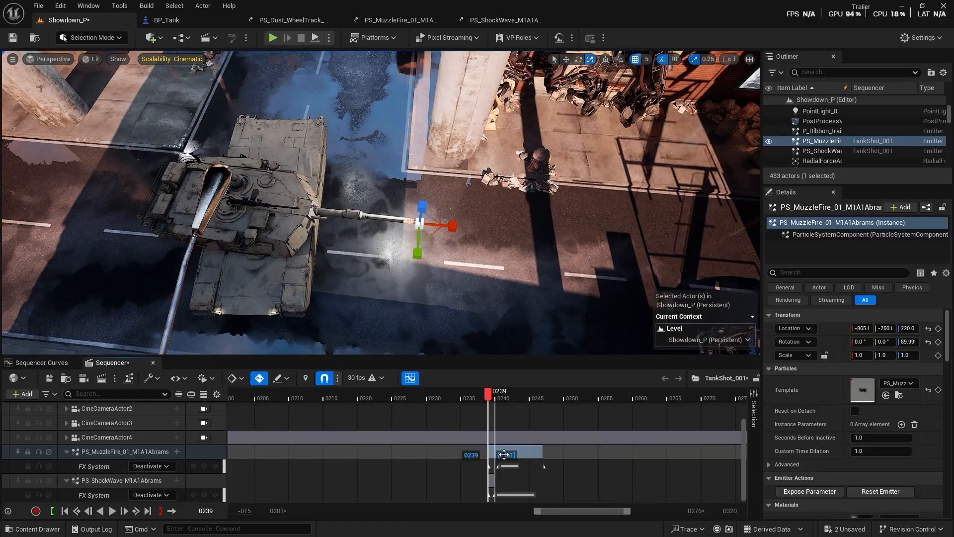
drag(489, 394, 498, 405)
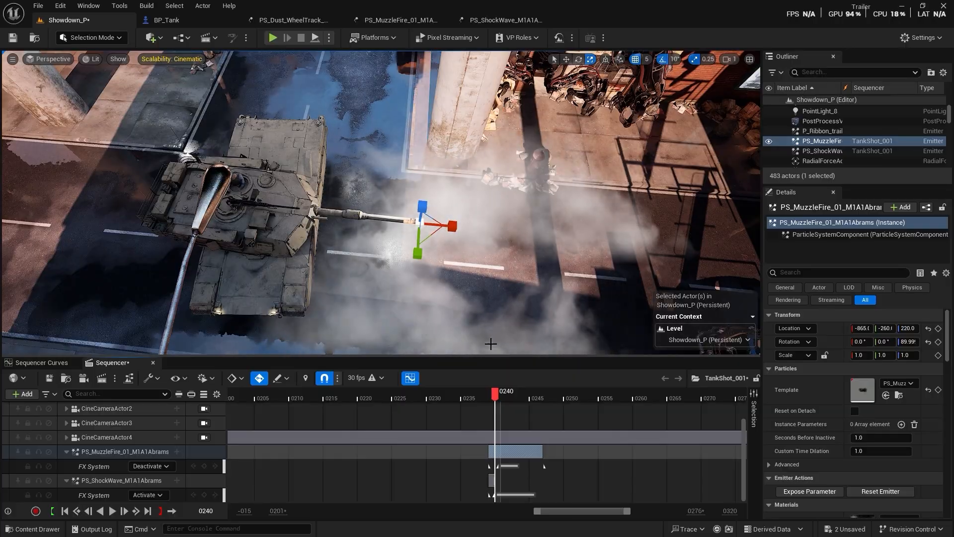
- Copy the muzzle fire emitter's location of -865, -260, 220 onto the PS_ShockWave_M1A1Abrams emitter
click(115, 480)
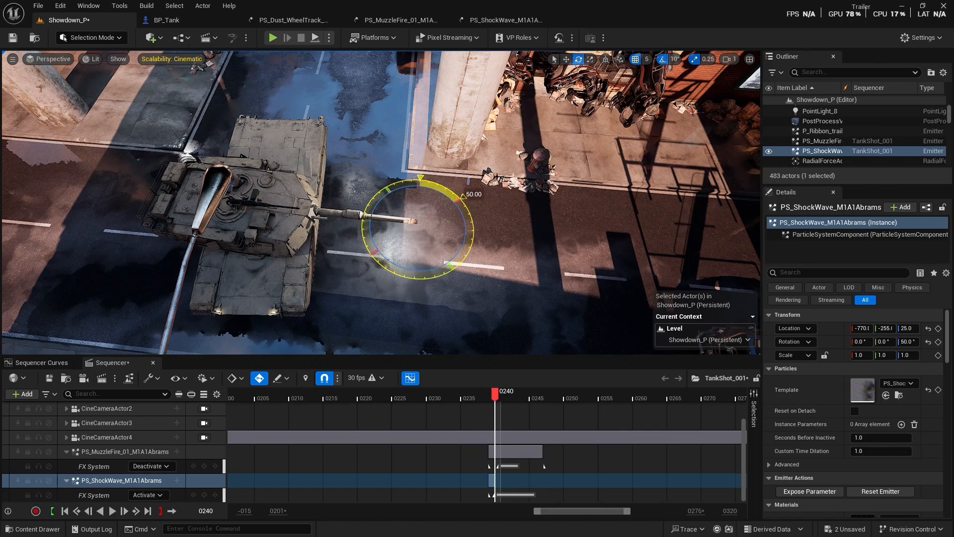
click(119, 451)
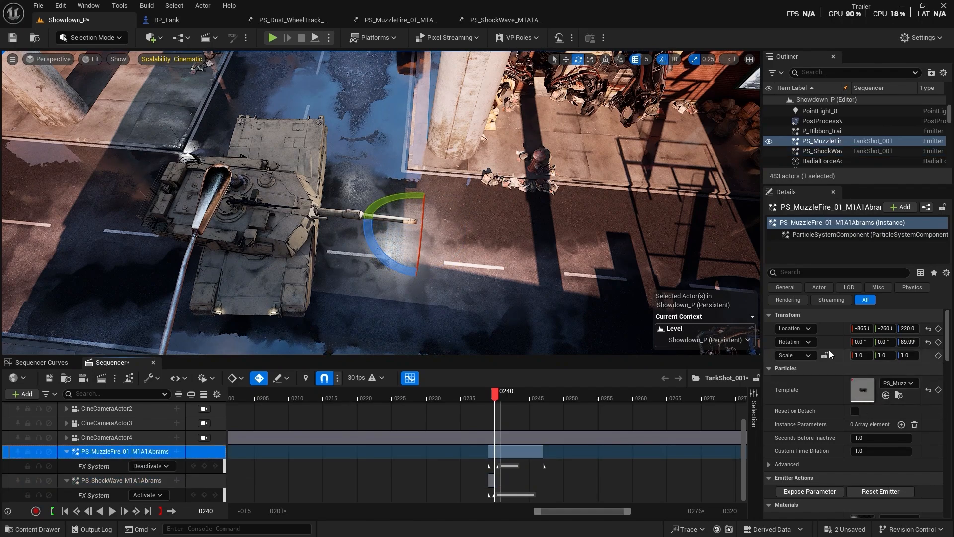
right_click(834, 325)
click(826, 330)
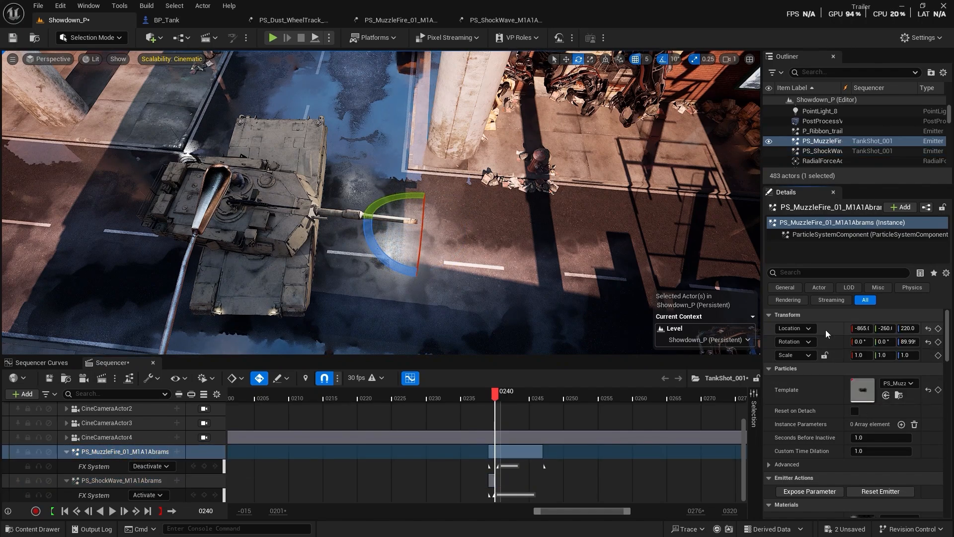
right_click(834, 330)
click(875, 356)
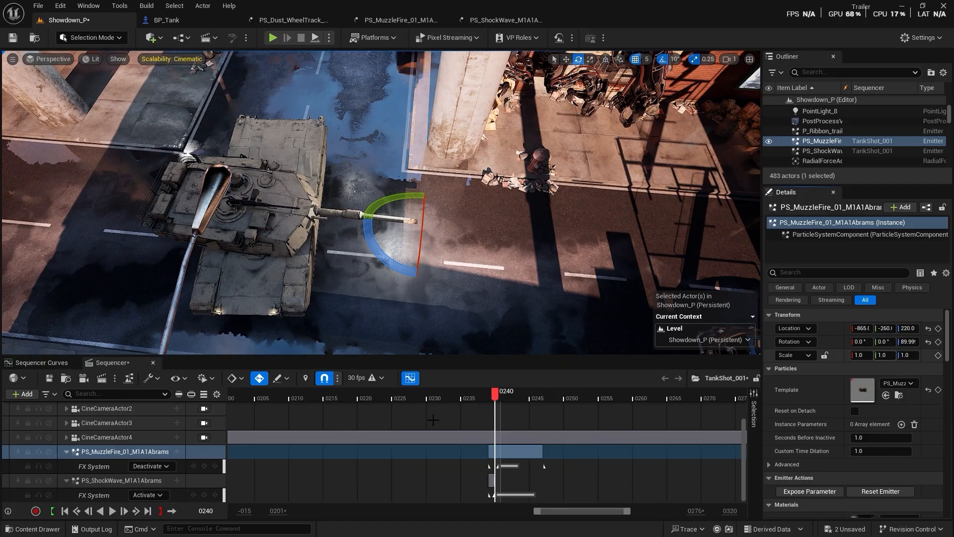
click(103, 483)
right_click(834, 325)
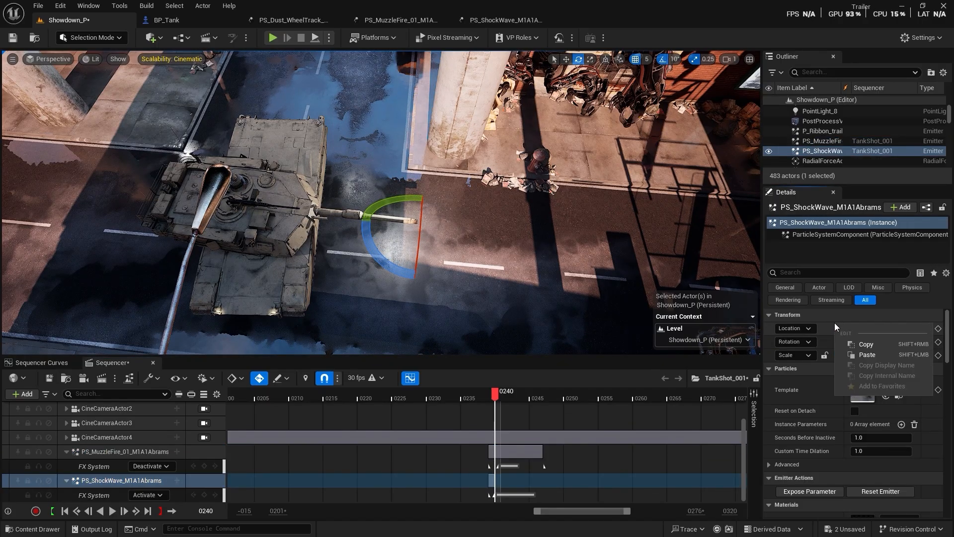
click(862, 355)
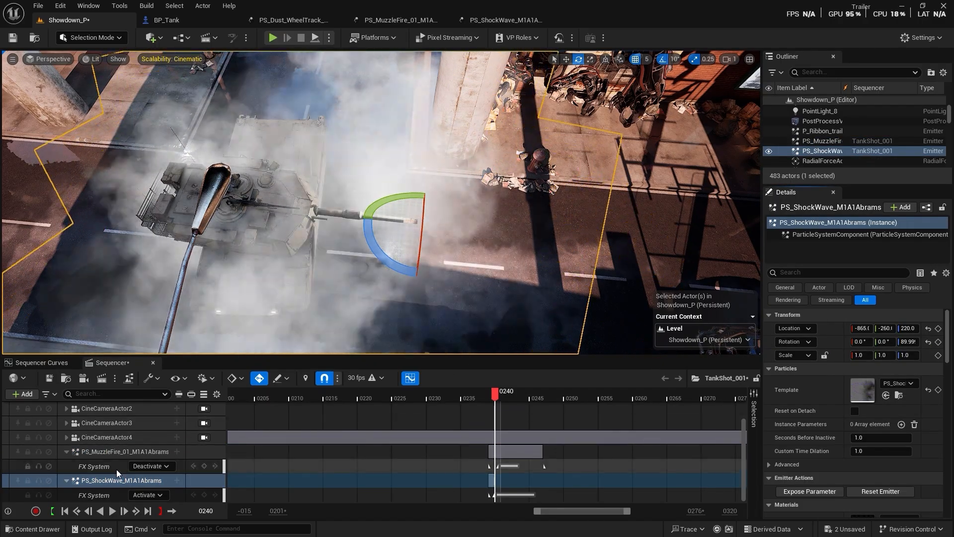
- Copy the muzzle fire emitter's rotation, about 90° on Z, onto the shock wave emitter
click(105, 452)
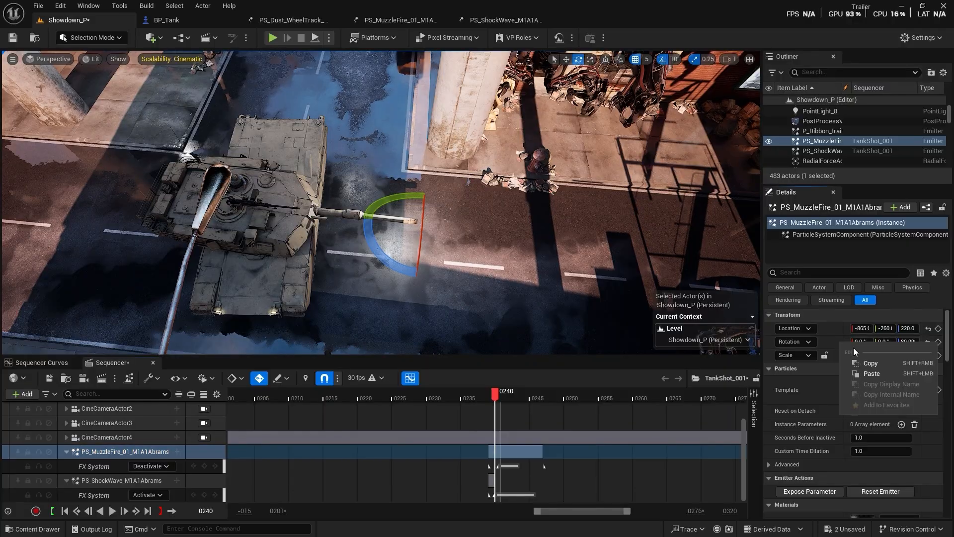
click(871, 372)
click(122, 480)
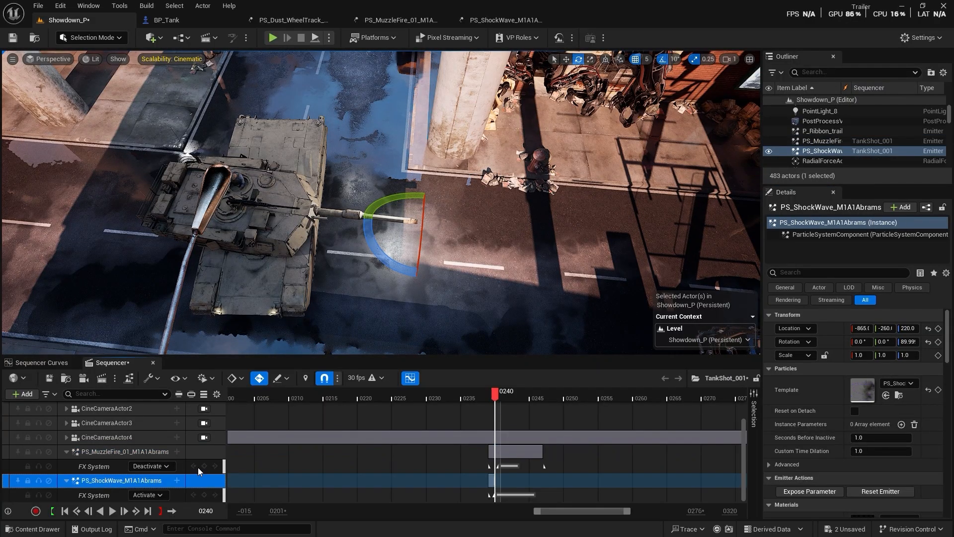
right_click(840, 345)
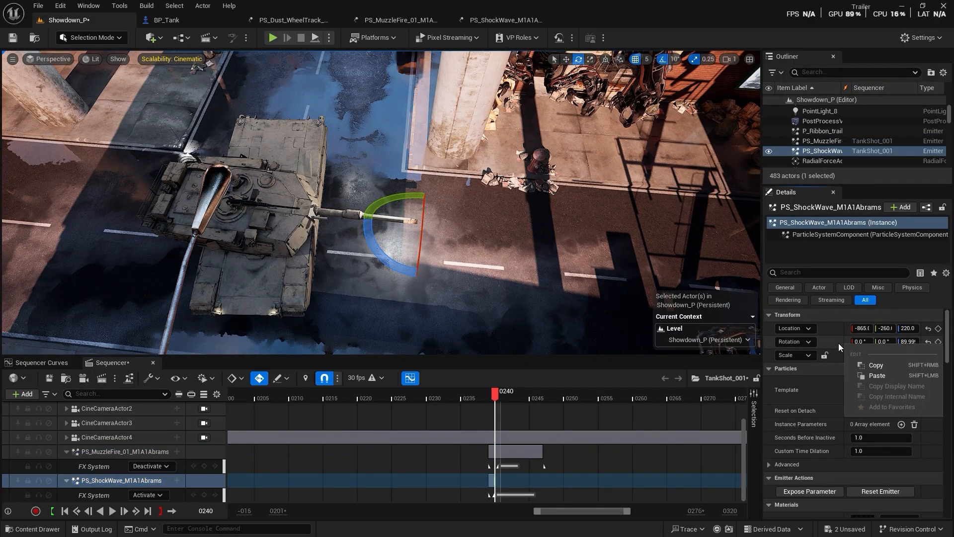
click(865, 376)
- Try to adjust the FX System keys around frames 239 and 240, undoing the deletion of the shock wave track
mouse_move(497, 396)
mouse_down()
mouse_move(424, 395)
mouse_move(532, 395)
mouse_move(507, 395)
mouse_move(499, 408)
mouse_up()
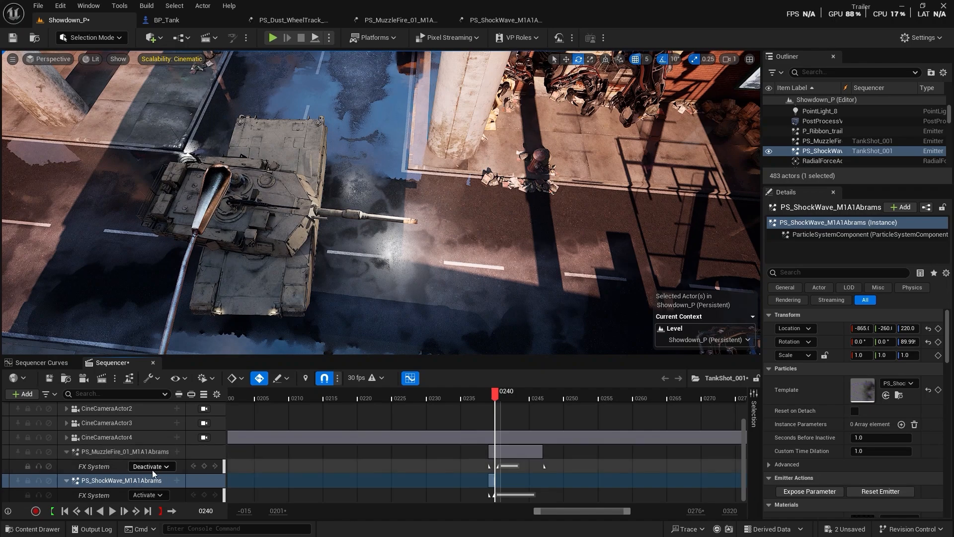
click(148, 494)
click(149, 476)
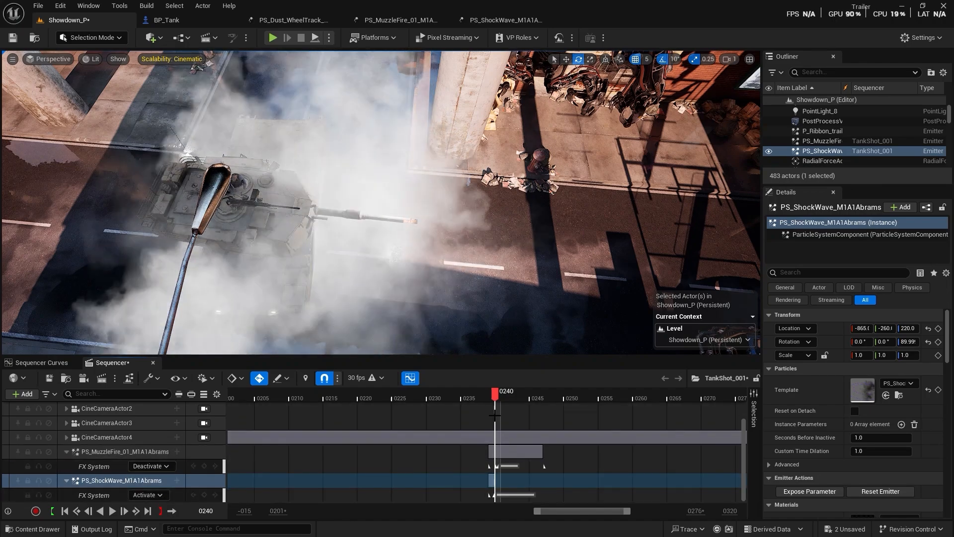
click(493, 398)
click(157, 494)
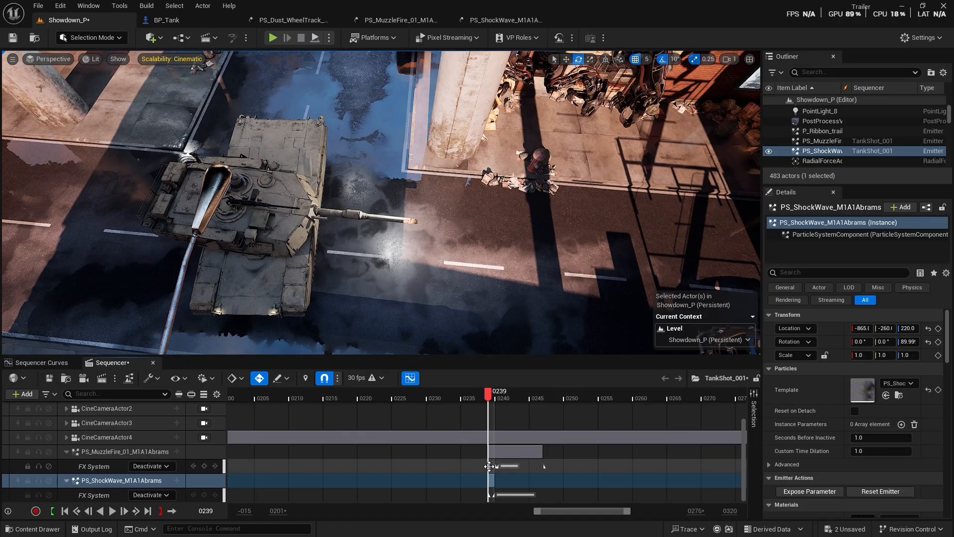
key(Delete)
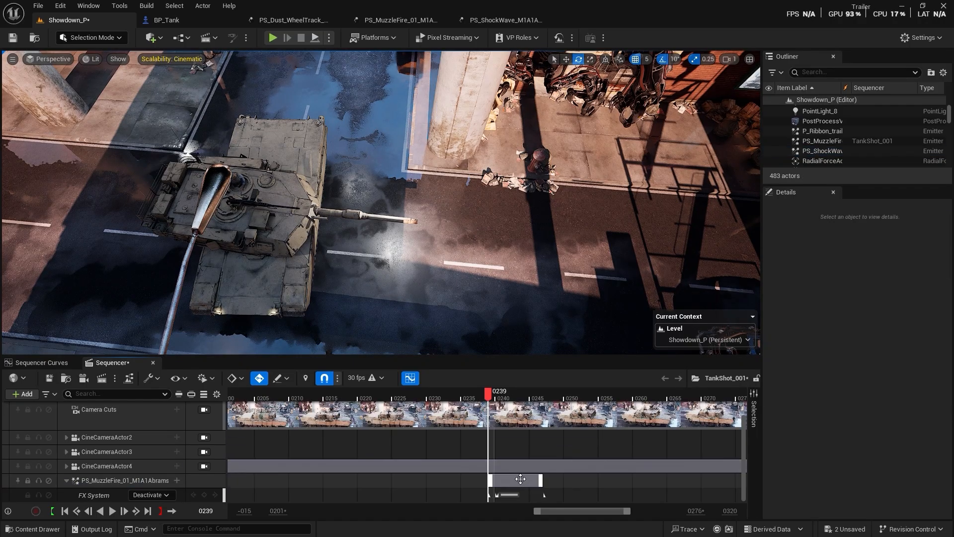
key(ctrl+z)
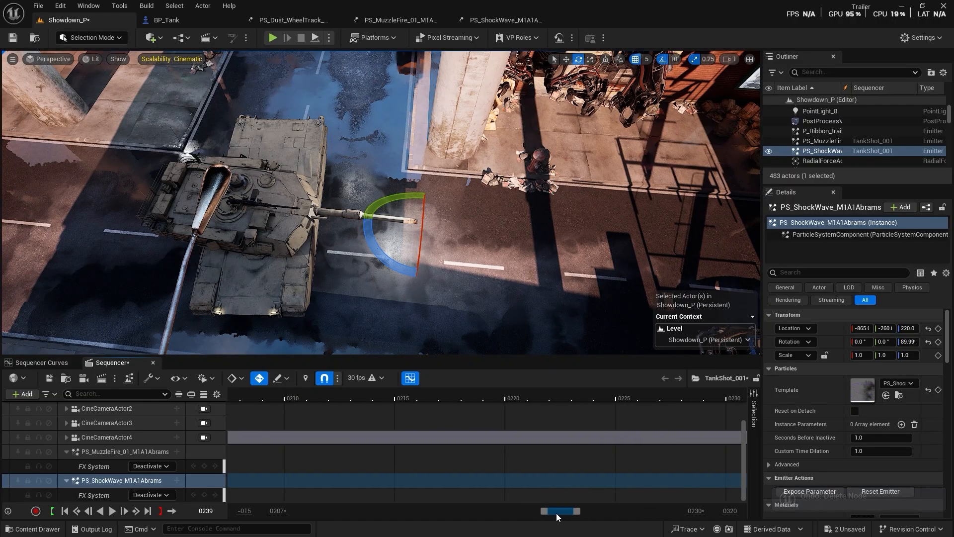
- Try Activate on the muzzle fire's FX System at frame 240 and delete all of that track's keys
drag(579, 517, 581, 517)
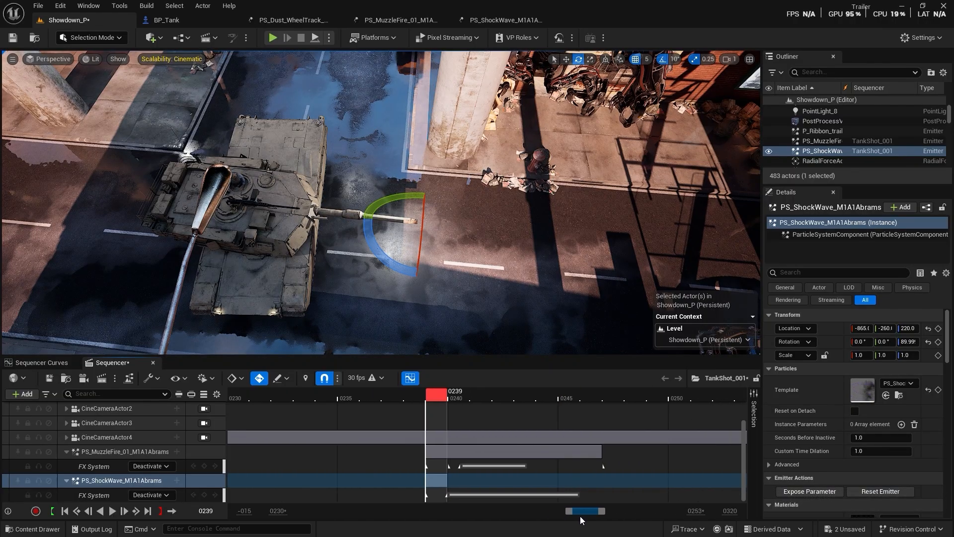
key(Right)
click(450, 467)
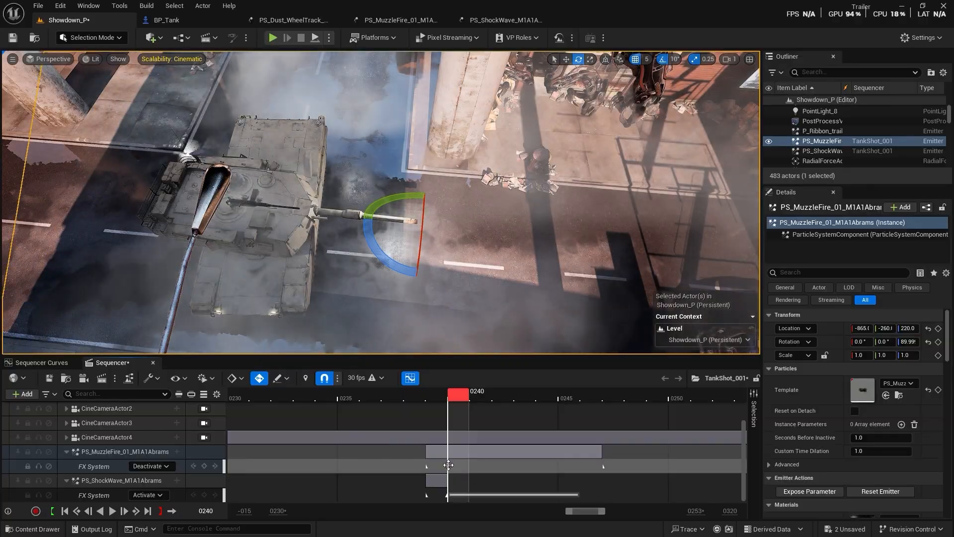
click(159, 466)
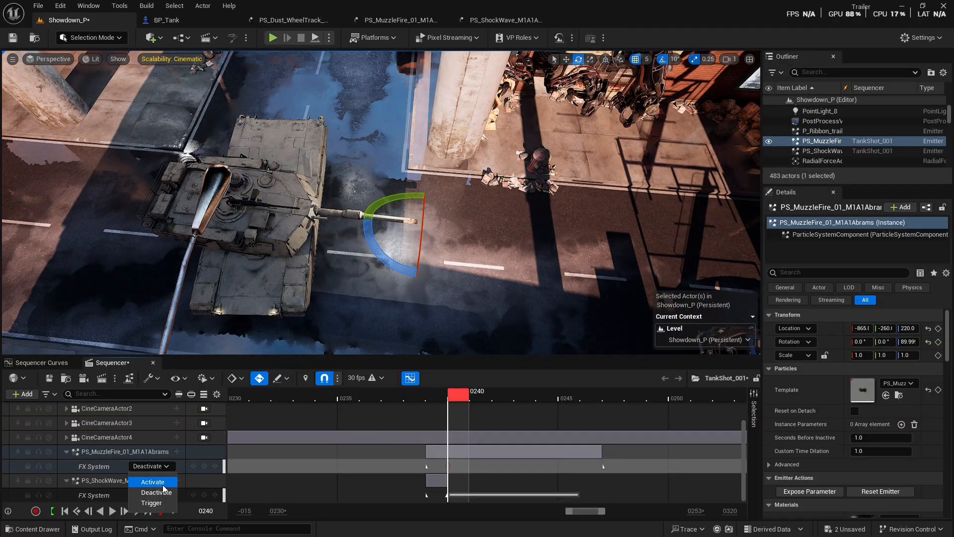
click(152, 481)
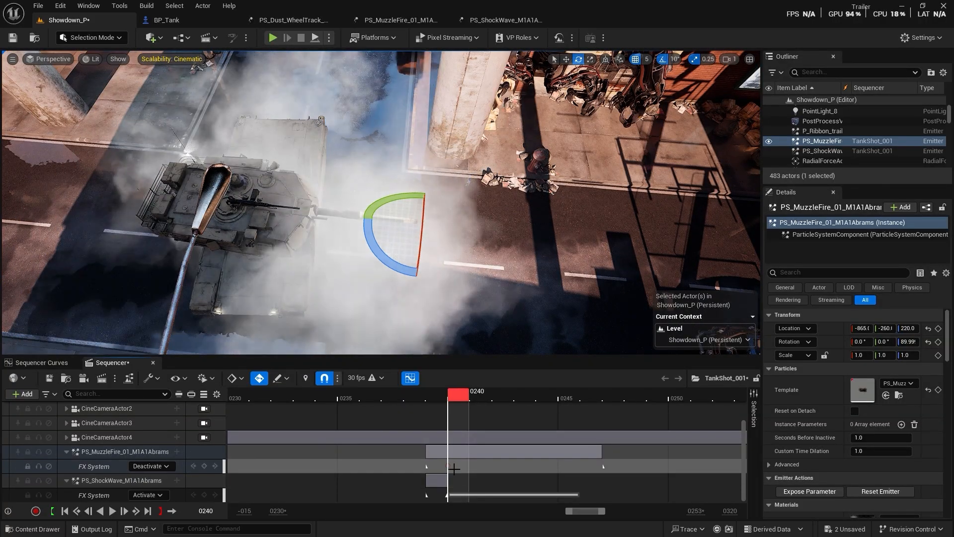
drag(440, 479, 390, 472)
key(Delete)
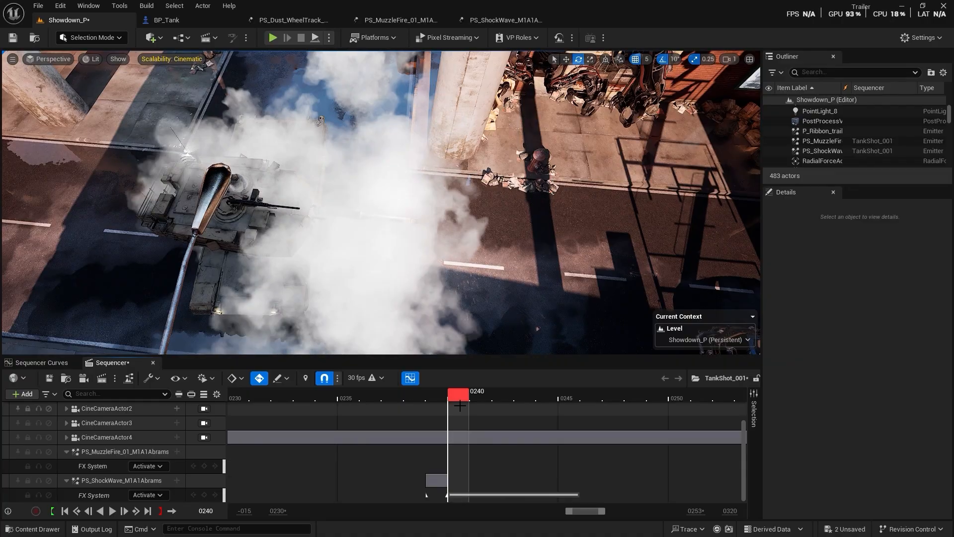
- Key the muzzle fire's FX System to Activate at frame 240 and Deactivate at frame 239
drag(451, 397, 436, 398)
click(154, 467)
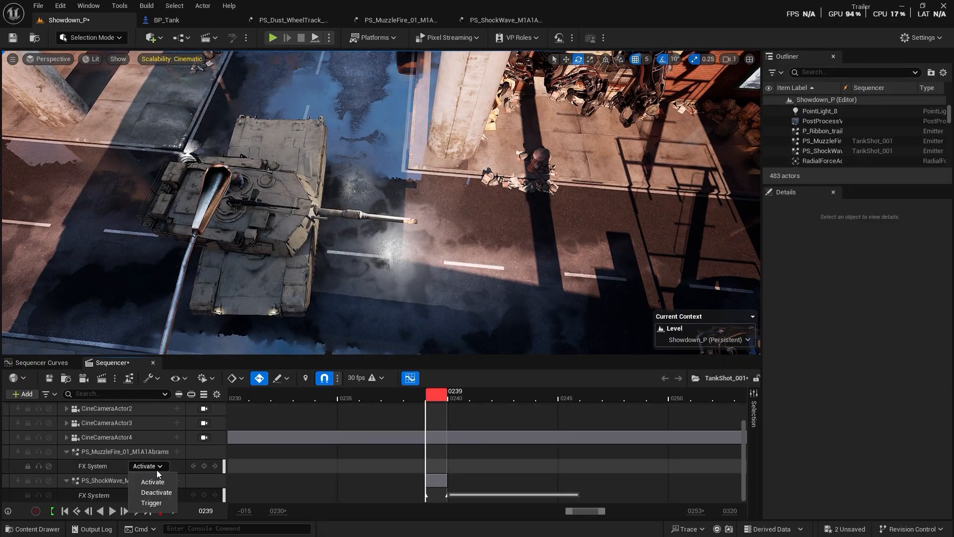
click(156, 492)
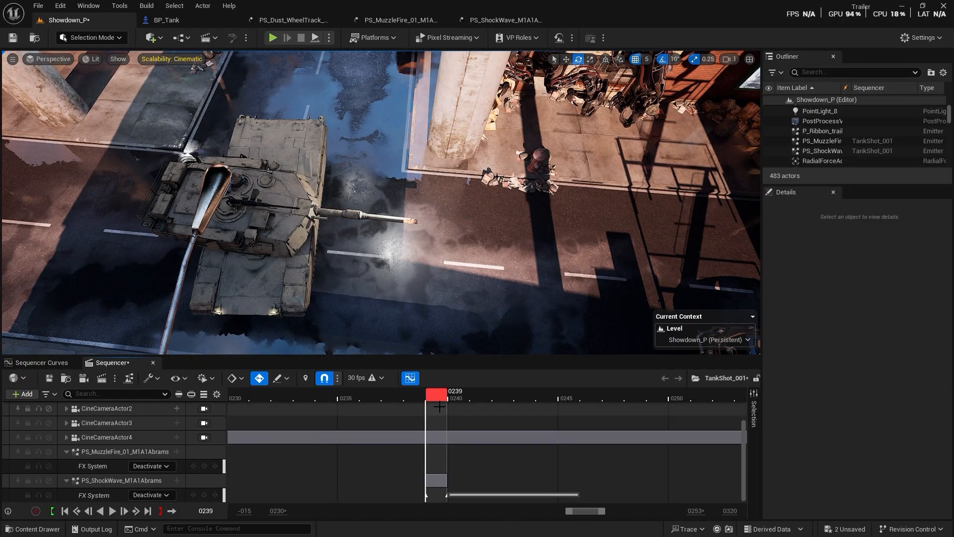
click(452, 397)
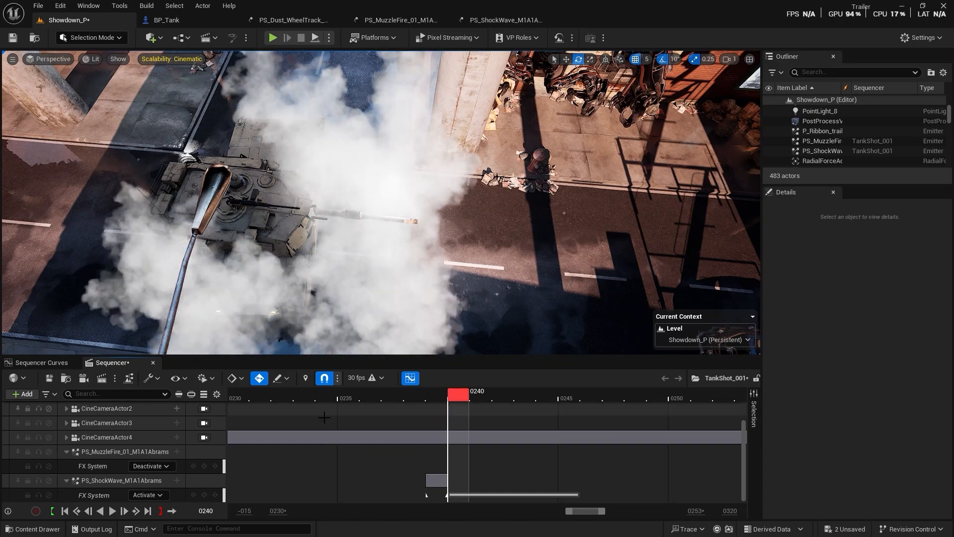
click(150, 467)
click(157, 481)
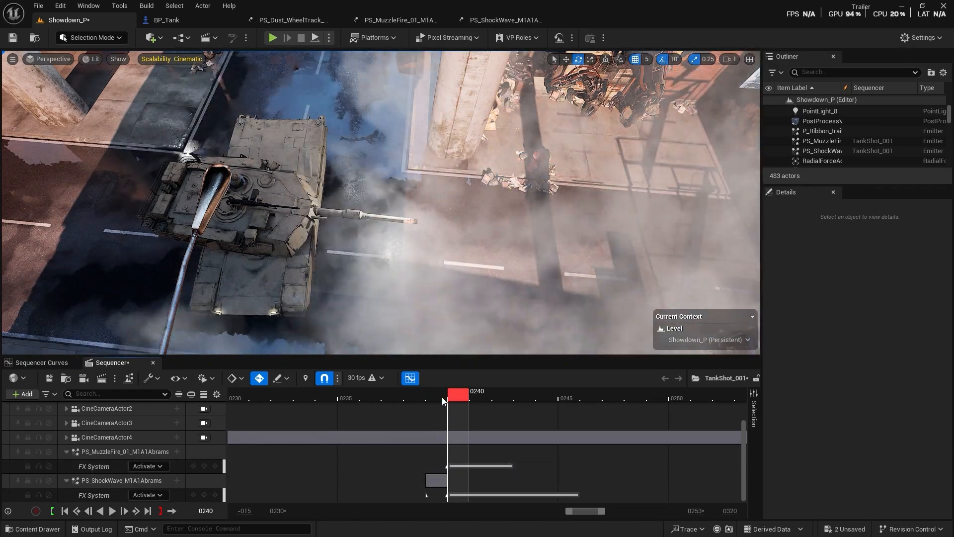
click(438, 397)
click(148, 465)
click(160, 492)
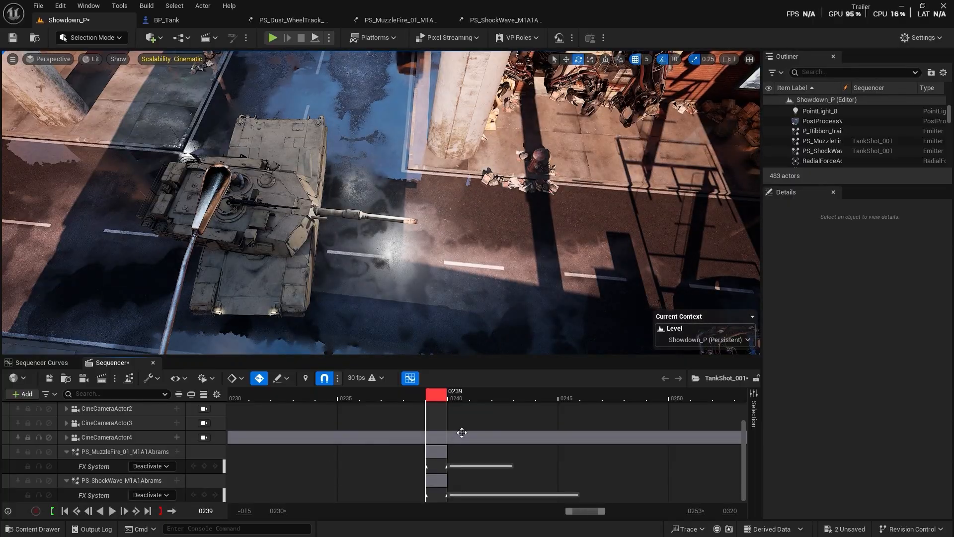
- Key the muzzle fire's FX System to Trigger at frame 243
drag(438, 397, 525, 401)
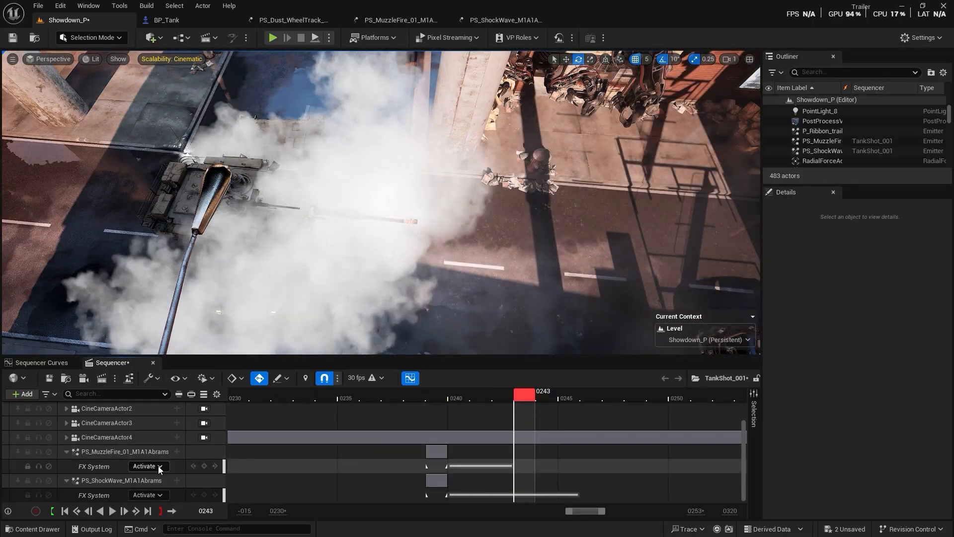
click(158, 466)
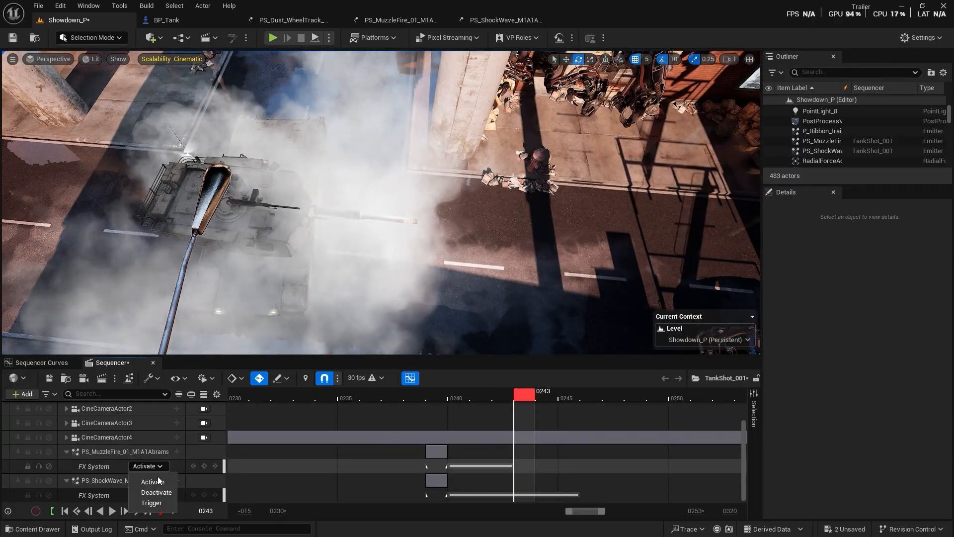
click(161, 498)
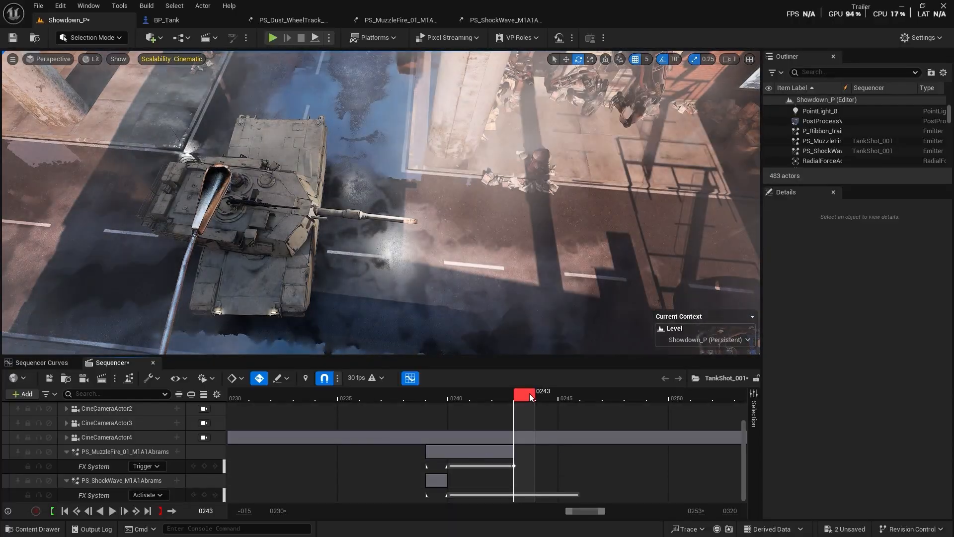
click(524, 398)
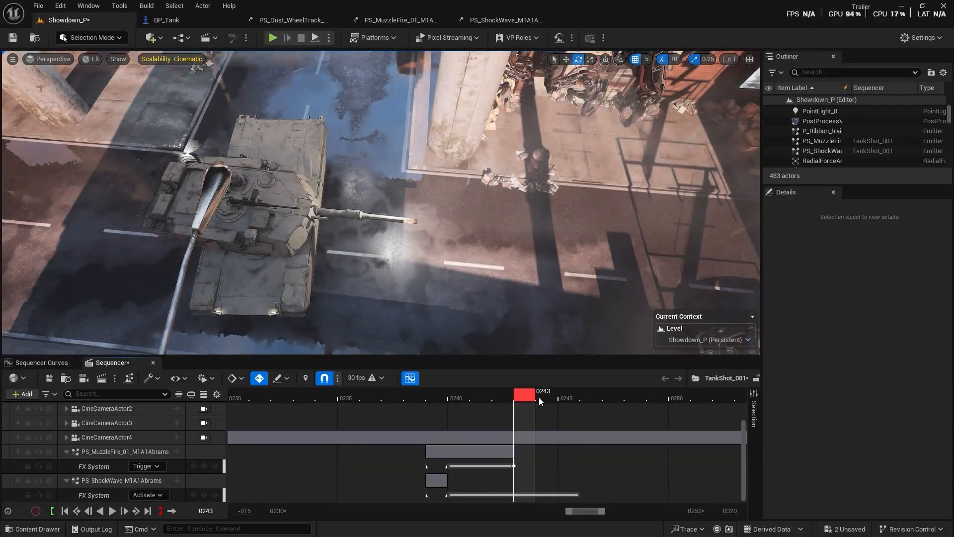
- Key the shock wave's FX System to Deactivate at frame 243
drag(533, 397, 627, 405)
click(524, 398)
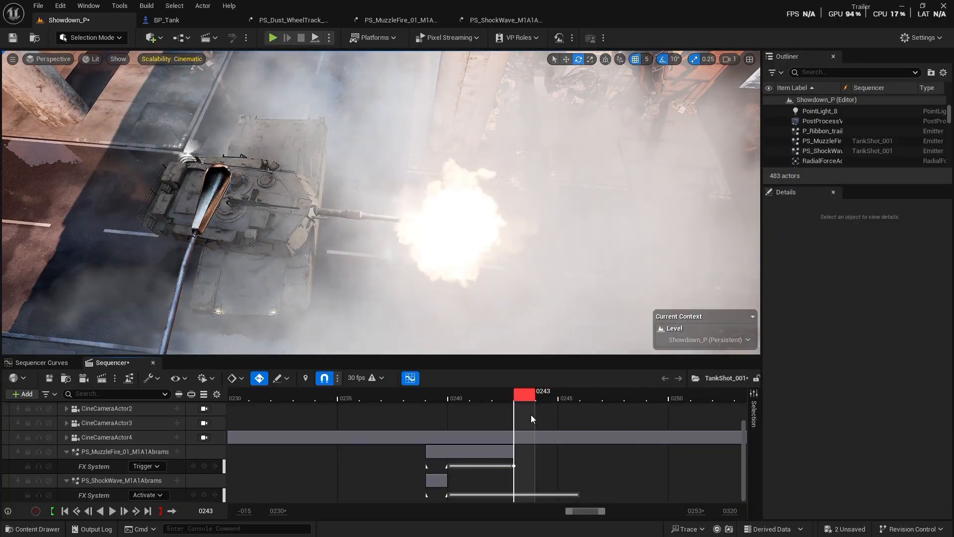
click(149, 495)
click(161, 472)
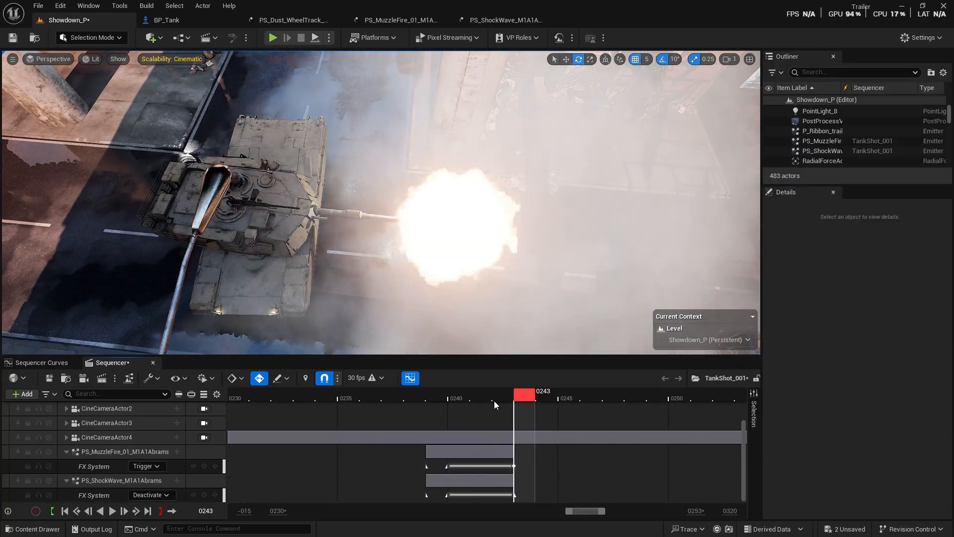
- Collapse both emitter tracks, widen the timeline to show the whole sequence, and save the sequence
drag(494, 400, 415, 431)
click(65, 454)
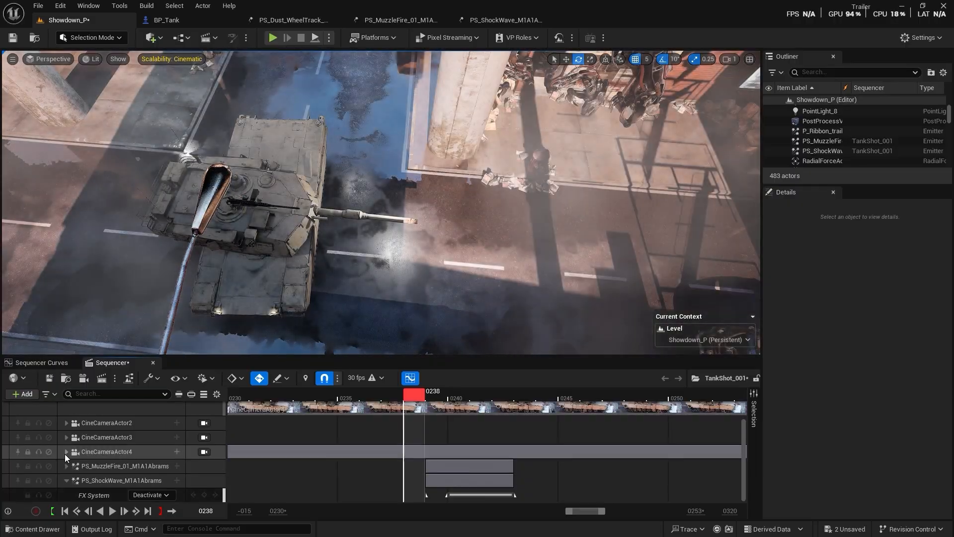
click(67, 478)
click(66, 483)
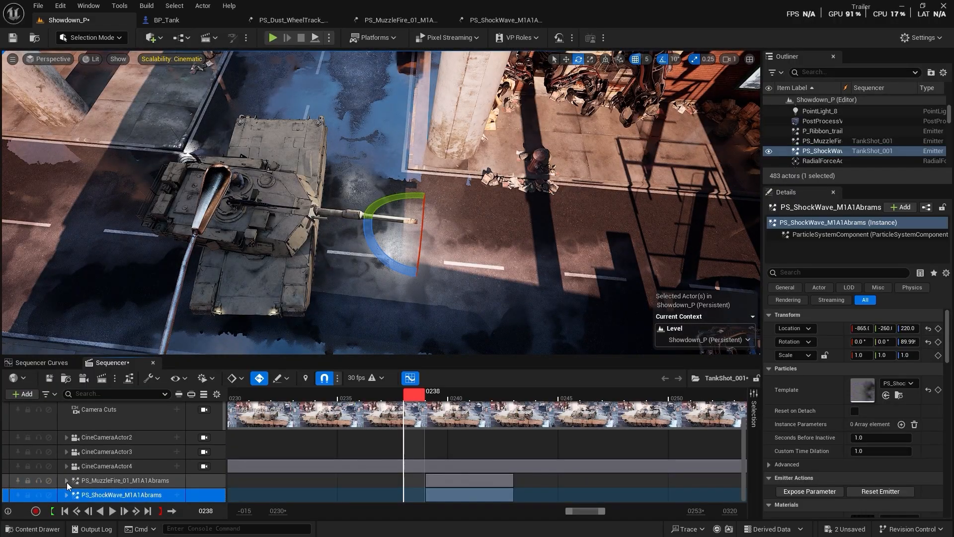
drag(569, 511, 301, 512)
drag(601, 512, 675, 512)
key(ctrl+s)
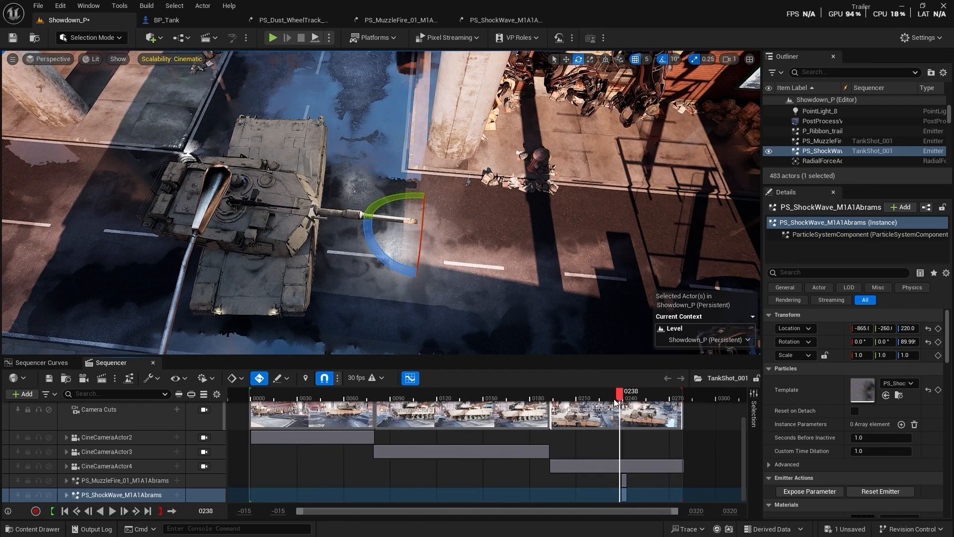
- Play the sequence from frame 175 to examine the timing of the firing effects
drag(620, 396, 522, 396)
click(581, 264)
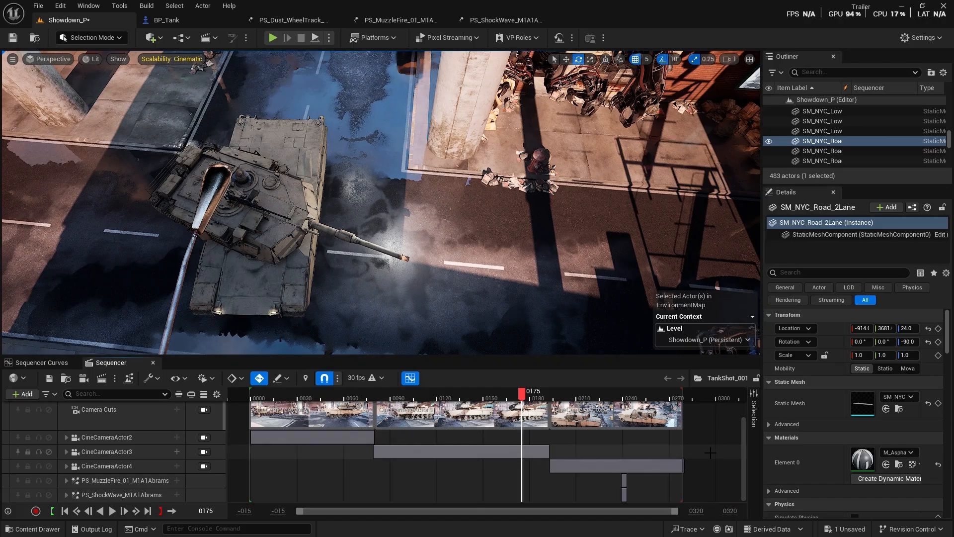
key(space)
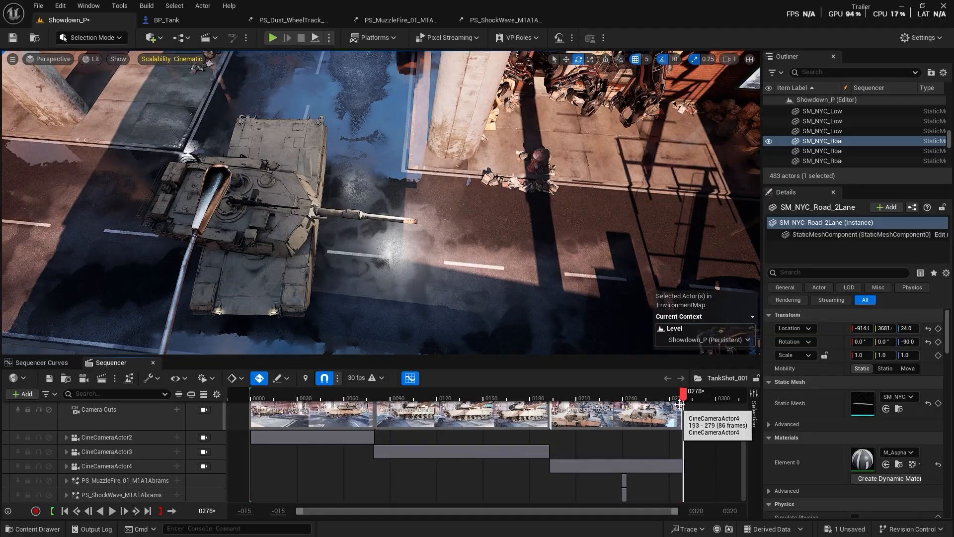
- Move the PS_ShockWave_M1A1Abrams emitter back along the gun barrel to about -340 on Y
drag(682, 393, 625, 398)
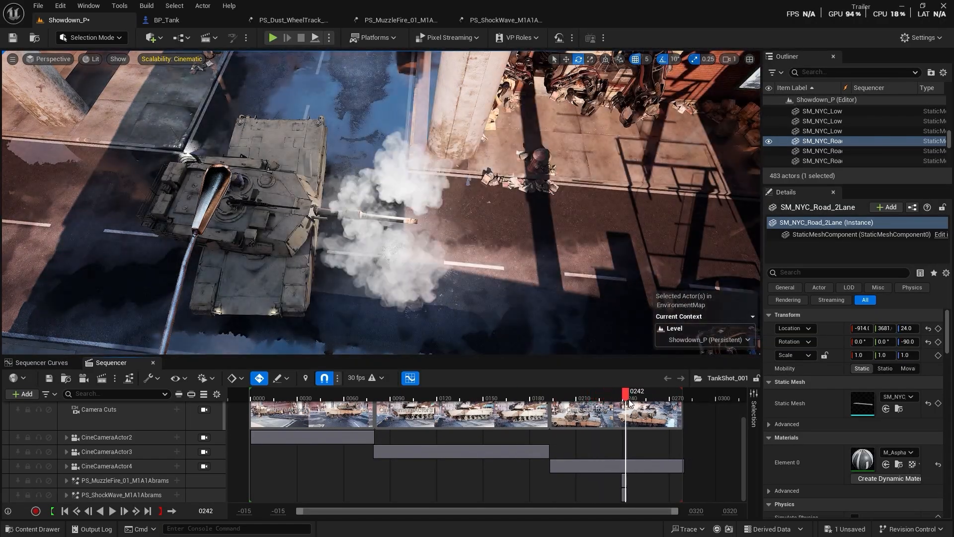
click(150, 491)
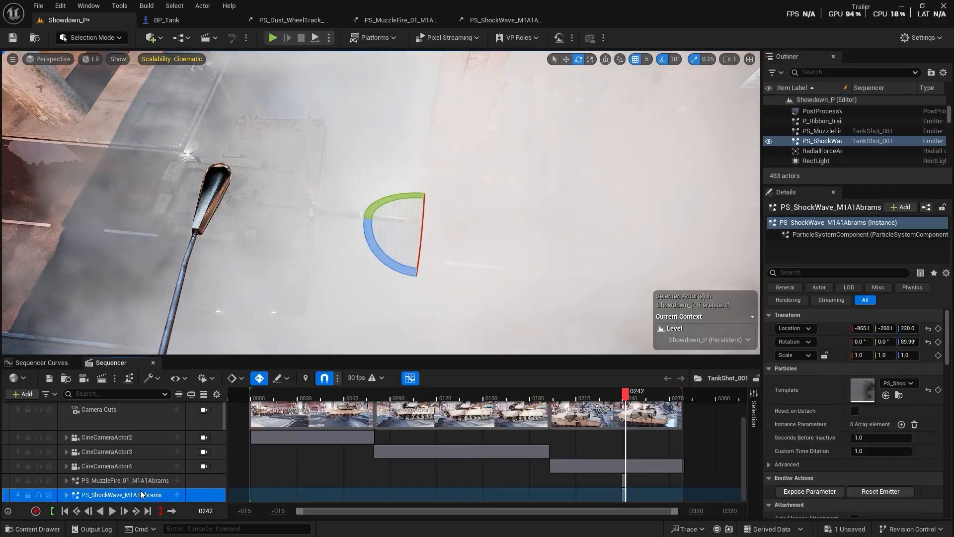
key(w)
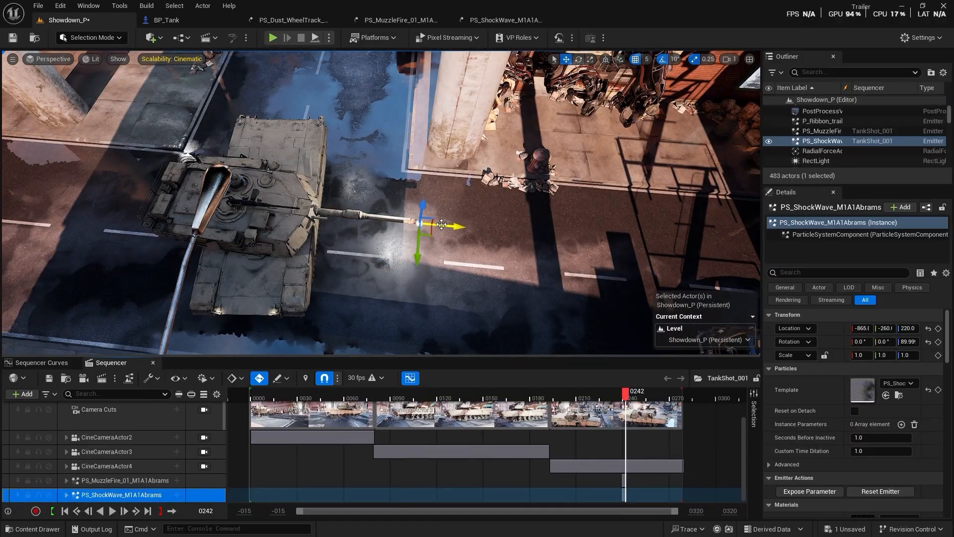
drag(442, 225, 443, 225)
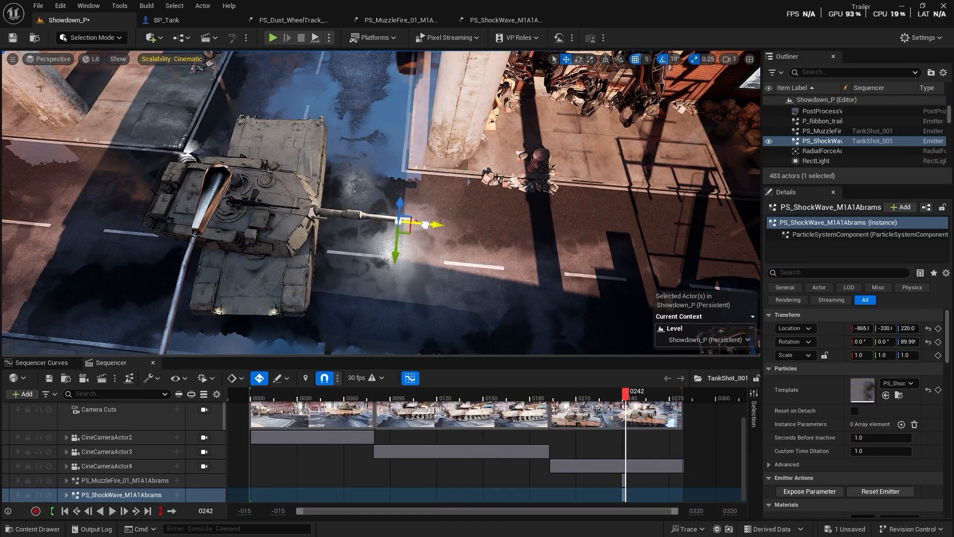
- Play back the firing effects in the free view and through the Camera Cuts to examine the shots
click(547, 392)
key(space)
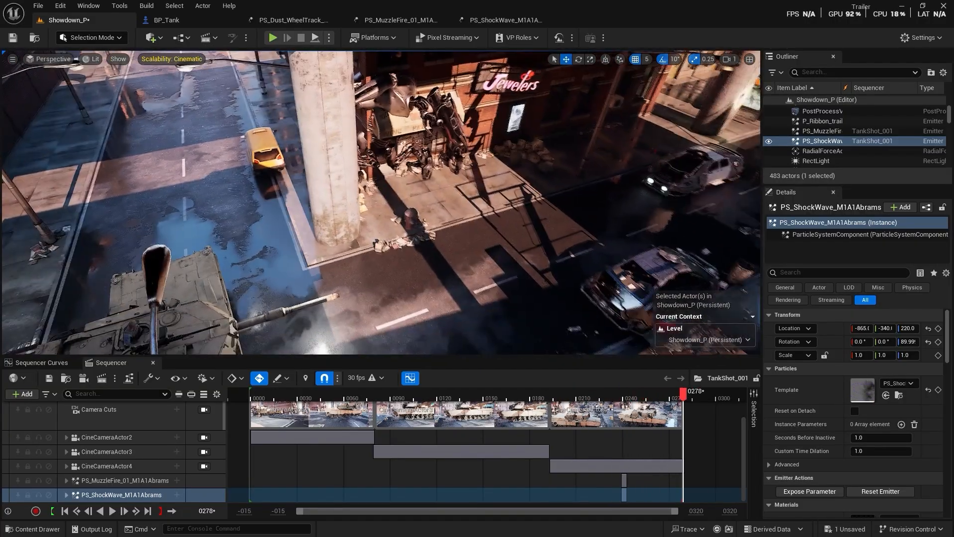
click(204, 409)
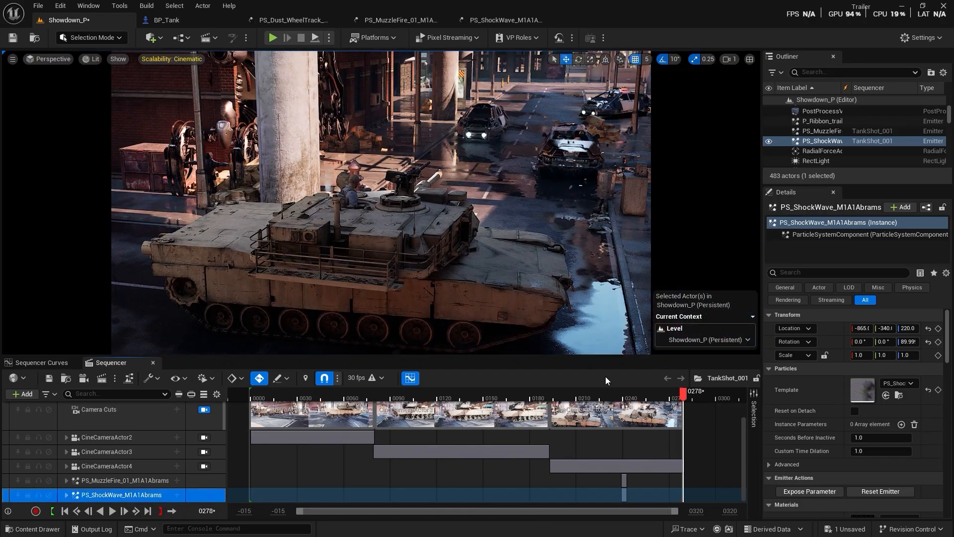
drag(664, 398, 405, 432)
key(space)
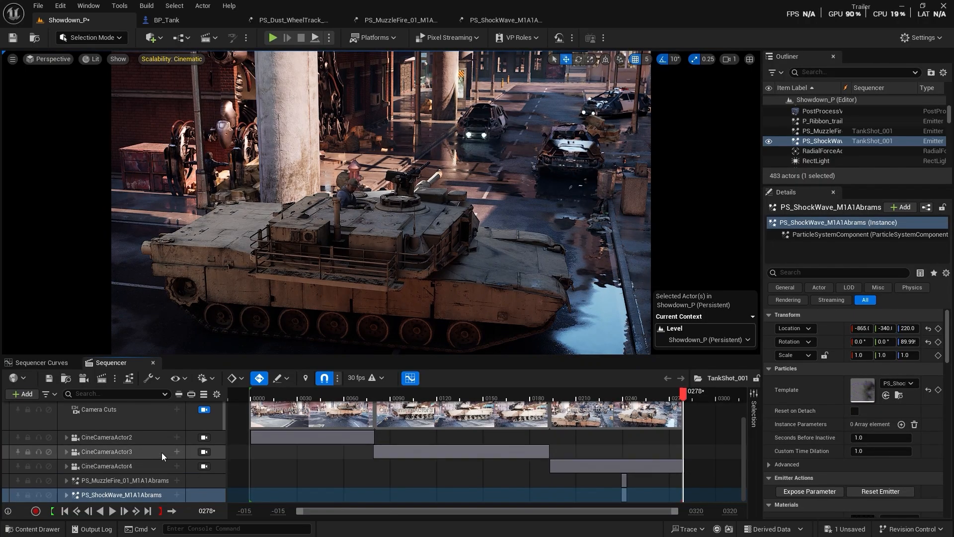
click(204, 409)
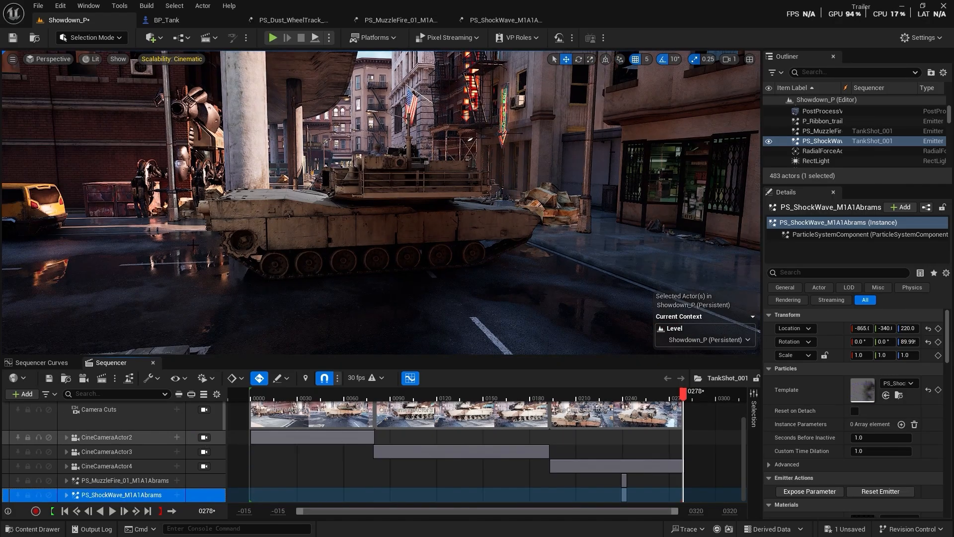
- Place a new Cine Camera Actor in the street beside the tank and add it to the sequence
click(164, 39)
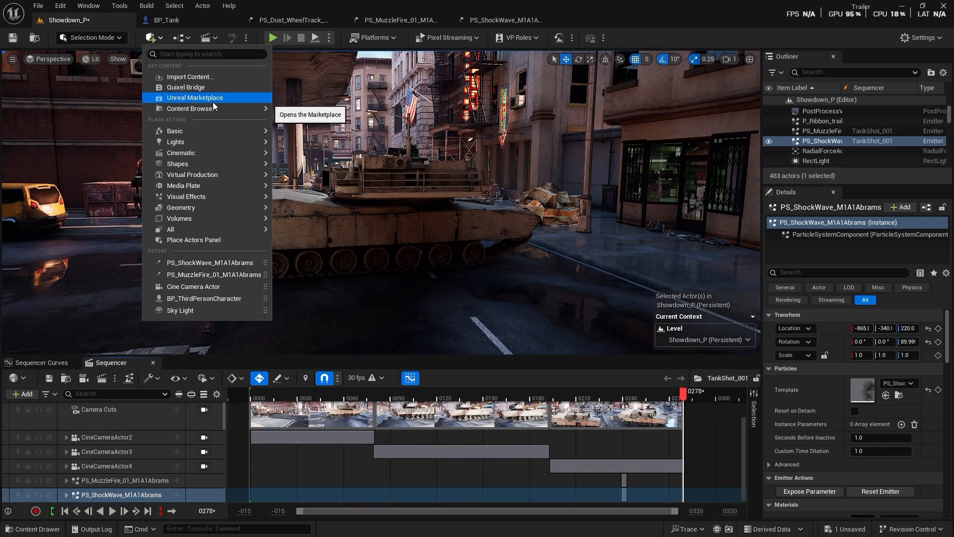
text(cine)
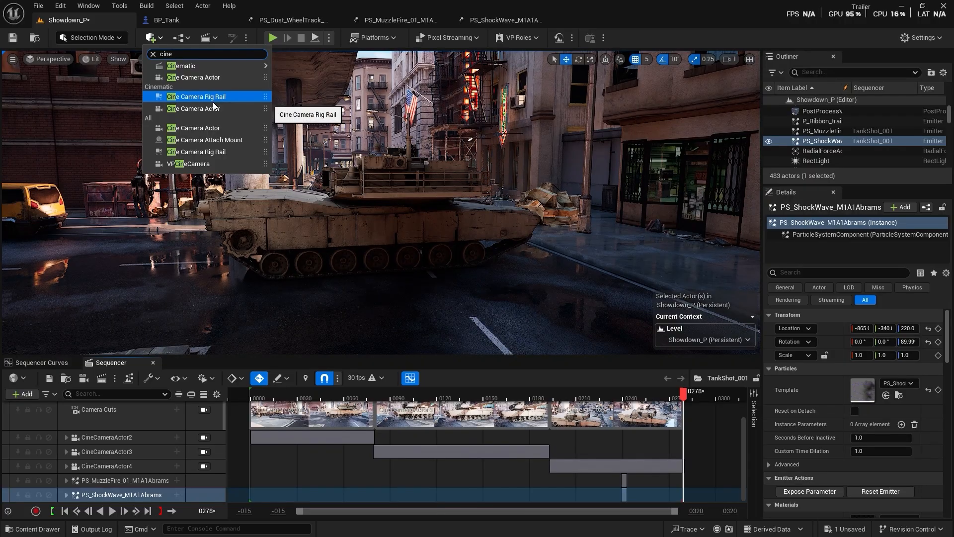
drag(193, 77, 179, 227)
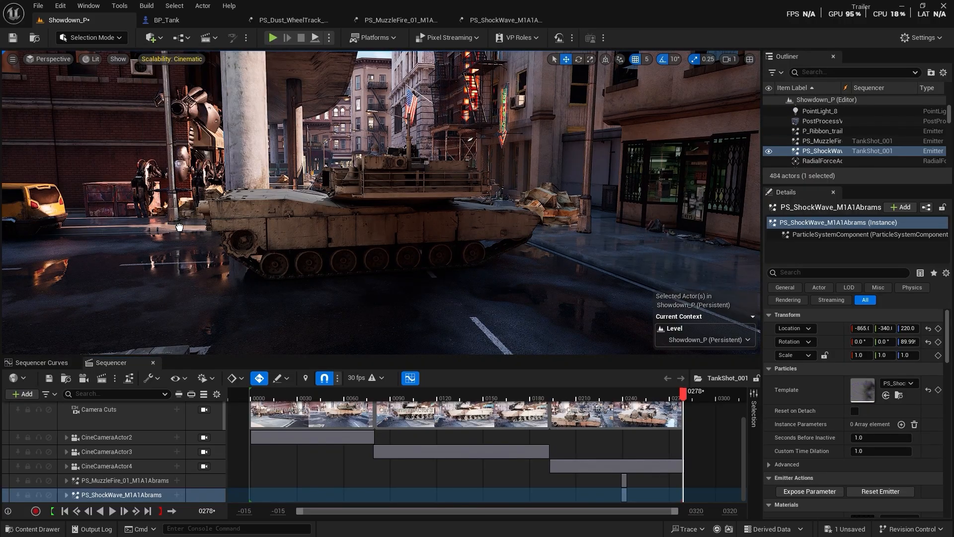
drag(140, 264, 140, 264)
click(26, 393)
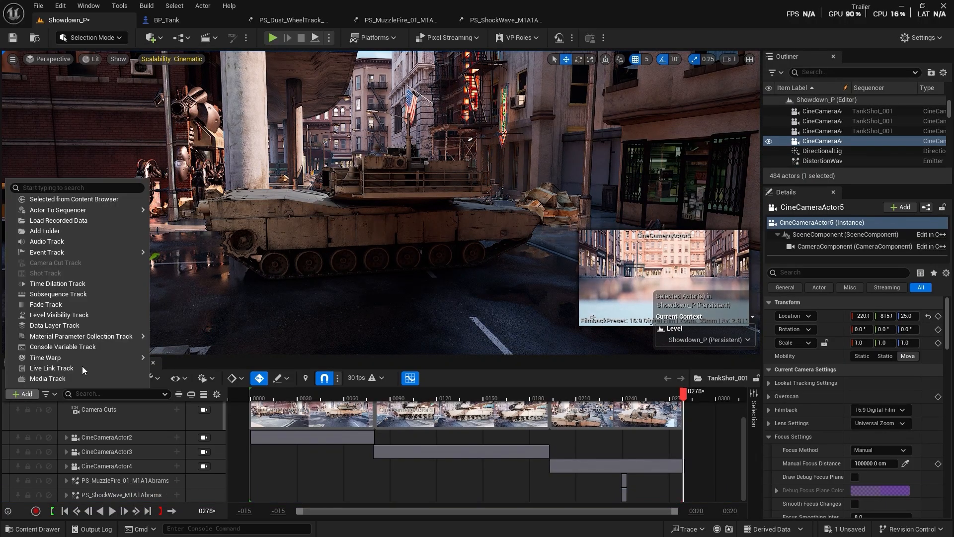
mouse_move(99, 220)
click(178, 222)
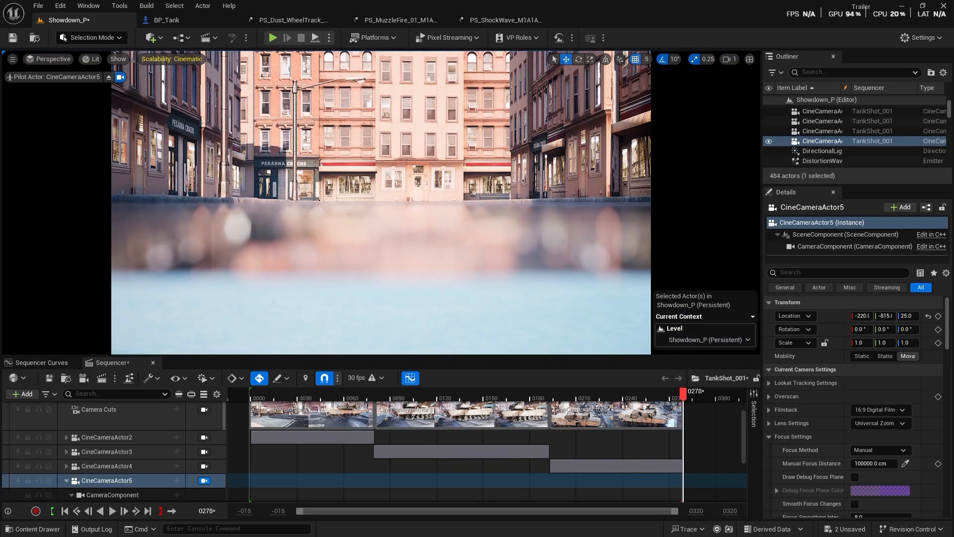
- Pilot CineCameraActor5 to just behind the turret soldier, facing the cars down the street, with a focal length of 20, and collapse its track
key(e)
right_drag(422, 230, 948, 217)
key(a)
key(s)
mouse_move(348, 282)
right_down()
mouse_move(293, 282)
mouse_move(338, 324)
mouse_move(348, 282)
right_up()
key(w)
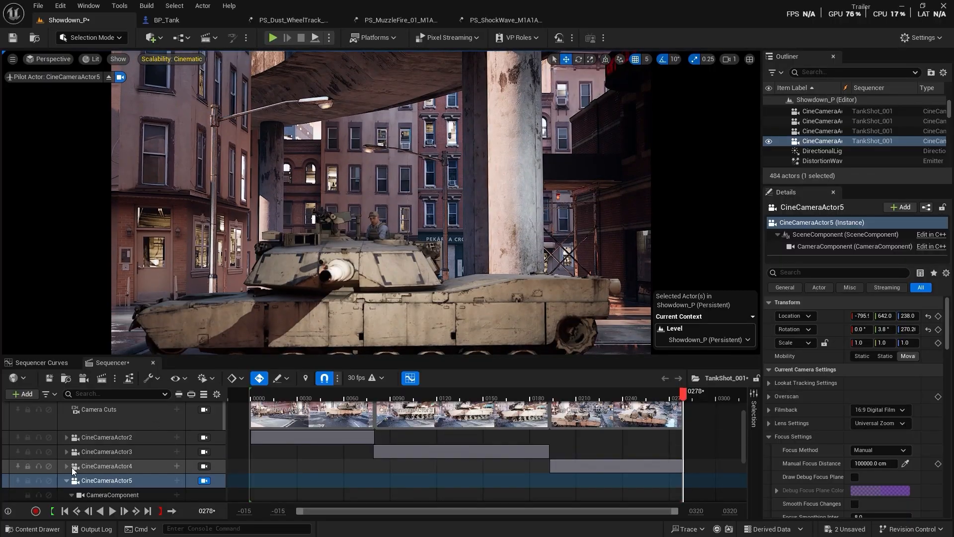
scroll(151, 477, down, 3)
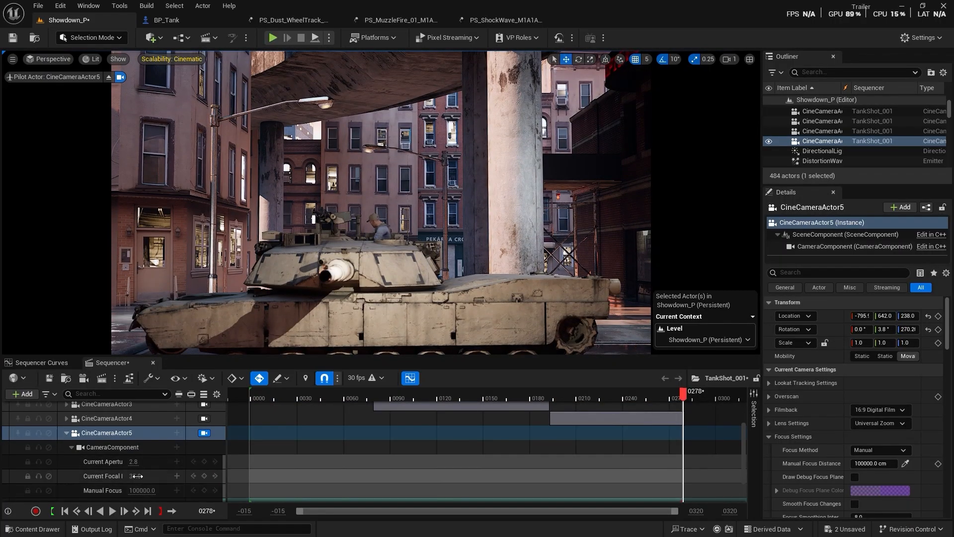
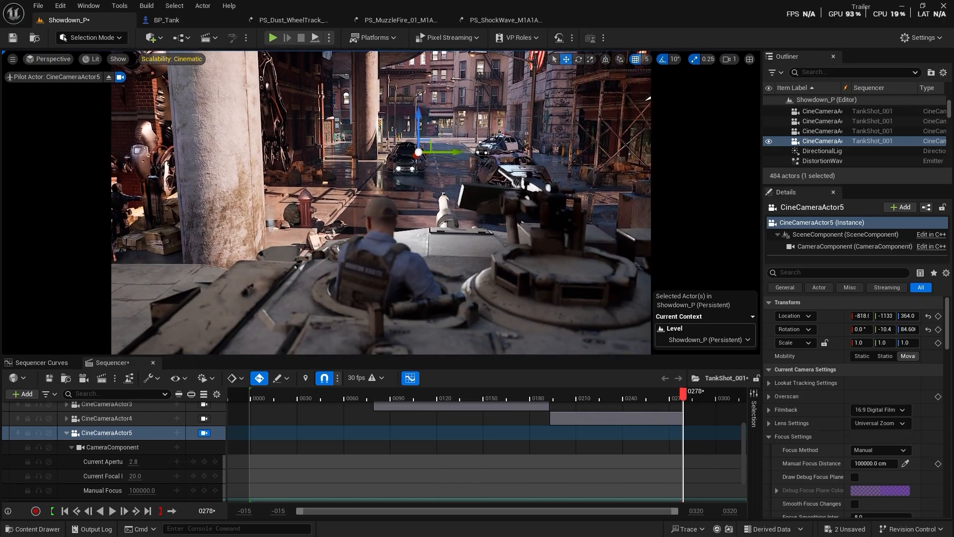
click(66, 432)
- Save the sequence and play it from frame 194 through CineCameraActor5
click(553, 395)
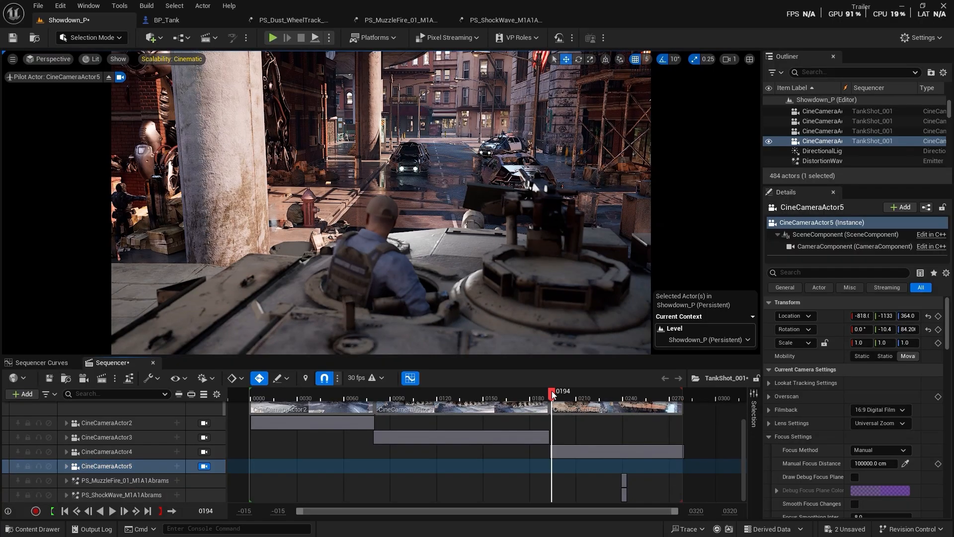
key(ctrl+s)
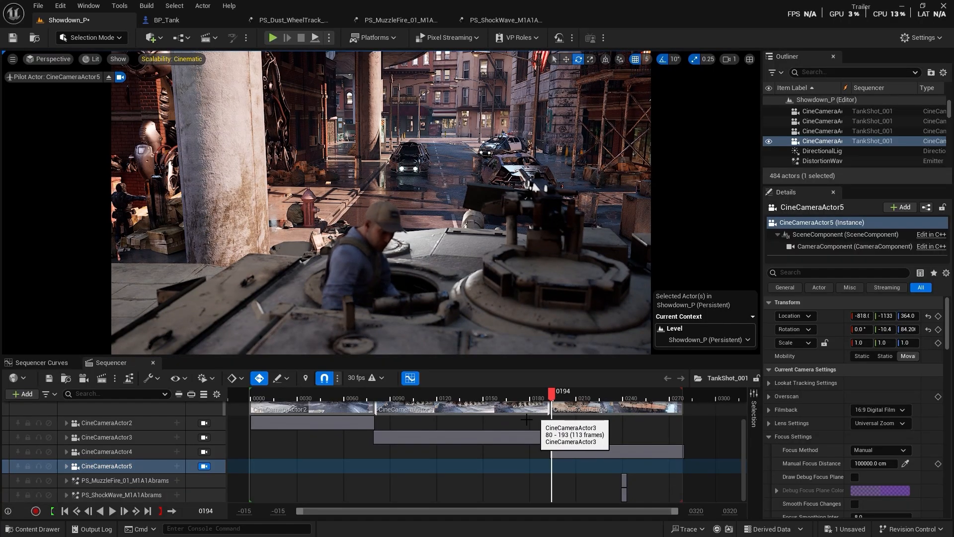
key(space)
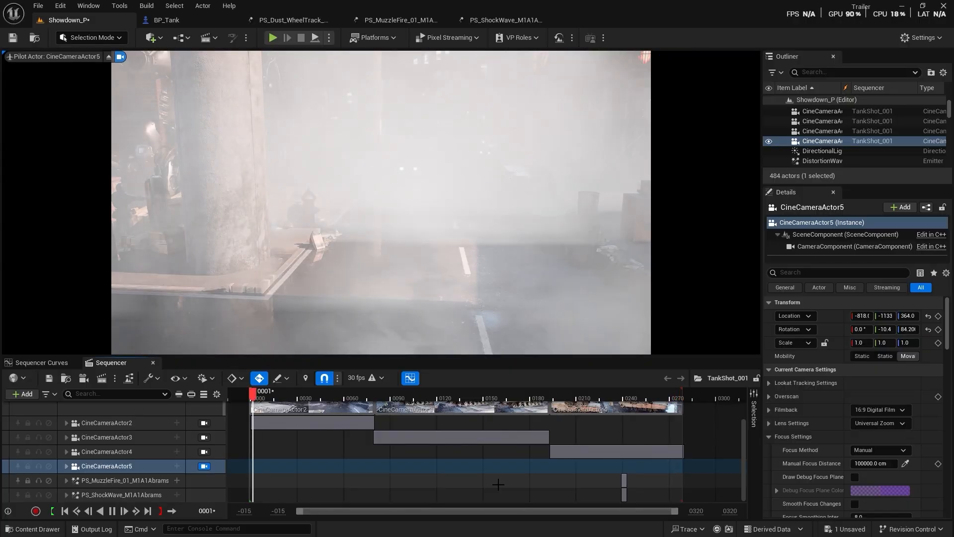
- Stop playback and scrub through frames 87 and 199, viewing the tank sequence through its Camera Cuts and Shots
key(space)
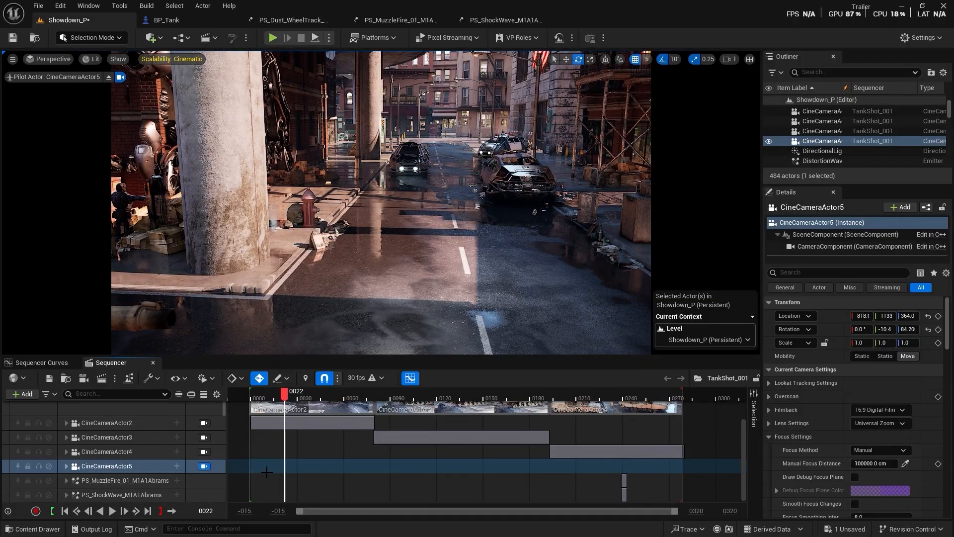
scroll(205, 455, up, 2)
click(203, 443)
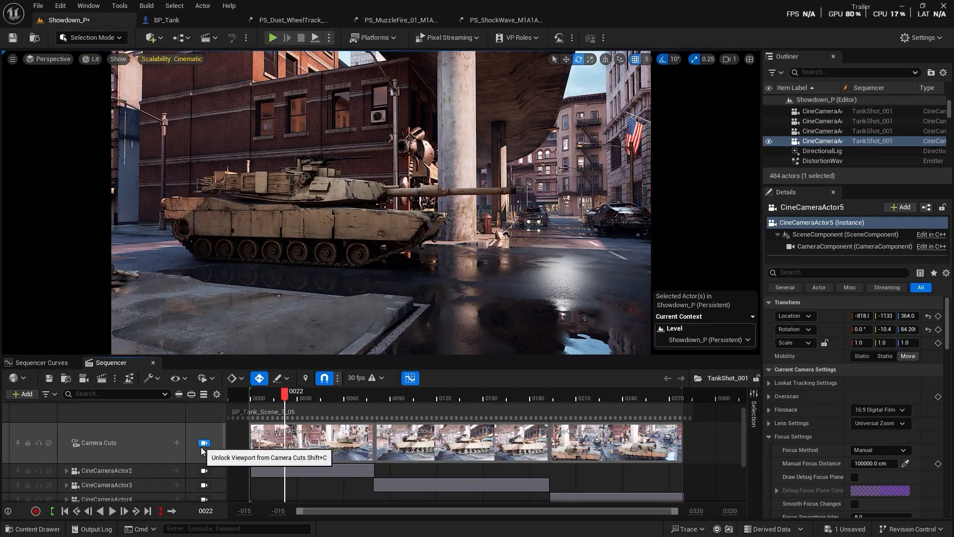
drag(316, 427, 386, 437)
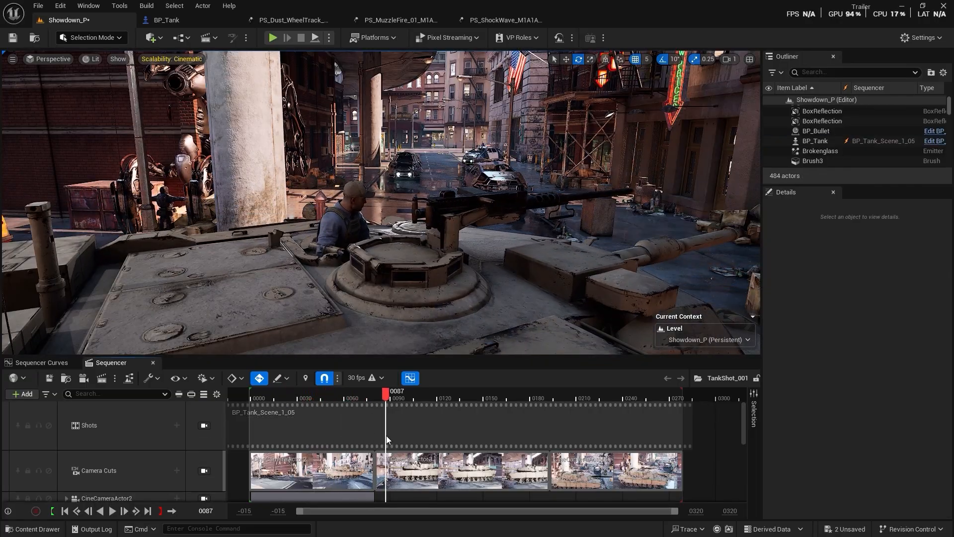
scroll(121, 476, down, 2)
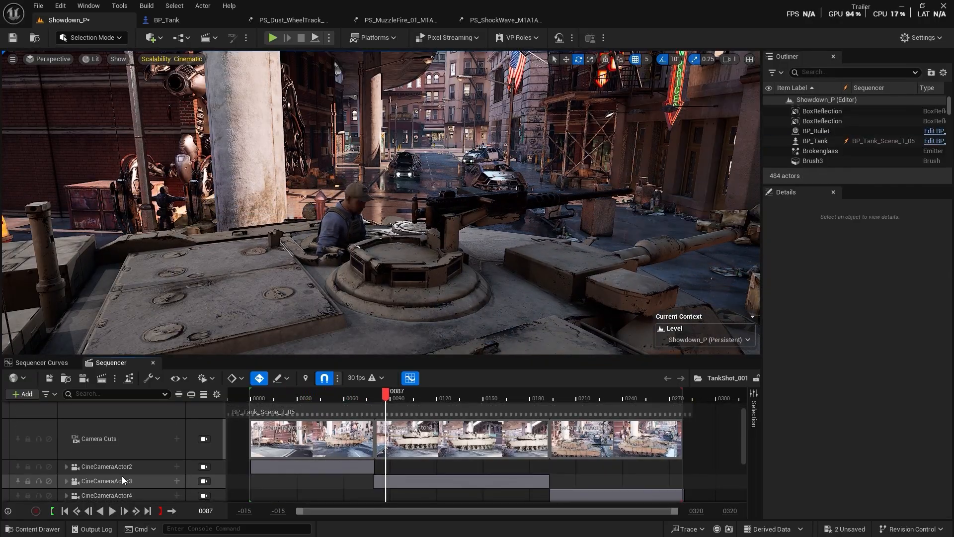
scroll(122, 476, up, 2)
click(203, 425)
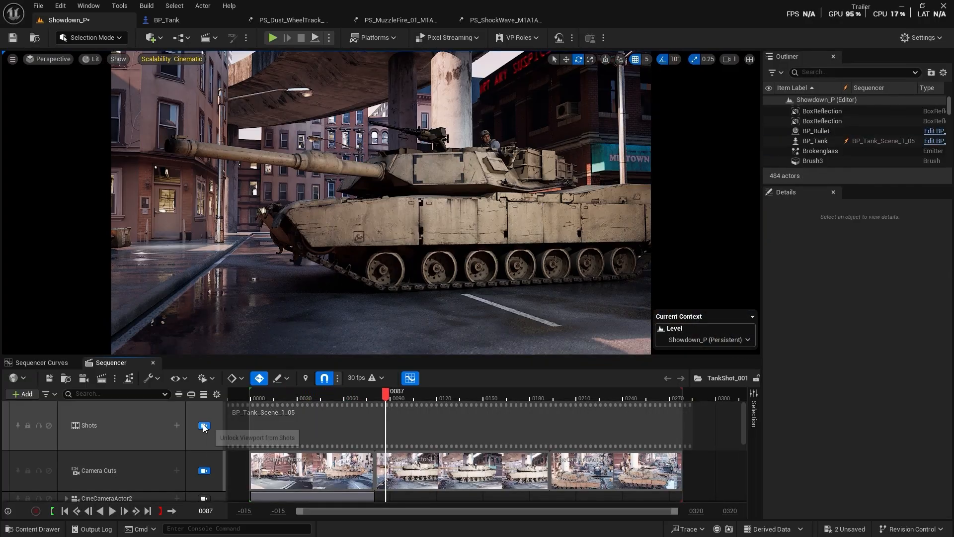
drag(390, 393, 560, 431)
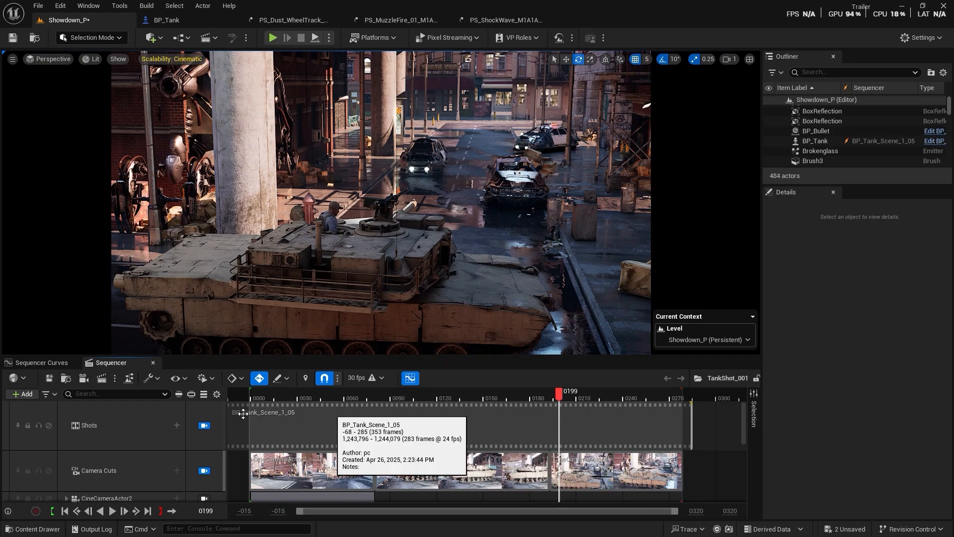
scroll(88, 481, down, 3)
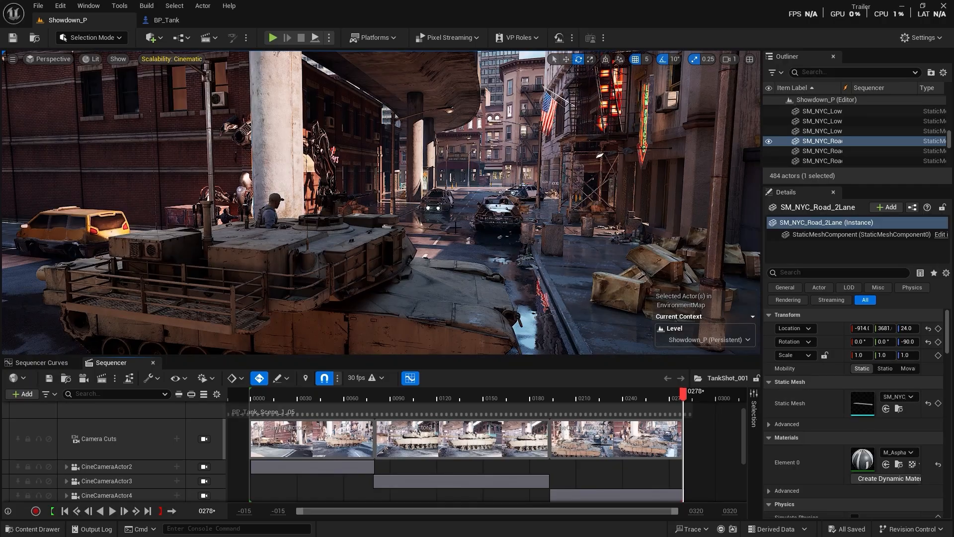
- Move the playhead to frame 255 and fly the free view to above and behind the tank, facing down the street
drag(667, 398, 648, 400)
right_drag(572, 249, 612, 340)
key(s)
key(w)
right_drag(484, 220, 491, 221)
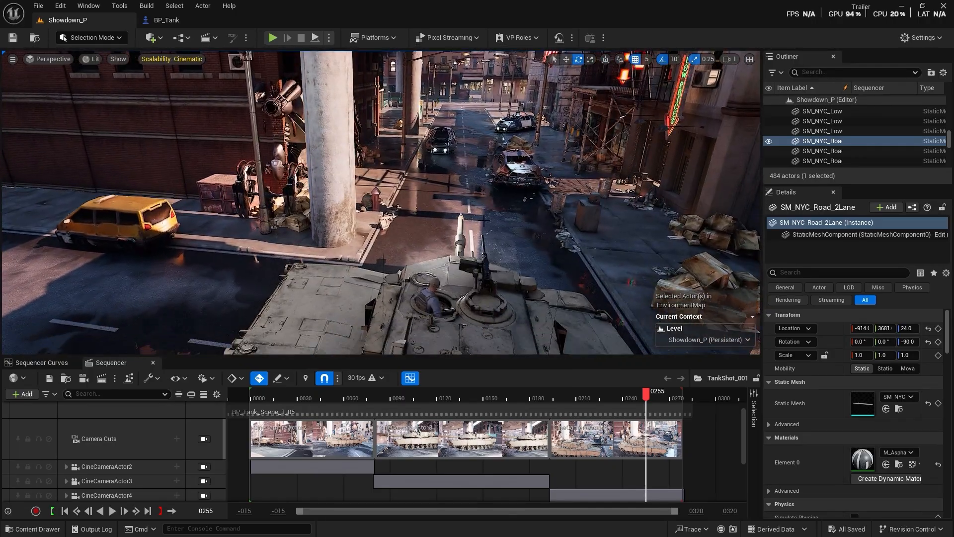
- Create a Blueprint class named BP_TankCameraShake with parent class CameraShakeBase in the Cinematics folder and save it
click(15, 533)
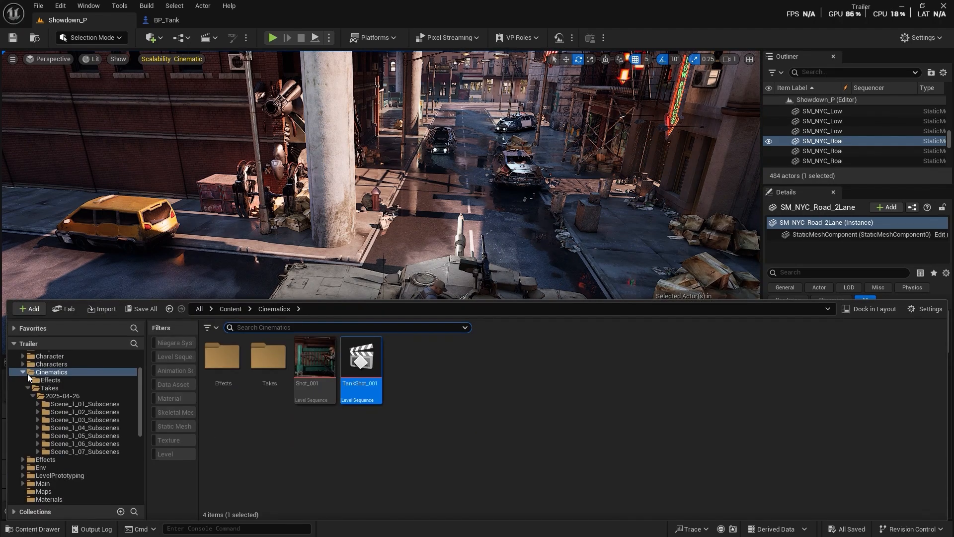
right_click(460, 414)
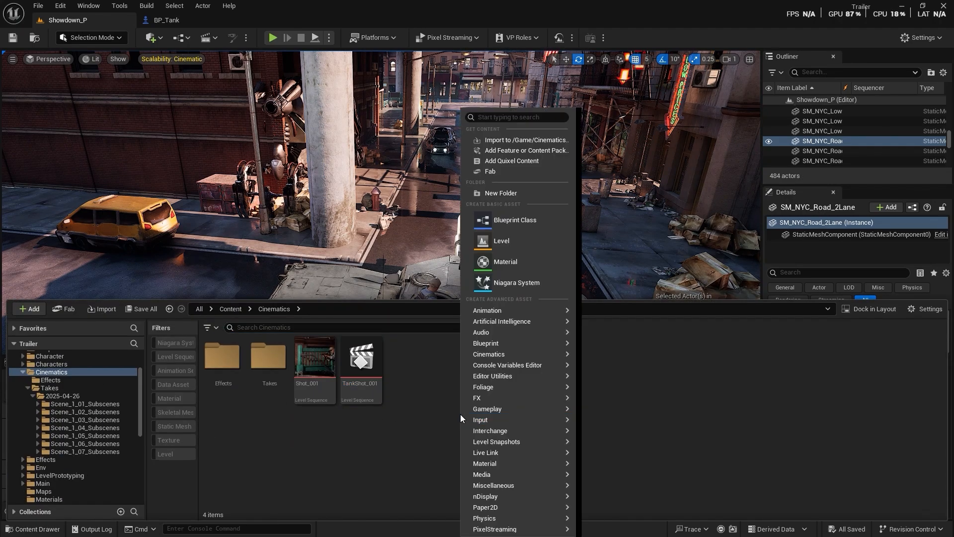
click(503, 223)
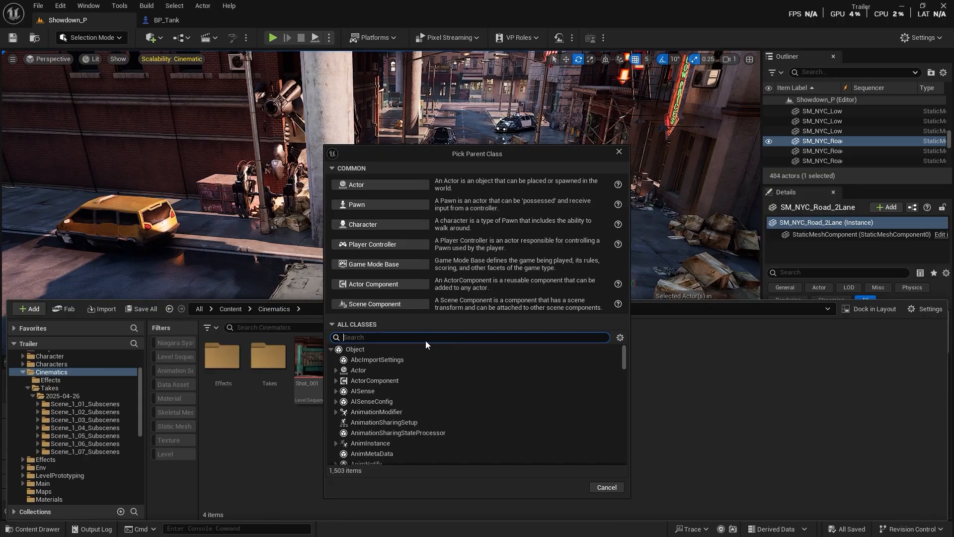
text(camera)
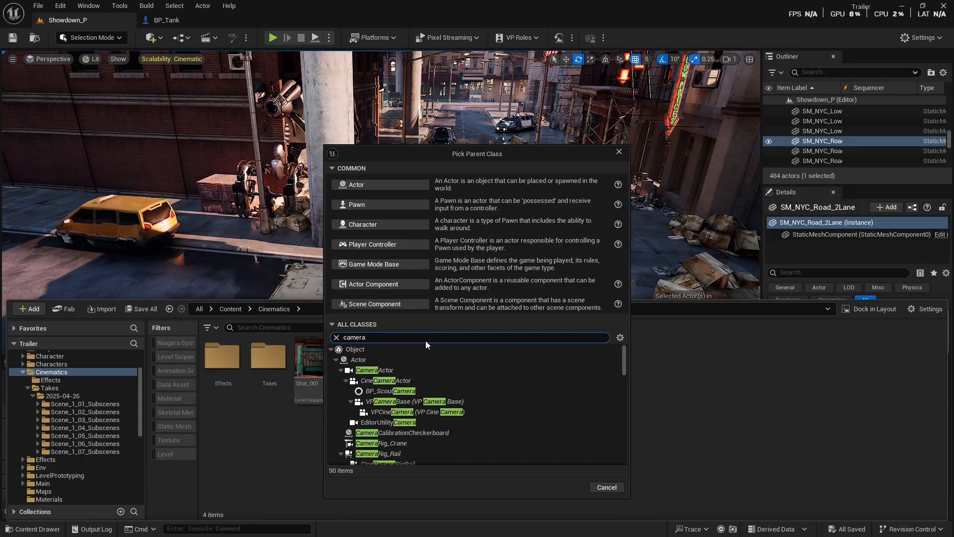
text(sha)
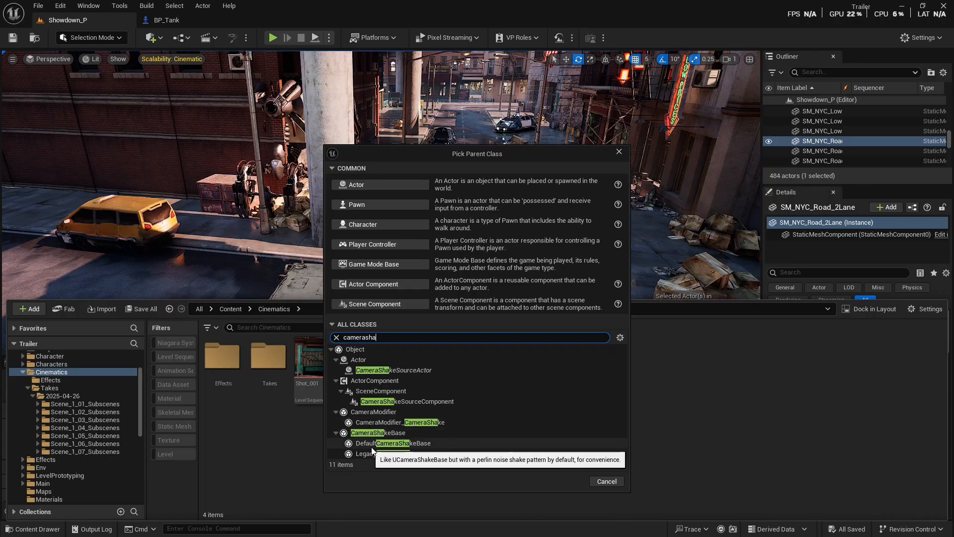
click(400, 433)
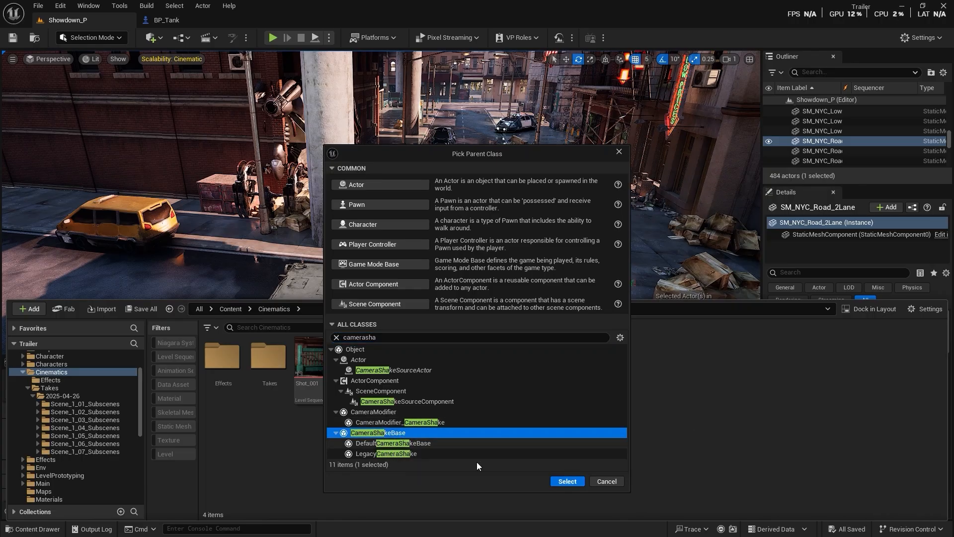
click(568, 481)
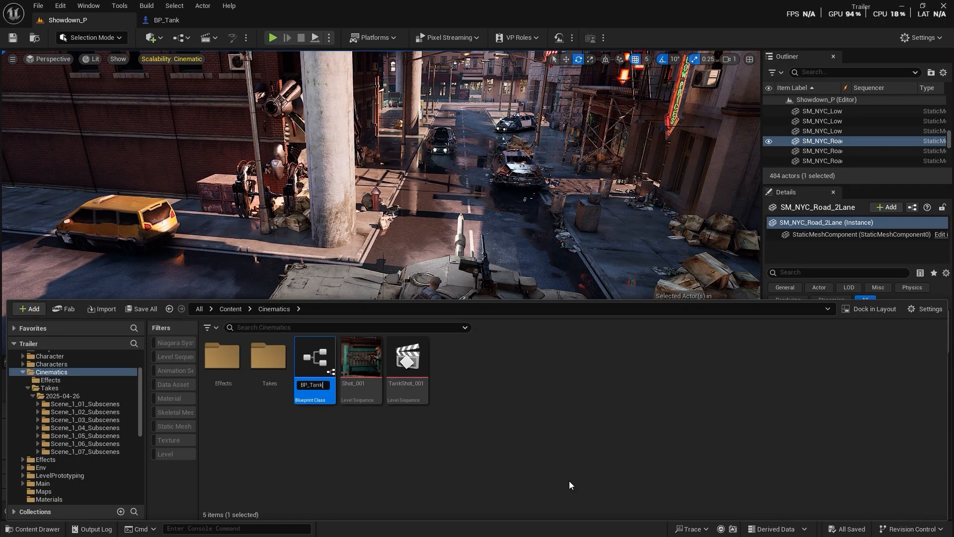
text(BP_TankCameraShake)
key(Return)
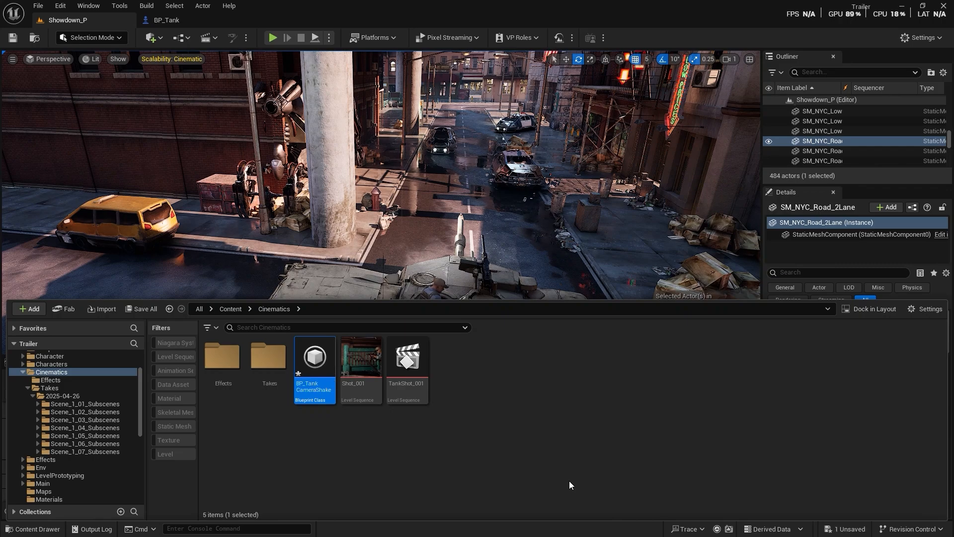
key(ctrl+s)
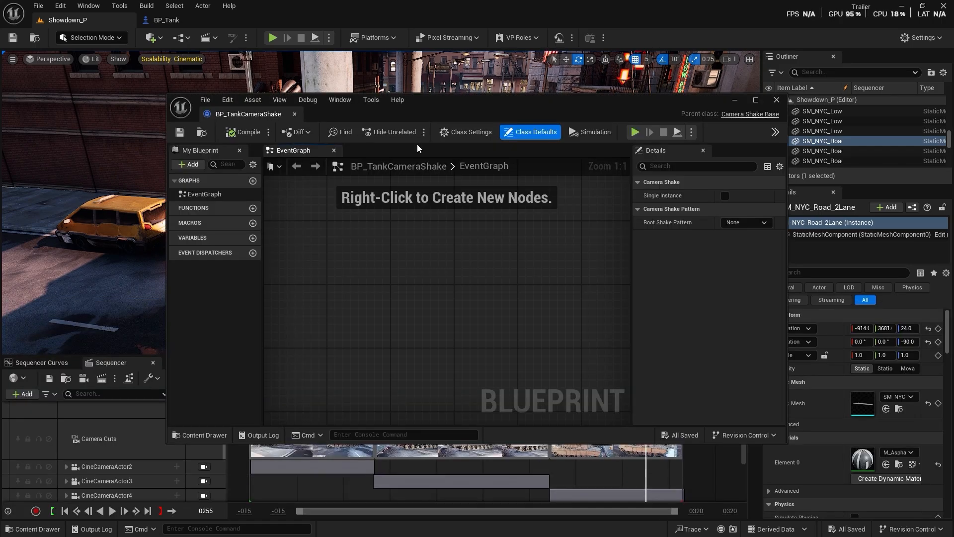
- Look through the root shake pattern options and class settings of BP_TankCameraShake, and close its editor
click(732, 222)
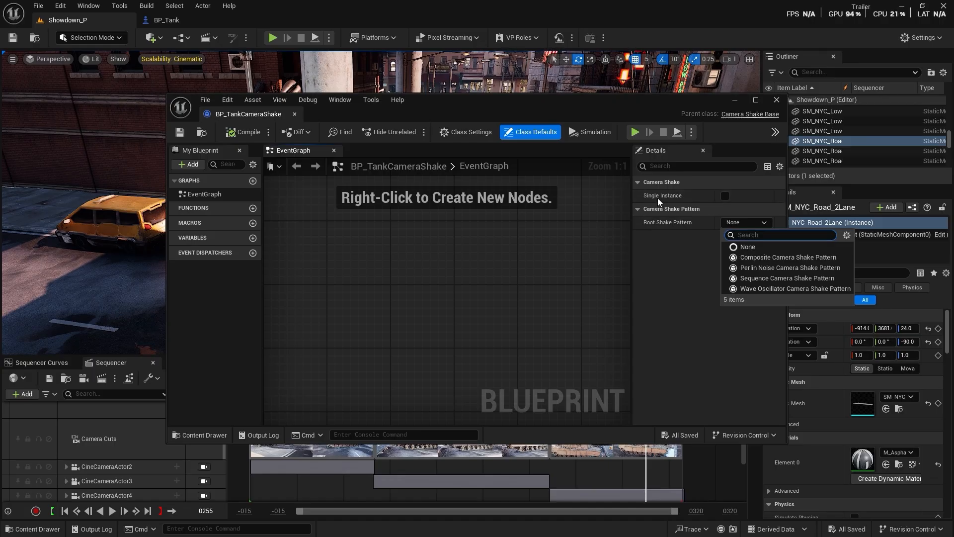
click(476, 133)
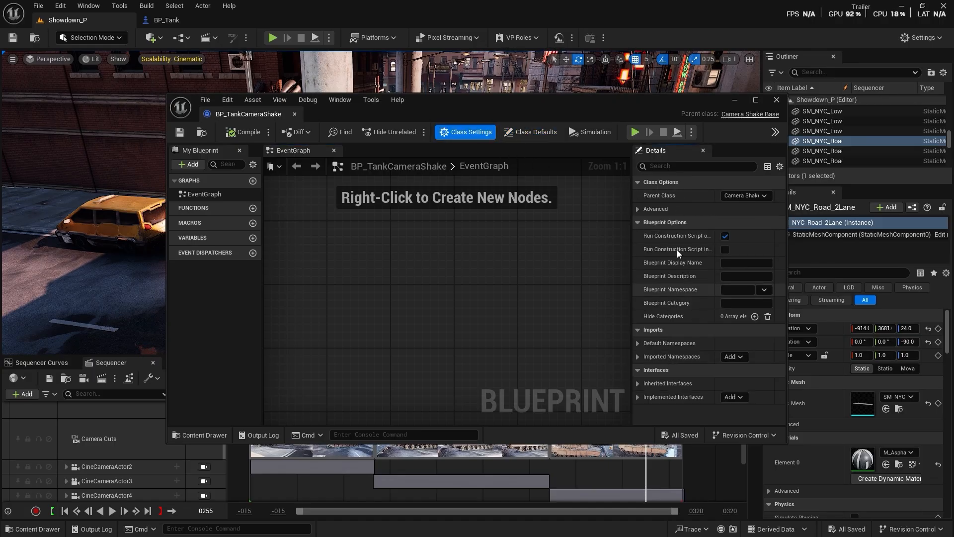
click(777, 99)
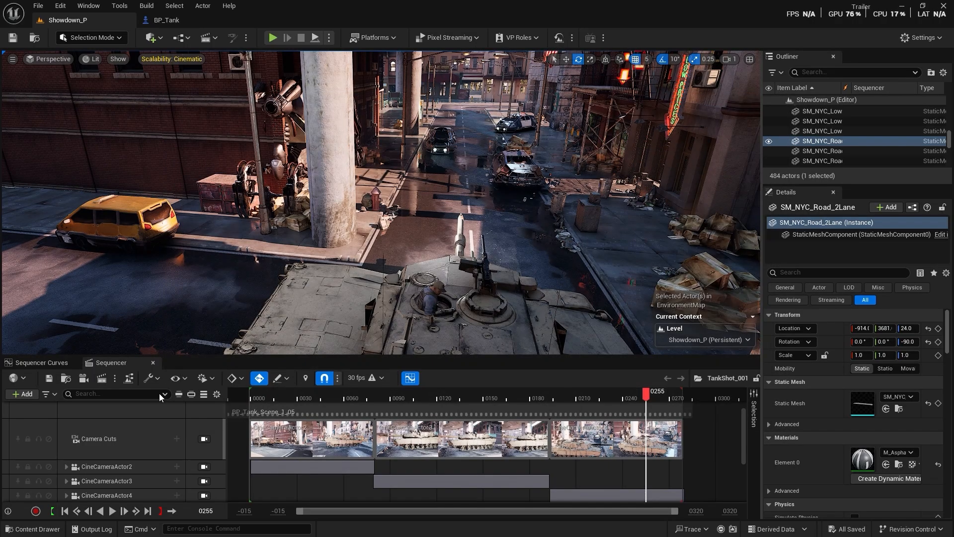
- Delete the BP_TankCameraShake blueprint based on CameraShakeBase from the Cinematics folder
click(33, 529)
key(Delete)
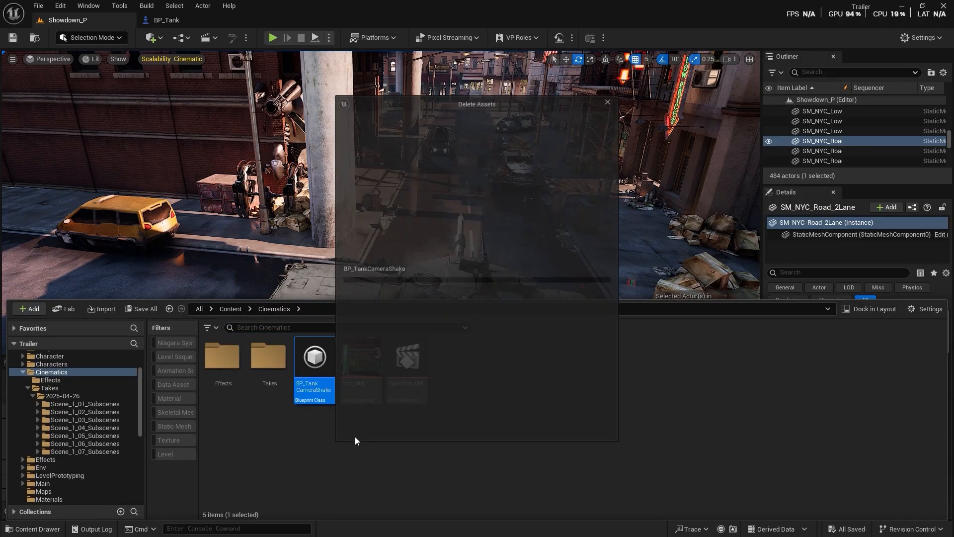
click(516, 433)
key(F2)
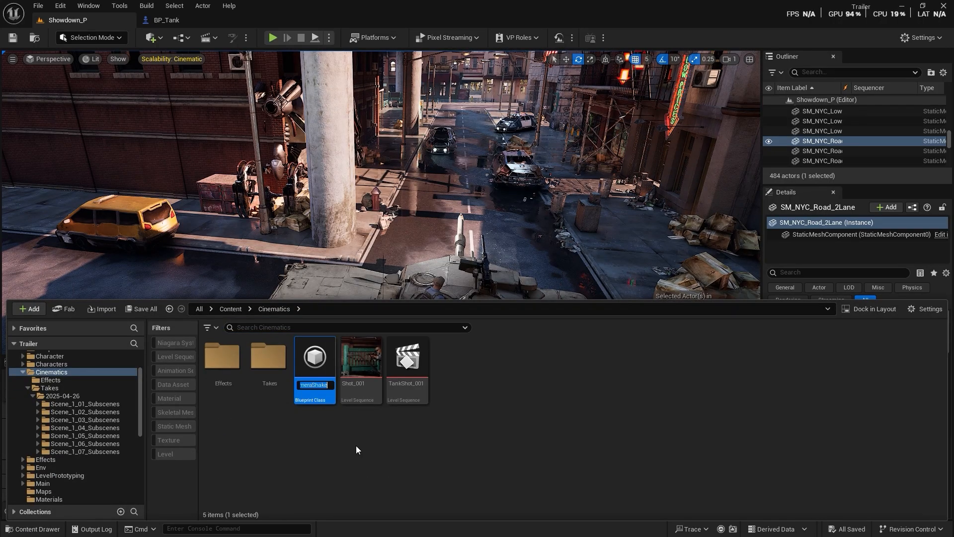
key(Escape)
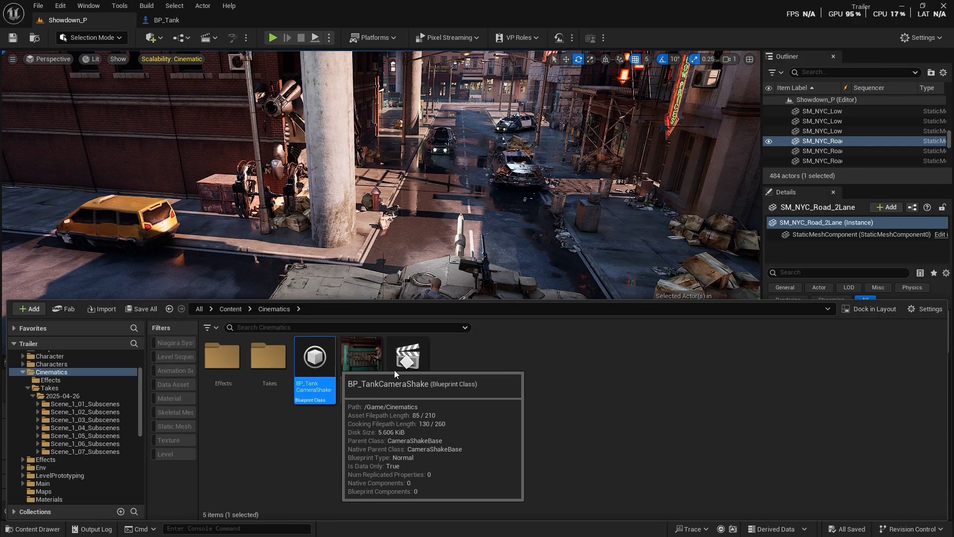
key(Delete)
click(440, 435)
- Create a Blueprint class named BP_TankCameraShake with parent class DefaultCameraShakeBase in the Cinematics folder and open it
right_click(457, 453)
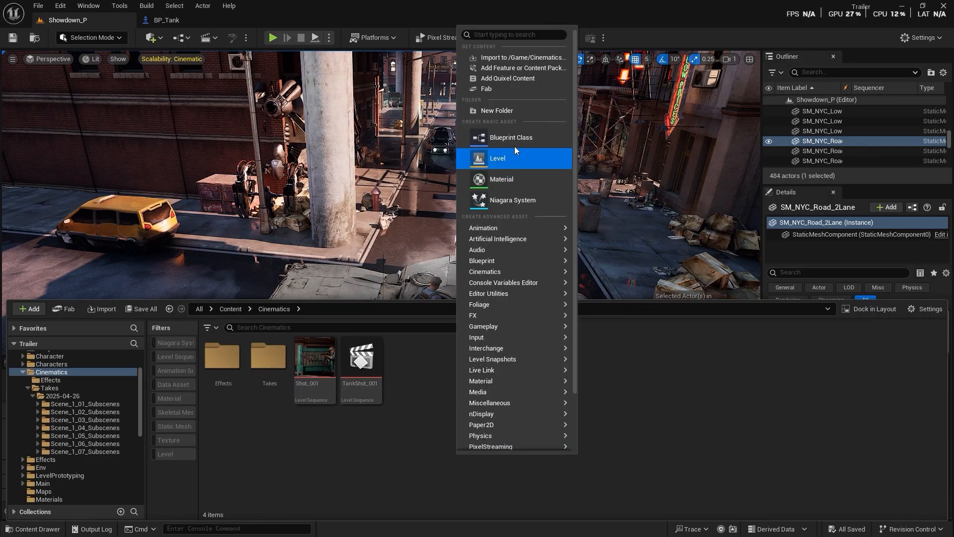
click(519, 132)
text(cam)
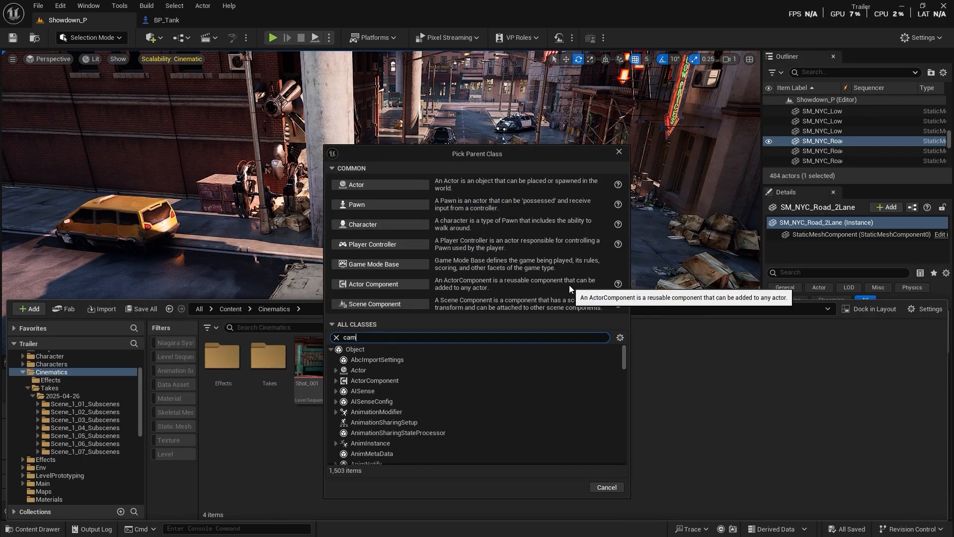
text(erasha)
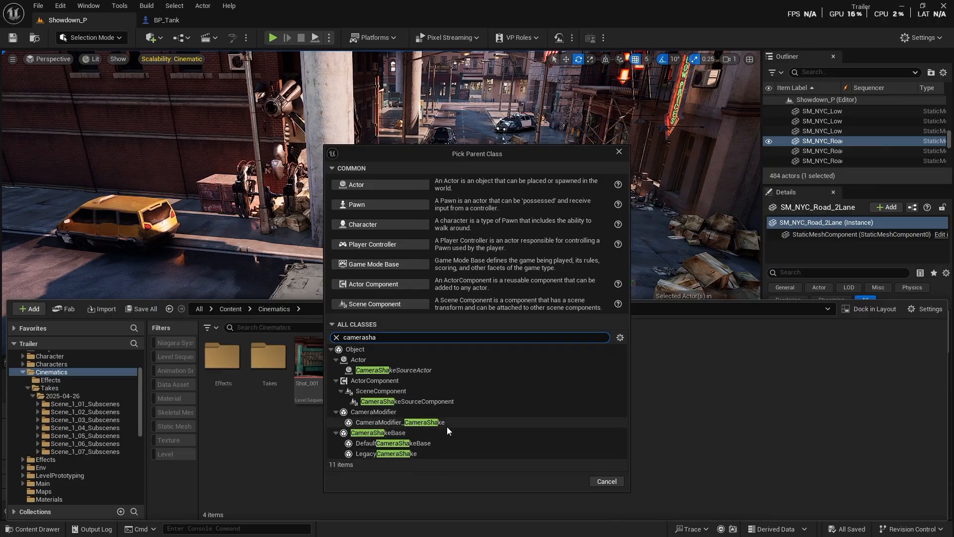
click(411, 443)
click(565, 479)
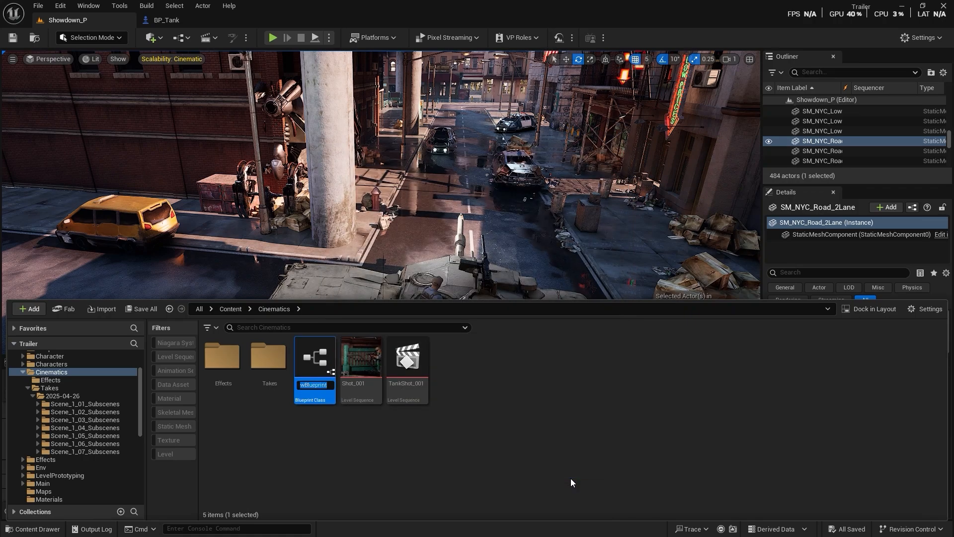
key(Return)
double_click(334, 389)
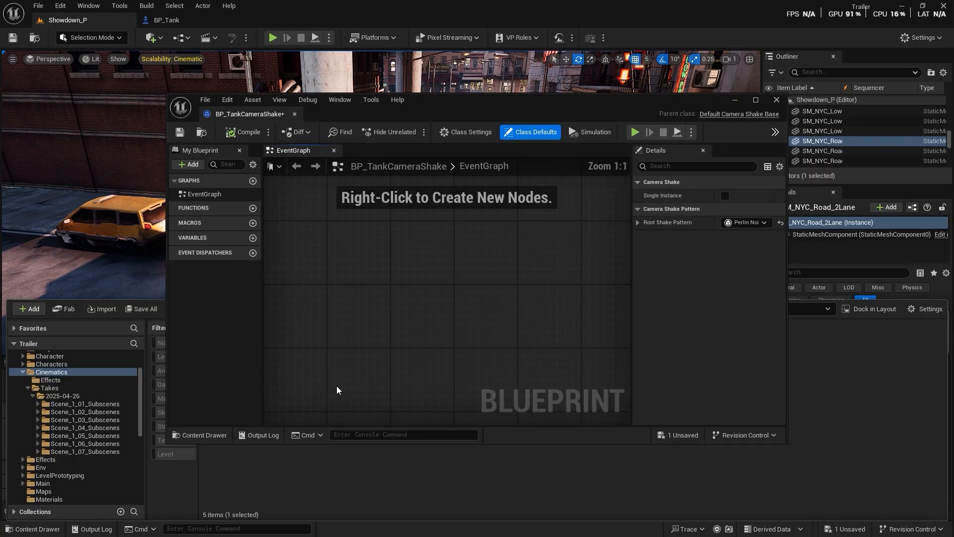
- Expand the Root Shake Pattern of BP_TankCameraShake and dock its editor in the main window
click(637, 222)
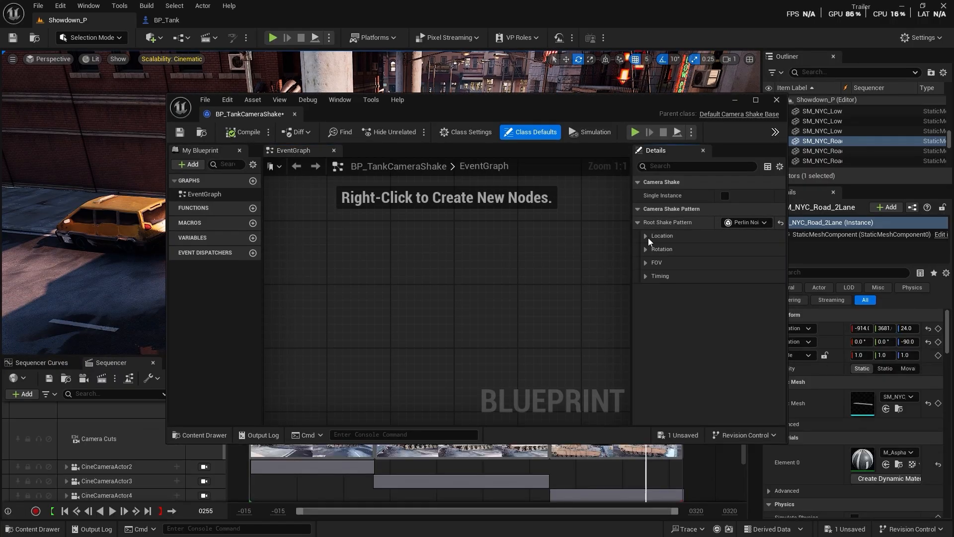
click(645, 235)
click(645, 235)
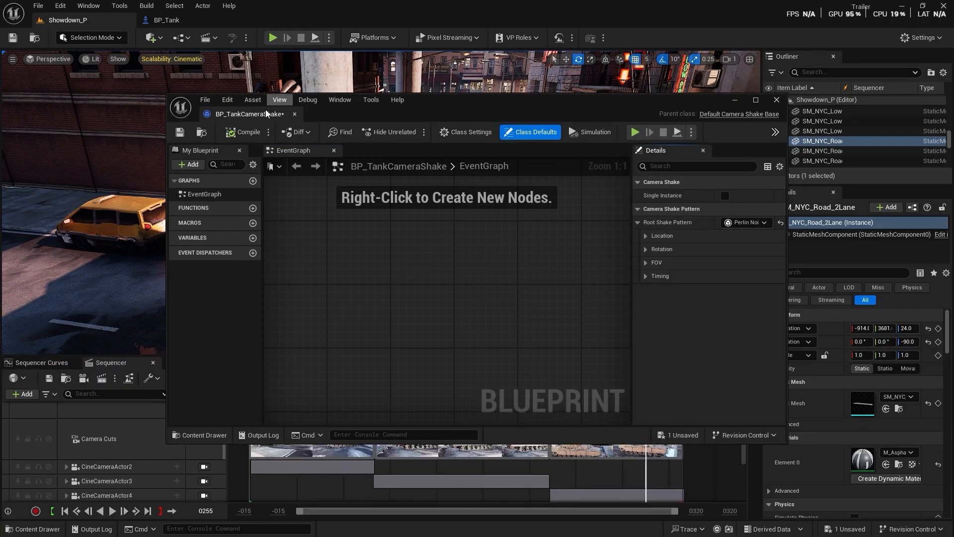
drag(265, 110, 266, 25)
click(460, 207)
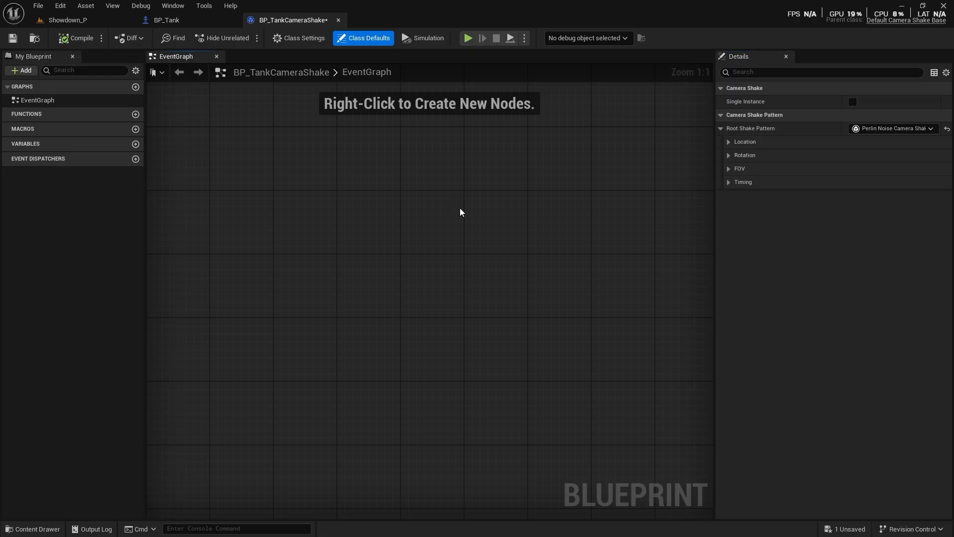
- Expand the Location, Rotation, FOV and Timing settings of the root shake pattern and set the Duration to 0.7
click(731, 142)
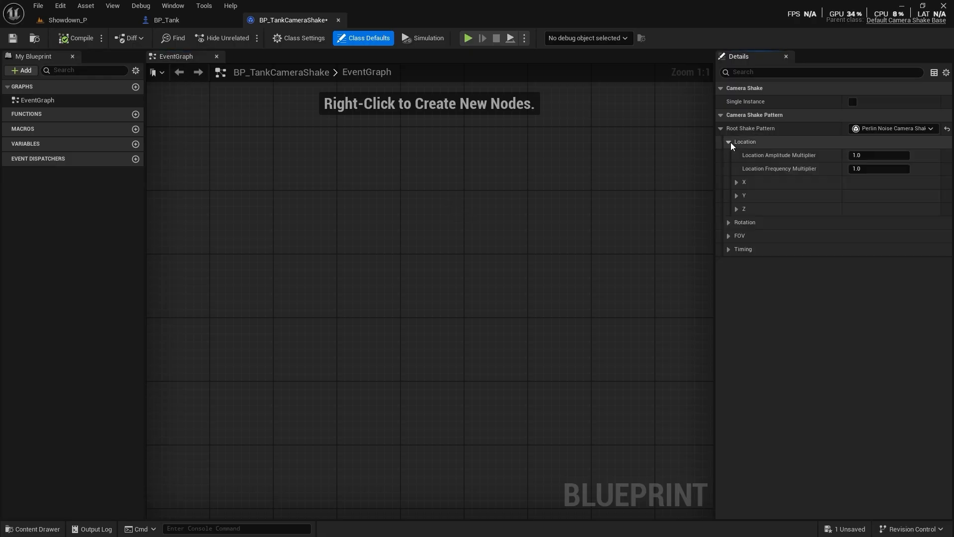
click(729, 222)
click(728, 302)
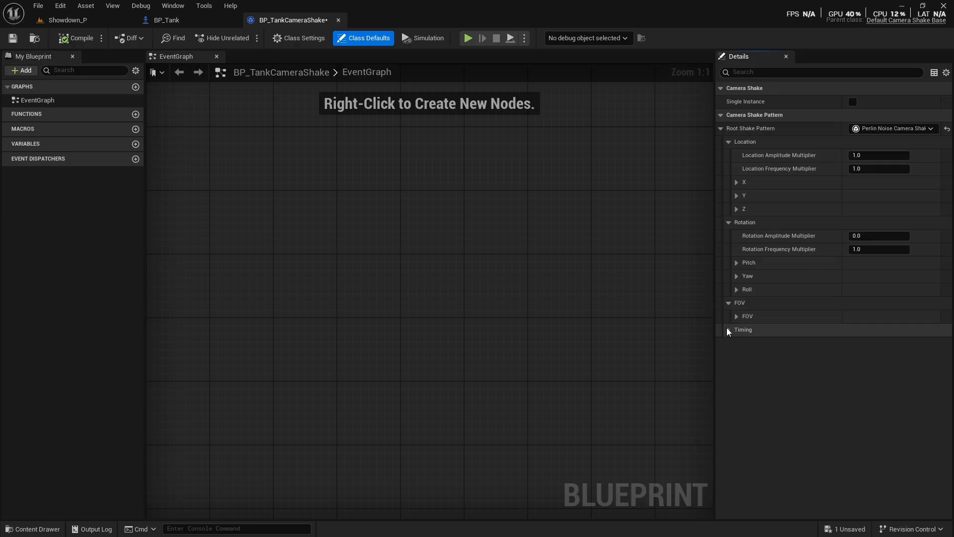
click(728, 330)
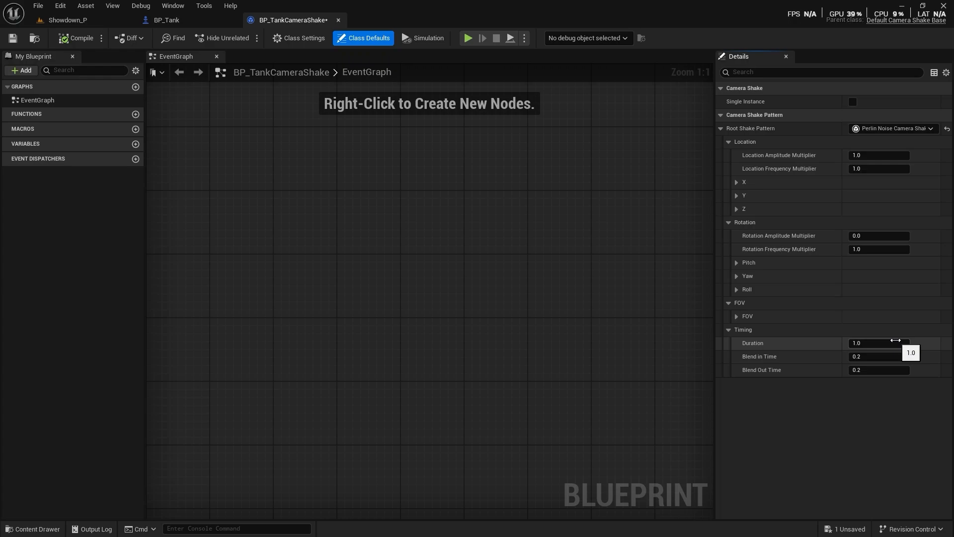
click(880, 342)
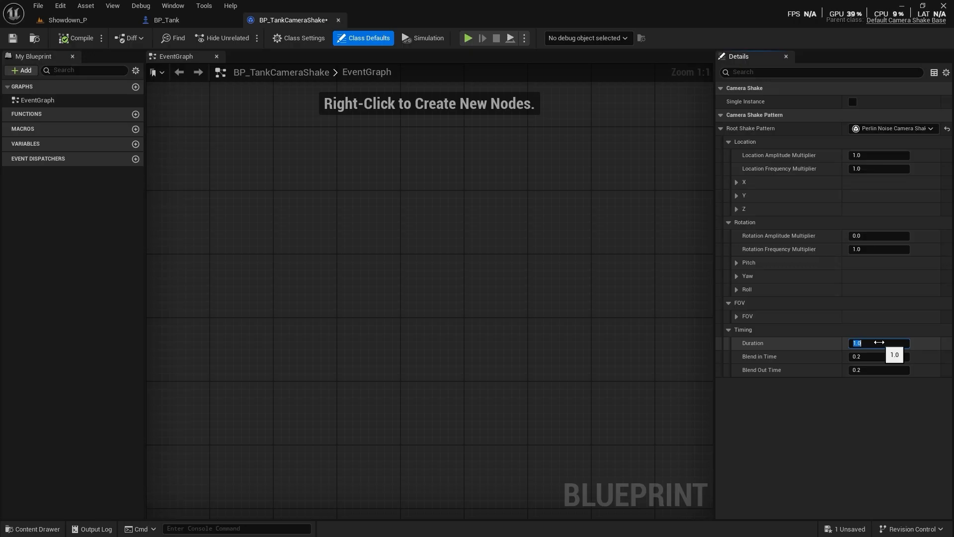
text(.7)
click(830, 419)
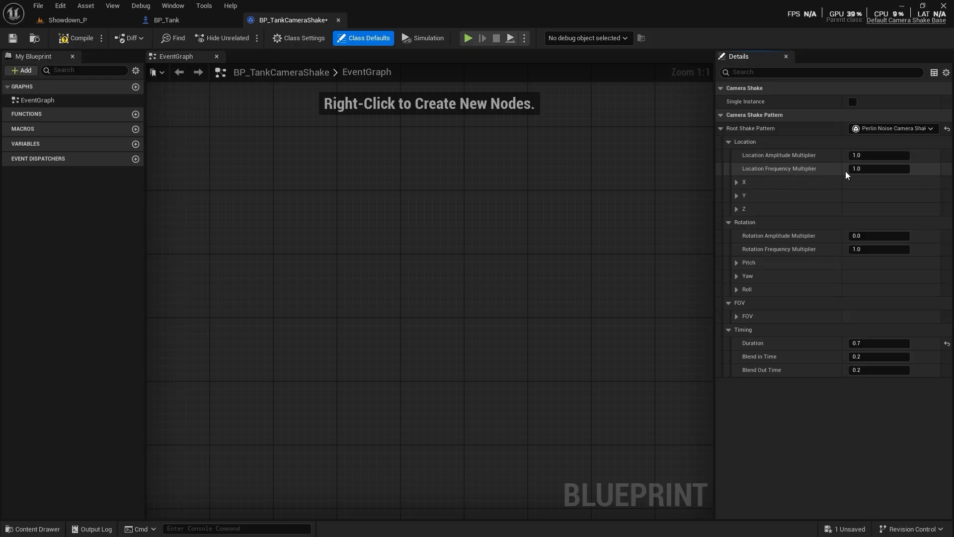
- Set the Location Amplitude Multiplier to 4 and the Location Frequency Multiplier to 9
click(859, 155)
click(865, 157)
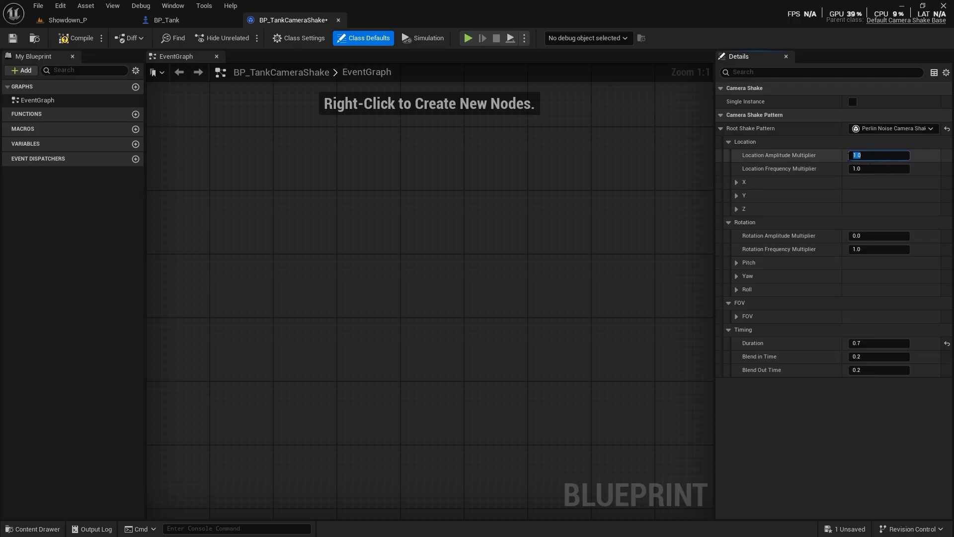
text(4)
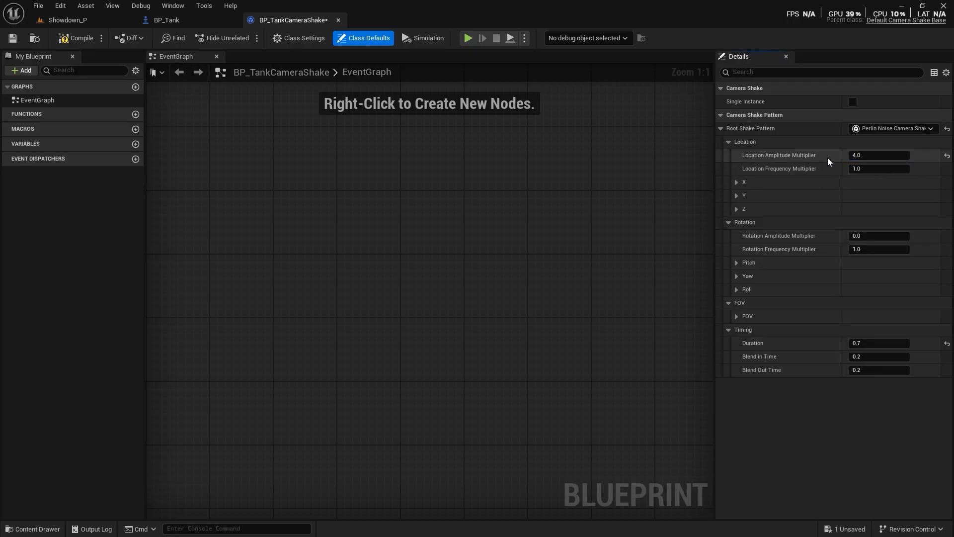
key(Tab)
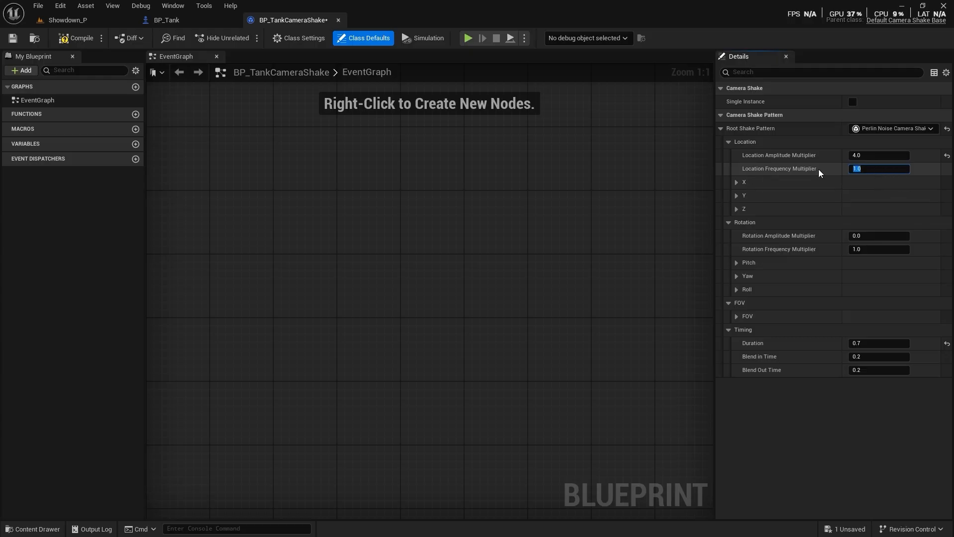
text(9)
key(Return)
- Expand the X, Y and Z location settings and set the X Amplitude to 4 and Frequency to 9
click(740, 184)
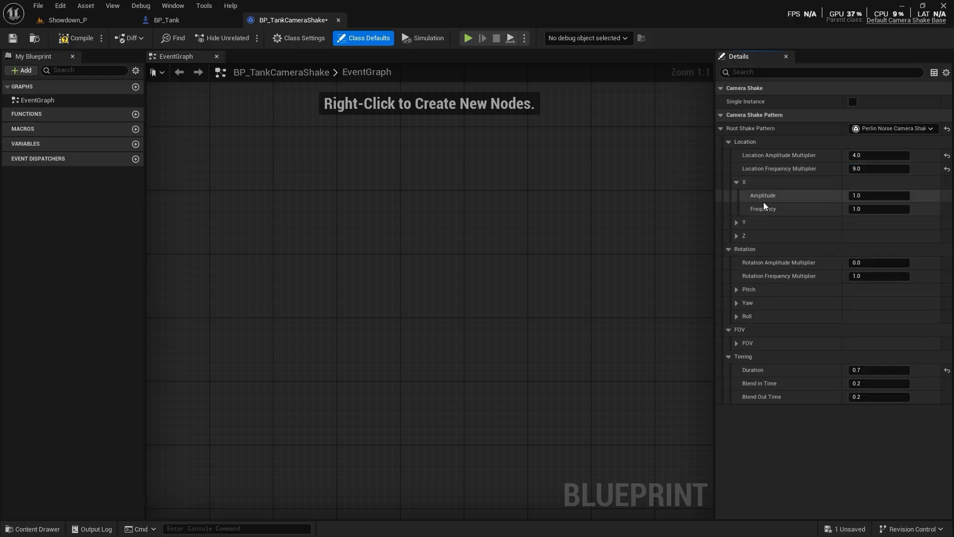
click(737, 222)
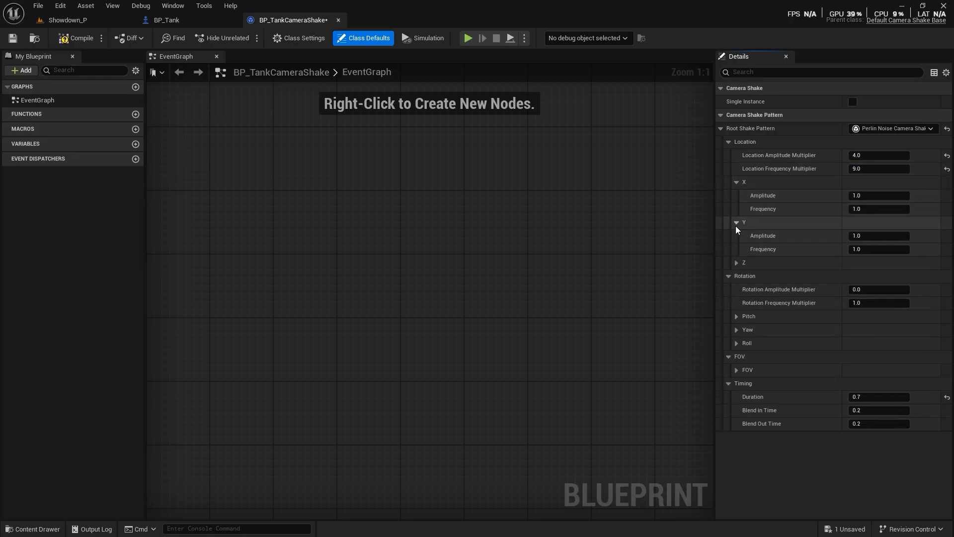
click(737, 262)
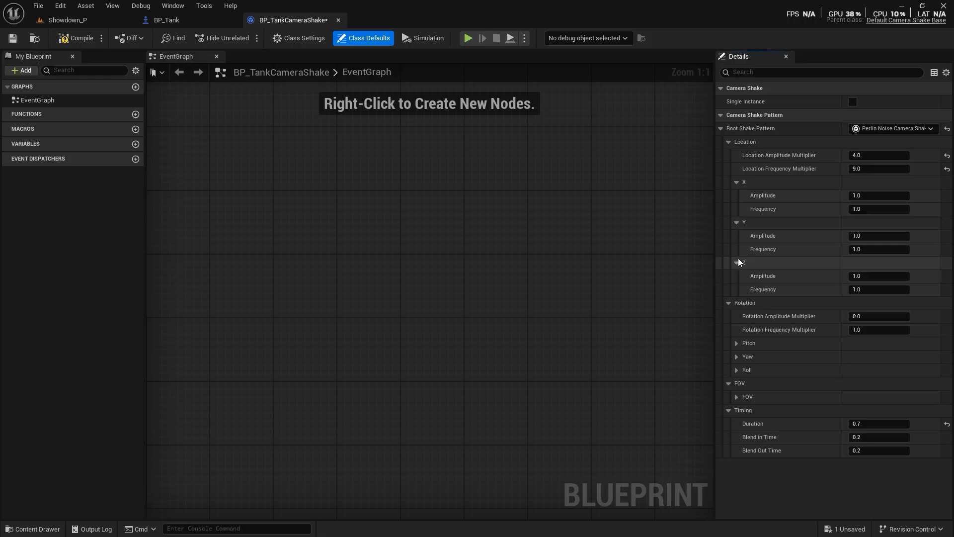
click(867, 198)
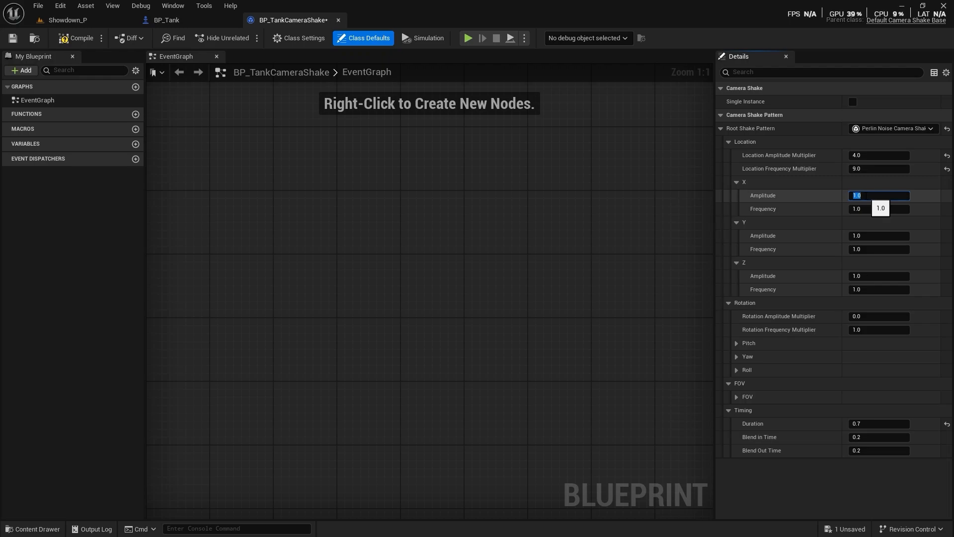
text(4)
key(Tab)
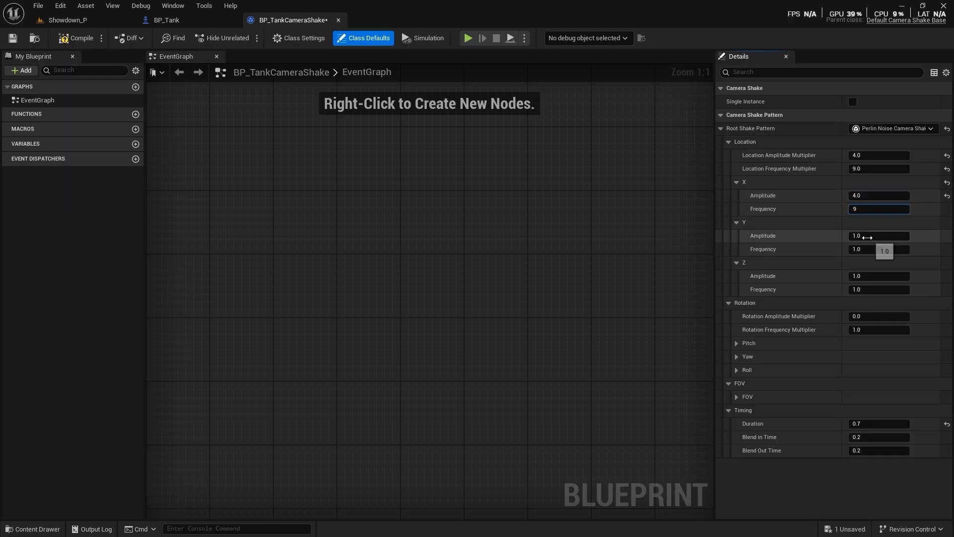
text(9)
key(Tab)
- Set the Y location Amplitude to 4 and its Frequency to 9
text(44)
key(Tab)
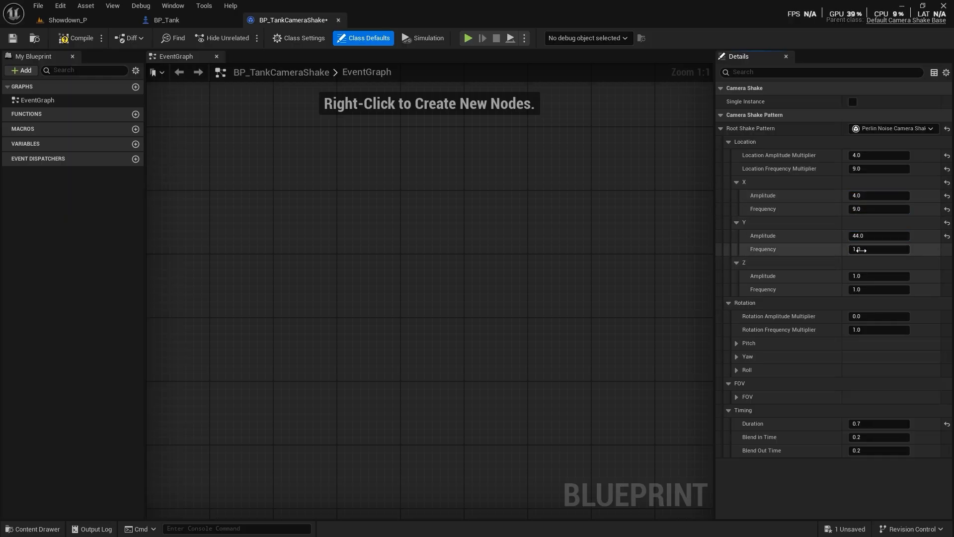
text(4)
key(shift+Tab)
text(4)
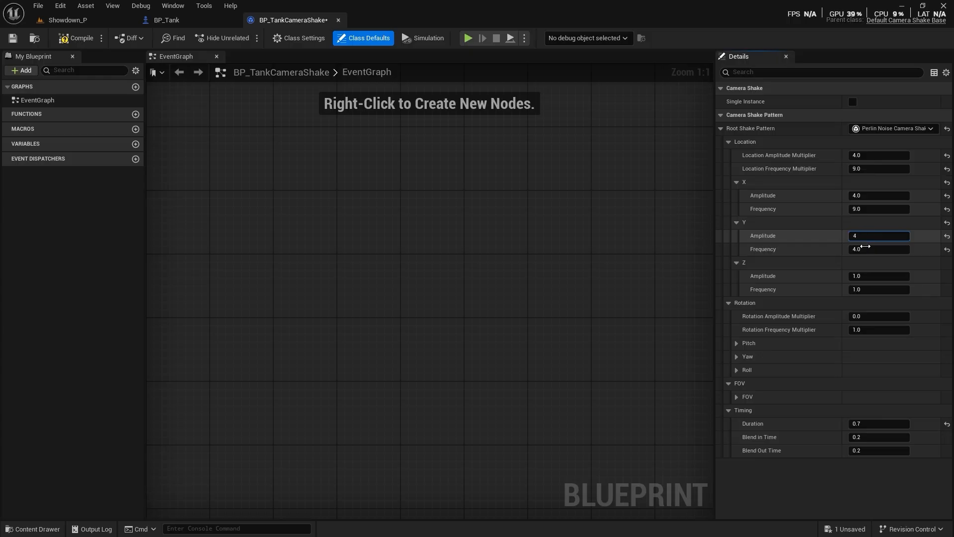
key(Tab)
text(9)
key(Tab)
- Set the Z location Amplitude to 4 and its Frequency to 9
text(4)
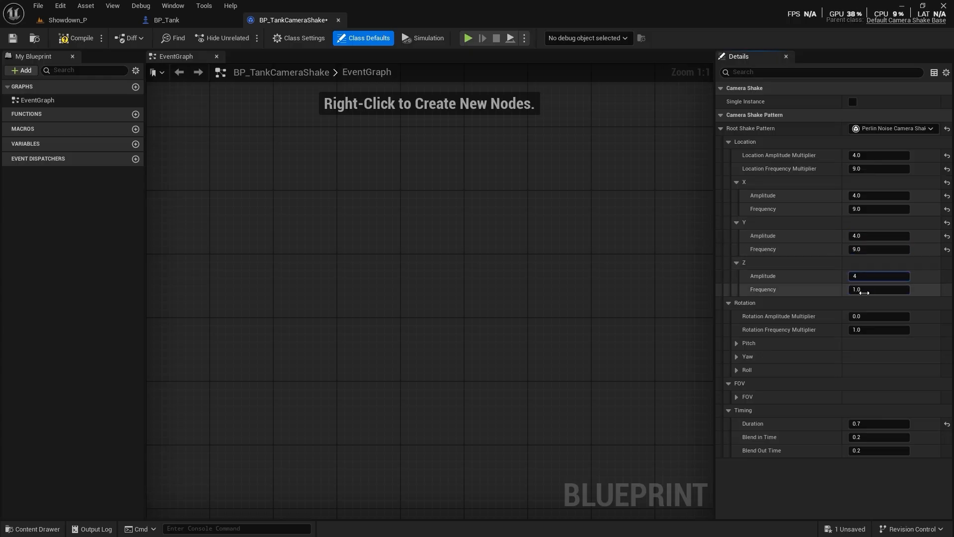
text(9)
key(Return)
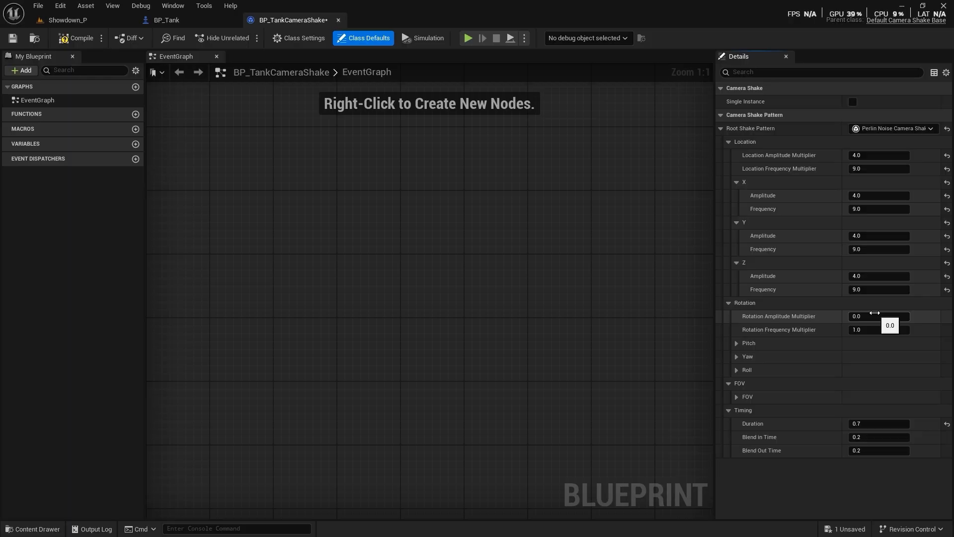
- Collapse the Rotation settings, check the FOV values, and compile and save BP_TankCameraShake
click(729, 302)
click(736, 329)
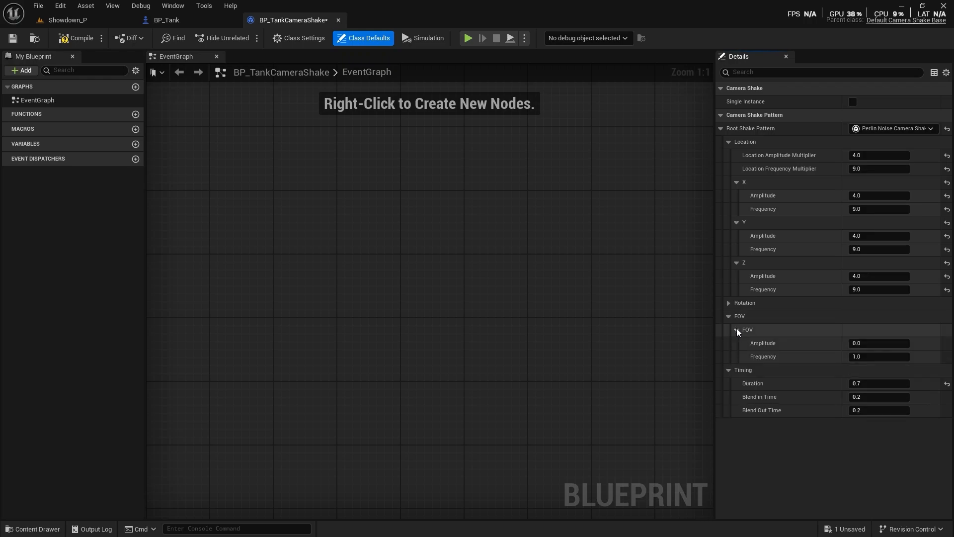
click(736, 329)
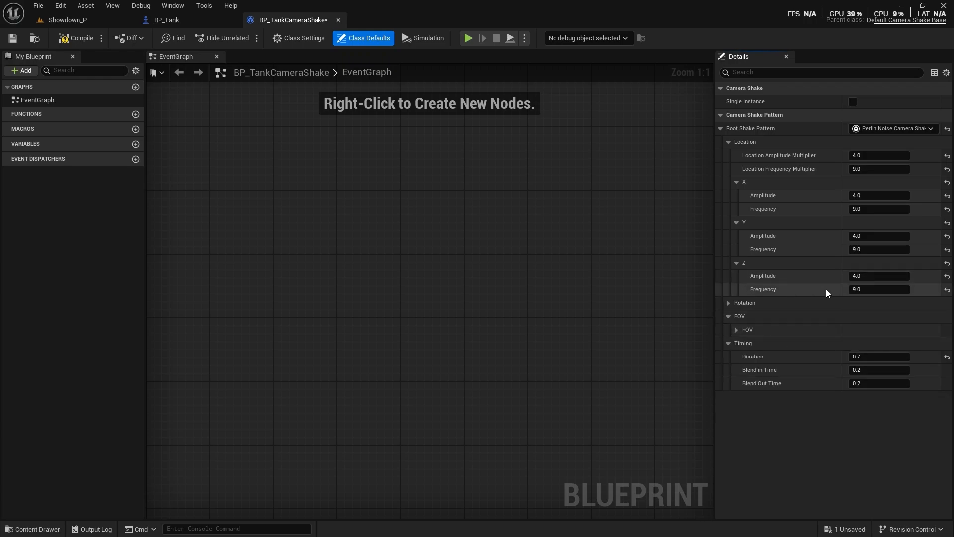
click(76, 39)
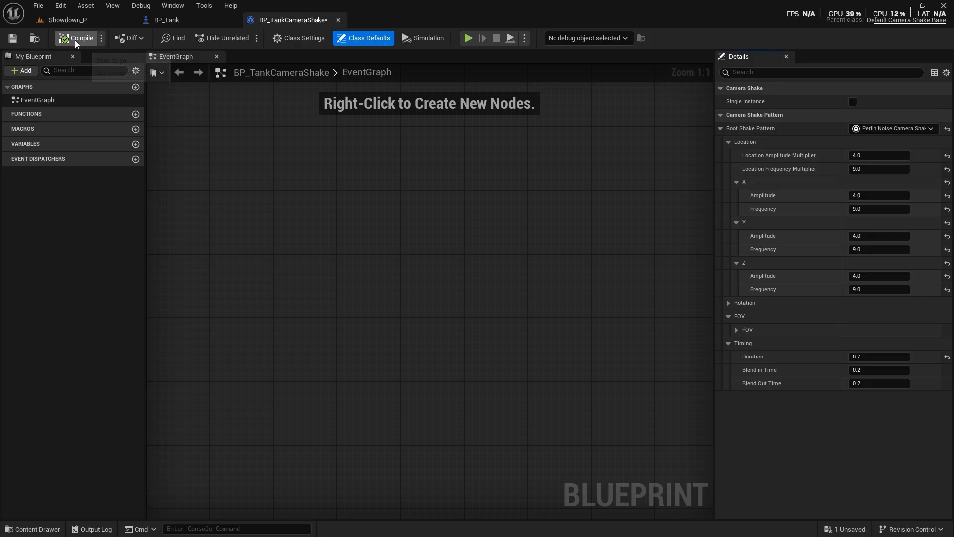
click(16, 37)
- Return to the Showdown_P level, view the shot through CineCameraActor4 and move the playhead to frame 240
click(54, 21)
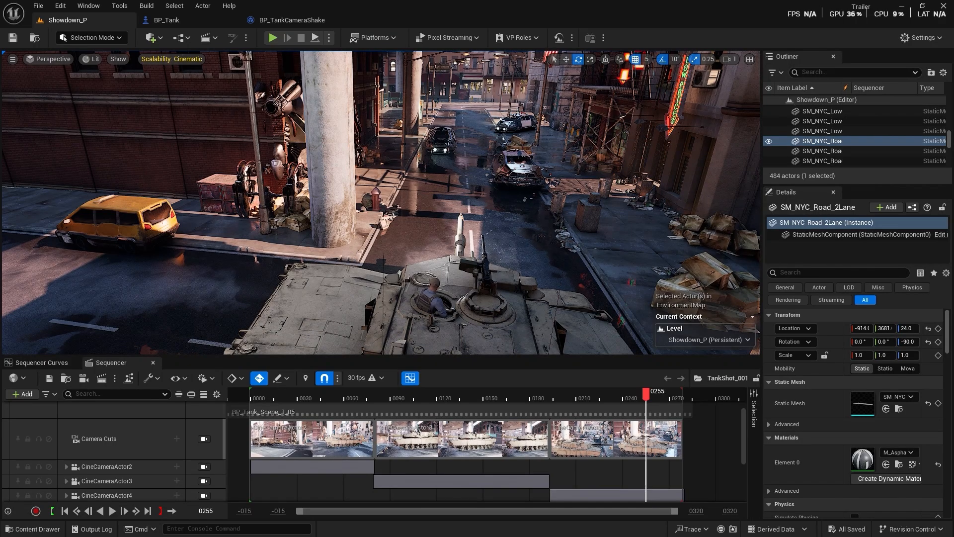
scroll(86, 492, down, 2)
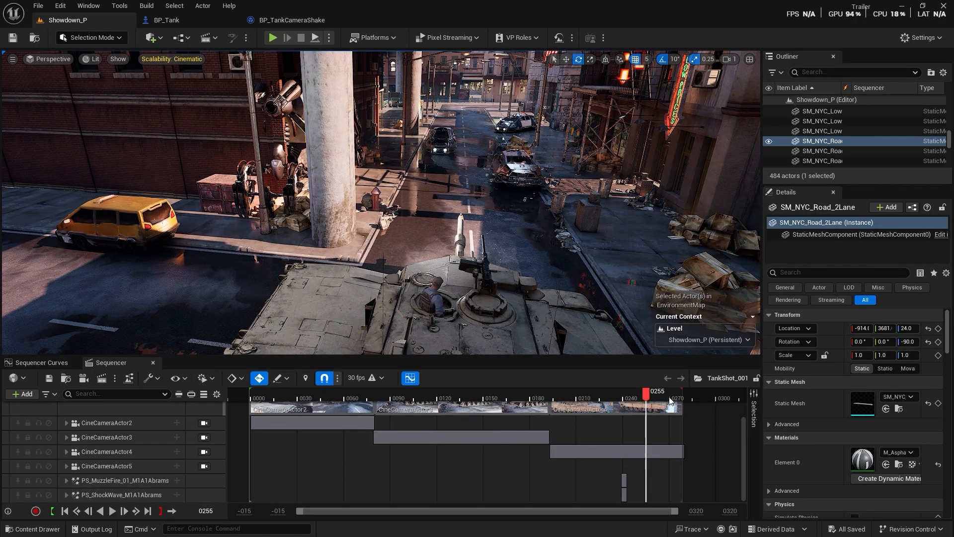
drag(645, 395, 631, 395)
click(586, 450)
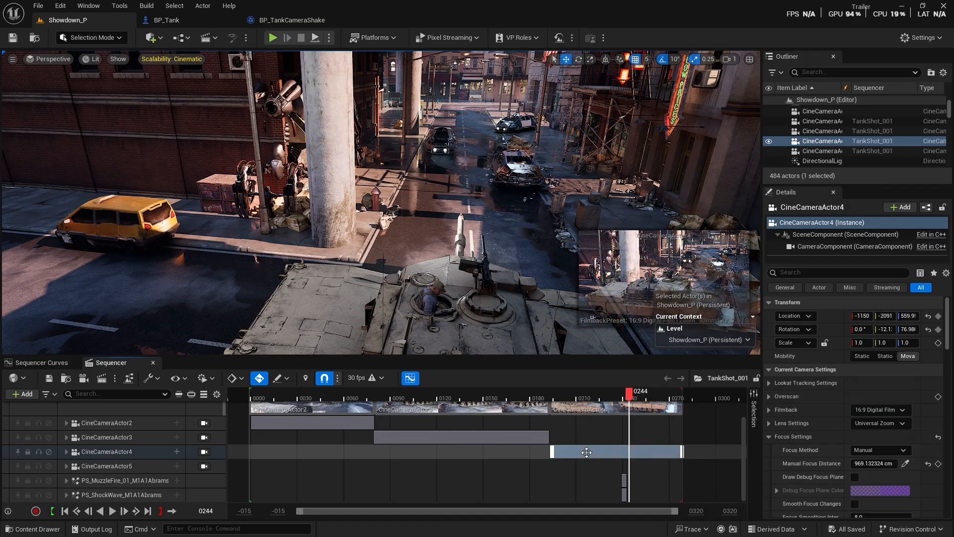
click(204, 451)
mouse_move(627, 399)
mouse_down()
mouse_move(682, 406)
mouse_move(583, 405)
mouse_move(624, 413)
mouse_up()
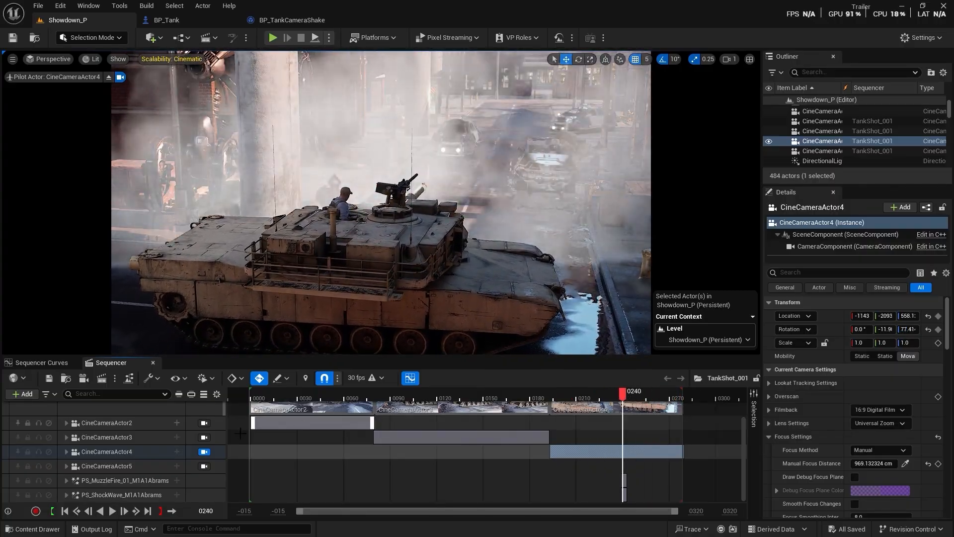
- Add a Camera Shake track using BP_TankCameraShake to CineCameraActor4 at frame 240
click(66, 452)
scroll(99, 452, down, 1)
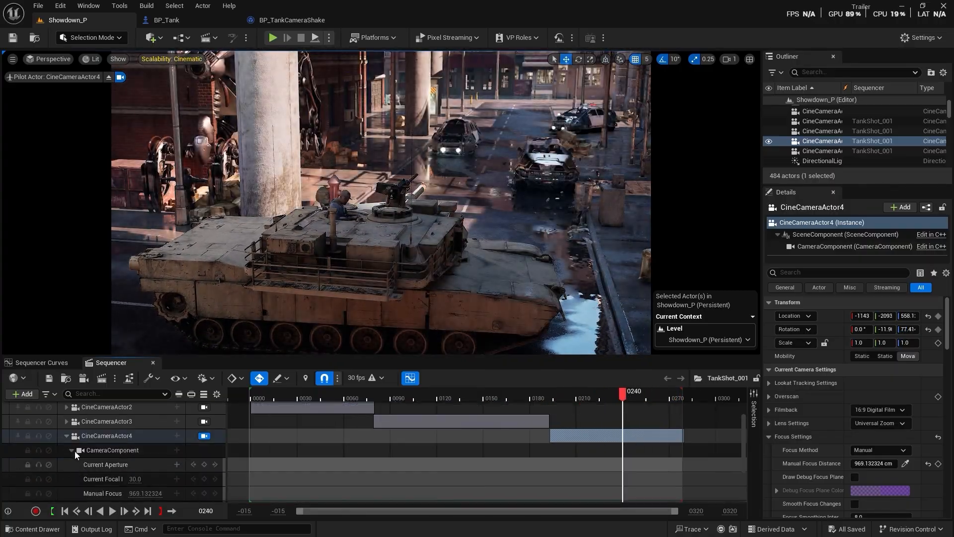
click(71, 450)
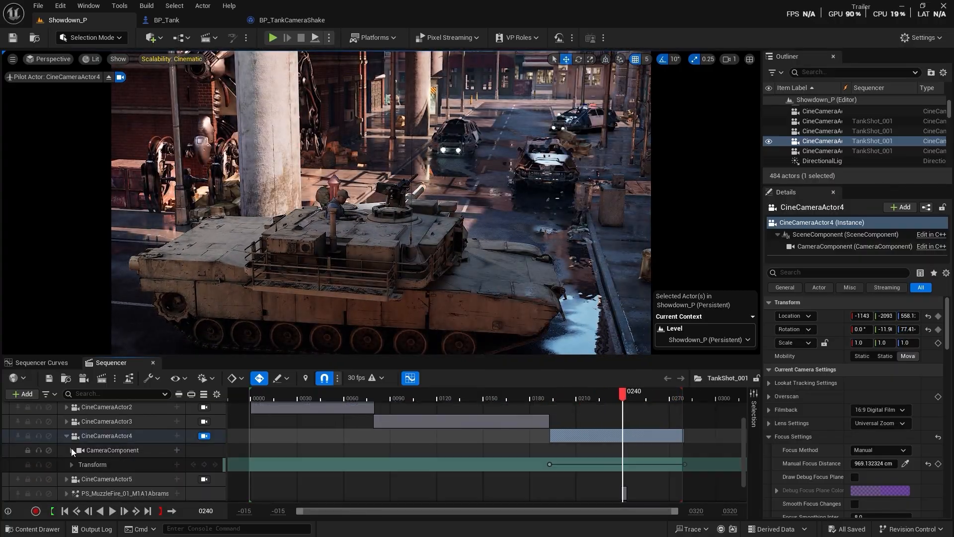
click(176, 435)
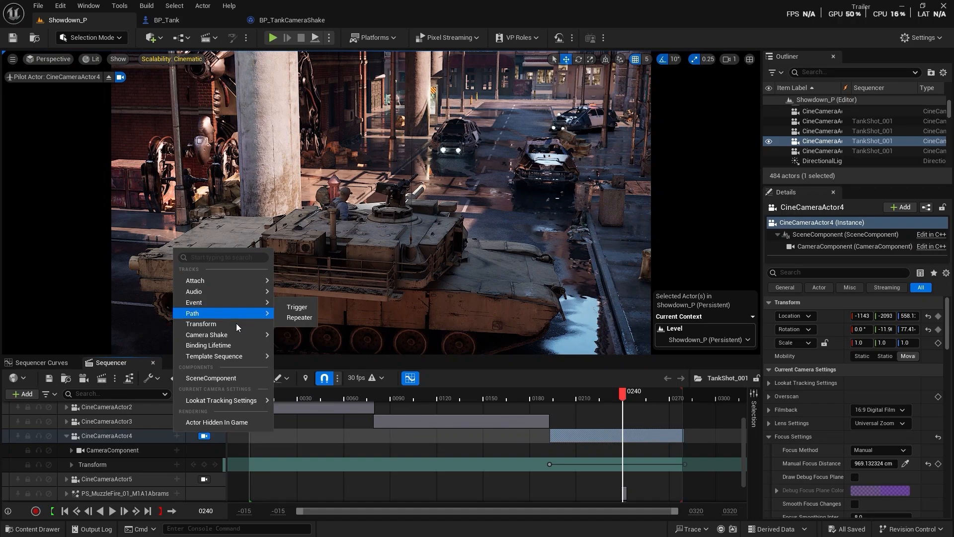
mouse_move(231, 335)
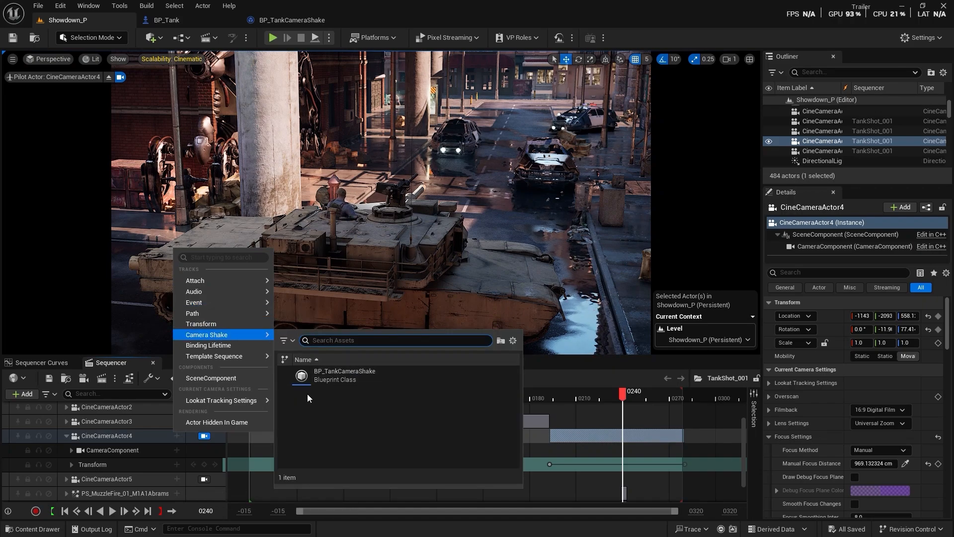
click(362, 379)
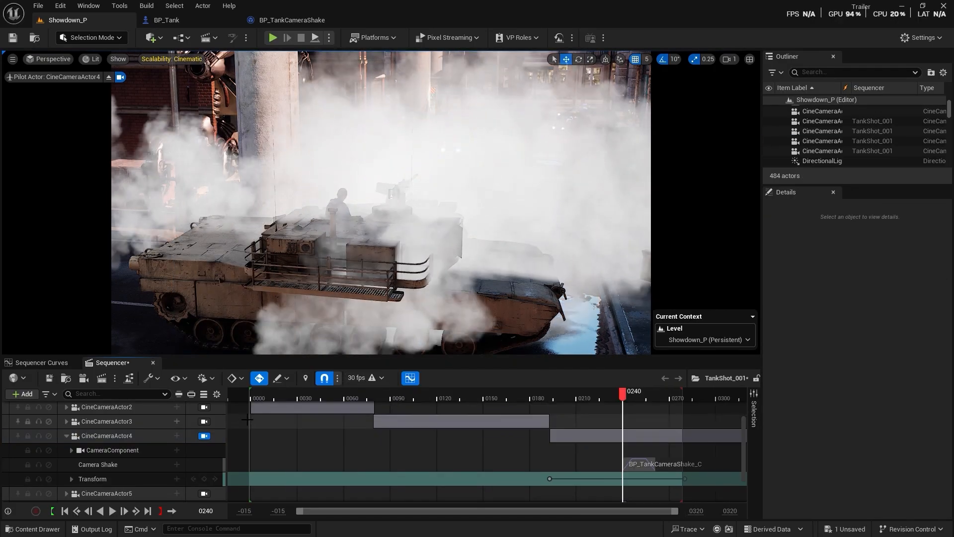
- Move the camera shake section on the CineCameraActor4 track earlier so it starts at frame 234
drag(617, 395, 621, 417)
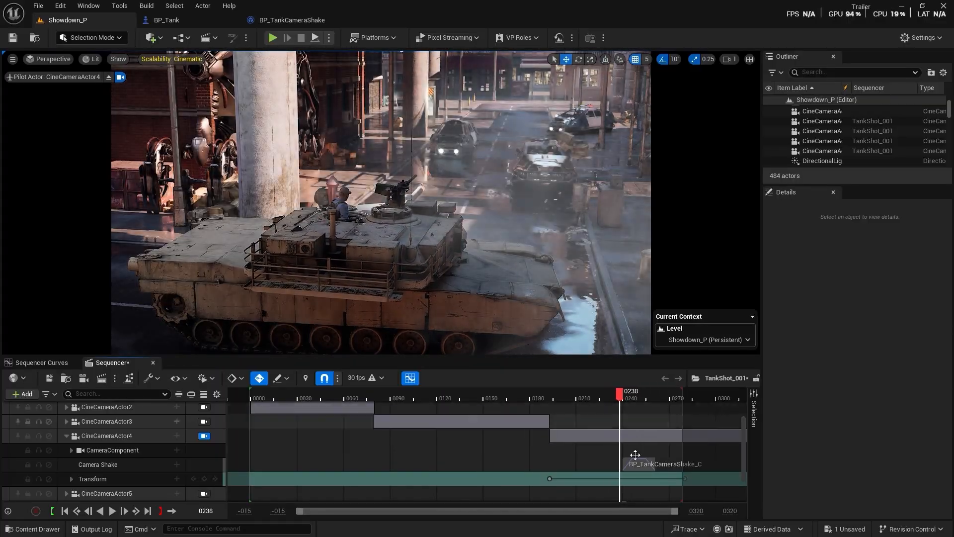
click(631, 465)
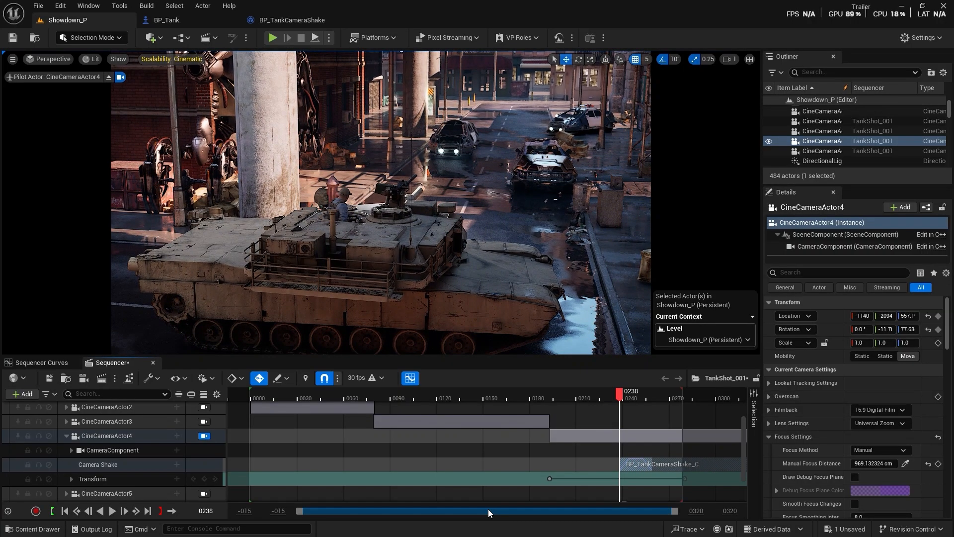
ctrl+scroll(642, 462, up, 5)
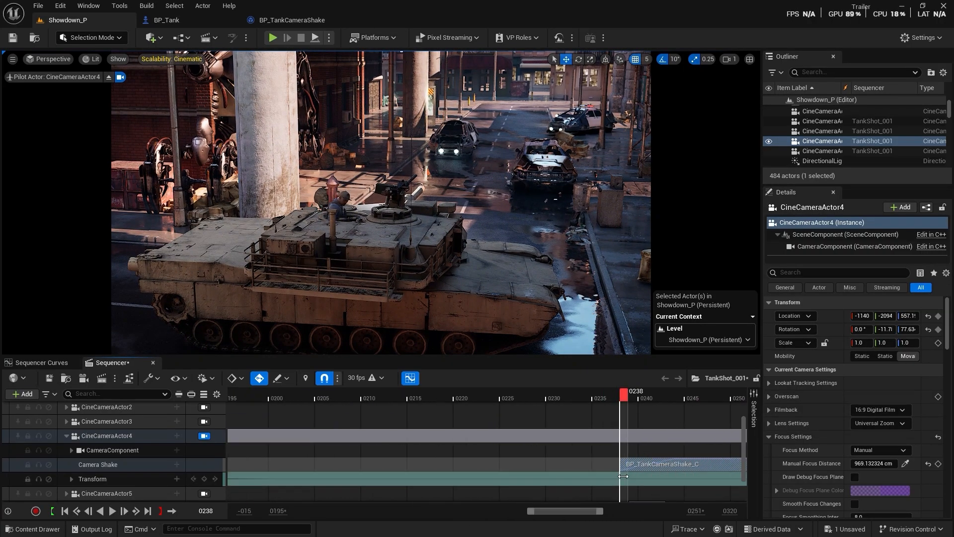
drag(665, 467, 586, 467)
- Play back the CineCameraActor4 shot to check the shake's timing against the muzzle flash
scroll(560, 460, up, 4)
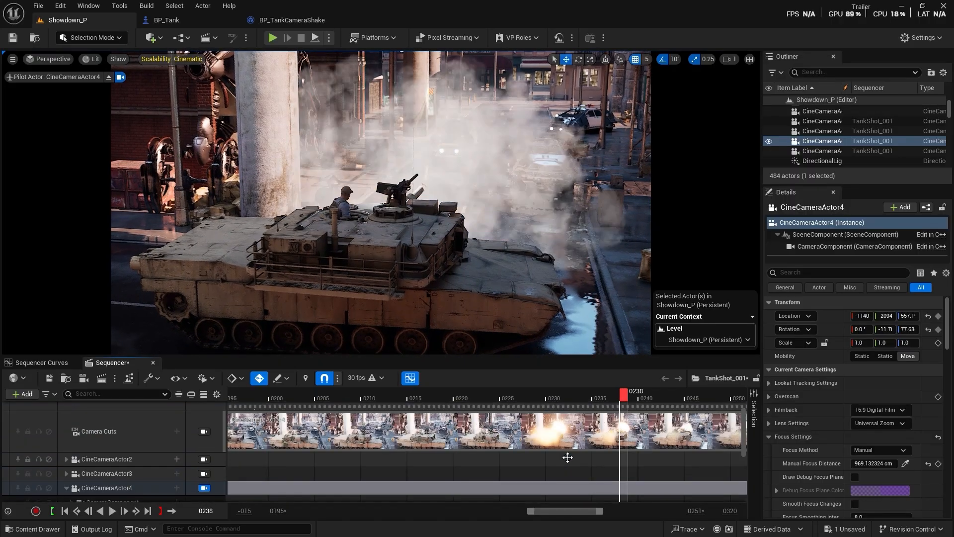
ctrl+scroll(567, 457, down, 6)
click(562, 404)
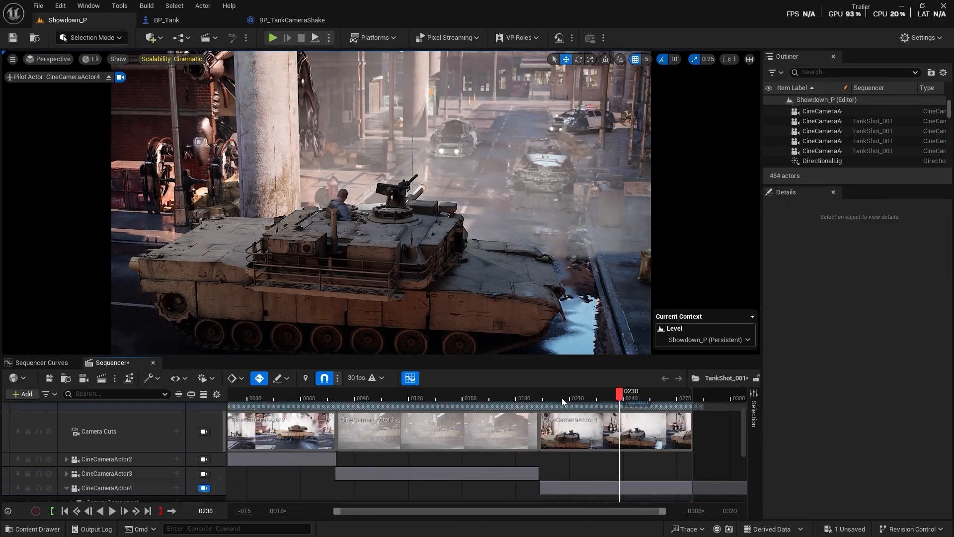
click(571, 394)
key(space)
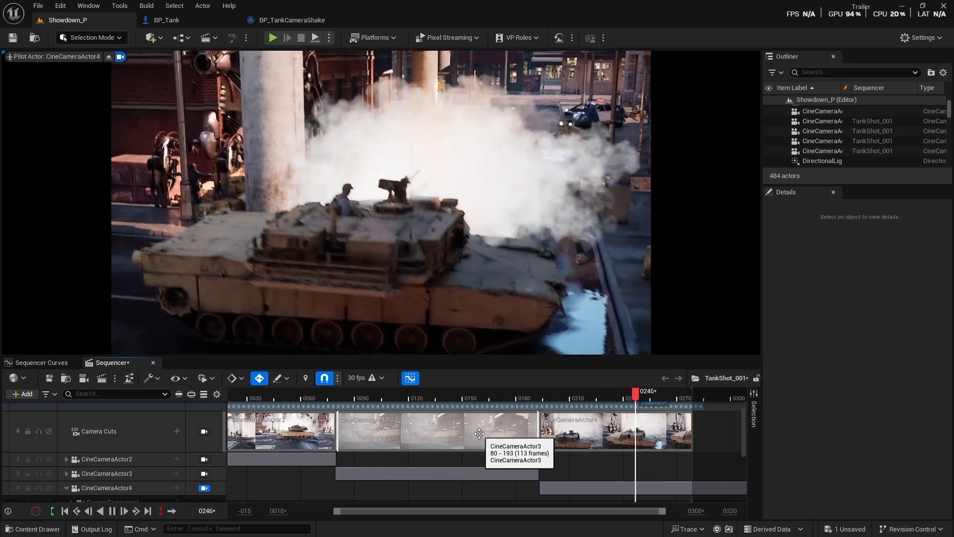
key(space)
- Move CineCameraActor4's camera shake section to start at frame 238 and replay the tank firing
scroll(556, 442, down, 3)
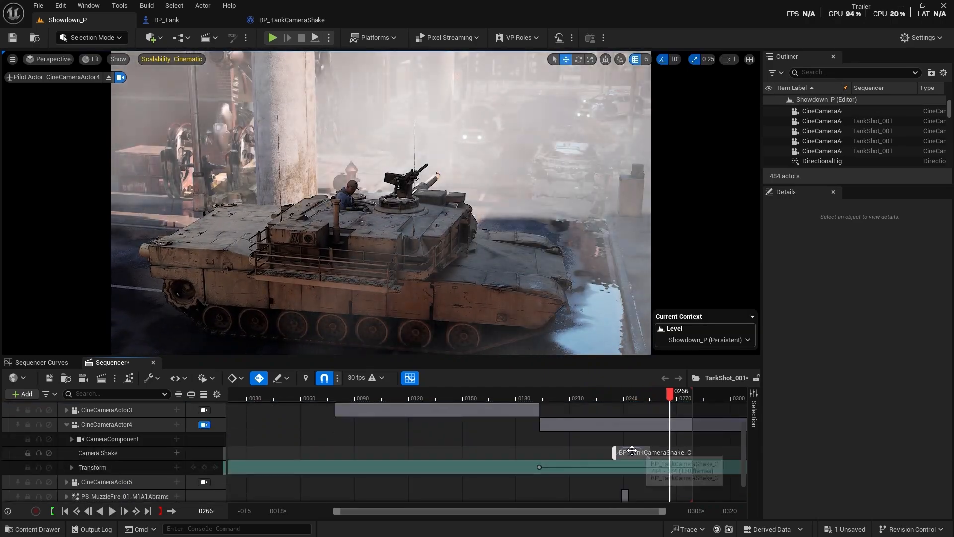
drag(632, 451, 640, 451)
click(613, 395)
key(space)
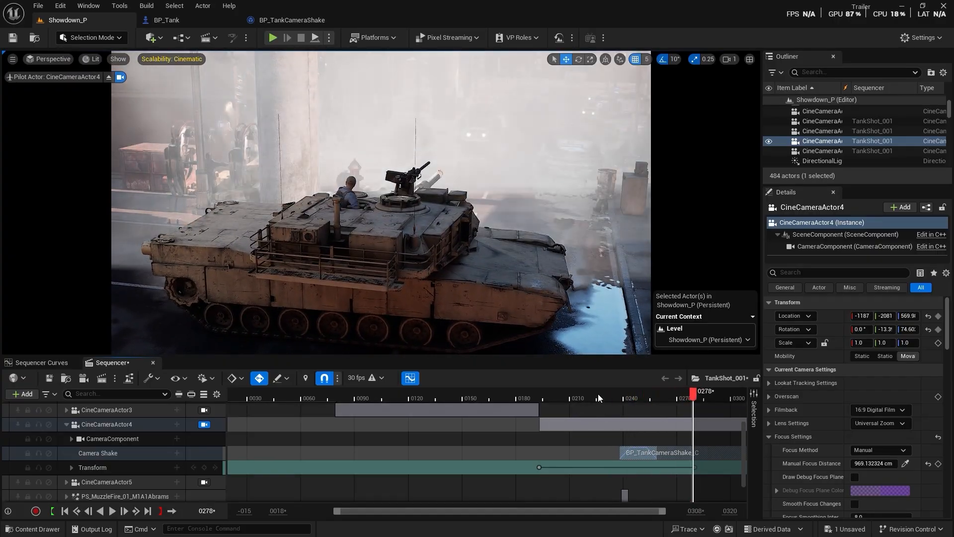
click(599, 393)
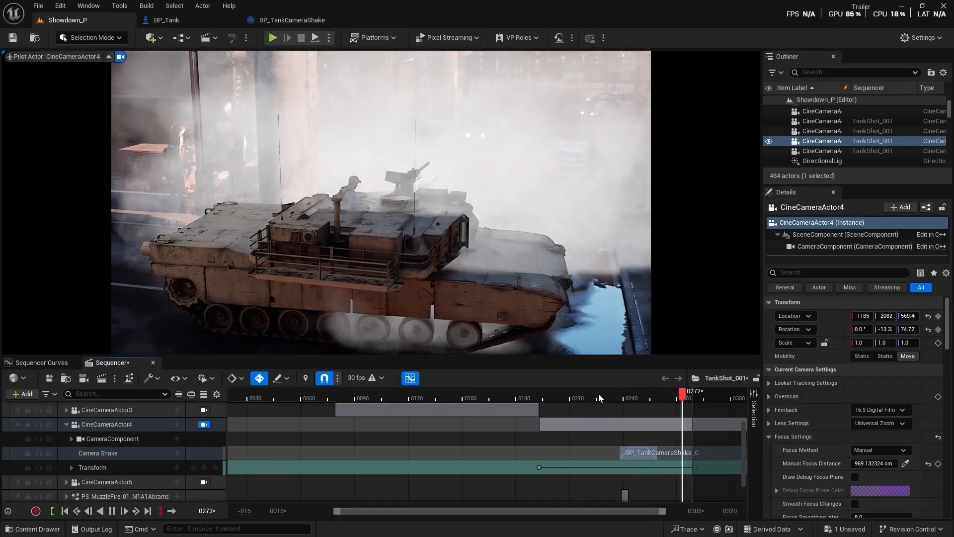
click(599, 394)
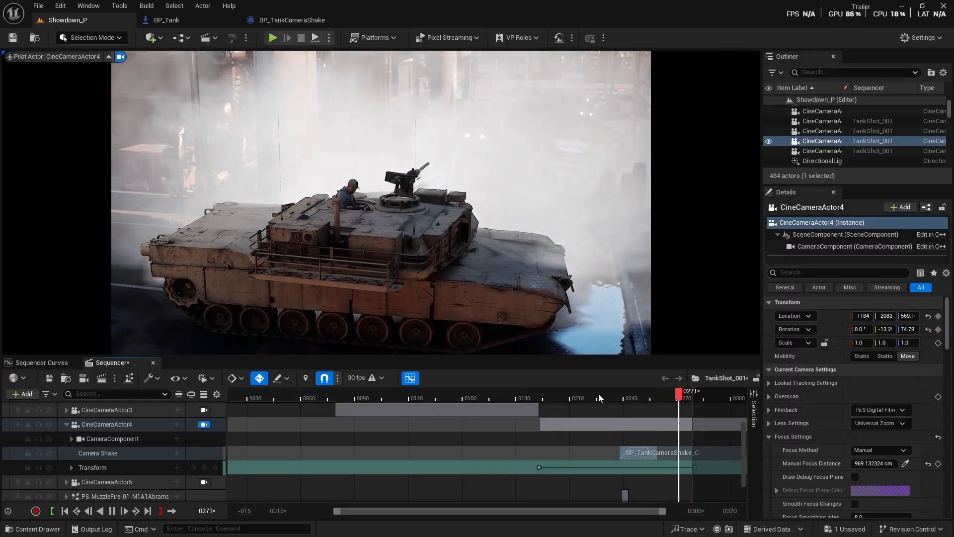
click(599, 394)
key(space)
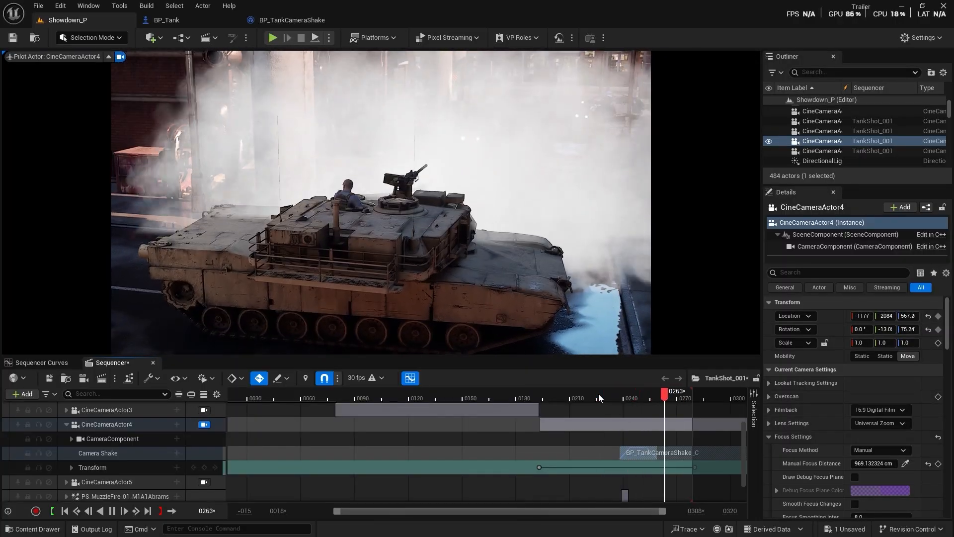
- In BP_TankCameraShake, set the Location Frequency Multiplier and the X, Y and Z location frequencies to 5
click(300, 18)
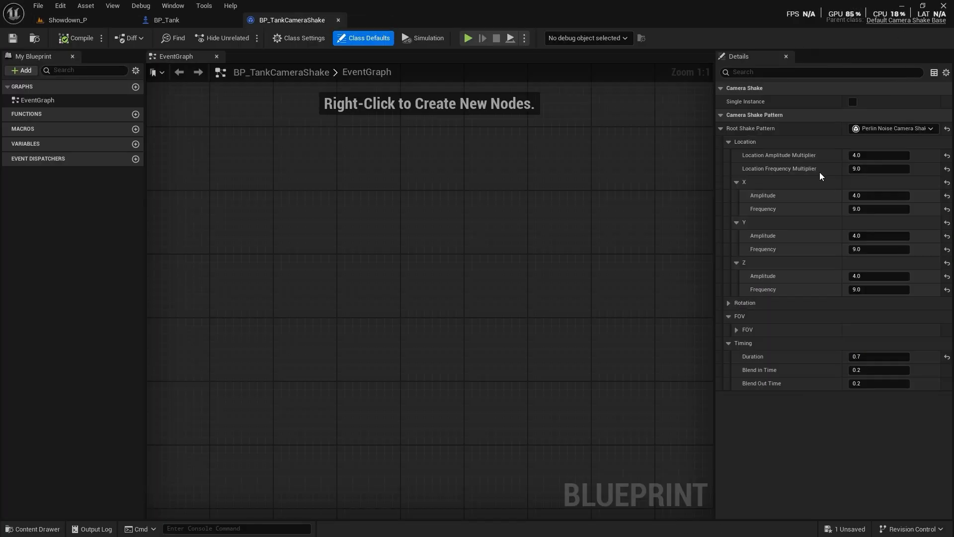
click(872, 172)
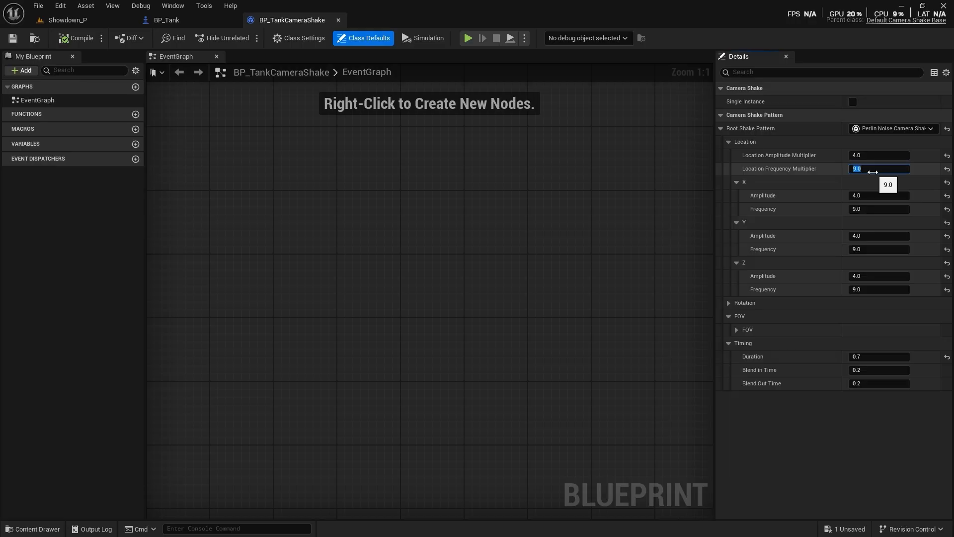
text(5)
click(868, 209)
text(5)
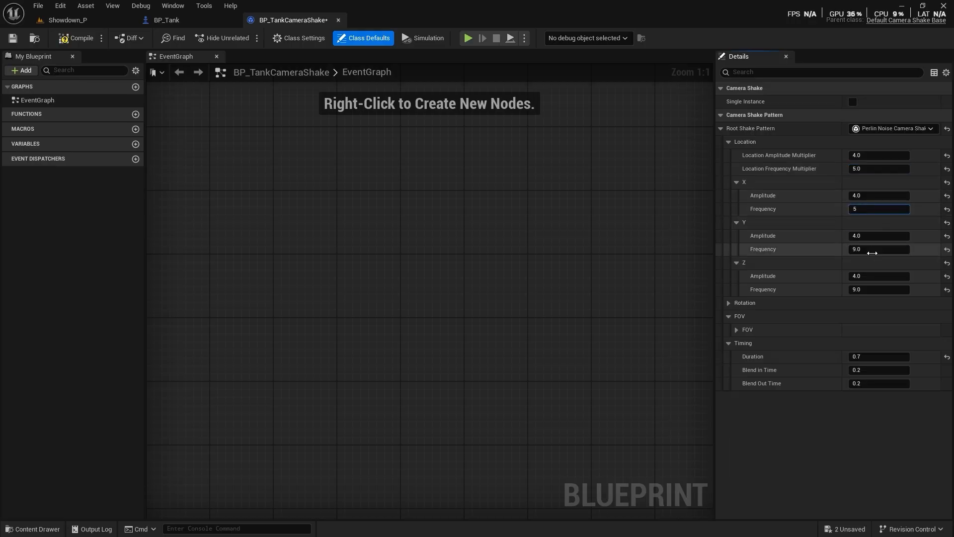
click(867, 249)
text(5)
click(866, 290)
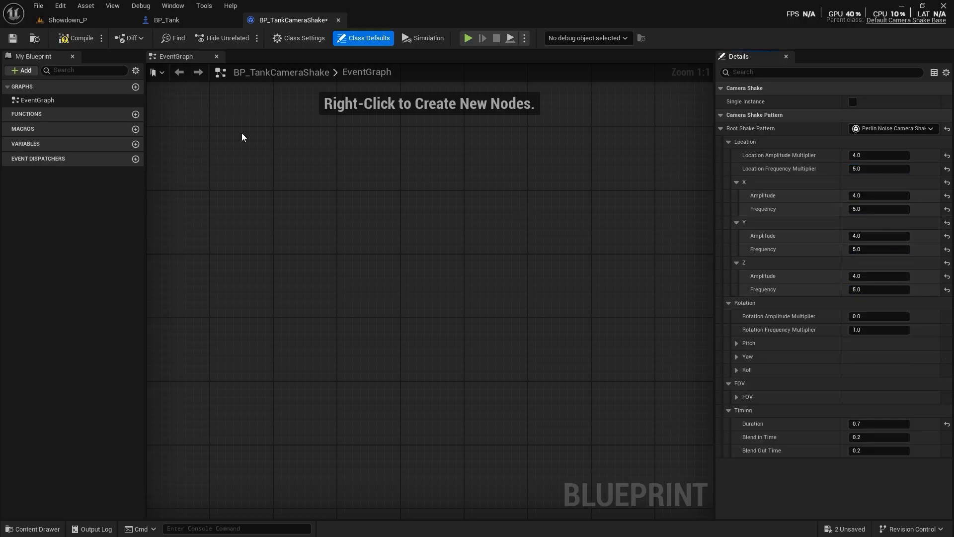
- Return to the Showdown_P level and replay the shot to review the shake at the lower frequency
click(68, 20)
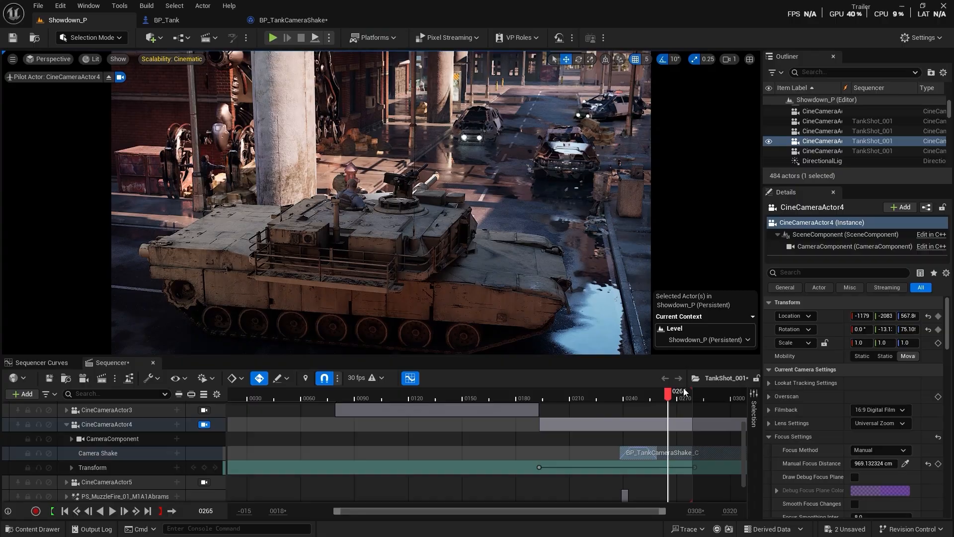
click(601, 393)
key(space)
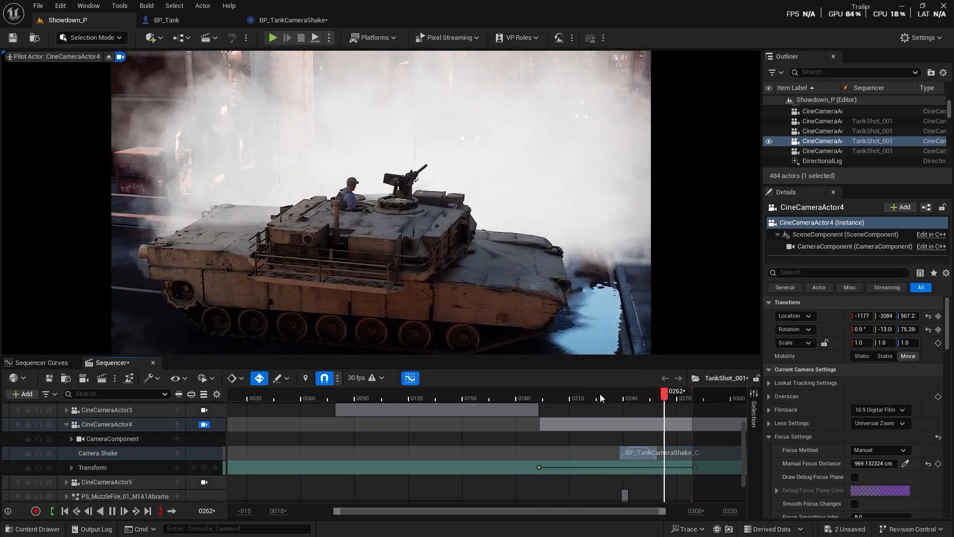
key(space)
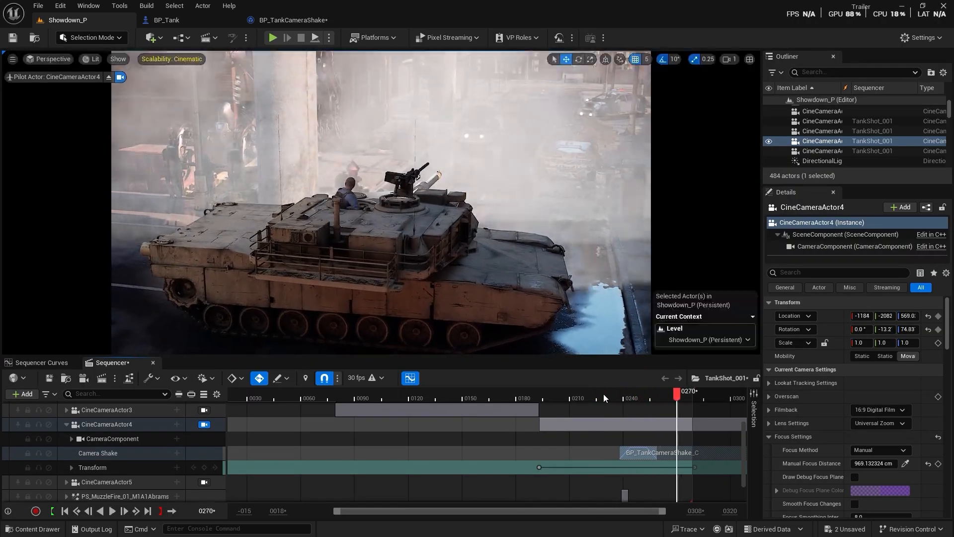
click(603, 394)
- Set the Location Amplitude Multiplier of BP_TankCameraShake to 20 and compile the blueprint
click(313, 20)
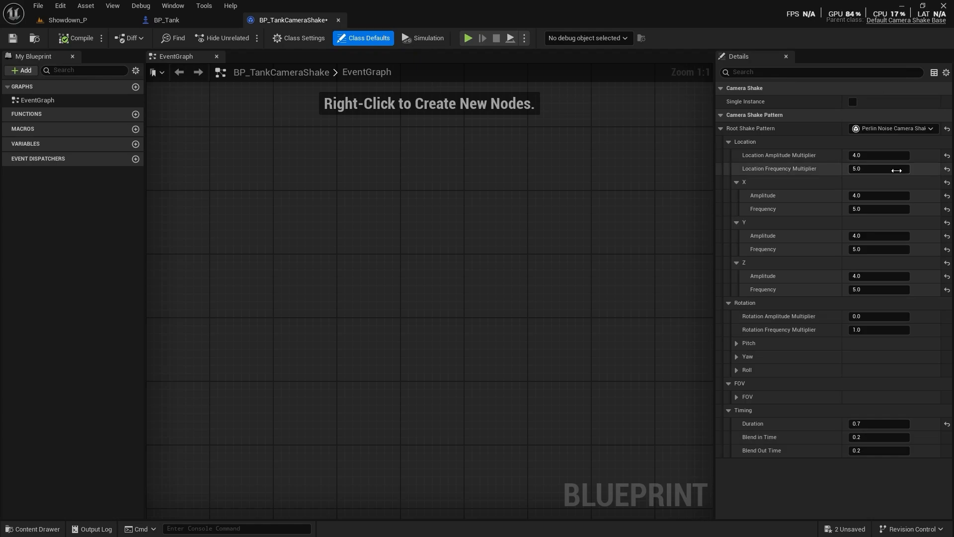
click(862, 156)
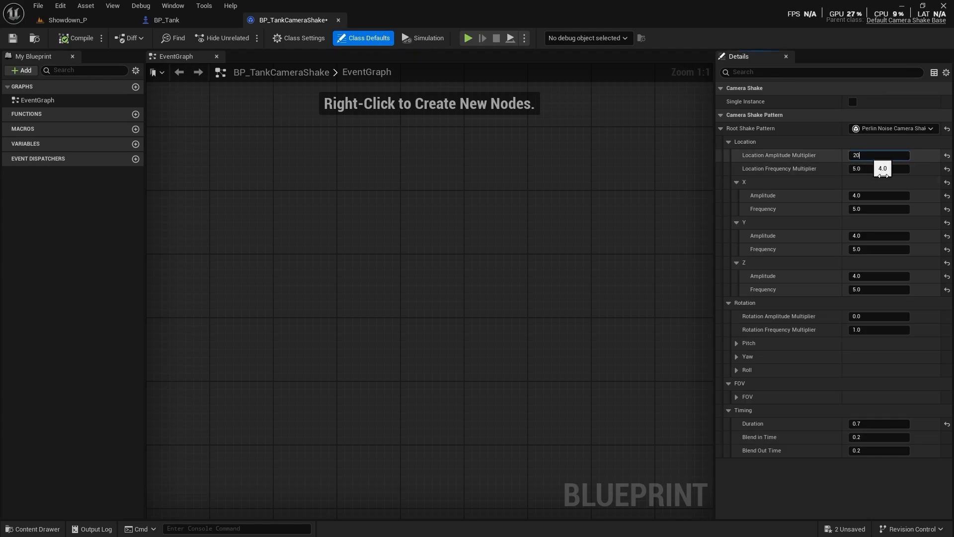
text(20)
key(Return)
click(60, 36)
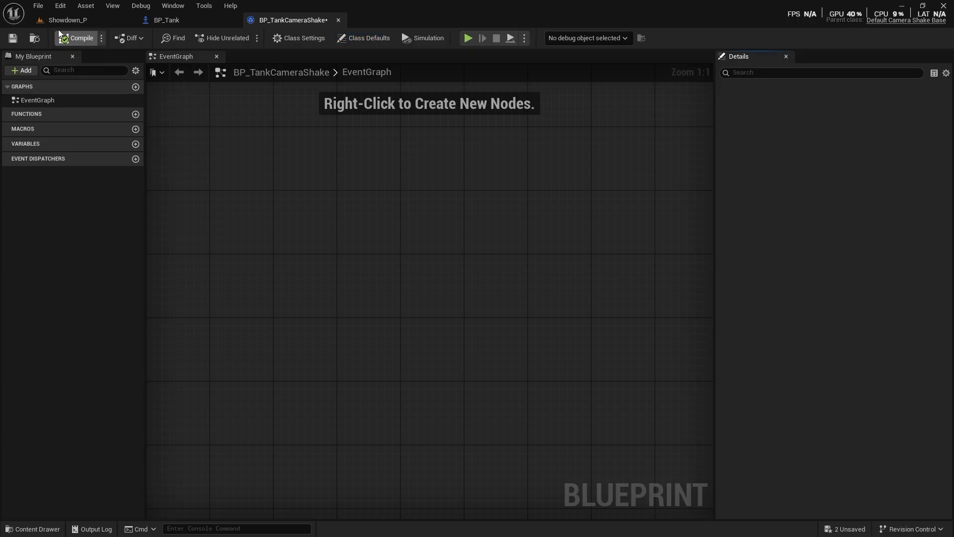
- Play the Showdown_P sequence from frame 221 to judge the stronger shake amplitude
click(68, 20)
click(590, 394)
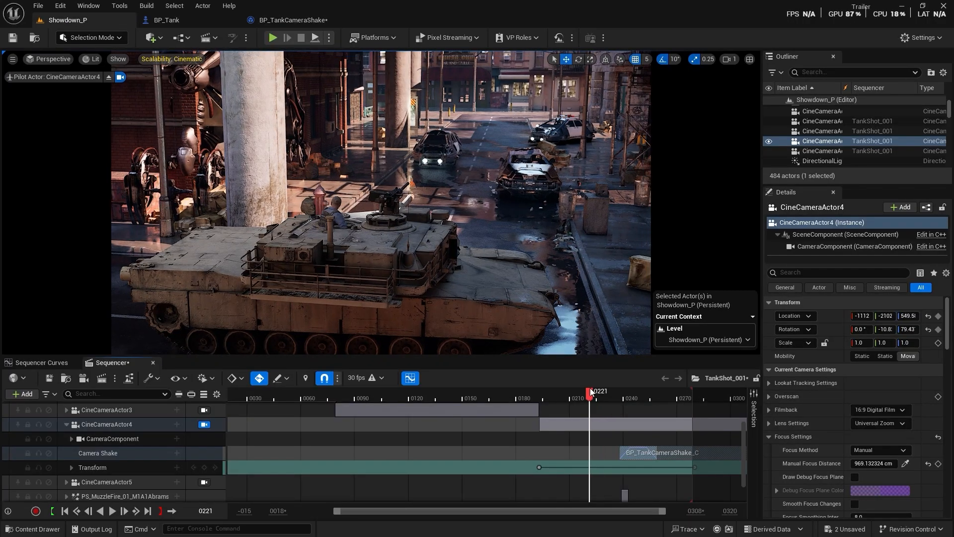
key(space)
click(591, 395)
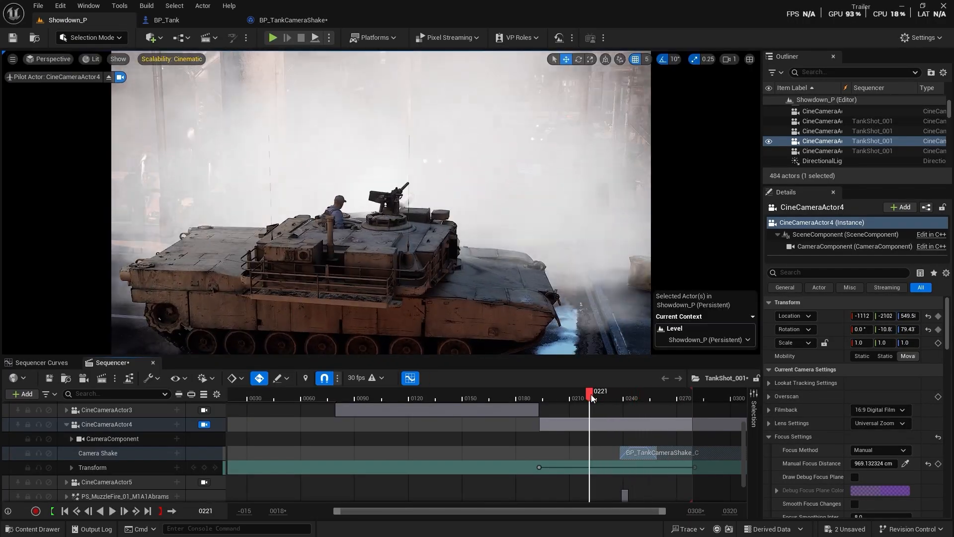
key(space)
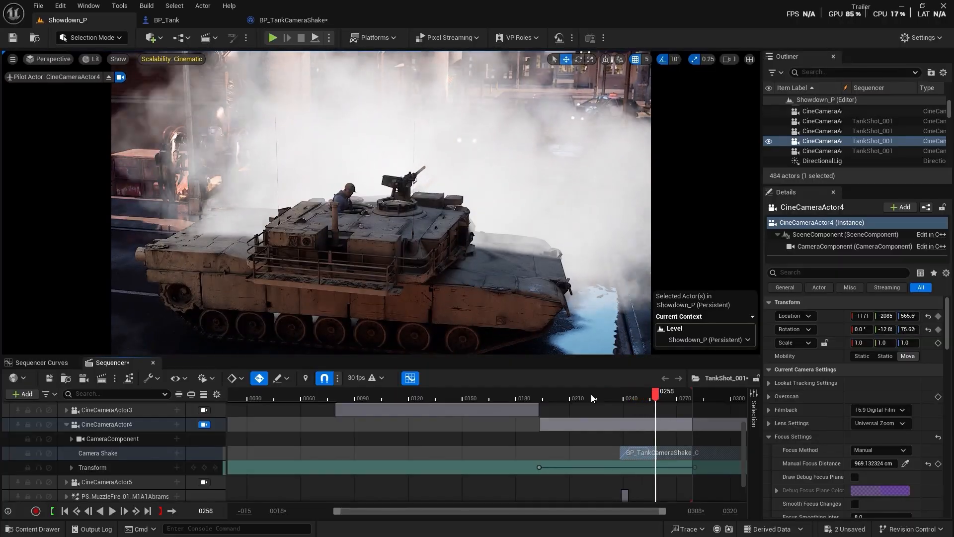
- Set BP_TankCameraShake's Location Amplitude Multiplier to 5 and replay the tank firing in the Showdown_P sequence
click(293, 19)
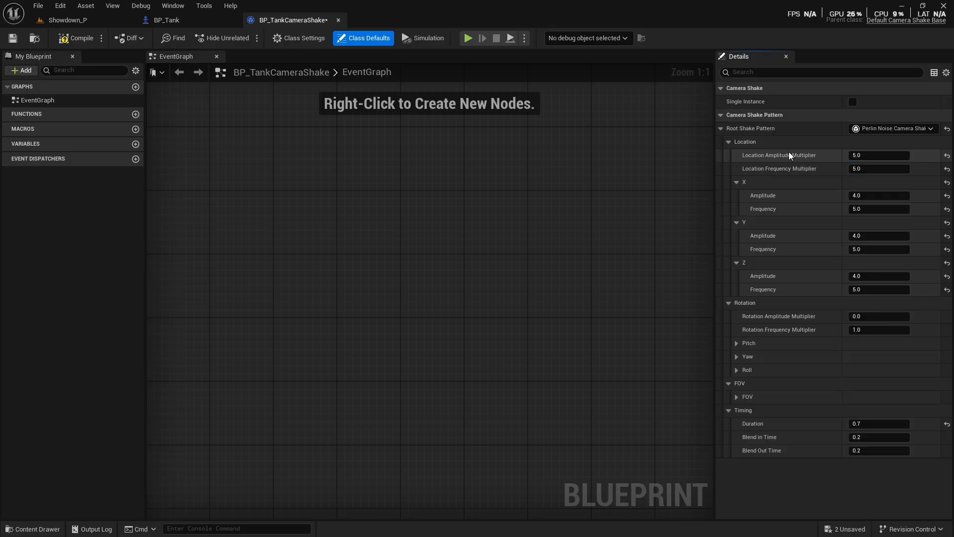
click(69, 21)
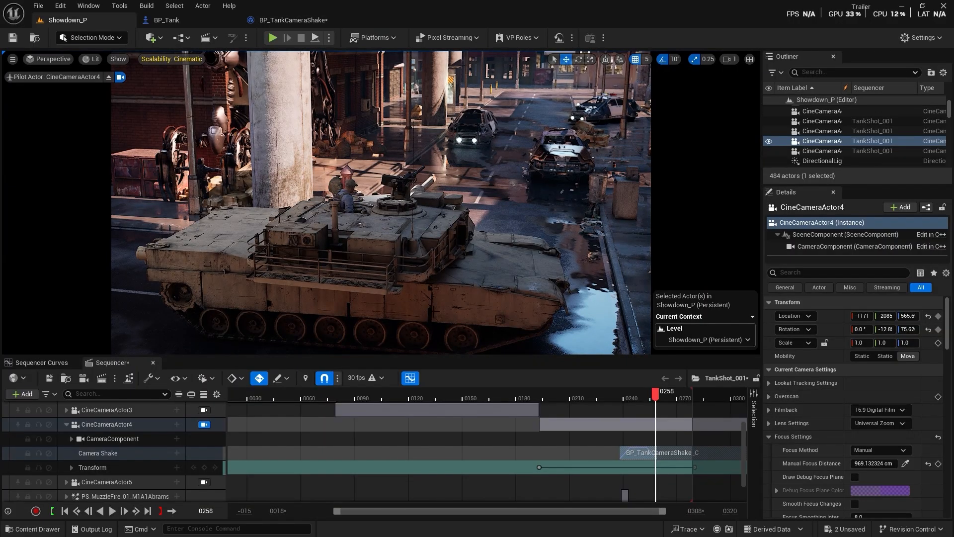
drag(624, 391, 611, 391)
key(space)
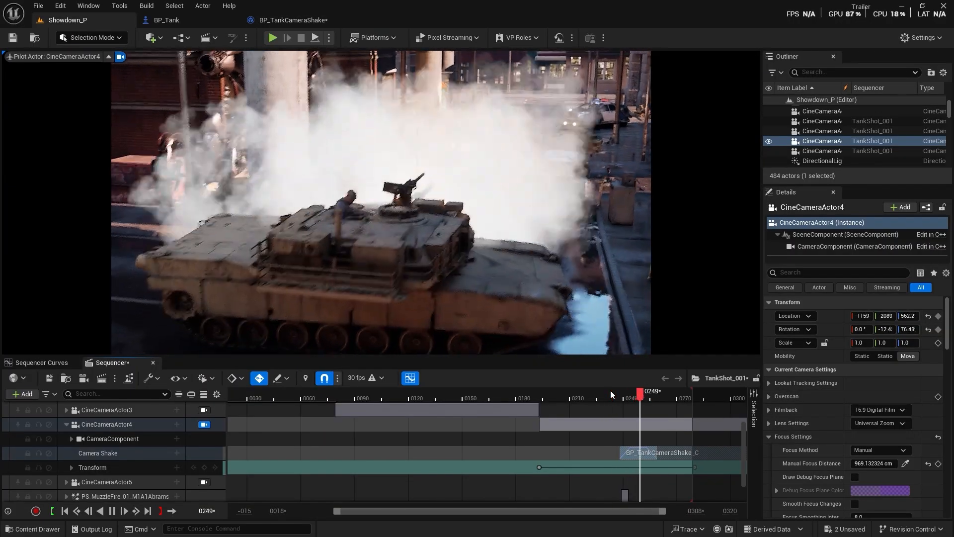
click(611, 391)
key(space)
key(space)
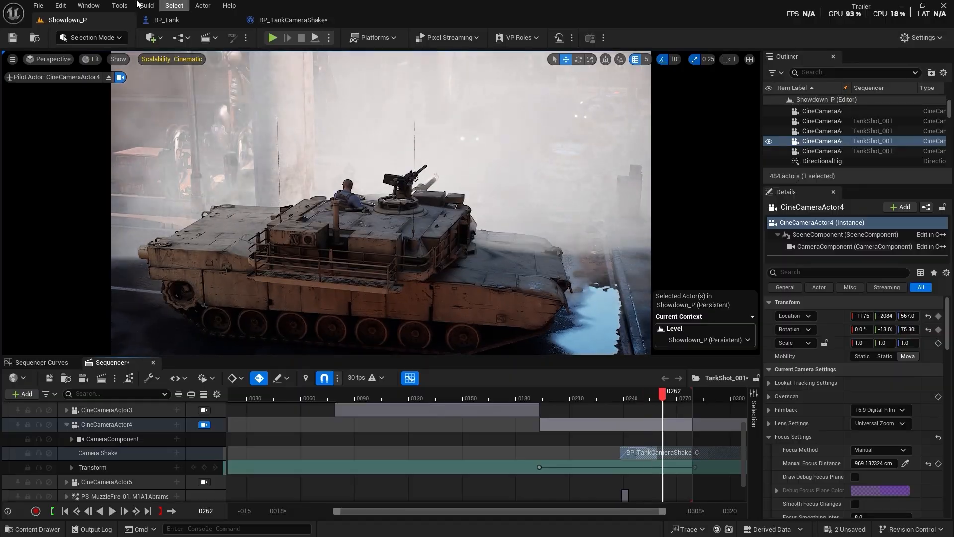
- Set BP_TankCameraShake's Location Frequency Multiplier to 9 and its Duration to 0.5, and compile the blueprint
click(295, 21)
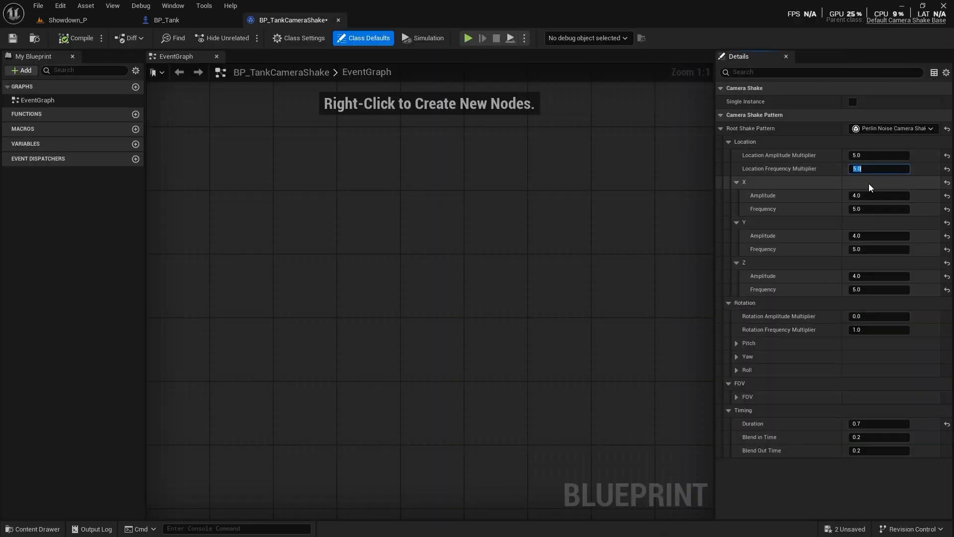
text(9)
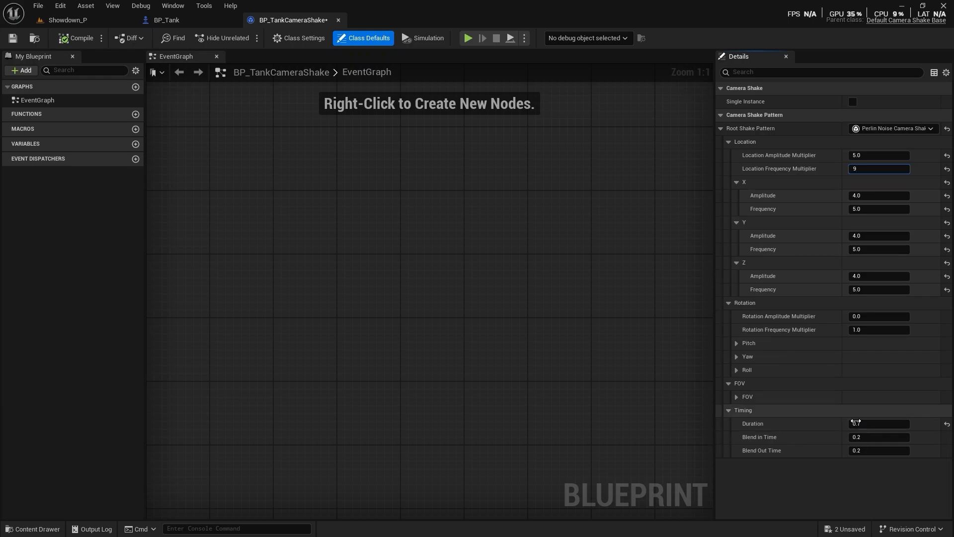
click(856, 423)
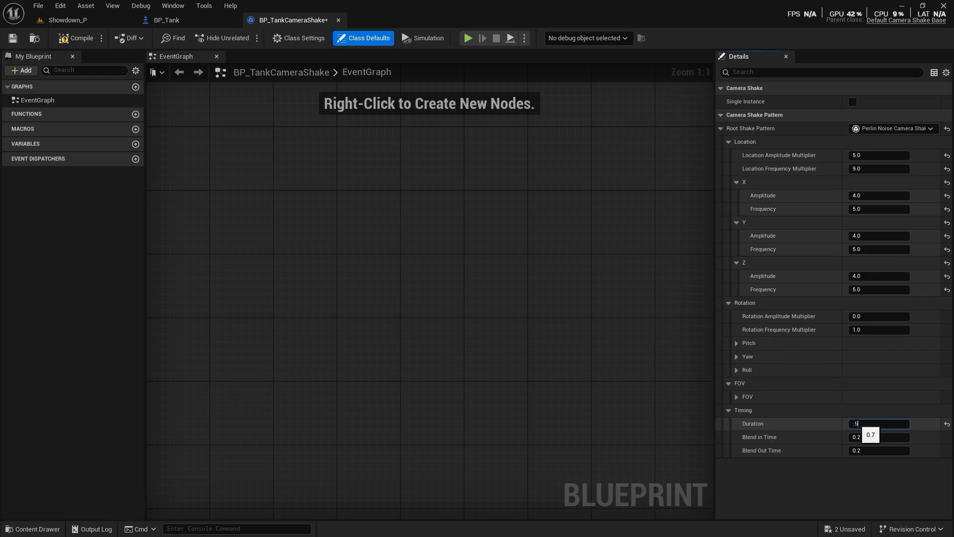
click(75, 39)
- Replay the tank firing in the Showdown_P sequence to check the shorter, faster camera shake
click(68, 20)
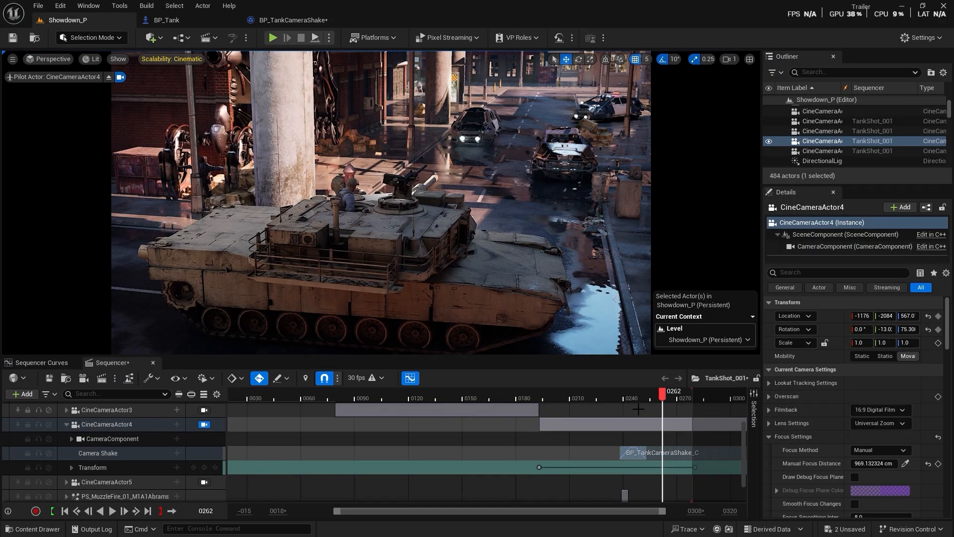
click(605, 395)
key(space)
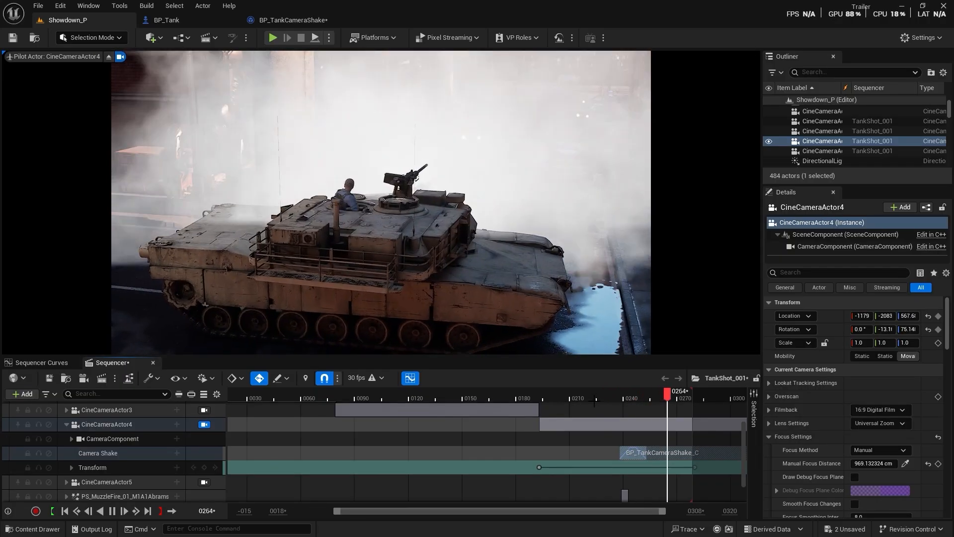
click(597, 398)
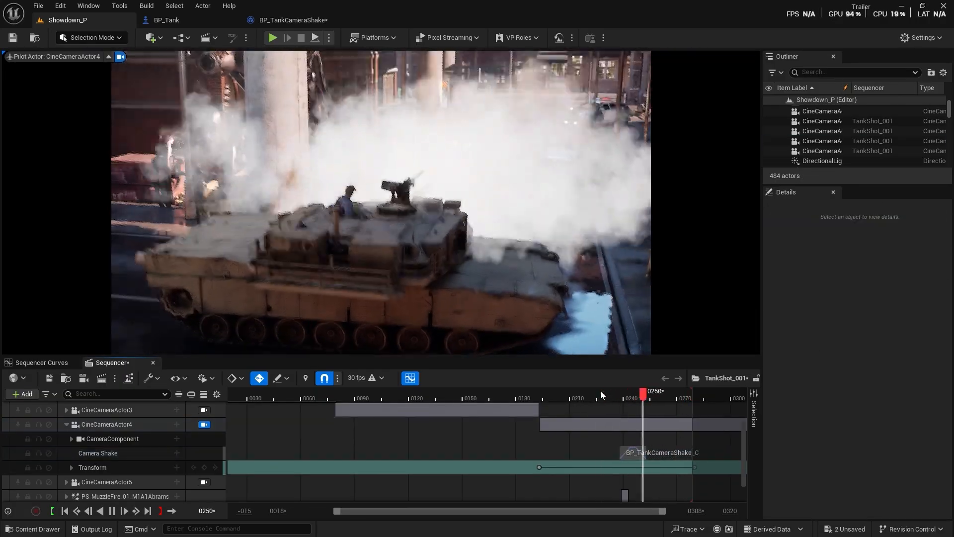
click(601, 392)
key(space)
key(space)
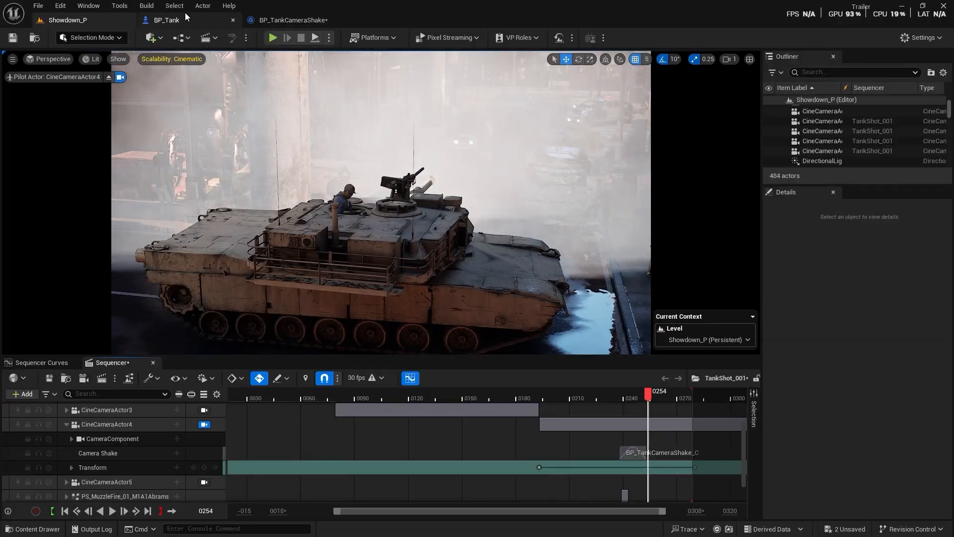
- Set BP_TankCameraShake's Blend in Time to 0.05 and replay the tank firing in the Showdown_P level
click(290, 21)
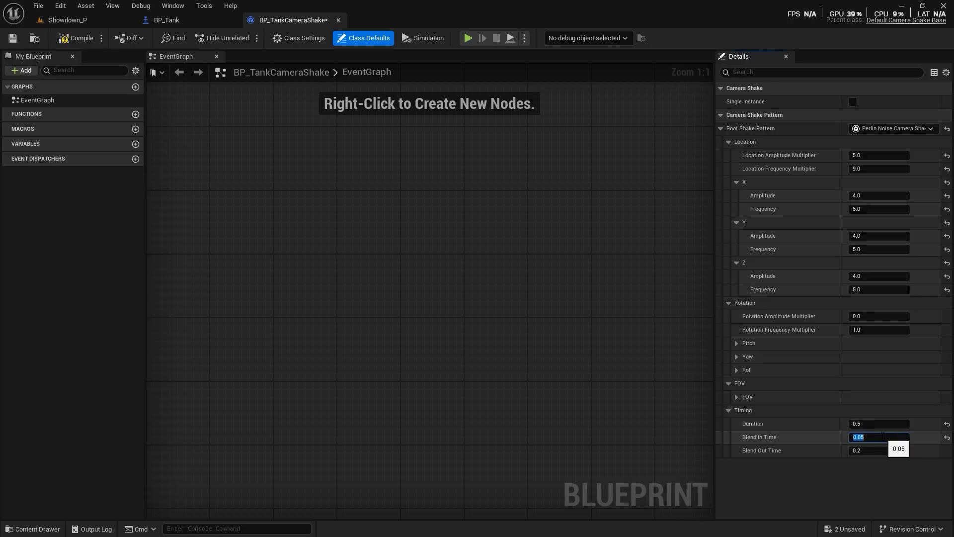
click(62, 20)
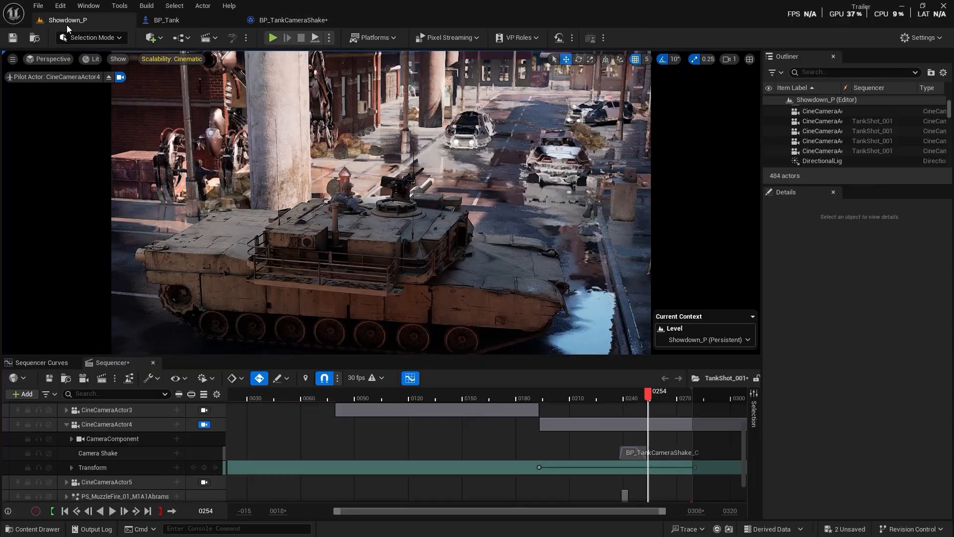
click(608, 395)
key(space)
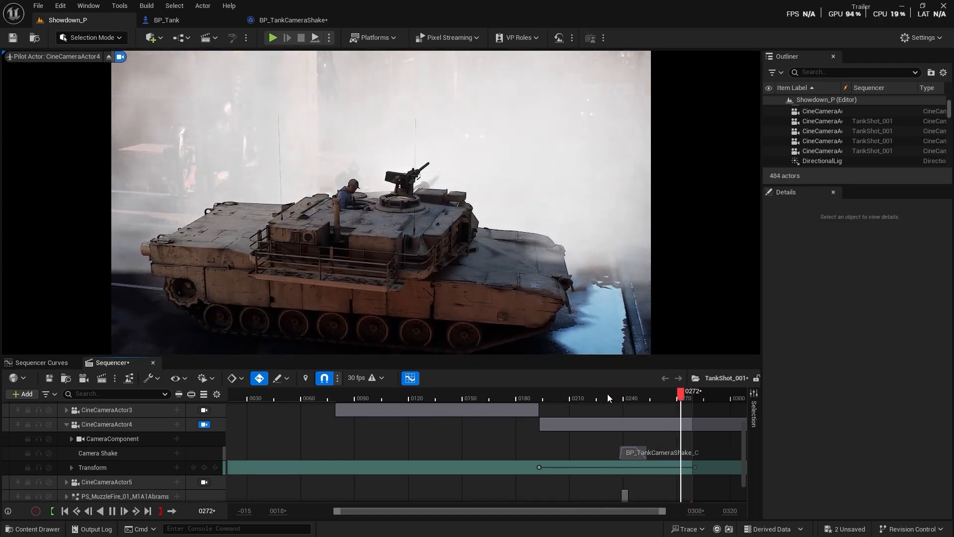
key(space)
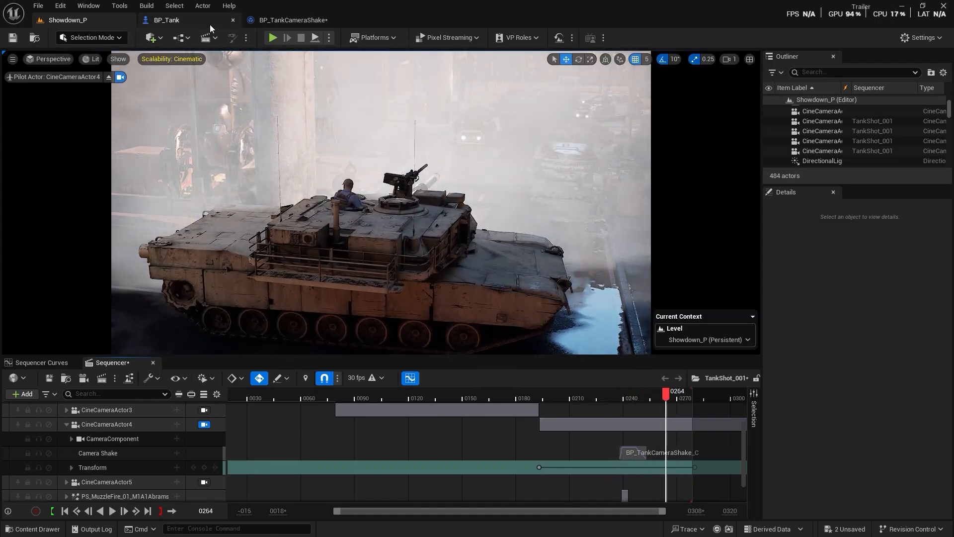
- Set BP_TankCameraShake's Duration to 0.9 and Blend Out Time to 0.5, and compile the blueprint
click(314, 22)
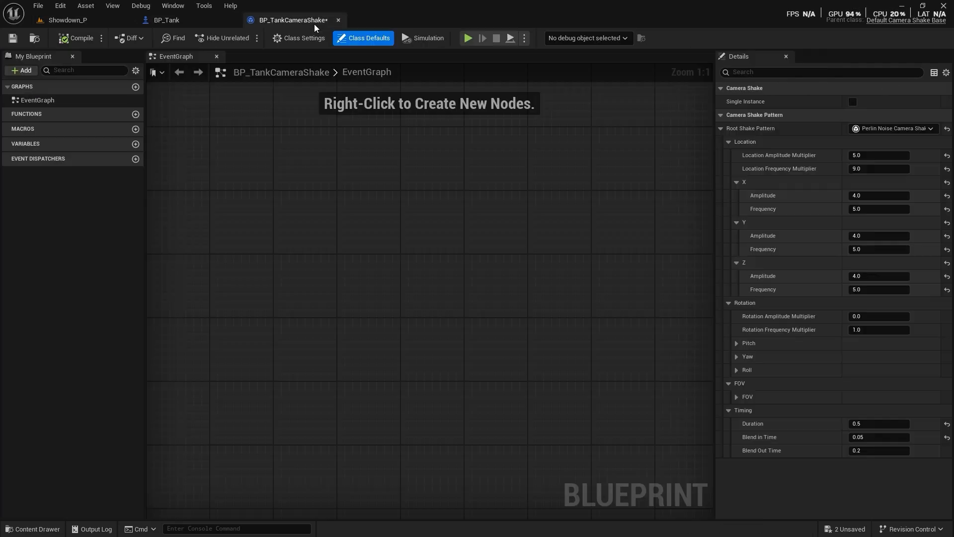
click(885, 423)
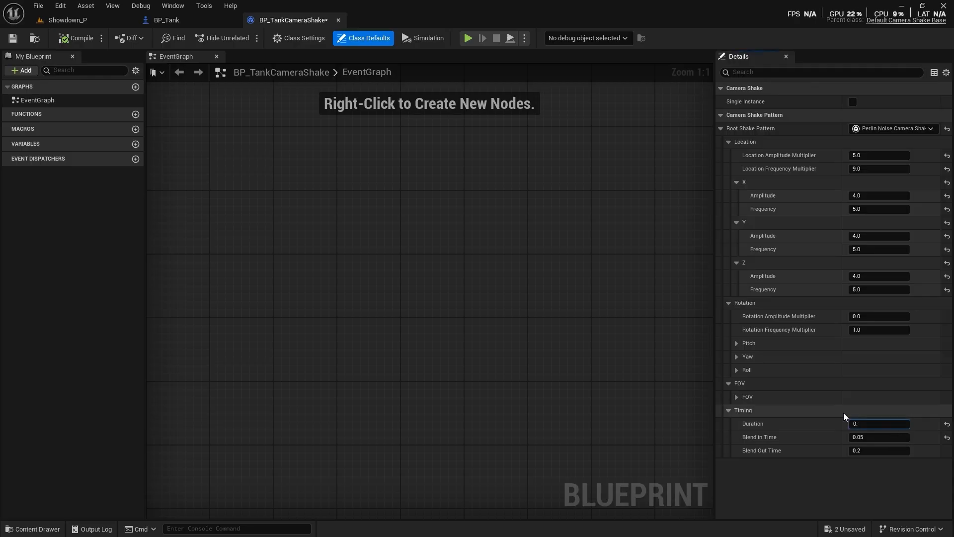
text(9)
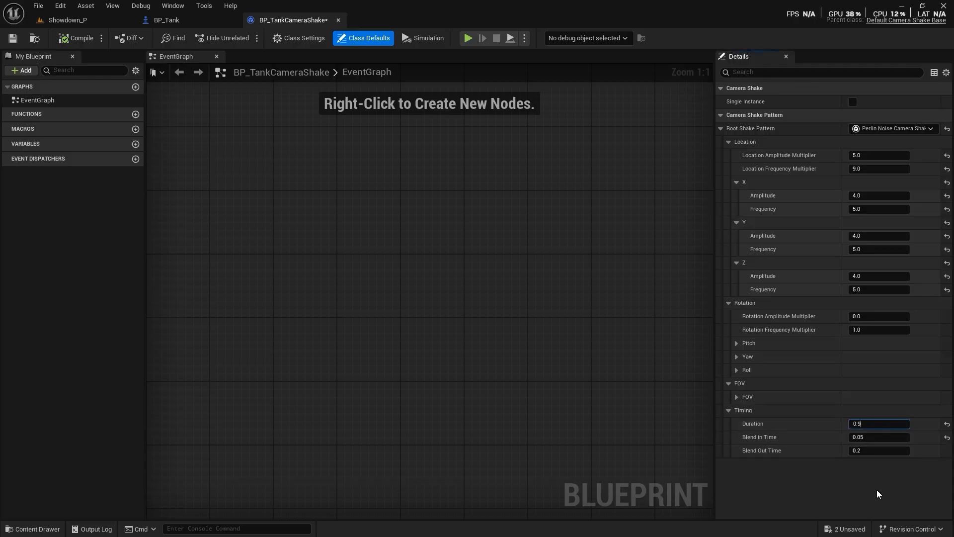
key(Return)
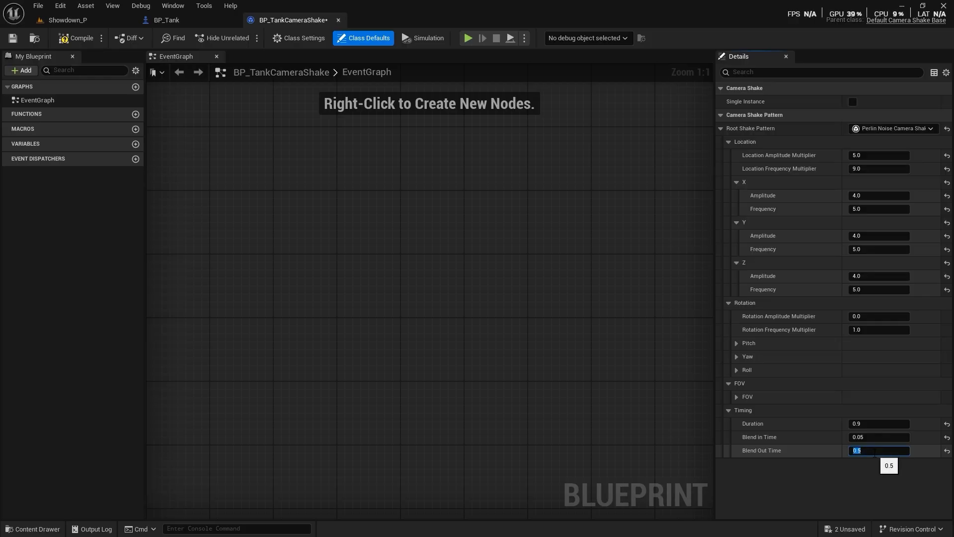
click(69, 38)
- Replay the tank firing in the TankShot_001 sequence to check the longer shake with its slower blend-out
click(67, 20)
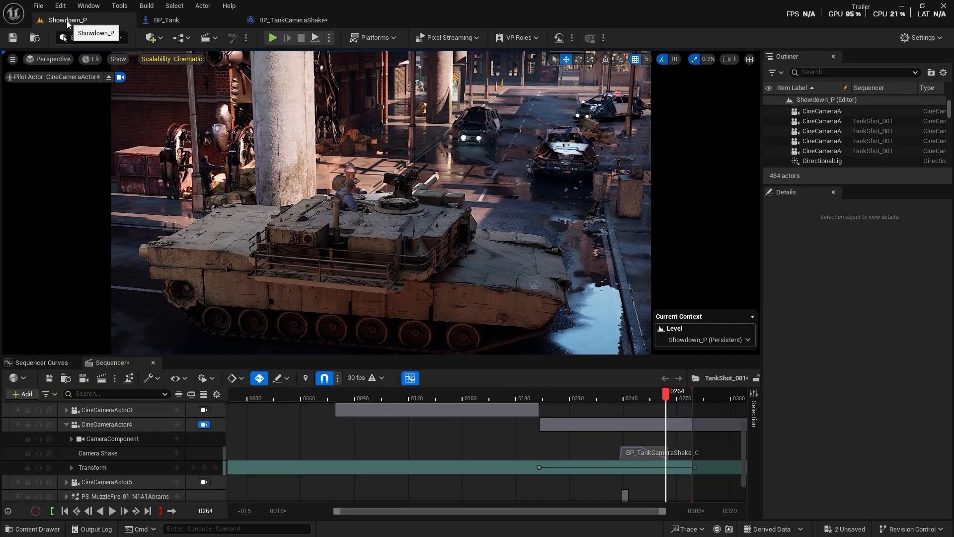
click(610, 398)
key(space)
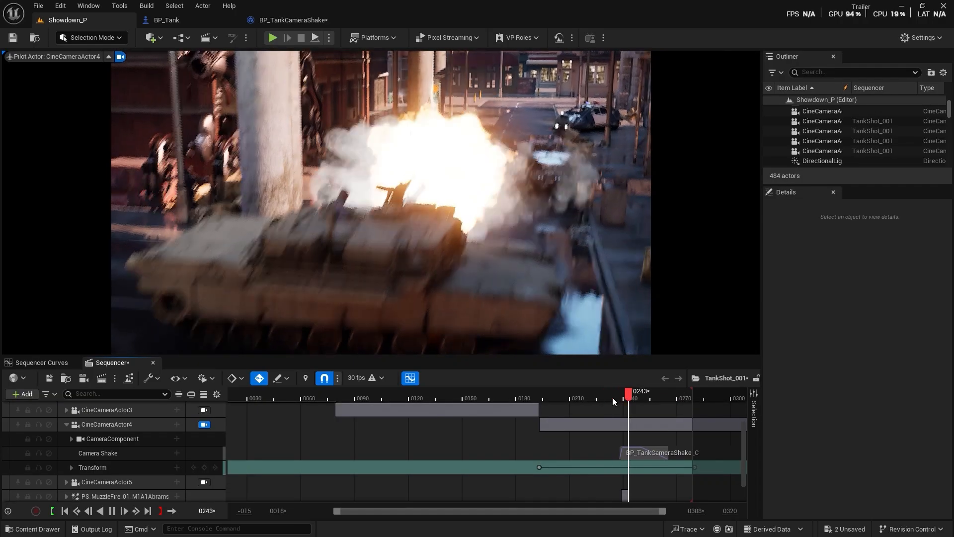
click(615, 395)
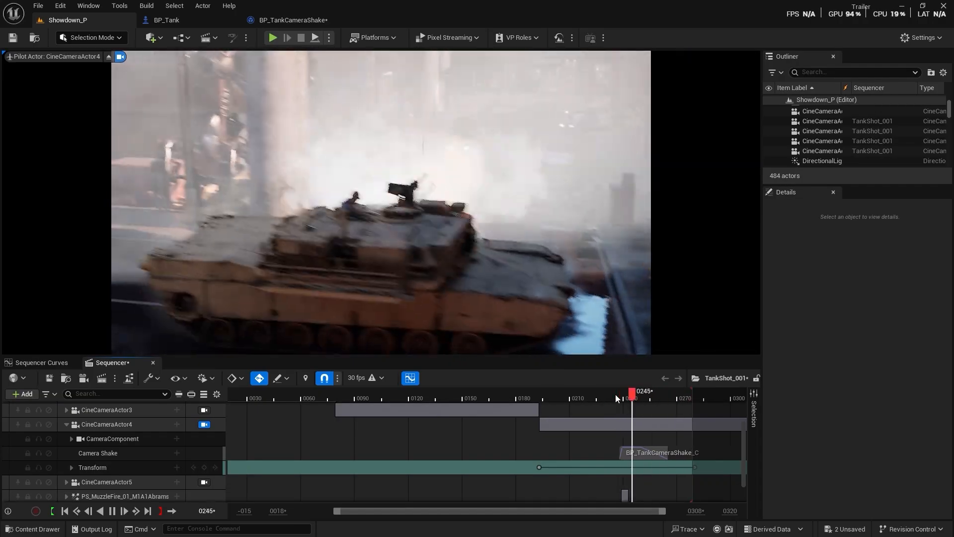
- Set BP_TankCameraShake's Duration to 0.7 and Blend Out Time to 0.4, and compile and save the blueprint
click(313, 21)
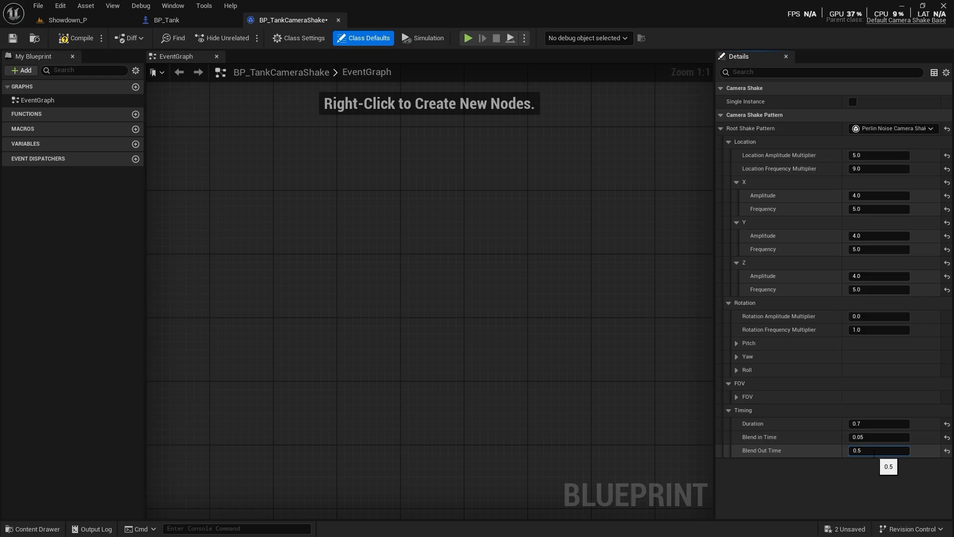
click(798, 487)
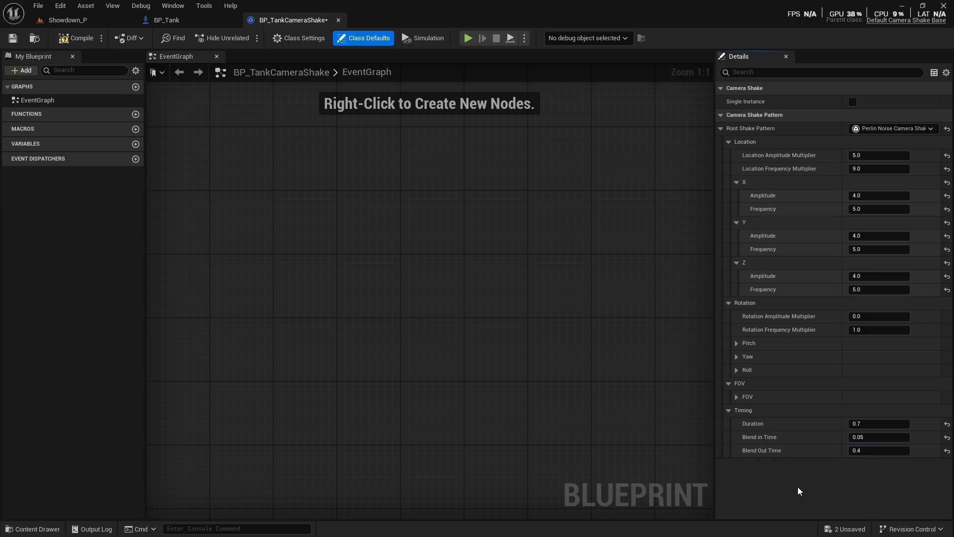
click(66, 42)
click(13, 39)
- Replay the tank firing in the Showdown_P level to check the adjusted shake timing, and save the TankShot_001 sequence
click(49, 20)
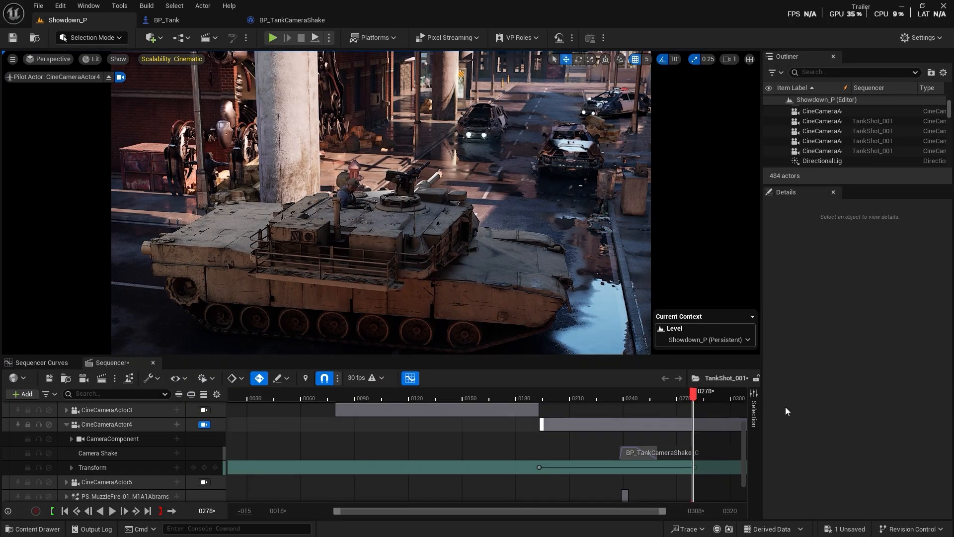
click(601, 397)
key(space)
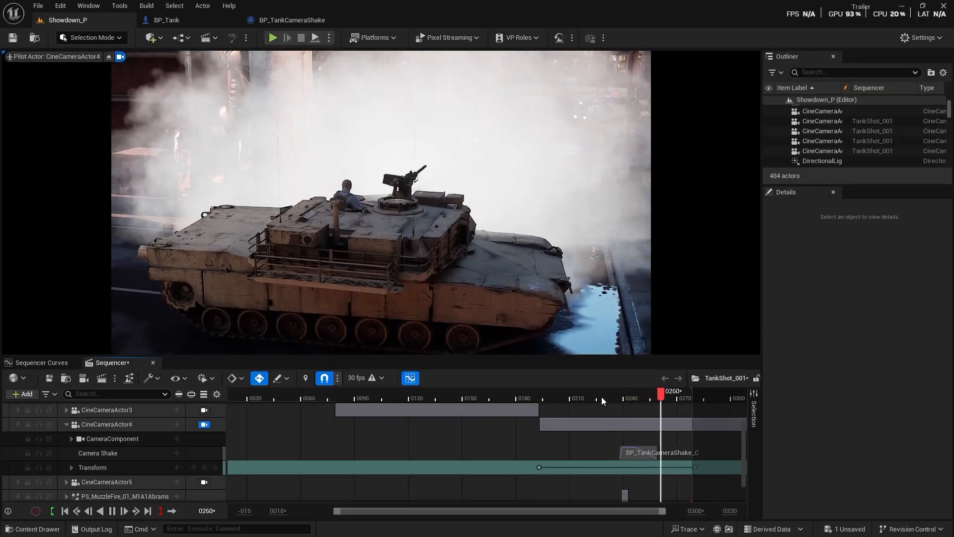
click(601, 397)
key(space)
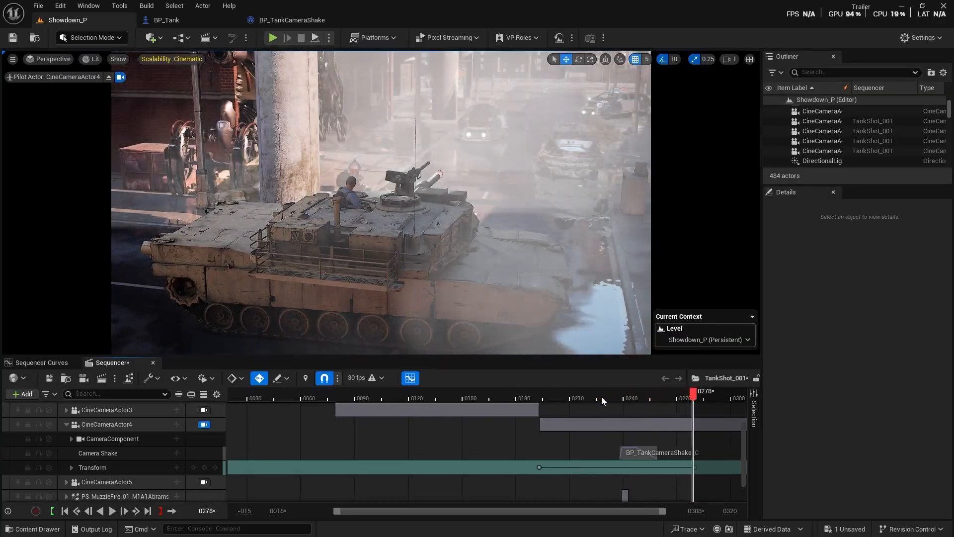
key(ctrl+s)
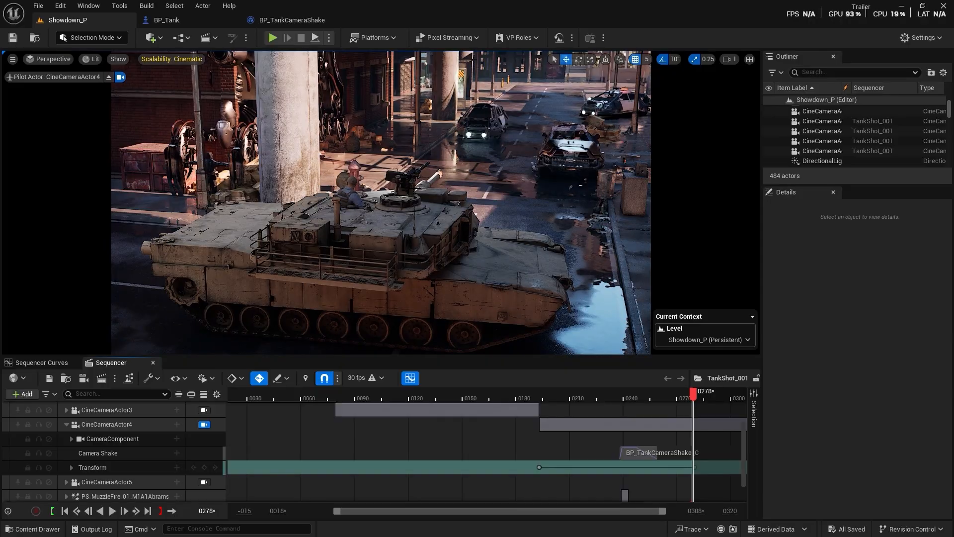
- Set BP_TankCameraShake's Rotation Amplitude Multiplier to 12 and Rotation Frequency Multiplier to 9, and compile the blueprint
click(297, 17)
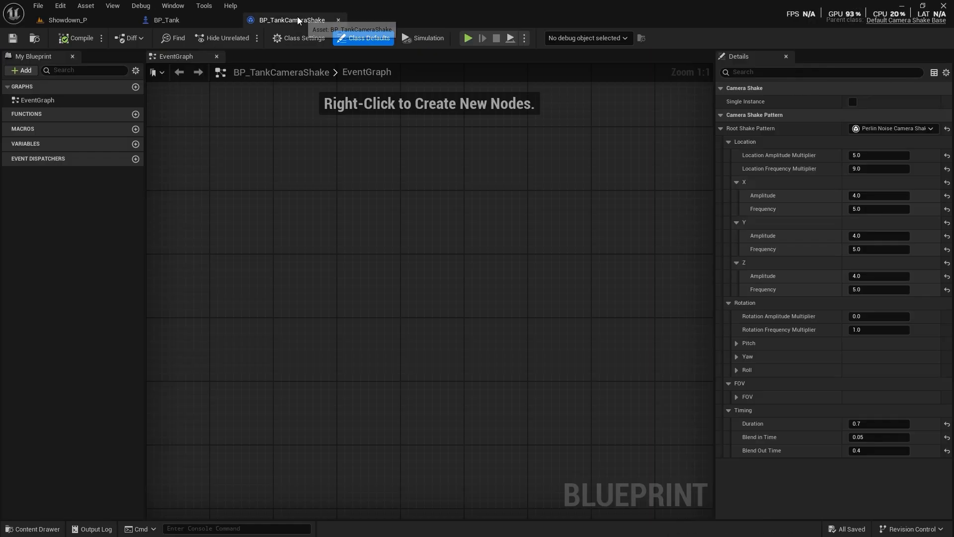
click(729, 145)
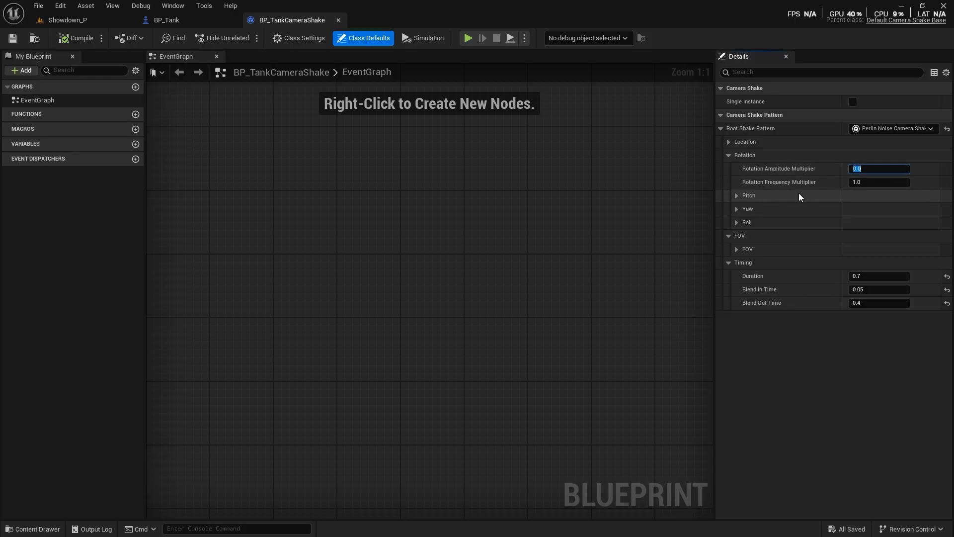
text(12)
click(874, 180)
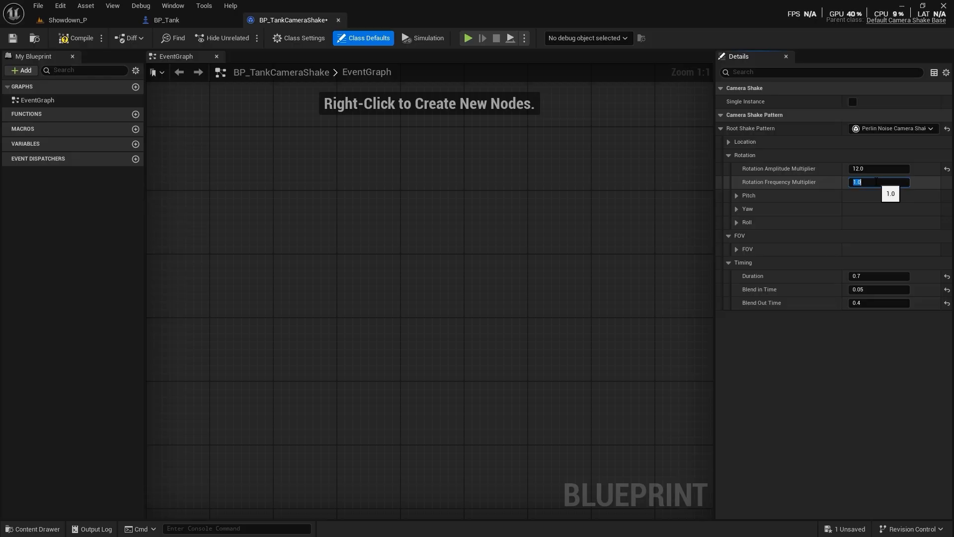
key(Return)
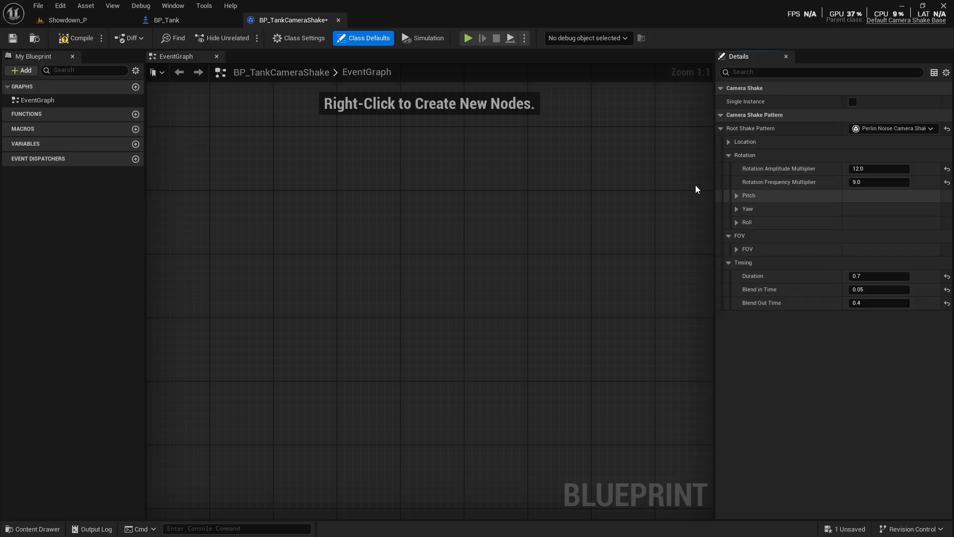
click(60, 39)
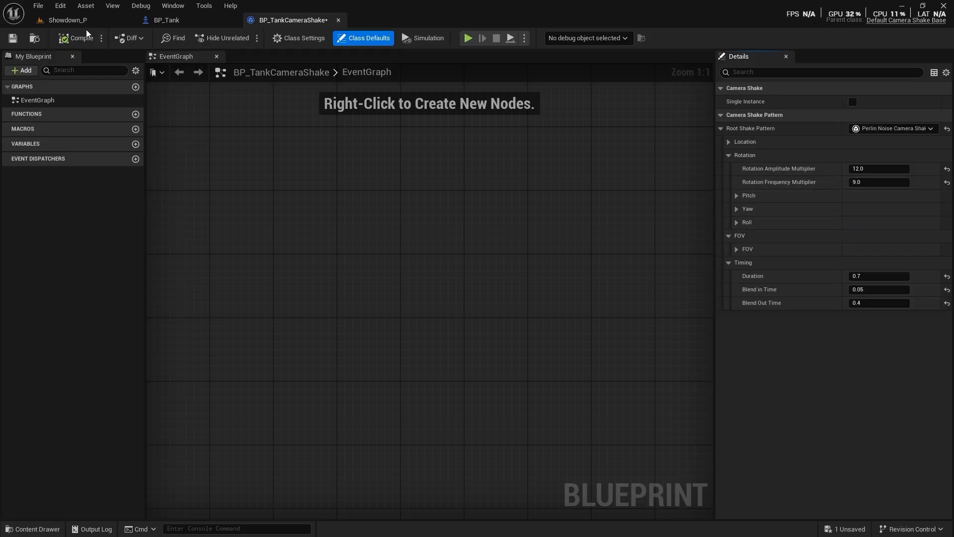
- Replay the tank firing in the TankShot_001 sequence to judge the added rotational shake
click(63, 22)
mouse_move(627, 397)
mouse_down()
mouse_move(646, 402)
mouse_move(621, 402)
mouse_up()
key(space)
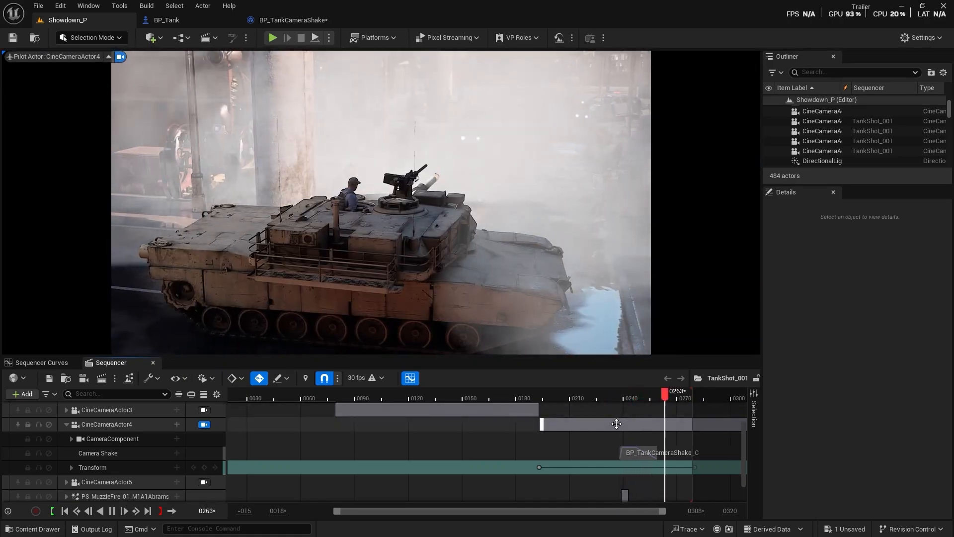
- Set BP_TankCameraShake's Rotation Amplitude Multiplier to 3 and Rotation Frequency Multiplier to 7
click(306, 22)
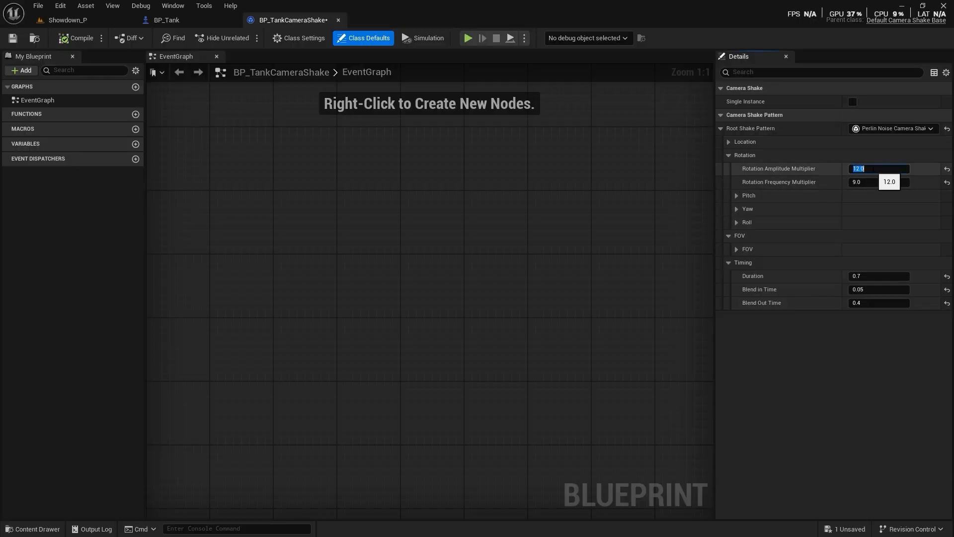
click(869, 182)
text(7)
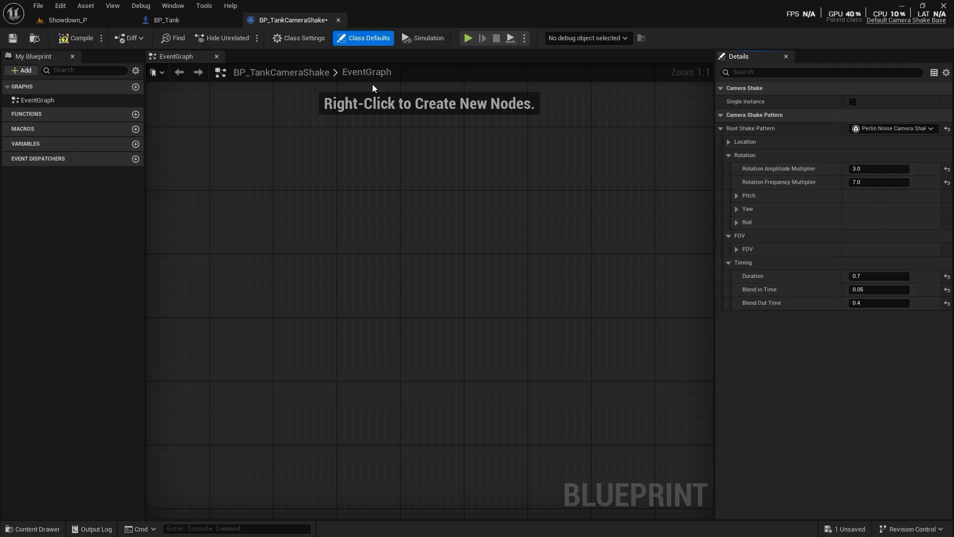
- Replay the tank firing in the TankShot_001 sequence to check the reduced rotational shake
click(73, 20)
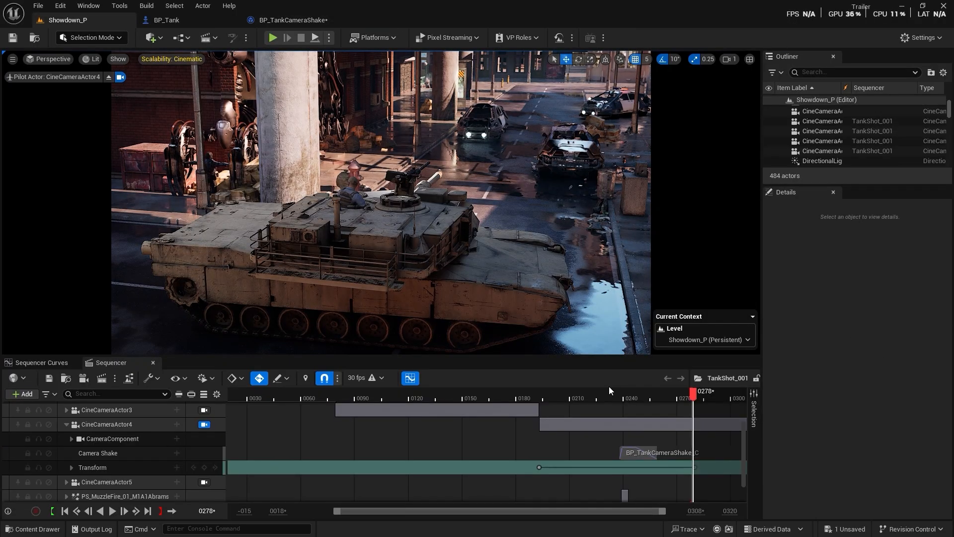
click(602, 396)
key(space)
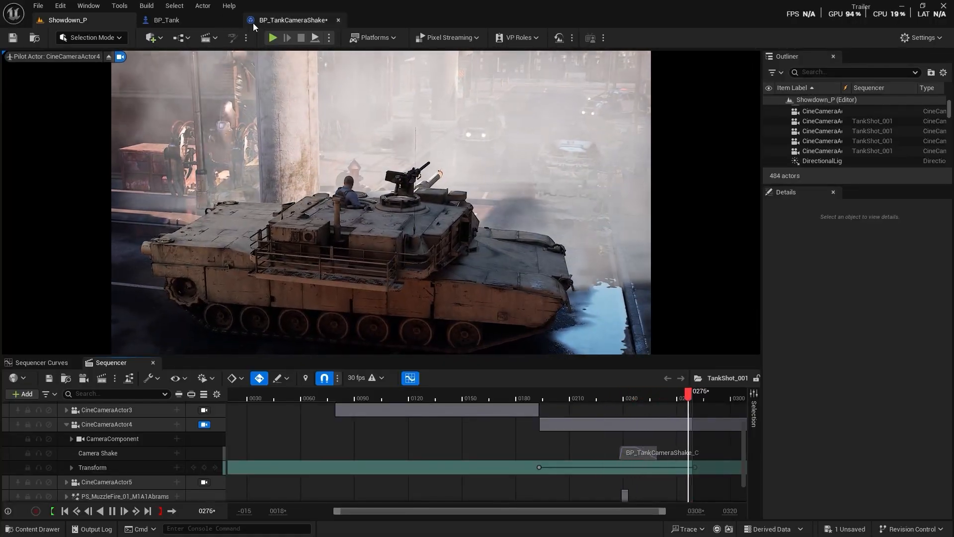
click(600, 392)
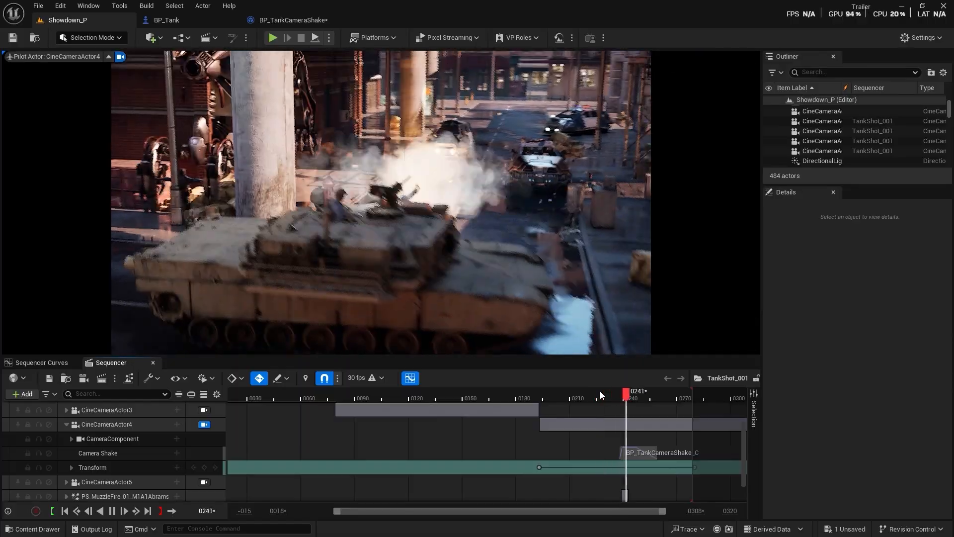
- Set BP_TankCameraShake's FOV Amplitude to 6 and FOV Frequency to 12
click(293, 20)
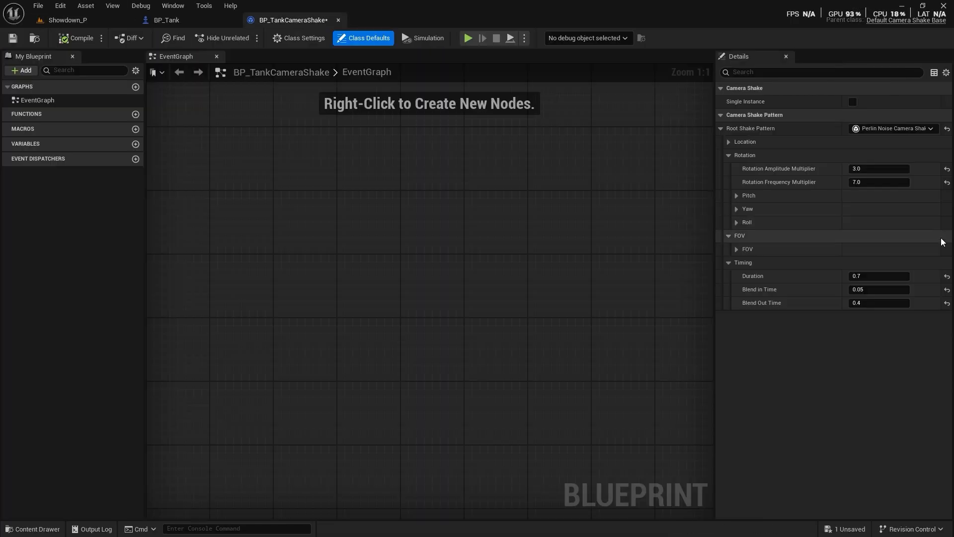
click(736, 249)
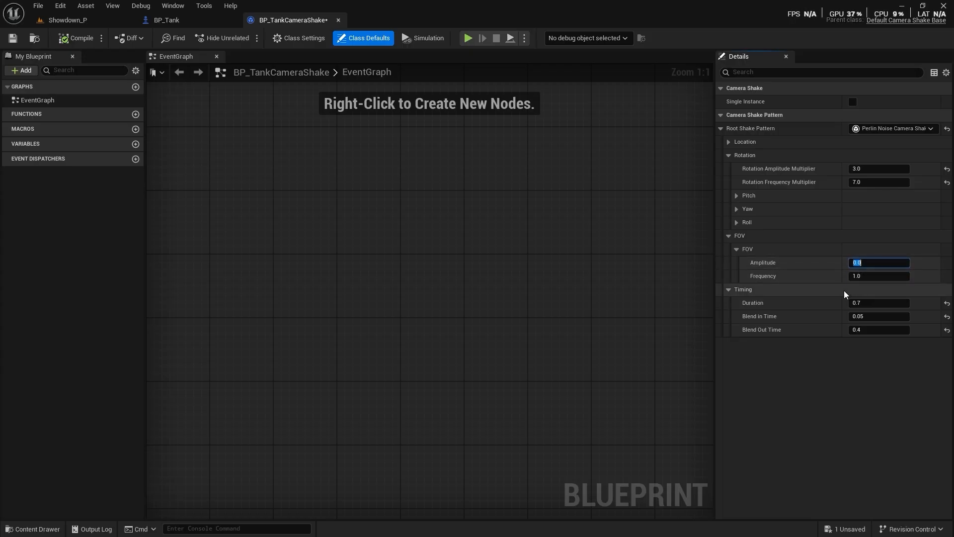
text(6)
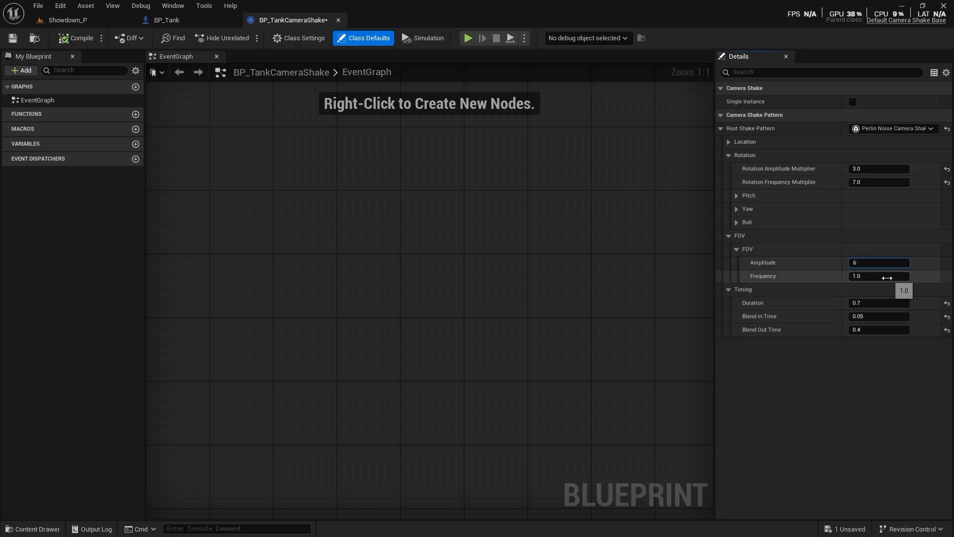
click(887, 277)
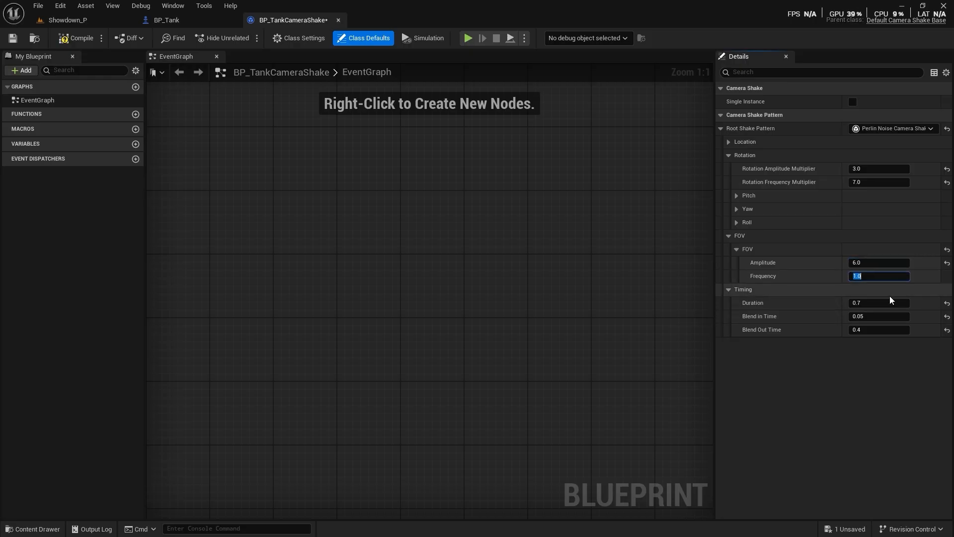
text(12)
key(Return)
- Replay the tank firing from about frame 236 of the TankShot_001 sequence to check the FOV shake
click(79, 23)
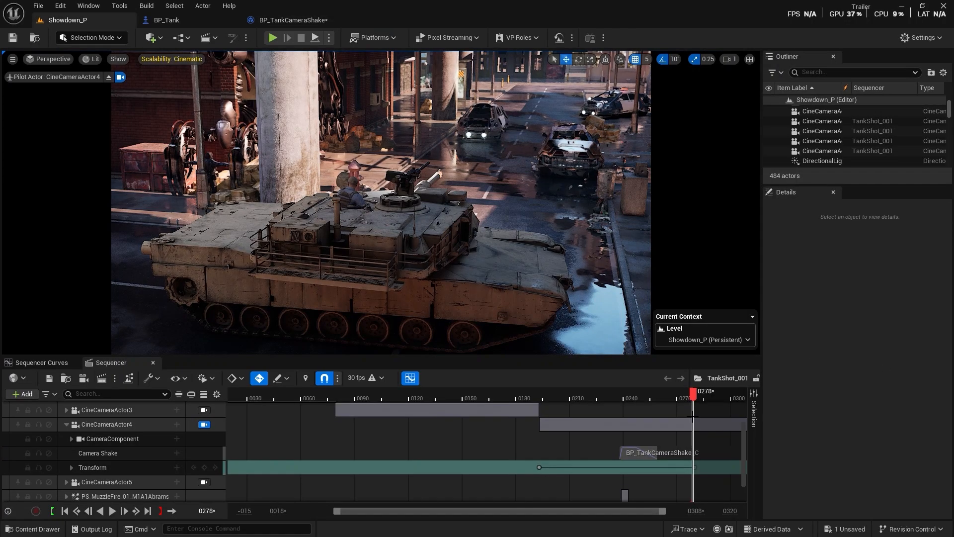
drag(613, 392, 624, 410)
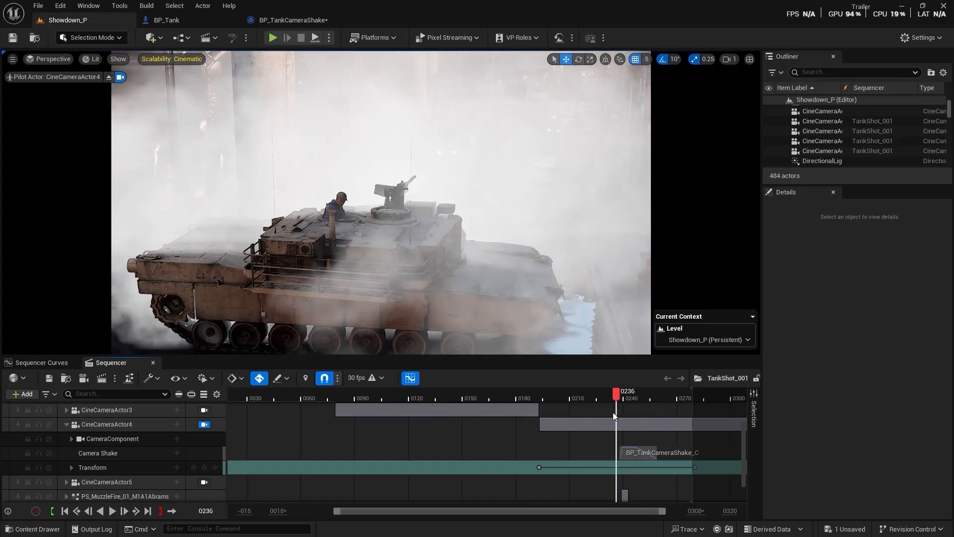
key(space)
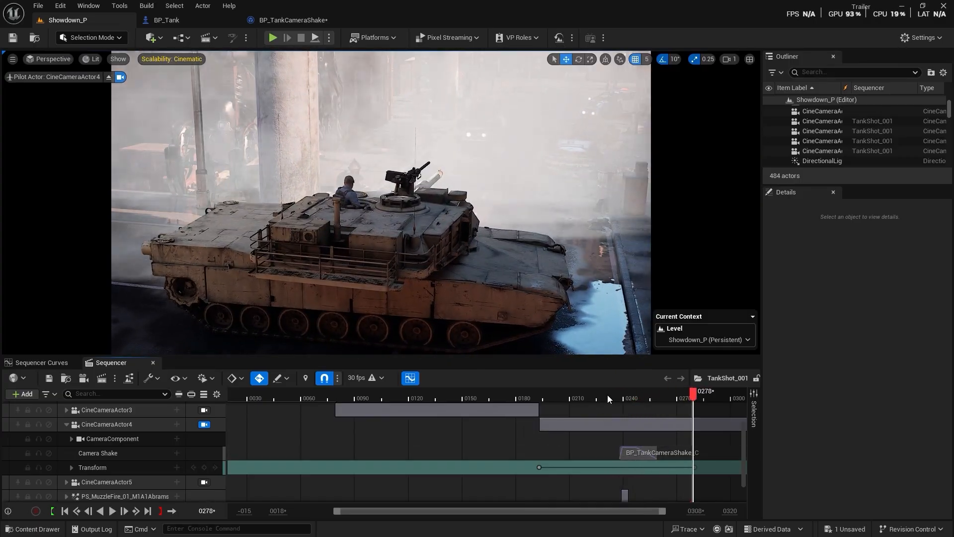
- Replay the tank firing in TankShot_001 from frame 232 to recheck the FOV shake
click(608, 395)
click(610, 396)
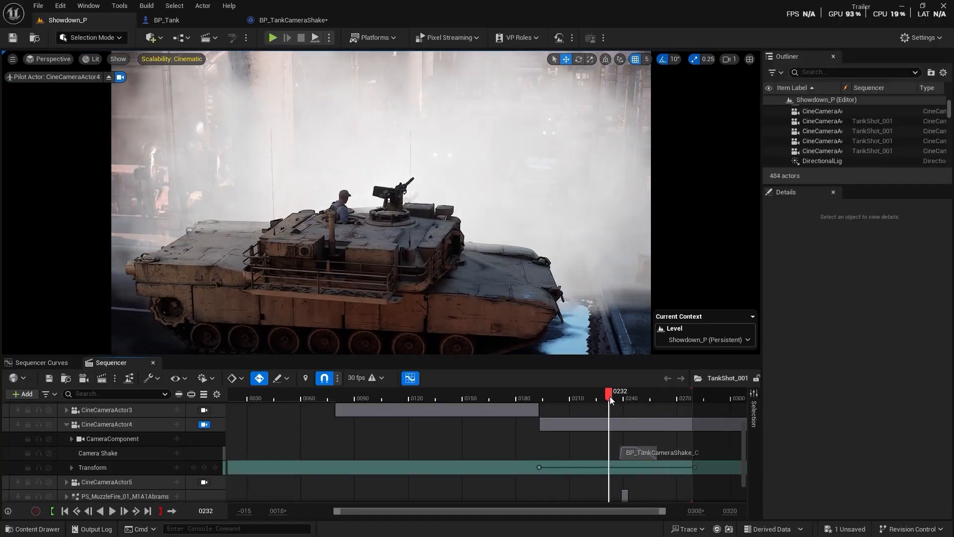
click(610, 396)
key(space)
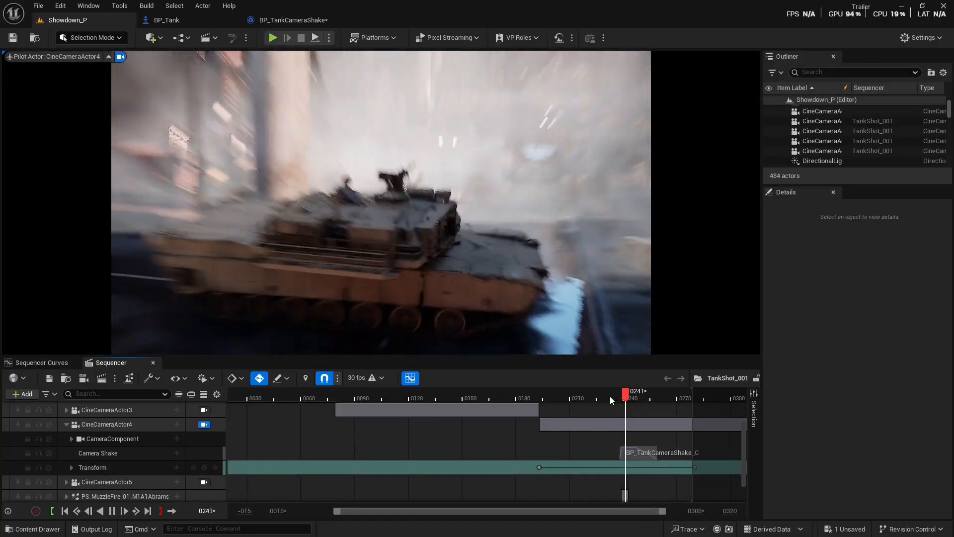
click(610, 395)
click(610, 395)
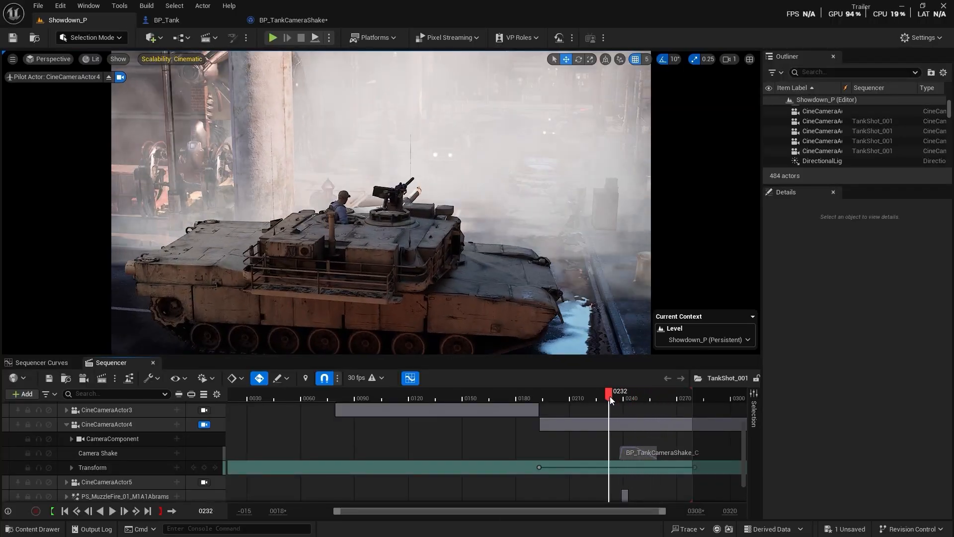
click(610, 396)
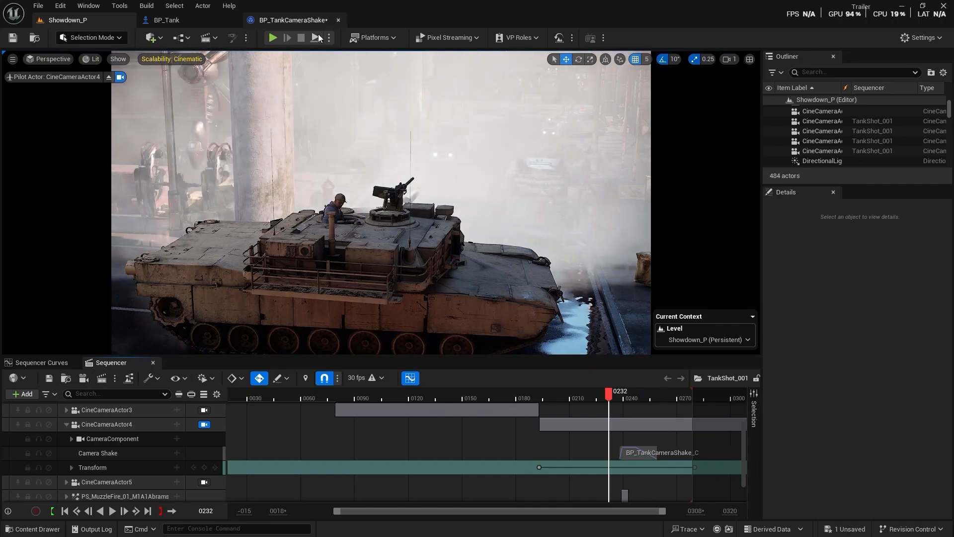
- Set BP_TankCameraShake's FOV Amplitude to 2 and FOV Frequency to 5, and save the blueprint
click(293, 20)
click(868, 263)
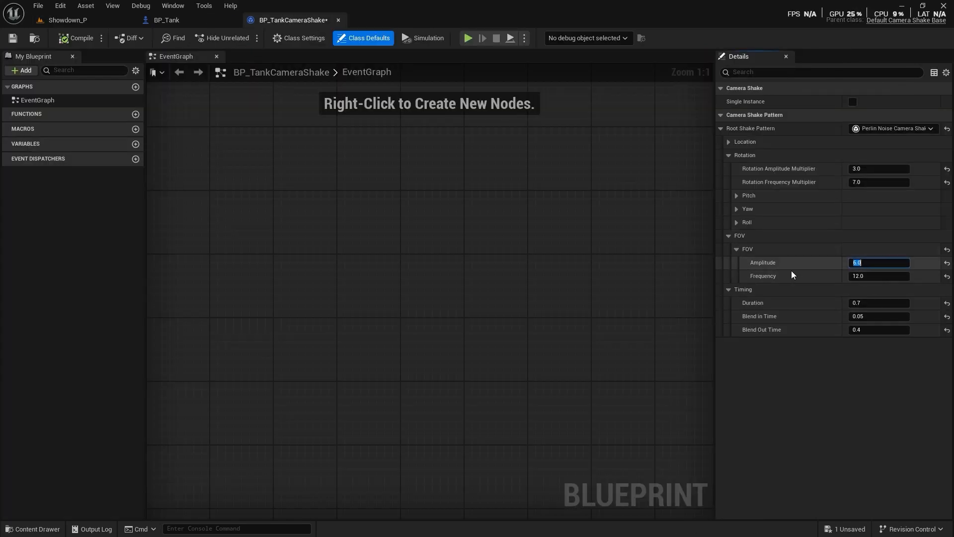
text(2)
click(872, 275)
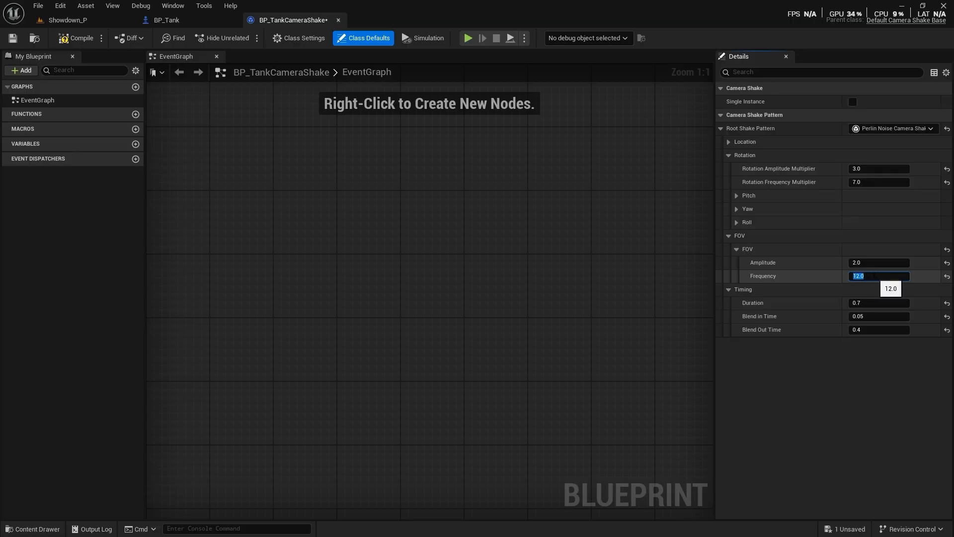
text(5)
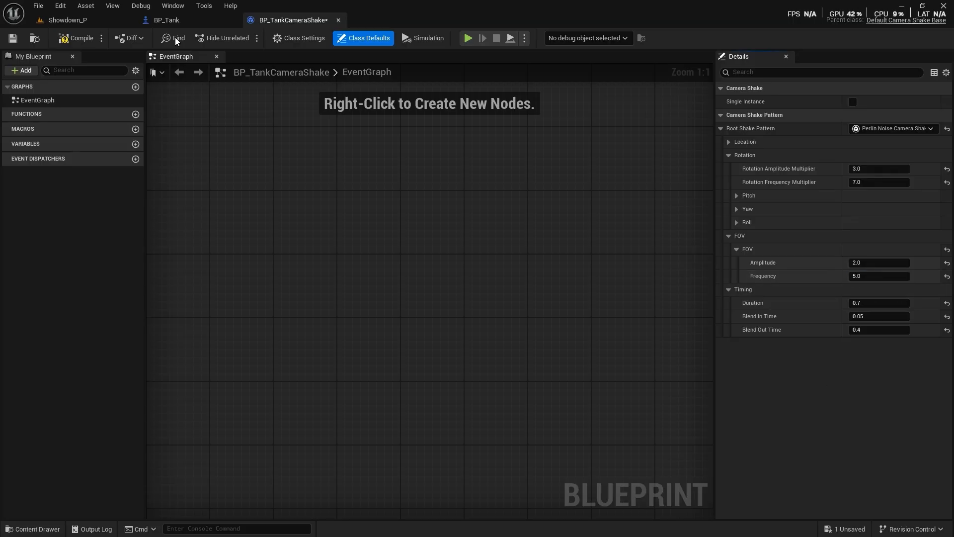
key(ctrl+s)
- Replay the tank firing through CineCameraActor4 in Showdown_P several times to check the softened FOV shake
click(76, 21)
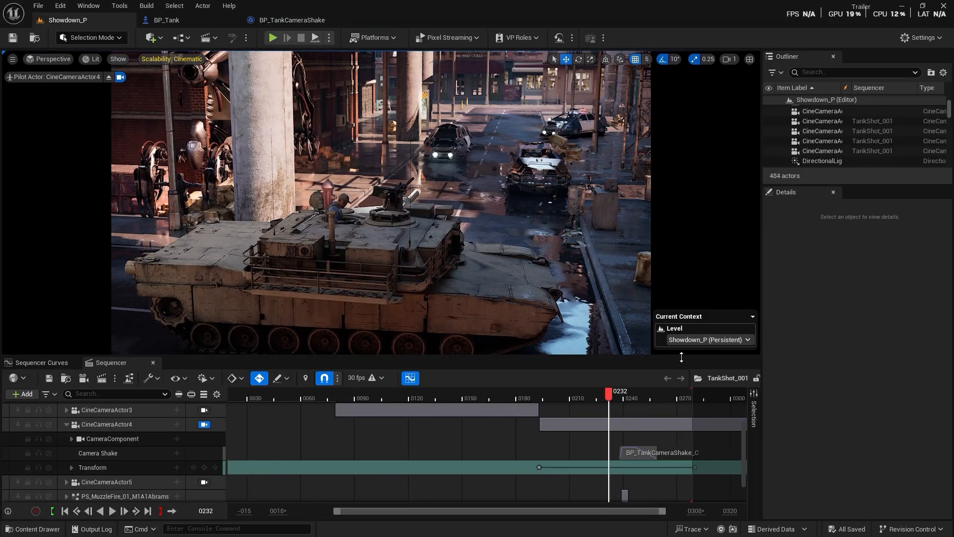
key(space)
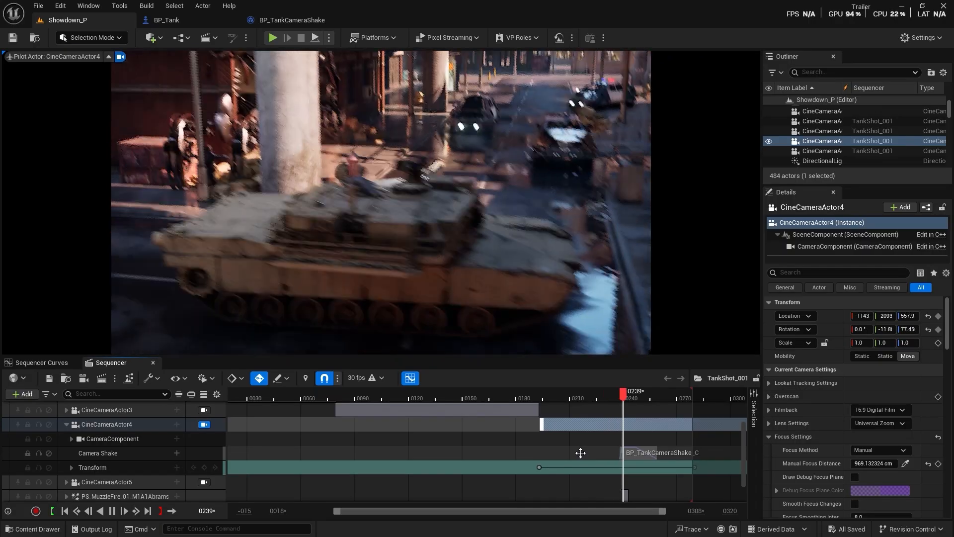
click(595, 395)
key(space)
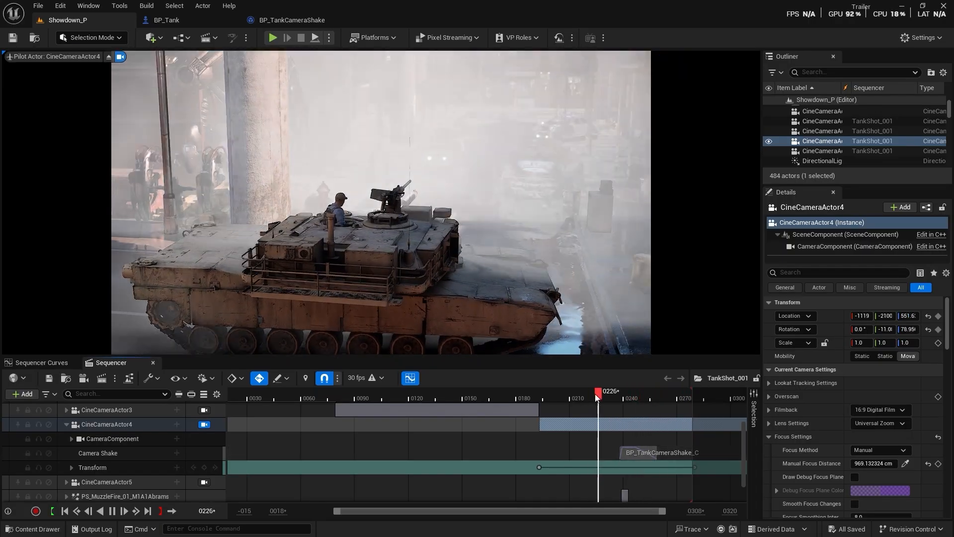
click(595, 395)
key(space)
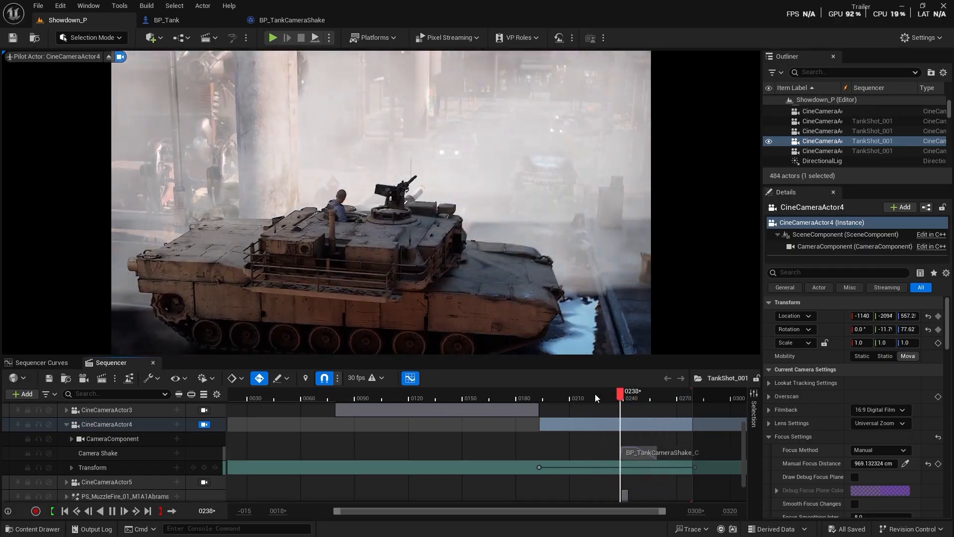
click(595, 394)
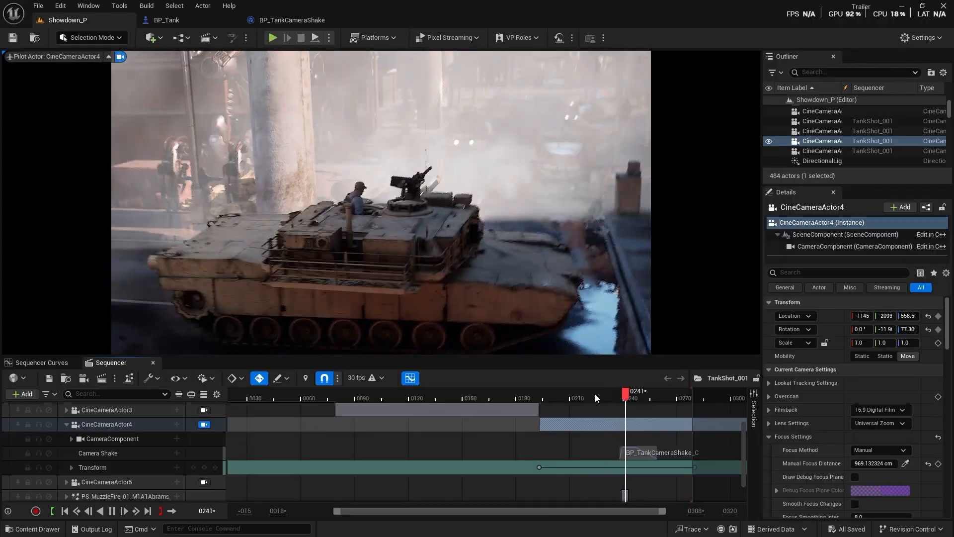
click(595, 393)
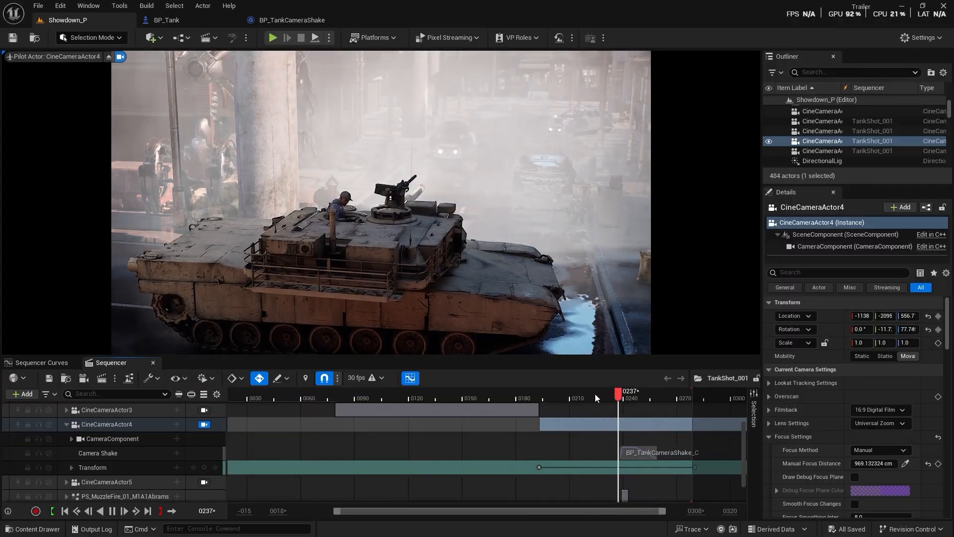
- Lengthen BP_TankCameraShake's duration slightly and replay the tank firing from frame 223 to check its timing
click(289, 19)
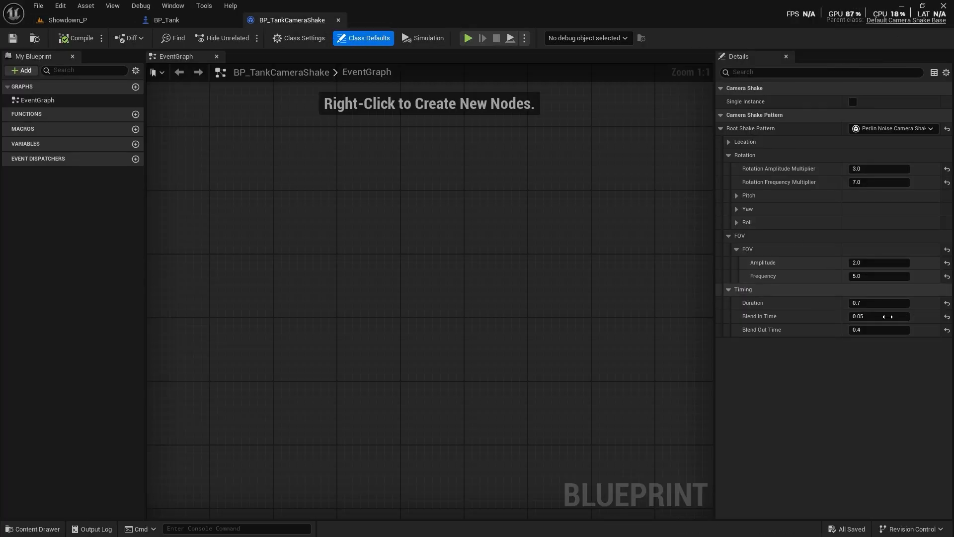
click(76, 16)
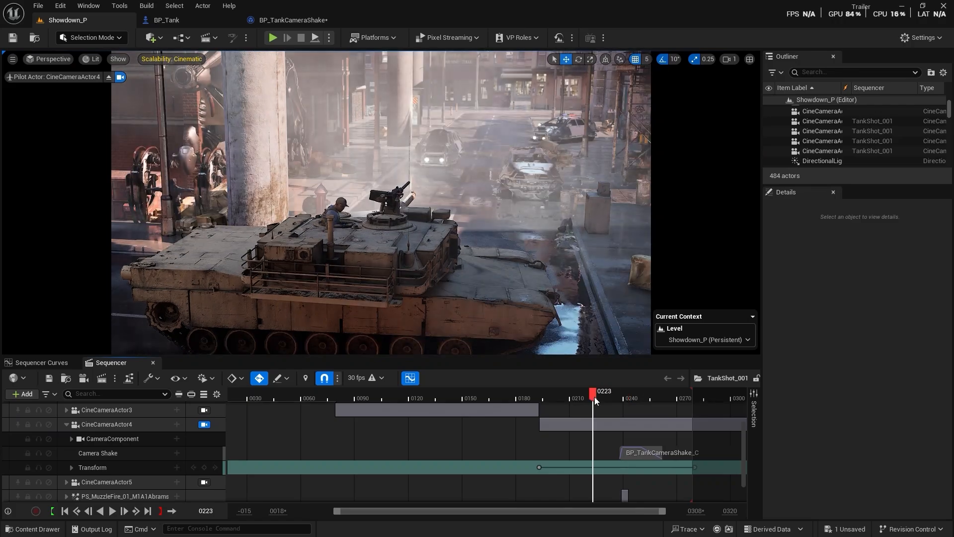
key(space)
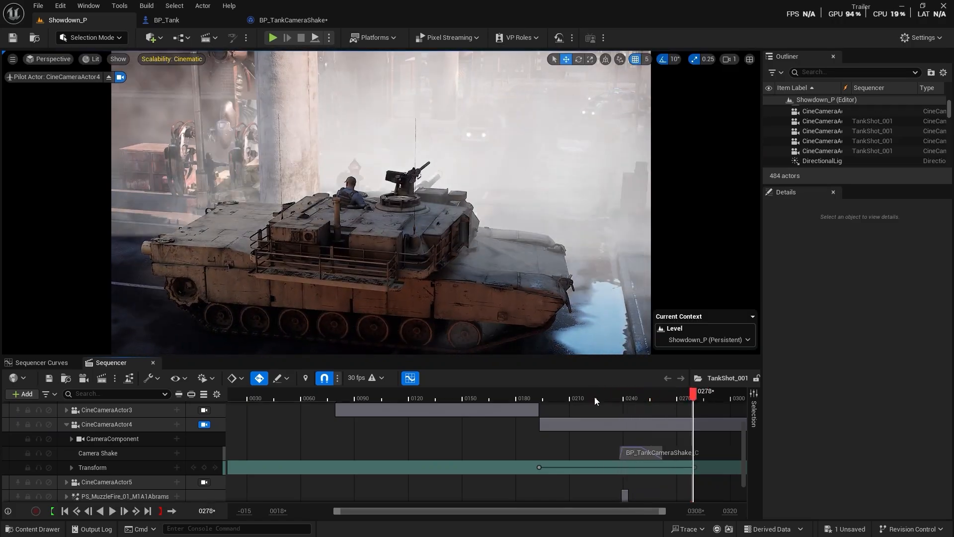
key(space)
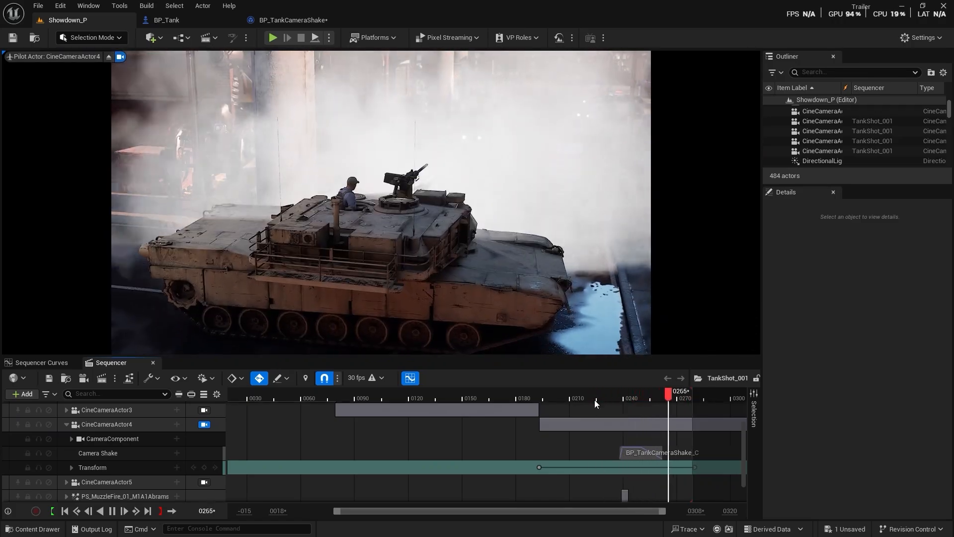
- Collapse CineCameraActor4's tracks, lock the viewport to CineCameraActor5 and expand that camera's tracks
click(66, 424)
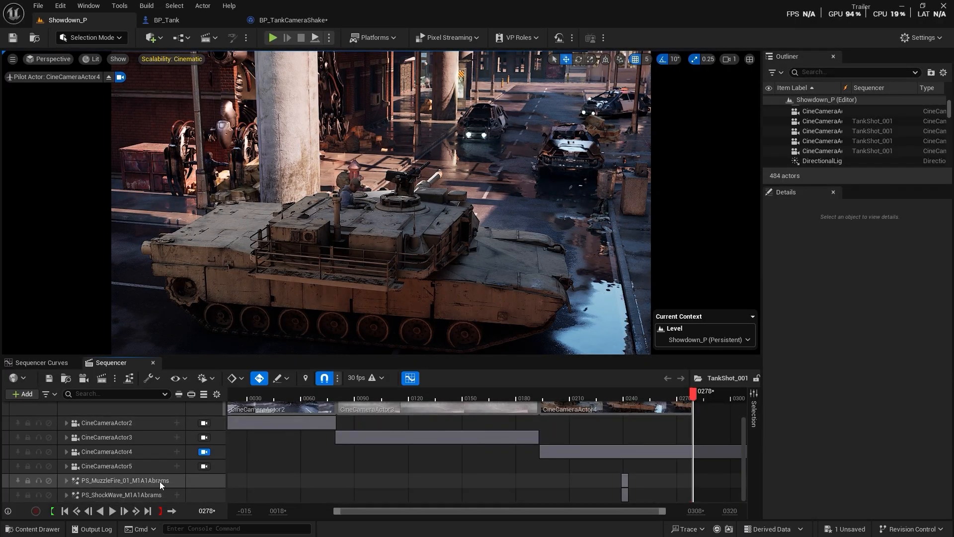
click(204, 466)
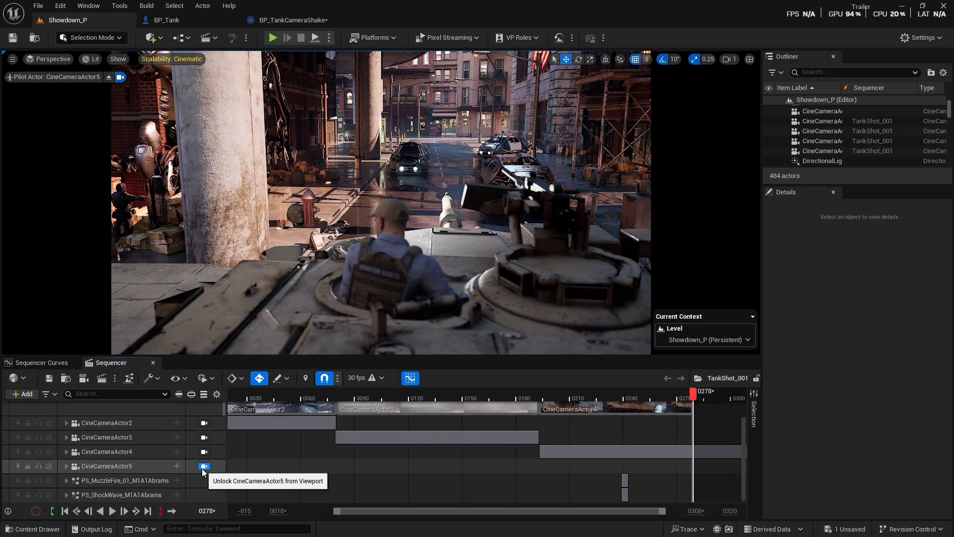
click(67, 470)
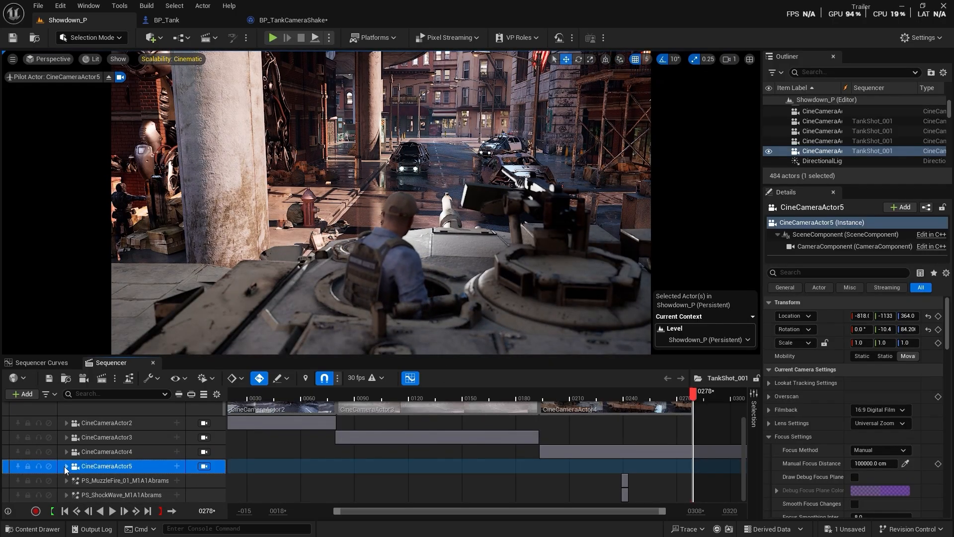
click(65, 467)
scroll(385, 456, down, 5)
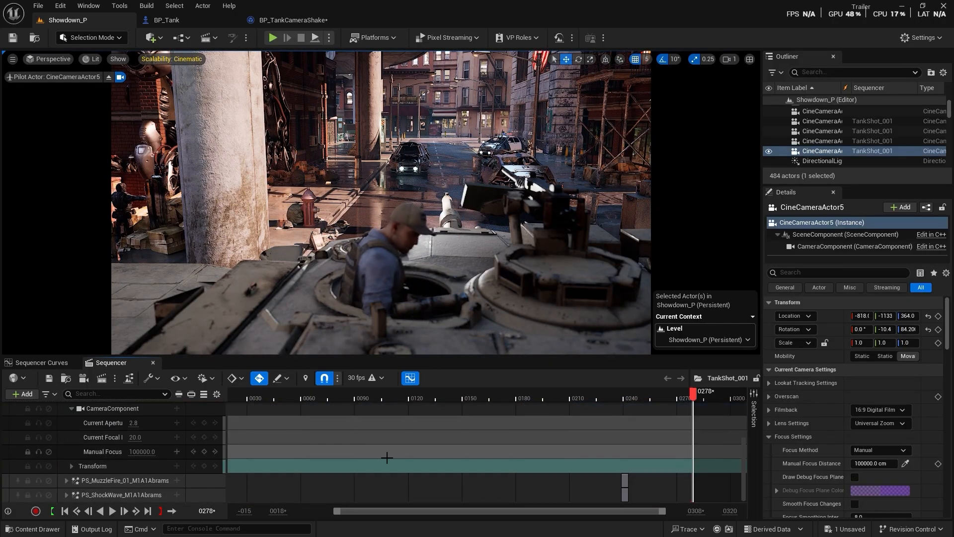
- Play the tank firing from frame 239 through CineCameraActor5 to check the shot without camera shake
click(627, 399)
drag(627, 401, 623, 400)
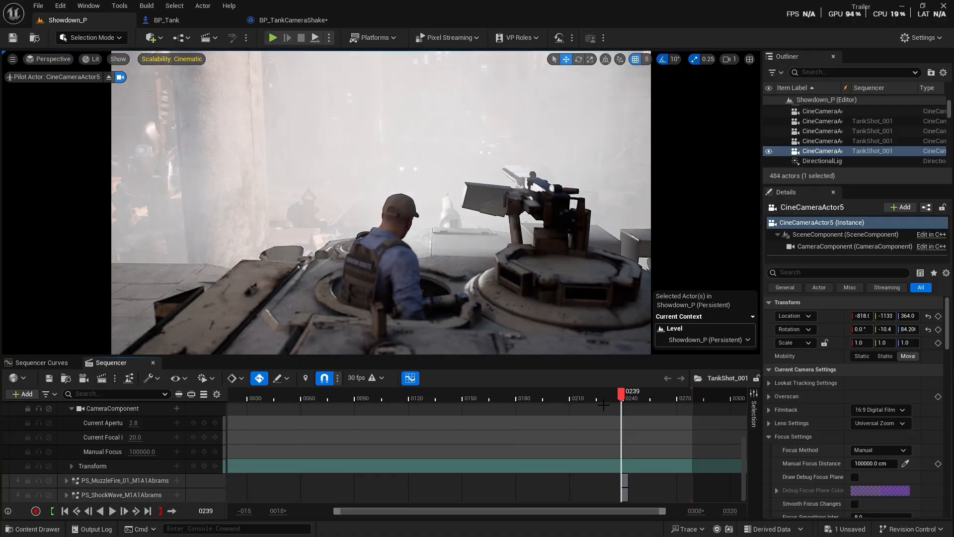
key(space)
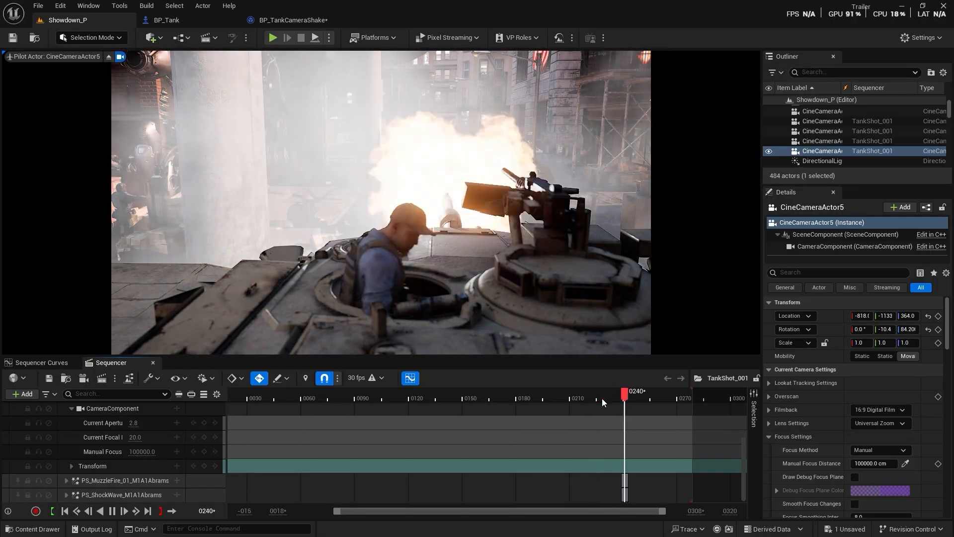
- Add a Camera Shake track with BP_TankCameraShake to CineCameraActor5, starting at frame 239
drag(607, 395, 622, 404)
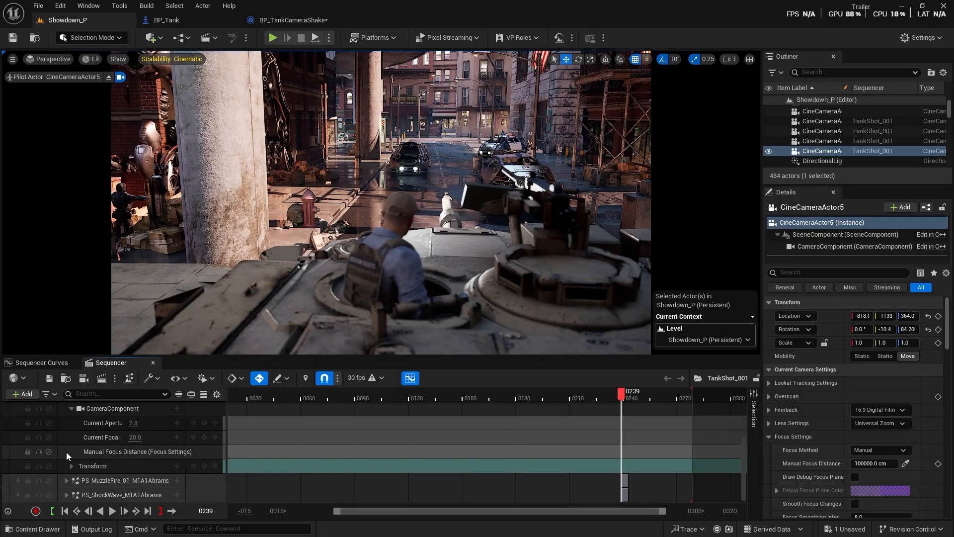
scroll(168, 444, up, 2)
click(177, 442)
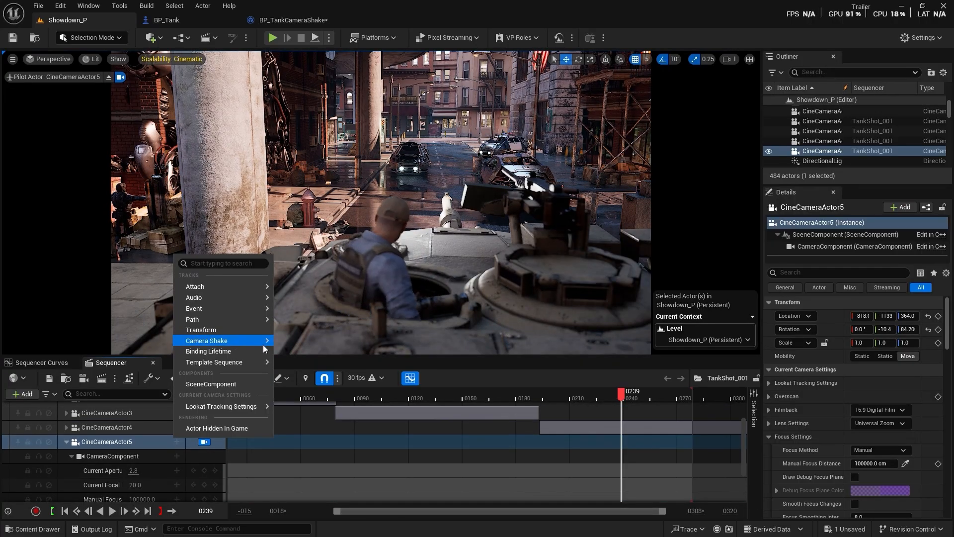
mouse_move(265, 343)
click(350, 377)
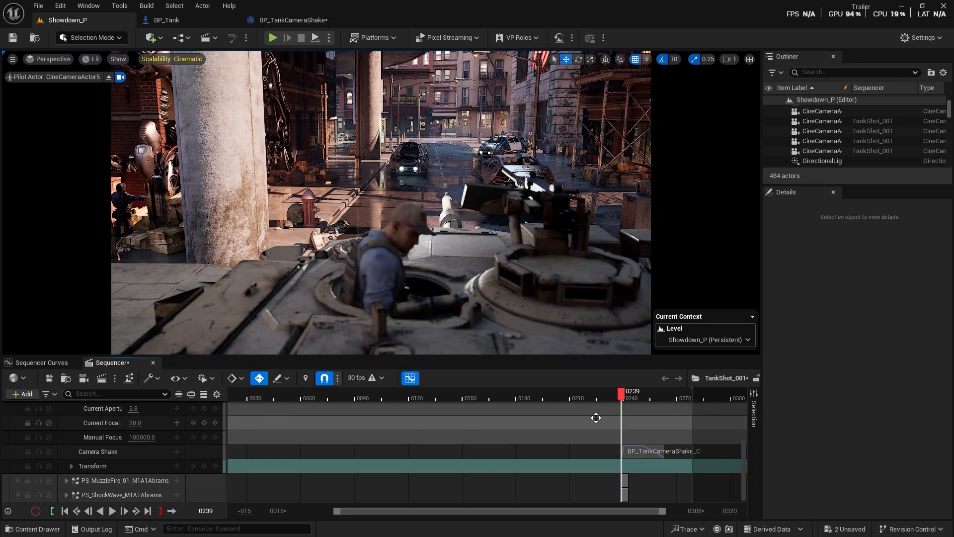
- Replay the tank firing through CineCameraActor5 to check its camera shake, and collapse the camera's tracks
key(space)
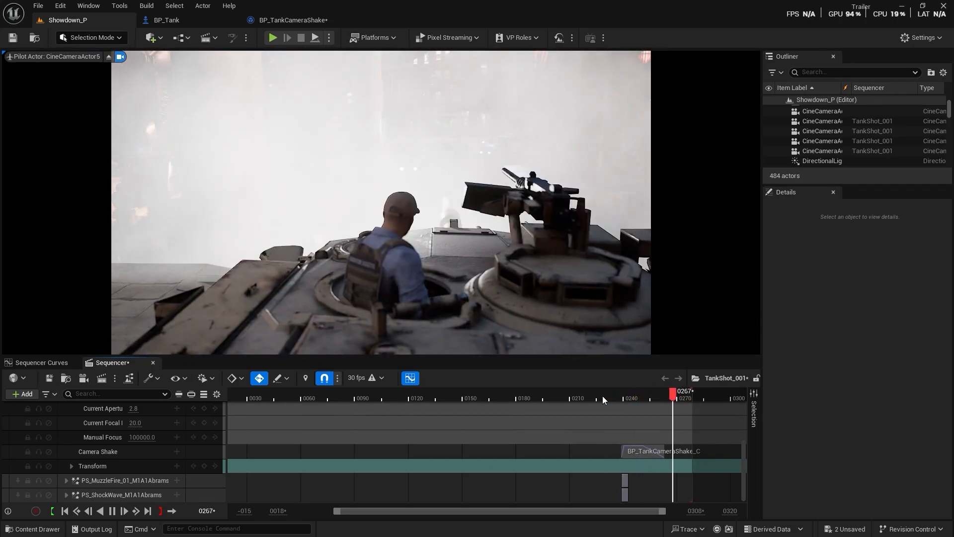
scroll(81, 454, up, 2)
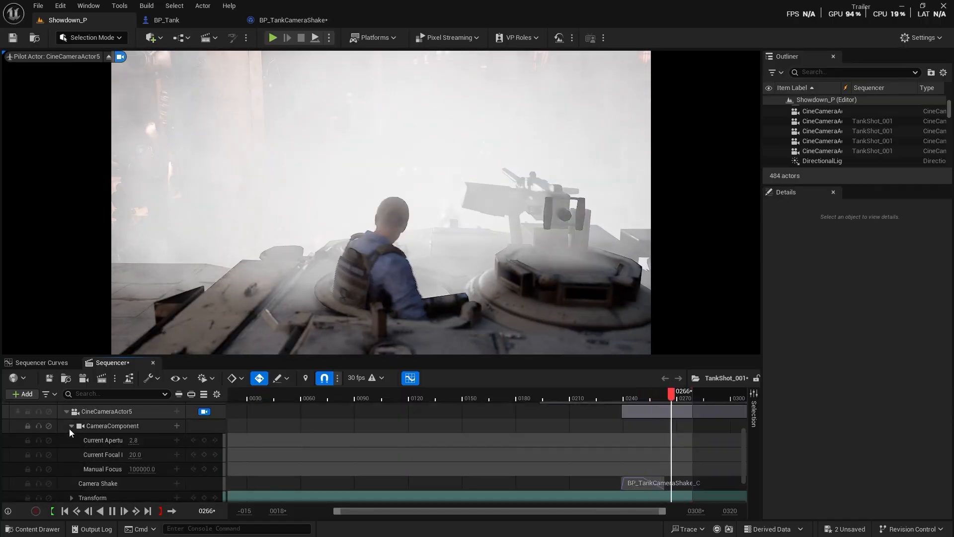
click(65, 412)
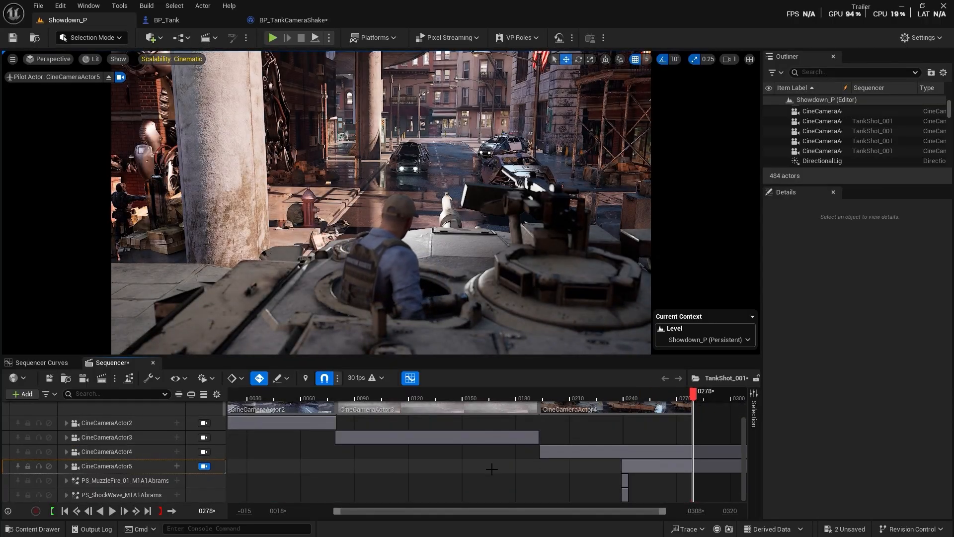
- Switch the viewport to the Shots track view and play TankShot_001 from the start to review all camera cuts
scroll(120, 446, up, 5)
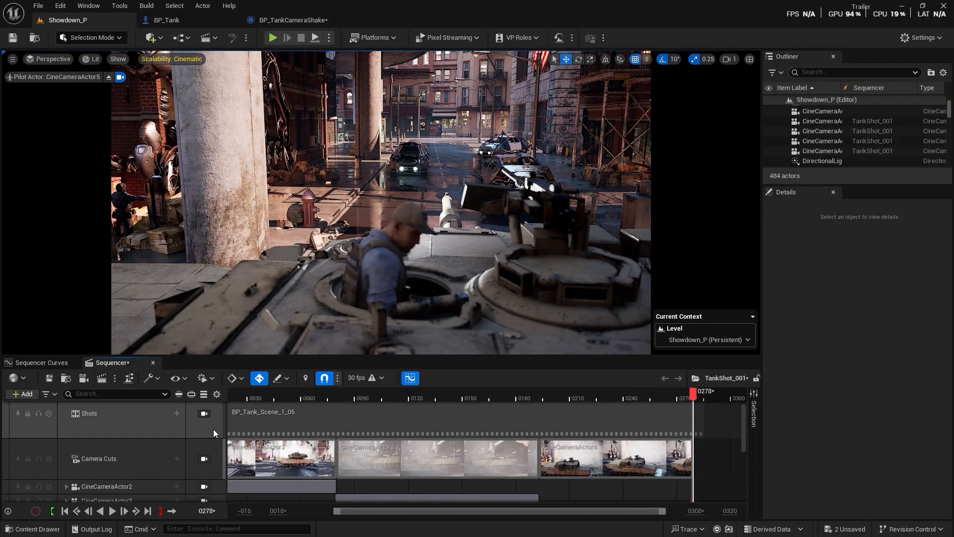
click(203, 414)
drag(443, 397, 236, 397)
drag(335, 513, 300, 512)
key(space)
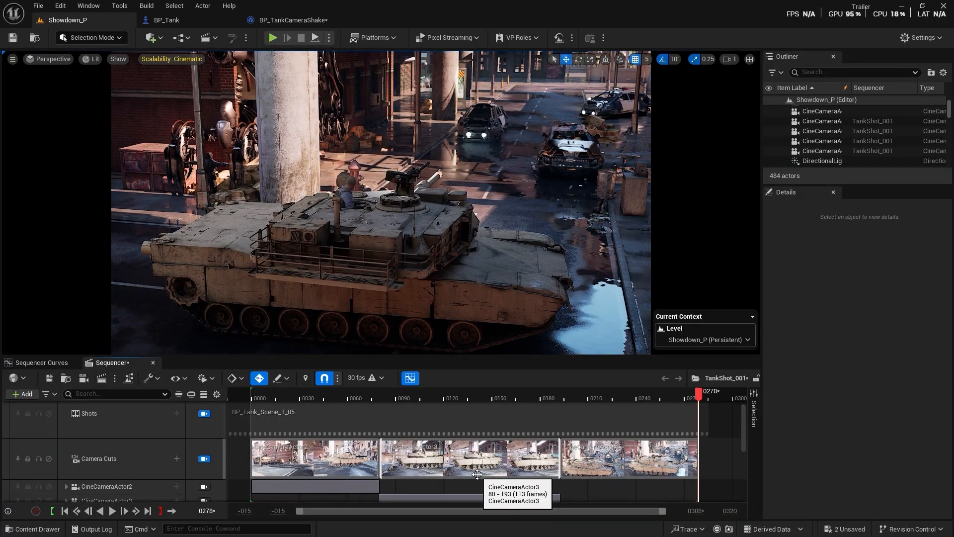
scroll(497, 467, down, 2)
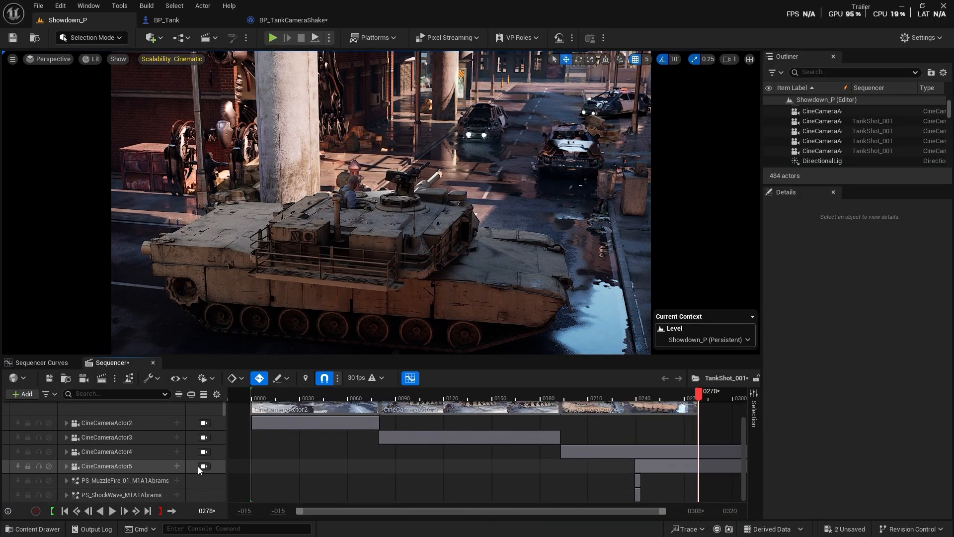
scroll(569, 456, up, 3)
scroll(516, 457, down, 2)
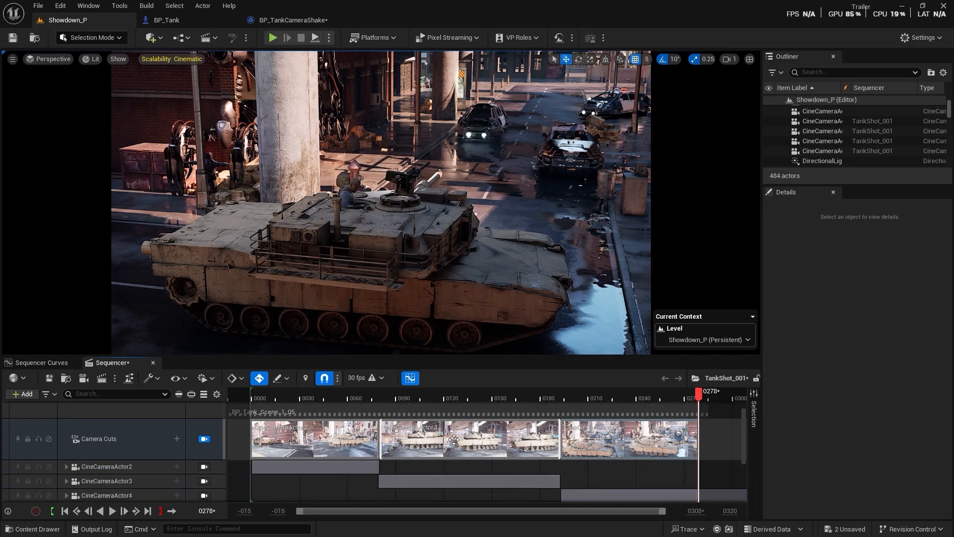
right_drag(626, 447, 633, 439)
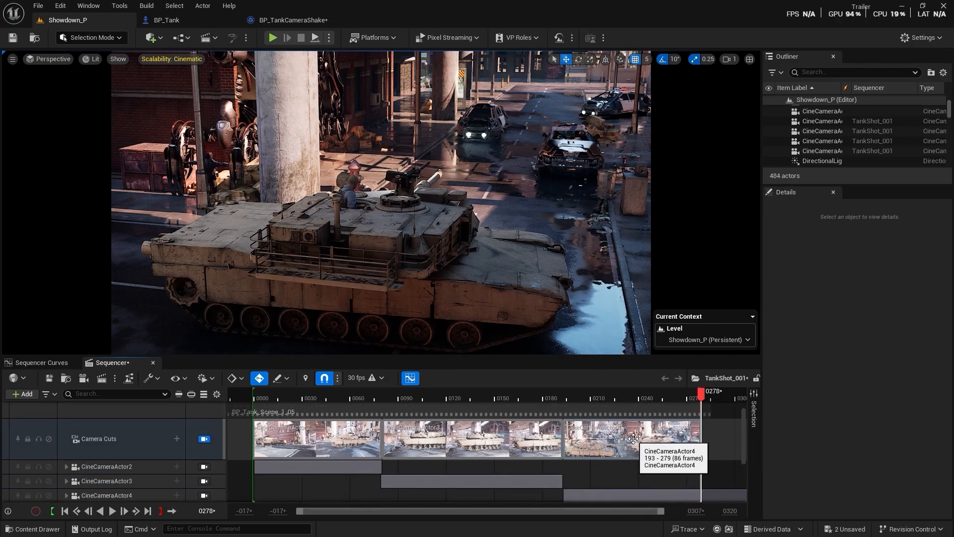
click(177, 436)
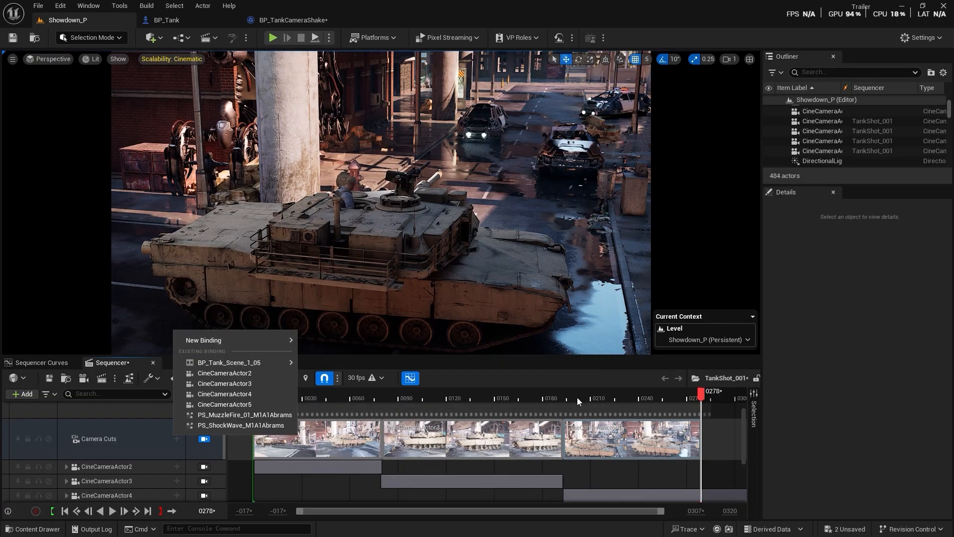
drag(577, 397, 345, 408)
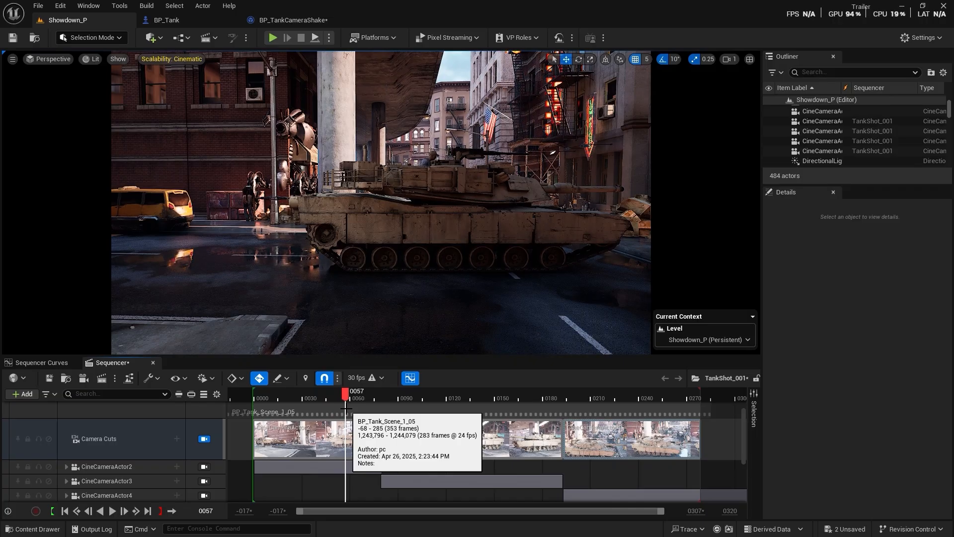
- Rename the BP_TankCameraShake asset in the Cinematics folder to BP_TankShootCameraShake
click(318, 19)
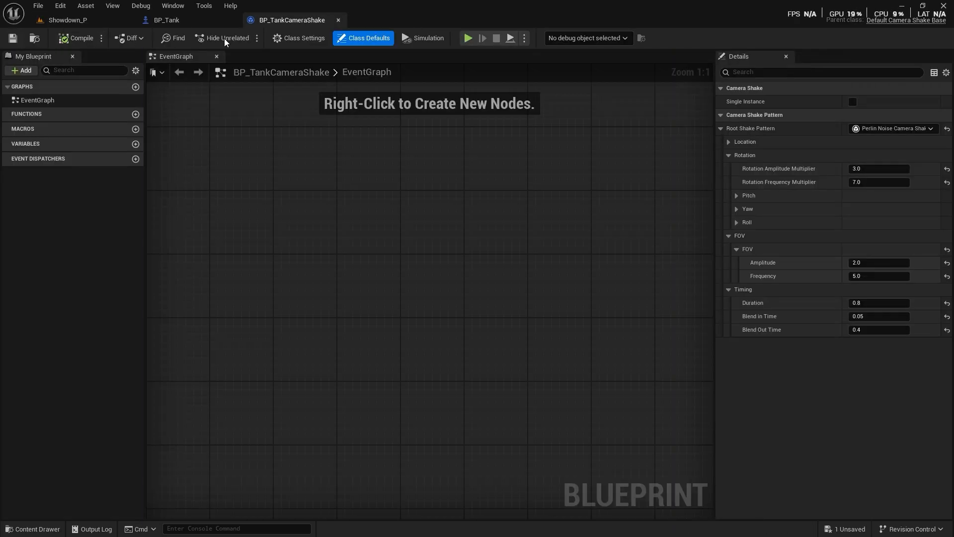
click(35, 42)
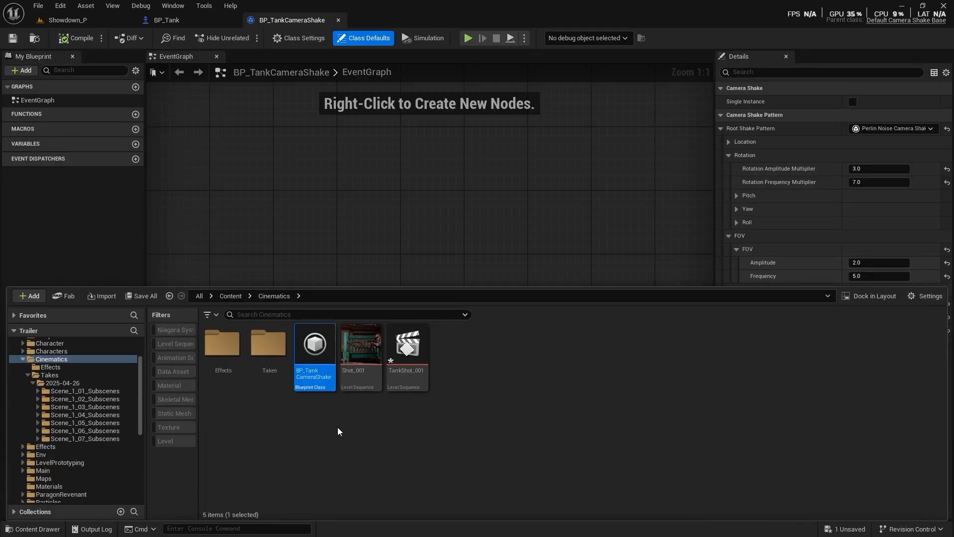
click(313, 374)
key(Home)
key(Right)
key(Right)
key(Right)
key(Right)
key(Right)
key(Right)
key(Right)
text(Shoot)
key(Return)
- Create a Blueprint class based on DefaultCameraShakeBase in the Cinematics folder, name it BP_TankMovementCameraShake and open it
right_click(517, 403)
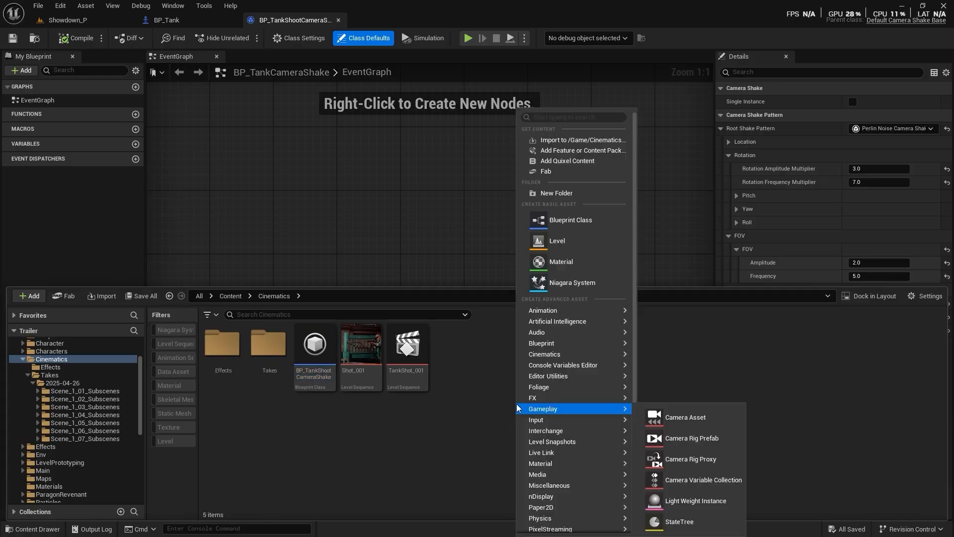
click(550, 219)
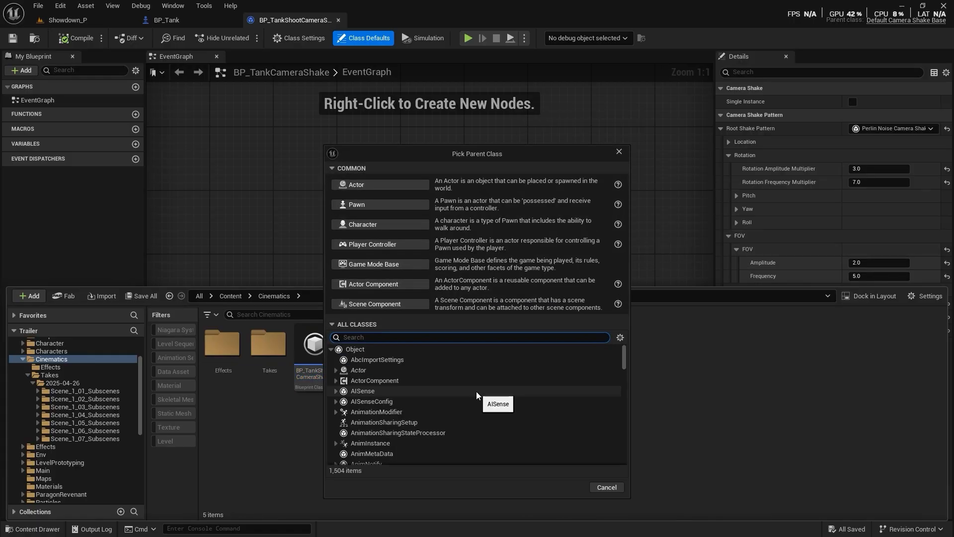
text(camerash)
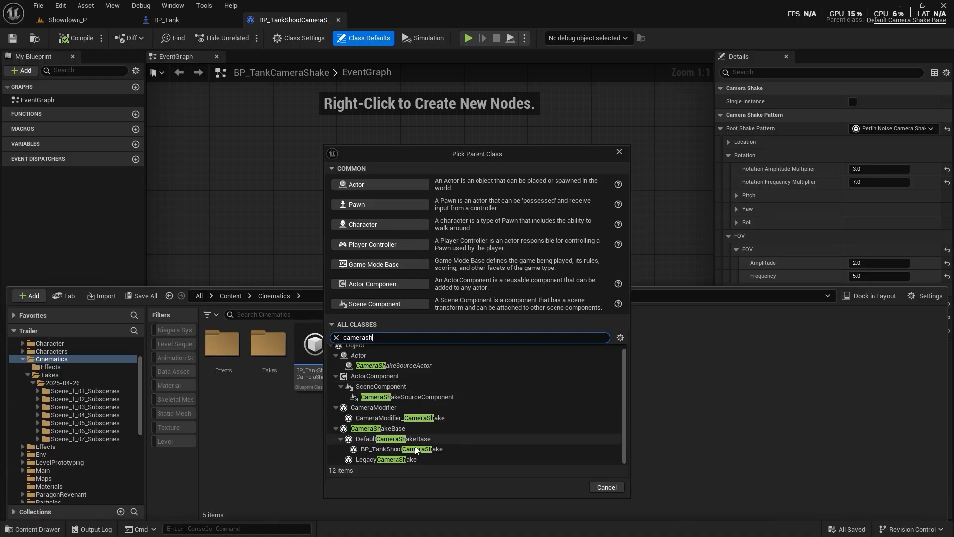
click(372, 438)
click(567, 487)
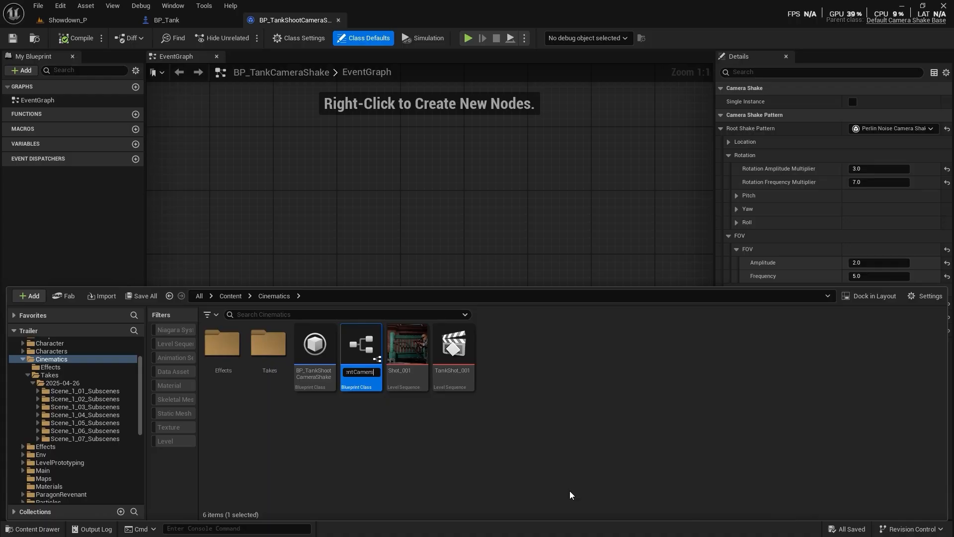
text(BP_TankCameraShake)
key(Return)
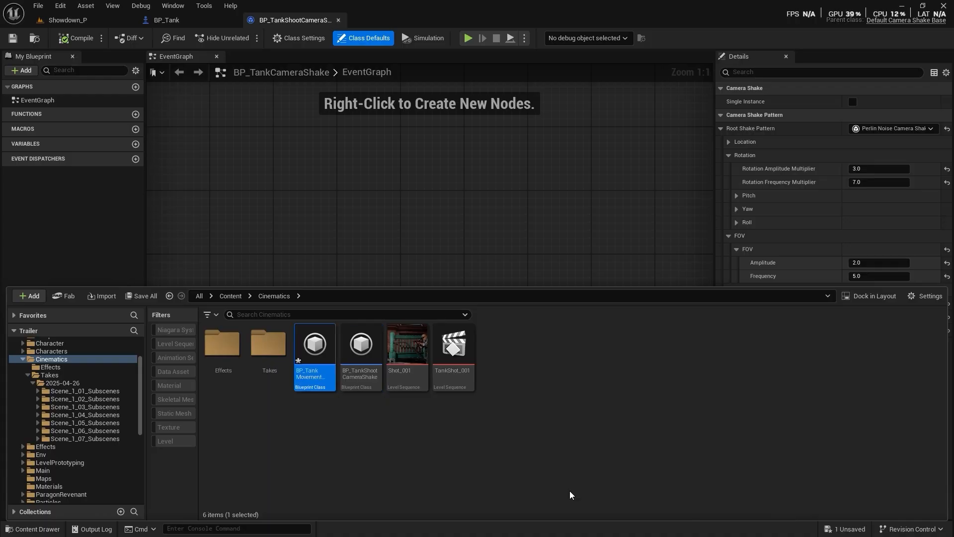
key(Return)
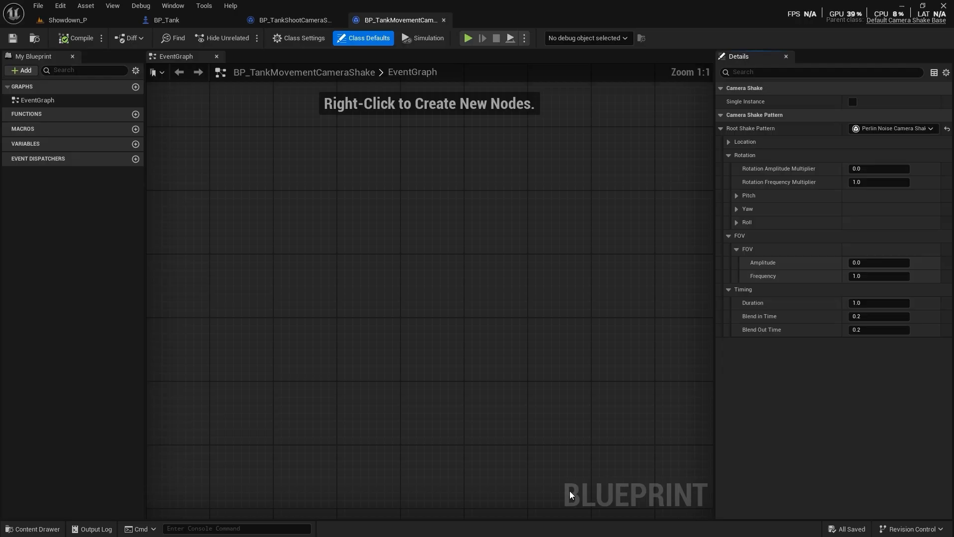
- Set BP_TankMovementCameraShake's Location Amplitude Multiplier to 2.0 and Location Frequency Multiplier to 9.0
click(730, 142)
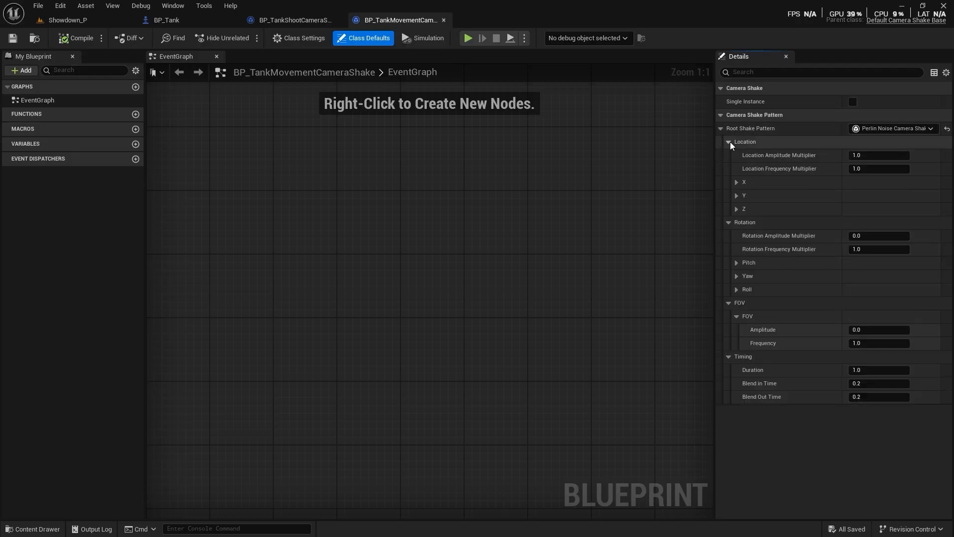
click(865, 153)
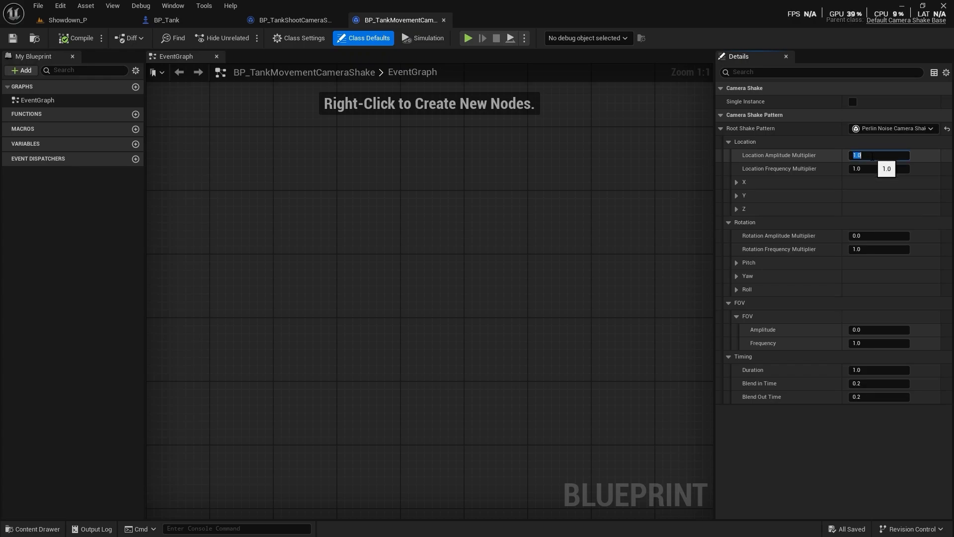
click(869, 167)
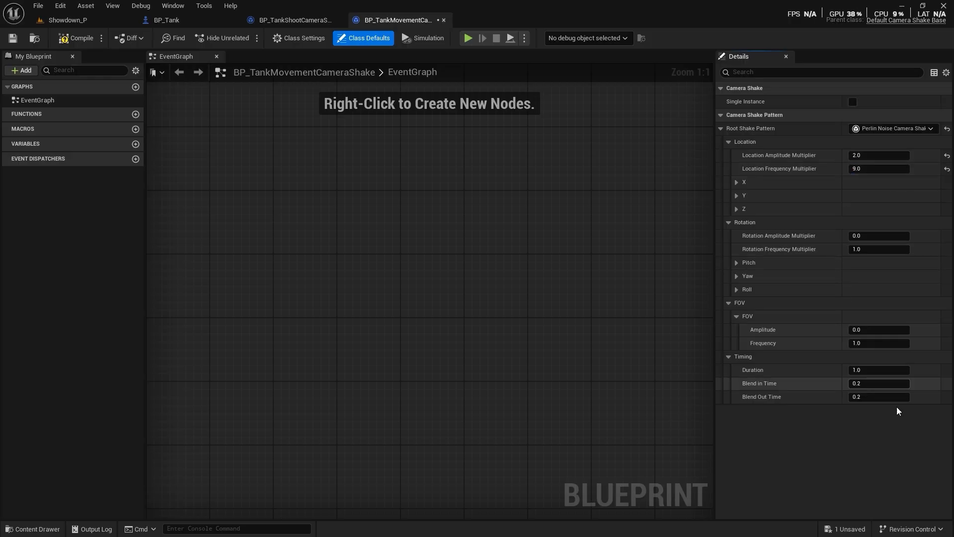
- Check the camera cut lengths, set the movement shake's Duration to 3.0 and both blend times to 1.0, and compile the blueprint
click(865, 372)
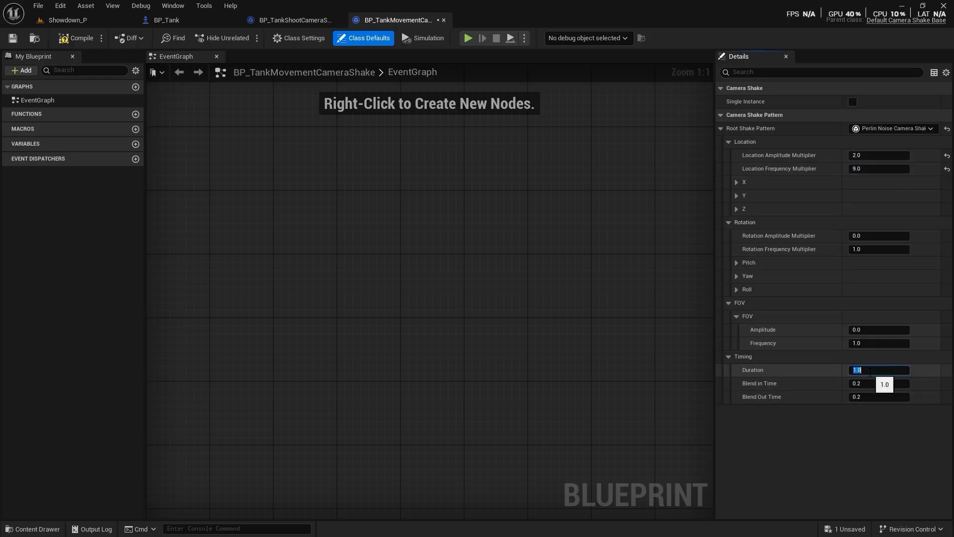
click(67, 19)
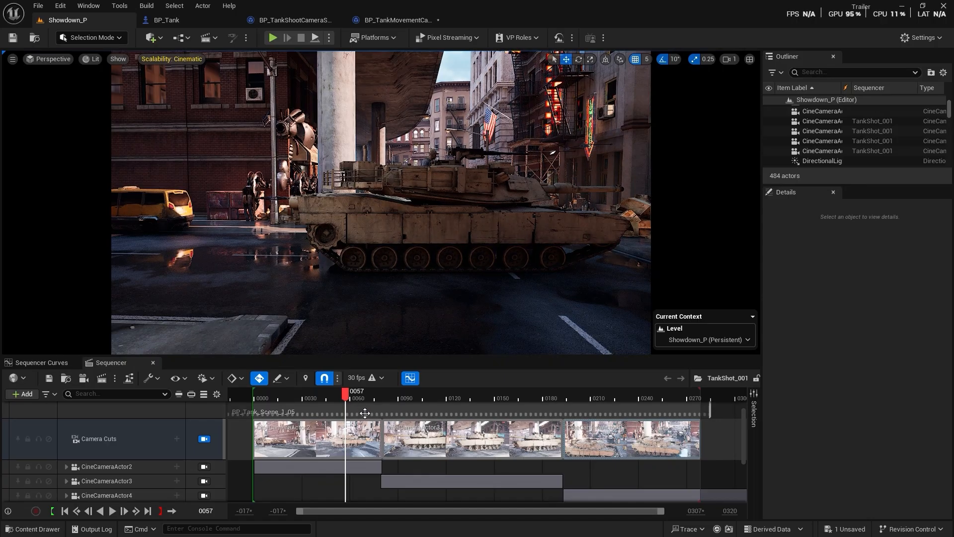
drag(346, 391, 383, 405)
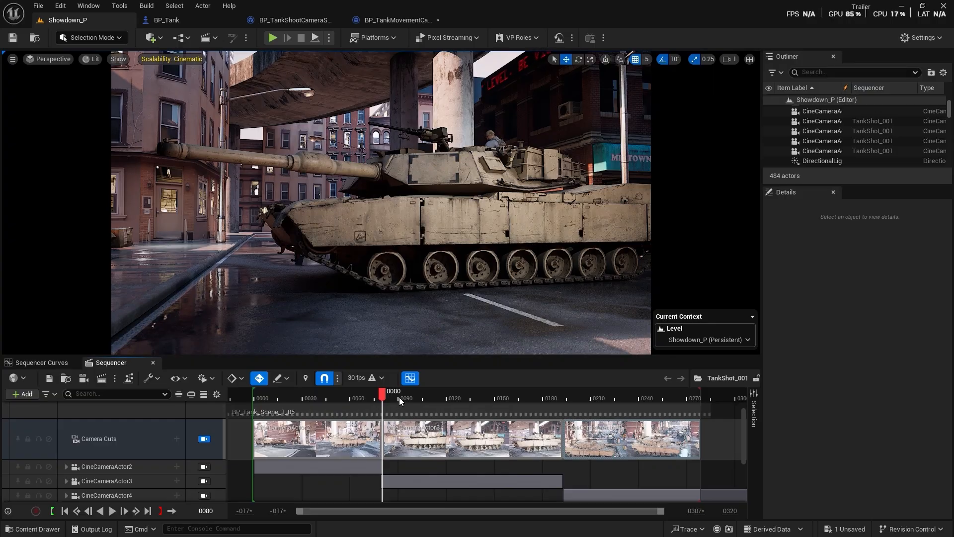
click(400, 398)
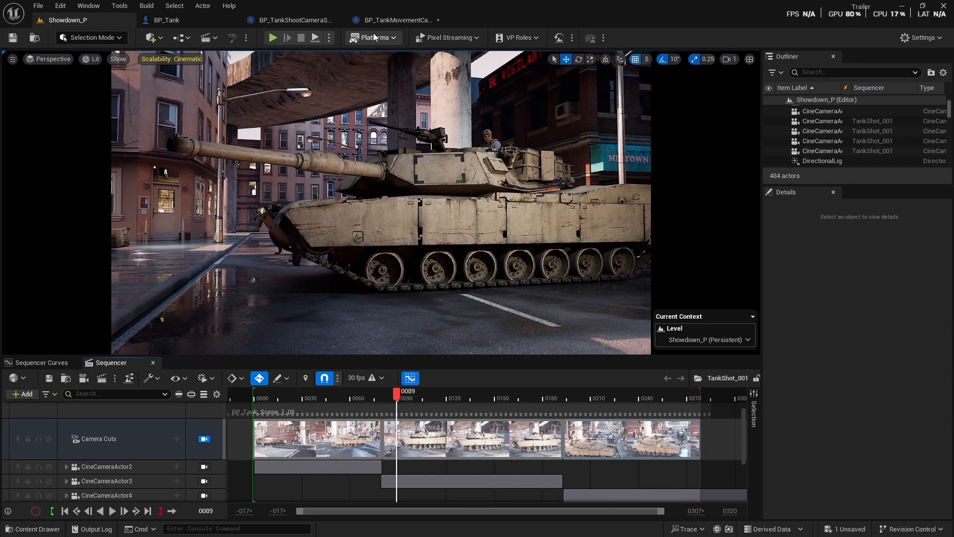
click(166, 20)
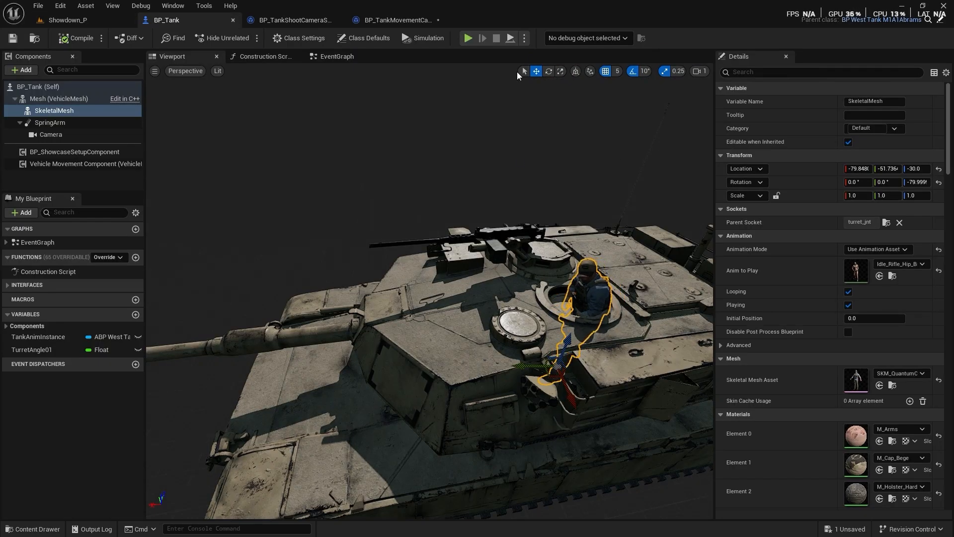
click(397, 20)
drag(877, 370, 878, 373)
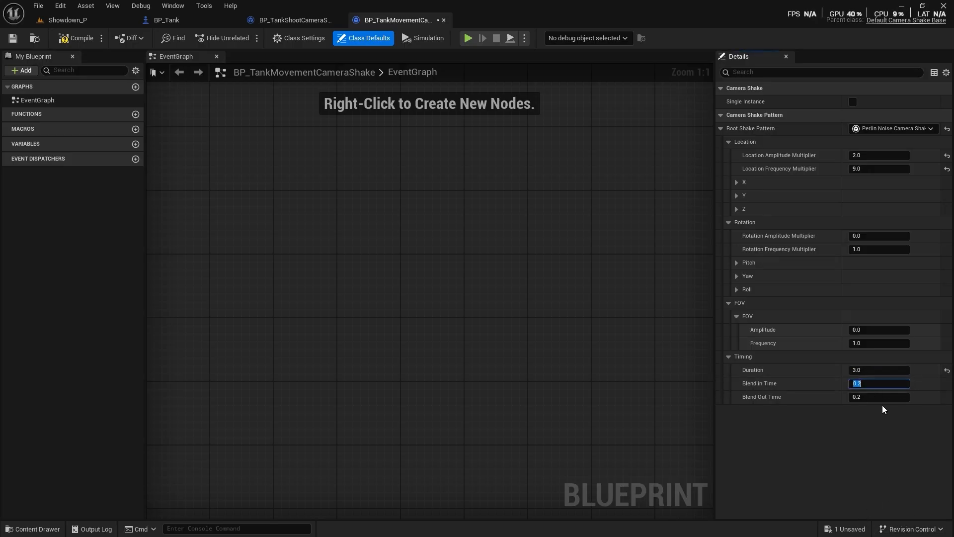
text(1)
click(868, 397)
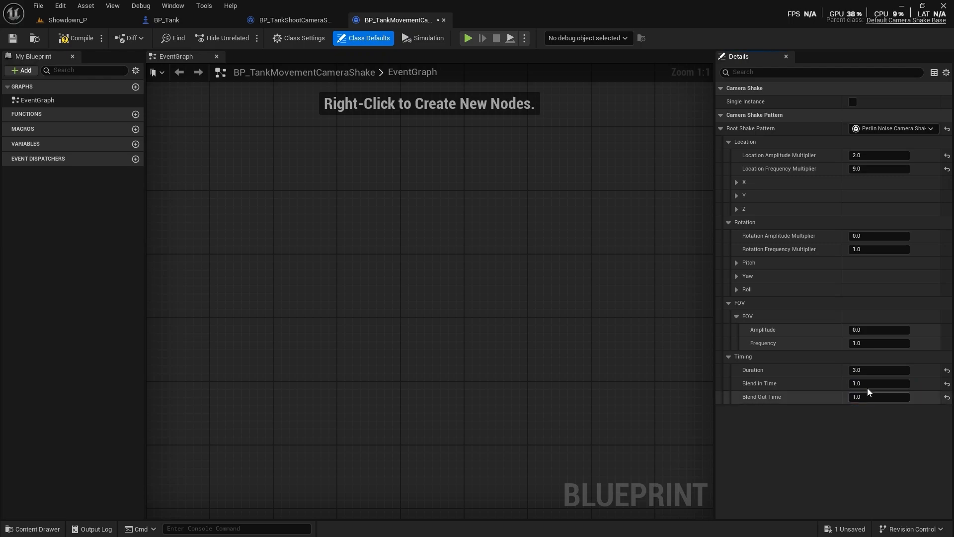
click(71, 42)
- Add a Camera Shake track with BP_TankMovementCameraShake to CineCameraActor2 in TankShot_001, starting at frame 0
click(41, 26)
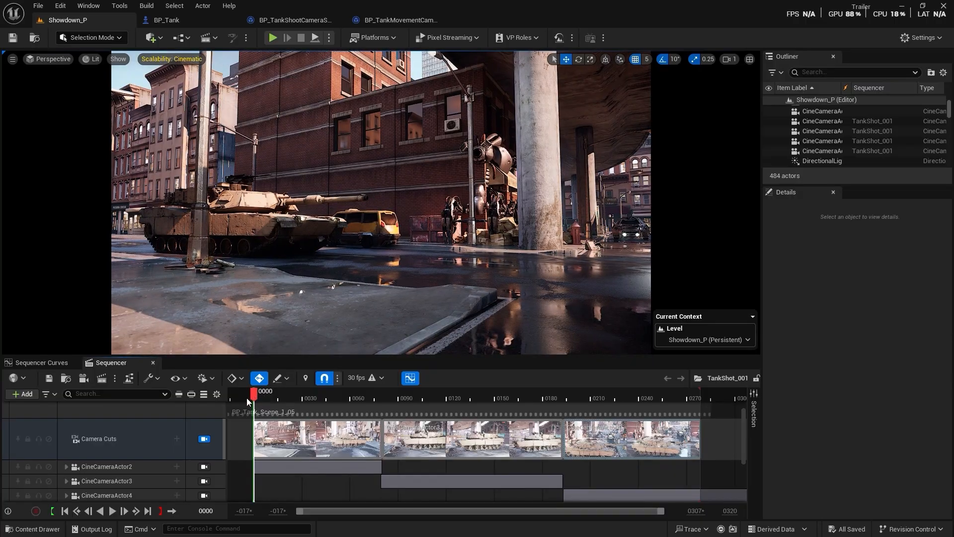
click(67, 467)
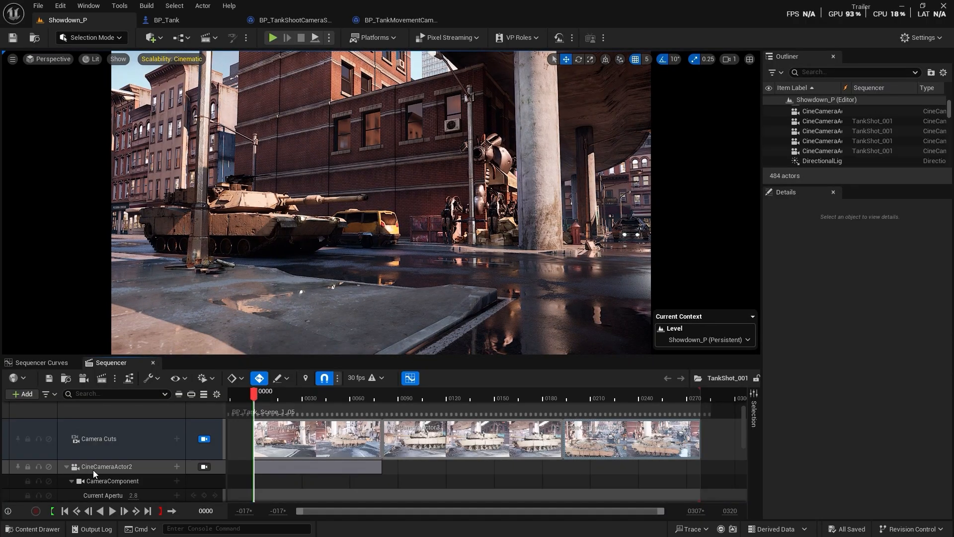
scroll(94, 470, down, 2)
click(177, 435)
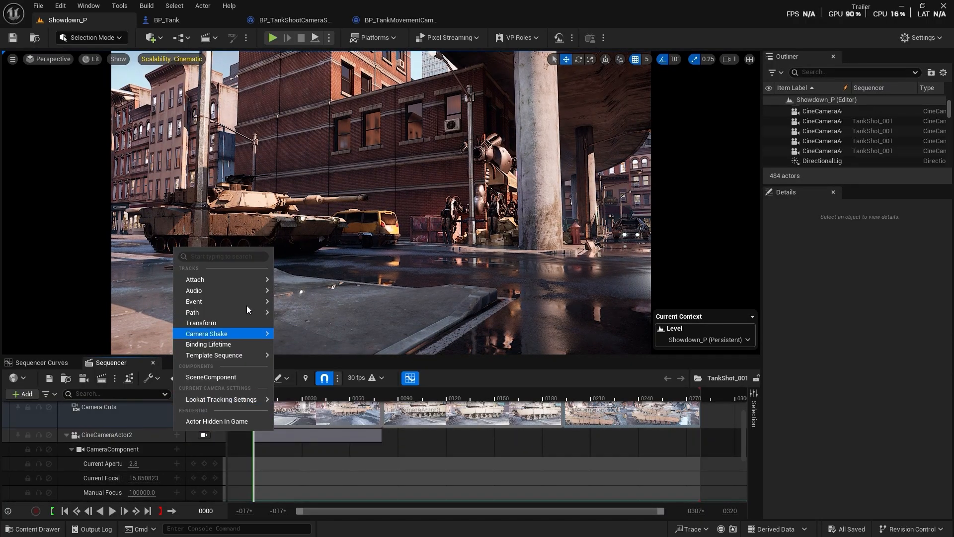
mouse_move(246, 334)
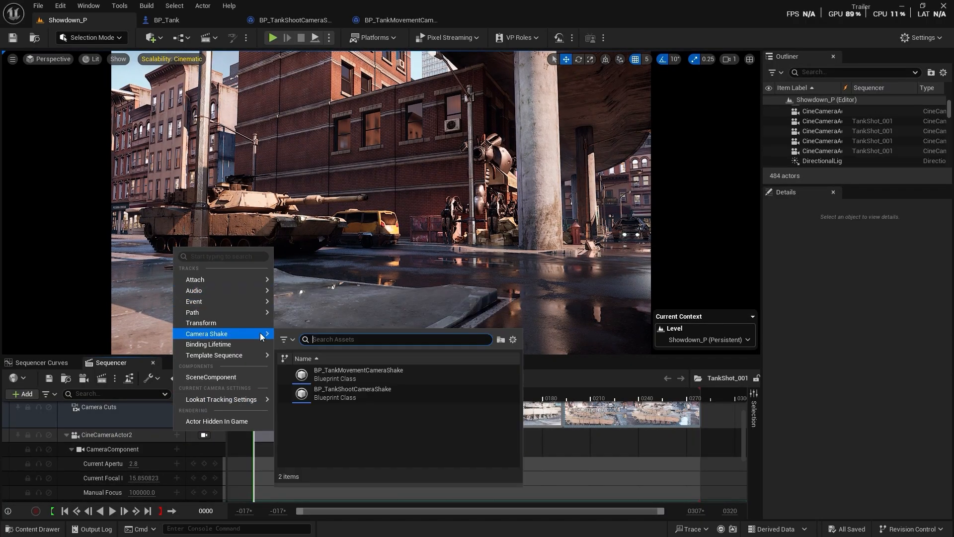
click(357, 374)
scroll(338, 437, down, 2)
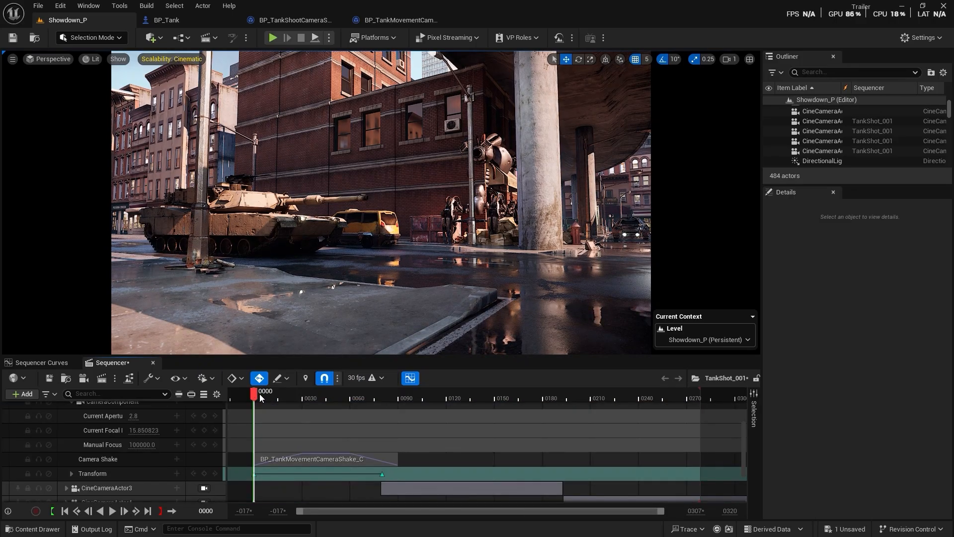
- Play the CineCameraActor2 shot from frame 0 to check the movement camera shake
drag(256, 396, 262, 417)
key(space)
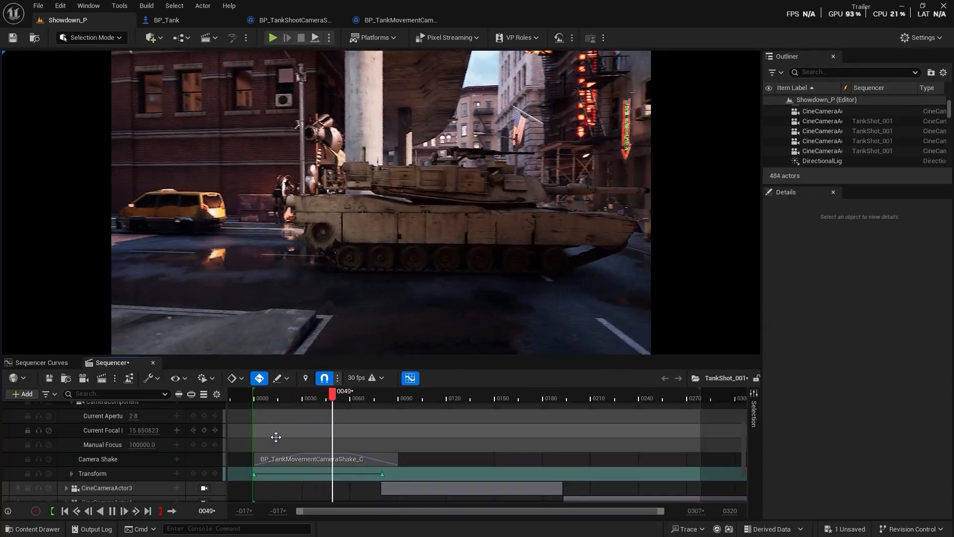
key(space)
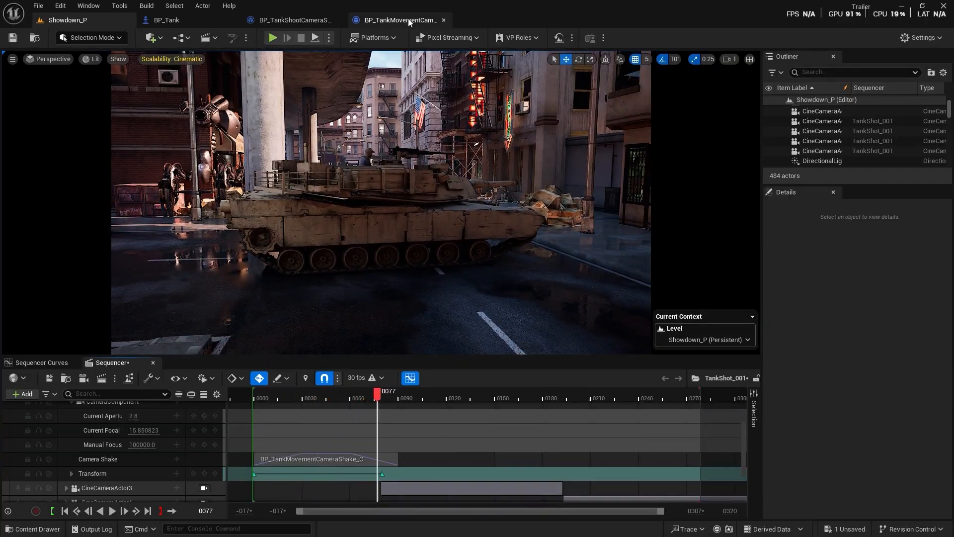
- Raise the Location Amplitude Multiplier of BP_TankMovementCameraShake to 5.0
click(186, 19)
click(401, 20)
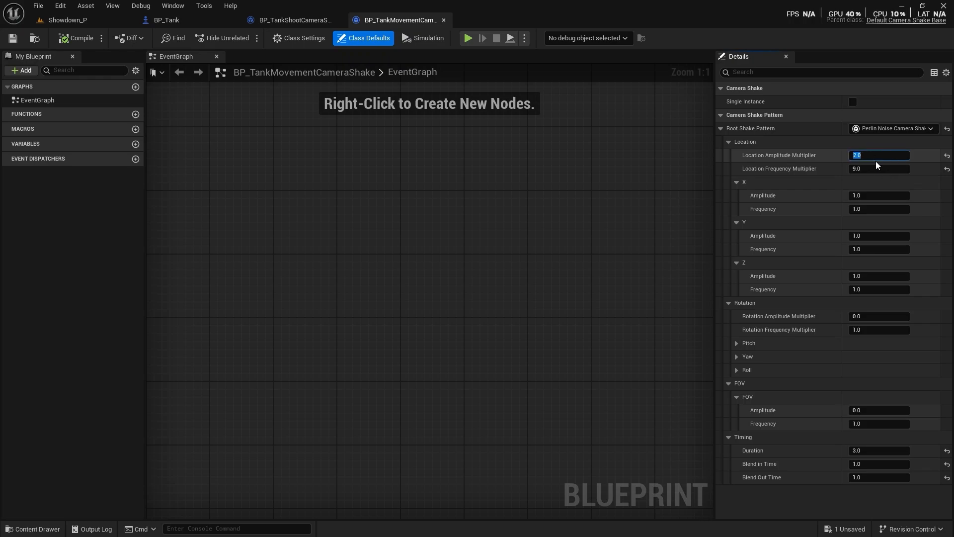
text(5)
key(Return)
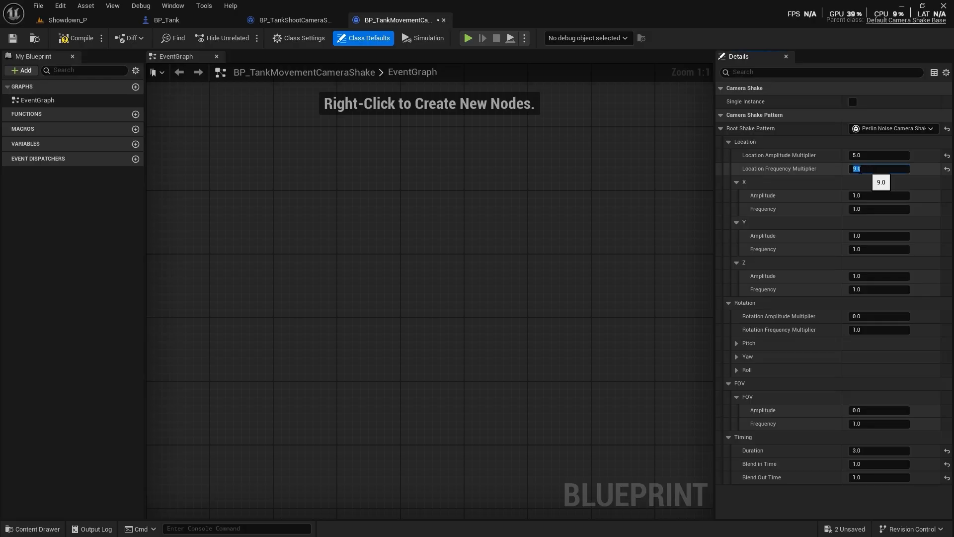
- Replay TankShot_001 from the start into the second camera cut to check the stronger movement shake
click(68, 20)
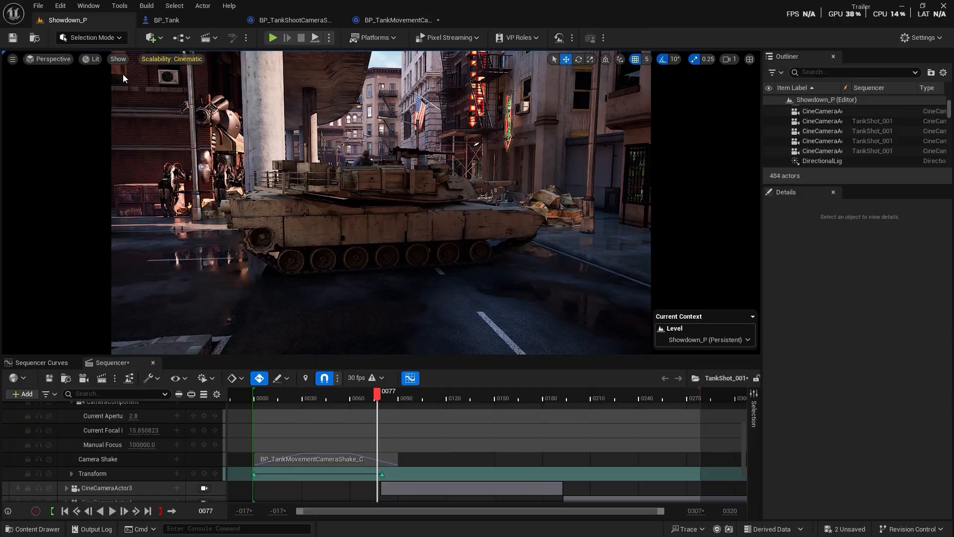
drag(276, 397, 255, 393)
key(space)
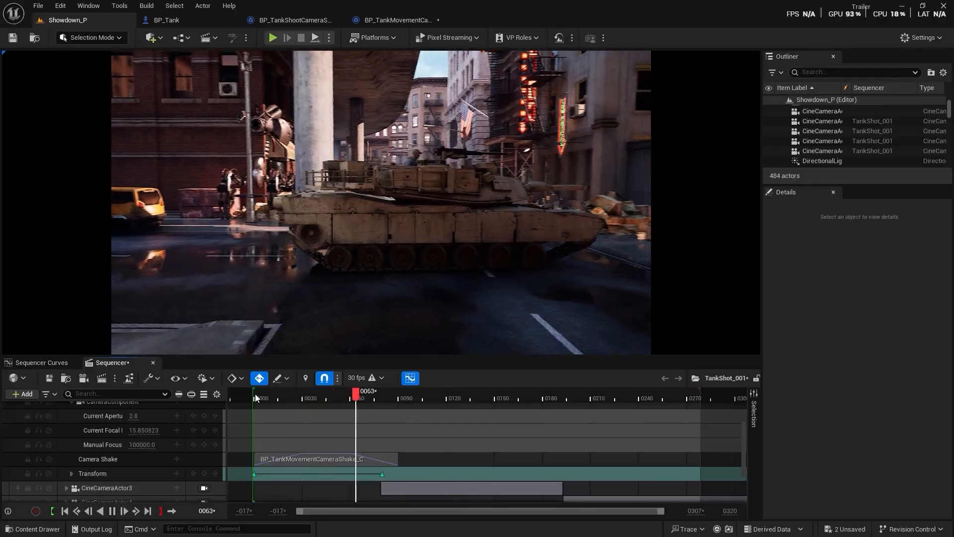
key(space)
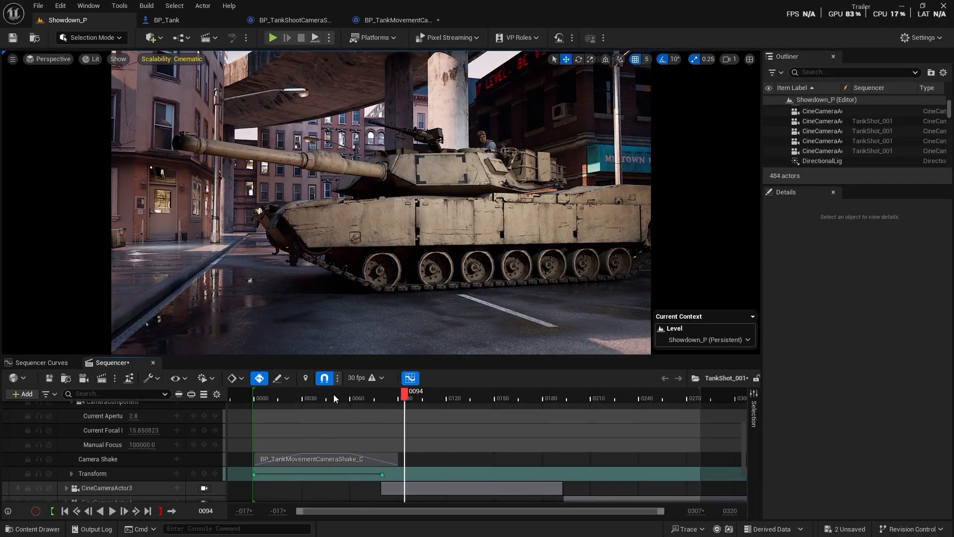
- Raise the Location Frequency Multiplier of BP_TankMovementCameraShake to 50
drag(333, 395, 282, 398)
click(398, 20)
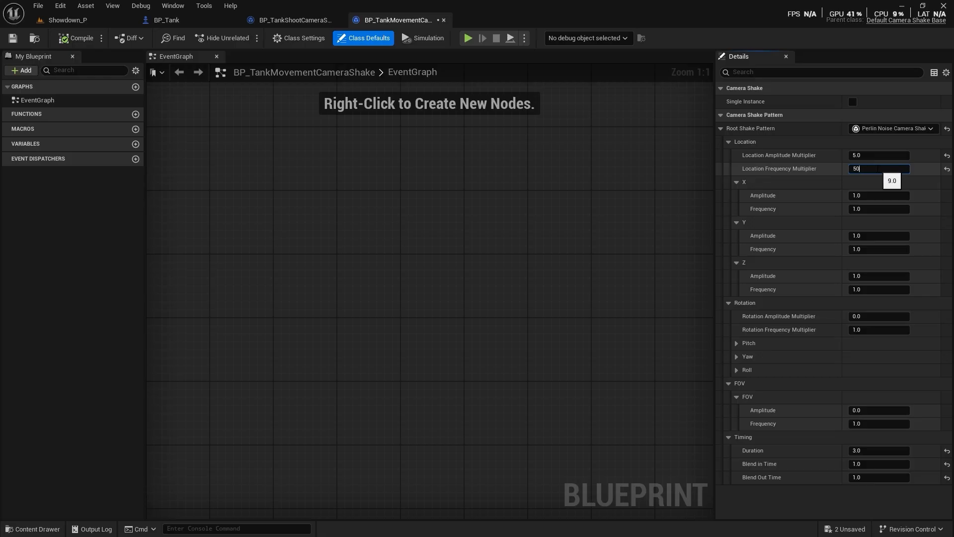
key(Return)
- Replay the CineCameraActor2 shot from the start of TankShot_001 to check the higher-frequency movement shake
click(68, 20)
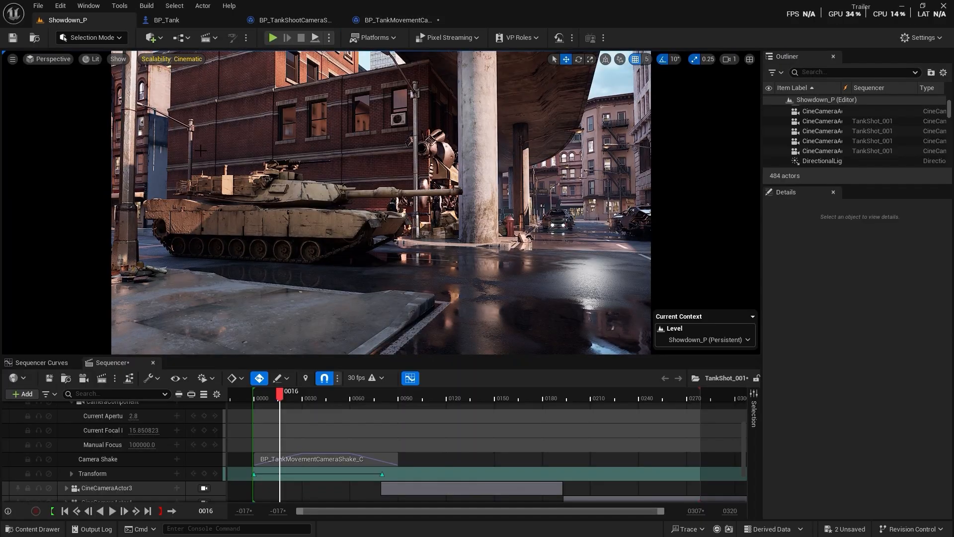
drag(281, 400, 257, 395)
key(space)
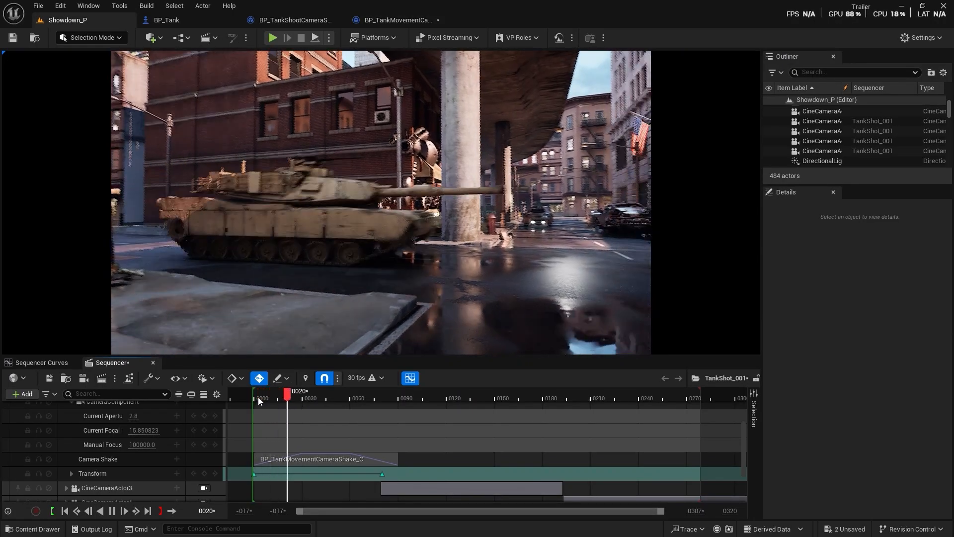
key(space)
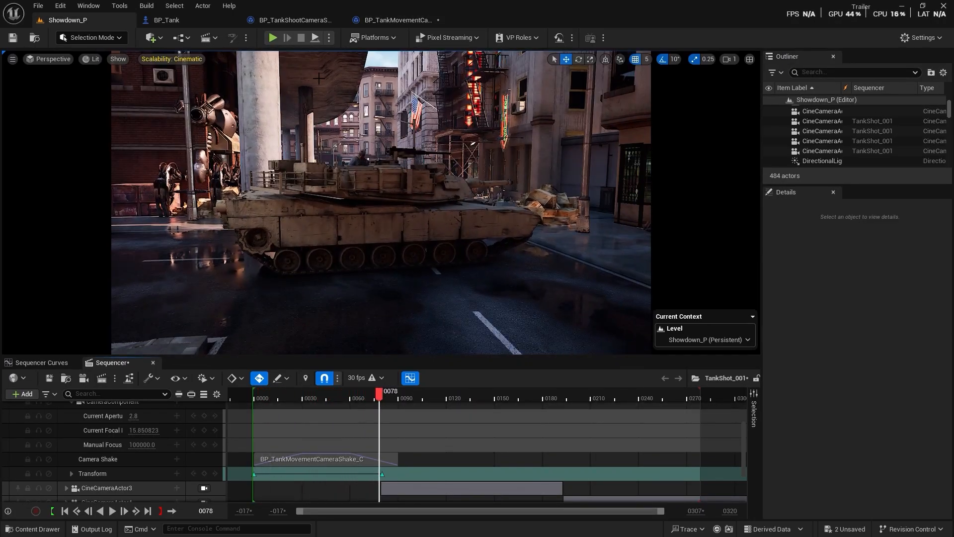
- Set the Location Amplitude Multiplier of BP_TankMovementCameraShake to 3.0 and its Location Frequency Multiplier to 35.0
click(423, 19)
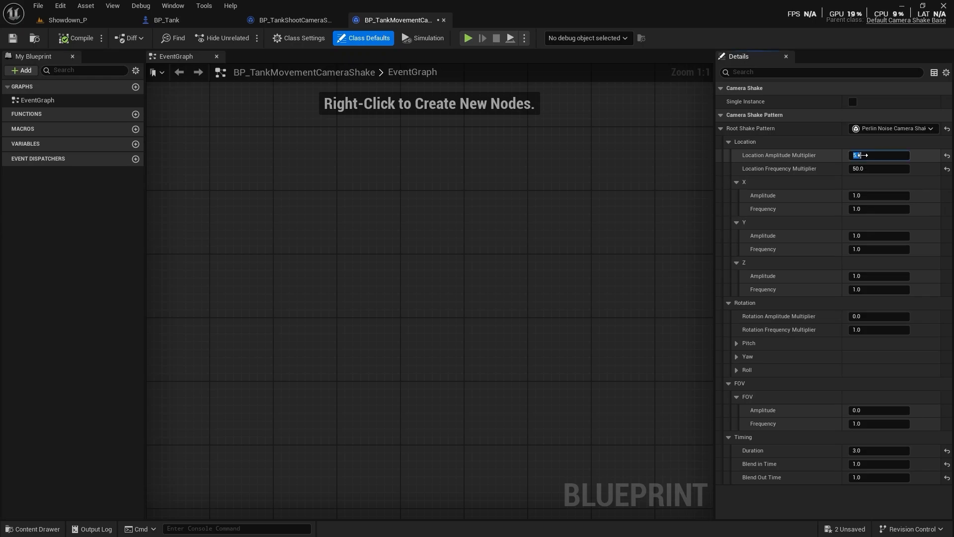
text(3)
key(Return)
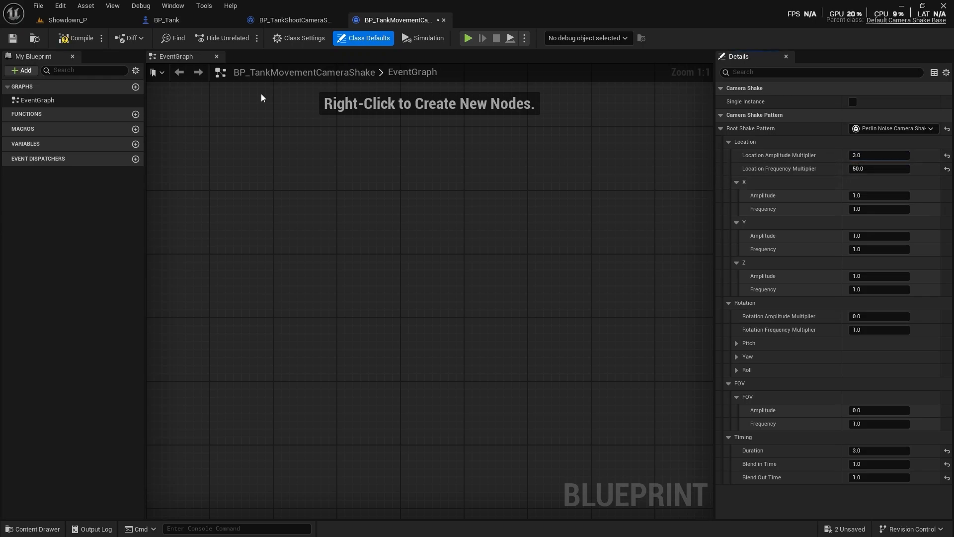
click(86, 22)
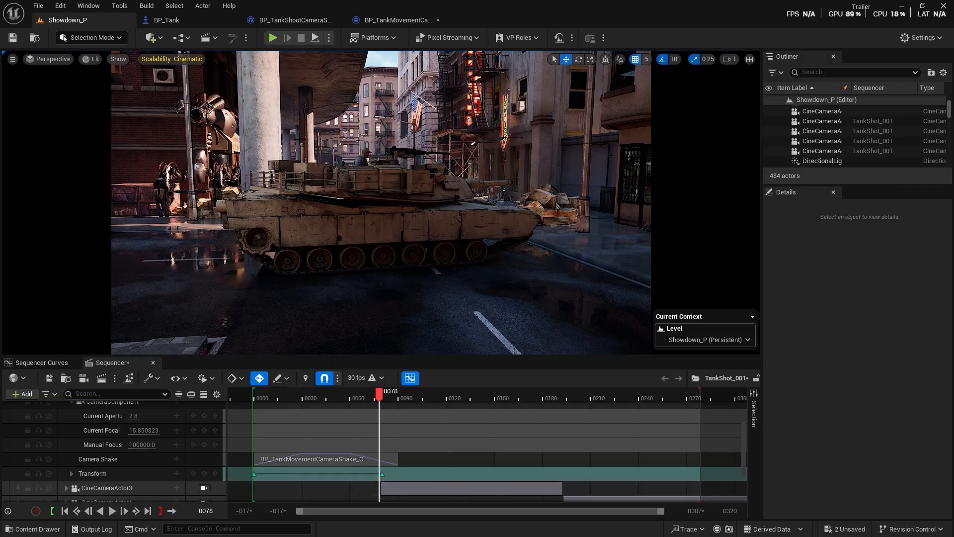
click(398, 20)
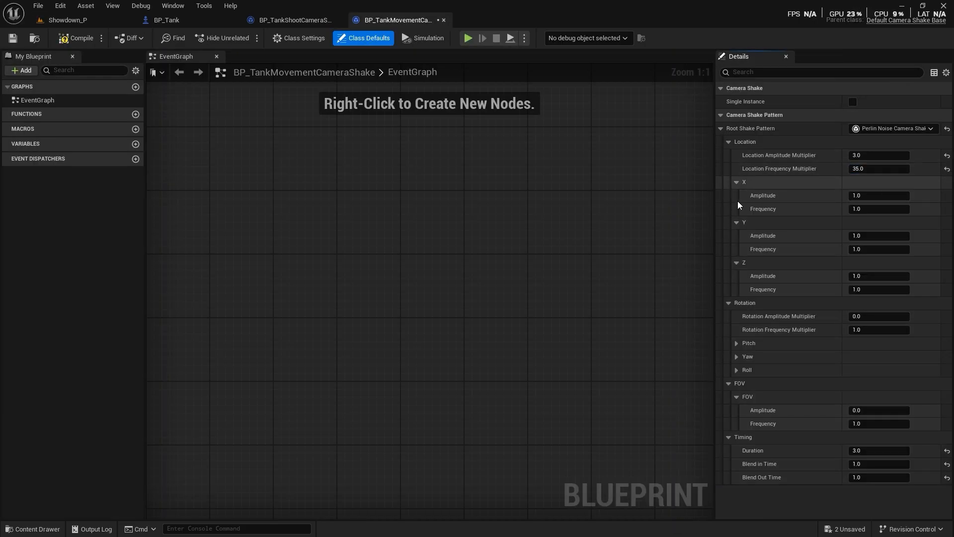
- Return TankShot_001 to frame 0 and set the sequence's playback speed to 0.5
click(56, 19)
click(255, 396)
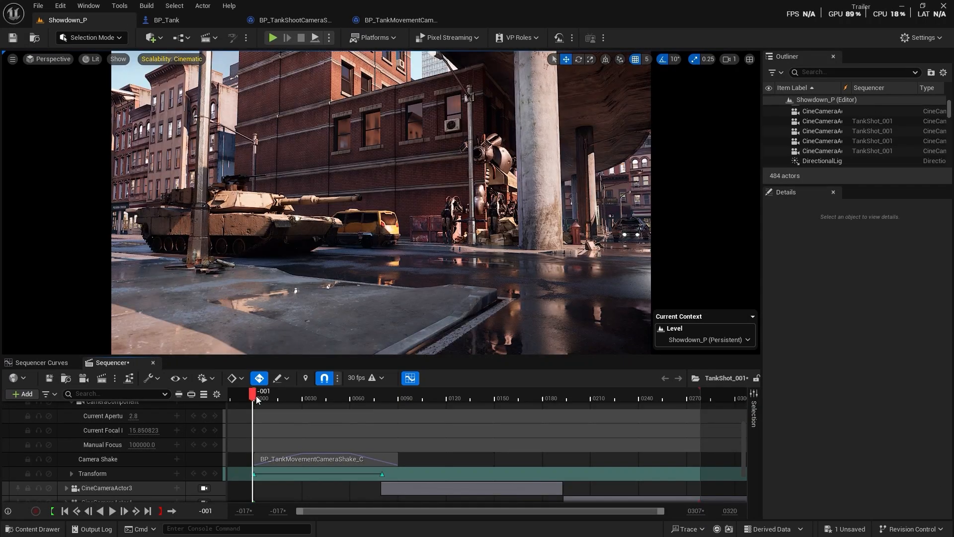
click(203, 378)
mouse_move(319, 232)
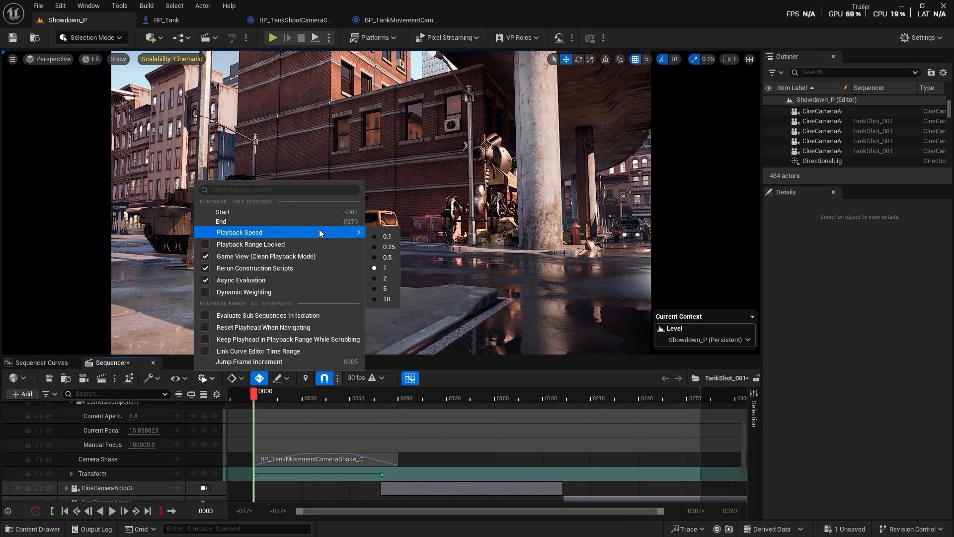
click(388, 258)
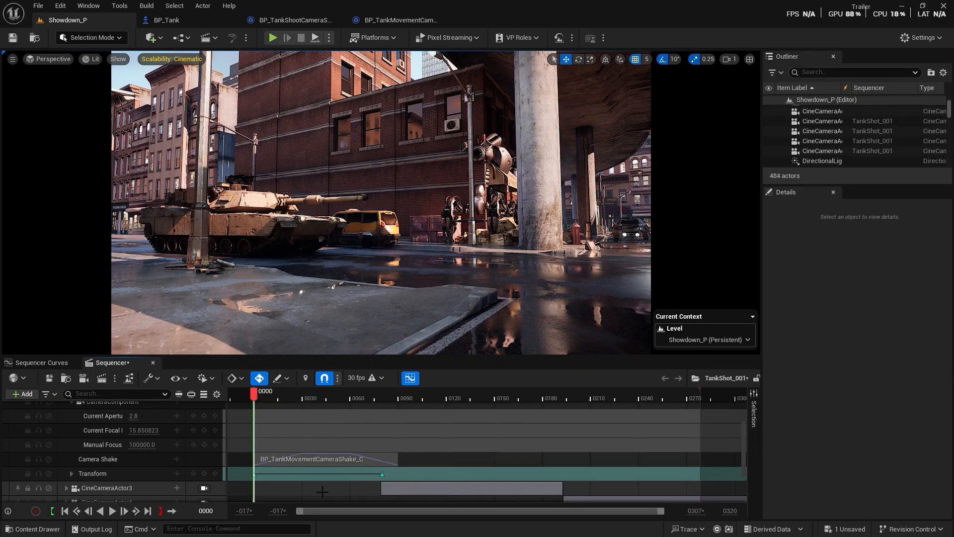
- Play TankShot_001 at half speed through its camera cuts, then replay the opening to check the movement shake
key(space)
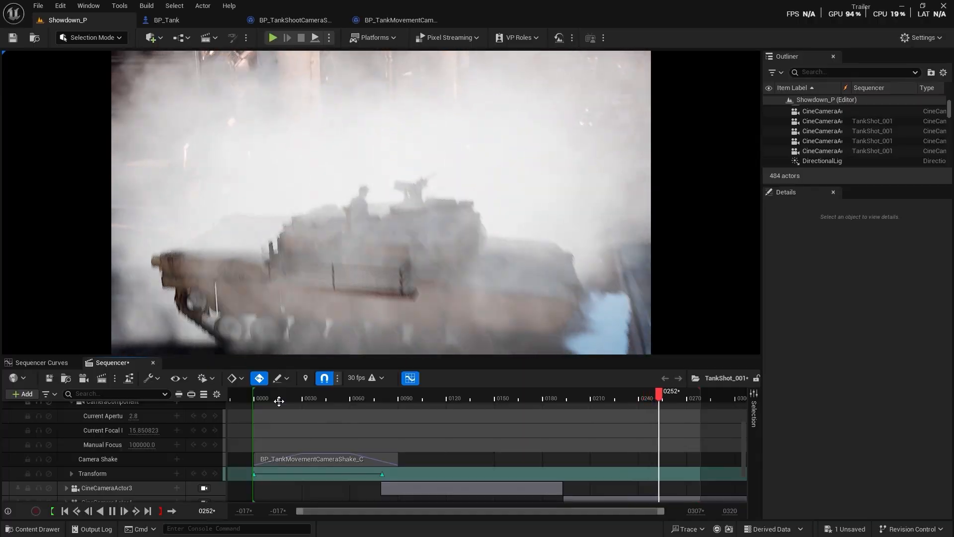
key(space)
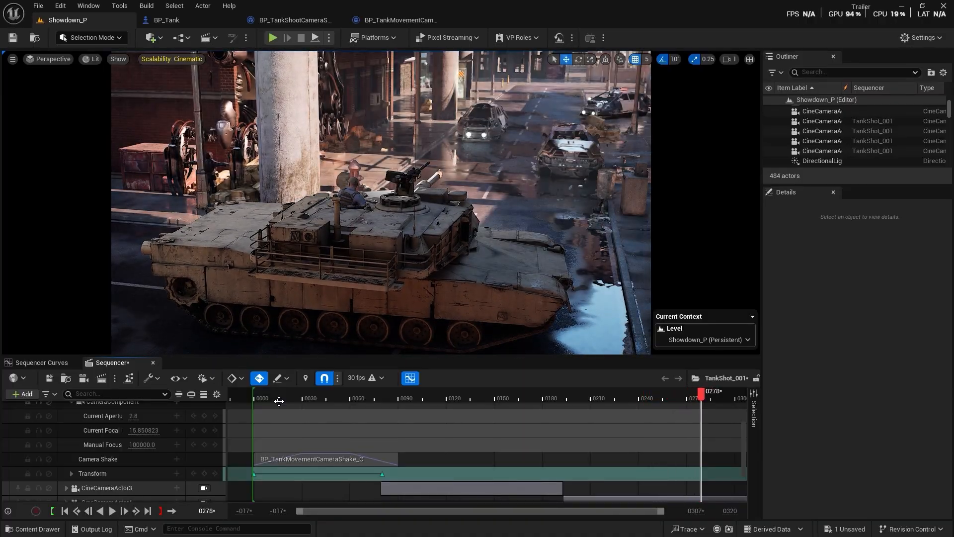
key(space)
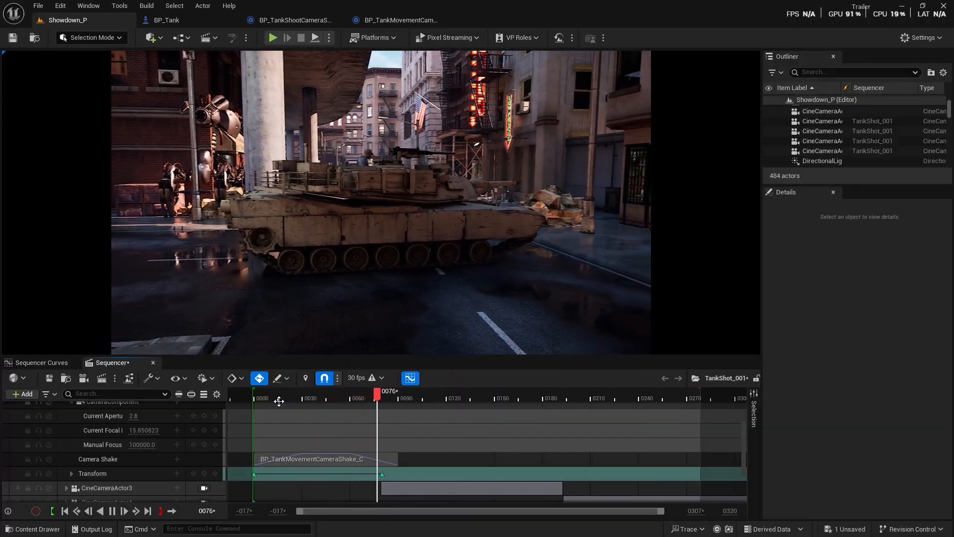
key(space)
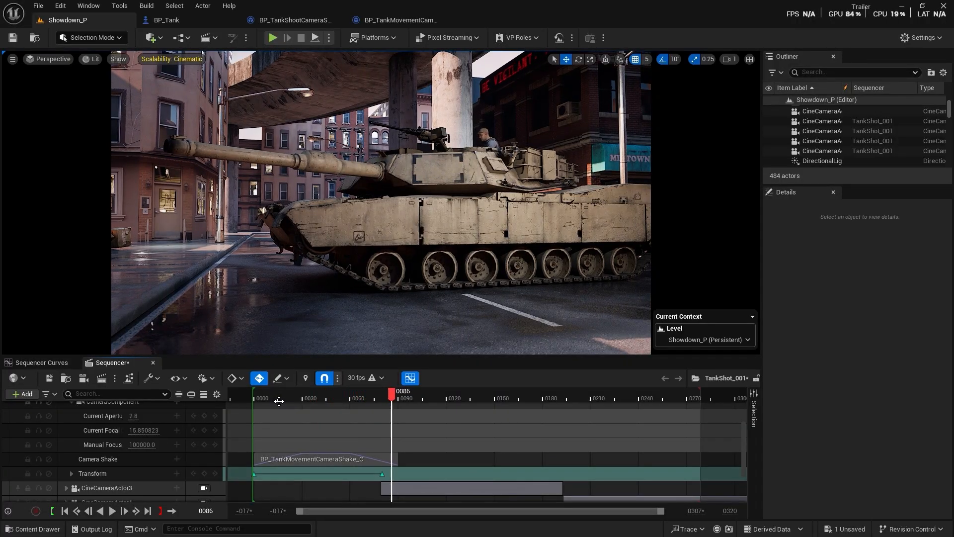
- Examine the Rotation and FOV settings of BP_TankMovementCameraShake, including the Pitch group
click(392, 20)
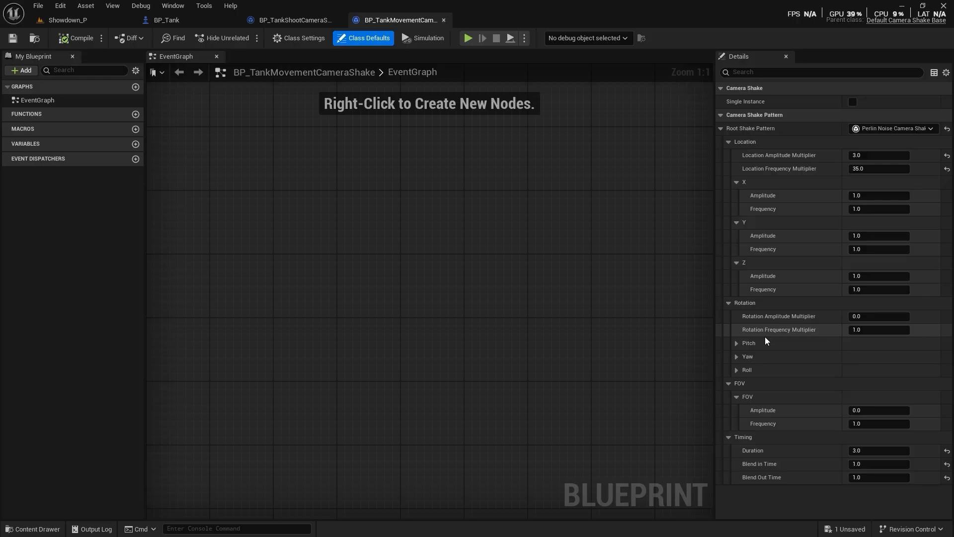
click(737, 343)
click(737, 343)
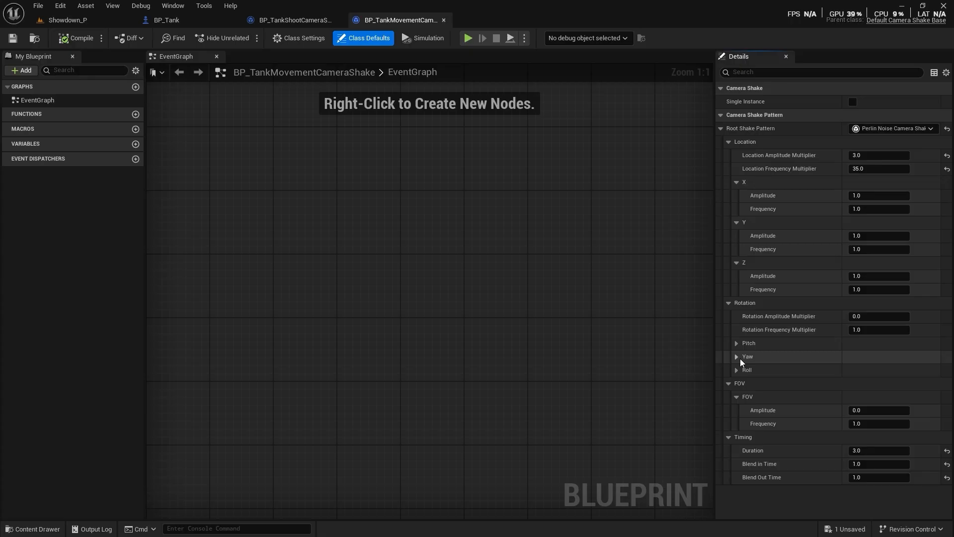
click(731, 386)
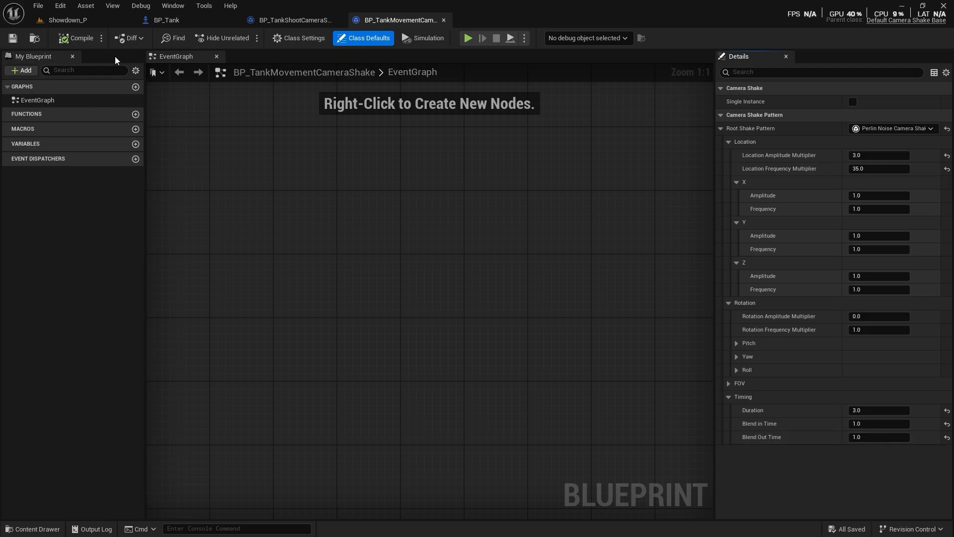
- Play TankShot_001 from frame 0 to review the sequence with the tuned movement shake
click(68, 20)
click(256, 395)
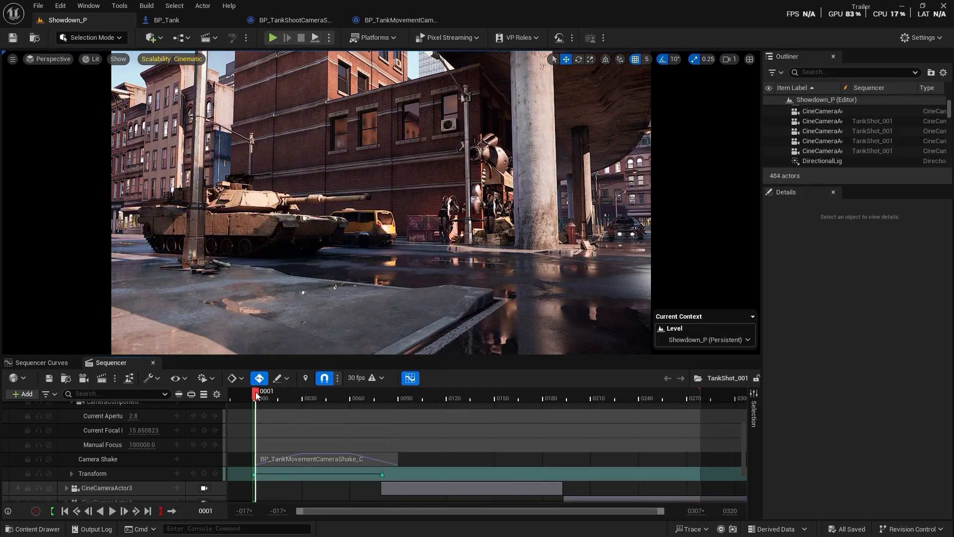
drag(256, 396, 254, 396)
key(space)
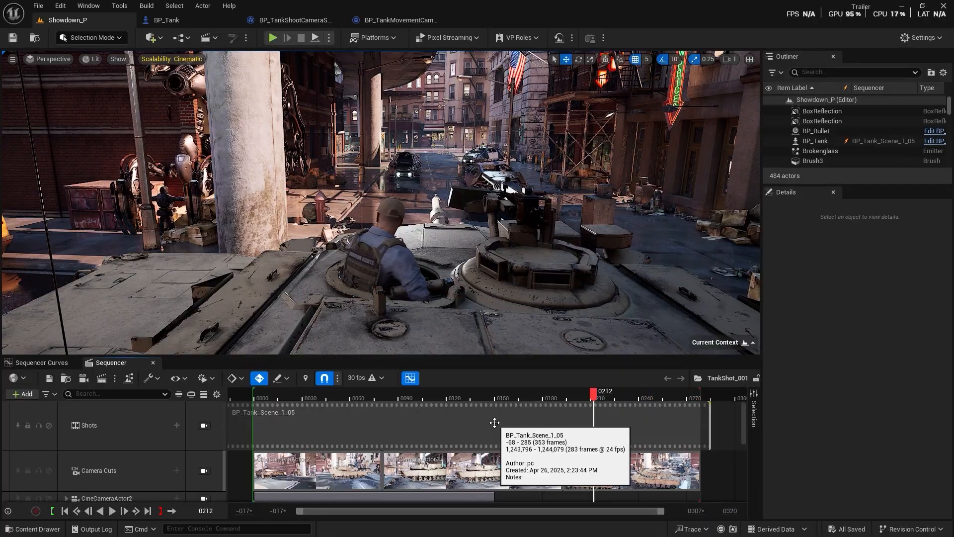
- Inspect the tank and its crew member at frame 214 from free viewpoints and through CineCameraActor5
drag(638, 401, 596, 404)
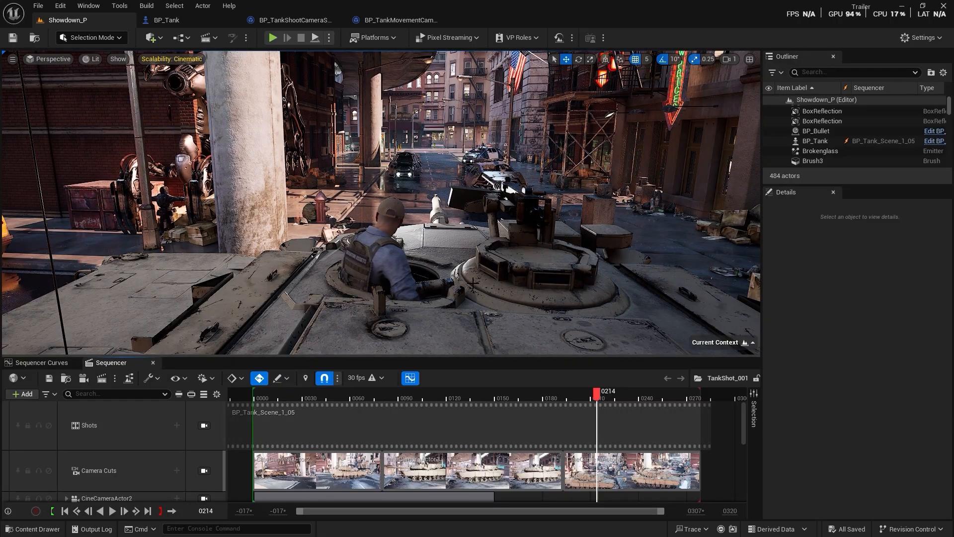
right_drag(501, 258, 423, 258)
key(g)
key(g)
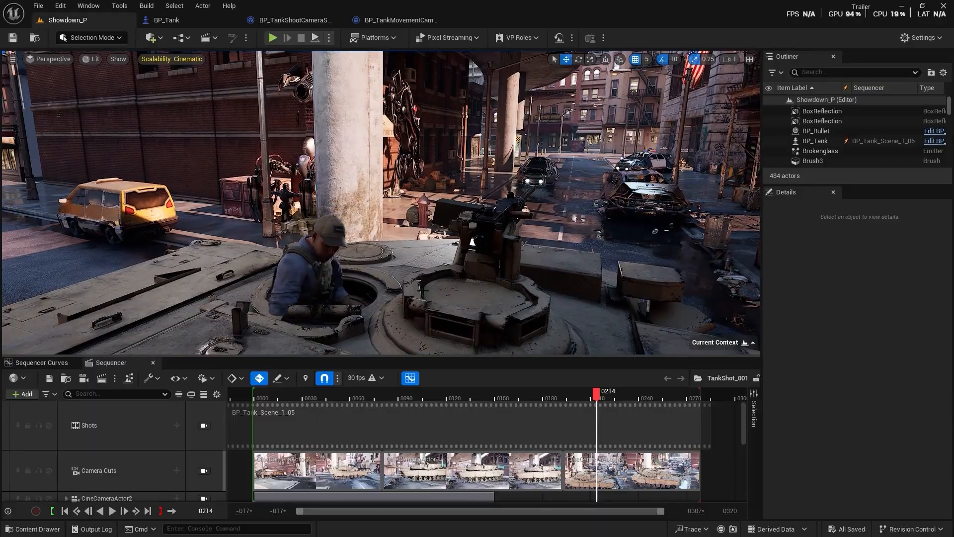
scroll(120, 456, down, 5)
scroll(144, 446, up, 2)
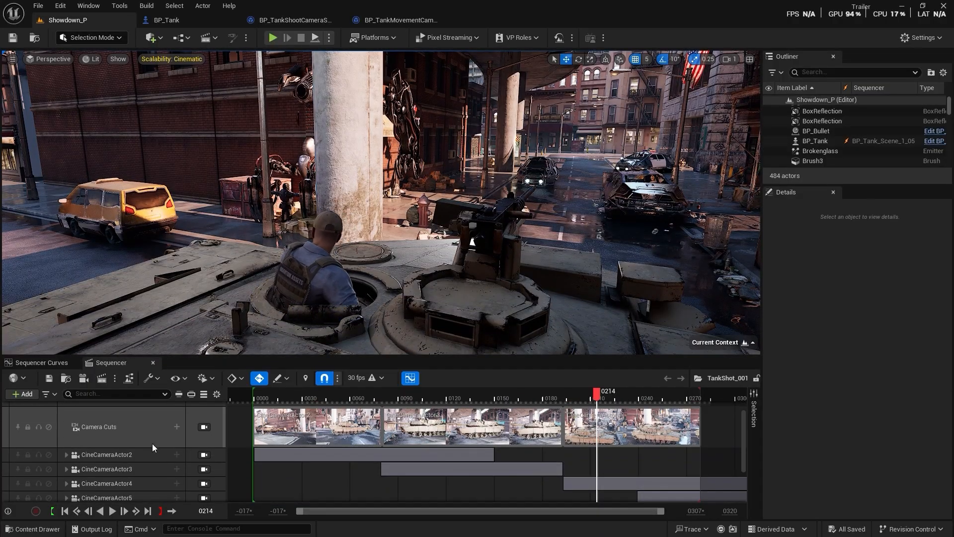
click(203, 482)
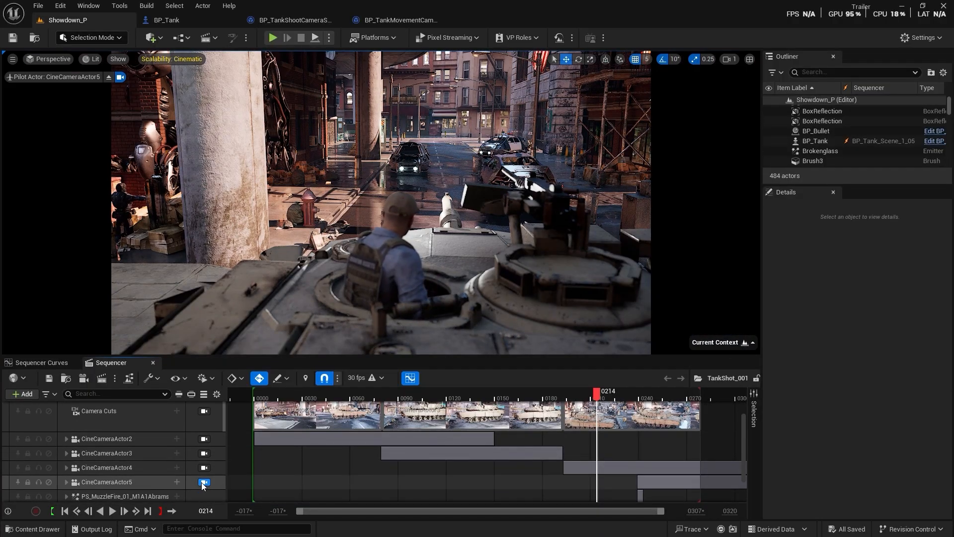
click(201, 481)
right_drag(276, 334, 215, 272)
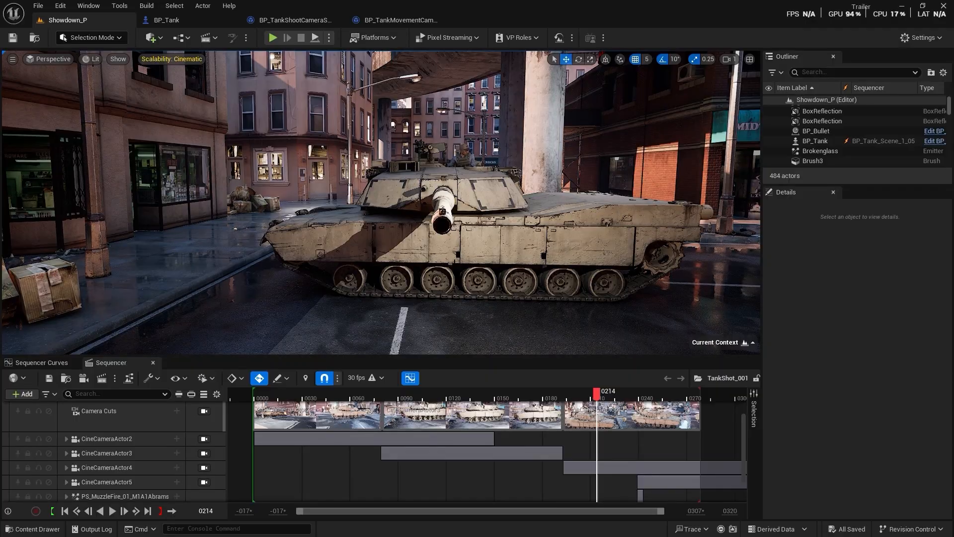
right_drag(235, 228, 263, 229)
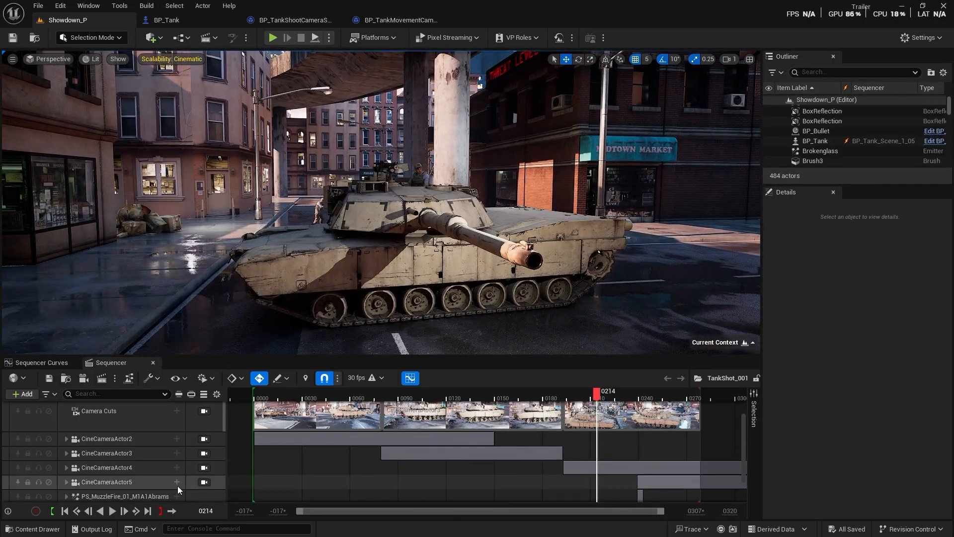
- Compare the views through CineCameraActor5, CineCameraActor4 and CineCameraActor3 at frame 214
scroll(177, 485, down, 1)
click(204, 466)
click(204, 451)
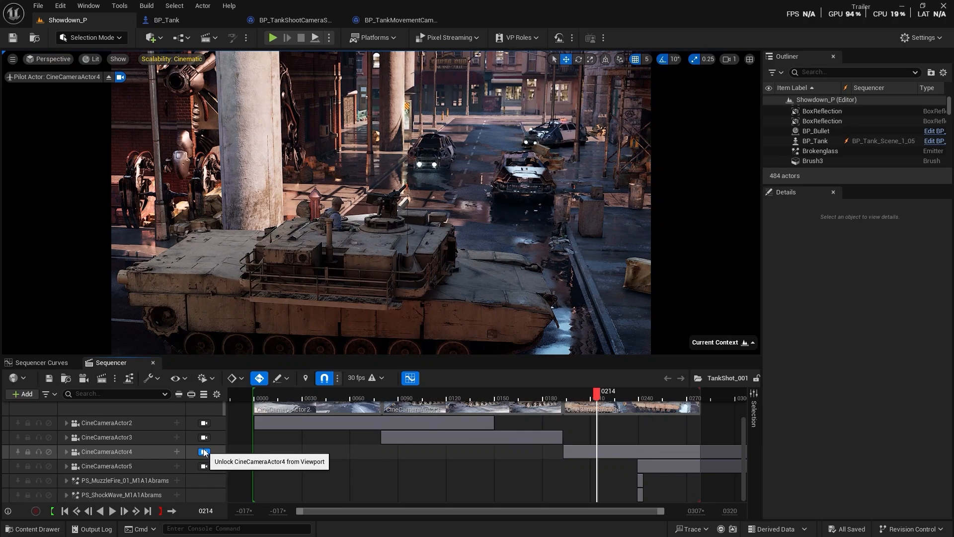
click(204, 438)
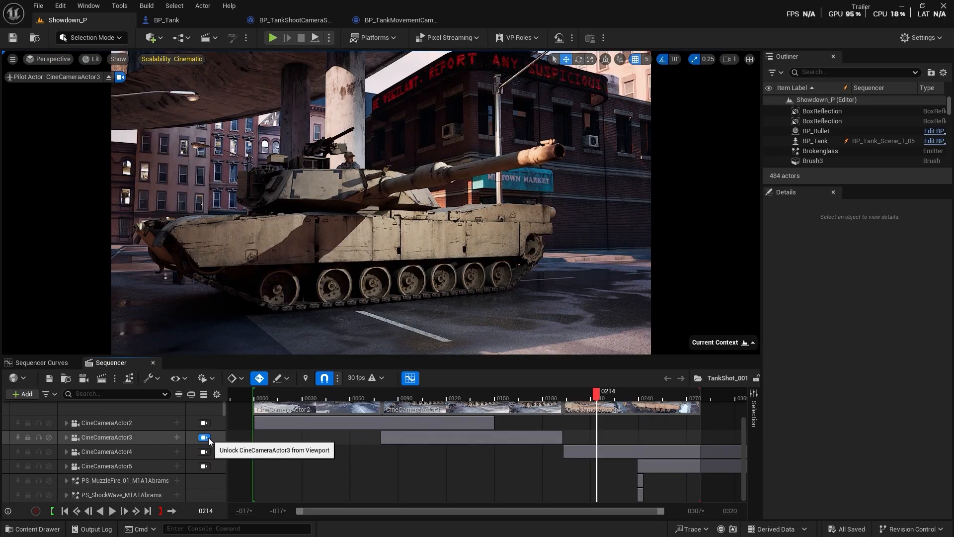
- Look through CineCameraActor4 and capture a high-resolution screenshot with a size multiplier of 4.0
click(206, 453)
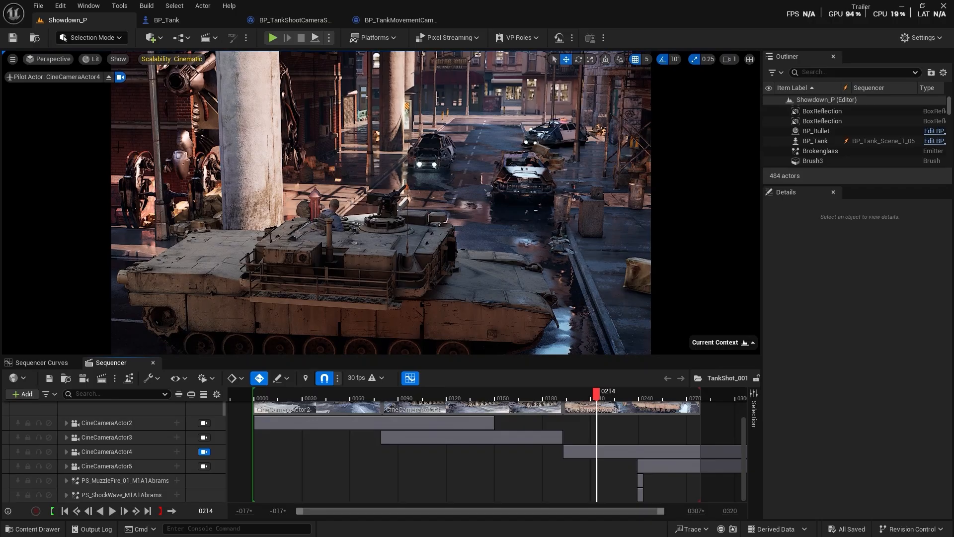
click(13, 60)
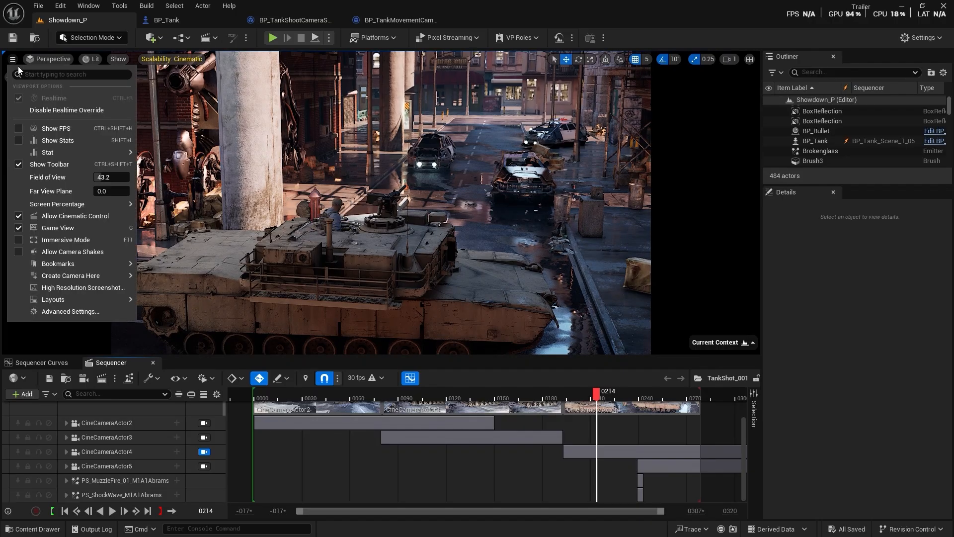
click(75, 288)
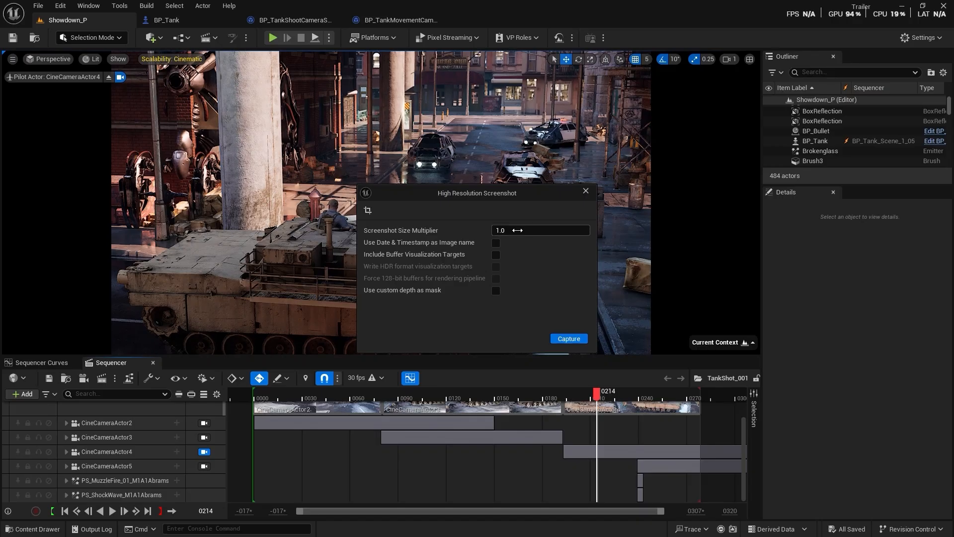
click(512, 233)
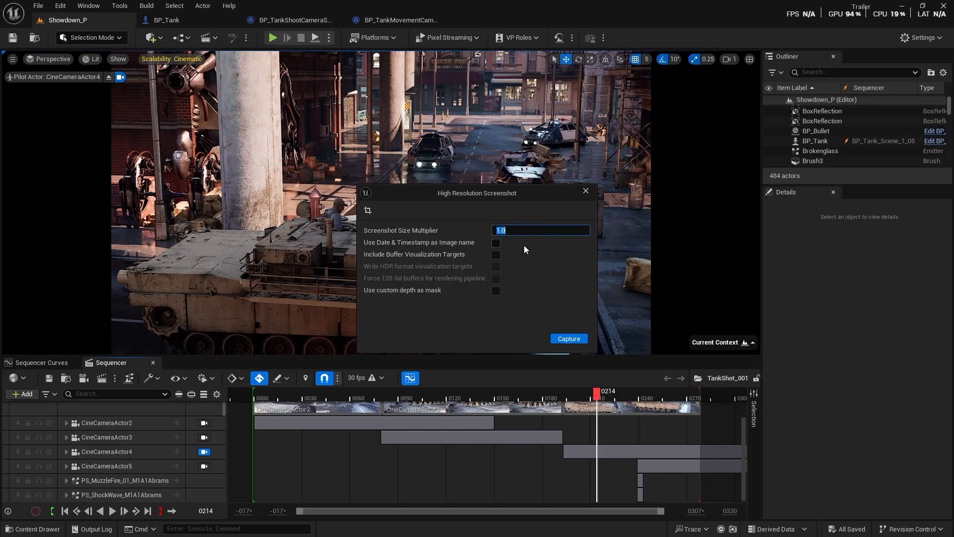
key(Return)
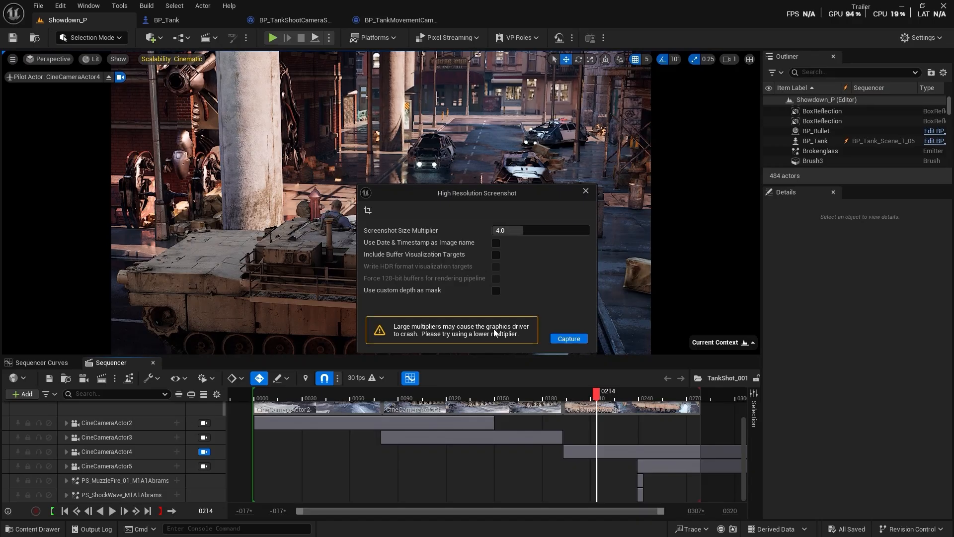
click(569, 338)
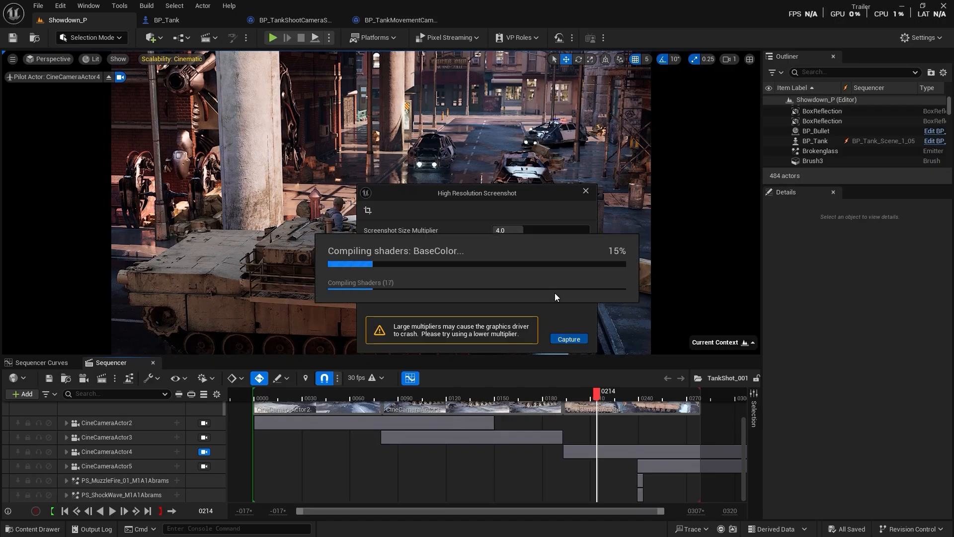
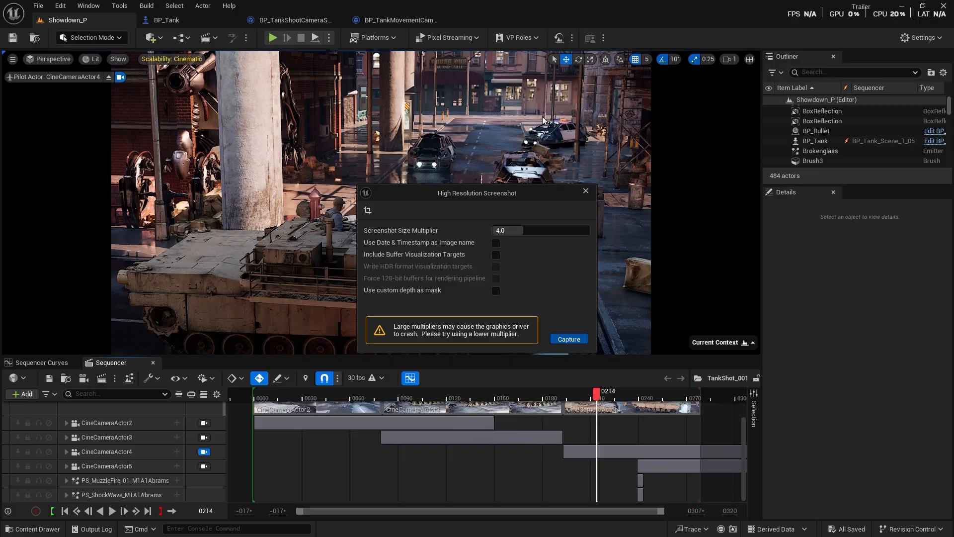
- Capture the high-resolution screenshot at the 4.0 multiplier and open the saved HighresScreenshot00000.png
click(566, 339)
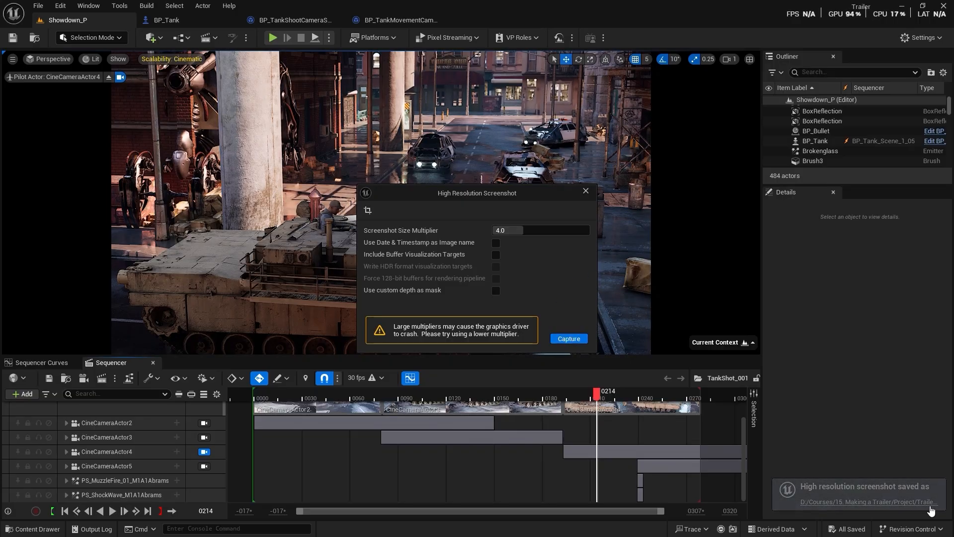
click(861, 502)
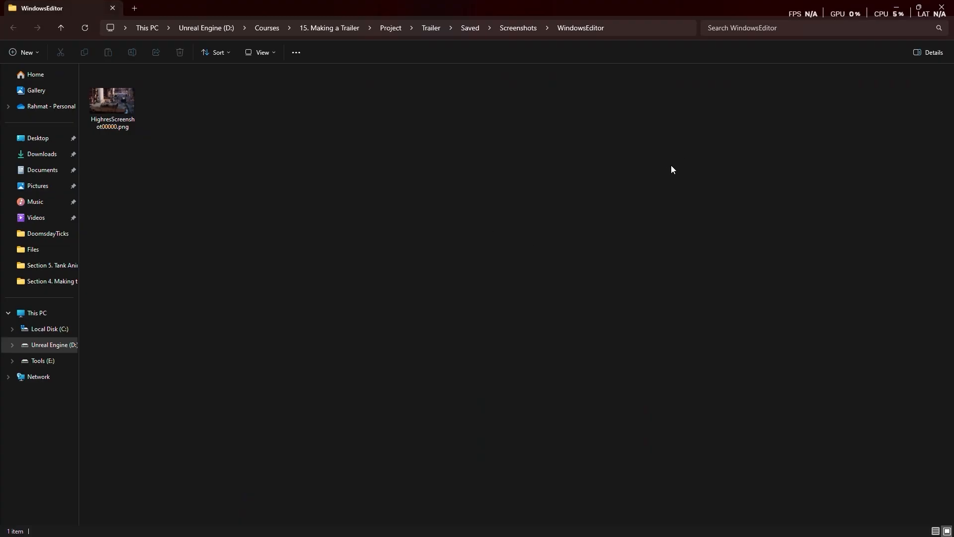
click(97, 97)
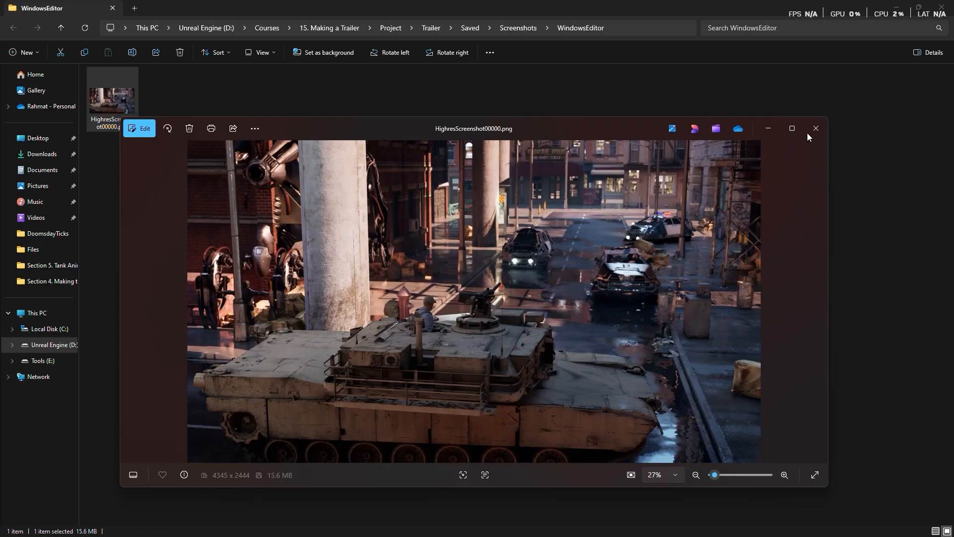
- Examine the sharpness of the tank, crew member and background cars in HighresScreenshot00000.png, and return to the level viewport
click(793, 130)
scroll(451, 332, up, 6)
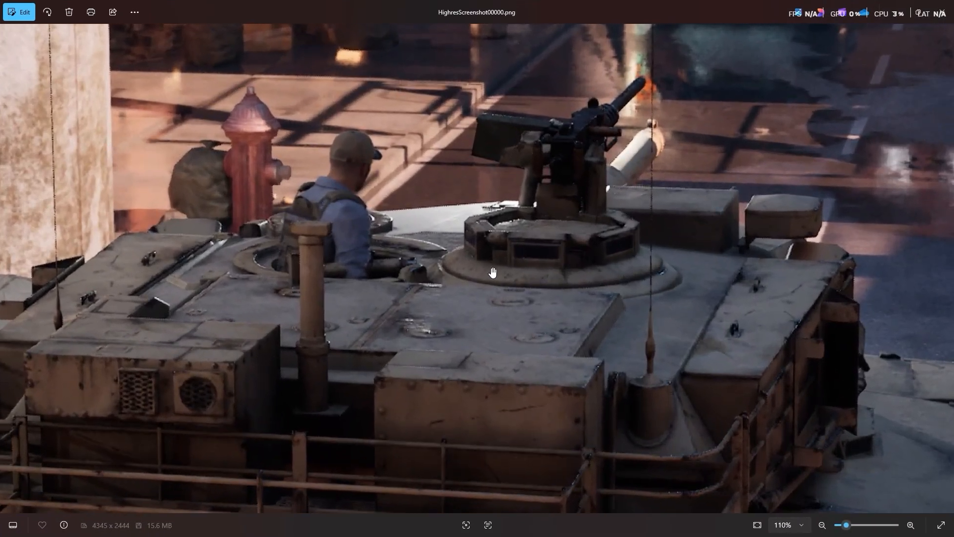
drag(492, 272, 317, 413)
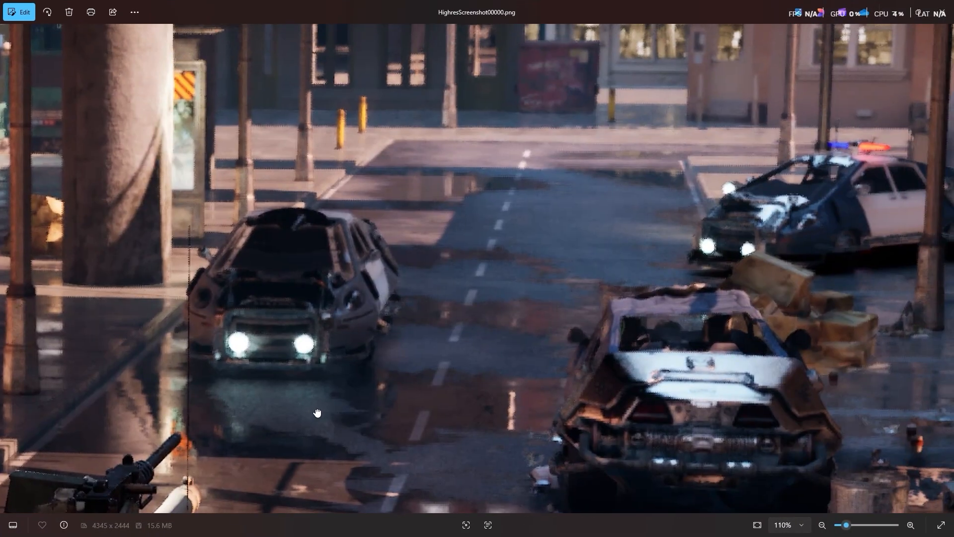
drag(369, 363, 401, 307)
scroll(400, 301, down, 3)
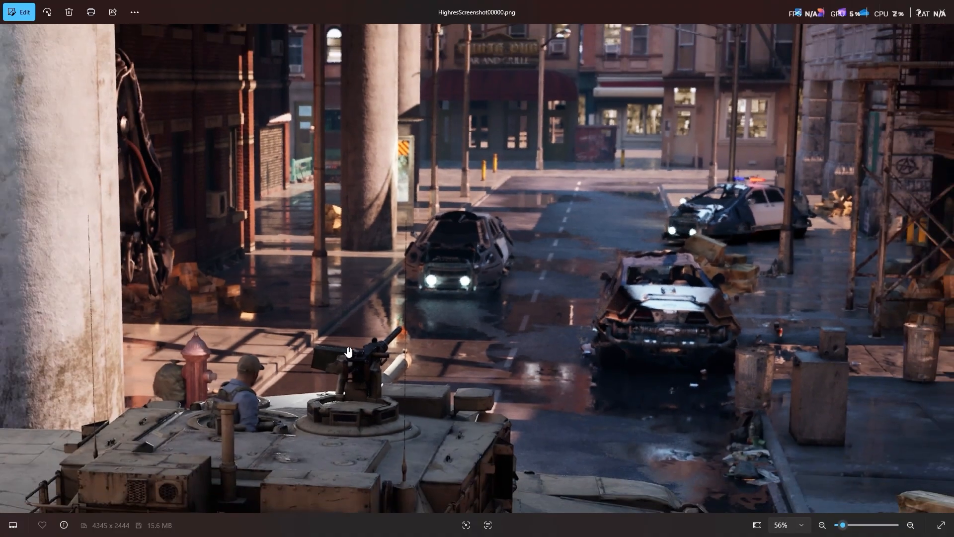
drag(337, 372, 433, 238)
scroll(395, 323, down, 2)
scroll(397, 321, up, 6)
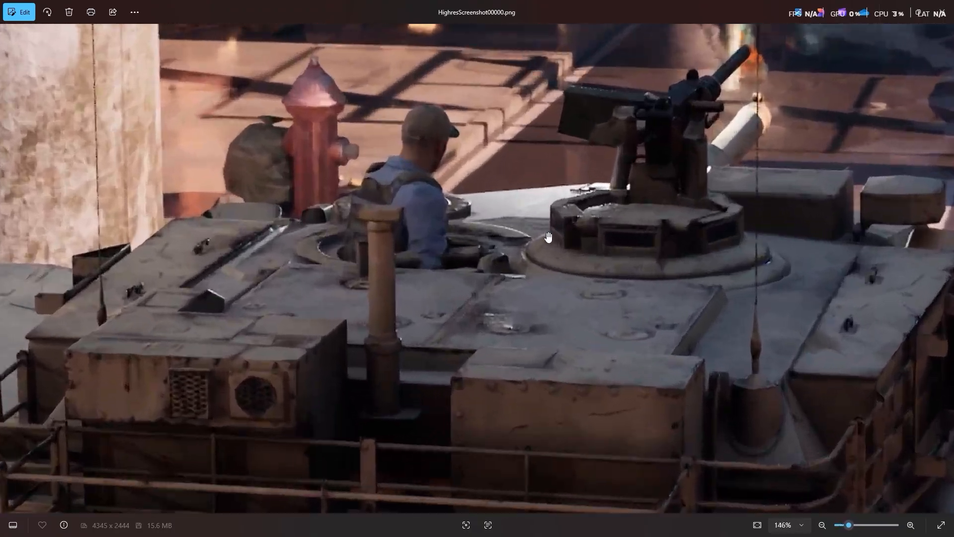
scroll(464, 306, down, 7)
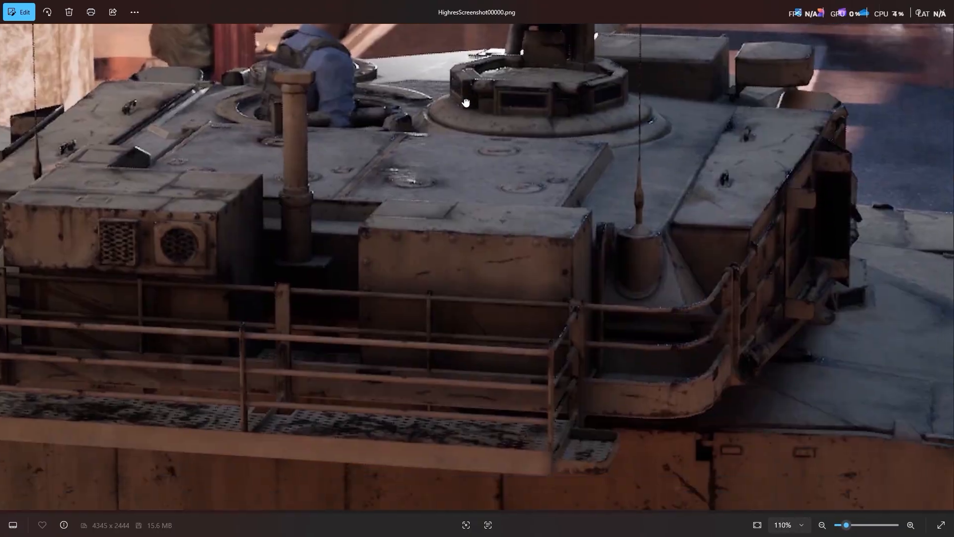
scroll(467, 369, down, 1)
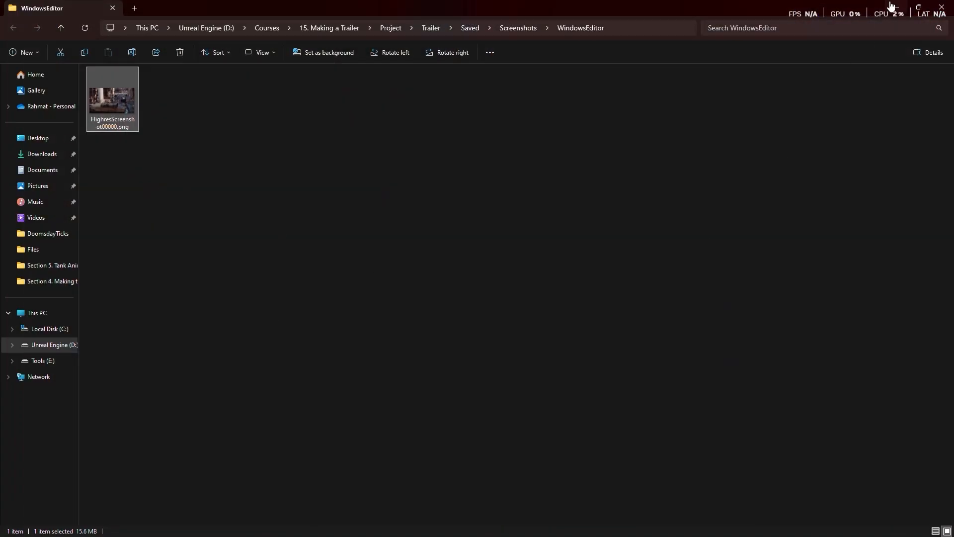
click(891, 6)
click(586, 196)
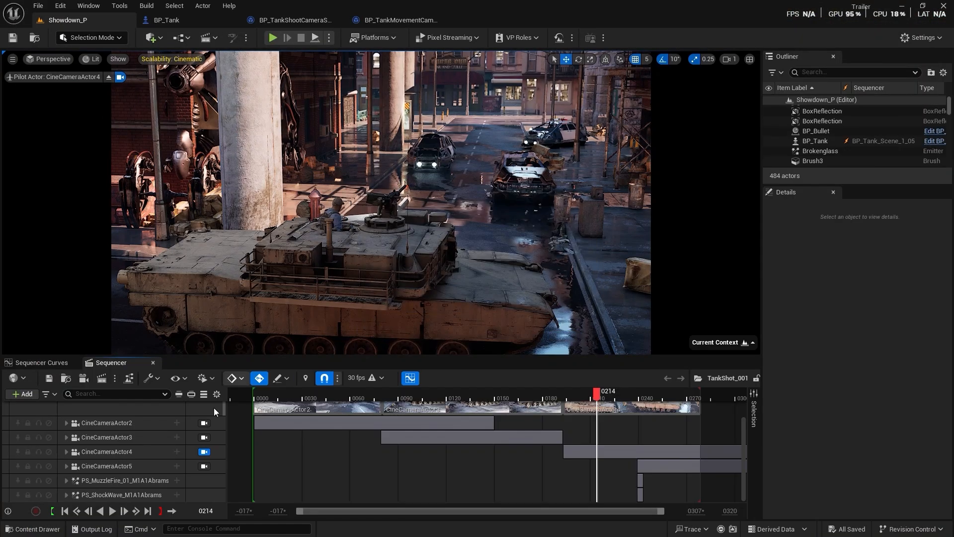
- Set CineCameraActor4's manual focus distance by sampling the crew member on top of the tank in the viewport
click(148, 452)
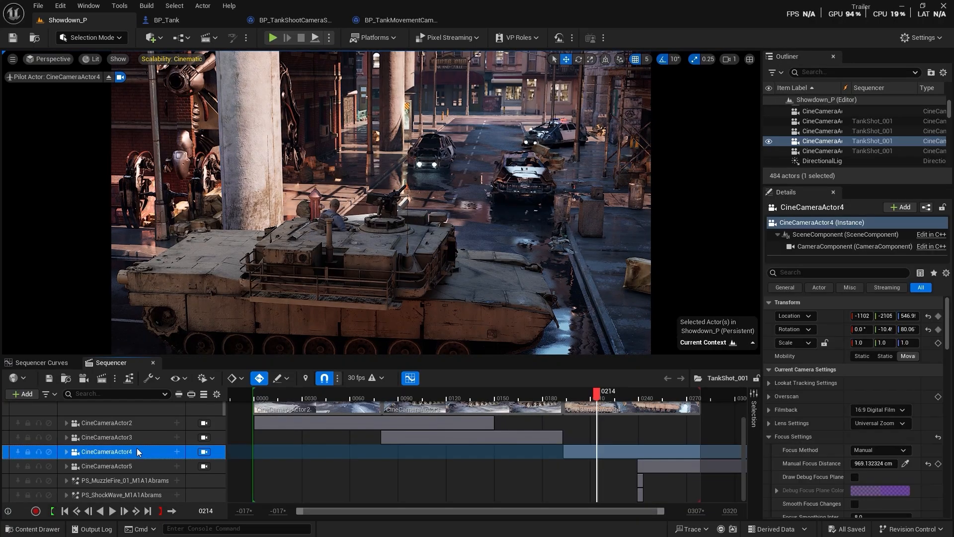
click(906, 464)
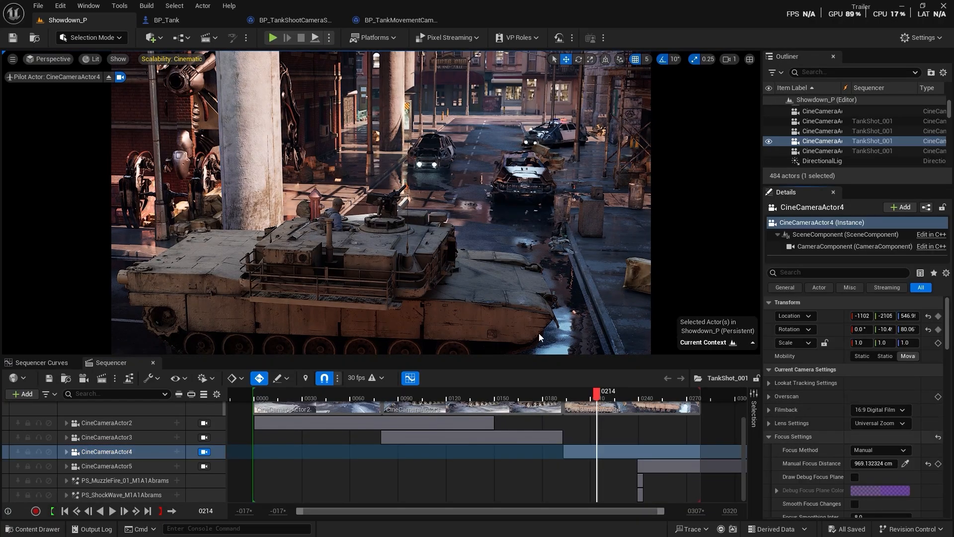
click(907, 464)
click(344, 243)
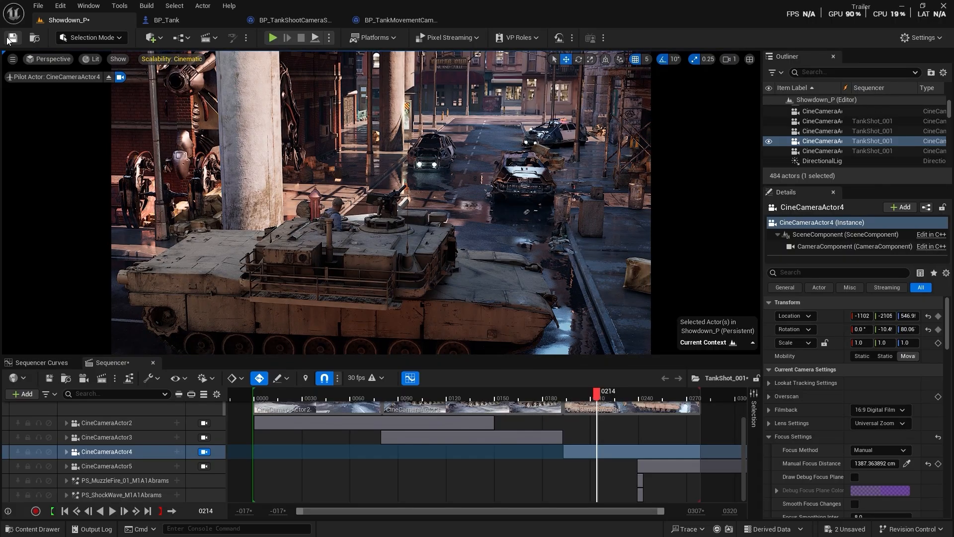
- Capture a high-resolution screenshot of the refocused CineCameraActor4 view with a size multiplier of 4.0
click(12, 59)
click(40, 287)
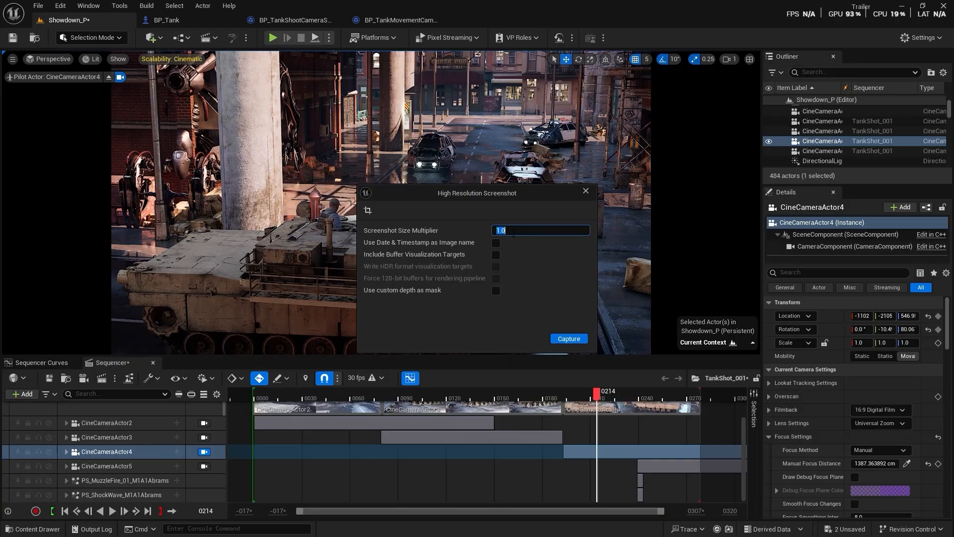
key(Return)
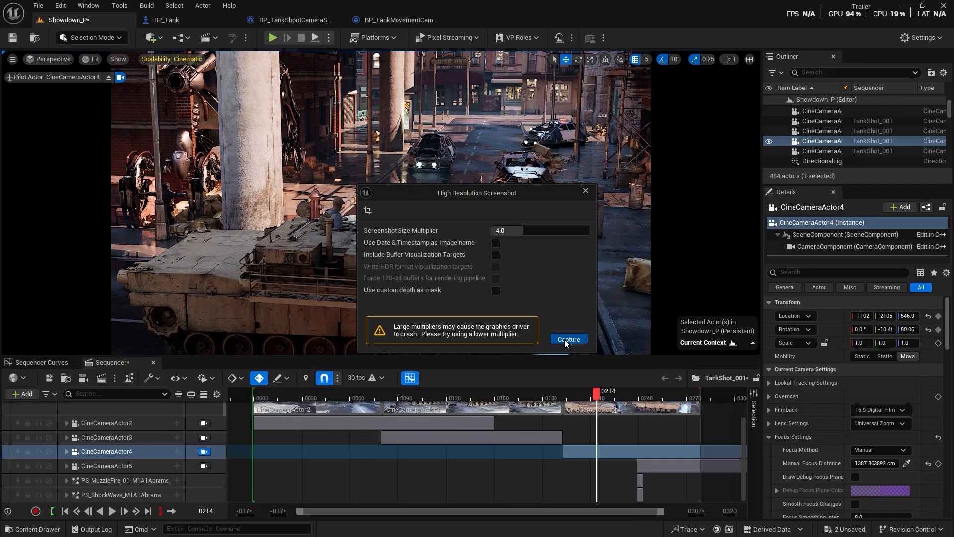
click(564, 339)
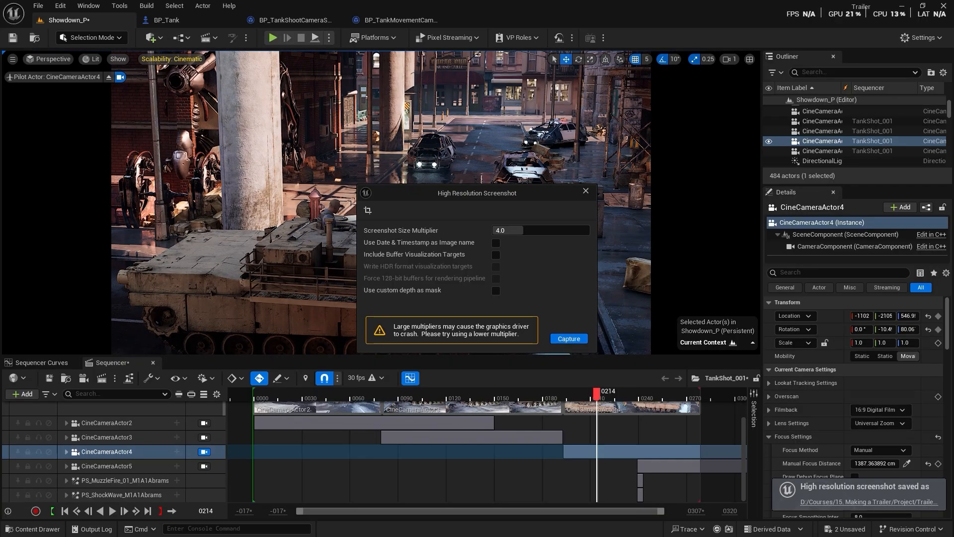
- Open HighresScreenshot00001.png, examine the focus on the crew member and tank, and return to the level viewport
click(870, 502)
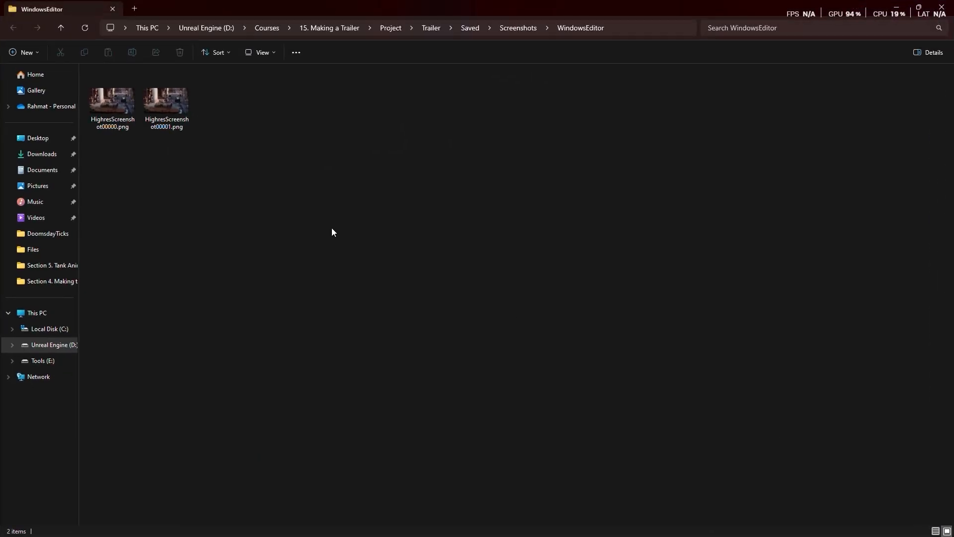
click(169, 104)
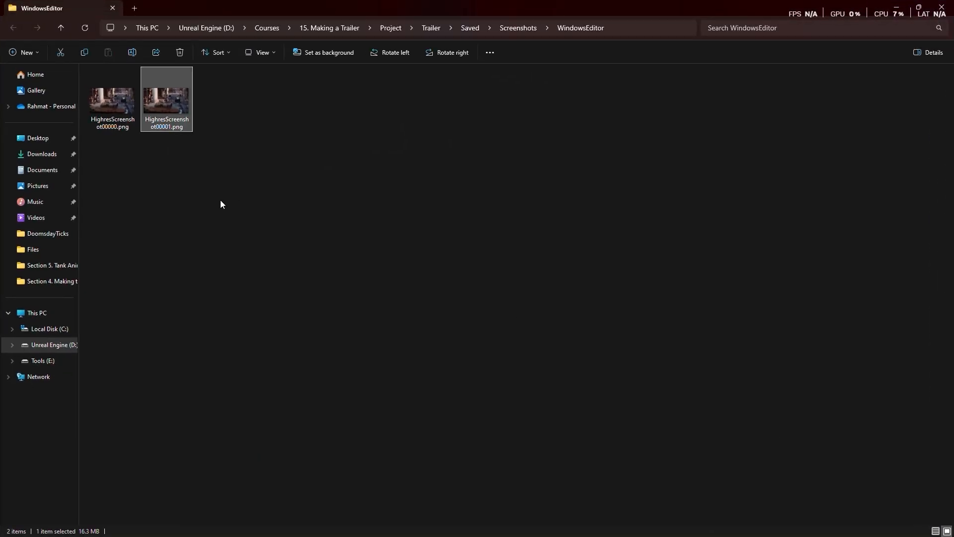
double_click(178, 105)
scroll(408, 306, up, 3)
scroll(408, 306, up, 5)
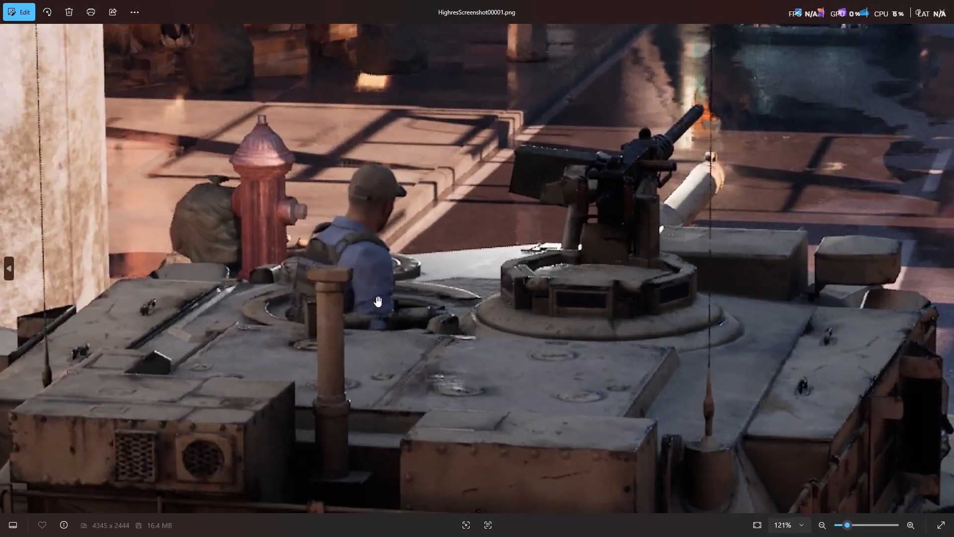
scroll(379, 303, down, 6)
scroll(229, 378, up, 4)
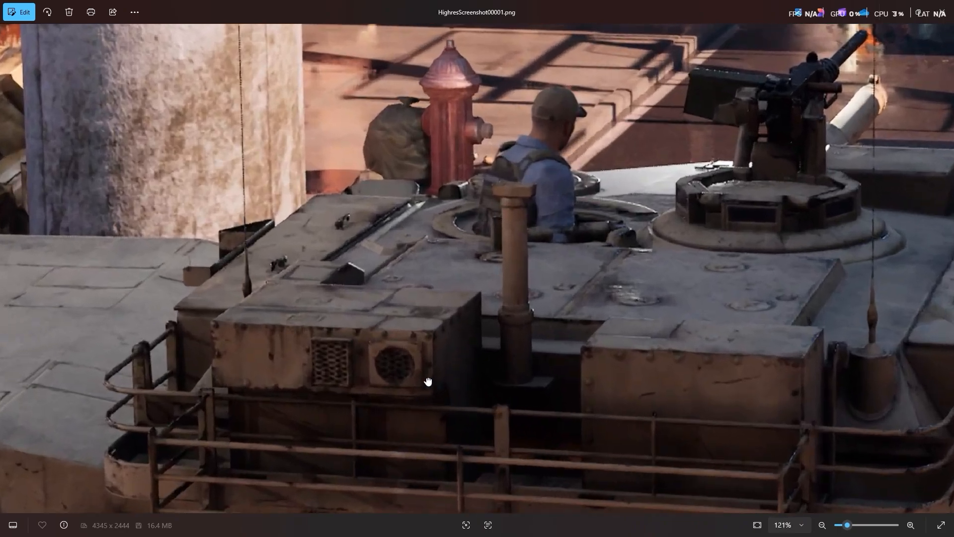
drag(426, 383, 137, 488)
scroll(590, 315, down, 5)
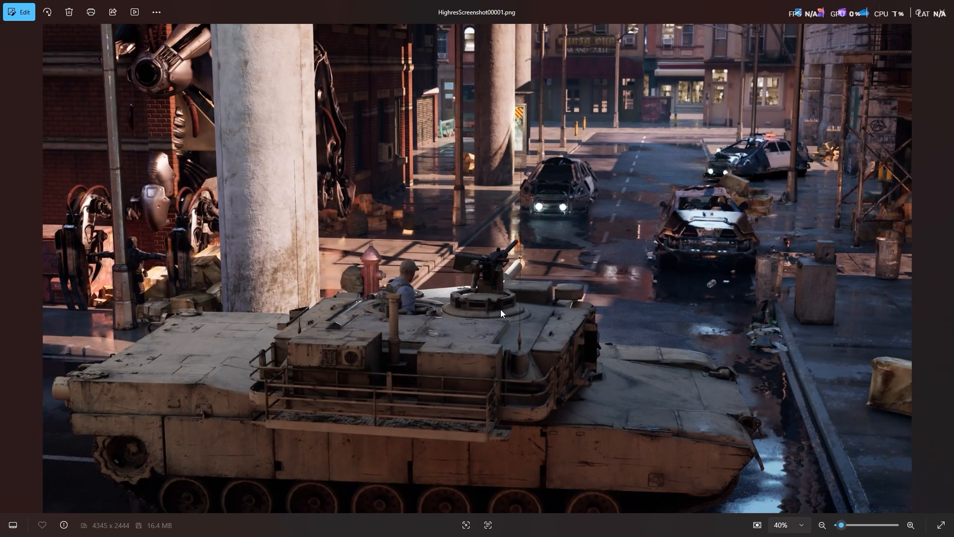
click(943, 6)
click(896, 6)
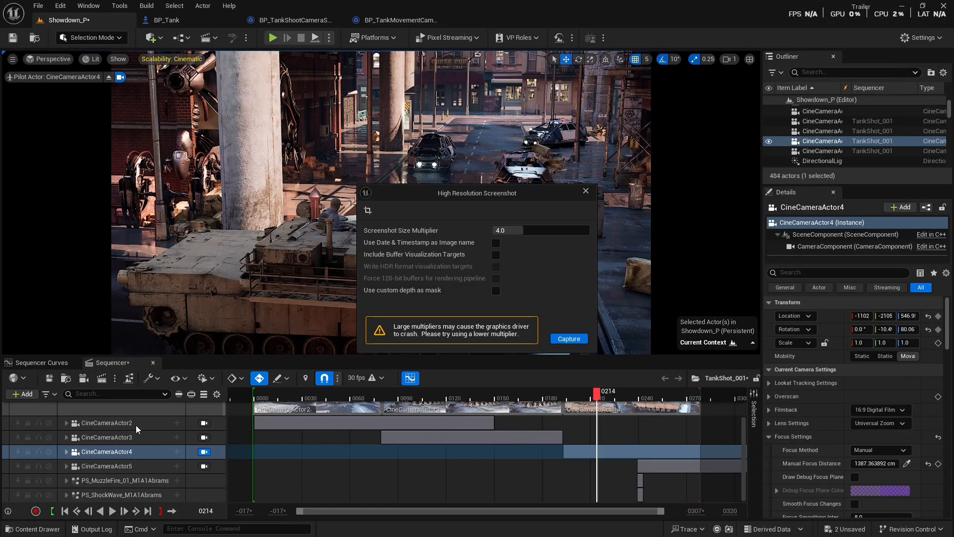
click(586, 192)
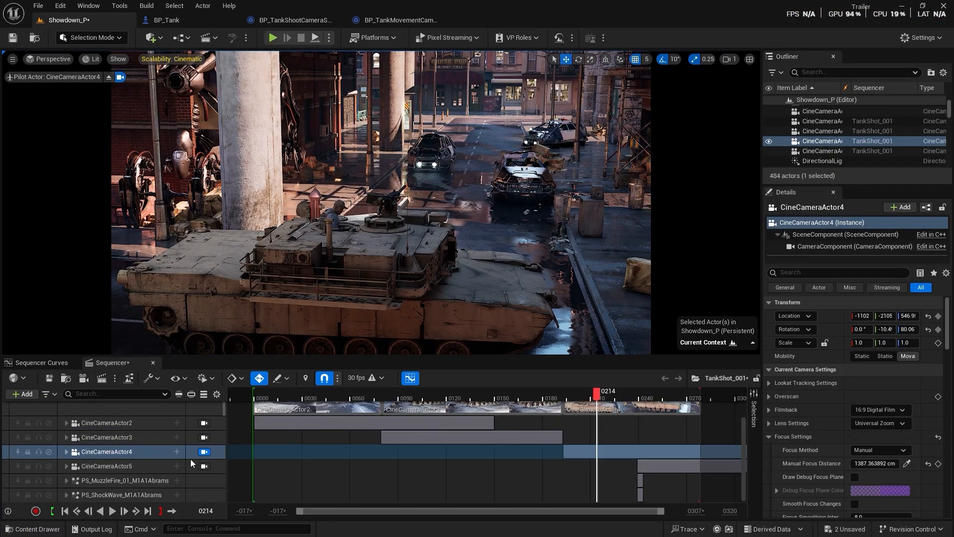
- Leave the CineCameraActor4 view and frame the turret and crew member from the gun side with a narrower field of view
click(204, 452)
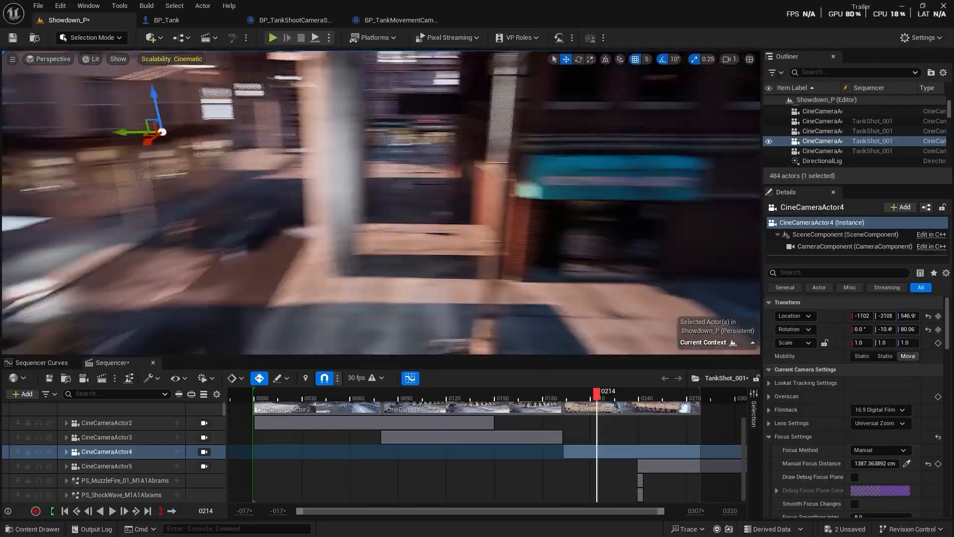
right_drag(382, 202, 428, 197)
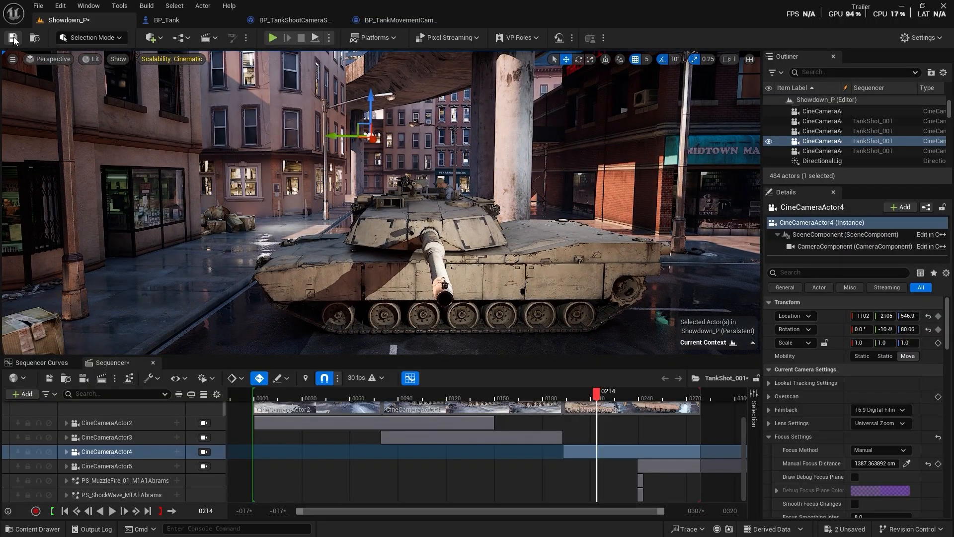
click(48, 58)
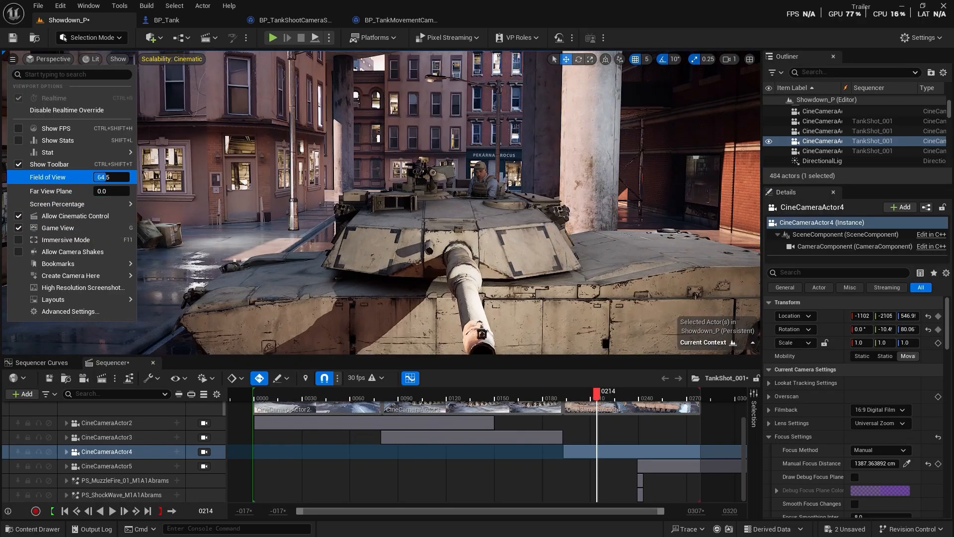
drag(108, 177, 75, 178)
right_drag(318, 174, 351, 200)
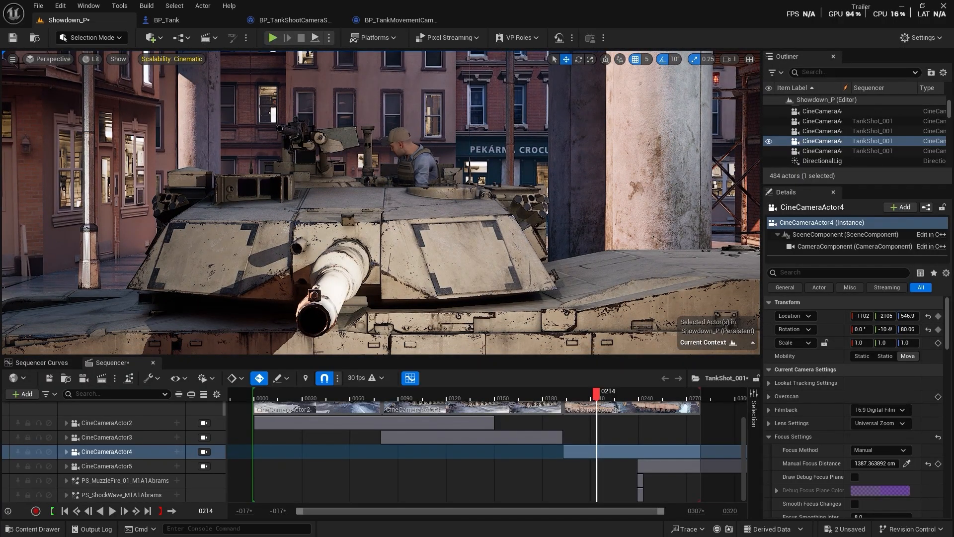
- Widen the viewport's field of view to 50.9 and frame the full side of the tank
click(13, 60)
drag(102, 176, 131, 177)
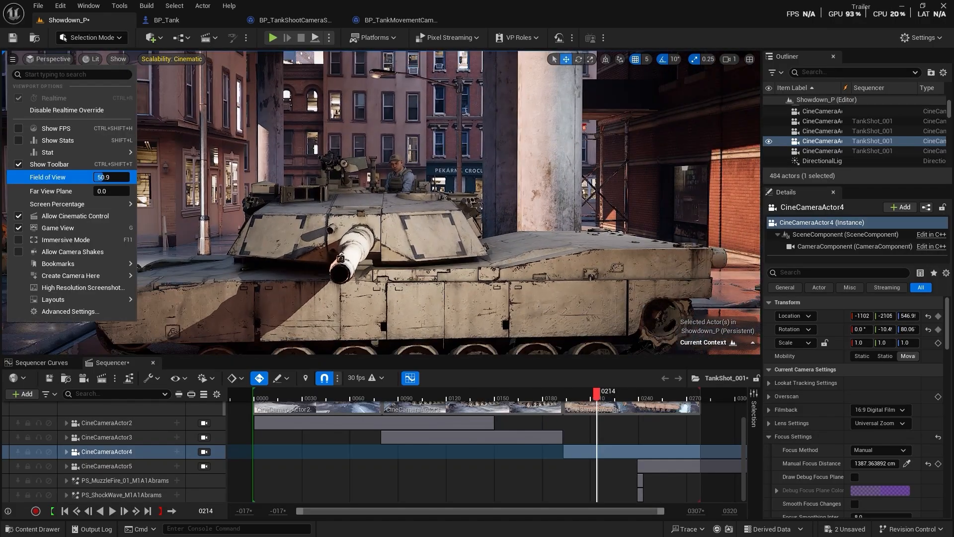
right_drag(299, 199, 310, 206)
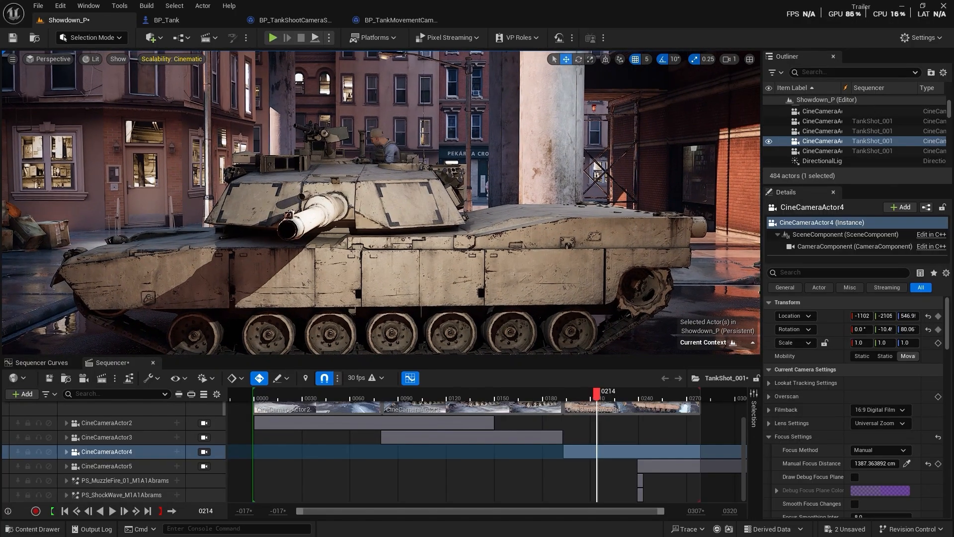
- Capture a high-resolution screenshot of the free view of the tank with a size multiplier of 4.0
click(12, 58)
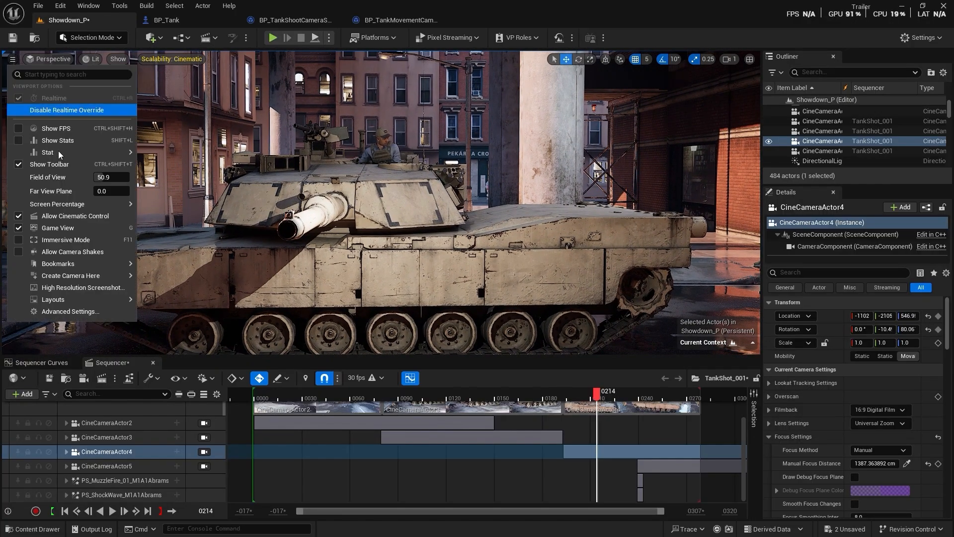
click(82, 288)
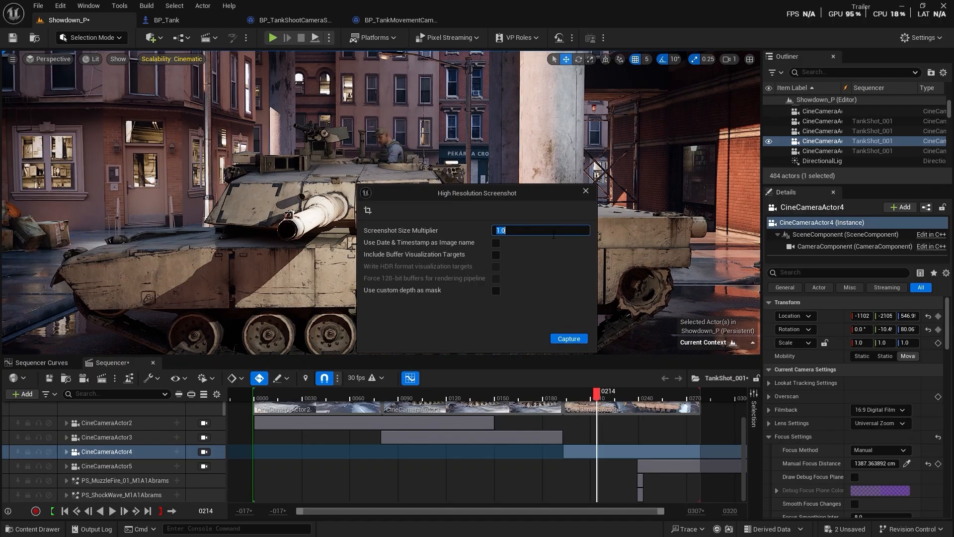
text(4)
key(Return)
click(567, 340)
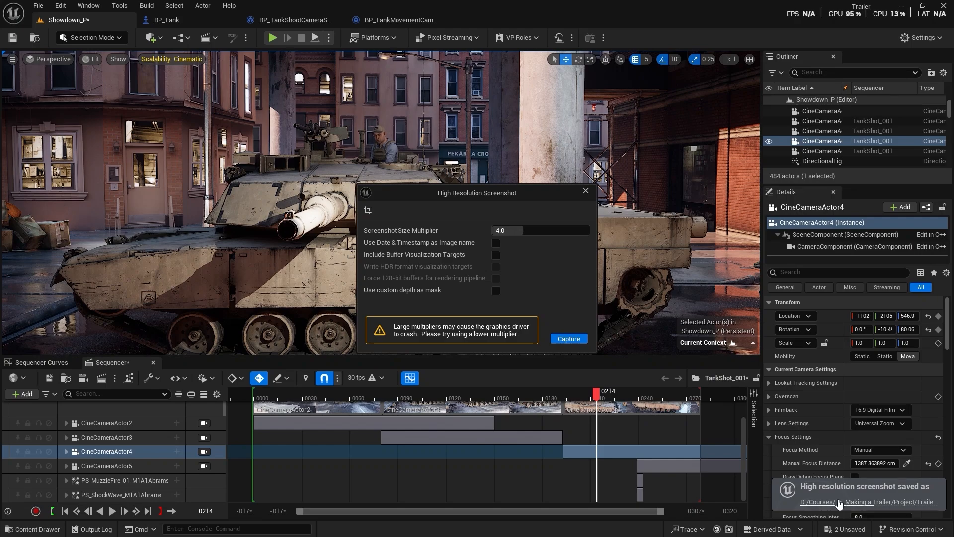
- Open HighresScreenshot00002.png and examine the crew member and turret up close
click(870, 502)
click(218, 97)
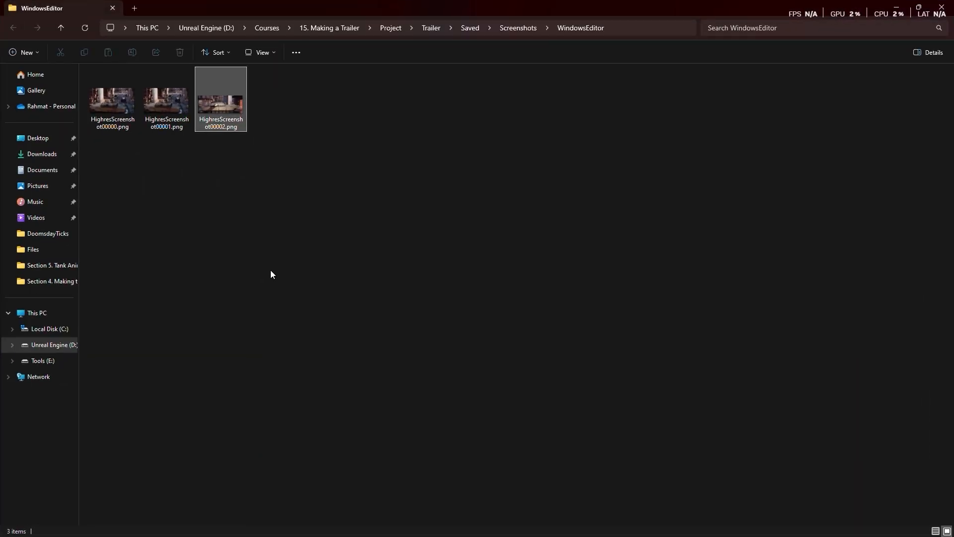
double_click(217, 111)
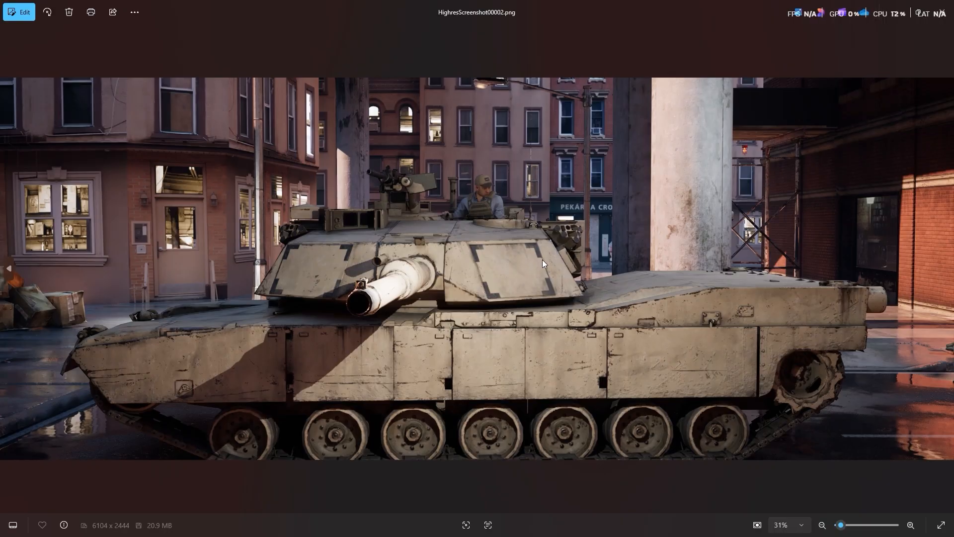
scroll(542, 260, up, 5)
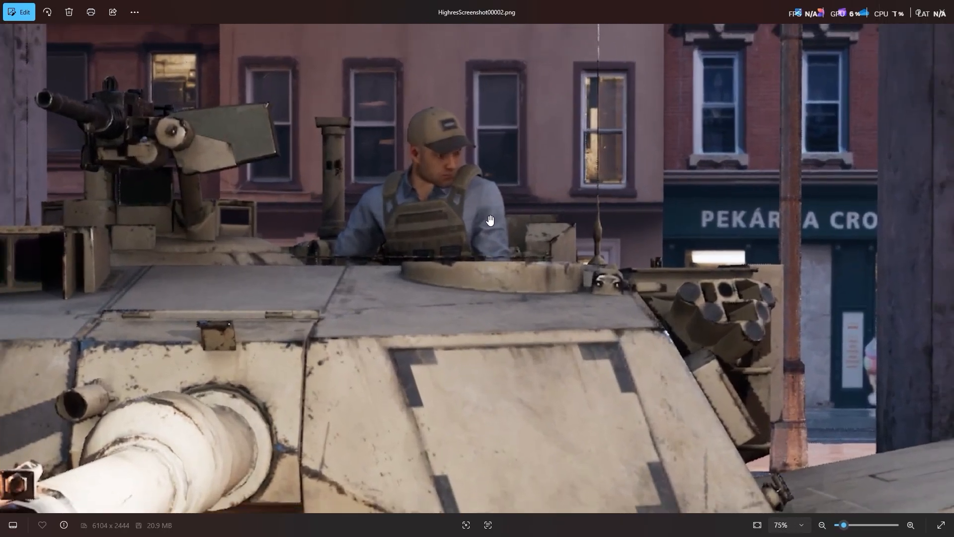
- Review the whole HighresScreenshot00002.png image, then close it along with the High Resolution Screenshot dialog
scroll(490, 220, down, 5)
scroll(390, 386, up, 3)
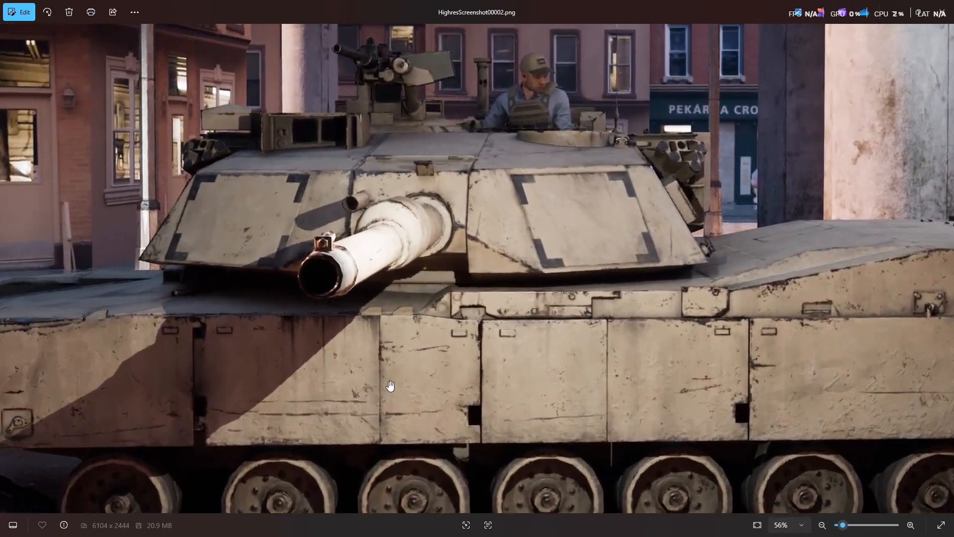
scroll(390, 386, down, 3)
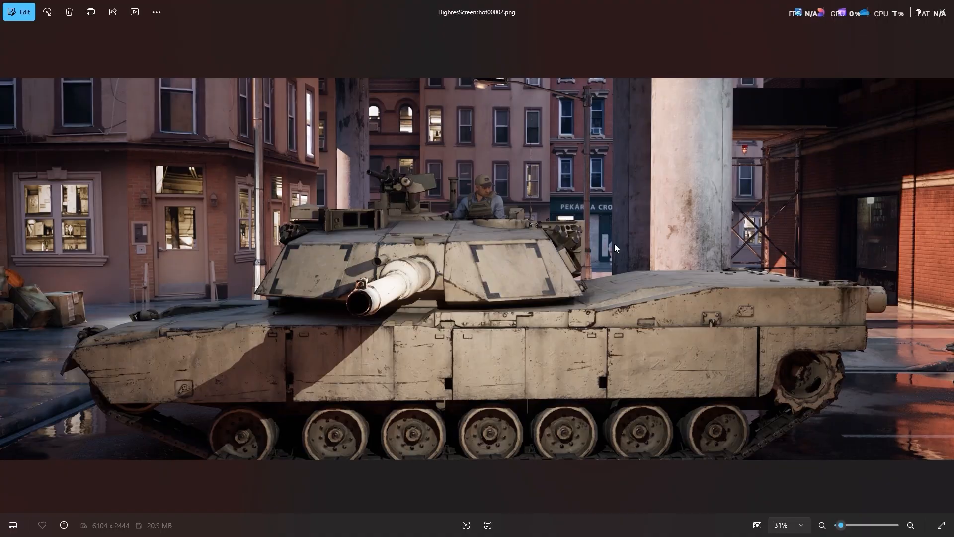
click(942, 6)
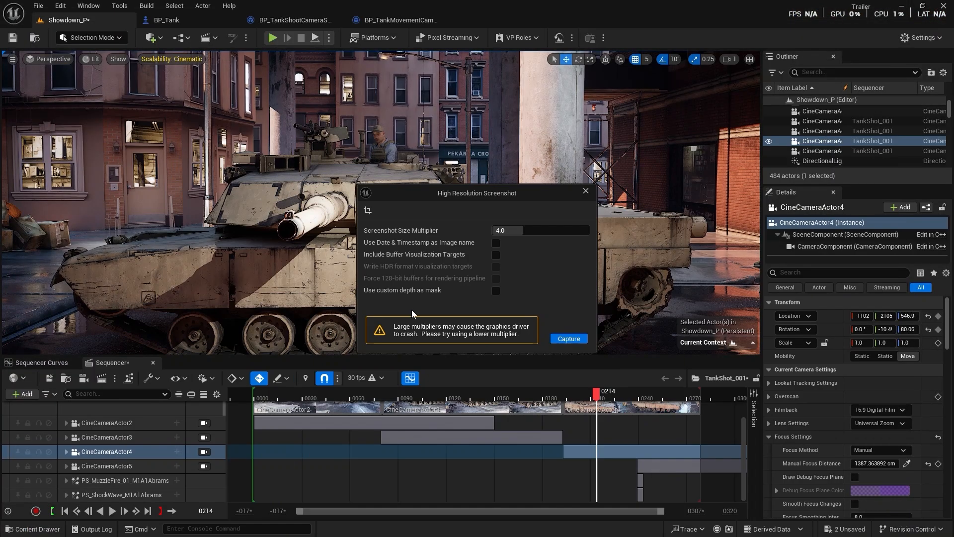
click(586, 191)
- Play TankShot_001 through the camera cuts from frame 4 to the end and save the sequence
scroll(149, 458, up, 4)
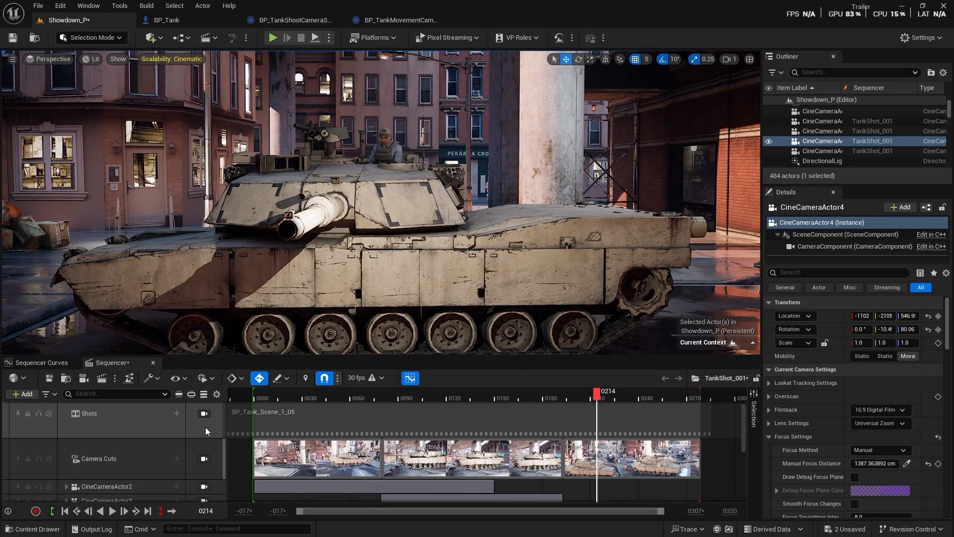
click(206, 455)
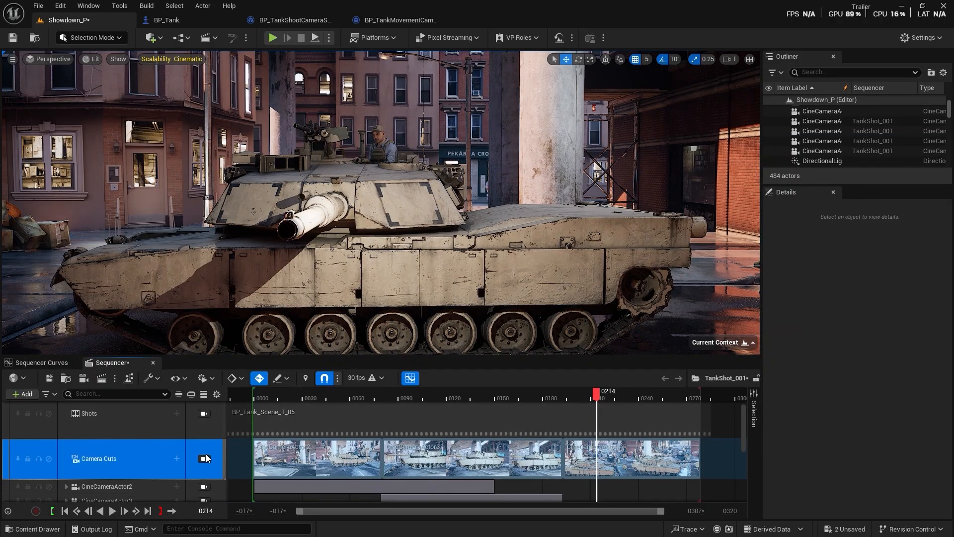
click(206, 459)
drag(318, 399, 261, 401)
click(204, 414)
click(204, 414)
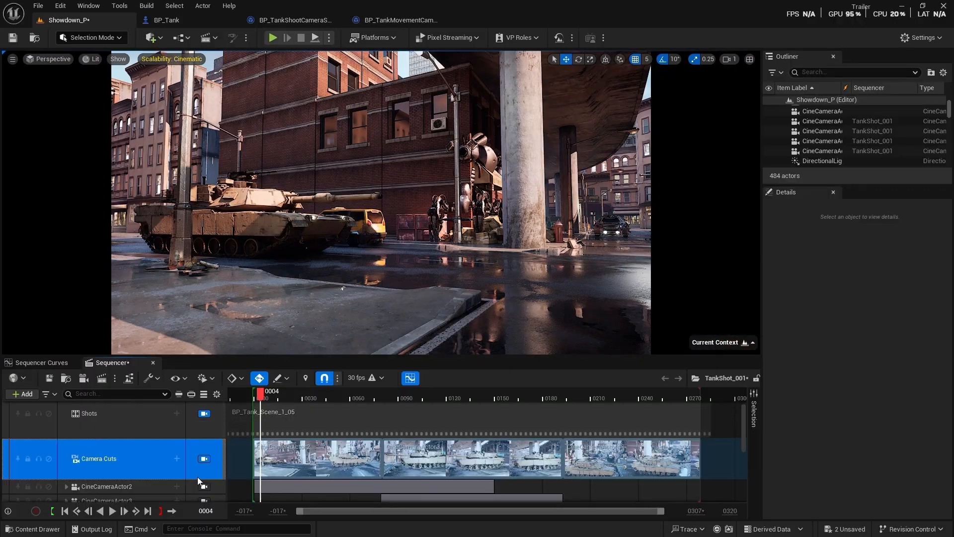
key(space)
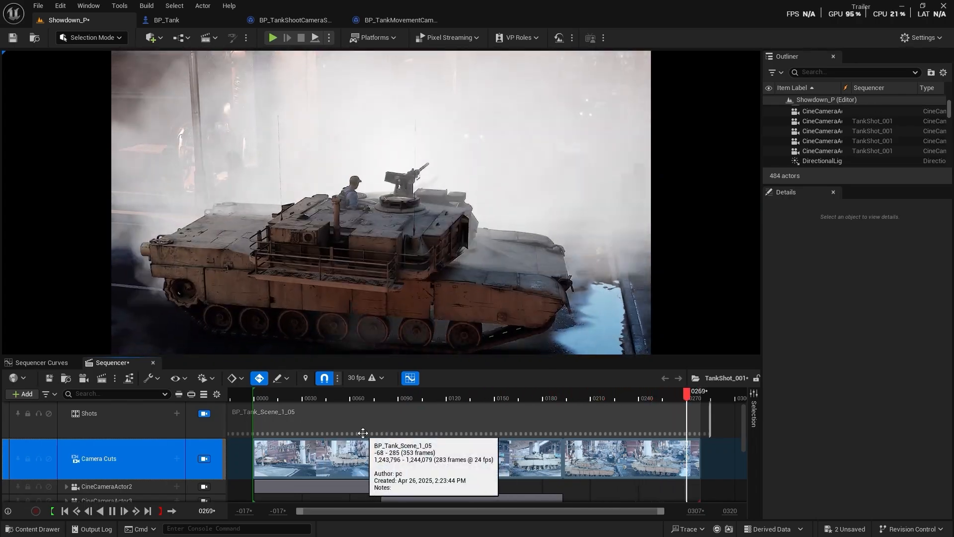
key(ctrl+s)
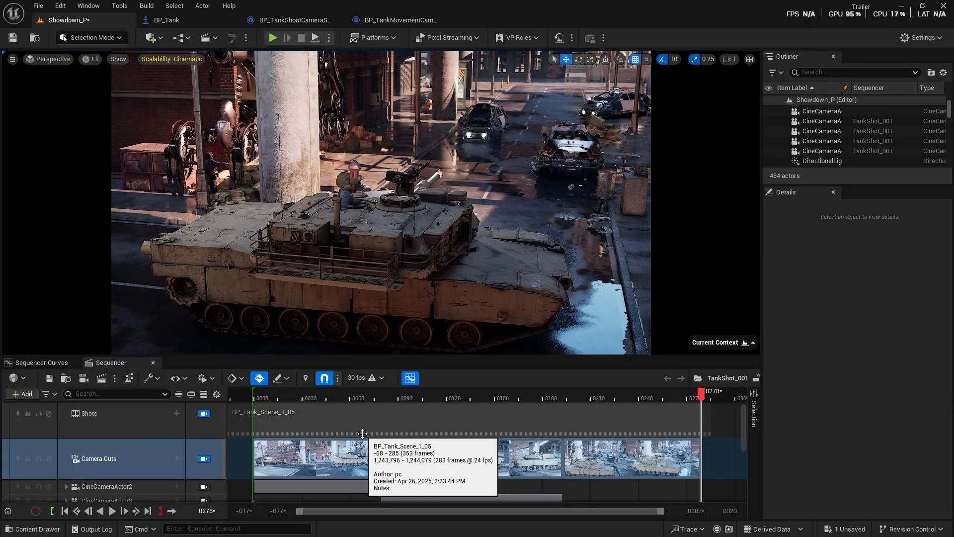
- Move the PS_MuzzleFire_01_M1A1Abrams section about 3 frames earlier and play the shot from frame 225
scroll(538, 455, down, 3)
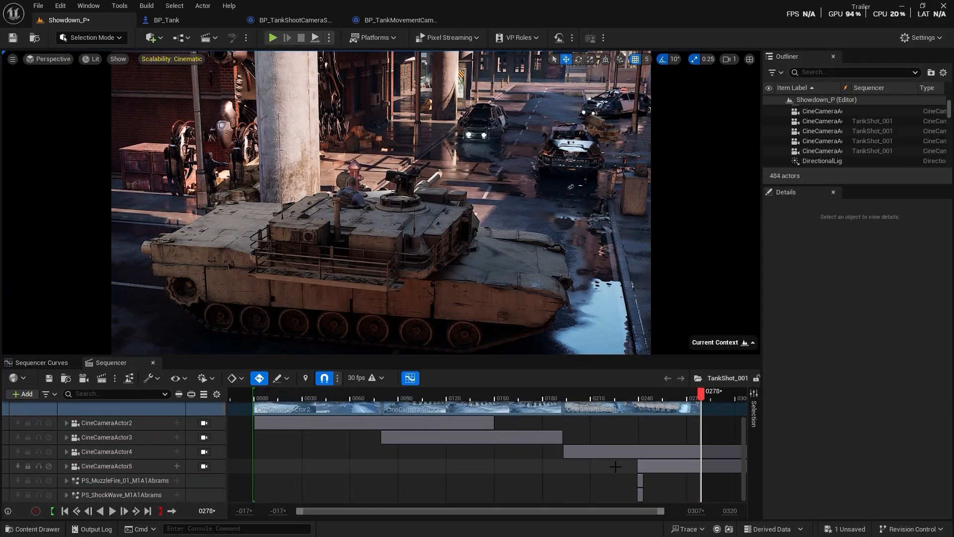
drag(676, 400, 640, 401)
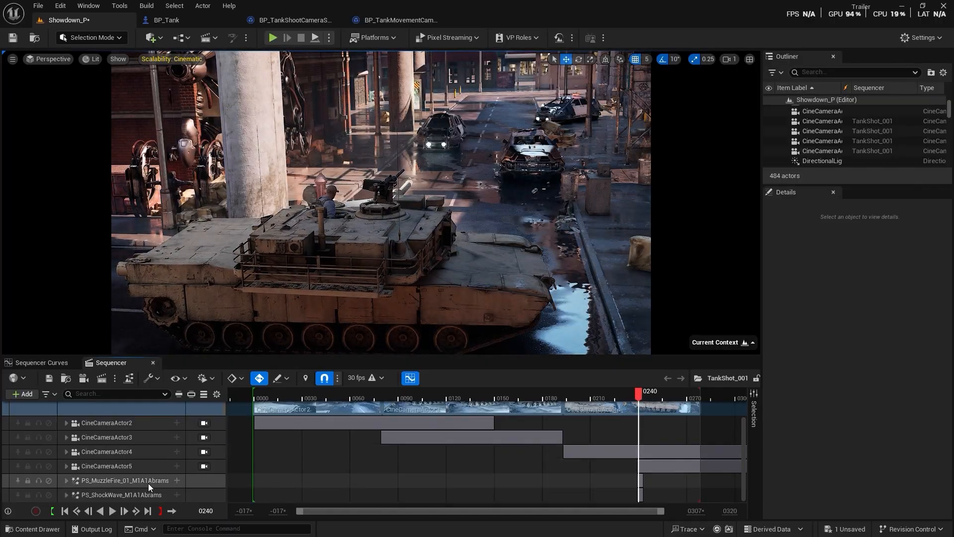
click(104, 482)
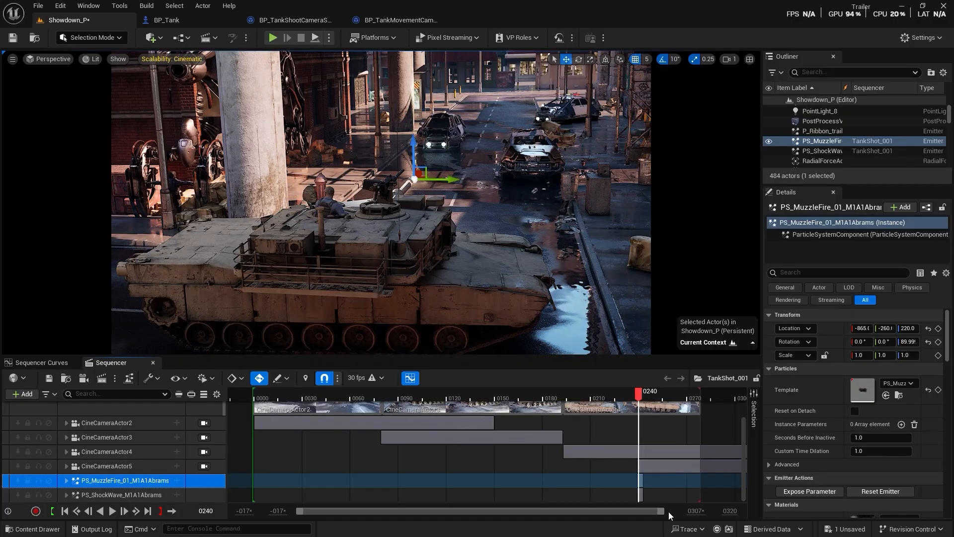
drag(661, 515, 622, 512)
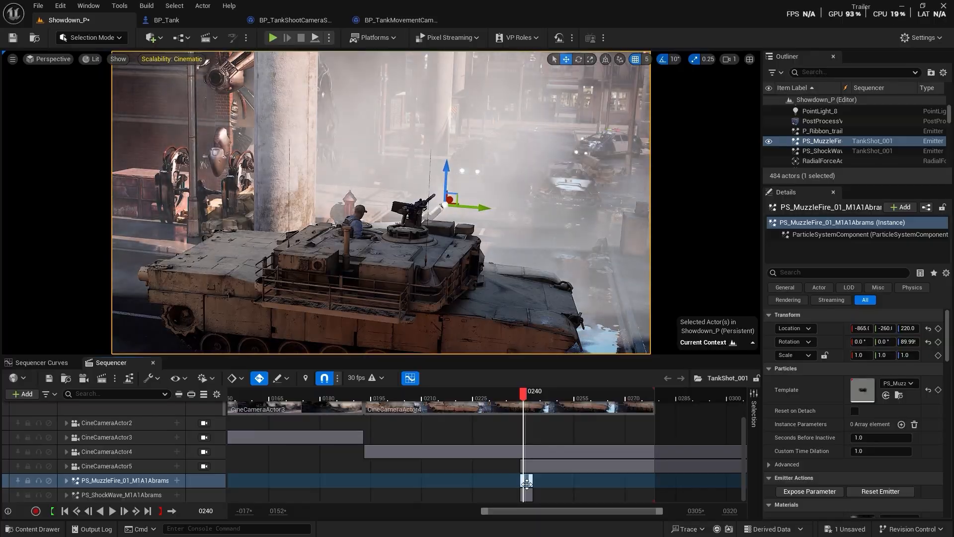
drag(527, 483, 512, 476)
drag(500, 397, 473, 397)
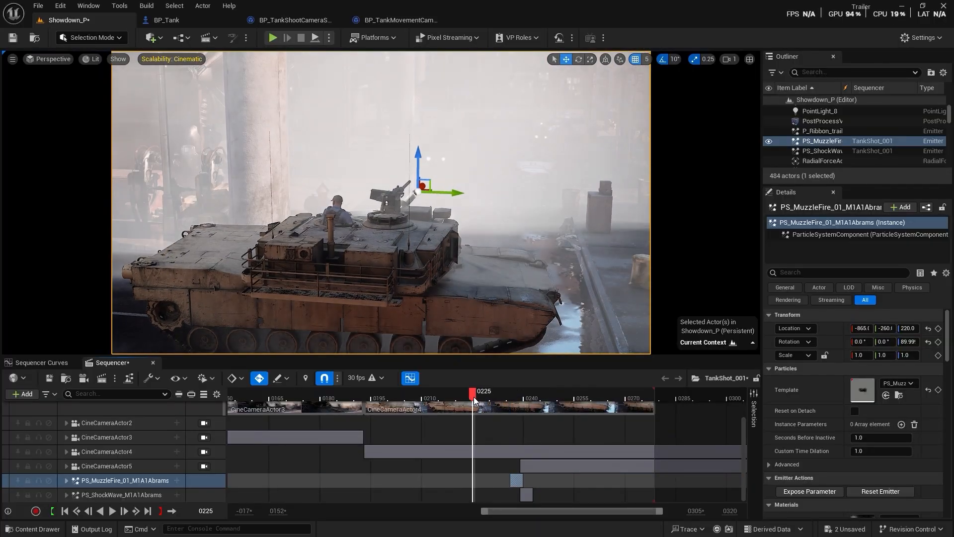
key(space)
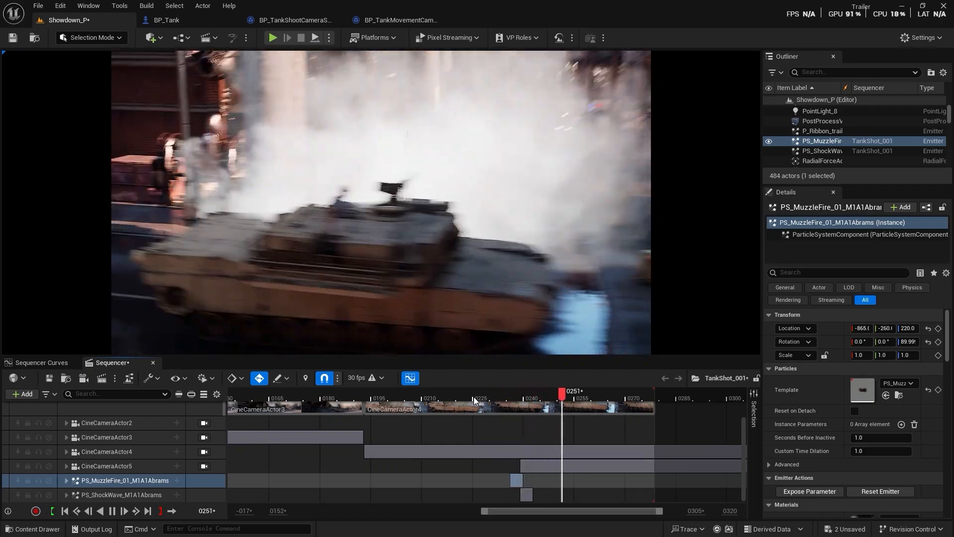
key(space)
- Shift the muzzle fire section about 2 more frames earlier and replay the shot
drag(516, 480, 509, 477)
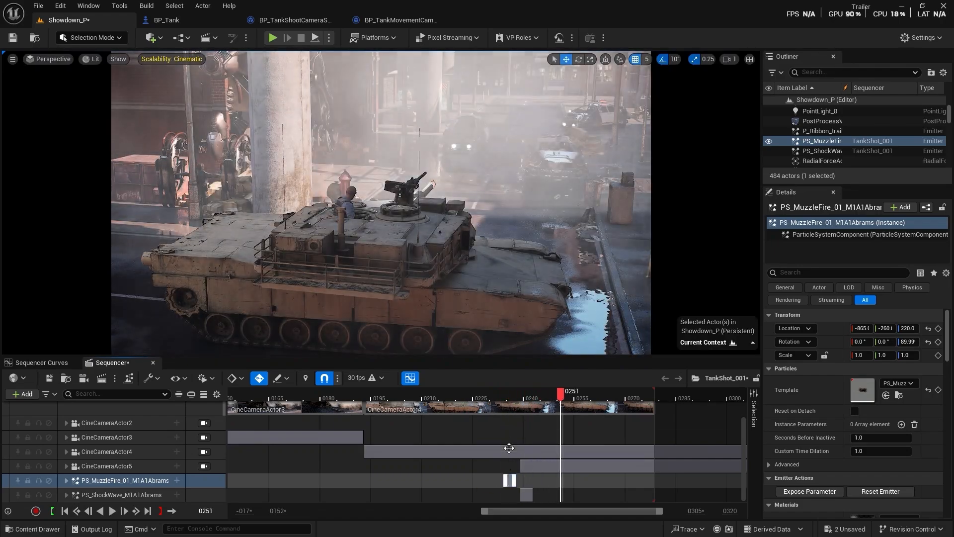
click(467, 398)
key(space)
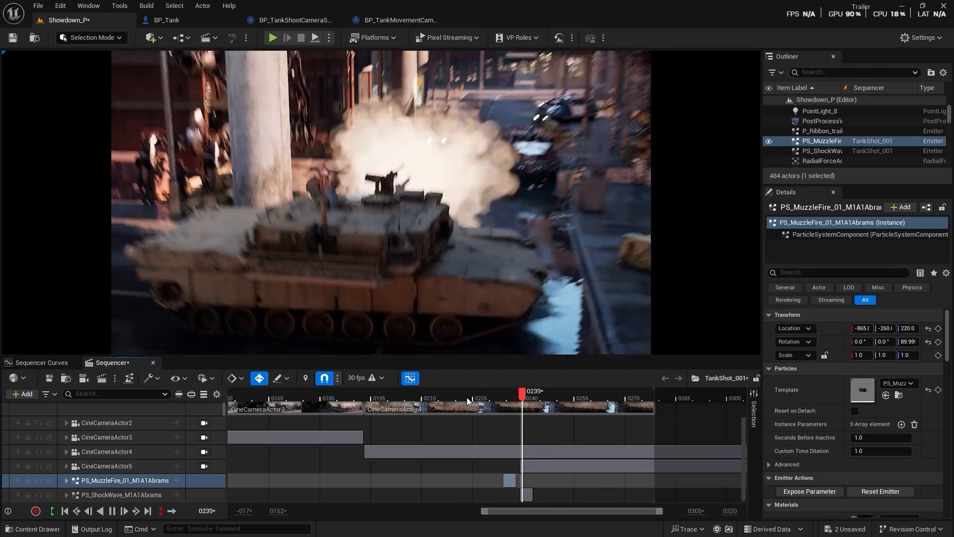
key(space)
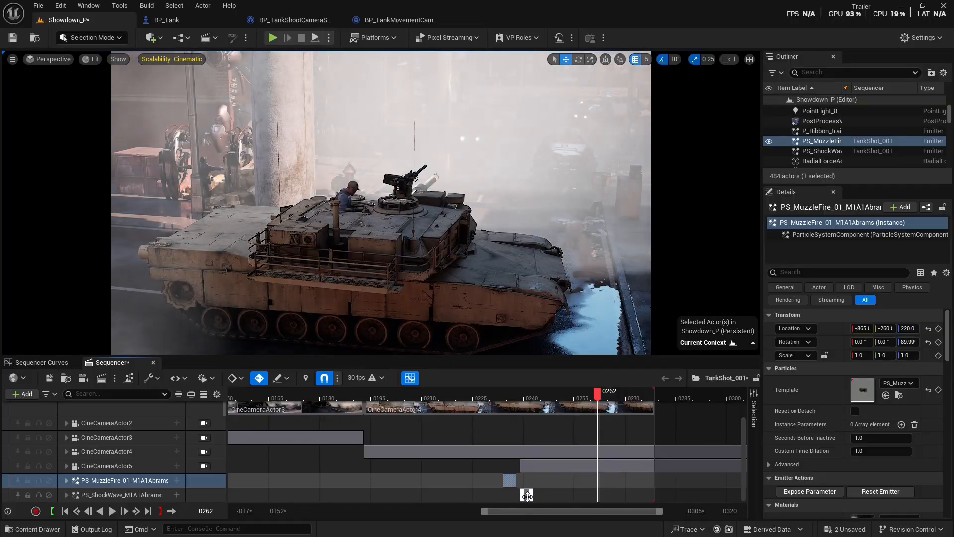
- Start the muzzle fire section at about frame 235 and the shock wave section at about frame 240, and replay the firing moment
drag(525, 495, 515, 455)
key(space)
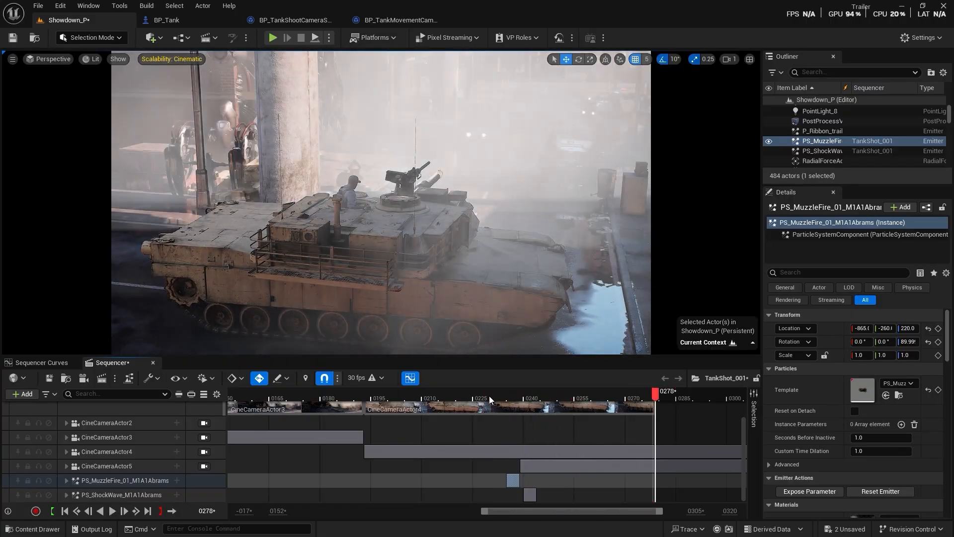
key(space)
key(space)
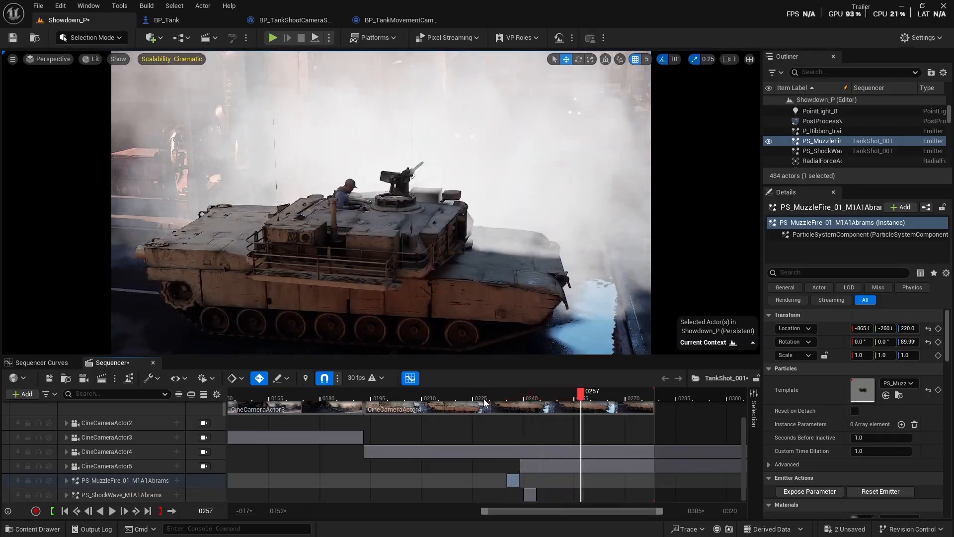
click(486, 399)
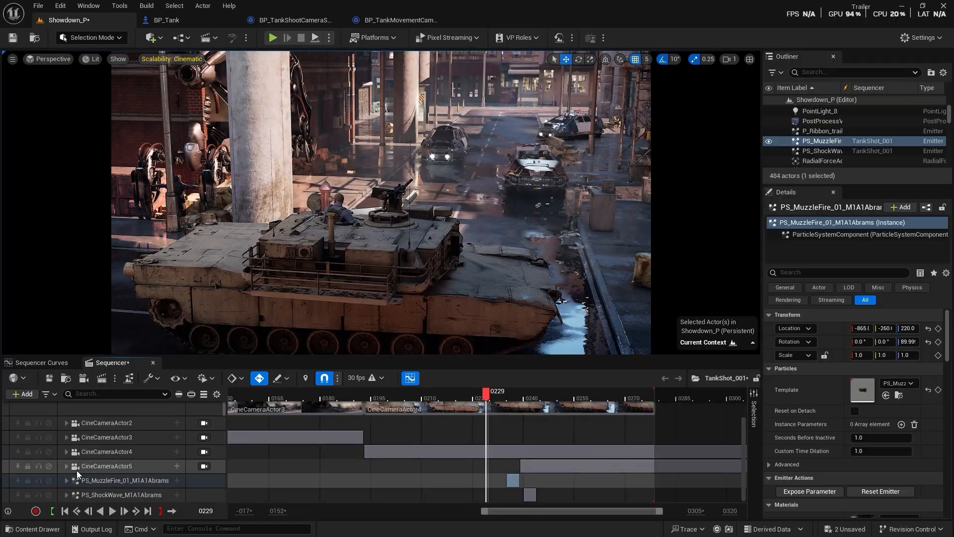
- Move CineCameraActor5's BP_TankShootCameraShake_C section 3 frames earlier so it starts at frame 236
click(67, 466)
scroll(133, 470, down, 3)
scroll(135, 472, down, 1)
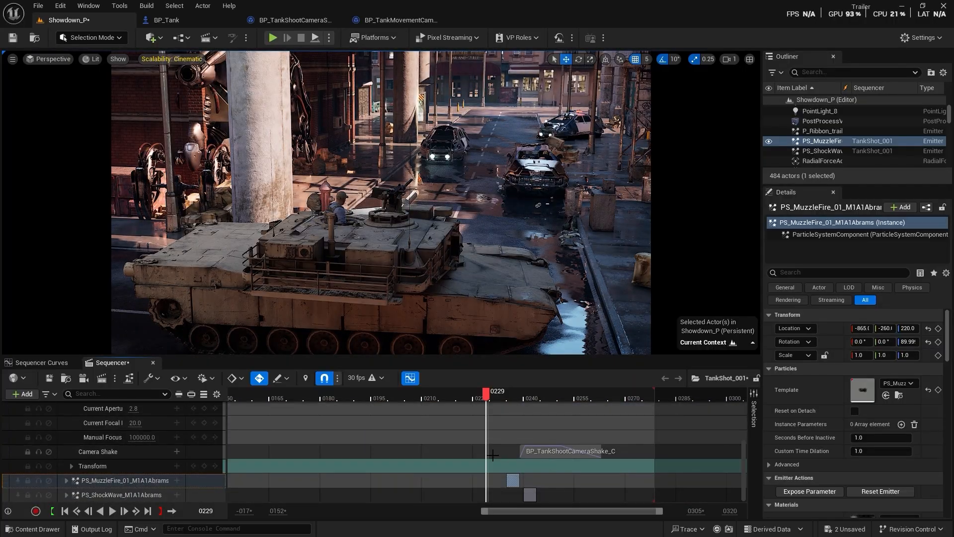
drag(580, 450, 569, 450)
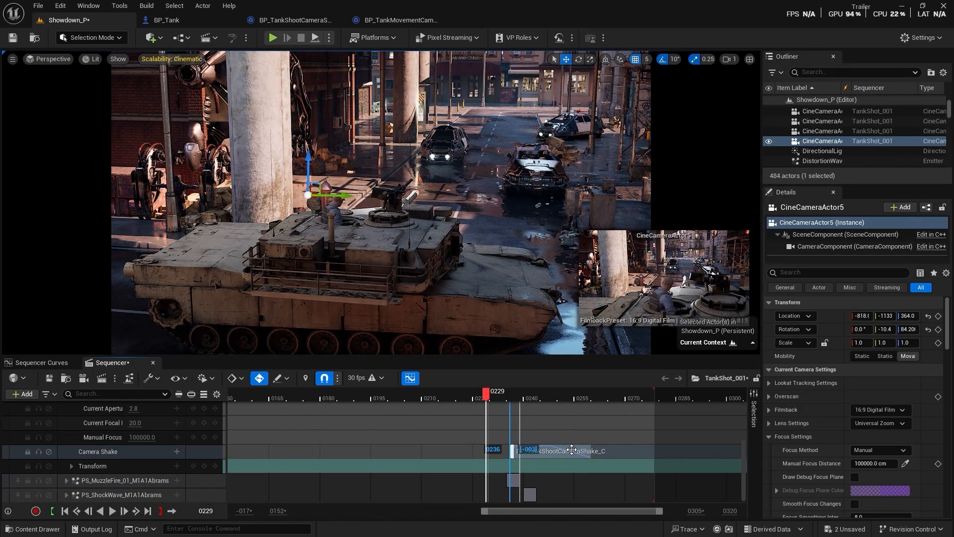
scroll(88, 443, up, 3)
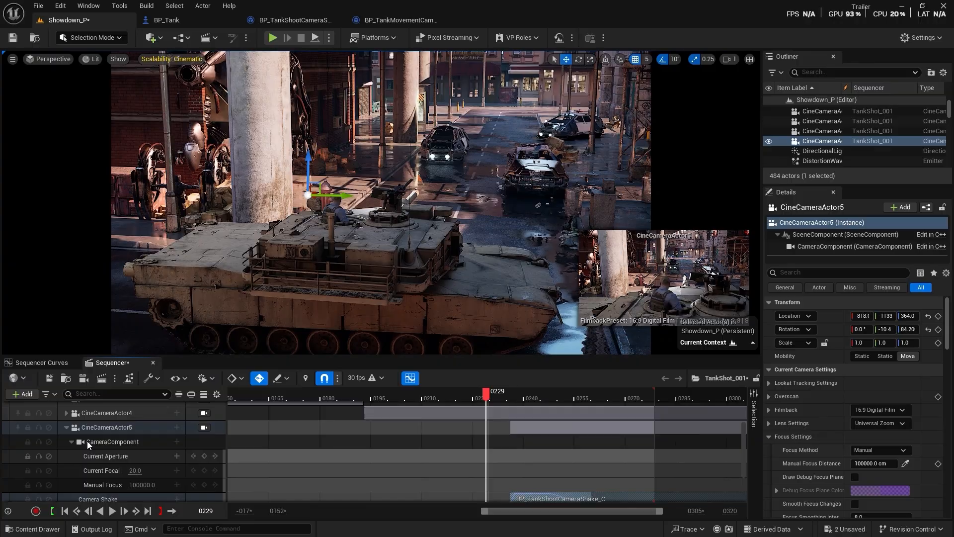
- Move CineCameraActor4's BP_TankShootCameraShake_C section about 3 frames earlier
click(67, 413)
scroll(552, 450, down, 1)
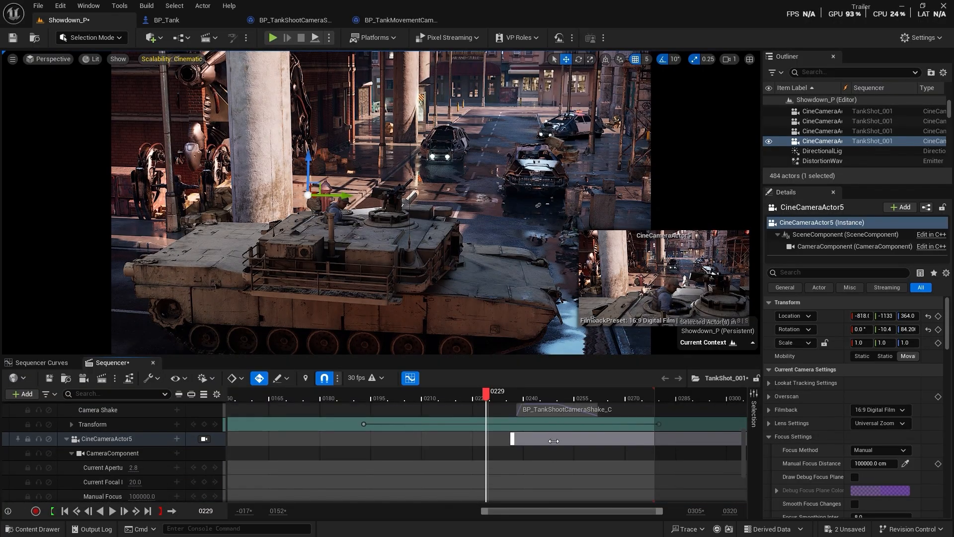
scroll(559, 444, up, 1)
drag(569, 439, 557, 440)
scroll(533, 459, down, 5)
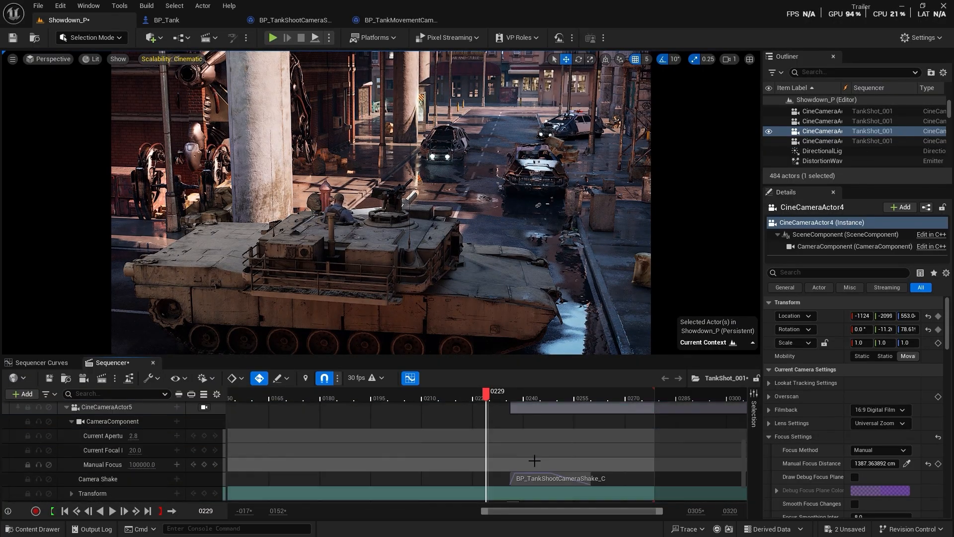
scroll(87, 450, up, 6)
- Play the CineCameraActor4 shot from frame 229 to the end and replay it from about frame 225
scroll(87, 450, up, 2)
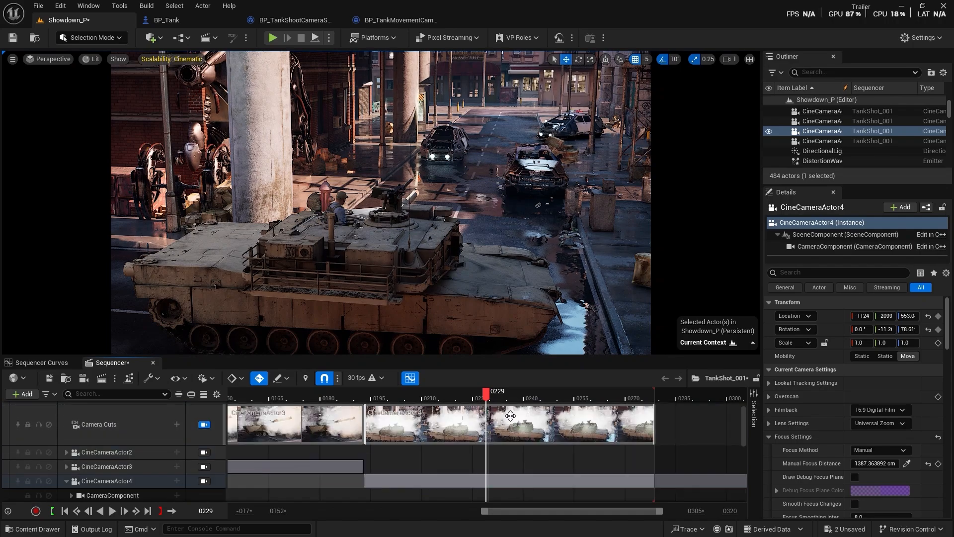
click(420, 467)
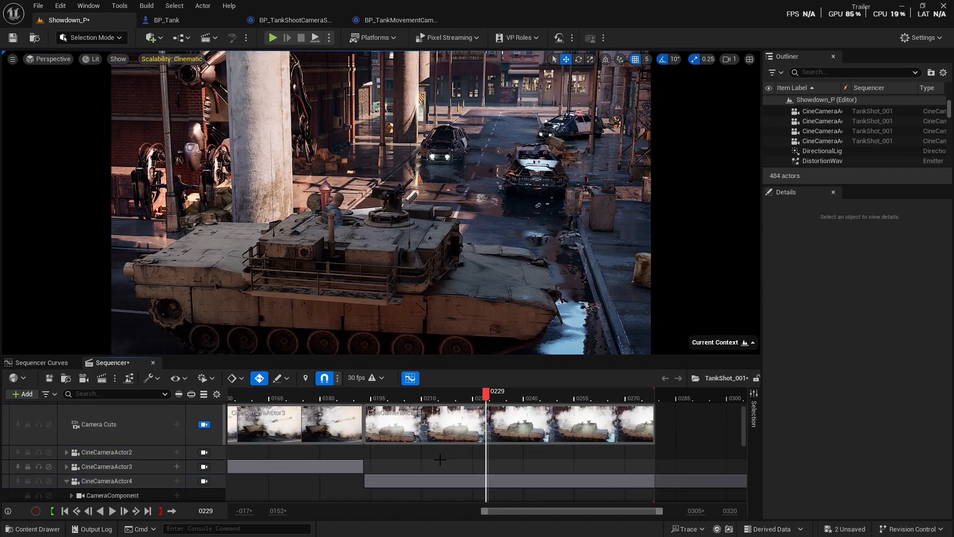
key(space)
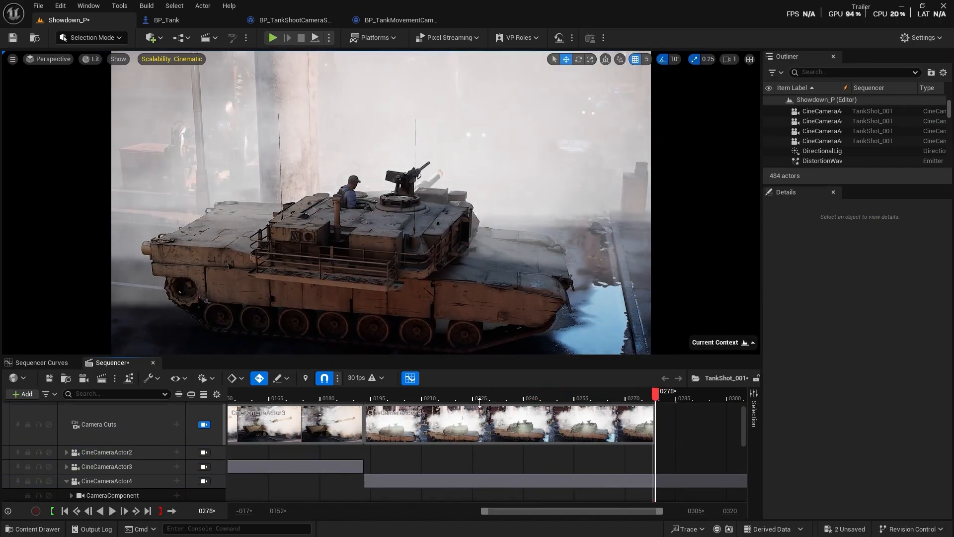
click(472, 398)
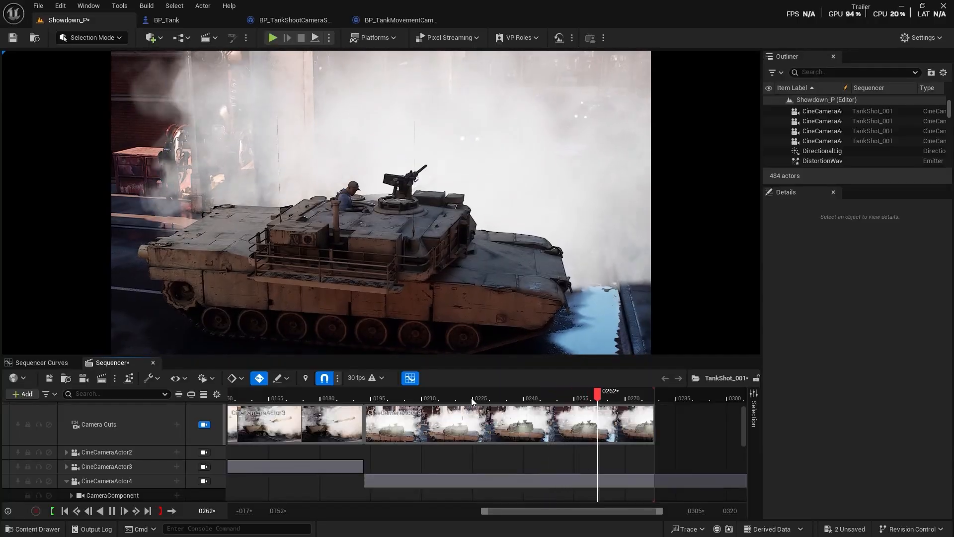
click(471, 399)
- Move the PS_ShockWave_M1A1Abrams section about 2 frames later and play the shot from frame 223
scroll(475, 412, down, 7)
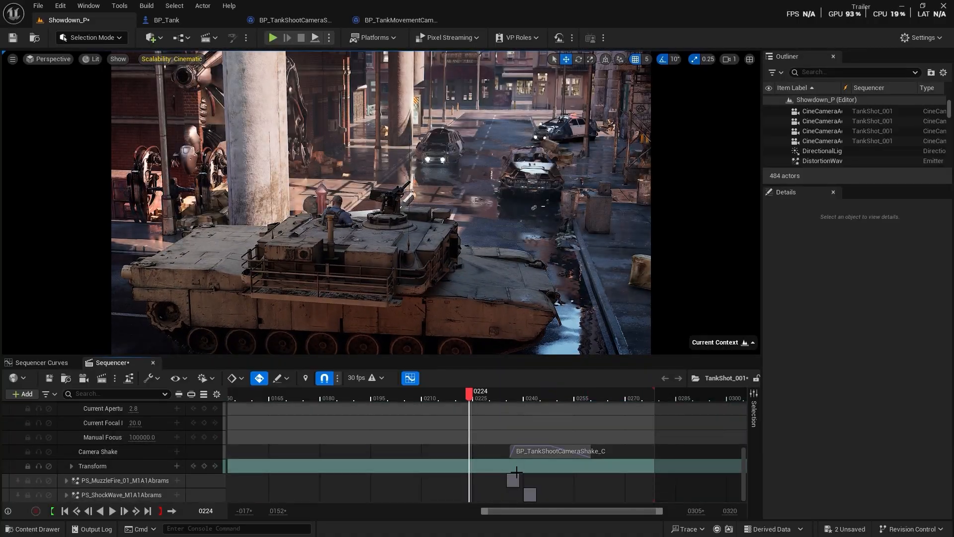
drag(530, 496, 537, 497)
click(452, 496)
click(467, 393)
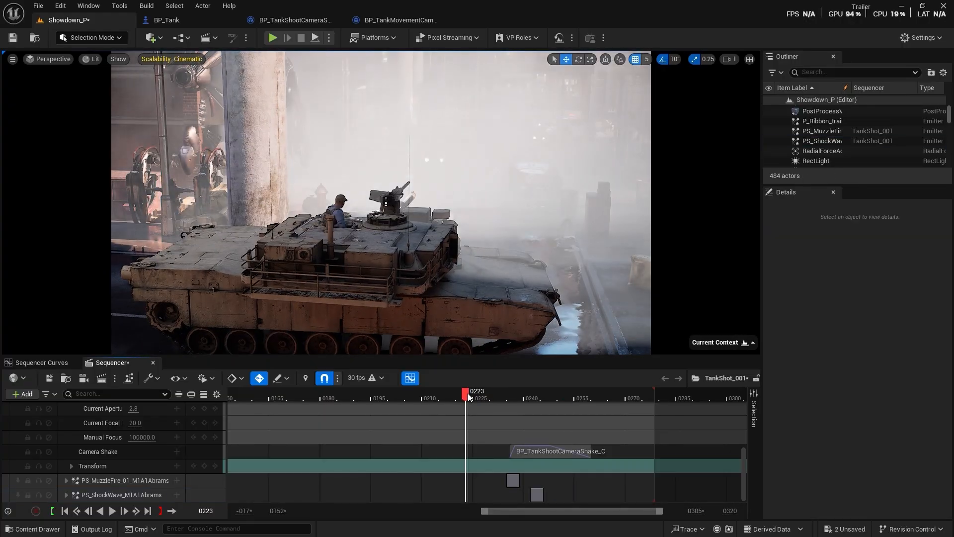
key(space)
key(space)
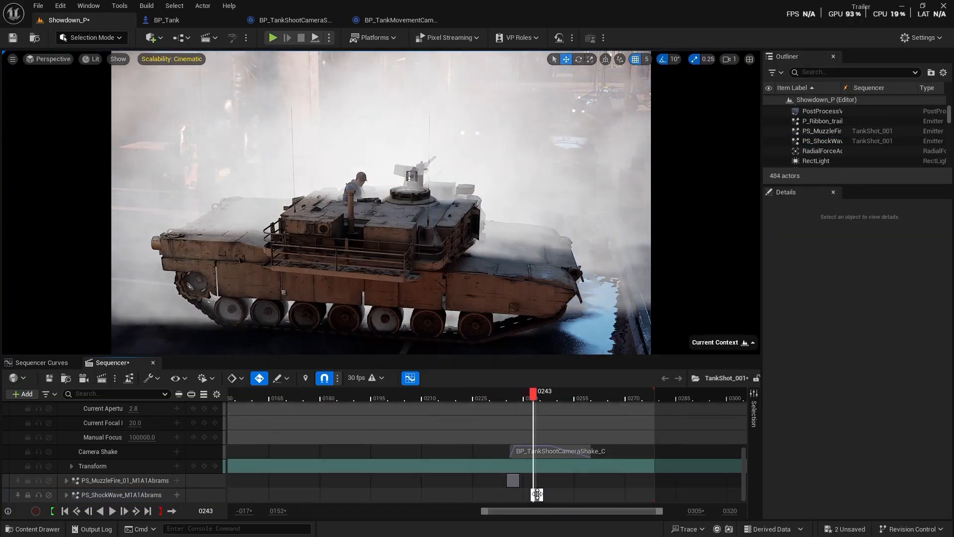
- Move the shock wave section about 15 frames later, check the shot from frame 226 to 240, and expand the PS_ShockWave_M1A1Abrams track
drag(537, 494, 592, 494)
click(478, 395)
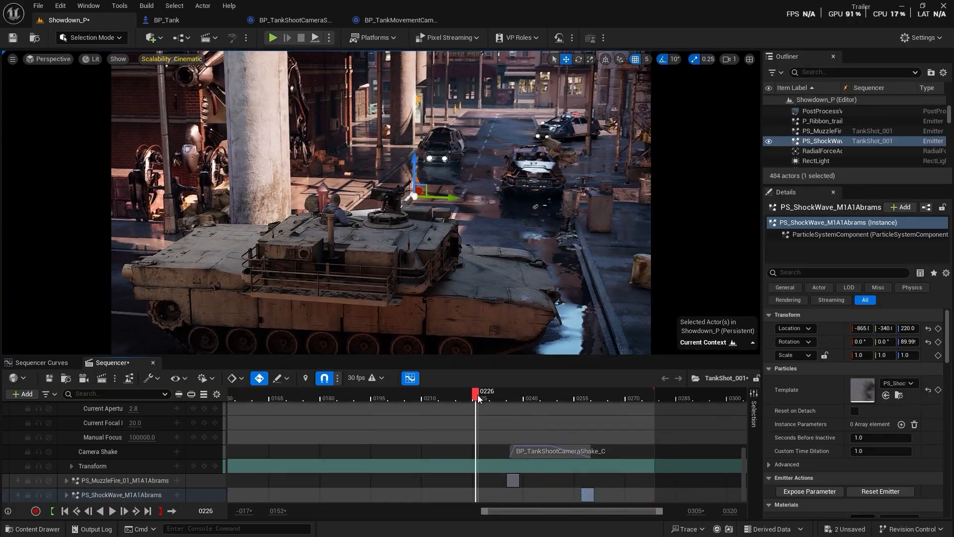
key(space)
key(space)
drag(497, 395, 525, 398)
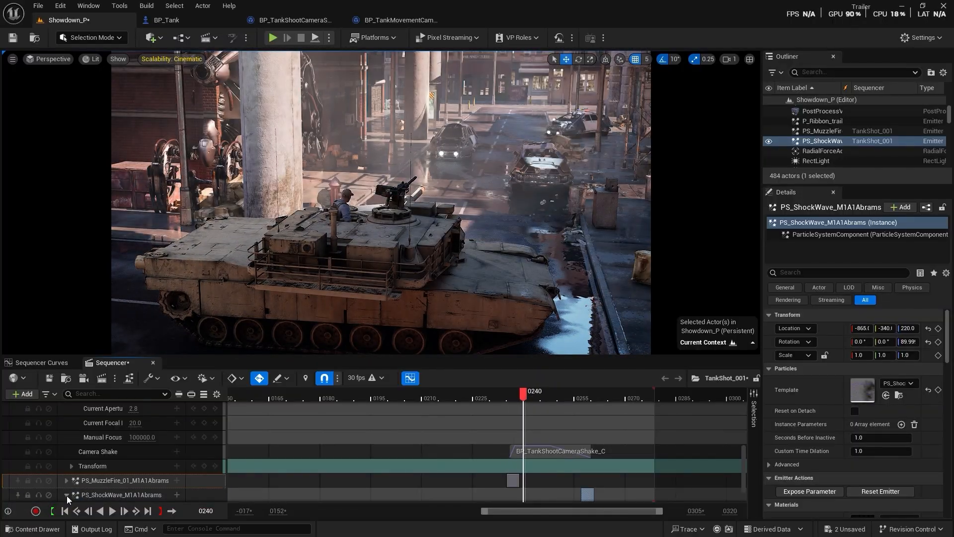
click(67, 495)
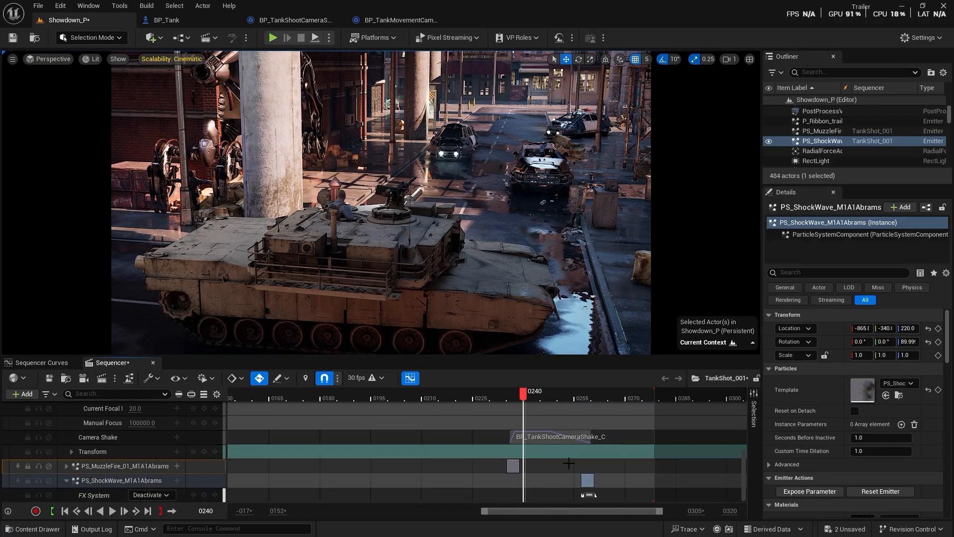
- Move the PS_ShockWave_M1A1Abrams section to start at frame 241 and play the shot from about frame 227
drag(529, 396, 529, 422)
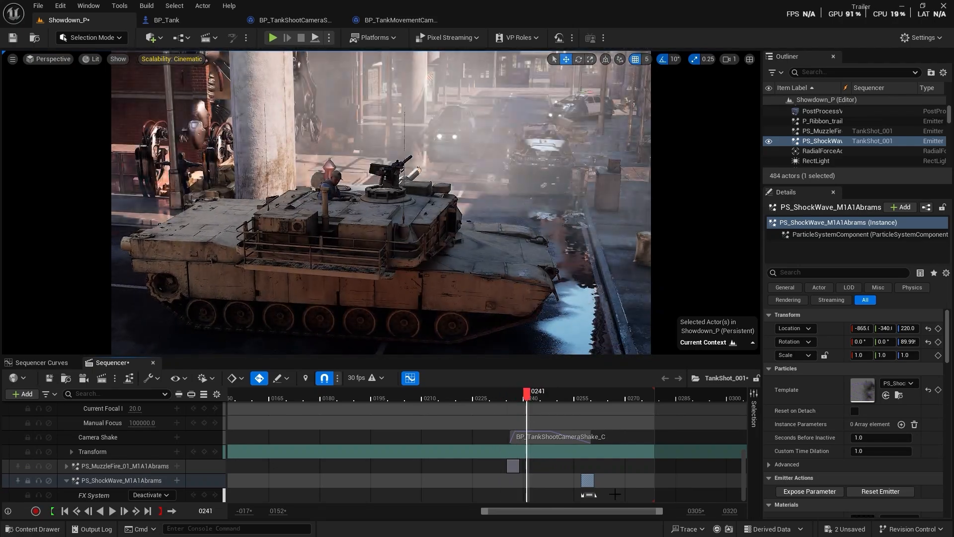
drag(586, 480, 532, 481)
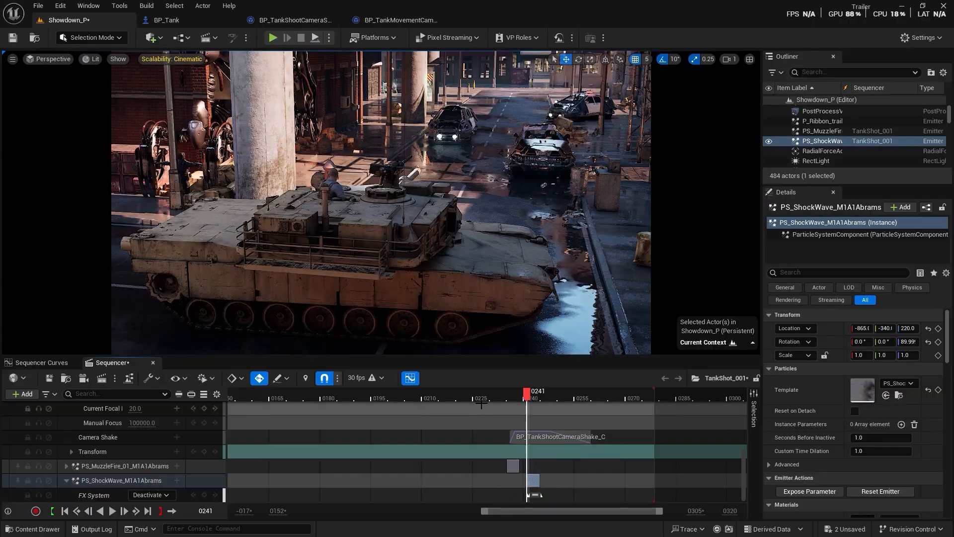
click(479, 398)
key(space)
key(space)
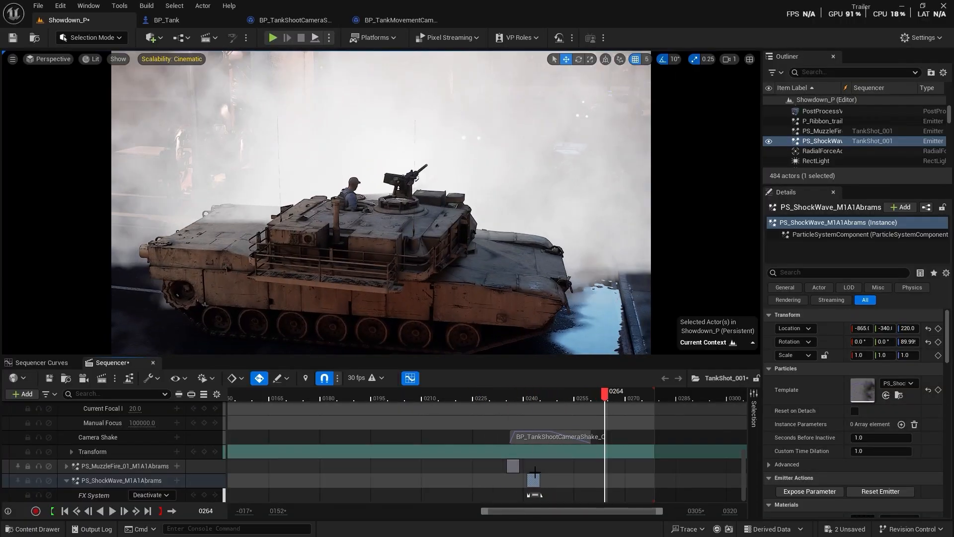
- Move the PS_ShockWave_M1A1Abrams section about 1 frame later and play the shot from about frame 232
drag(533, 481, 536, 481)
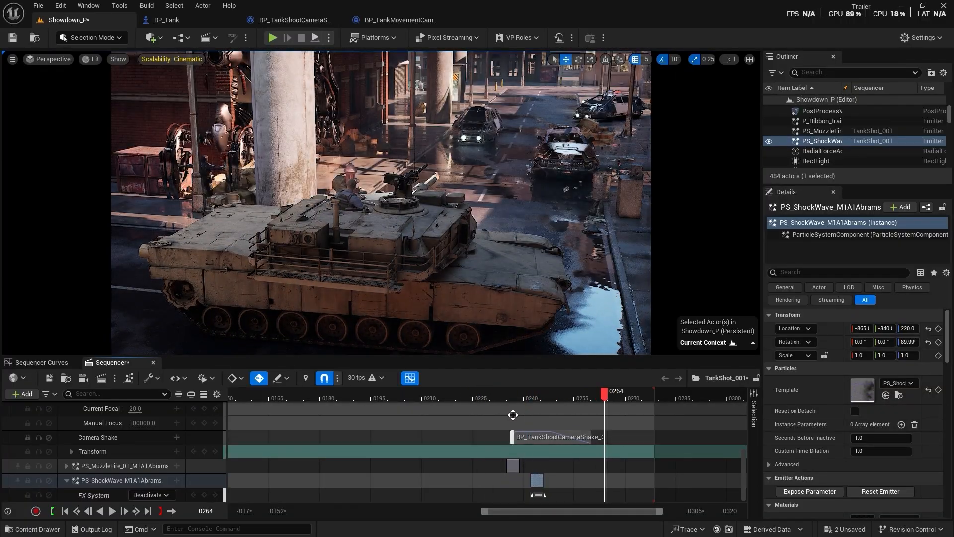
click(496, 398)
key(space)
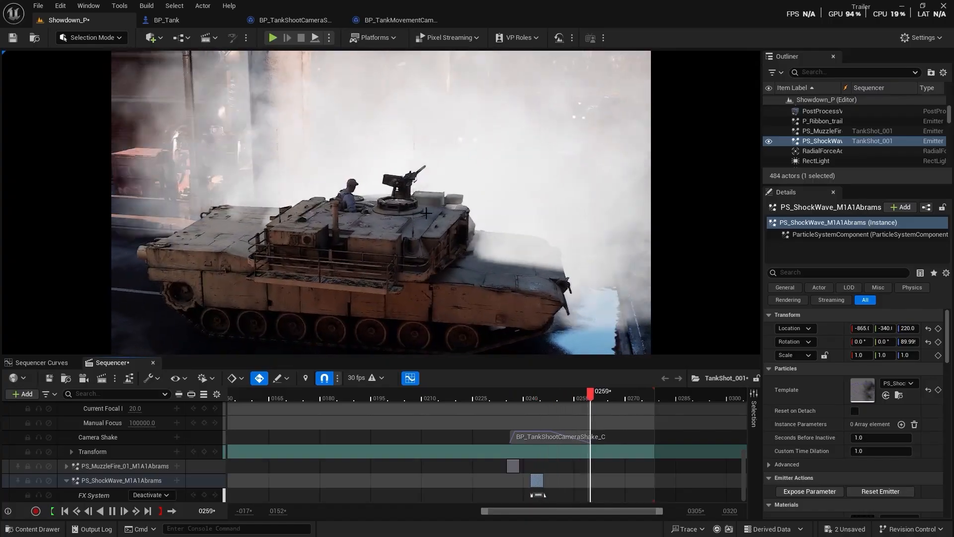
key(space)
- Collapse the CineCameraActor5, CineCameraActor4 and PS_ShockWave_M1A1Abrams tracks
scroll(60, 479, up, 5)
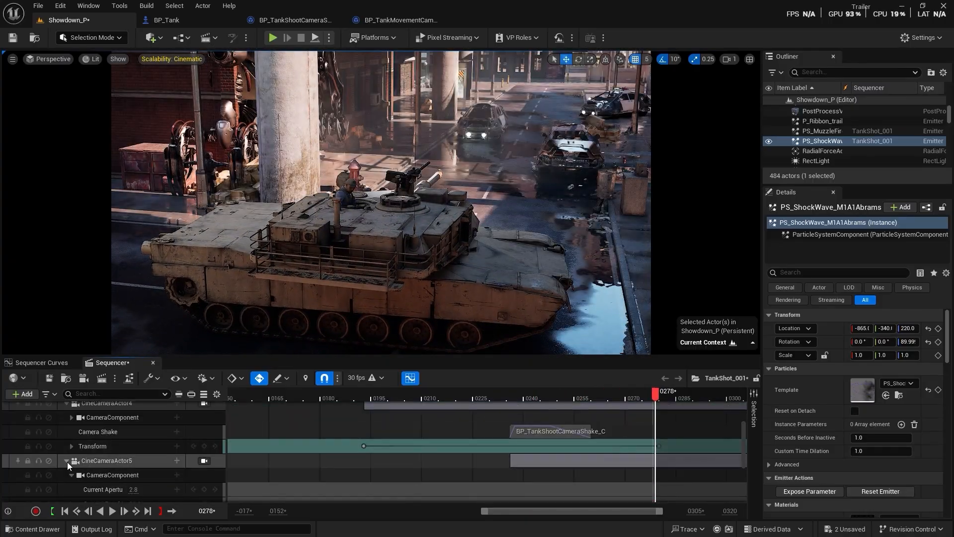
click(67, 461)
click(65, 406)
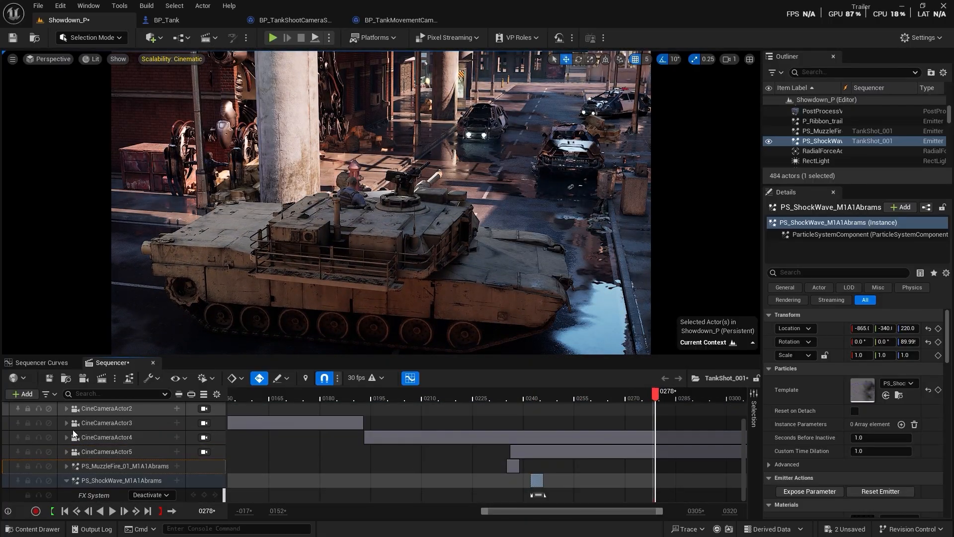
click(67, 480)
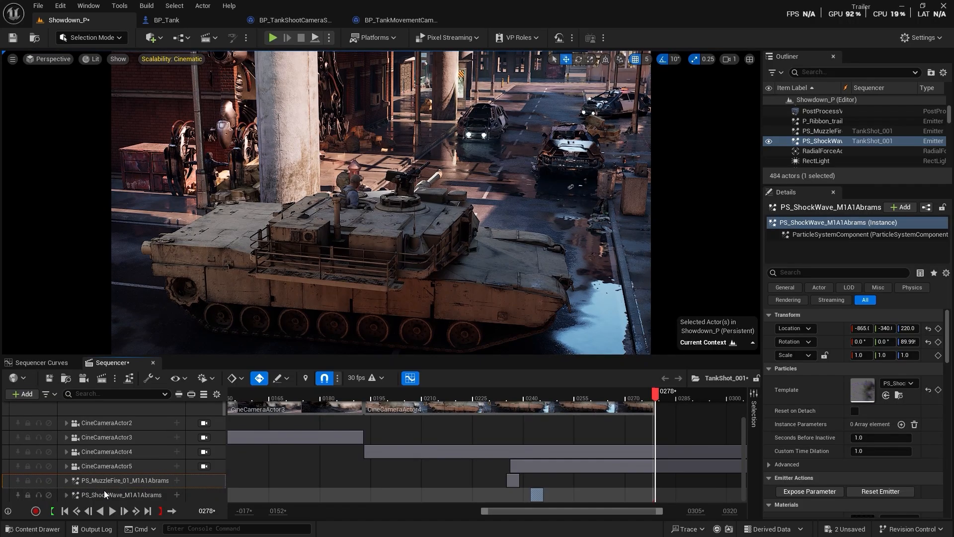
click(102, 378)
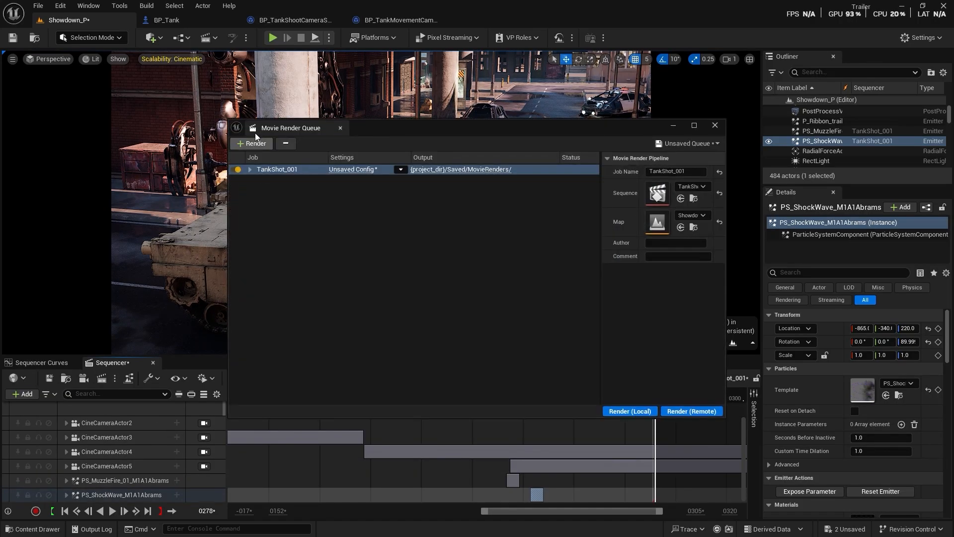
click(695, 125)
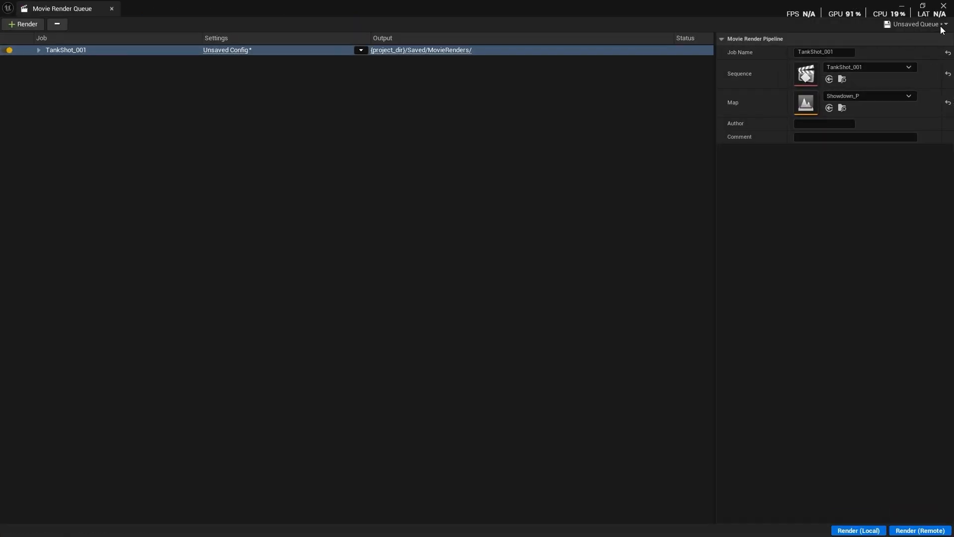
click(942, 8)
- Search the project's plugins for "render movi" to check whether Movie Render Queue is enabled, and close the plugin list
click(921, 37)
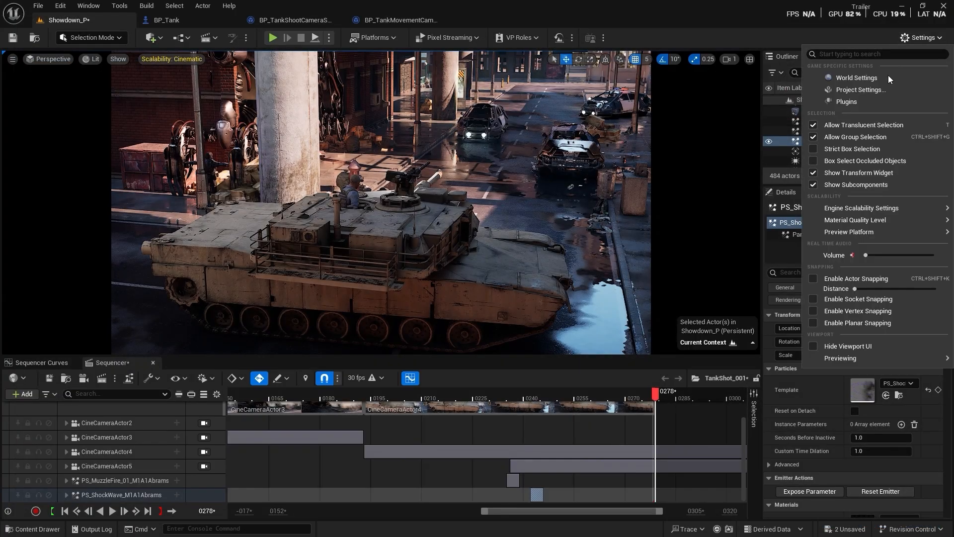
click(863, 101)
text(rend)
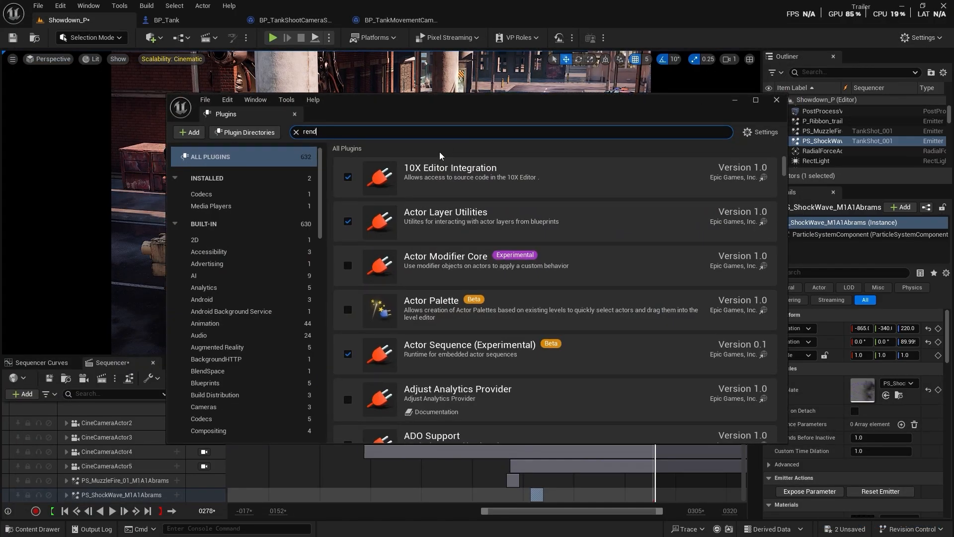
text(er movi)
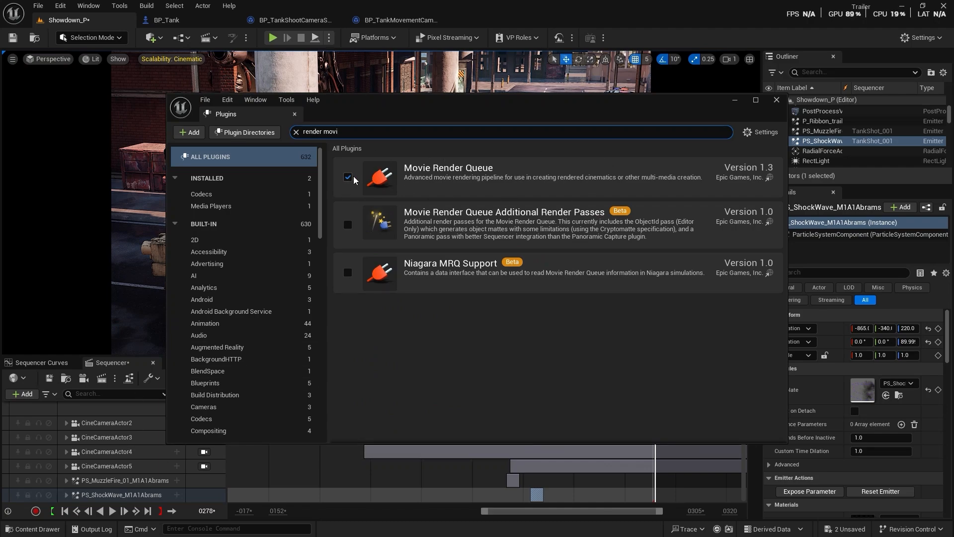
click(776, 100)
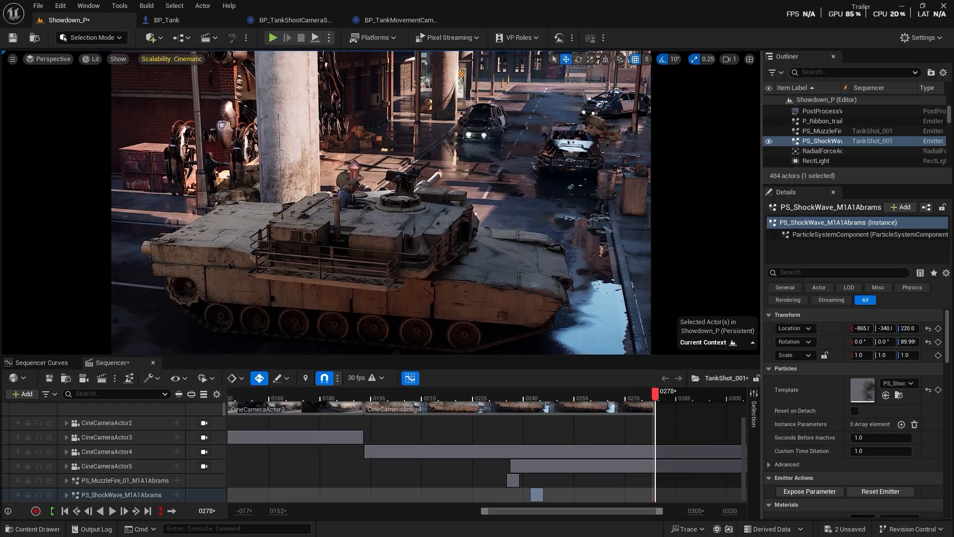
- Open the Movie Render Queue as a smaller floating window and open the TankShot_001 job's render configuration
click(99, 379)
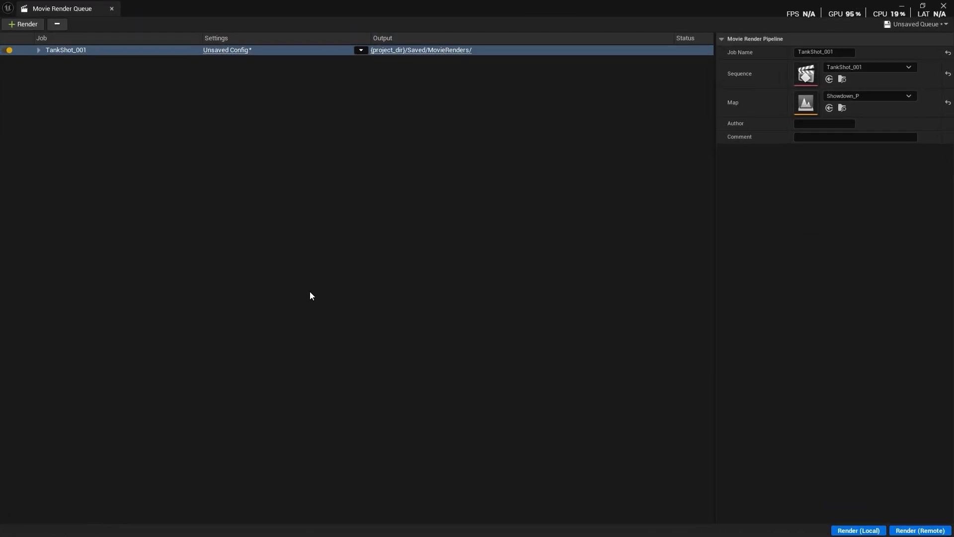
drag(308, 10, 413, 65)
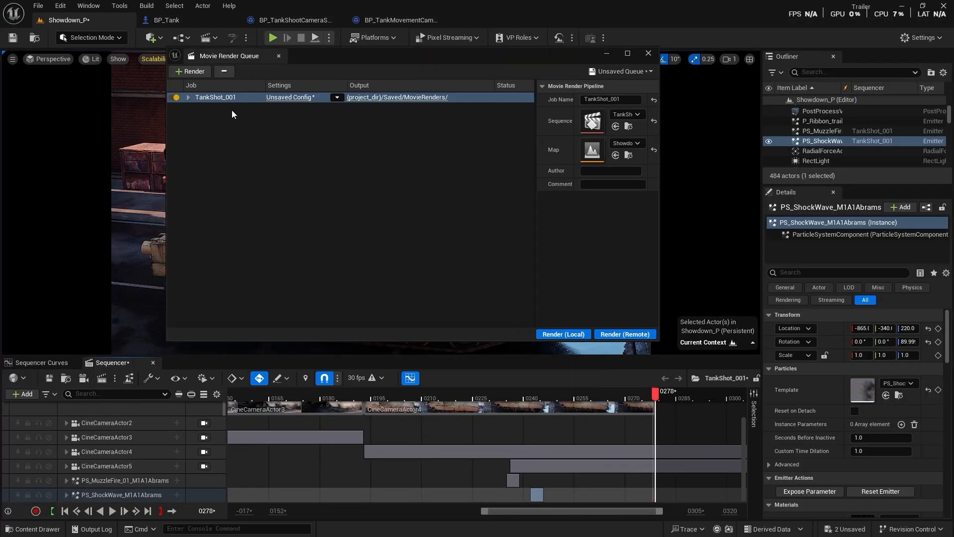
click(291, 97)
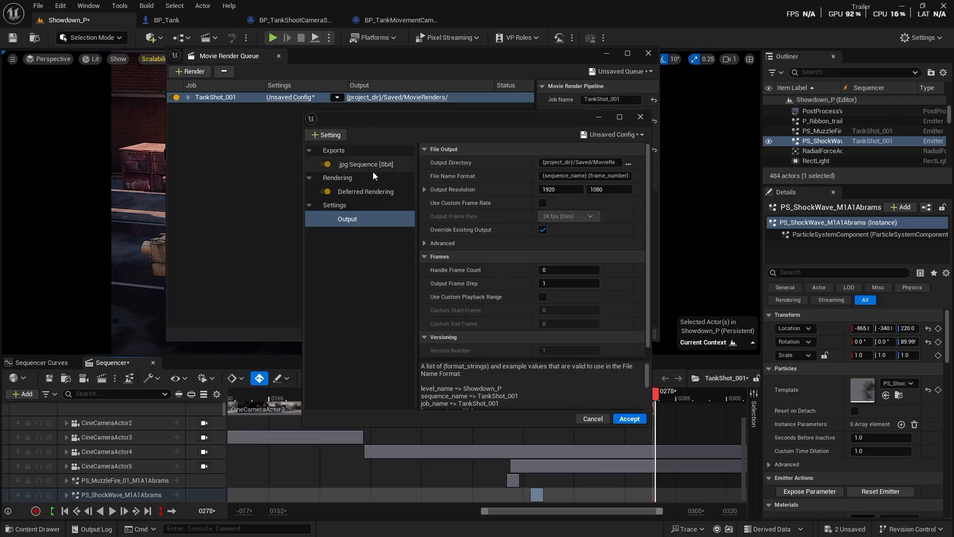
- Add a .exr Sequence [16bit] export with DWAA compression and disable the .jpg Sequence [8bit] export
click(356, 165)
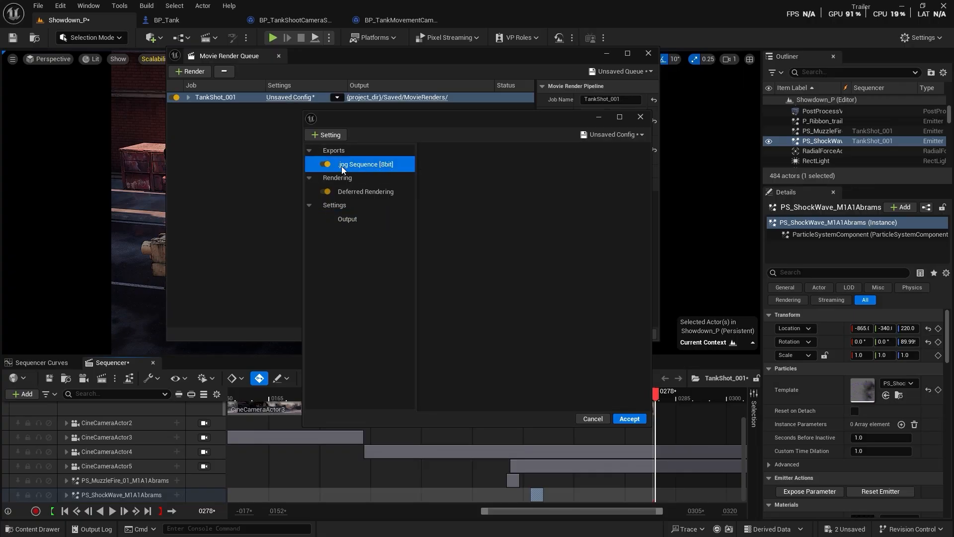
click(335, 136)
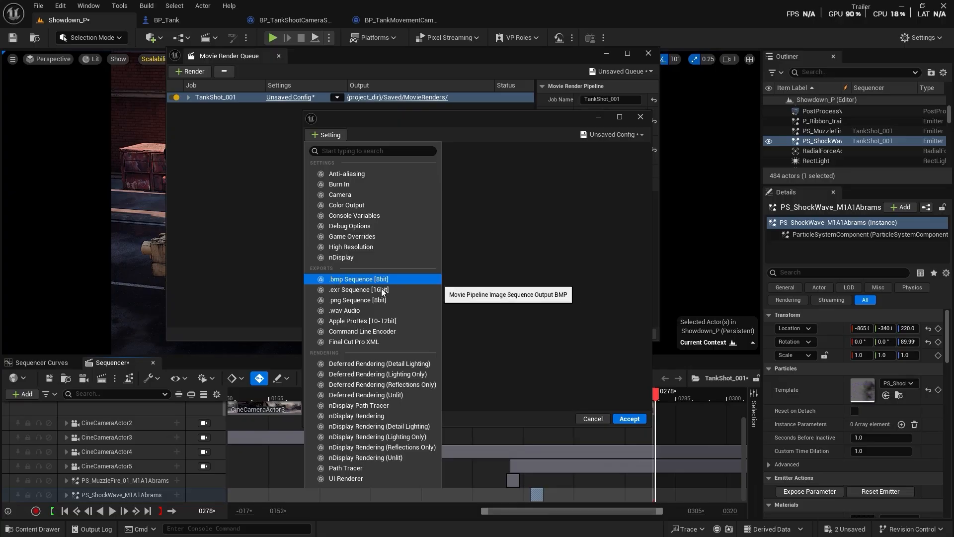
click(339, 290)
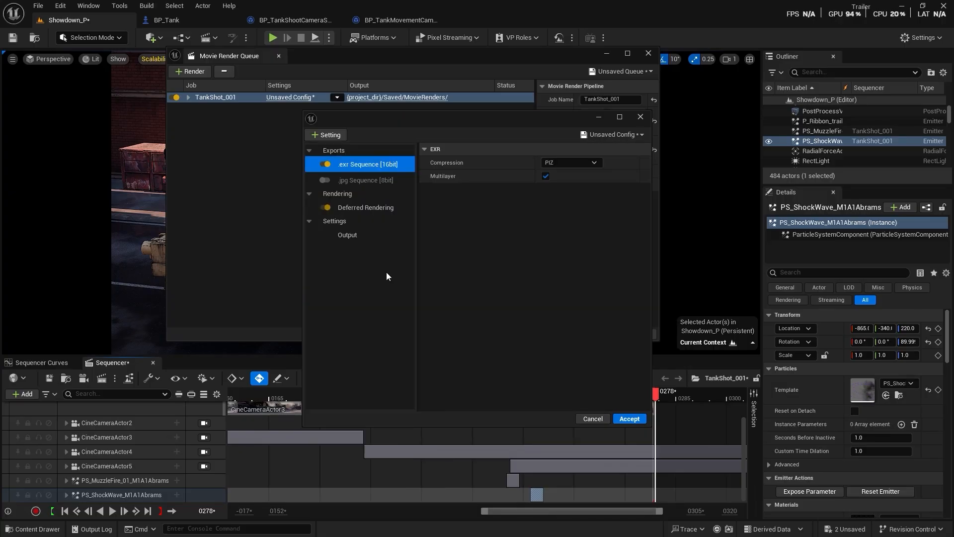
click(577, 163)
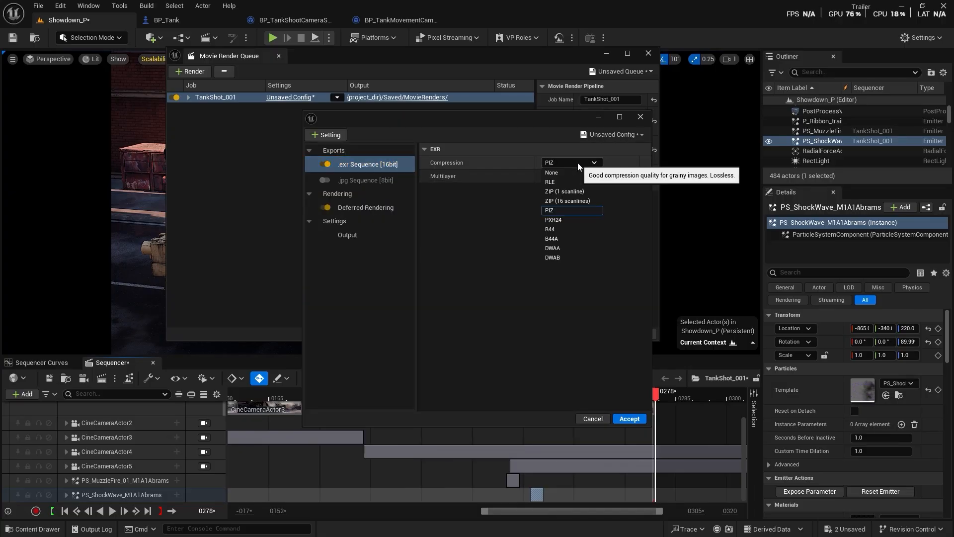
click(559, 248)
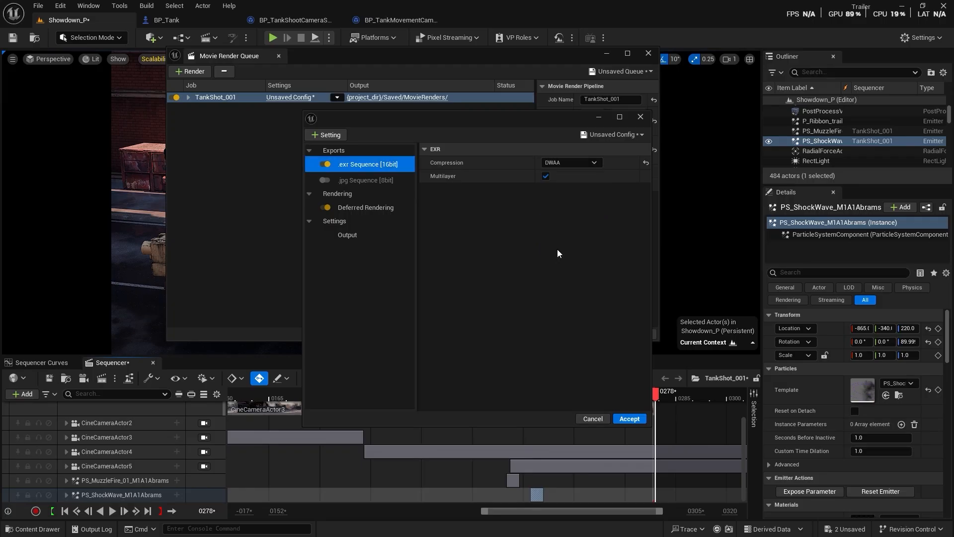
- Add an Anti-aliasing setting with Temporal Sample Count 32 and Override Anti Aliasing enabled, and add the High Resolution setting
click(329, 134)
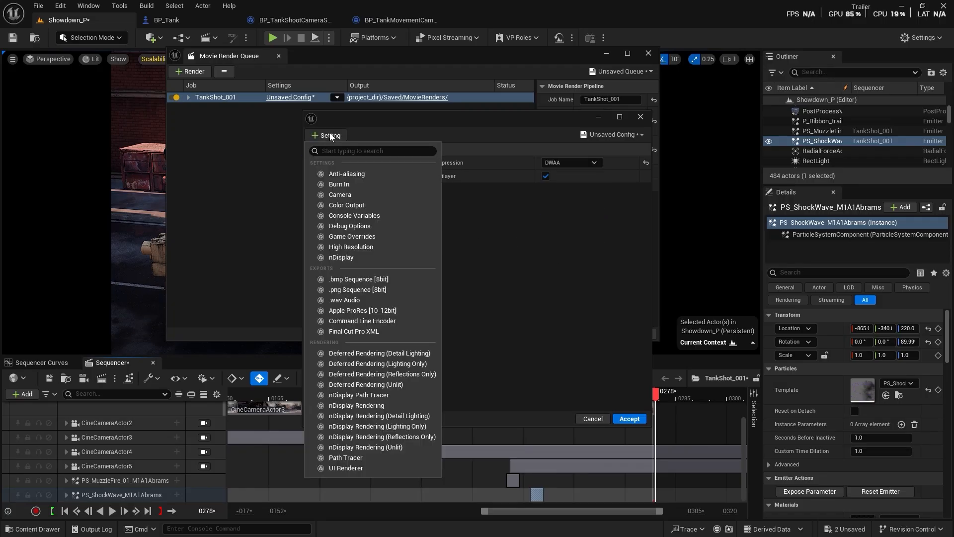
click(358, 176)
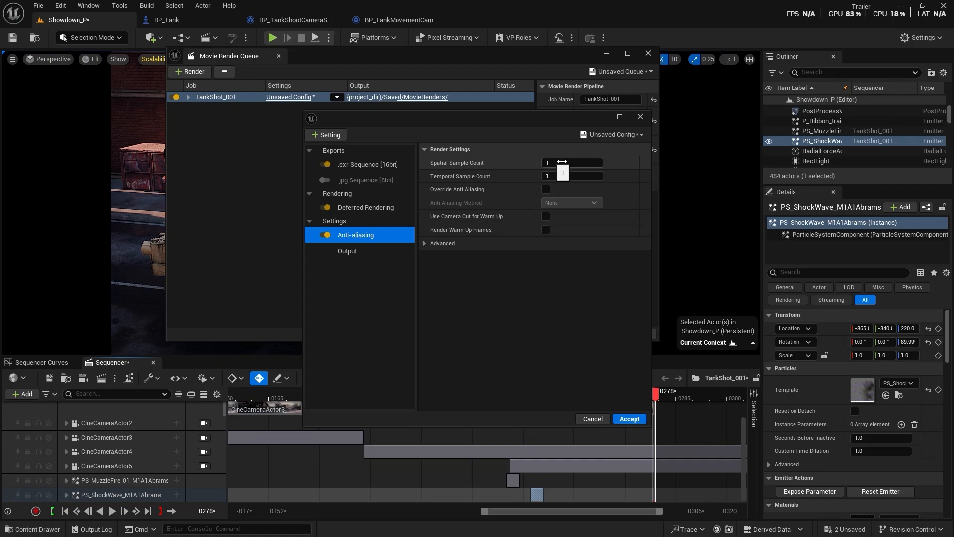
click(557, 175)
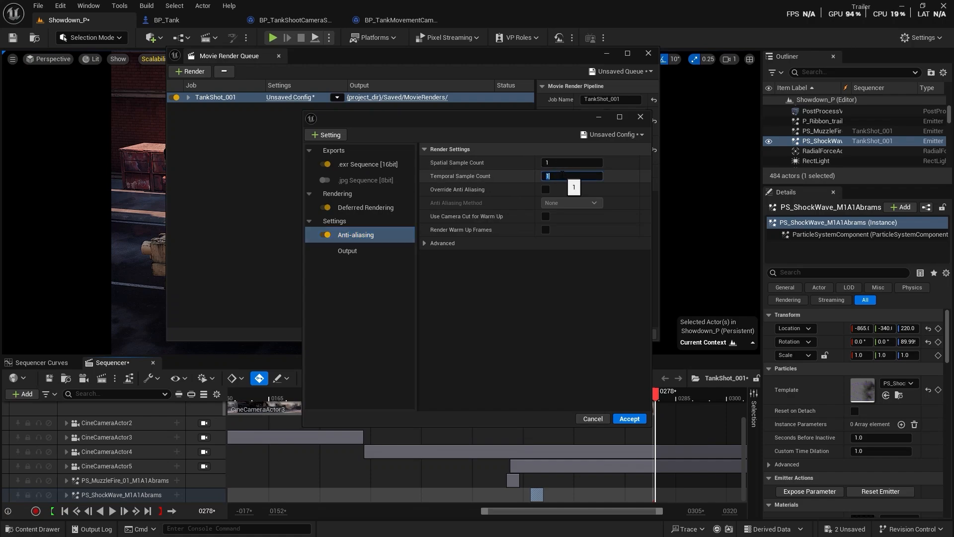
text(32)
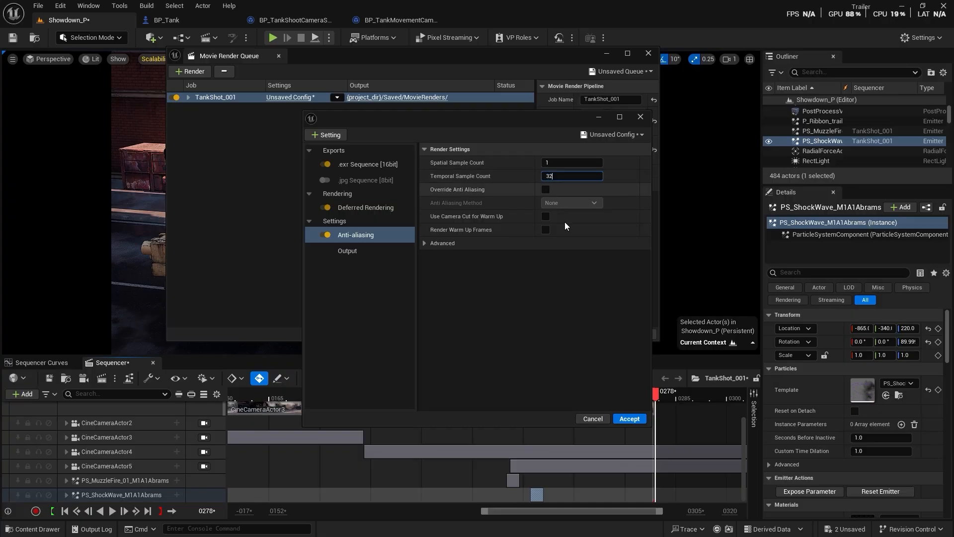
key(Return)
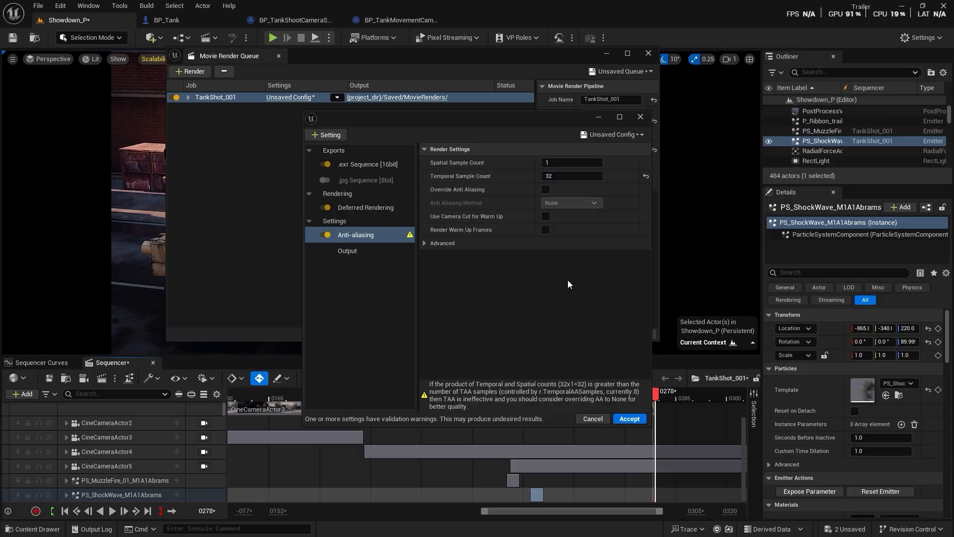
click(546, 188)
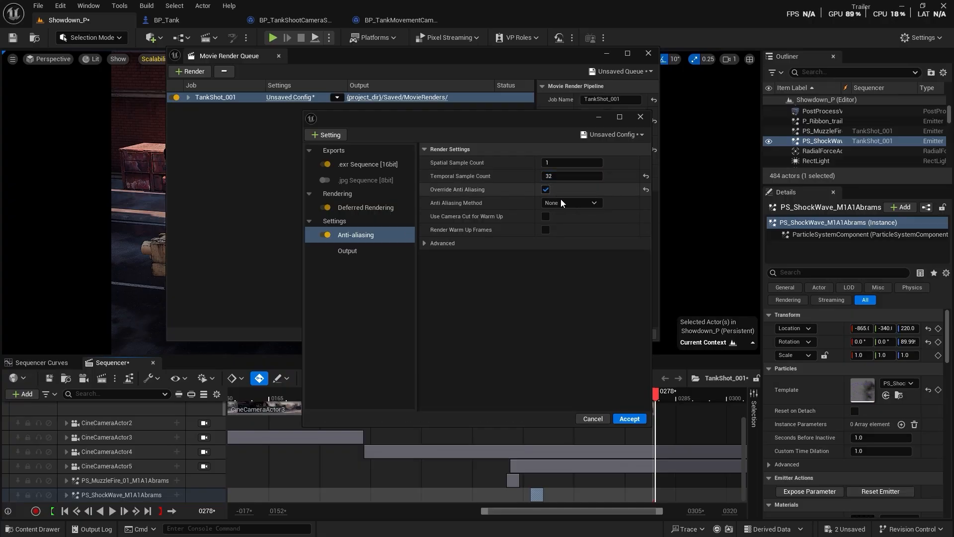
click(327, 135)
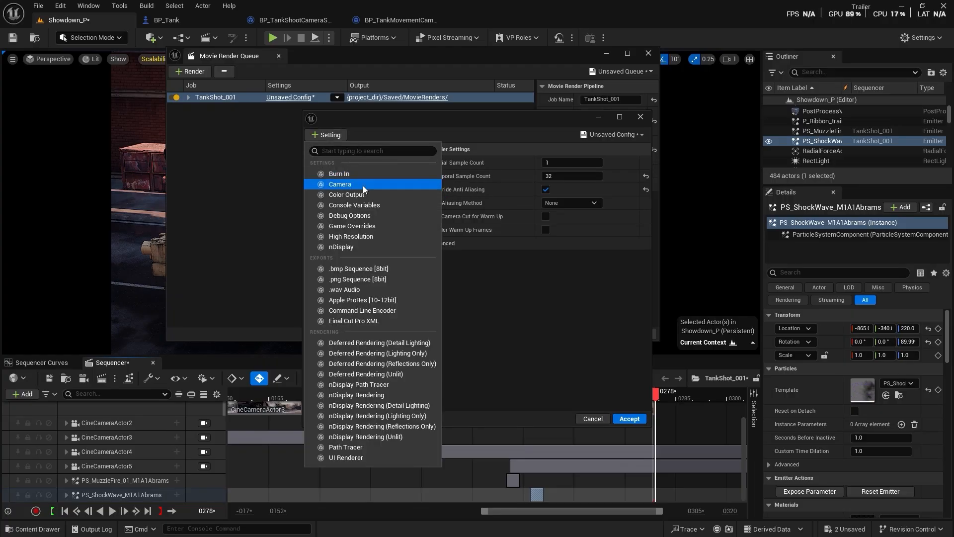
click(364, 237)
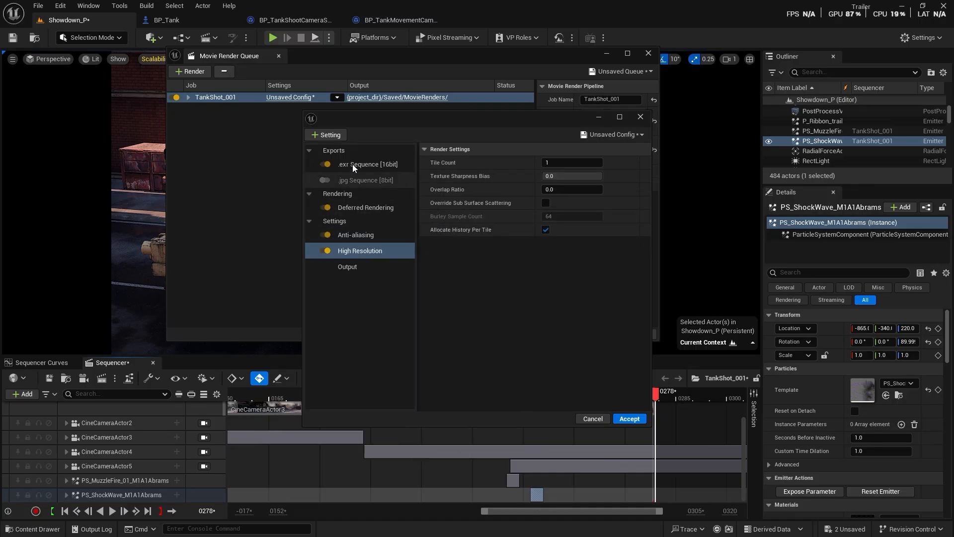
- Add a Console Variables setting to the render configuration, with an r.ScreenPercentage variable set to 200
click(330, 135)
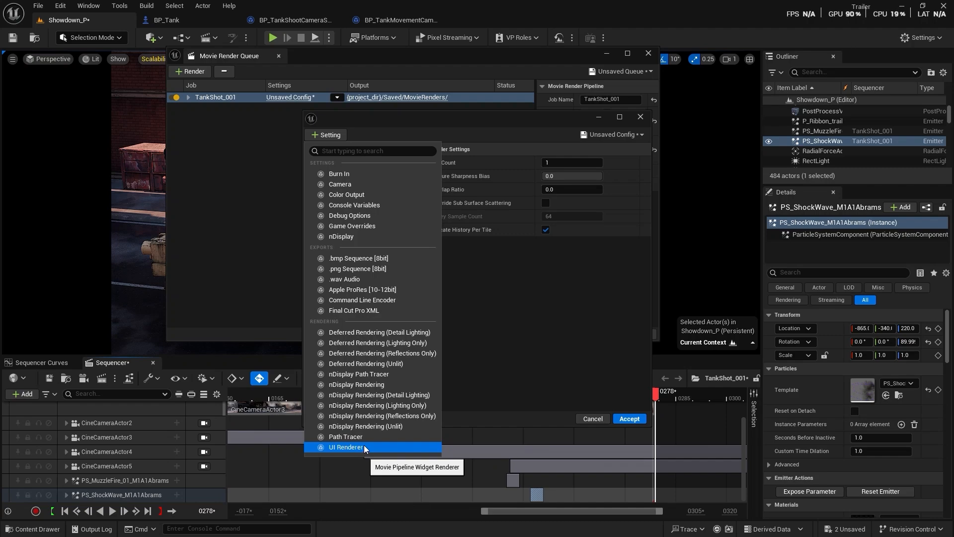
click(358, 205)
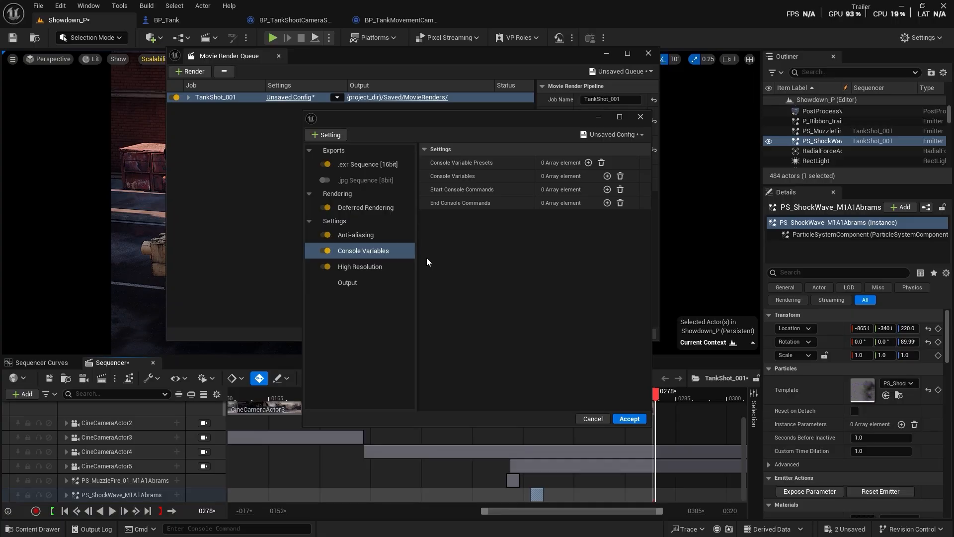
click(607, 176)
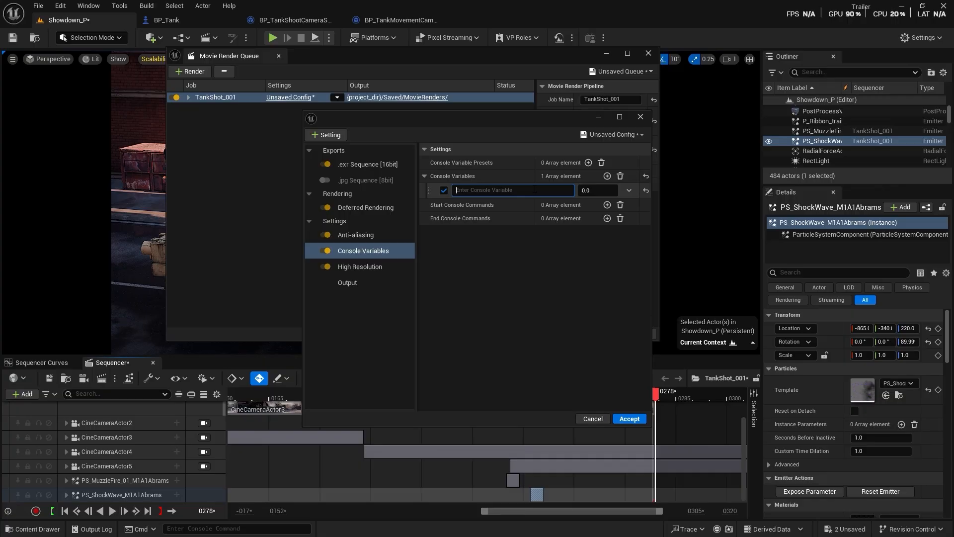
text(r)
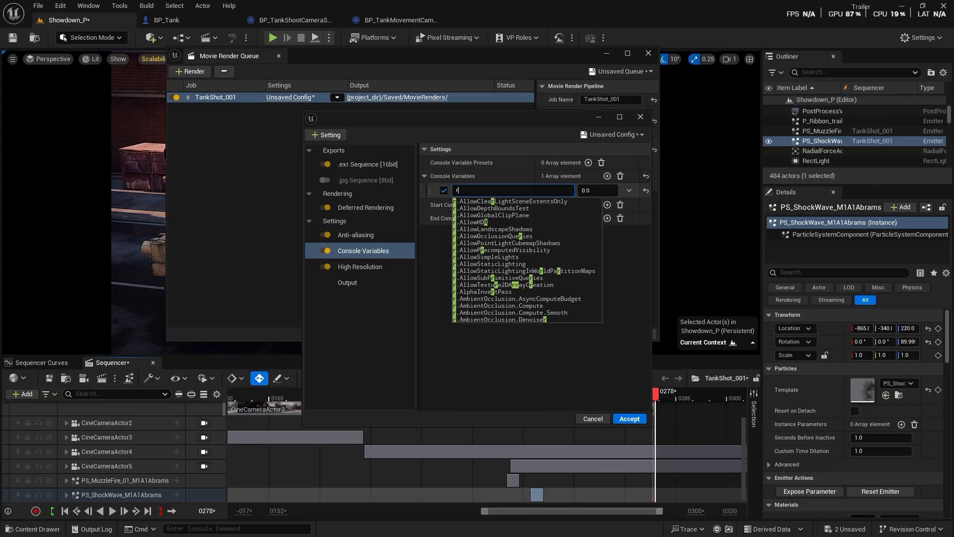
text(.screenper)
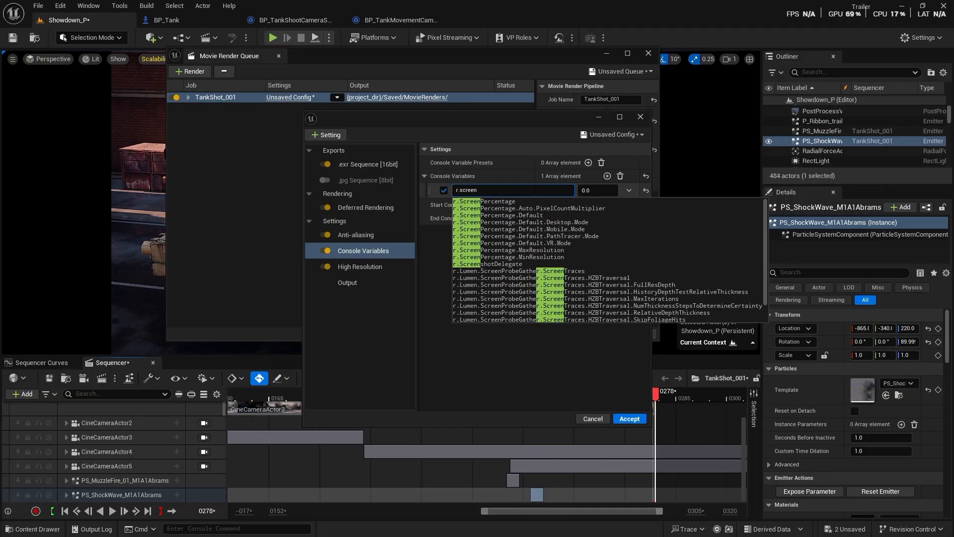
click(510, 202)
click(603, 190)
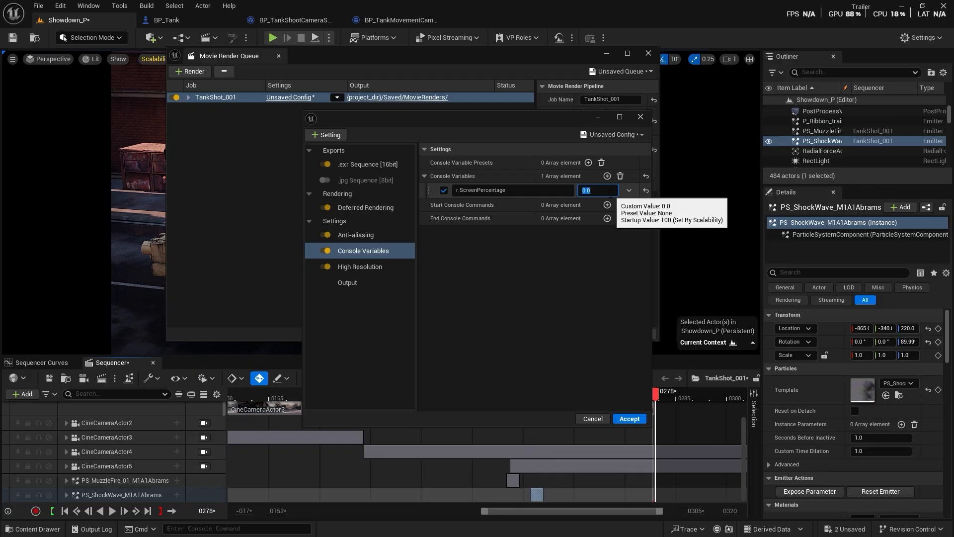
text(200)
key(Return)
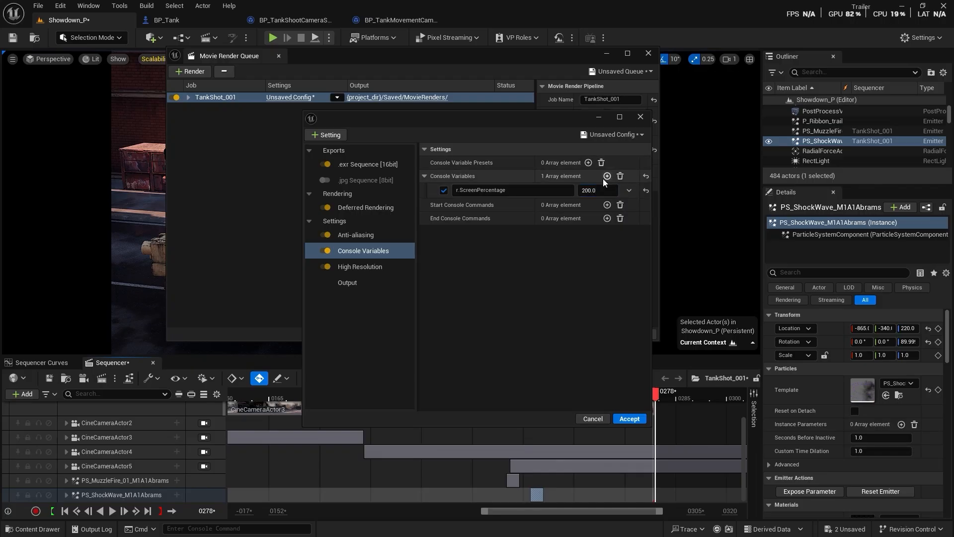
- Add the console variable r.AmbientOcclusion.Denoiser.TemporalAccumulation with value 0, widen the configuration window and save all unsaved assets
click(606, 176)
click(538, 202)
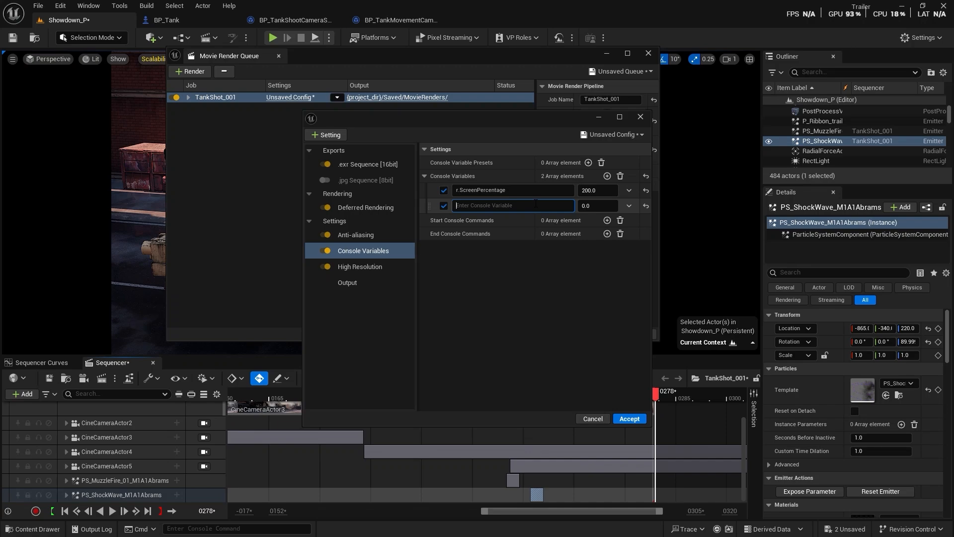
text(r.ambient)
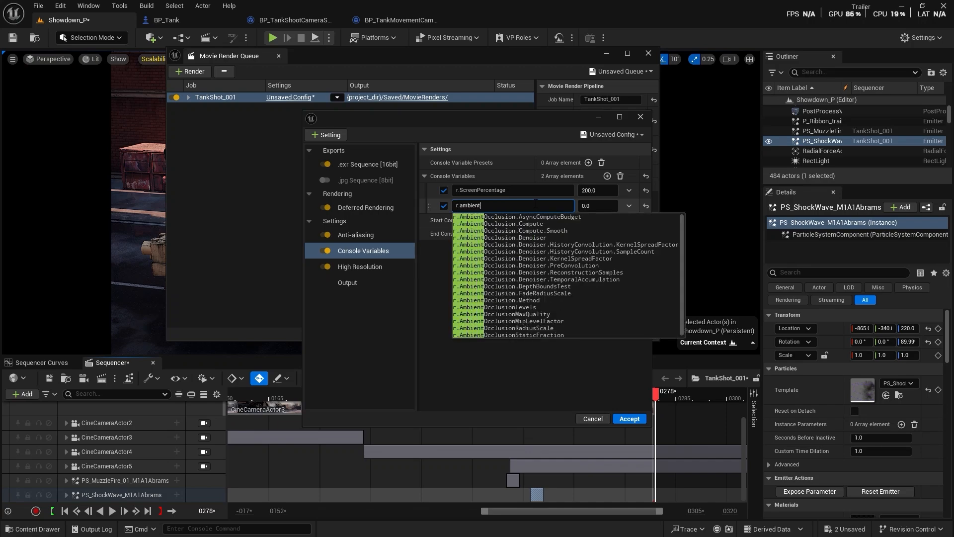
text(occlu)
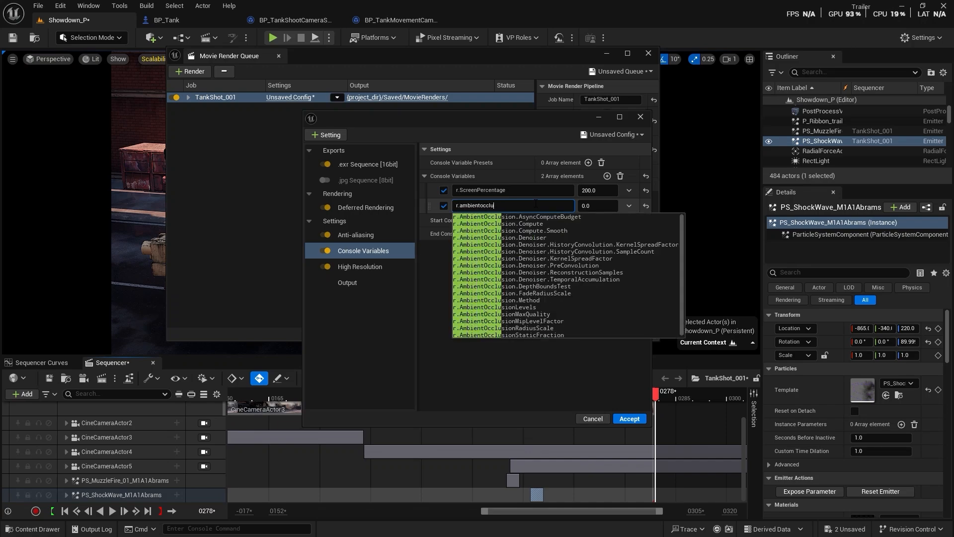
text(sion.)
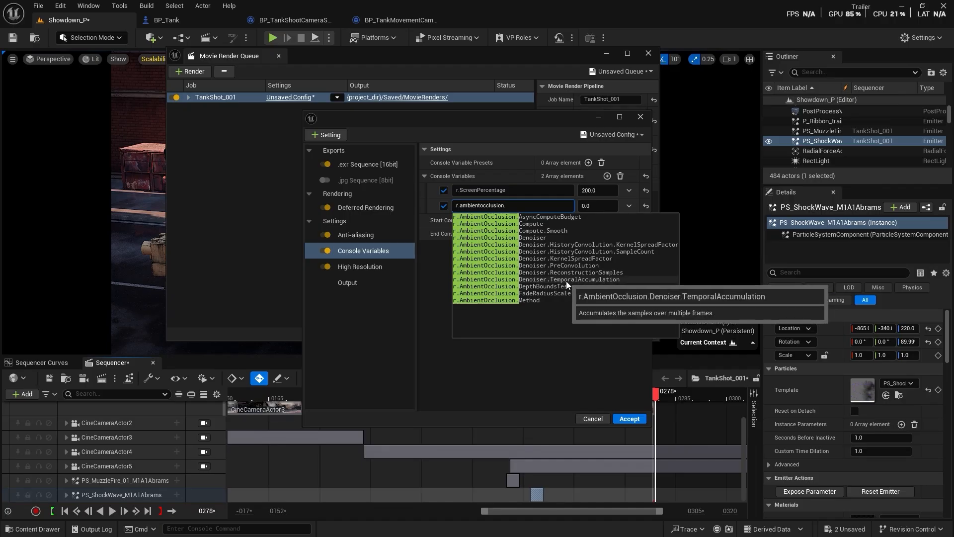
click(566, 281)
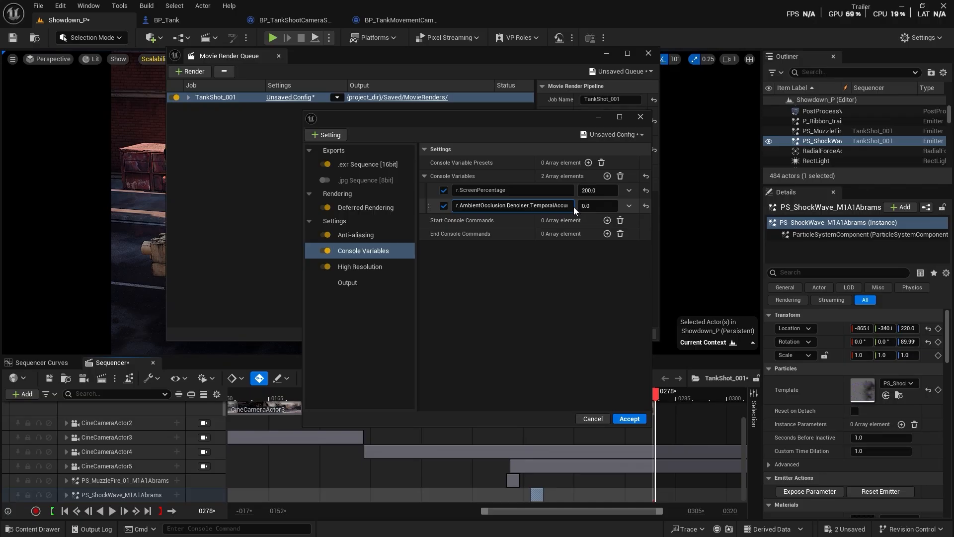
drag(579, 207, 585, 207)
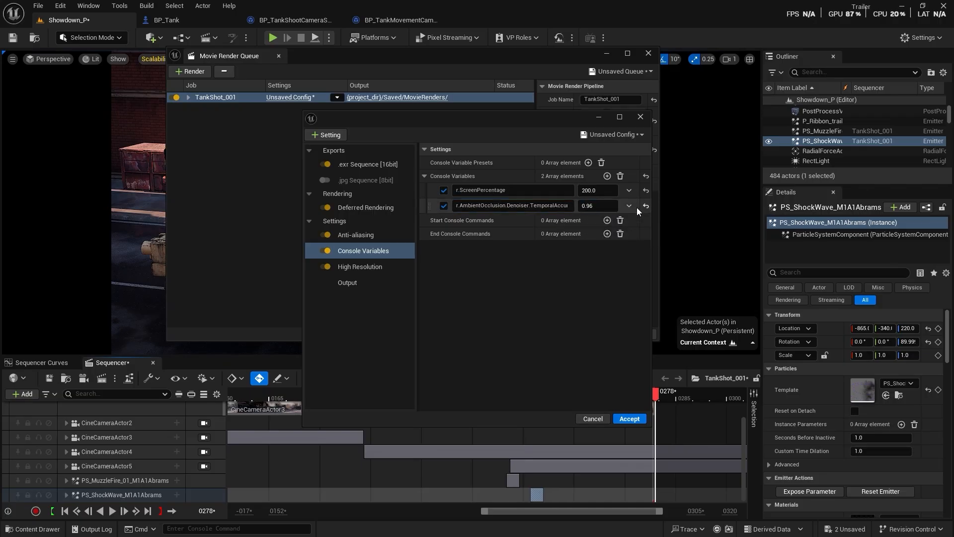
key(ctrl+z)
drag(302, 194, 104, 195)
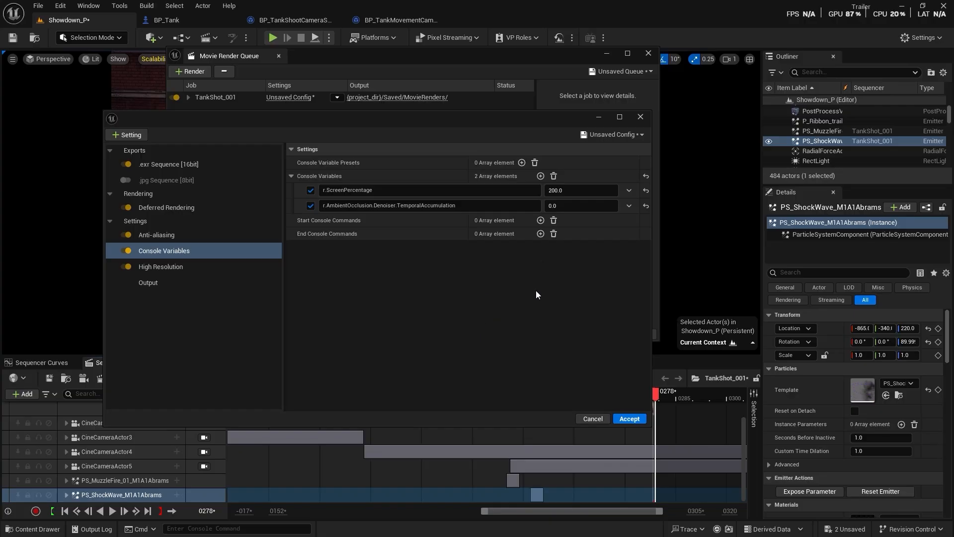
key(ctrl+shift+s)
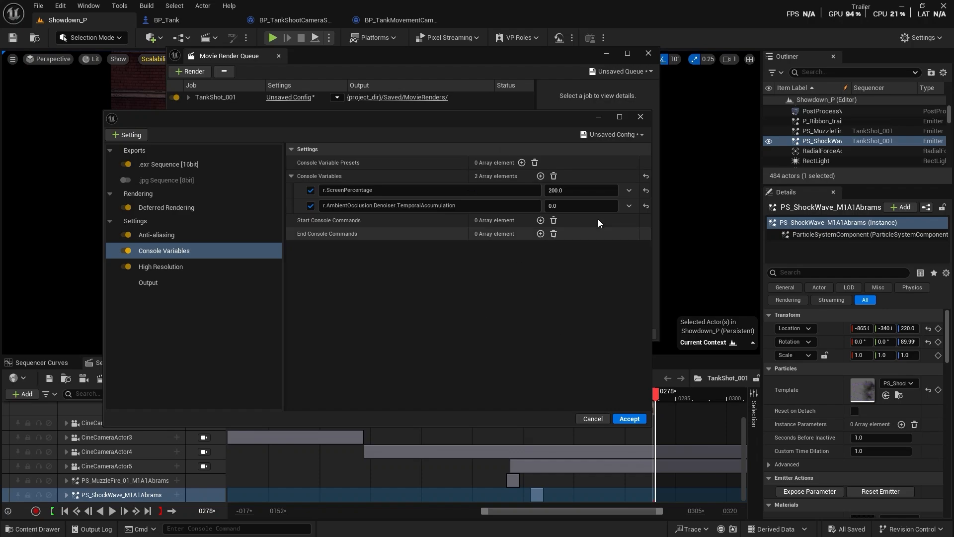
- Complete the console variables with the remaining denoiser, motion blur, depth of field, bloom, tonemapper and ray tracing entries, copy the list and accept the configuration
click(621, 118)
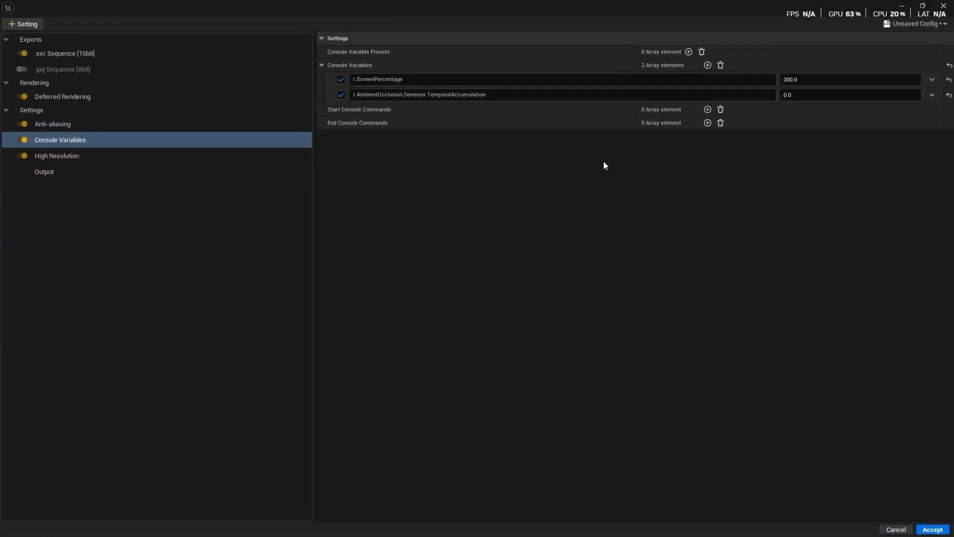
click(708, 65)
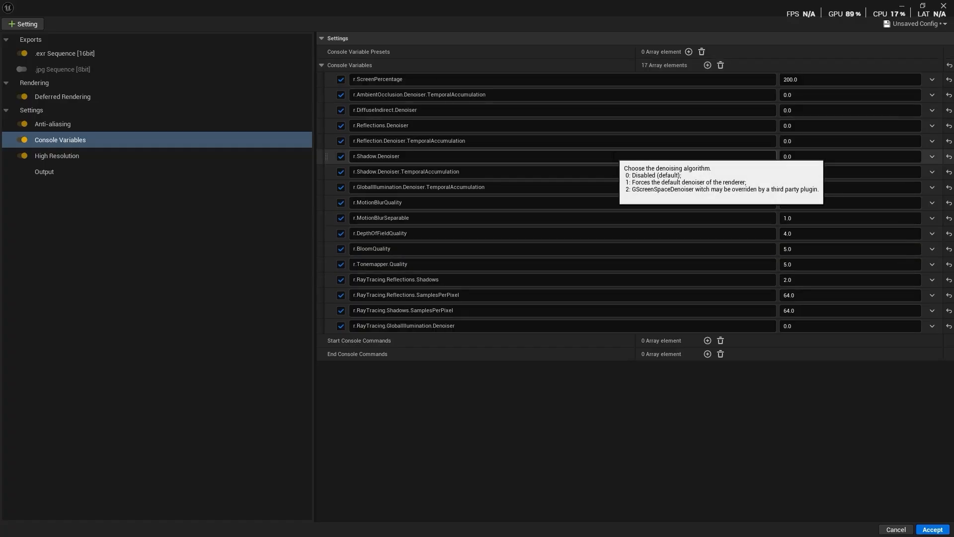
right_click(443, 66)
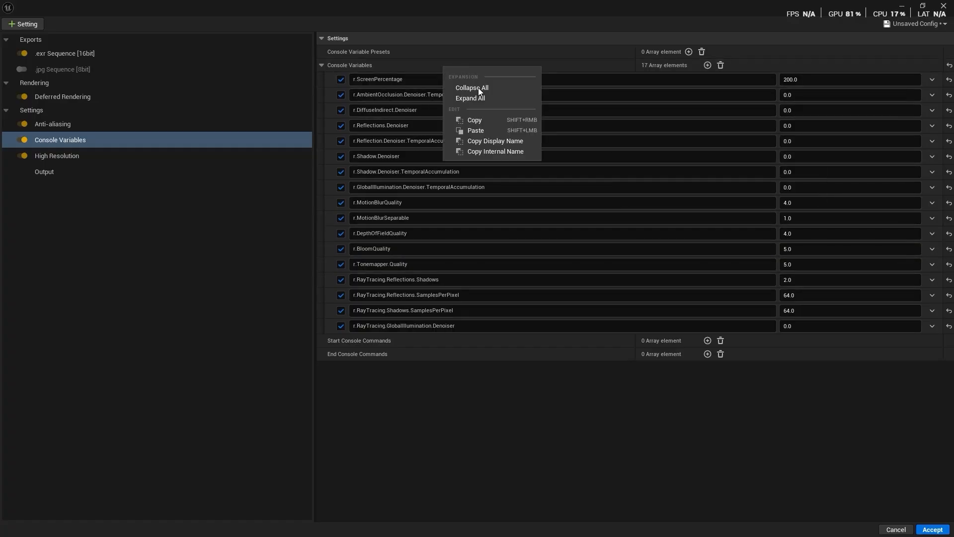
click(498, 119)
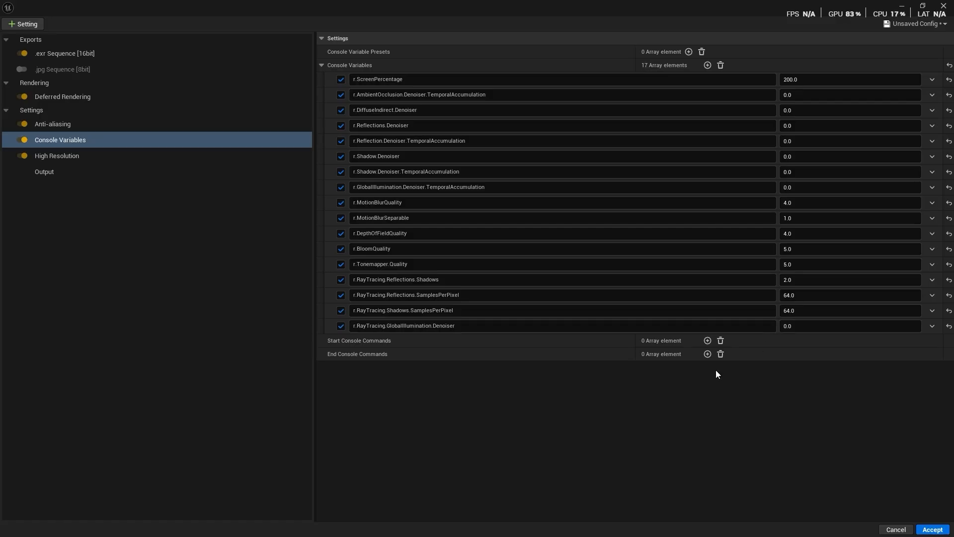
right_click(425, 63)
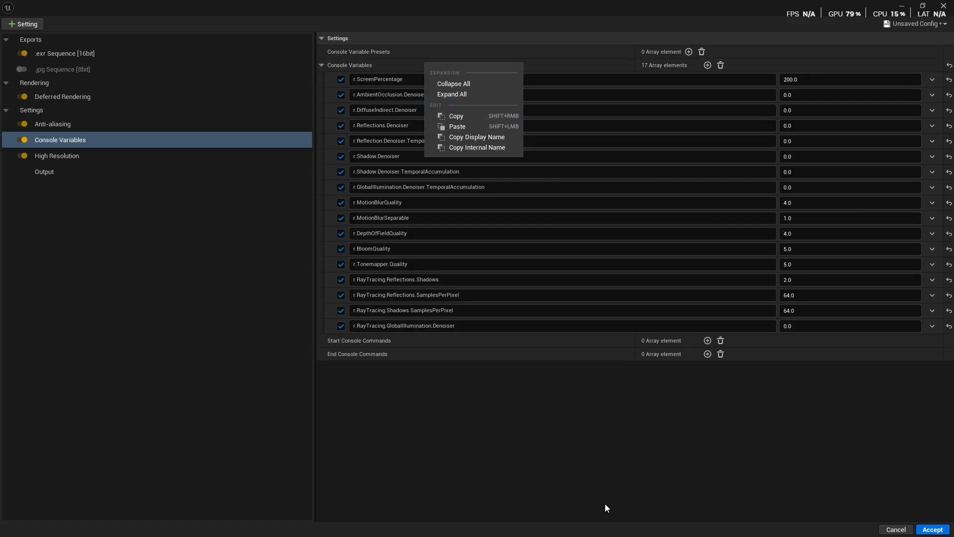
click(580, 458)
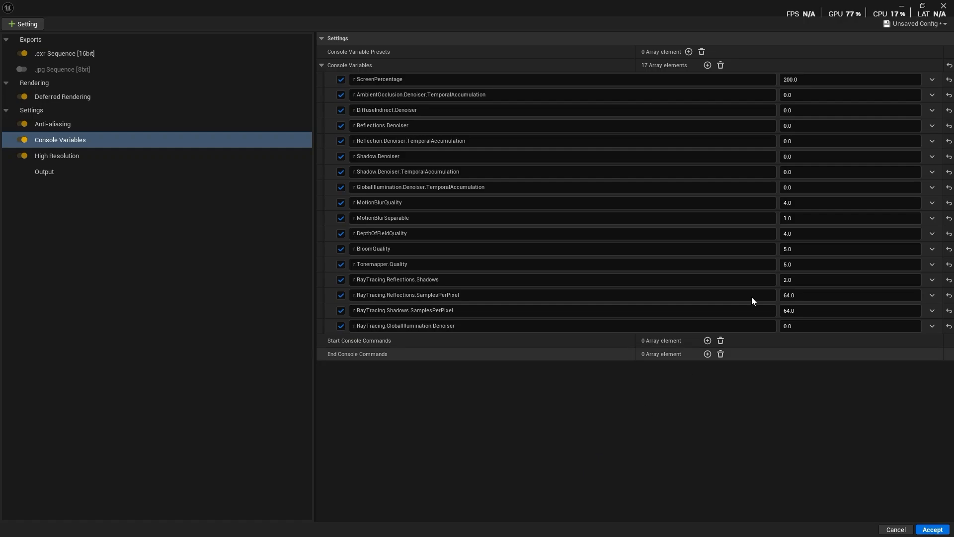
click(932, 529)
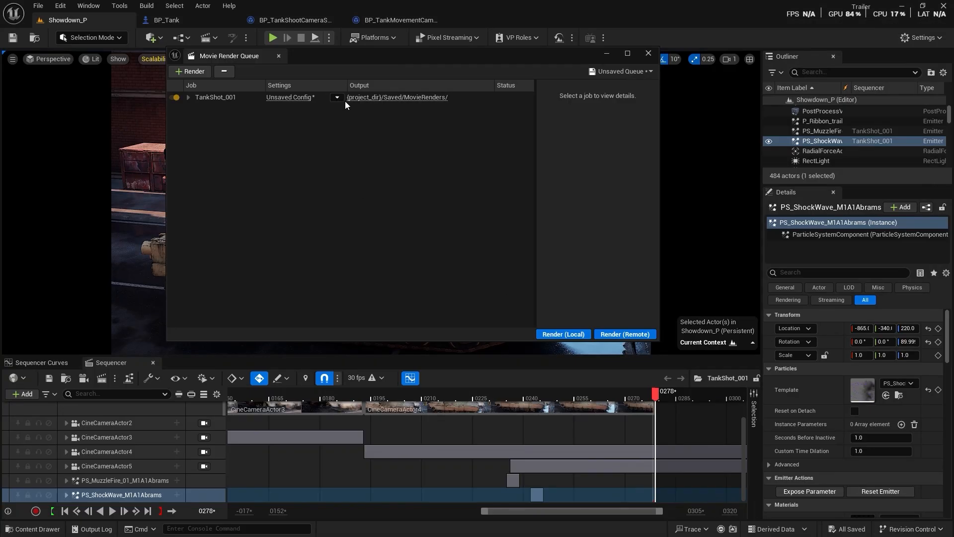
- Reopen the TankShot_001 job's configuration and start saving it as a preset, creating a Presets folder inside Cinematics
click(294, 97)
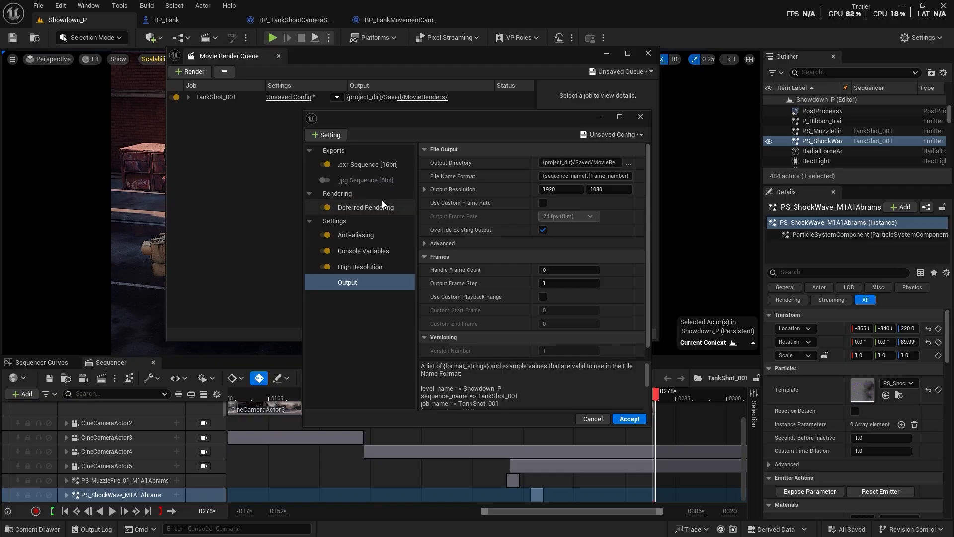
click(387, 252)
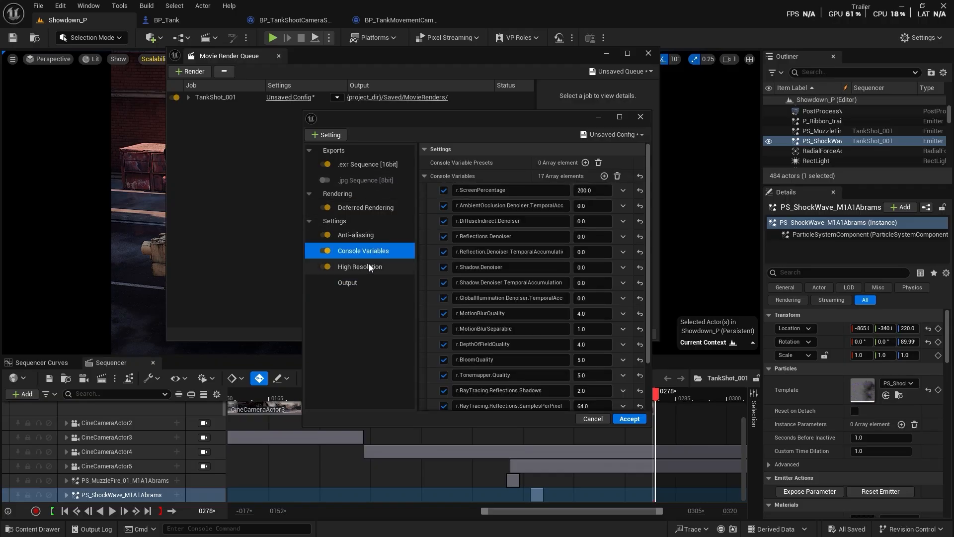
click(368, 265)
click(380, 285)
click(613, 135)
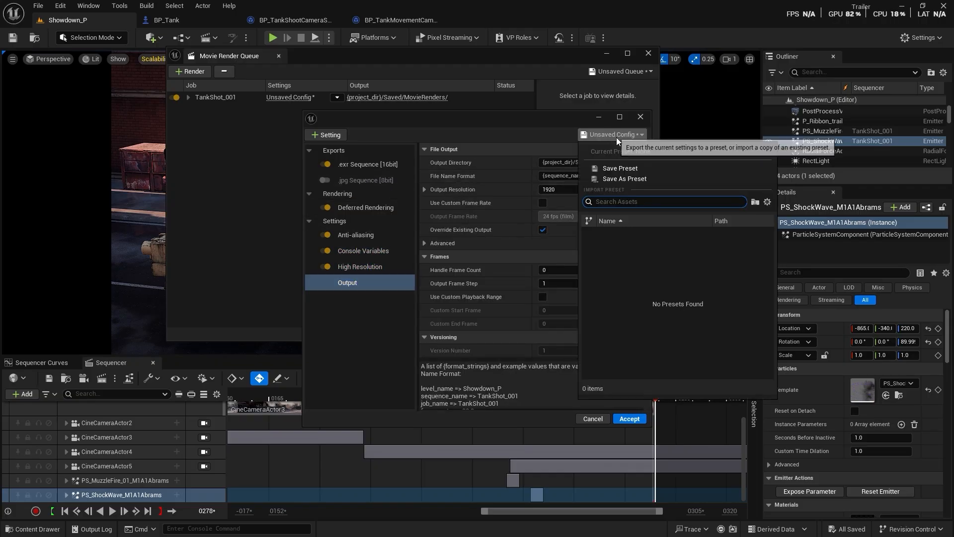
click(645, 170)
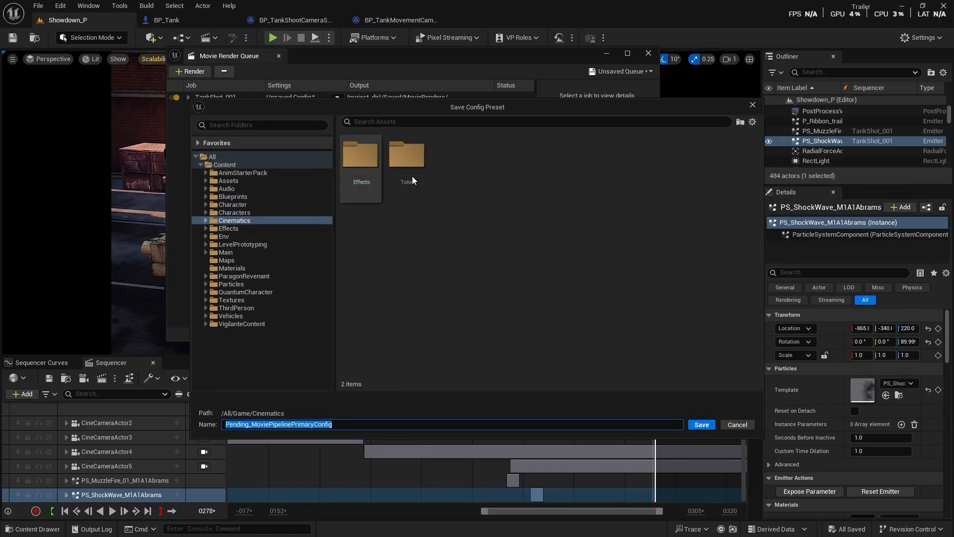
right_click(481, 261)
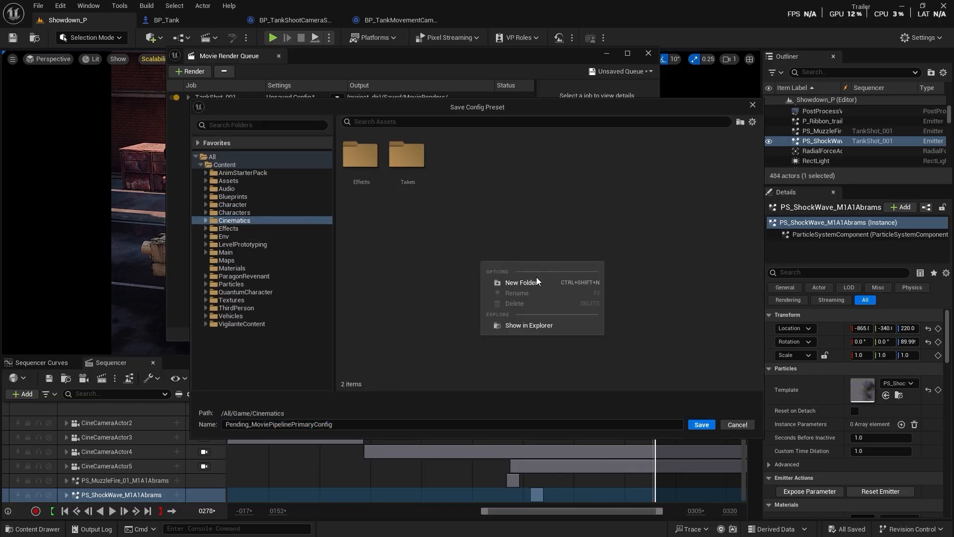
click(547, 281)
text(Presets)
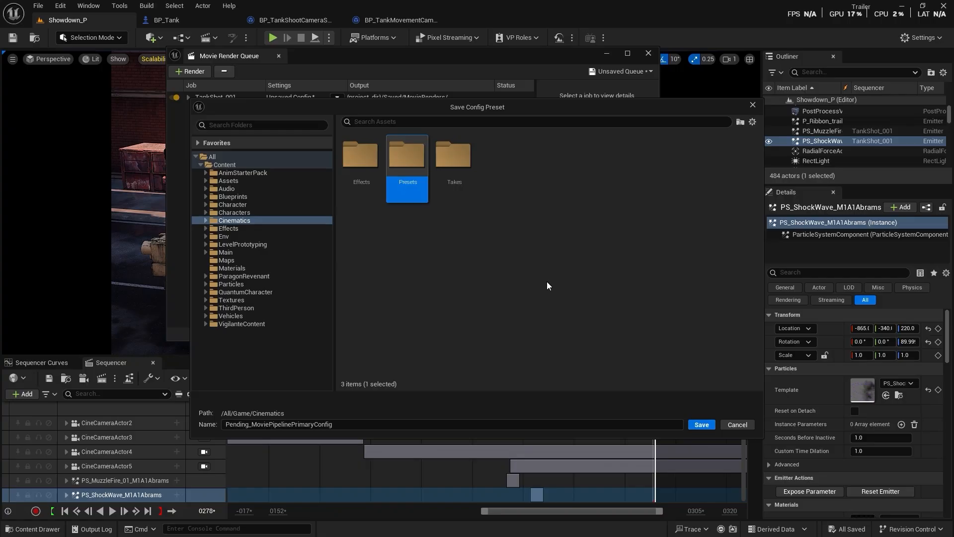
key(Return)
- Save the render configuration preset in the Presets folder under the name HighQualityRender
double_click(409, 158)
click(351, 425)
text(HighQualityRen)
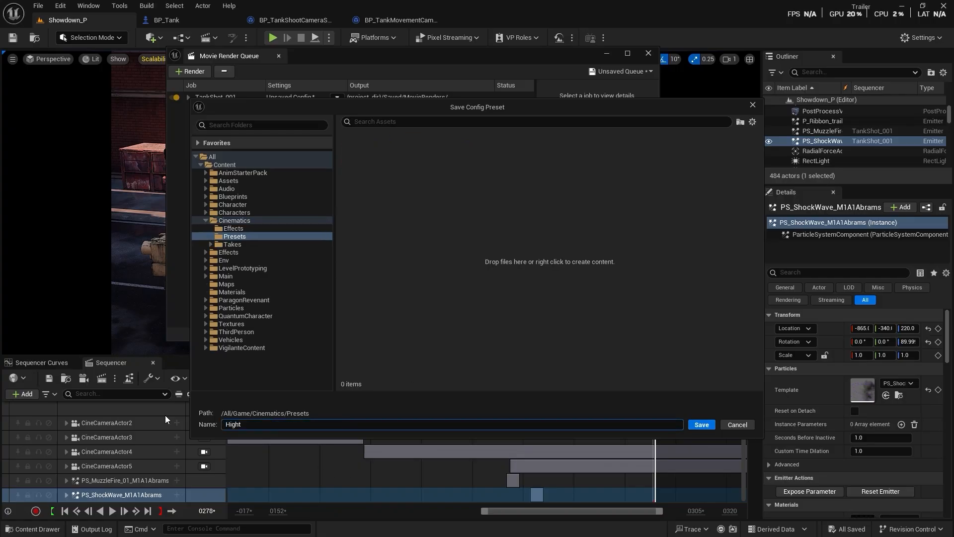
text(der)
key(Return)
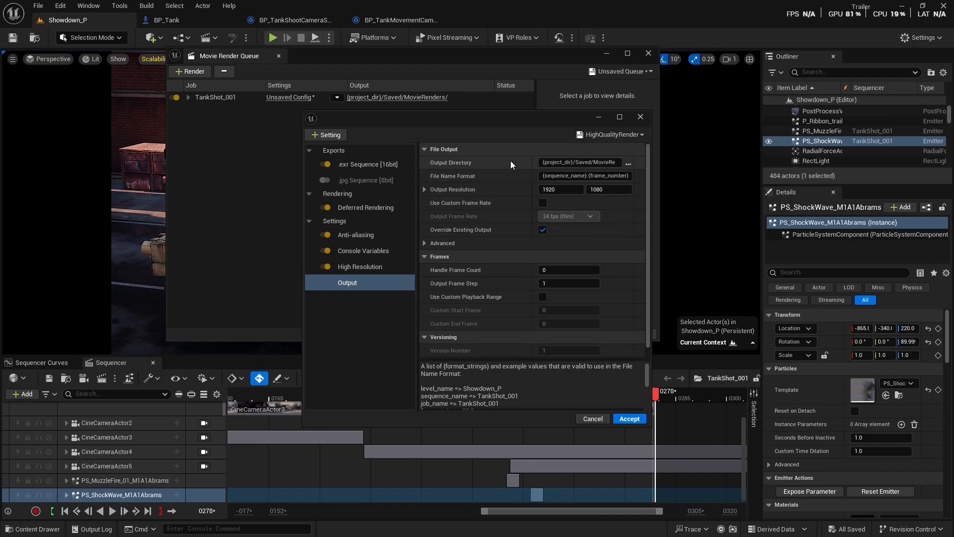
- Set the render's output directory to the project's course folder under D:/Courses, keeping the 1920 x 1080 output resolution
click(628, 164)
click(865, 502)
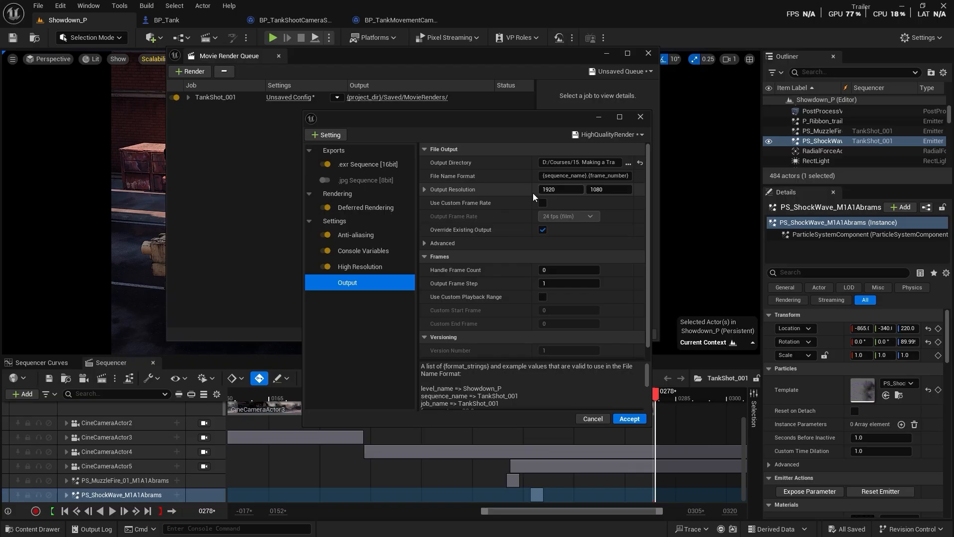
click(562, 190)
click(562, 190)
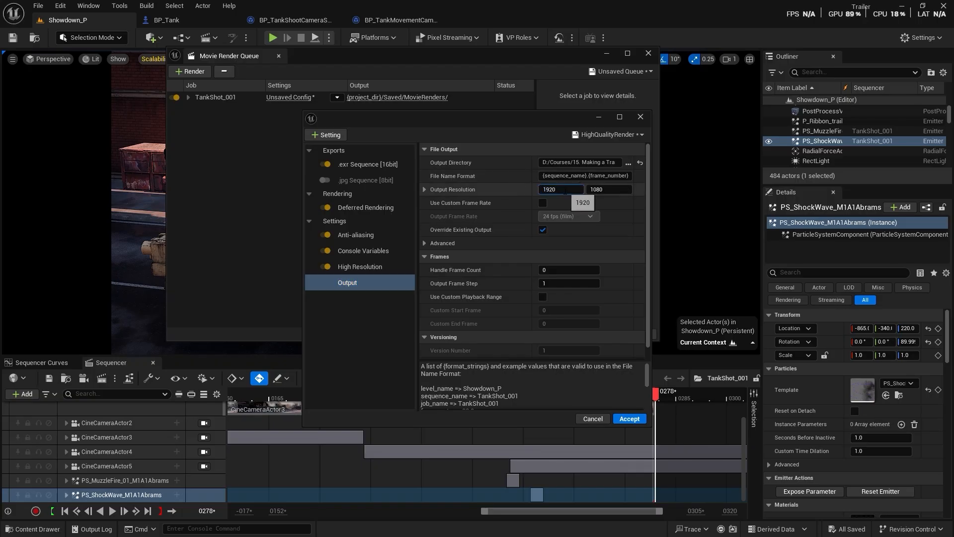
- Enable Use Custom Frame Rate and set the output frame rate to 48 fps
click(543, 203)
click(557, 217)
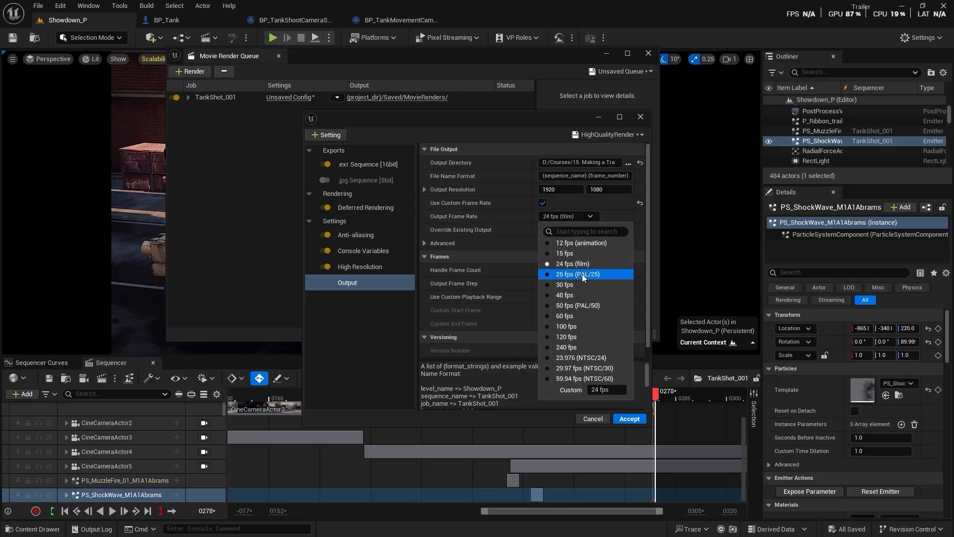
click(566, 295)
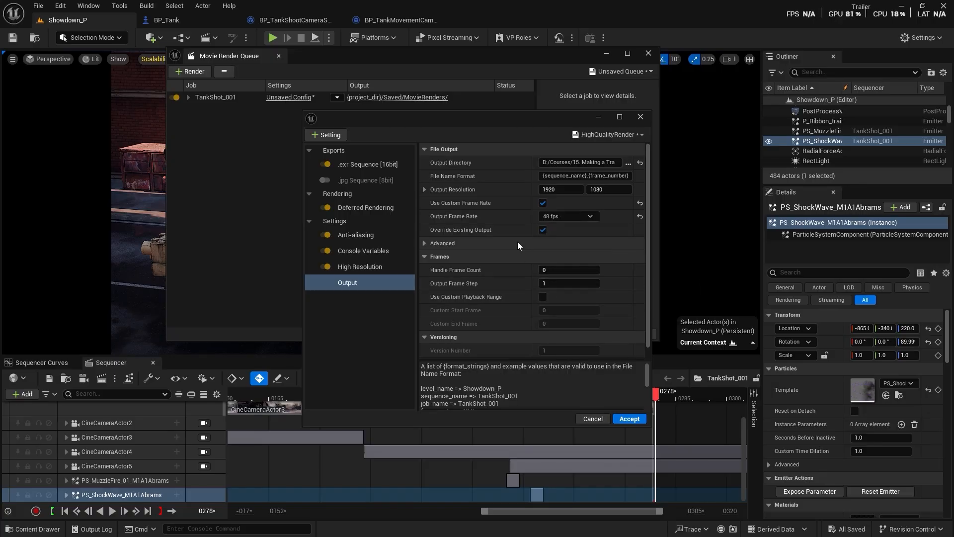
click(574, 217)
click(568, 217)
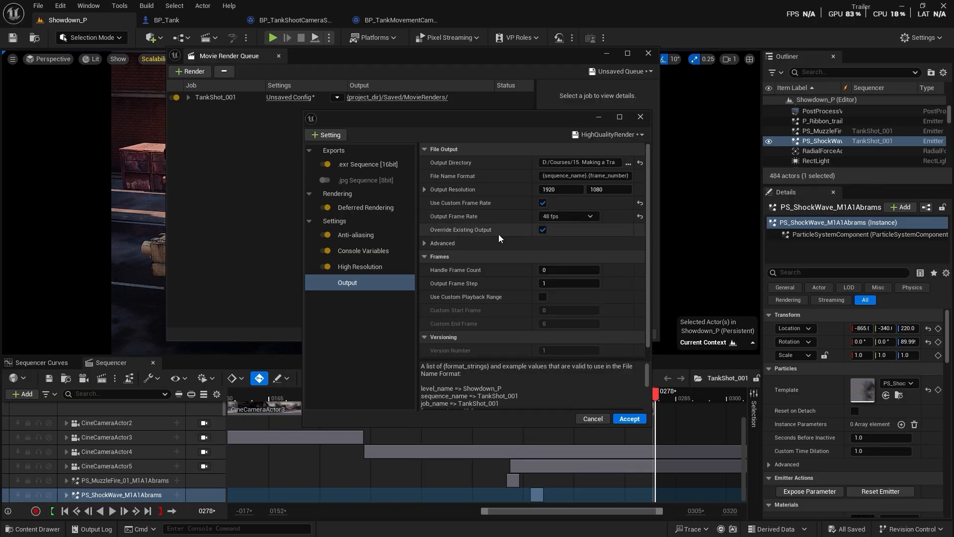
scroll(499, 234, down, 1)
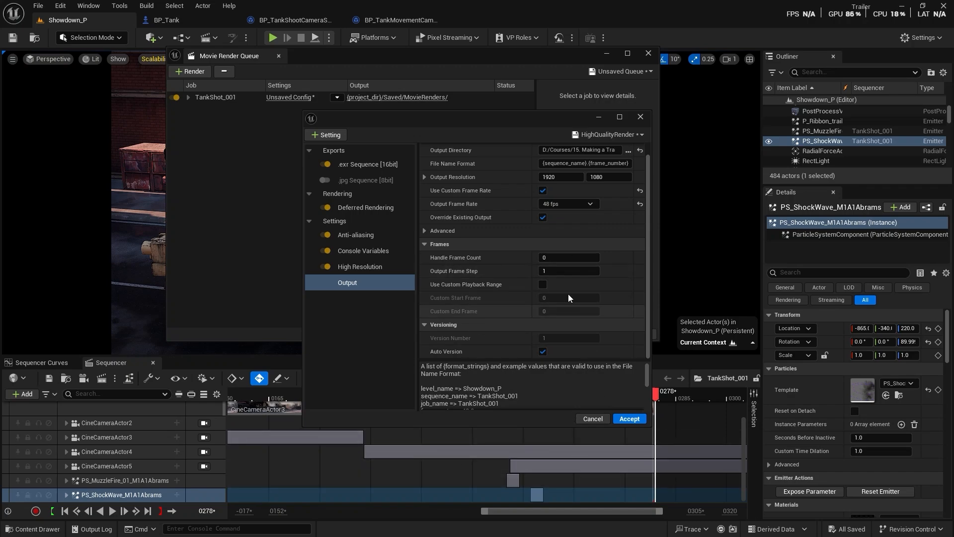
click(545, 285)
click(556, 300)
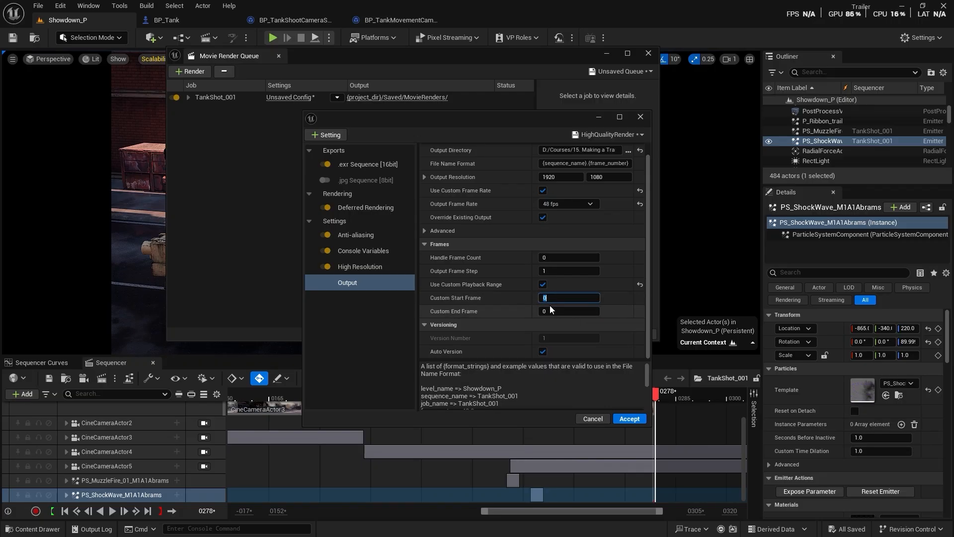
click(543, 285)
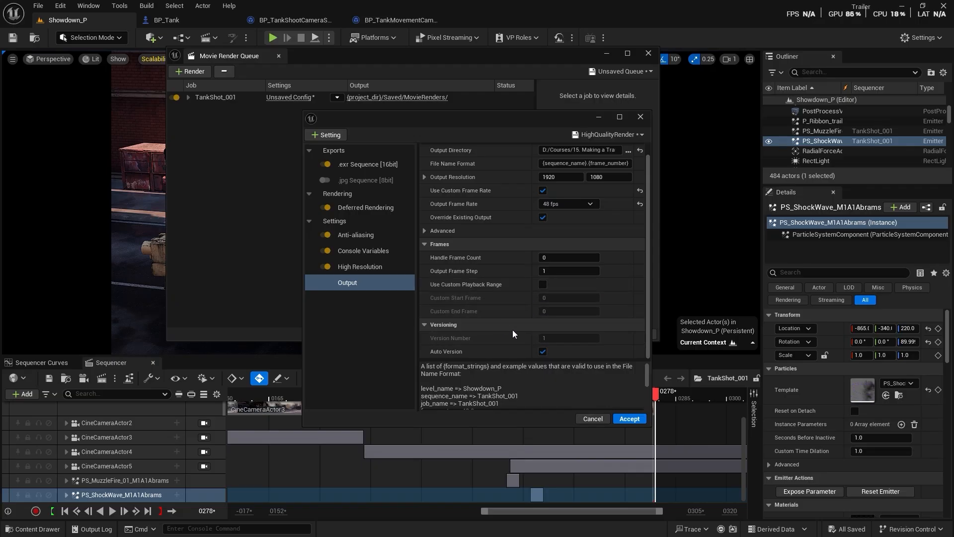
scroll(476, 250, up, 1)
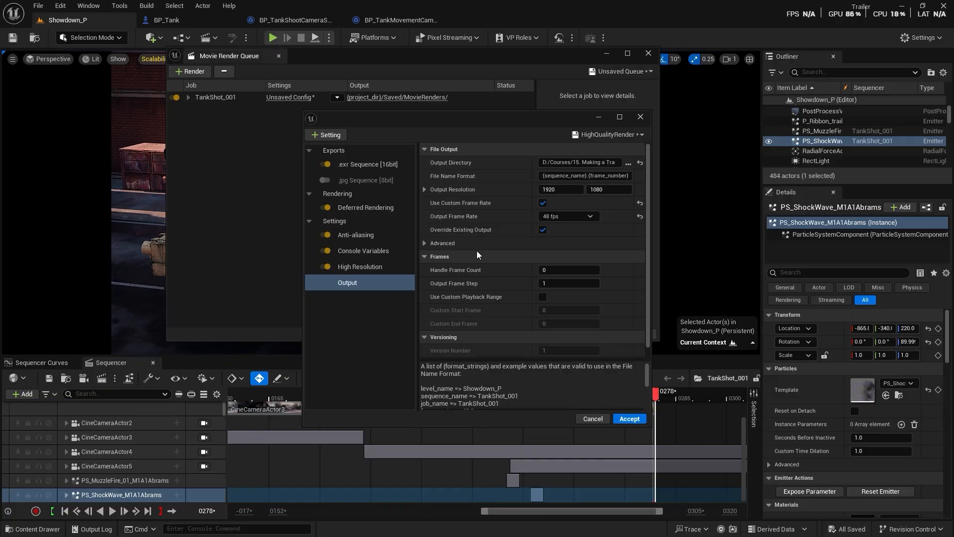
- Accept the output settings and save the render queue in Cinematics/Presets under the name EditorMoviePipelineQueue
click(629, 418)
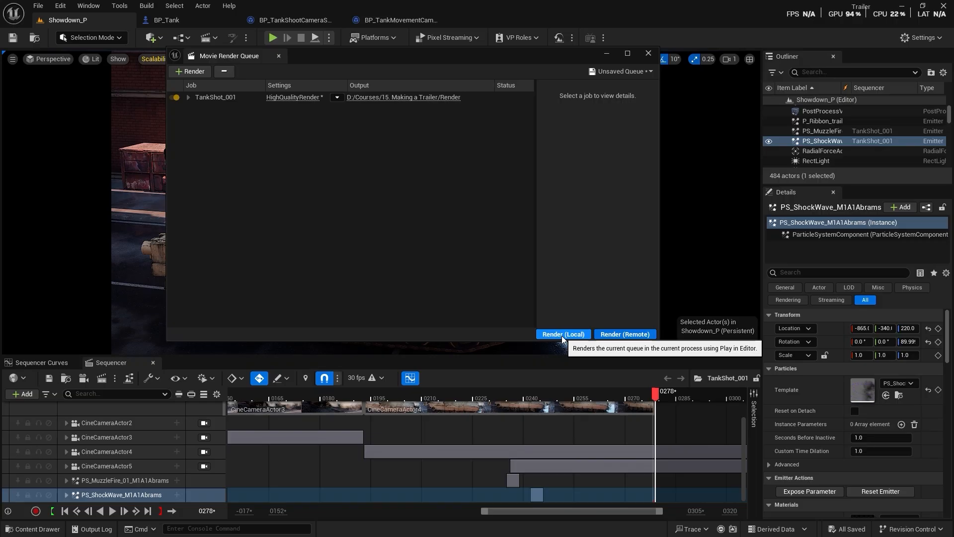
click(615, 71)
click(636, 105)
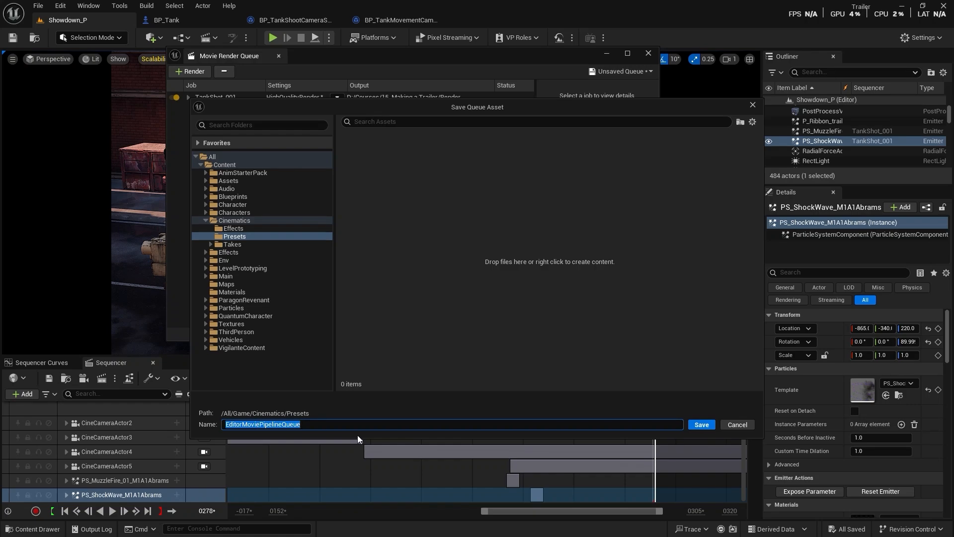
click(701, 425)
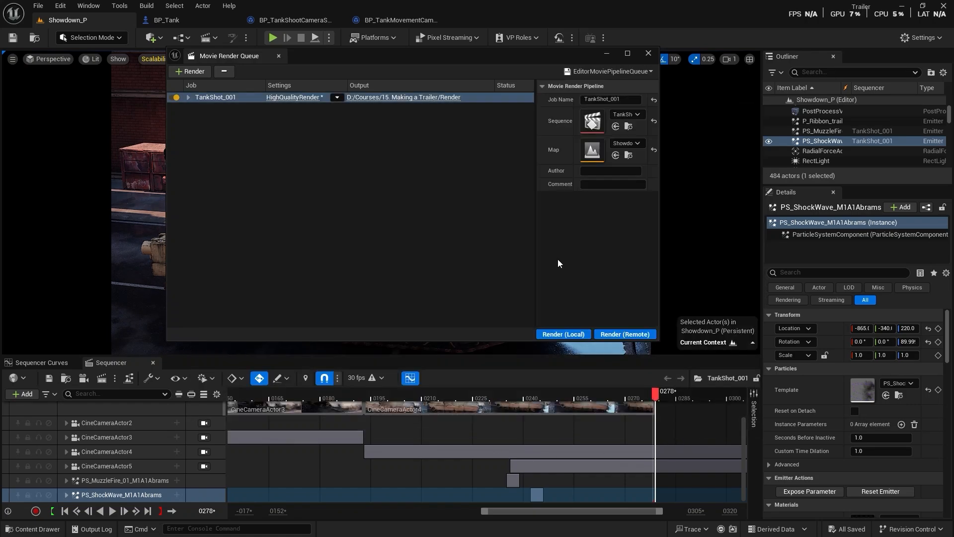
click(462, 220)
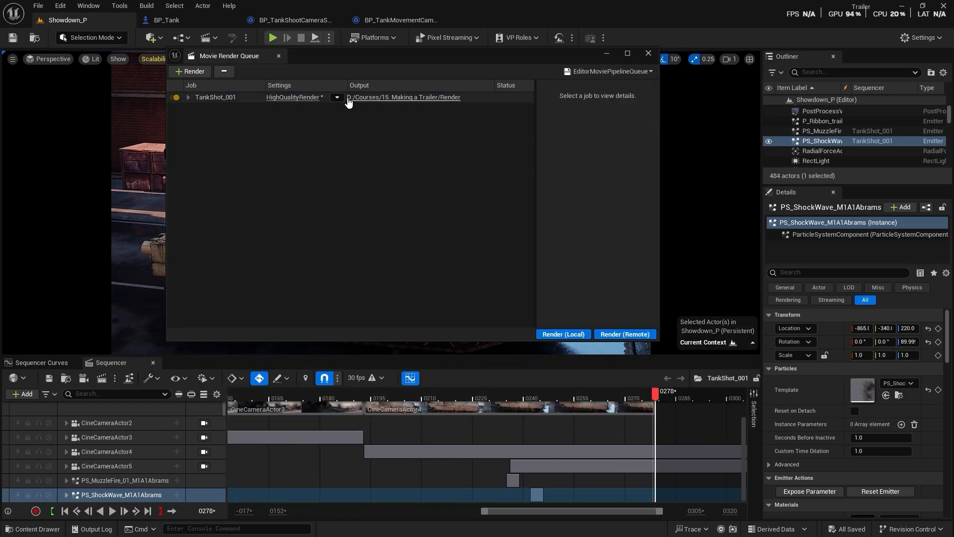
- Recheck the console variables in the TankShot_001 job's HighQualityRender configuration, accept it and render the queue locally
click(307, 97)
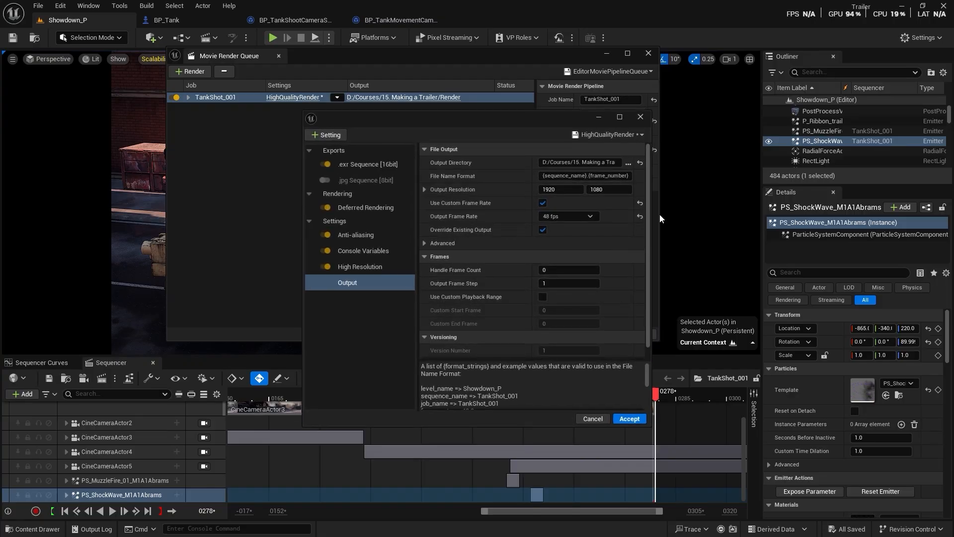
click(396, 266)
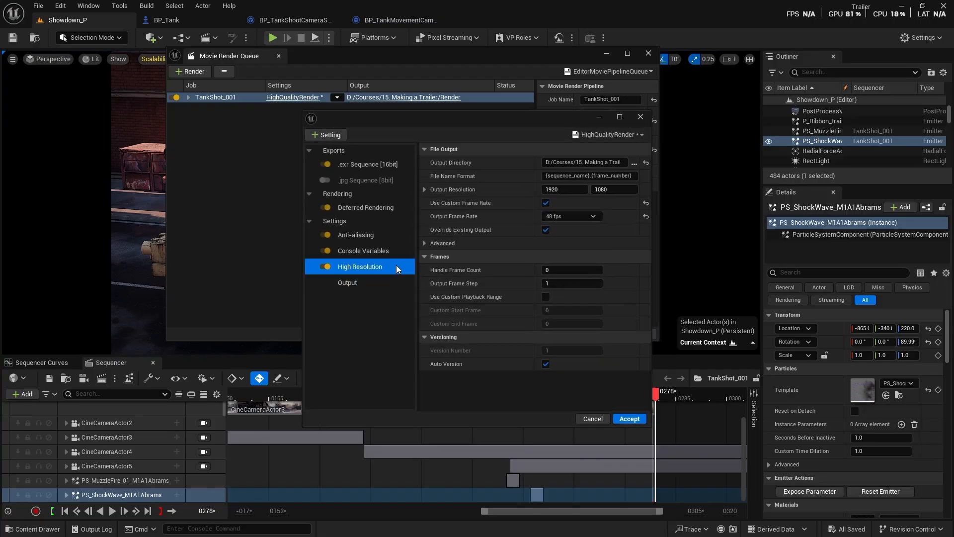
click(379, 251)
scroll(511, 199, down, 5)
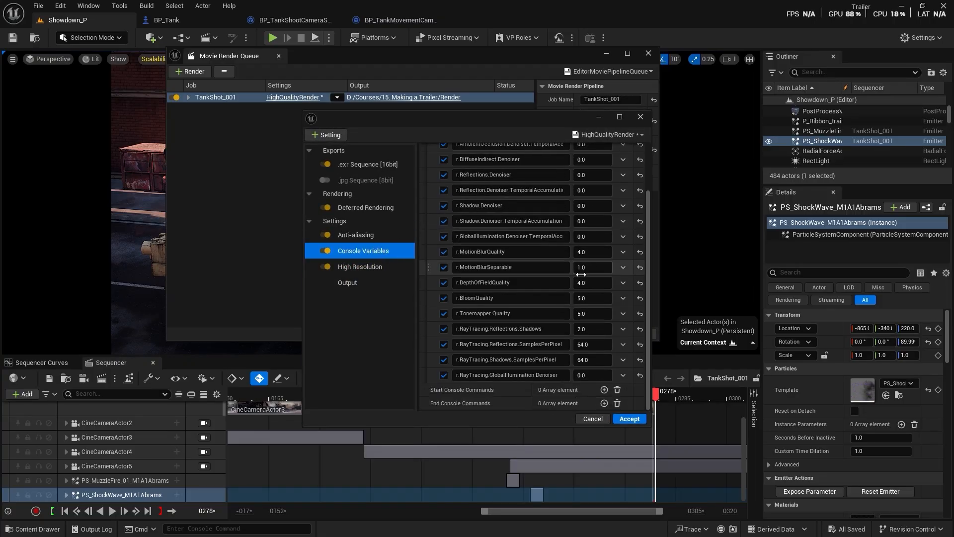
click(631, 419)
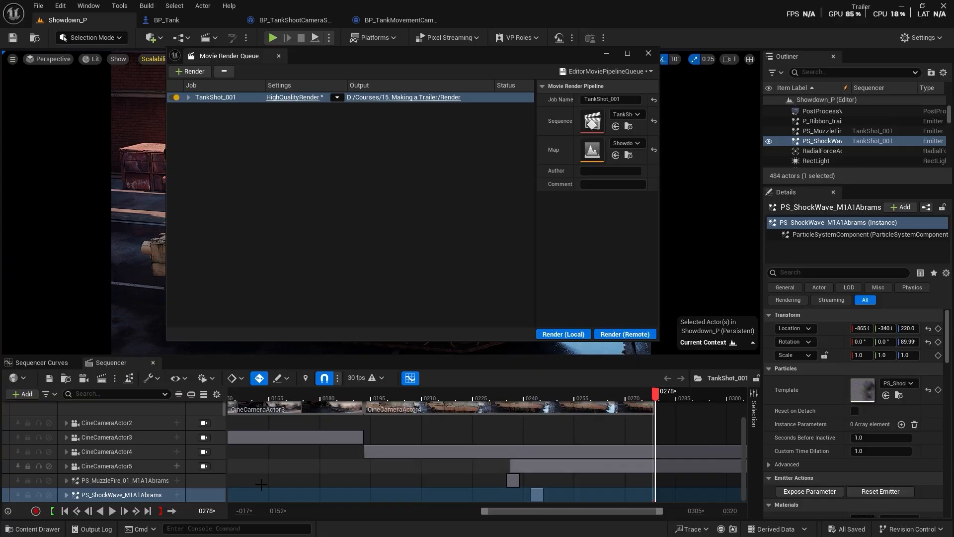
click(563, 334)
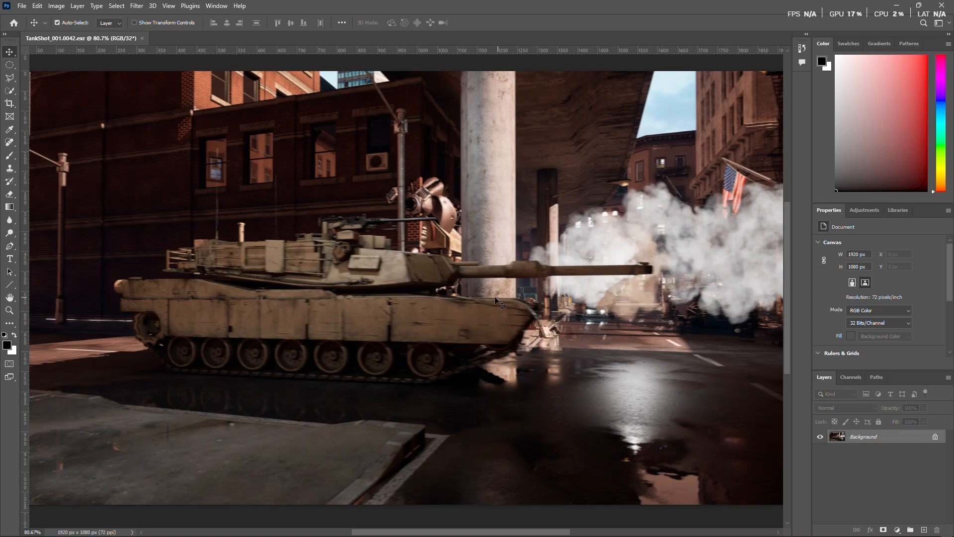
- In Photoshop, examine the tank's hull, turret and wheels up close in the rendered frame TankShot_001.0042.exr
alt+scroll(485, 293, down, 3)
alt+scroll(434, 295, up, 5)
alt+scroll(470, 282, up, 2)
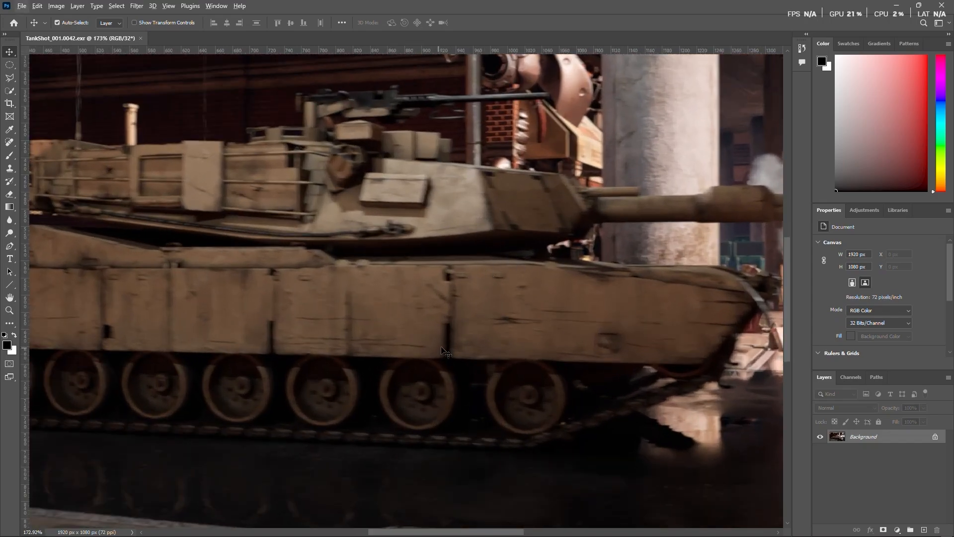
alt+scroll(507, 303, down, 3)
alt+scroll(377, 346, up, 5)
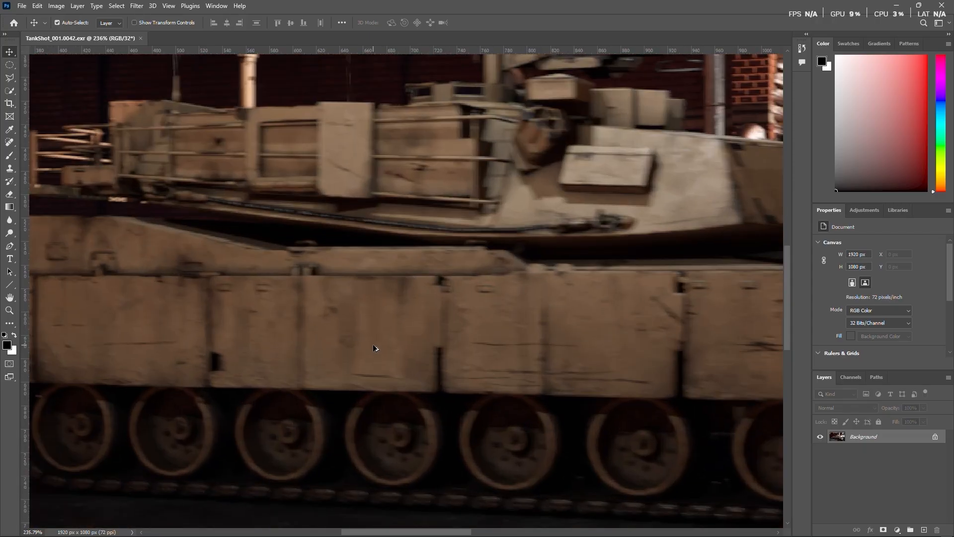
drag(381, 346, 329, 293)
alt+scroll(512, 309, down, 3)
alt+scroll(380, 335, down, 2)
alt+scroll(422, 294, down, 5)
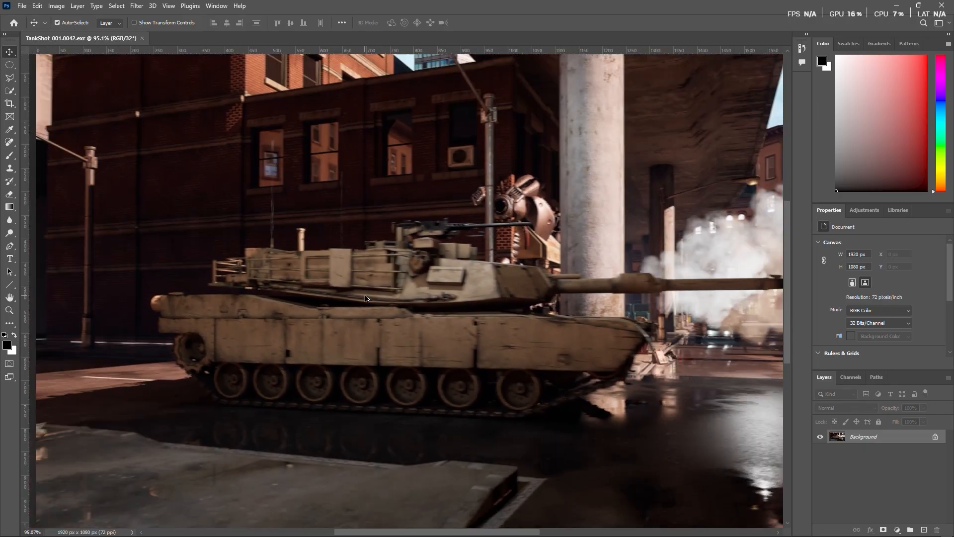
- Inspect the muzzle smoke and the tank's turret and tracks in the rendered frame, and return to Unreal Engine's Movie Render Queue
alt+scroll(648, 267, up, 5)
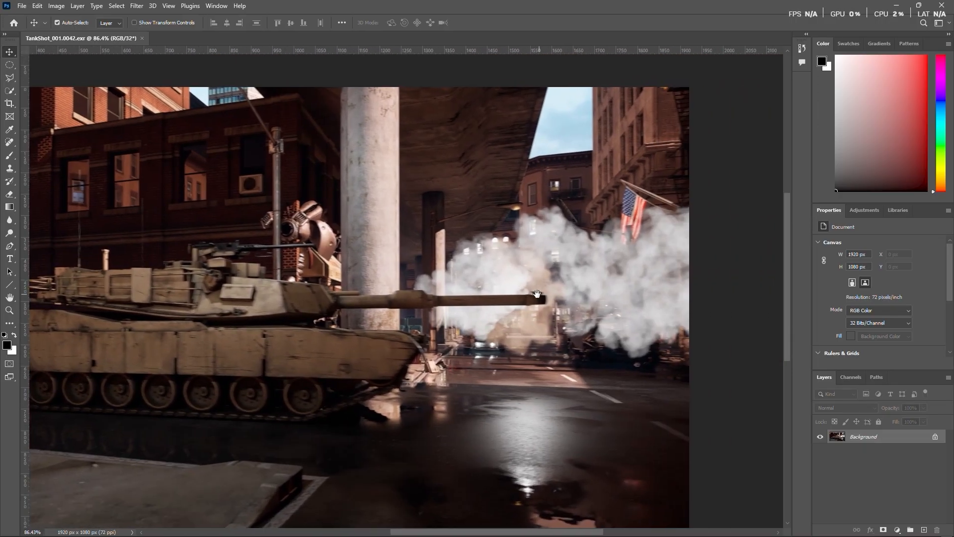
alt+scroll(575, 301, down, 4)
alt+scroll(497, 318, up, 3)
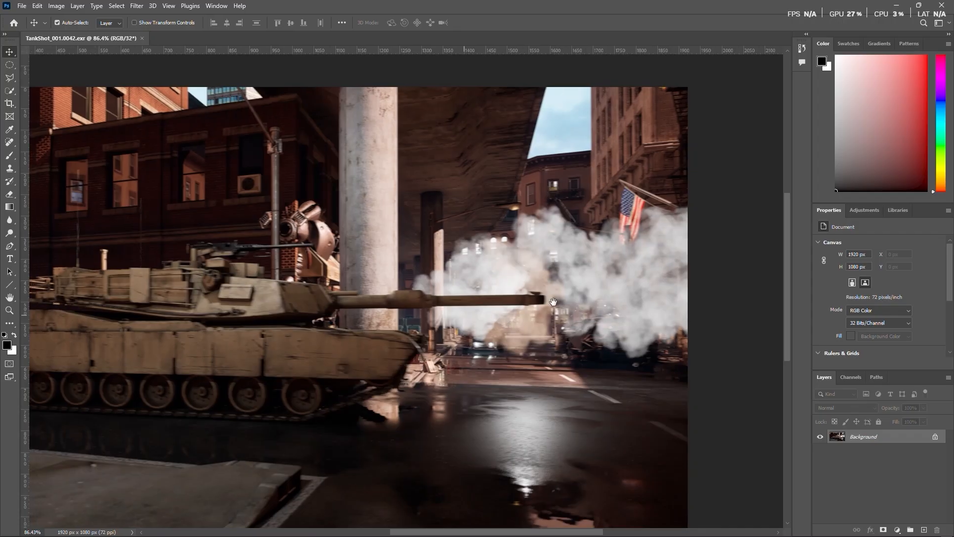
alt+scroll(530, 305, down, 2)
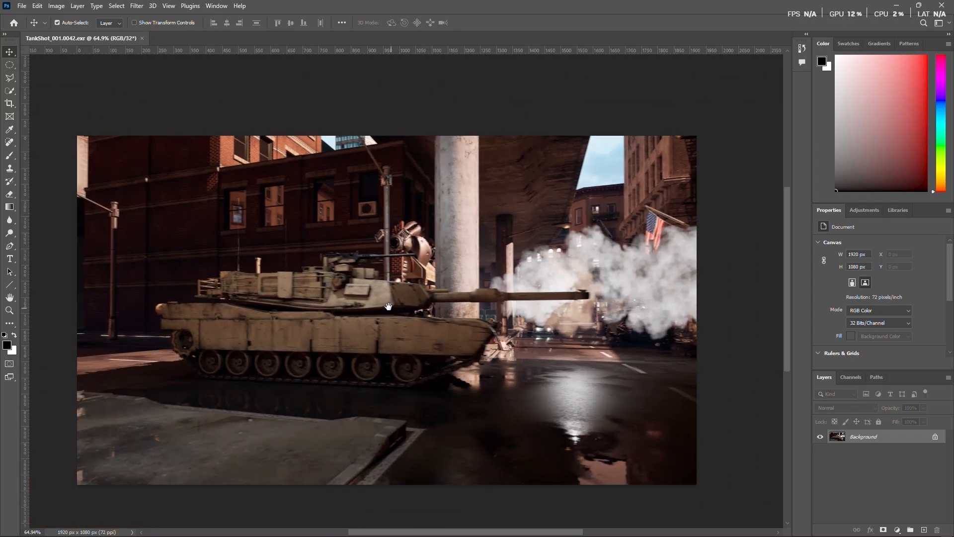
alt+scroll(387, 309, up, 4)
alt+scroll(388, 309, up, 4)
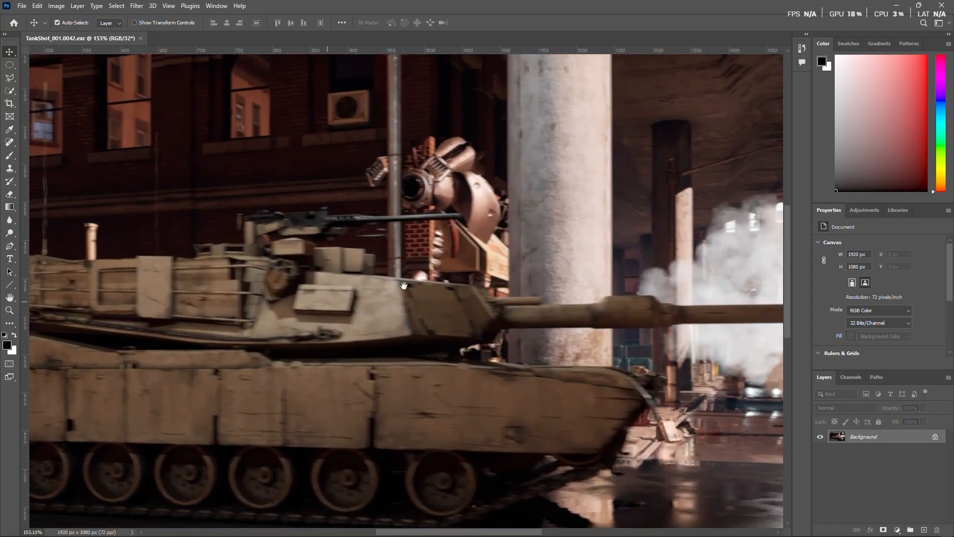
drag(320, 302, 451, 272)
alt+scroll(411, 297, down, 1)
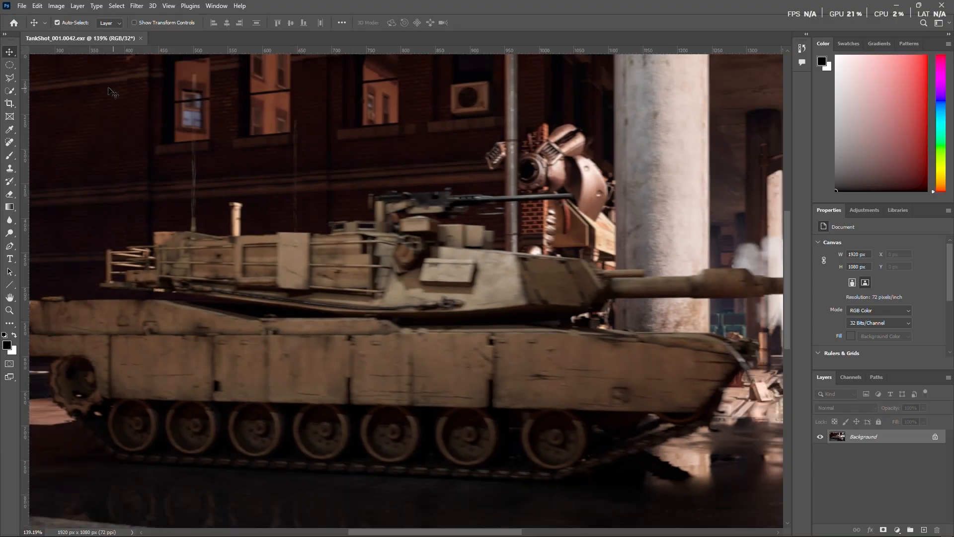
alt+scroll(254, 303, down, 6)
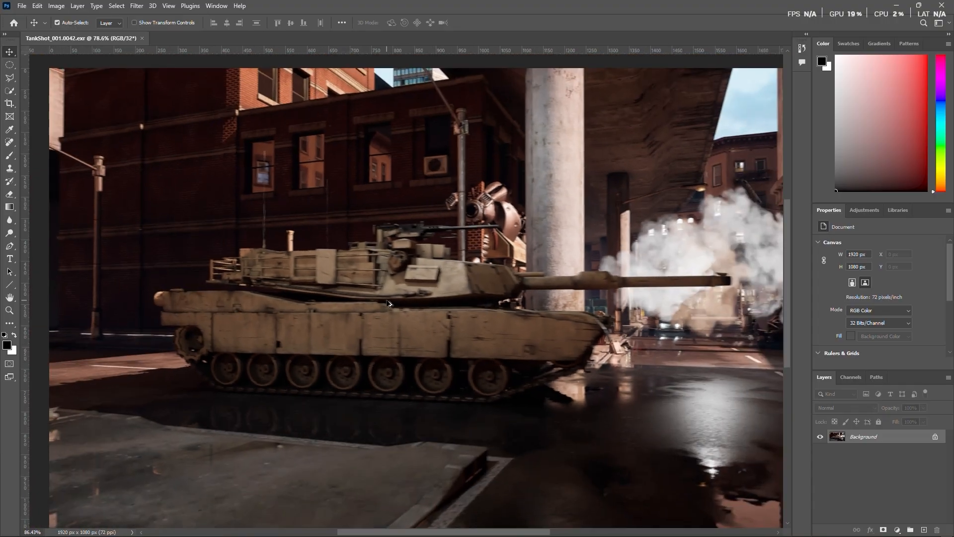
alt+scroll(384, 311, up, 6)
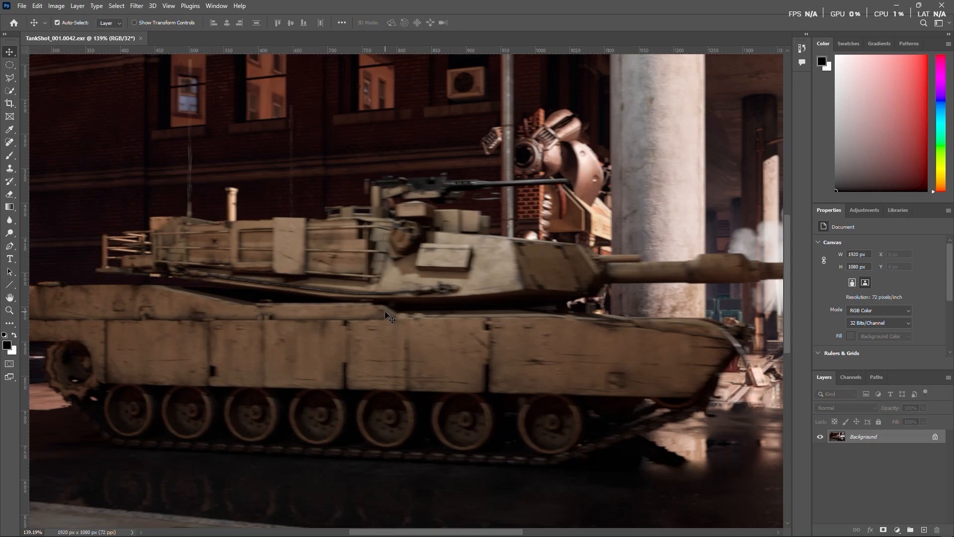
click(942, 5)
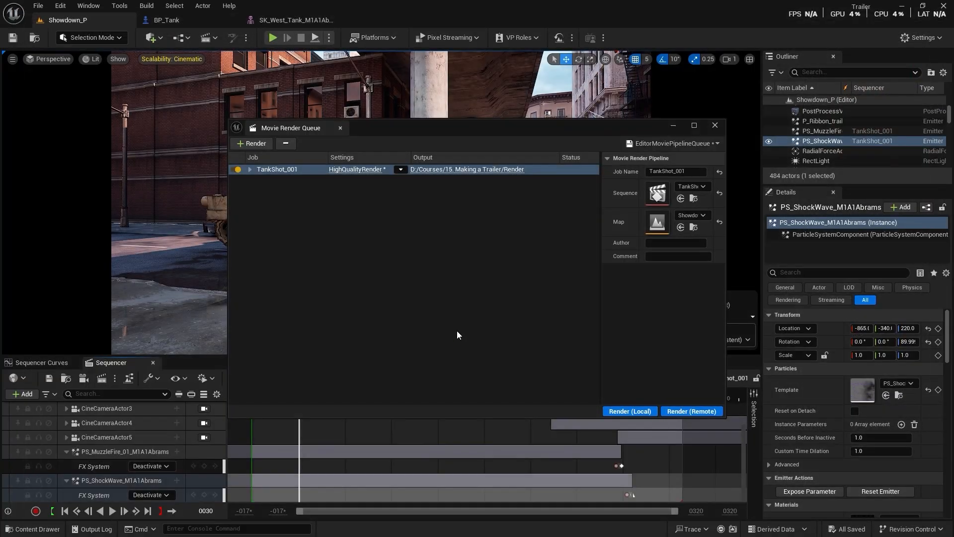